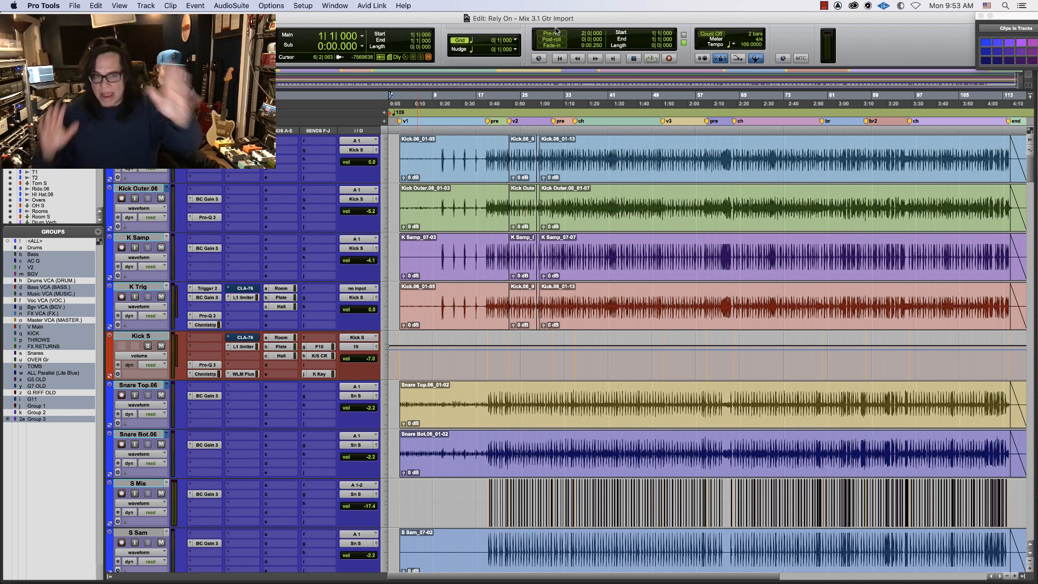
# Switch between the Edit and Mix windows and bring up the drum channels in the Mix window
pyautogui.press('super+equal')
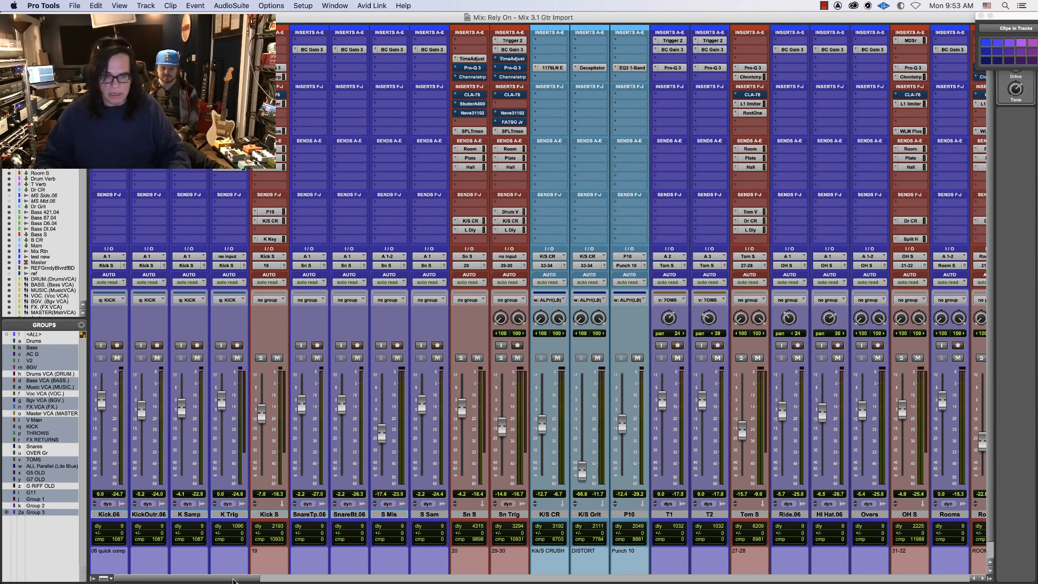
pyautogui.moveTo(233, 580); pyautogui.dragTo(129, 582)
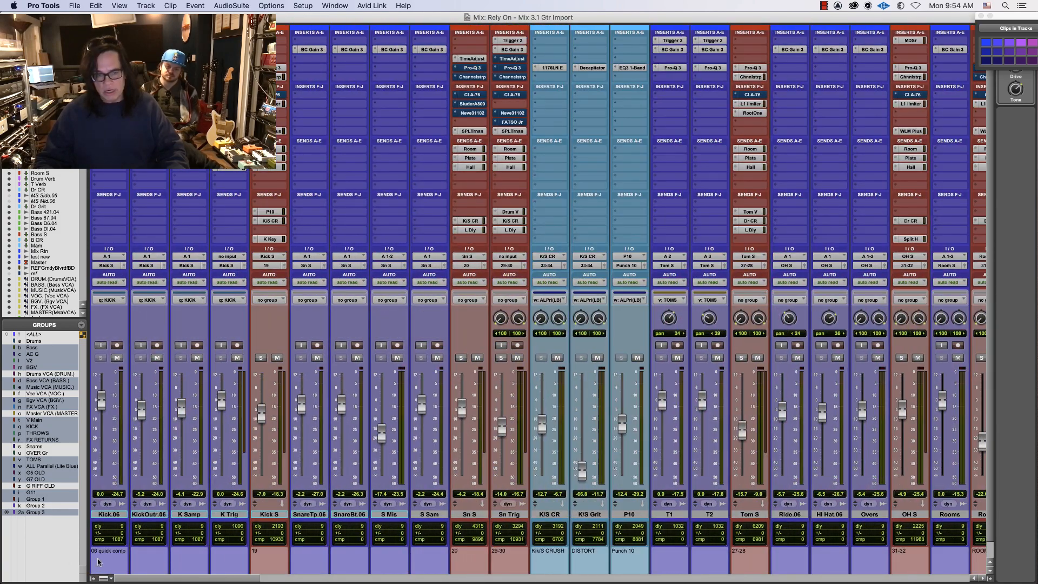
pyautogui.press('super+equal')
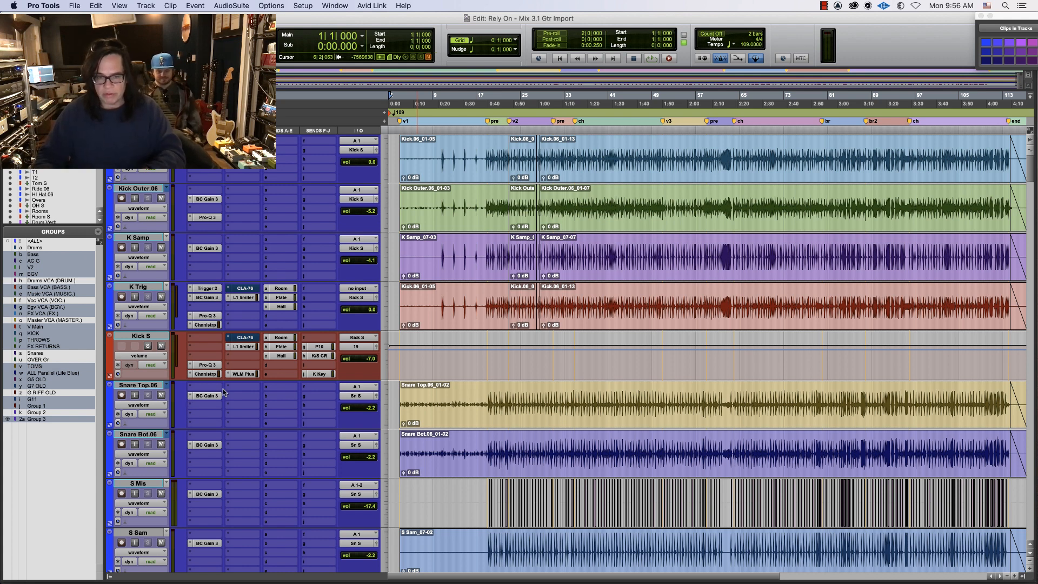
pyautogui.press('super+equal')
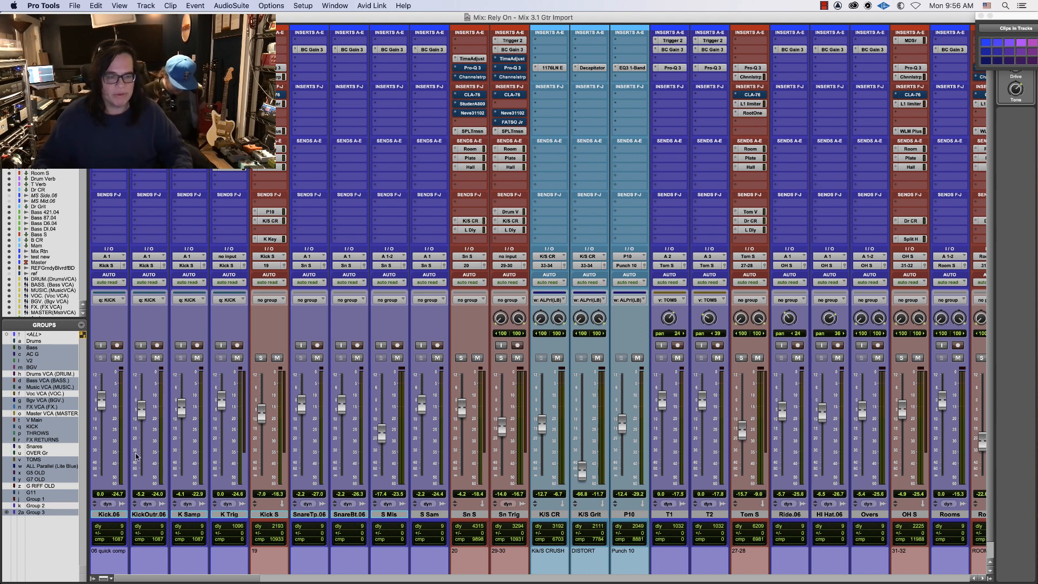
# Try lowering the faders of the four kick tracks, Kick.06 through K Trig, together and undo the move
pyautogui.click(197, 515)
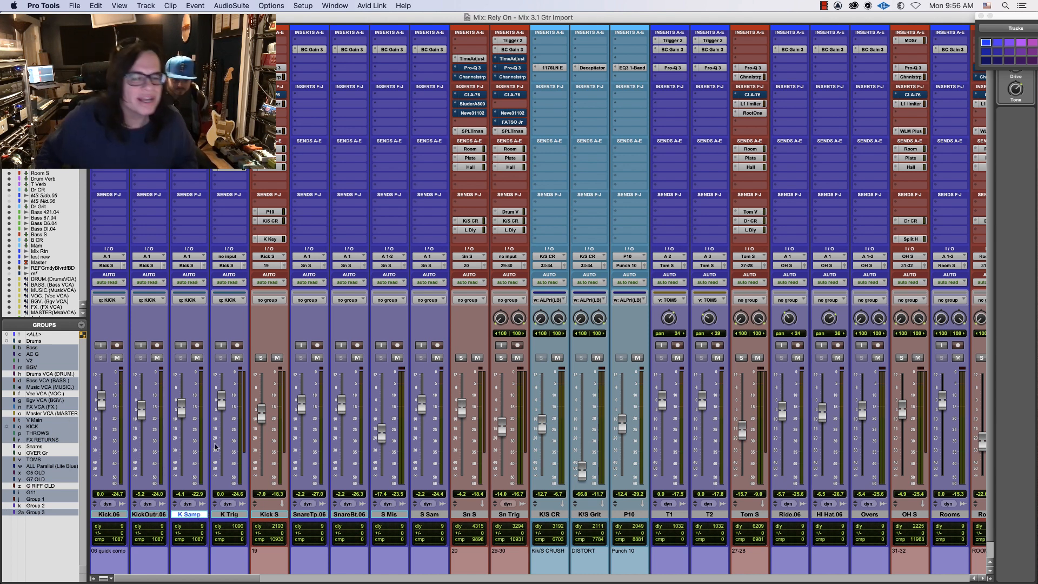
pyautogui.click(262, 515)
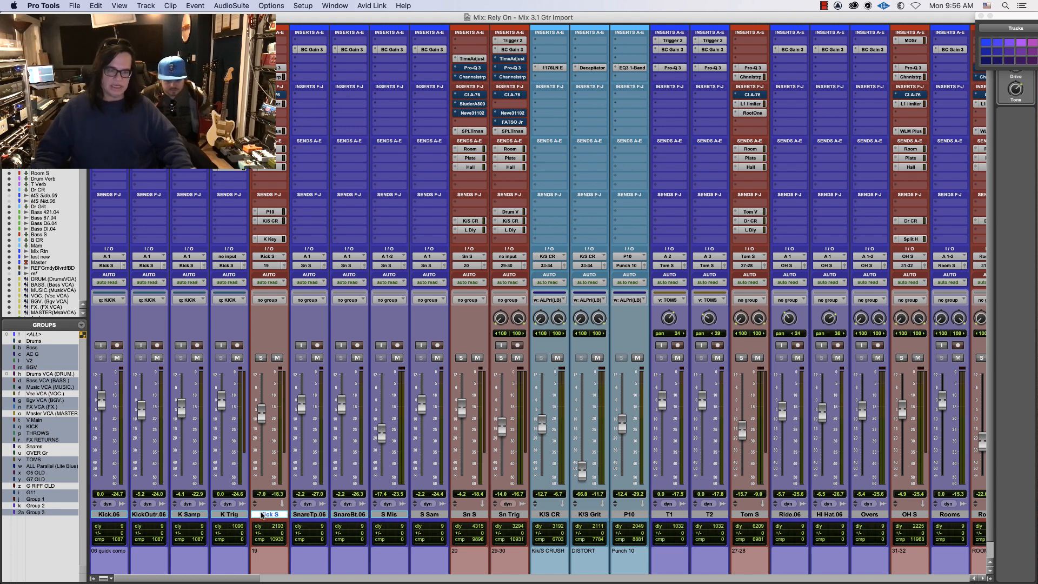
pyautogui.click(114, 514)
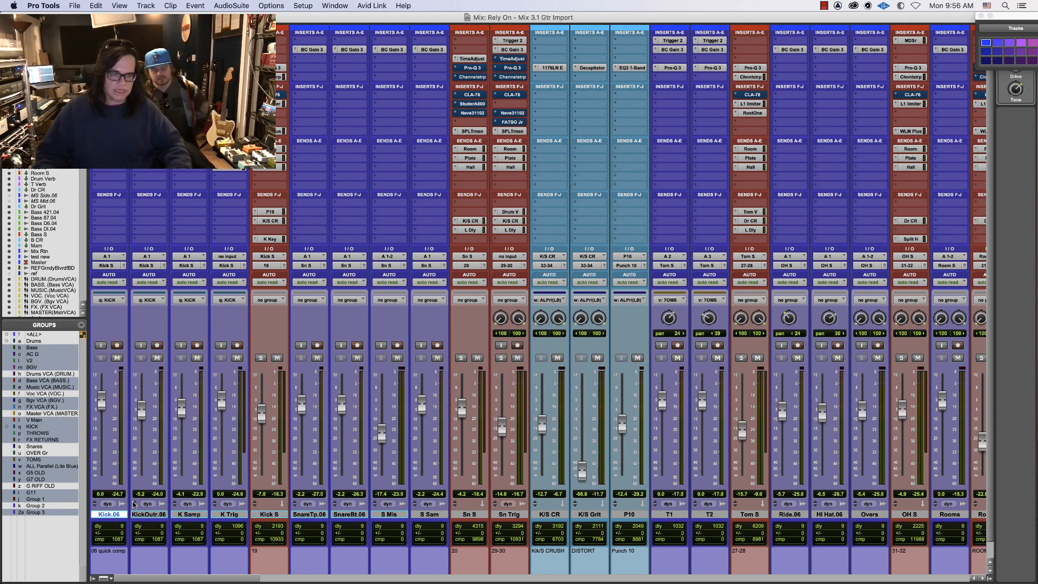
pyautogui.keyDown('shift'); pyautogui.click(233, 514); pyautogui.keyUp('shift')
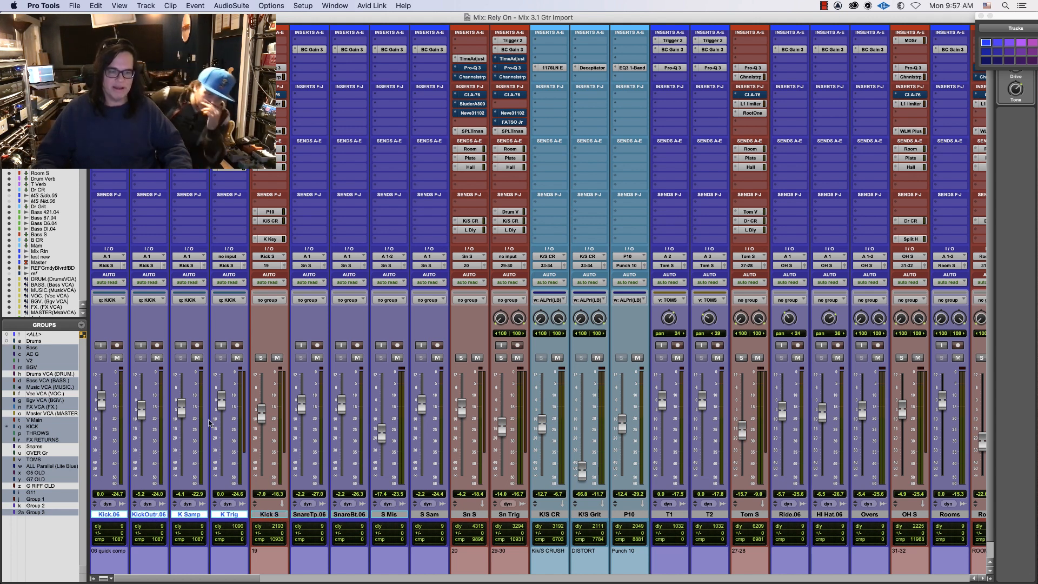
pyautogui.moveTo(220, 410); pyautogui.dragTo(221, 456)
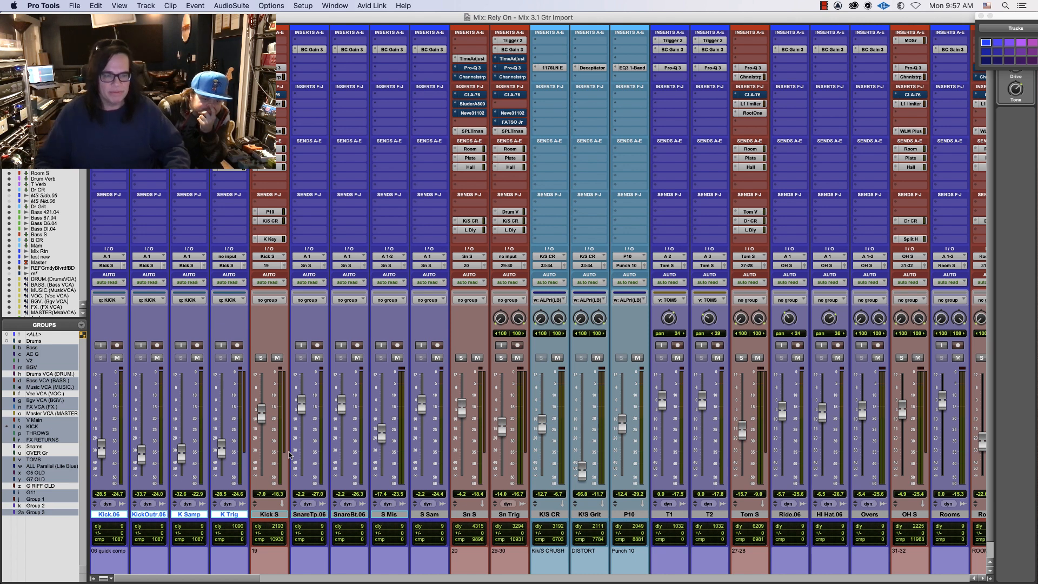
pyautogui.press('super+z')
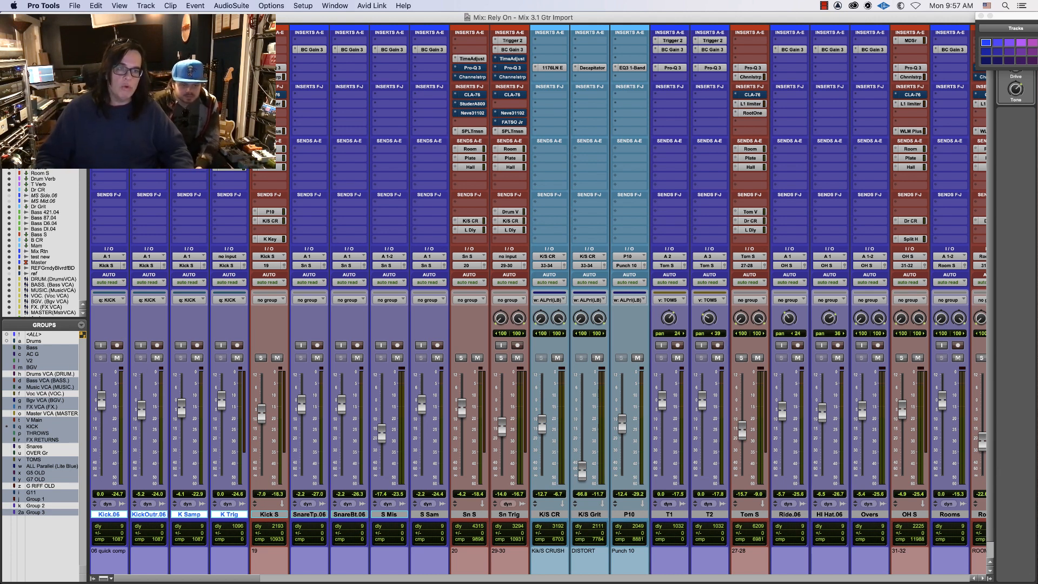
# Open the Blue Cat's Gain 3 insert on Kick.06 and examine its group and link options
pyautogui.click(108, 49)
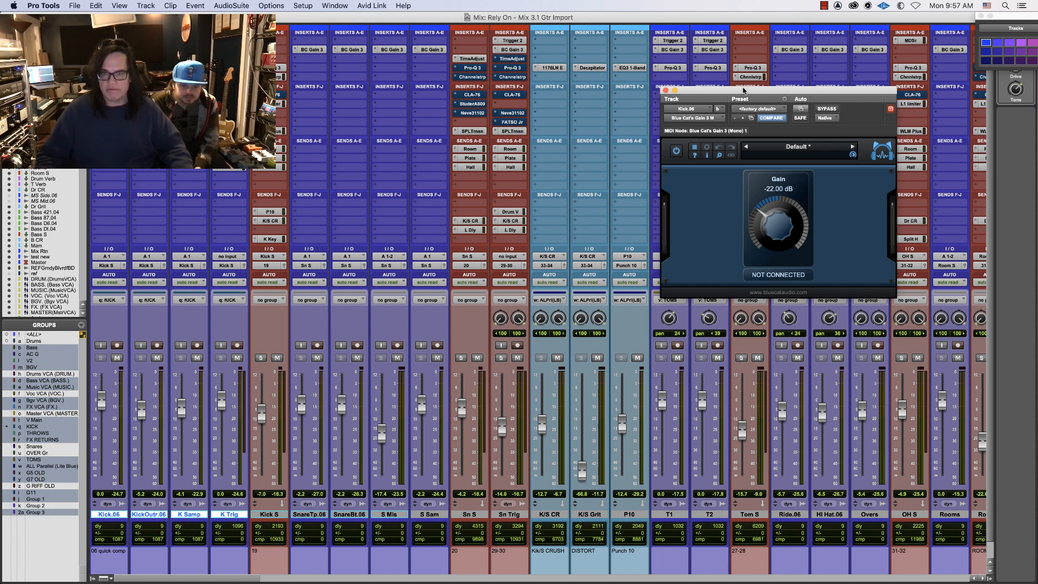
pyautogui.moveTo(743, 90); pyautogui.dragTo(461, 192)
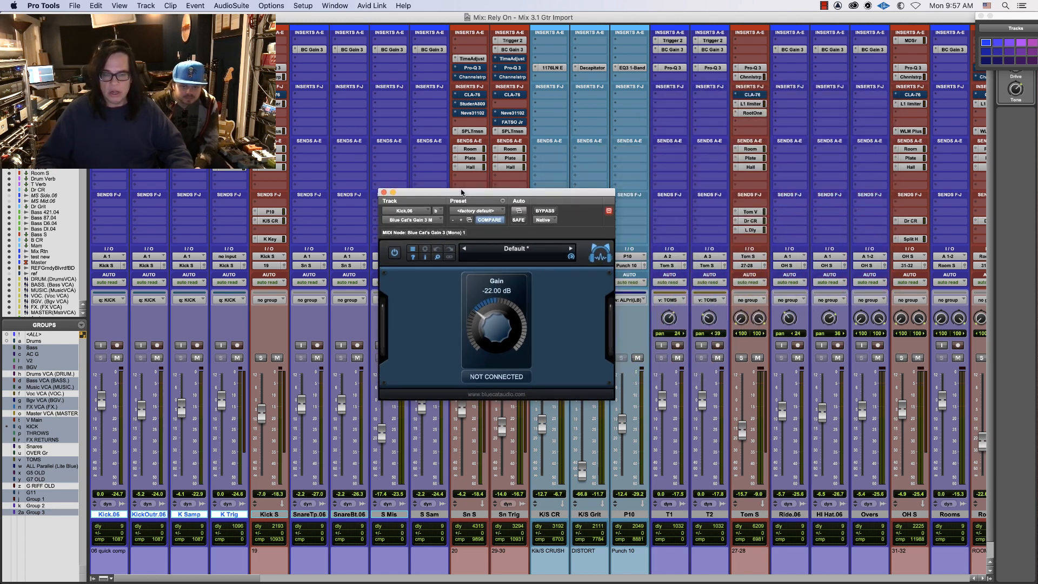
pyautogui.moveTo(461, 190); pyautogui.dragTo(448, 198)
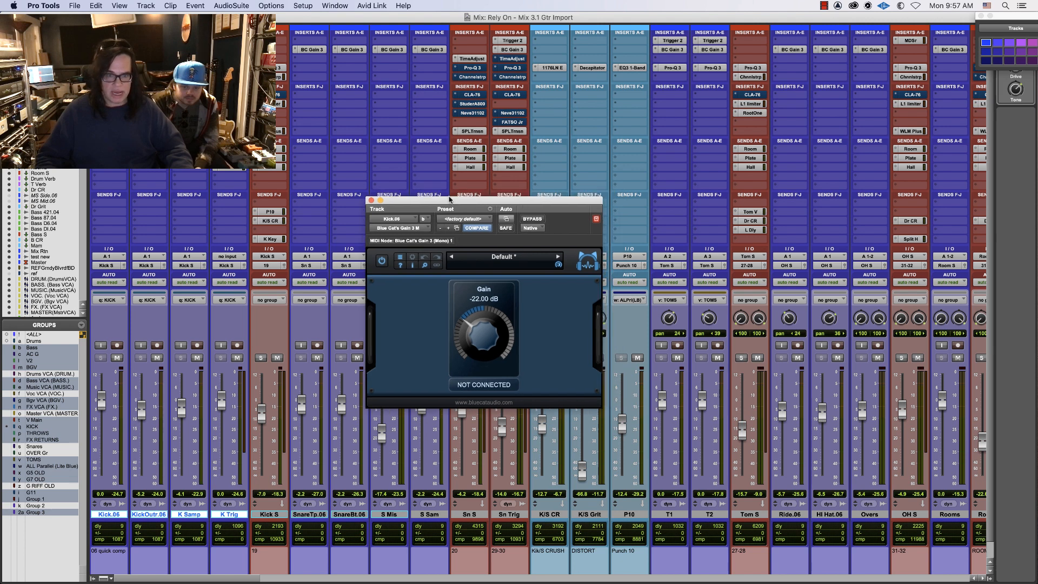
pyautogui.click(496, 389)
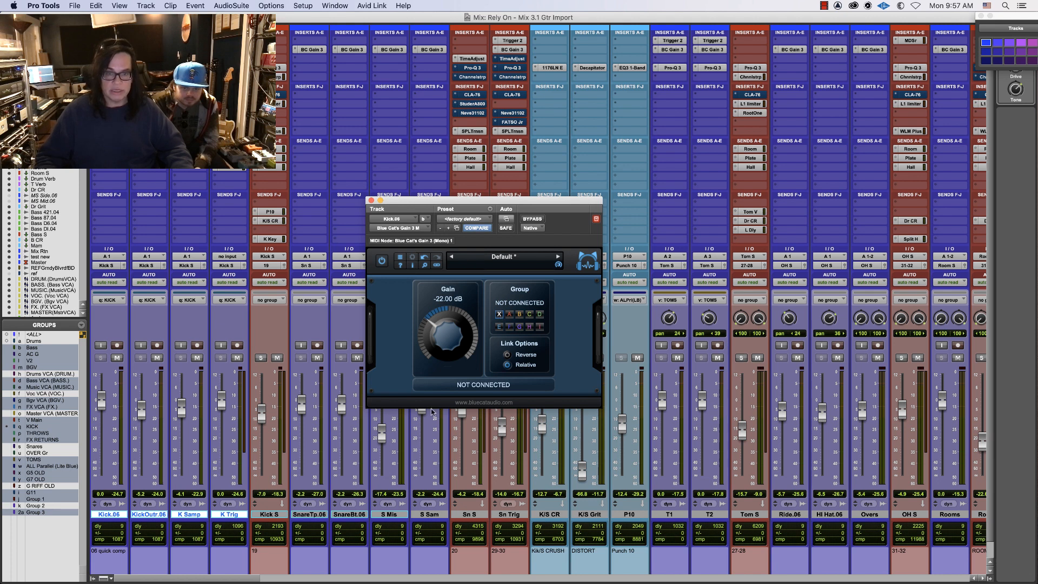
pyautogui.click(479, 384)
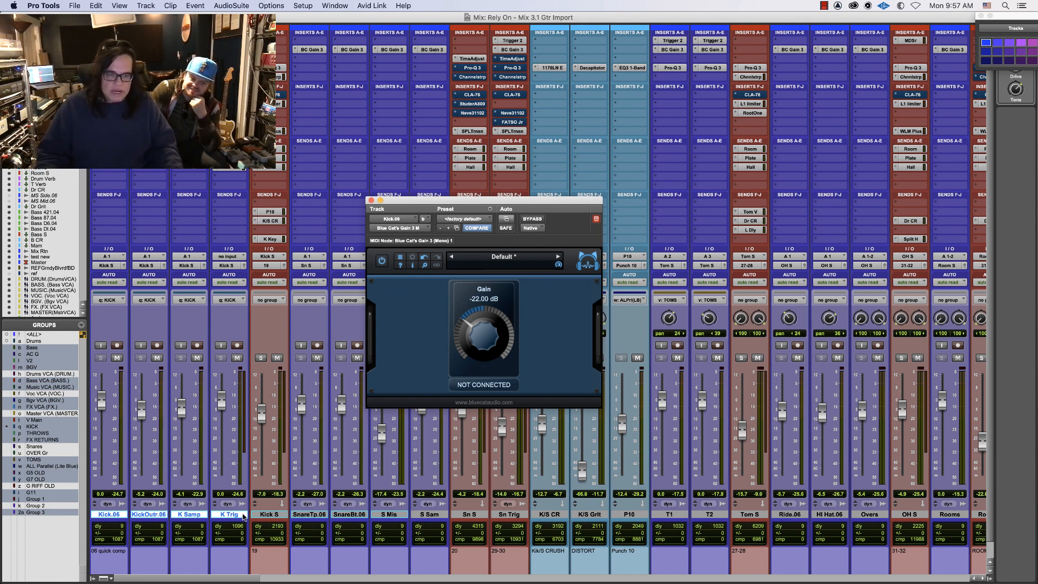
# Select the Kick S submix track, glance at the Edit window and close the gain plug-in
pyautogui.click(272, 515)
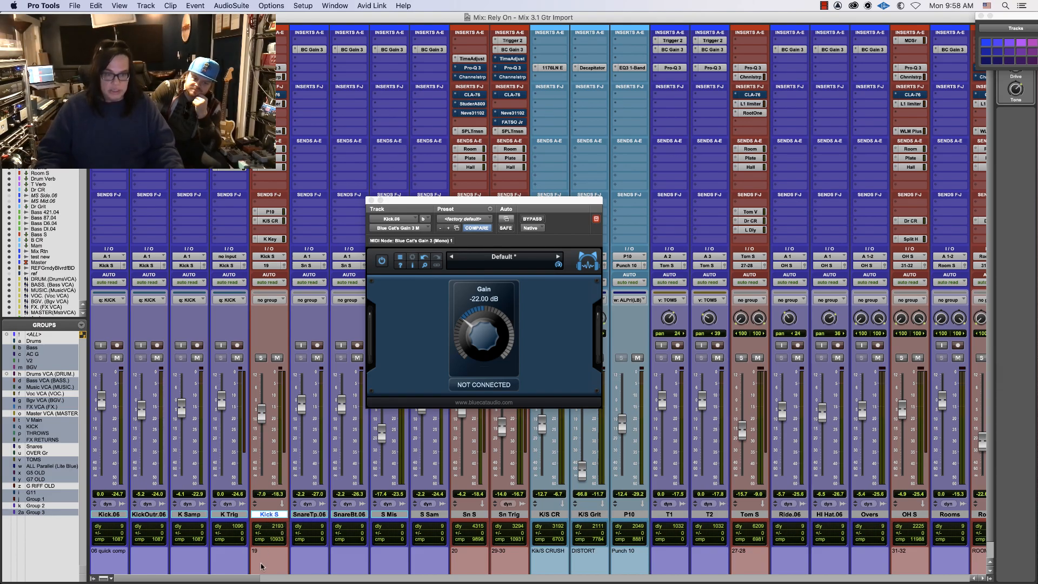
pyautogui.moveTo(246, 576); pyautogui.dragTo(11, 572)
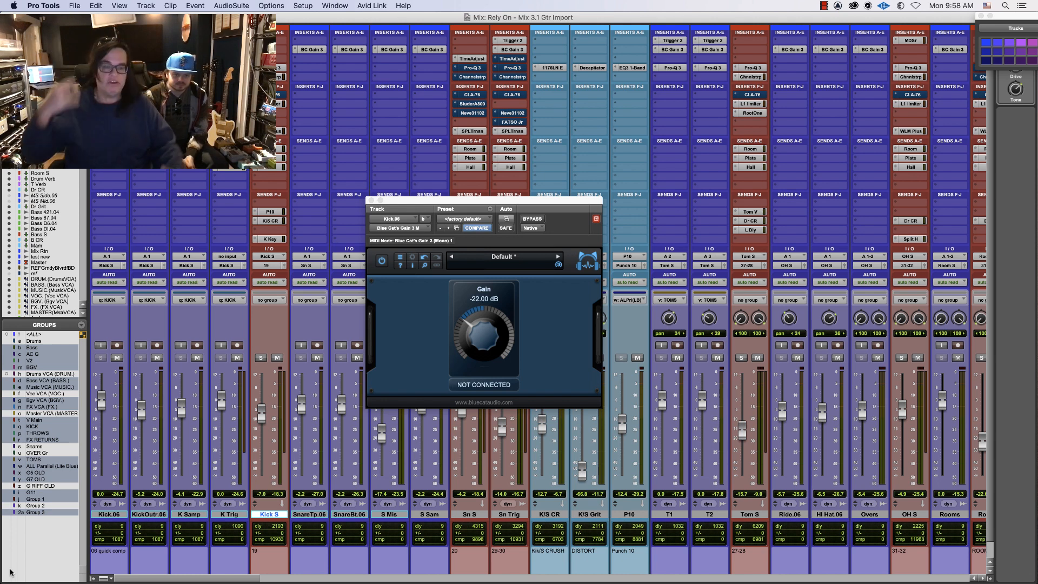
pyautogui.press('super+equal')
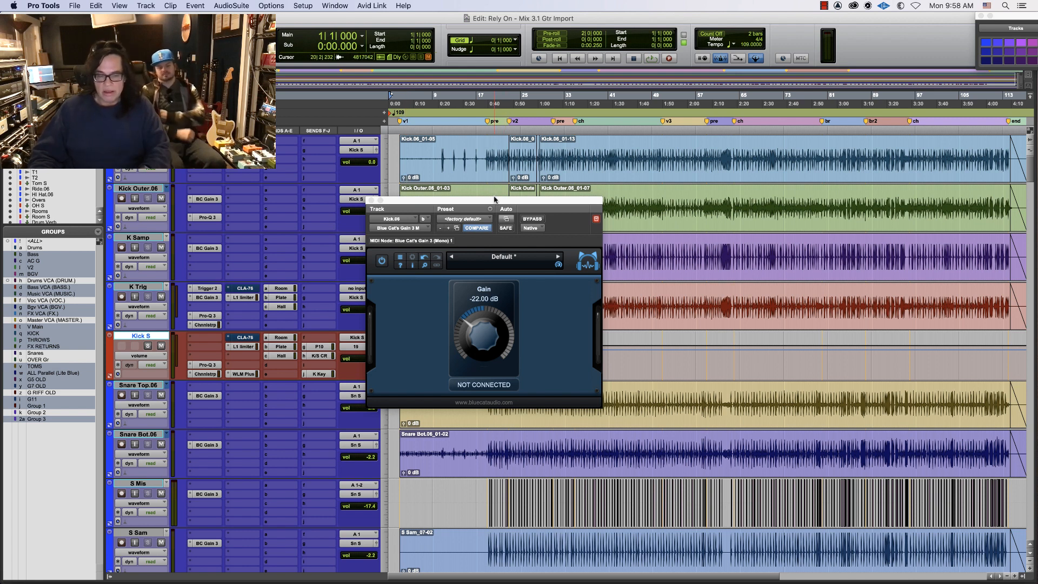
pyautogui.press('super+equal')
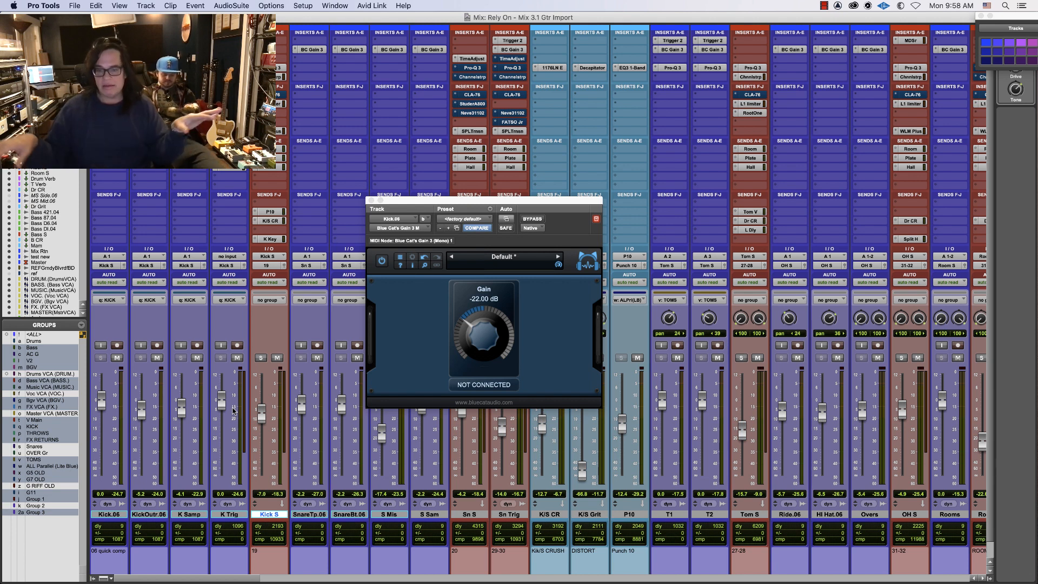
pyautogui.click(371, 200)
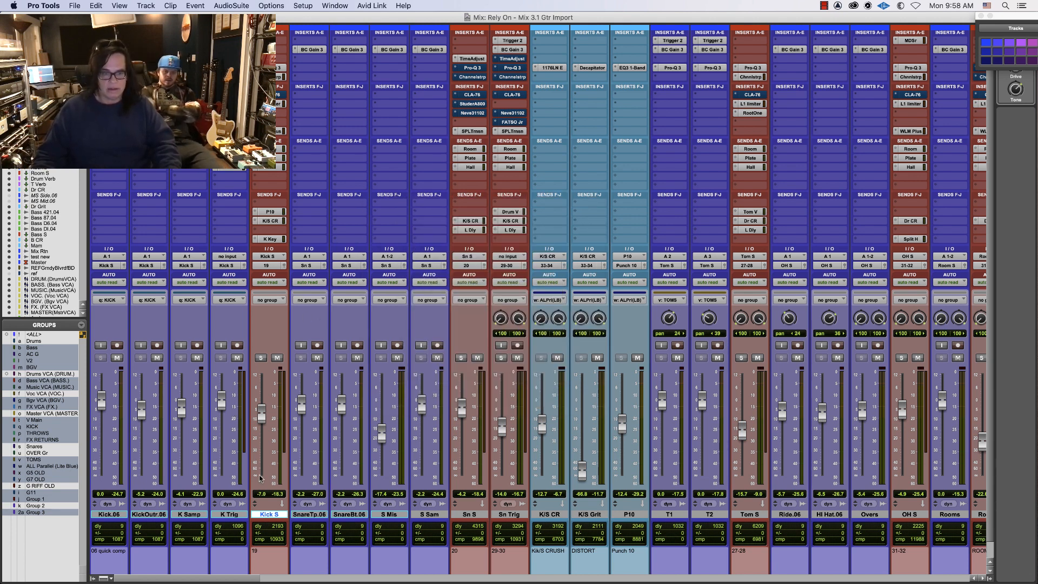
# Select the four kick tracks from Kick.06 through K Trig and solo the Kick S submix
pyautogui.click(100, 512)
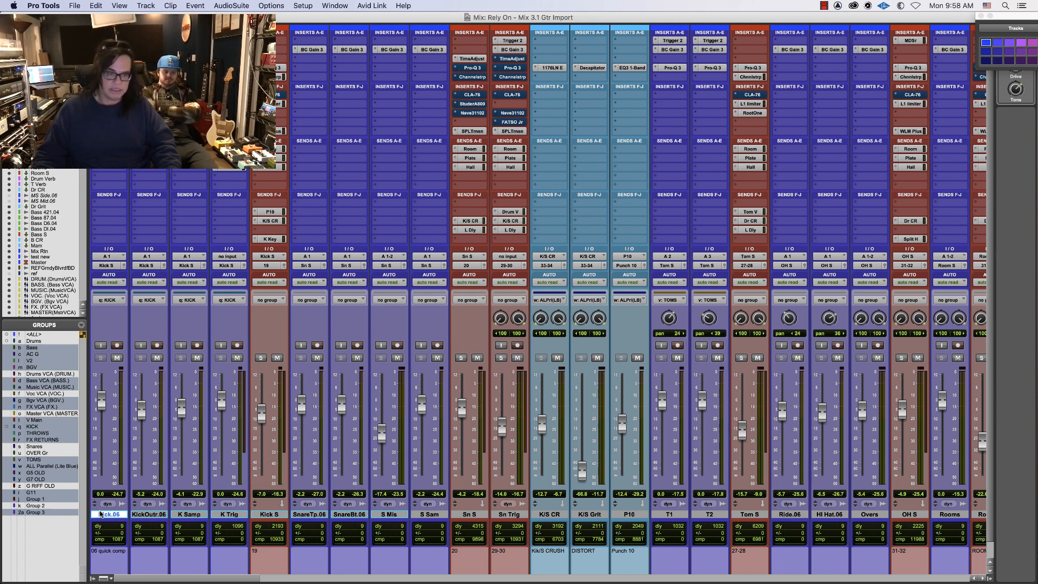
pyautogui.keyDown('shift'); pyautogui.click(221, 514); pyautogui.keyUp('shift')
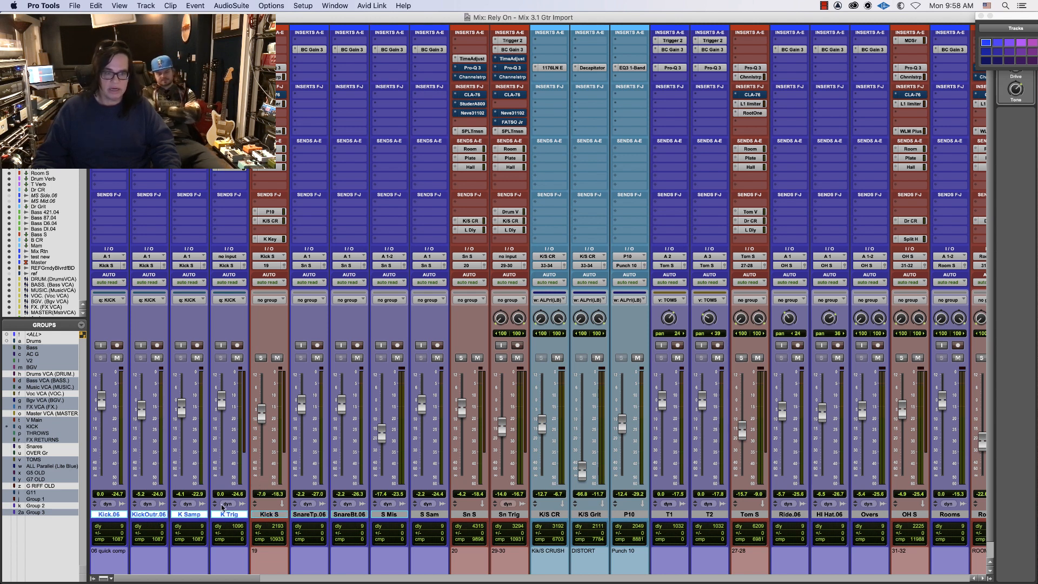
pyautogui.click(262, 358)
# Start playback near the v2 marker and mute the K/S CR, K/S Grit and P10 parallel tracks
pyautogui.press('super+equal')
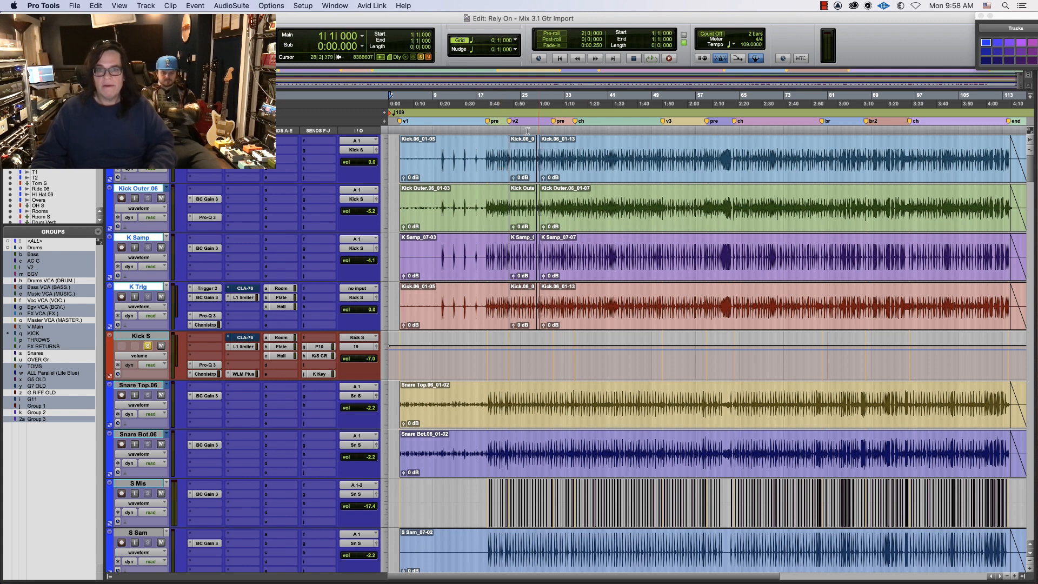
pyautogui.click(513, 136)
pyautogui.press('space')
pyautogui.press('super+equal')
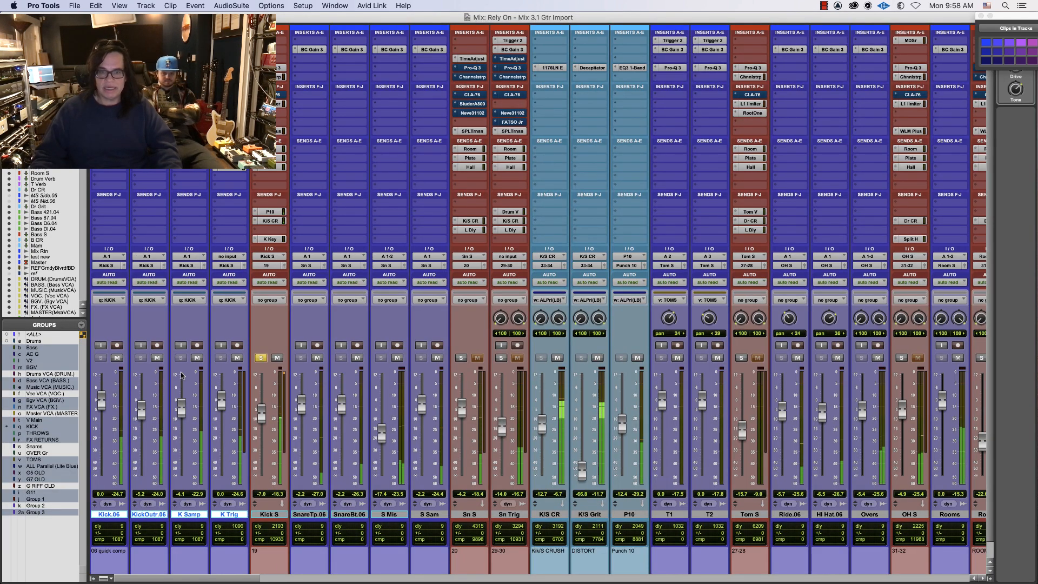
pyautogui.click(559, 358)
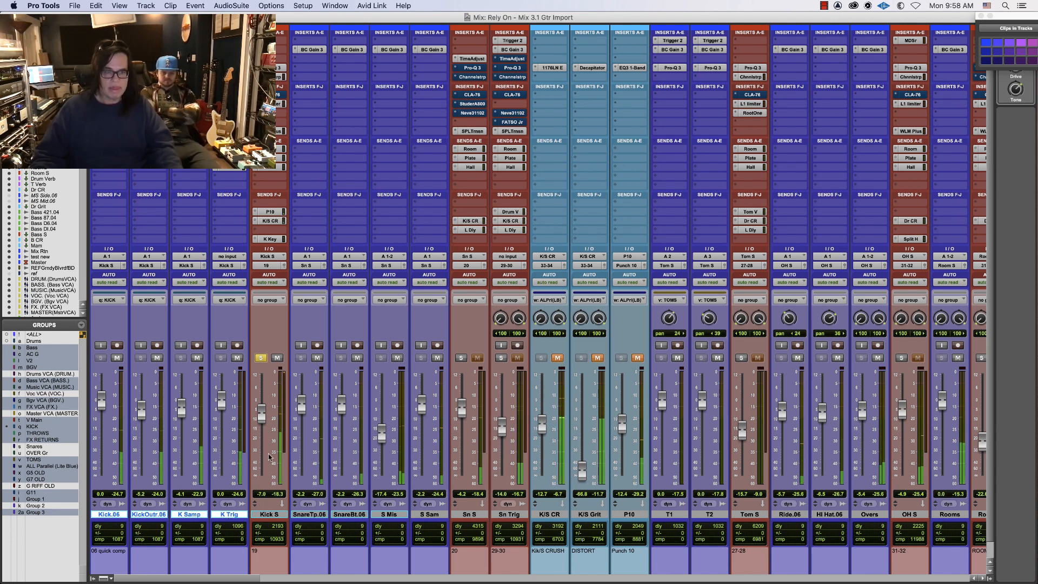
# Check the Kick S level on its WLM Plus meter and view its Pro-Q 3 and SSL Channel Strip settings
pyautogui.click(269, 131)
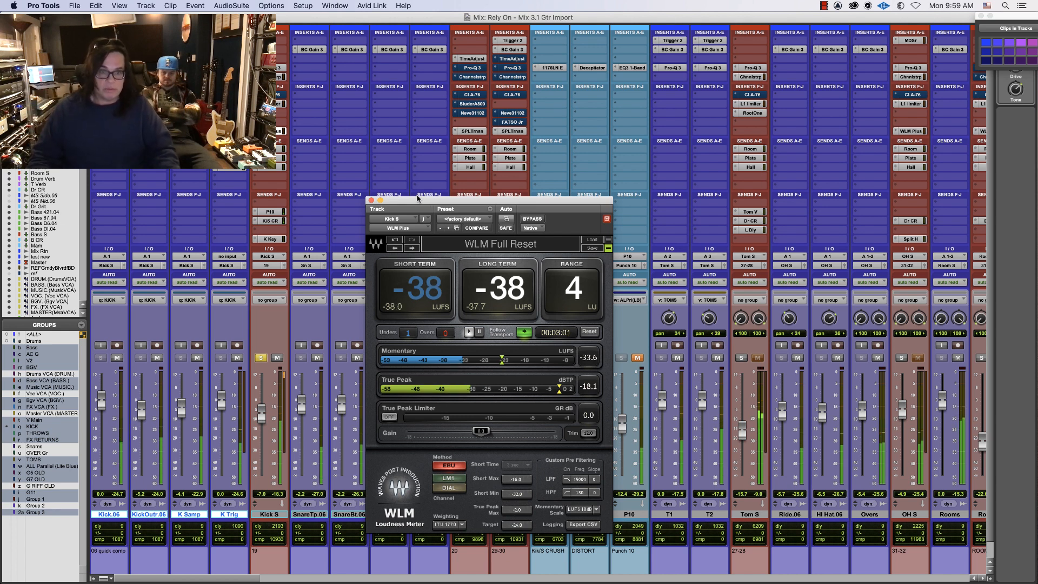
pyautogui.moveTo(418, 198); pyautogui.dragTo(455, 157)
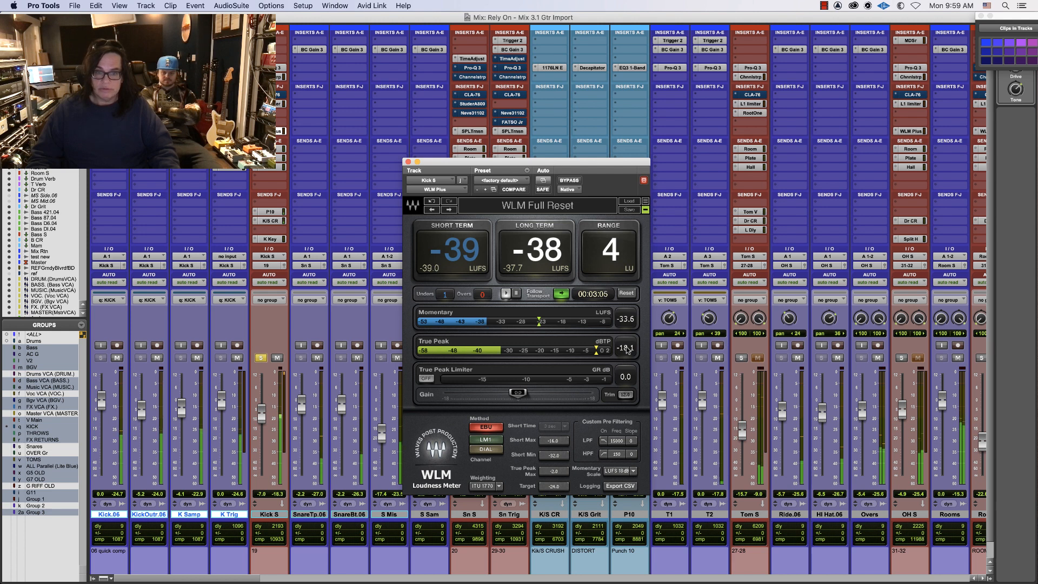
pyautogui.click(408, 162)
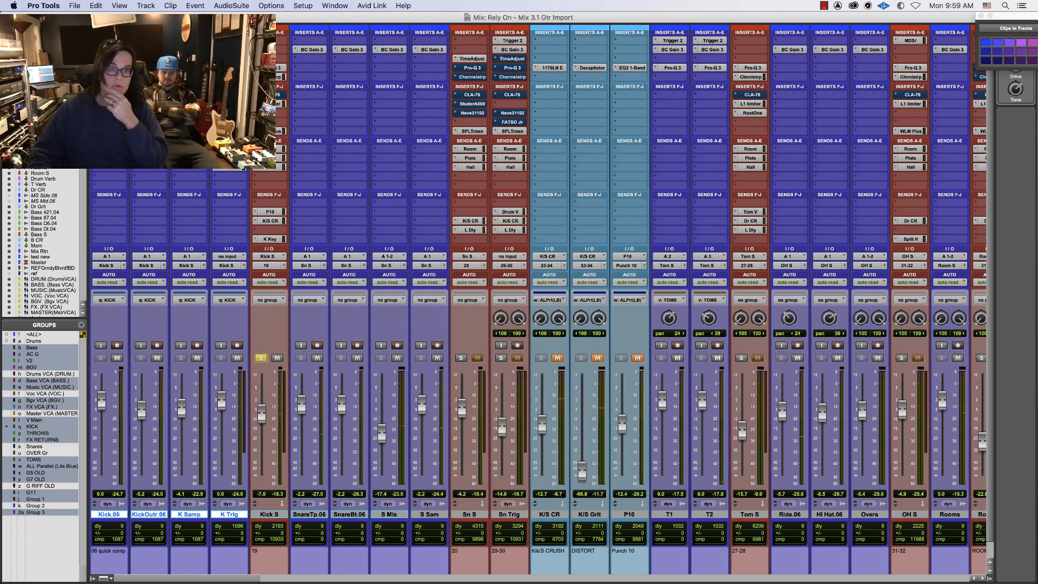
pyautogui.click(268, 68)
pyautogui.click(269, 77)
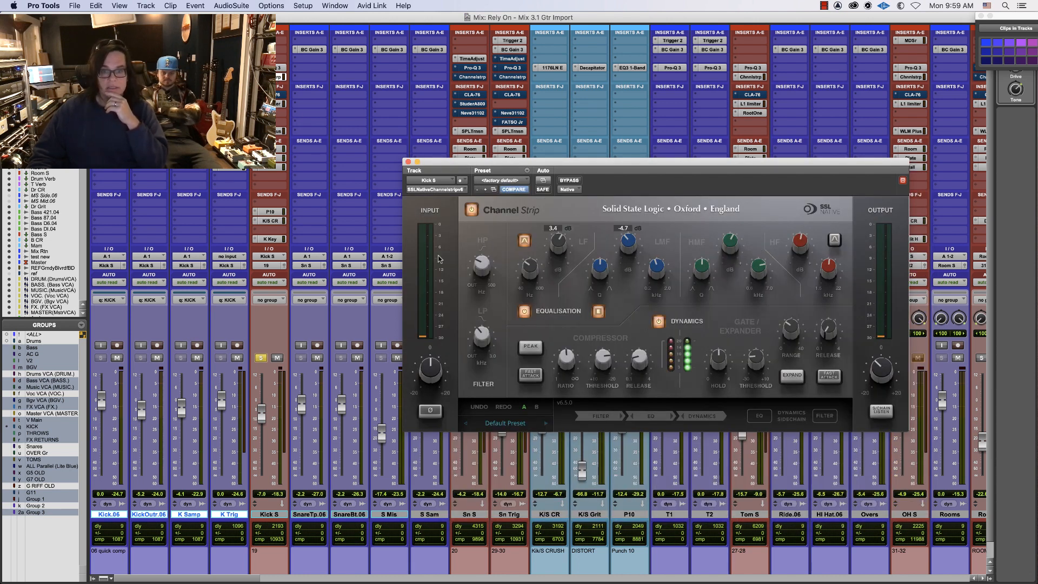
# Set the linked threshold and output ceiling of the L1 limiter on Kick S to 0.0
pyautogui.click(268, 104)
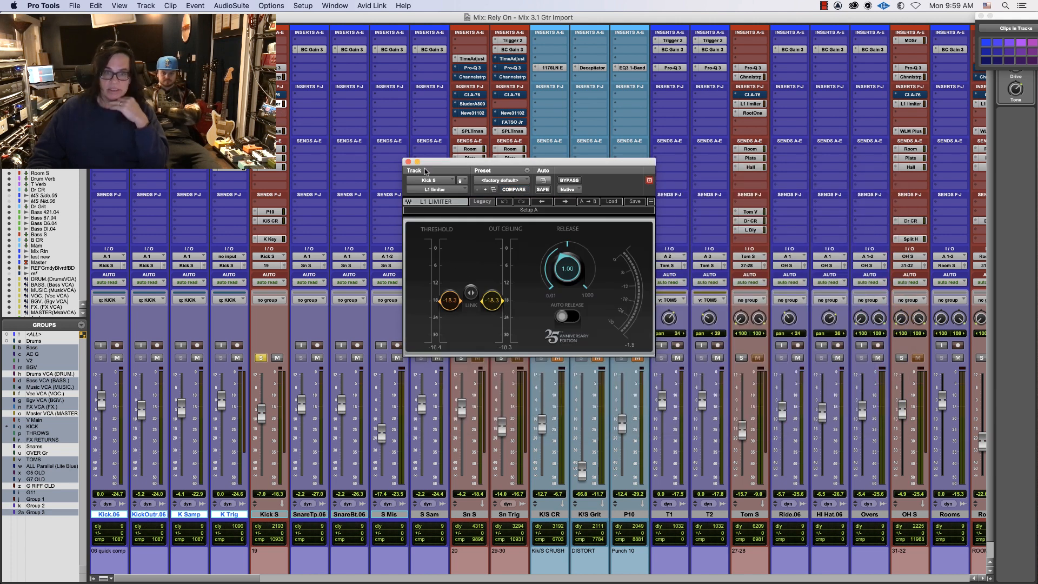
pyautogui.moveTo(473, 307); pyautogui.dragTo(471, 287)
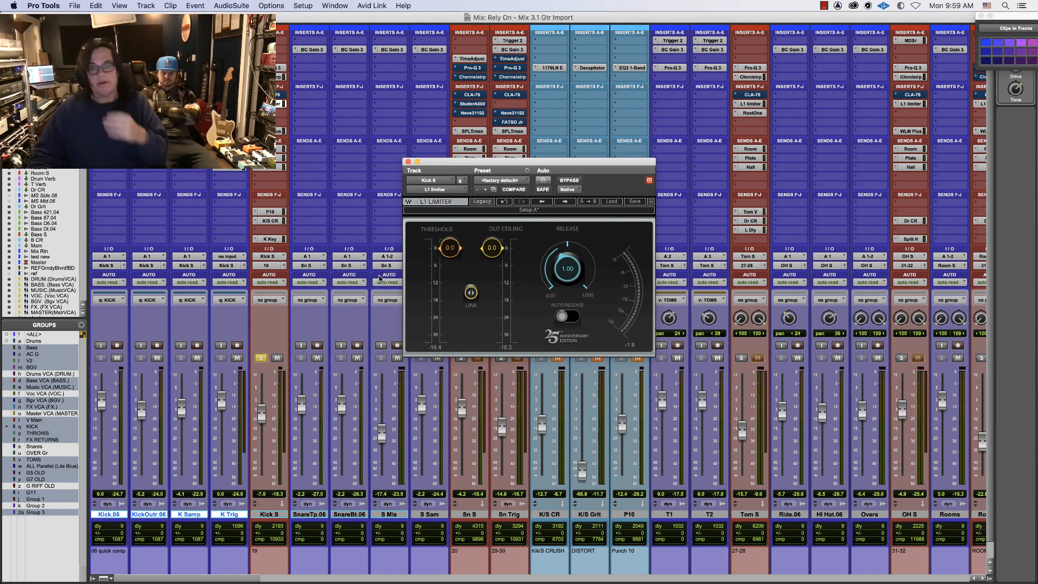
pyautogui.click(408, 162)
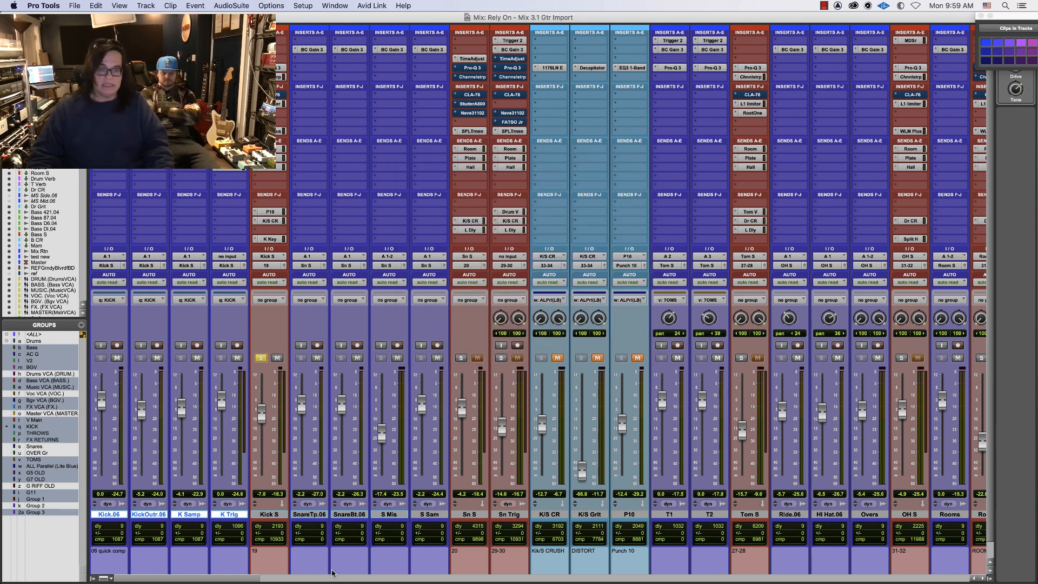
# Take Kick S out of solo, audition the Sn S submix alone and solo Sn Trig instead
pyautogui.click(260, 358)
pyautogui.click(461, 358)
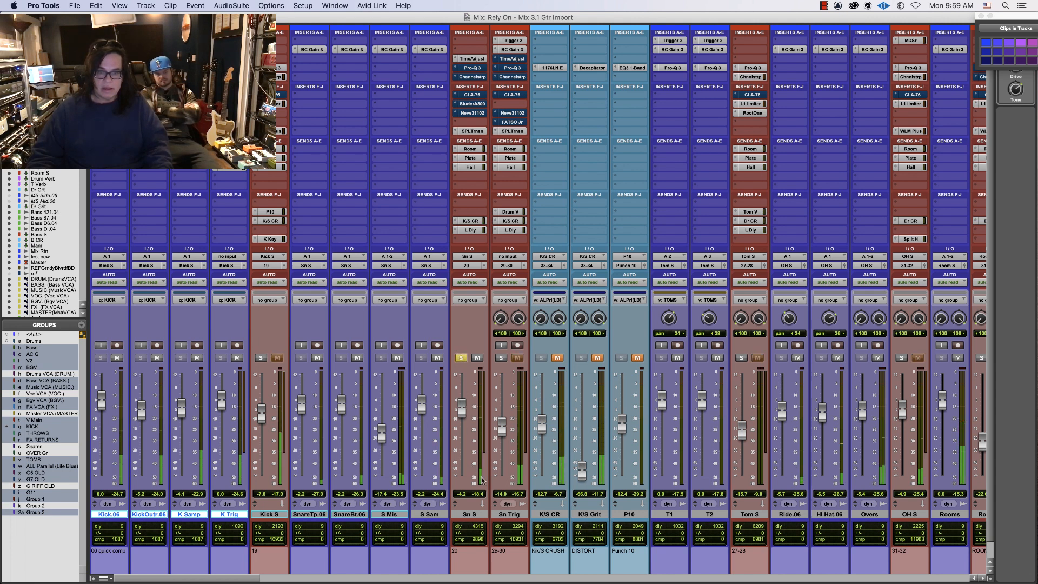
pyautogui.click(461, 358)
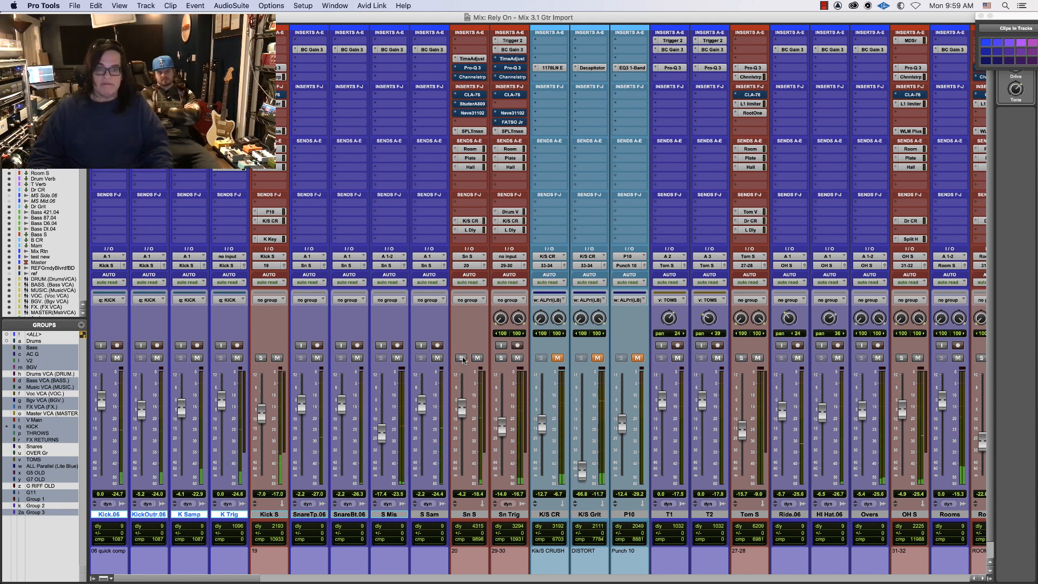
pyautogui.click(501, 358)
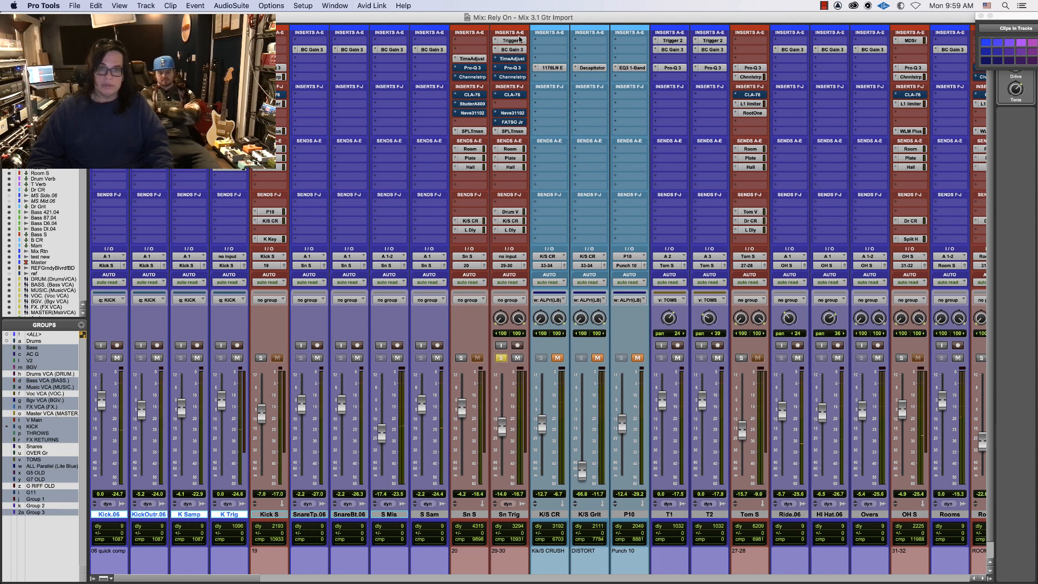
# View the Trigger 2, BC Gain 3, Time Adjuster, Pro-Q 3 and SSL Channel Strip inserts on Sn Trig and close the plug-in window
pyautogui.click(519, 39)
pyautogui.click(516, 49)
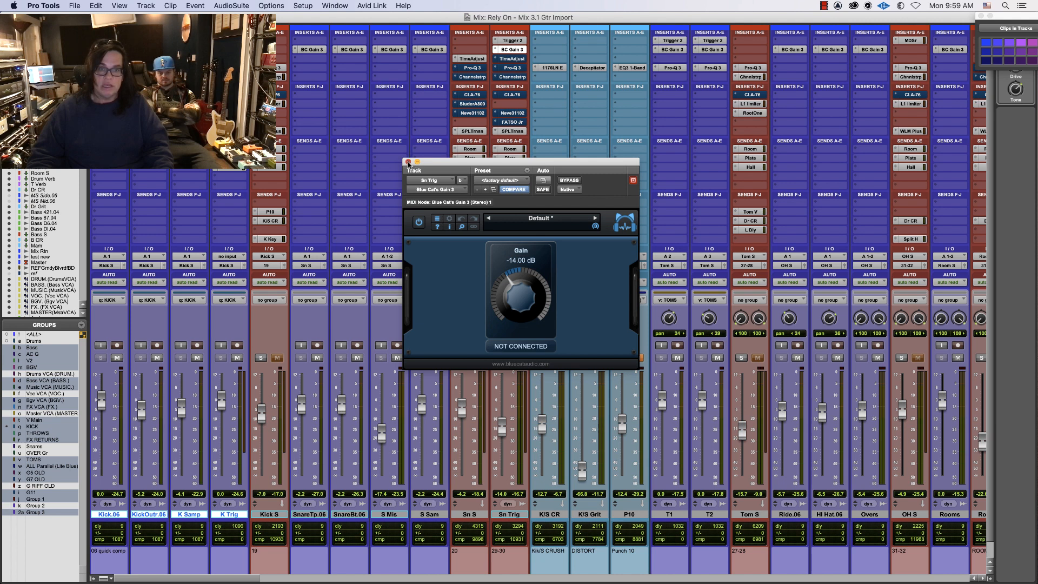
pyautogui.click(408, 163)
pyautogui.click(512, 59)
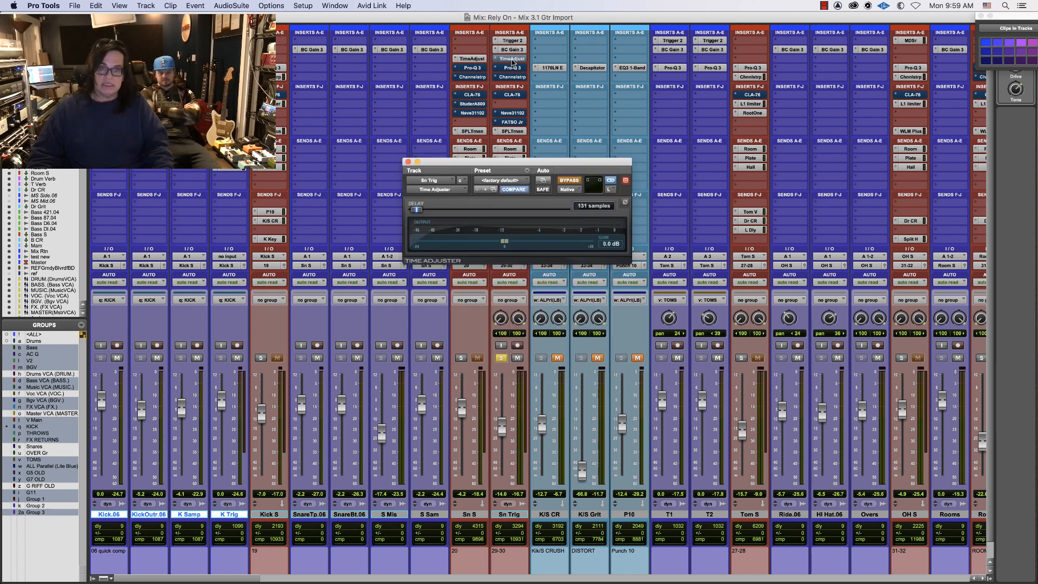
pyautogui.click(512, 69)
pyautogui.click(512, 77)
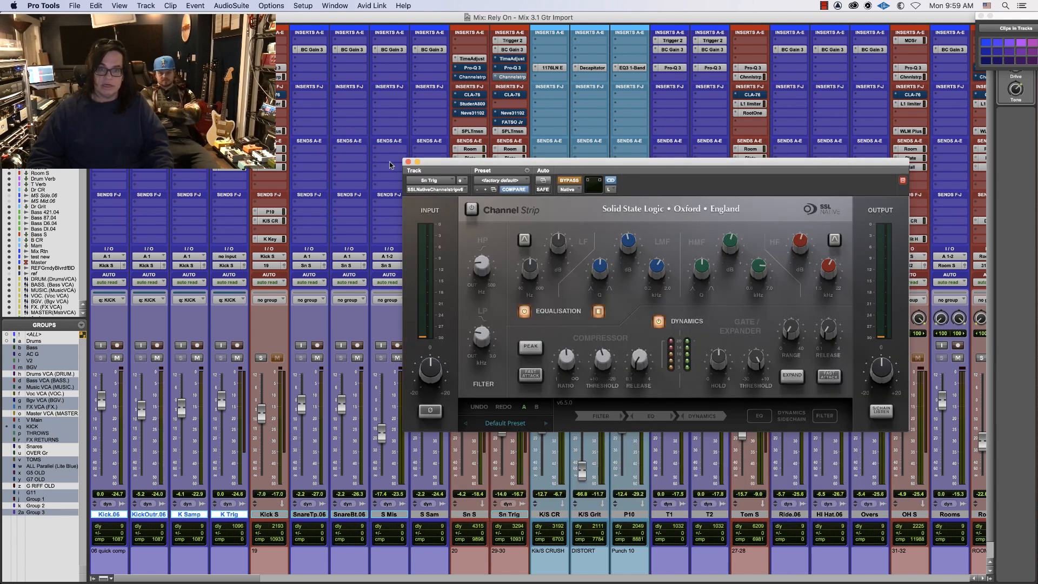
pyautogui.click(408, 162)
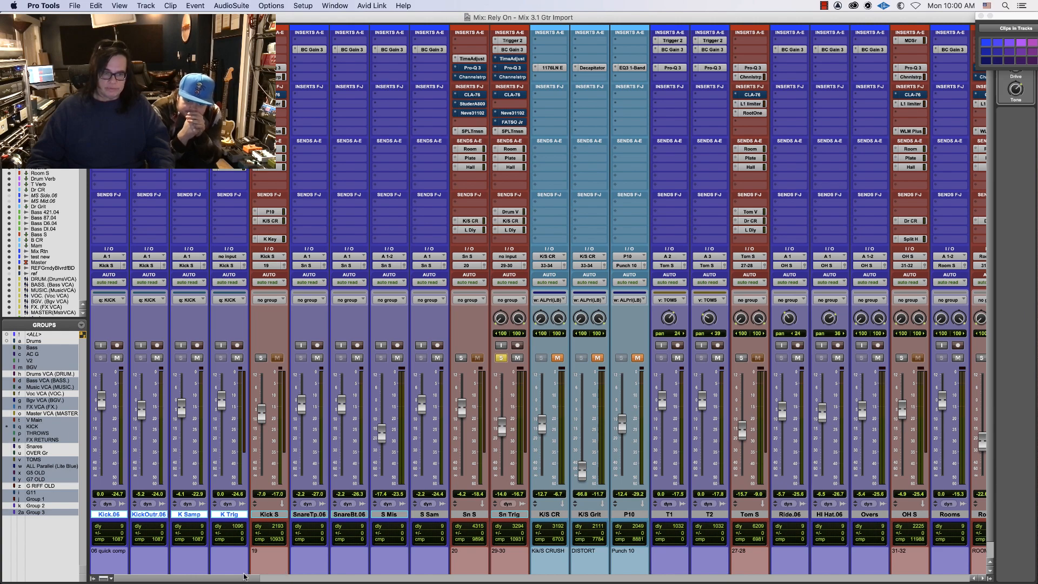
# Take Sn Trig out of solo and unmute the grouped parallel tracks K/S CR, K/S Grit, P10, Dr CR and Dr Grit
pyautogui.moveTo(243, 580); pyautogui.dragTo(309, 581)
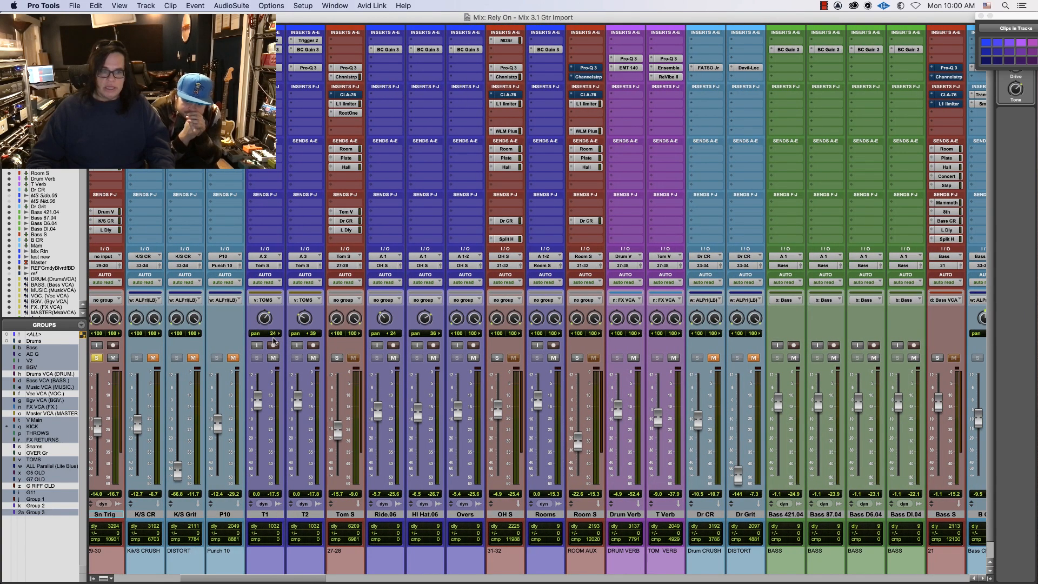
pyautogui.click(97, 357)
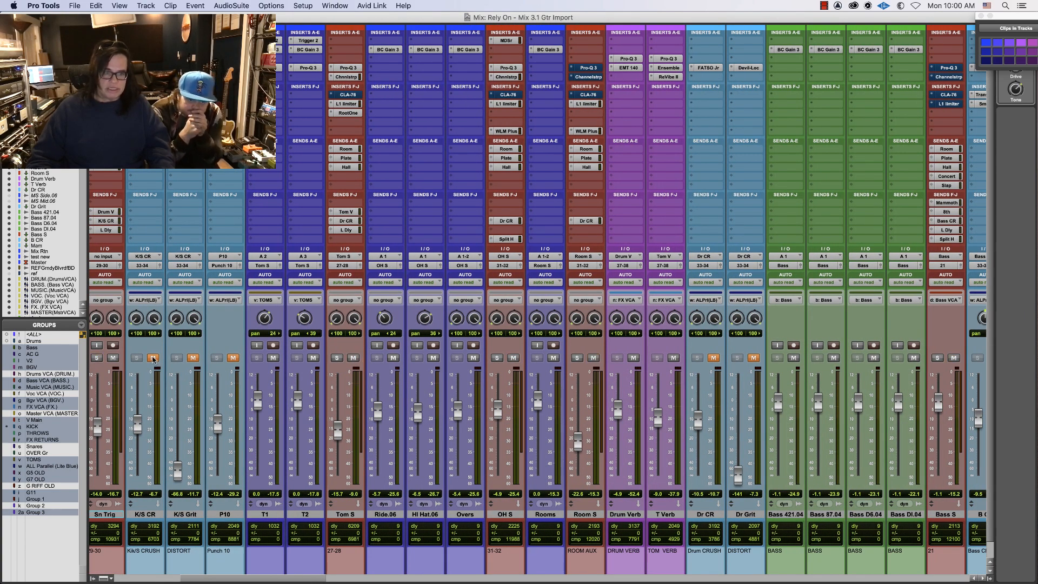
pyautogui.click(153, 358)
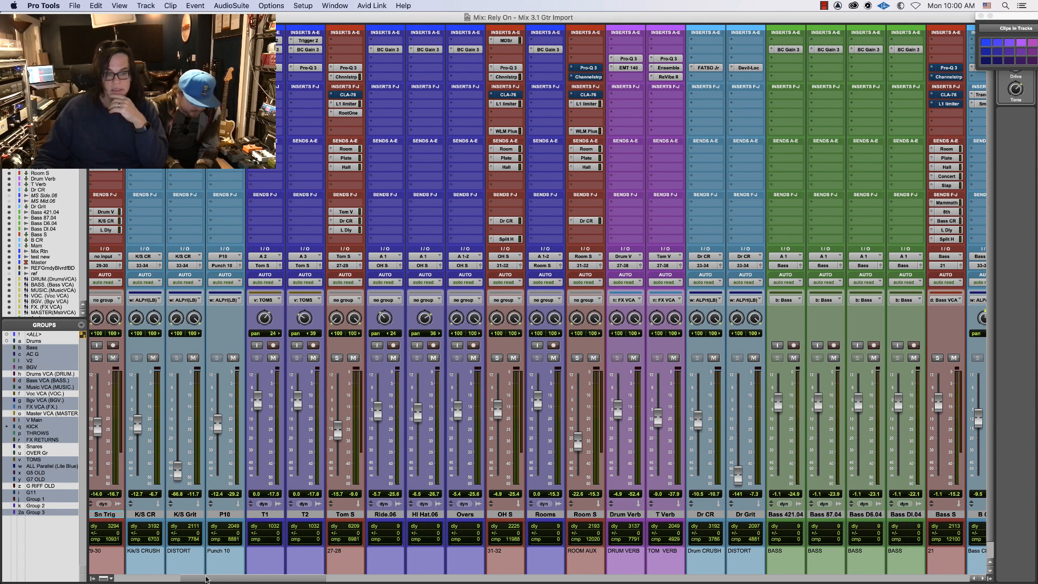
pyautogui.hscroll(-10, 162, 519)
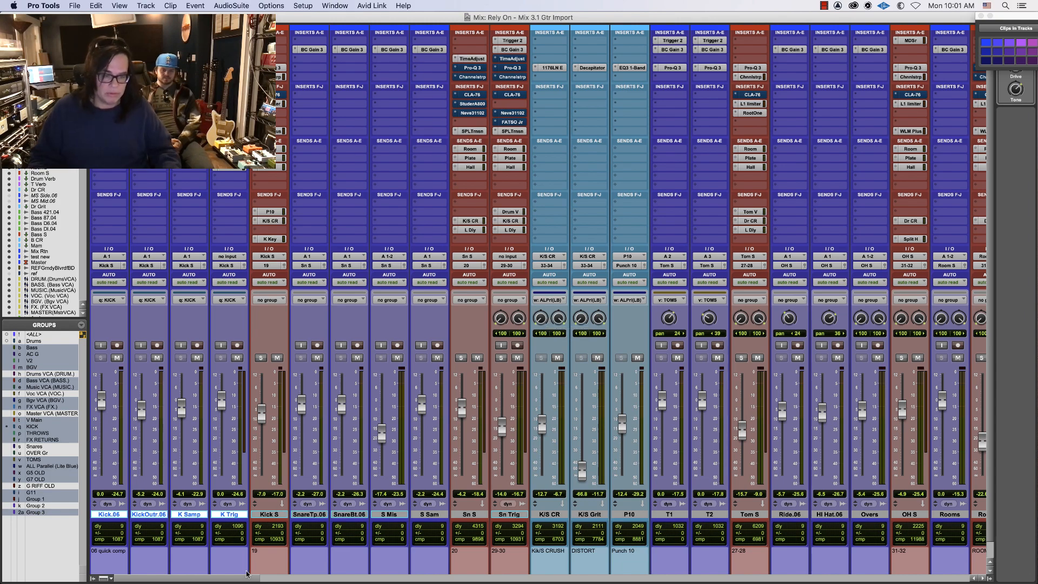
pyautogui.moveTo(246, 580); pyautogui.dragTo(755, 582)
pyautogui.moveTo(865, 582); pyautogui.dragTo(246, 581)
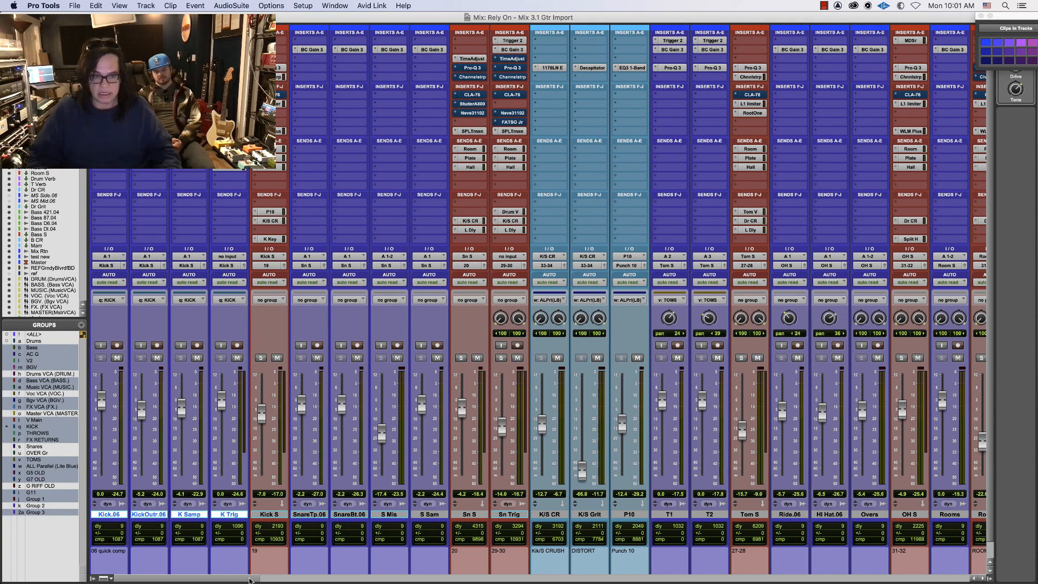
# Bypass the ATR-102, Bus Comp, Massive Passive, Maag EQ4, bx_digital and Pro-Q 3 inserts on the Mix Rtn track
pyautogui.moveTo(249, 580); pyautogui.dragTo(432, 581)
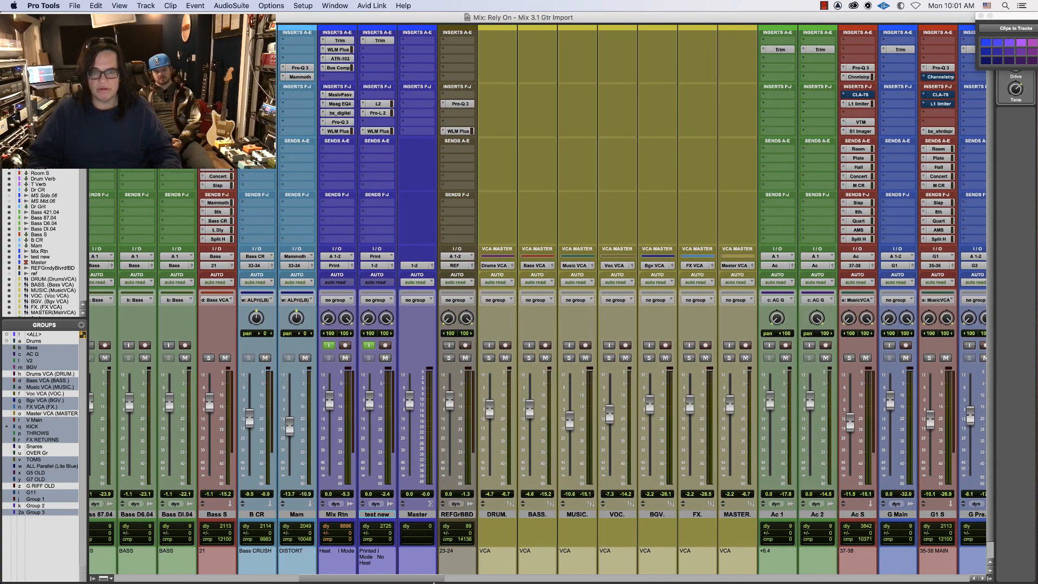
pyautogui.keyDown('ctrl'); pyautogui.keyDown('super'); pyautogui.click(339, 58); pyautogui.keyUp('super'); pyautogui.keyUp('ctrl')
pyautogui.keyDown('ctrl'); pyautogui.keyDown('super'); pyautogui.click(339, 67); pyautogui.keyUp('super'); pyautogui.keyUp('ctrl')
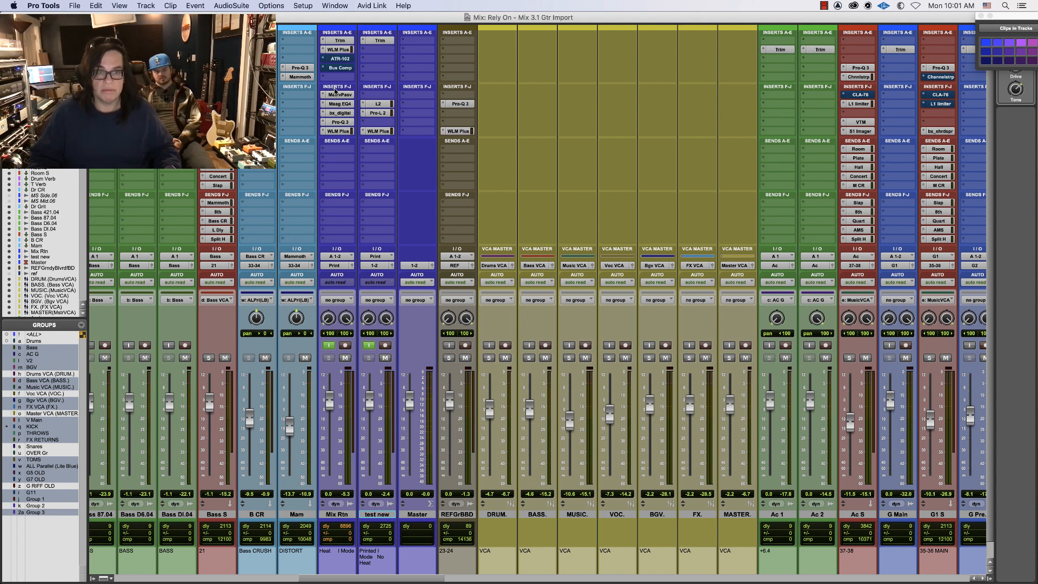
pyautogui.keyDown('ctrl'); pyautogui.keyDown('super'); pyautogui.click(337, 95); pyautogui.keyUp('super'); pyautogui.keyUp('ctrl')
pyautogui.keyDown('ctrl'); pyautogui.keyDown('super'); pyautogui.click(338, 103); pyautogui.keyUp('super'); pyautogui.keyUp('ctrl')
pyautogui.keyDown('ctrl'); pyautogui.keyDown('super'); pyautogui.click(338, 113); pyautogui.keyUp('super'); pyautogui.keyUp('ctrl')
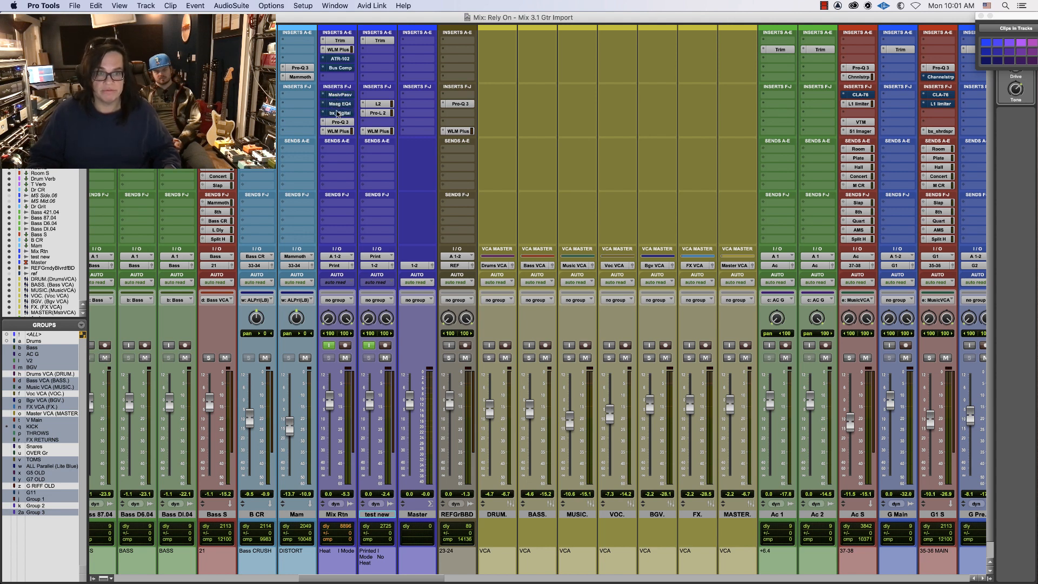
pyautogui.keyDown('ctrl'); pyautogui.keyDown('super'); pyautogui.click(339, 122); pyautogui.keyUp('super'); pyautogui.keyUp('ctrl')
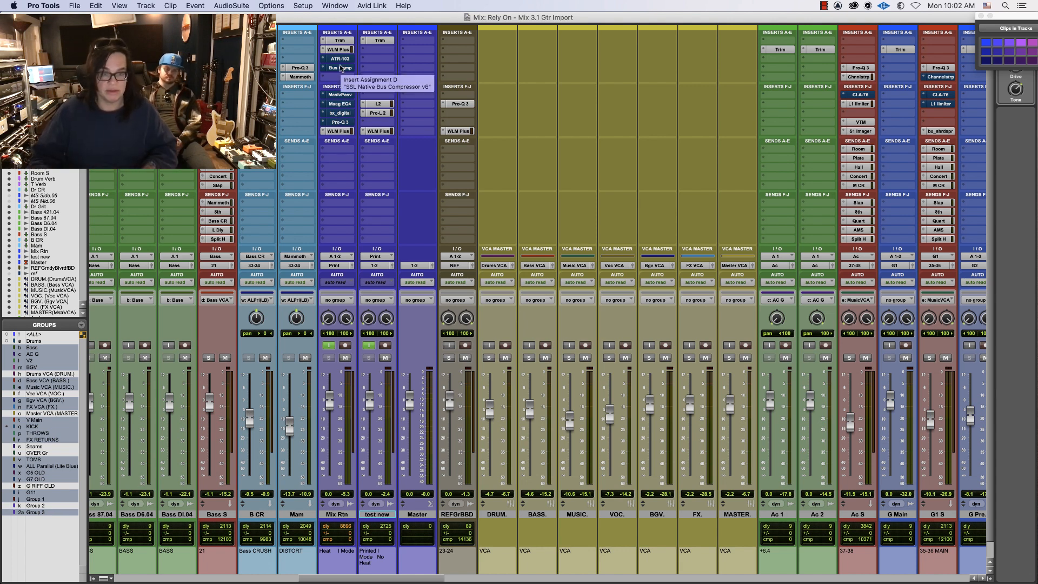
# Bypass the Pro-L 2 and L2 limiters on the test new track and start playback
pyautogui.keyDown('ctrl'); pyautogui.keyDown('super'); pyautogui.click(384, 112); pyautogui.keyUp('super'); pyautogui.keyUp('ctrl')
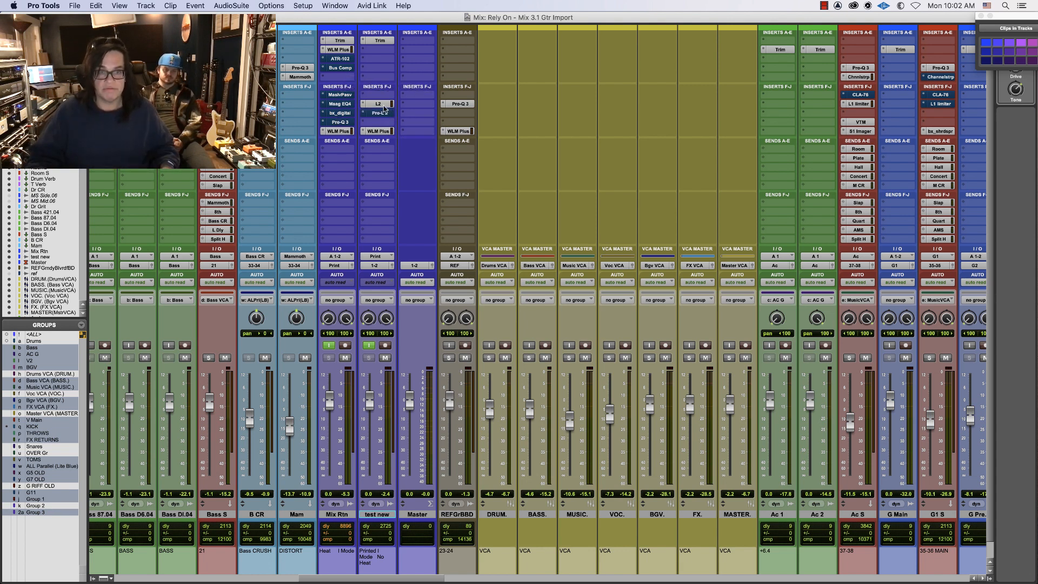
pyautogui.keyDown('ctrl'); pyautogui.keyDown('super'); pyautogui.click(383, 104); pyautogui.keyUp('super'); pyautogui.keyUp('ctrl')
pyautogui.press('space')
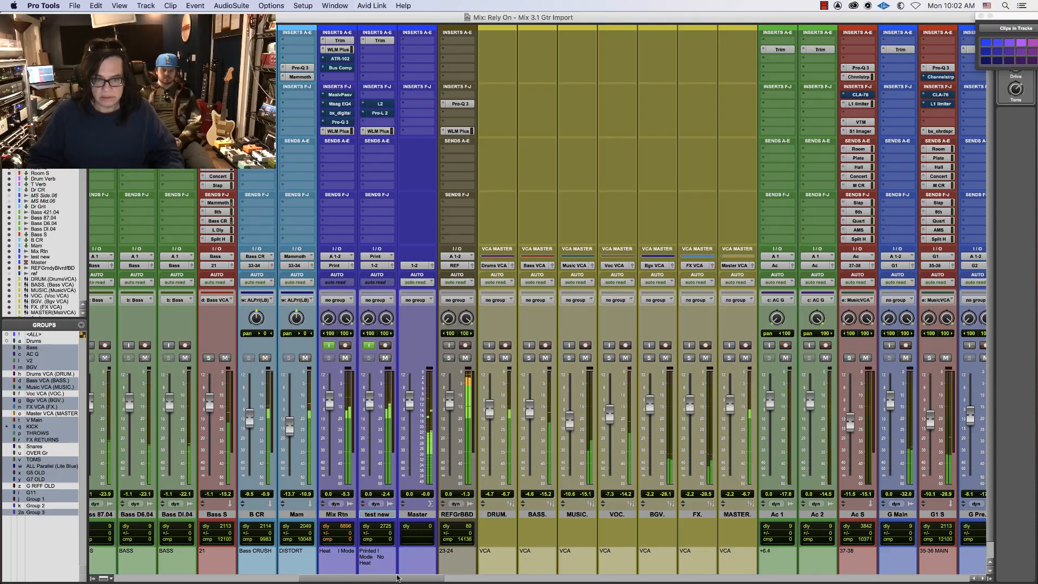
pyautogui.moveTo(399, 579)
pyautogui.mouseDown()
pyautogui.moveTo(919, 582)
pyautogui.moveTo(379, 582)
pyautogui.mouseUp()
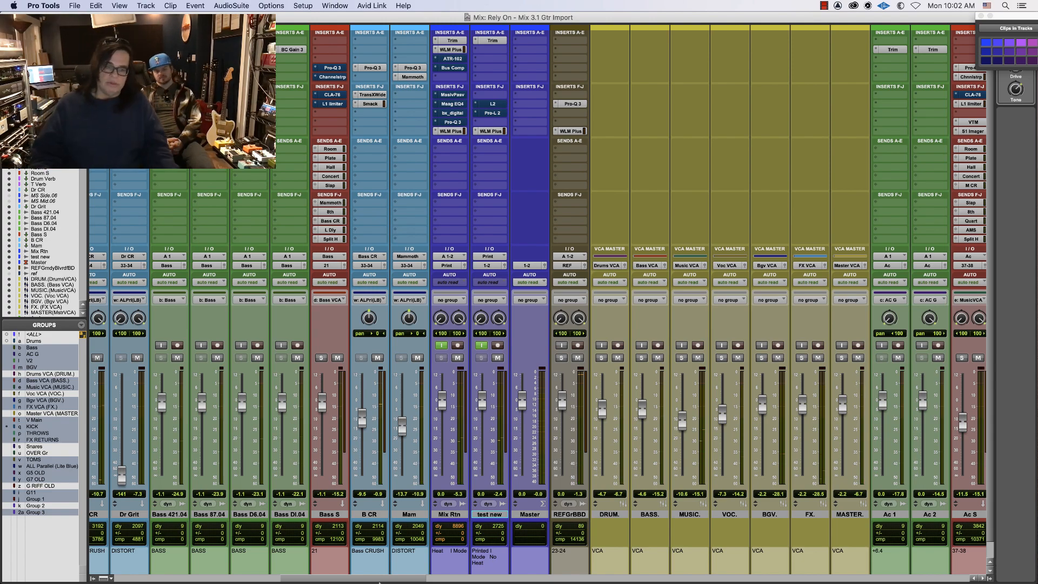
pyautogui.moveTo(371, 580); pyautogui.dragTo(189, 580)
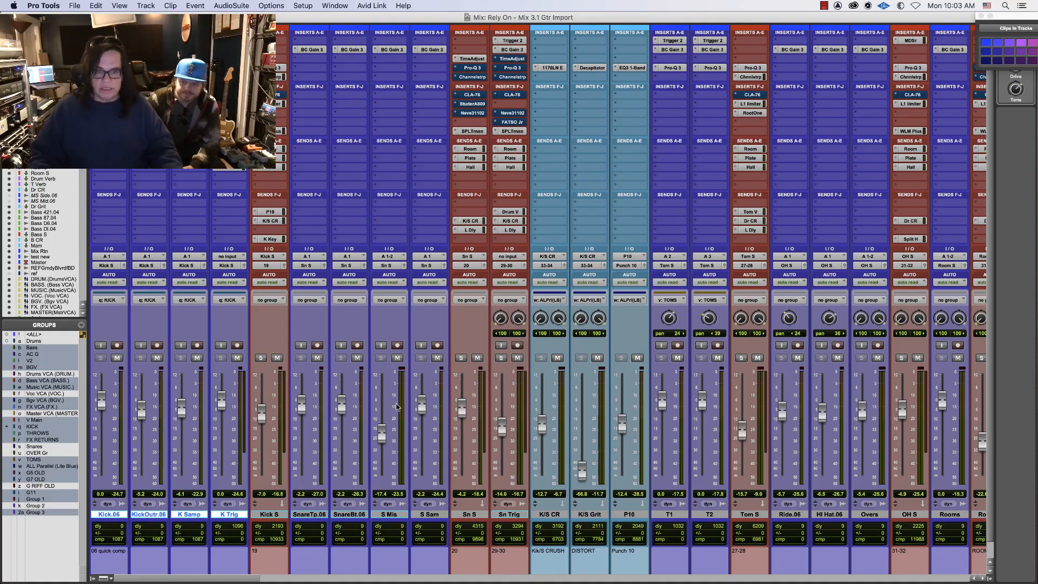
pyautogui.moveTo(238, 577); pyautogui.dragTo(737, 582)
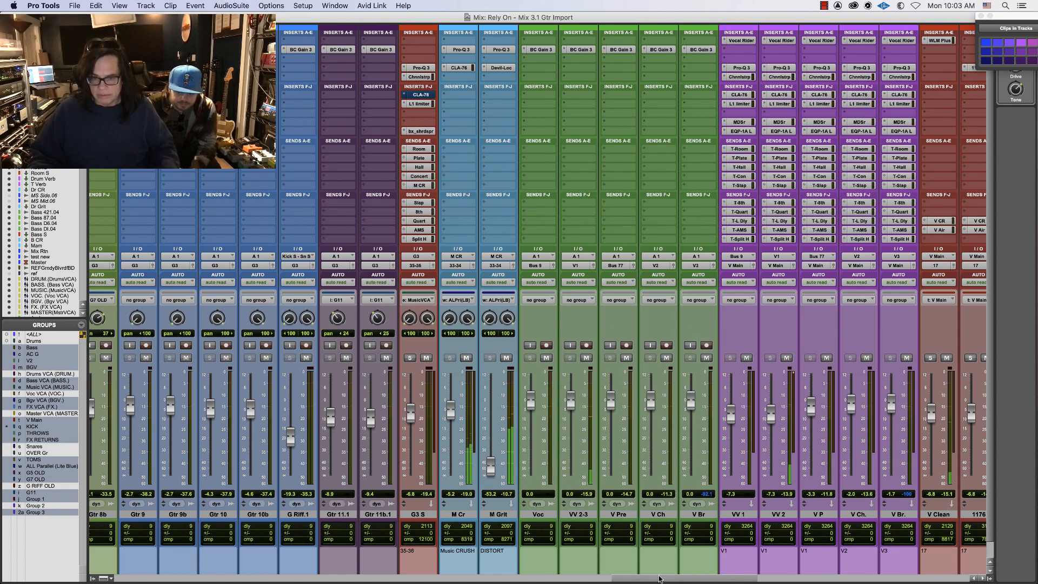
# Check the mix loudness during playback on the WLM Plus meter of test new, switching to the Edit window and back to the mixer
pyautogui.moveTo(659, 578); pyautogui.dragTo(413, 580)
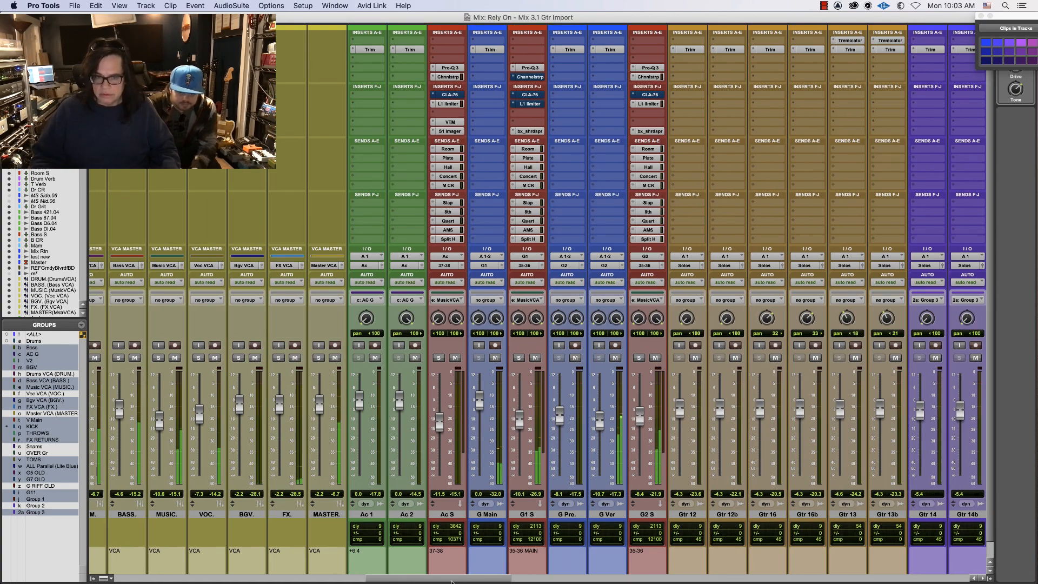
pyautogui.hscroll(-6, 413, 573)
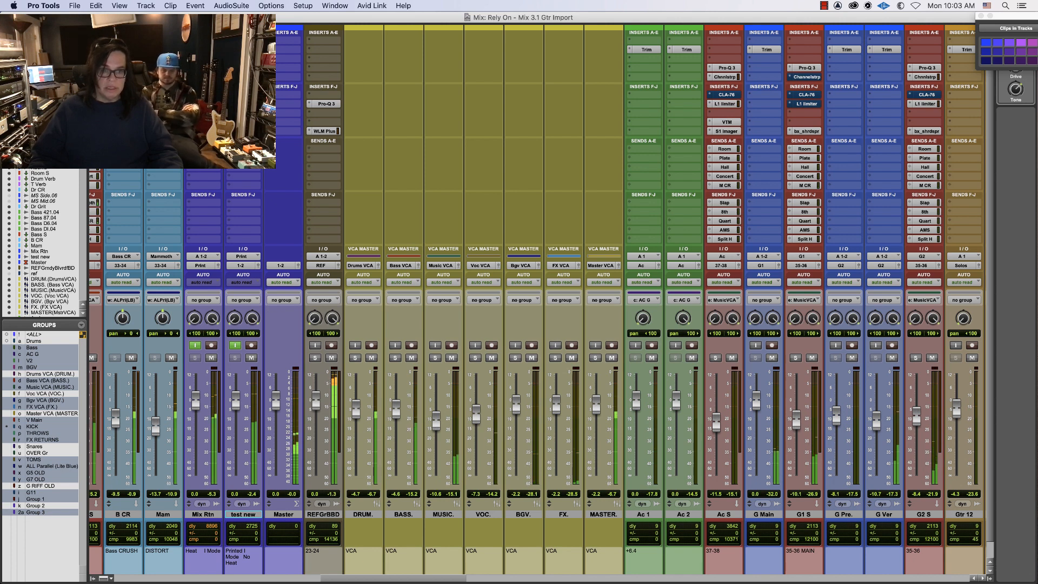
pyautogui.click(323, 131)
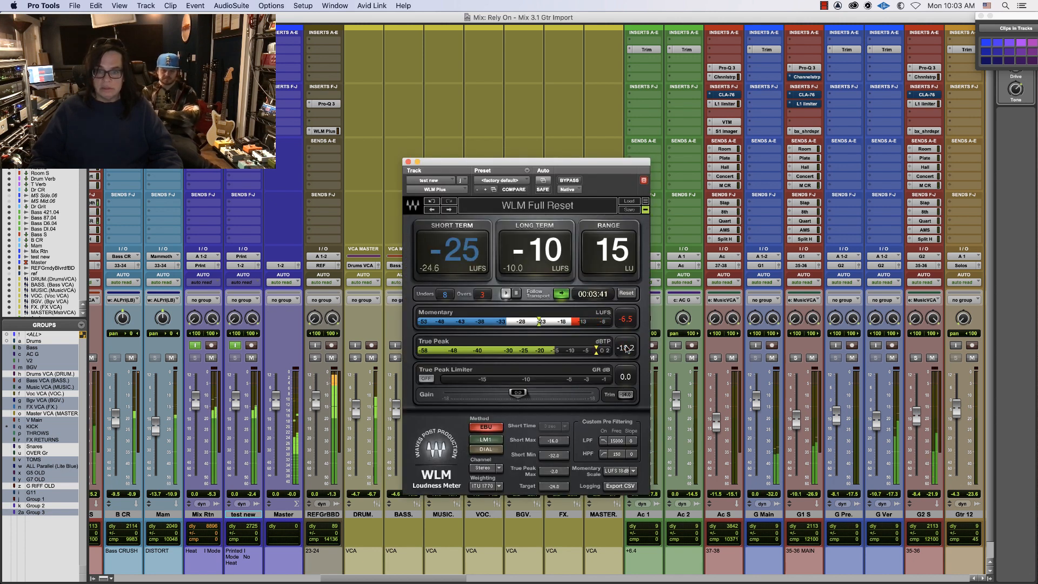
pyautogui.moveTo(540, 161); pyautogui.dragTo(645, 146)
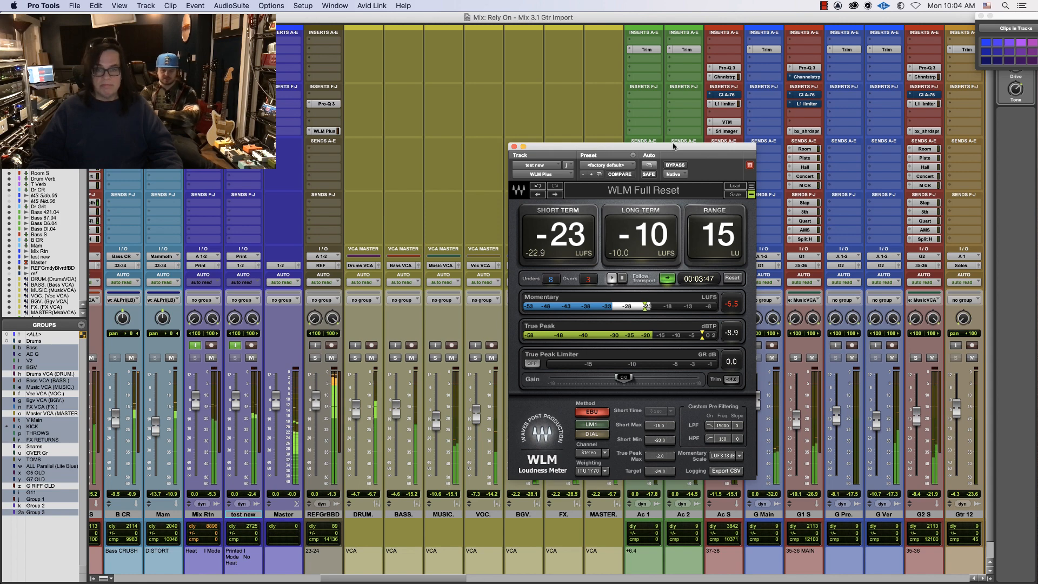
pyautogui.moveTo(673, 146); pyautogui.dragTo(703, 120)
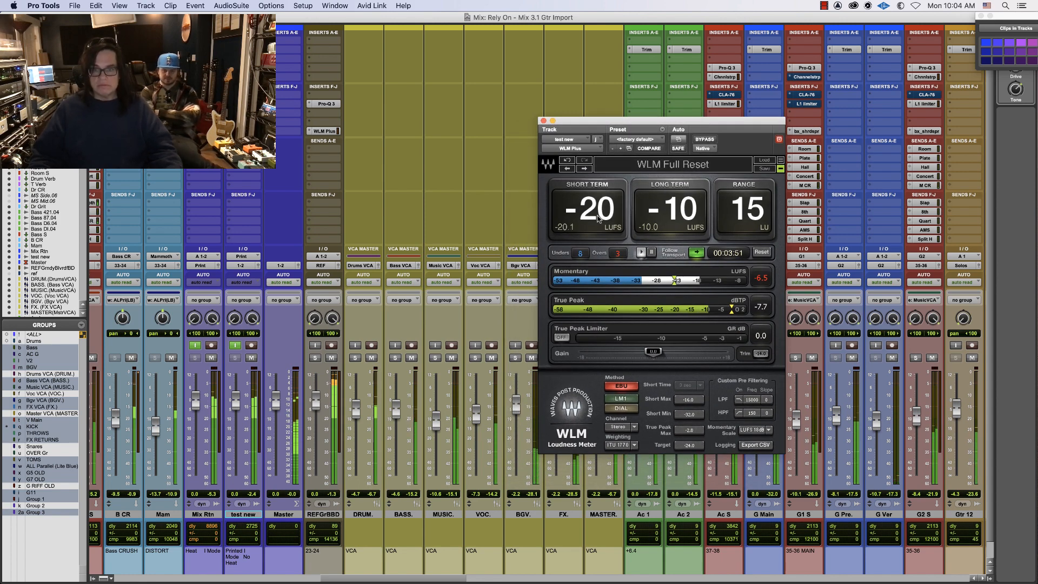
pyautogui.press('super+equal')
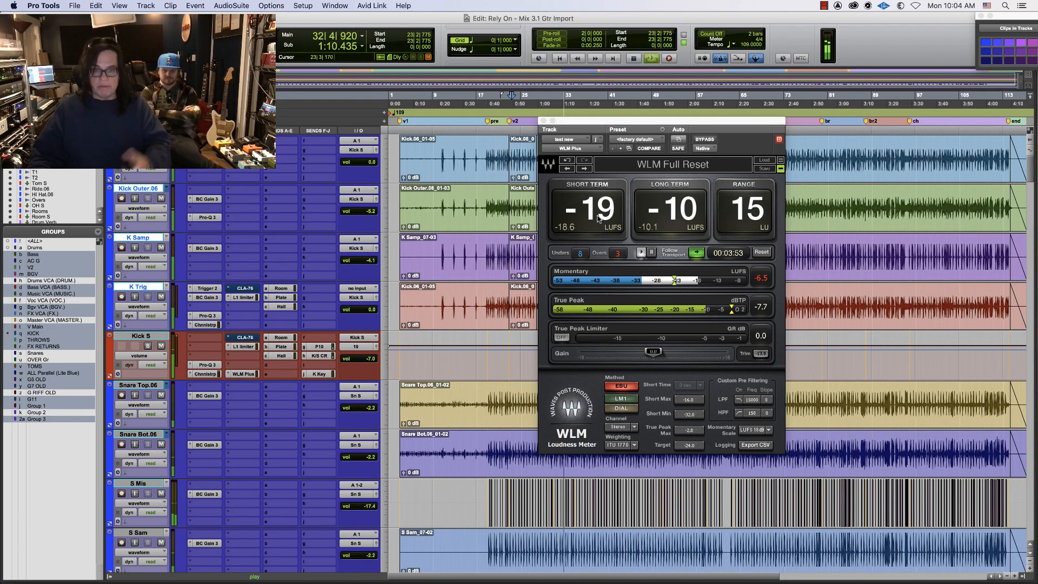
pyautogui.moveTo(571, 123); pyautogui.dragTo(755, 168)
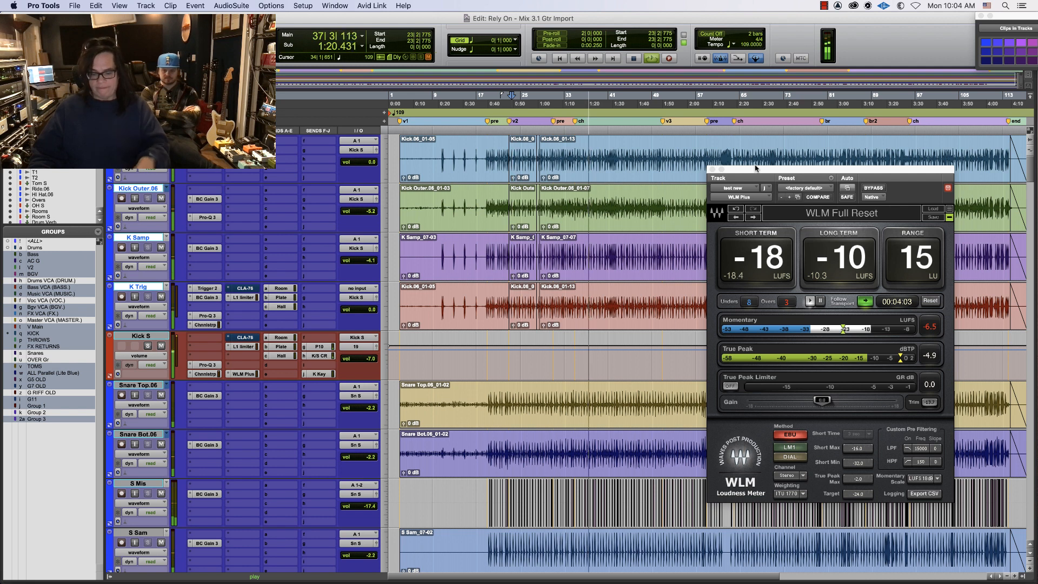
pyautogui.press('super+equal')
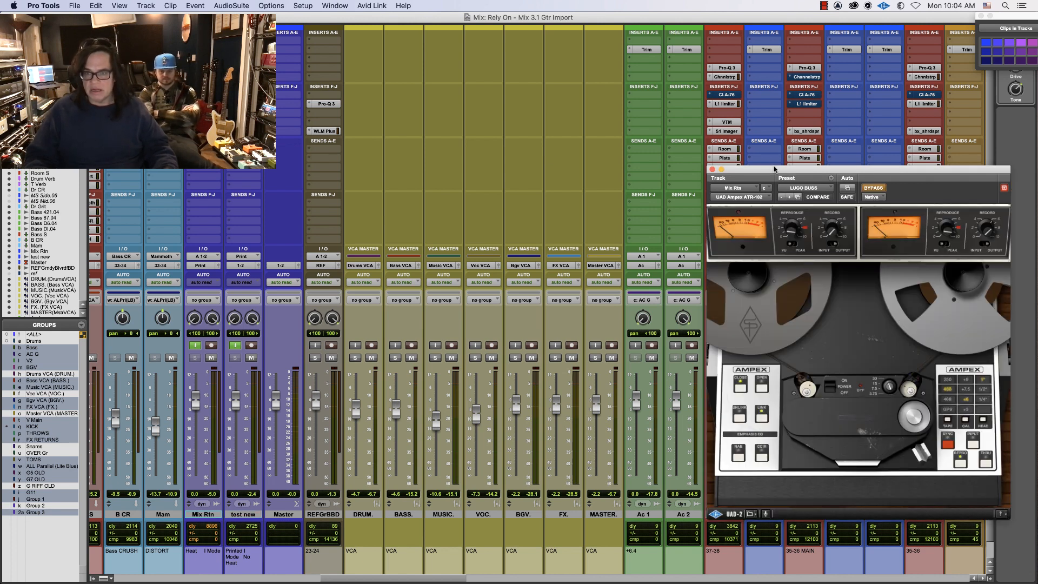
# View the Mix Rtn track's ATR-102, Maag EQ4 and bx_digital V2 settings and bypass bx_digital V2
pyautogui.moveTo(774, 169); pyautogui.dragTo(451, 87)
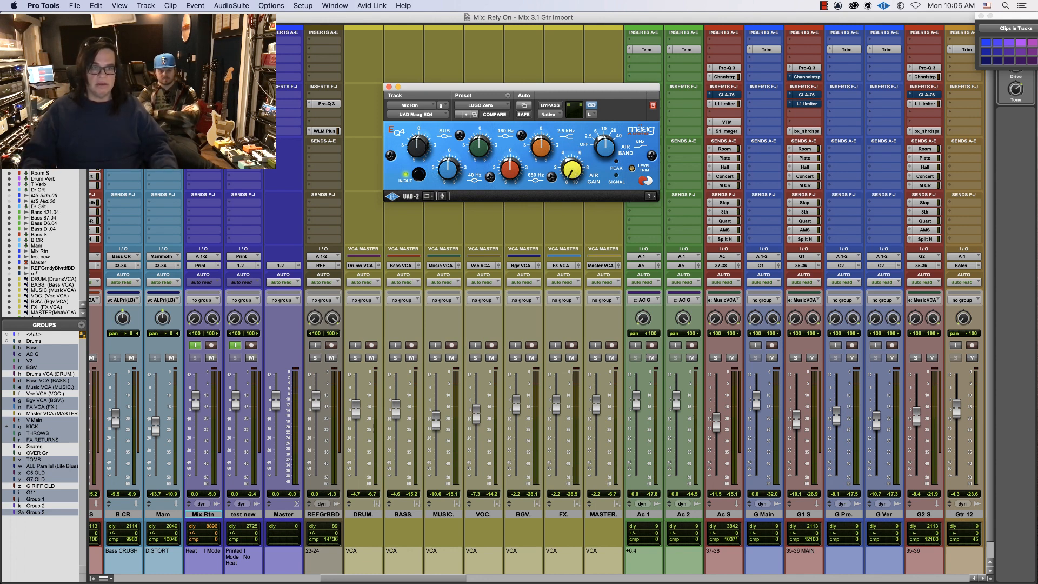
pyautogui.click(206, 113)
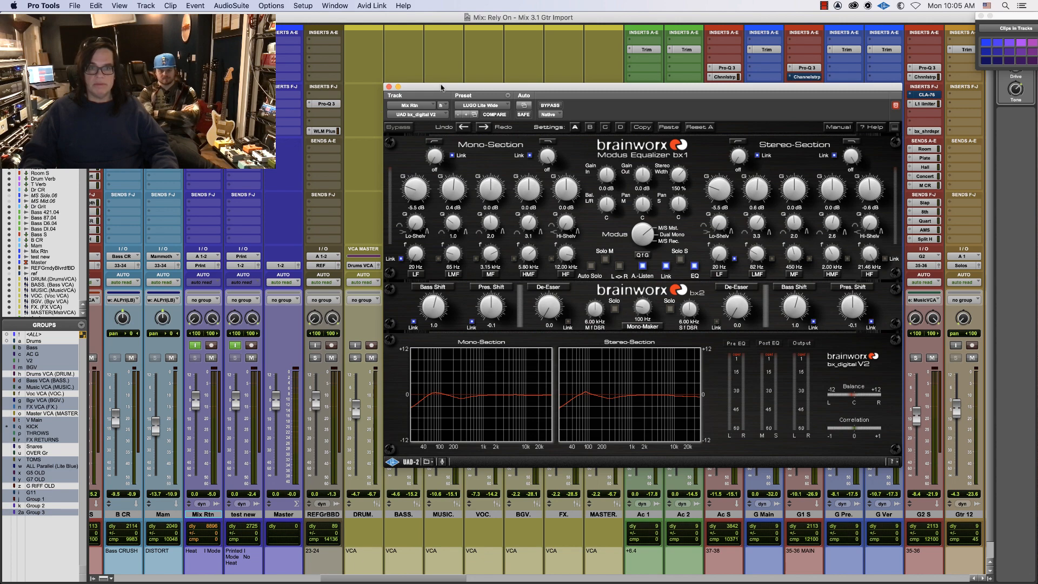
pyautogui.moveTo(440, 88); pyautogui.dragTo(333, 37)
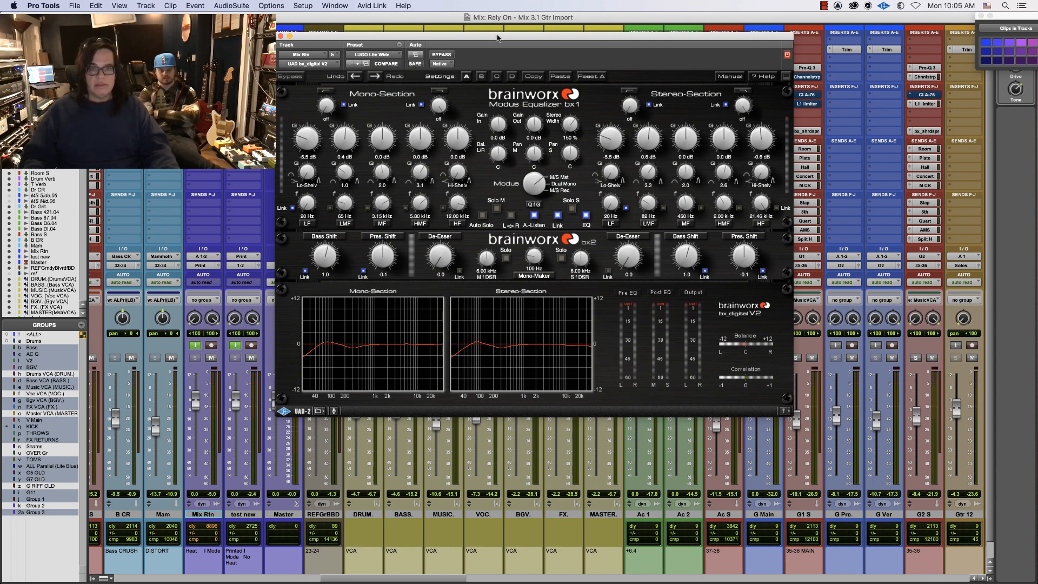
pyautogui.moveTo(498, 39); pyautogui.dragTo(590, 56)
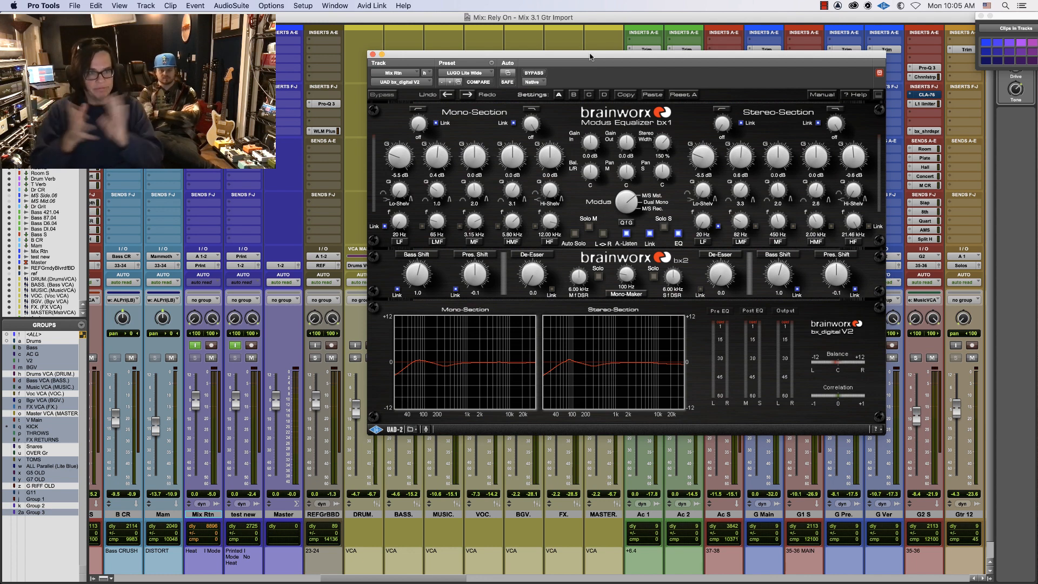
pyautogui.click(534, 73)
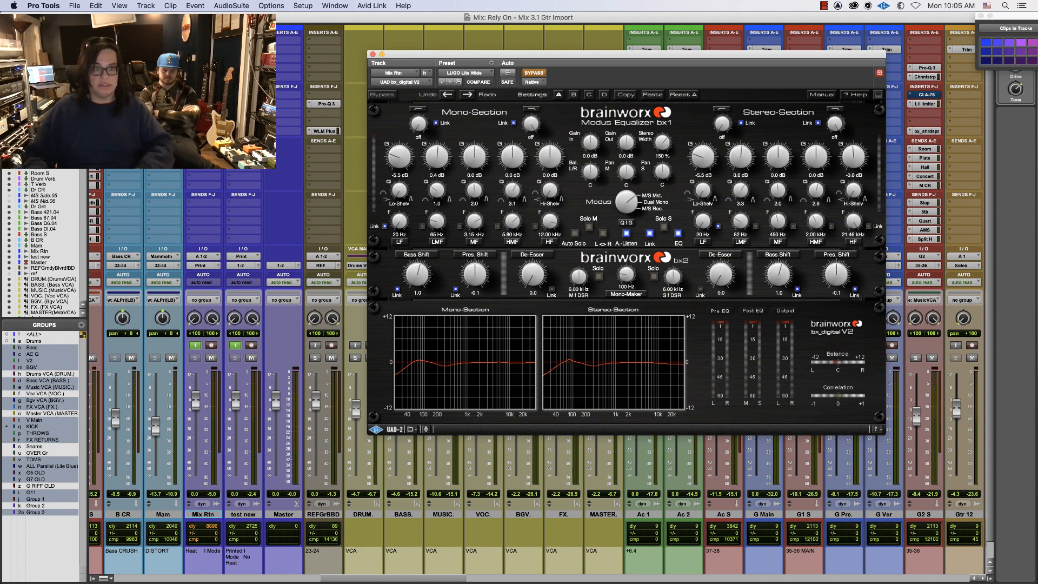
# Start playback and arrange Mix Rtn's ATR-102, SSL Bus Compressor and Manley Massive Passive windows so that all three stay open without overlapping
pyautogui.press('space')
pyautogui.click(203, 68)
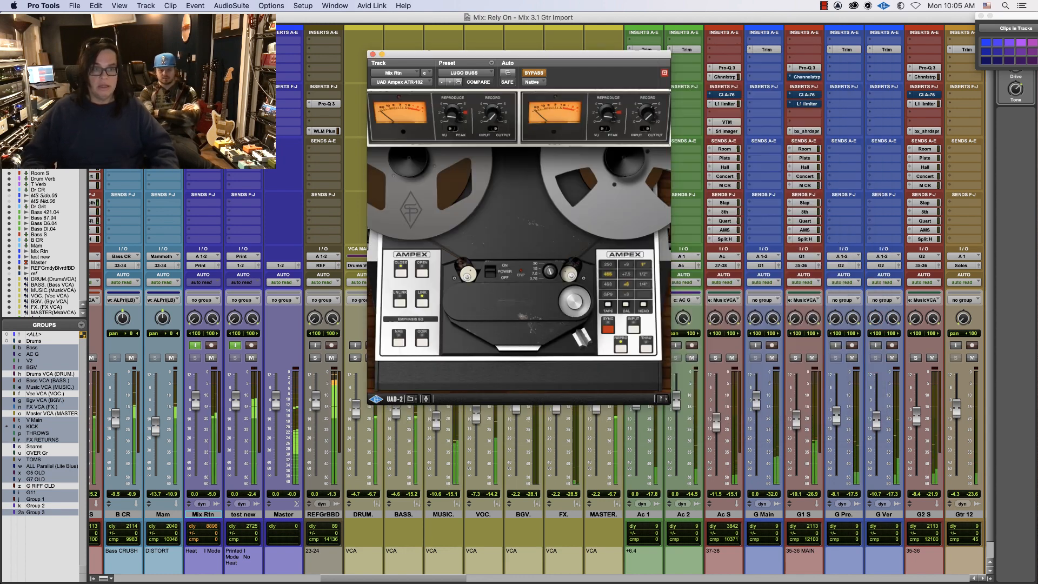
pyautogui.moveTo(397, 53); pyautogui.dragTo(41, 146)
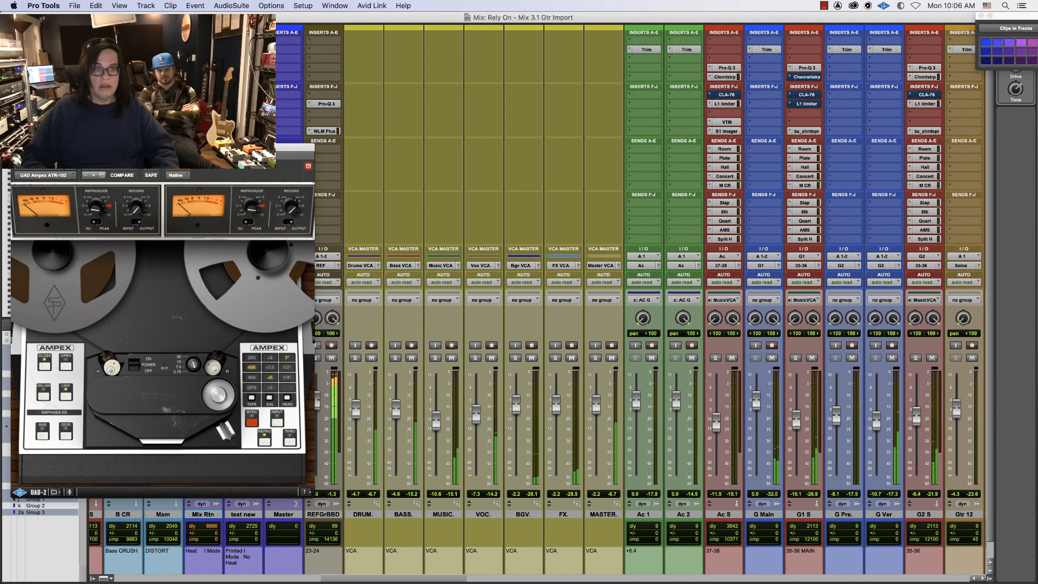
pyautogui.keyDown('shift'); pyautogui.click(203, 77); pyautogui.keyUp('shift')
pyautogui.moveTo(159, 17); pyautogui.dragTo(470, 147)
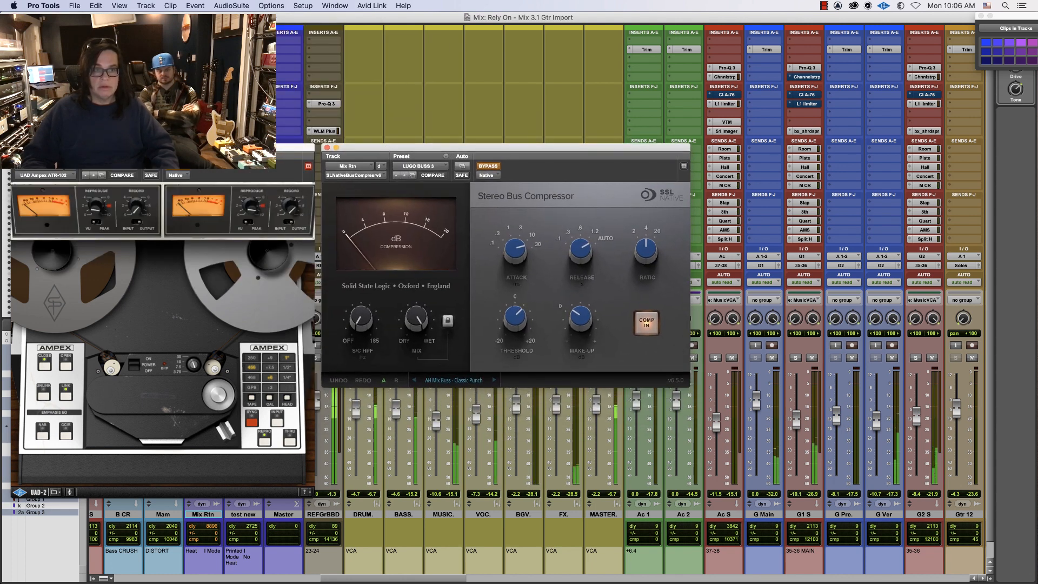
pyautogui.keyDown('shift'); pyautogui.click(203, 95); pyautogui.keyUp('shift')
pyautogui.moveTo(162, 17); pyautogui.dragTo(477, 399)
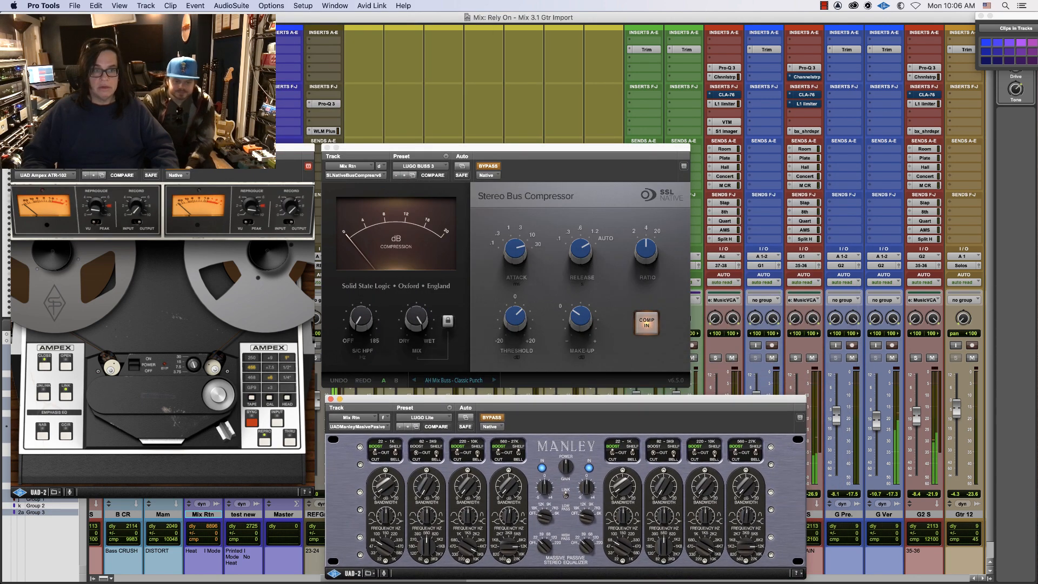
# Open Mix Rtn's bx_digital V2 alongside the other plug-in windows and take the ATR-102 out of bypass
pyautogui.keyDown('shift'); pyautogui.click(203, 104); pyautogui.keyUp('shift')
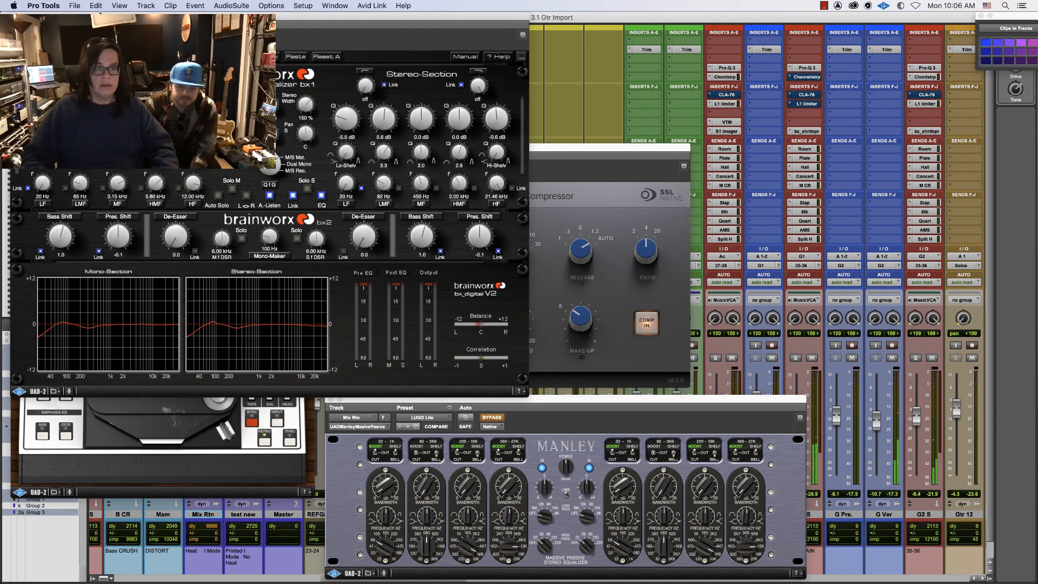
pyautogui.moveTo(100, 19); pyautogui.dragTo(865, 107)
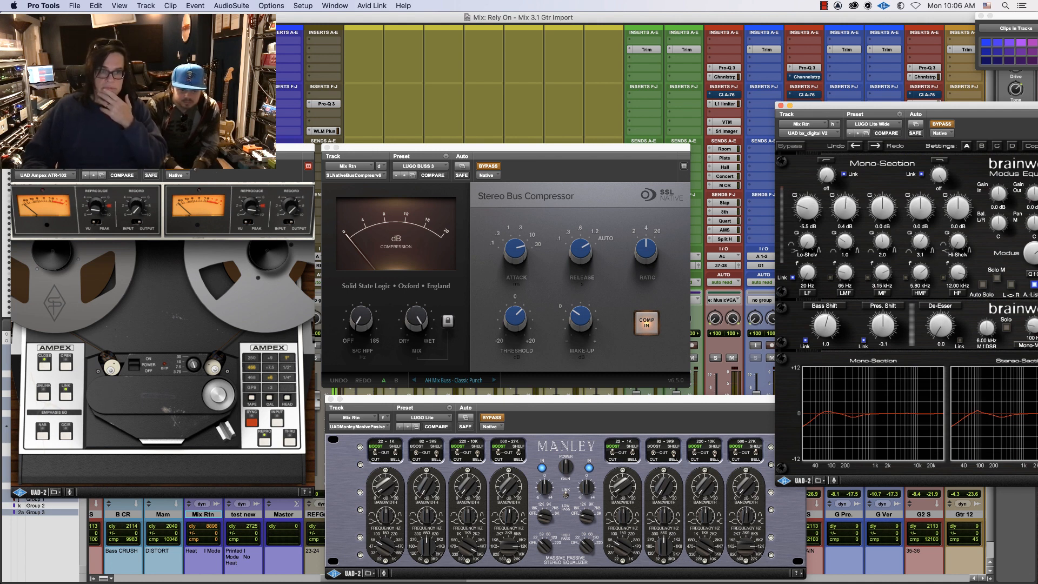
pyautogui.moveTo(212, 152); pyautogui.dragTo(209, 192)
pyautogui.click(179, 209)
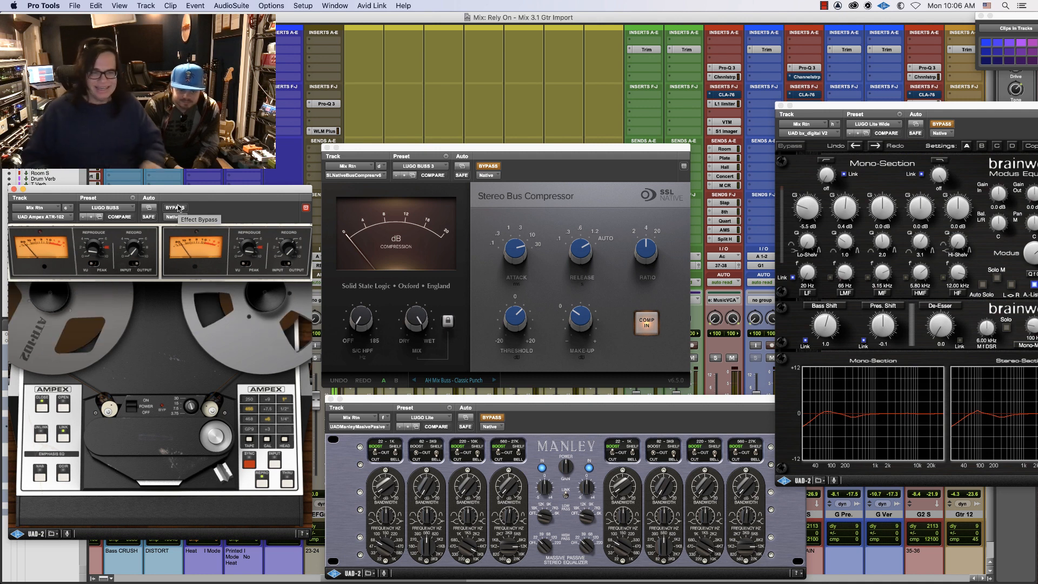
pyautogui.click(178, 208)
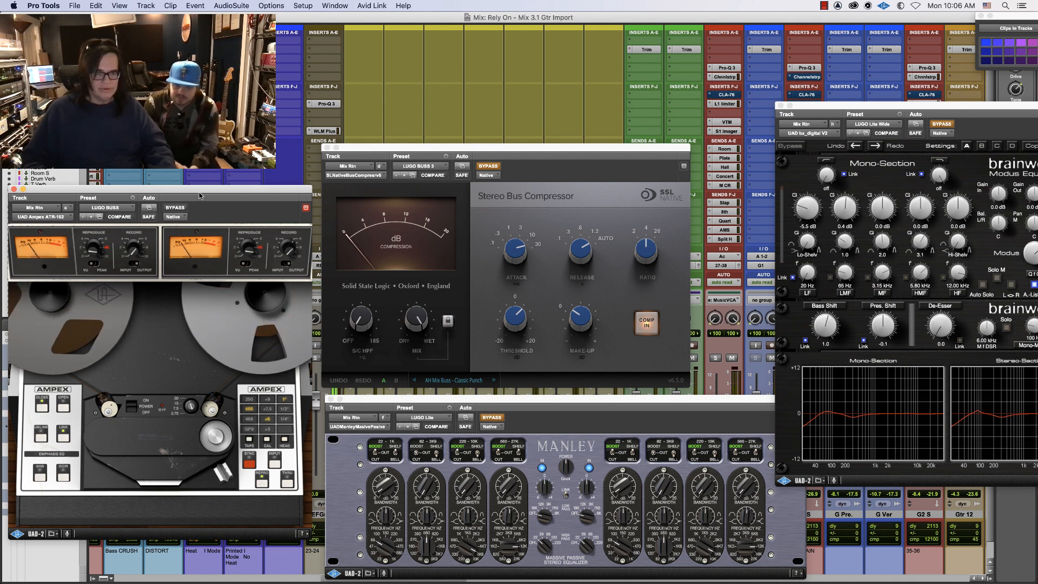
pyautogui.moveTo(200, 191); pyautogui.dragTo(199, 208)
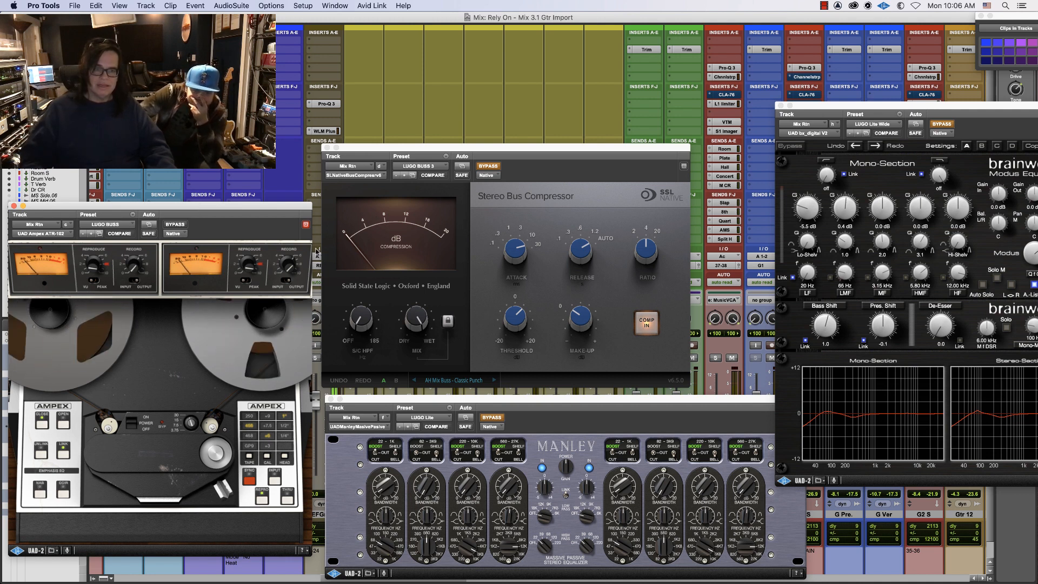
# Take Mix Rtn's SSL Bus Compressor and Manley Massive Passive out of bypass, nudging their windows clear of each other
pyautogui.click(490, 166)
pyautogui.click(489, 166)
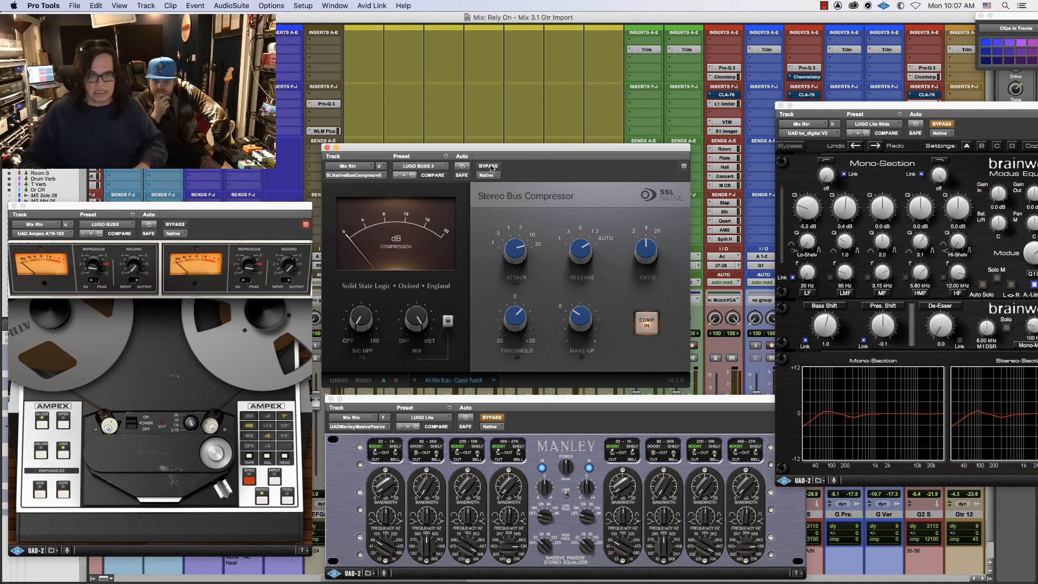
pyautogui.click(222, 204)
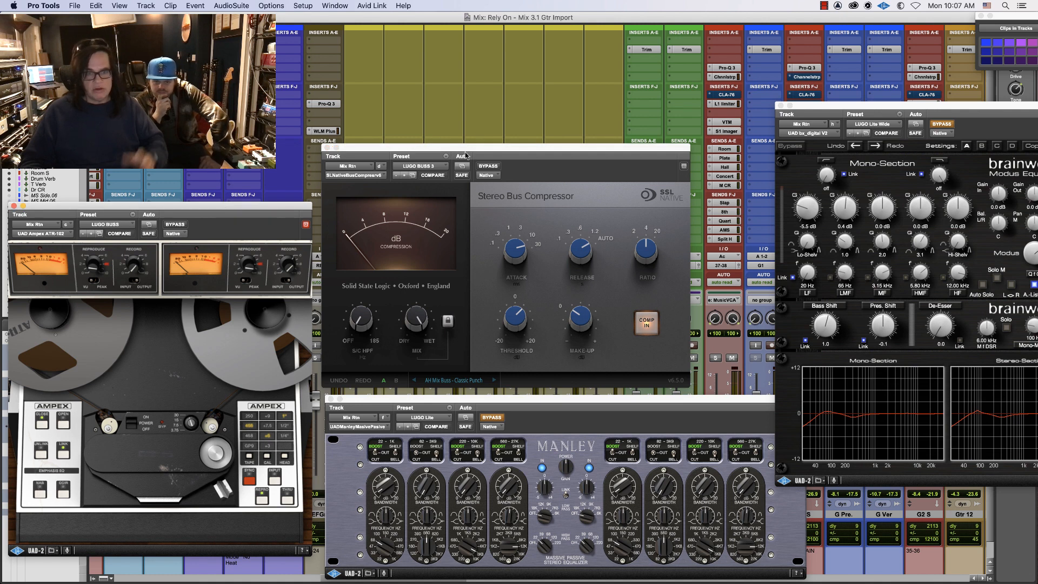
pyautogui.moveTo(453, 146)
pyautogui.mouseDown()
pyautogui.moveTo(485, 143)
pyautogui.moveTo(455, 146)
pyautogui.mouseUp()
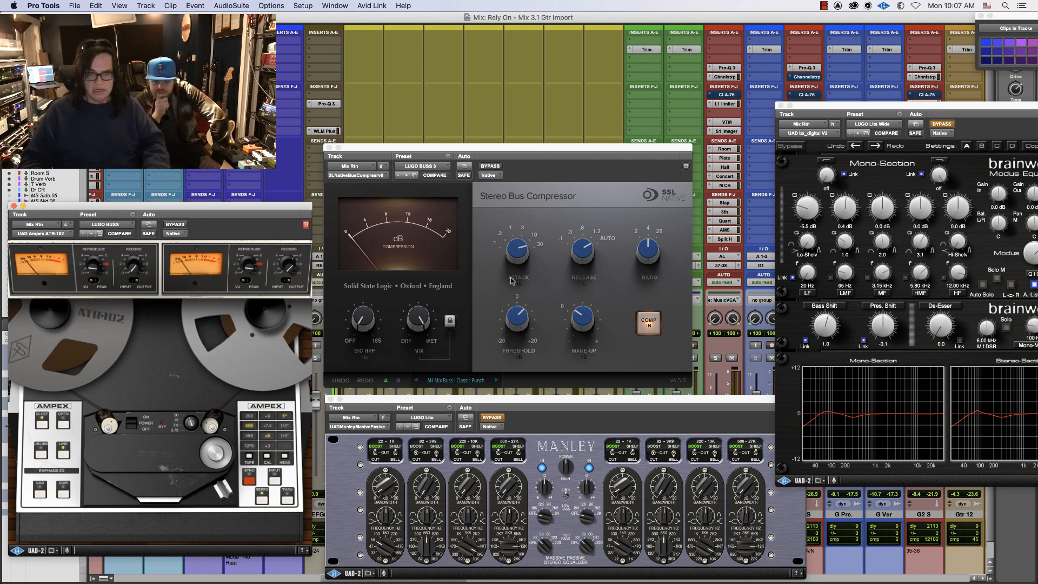
pyautogui.moveTo(509, 264); pyautogui.dragTo(512, 249)
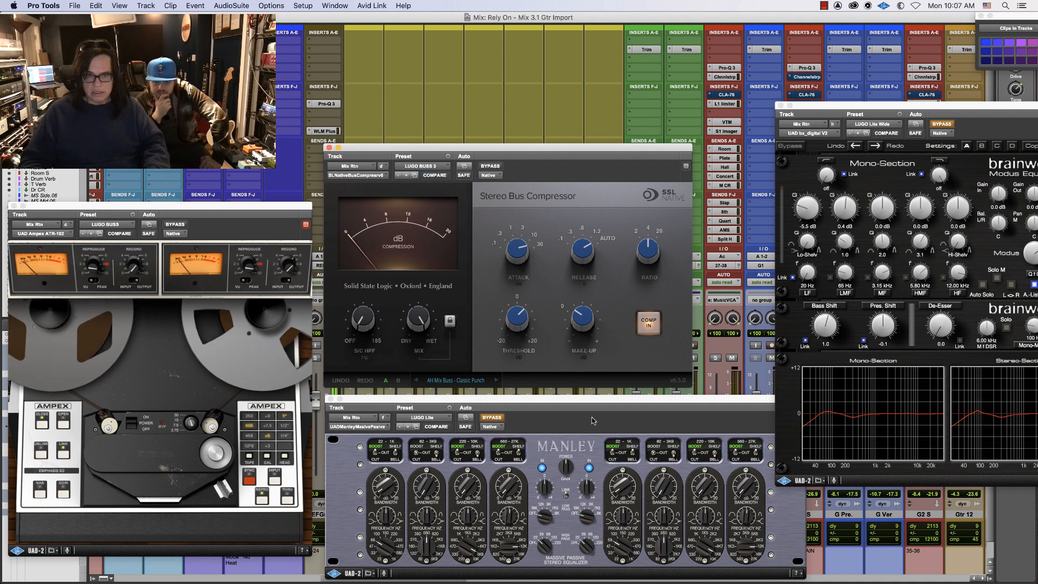
pyautogui.click(491, 415)
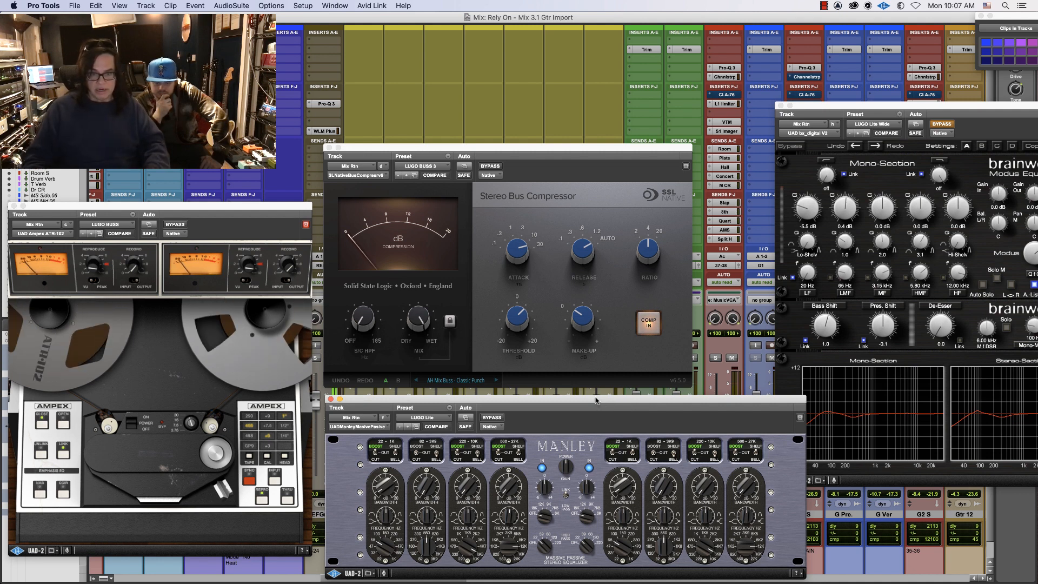
pyautogui.moveTo(597, 401); pyautogui.dragTo(593, 396)
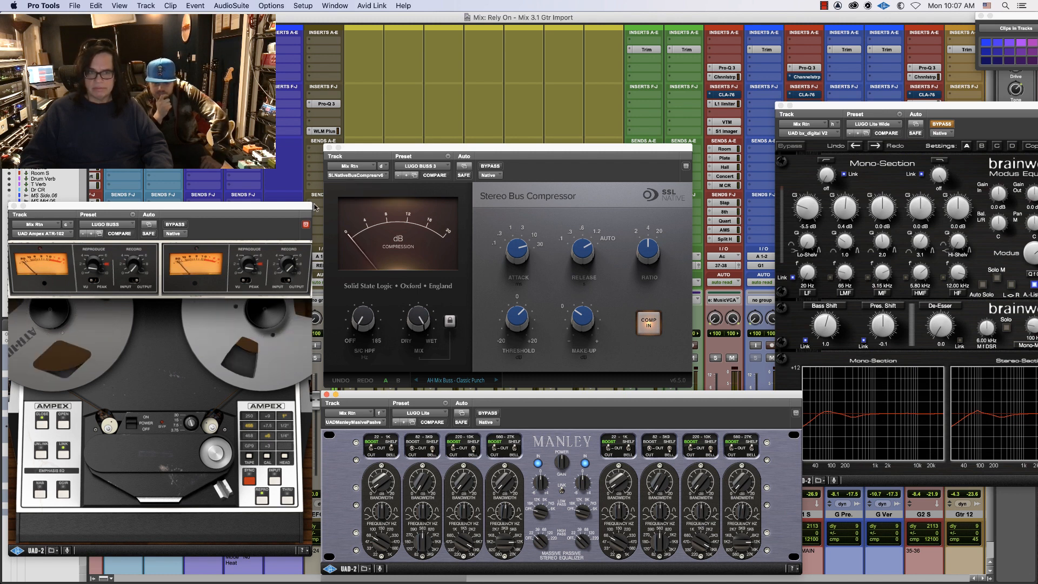
# Bypass the ATR-102, SSL Bus Compressor and Manley Massive Passive during playback, and re-engage all three to compare the sound
pyautogui.click(182, 225)
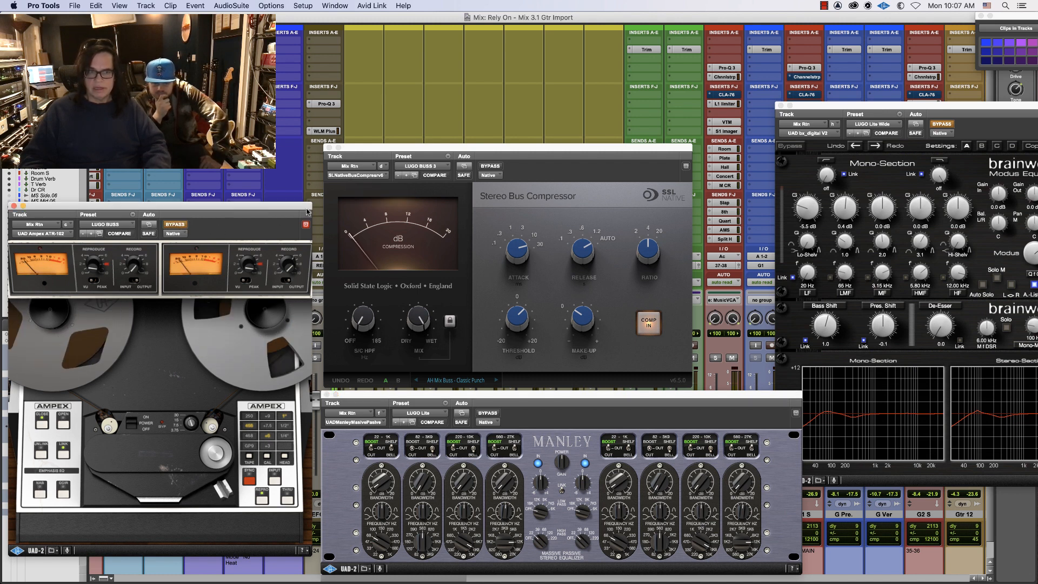
pyautogui.click(485, 169)
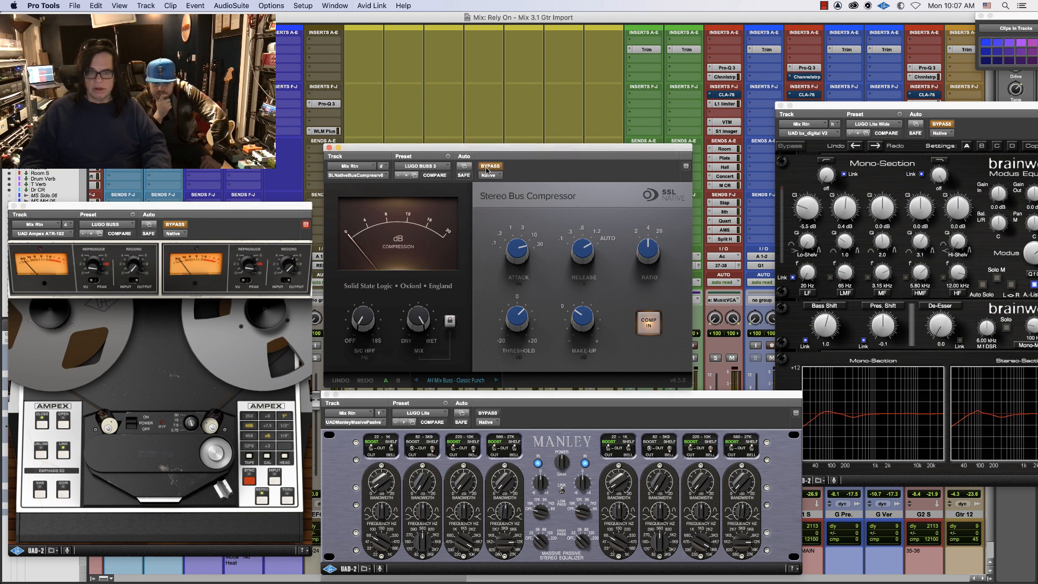
pyautogui.click(486, 413)
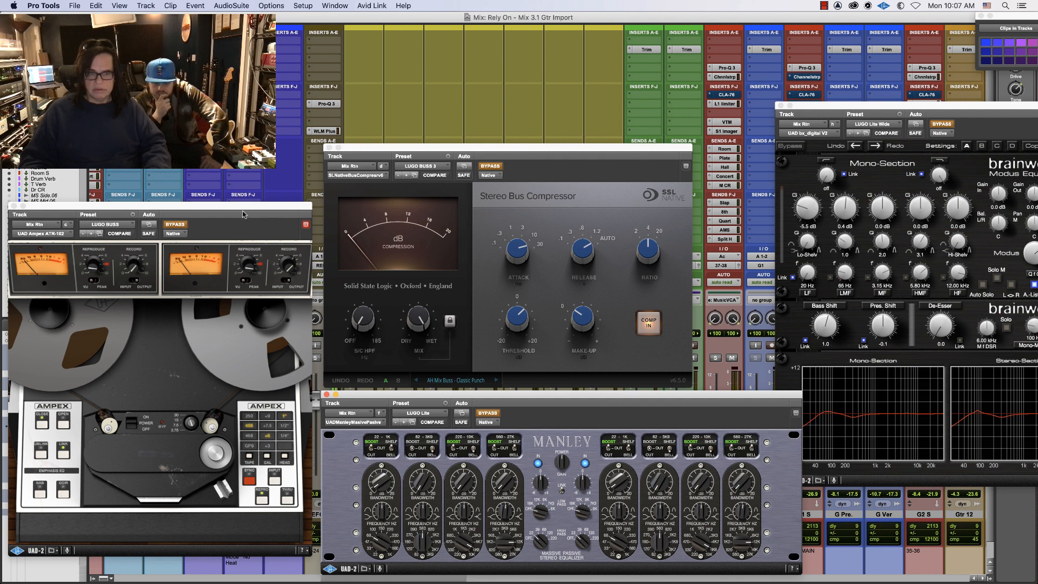
pyautogui.click(177, 225)
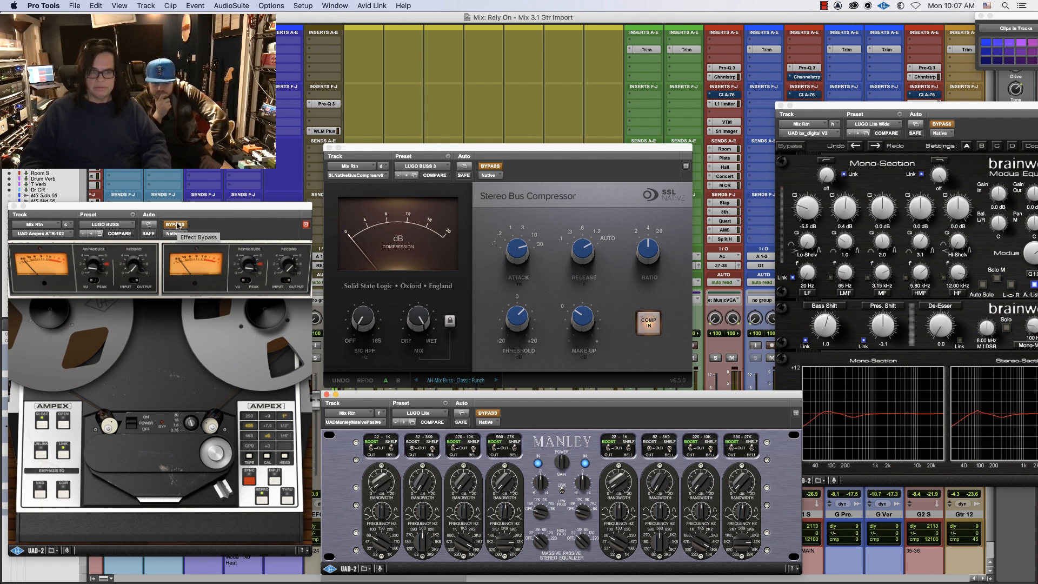
pyautogui.click(496, 166)
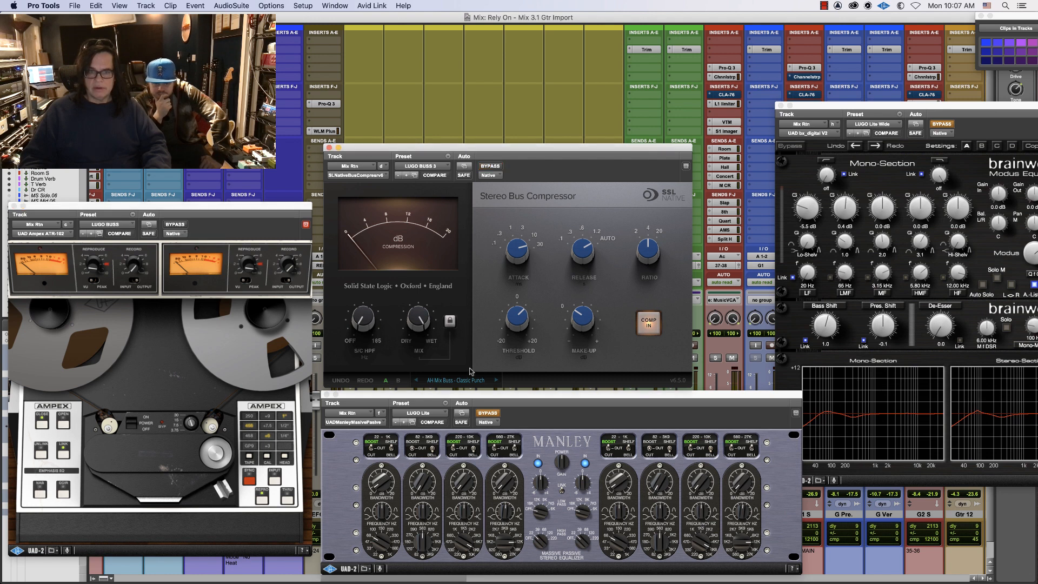
pyautogui.click(487, 412)
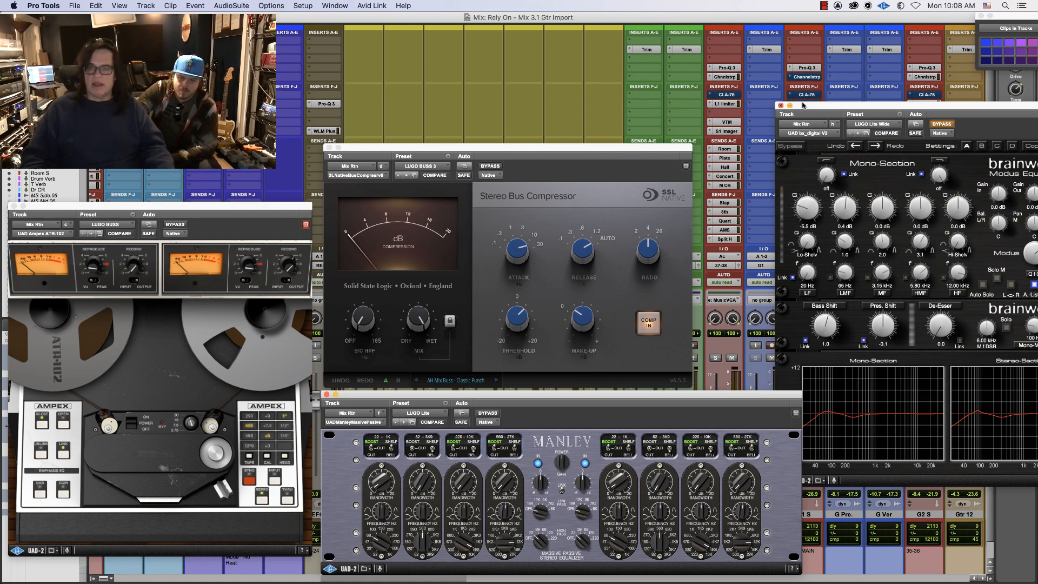
# Bring the whole bx_digital V2 window into view and take the plug-in out of bypass
pyautogui.moveTo(803, 106); pyautogui.dragTo(385, 65)
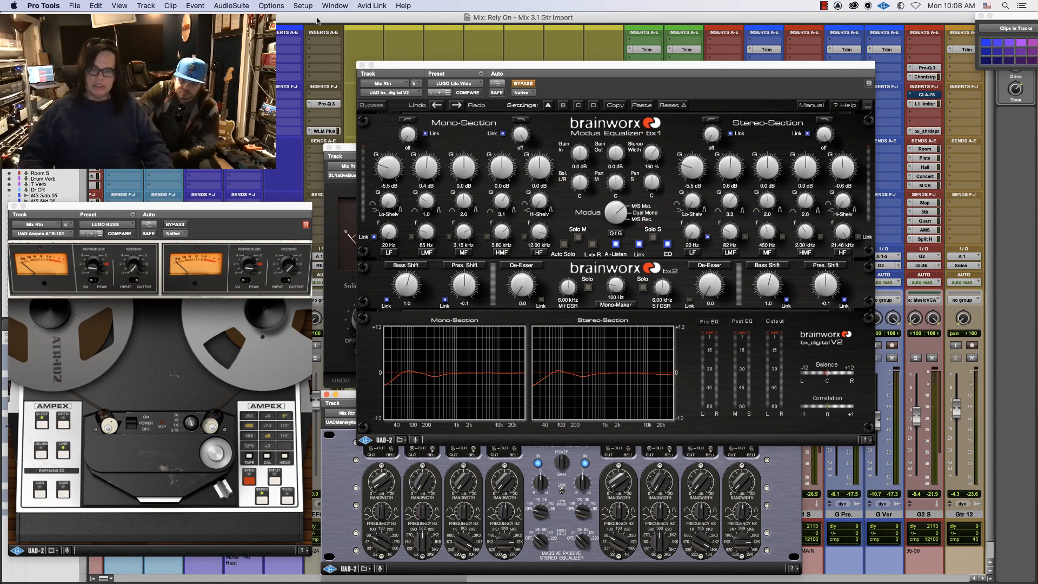
pyautogui.moveTo(501, 63); pyautogui.dragTo(564, 114)
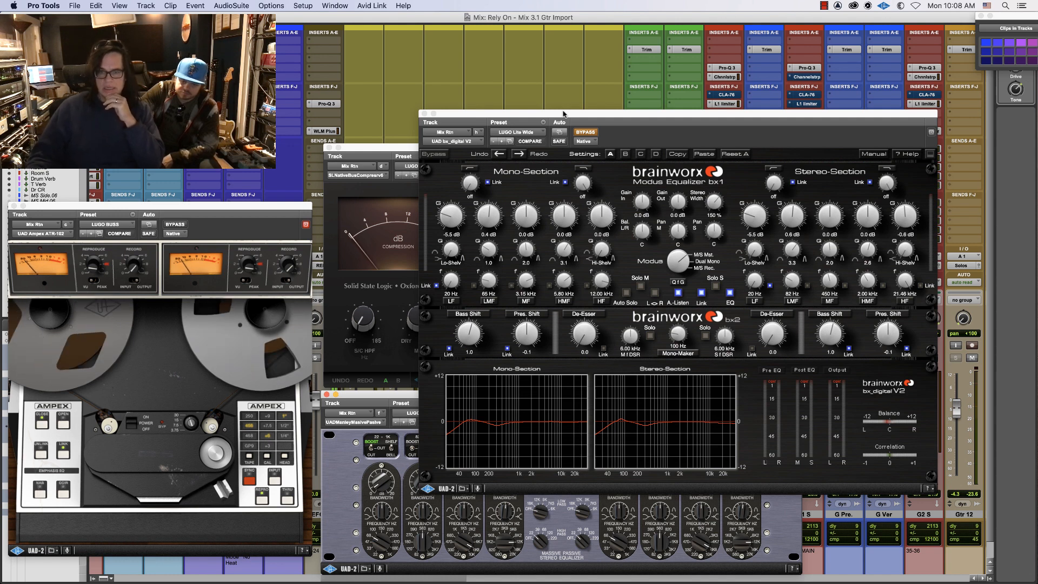
pyautogui.click(586, 132)
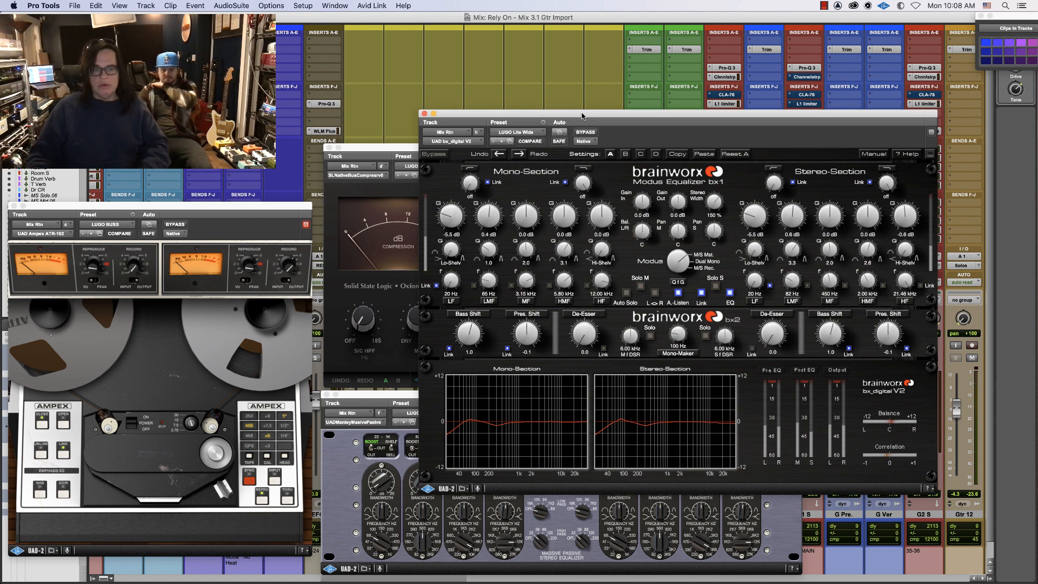
# Save the bx_digital V2 settings as LUGO Lite Wide, replacing the existing preset file
pyautogui.click(544, 123)
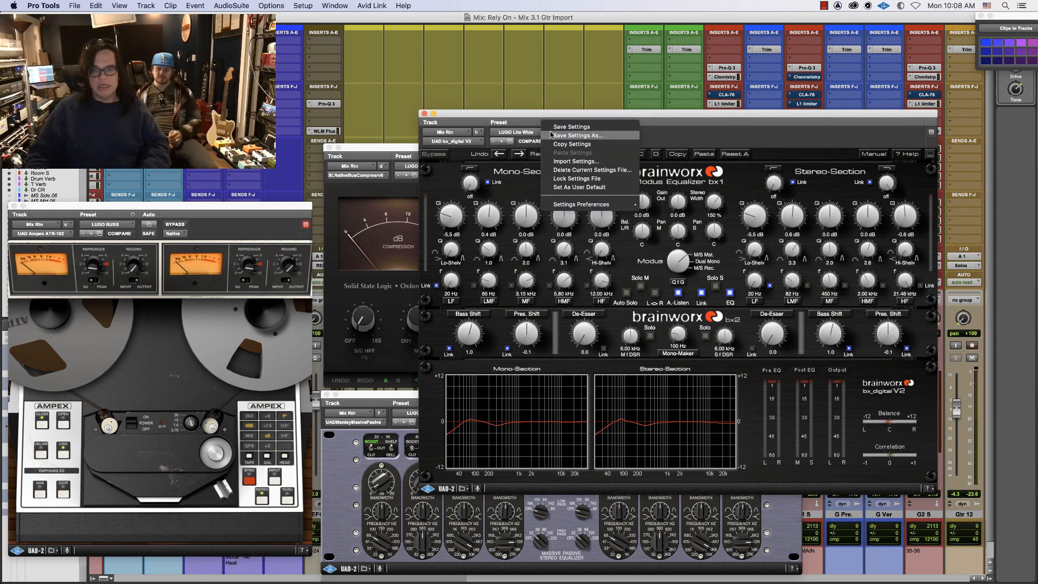
pyautogui.click(559, 135)
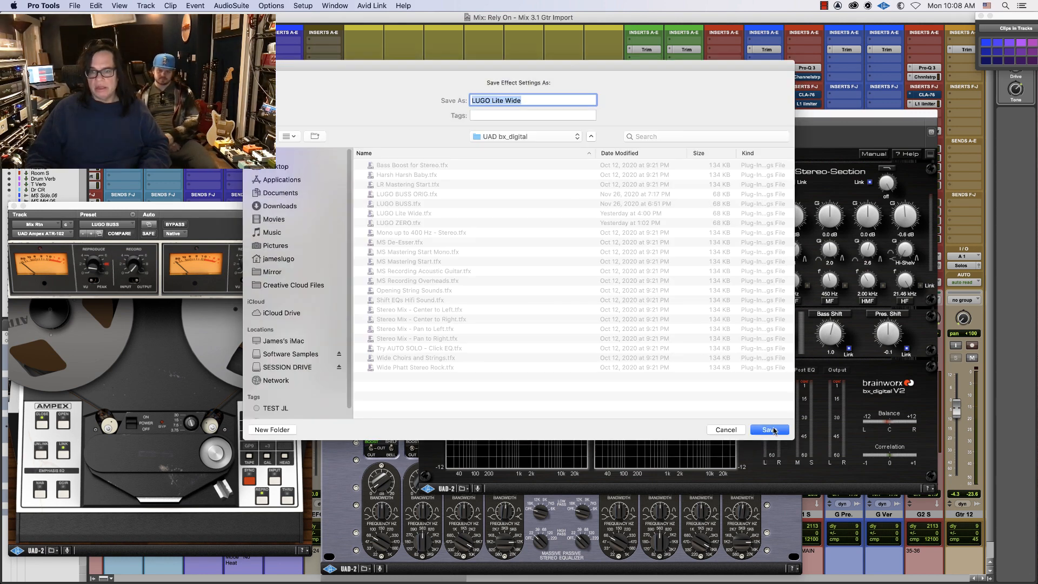
pyautogui.click(774, 431)
pyautogui.click(601, 246)
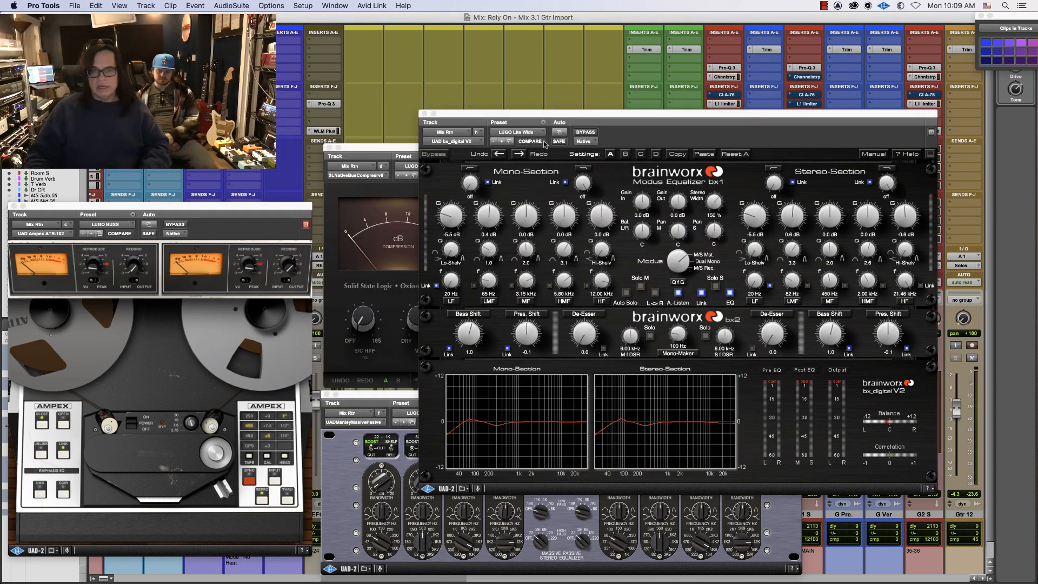
# Audition the LUGO BUSS preset in bx_digital V2 with bypass on and off, and reload LUGO Lite Wide
pyautogui.click(530, 135)
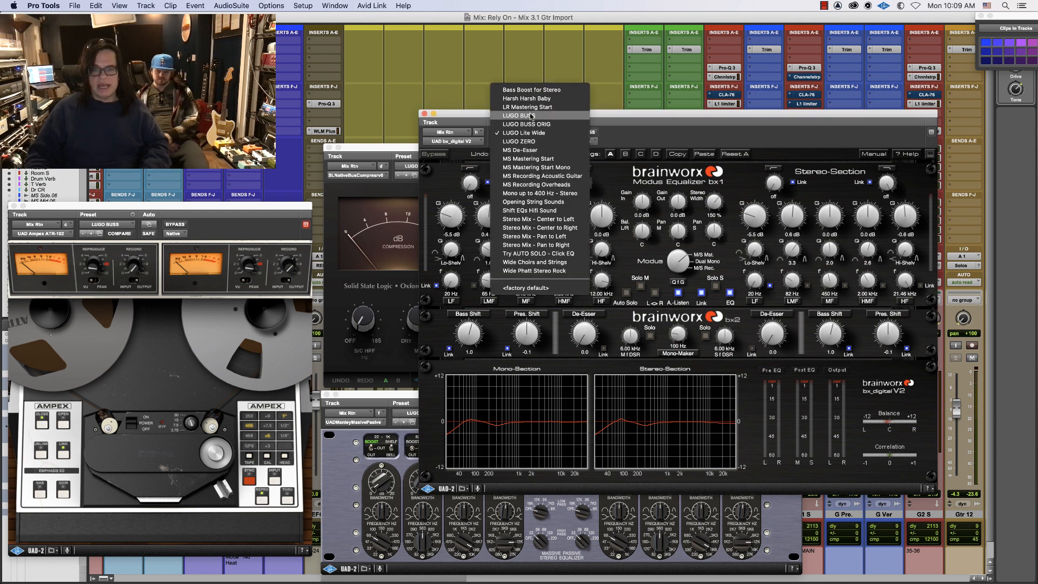
pyautogui.click(554, 134)
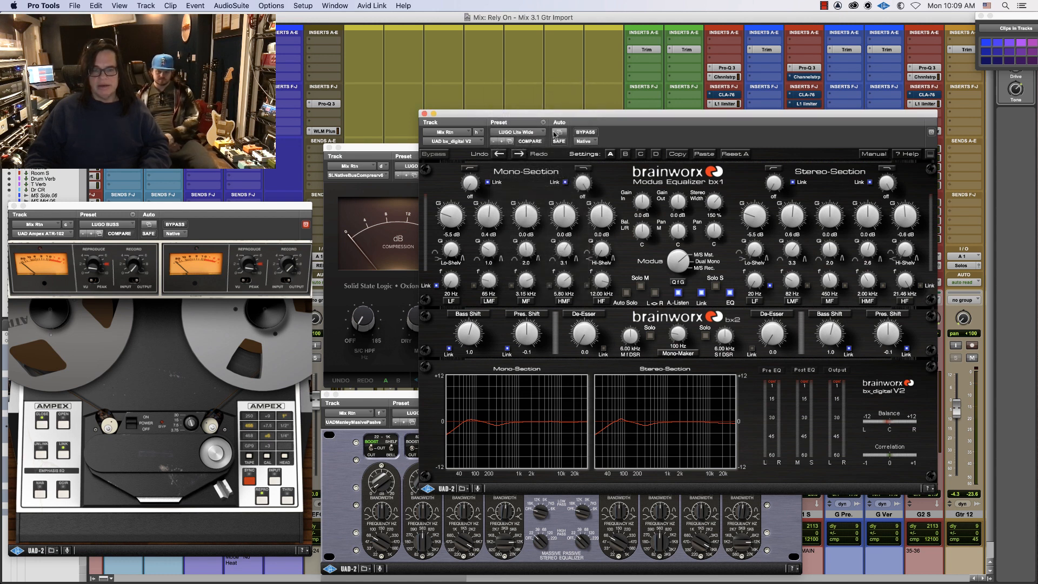
pyautogui.click(592, 134)
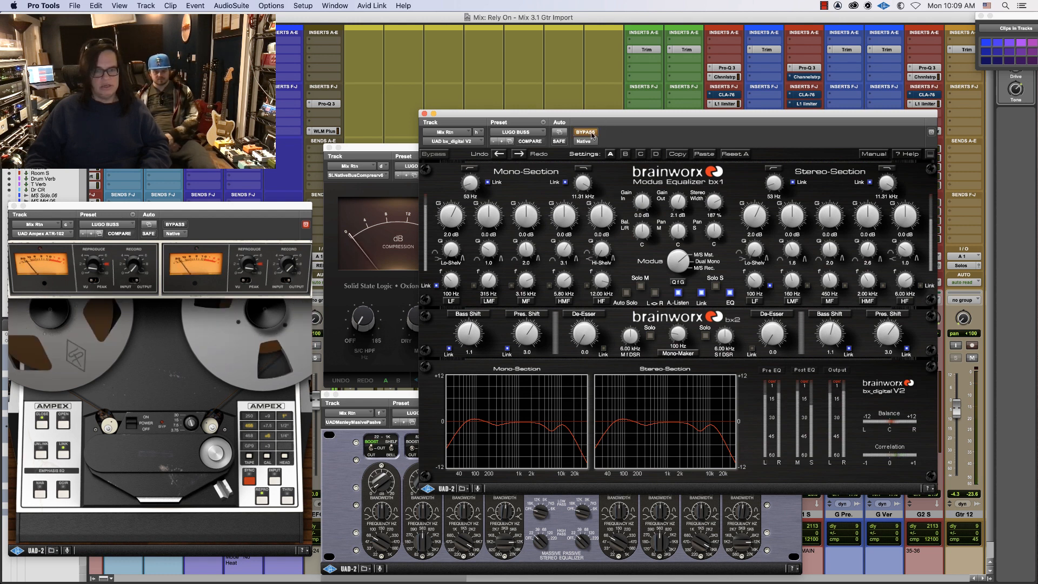
pyautogui.click(592, 133)
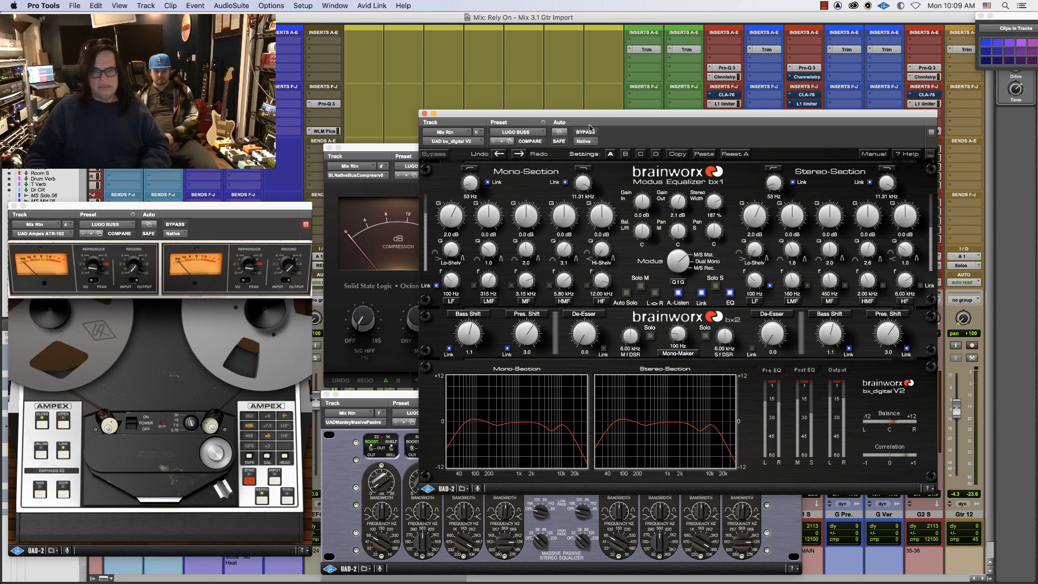
pyautogui.click(535, 133)
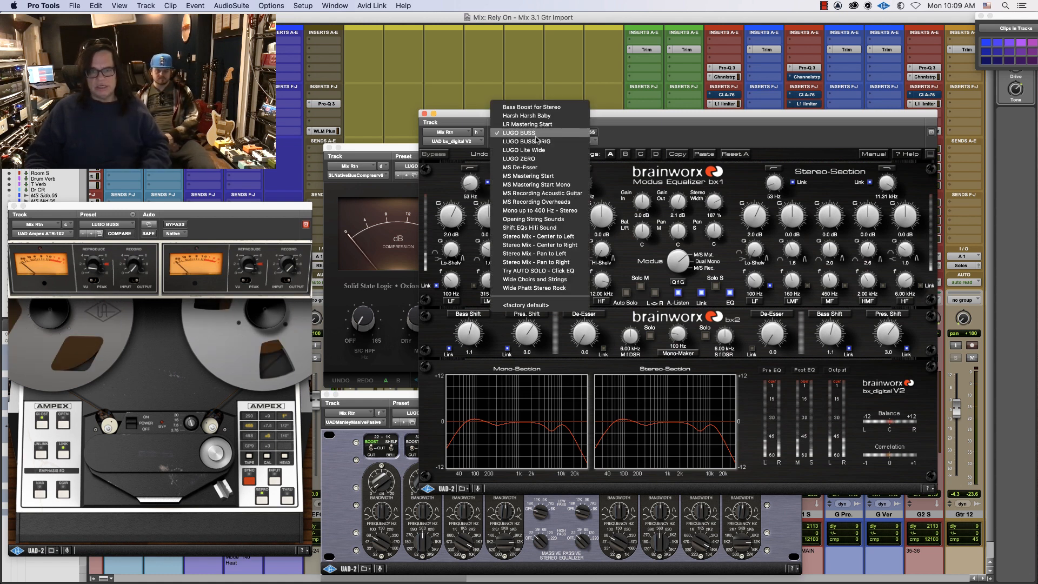
pyautogui.click(549, 150)
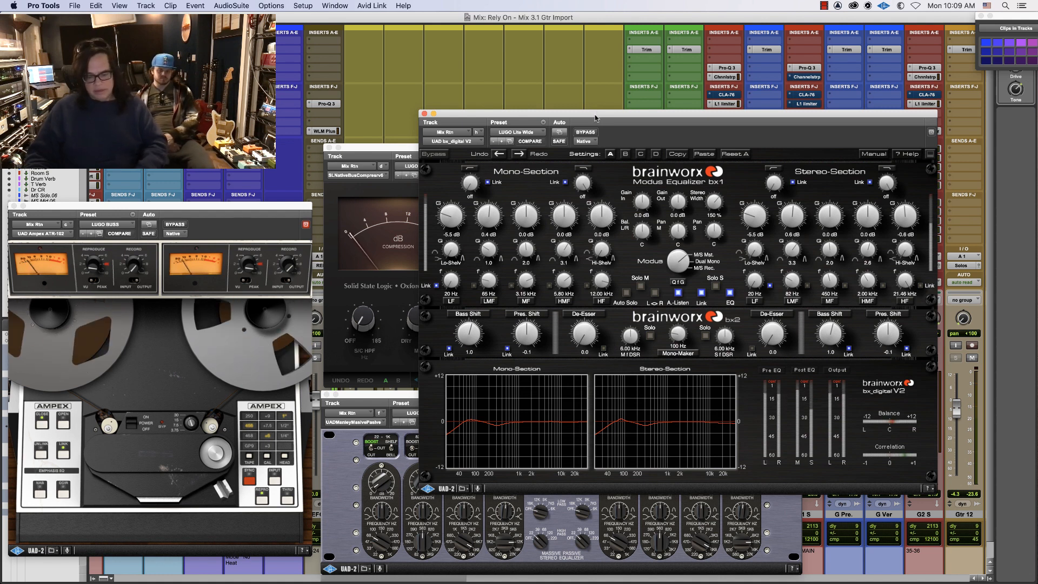
# Start playback from the ch marker at bar 35 in the Edit window, reposition bx_digital V2, and return to the mixer's other channels
pyautogui.press('super+equal')
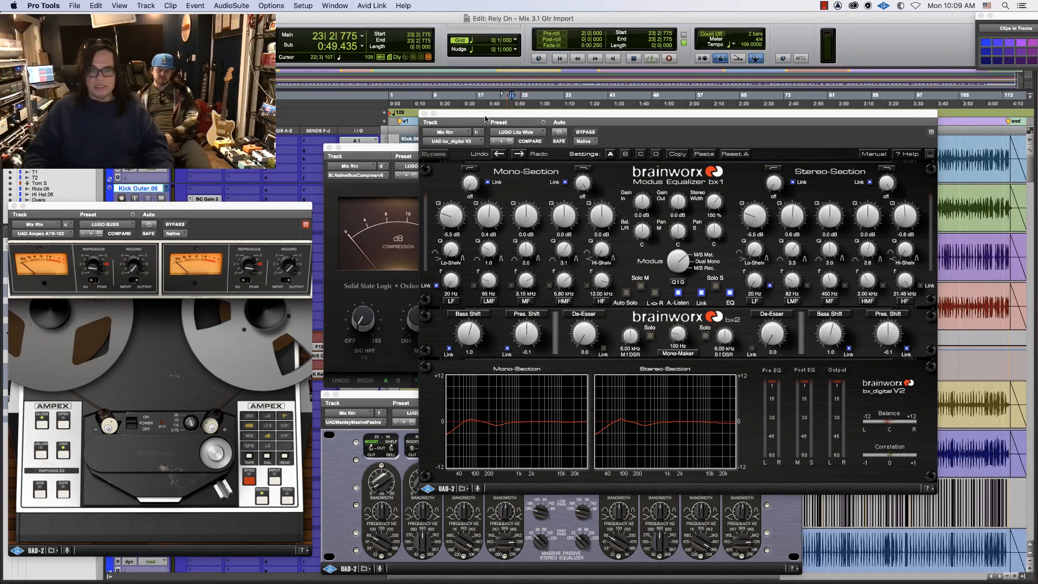
pyautogui.moveTo(483, 113); pyautogui.dragTo(483, 234)
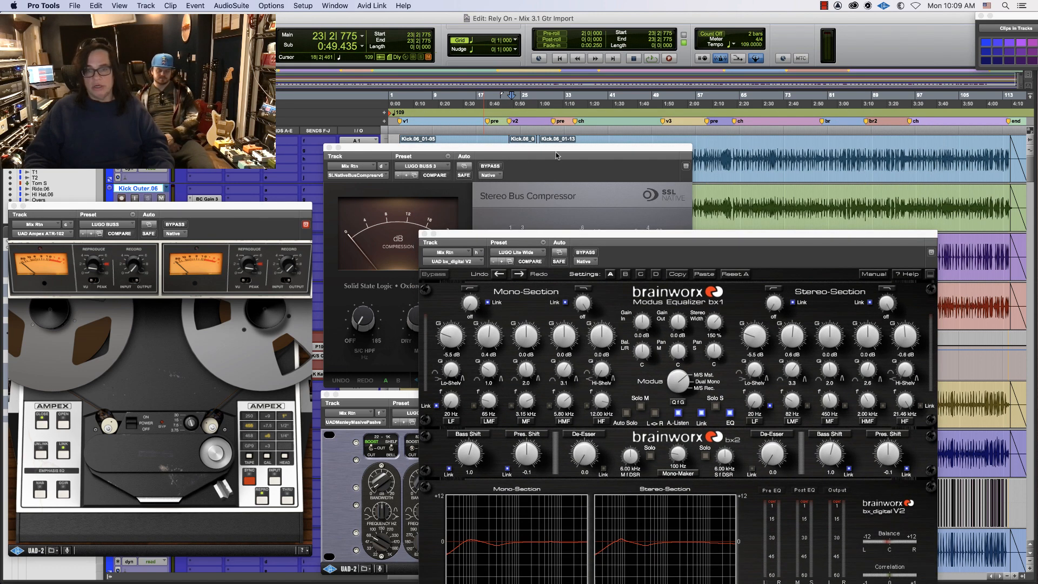
pyautogui.click(575, 130)
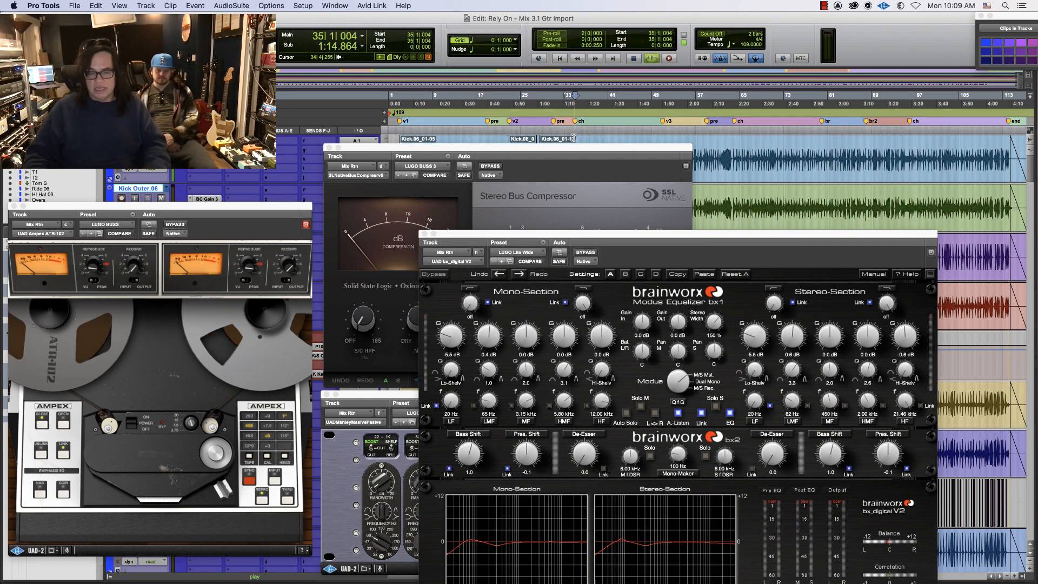
pyautogui.moveTo(594, 238); pyautogui.dragTo(572, 137)
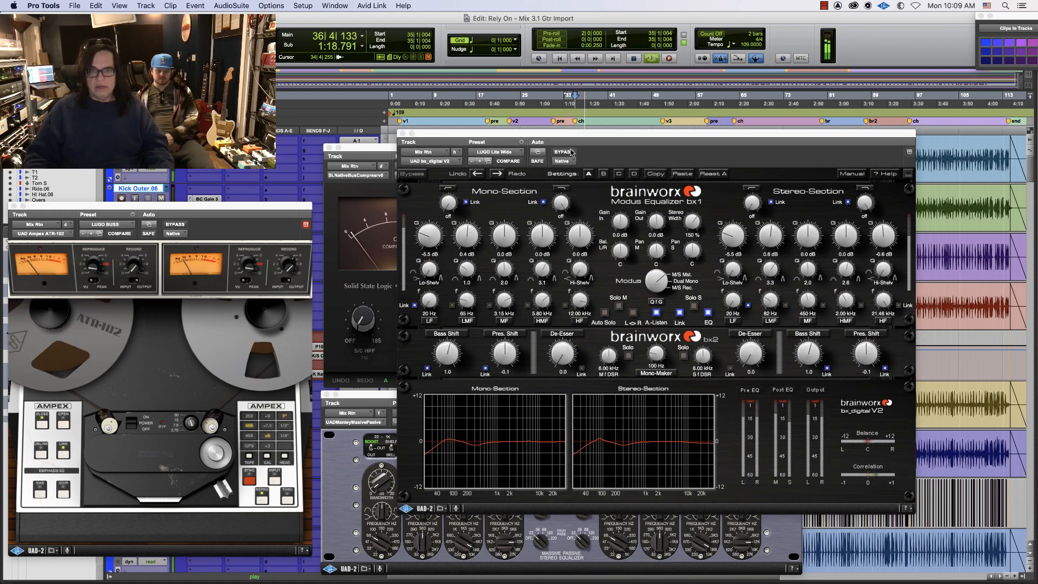
pyautogui.press('super+equal')
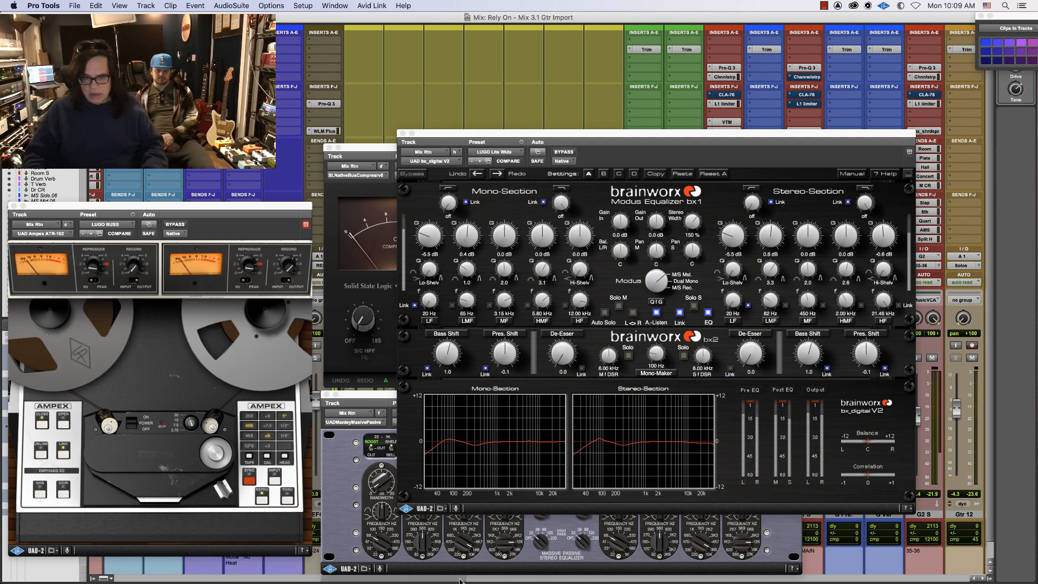
pyautogui.moveTo(460, 581); pyautogui.dragTo(664, 583)
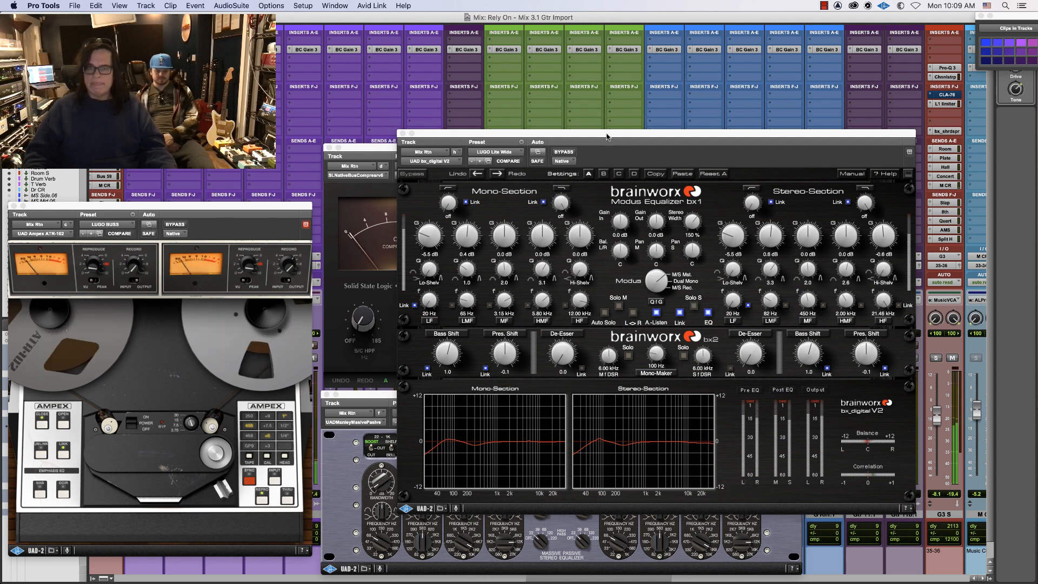
# Reposition bx_digital V2 slightly and compare the mix with the plug-in bypassed and engaged
pyautogui.moveTo(609, 141); pyautogui.dragTo(603, 139)
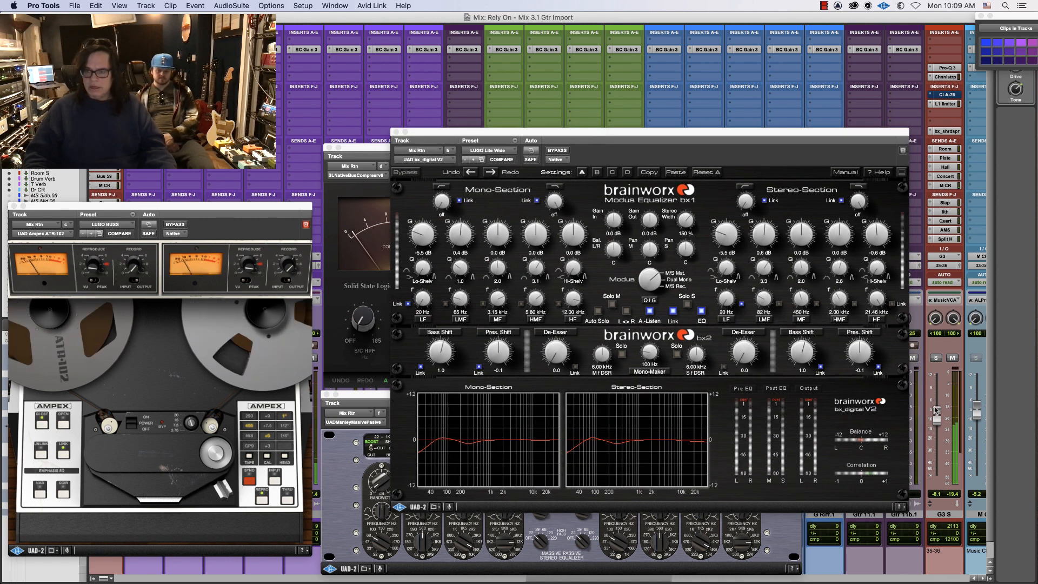
pyautogui.click(556, 151)
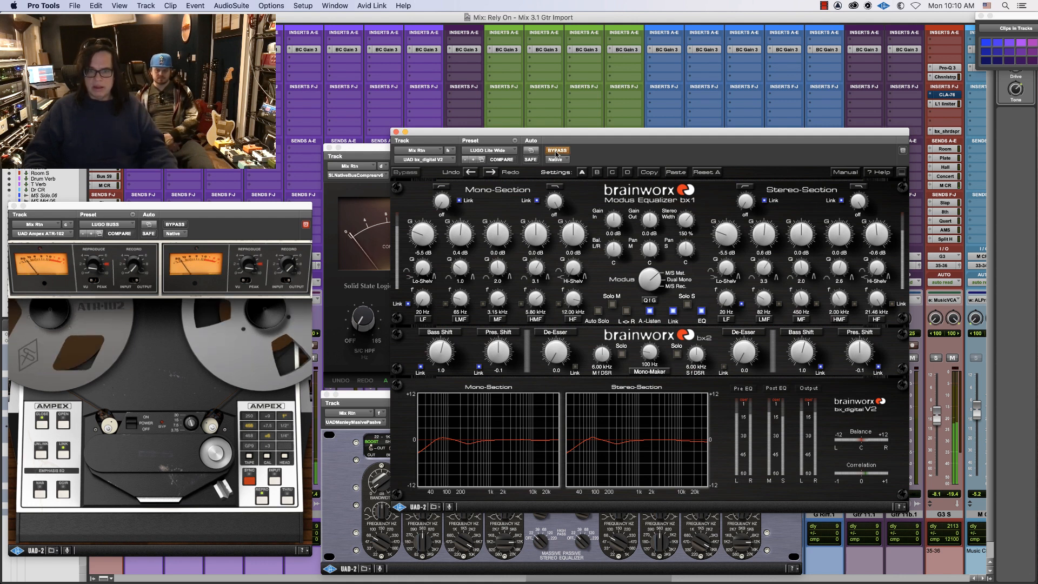
pyautogui.click(557, 151)
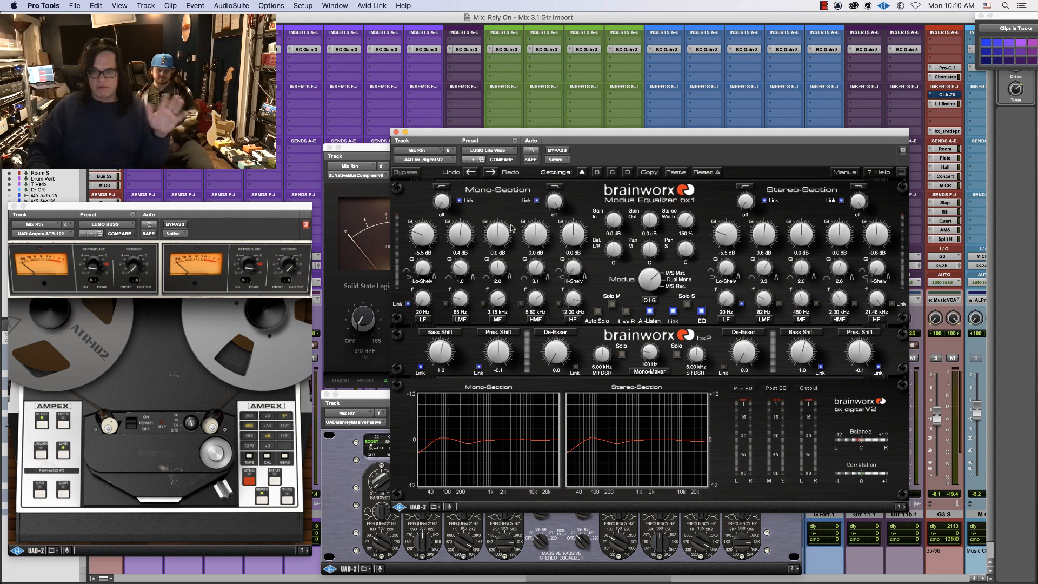
# Close the bx_digital V2, Manley Massive Passive, SSL bus compressor and Ampex ATR-102 plug-in windows
pyautogui.click(396, 132)
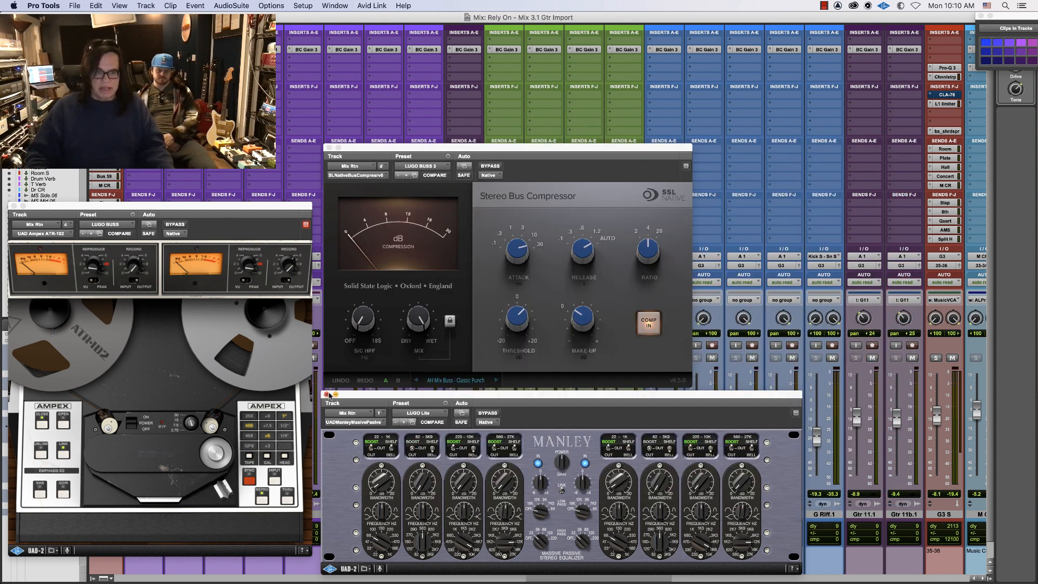
pyautogui.click(326, 395)
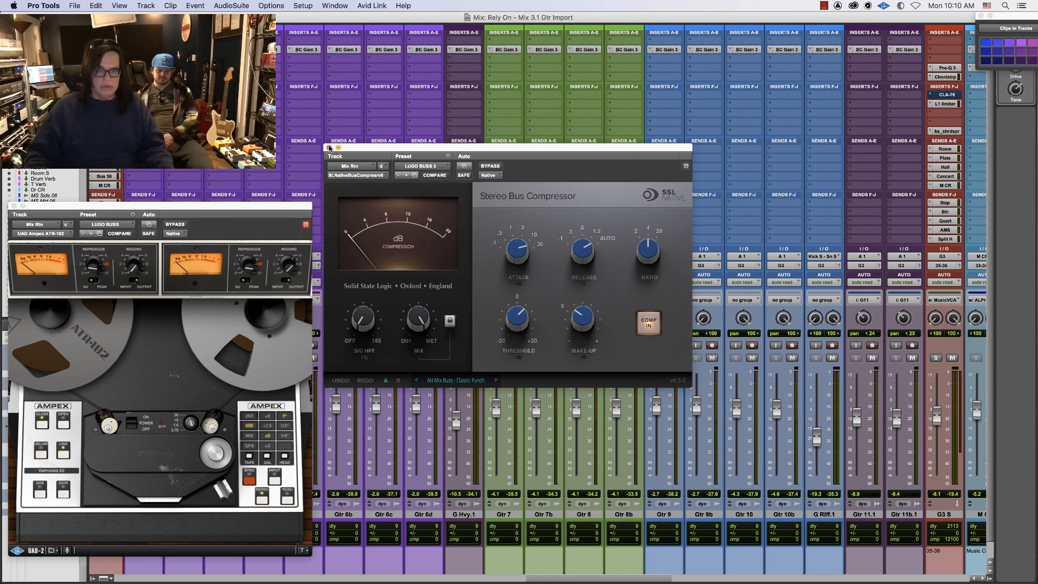
pyautogui.click(330, 147)
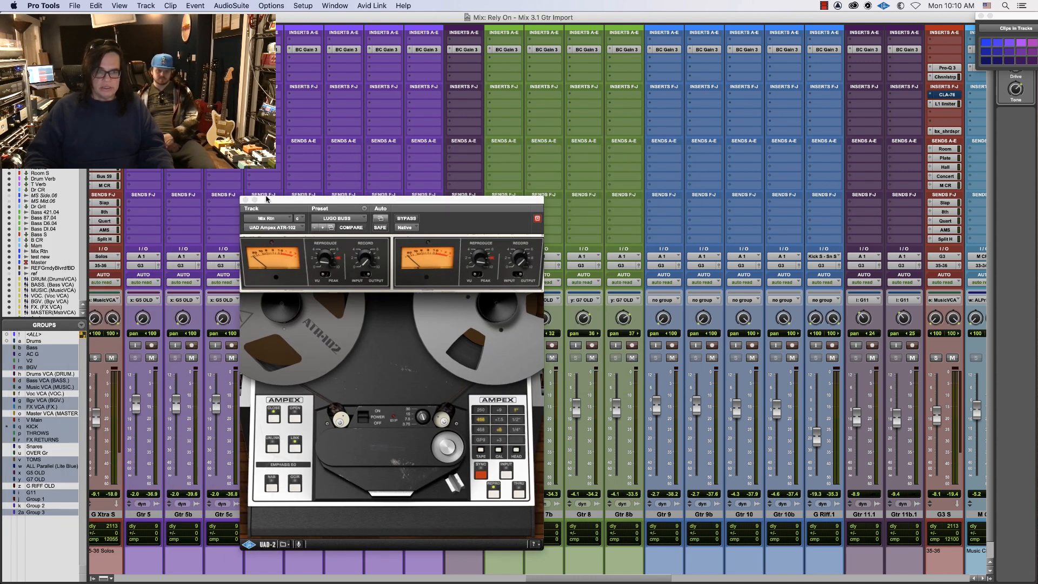
pyautogui.click(246, 200)
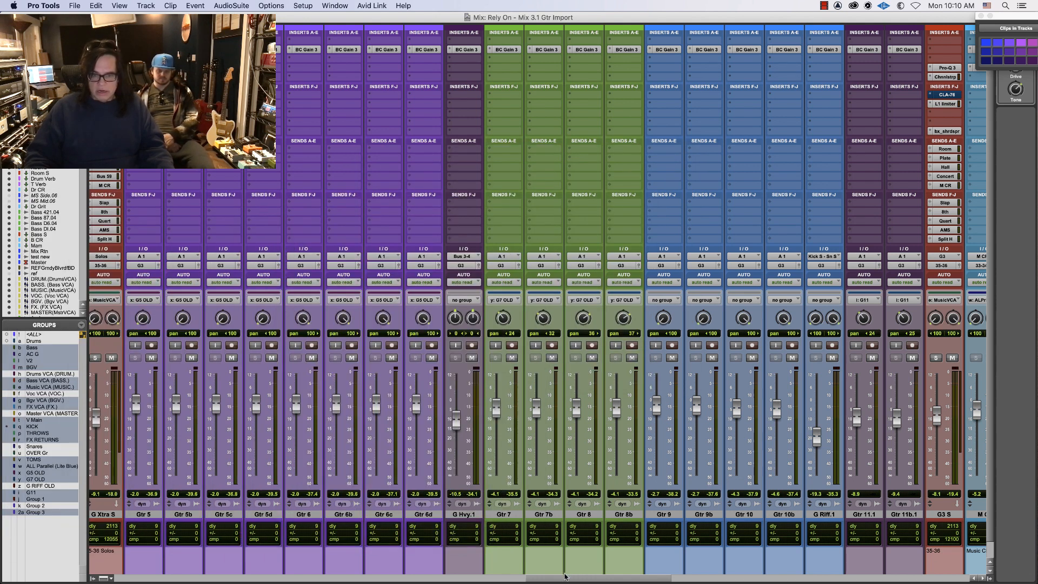
# Review the Air Gain control in the Maag EQ4 on the Mix Rtn channel and close the plug-in
pyautogui.moveTo(565, 577); pyautogui.dragTo(385, 581)
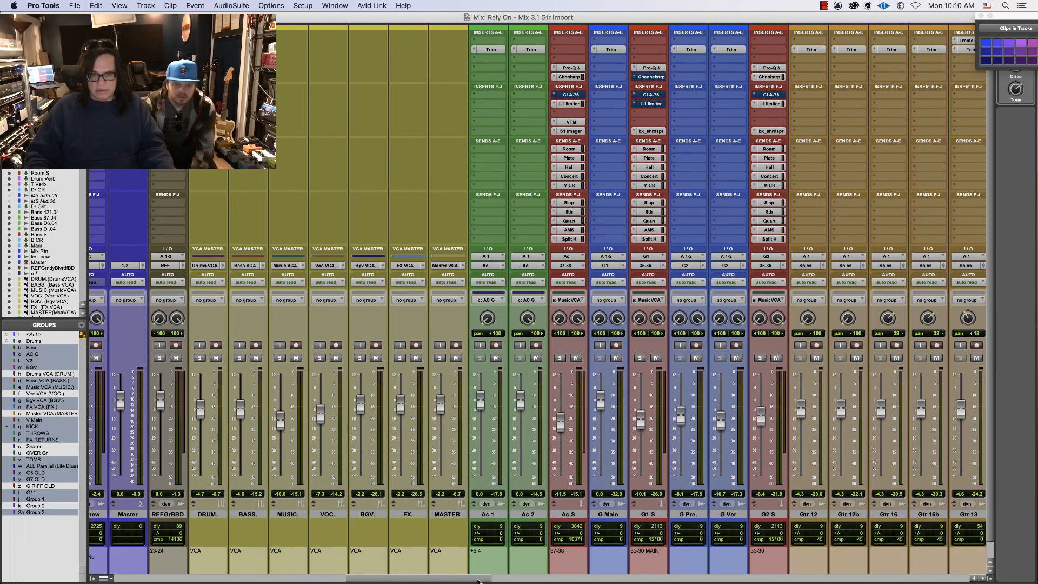
pyautogui.moveTo(484, 576); pyautogui.dragTo(408, 577)
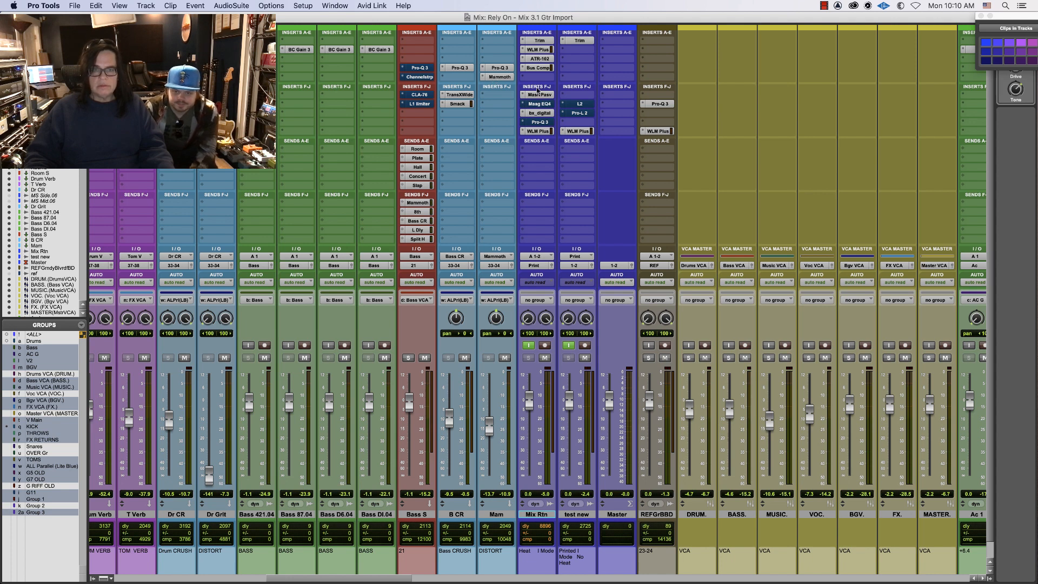
pyautogui.click(543, 104)
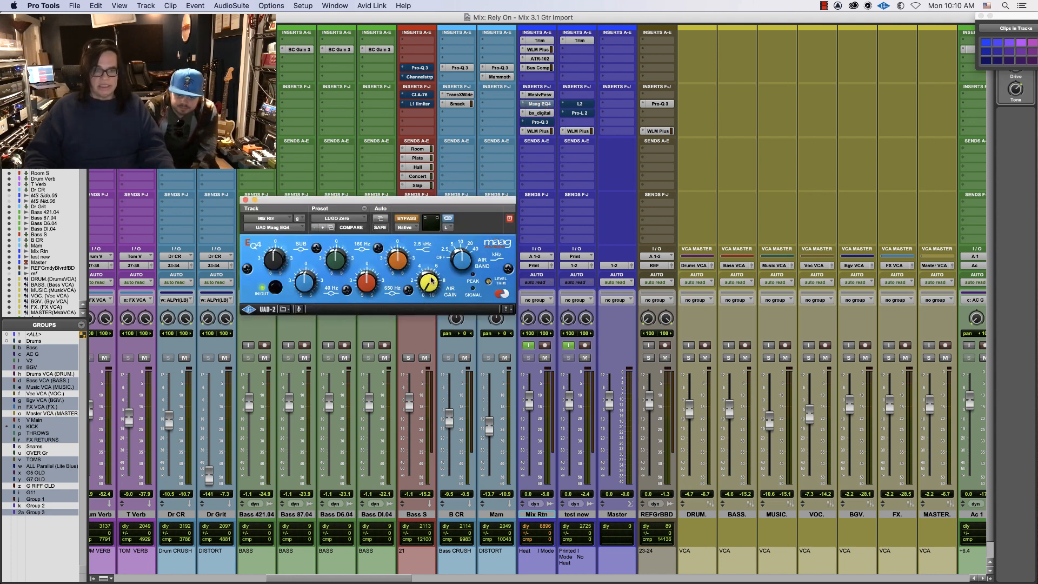
pyautogui.moveTo(432, 280); pyautogui.dragTo(432, 280)
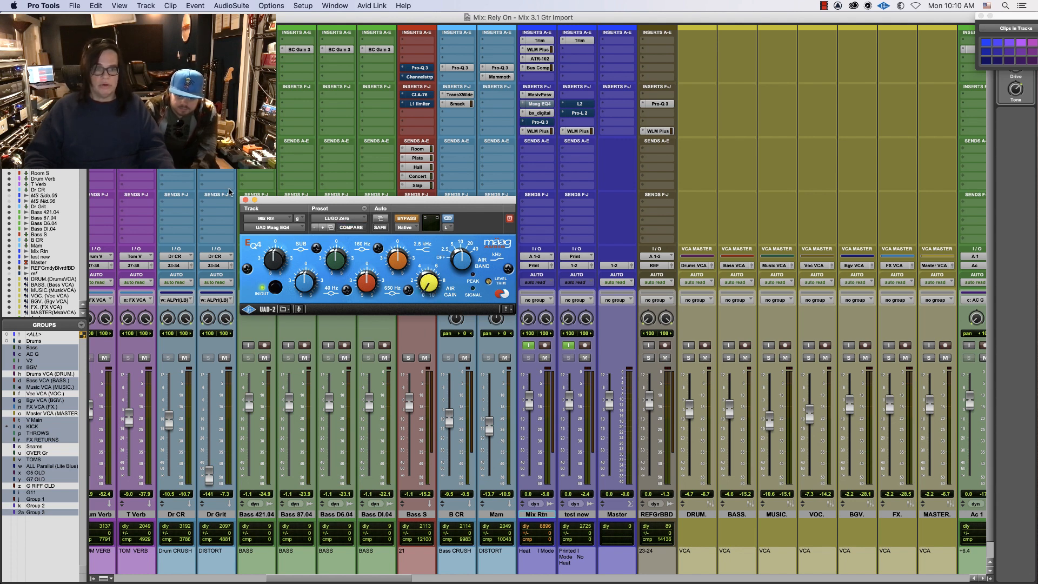
pyautogui.click(244, 199)
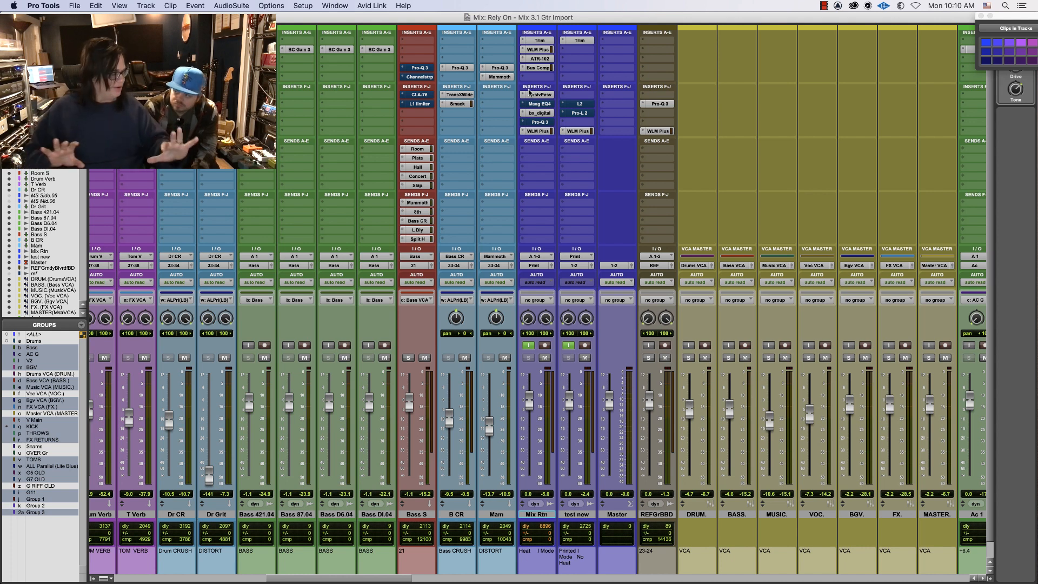
# Examine the mix's spectrum in Mix Rtn's Pro-Q 3 with bypass off beside bx_digital V2, and close both plug-in windows
pyautogui.click(539, 122)
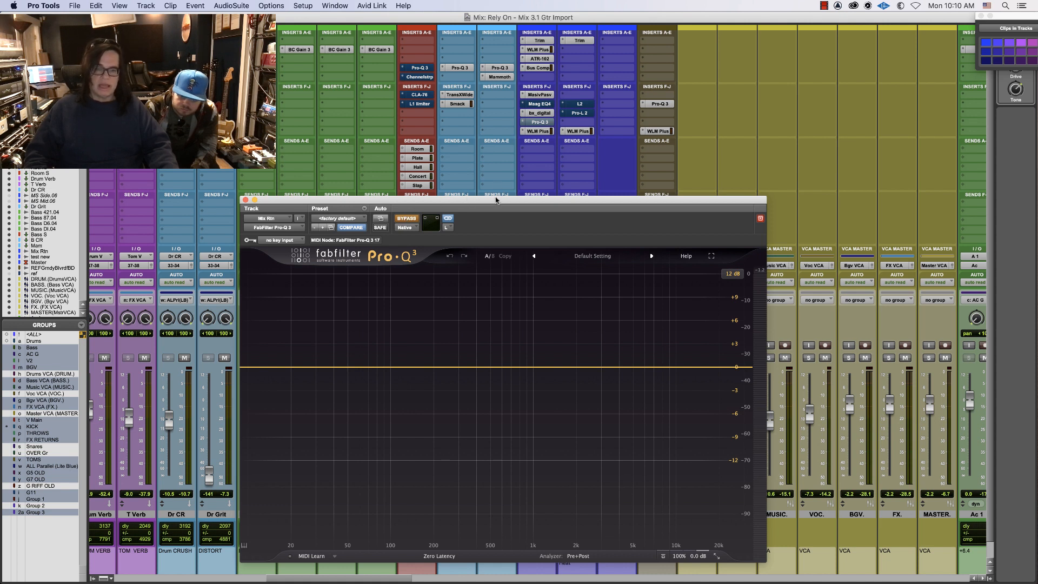
pyautogui.click(535, 113)
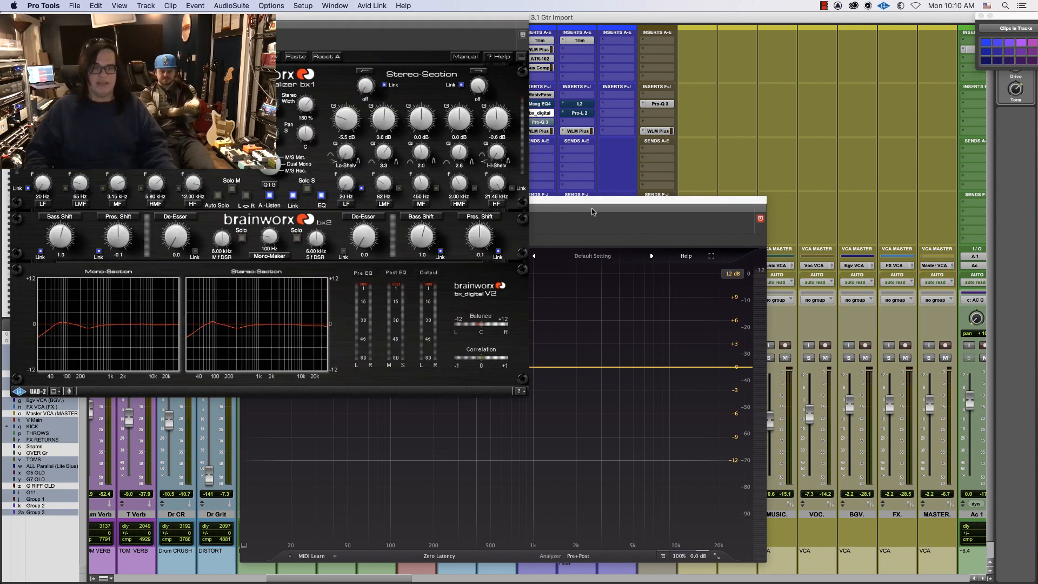
pyautogui.moveTo(583, 198); pyautogui.dragTo(818, 157)
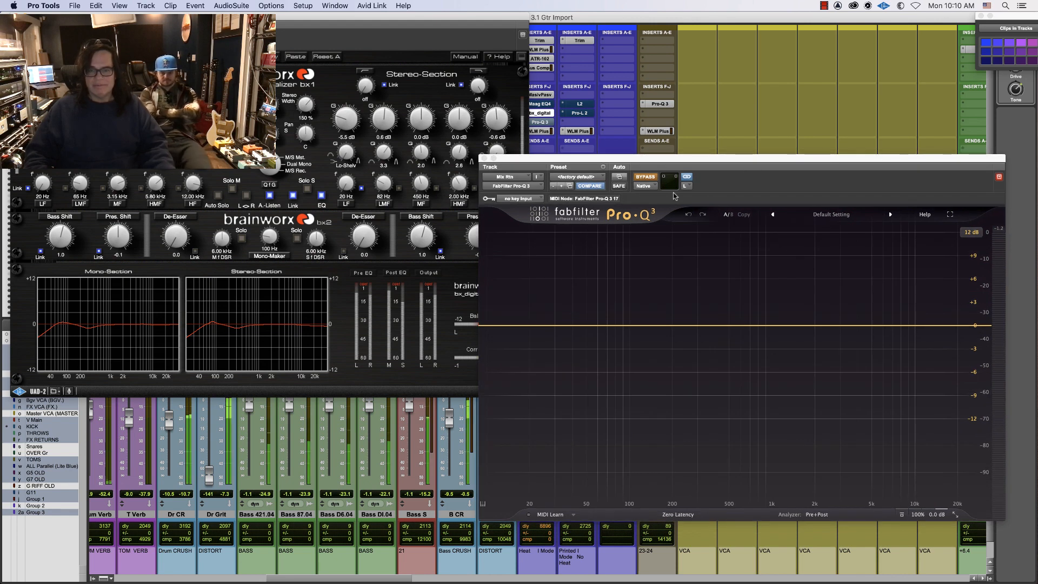
pyautogui.click(640, 176)
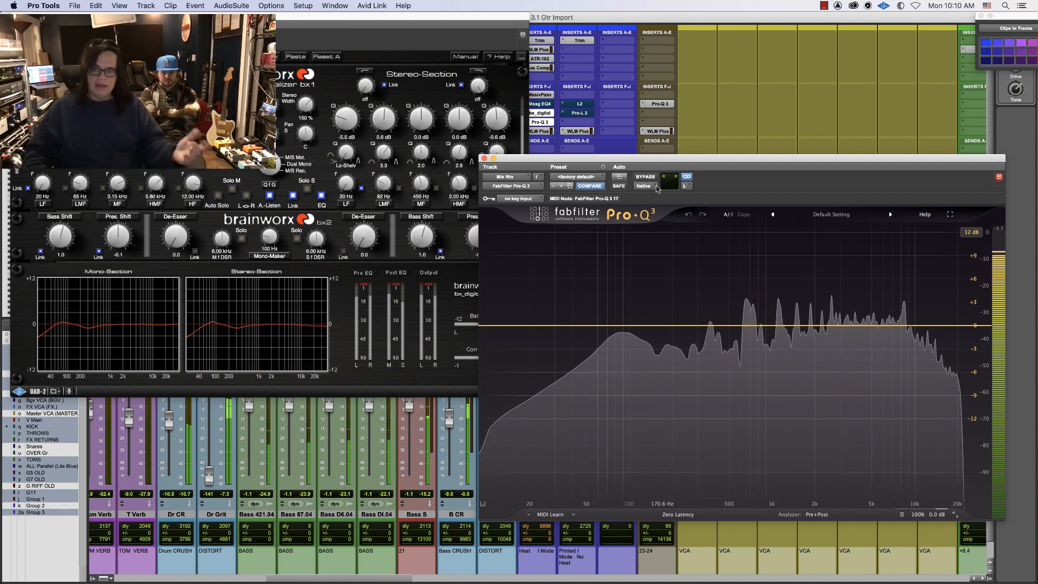
pyautogui.press('space')
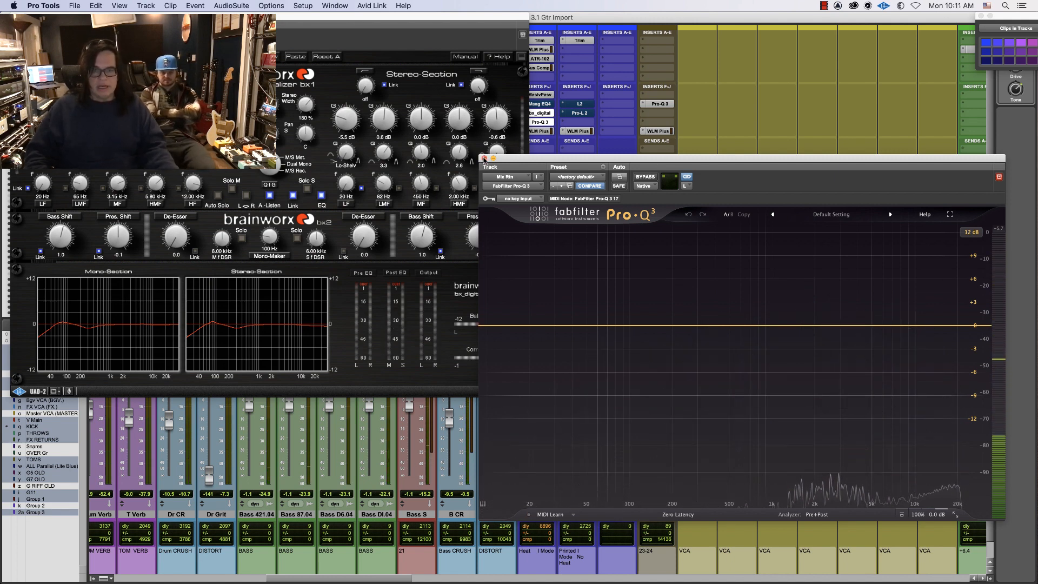
pyautogui.click(485, 158)
pyautogui.press('super+w')
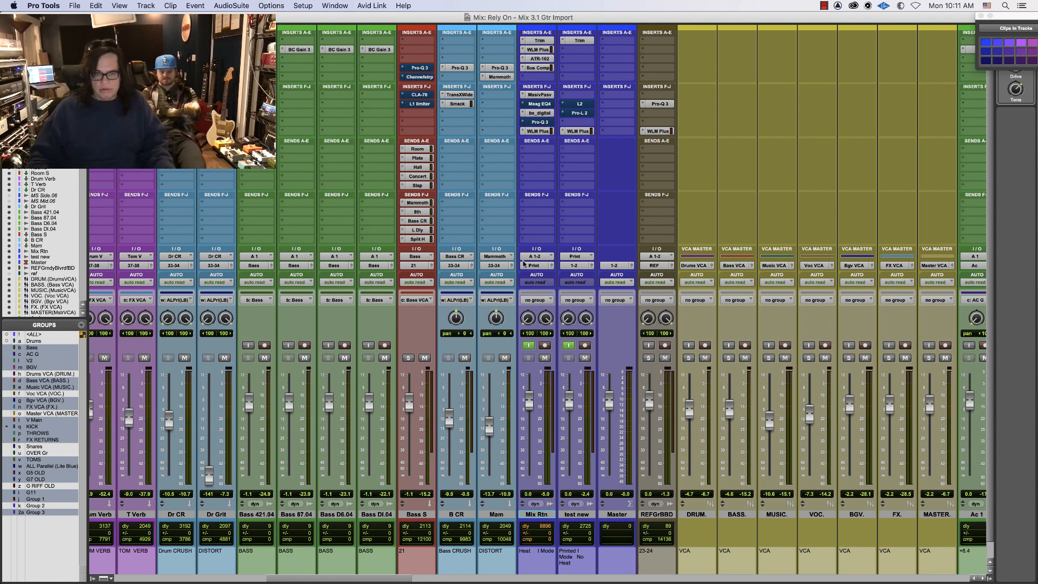
# Start playback and take another look at the flat EQ curve in Mix Rtn's bypassed Pro-Q 3
pyautogui.press('space')
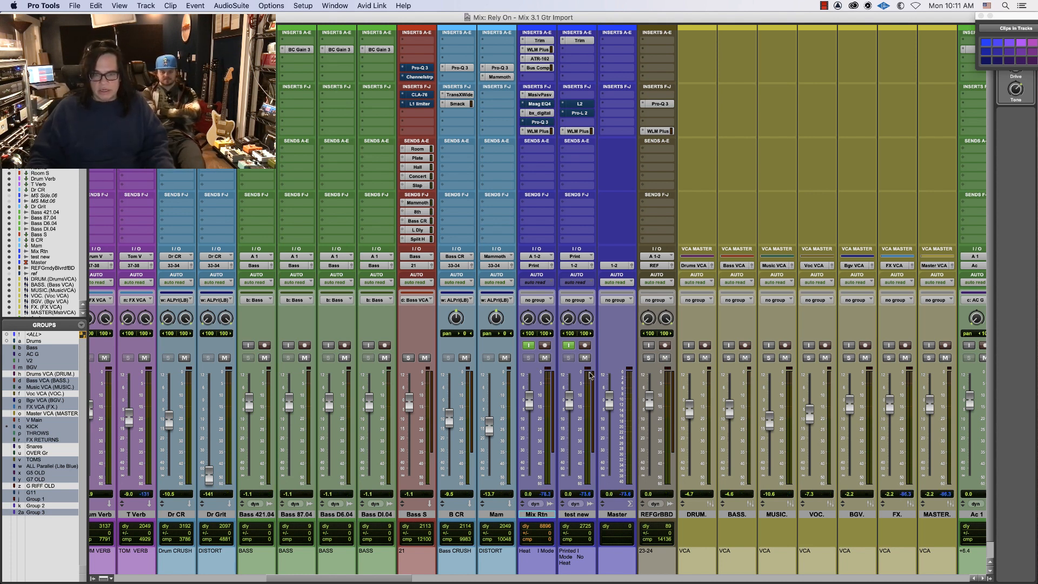
pyautogui.click(540, 122)
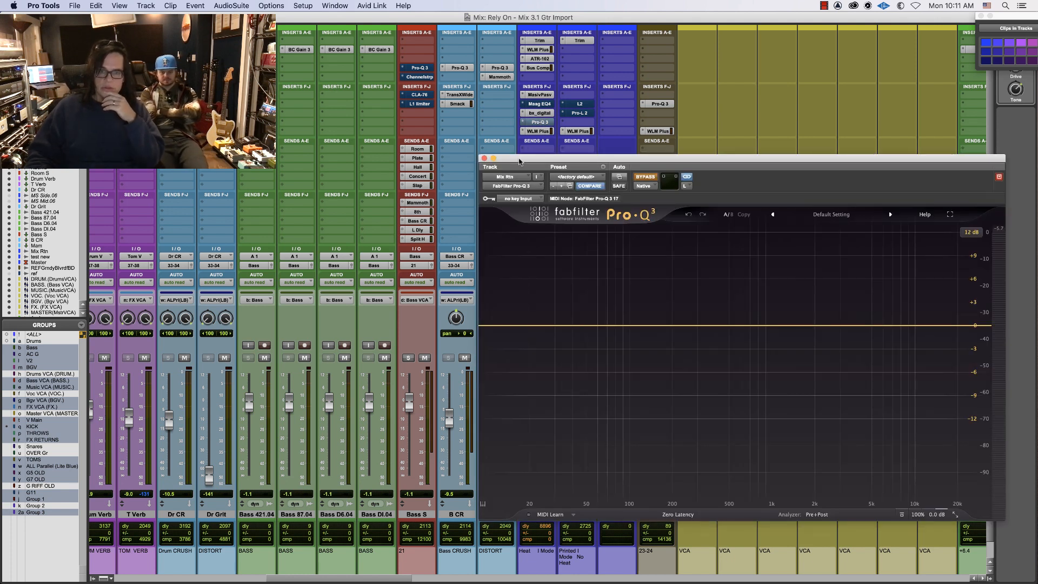
pyautogui.moveTo(522, 158); pyautogui.dragTo(371, 152)
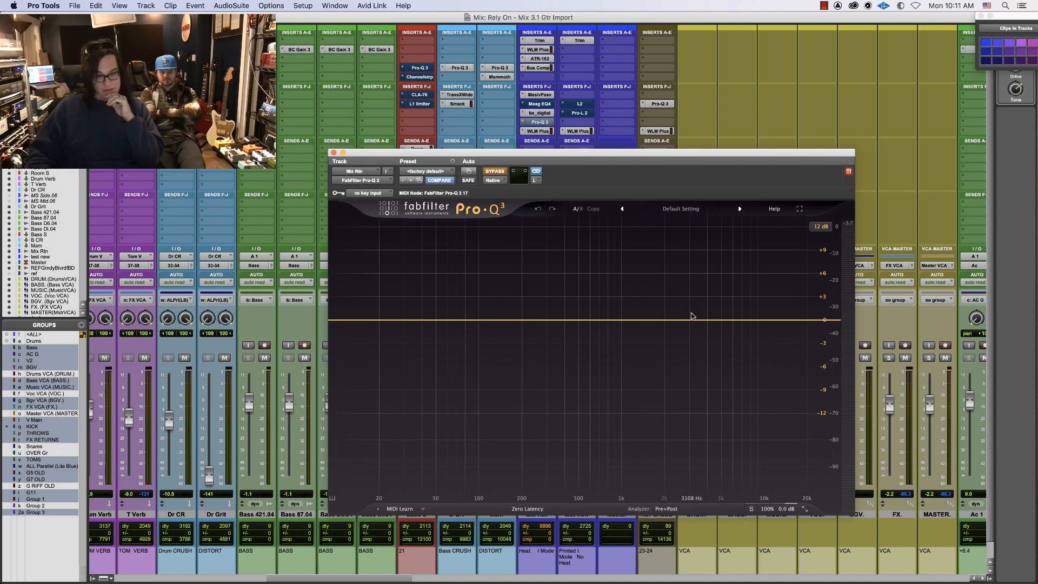
pyautogui.click(334, 153)
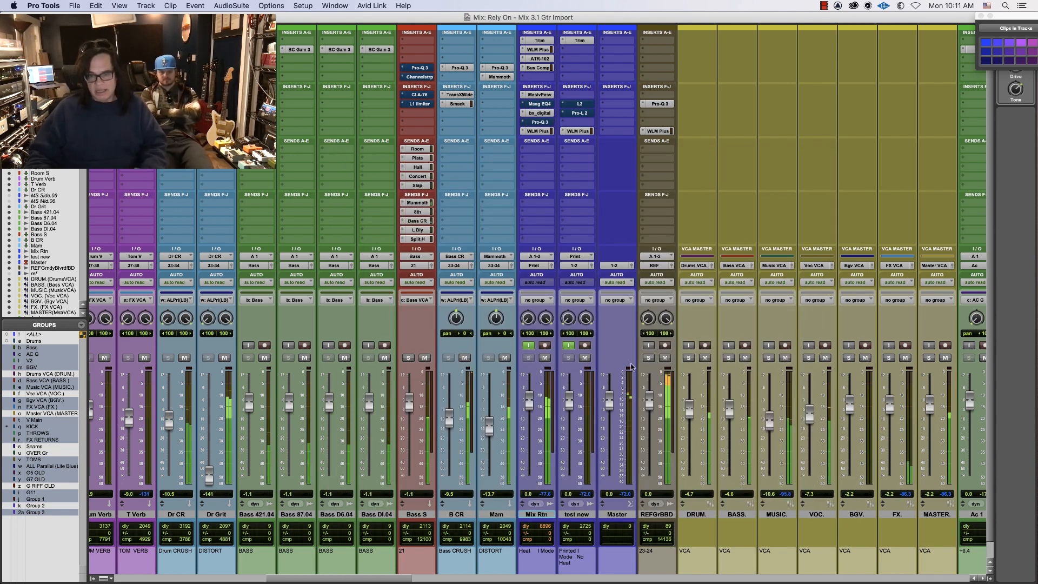
# Check the mix's loudness during playback in the last WLM Plus meter on Mix Rtn, and close the meter
pyautogui.press('super+equal')
pyautogui.press('super+equal')
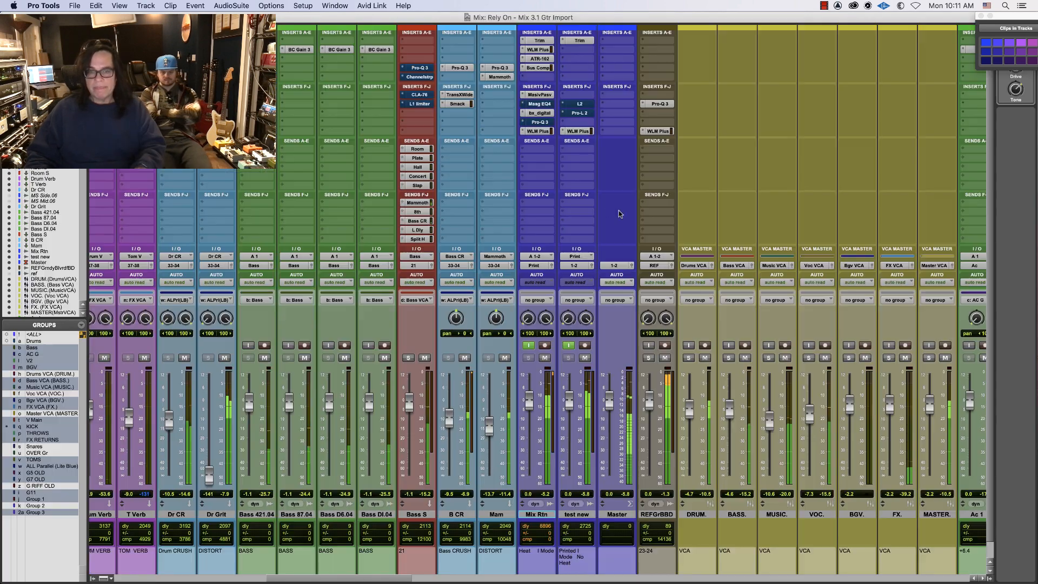
pyautogui.click(539, 131)
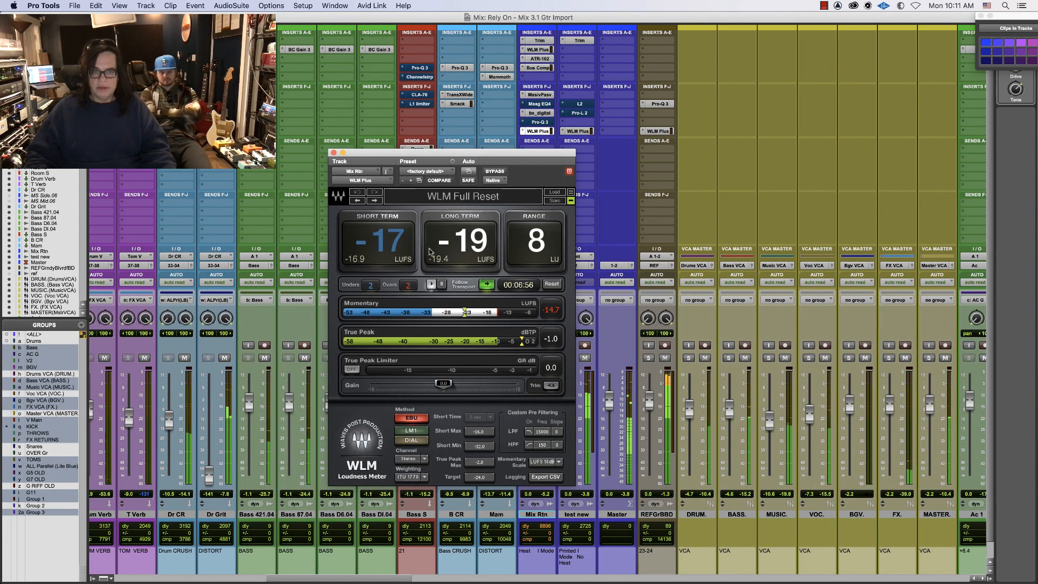
pyautogui.moveTo(408, 153); pyautogui.dragTo(590, 172)
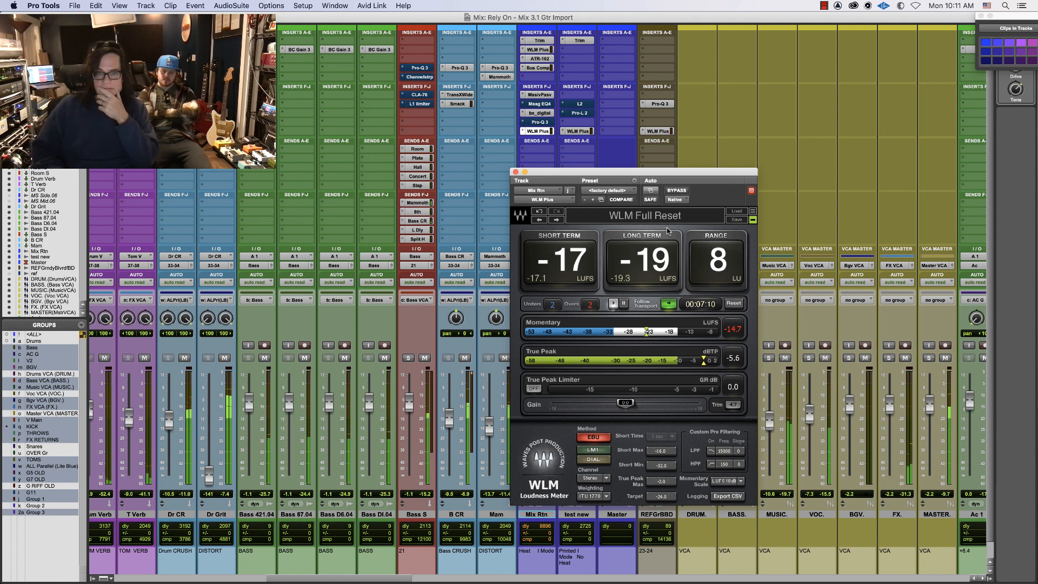
pyautogui.press('space')
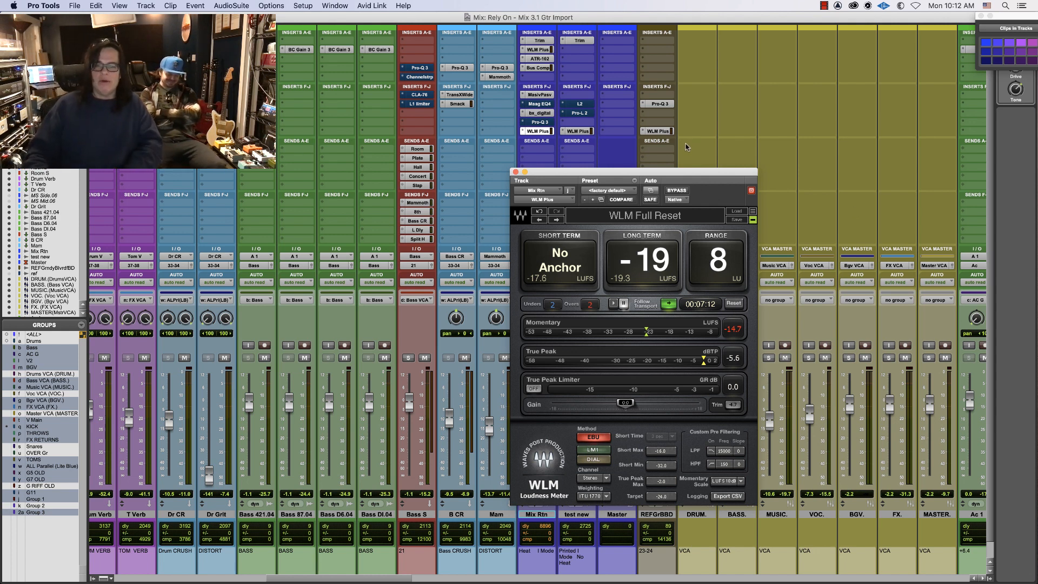
pyautogui.click(516, 172)
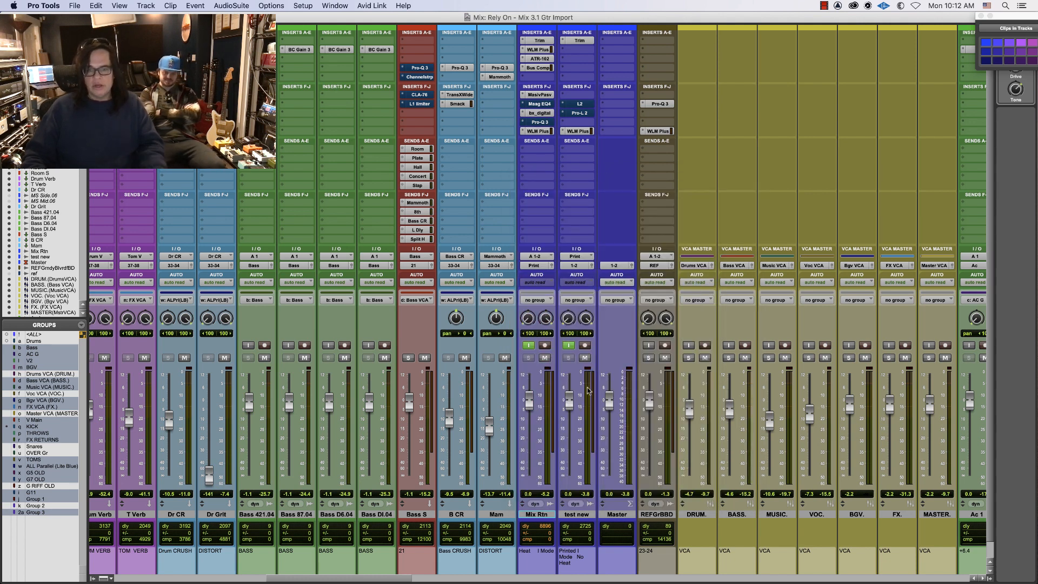
# Play the mix from the mixer, and select the Gtr 5 and Gtr 6 clips at the first ch marker in the Edit window
pyautogui.press('space')
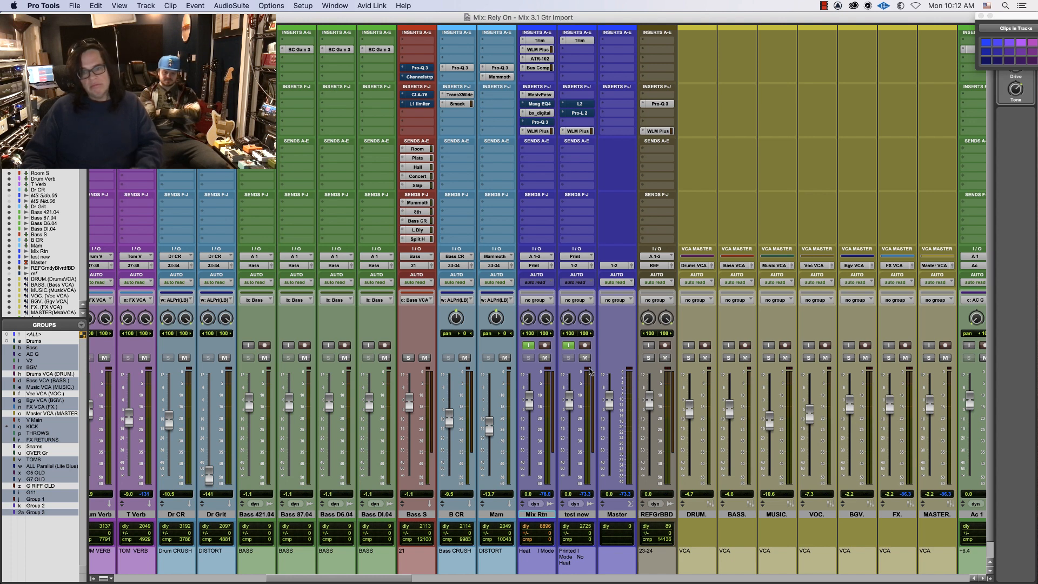
pyautogui.press('space')
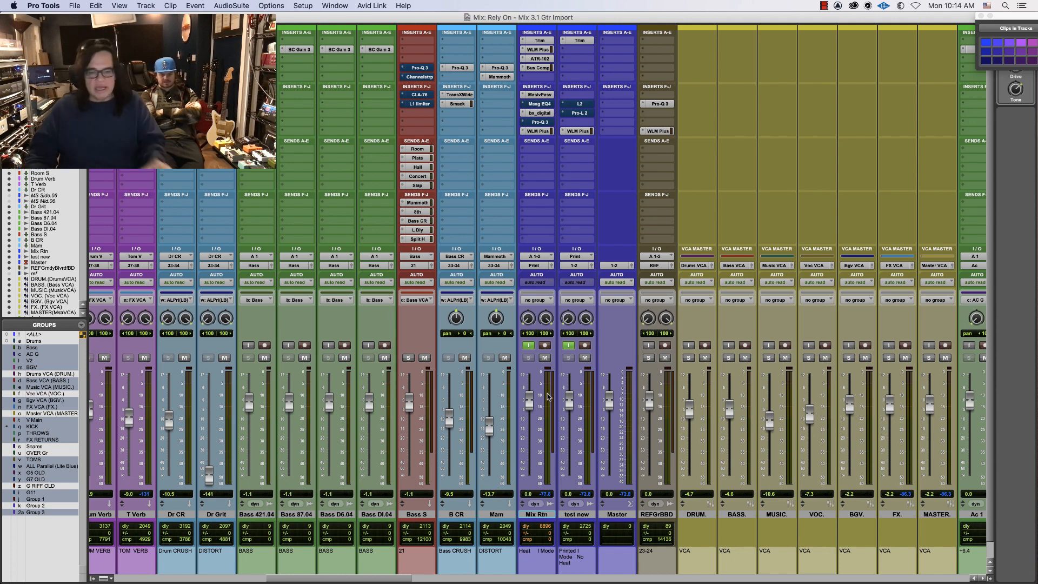
pyautogui.press('super+equal')
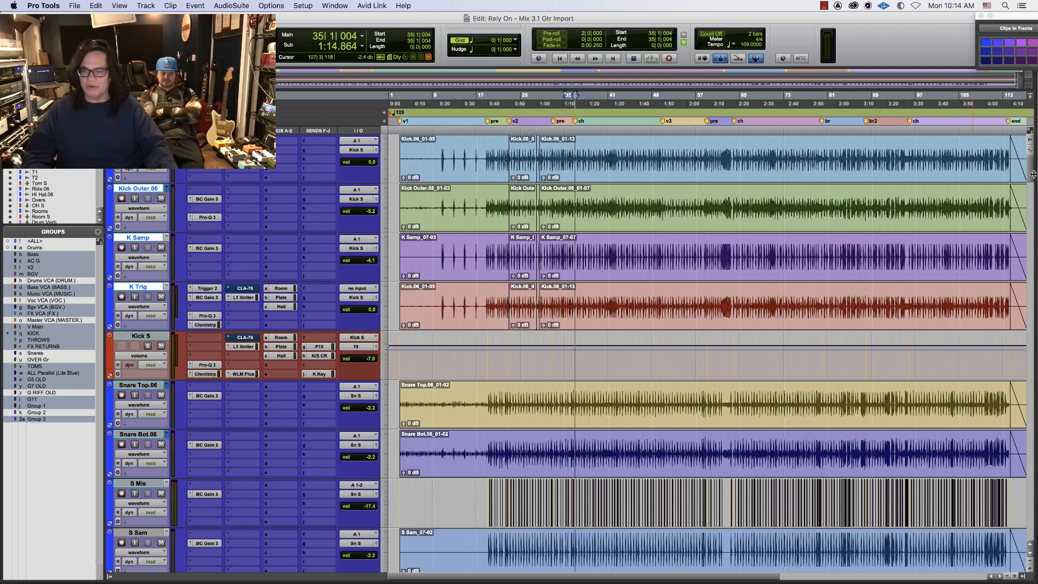
pyautogui.moveTo(1033, 175); pyautogui.dragTo(1034, 359)
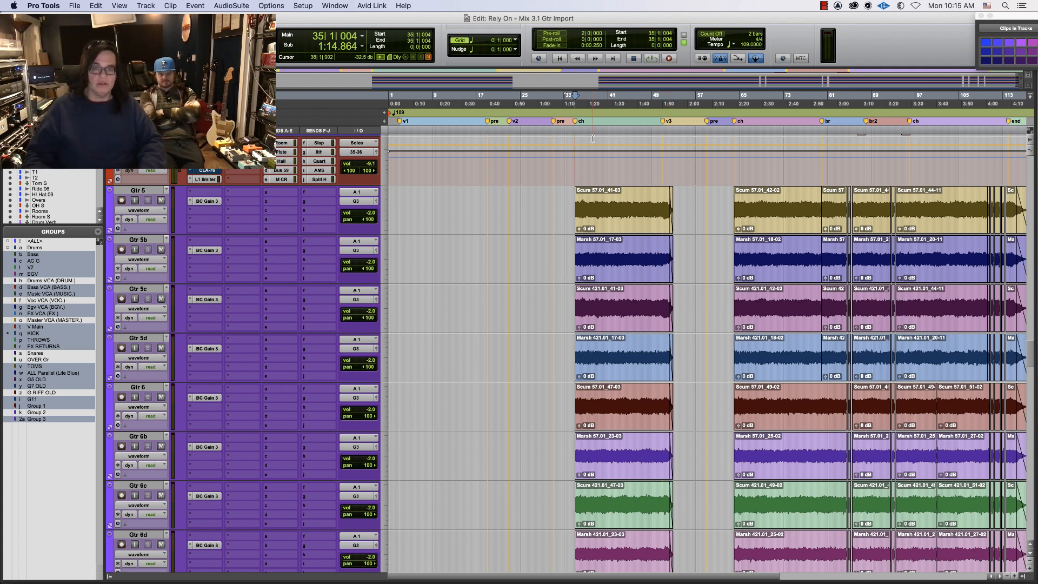
pyautogui.click(591, 233)
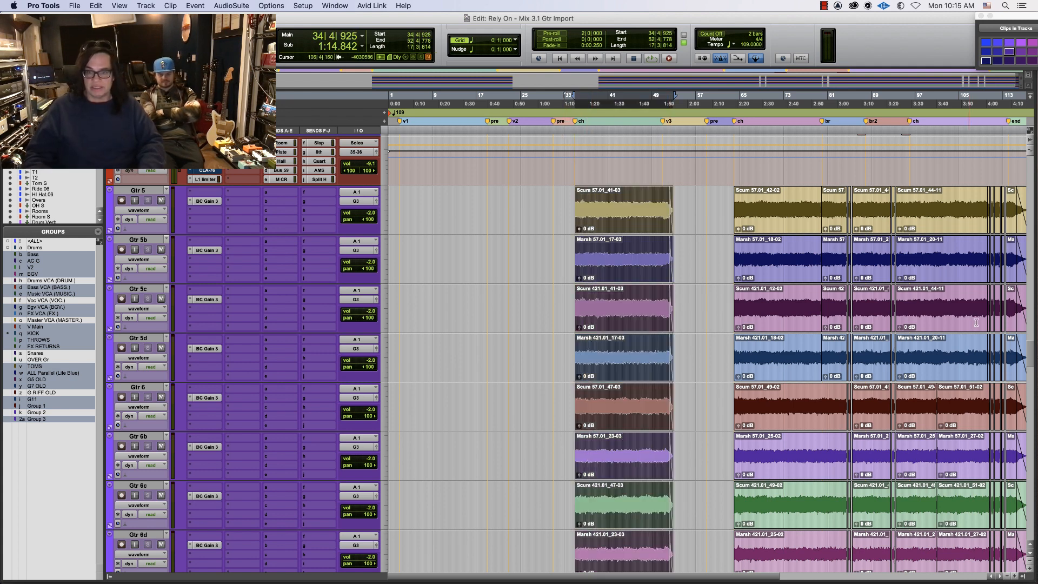
# Return to the mixer and solo the G3 S guitar submix channel
pyautogui.press('super+equal')
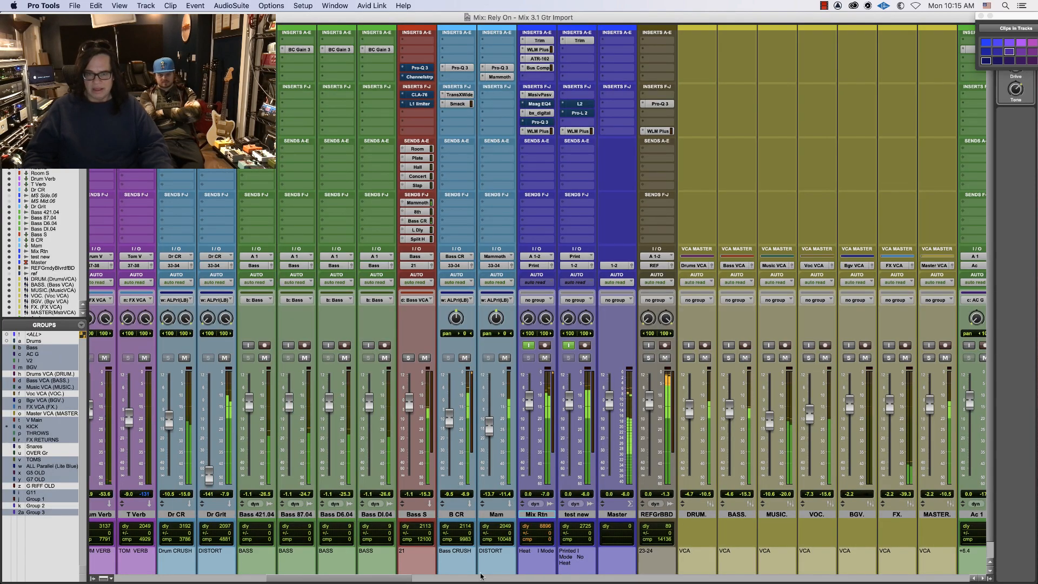
pyautogui.moveTo(480, 576); pyautogui.dragTo(674, 582)
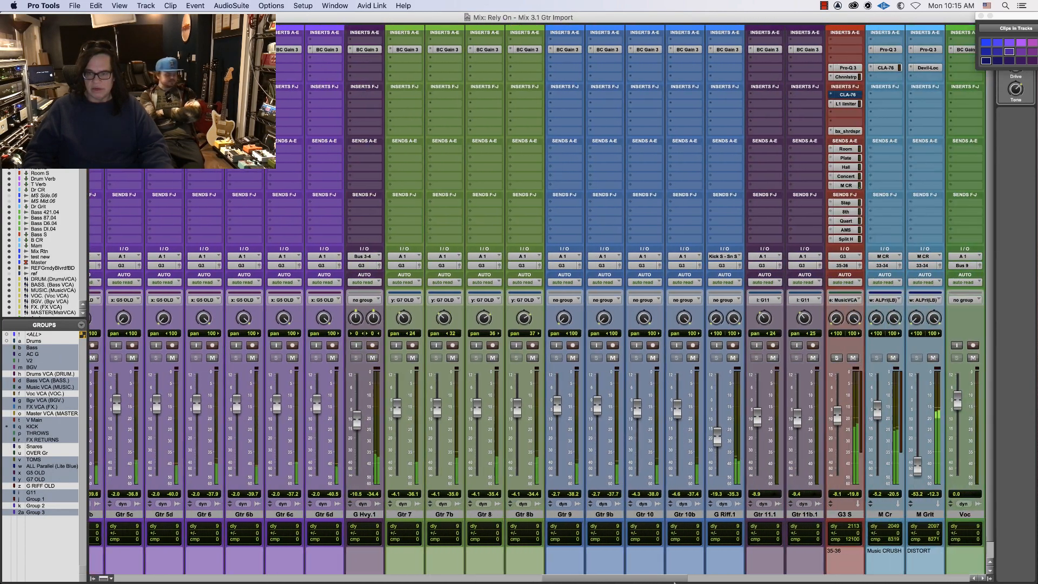
pyautogui.click(836, 357)
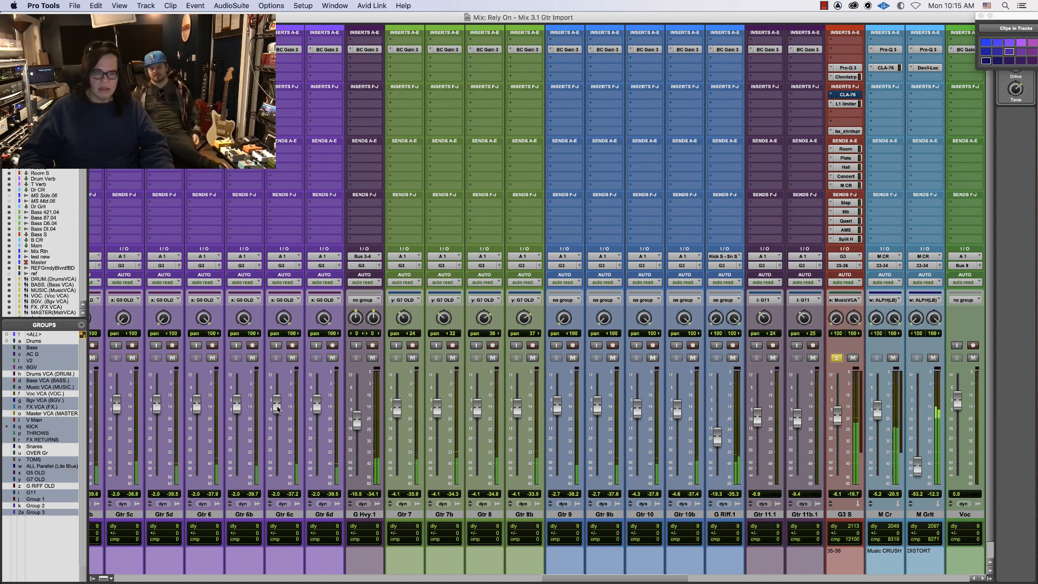
# Raise the G5 OLD guitar faders to -0.9 dB, mute Gtr 7 through G Riff.1 to audition the submix without them, and unmute them all
pyautogui.moveTo(277, 409); pyautogui.dragTo(277, 406)
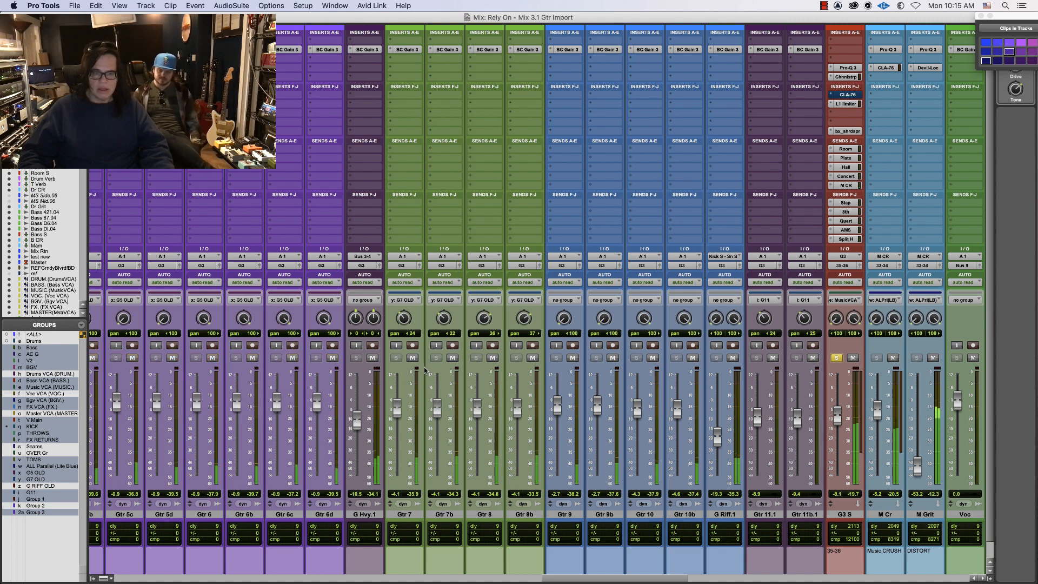
pyautogui.click(572, 359)
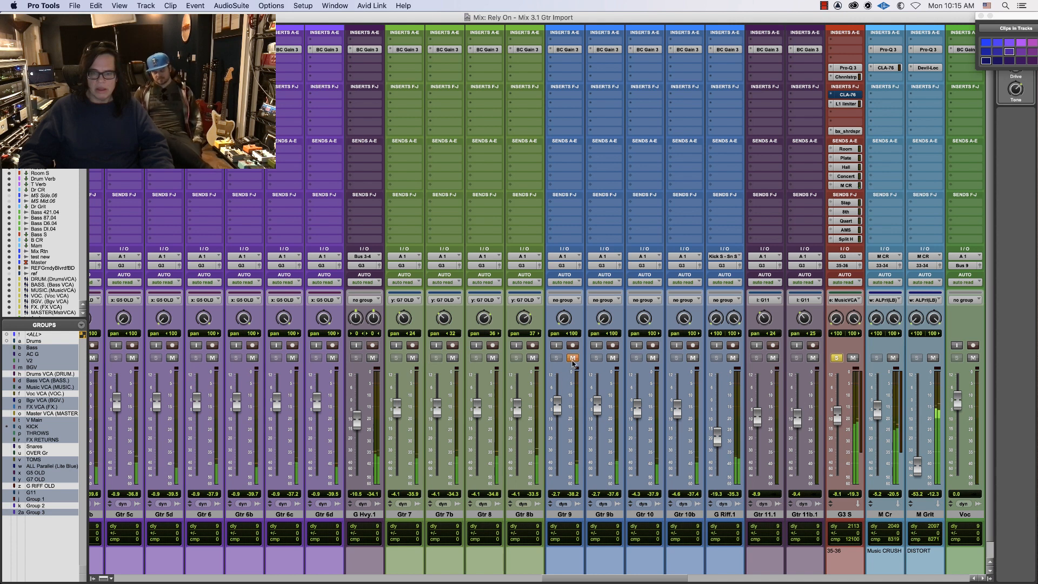
pyautogui.click(573, 359)
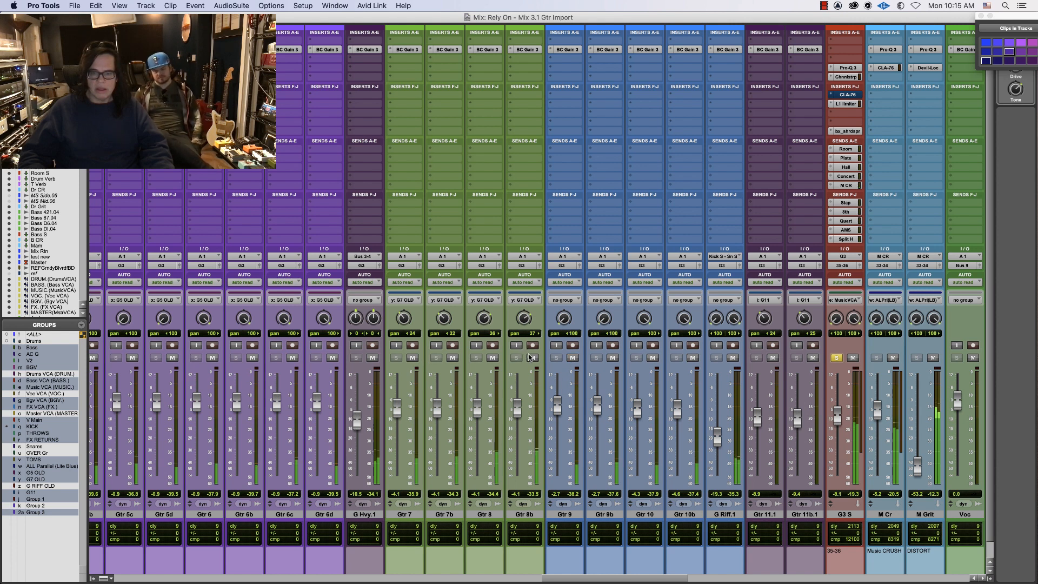
pyautogui.click(531, 358)
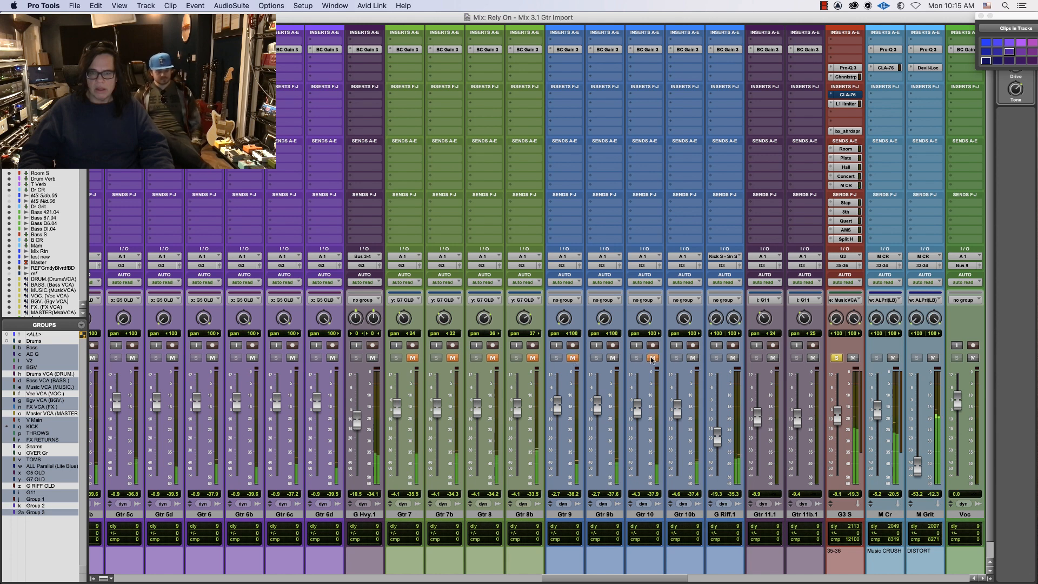
pyautogui.click(692, 358)
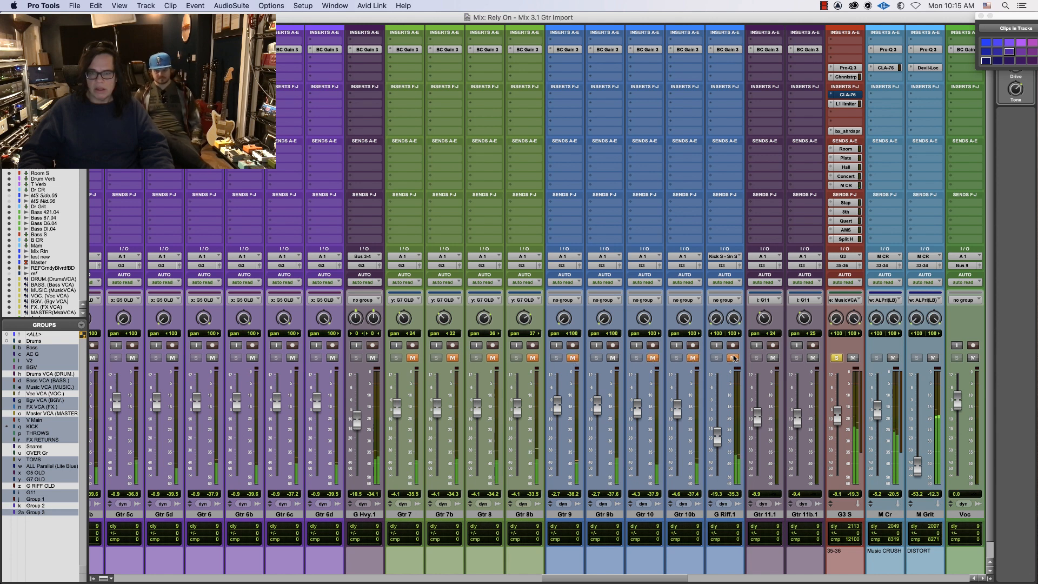
pyautogui.keyDown('alt'); pyautogui.click(734, 357); pyautogui.keyUp('alt')
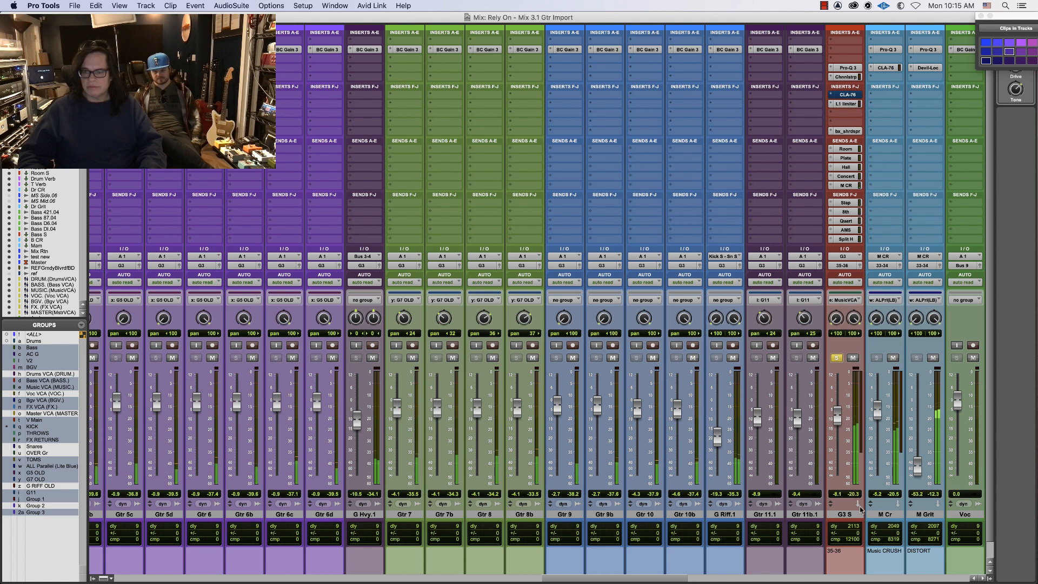
# Resume playback, unsolo the G3 S guitar submix, and compare the full mix with that submix muted and unmuted
pyautogui.rightClick(855, 419)
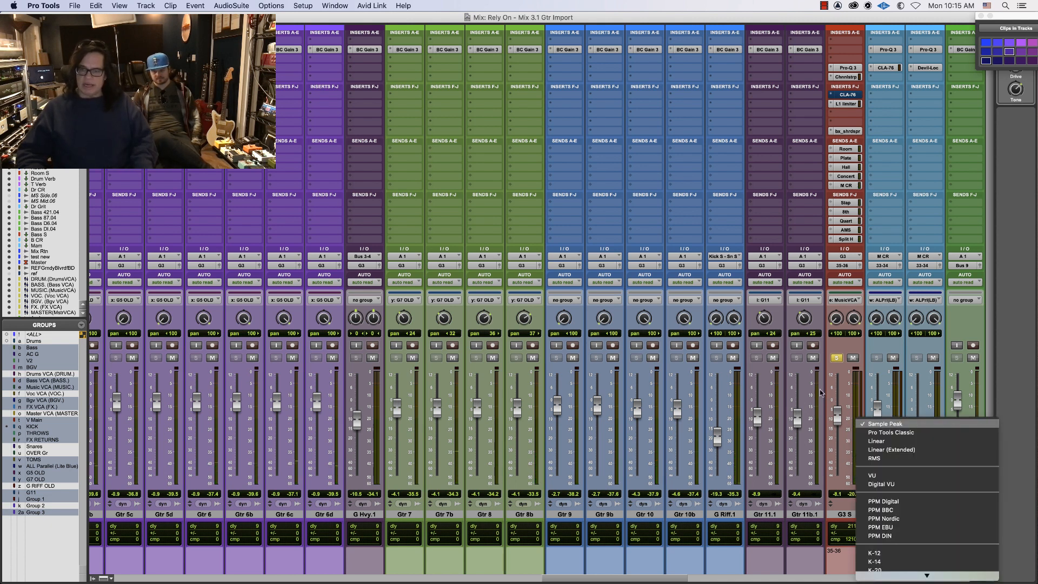
pyautogui.click(820, 391)
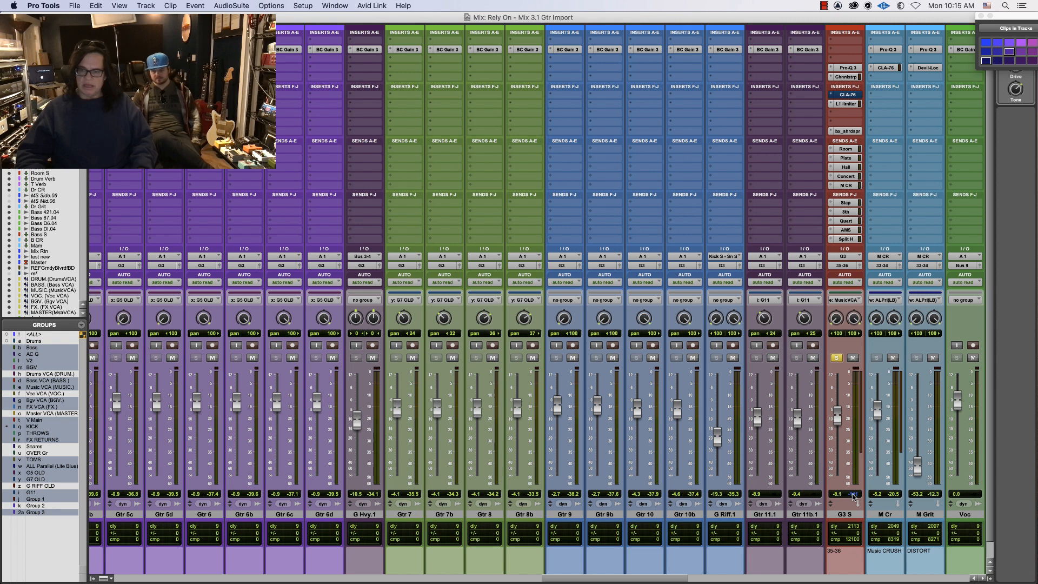
pyautogui.press('space')
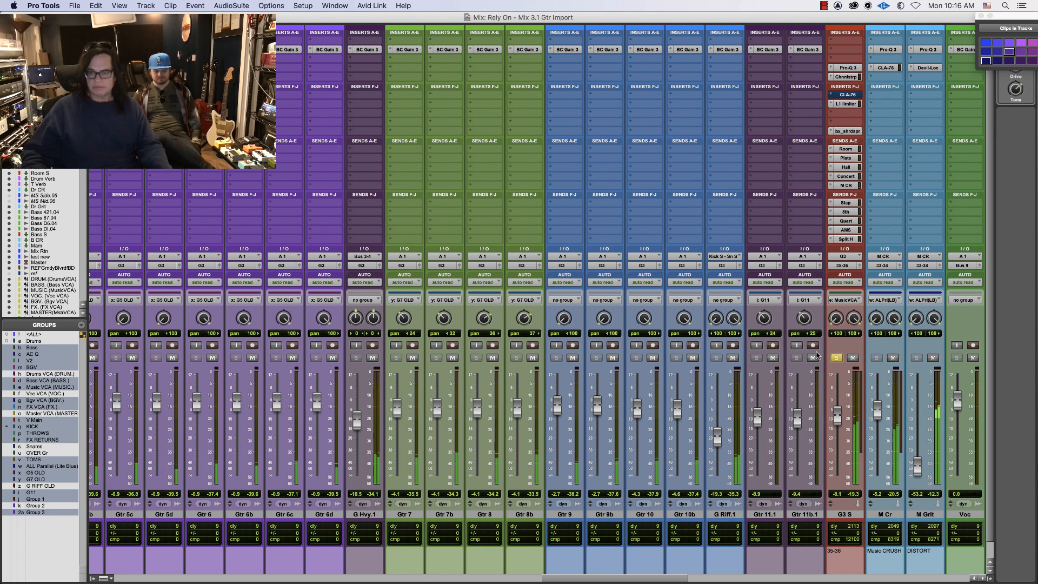
pyautogui.click(836, 358)
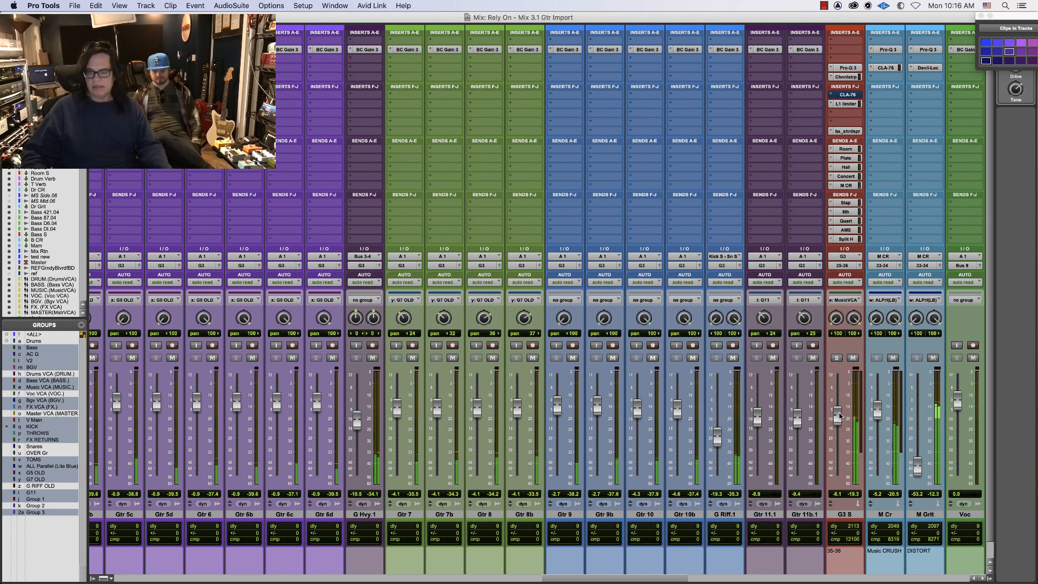
pyautogui.click(852, 358)
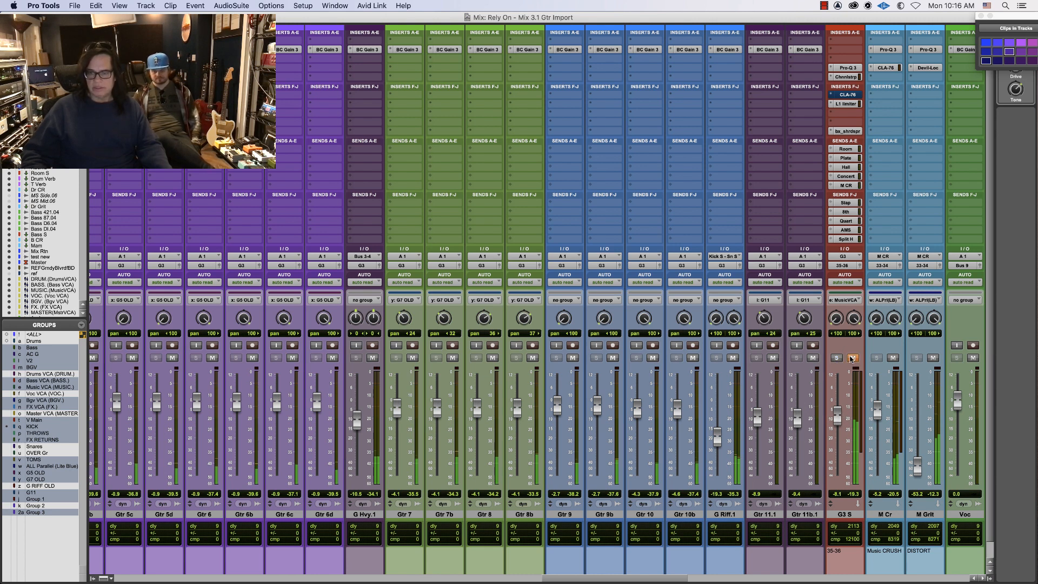
pyautogui.click(852, 358)
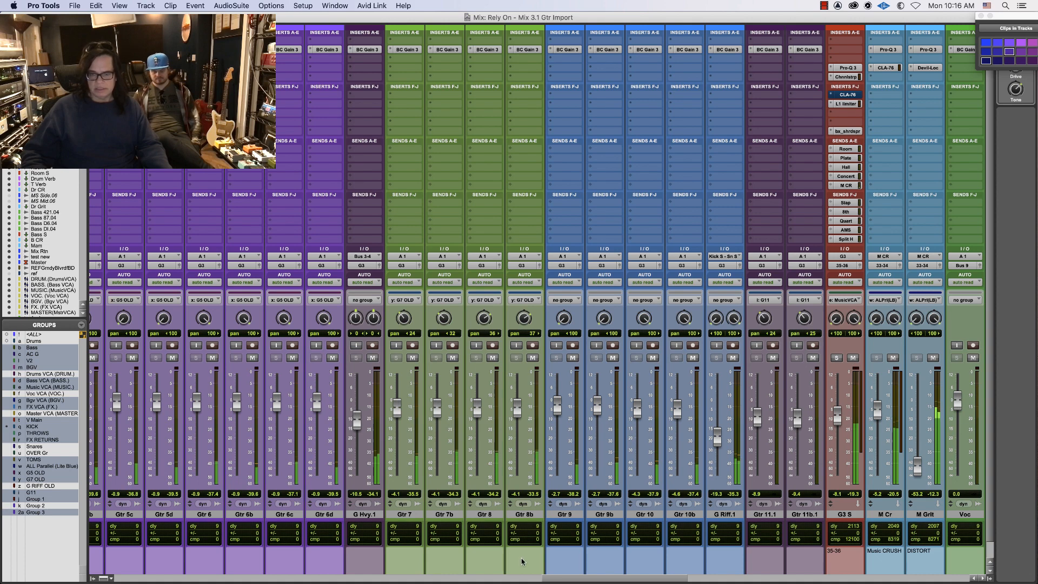
# Check the mix's loudness in the WLM Plus meter on the test new track during playback, and inspect it again with playback stopped
pyautogui.moveTo(573, 580); pyautogui.dragTo(486, 582)
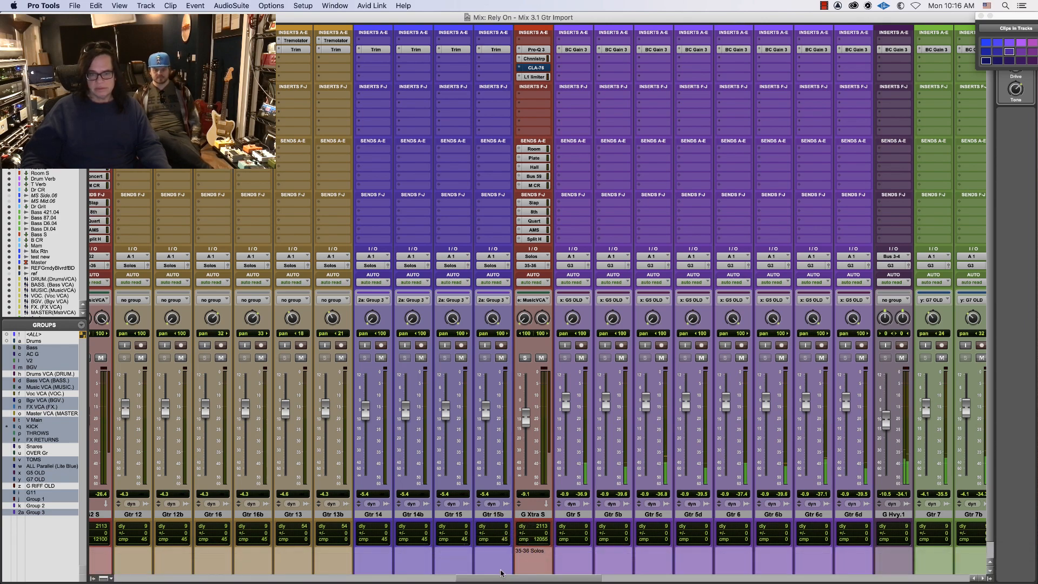
pyautogui.hscroll(-15, 309, 226)
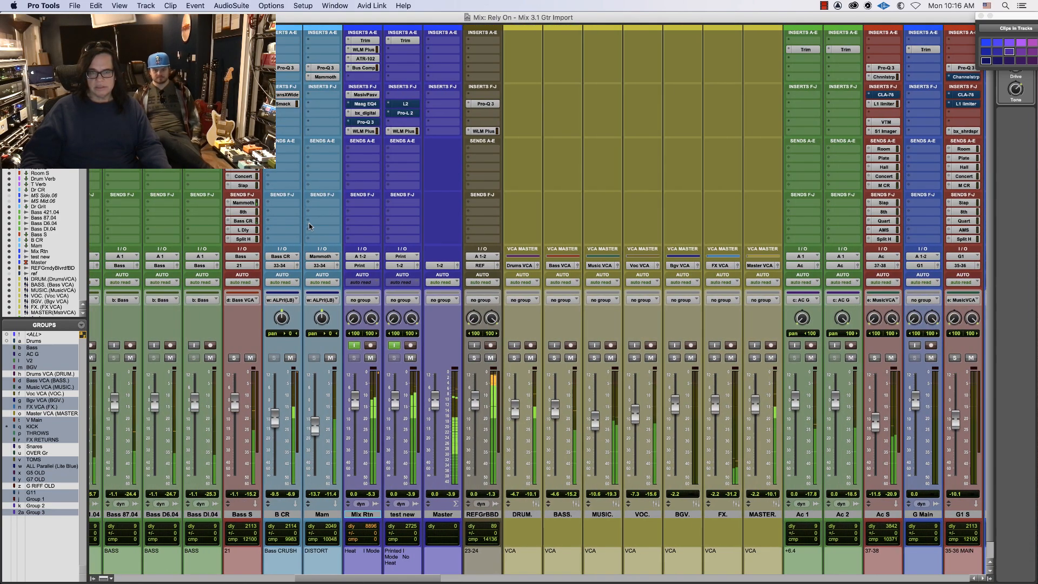
pyautogui.click(402, 131)
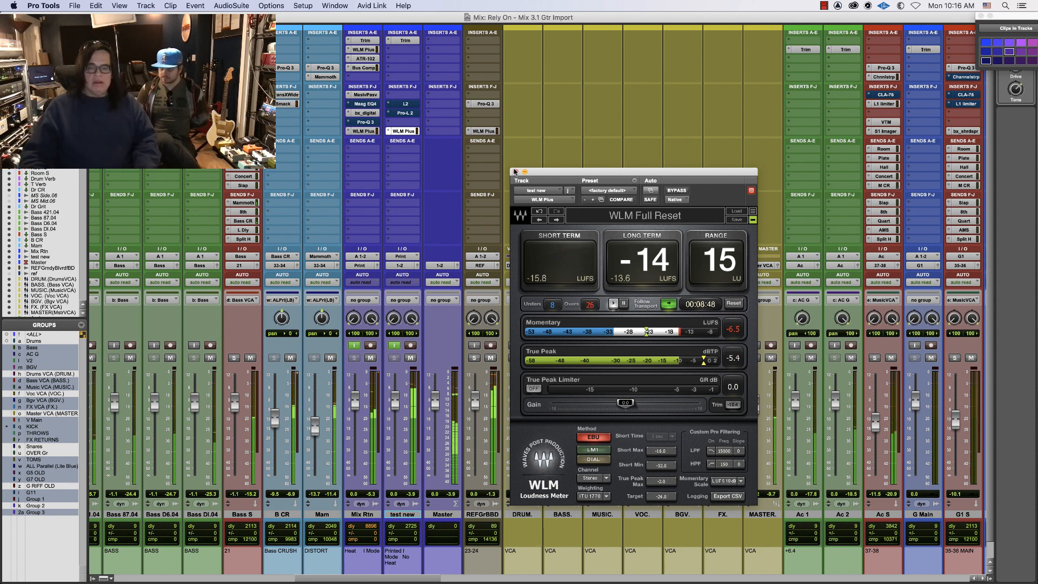
pyautogui.press('space')
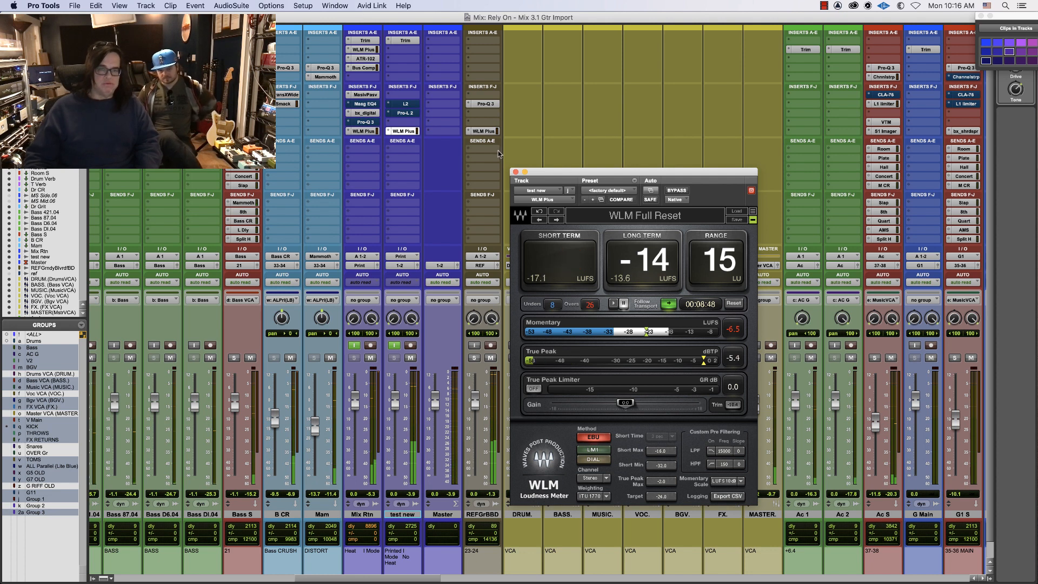
pyautogui.click(515, 172)
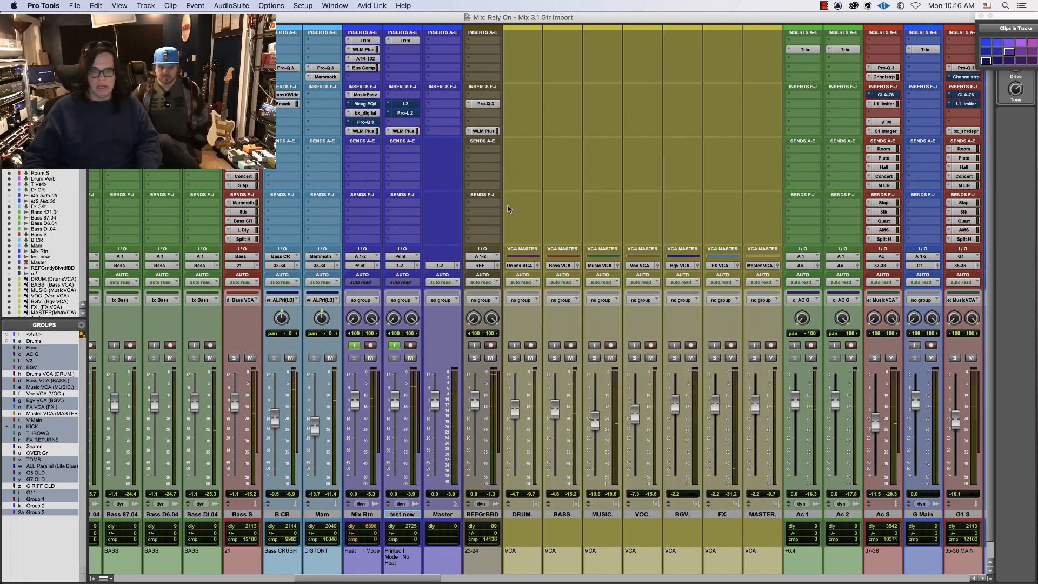
pyautogui.click(402, 132)
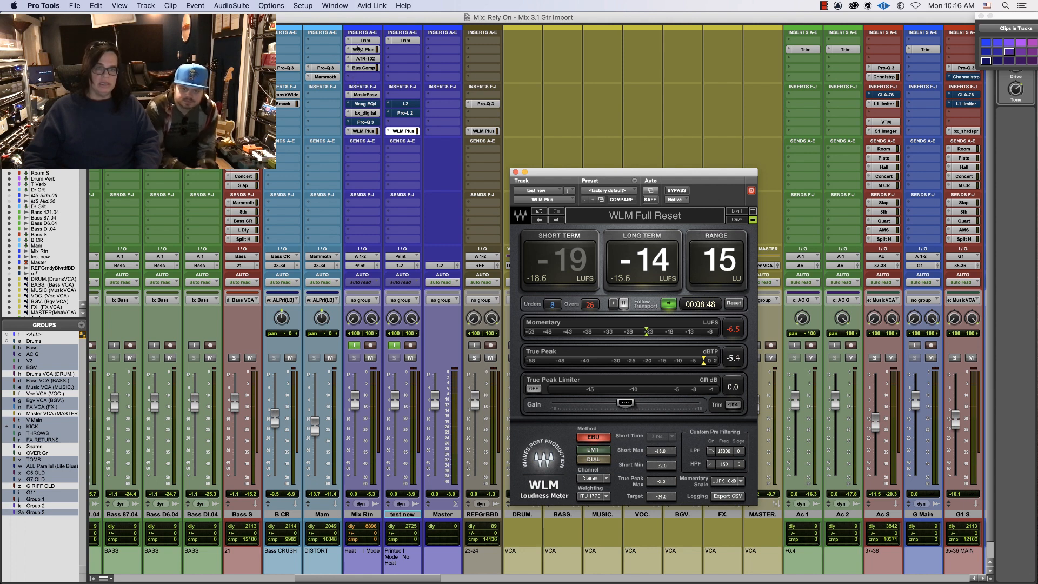
# Review the bx_digital V2 equalizer's mono and stereo section settings on Mix Rtn, and close the plug-in
pyautogui.click(360, 114)
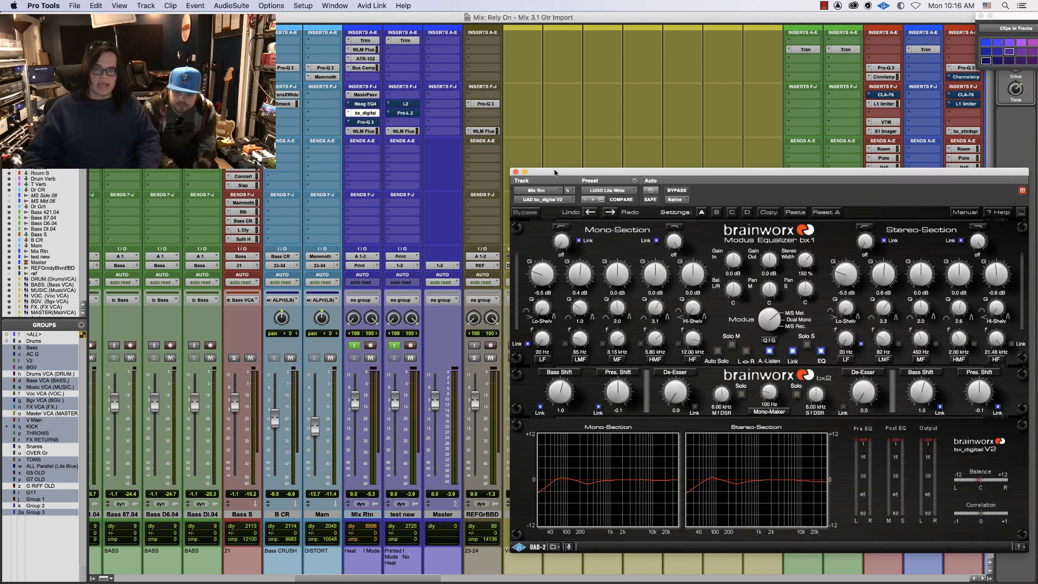
pyautogui.moveTo(555, 172); pyautogui.dragTo(435, 145)
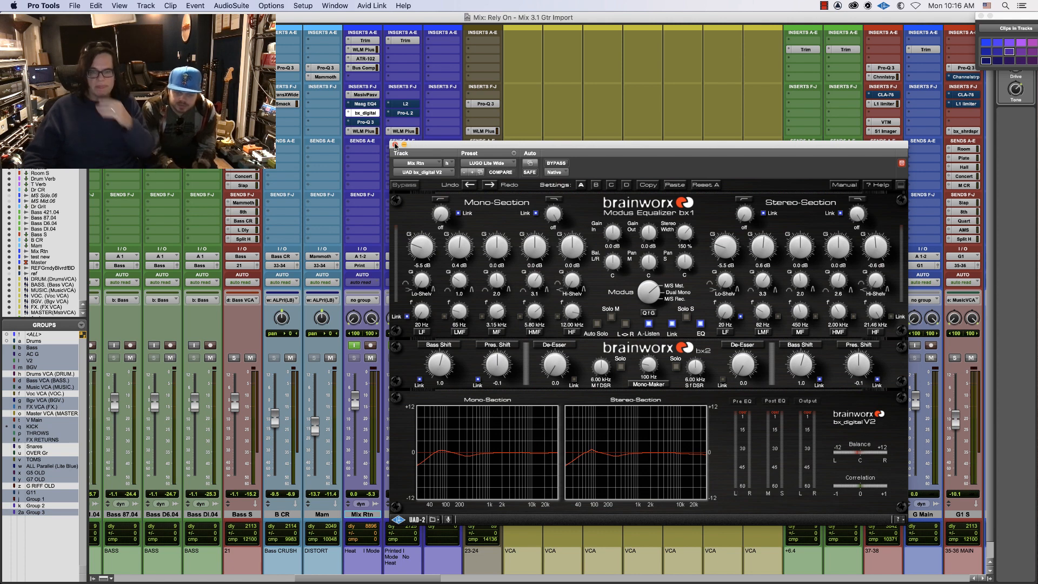
pyautogui.click(395, 145)
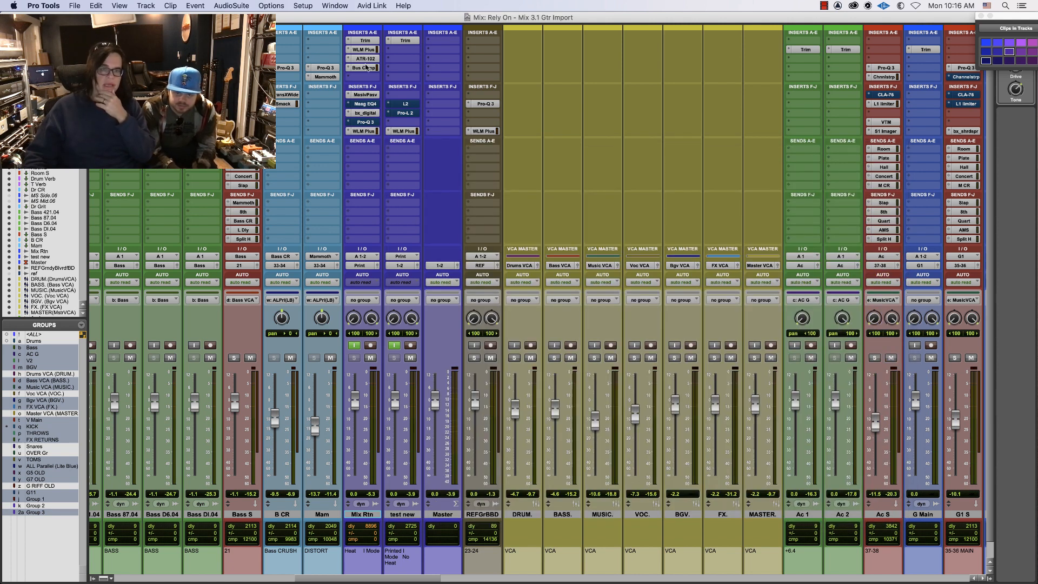
# Compare the playing mix with Mix Rtn's SSL Stereo Bus Compressor bypassed and active, and close the compressor
pyautogui.click(366, 67)
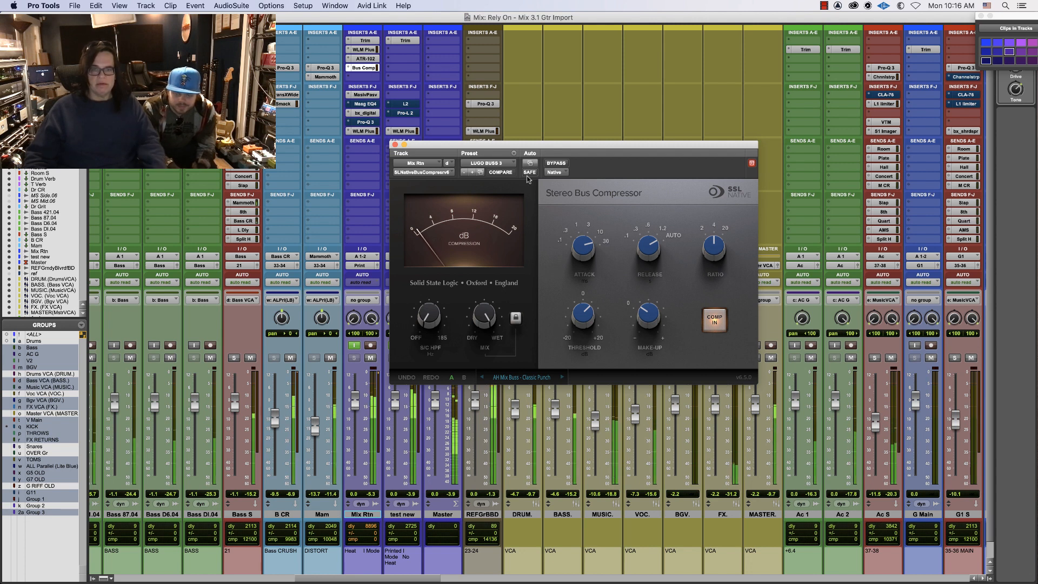
pyautogui.click(550, 165)
pyautogui.click(551, 163)
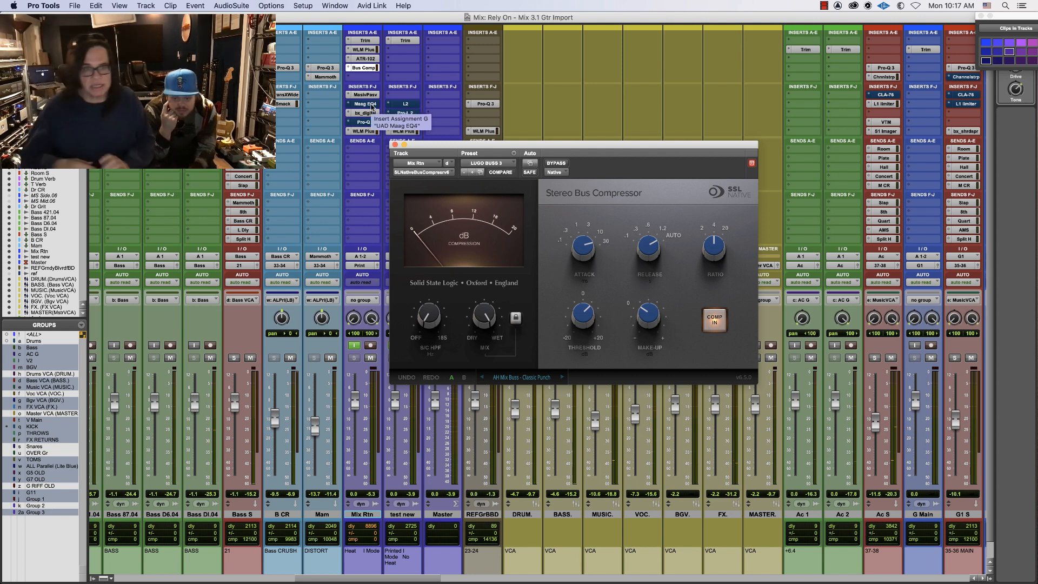
pyautogui.click(395, 145)
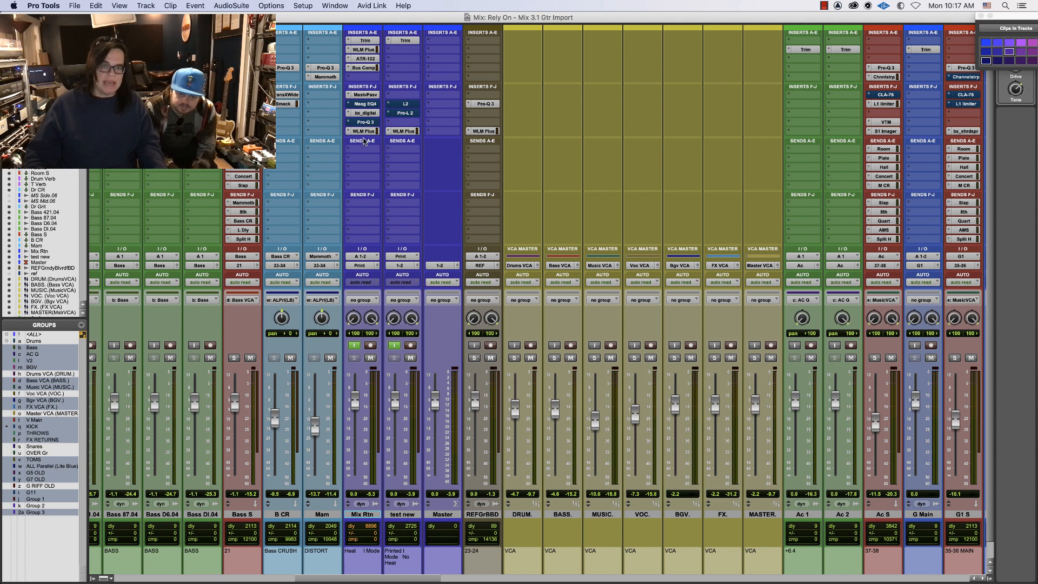
# Open the L2 and Pro-L 2 limiters on the test new track, arrange their windows, and take both out of bypass
pyautogui.click(409, 105)
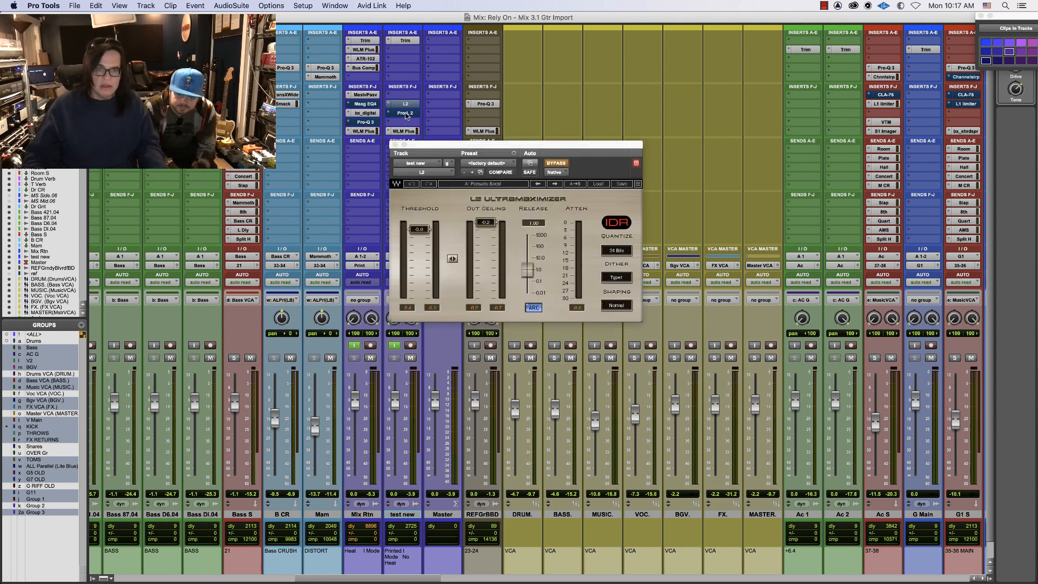
pyautogui.click(405, 113)
pyautogui.moveTo(211, 18); pyautogui.dragTo(223, 66)
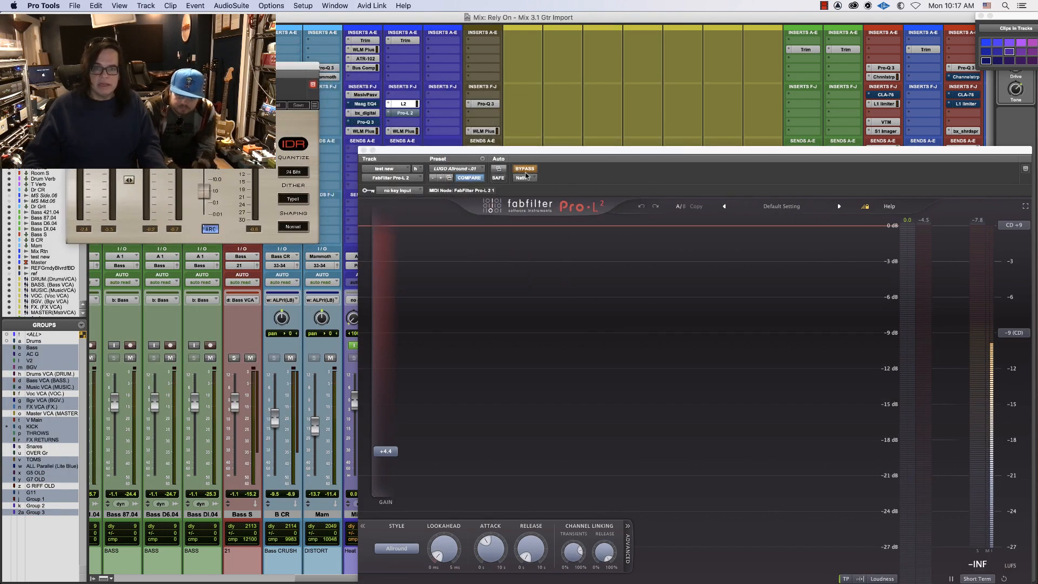
pyautogui.click(525, 171)
pyautogui.moveTo(517, 151); pyautogui.dragTo(469, 64)
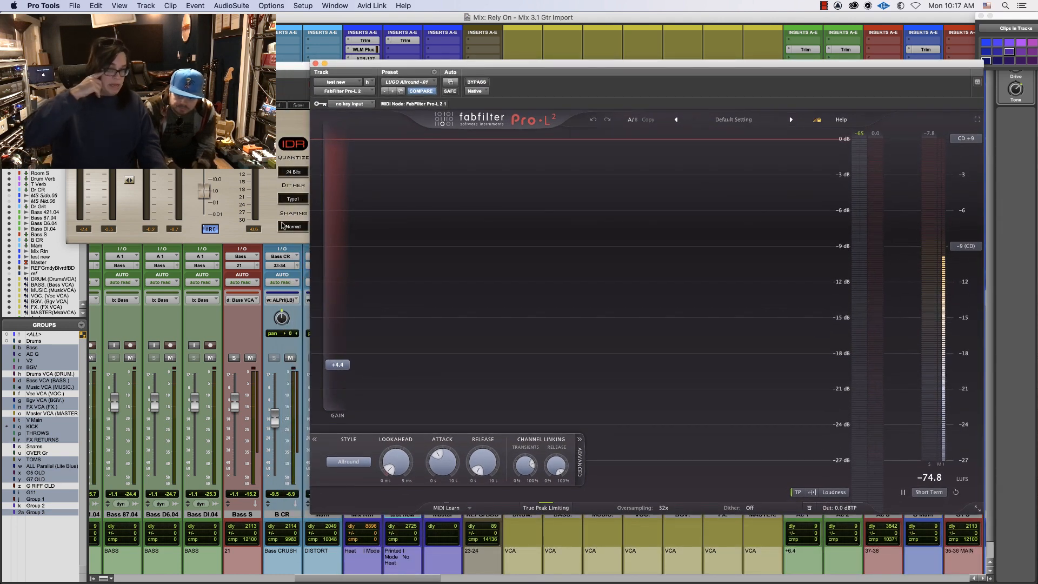
# Play the limited mix and compare the loudness readings in Pro-L 2 and the WLM Plus meter on test new
pyautogui.press('space')
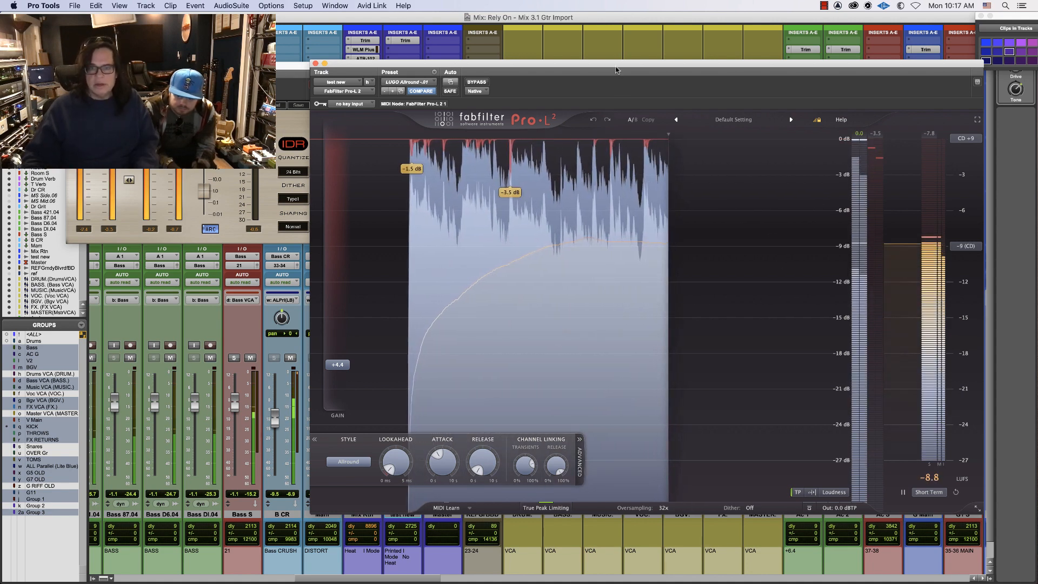
pyautogui.moveTo(606, 63); pyautogui.dragTo(694, 215)
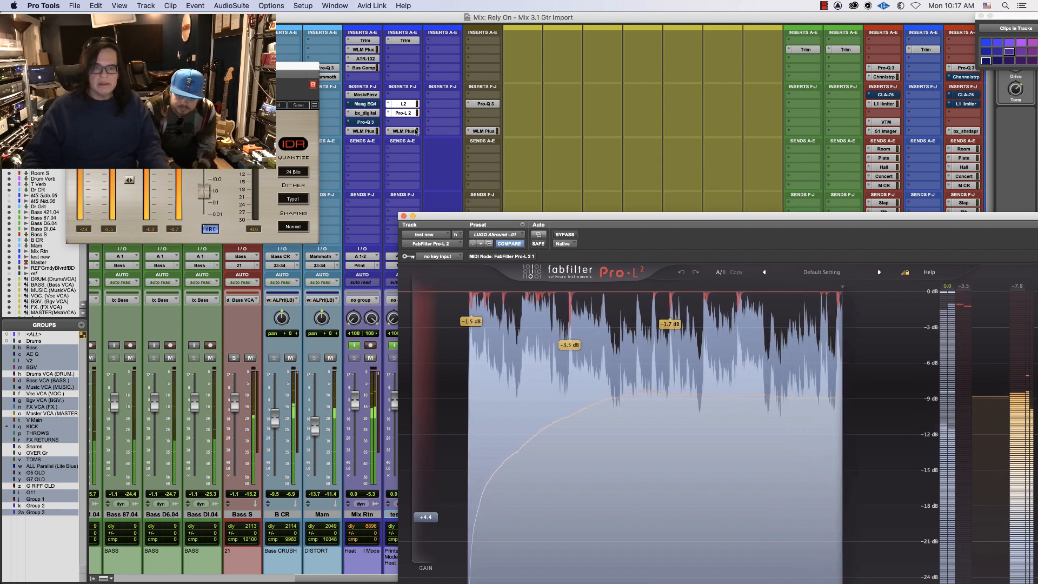
pyautogui.click(483, 131)
pyautogui.moveTo(149, 15); pyautogui.dragTo(594, 67)
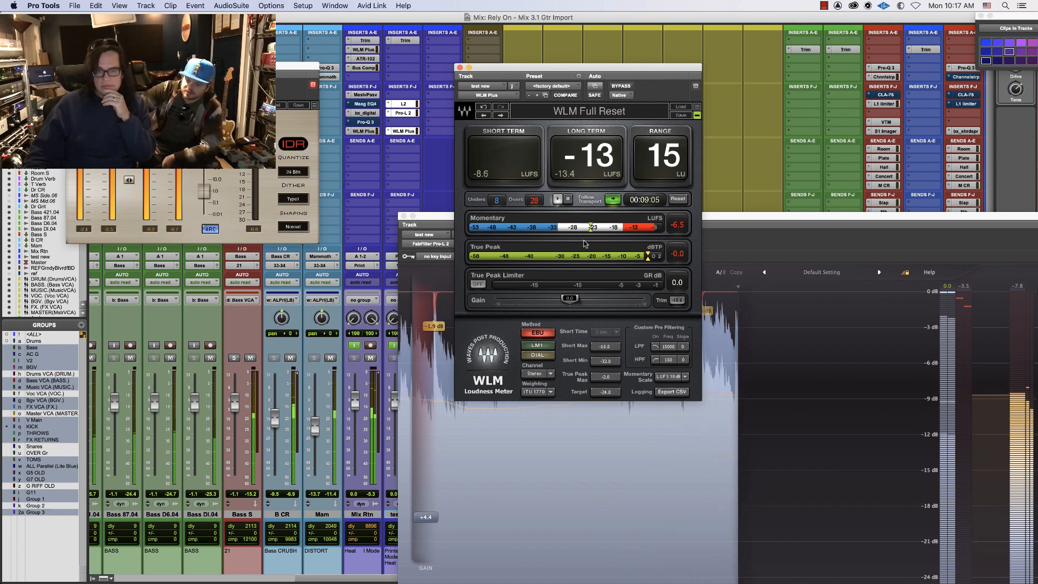
pyautogui.click(761, 232)
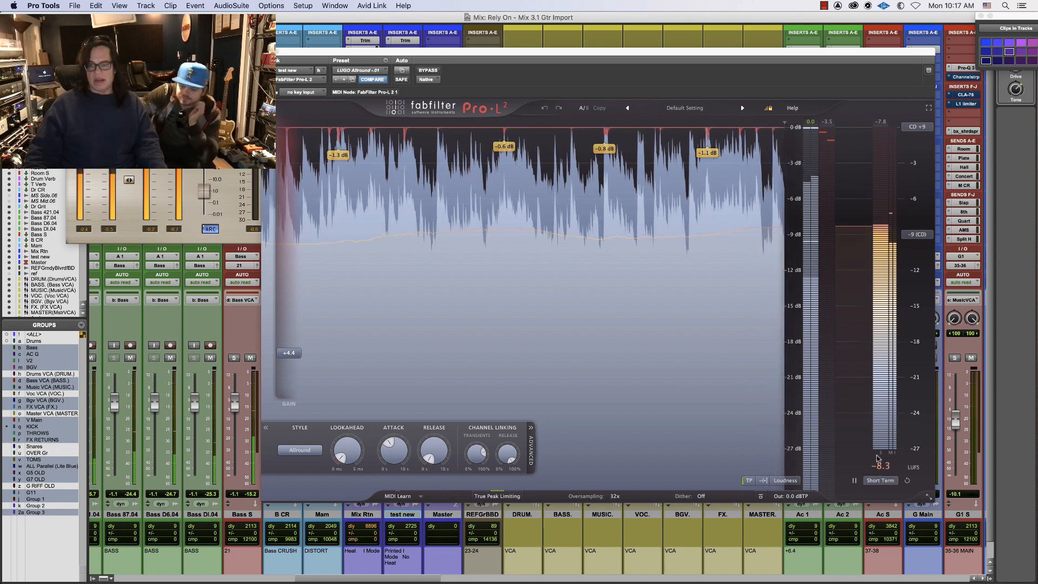
pyautogui.doubleClick(496, 56)
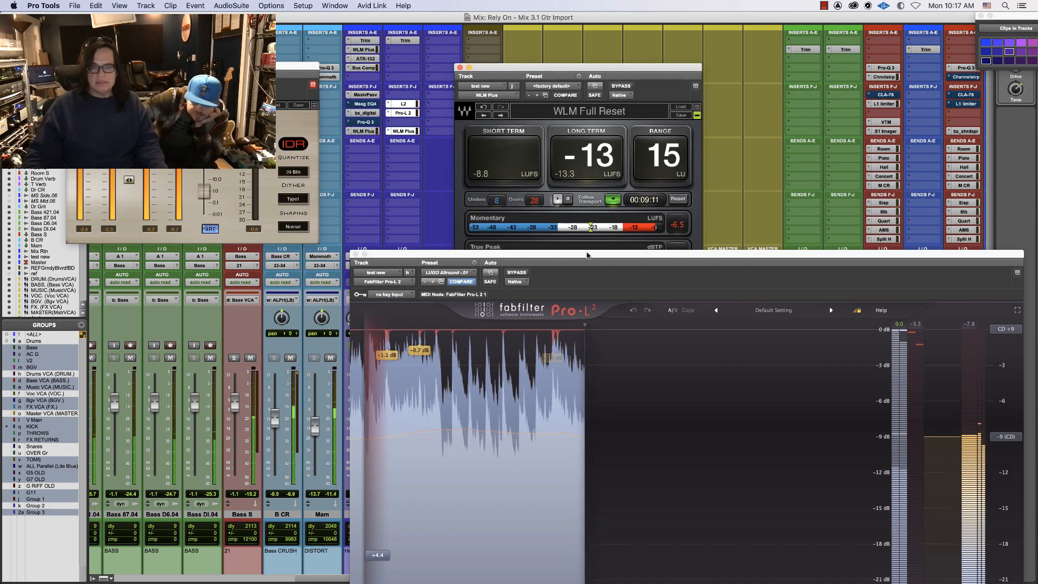
pyautogui.click(517, 66)
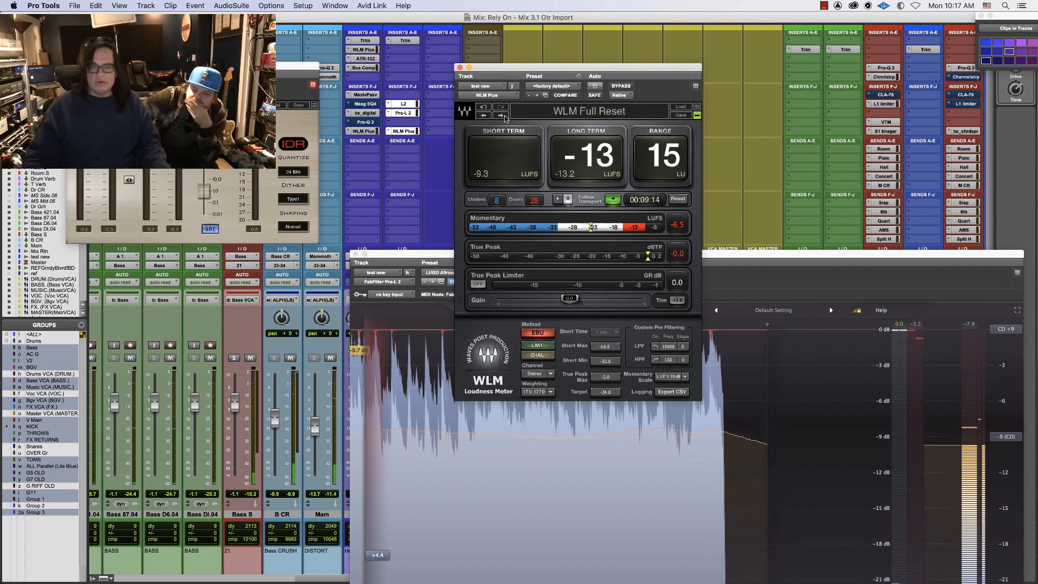
# Open the reference track's WLM Plus meter and arrange it alongside test new's meter to compare their loudness
pyautogui.moveTo(493, 71); pyautogui.dragTo(110, 201)
pyautogui.click(484, 131)
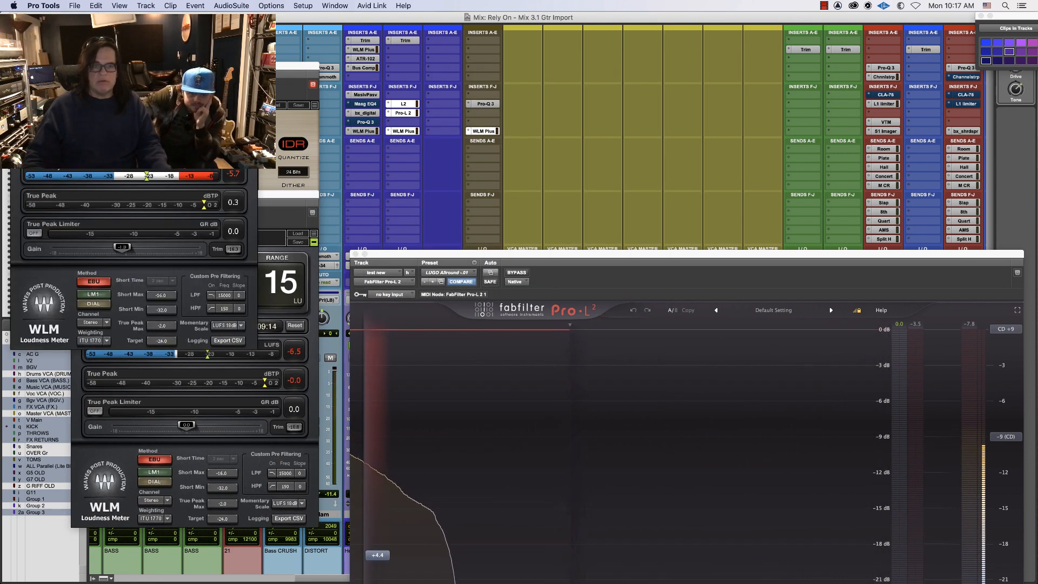
pyautogui.moveTo(146, 18); pyautogui.dragTo(779, 121)
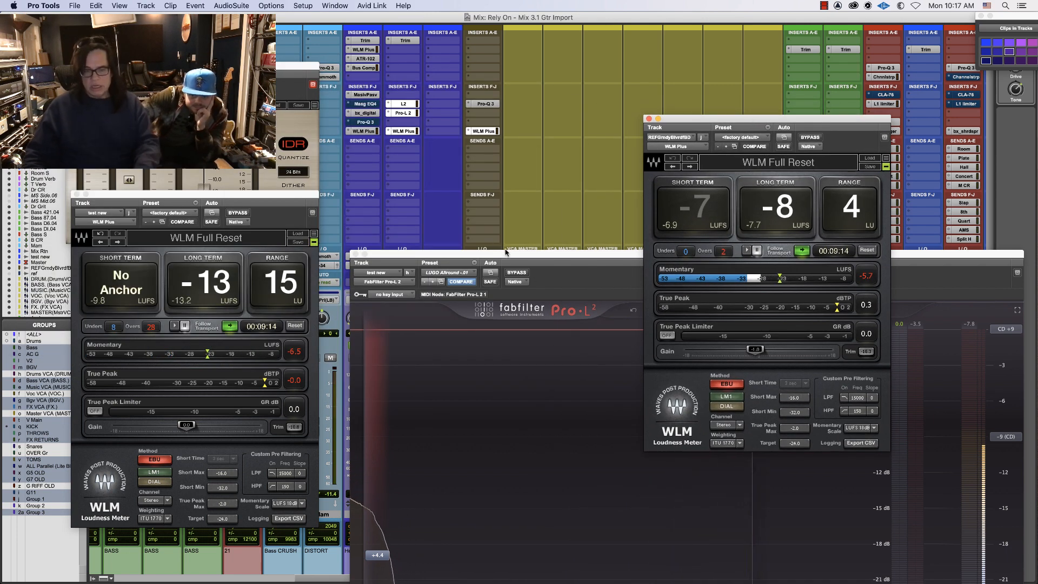
# Move Pro-L 2 clear of the Edit window's tracks and set the playback position at the chorus on the reference clip
pyautogui.press('super+equal')
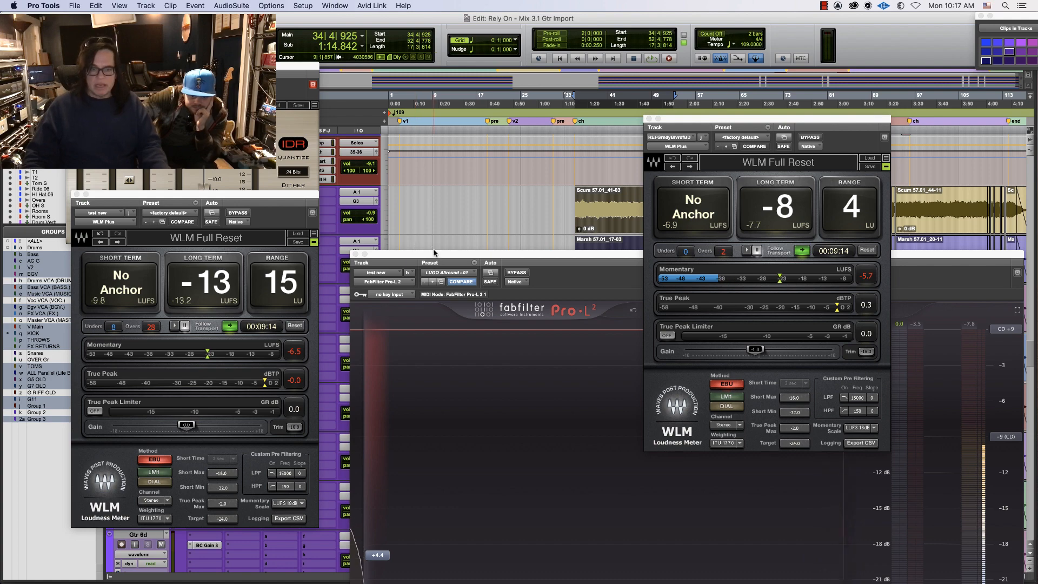
pyautogui.moveTo(434, 252); pyautogui.dragTo(427, 546)
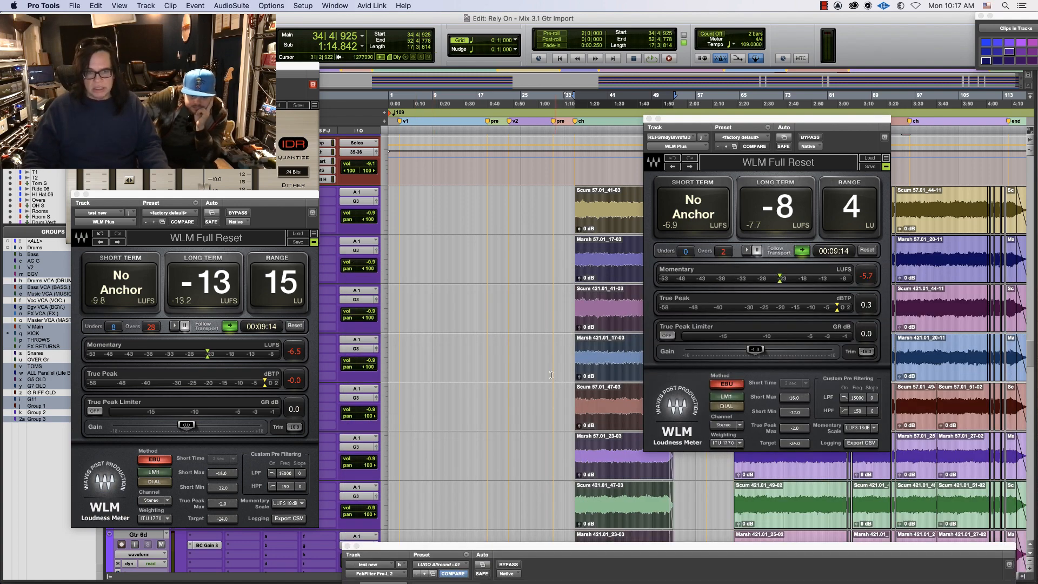
pyautogui.moveTo(1029, 367); pyautogui.dragTo(1035, 274)
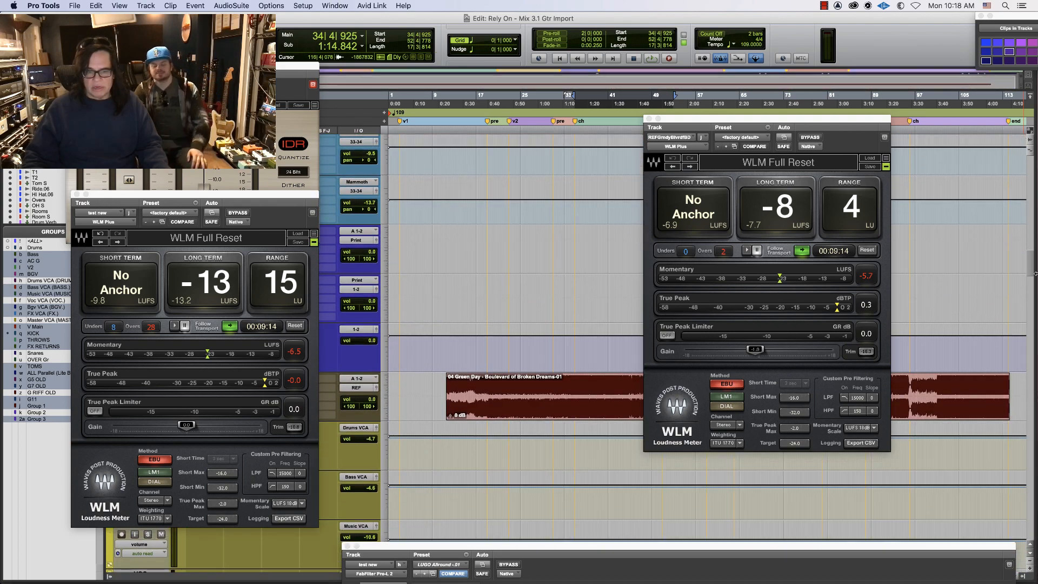
pyautogui.click(514, 385)
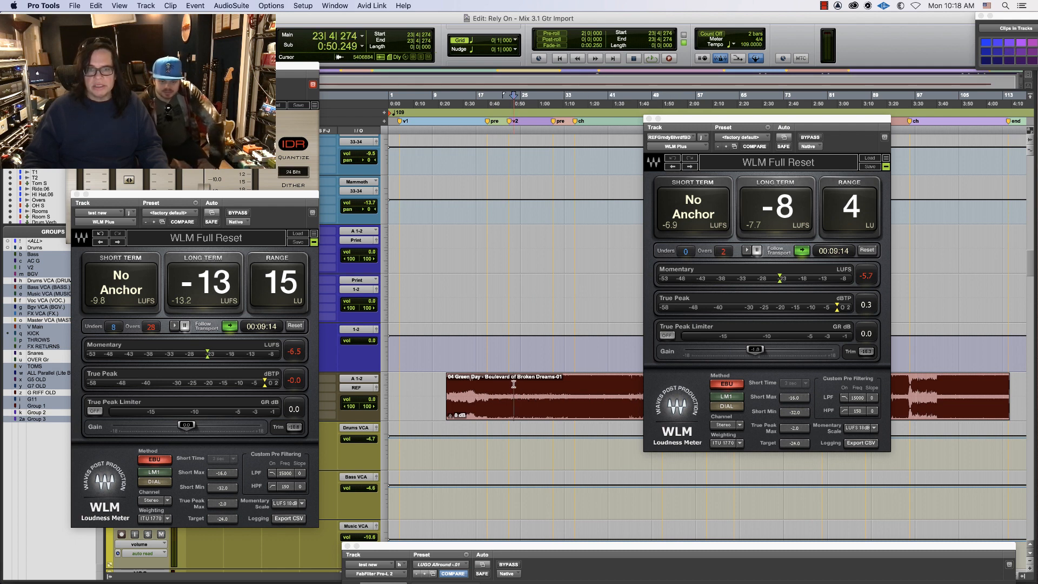
pyautogui.click(575, 389)
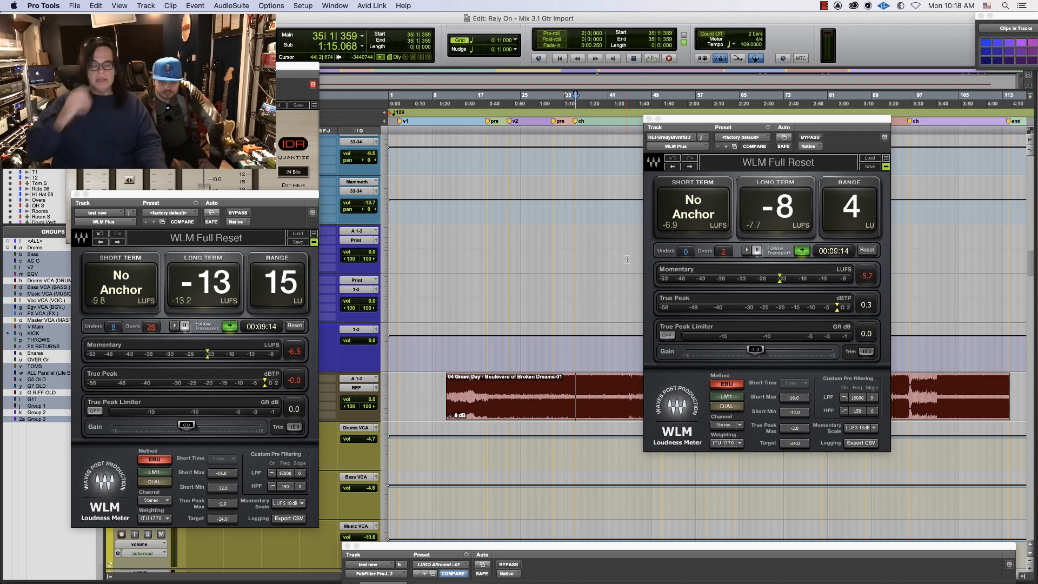
# Arrange the test new and reference WLM Plus meters side by side, clear their true-peak readings, and compare both during chorus playback
pyautogui.moveTo(693, 116); pyautogui.dragTo(792, 189)
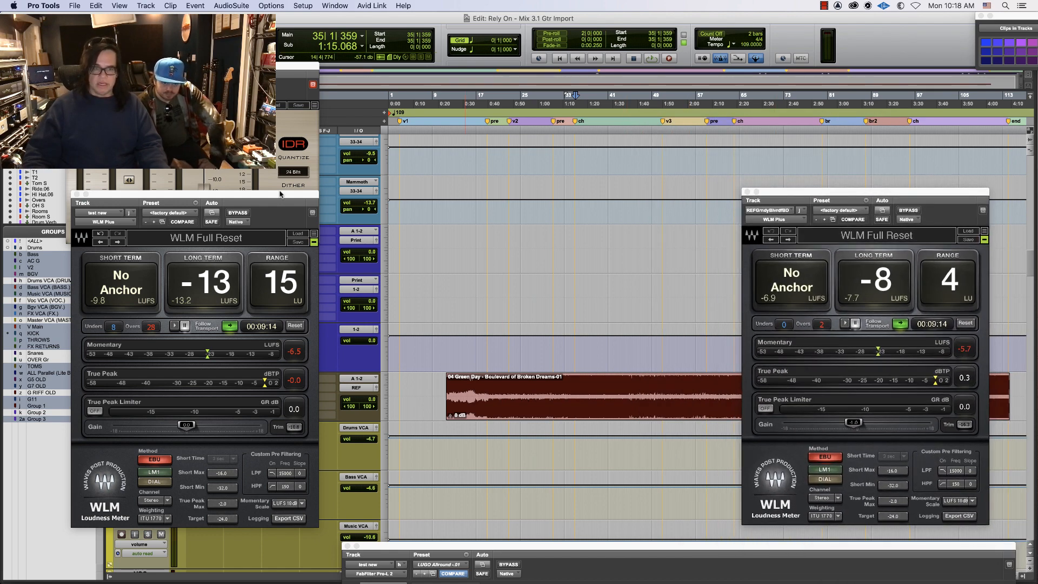
pyautogui.moveTo(280, 195); pyautogui.dragTo(393, 198)
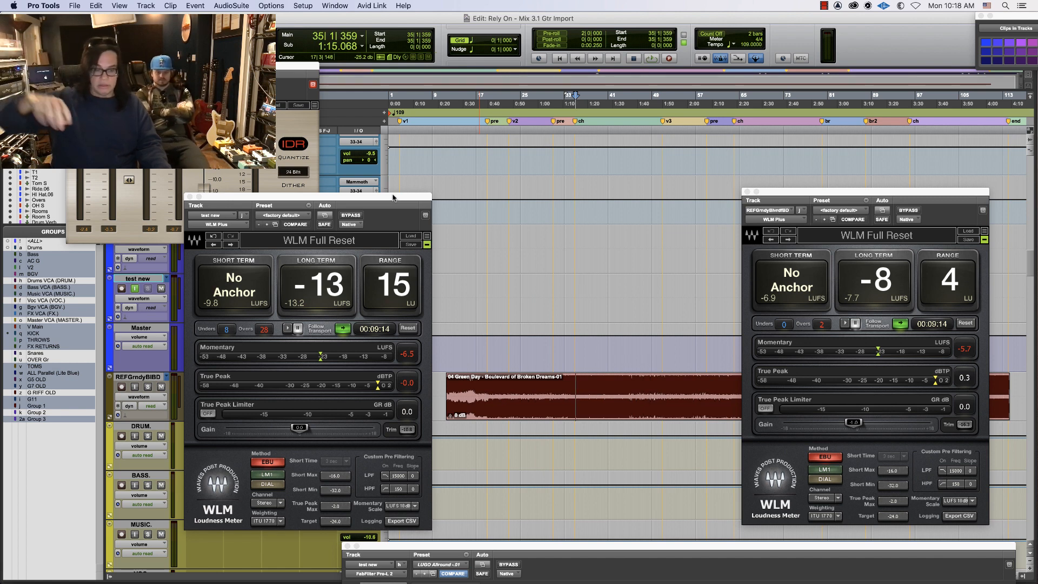
pyautogui.press('space')
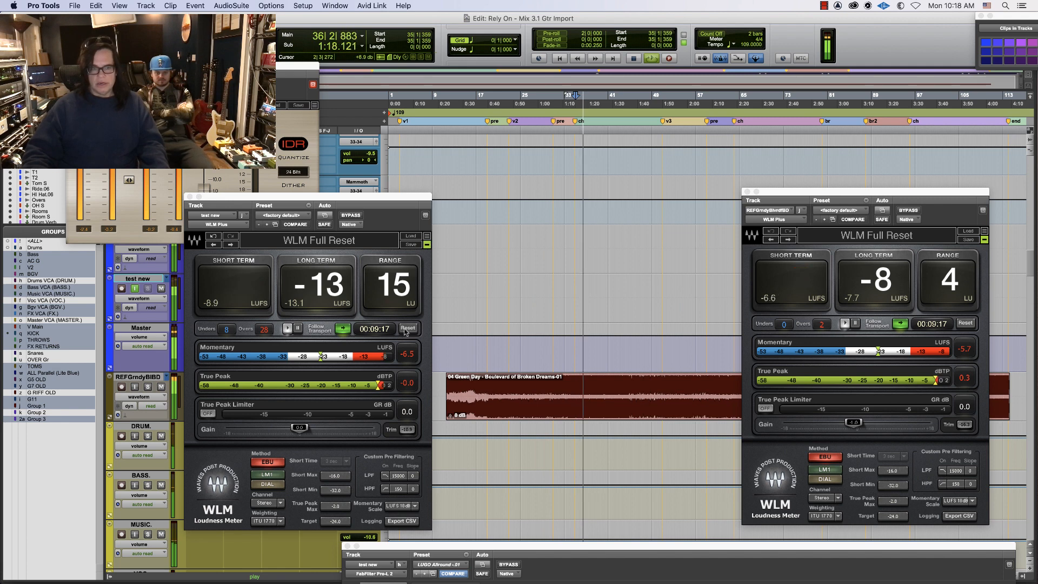
pyautogui.click(412, 380)
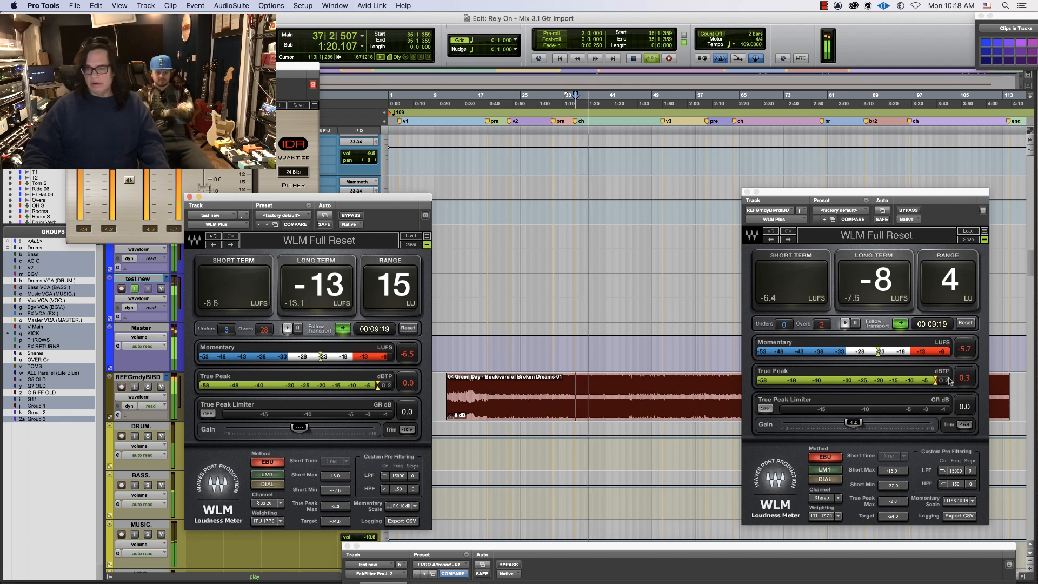
pyautogui.click(973, 381)
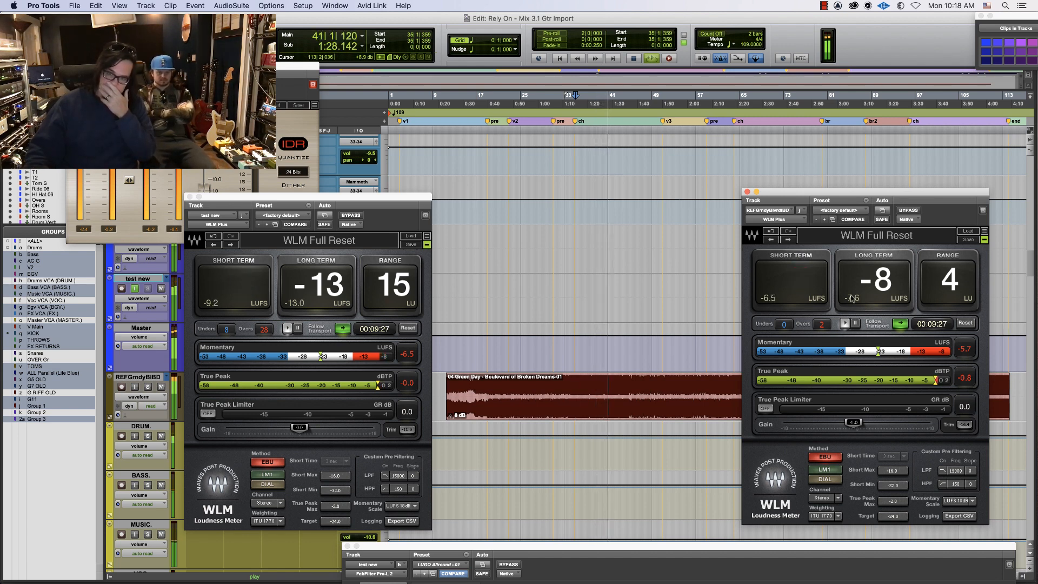
pyautogui.press('space')
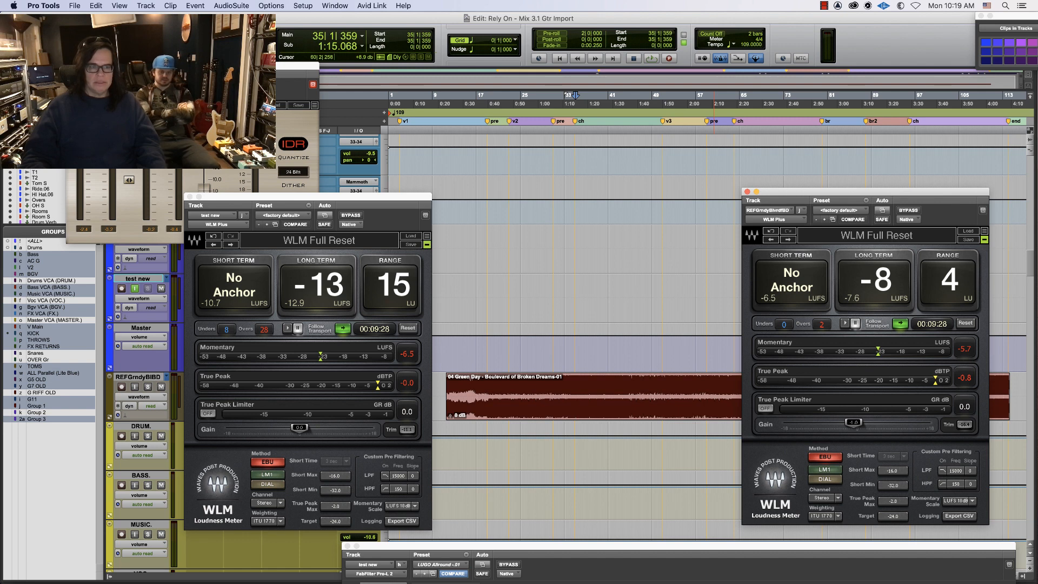
# Close both WLM Plus meters and Pro-L 2, and bypass the L2 and Pro-L 2 limiters on test new
pyautogui.click(188, 197)
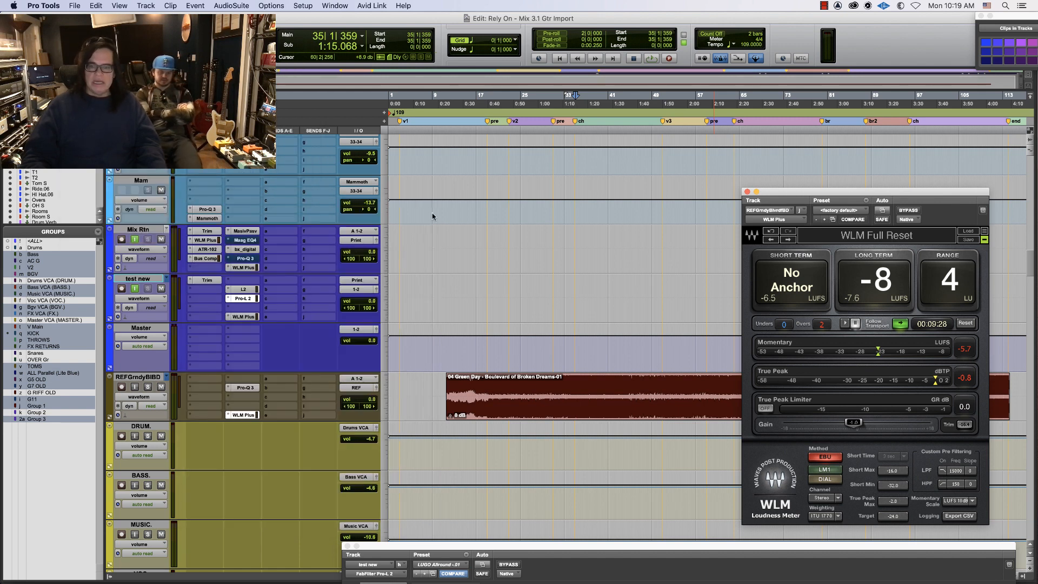
pyautogui.click(746, 192)
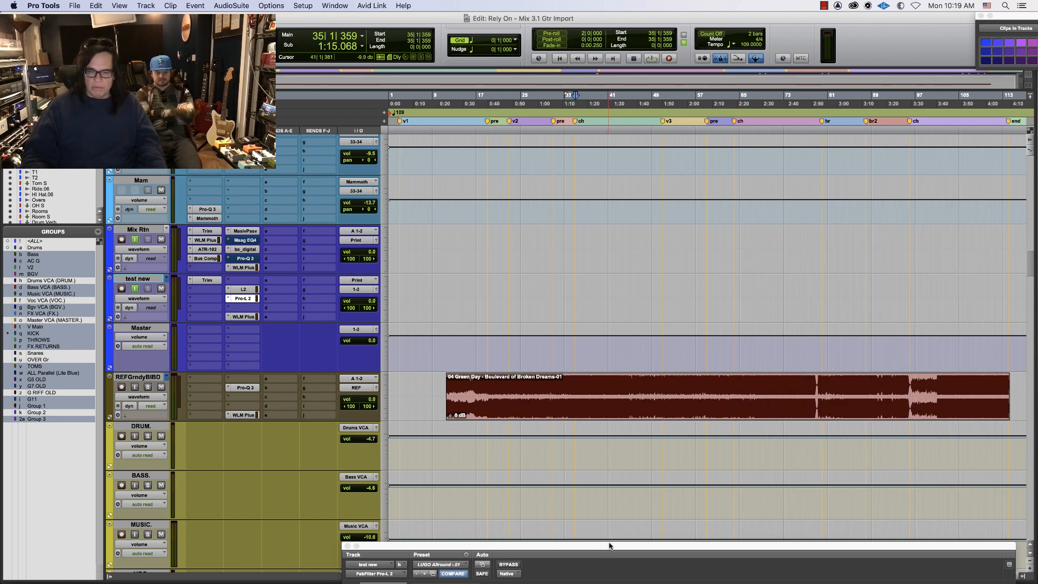
pyautogui.moveTo(609, 545); pyautogui.dragTo(491, 115)
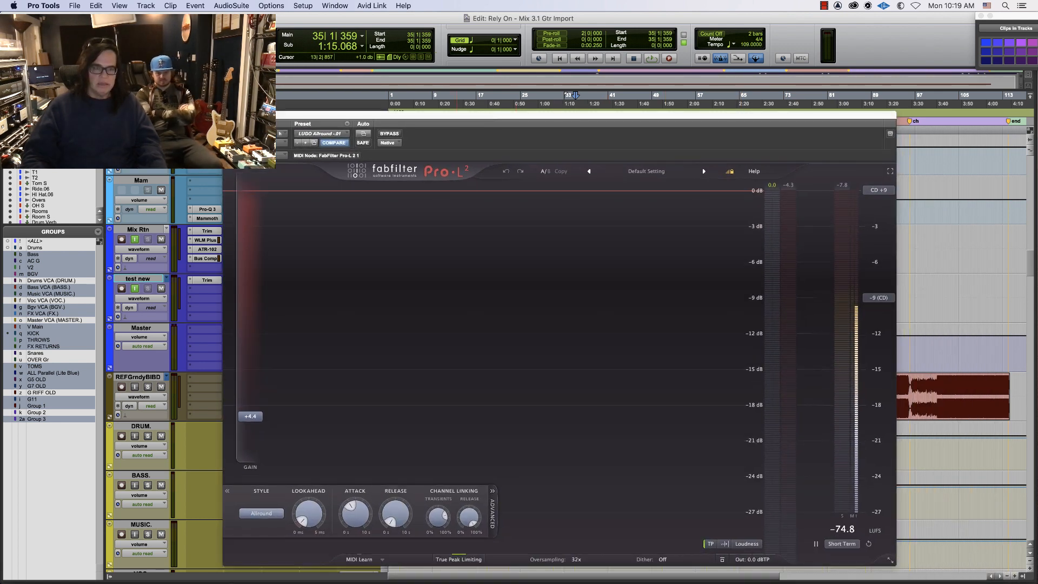
pyautogui.click(226, 114)
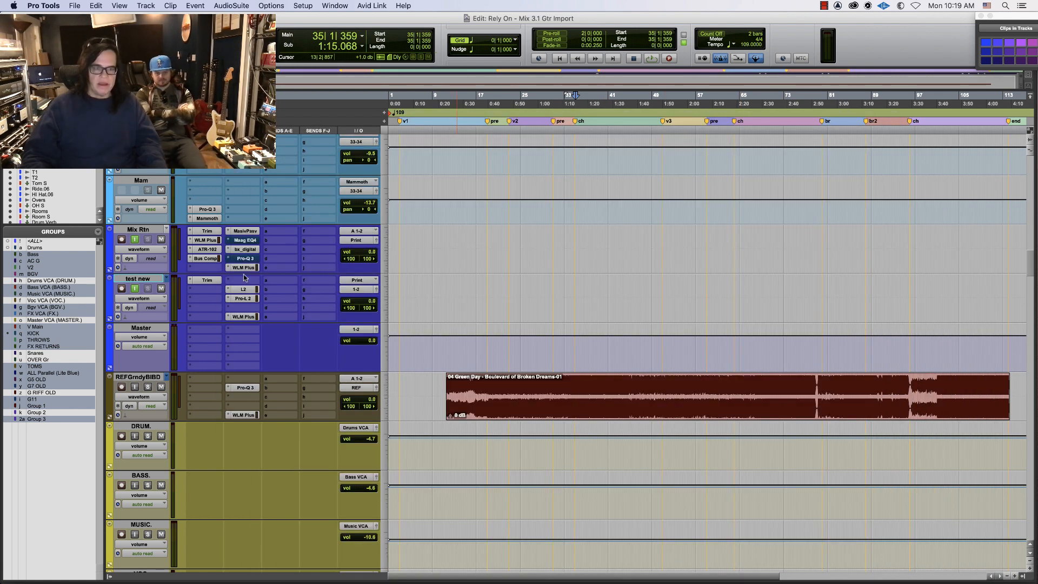
pyautogui.click(145, 279)
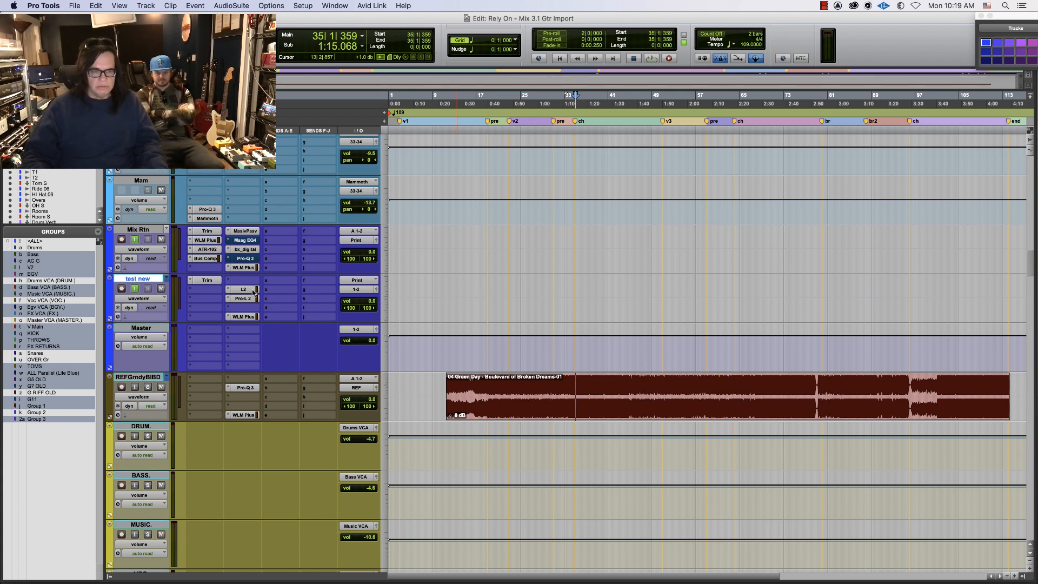
# Play the chorus with the limiters bypassed, view the kick and snare tracks, and check the Master track's peak level
pyautogui.press('space')
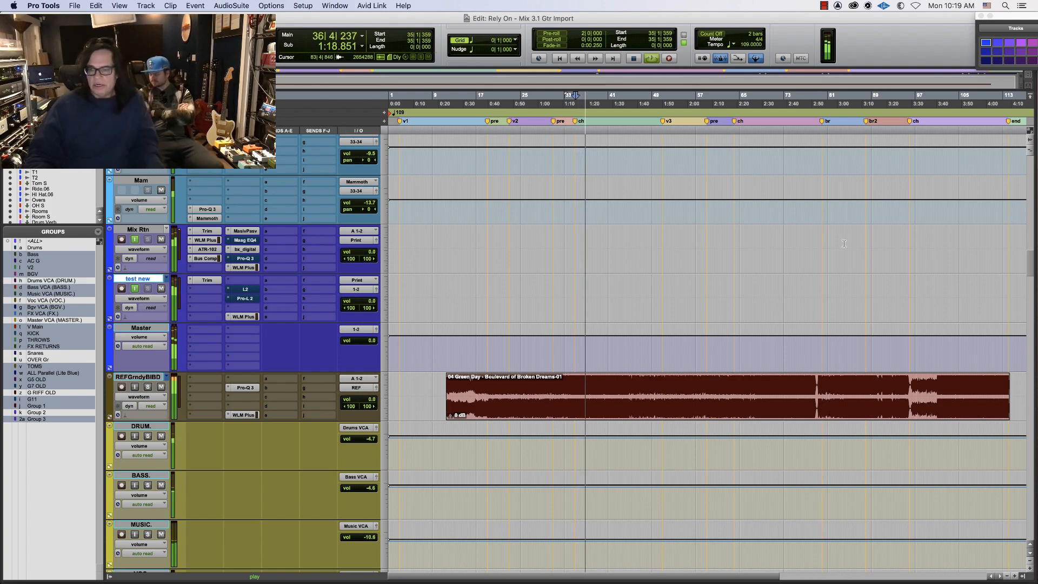
pyautogui.moveTo(1032, 272); pyautogui.dragTo(1035, 104)
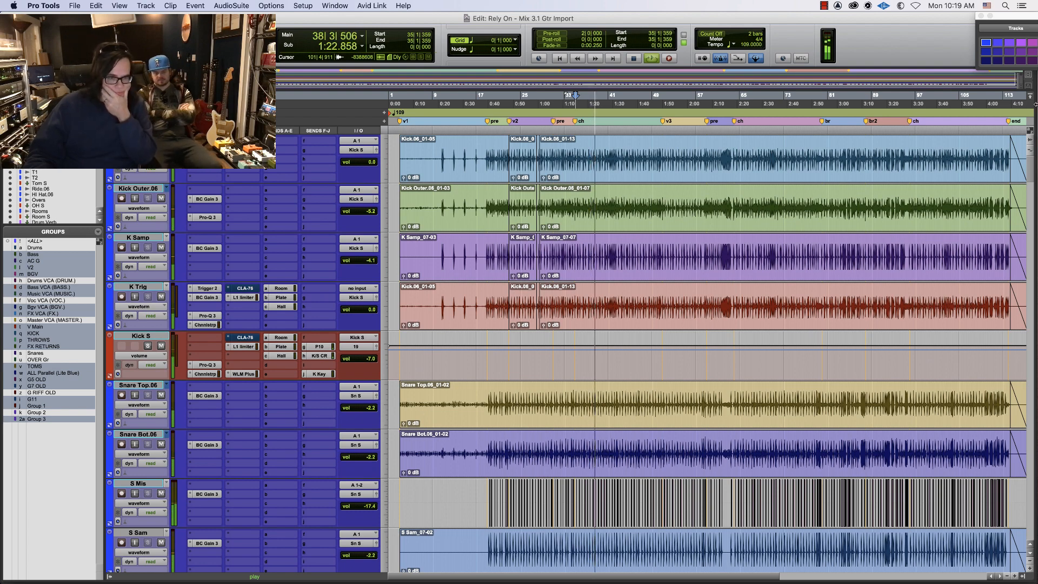
pyautogui.press('super+equal')
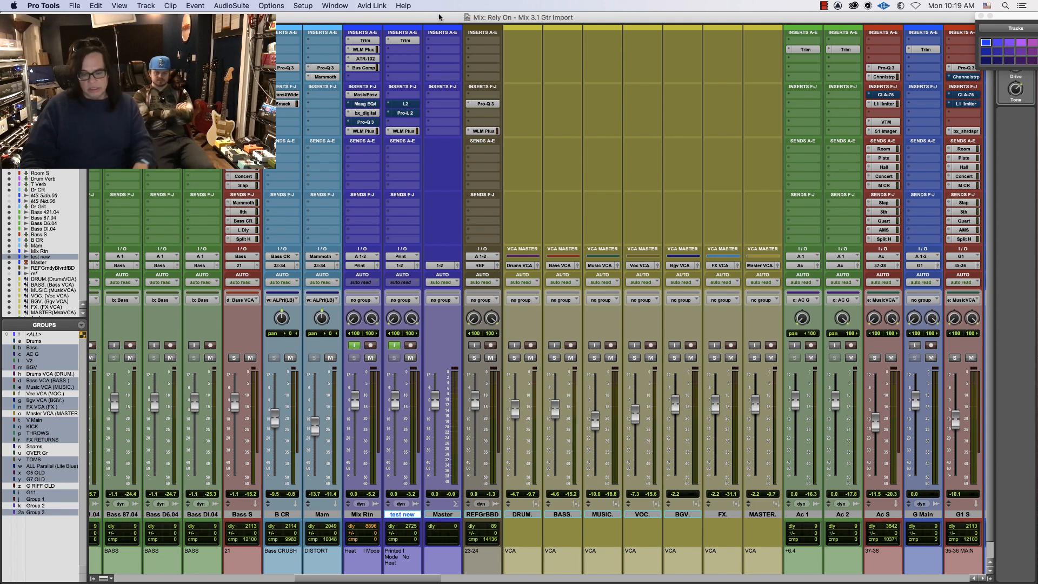
pyautogui.press('super+equal')
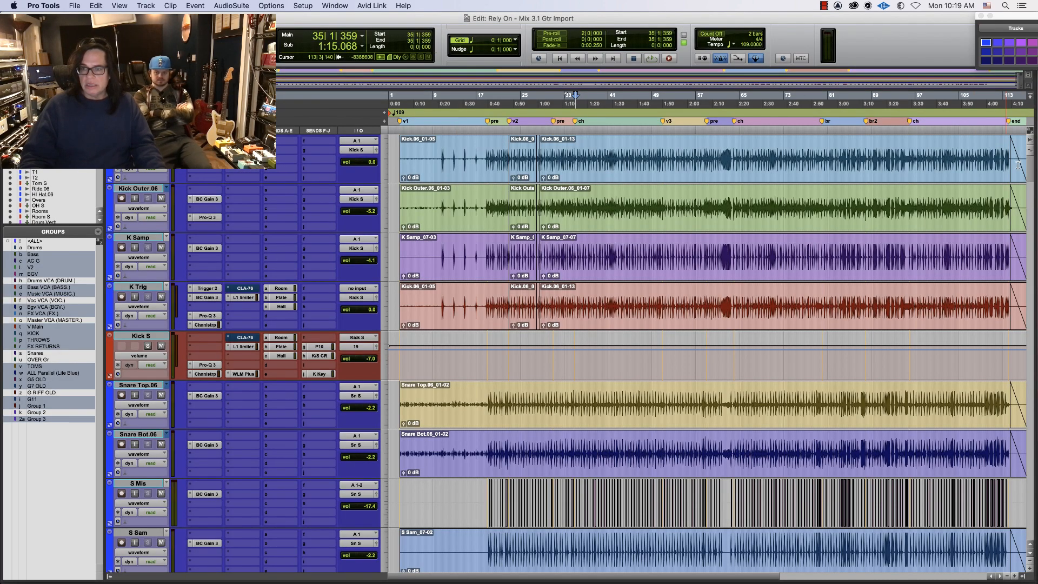
pyautogui.moveTo(1032, 164)
pyautogui.mouseDown()
pyautogui.moveTo(1034, 268)
pyautogui.moveTo(1035, 157)
pyautogui.mouseUp()
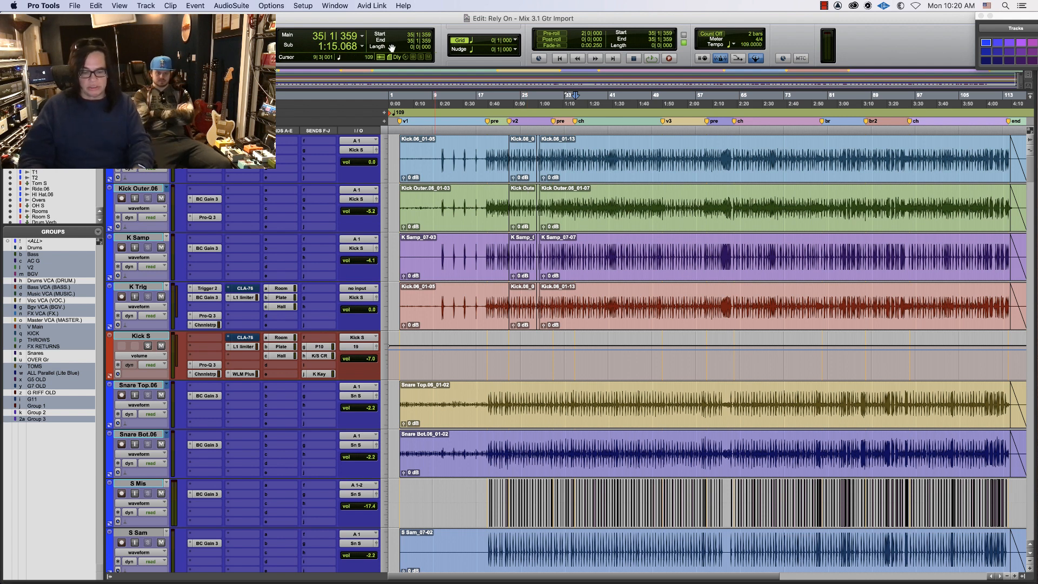
pyautogui.press('super+equal')
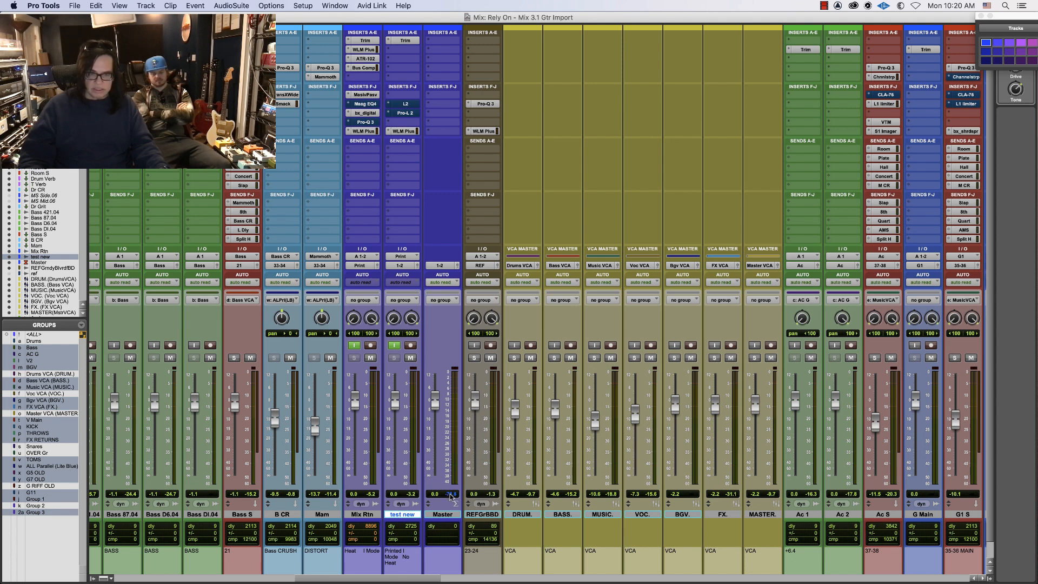
pyautogui.press('space')
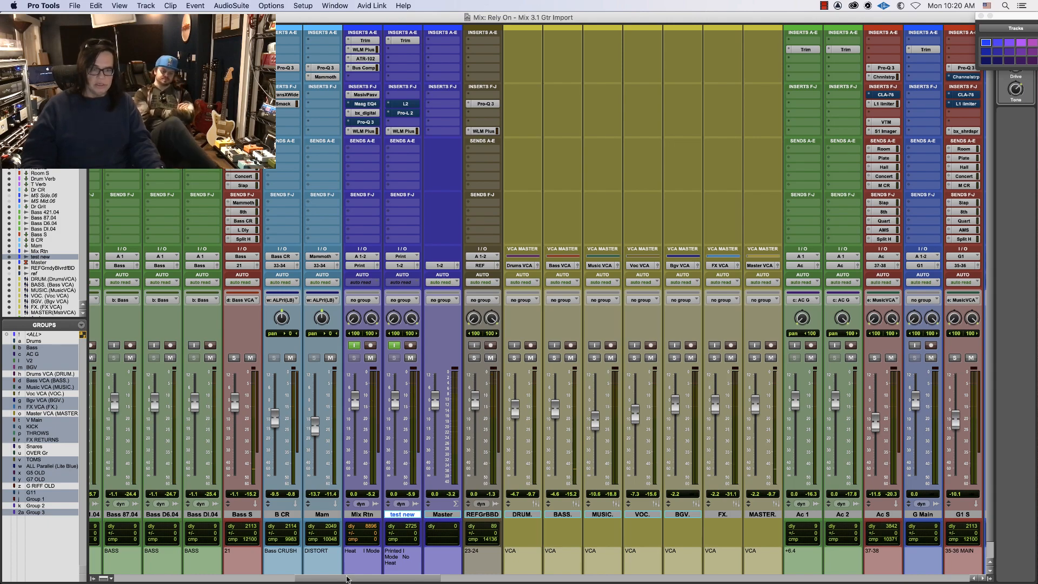
# Select the Kick.06 through K Trig channels in the Mix window, and after them the Kick S submix, to review the kick routing
pyautogui.moveTo(347, 579); pyautogui.dragTo(108, 580)
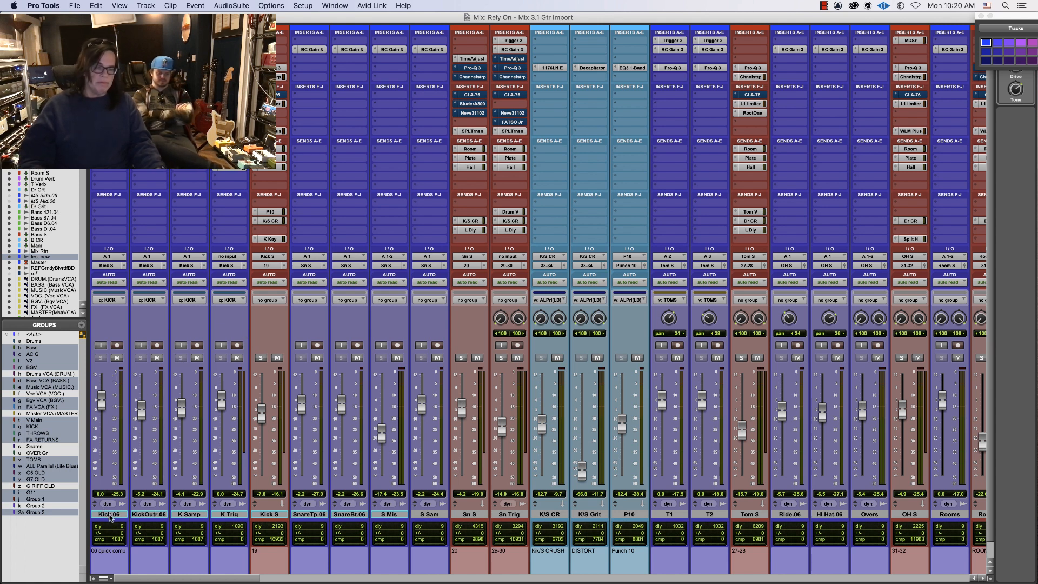
pyautogui.click(109, 515)
pyautogui.keyDown('shift'); pyautogui.click(229, 515); pyautogui.keyUp('shift')
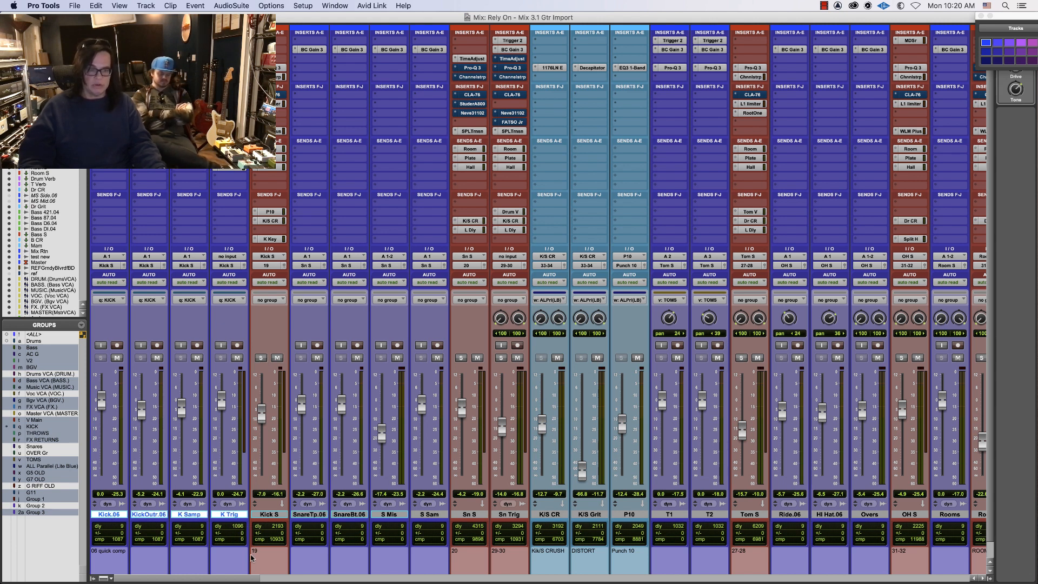
pyautogui.click(260, 515)
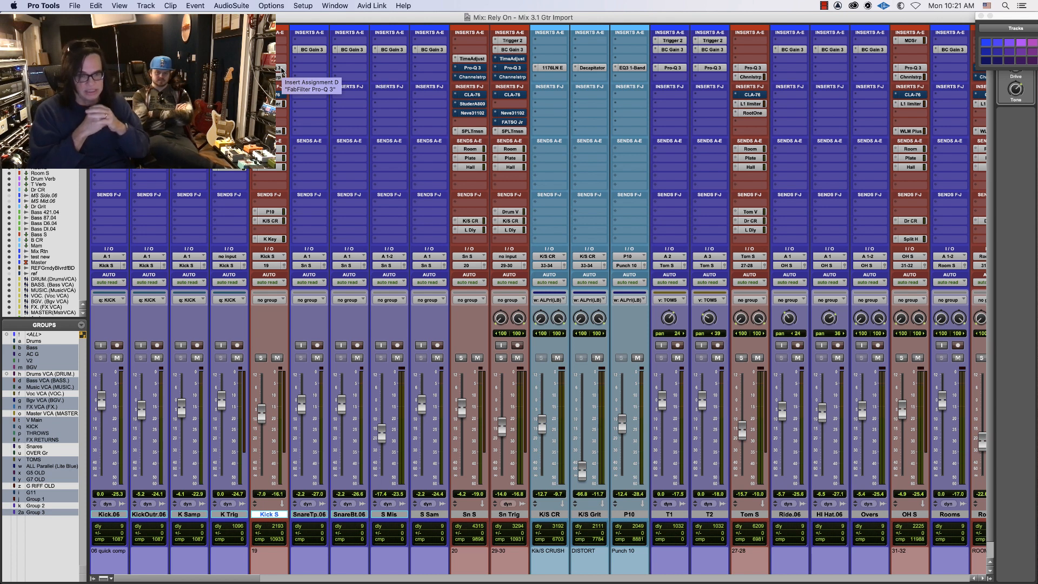
pyautogui.press('super+equal')
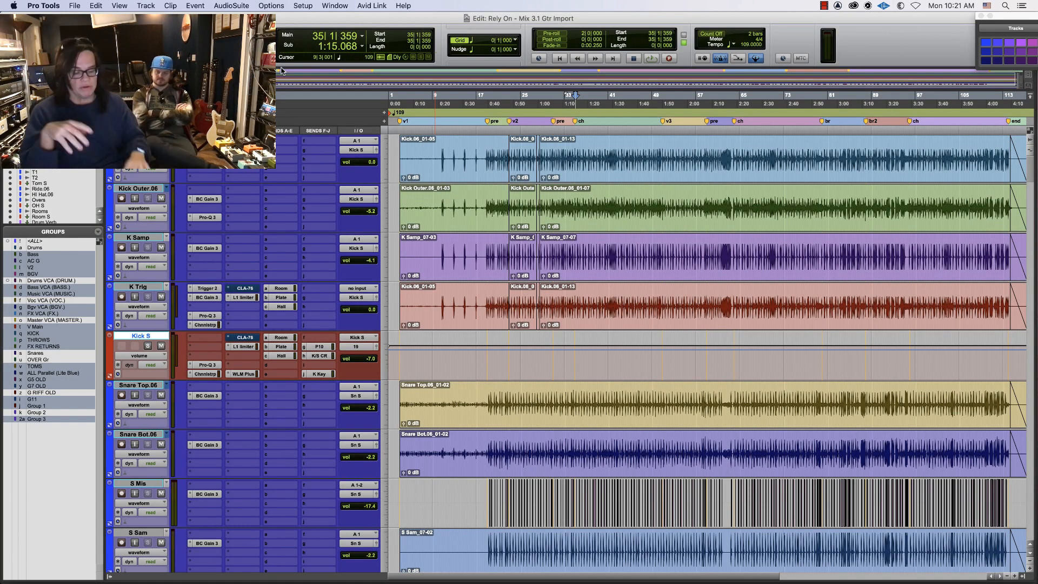
pyautogui.press('super+equal')
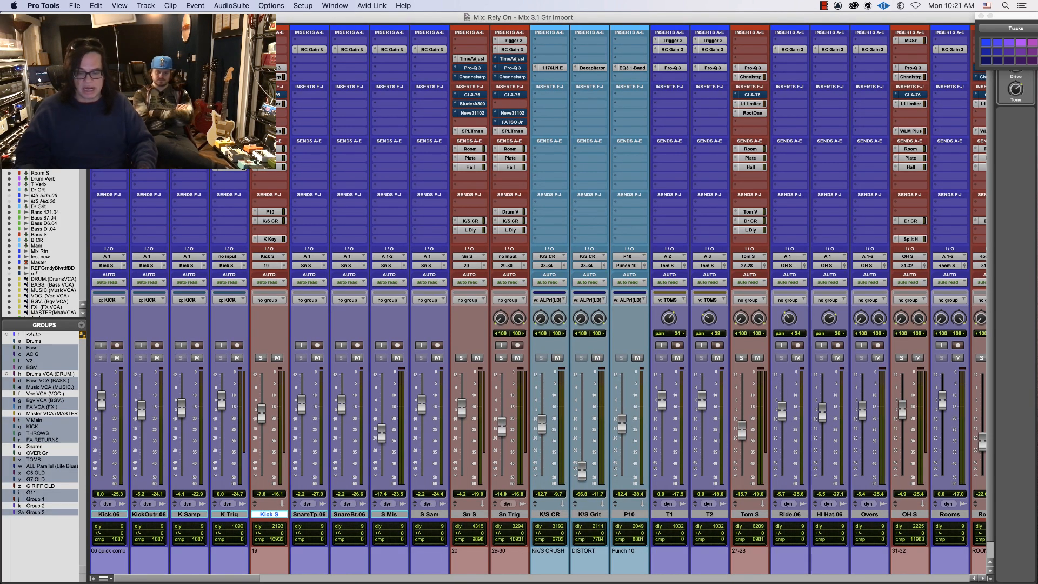
# Play the mix briefly to watch the drum channel meters, and review the kick tracks in the Edit and Mix windows
pyautogui.press('space')
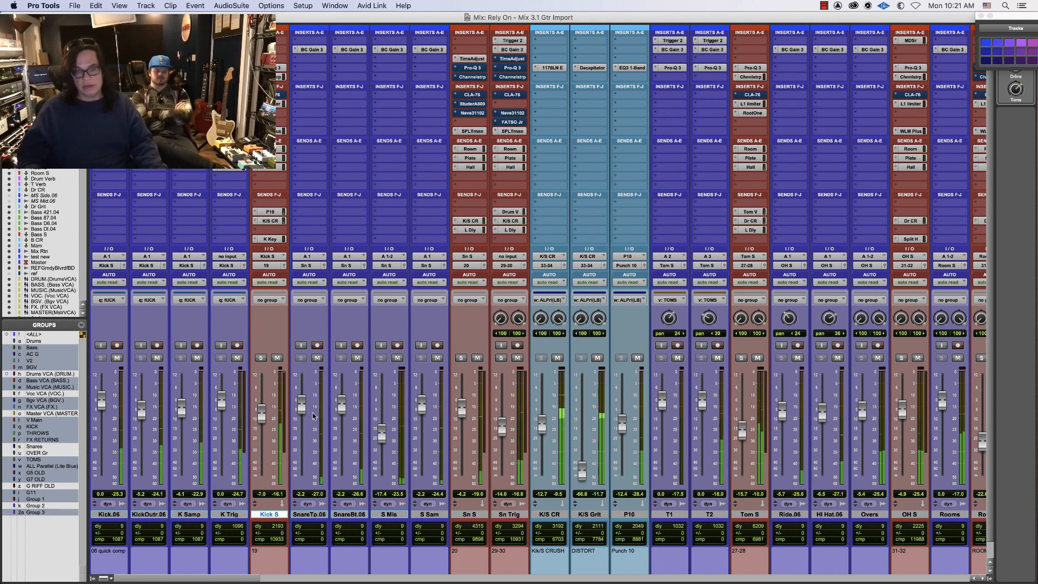
pyautogui.press('space')
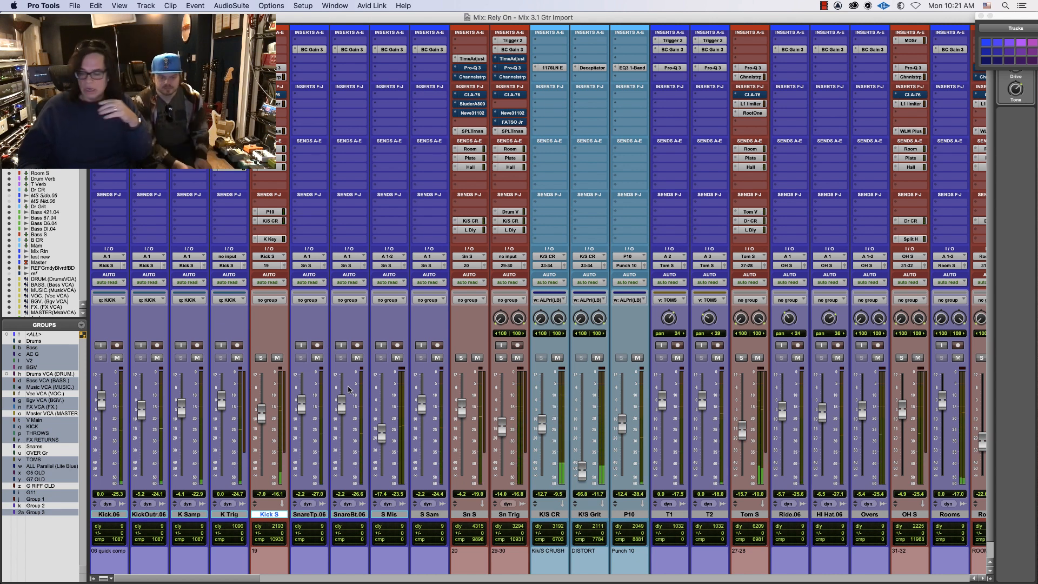
pyautogui.press('super+equal')
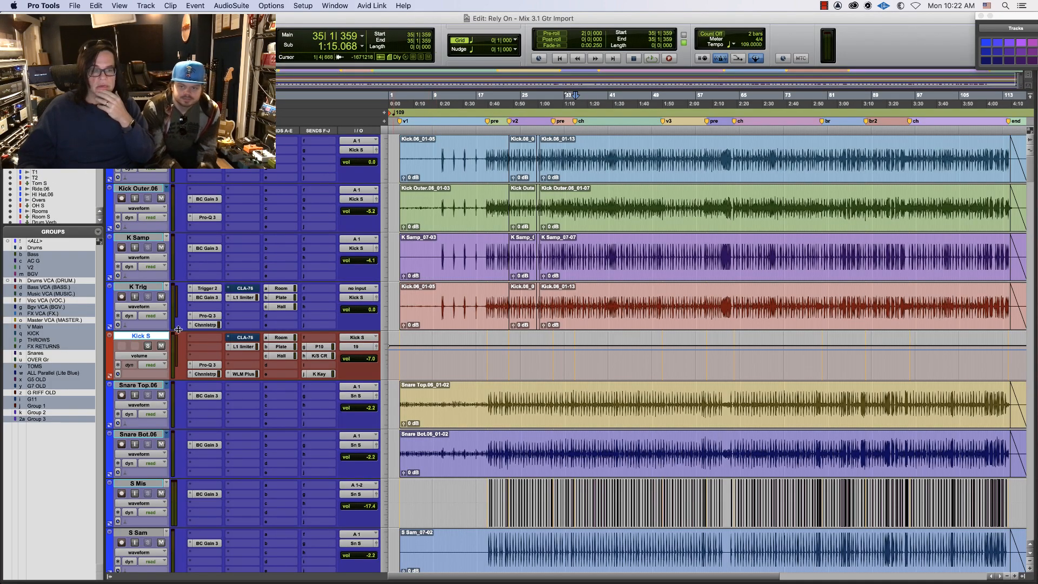
pyautogui.press('super+equal')
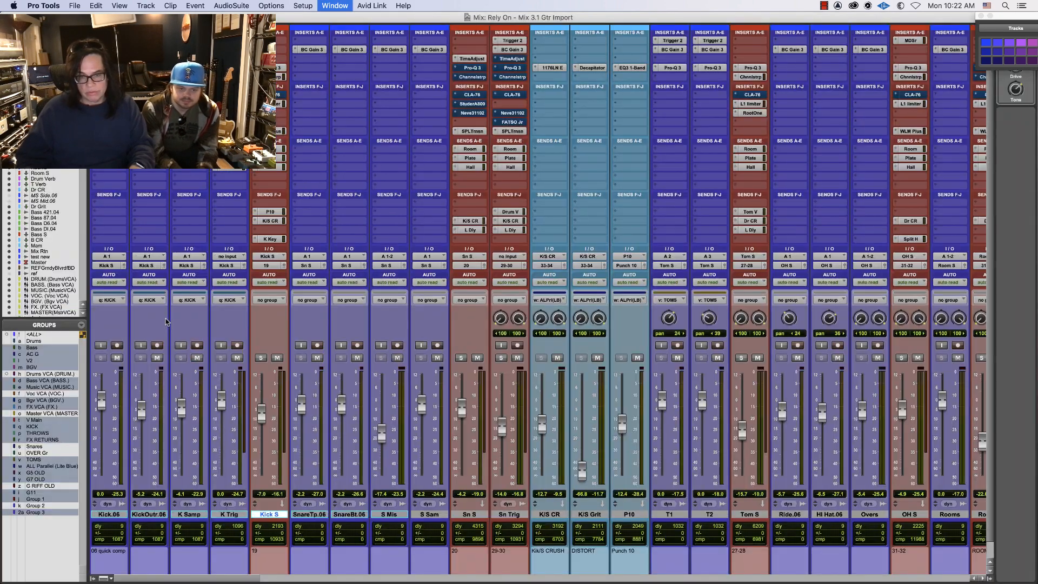
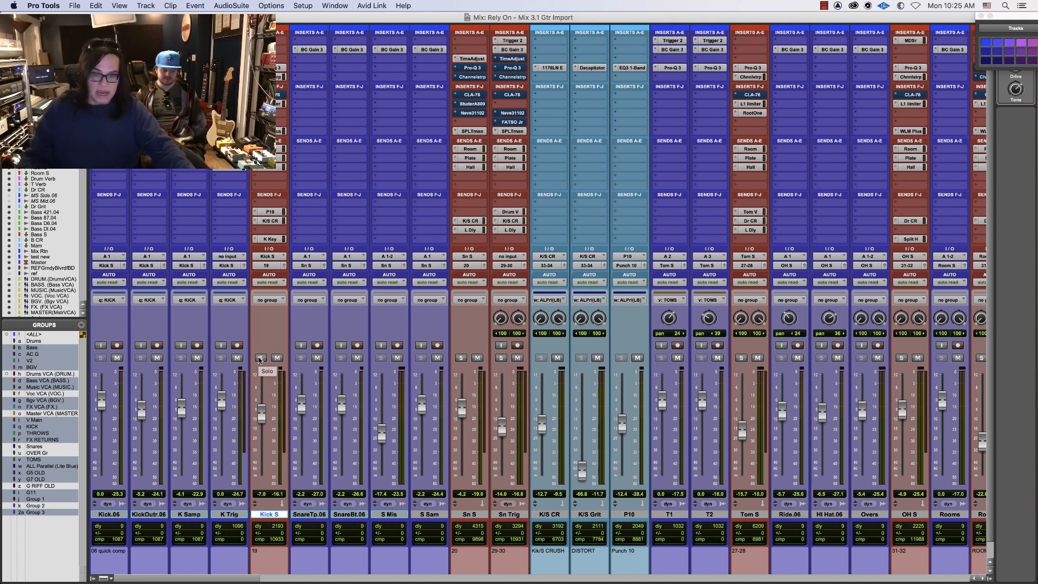
# Solo Kick S and mute the parallel channels K/S CR, K/S Grit, P10, B CR and Mam
pyautogui.click(557, 358)
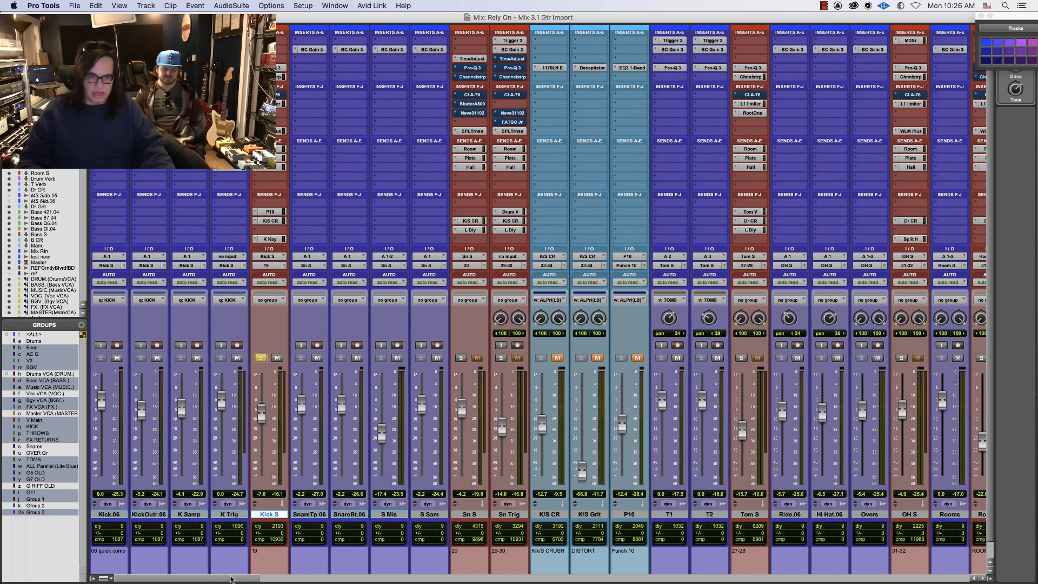
pyautogui.moveTo(232, 579); pyautogui.dragTo(433, 581)
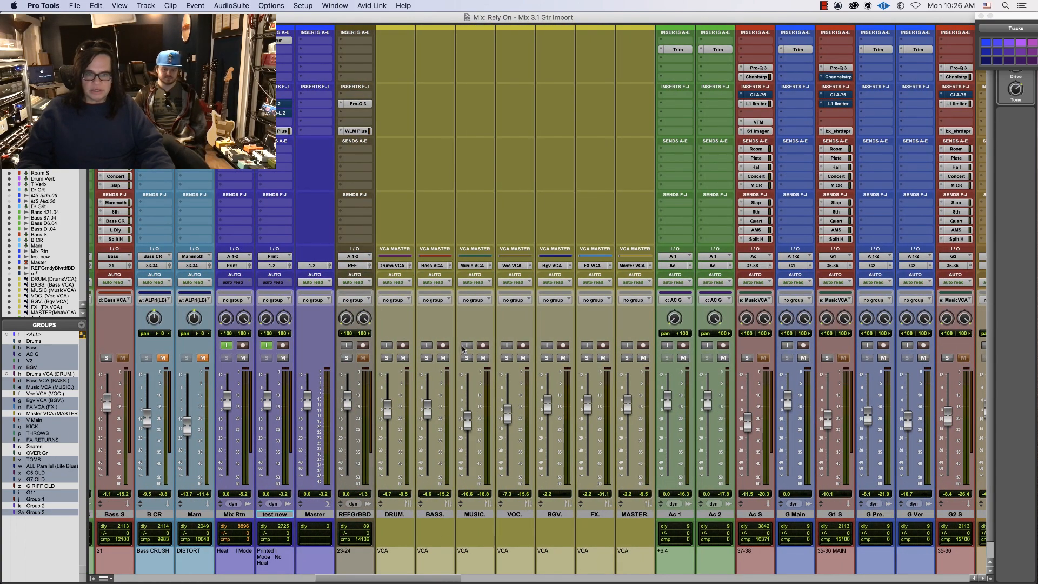
# Mute the BASS, MUSIC, VOC and BGV VCA masters
pyautogui.click(444, 358)
pyautogui.click(483, 358)
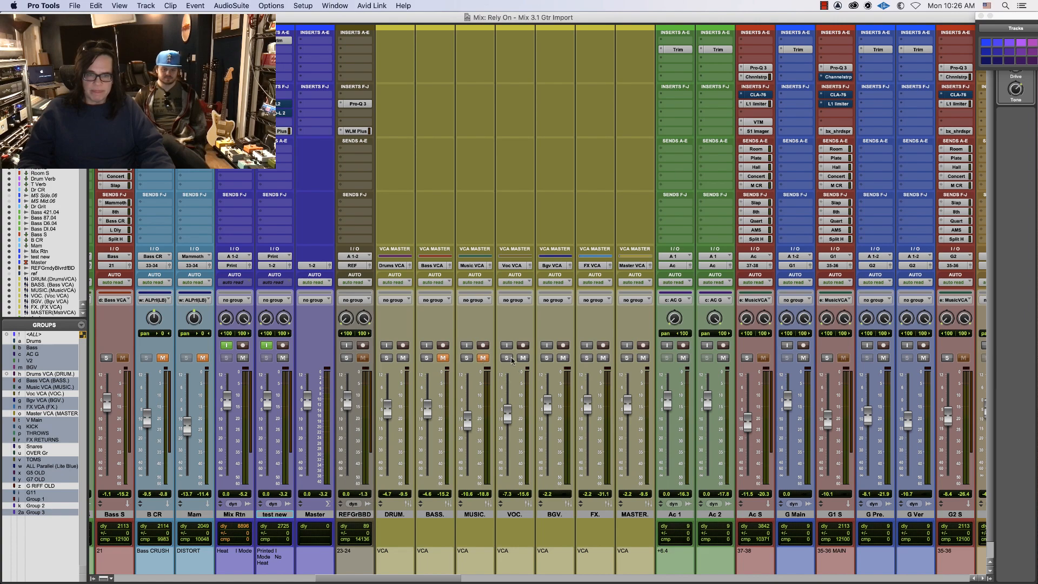
pyautogui.click(523, 358)
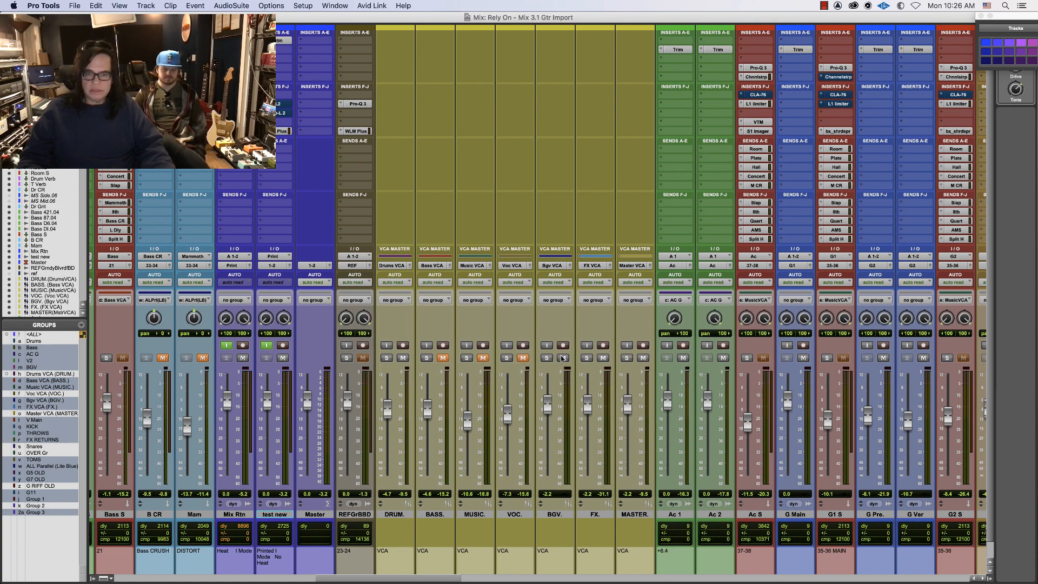
pyautogui.click(563, 358)
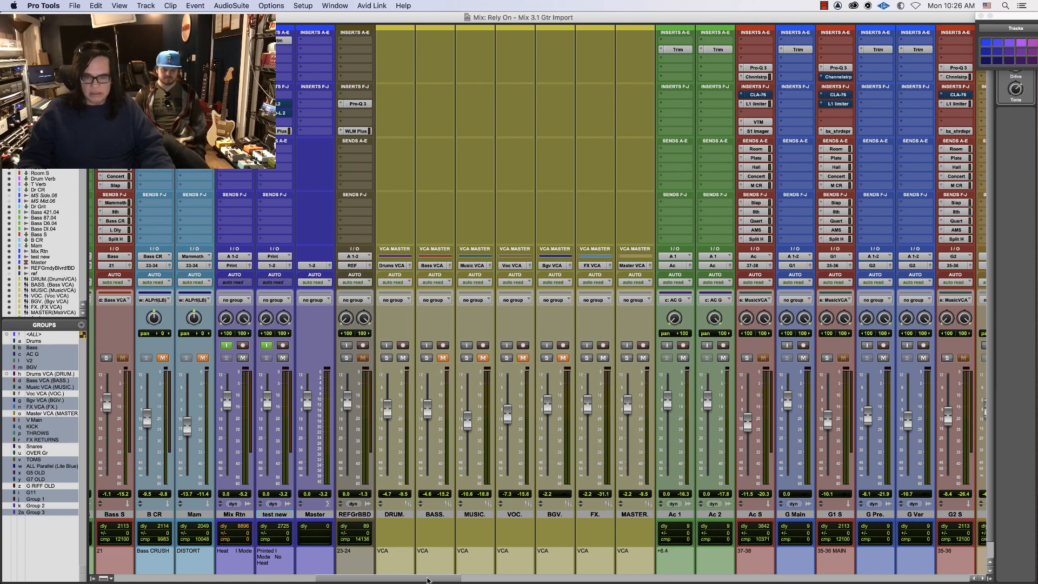
# Select the whole range of vocal tracks from Voc through BGV Cr and mute them together
pyautogui.moveTo(426, 581); pyautogui.dragTo(833, 576)
pyautogui.click(781, 514)
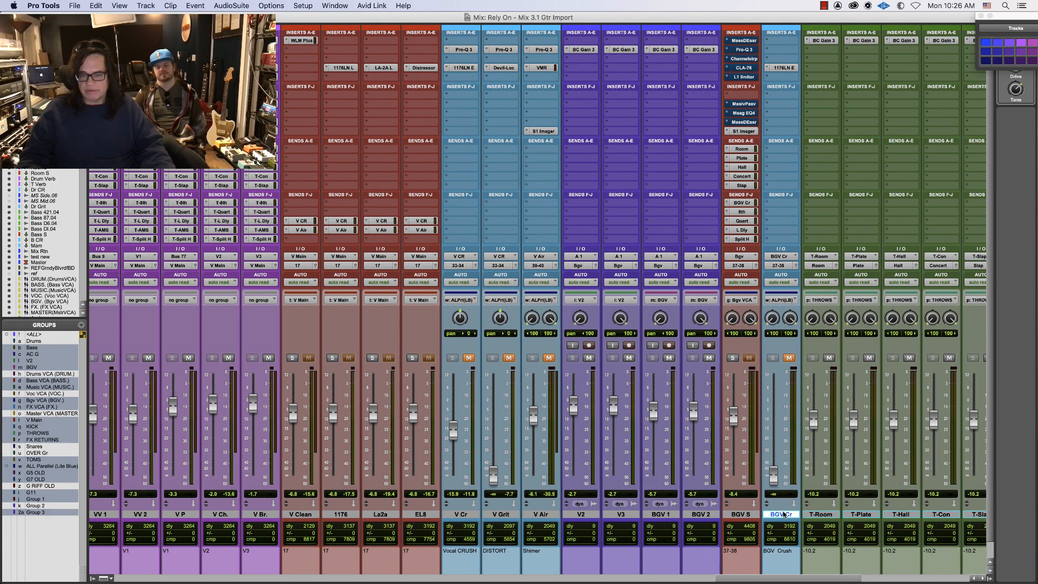
pyautogui.click(515, 574)
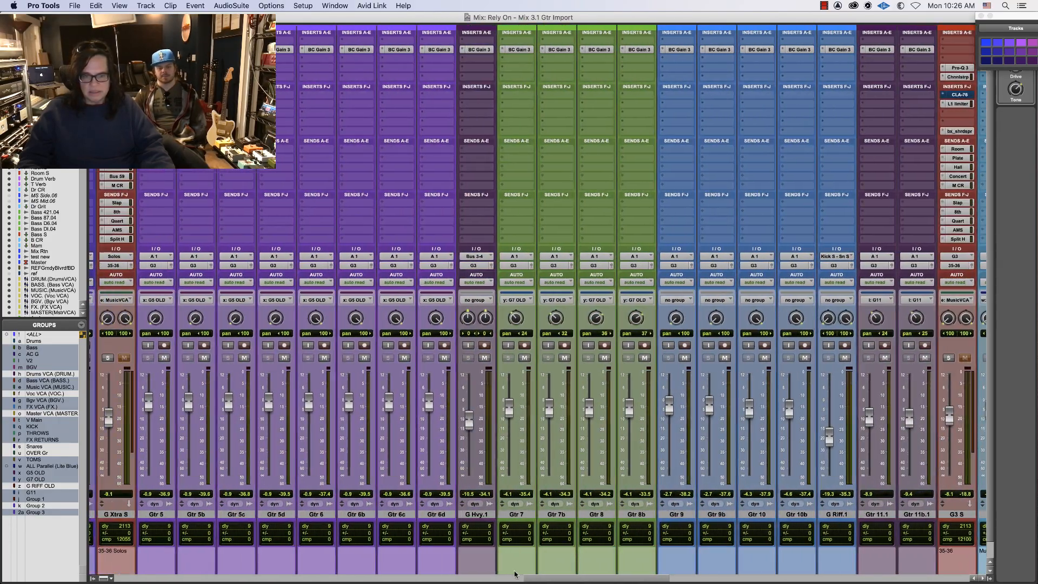
pyautogui.moveTo(514, 574); pyautogui.dragTo(393, 582)
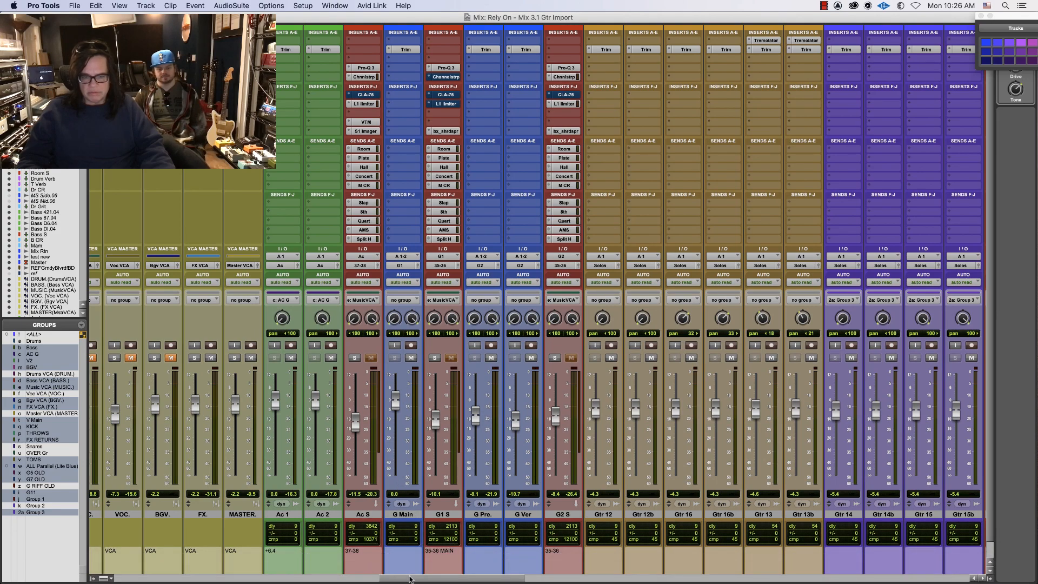
pyautogui.moveTo(409, 578); pyautogui.dragTo(653, 581)
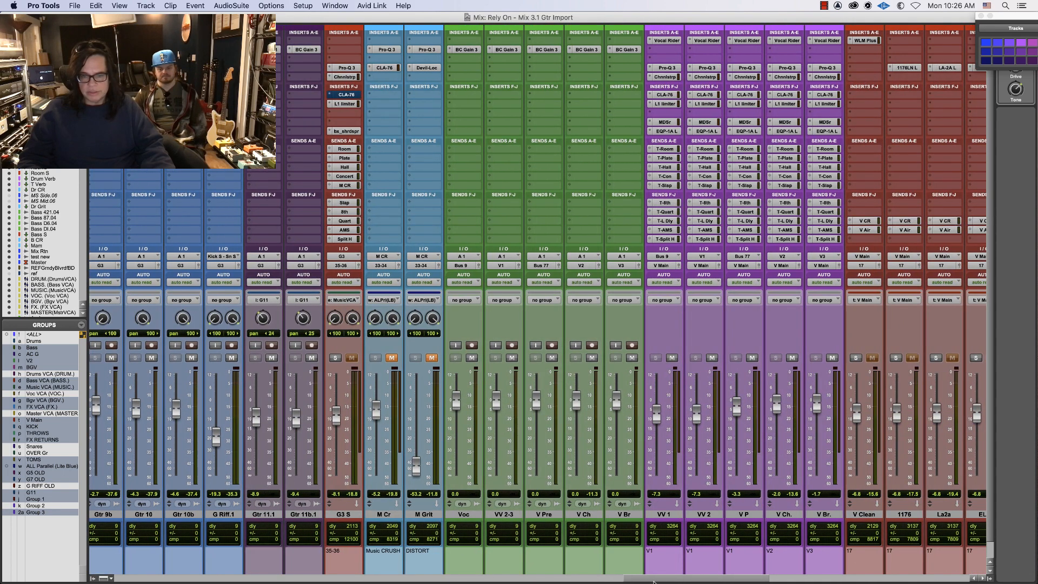
pyautogui.click(470, 514)
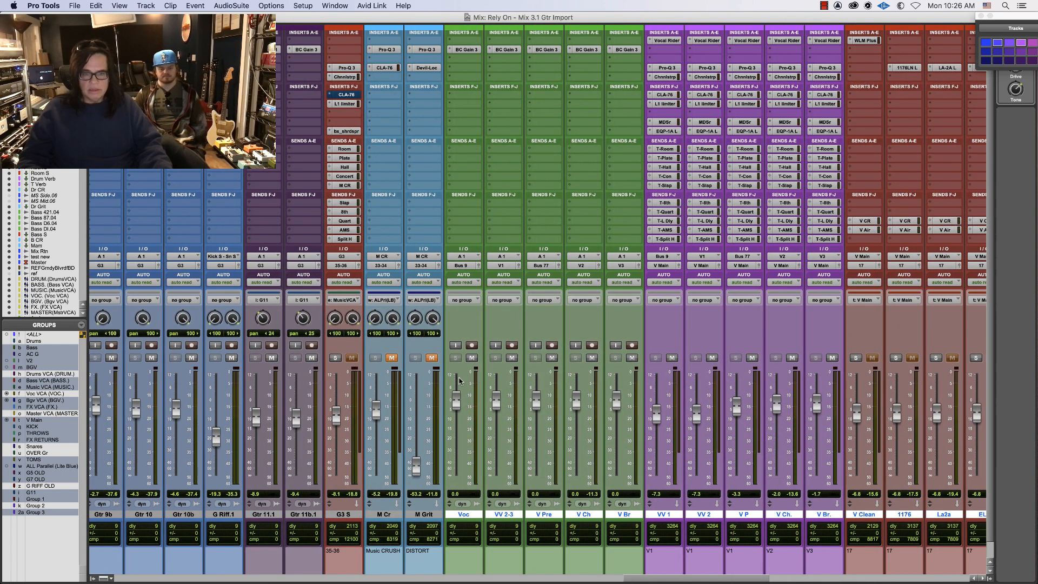
pyautogui.click(471, 358)
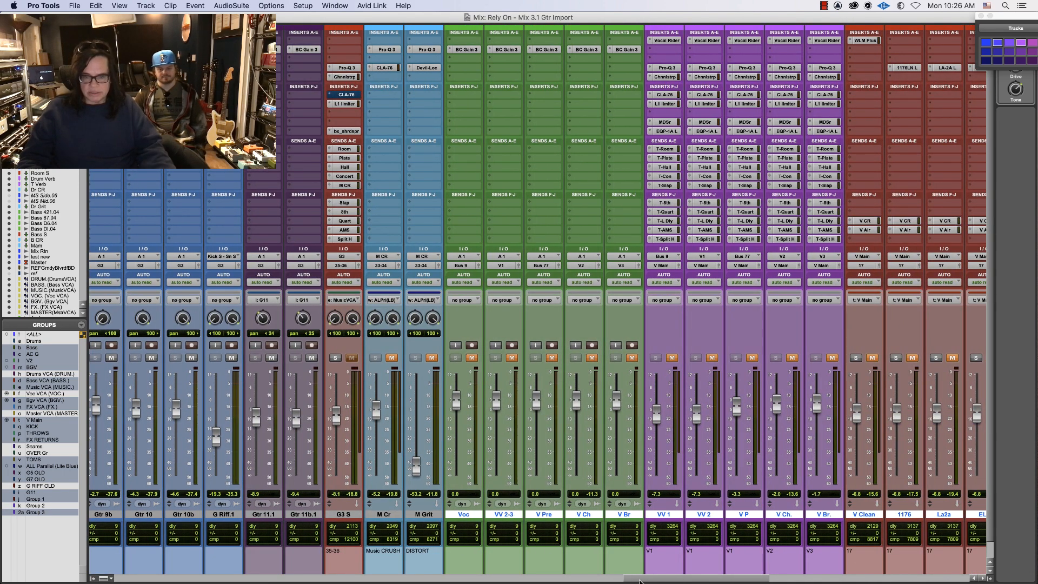
# Return to the drum channels and play the soloed Kick S briefly, watching the meters in the Mix and Edit windows
pyautogui.moveTo(644, 581); pyautogui.dragTo(80, 543)
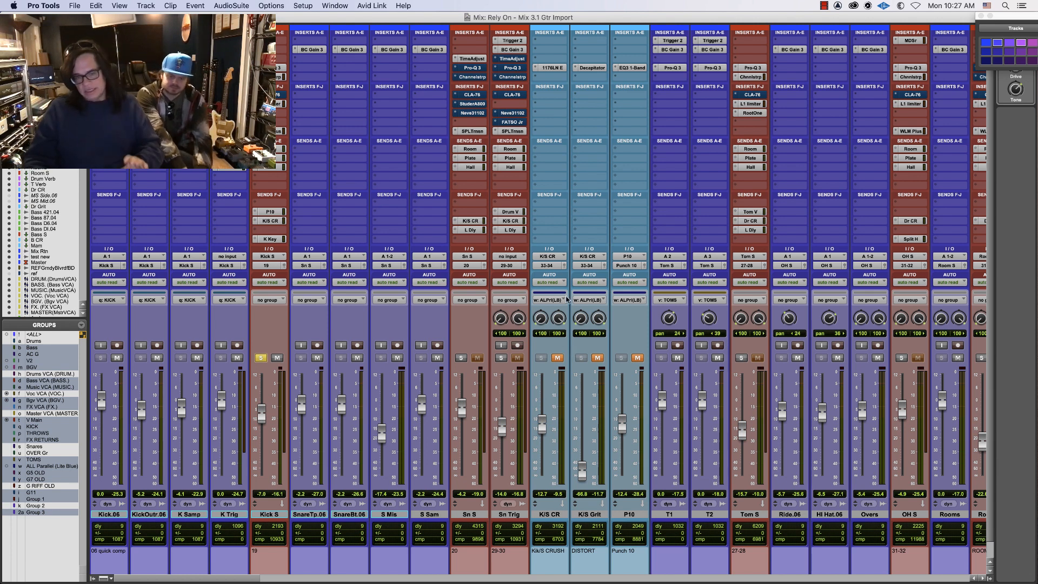
pyautogui.press('space')
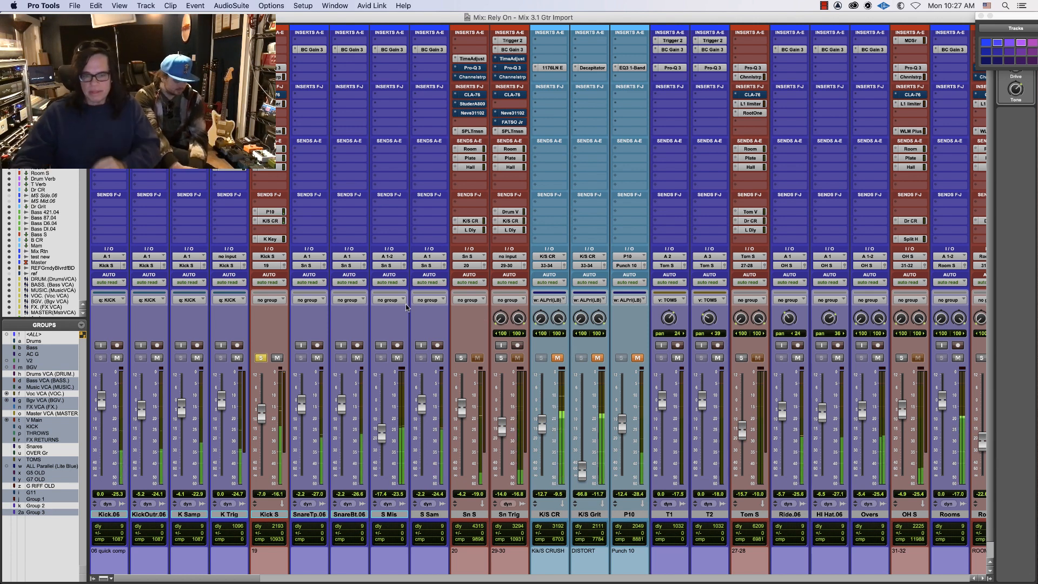
pyautogui.press('super+equal')
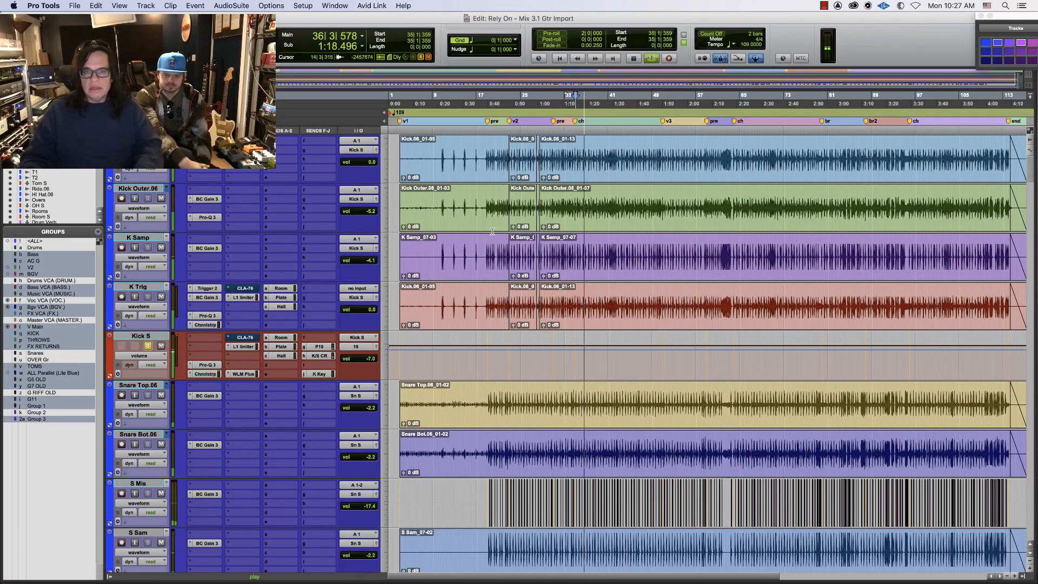
pyautogui.press('space')
# Select the chorus on the kick tracks from bar 35 to the v3 marker at bar 51
pyautogui.moveTo(574, 158); pyautogui.dragTo(663, 158)
pyautogui.press('super+bracketright')
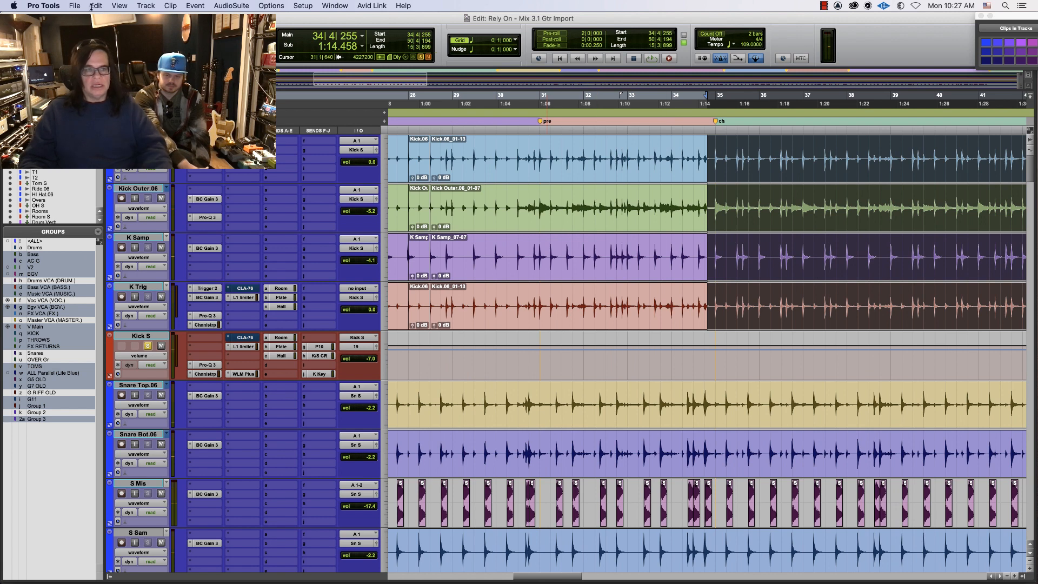
pyautogui.keyDown('shift'); pyautogui.click(717, 202); pyautogui.keyUp('shift')
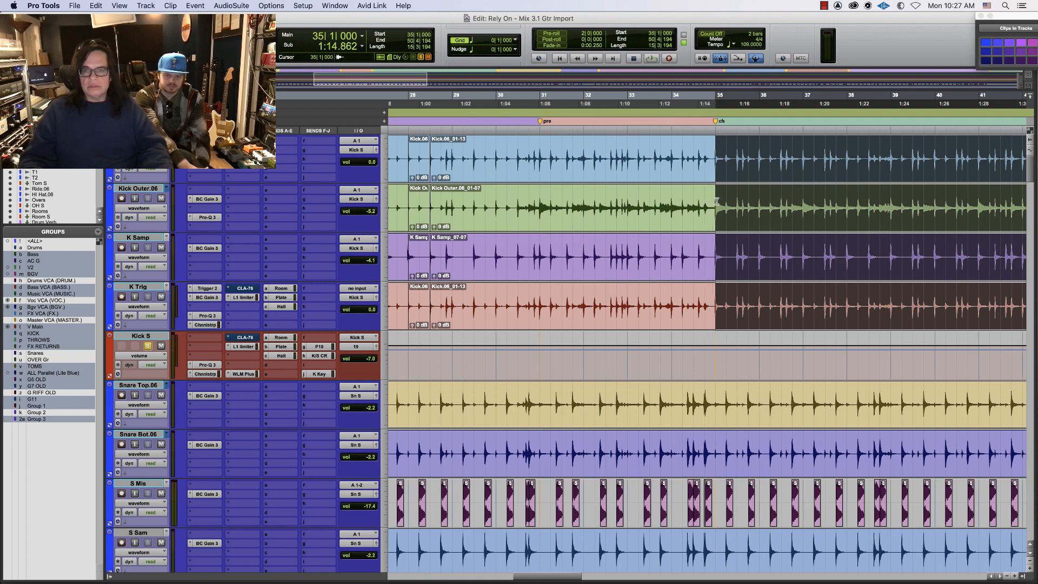
pyautogui.press('Right')
pyautogui.keyDown('shift'); pyautogui.click(714, 189); pyautogui.keyUp('shift')
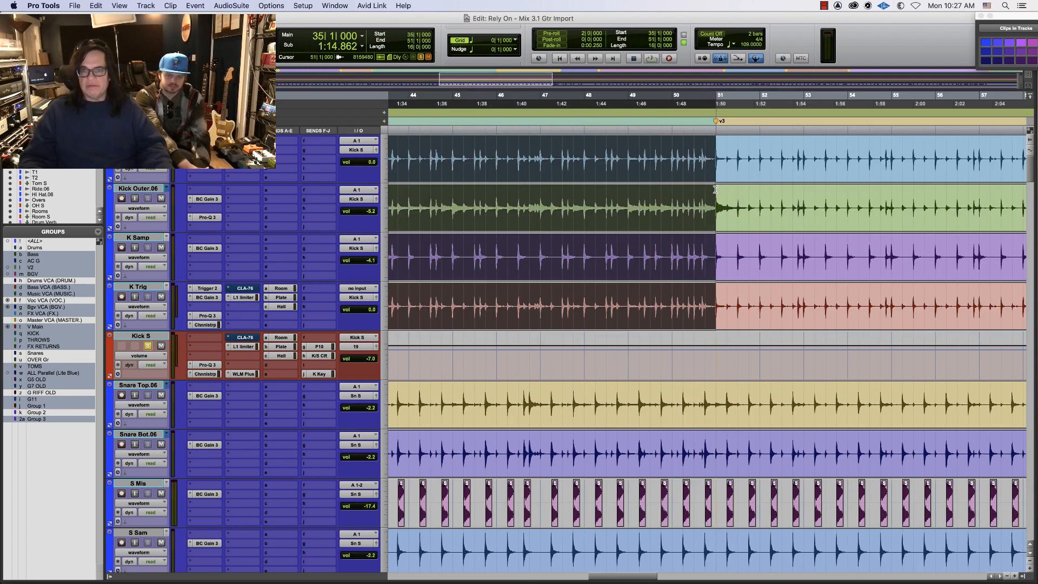
# Show the mixer during chorus playback and open the last WLM Plus on Mix Rtn, placing its window over the VCA channels
pyautogui.press('super+equal')
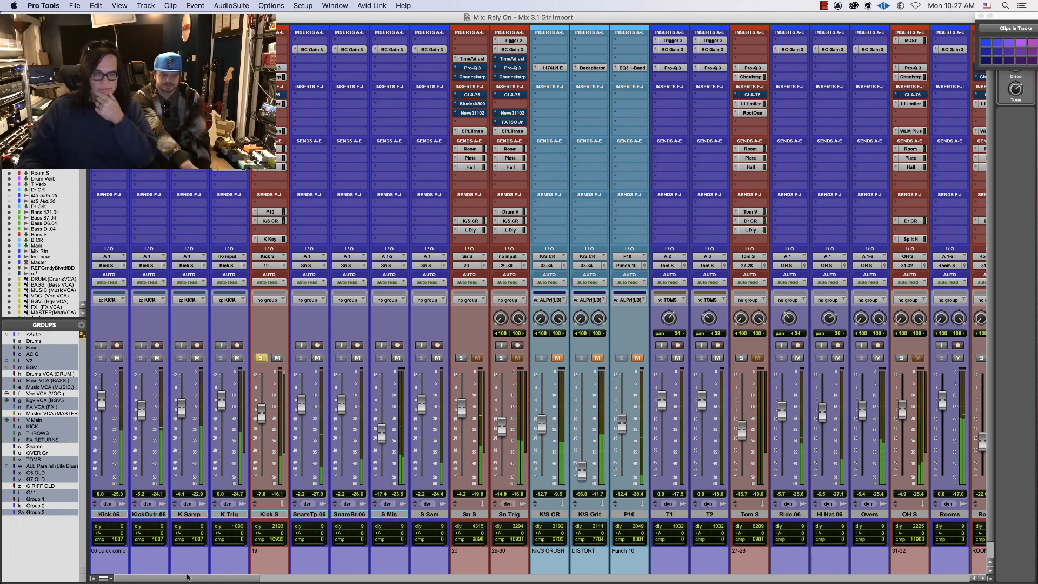
pyautogui.moveTo(187, 576); pyautogui.dragTo(345, 582)
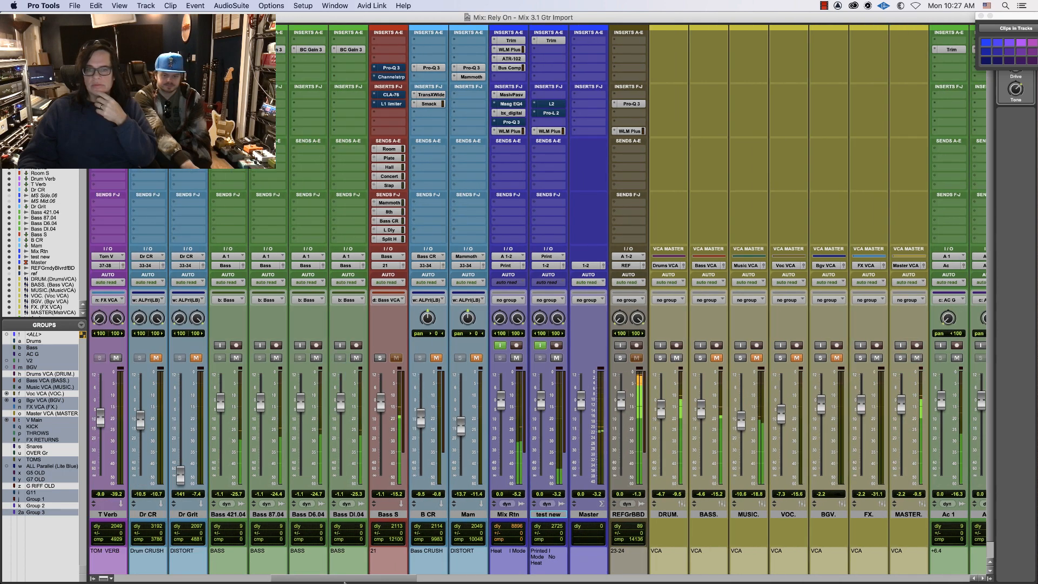
pyautogui.click(510, 132)
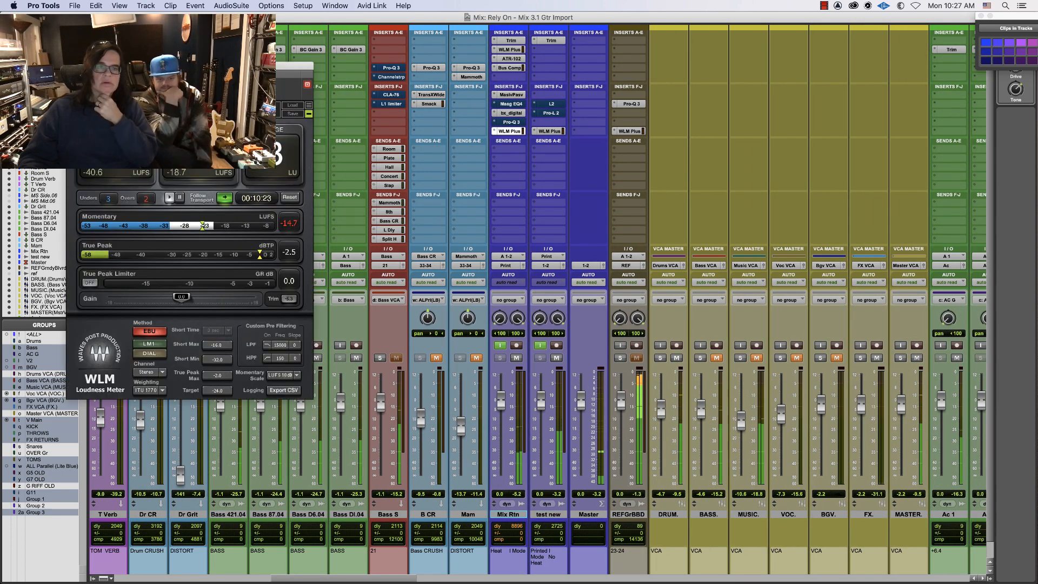
pyautogui.moveTo(292, 66); pyautogui.dragTo(814, 123)
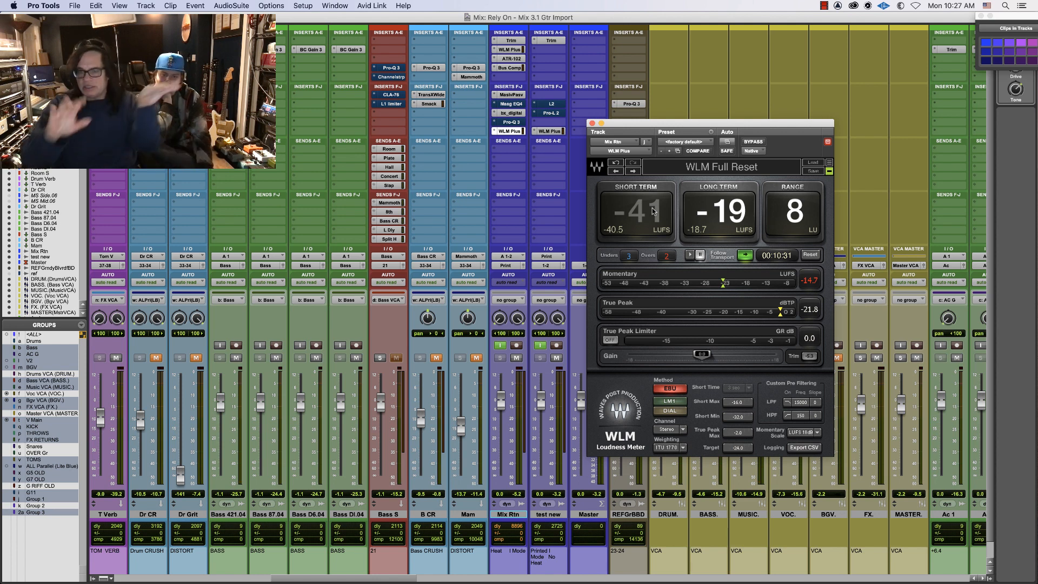
# Open the first WLM Plus on Mix Rtn as well and place the two loudness meters side by side
pyautogui.click(631, 204)
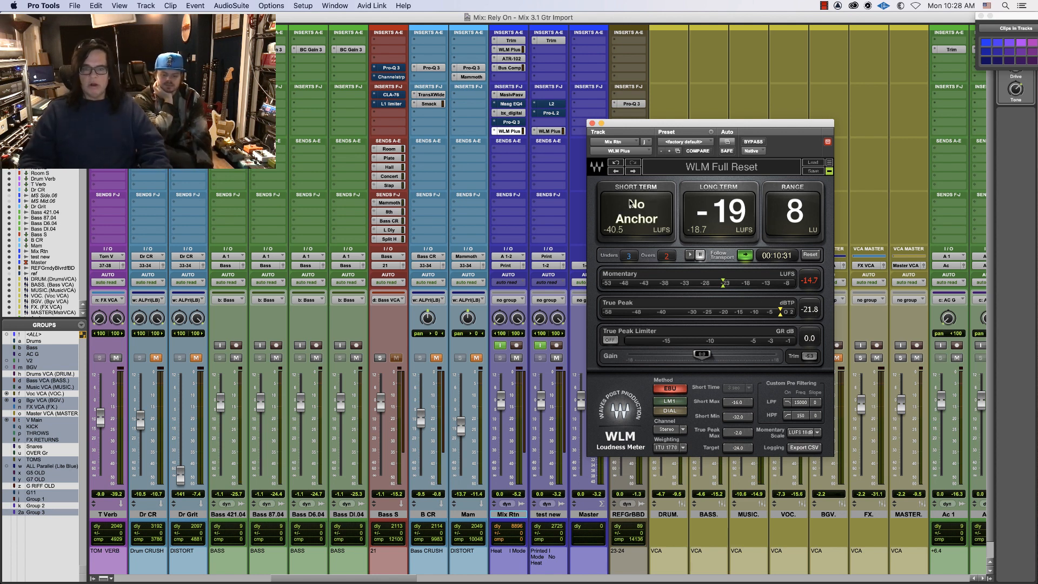
pyautogui.click(509, 50)
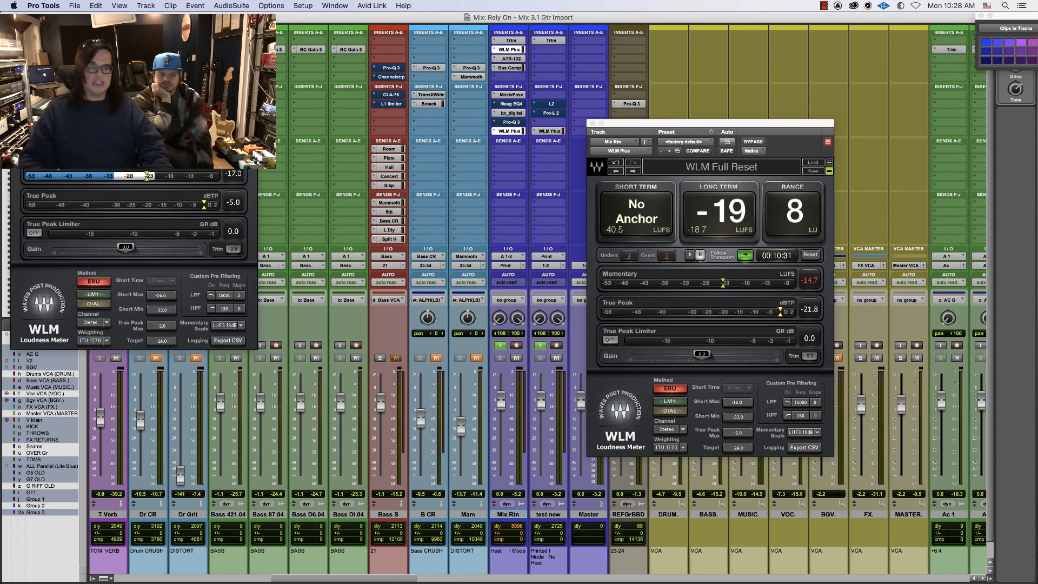
pyautogui.moveTo(201, 14); pyautogui.dragTo(402, 111)
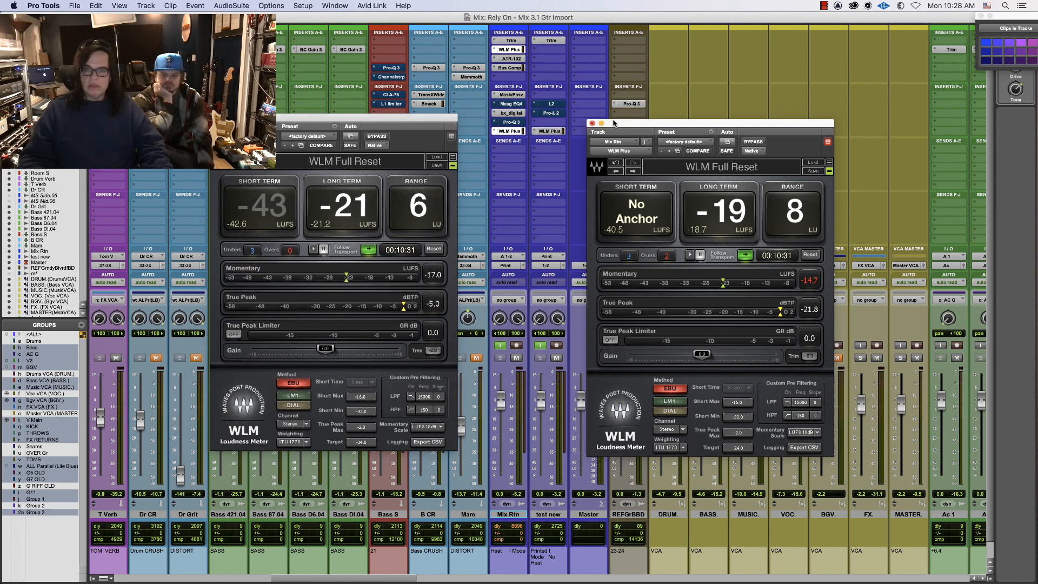
pyautogui.moveTo(610, 125); pyautogui.dragTo(572, 135)
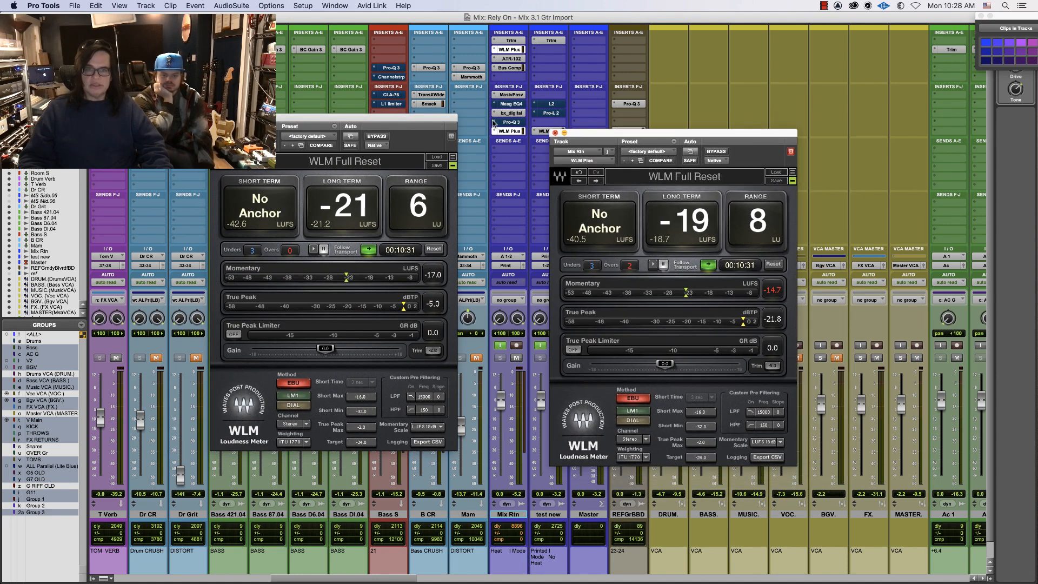
# Remove the Maag EQ4 and Pro-Q 3 inserts from the Mix Rtn channel
pyautogui.click(493, 124)
pyautogui.click(494, 89)
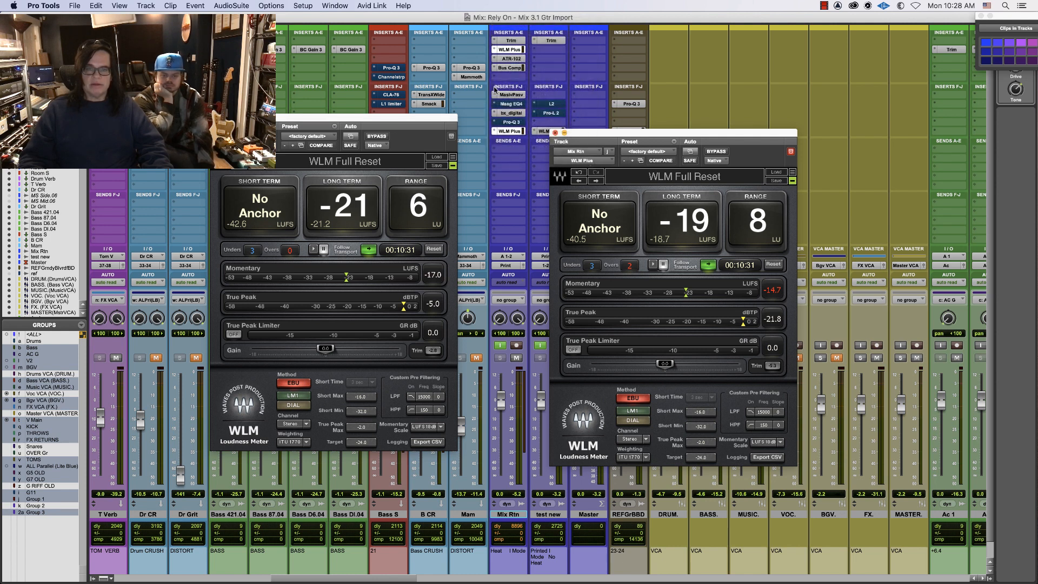
pyautogui.click(494, 104)
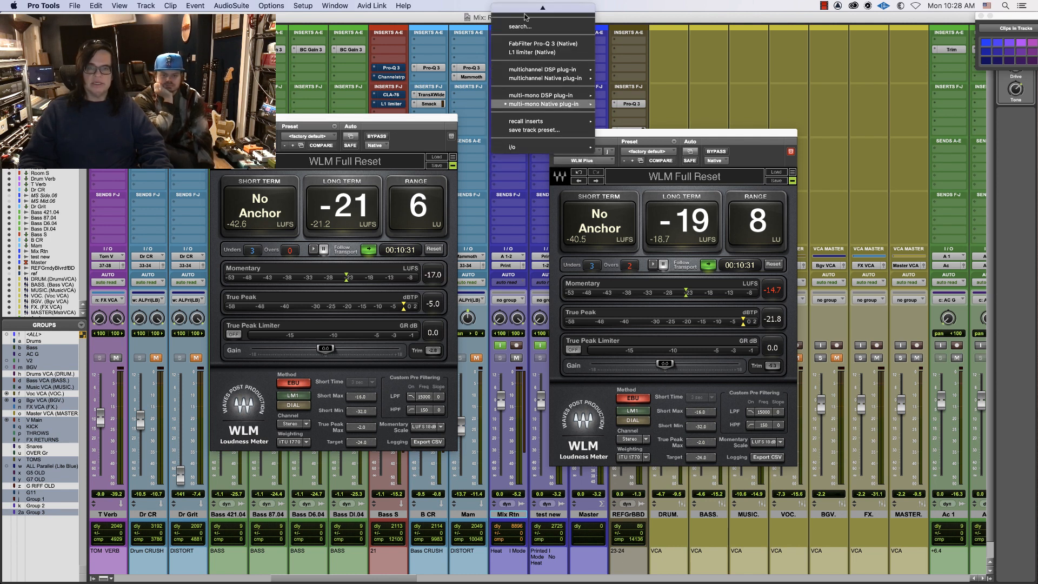
pyautogui.click(614, 168)
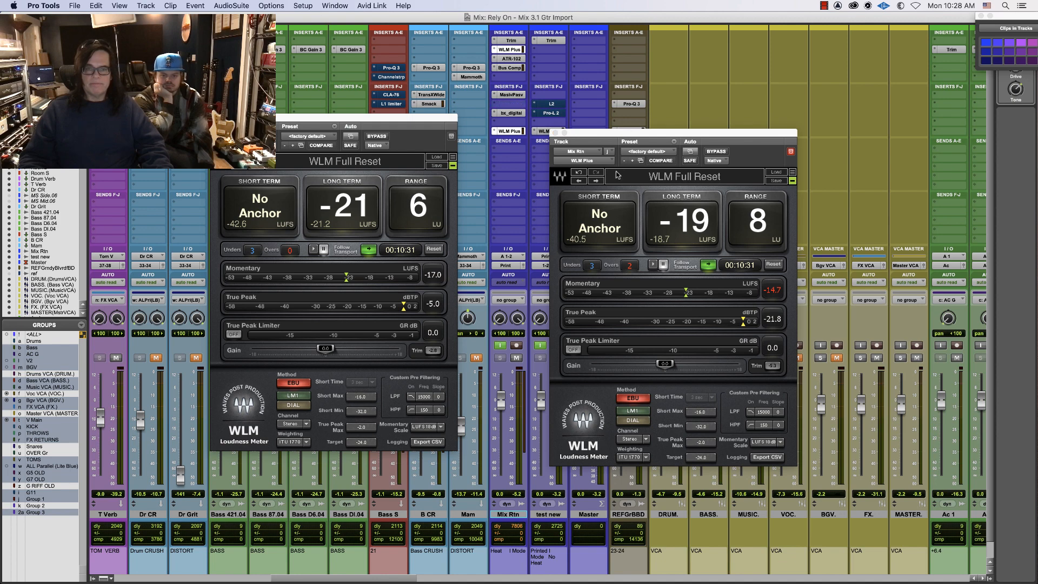
# Space the two WLM Plus meters apart, play the kick, and reset both True Peak readings to compare them
pyautogui.moveTo(609, 135); pyautogui.dragTo(720, 114)
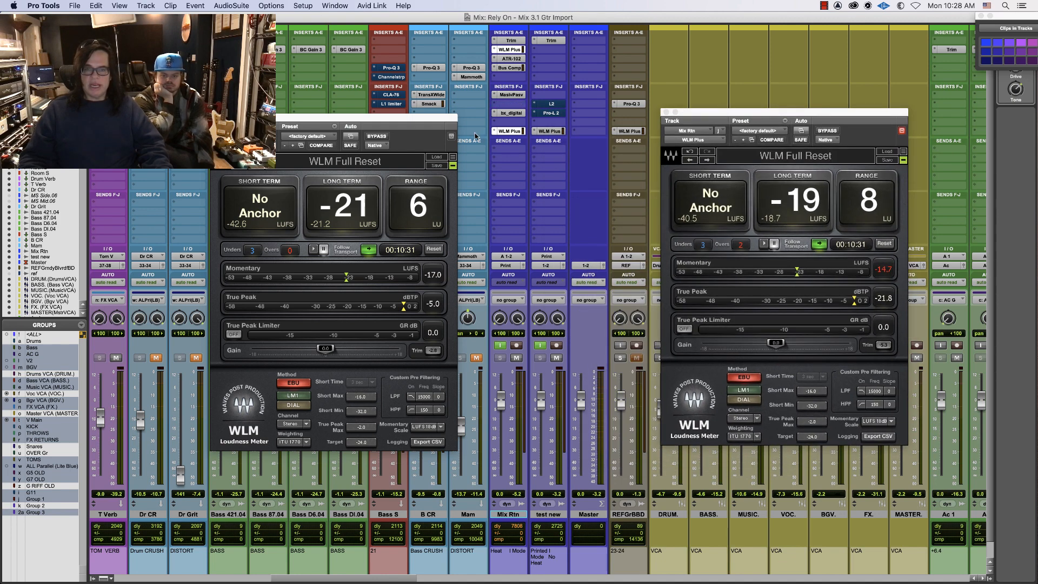
pyautogui.moveTo(403, 122); pyautogui.dragTo(351, 99)
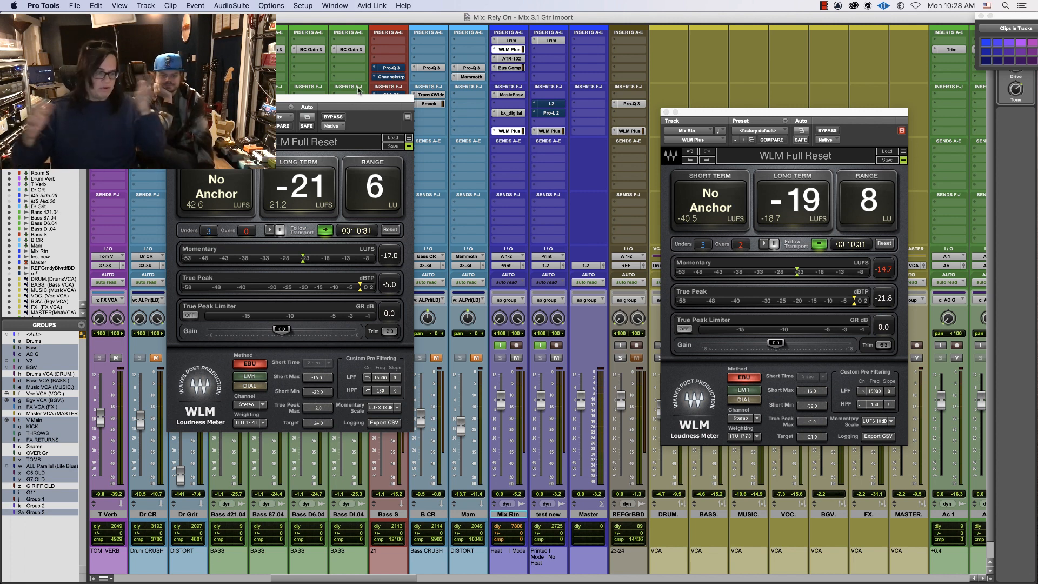
pyautogui.press('space')
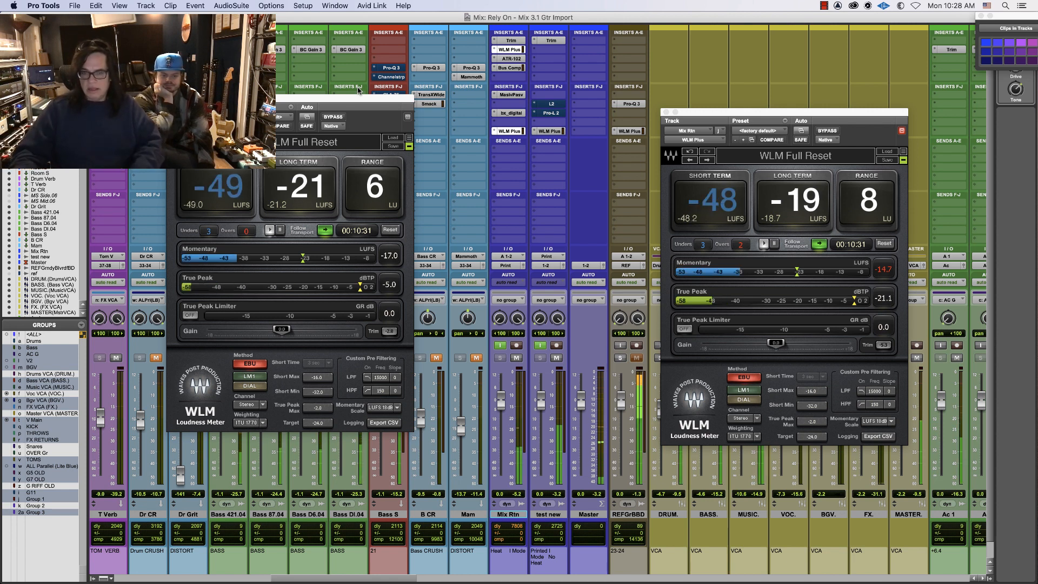
pyautogui.click(397, 287)
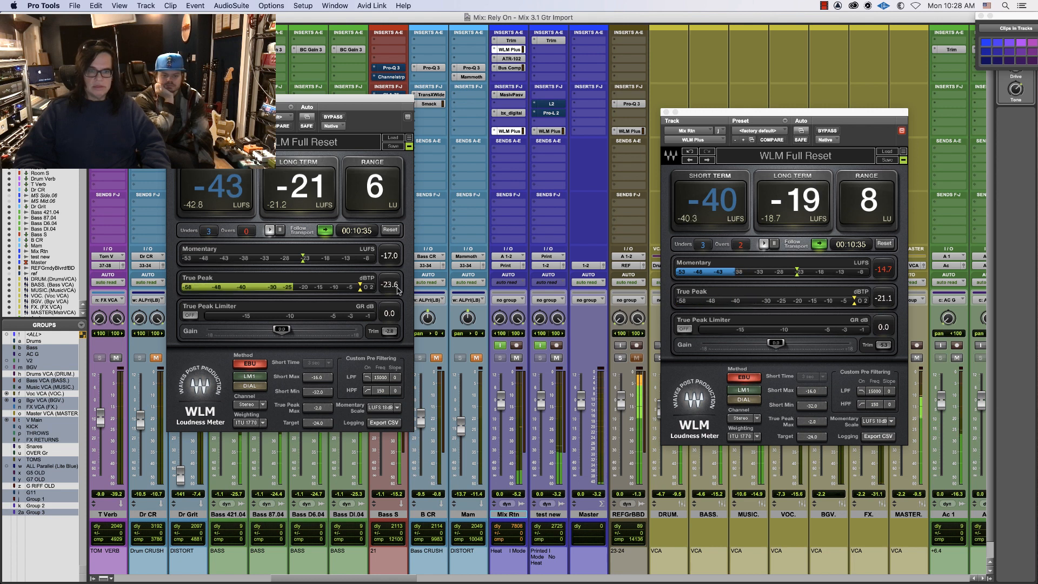
pyautogui.click(398, 290)
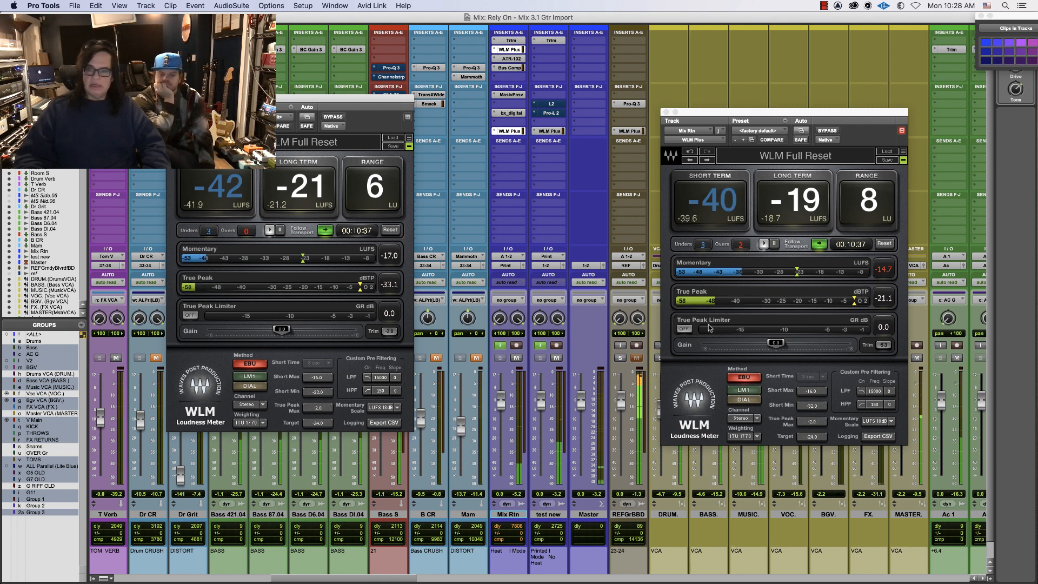
pyautogui.click(883, 298)
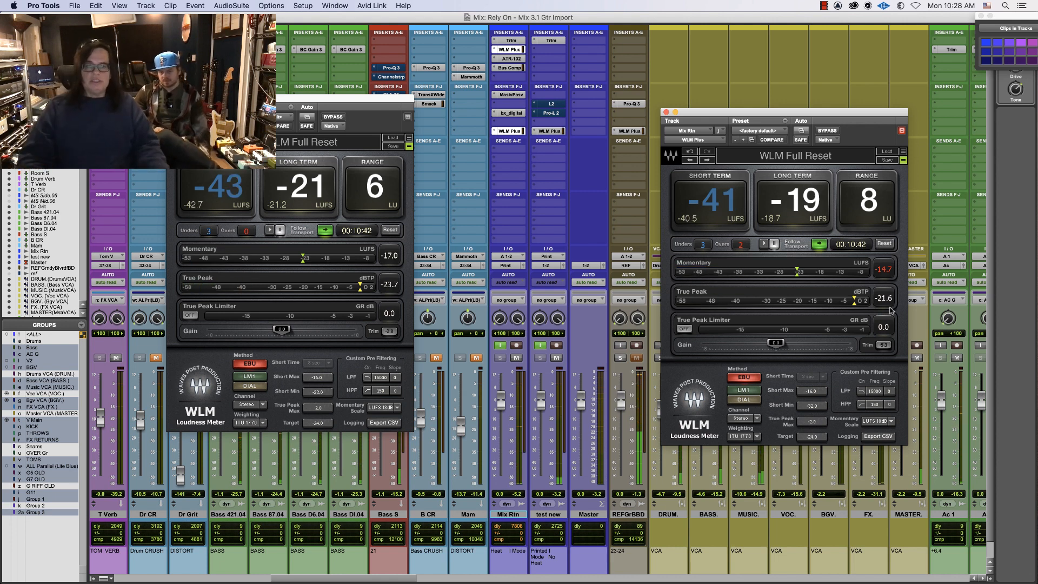
# View the bx_digital equalizer on Mix Rtn, and close it along with the remaining loudness meter
pyautogui.click(514, 113)
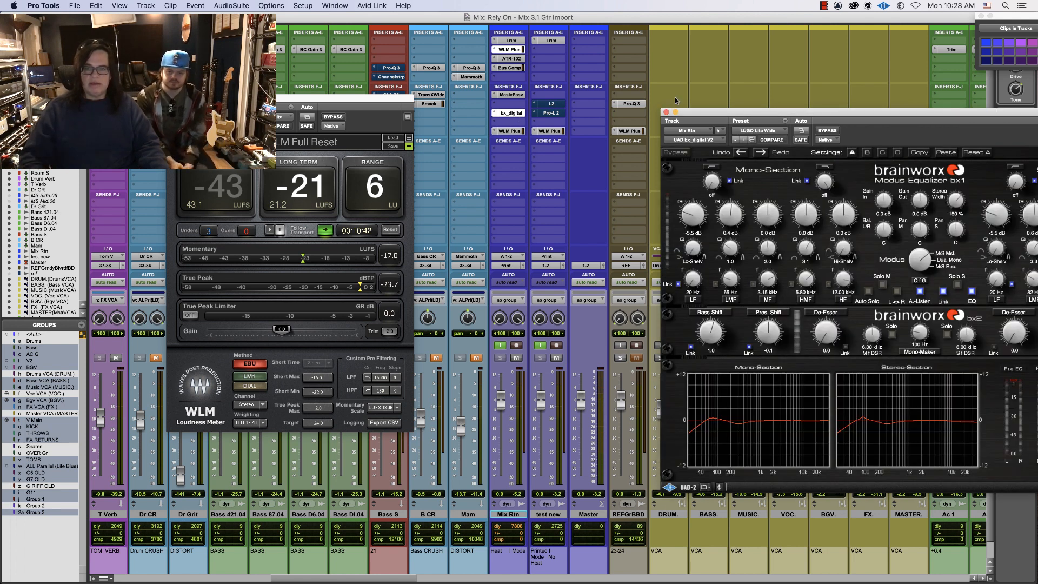
pyautogui.click(666, 112)
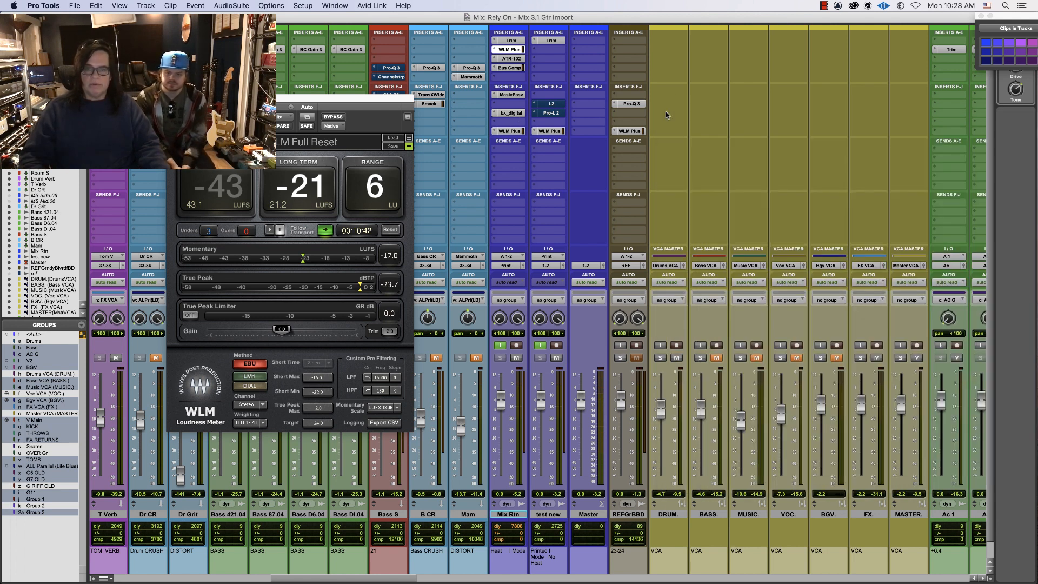
pyautogui.click(173, 98)
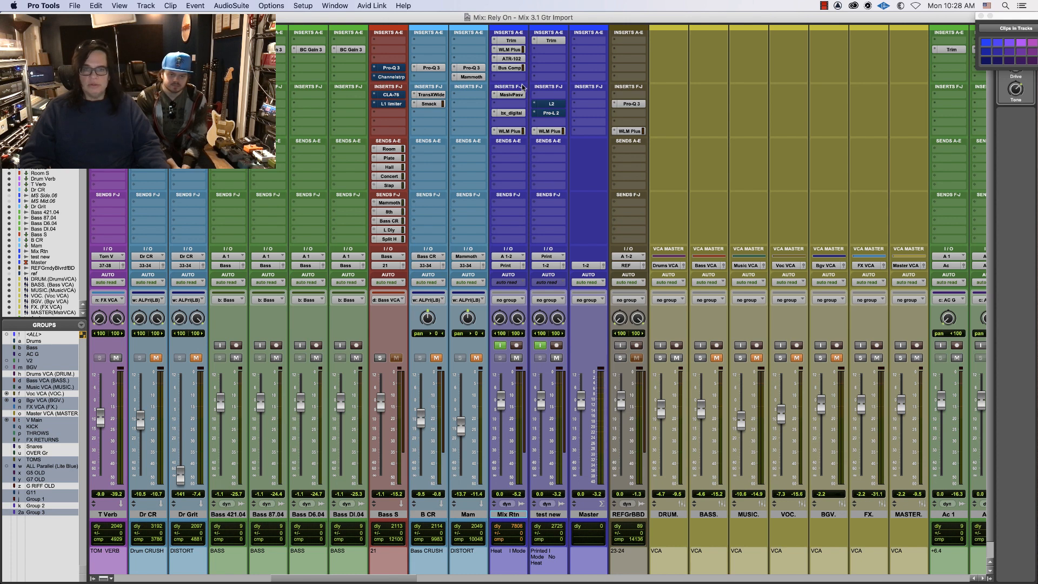
# Open the last WLM Plus on Mix Rtn, play the kick to check its True Peak level, and close the meter
pyautogui.click(510, 131)
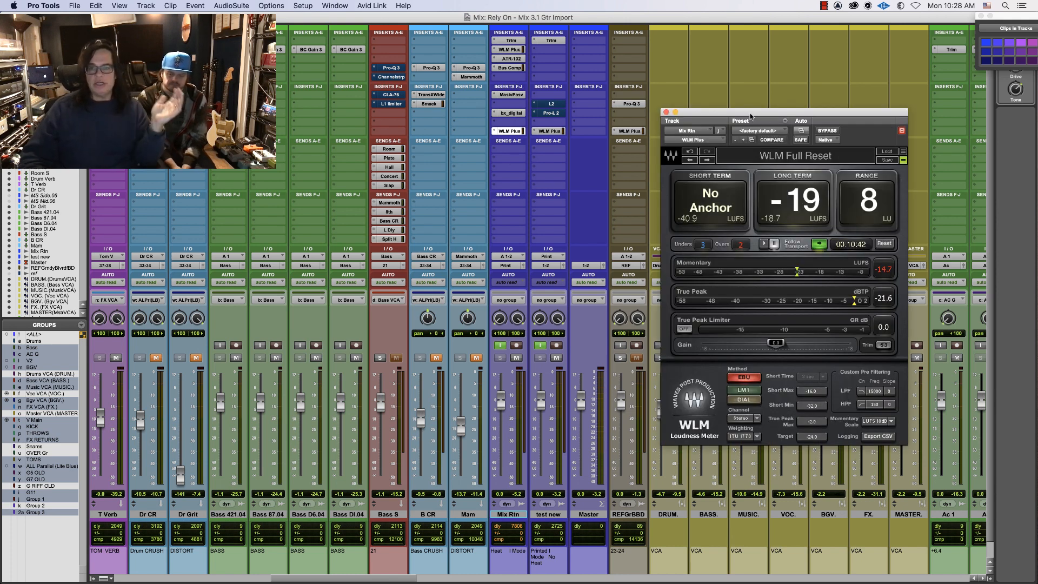
pyautogui.moveTo(749, 112); pyautogui.dragTo(611, 206)
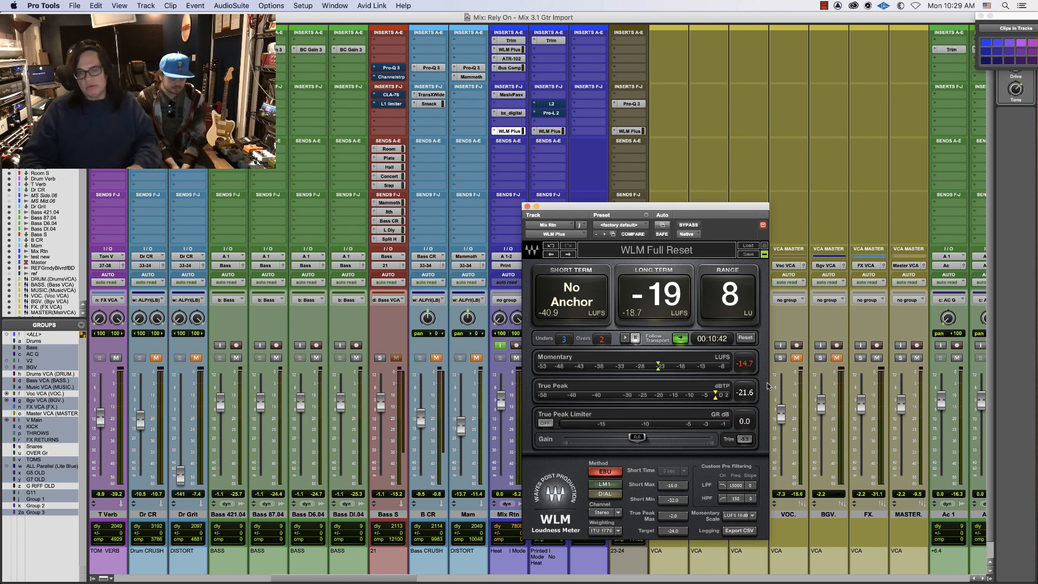
pyautogui.press('space')
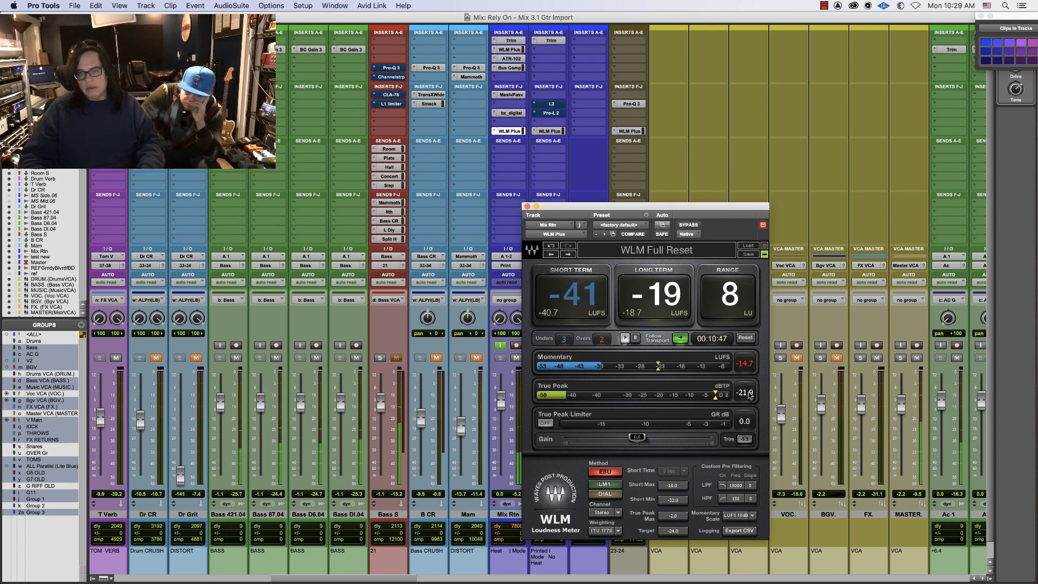
pyautogui.press('space')
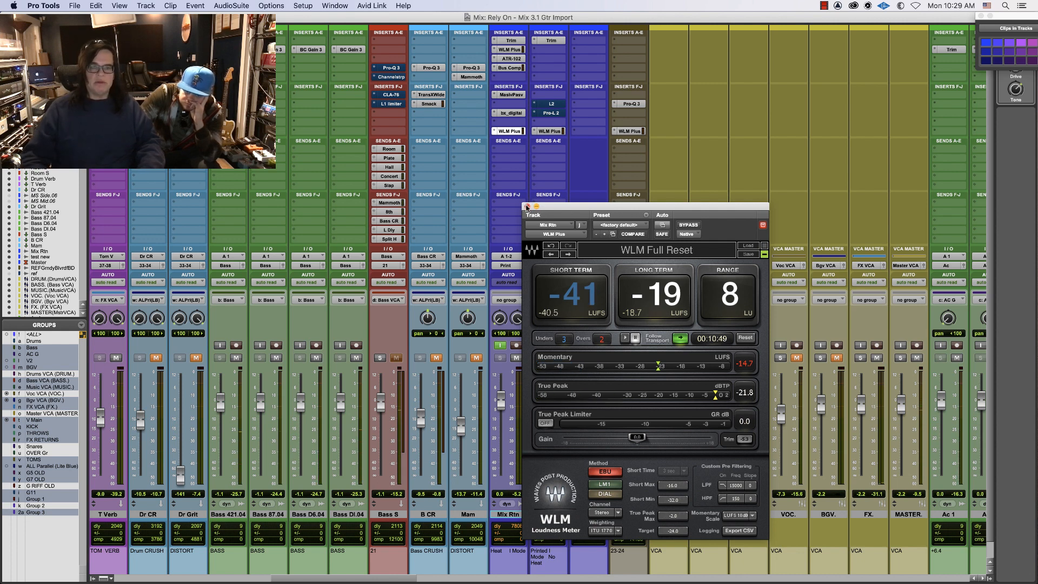
pyautogui.click(527, 206)
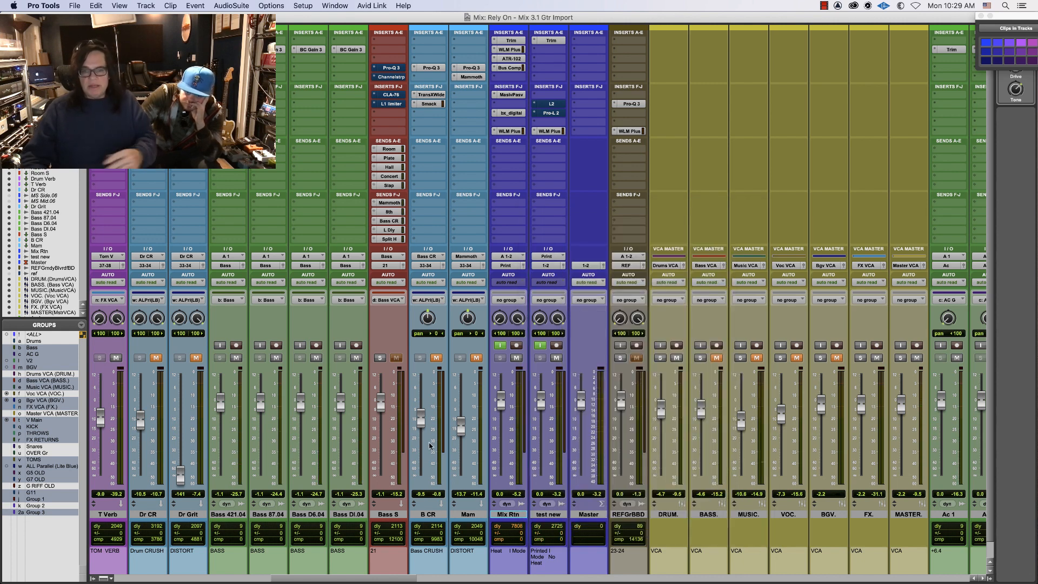
# Open the 1176LN E on the K/S CR channel, play the kick, and briefly mute and unmute the Kick S submix
pyautogui.moveTo(325, 579); pyautogui.dragTo(93, 579)
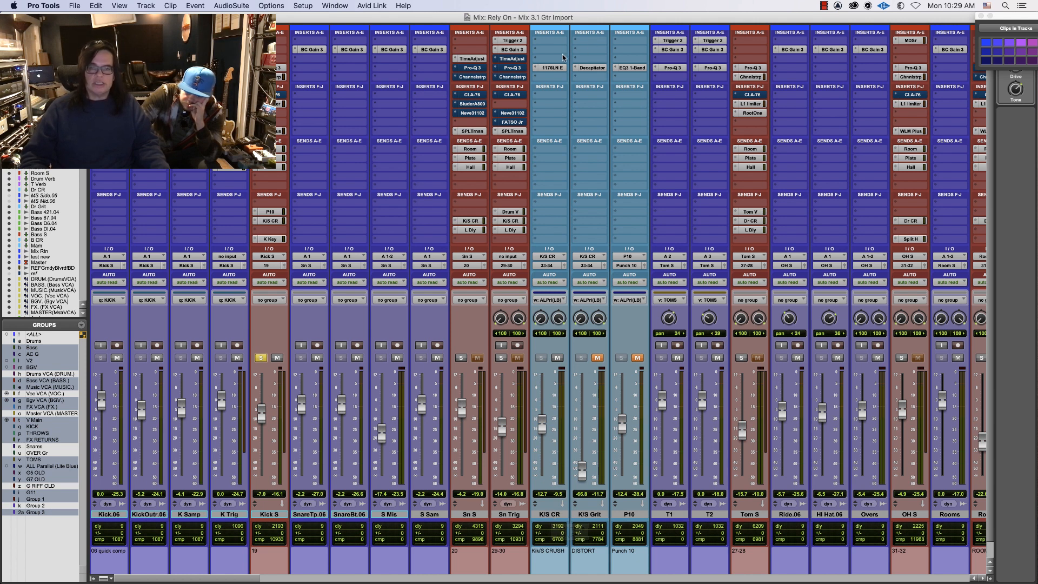
pyautogui.click(553, 68)
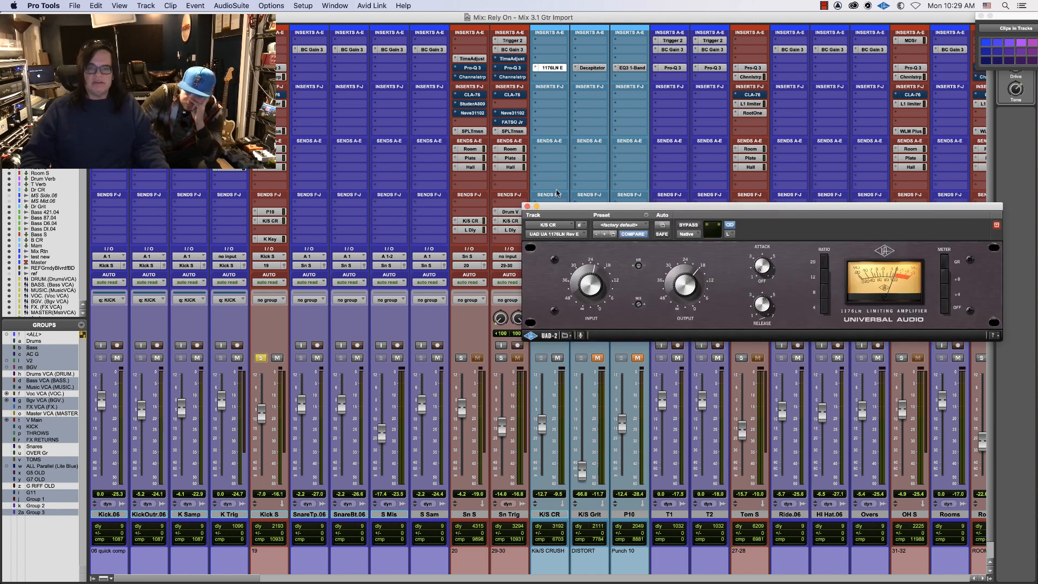
pyautogui.moveTo(558, 205); pyautogui.dragTo(633, 117)
pyautogui.press('space')
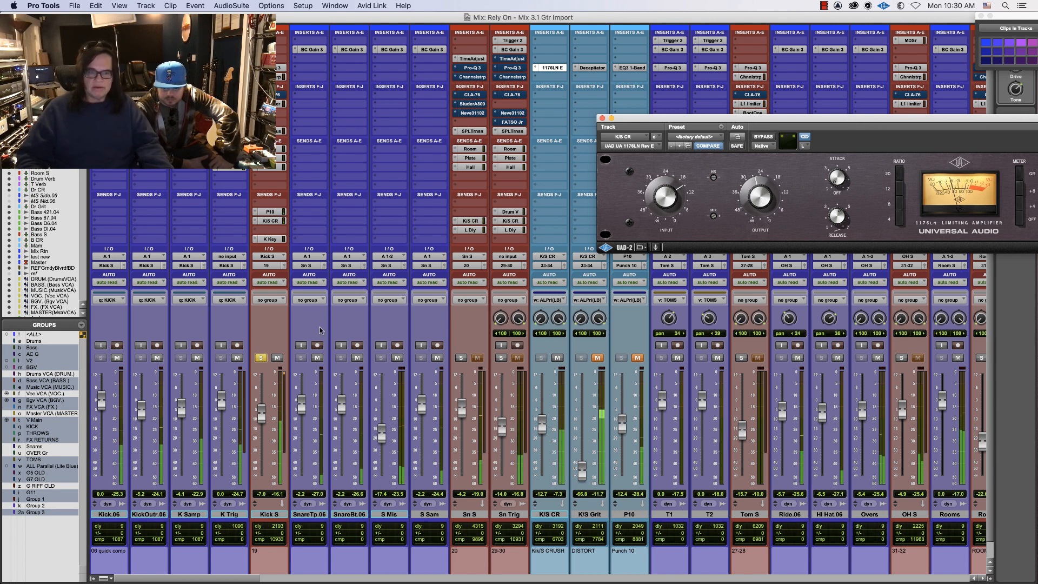
pyautogui.click(277, 358)
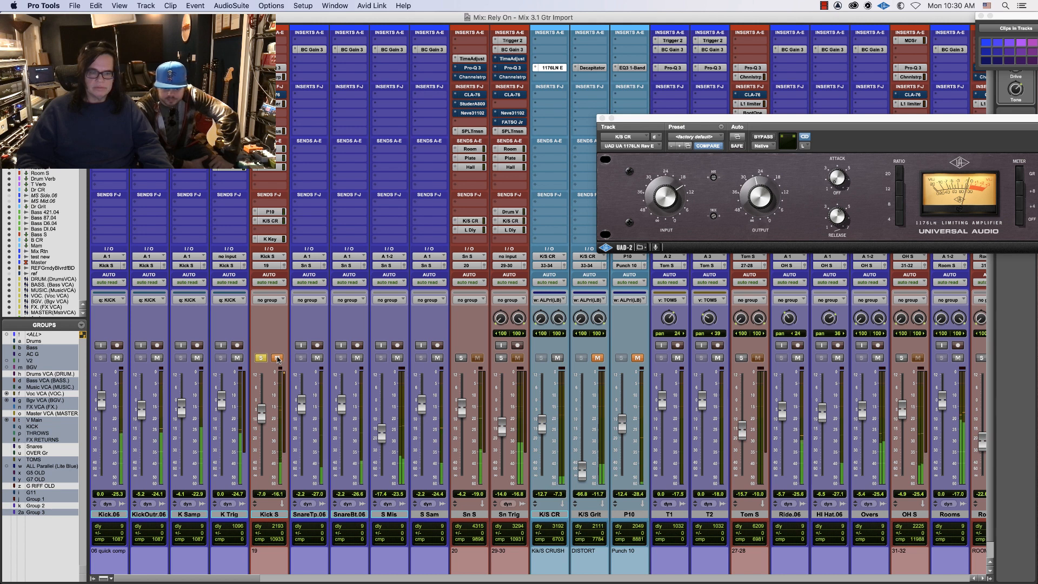
pyautogui.click(277, 359)
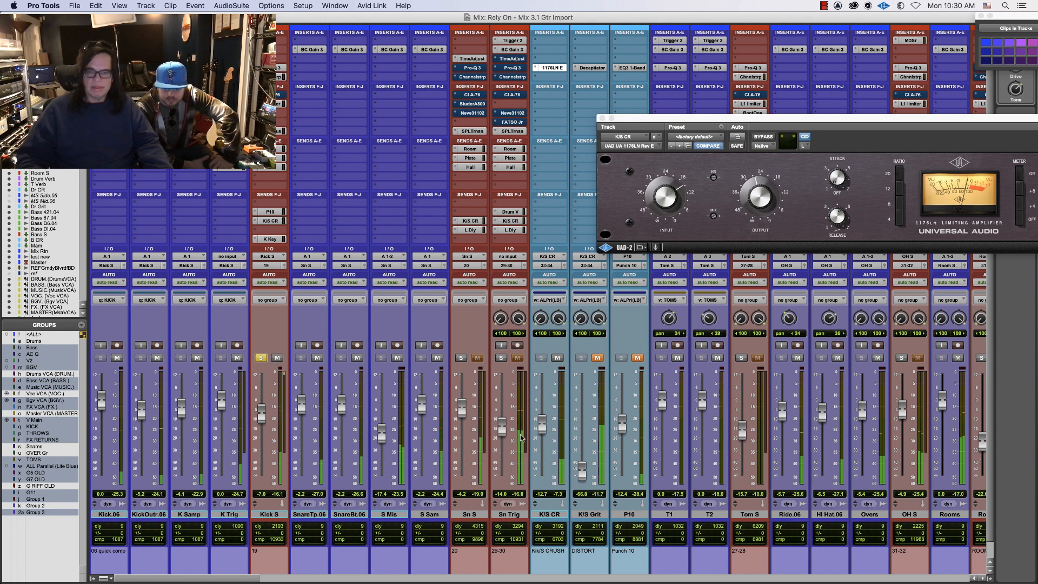
# Raise the K/S CR fader to -2.7 dB and compare the kick with the 1176LN E bypassed and active
pyautogui.moveTo(541, 430); pyautogui.dragTo(543, 416)
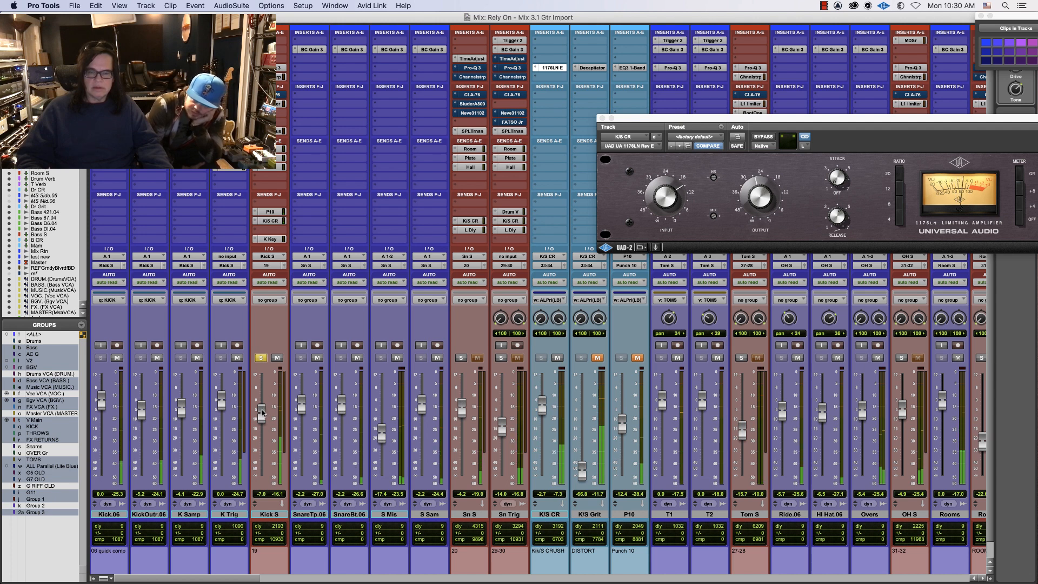
pyautogui.click(762, 136)
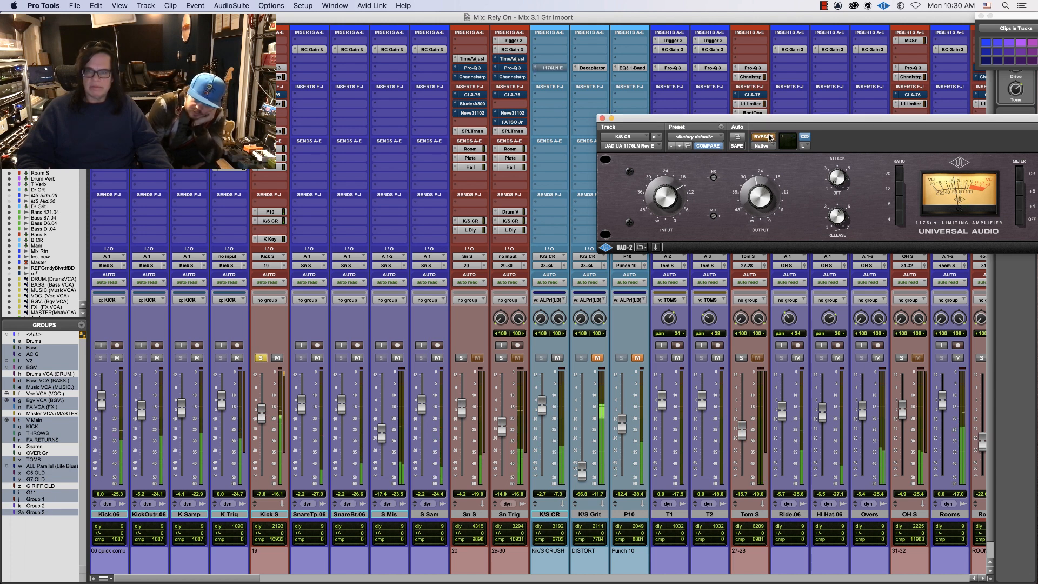
pyautogui.click(763, 137)
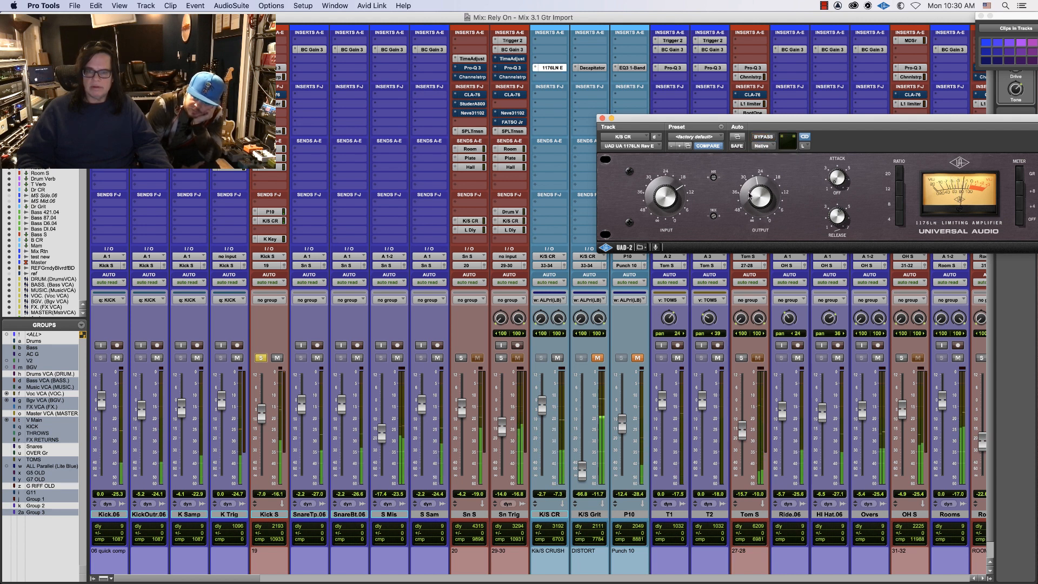
pyautogui.click(767, 138)
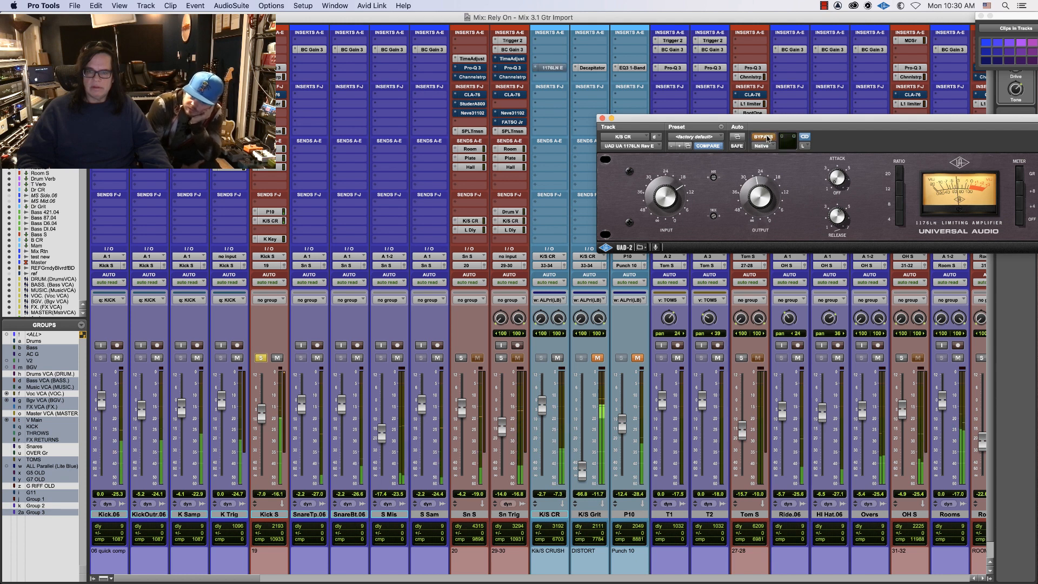
pyautogui.click(768, 138)
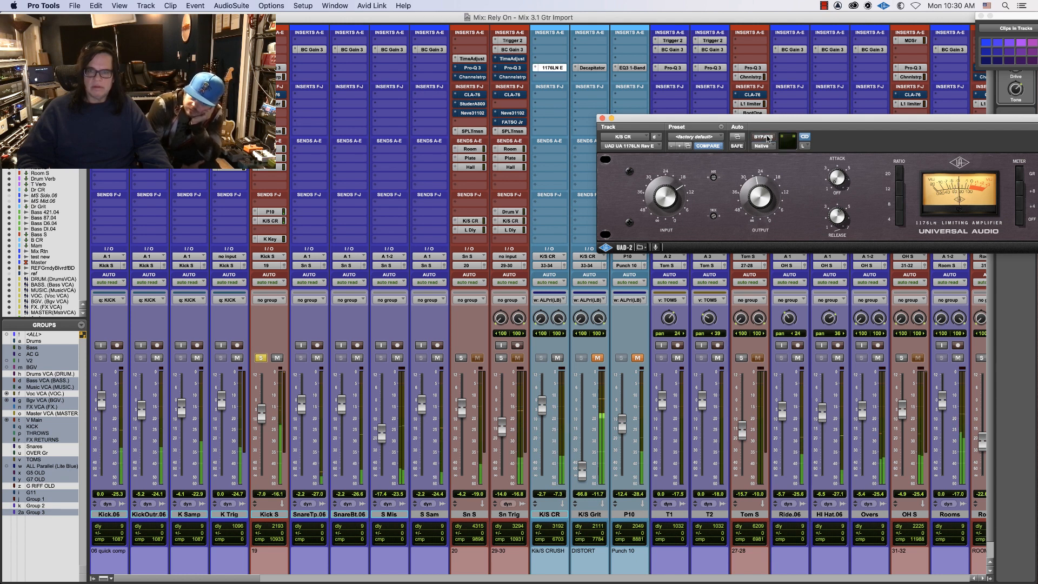
# Mute K/S CR, unmute K/S Grit, and raise the K/S Grit fader to about -8 dB
pyautogui.click(558, 357)
pyautogui.click(597, 358)
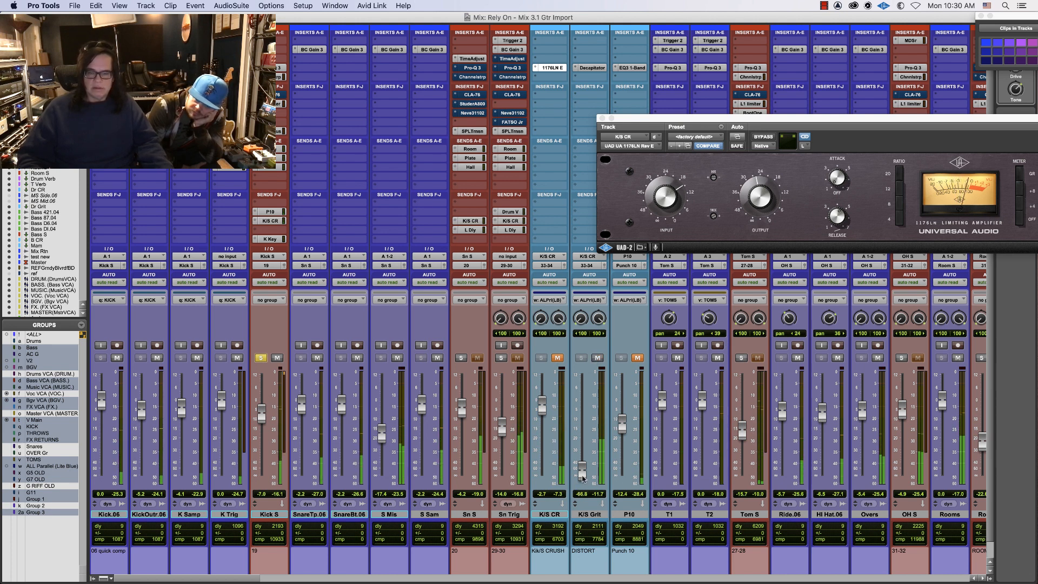
pyautogui.moveTo(581, 477); pyautogui.dragTo(582, 423)
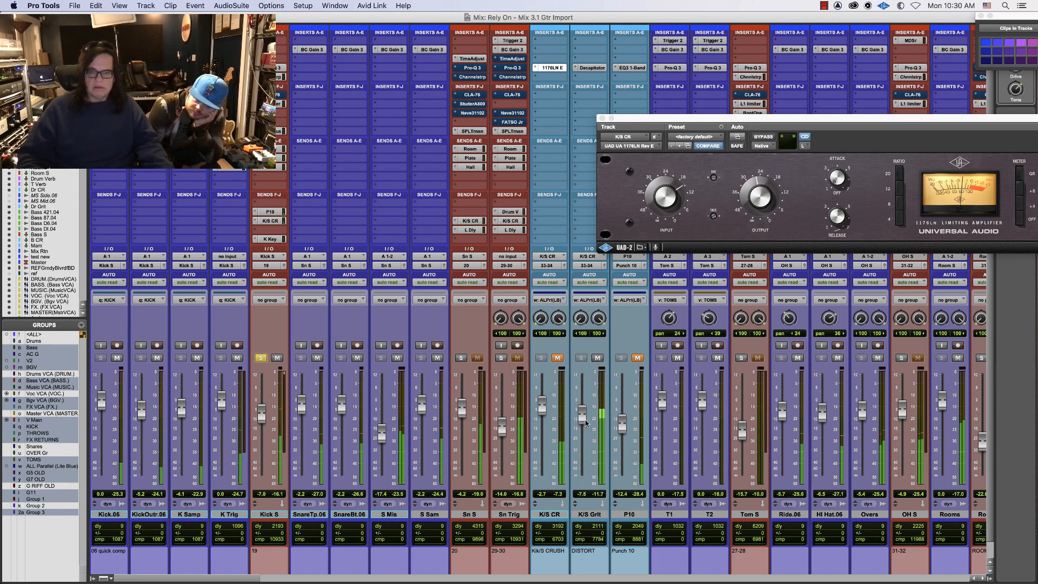
# View the Decapitator on K/S Grit, close it, and pull the K/S Grit fader all the way down
pyautogui.click(592, 67)
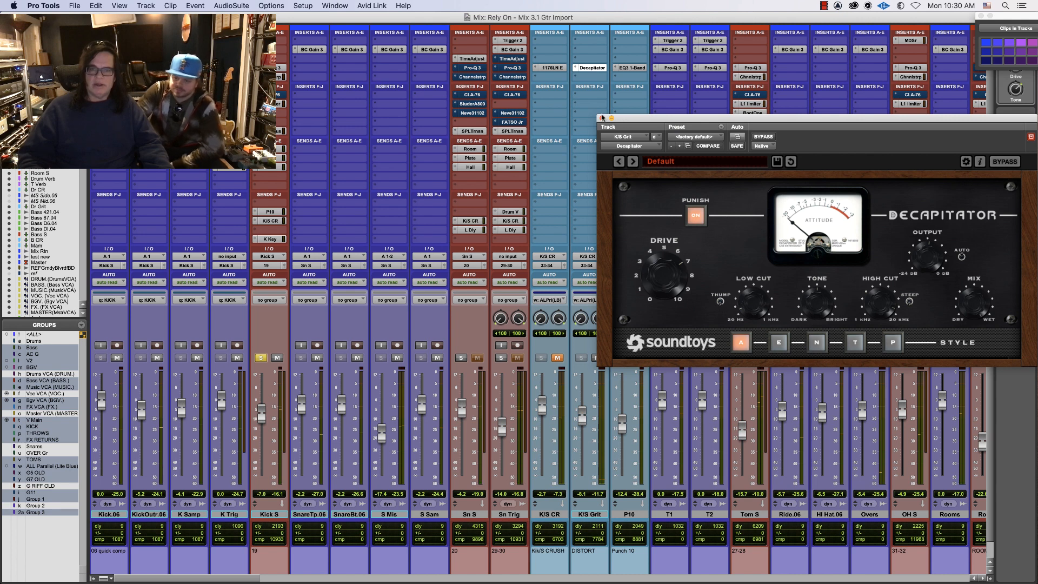
pyautogui.click(602, 118)
pyautogui.moveTo(583, 415); pyautogui.dragTo(579, 505)
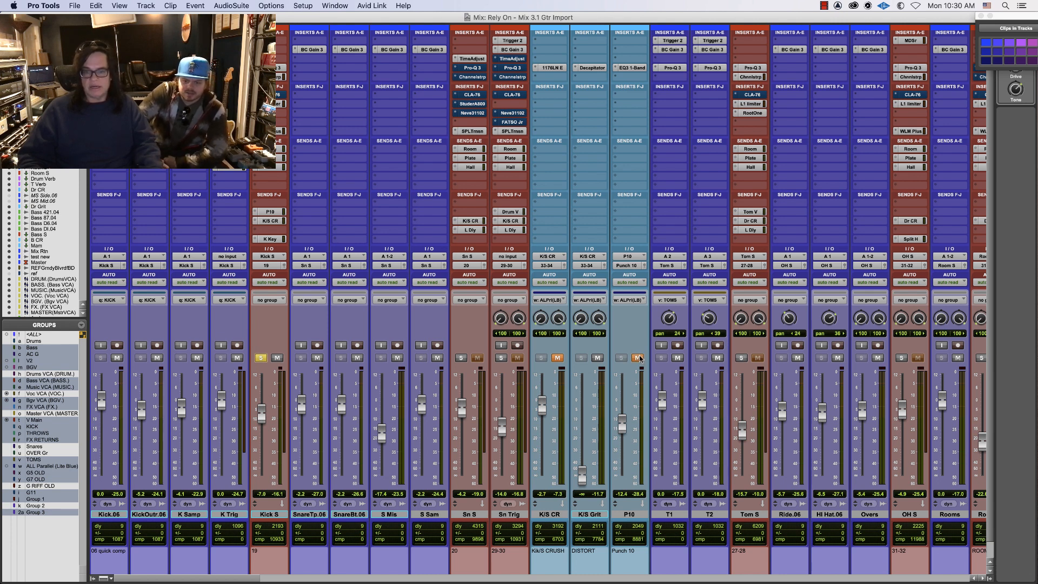
# During playback, raise P10 to -6.8 dB and unmute it, and unmute K/S CR with its fader at -5.9 dB
pyautogui.press('space')
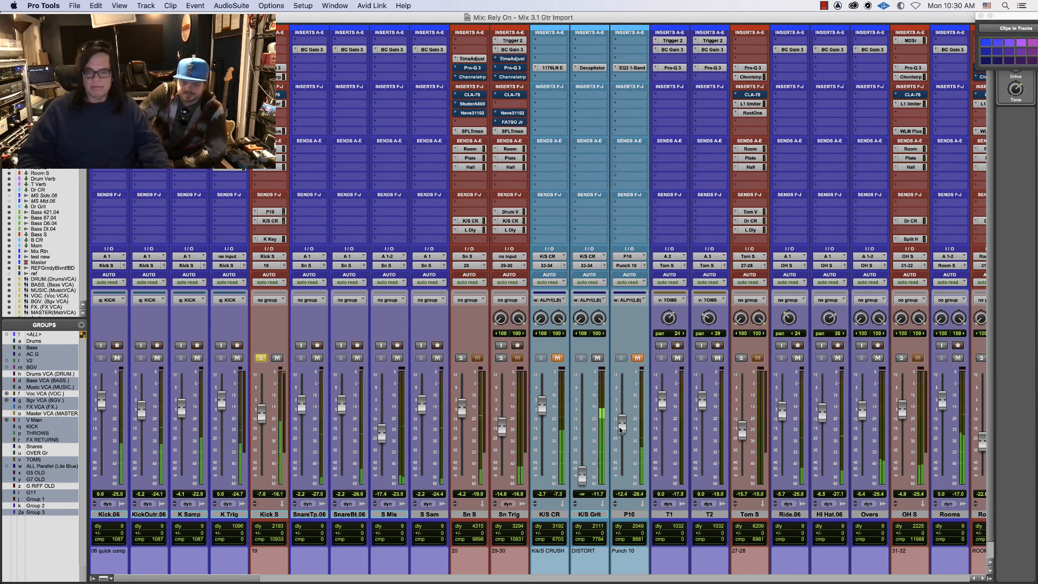
pyautogui.moveTo(622, 427); pyautogui.dragTo(622, 419)
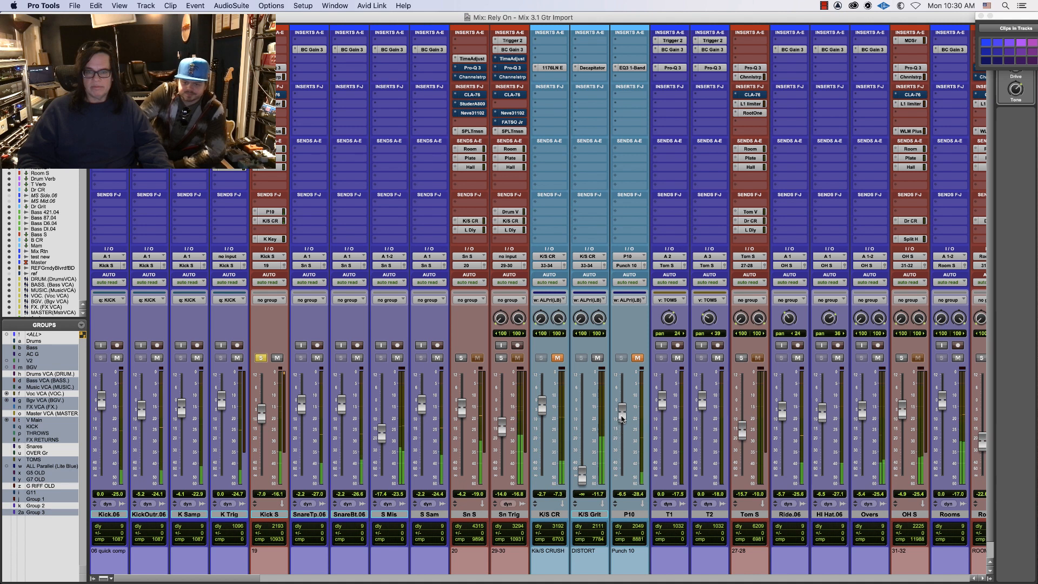
pyautogui.click(638, 358)
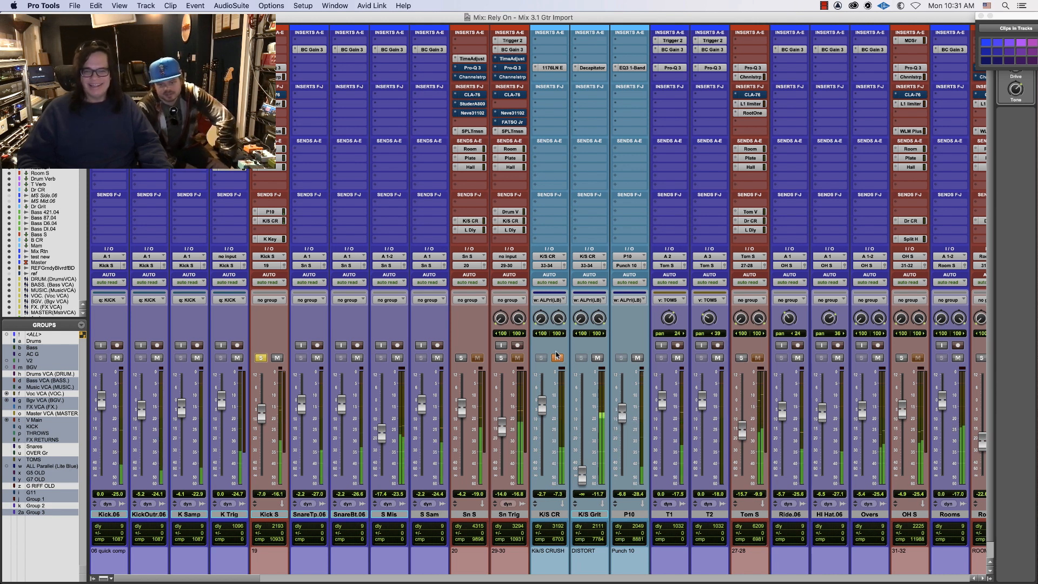
pyautogui.click(557, 357)
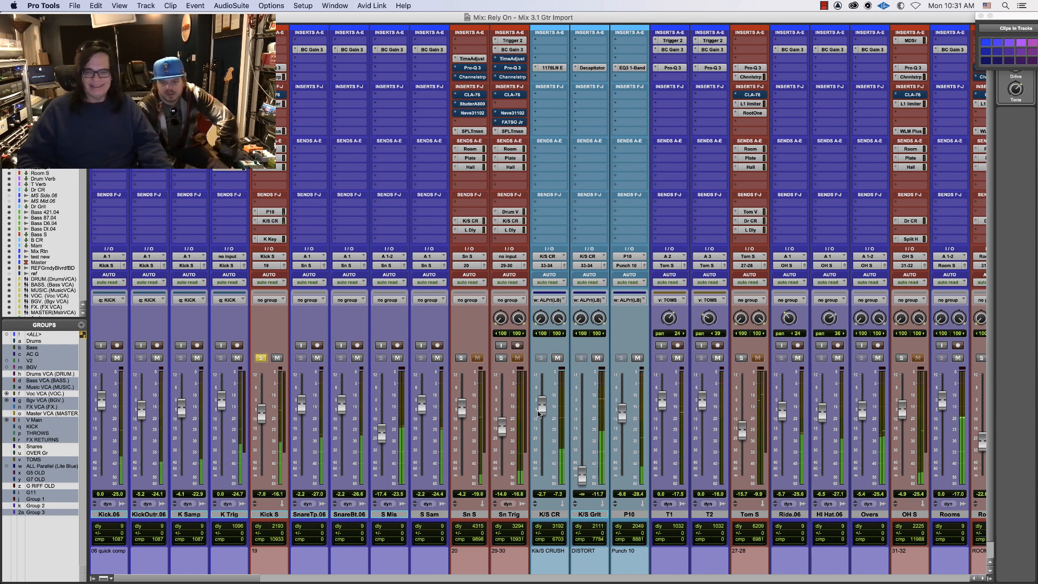
pyautogui.moveTo(538, 413); pyautogui.dragTo(537, 419)
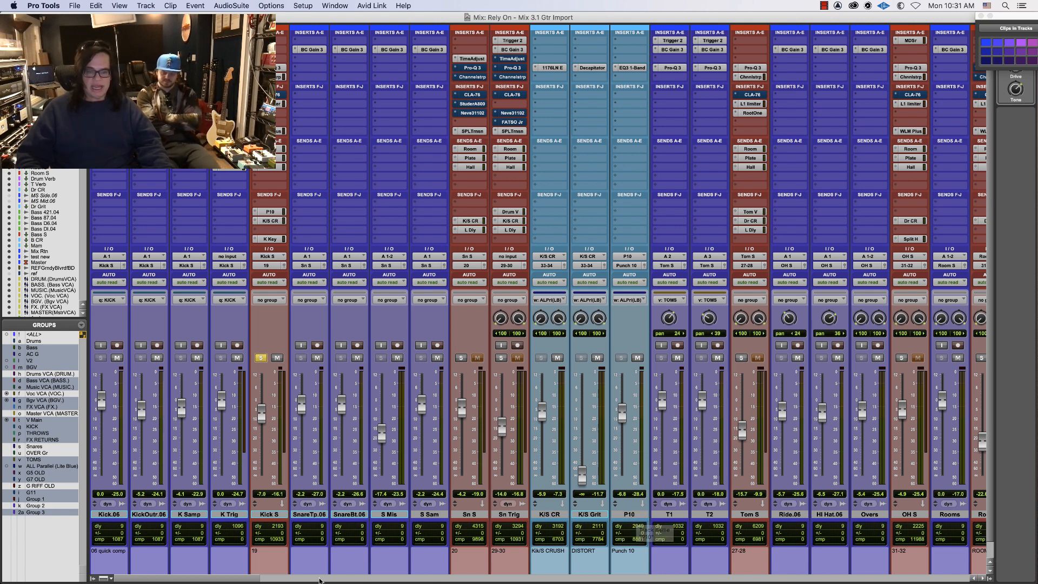
# Open the last WLM Plus on Mix Rtn to check the True Peak of the kick with its parallel channels, and stop playback
pyautogui.moveTo(233, 578); pyautogui.dragTo(385, 580)
pyautogui.click(541, 131)
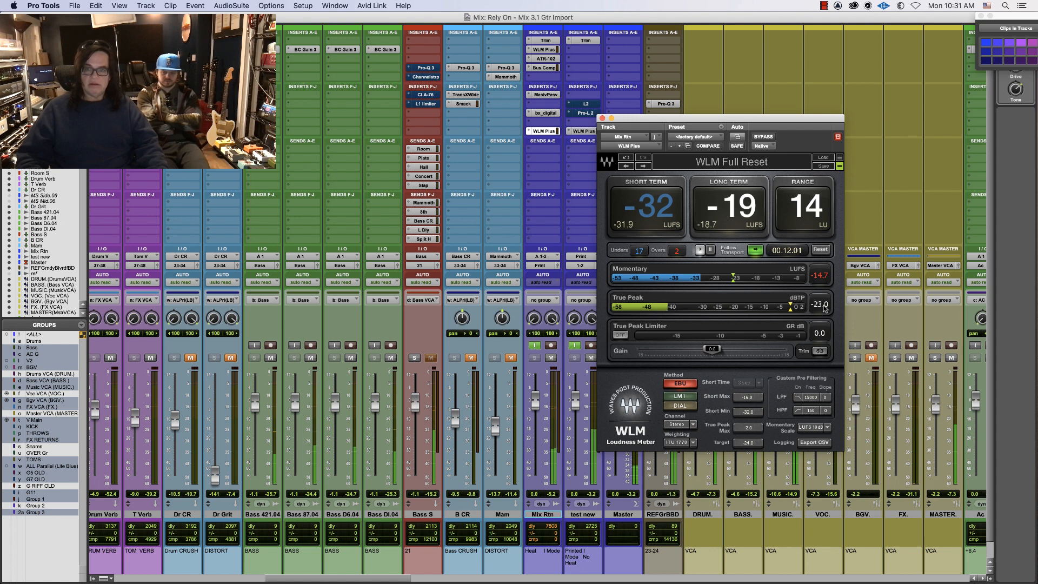
pyautogui.press('space')
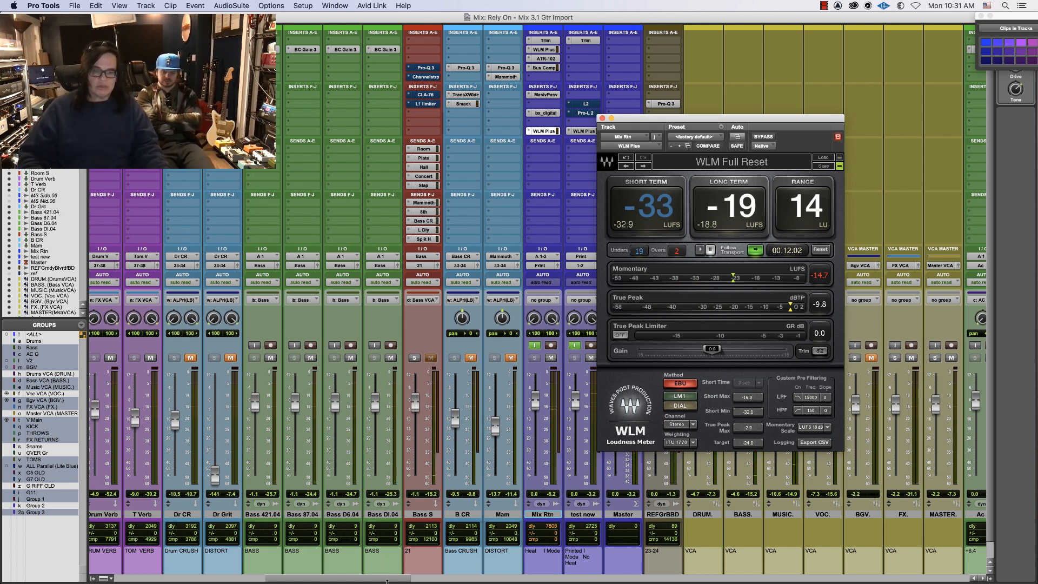
# View the EQ3 1-Band high-pass settings on the P10 channel and close the plug-in
pyautogui.moveTo(387, 581); pyautogui.dragTo(236, 574)
pyautogui.hscroll(5, 328, 160)
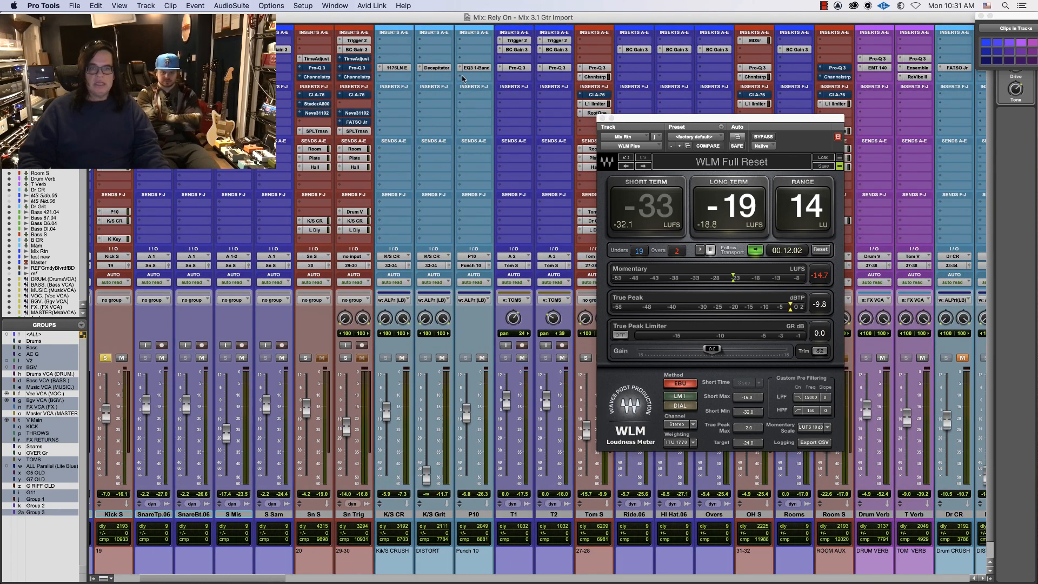
pyautogui.click(472, 69)
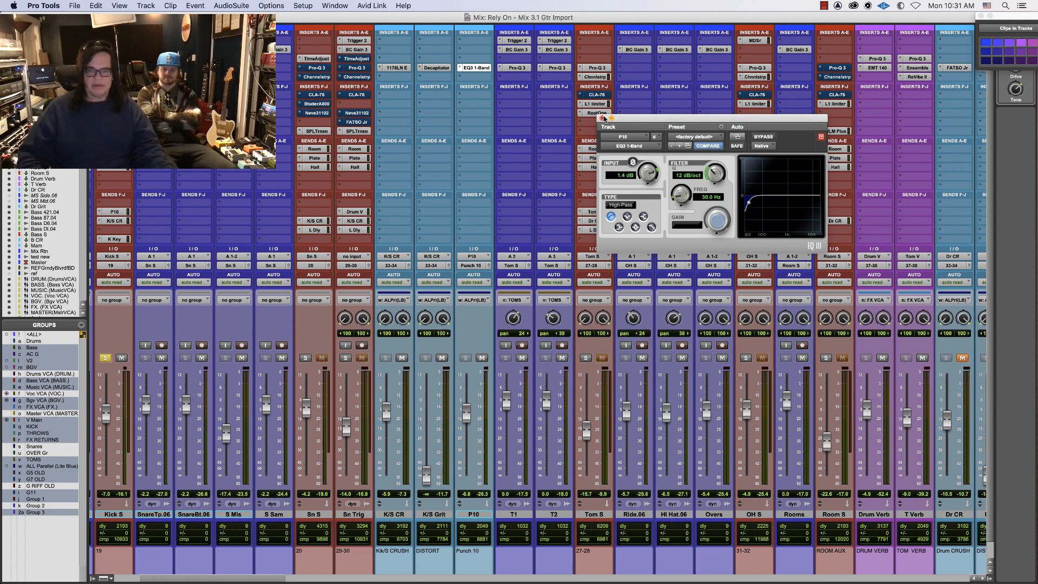
pyautogui.click(602, 118)
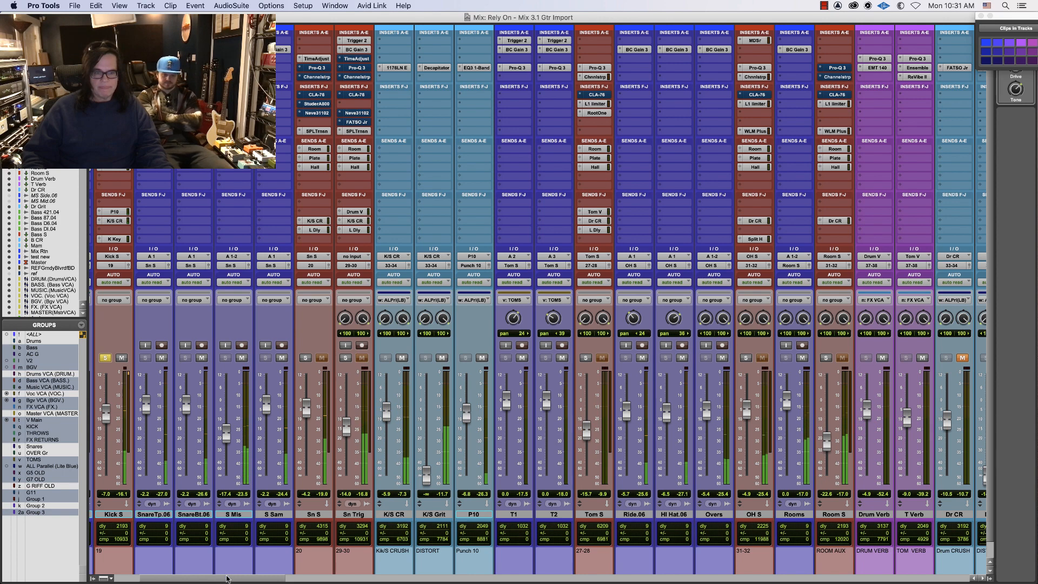
# Solo the Sn S submix along with the kick, and open its SPL Transient Designer beside the snare channels
pyautogui.hscroll(-5, 226, 579)
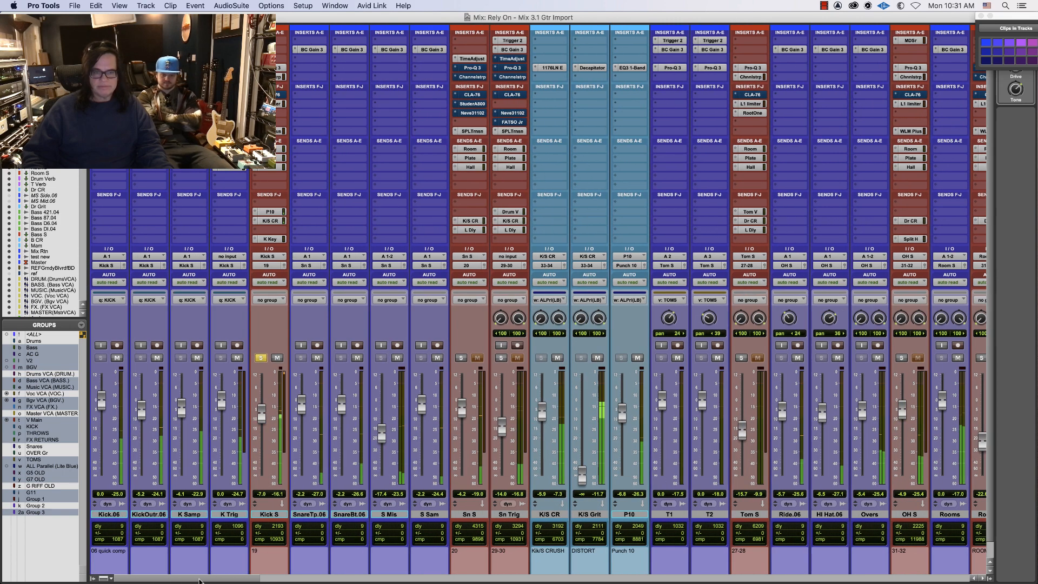
pyautogui.click(460, 359)
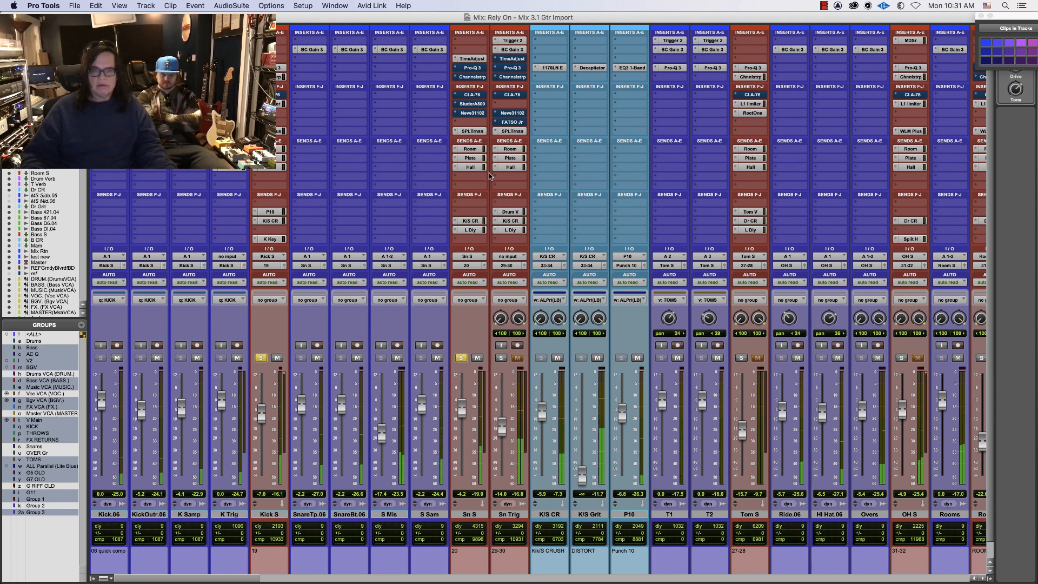
pyautogui.click(472, 131)
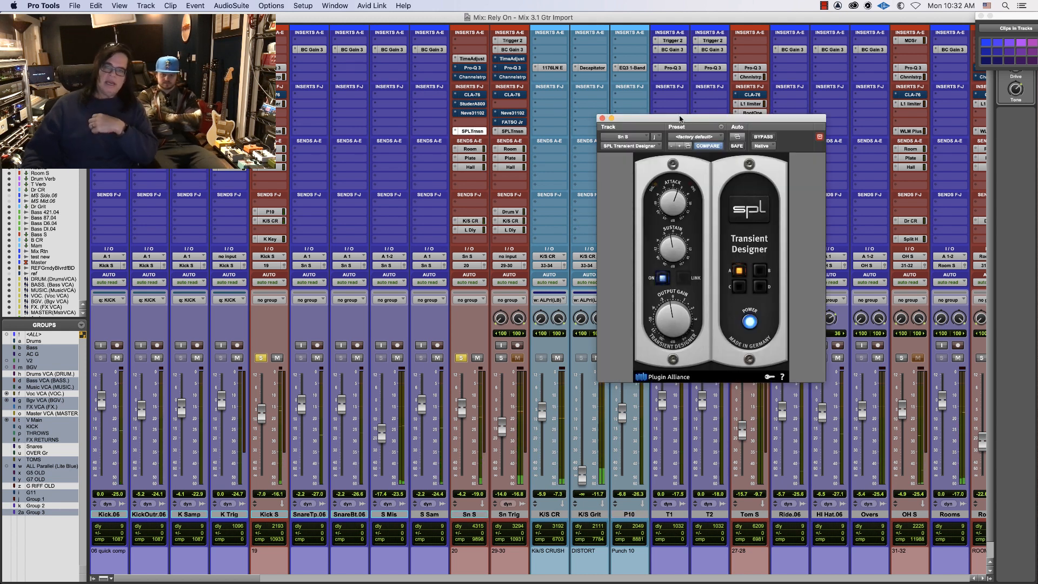
pyautogui.moveTo(680, 118); pyautogui.dragTo(628, 98)
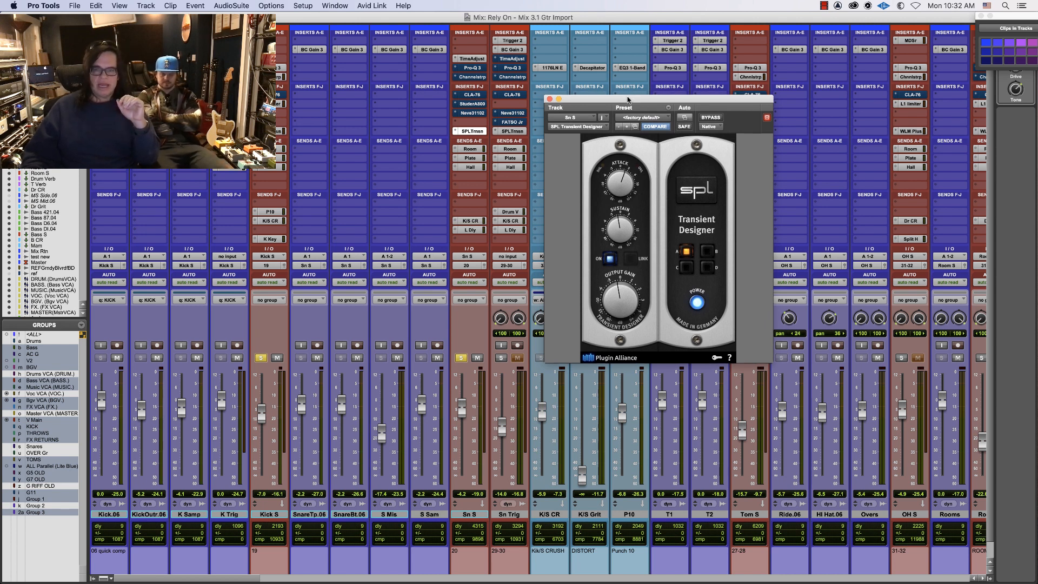
pyautogui.moveTo(628, 98); pyautogui.dragTo(624, 148)
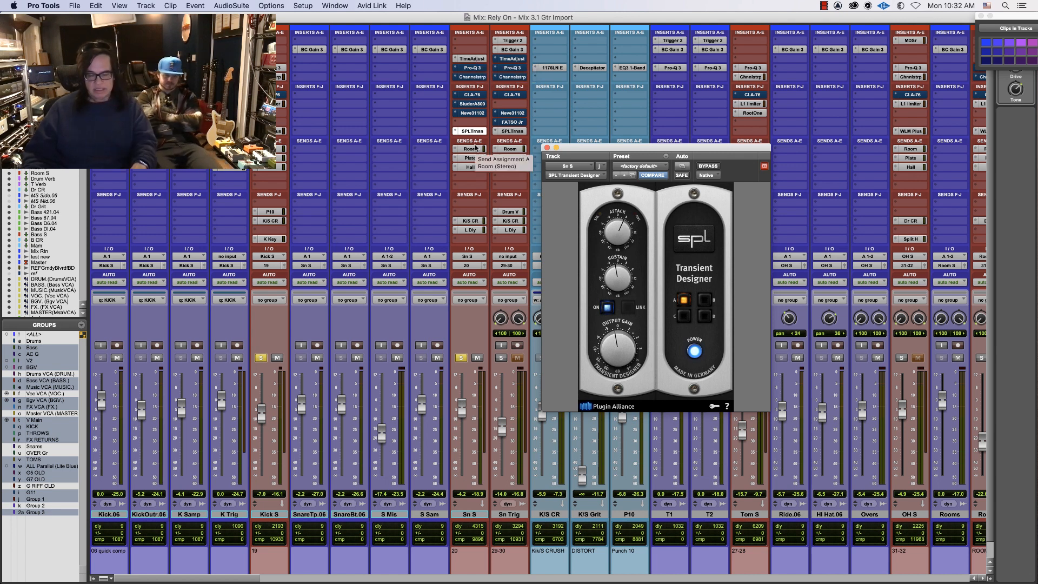
# Switch the main time counter in the Edit window from bars and beats to Samples
pyautogui.press('super+equal')
pyautogui.click(363, 36)
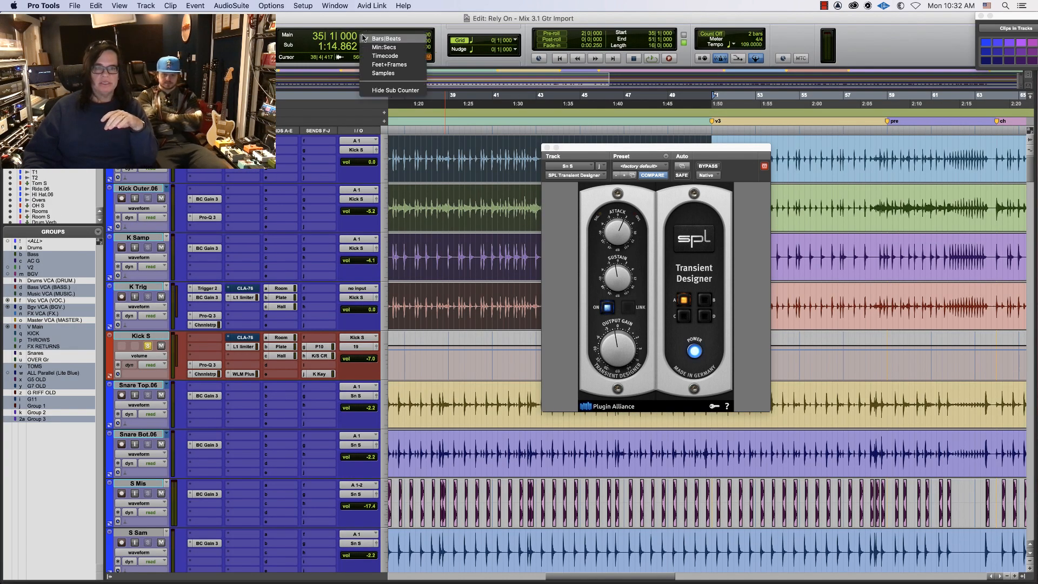
pyautogui.click(376, 75)
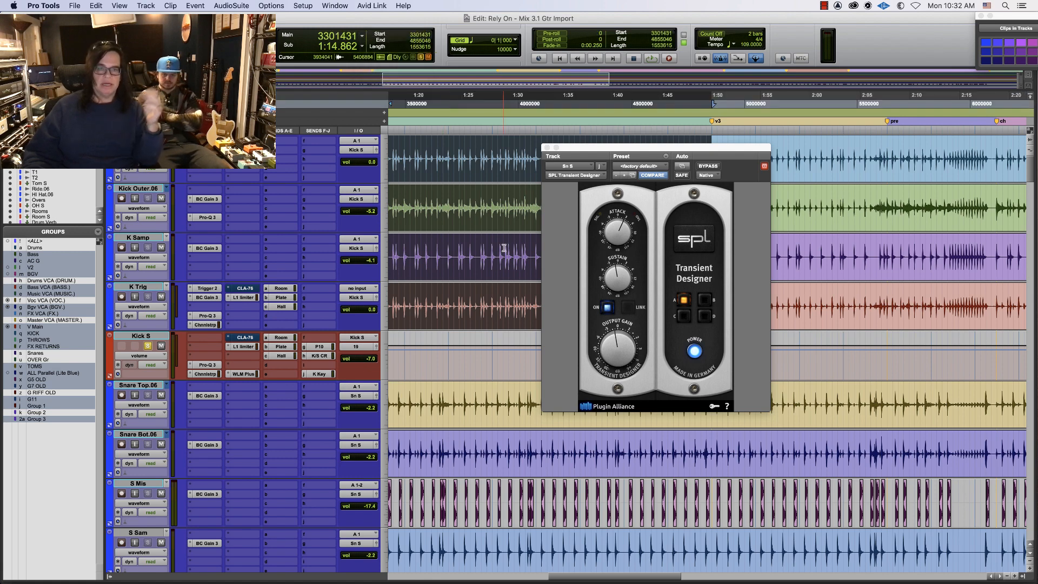
# Move the SPL Transient Designer window out of the way and relocate the Overs channel directly after Snare Top
pyautogui.moveTo(577, 147); pyautogui.dragTo(687, 492)
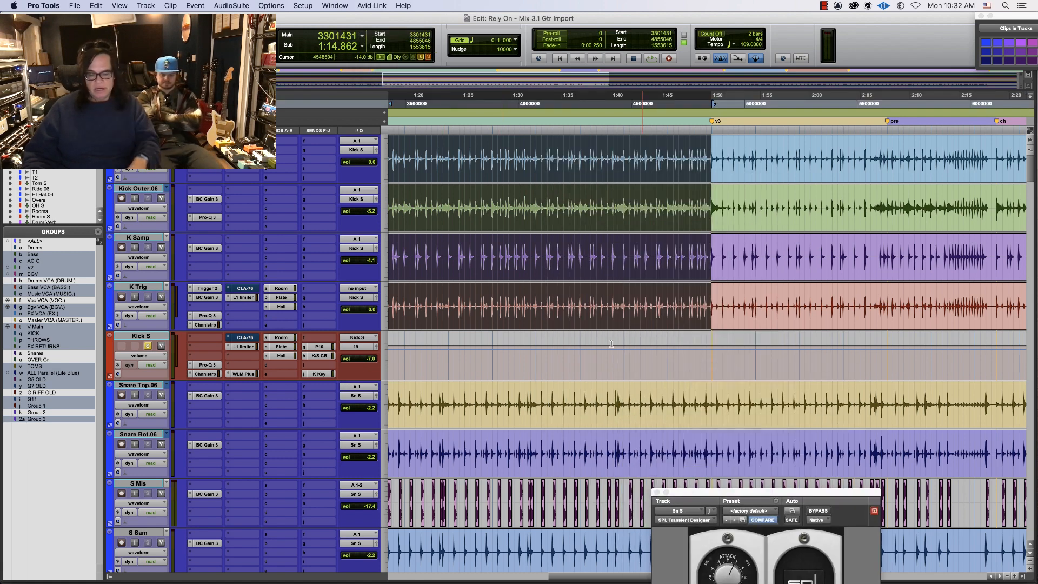
pyautogui.hotkey('alt', 'a')
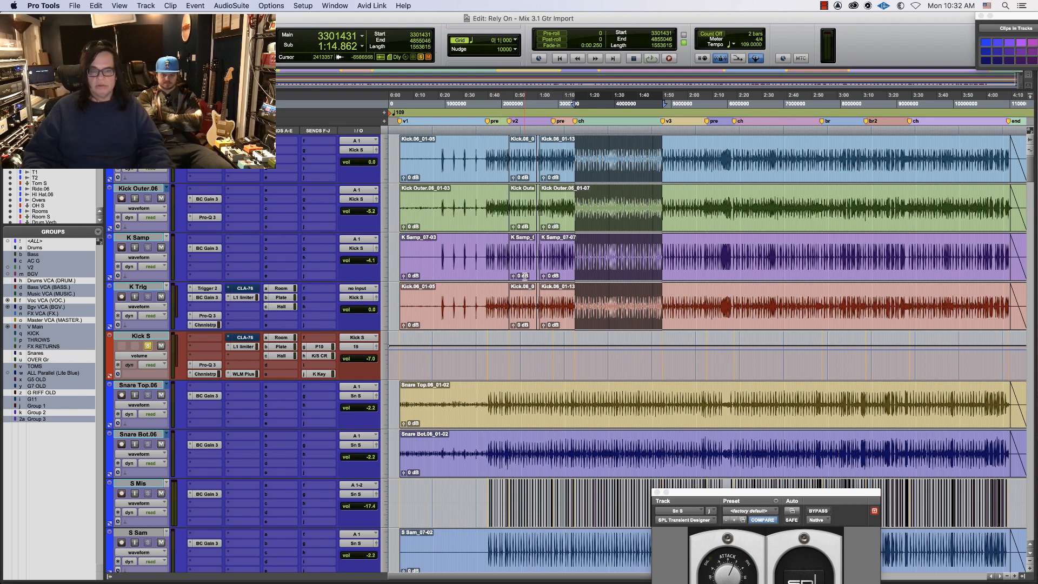
pyautogui.click(523, 275)
pyautogui.press('super+equal')
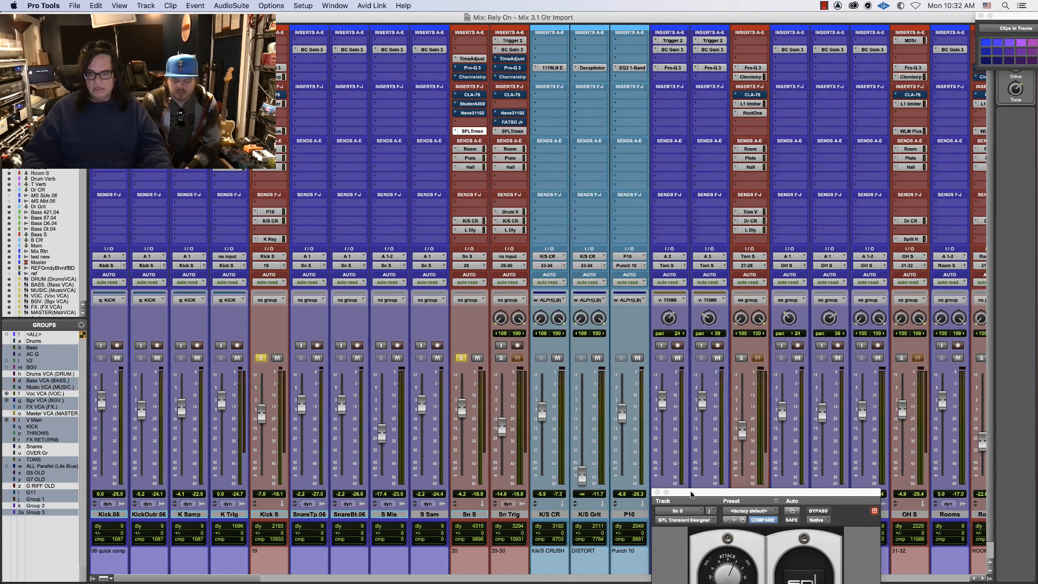
pyautogui.moveTo(691, 494); pyautogui.dragTo(788, 581)
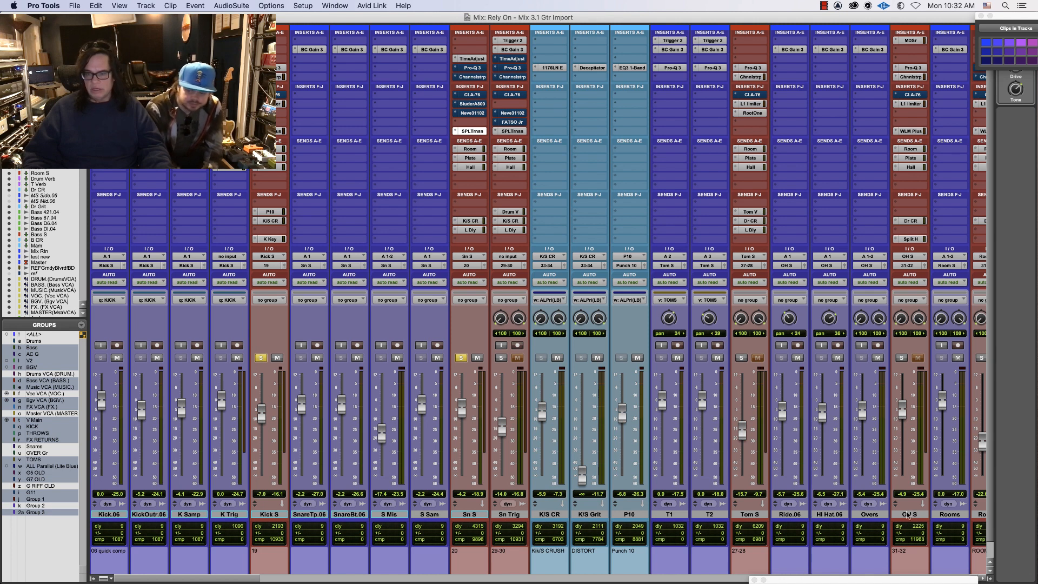
pyautogui.moveTo(862, 519); pyautogui.dragTo(320, 523)
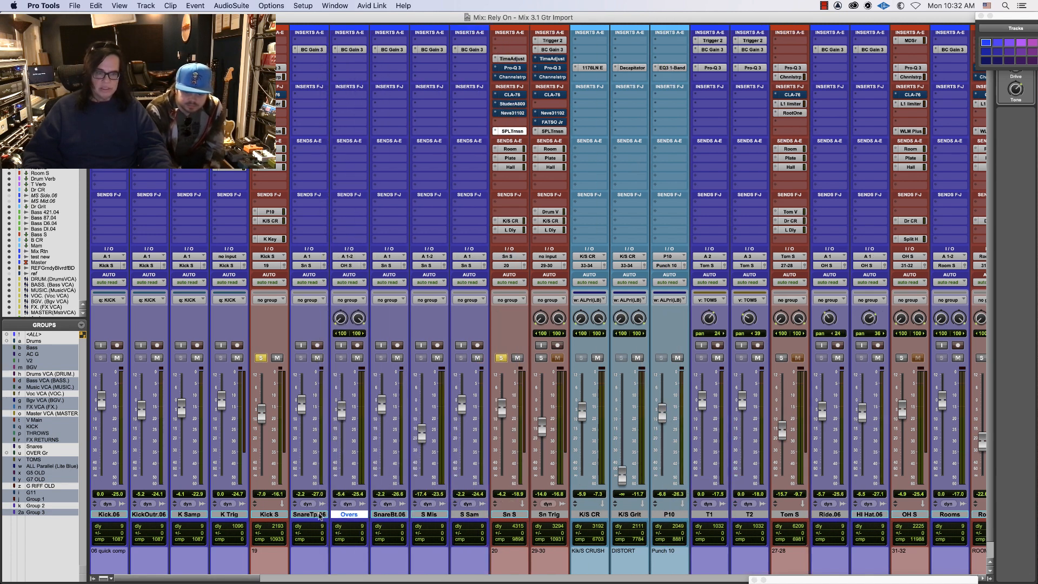
# Examine a snare hit just after the first pre marker, around 0:41.284, at sample level on Snare Top and Overs
pyautogui.press('super+equal')
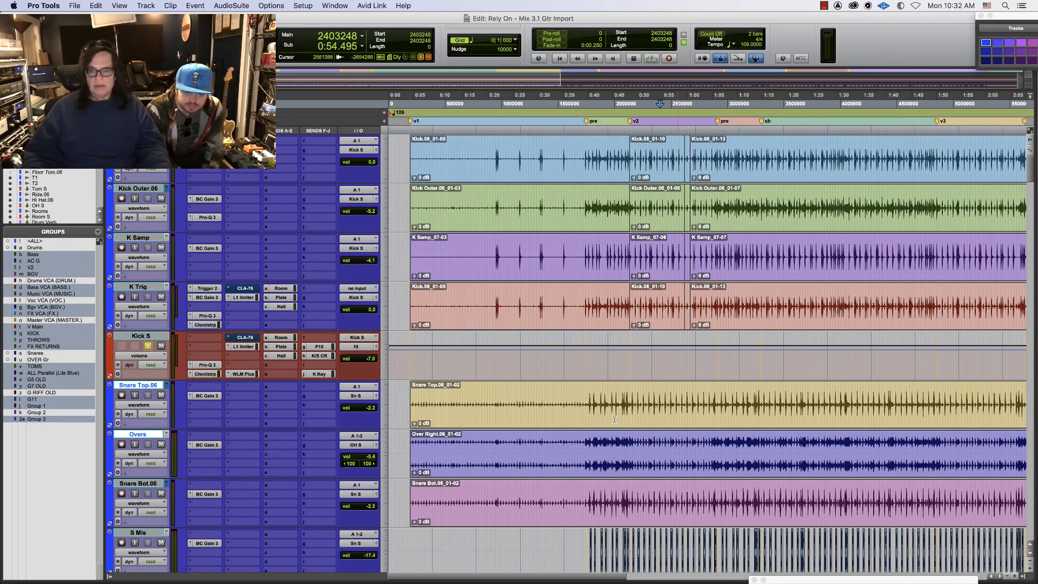
pyautogui.click(589, 408)
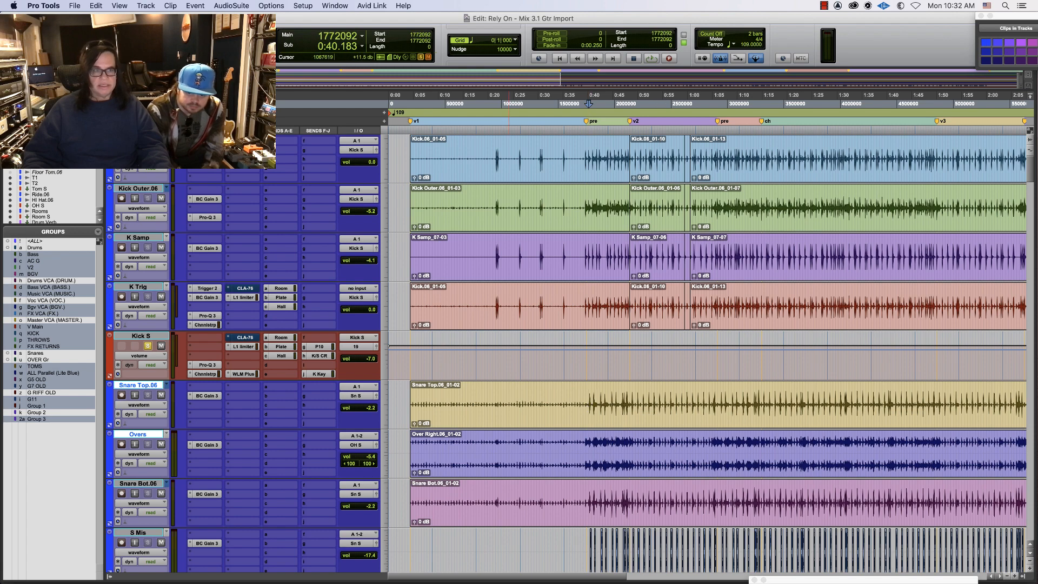
pyautogui.press('super+bracketright')
pyautogui.press('super+bracketright')
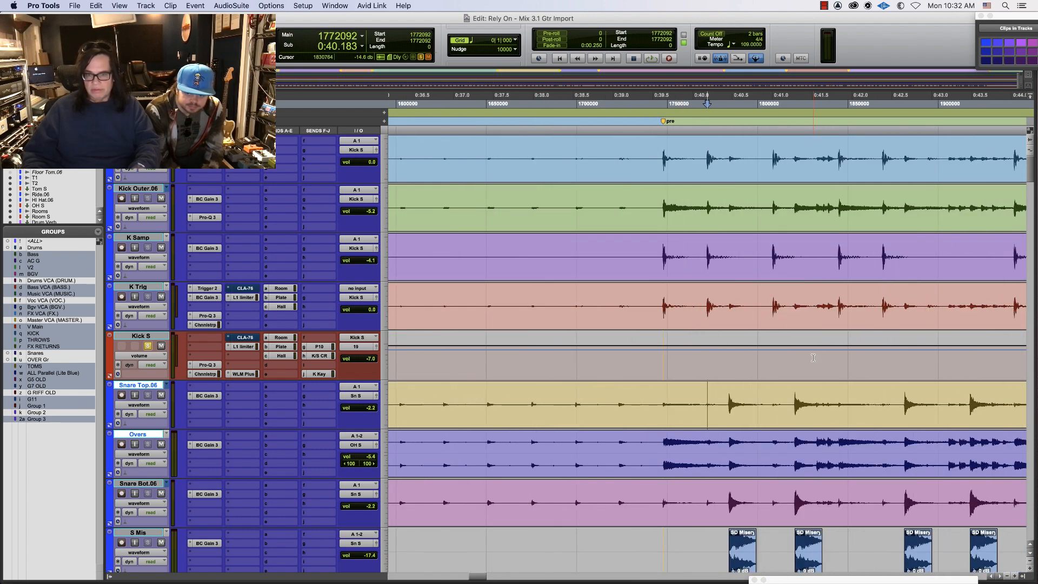
pyautogui.click(797, 457)
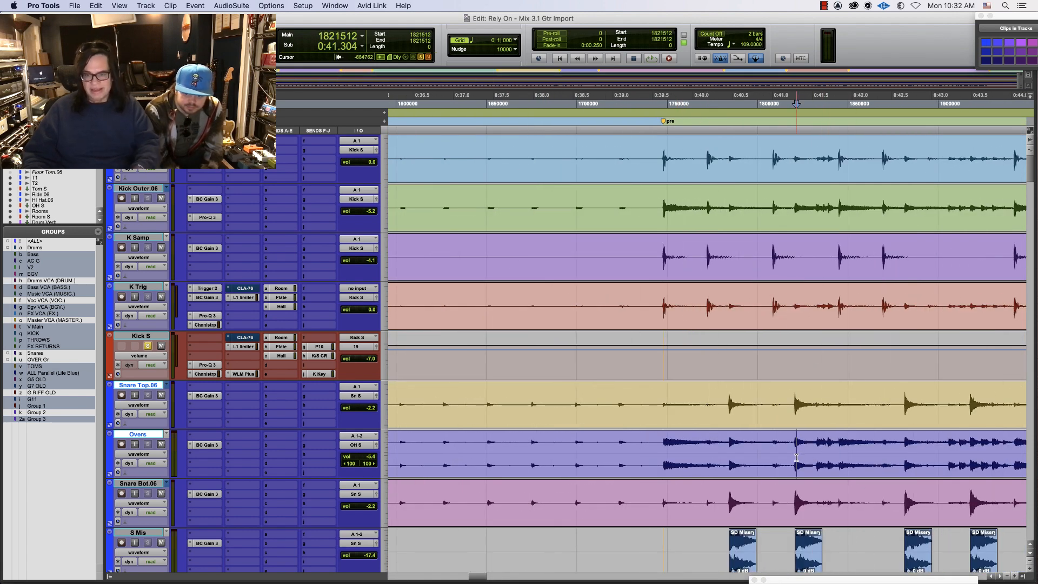
pyautogui.press('super+bracketright')
pyautogui.press('super+bracketright')
pyautogui.press('super+bracketright')
pyautogui.press('super+bracketright')
pyautogui.press('super+bracketright')
pyautogui.press('super+bracketright')
pyautogui.press('super+bracketright')
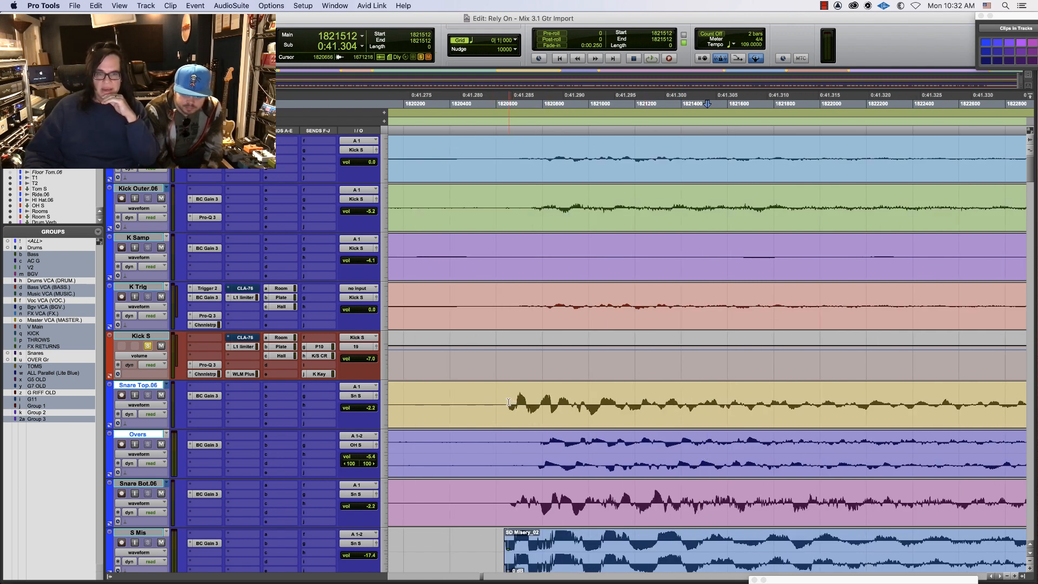
pyautogui.click(508, 402)
pyautogui.press('super+bracketright')
pyautogui.press('super+bracketright')
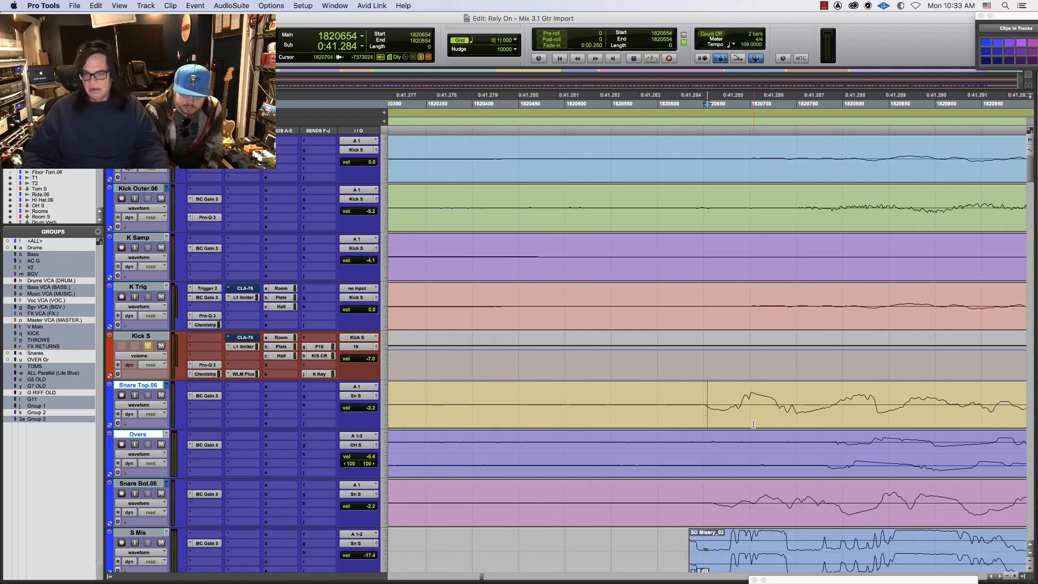
# Measure the sample distance from the snare hit's start on Snare Top to its arrival on Overs, and clear the selection
pyautogui.moveTo(718, 406); pyautogui.dragTo(858, 417)
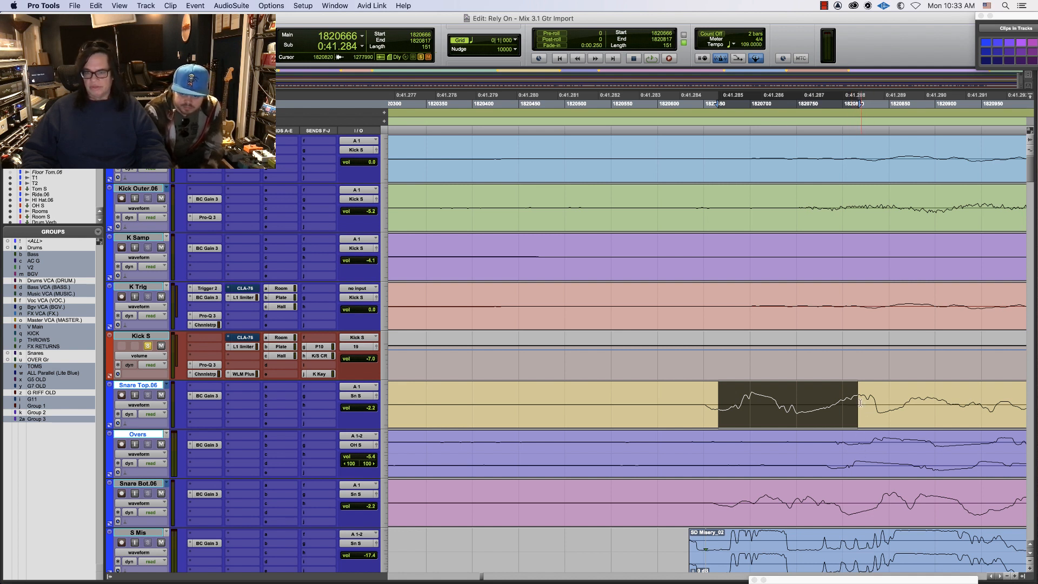
pyautogui.moveTo(856, 394); pyautogui.dragTo(832, 401)
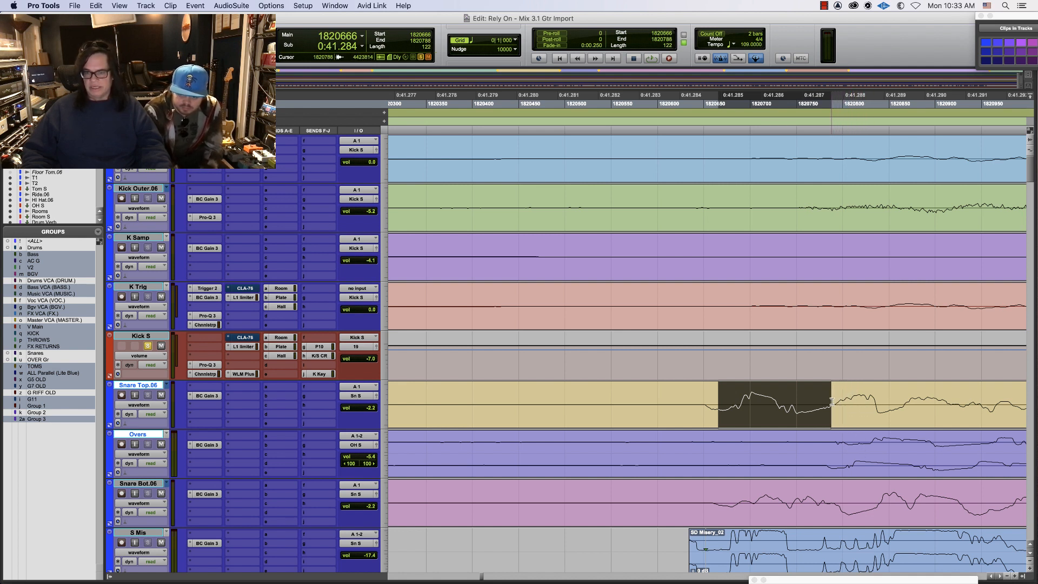
pyautogui.moveTo(728, 399); pyautogui.dragTo(706, 400)
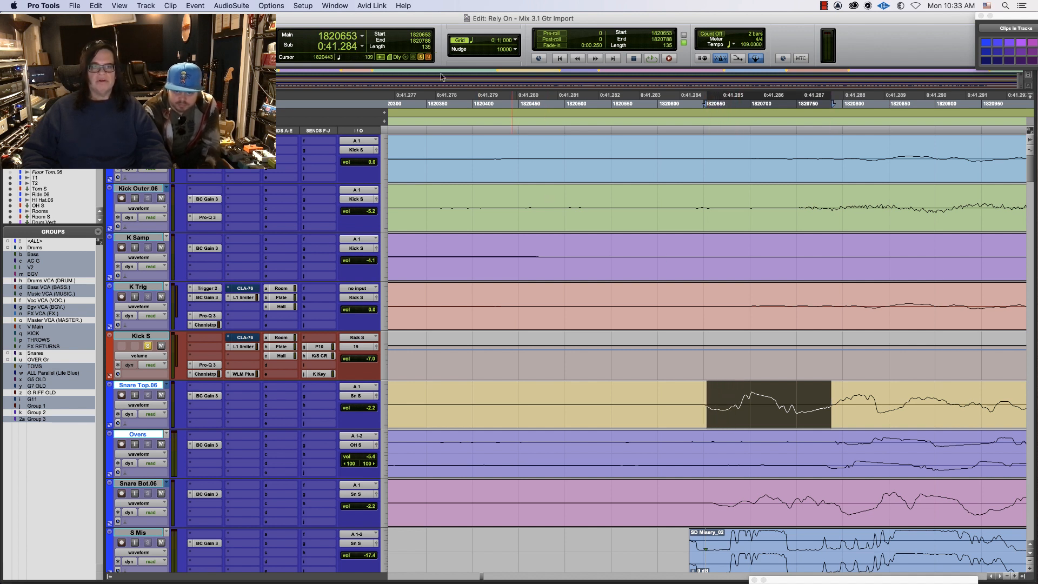
pyautogui.click(676, 410)
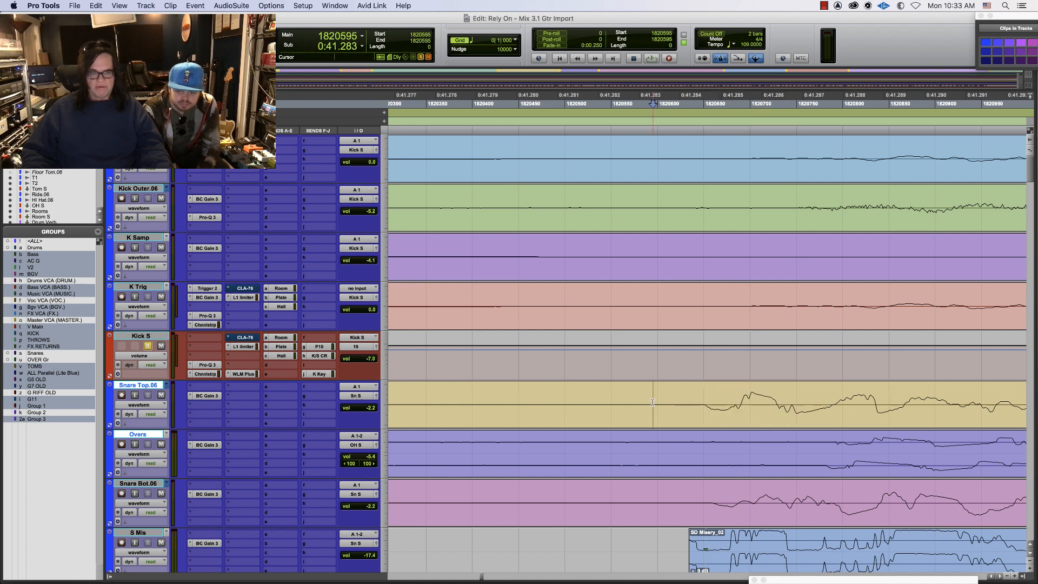
# Open the Time Adjuster on the Sn S submix and position its window beside the snare channels to inspect the delay
pyautogui.press('super+equal')
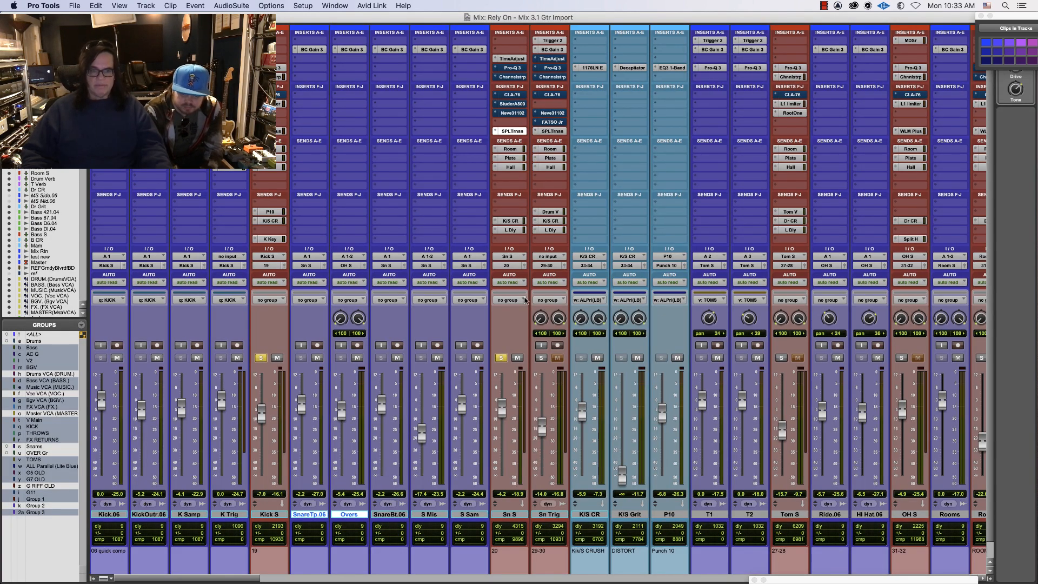
pyautogui.click(524, 60)
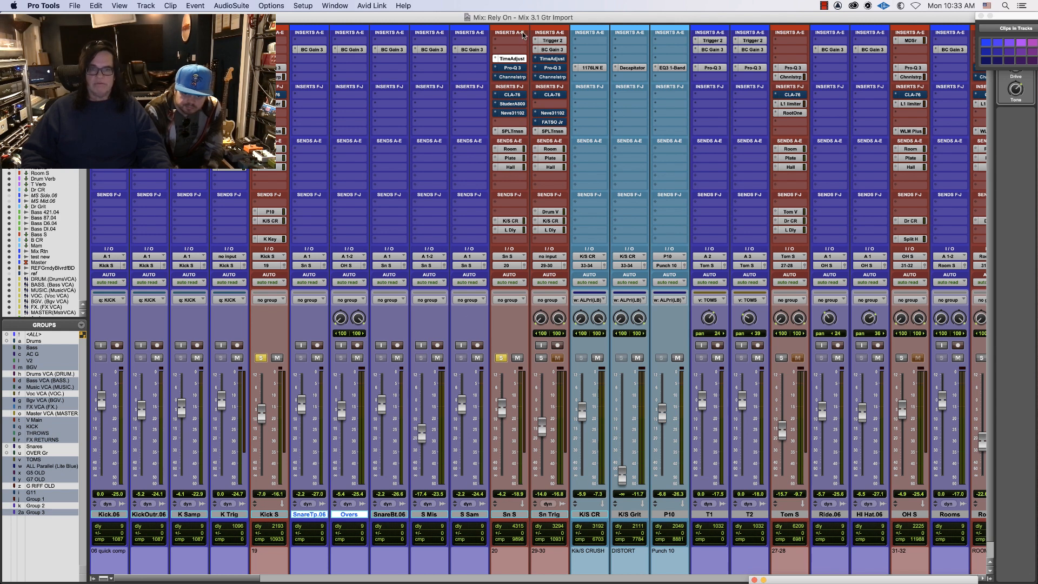
pyautogui.click(504, 58)
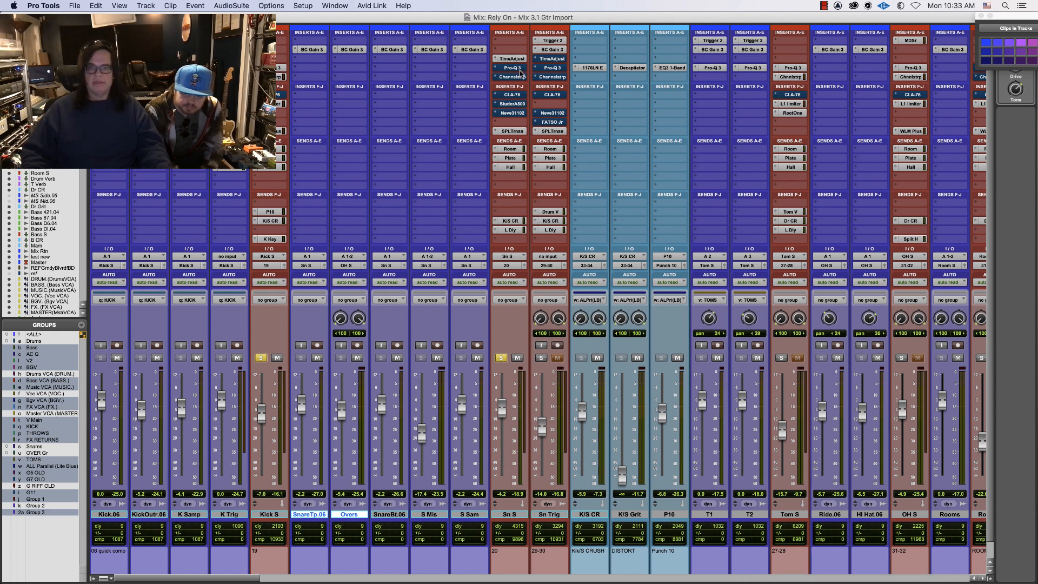
pyautogui.click(515, 59)
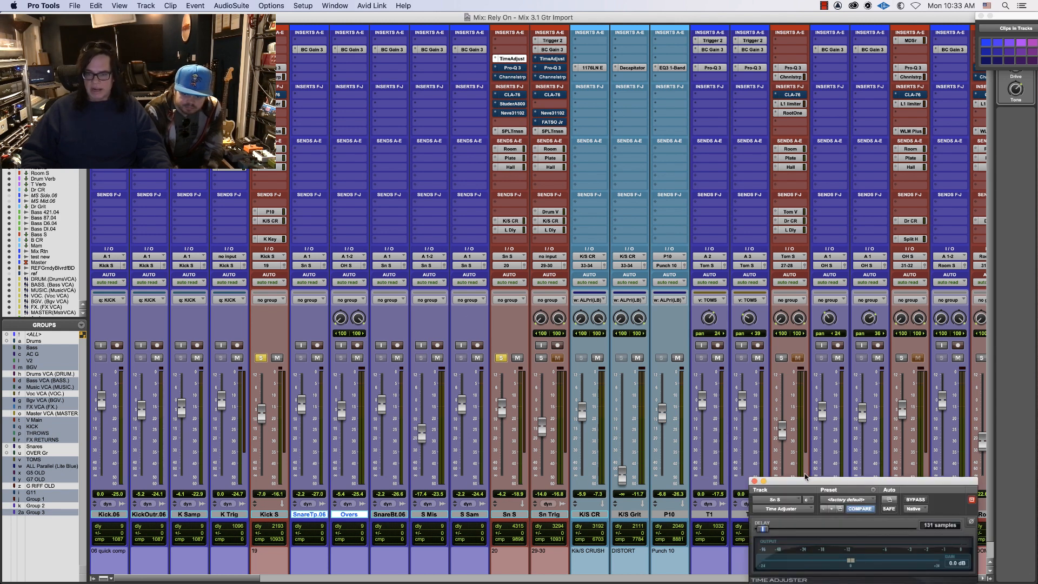
pyautogui.moveTo(802, 480); pyautogui.dragTo(713, 169)
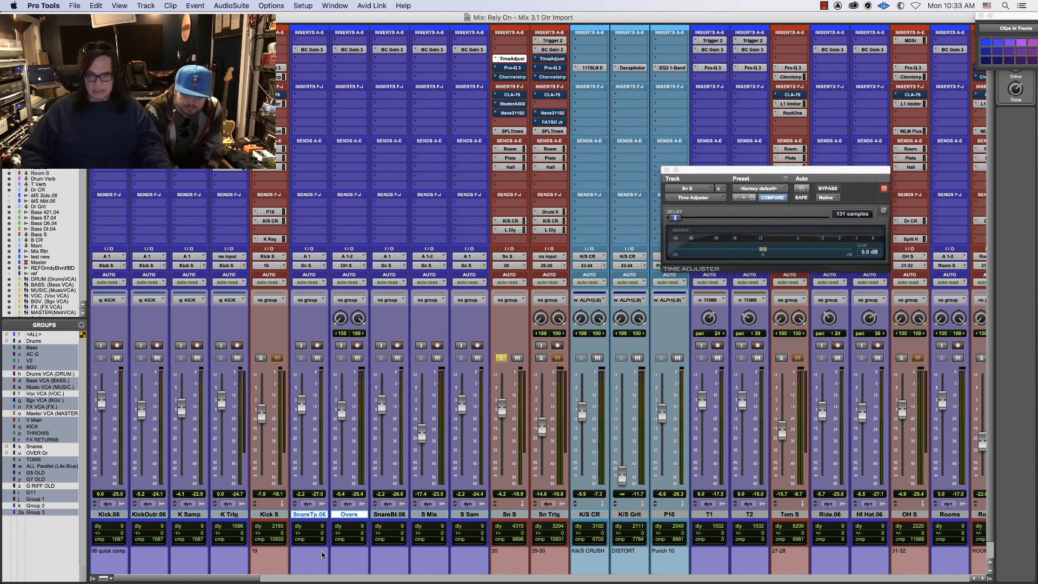
# Play the soloed Sn S and OH S submixes, looping the section from the v2 marker to the following pre marker
pyautogui.moveTo(248, 580); pyautogui.dragTo(285, 582)
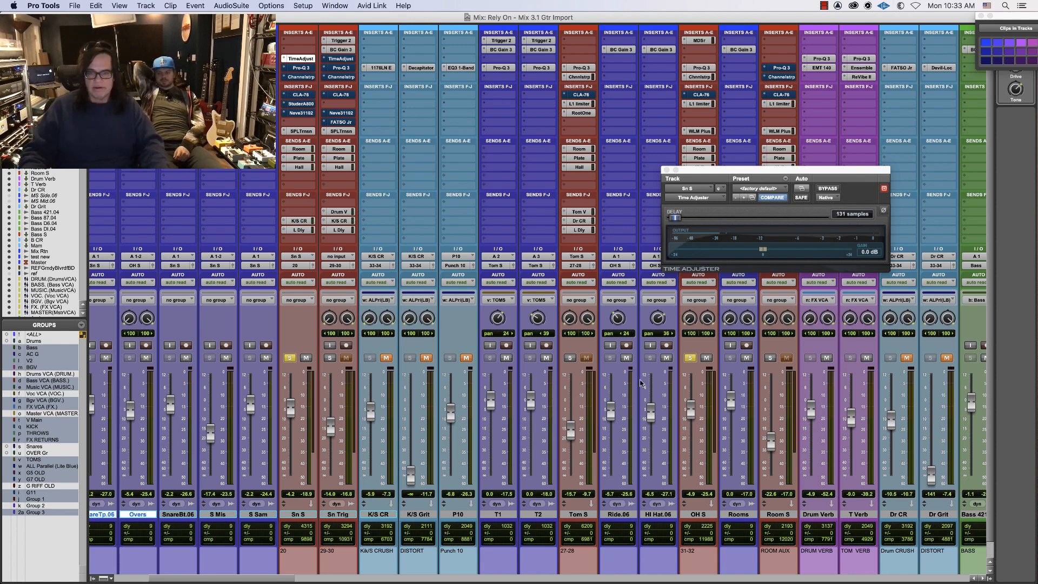
pyautogui.press('space')
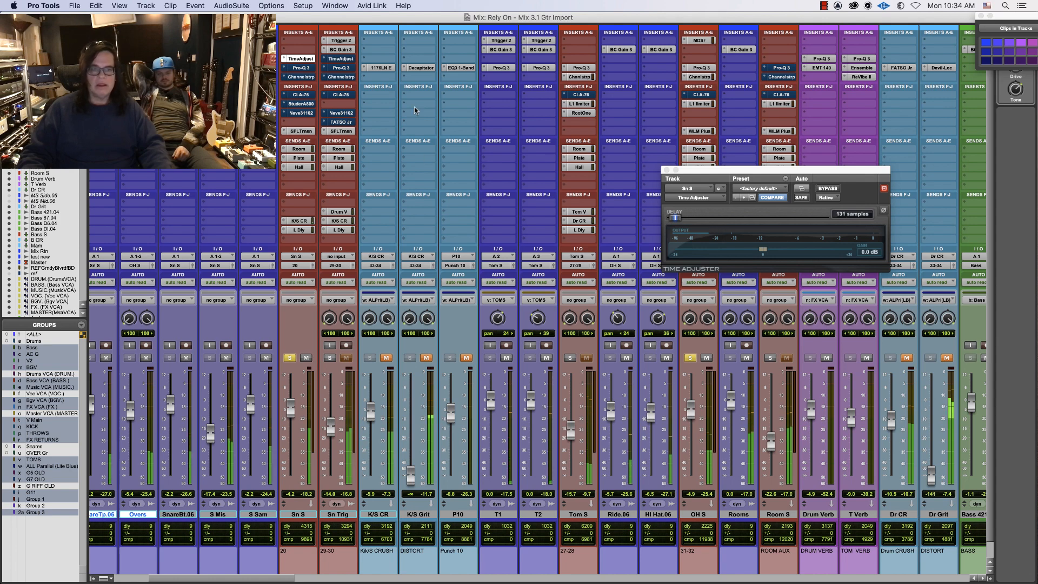
pyautogui.press('super+equal')
pyautogui.press('super+bracketleft')
pyautogui.press('super+bracketleft')
pyautogui.press('super+bracketleft')
pyautogui.press('super+bracketleft')
pyautogui.press('super+bracketleft')
pyautogui.press('super+bracketleft')
pyautogui.press('super+bracketleft')
pyautogui.press('super+bracketleft')
pyautogui.press('super+bracketleft')
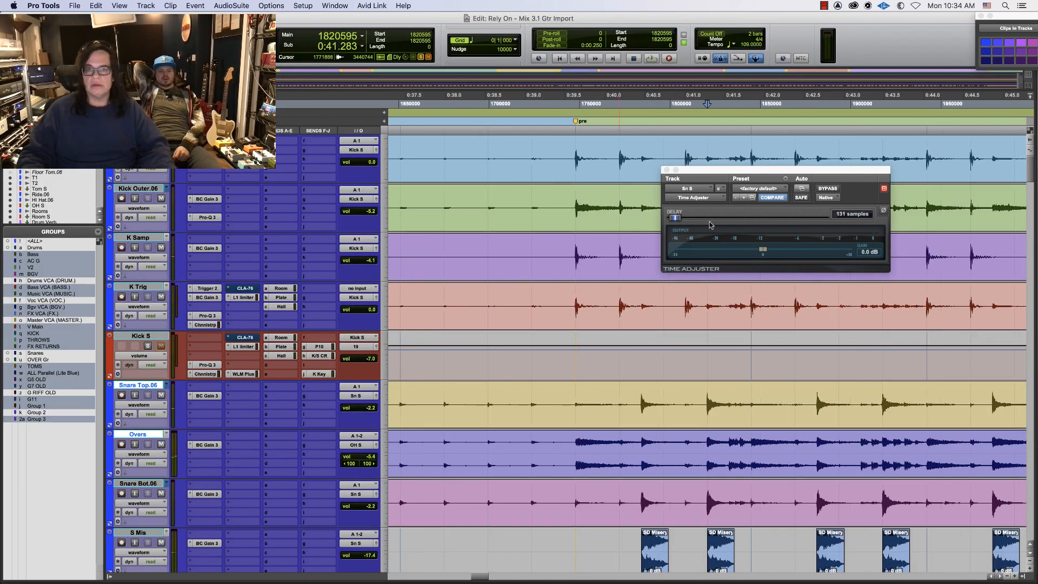
pyautogui.press('super+bracketleft')
pyautogui.press('super+bracketleft')
pyautogui.press('super+bracketleft')
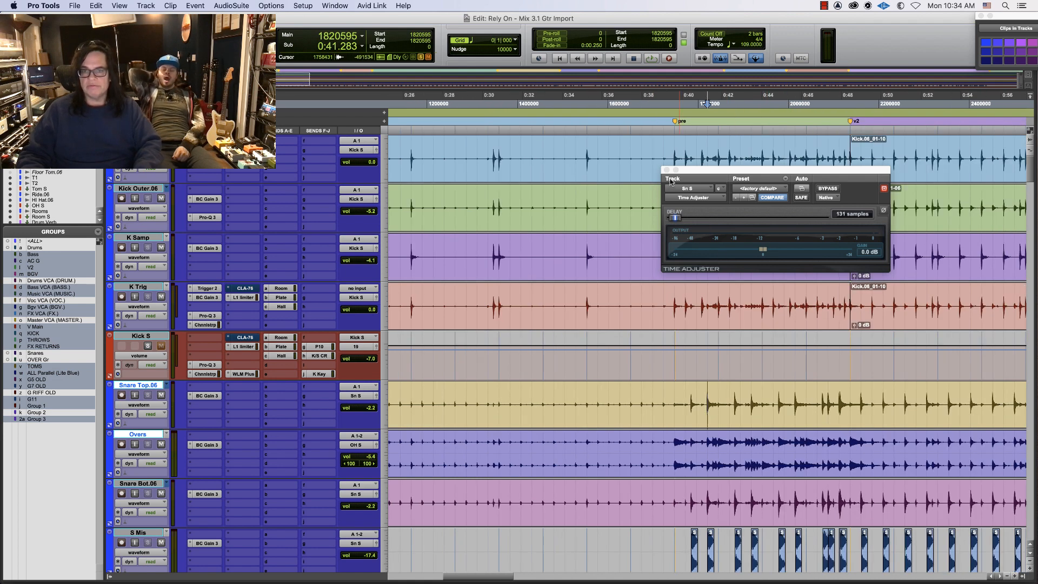
pyautogui.moveTo(779, 142); pyautogui.dragTo(953, 155)
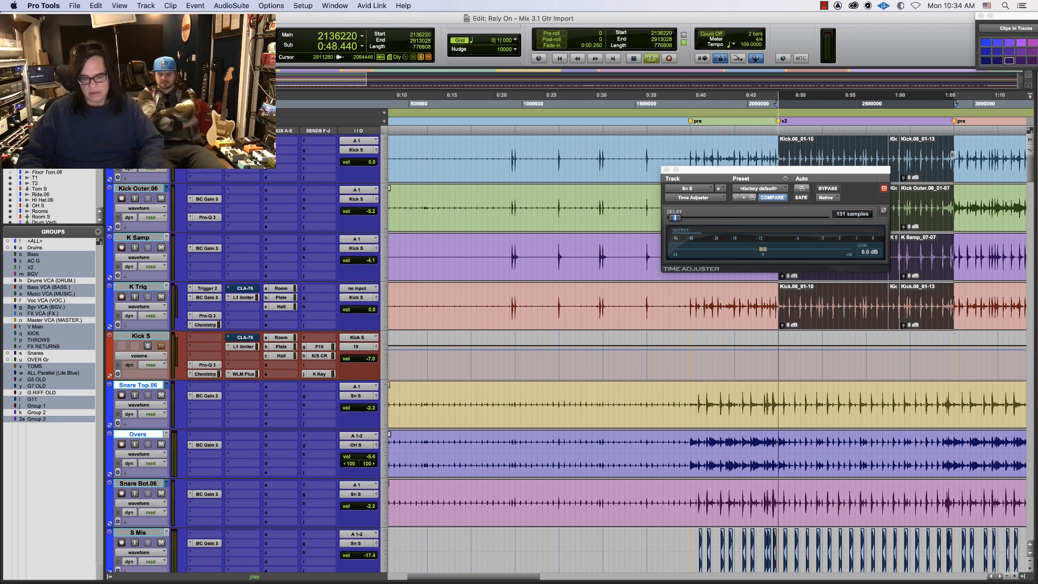
# Bypass the Time Adjuster on Sn S during playback and move its window clear of the snare inserts
pyautogui.press('super+equal')
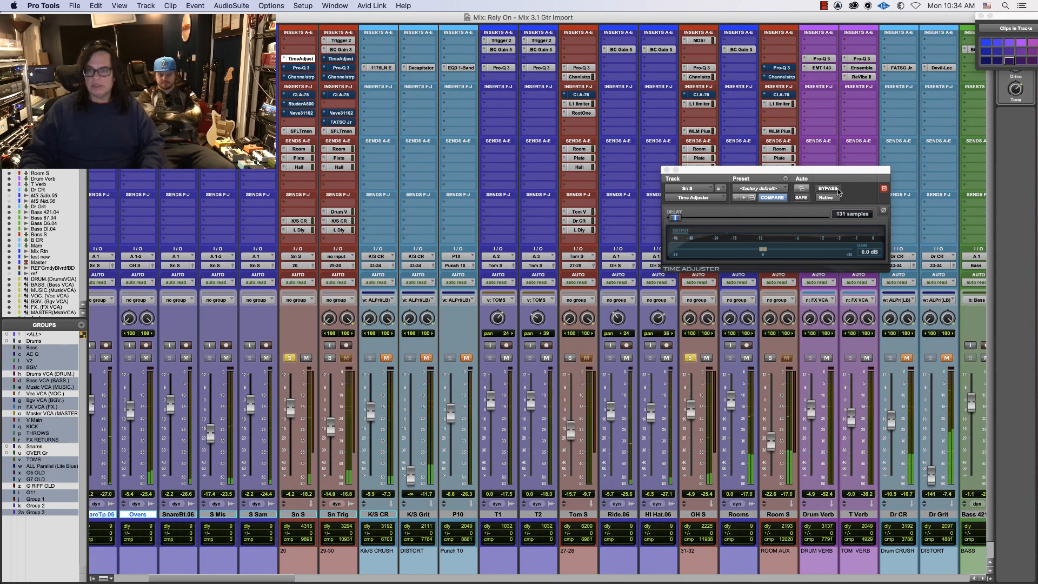
pyautogui.click(815, 183)
pyautogui.click(823, 188)
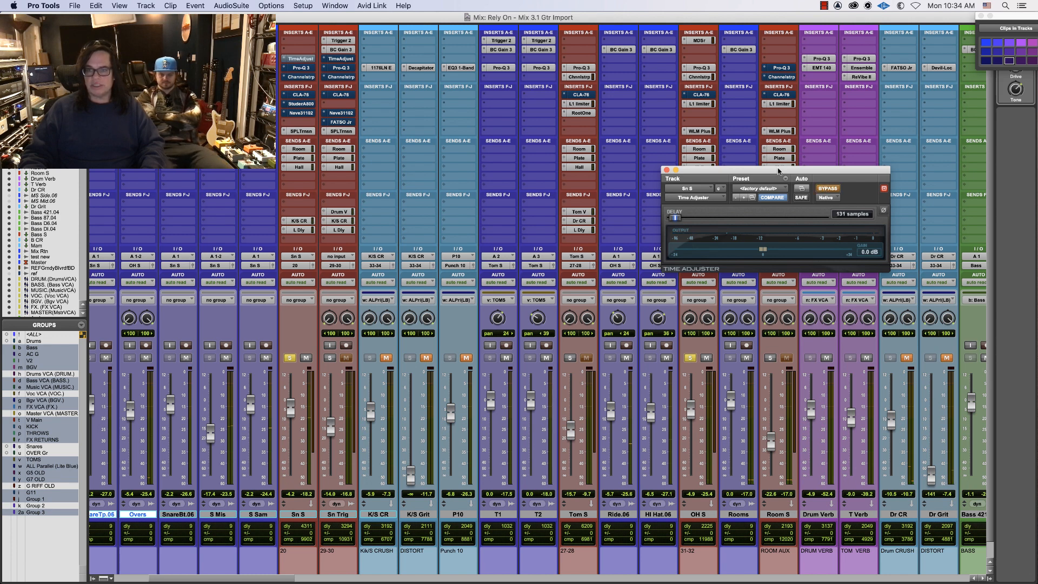
pyautogui.moveTo(778, 171); pyautogui.dragTo(580, 82)
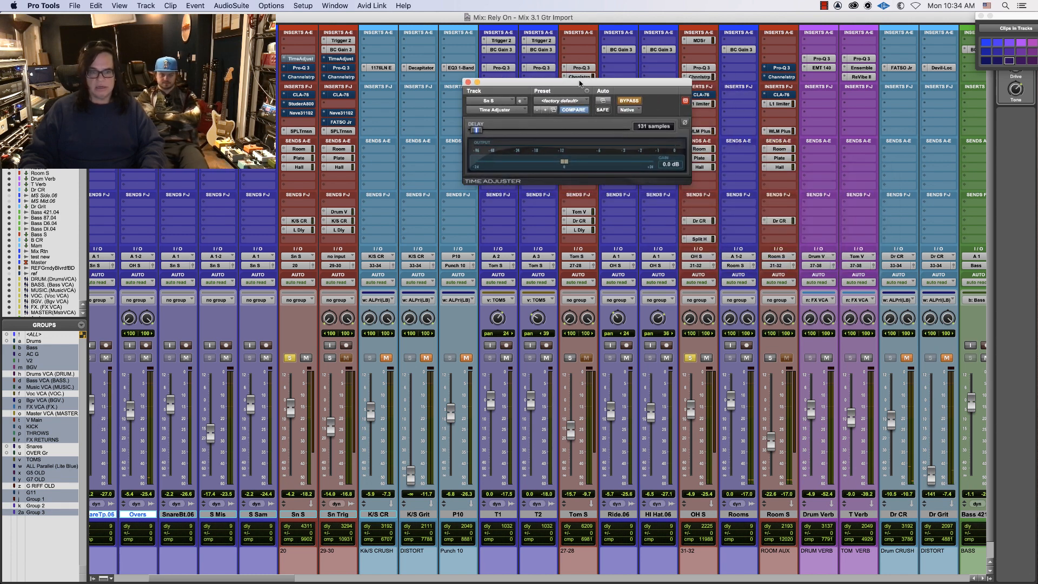
# Move the Overs channel back between Hi Hat and OH S, and select Snare Top together with it
pyautogui.click(164, 515)
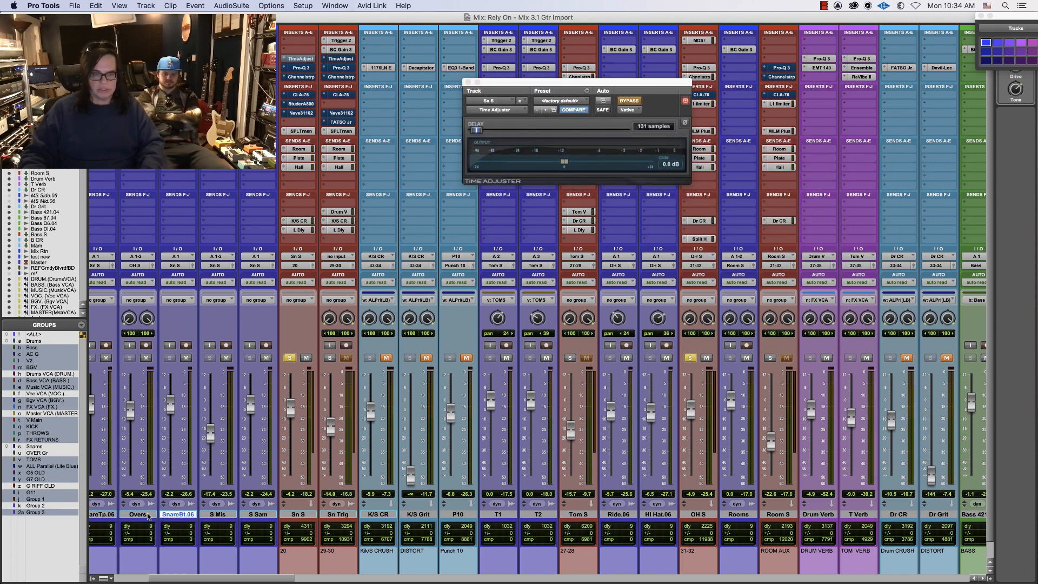
pyautogui.moveTo(150, 517); pyautogui.dragTo(673, 535)
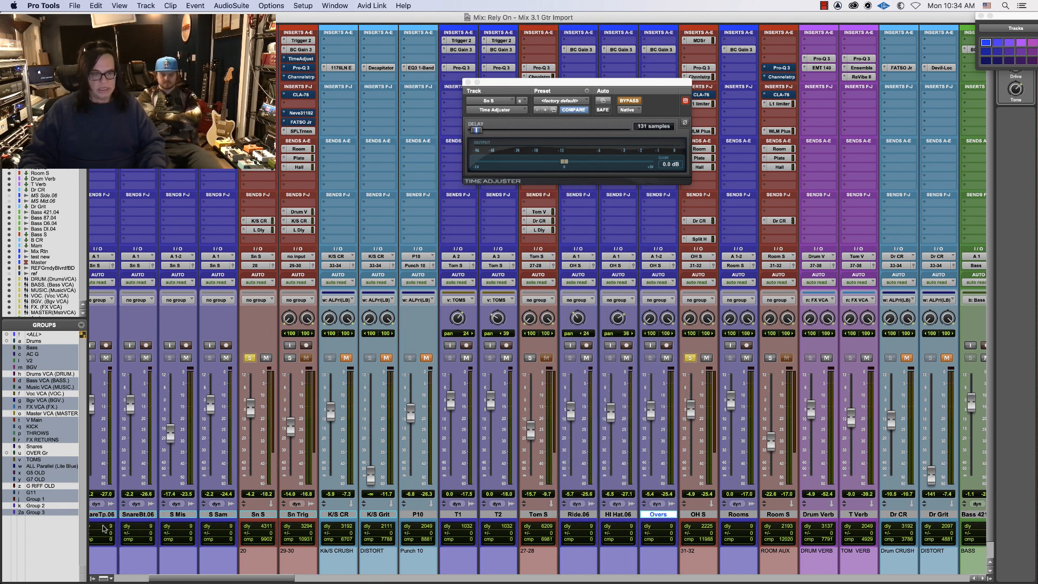
pyautogui.keyDown('super'); pyautogui.click(103, 514); pyautogui.keyUp('super')
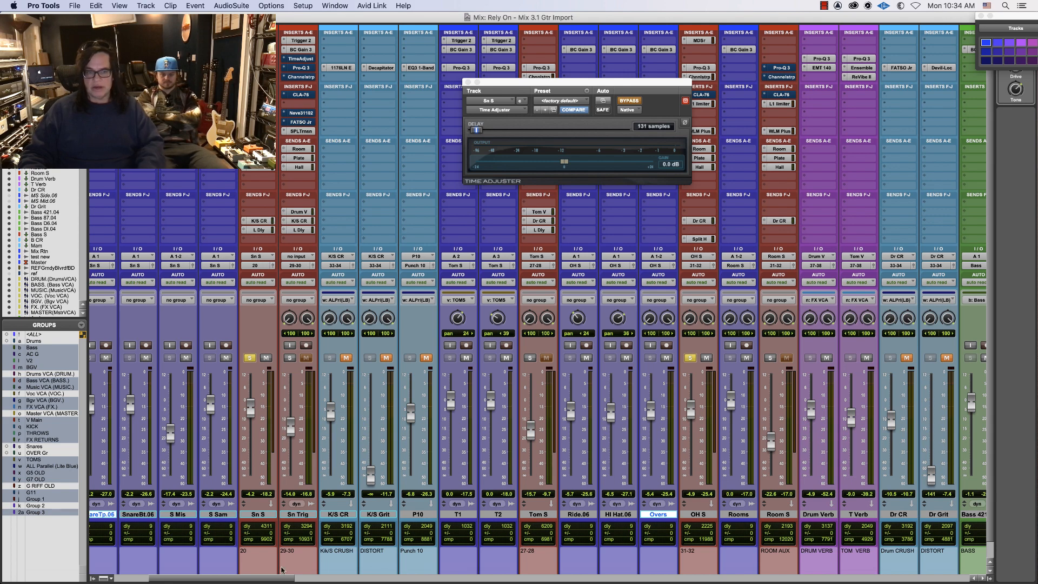
# Re-enable the Time Adjuster on Sn S during playback to compare the snare with and without its delay
pyautogui.moveTo(280, 579); pyautogui.dragTo(266, 579)
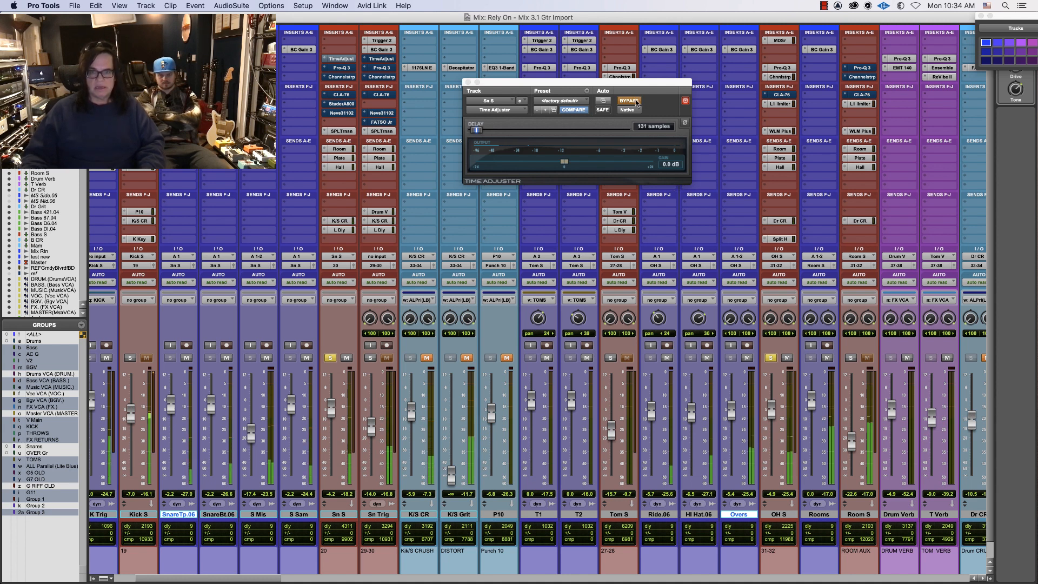
pyautogui.click(637, 103)
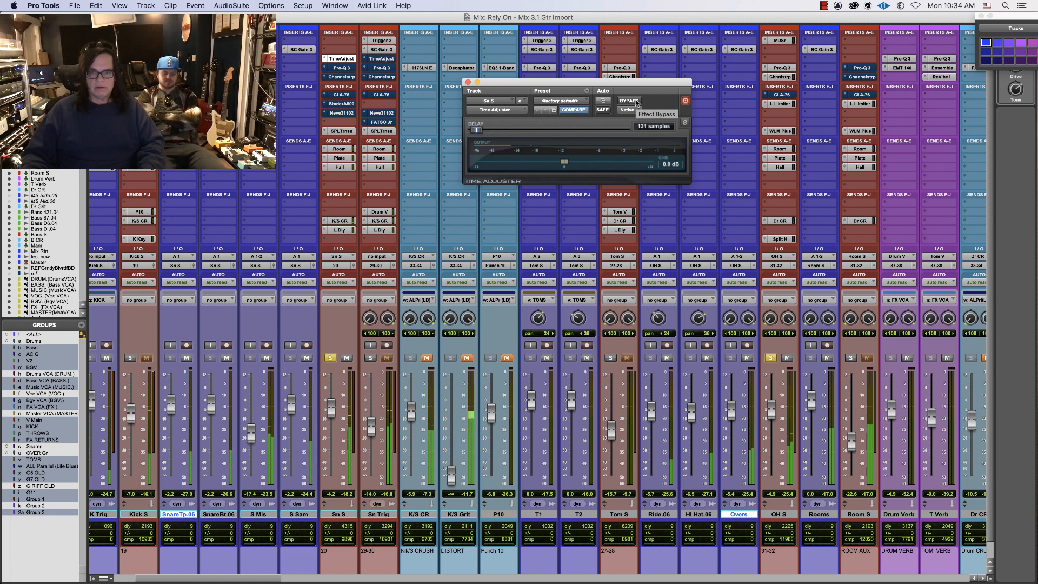
# Bypass and re-enable the Time Adjuster on Sn S during playback, close its window, and clear the Sn S and OH S solos
pyautogui.click(637, 102)
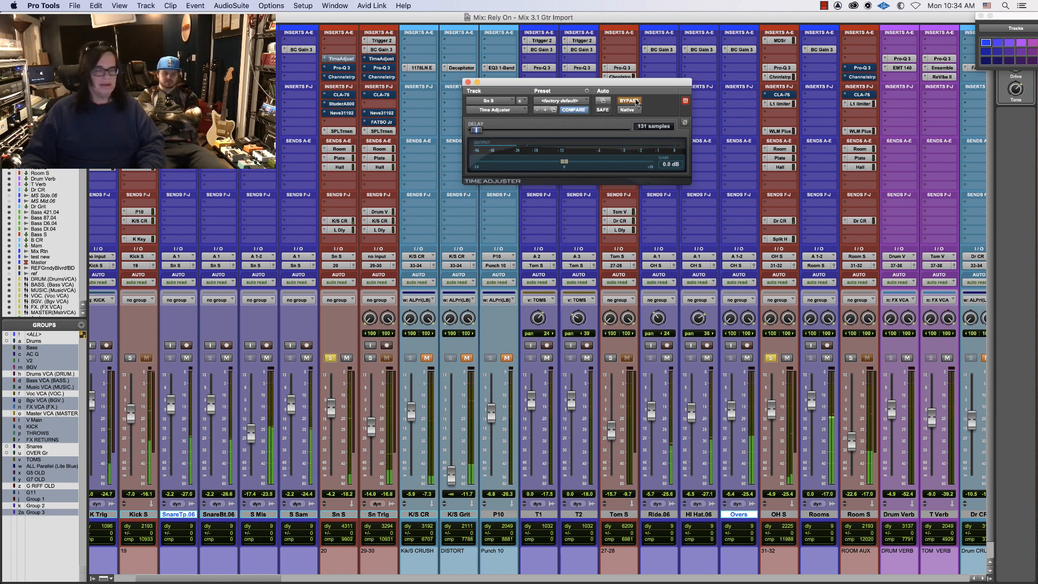
pyautogui.click(637, 101)
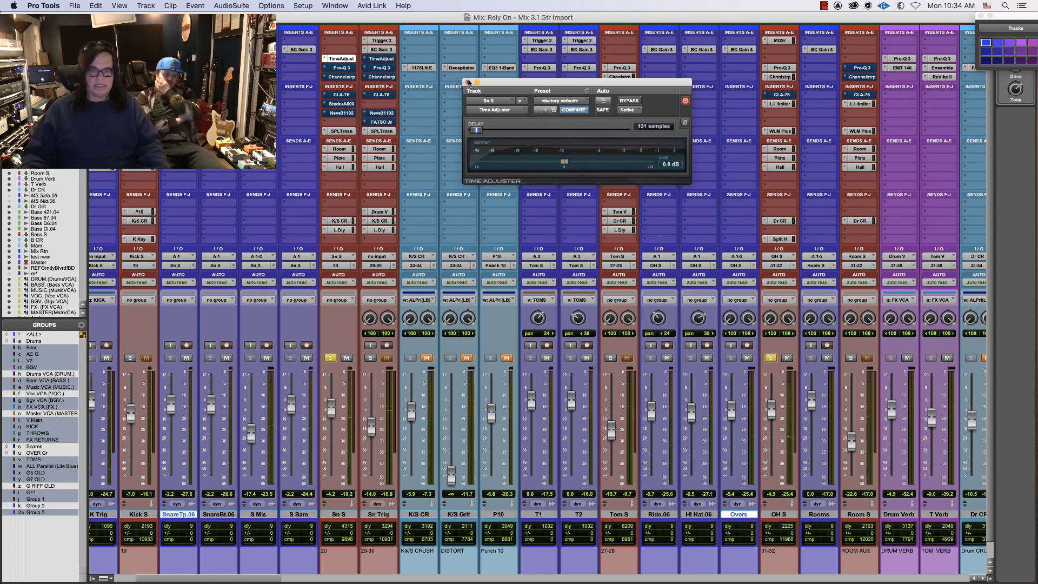
pyautogui.click(468, 82)
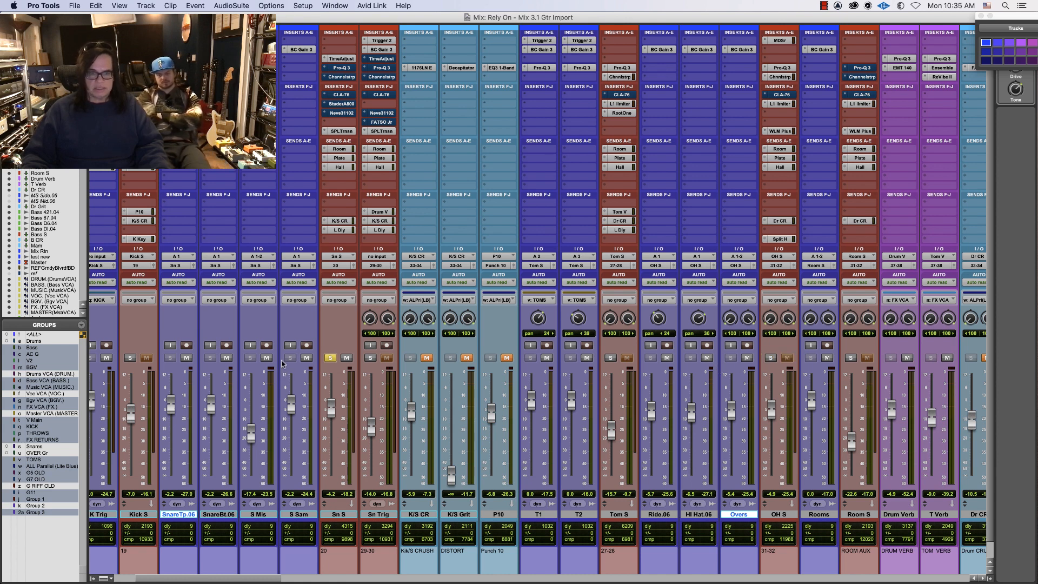
pyautogui.click(329, 359)
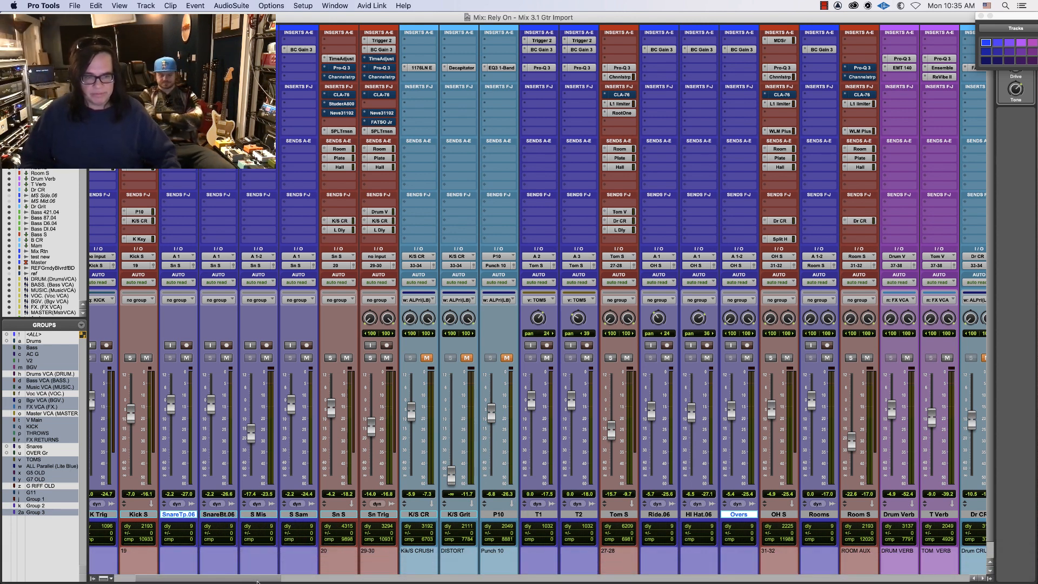
# Mute the Drum Verb and T Verb returns and the Sn Trig channel during playback
pyautogui.moveTo(259, 580); pyautogui.dragTo(400, 583)
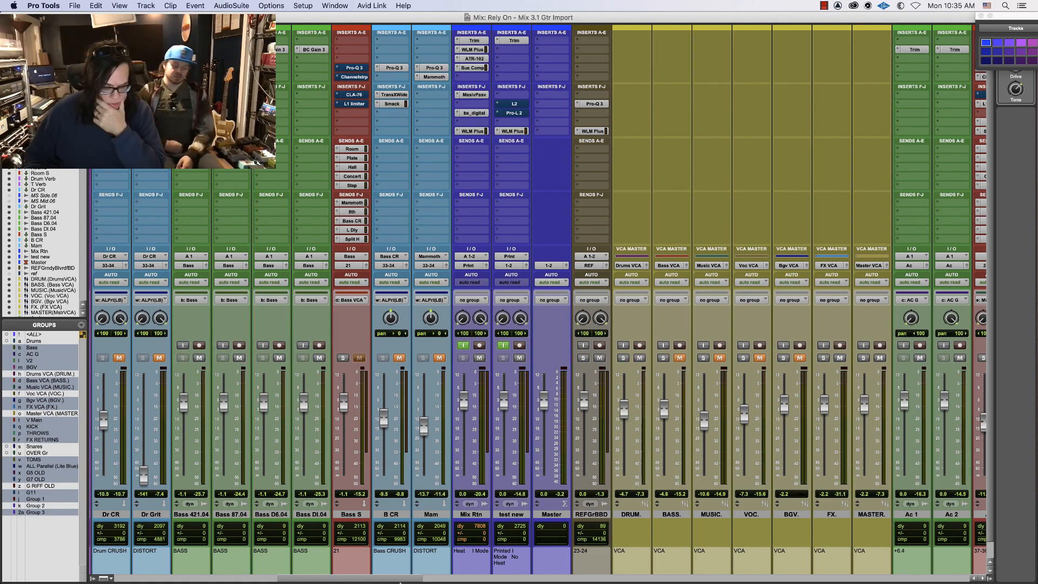
pyautogui.moveTo(400, 582); pyautogui.dragTo(229, 581)
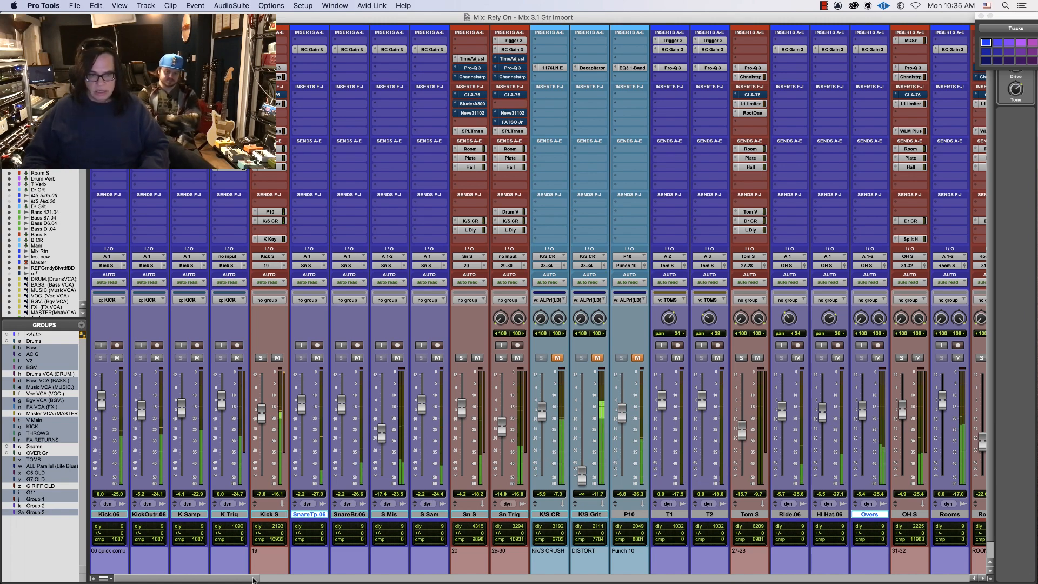
pyautogui.moveTo(244, 581); pyautogui.dragTo(128, 581)
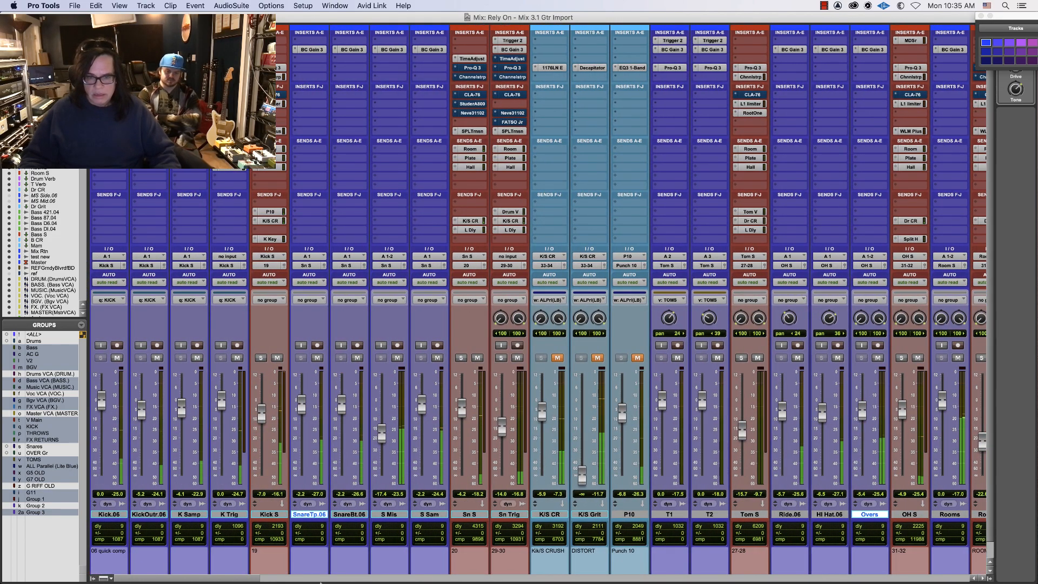
pyautogui.moveTo(252, 582); pyautogui.dragTo(311, 581)
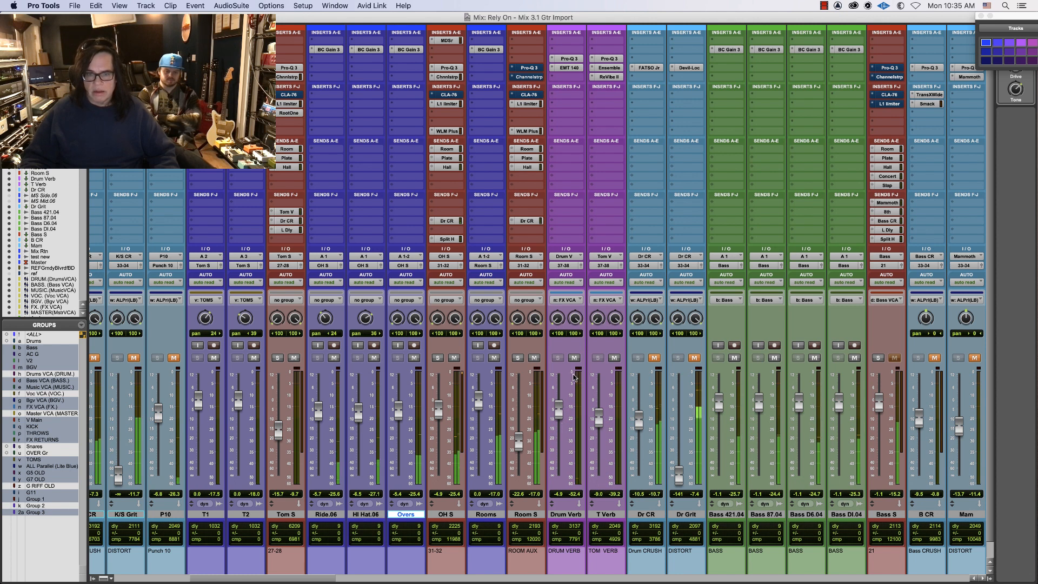
pyautogui.click(574, 358)
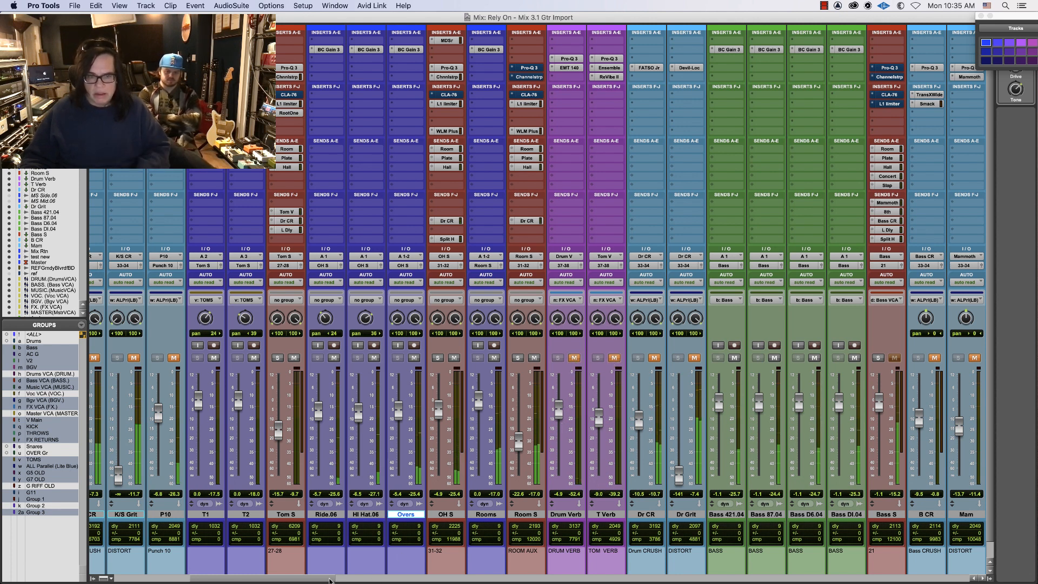
pyautogui.hscroll(-10, 173, 549)
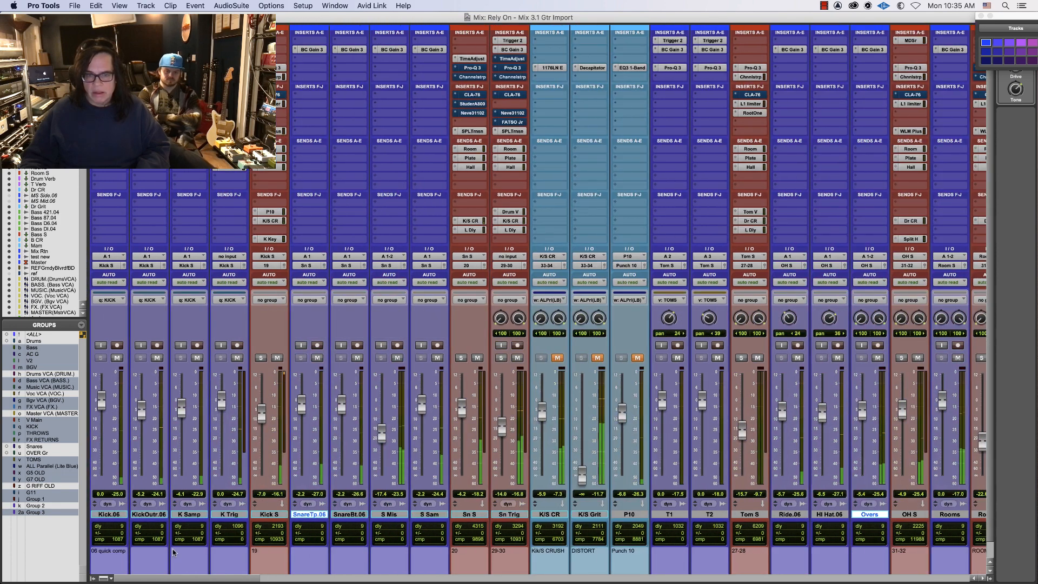
pyautogui.click(522, 359)
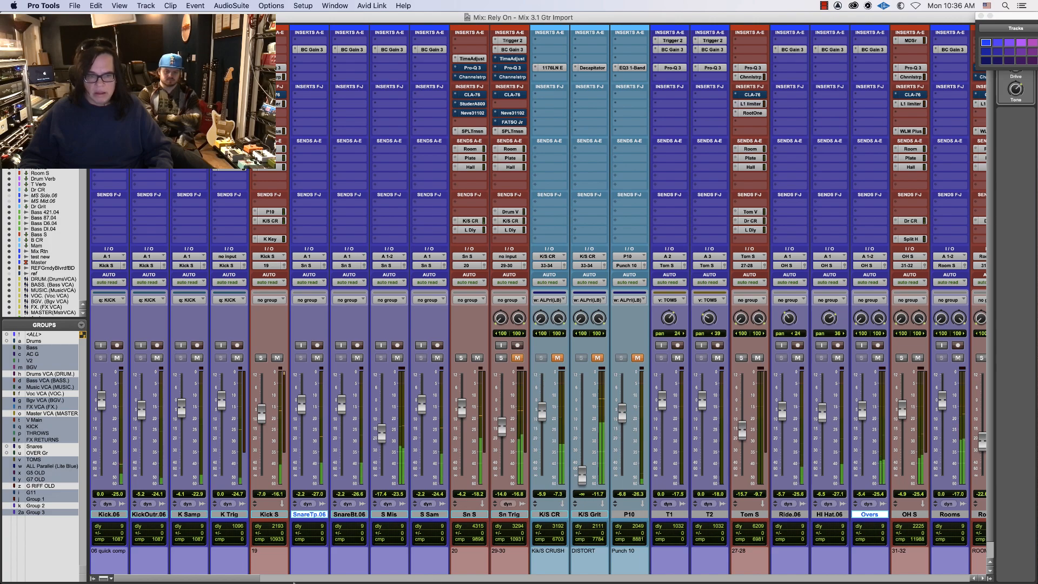
pyautogui.moveTo(249, 578); pyautogui.dragTo(151, 581)
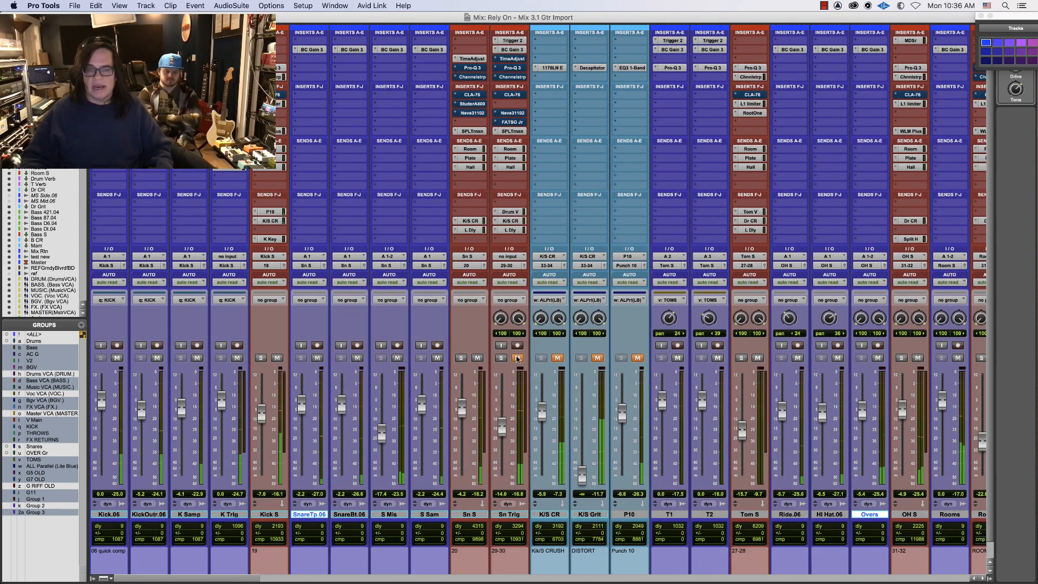
# Check the Room and Hall sends on Kick S and OH S, pulling the OH S Hall send down to -∞
pyautogui.click(269, 148)
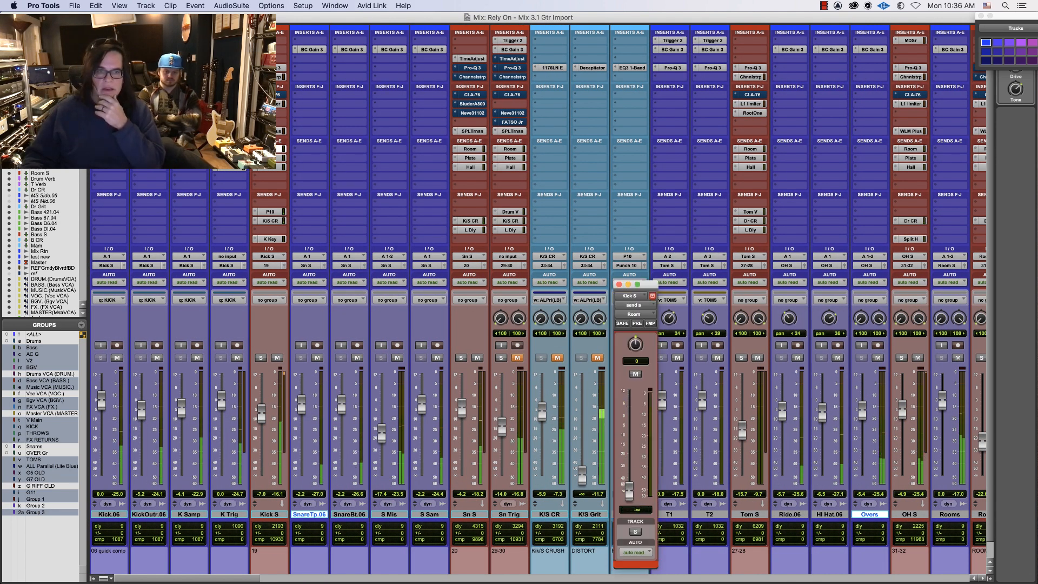
pyautogui.click(266, 168)
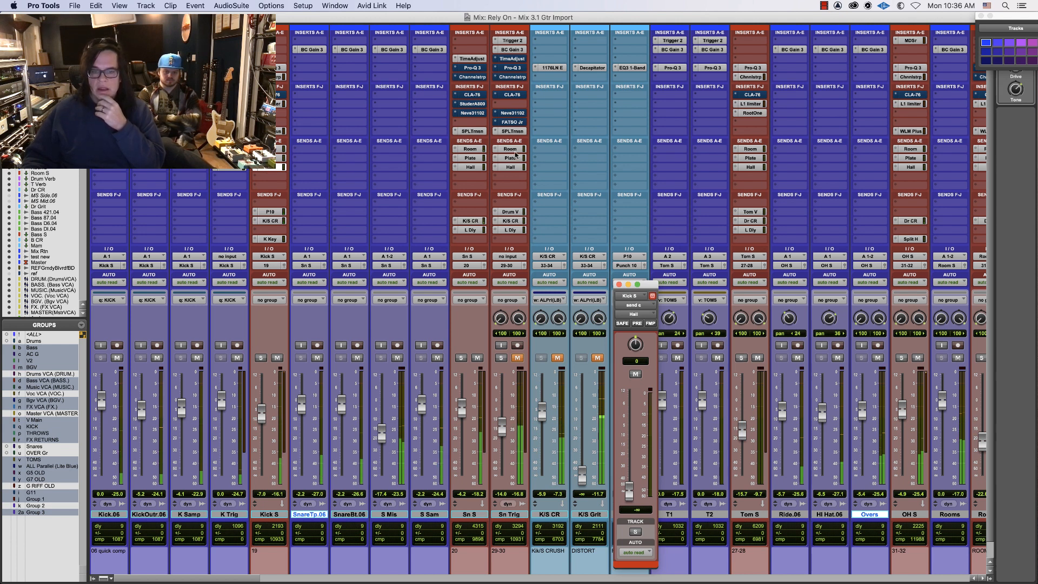
pyautogui.click(910, 168)
pyautogui.moveTo(629, 455); pyautogui.dragTo(628, 581)
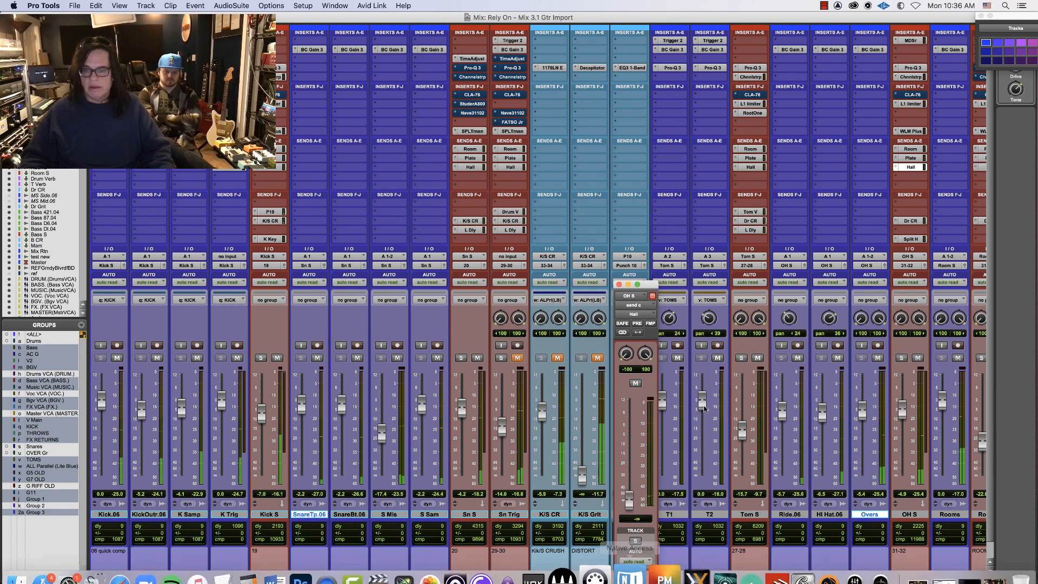
pyautogui.click(913, 148)
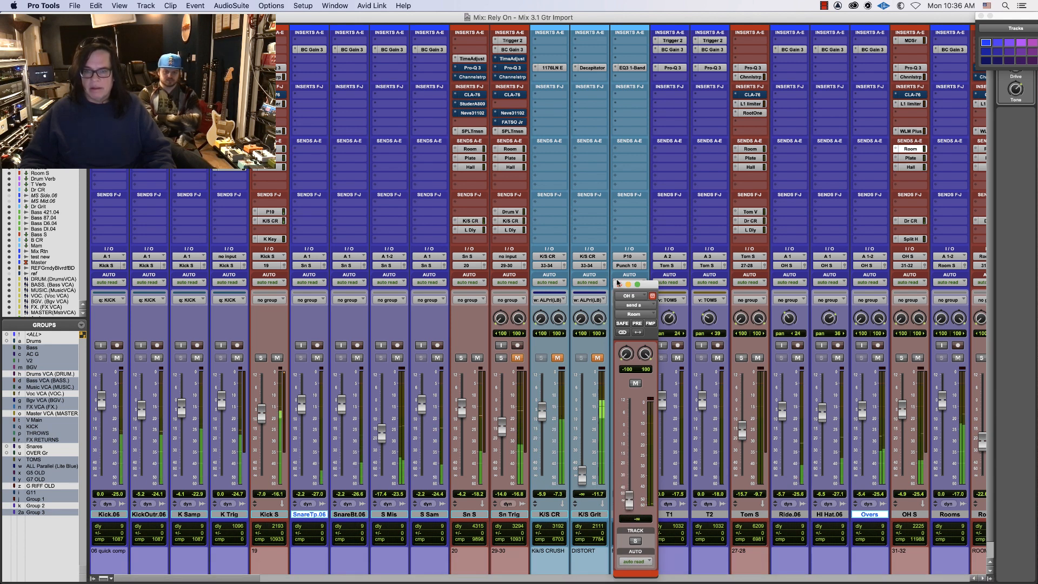
pyautogui.click(619, 284)
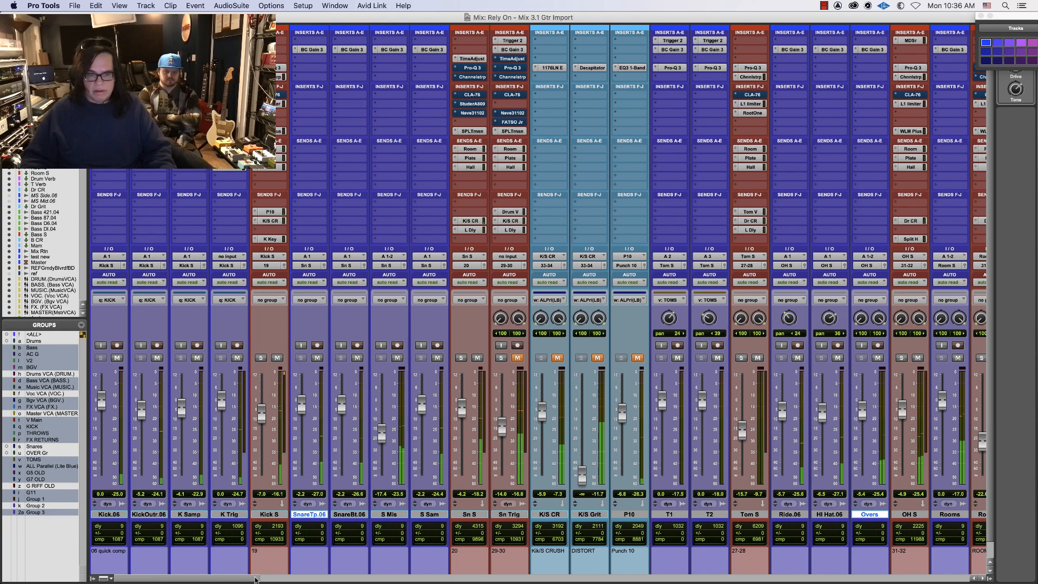
# Check the Kick S Room send and the Sn S Room and Hall sends, pulling the Sn S Room send down to -∞
pyautogui.moveTo(255, 579); pyautogui.dragTo(125, 563)
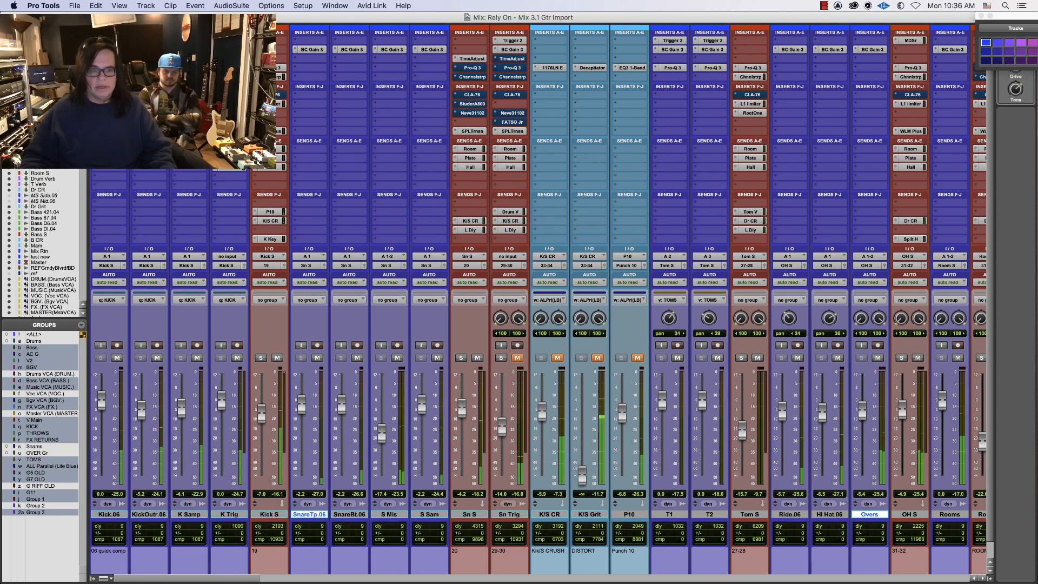
pyautogui.click(269, 149)
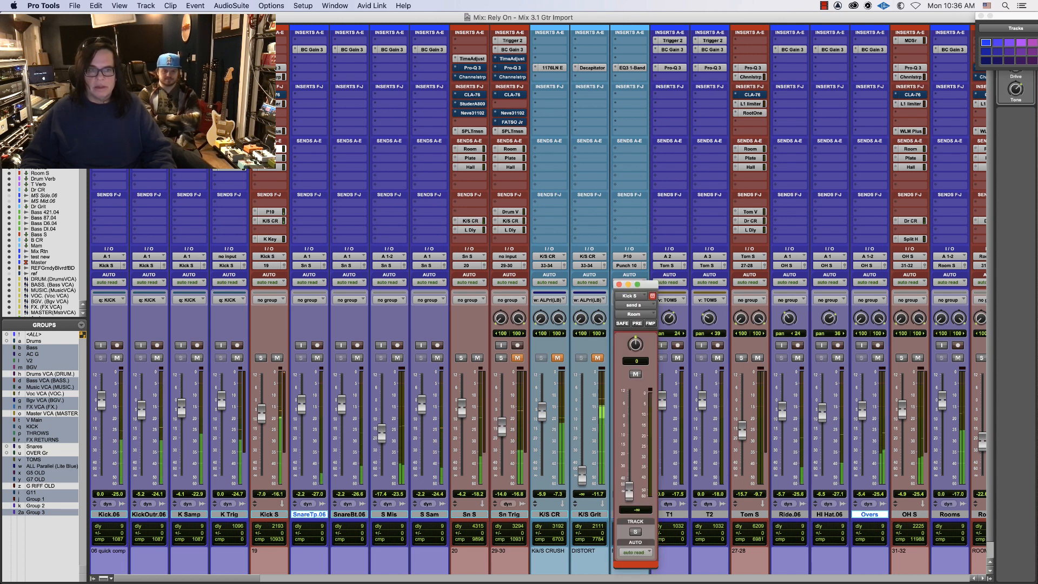
pyautogui.click(464, 149)
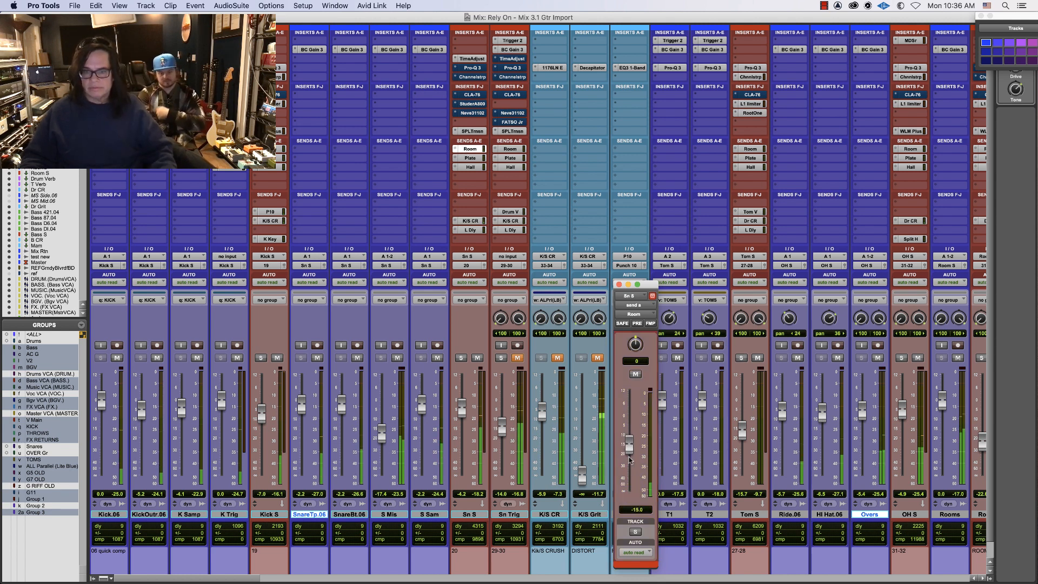
pyautogui.moveTo(630, 458); pyautogui.dragTo(630, 504)
pyautogui.click(482, 166)
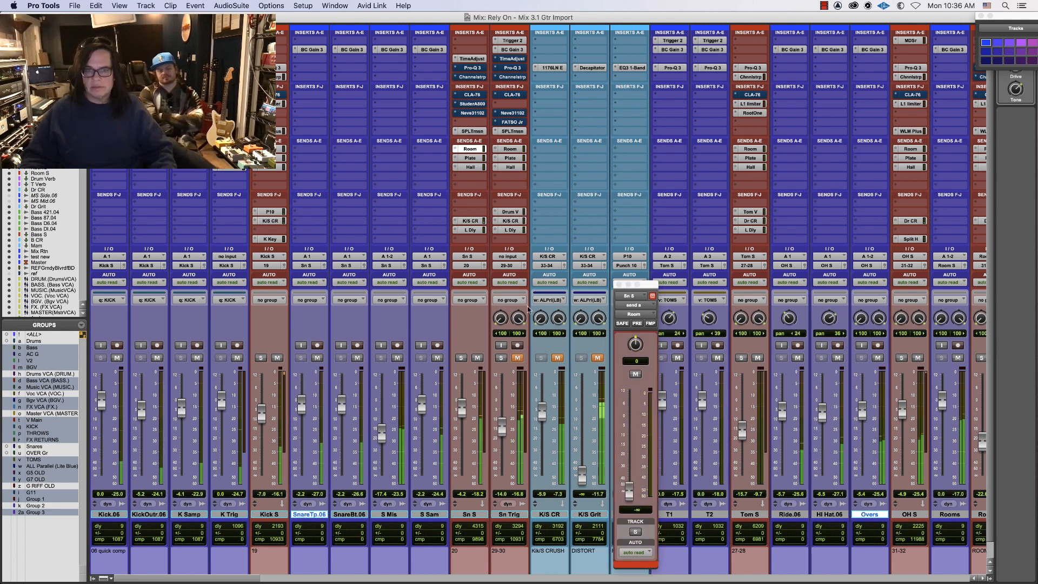
pyautogui.click(463, 167)
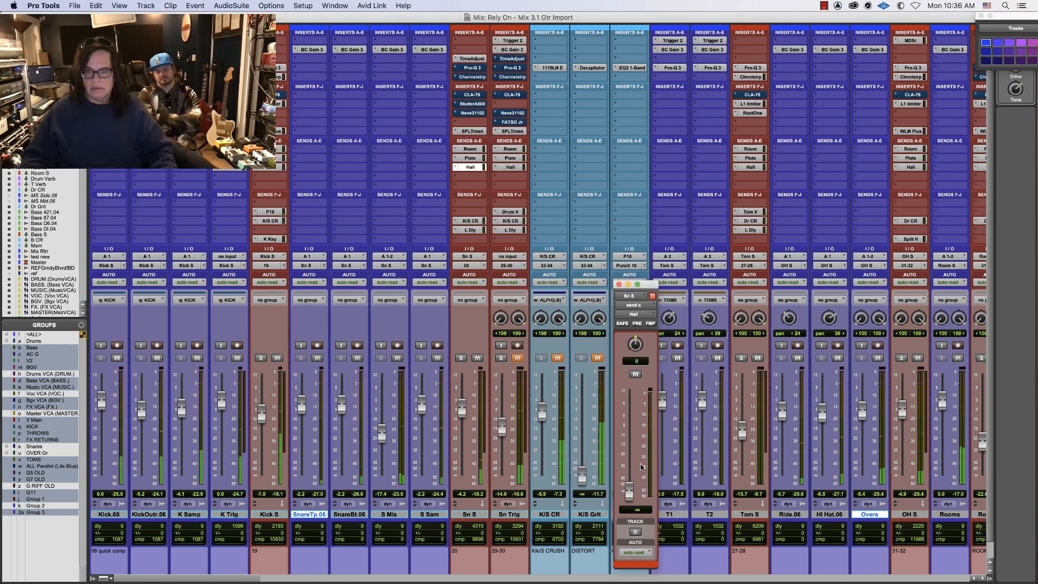
# Check the Room and Hall sends on Tom S and OH S, turn the Tom S Hall send fully down, and close the send window
pyautogui.click(750, 149)
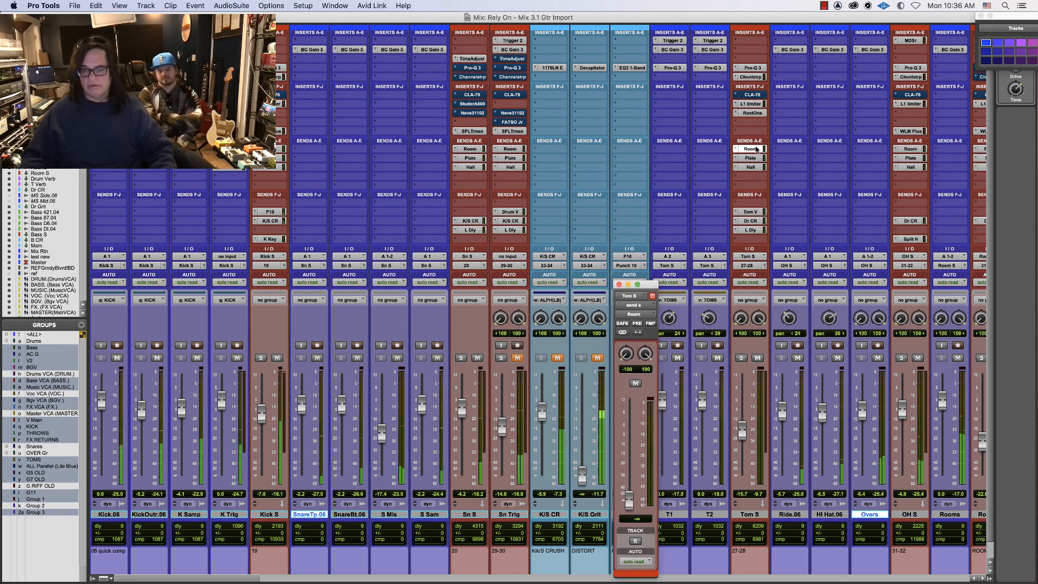
pyautogui.click(912, 149)
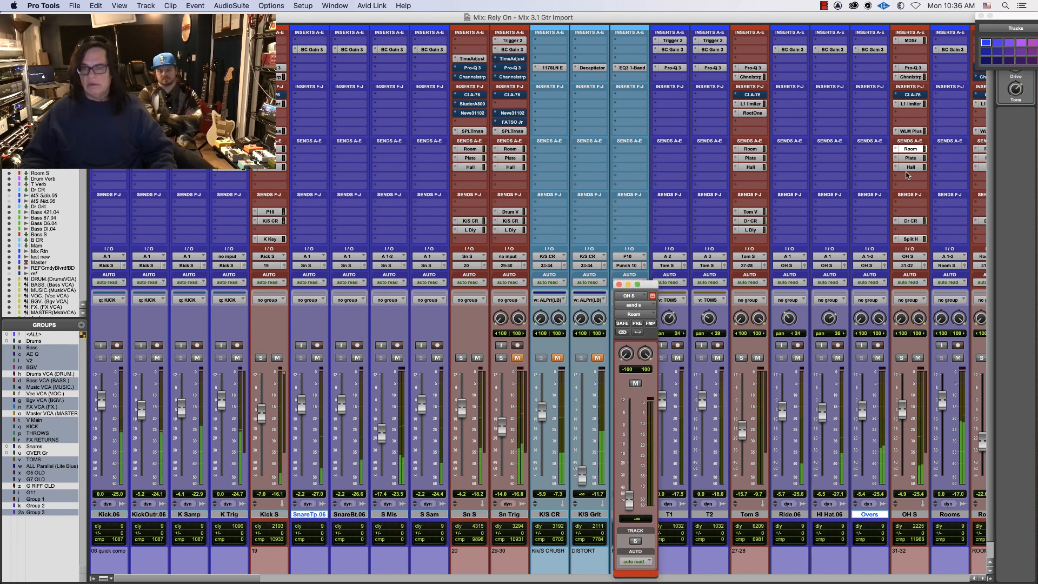
pyautogui.click(912, 167)
pyautogui.click(749, 167)
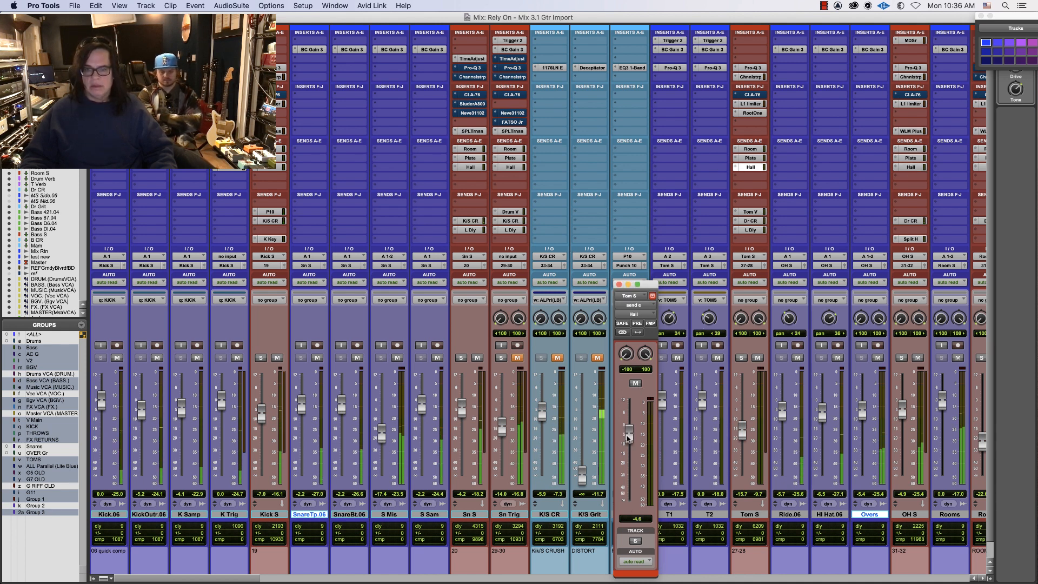
pyautogui.moveTo(629, 438); pyautogui.dragTo(627, 550)
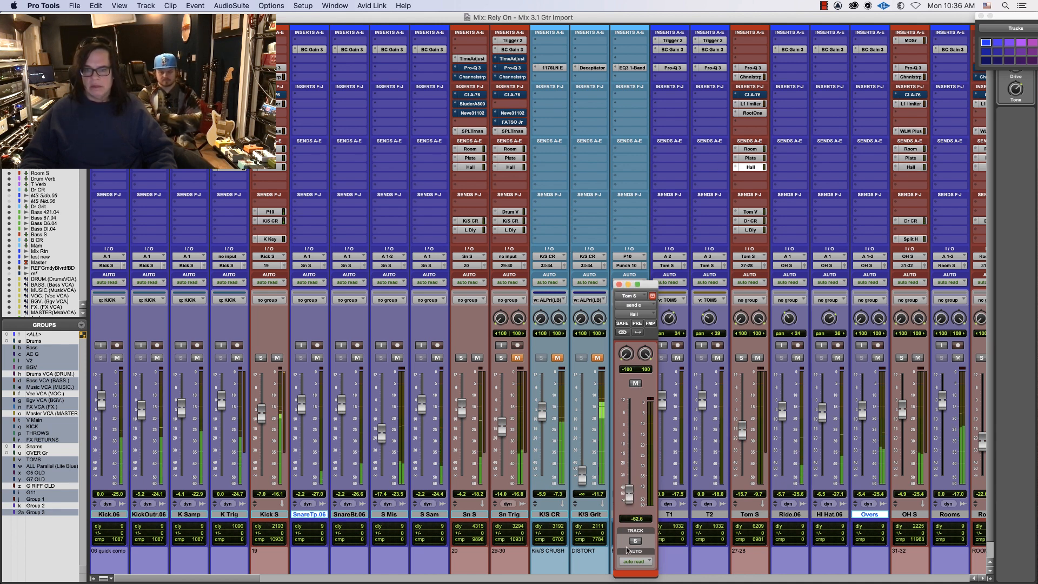
pyautogui.click(619, 285)
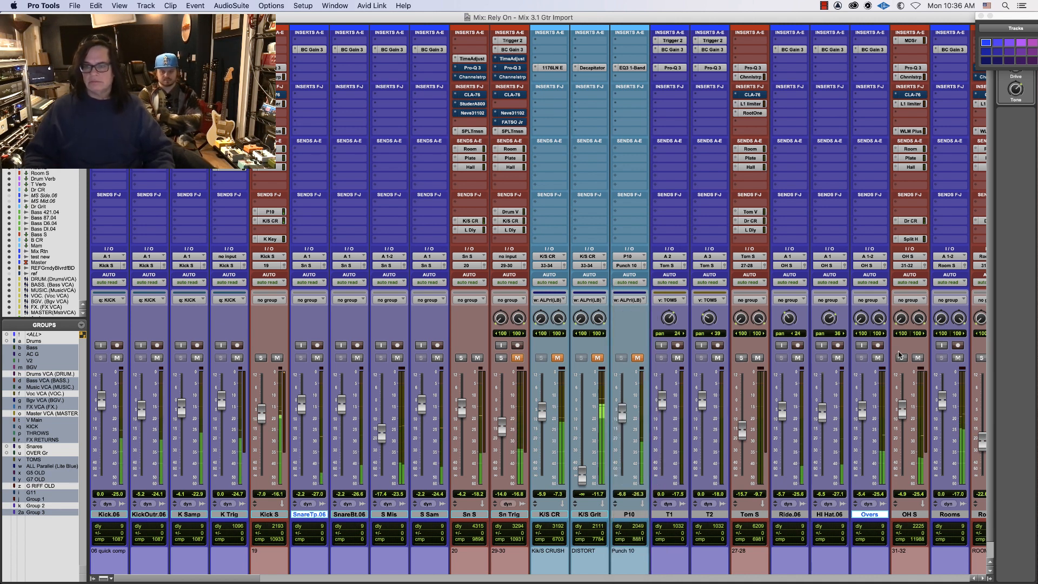
# Solo the Kick S submix and open its Pro-Q 3 to inspect the high-pass filter
pyautogui.click(901, 358)
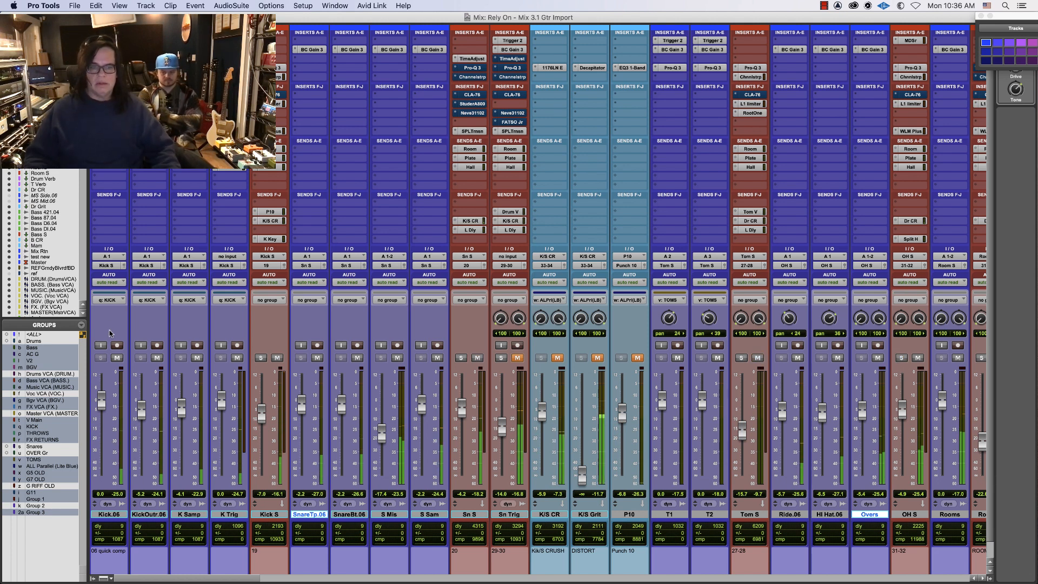
pyautogui.click(260, 358)
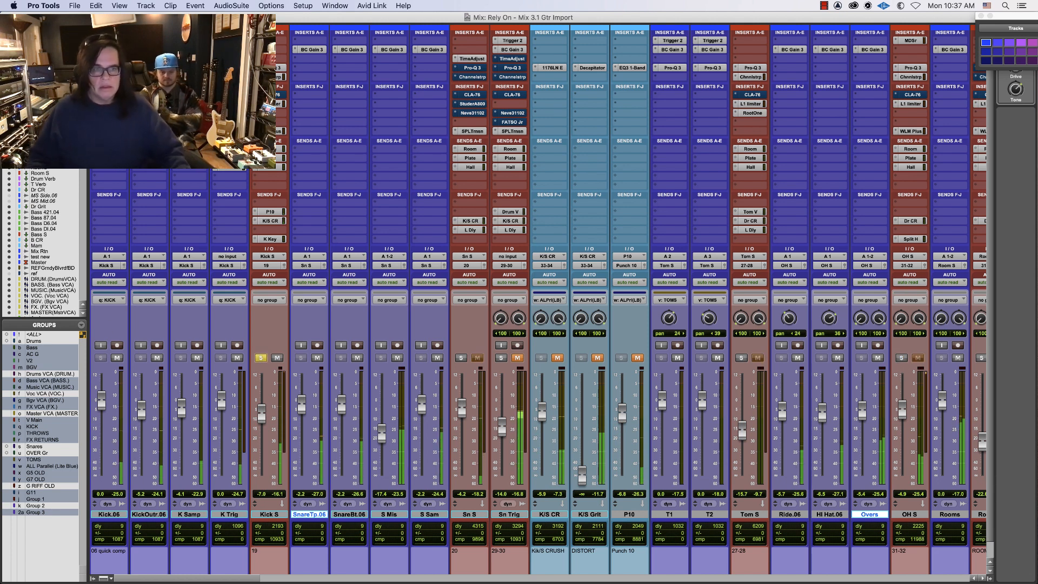
pyautogui.click(280, 68)
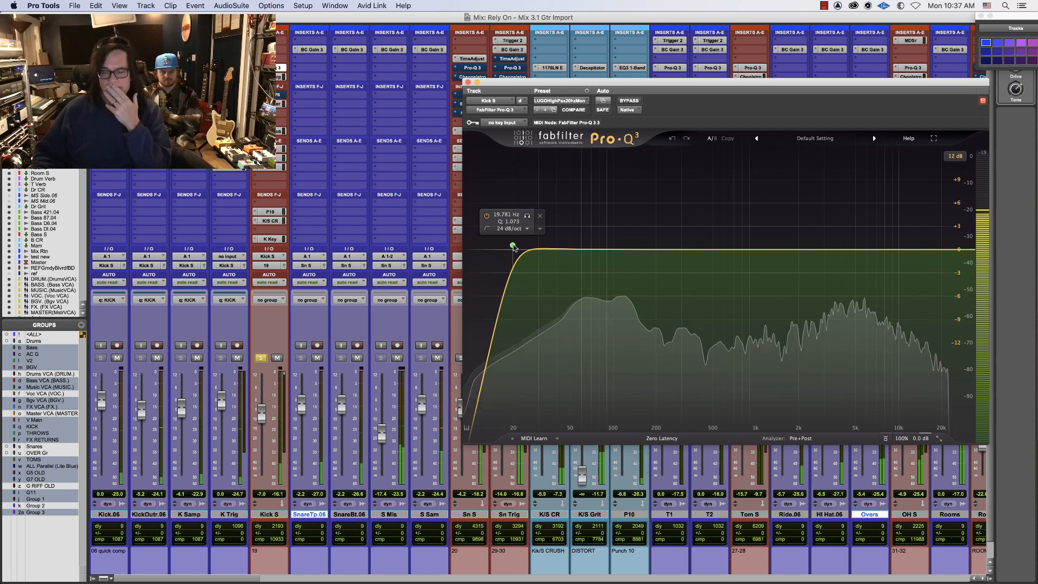
# Inspect the EQ and dynamics of the Kick S SSL Channel Strip, move its window clear of the inserts, and bypass the plug-in
pyautogui.click(280, 78)
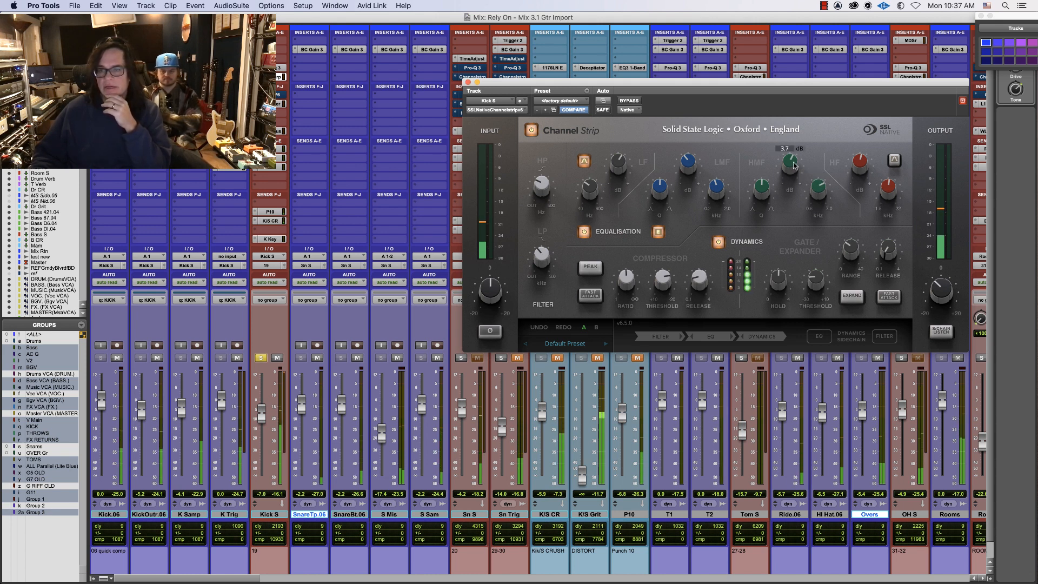
pyautogui.moveTo(660, 288)
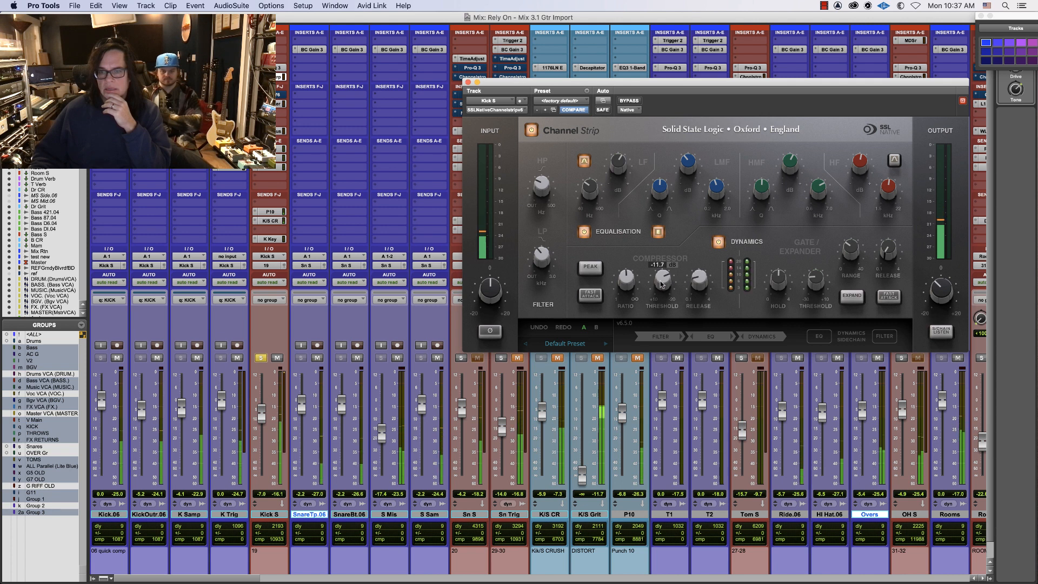
pyautogui.moveTo(817, 282)
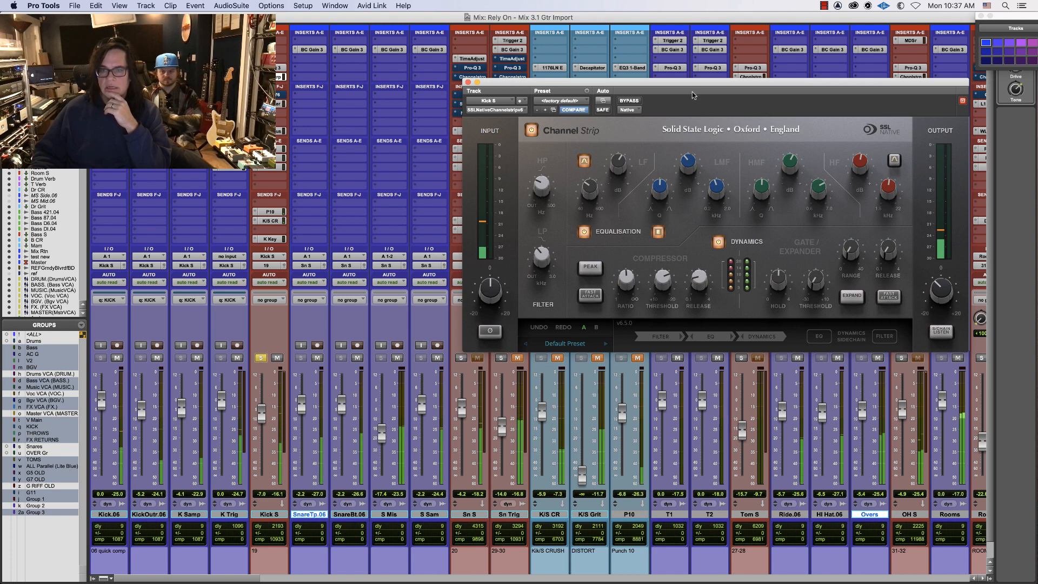
pyautogui.moveTo(692, 86); pyautogui.dragTo(680, 205)
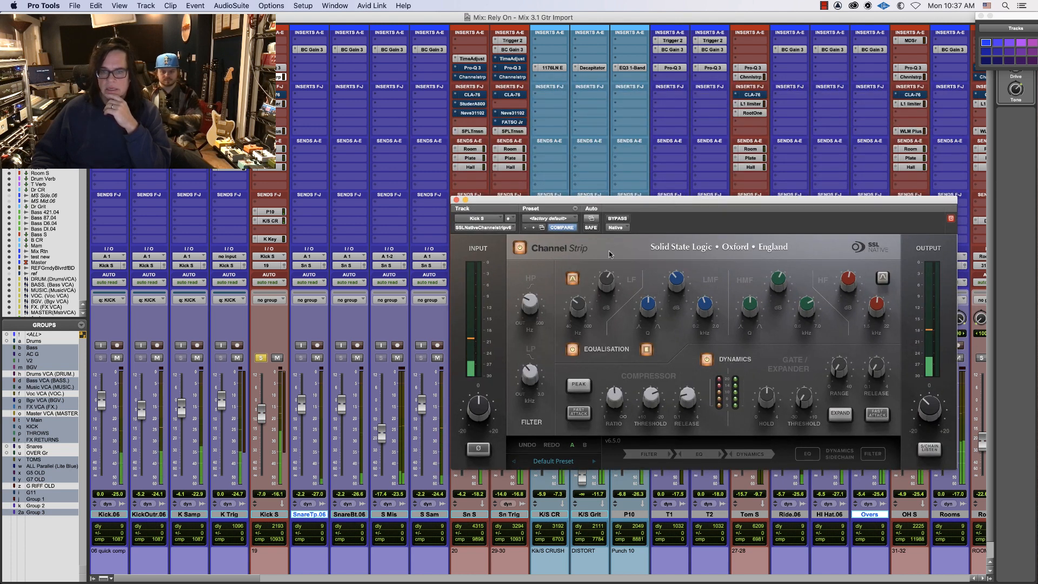
pyautogui.click(615, 220)
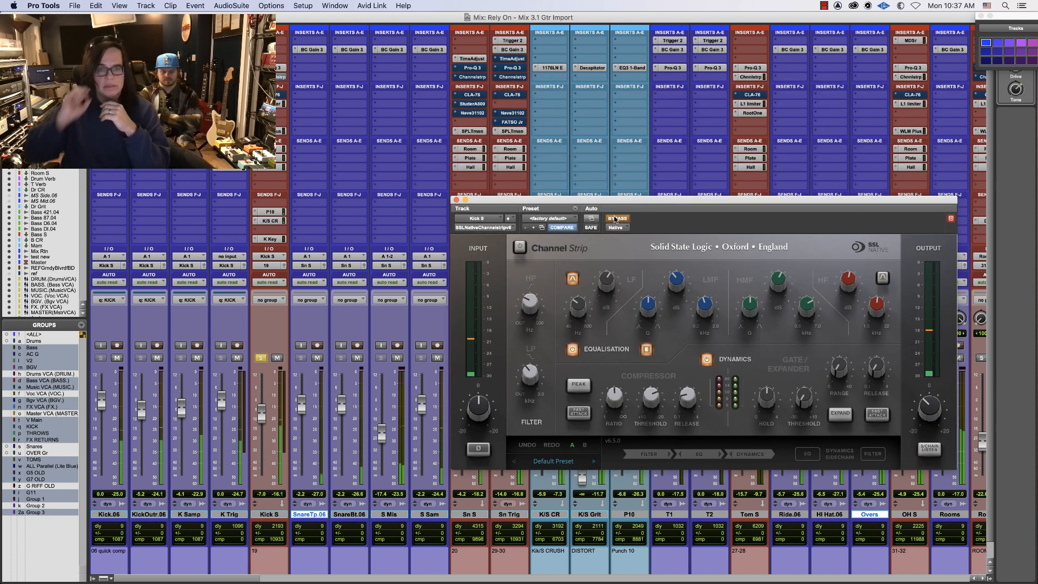
# Take the Kick S Channel Strip out of bypass and audition its gate and compressor thresholds, returning the compressor threshold to -16.3 dB
pyautogui.click(614, 219)
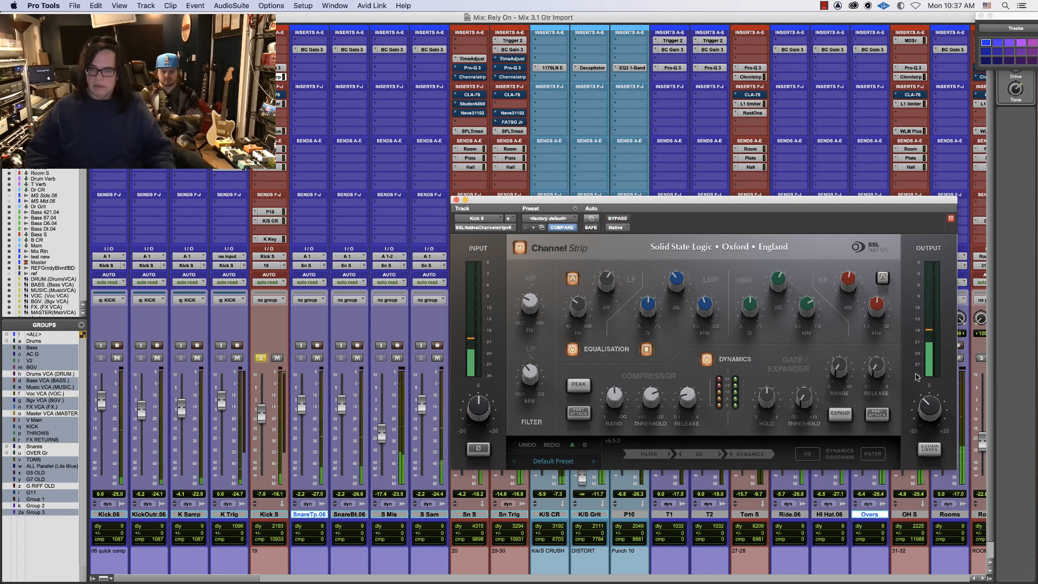
pyautogui.moveTo(835, 363)
pyautogui.moveTo(796, 387)
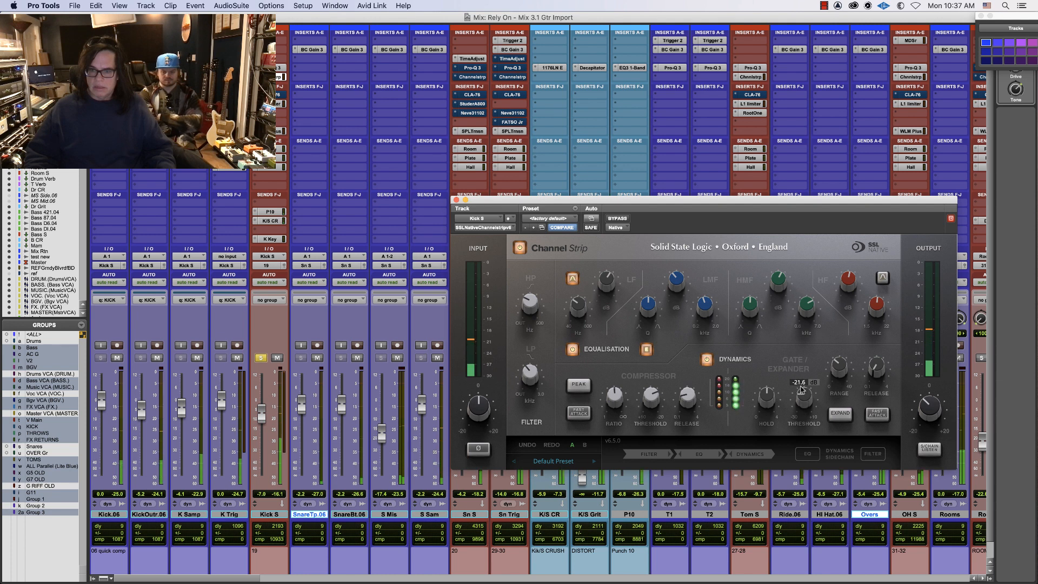
pyautogui.moveTo(802, 393); pyautogui.dragTo(842, 385)
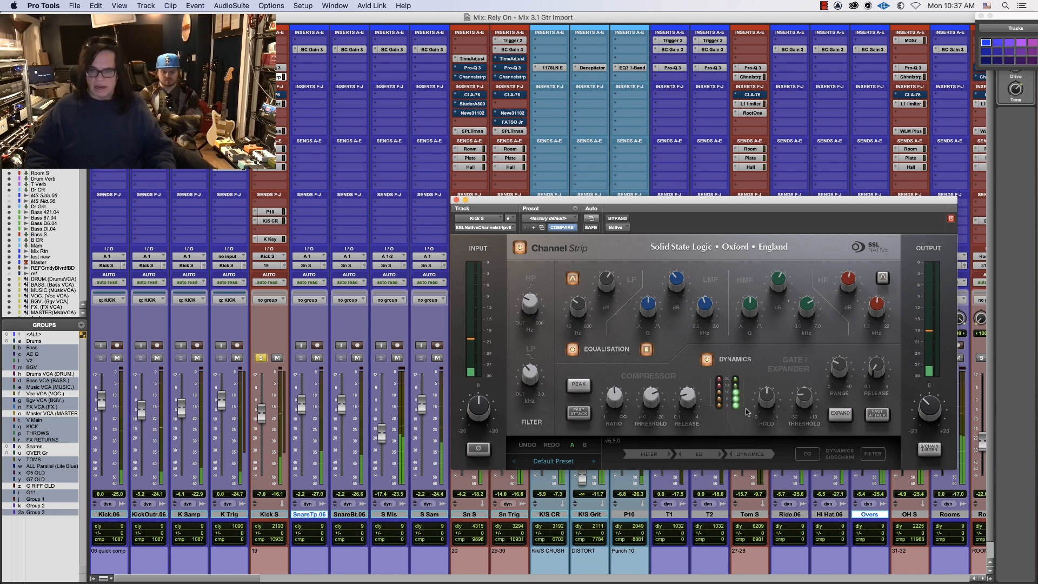
pyautogui.moveTo(649, 404)
pyautogui.mouseDown()
pyautogui.moveTo(651, 390)
pyautogui.moveTo(648, 420)
pyautogui.mouseUp()
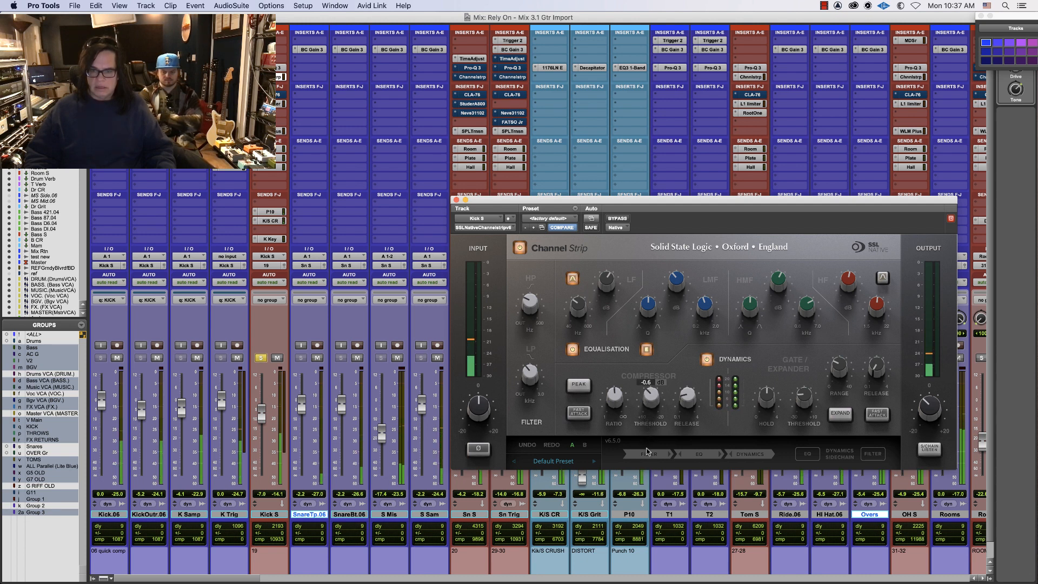
pyautogui.moveTo(655, 400); pyautogui.dragTo(658, 369)
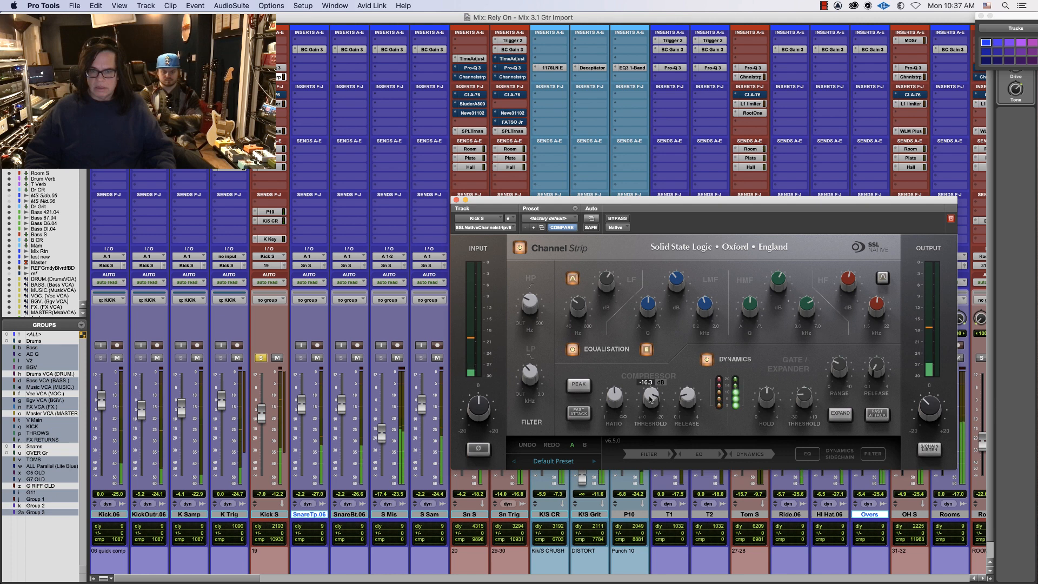
# Adjust the Channel Strip's LF band, setting its frequency to 60 Hz and its gain to 7.0 dB
pyautogui.moveTo(526, 306)
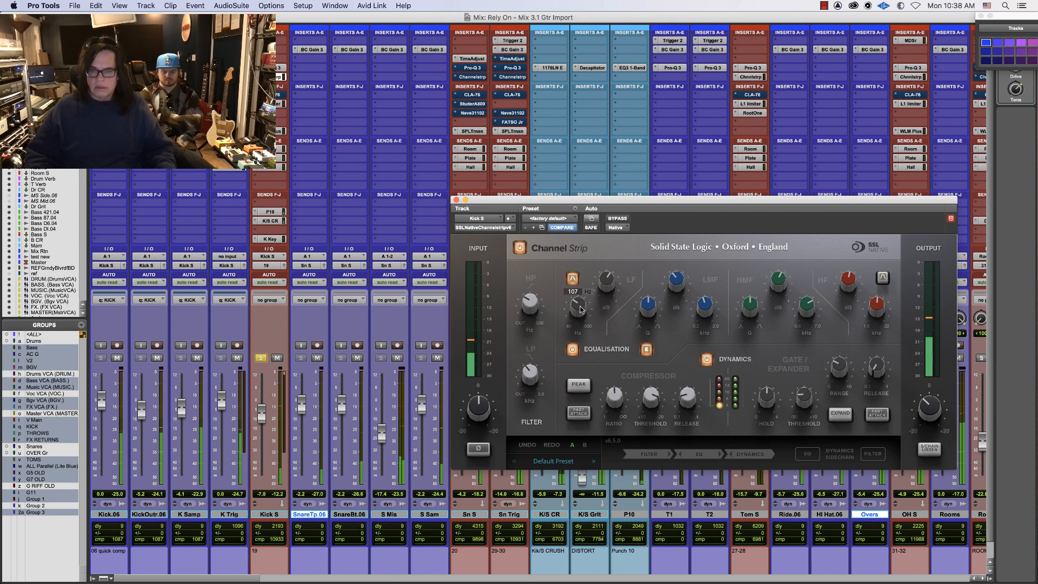
pyautogui.scroll(-5, 574, 318)
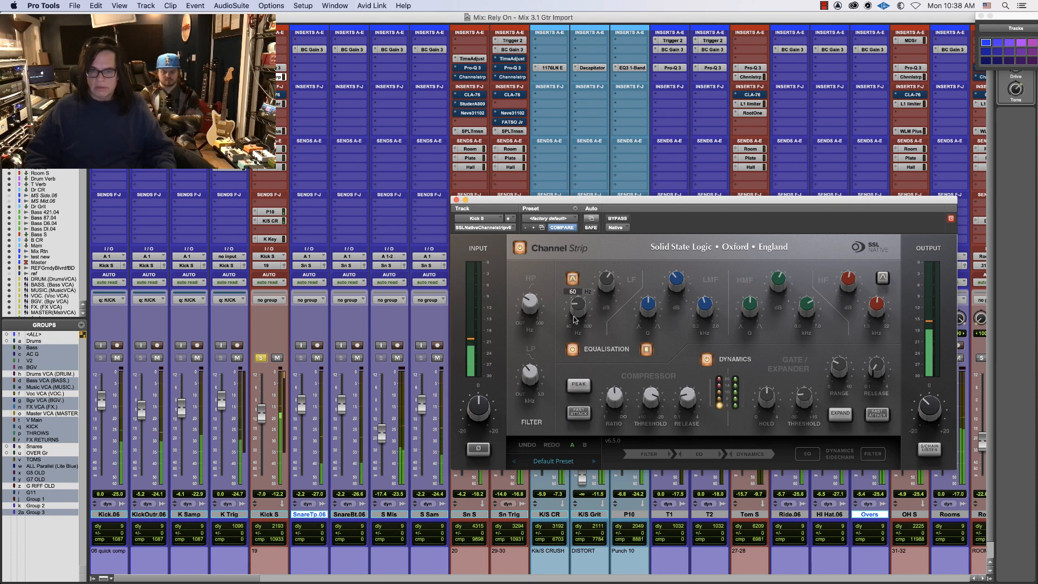
pyautogui.moveTo(606, 285)
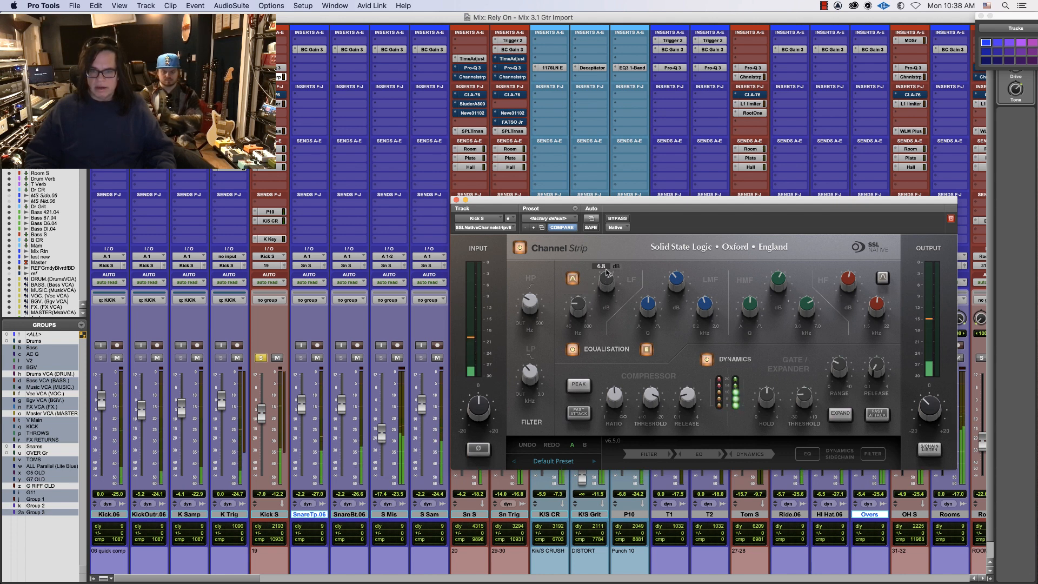
pyautogui.scroll(2, 607, 273)
pyautogui.scroll(-4, 607, 273)
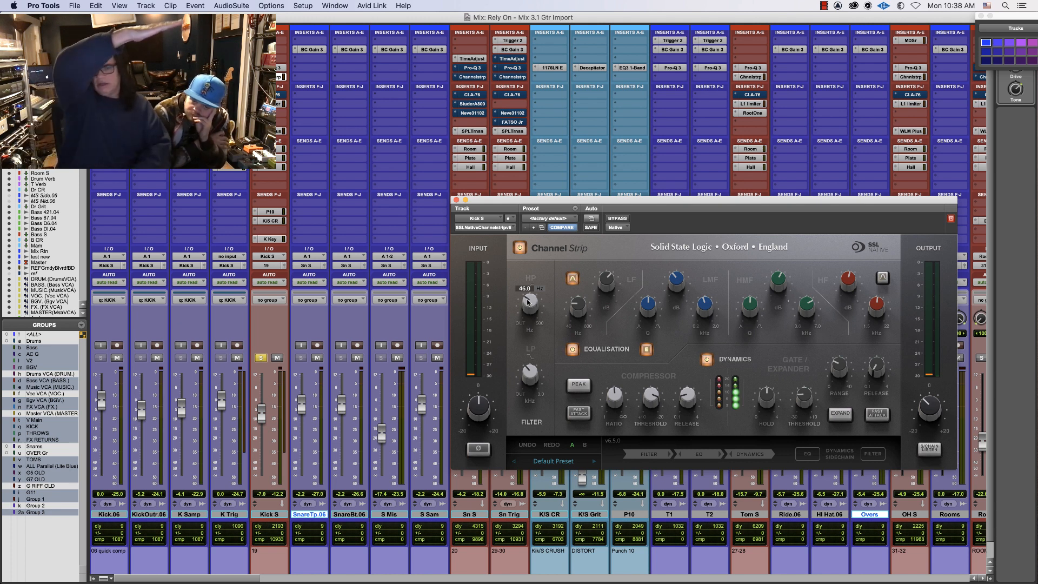
# Compare the LF band with its bell switch on and off, and check the LMF, HMF and HF settings of the kick EQ
pyautogui.click(572, 278)
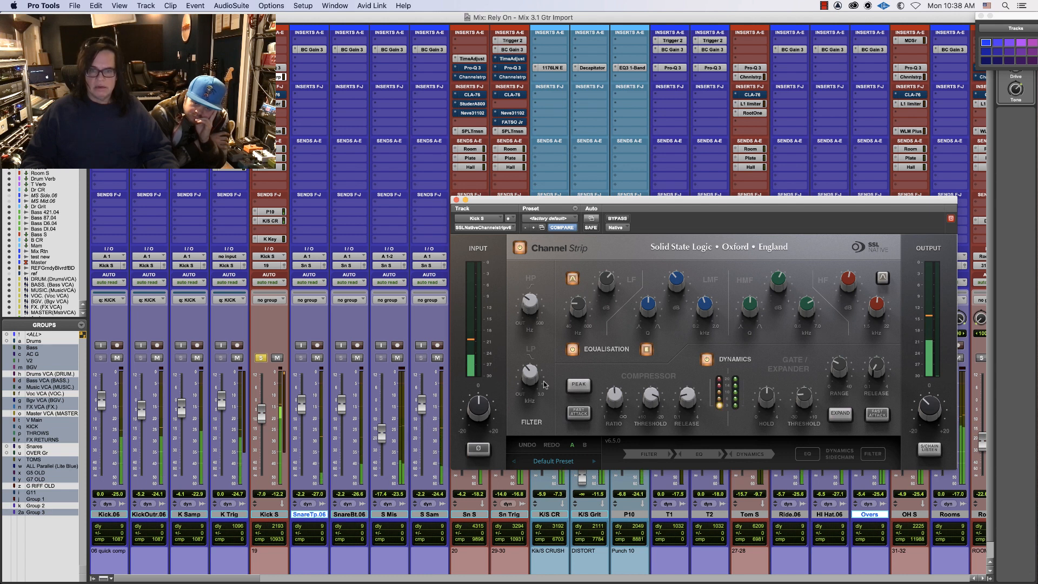
pyautogui.click(574, 278)
pyautogui.click(574, 278)
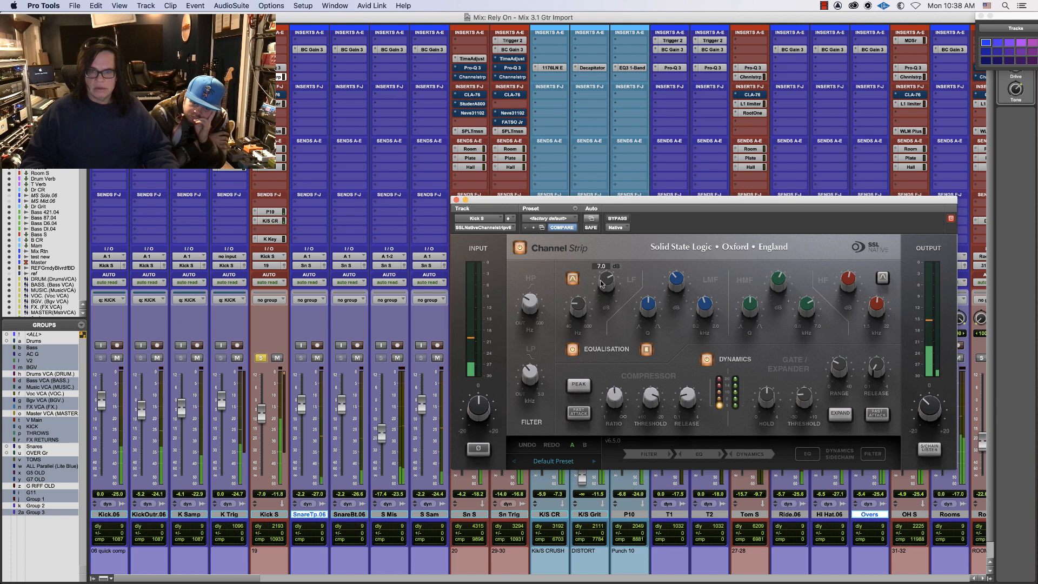
pyautogui.moveTo(701, 305)
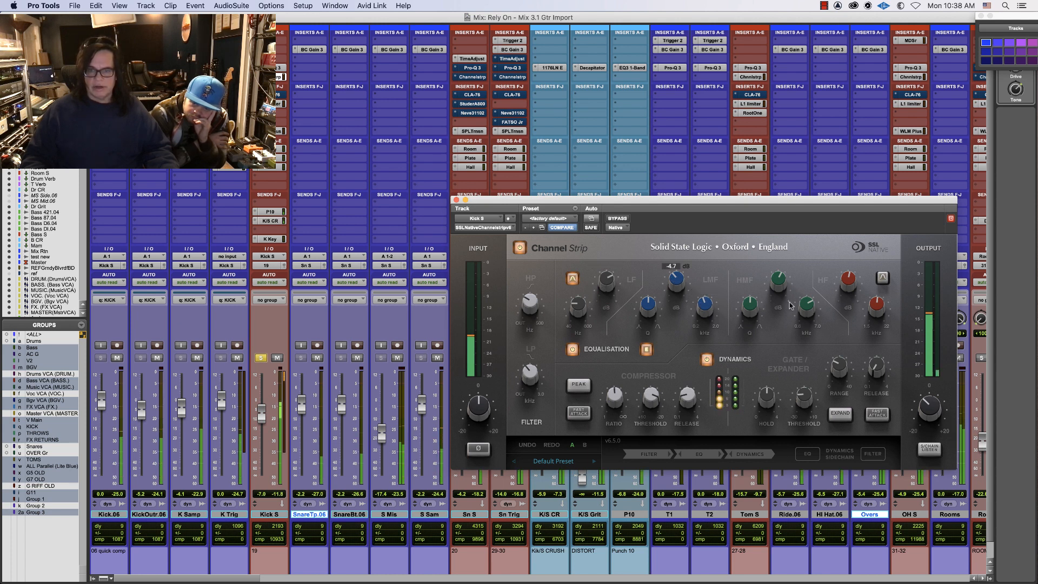
pyautogui.moveTo(814, 312)
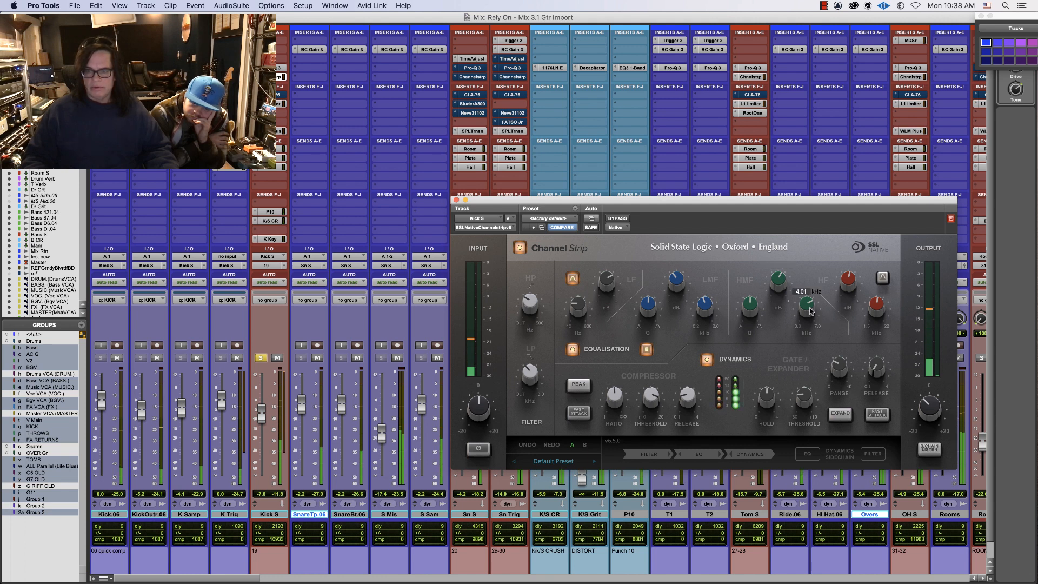
pyautogui.moveTo(811, 311); pyautogui.dragTo(809, 305)
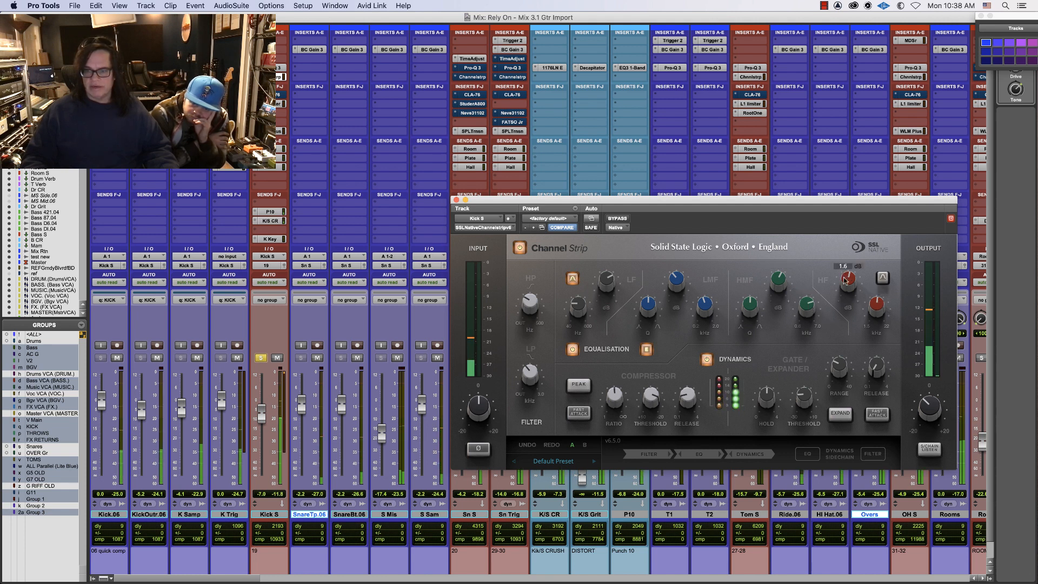
# Trim the output gain of the Kick S channel strip by comparing its processed sound against bypass
pyautogui.moveTo(527, 362)
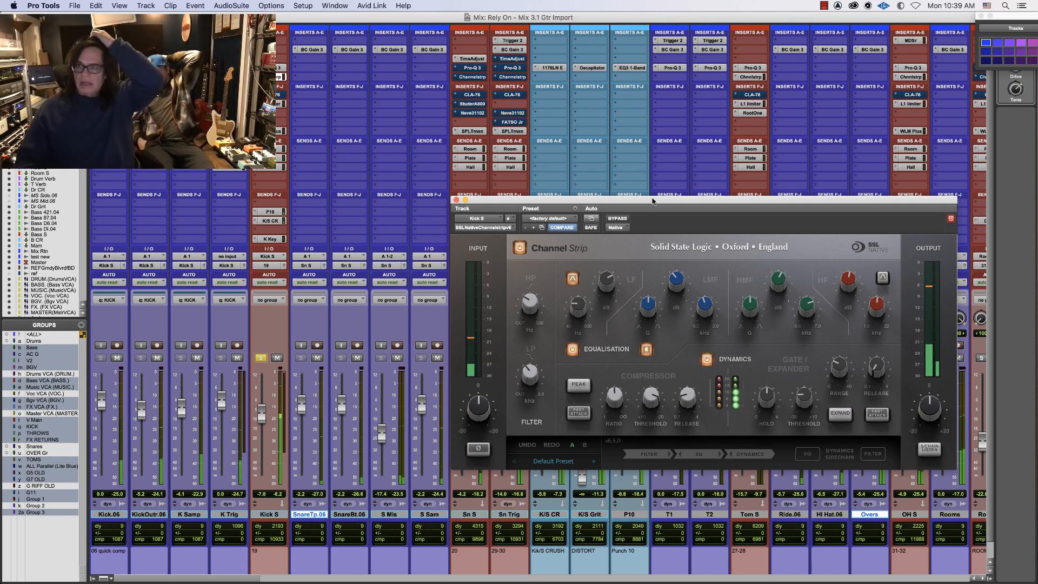
pyautogui.click(618, 219)
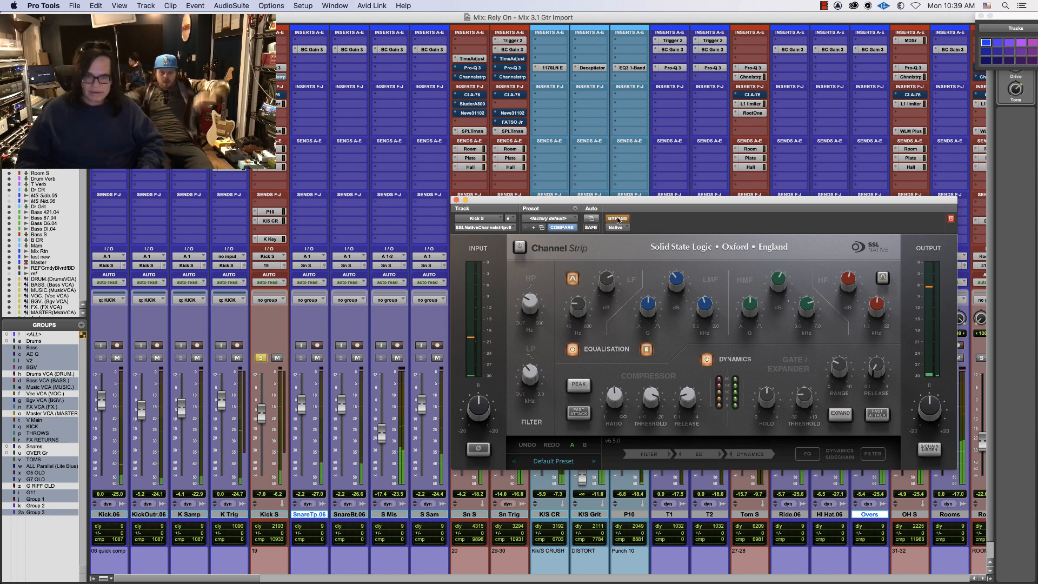
pyautogui.click(617, 219)
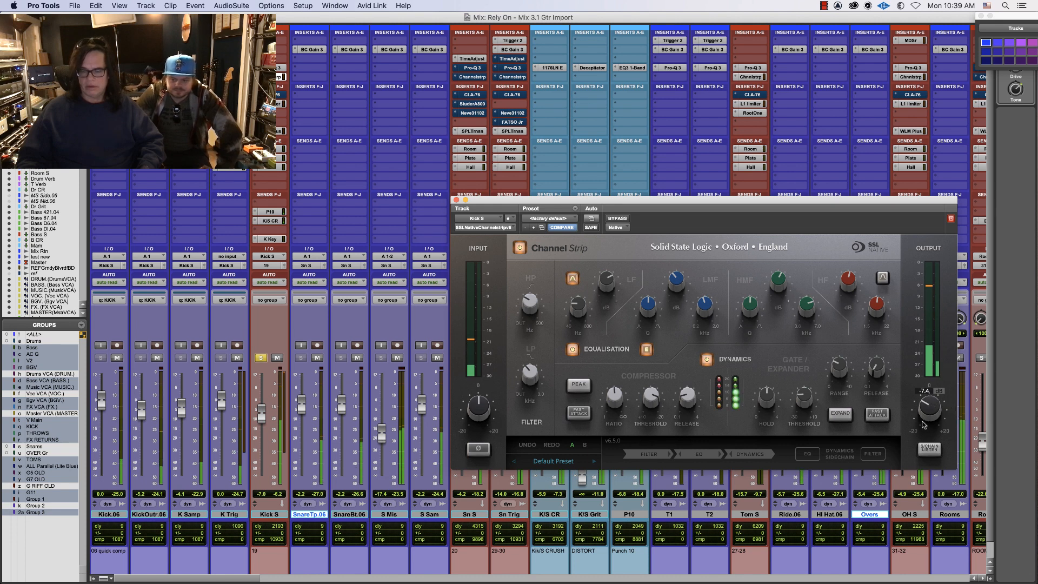
pyautogui.moveTo(929, 411); pyautogui.dragTo(924, 425)
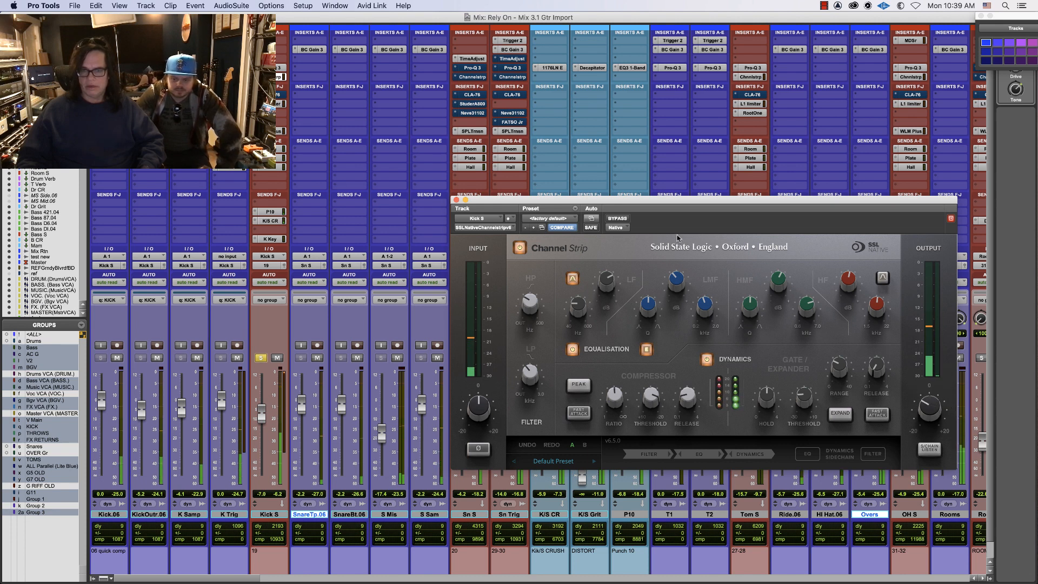
pyautogui.click(616, 218)
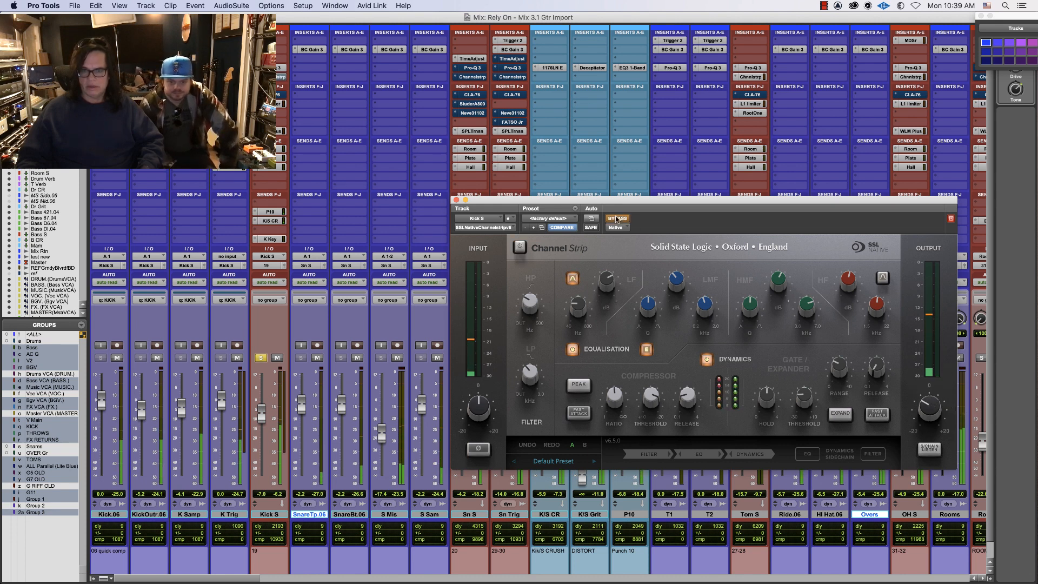
pyautogui.click(617, 219)
pyautogui.moveTo(928, 412); pyautogui.dragTo(930, 404)
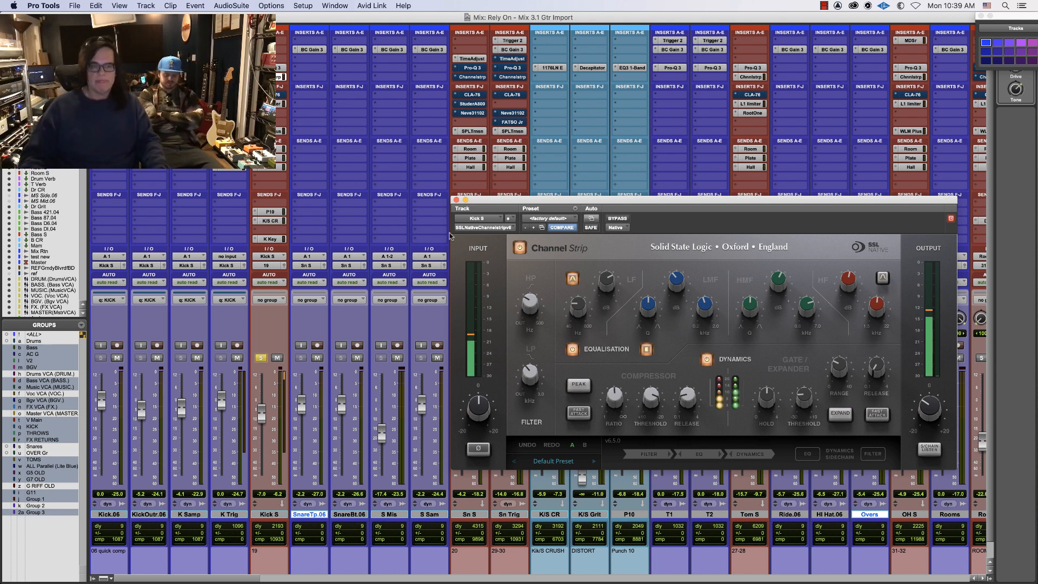
# Review the channel strip settings on K Trig, and bring the Kick S channel strip back up for comparison
pyautogui.moveTo(487, 197); pyautogui.dragTo(498, 136)
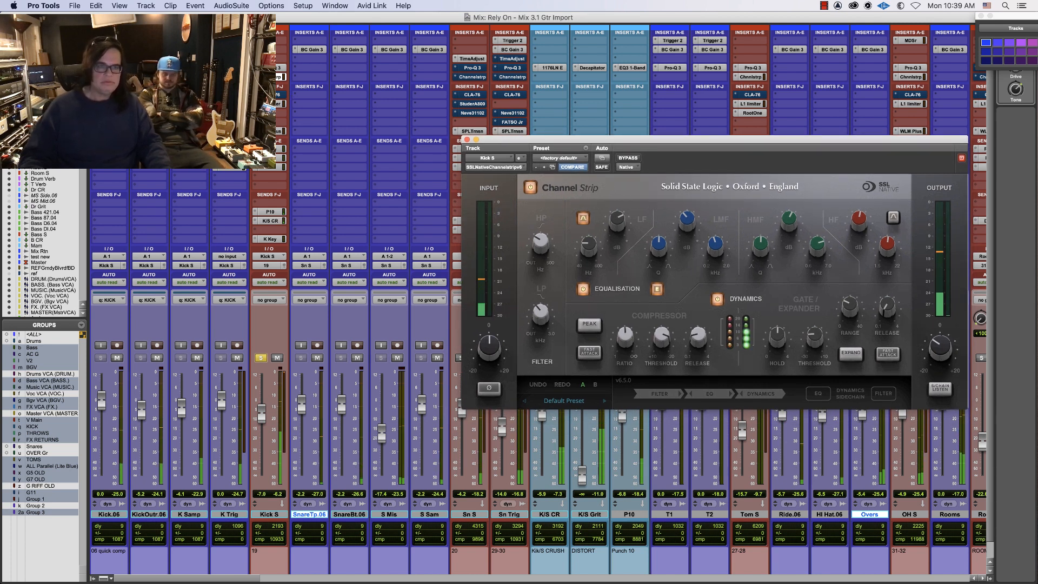
pyautogui.click(230, 68)
pyautogui.click(229, 77)
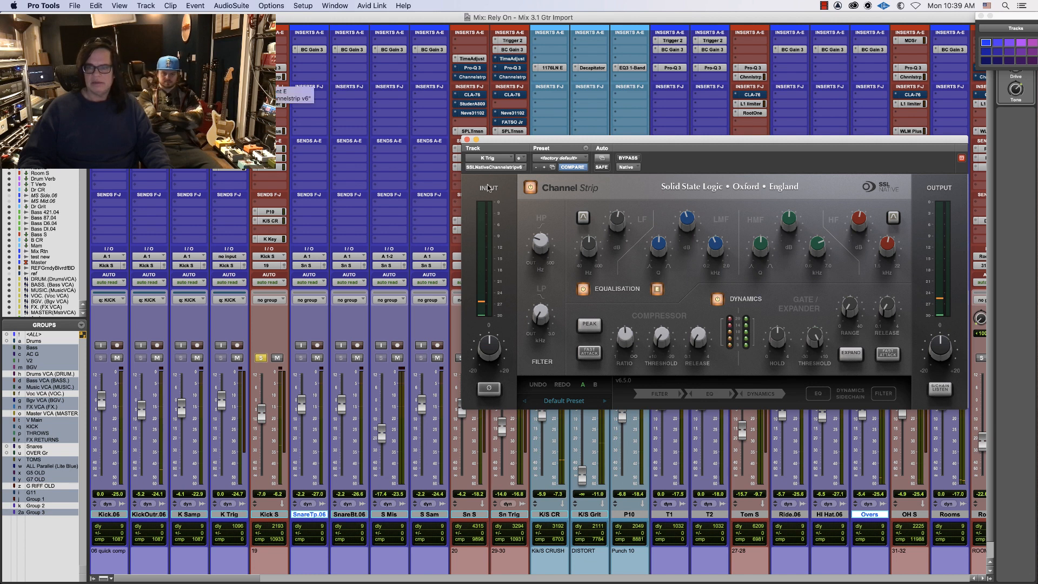
pyautogui.moveTo(788, 230)
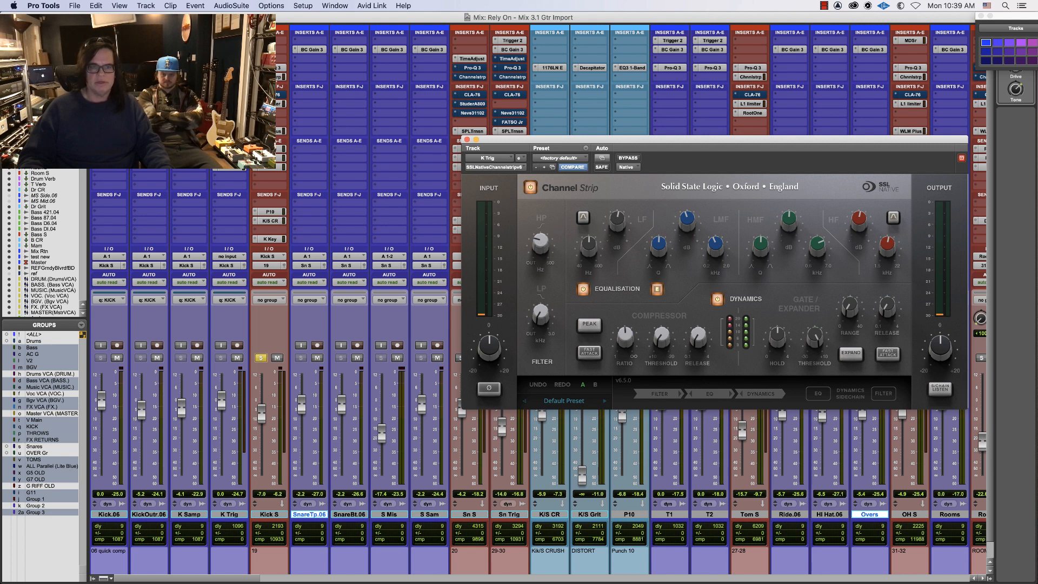
pyautogui.click(273, 515)
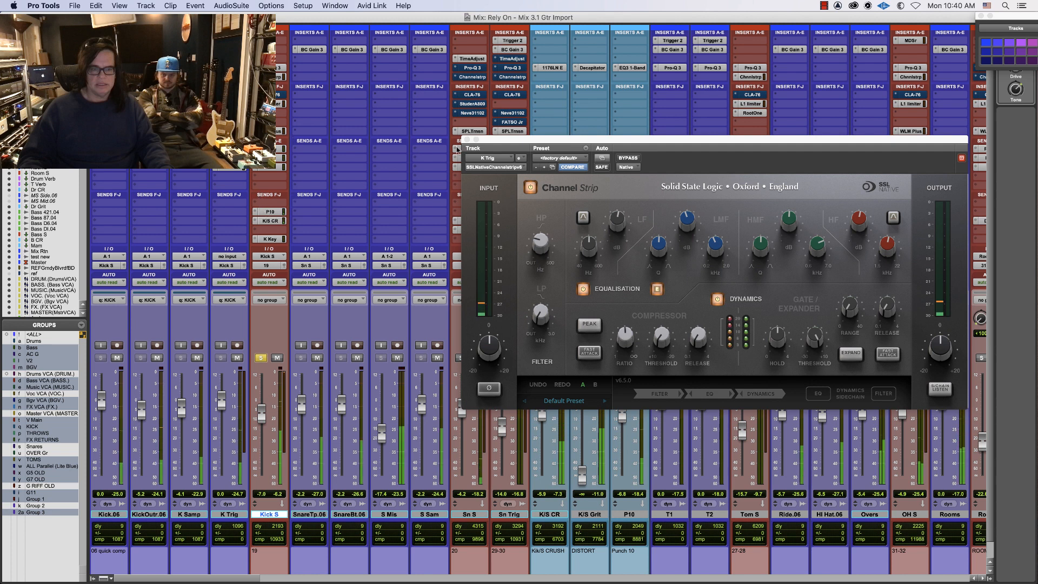
pyautogui.click(841, 205)
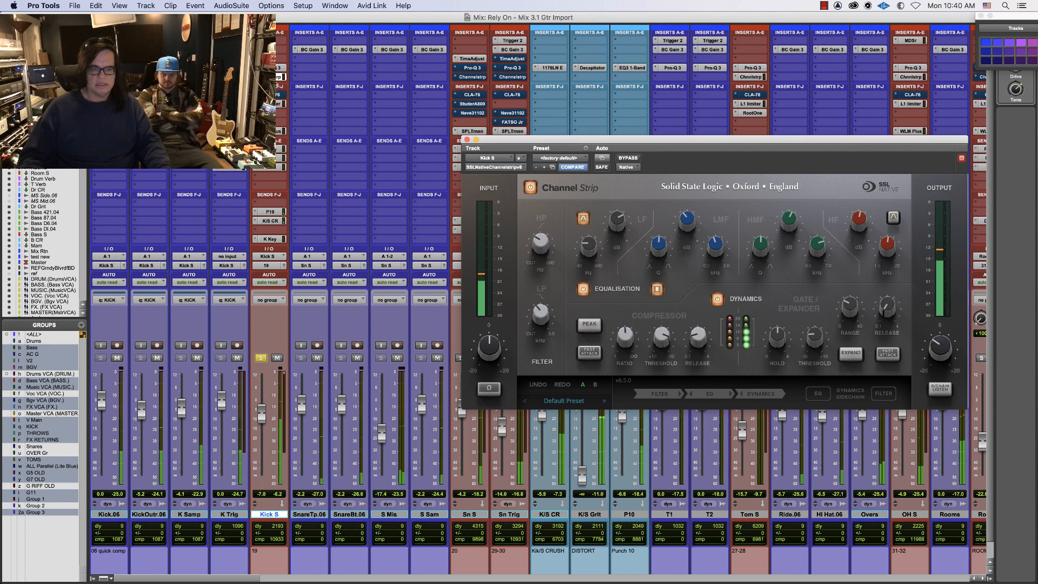
pyautogui.moveTo(860, 221)
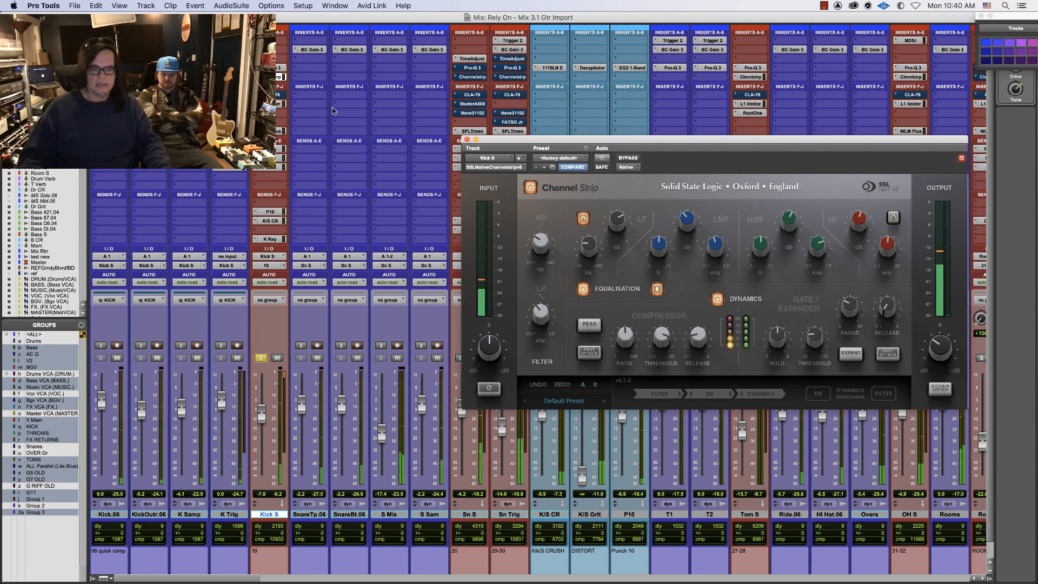
# Lower the linked threshold and out ceiling of the Kick S L1 limiter to -14.9 and compare it against bypass
pyautogui.click(269, 104)
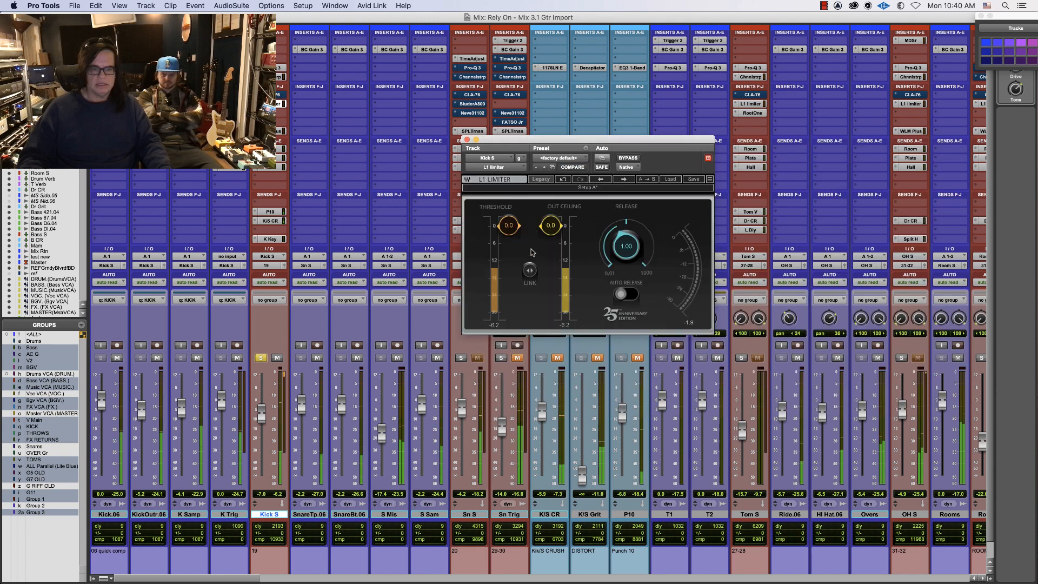
pyautogui.moveTo(530, 271)
pyautogui.mouseDown()
pyautogui.moveTo(530, 290)
pyautogui.moveTo(530, 277)
pyautogui.mouseUp()
pyautogui.moveTo(530, 270); pyautogui.dragTo(531, 271)
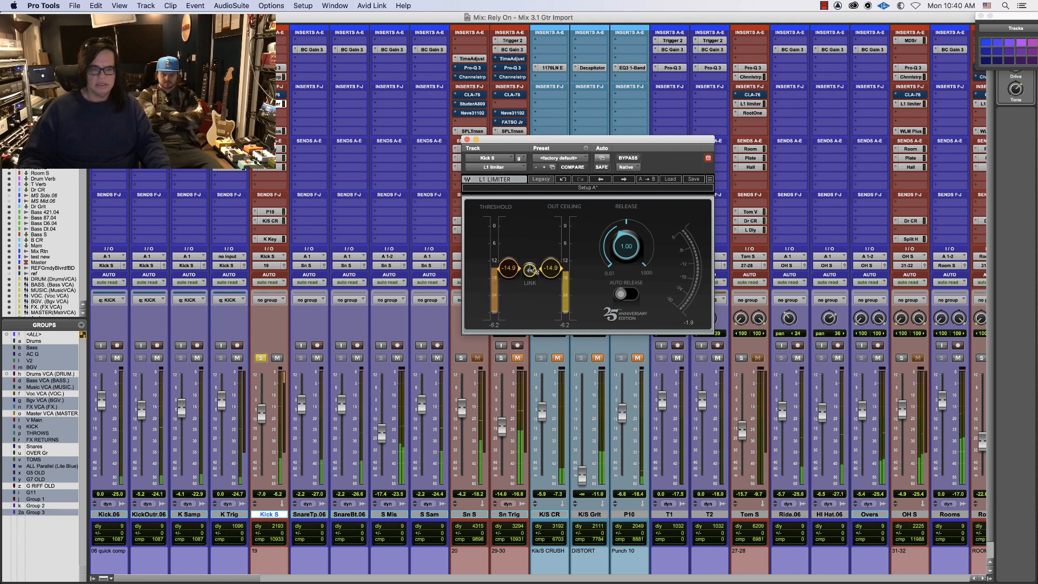
pyautogui.click(627, 158)
pyautogui.click(627, 159)
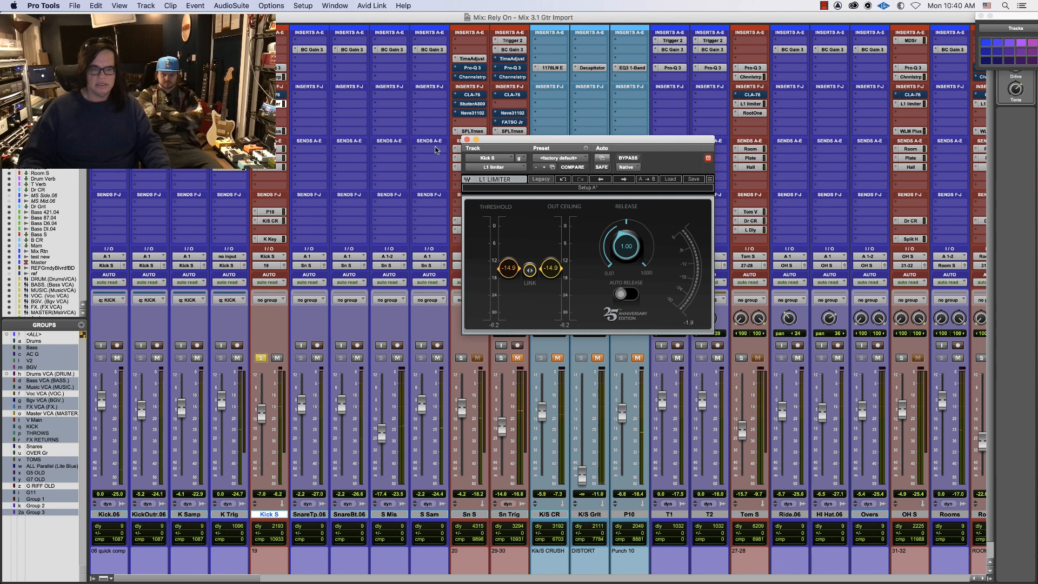
pyautogui.click(467, 140)
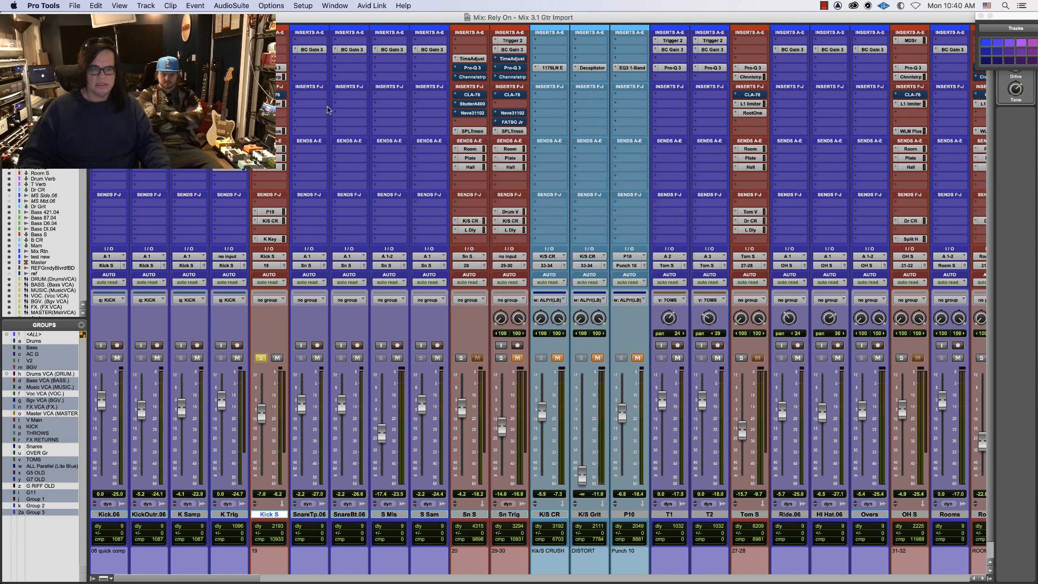
# Lower the output of the CLA-76 compressor on Kick S, compare it engaged and bypassed, and leave it bypassed
pyautogui.click(278, 95)
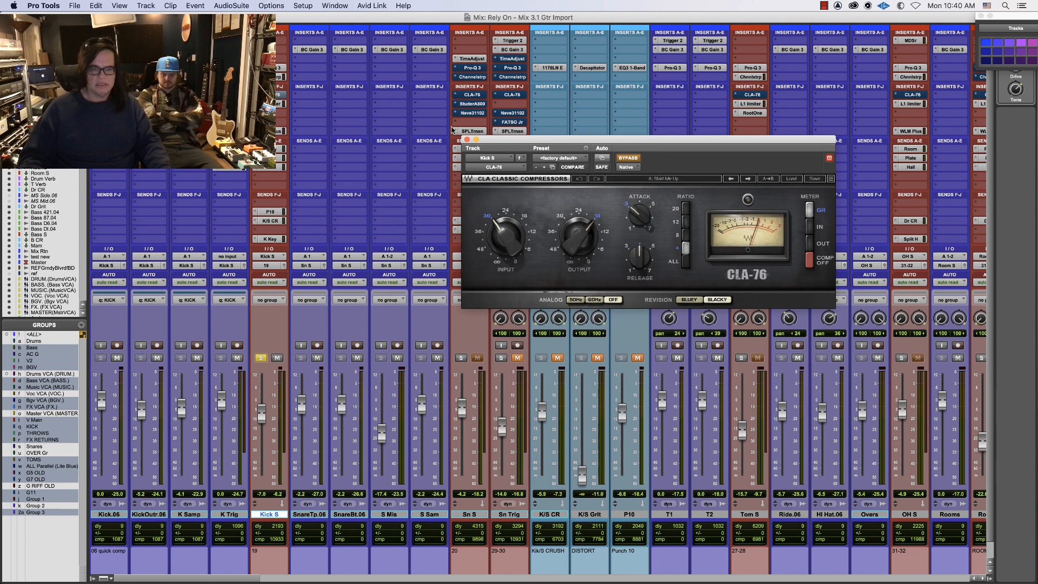
pyautogui.moveTo(589, 139); pyautogui.dragTo(494, 126)
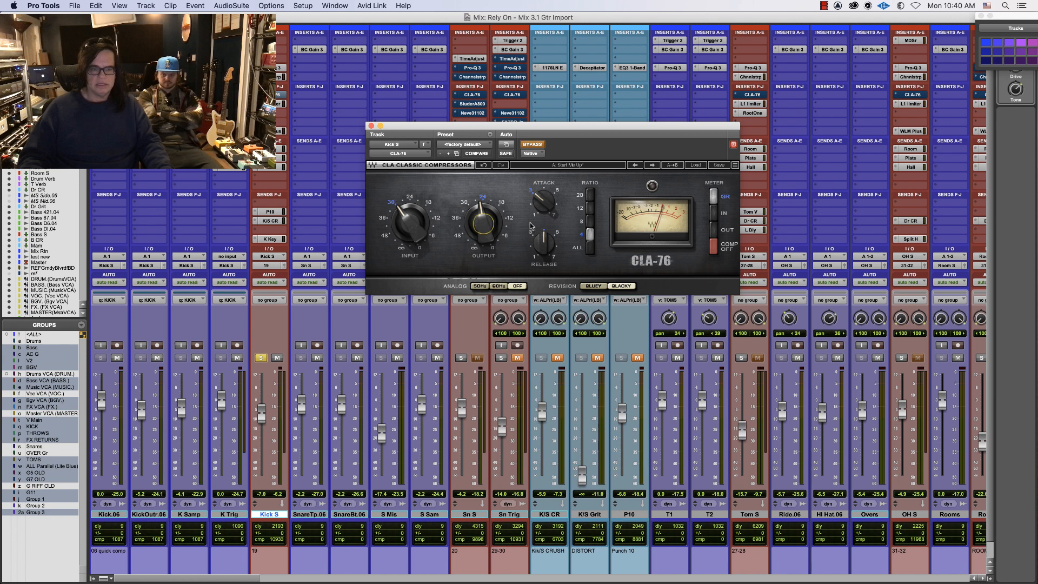
pyautogui.moveTo(555, 125); pyautogui.dragTo(720, 203)
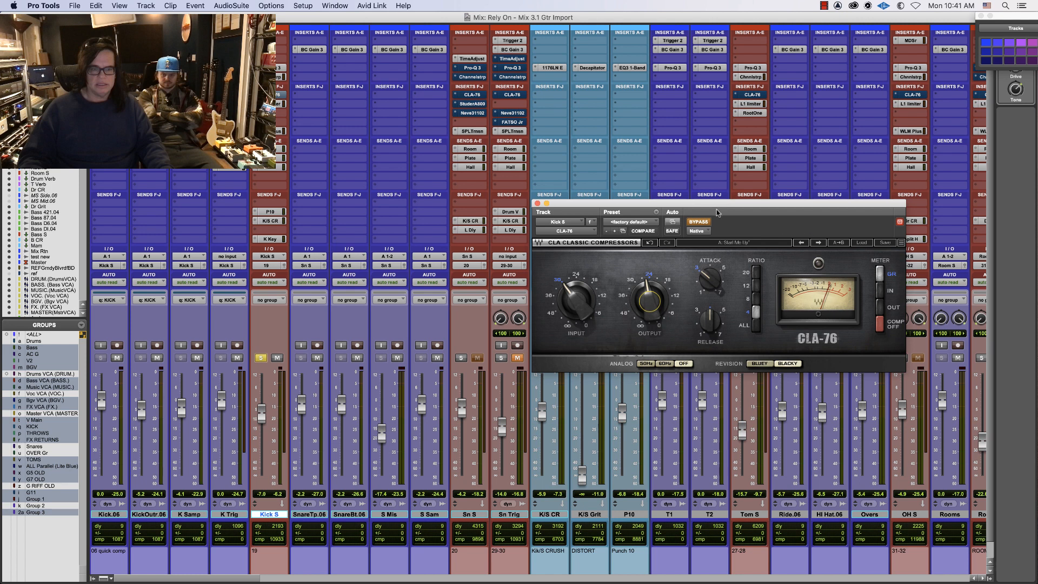
pyautogui.moveTo(703, 205); pyautogui.dragTo(704, 152)
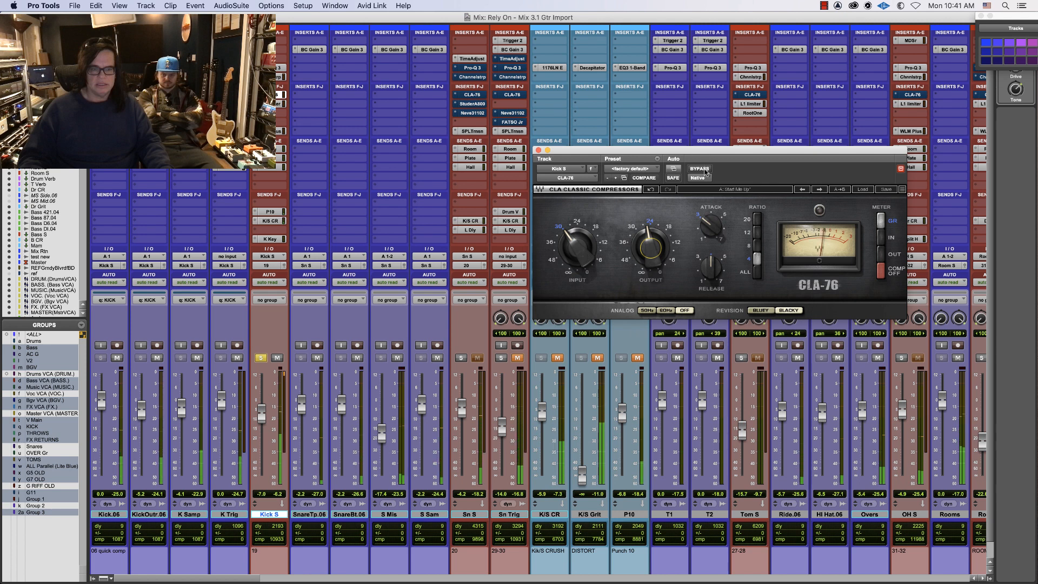
pyautogui.click(703, 170)
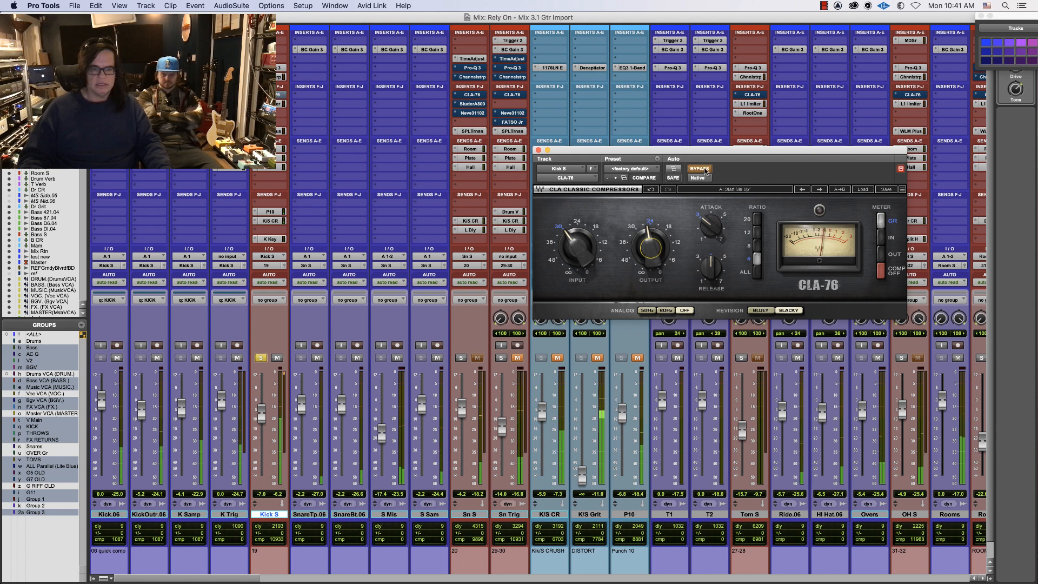
pyautogui.click(647, 255)
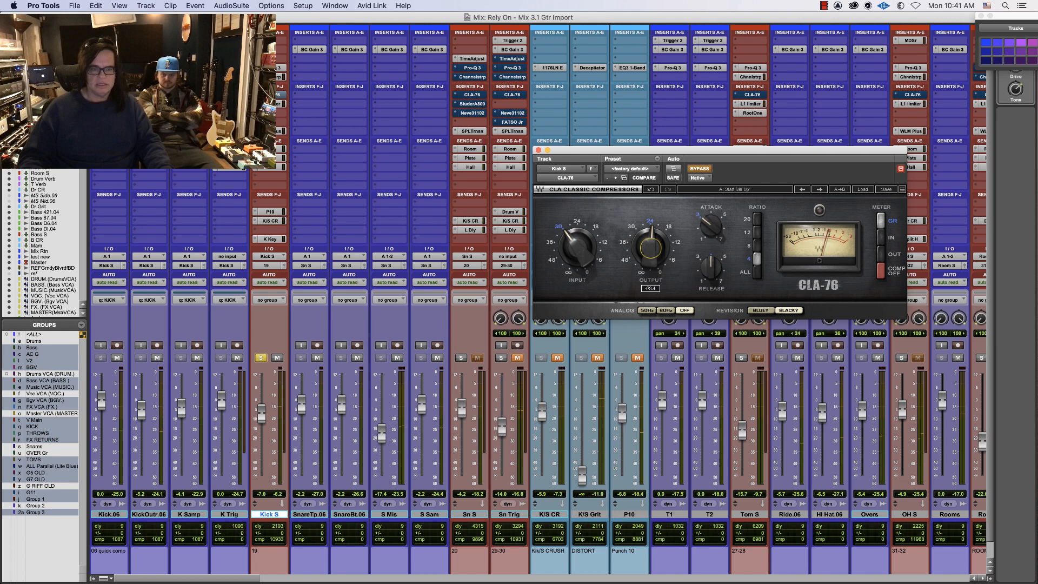
pyautogui.click(708, 169)
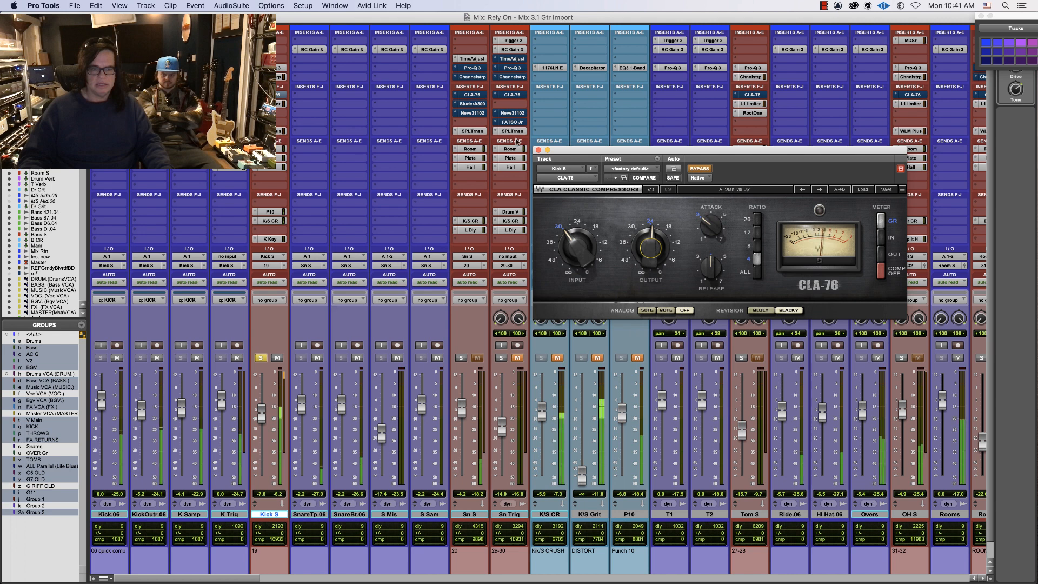
pyautogui.click(538, 150)
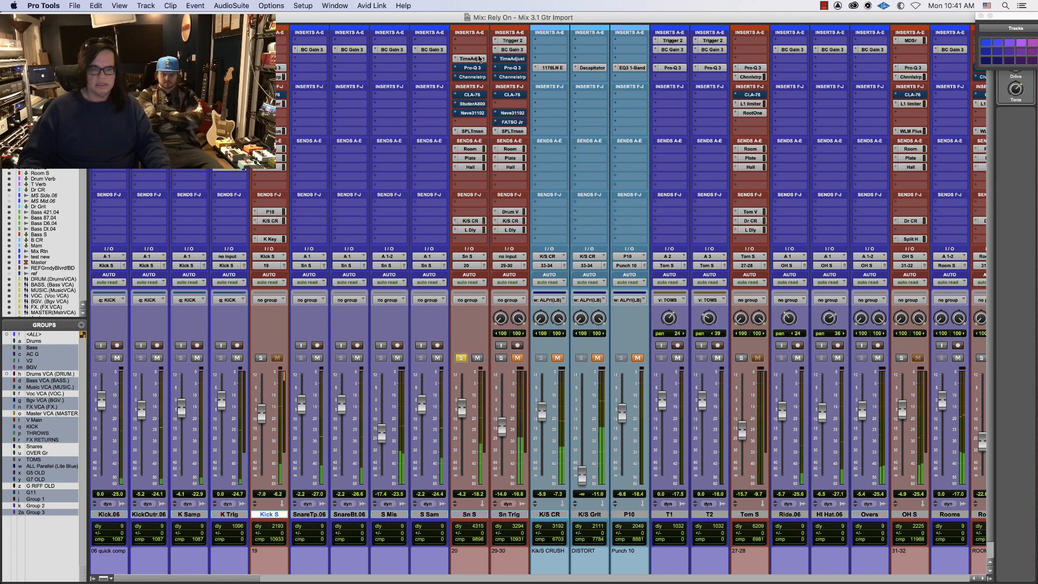
# Check the Time Adjuster delay on the soloed Sn S track
pyautogui.click(478, 58)
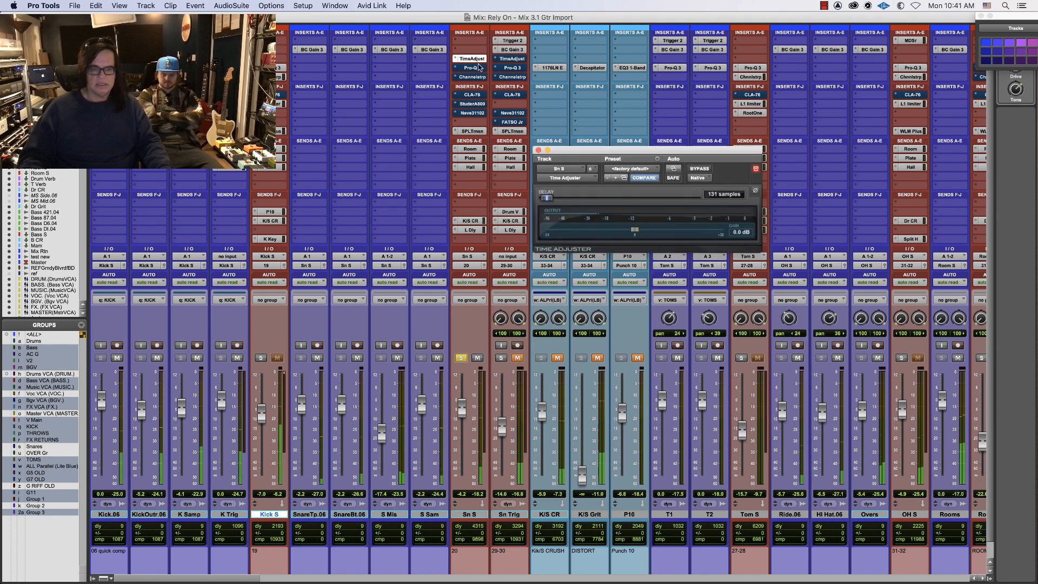
pyautogui.click(538, 151)
# Rebalance the snare by lowering S Mis to -23.1 dB and SnareBt.06 to -6.8 dB, toggling the SnareBt.06 mute to compare
pyautogui.moveTo(375, 426); pyautogui.dragTo(390, 441)
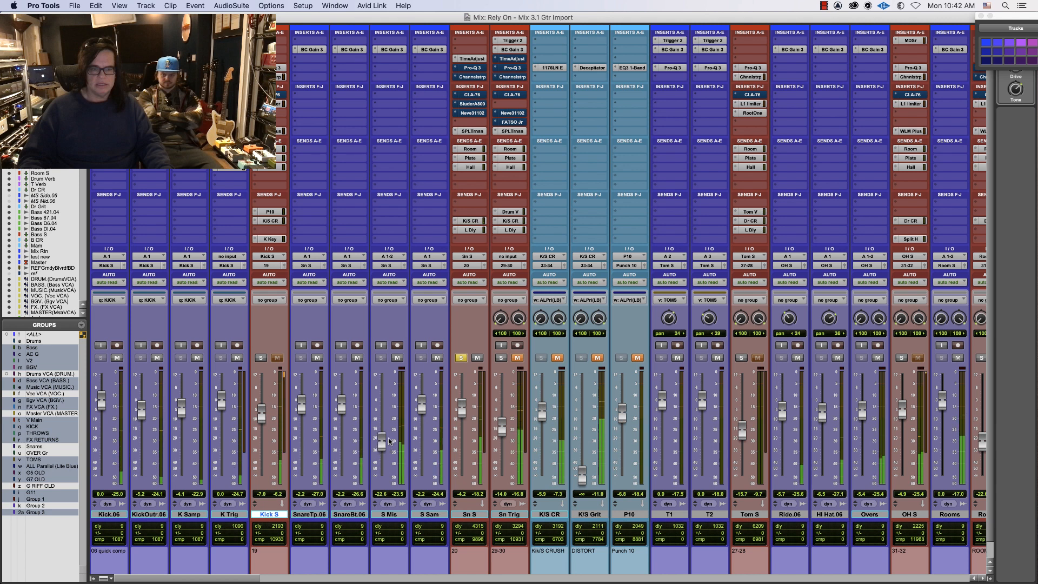
pyautogui.click(357, 358)
pyautogui.click(357, 358)
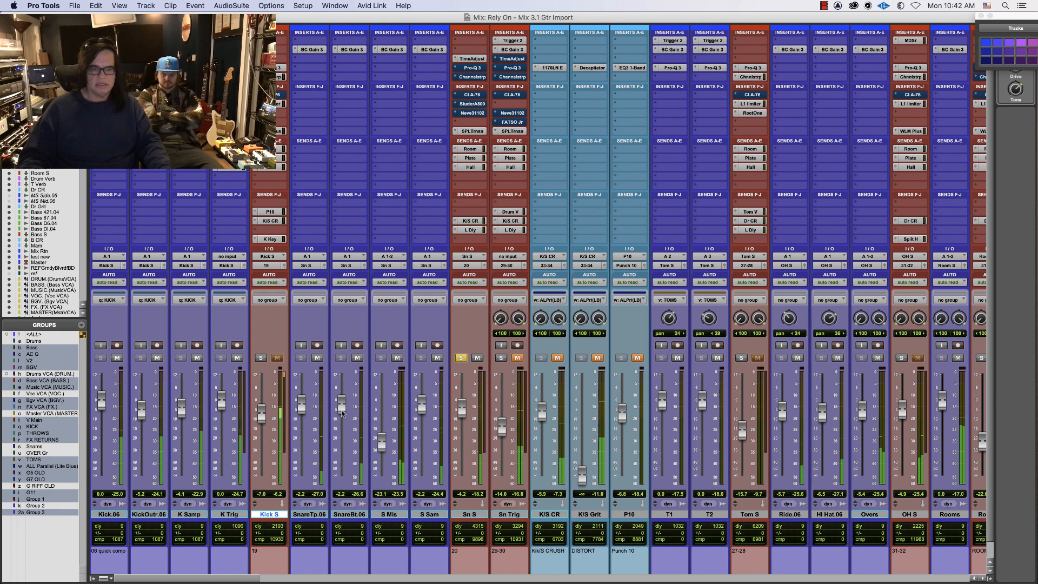
pyautogui.moveTo(341, 402); pyautogui.dragTo(341, 412)
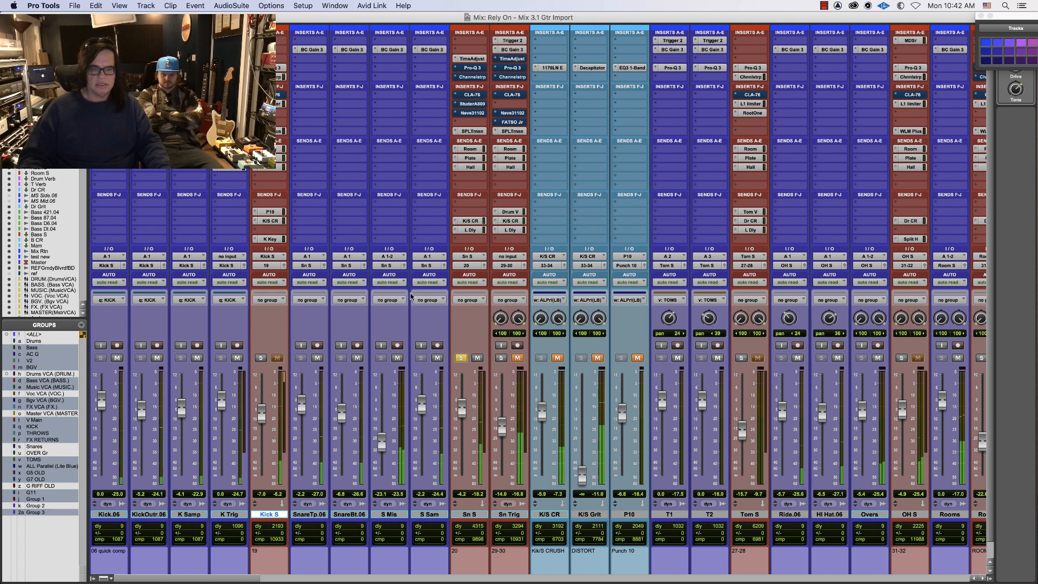
# Enable the Pro-Q 3 equaliser on Sn S and raise its low cut to about 30 Hz
pyautogui.click(473, 67)
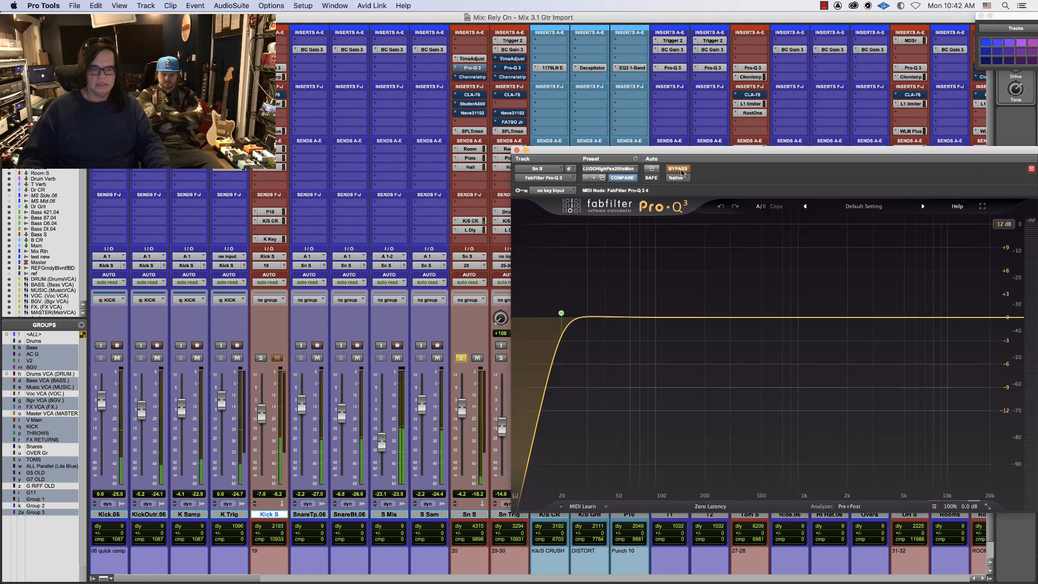
pyautogui.moveTo(561, 313); pyautogui.dragTo(587, 330)
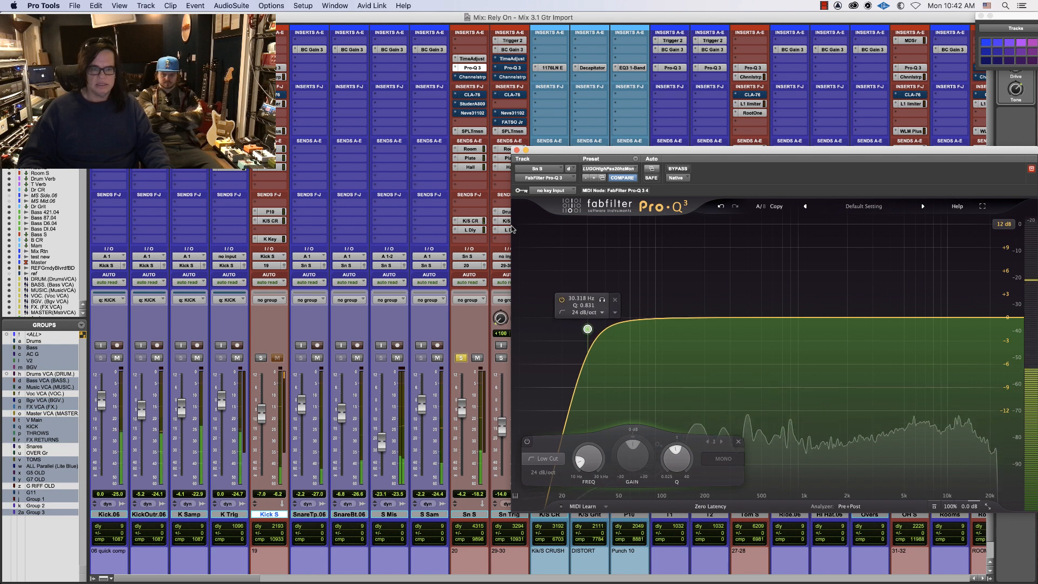
# Set the compressor threshold of the SSL Channel Strip on Sn S to about -15.5 dB and trim its output gain
pyautogui.click(470, 77)
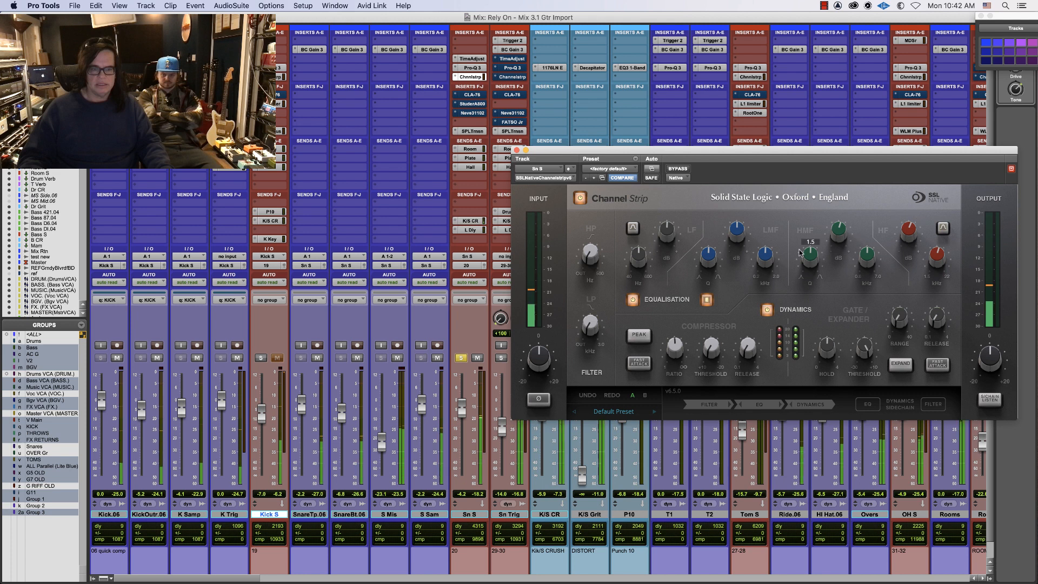
pyautogui.moveTo(663, 239)
pyautogui.moveTo(591, 241)
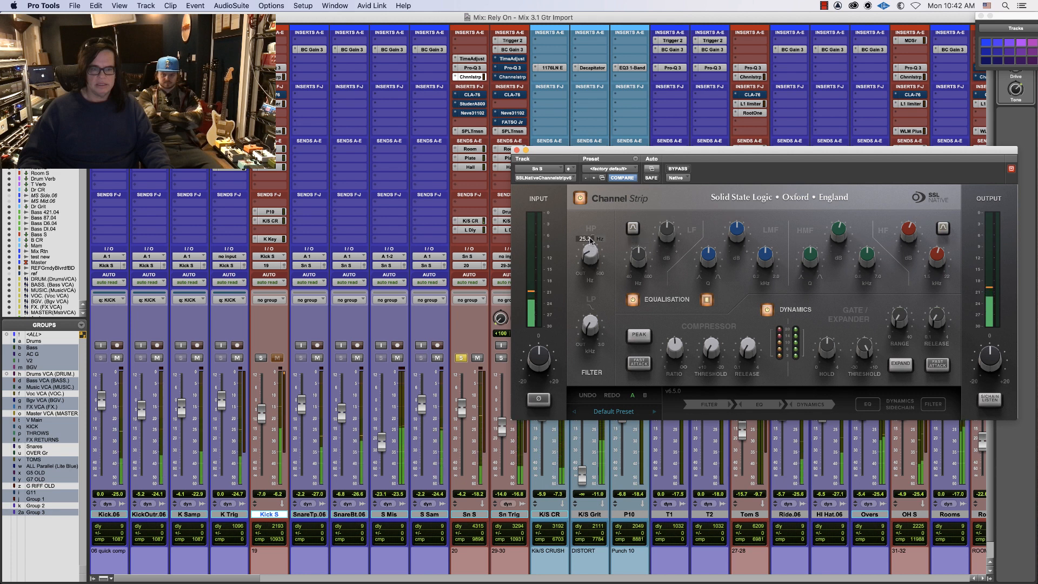
pyautogui.moveTo(591, 326)
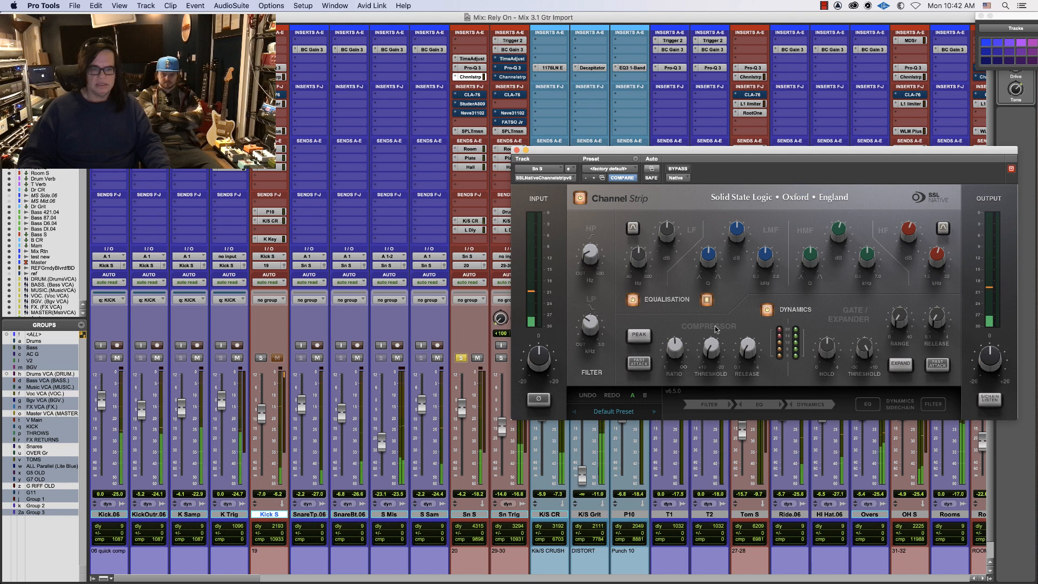
pyautogui.moveTo(712, 346)
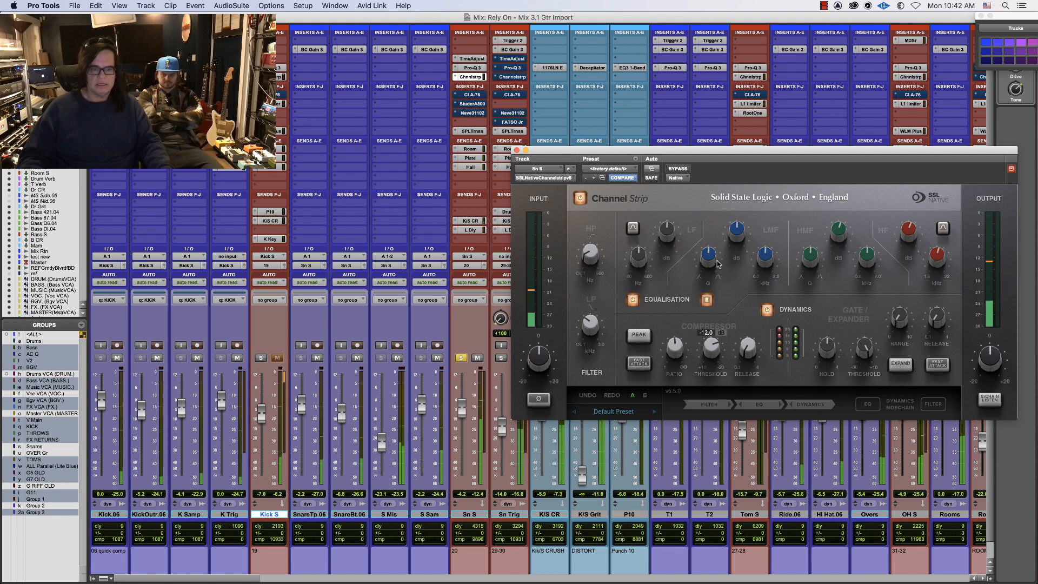
pyautogui.moveTo(718, 264); pyautogui.dragTo(719, 233)
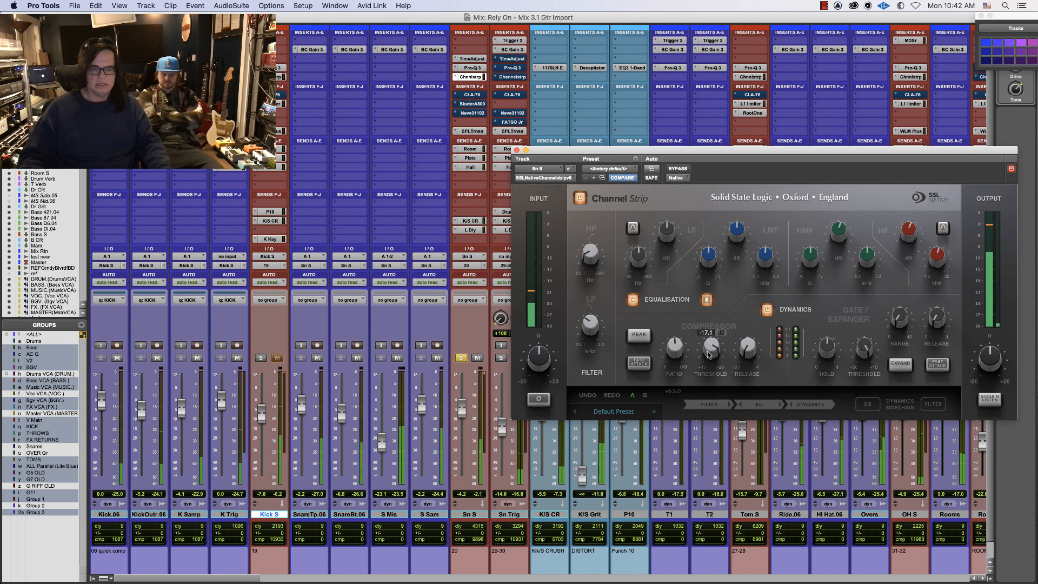
pyautogui.moveTo(744, 351)
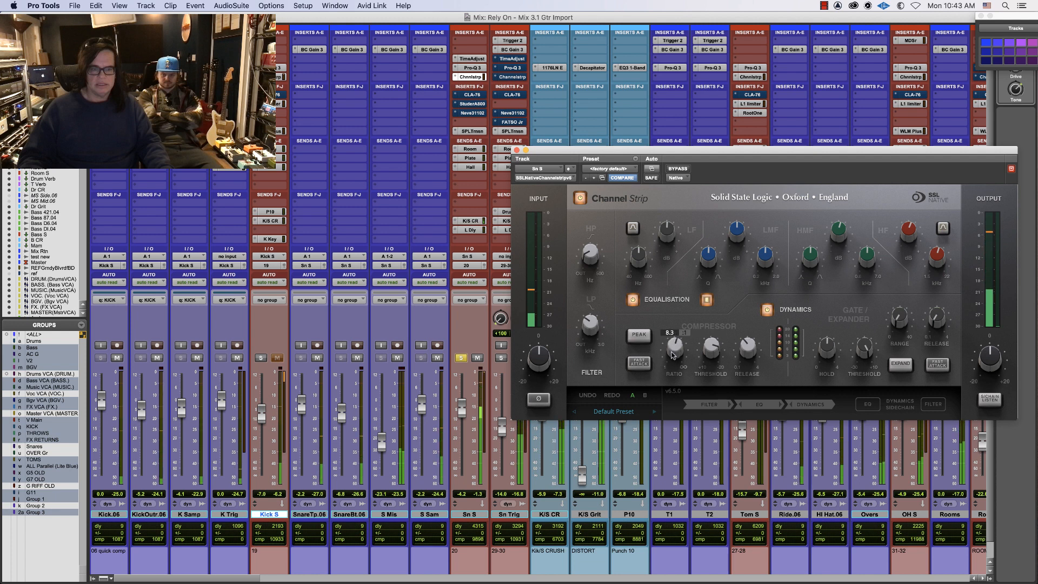
pyautogui.moveTo(693, 352)
pyautogui.mouseDown()
pyautogui.moveTo(674, 354)
pyautogui.moveTo(703, 365)
pyautogui.mouseUp()
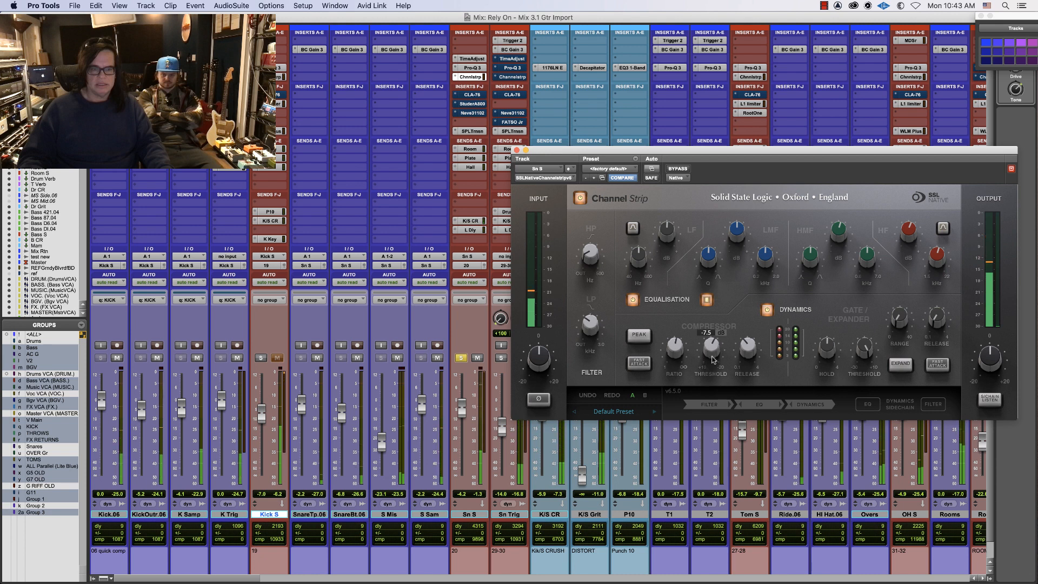
pyautogui.moveTo(712, 355); pyautogui.dragTo(714, 323)
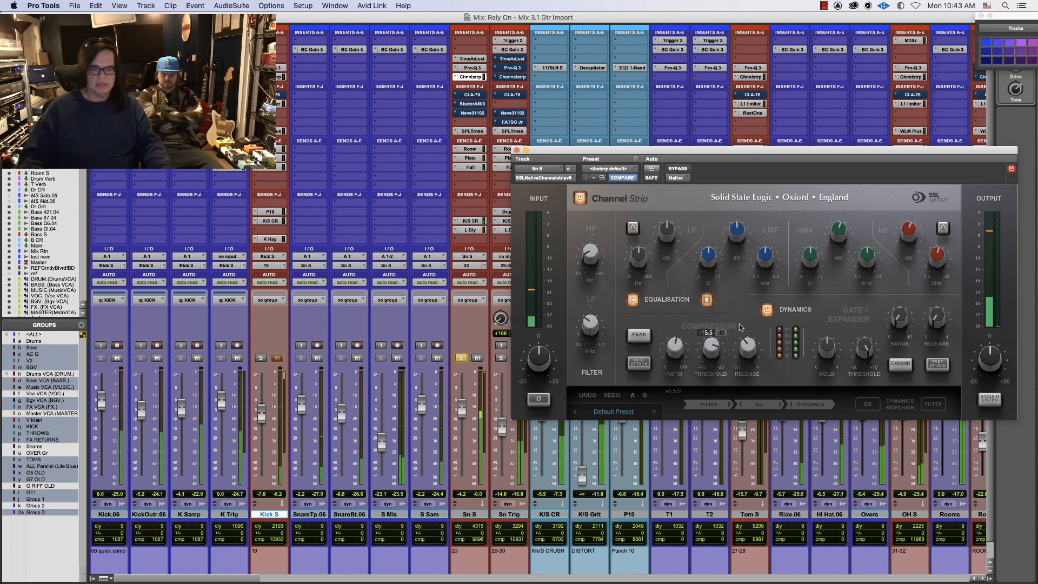
pyautogui.moveTo(988, 365); pyautogui.dragTo(988, 367)
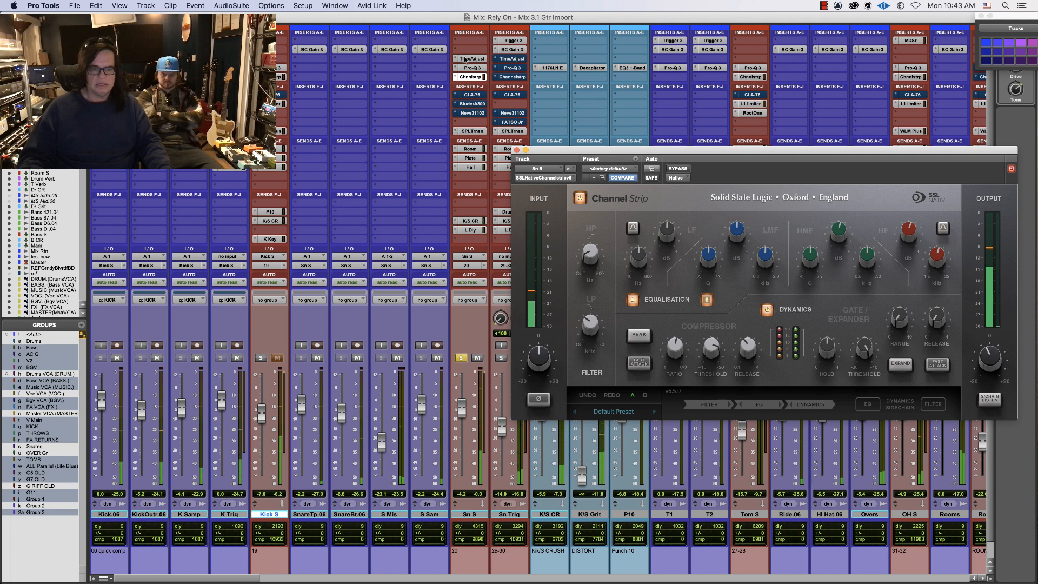
# Add a bell band to Pro-Q 3 on Sn S, boosted about 9.2 dB with Q 3.857, and sweep it to about 723 Hz
pyautogui.click(472, 68)
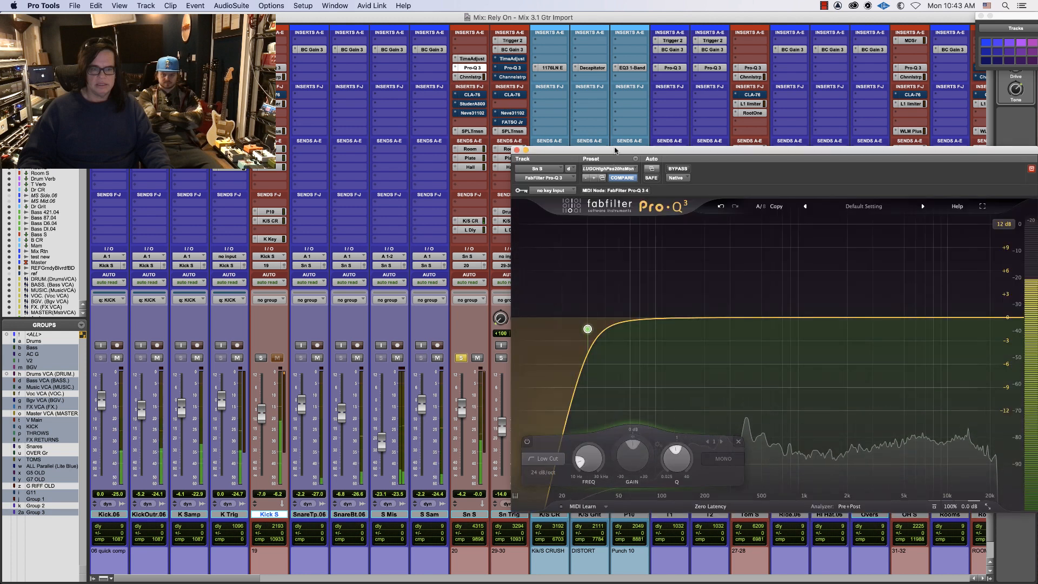
pyautogui.moveTo(614, 157); pyautogui.dragTo(449, 57)
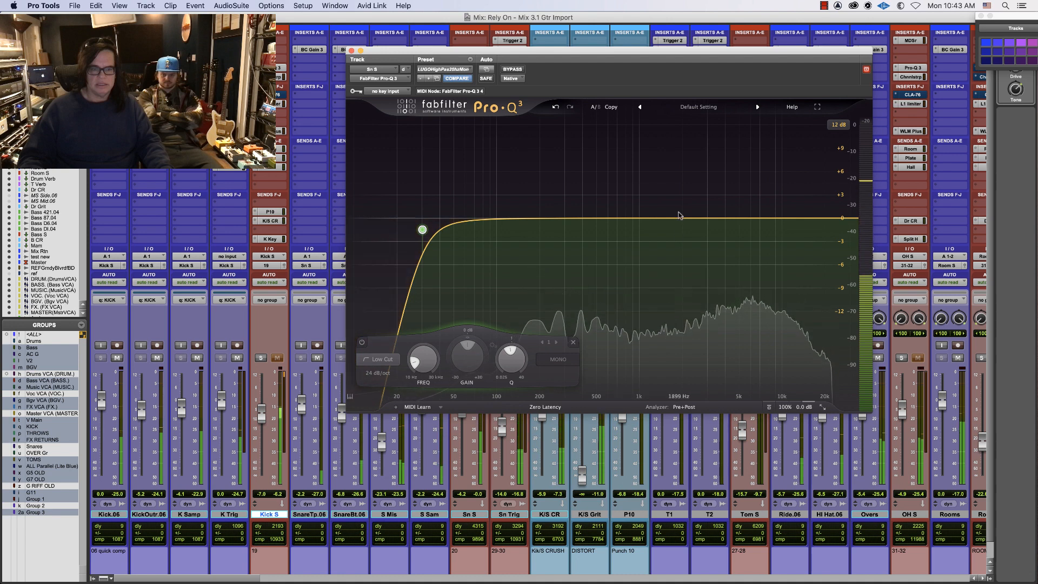
pyautogui.moveTo(679, 218); pyautogui.dragTo(685, 199)
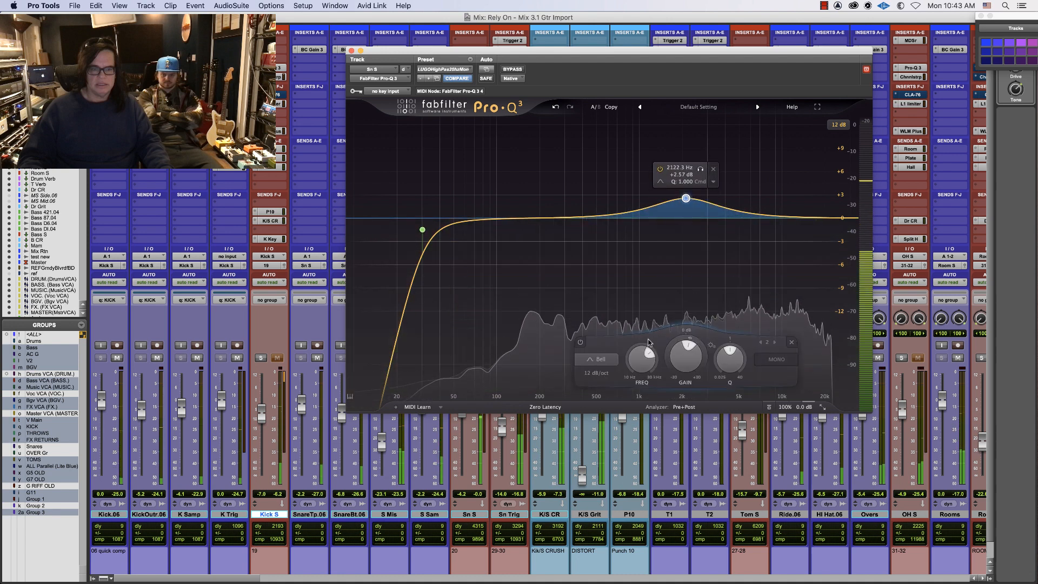
pyautogui.moveTo(645, 361); pyautogui.dragTo(688, 346)
pyautogui.moveTo(625, 355)
pyautogui.mouseDown()
pyautogui.moveTo(641, 324)
pyautogui.moveTo(633, 371)
pyautogui.mouseUp()
pyautogui.moveTo(633, 371); pyautogui.dragTo(629, 394)
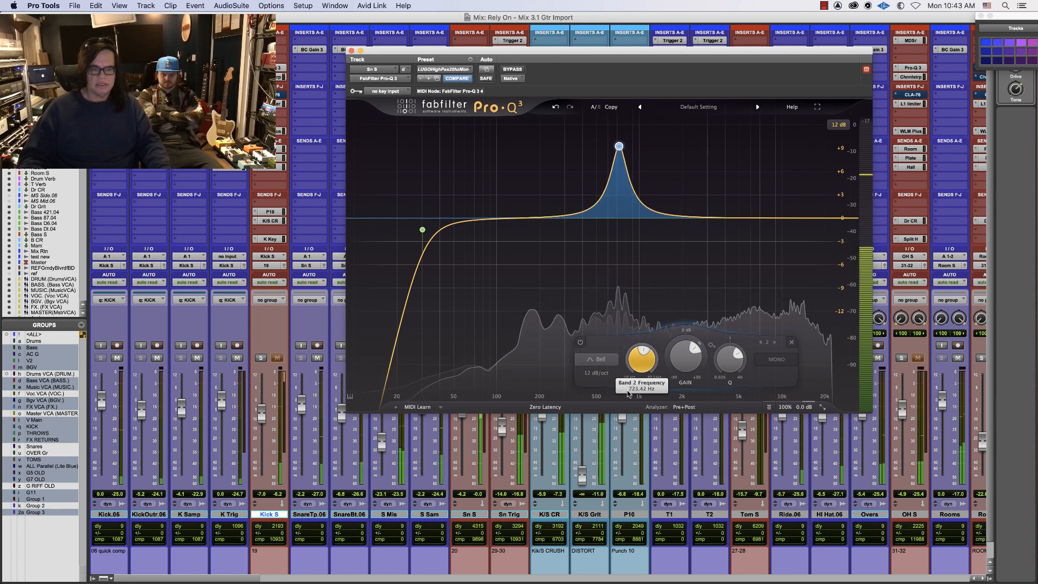
# Audition the bell band in solo, move it to about 583 Hz, and make it a -5.57 dB cut with Q 1.941
pyautogui.moveTo(635, 180)
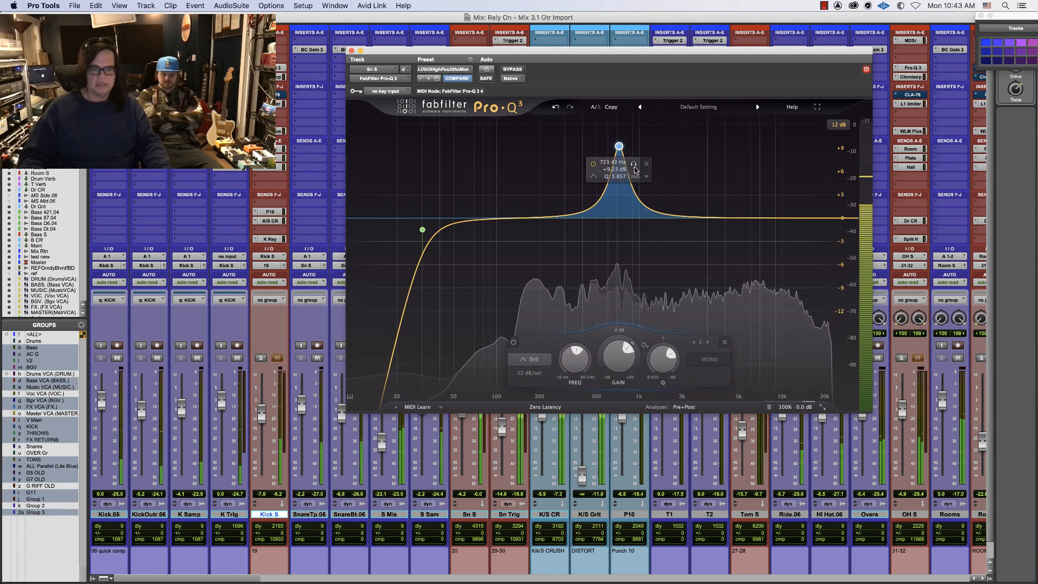
pyautogui.click(633, 163)
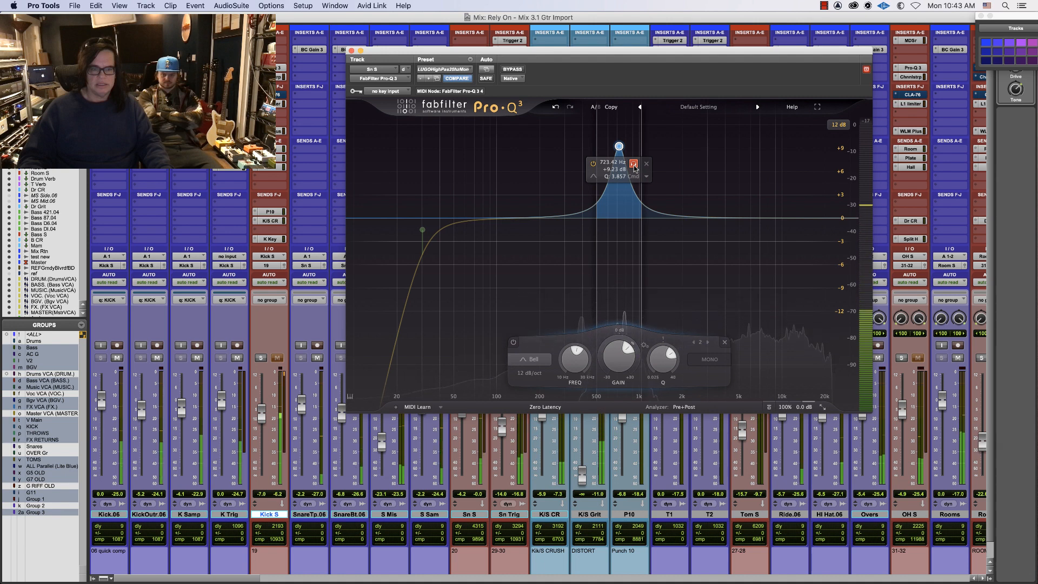
pyautogui.moveTo(635, 167)
pyautogui.mouseDown()
pyautogui.moveTo(725, 163)
pyautogui.moveTo(623, 160)
pyautogui.mouseUp()
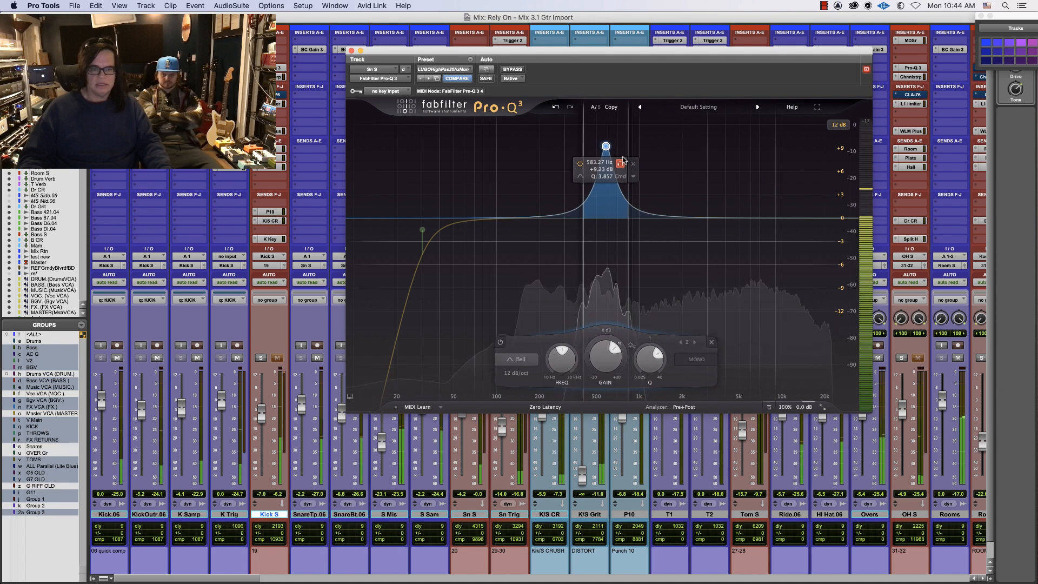
pyautogui.moveTo(605, 360); pyautogui.dragTo(595, 408)
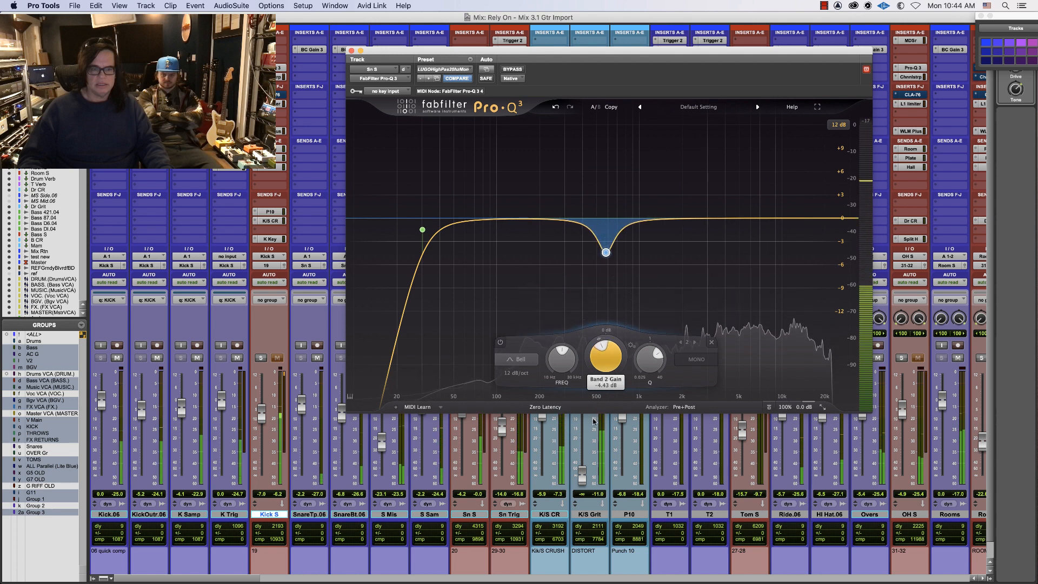
pyautogui.moveTo(648, 358); pyautogui.dragTo(606, 361)
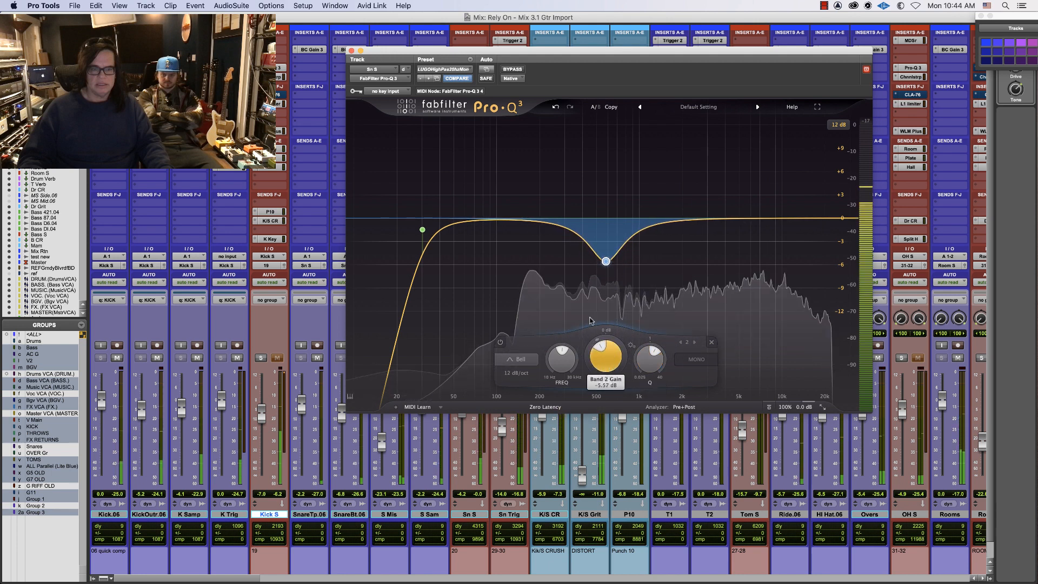
# Add a gentle bell boost of about 1.4 dB near 229 Hz on the Sn S equaliser and close the plug-in
pyautogui.moveTo(539, 221)
pyautogui.mouseDown()
pyautogui.moveTo(537, 203)
pyautogui.moveTo(549, 213)
pyautogui.mouseUp()
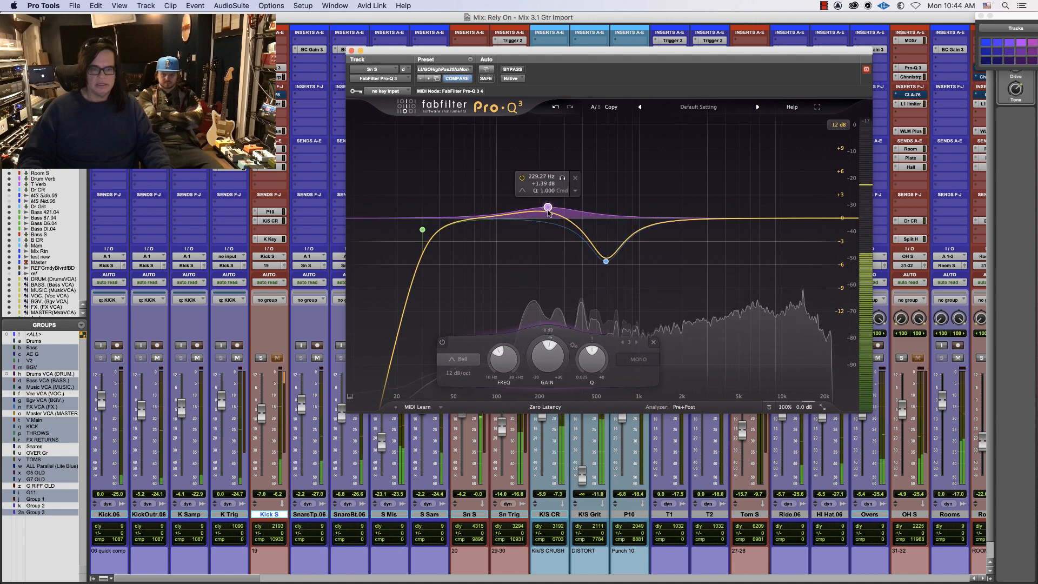
pyautogui.moveTo(606, 261); pyautogui.dragTo(606, 266)
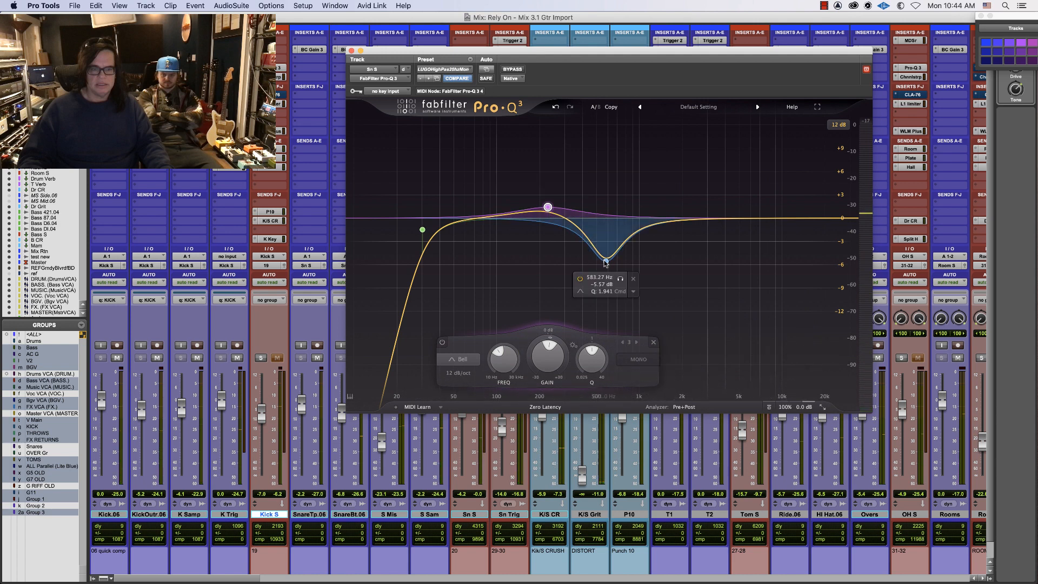
pyautogui.click(352, 50)
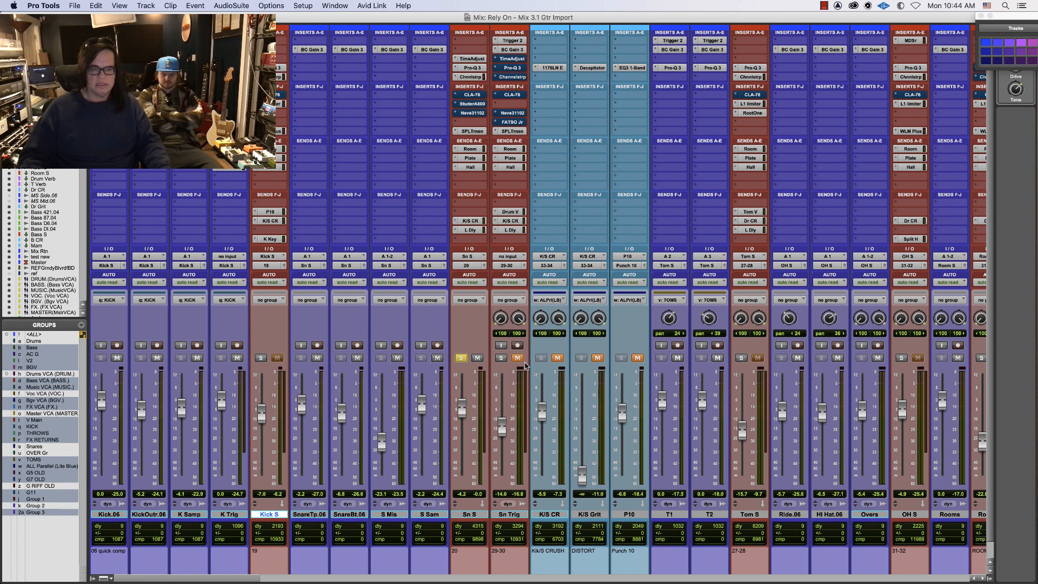
# Engage the CLA-76 on Sn S, adjust its output and raise its input to -21.0, then leave the compressor bypassed
pyautogui.click(473, 95)
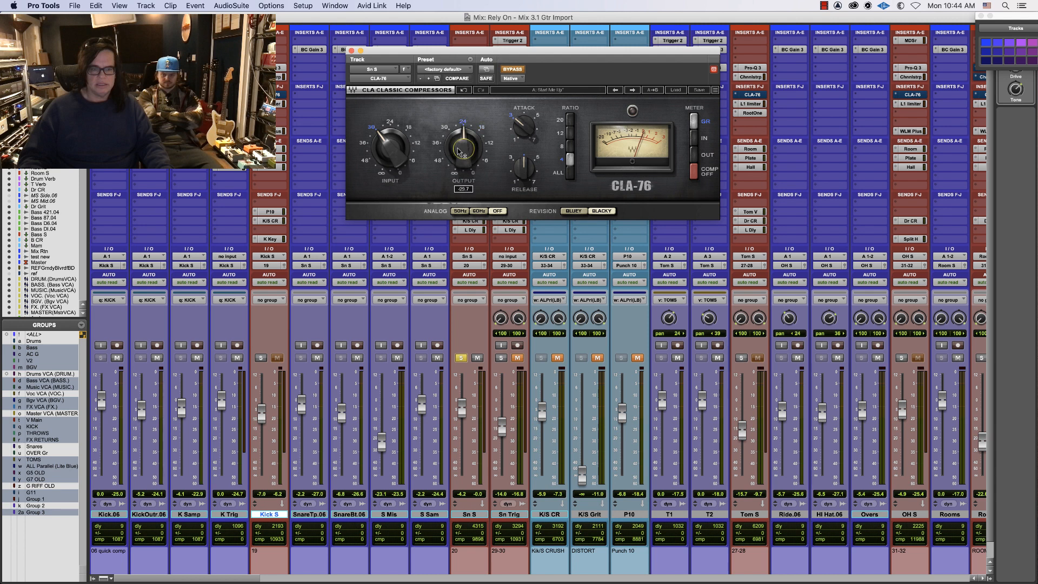
pyautogui.click(513, 69)
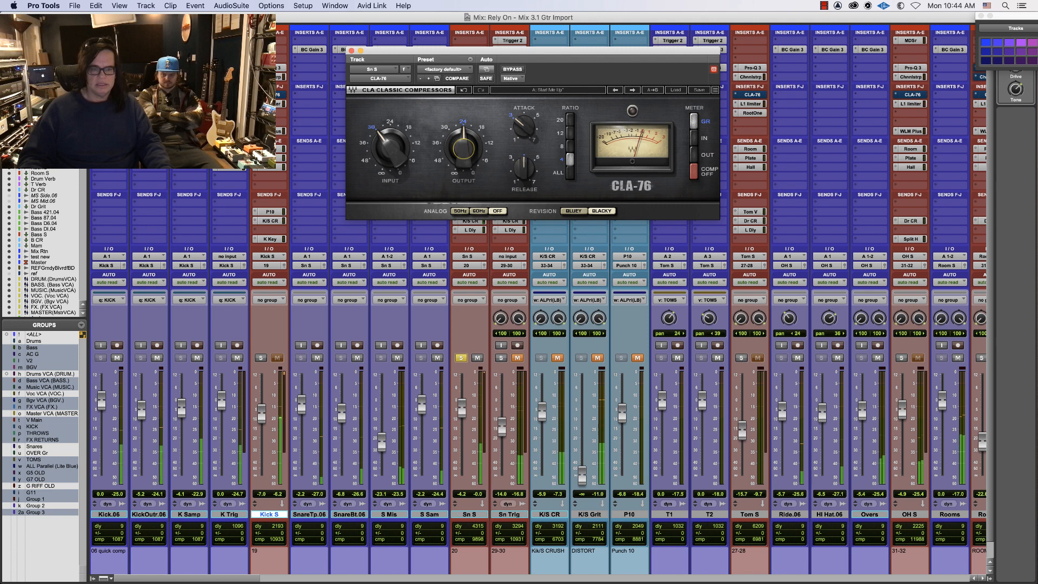
pyautogui.scroll(5, 464, 150)
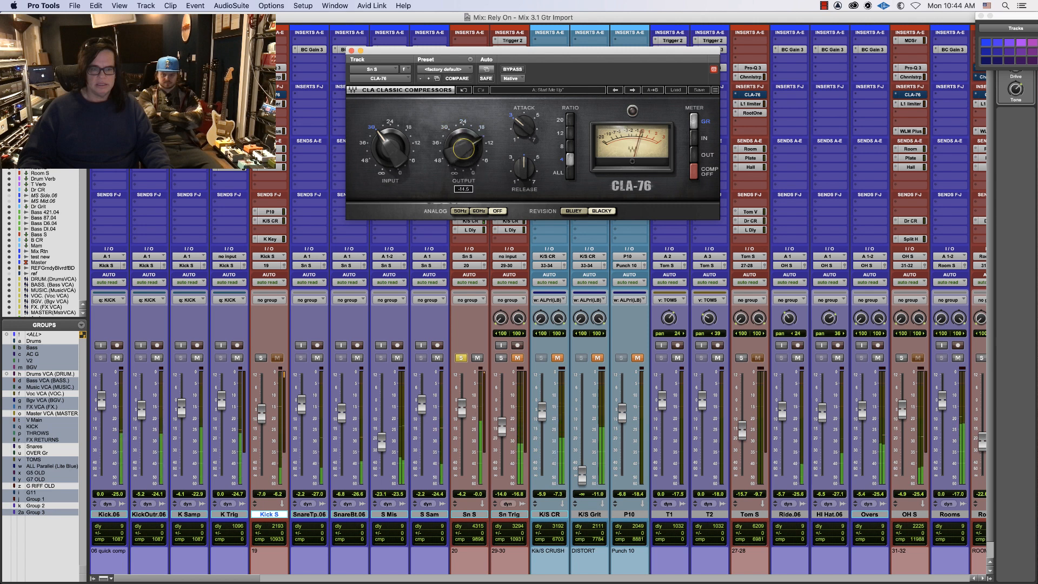
pyautogui.scroll(-2, 463, 149)
pyautogui.scroll(8, 390, 150)
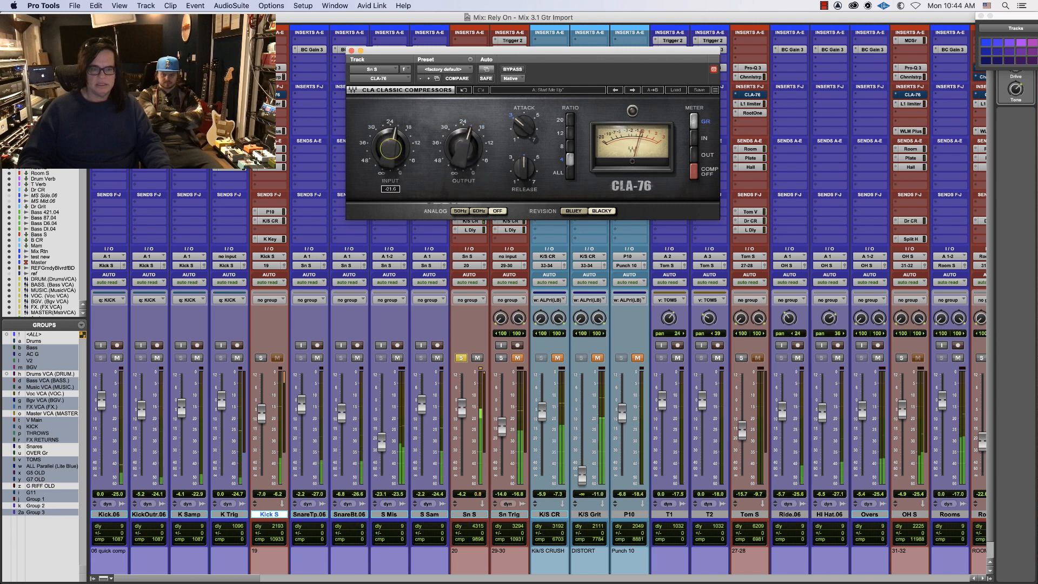
pyautogui.scroll(3, 390, 149)
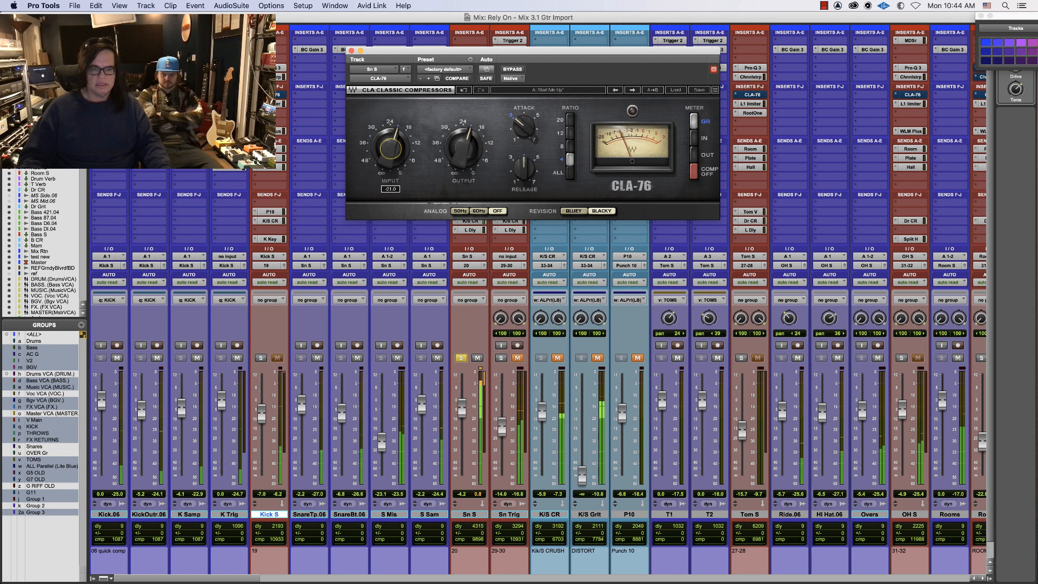
pyautogui.scroll(-6, 463, 150)
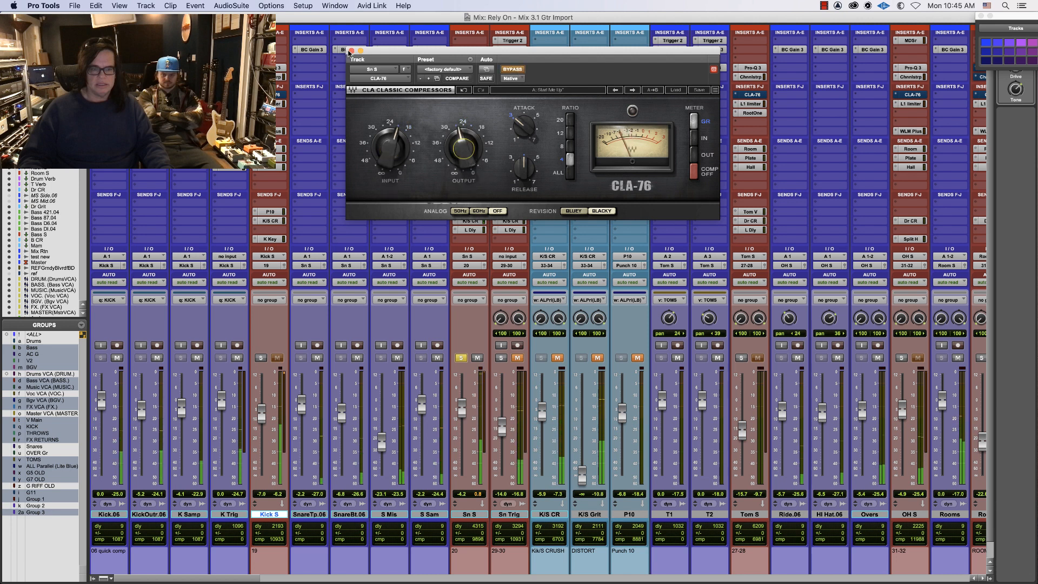
pyautogui.click(351, 51)
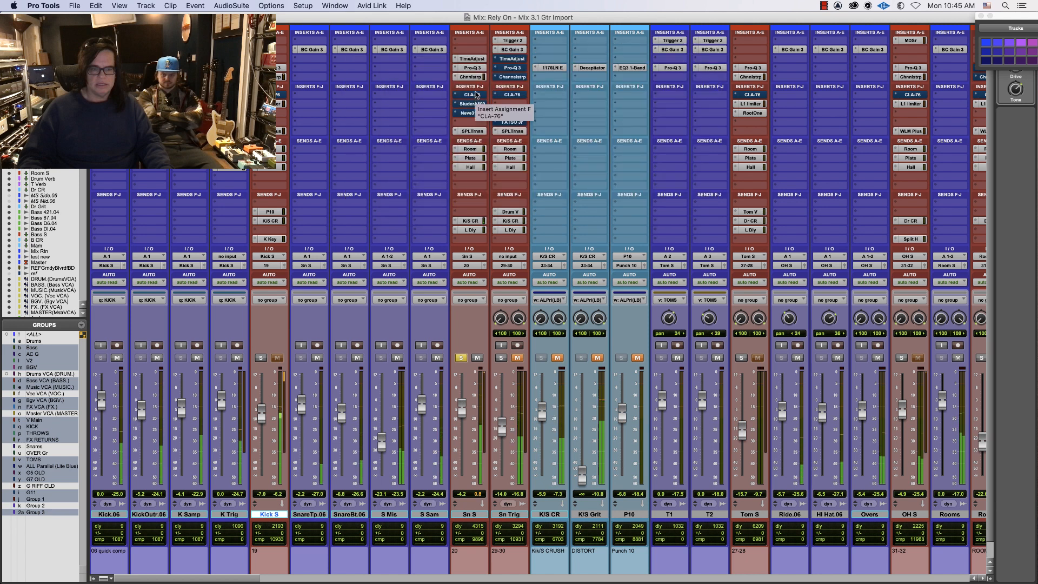
pyautogui.click(476, 95)
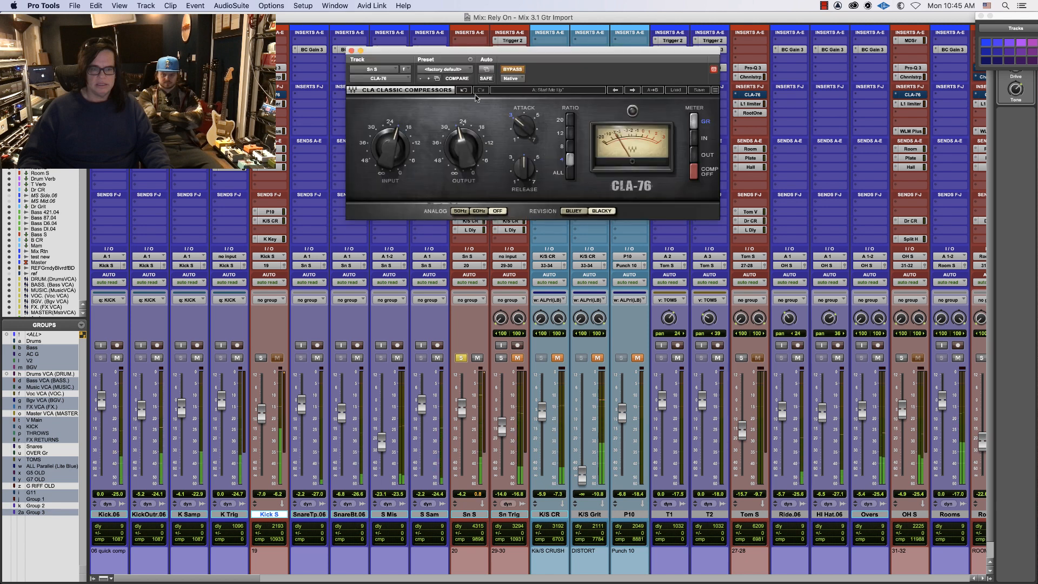
pyautogui.click(351, 51)
# Audition the Studer A800 tape plug-in on Sn S, leave it bypassed, and engage the Neve 31102 equaliser
pyautogui.click(474, 104)
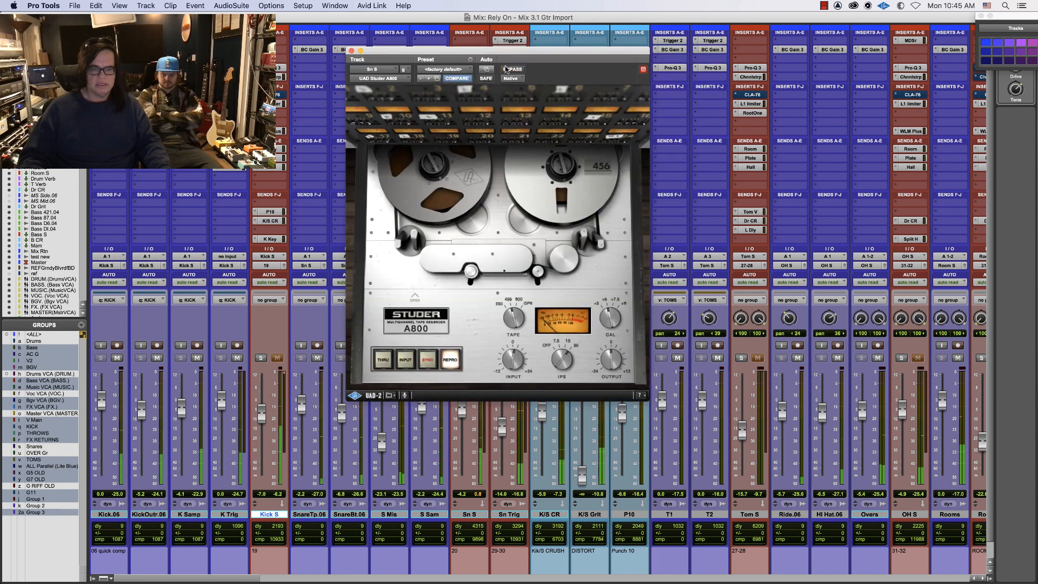
pyautogui.click(351, 51)
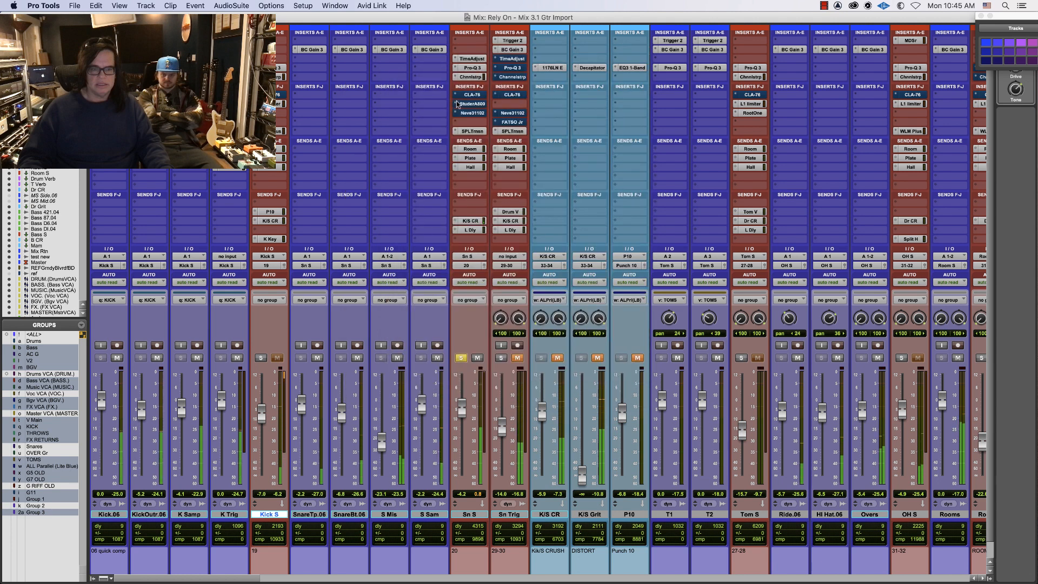
pyautogui.click(470, 113)
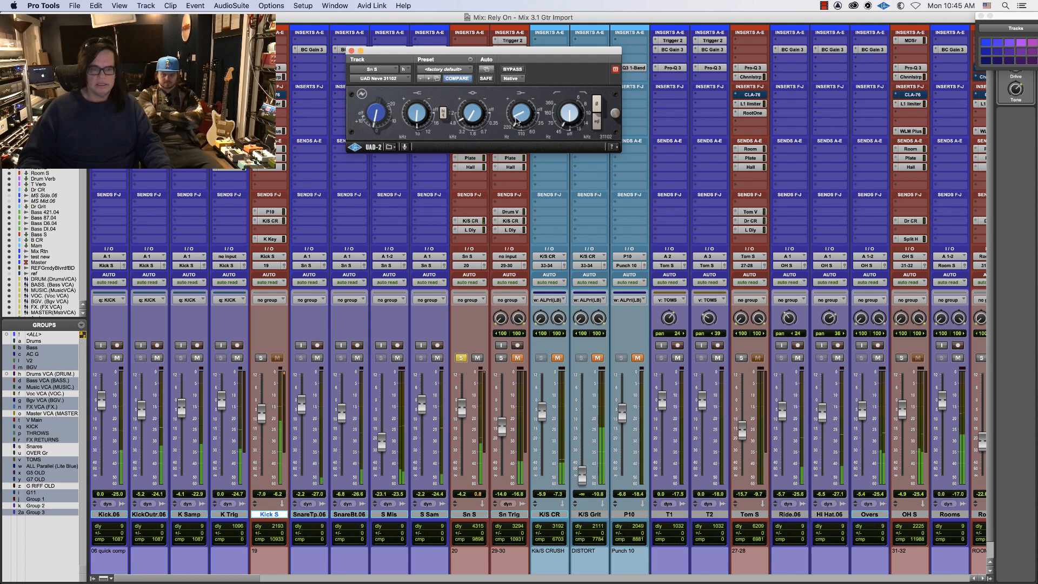
pyautogui.press('super+w')
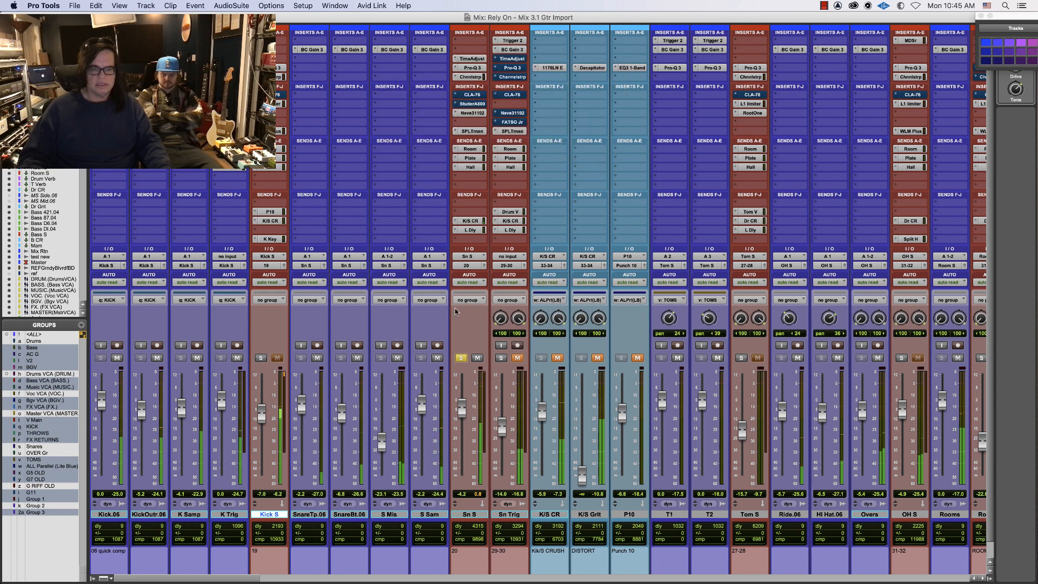
# Balance Sn S at -9.1 dB against Sn Trig at -8.1 dB with both soloed, and clear both solos
pyautogui.click(501, 357)
pyautogui.moveTo(502, 419)
pyautogui.mouseDown()
pyautogui.moveTo(461, 414)
pyautogui.moveTo(504, 417)
pyautogui.mouseUp()
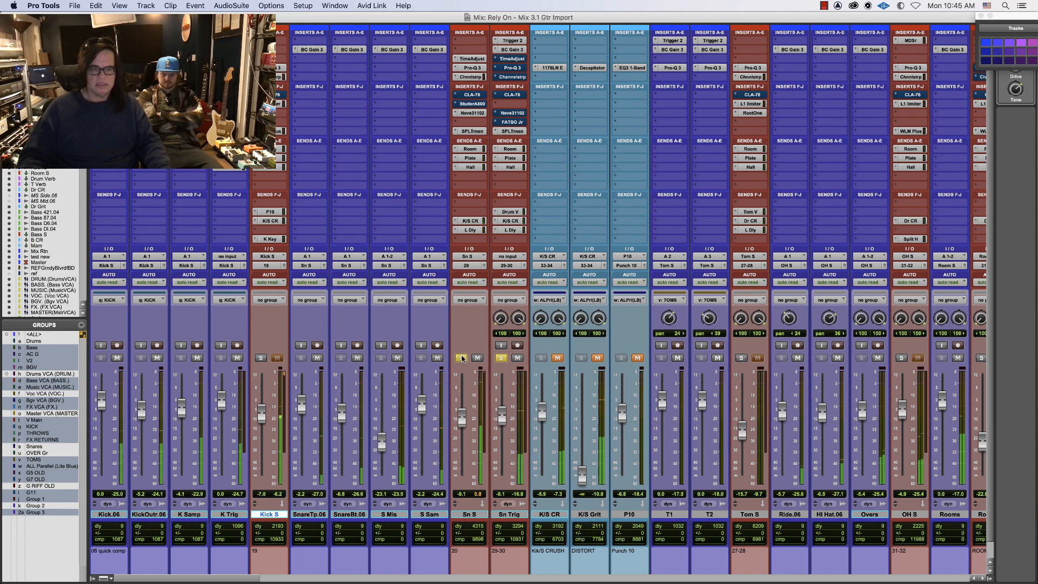
pyautogui.click(460, 358)
pyautogui.click(499, 357)
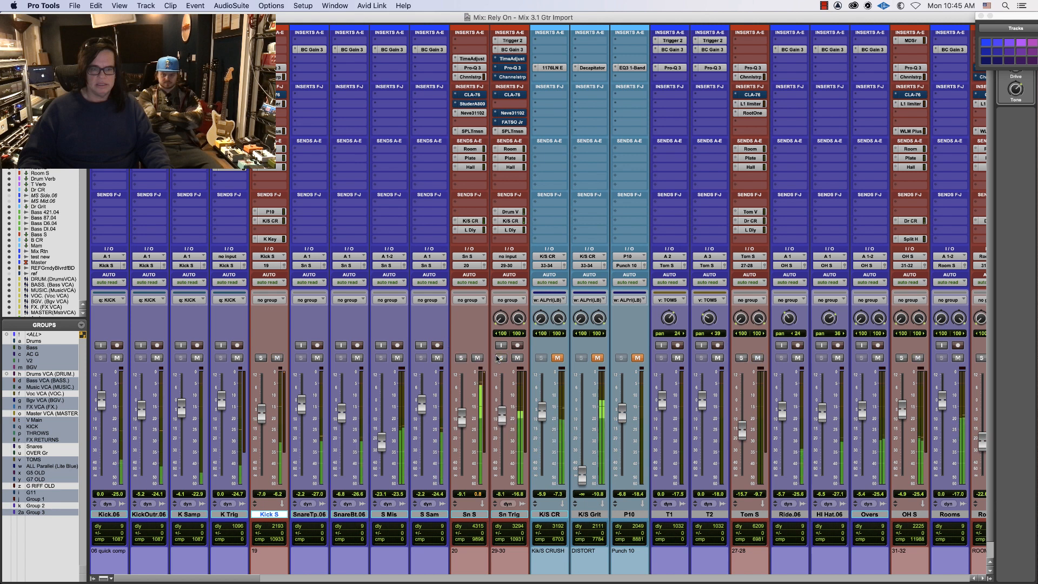
# Unmute K/S CR, mute Sn S and raise the Sn Trig fader to -4.9 dB
pyautogui.click(557, 358)
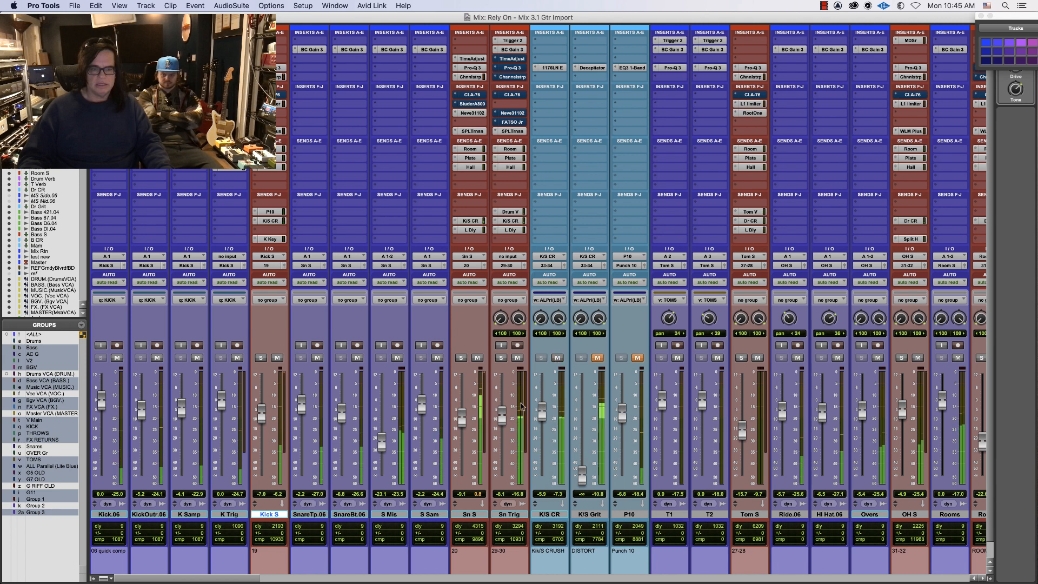
pyautogui.click(477, 359)
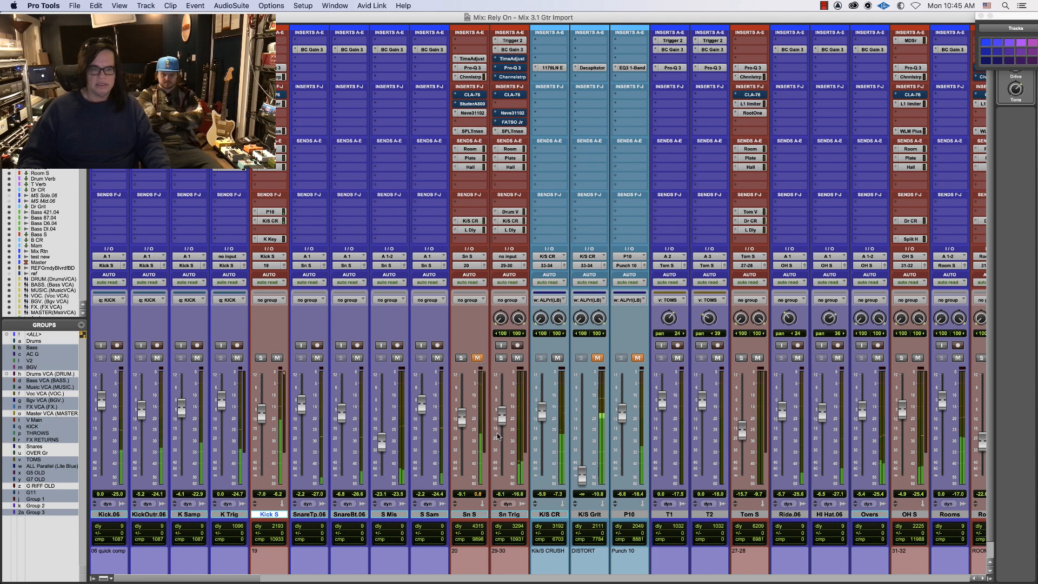
pyautogui.moveTo(501, 418); pyautogui.dragTo(502, 413)
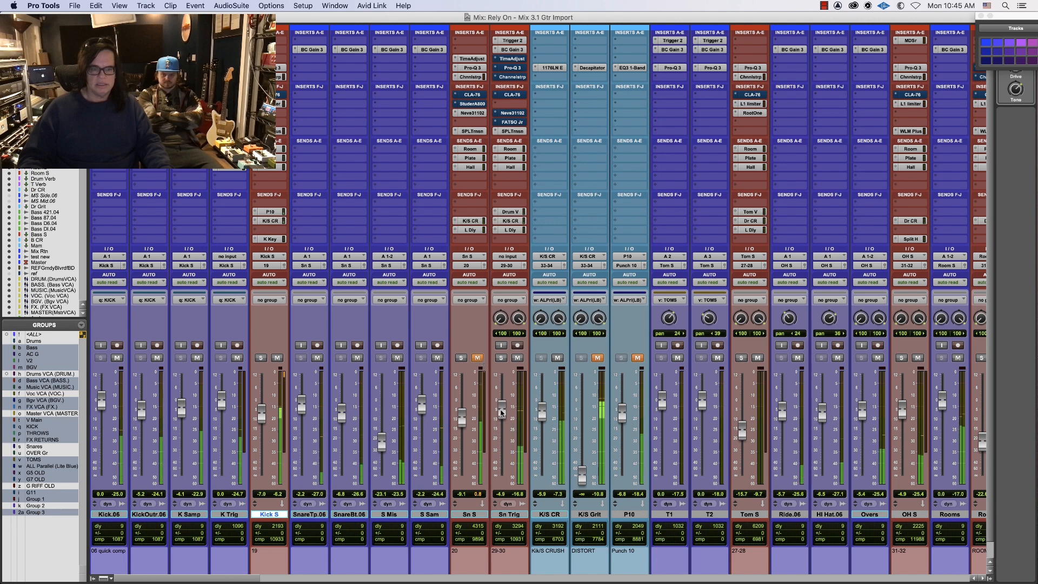
# Unmute the Tom S, OH S, Room S and Sn S tracks and set the Sn S fader to -8.6 dB
pyautogui.moveTo(246, 578); pyautogui.dragTo(280, 573)
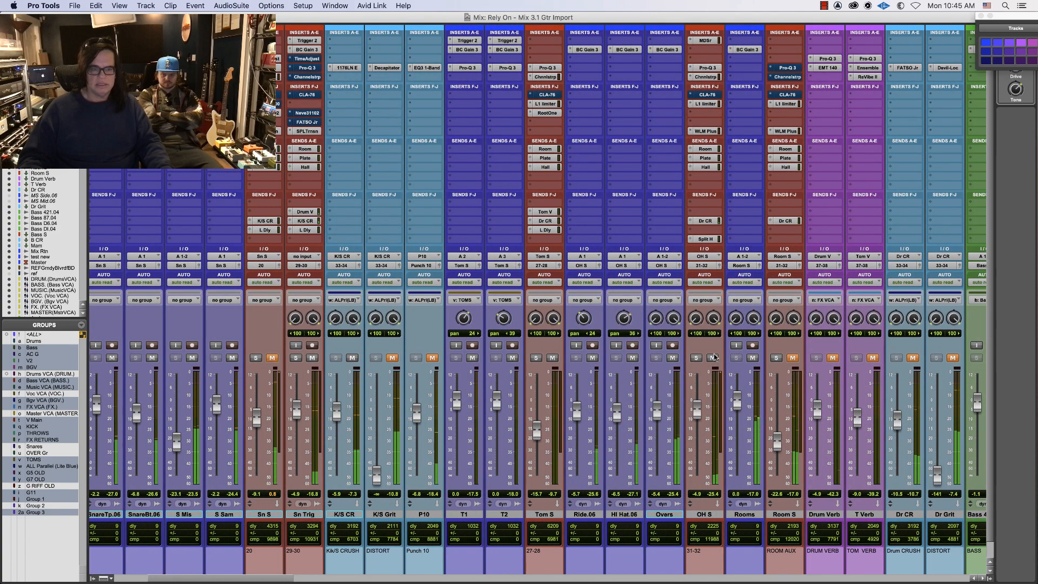
pyautogui.click(552, 358)
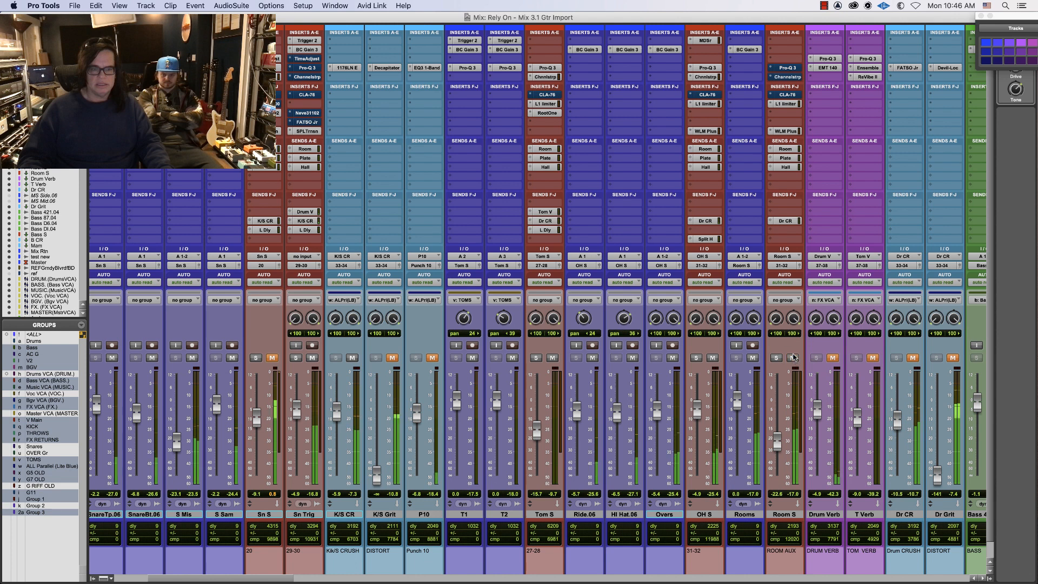
pyautogui.click(271, 357)
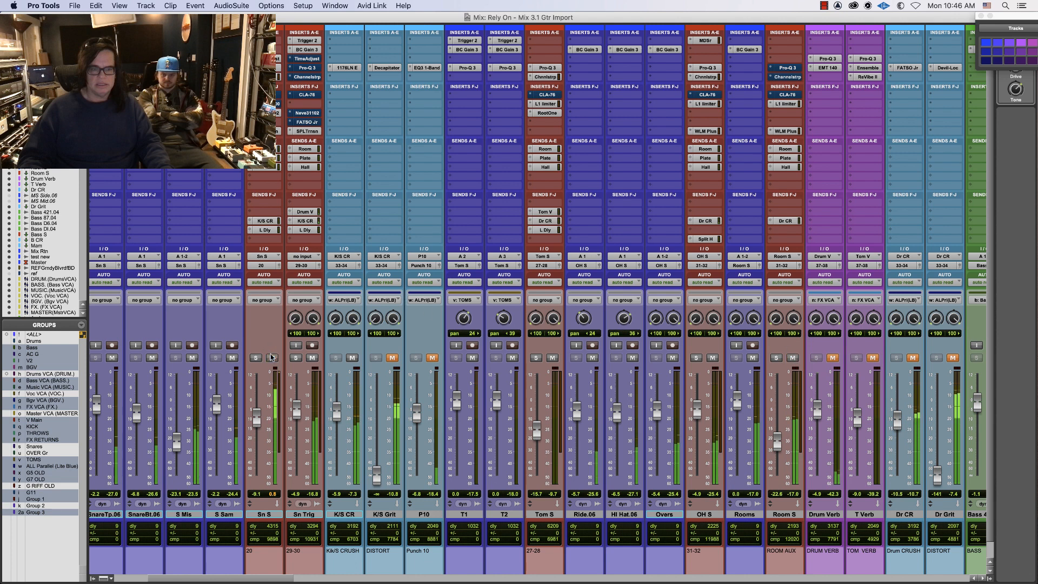
pyautogui.moveTo(257, 422); pyautogui.dragTo(257, 419)
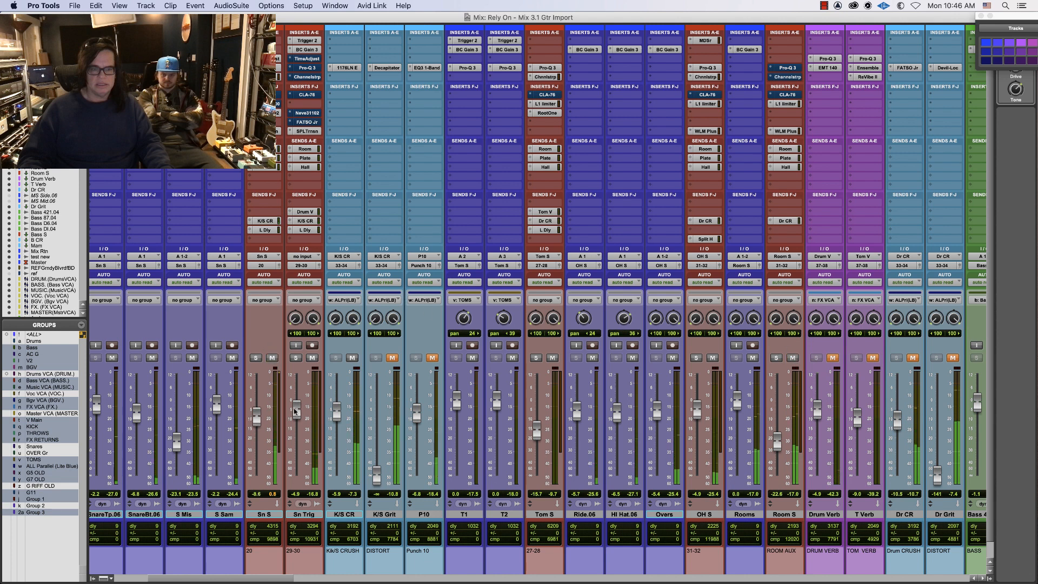
# Lower Sn Trig to -7.8 dB, unmute K/S Grit and P10, and bring the P10 fader down to -8.9 dB
pyautogui.click(391, 358)
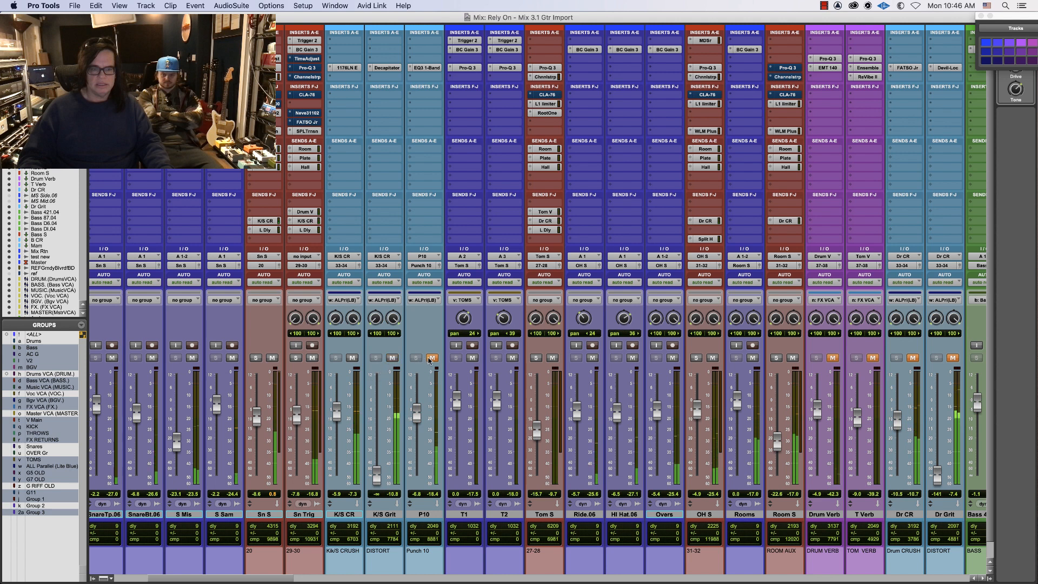
pyautogui.click(430, 358)
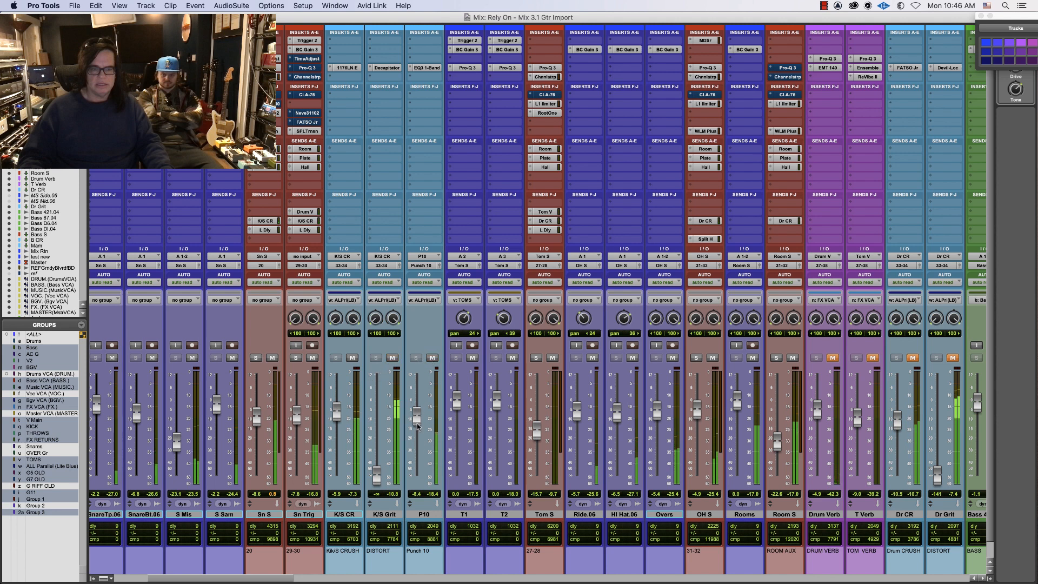
pyautogui.moveTo(416, 426); pyautogui.dragTo(417, 427)
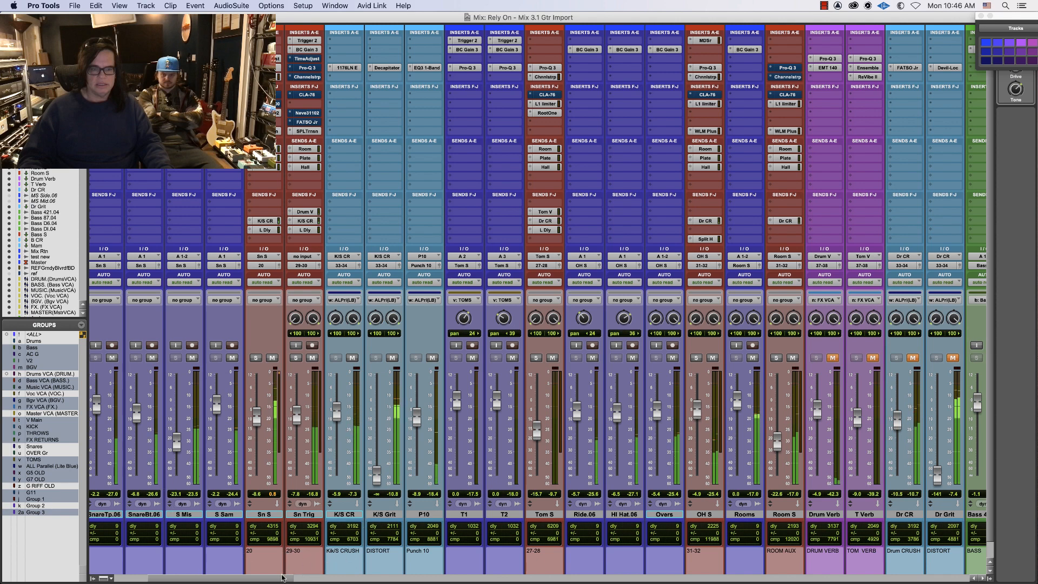
# Mute Sn S and solo OH S together with Room S to hear the overheads and rooms
pyautogui.hscroll(10, 326, 565)
pyautogui.moveTo(343, 580)
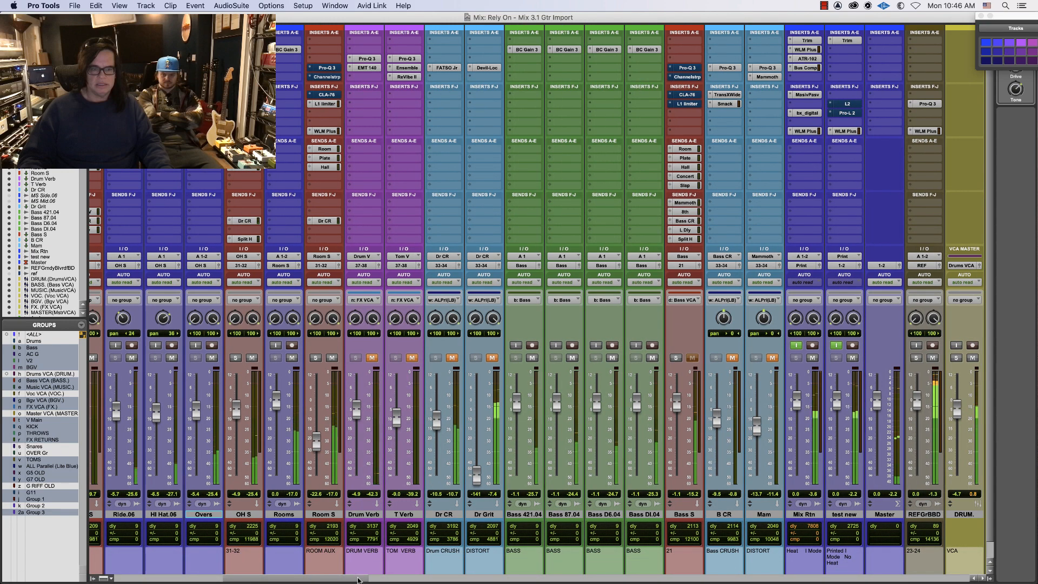
pyautogui.hscroll(-14, 409, 380)
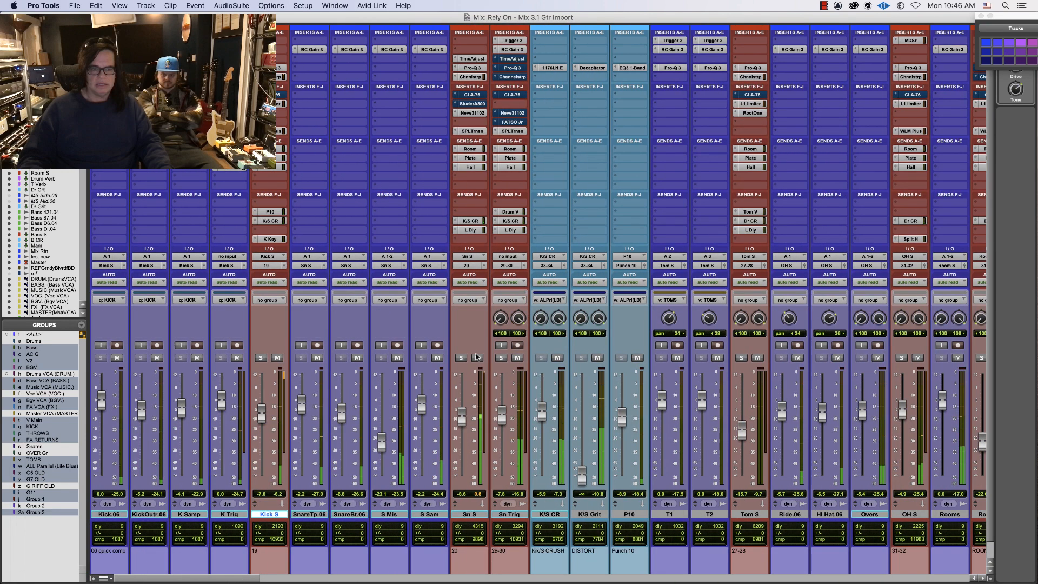
pyautogui.click(477, 358)
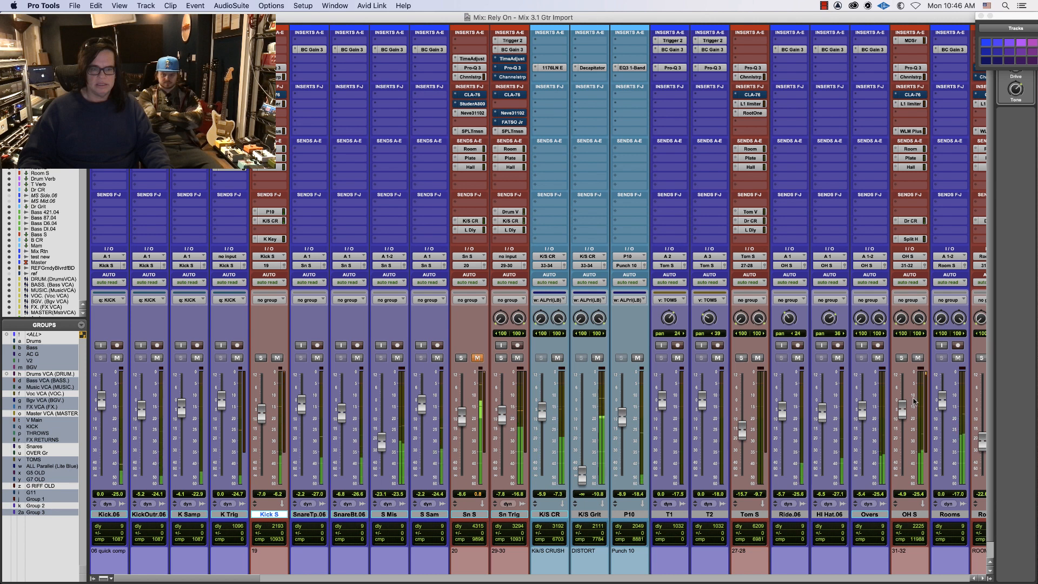
pyautogui.click(901, 357)
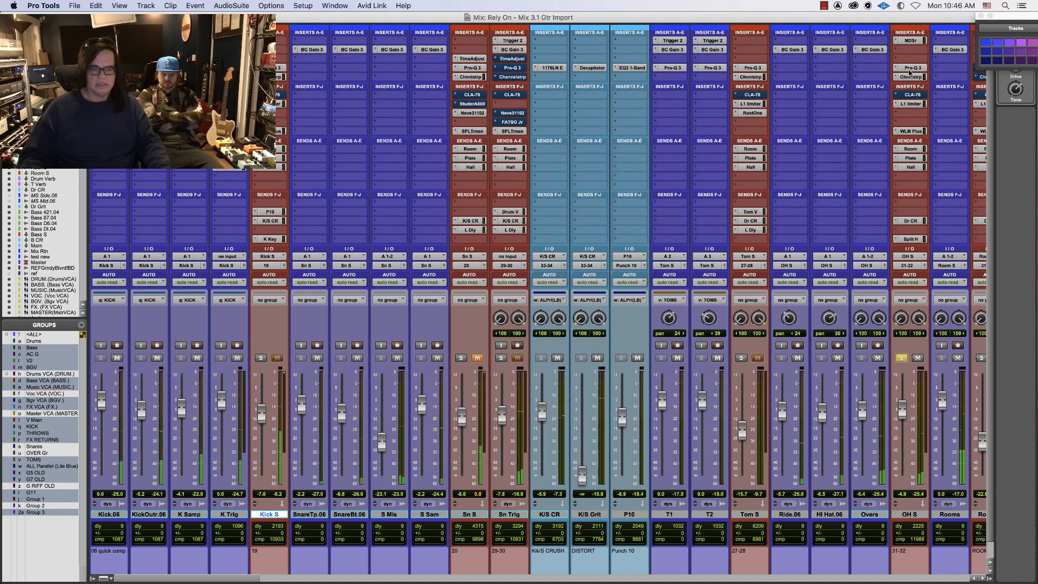
pyautogui.click(981, 359)
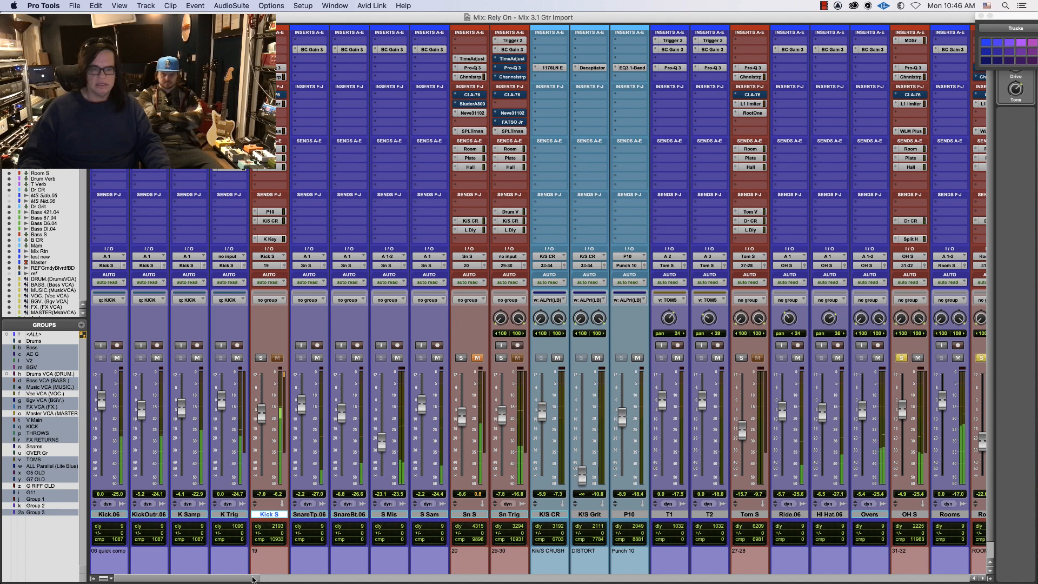
# Compare OH S with the other drum submixes in solo, clear the solos, unmute Sn S and lower OH S to -7.3 dB
pyautogui.hscroll(5, 273, 575)
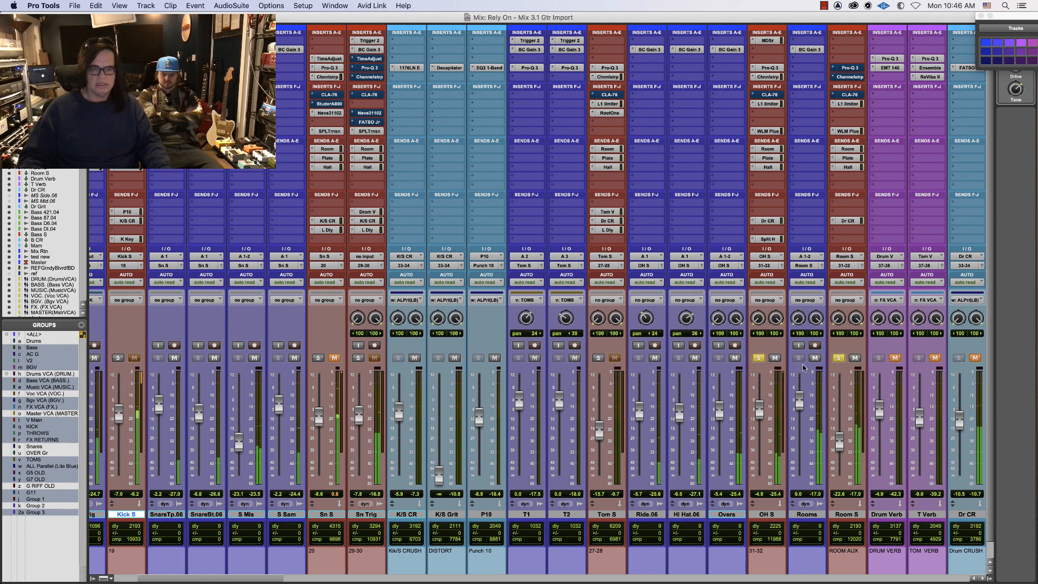
pyautogui.click(760, 358)
pyautogui.click(760, 358)
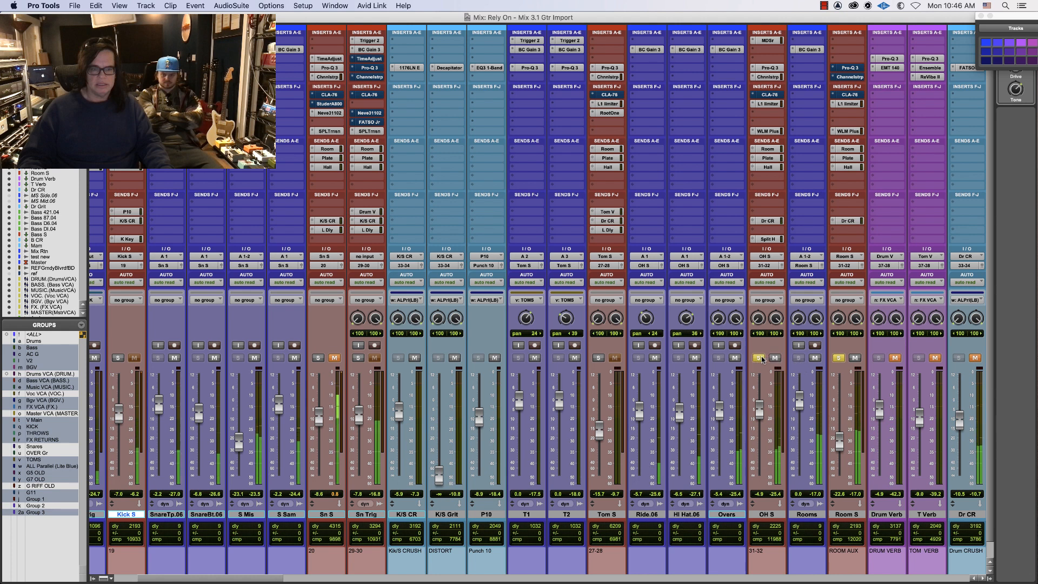
pyautogui.click(838, 358)
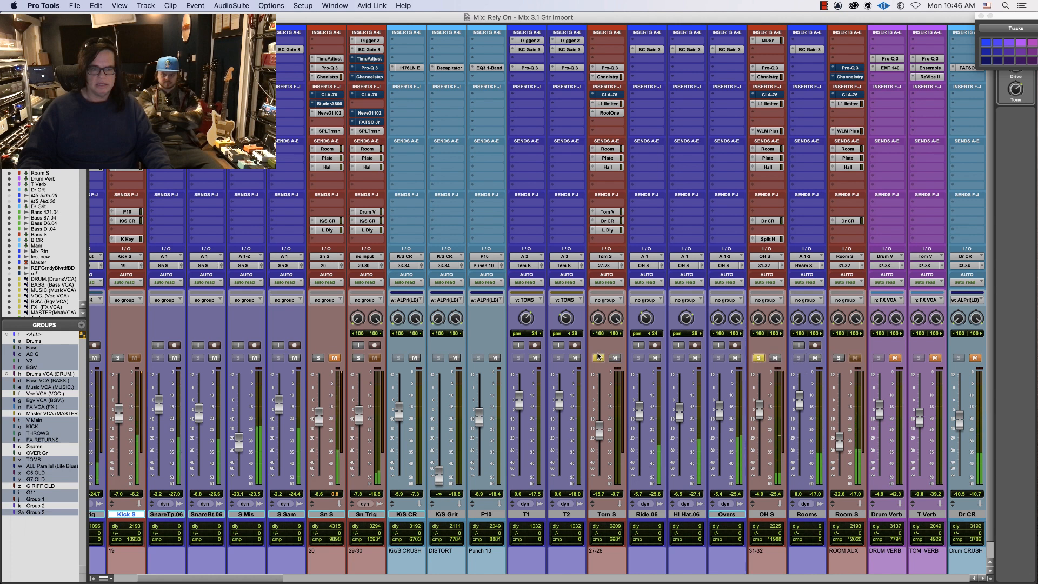
pyautogui.click(358, 357)
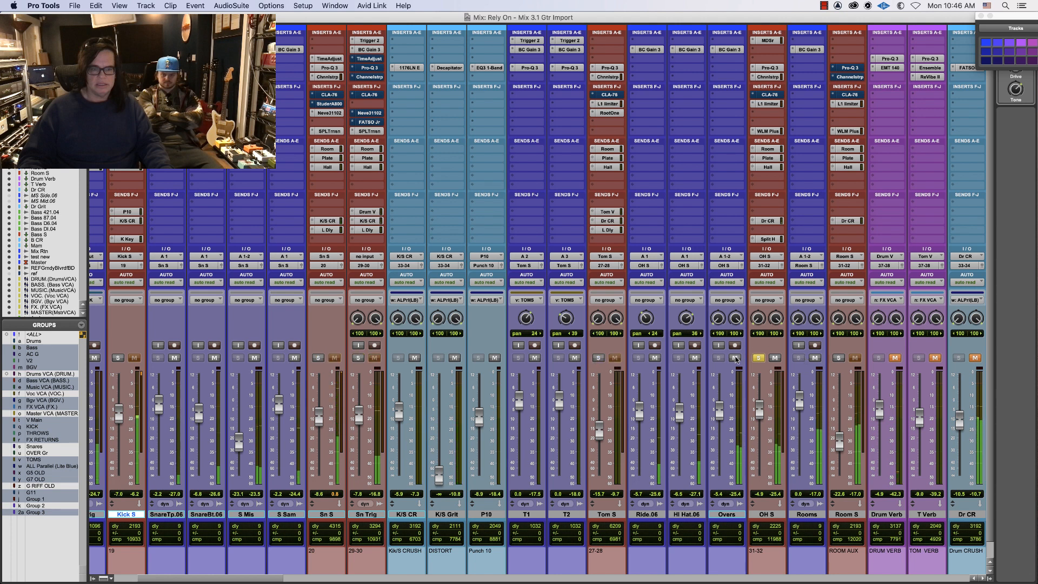
pyautogui.click(758, 359)
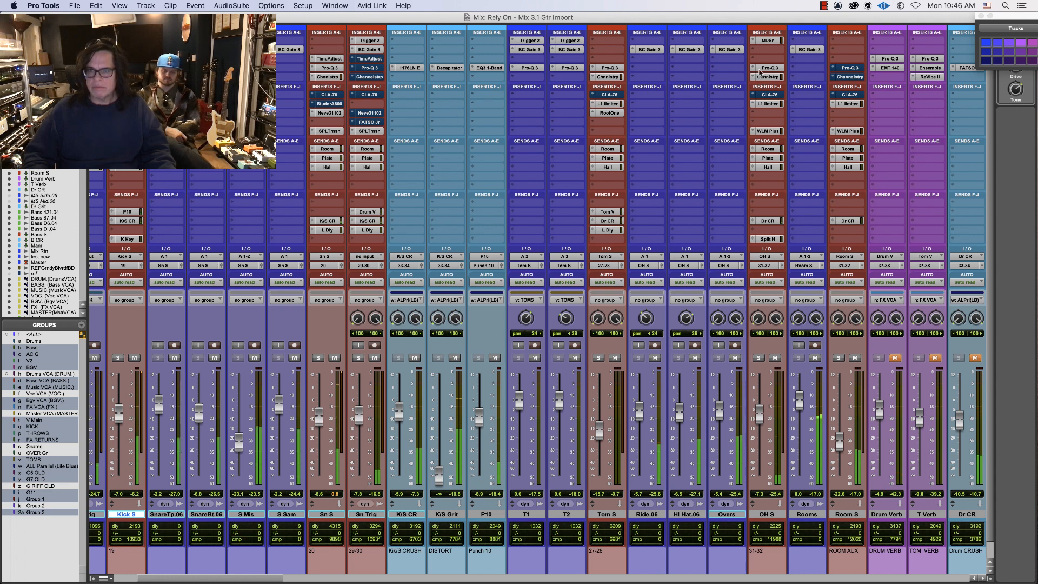
# On the OH S Pro-Q 3, set the low cut to about 41 Hz, cut about 4.5 dB near 600 Hz and add a slight high-mid boost
pyautogui.click(770, 69)
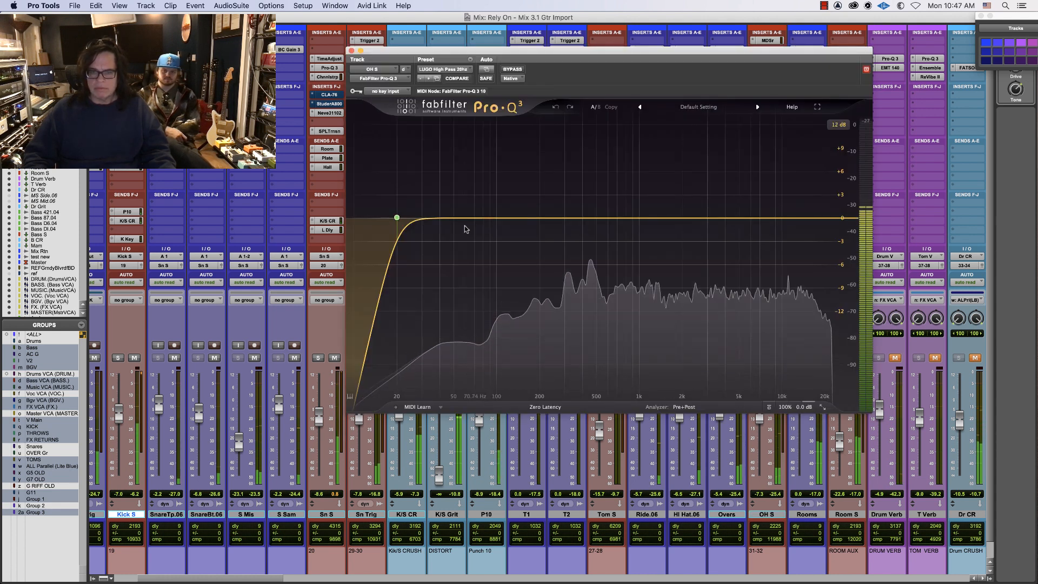
pyautogui.moveTo(407, 224)
pyautogui.moveTo(398, 219); pyautogui.dragTo(442, 218)
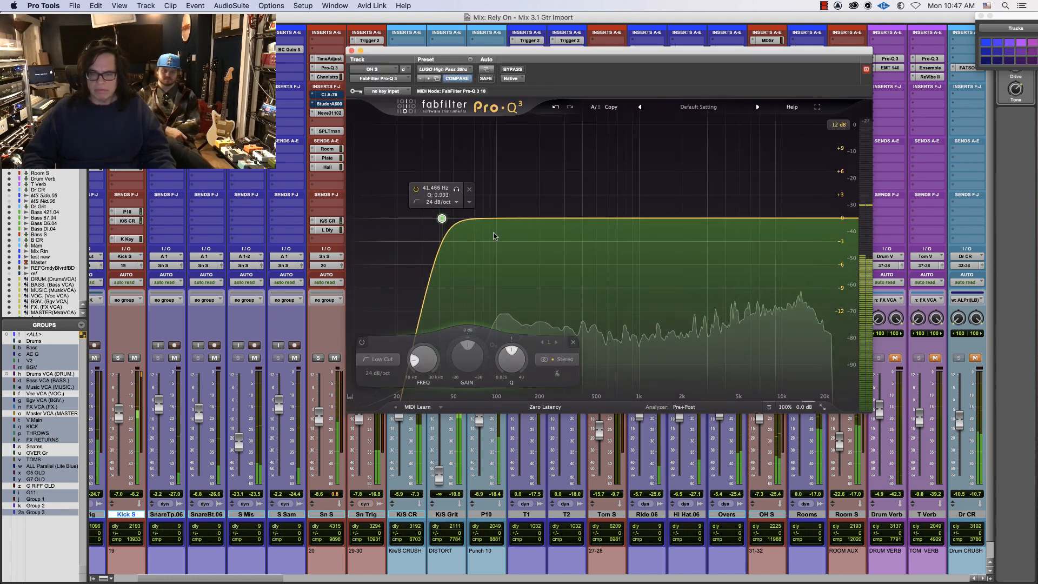
pyautogui.moveTo(576, 219); pyautogui.dragTo(607, 253)
pyautogui.click(747, 210)
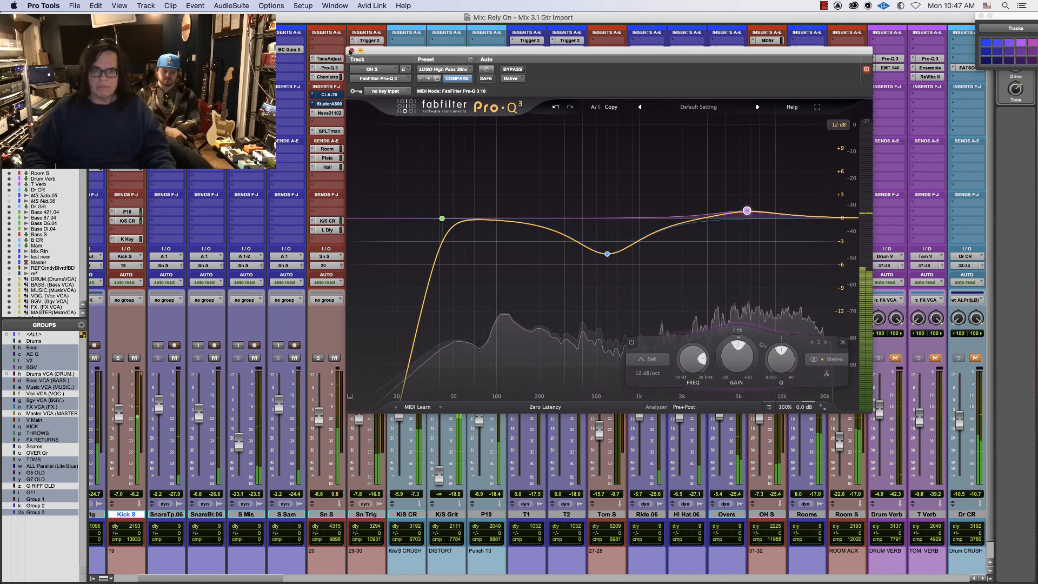
pyautogui.click(351, 50)
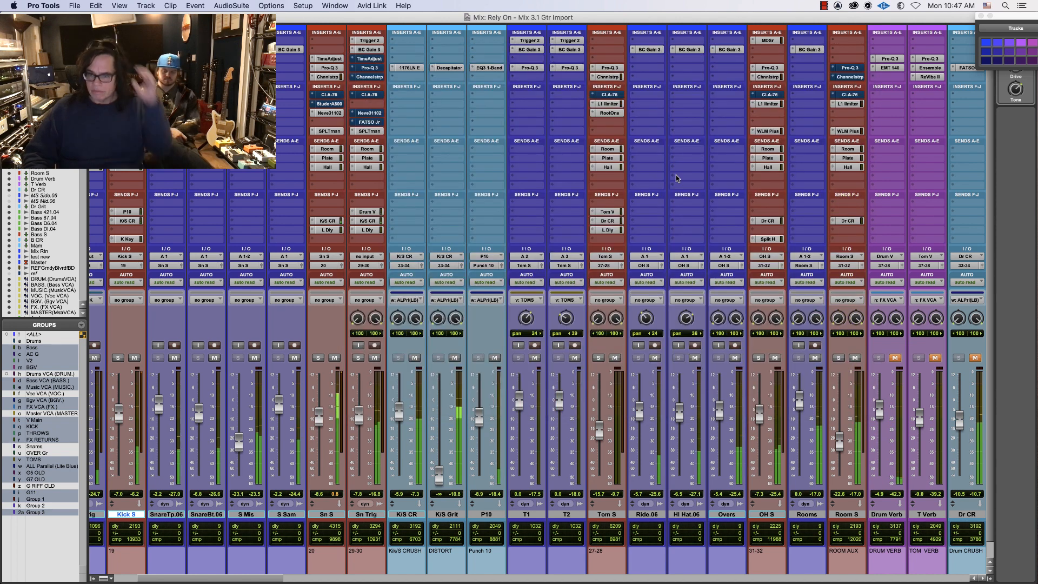
# On the OH S SSL Channel Strip, adjust the high-pass filter and set the compressor's release to 0.4 and threshold to -10.0
pyautogui.click(770, 77)
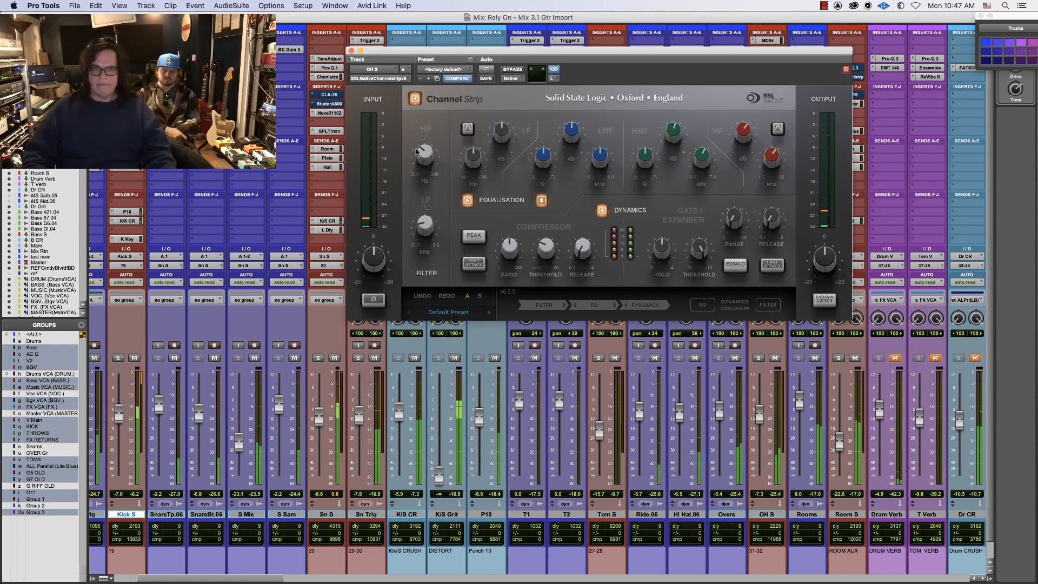
pyautogui.moveTo(419, 148); pyautogui.dragTo(432, 171)
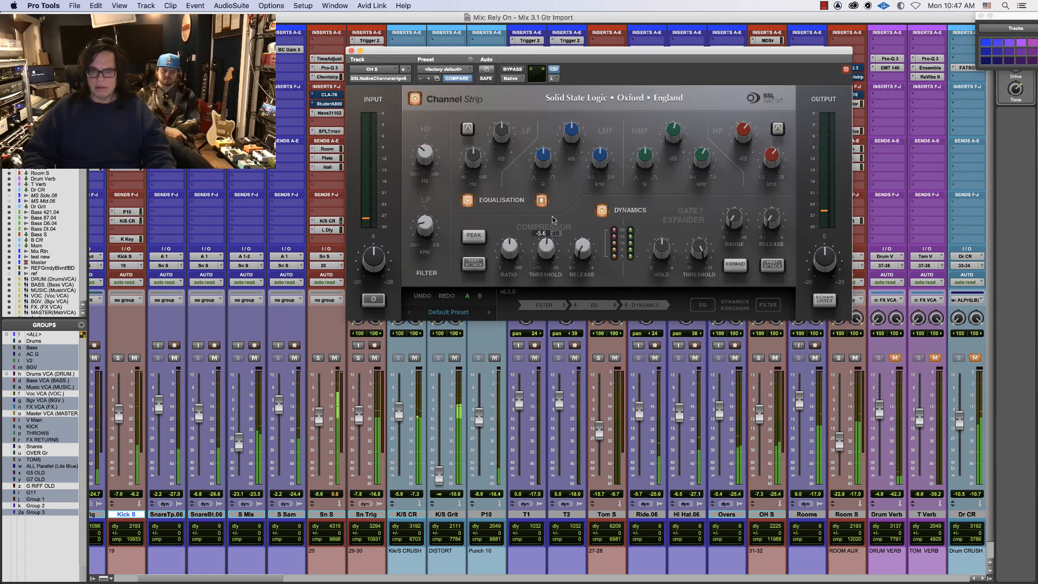
pyautogui.moveTo(554, 214); pyautogui.dragTo(555, 189)
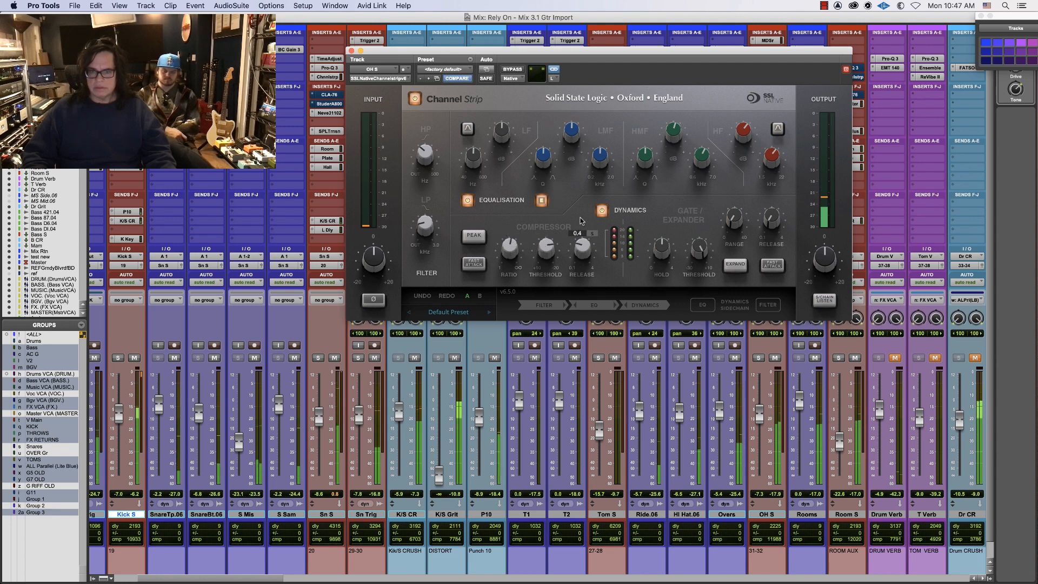
pyautogui.moveTo(546, 249)
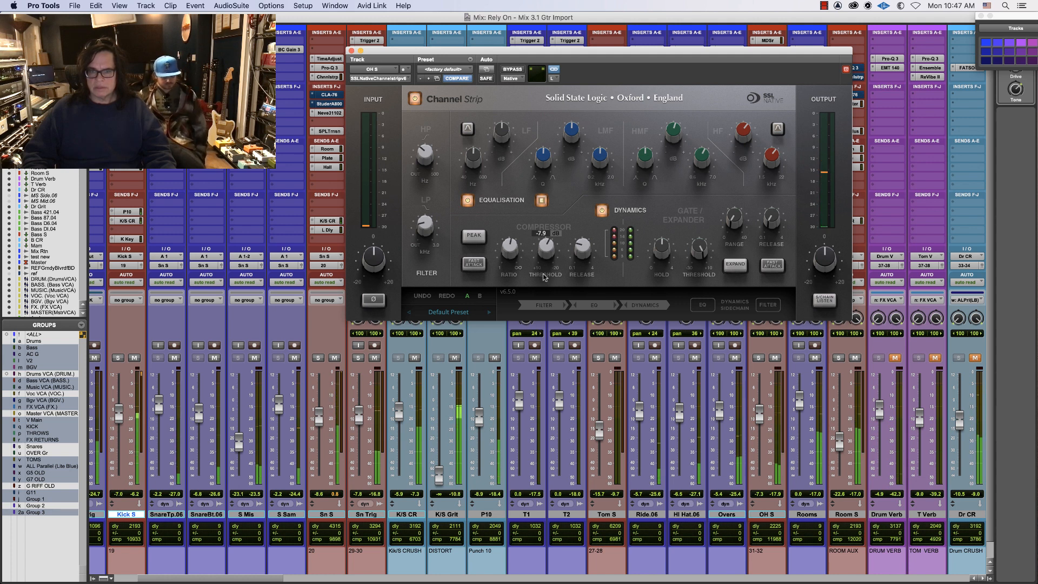
pyautogui.moveTo(544, 277); pyautogui.dragTo(544, 218)
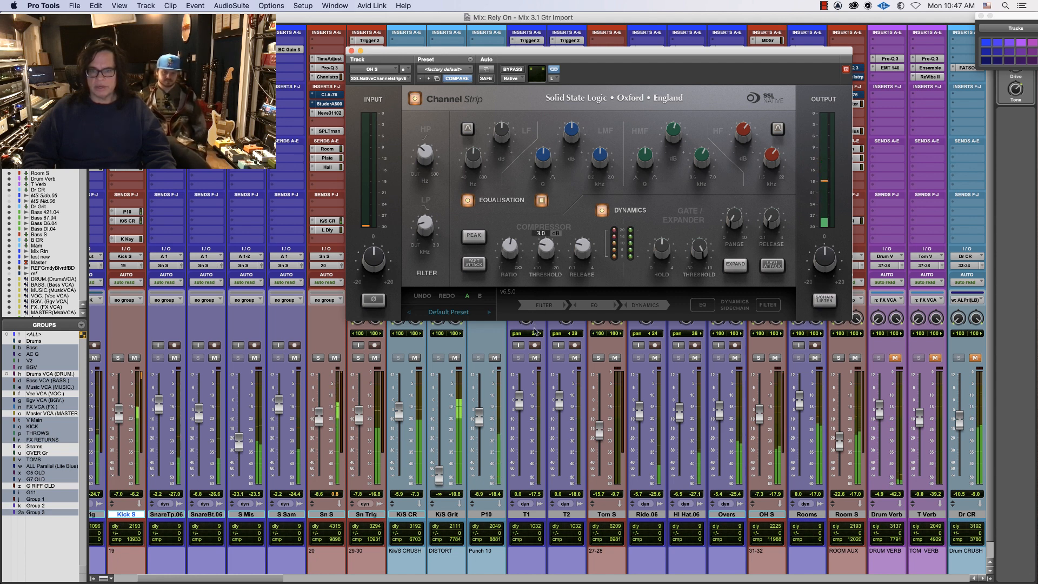
pyautogui.moveTo(372, 261)
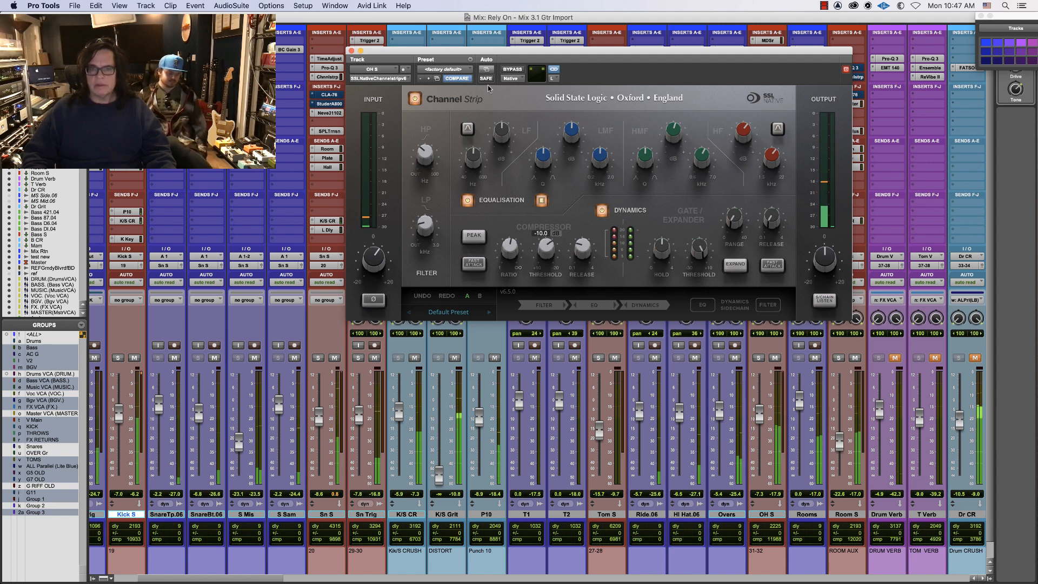
# Drive the OH S channel strip with more input gain, readjust the compressor threshold and trim the output to -7.4 dB
pyautogui.moveTo(462, 52); pyautogui.dragTo(314, 77)
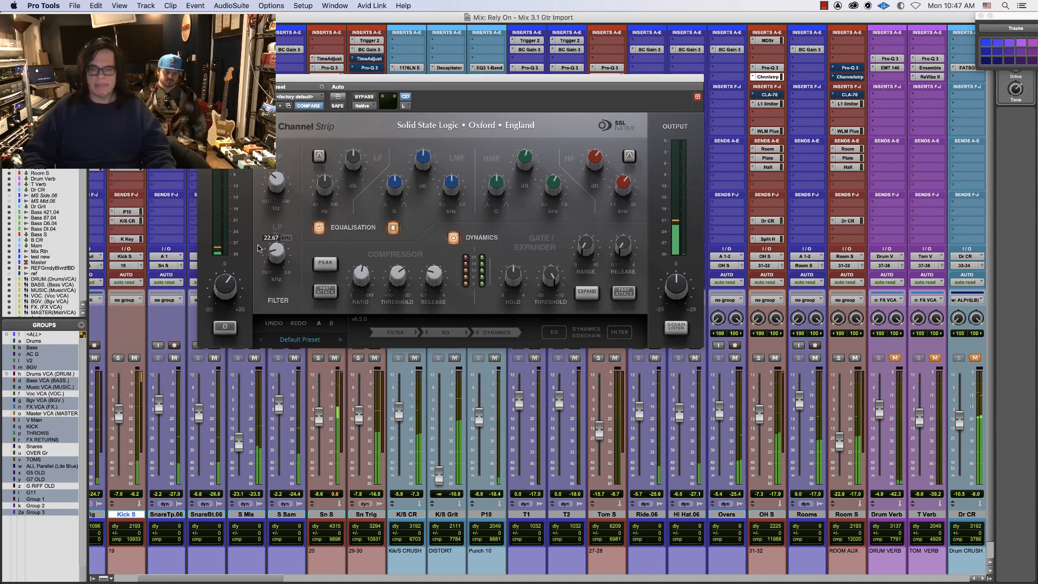
pyautogui.moveTo(220, 285)
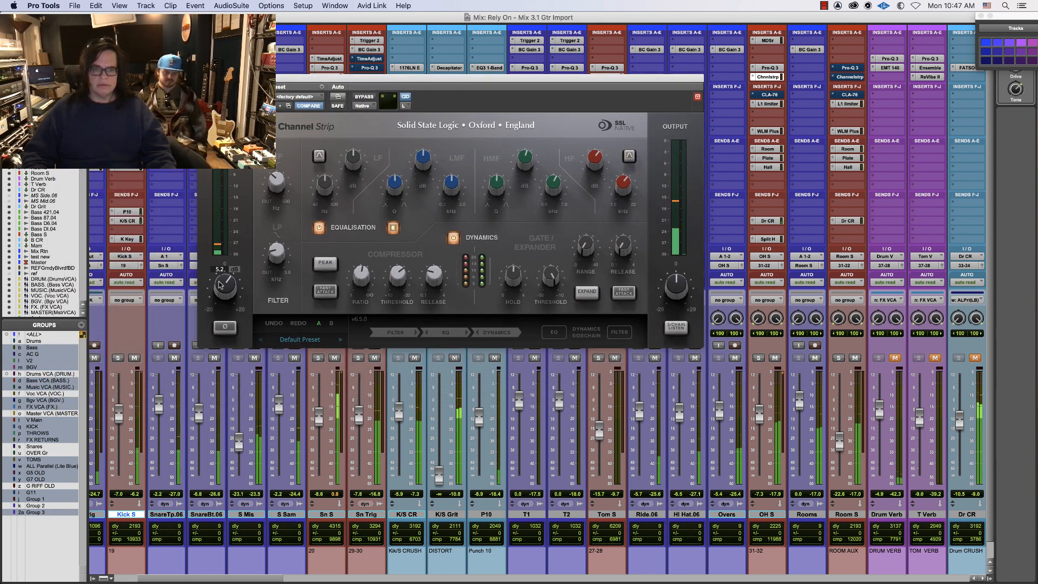
pyautogui.moveTo(226, 275); pyautogui.dragTo(225, 266)
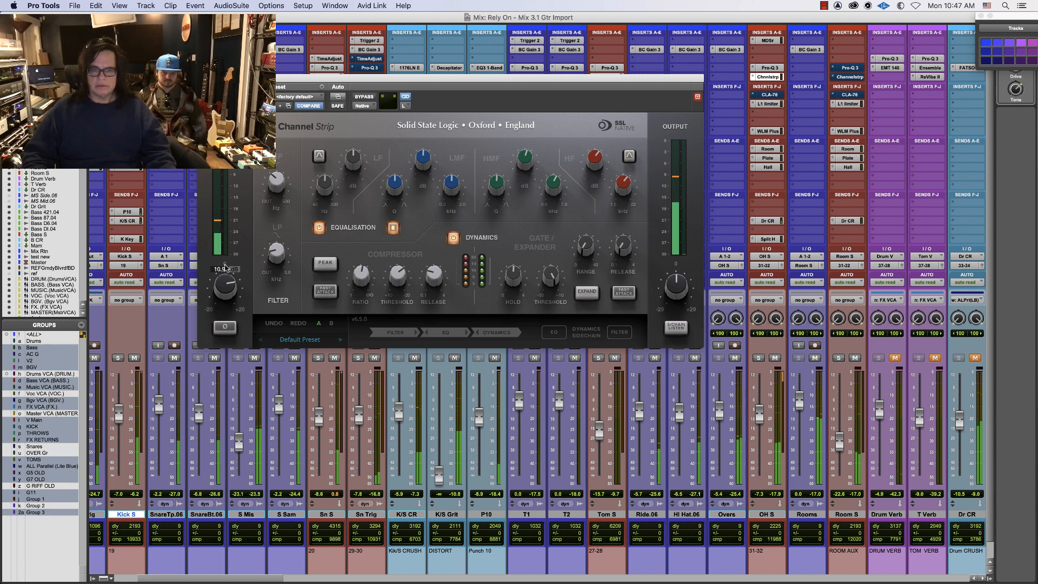
pyautogui.moveTo(397, 274); pyautogui.dragTo(398, 244)
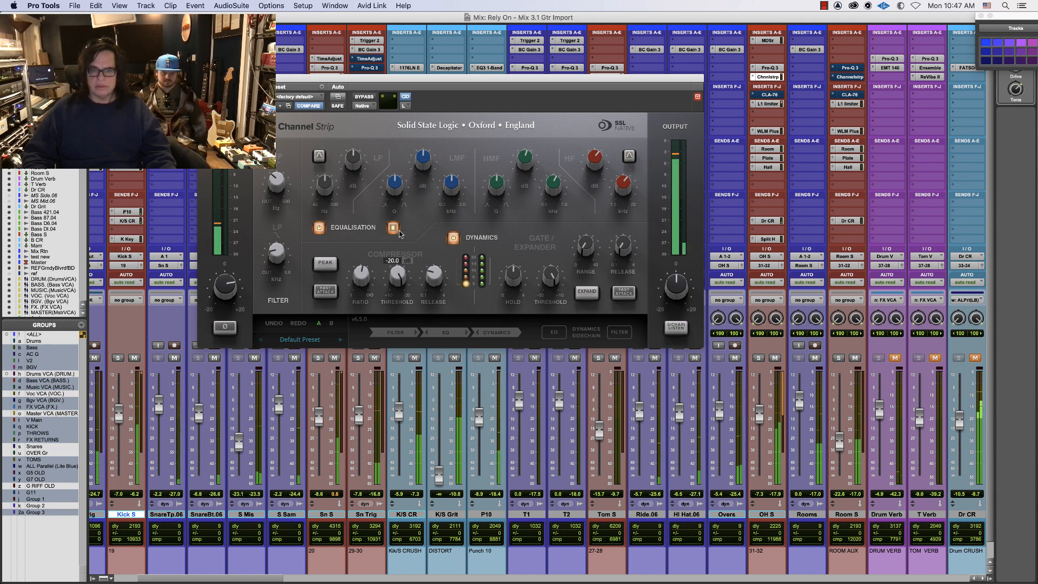
pyautogui.moveTo(231, 280); pyautogui.dragTo(231, 295)
pyautogui.moveTo(399, 267); pyautogui.dragTo(400, 272)
pyautogui.moveTo(675, 286); pyautogui.dragTo(667, 317)
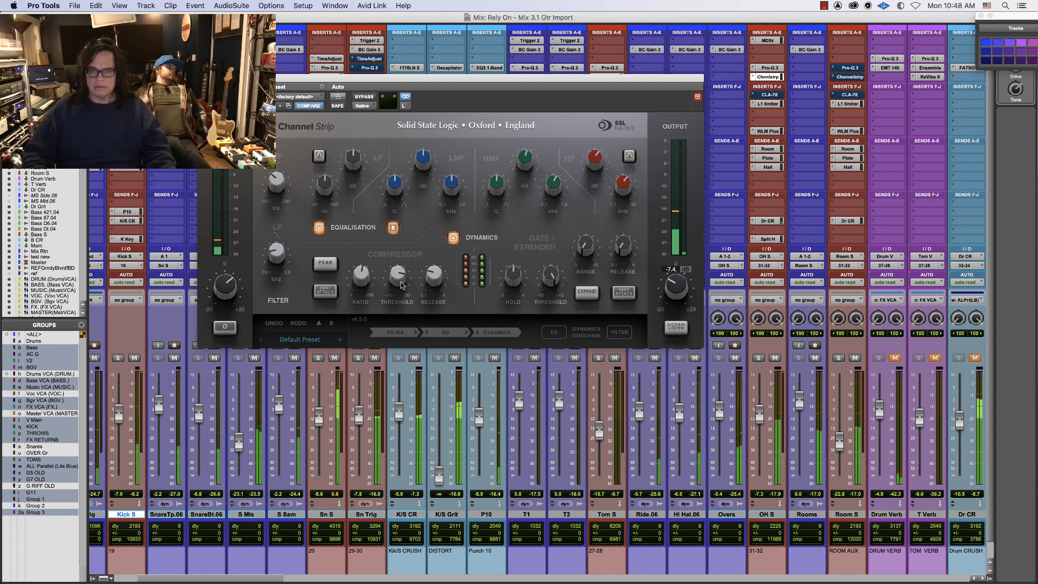
# Fine-tune the compressor threshold on the OH S SSL Channel Strip, adjust its input gain and bypass the plug-in
pyautogui.moveTo(400, 280); pyautogui.dragTo(400, 277)
pyautogui.click(225, 285)
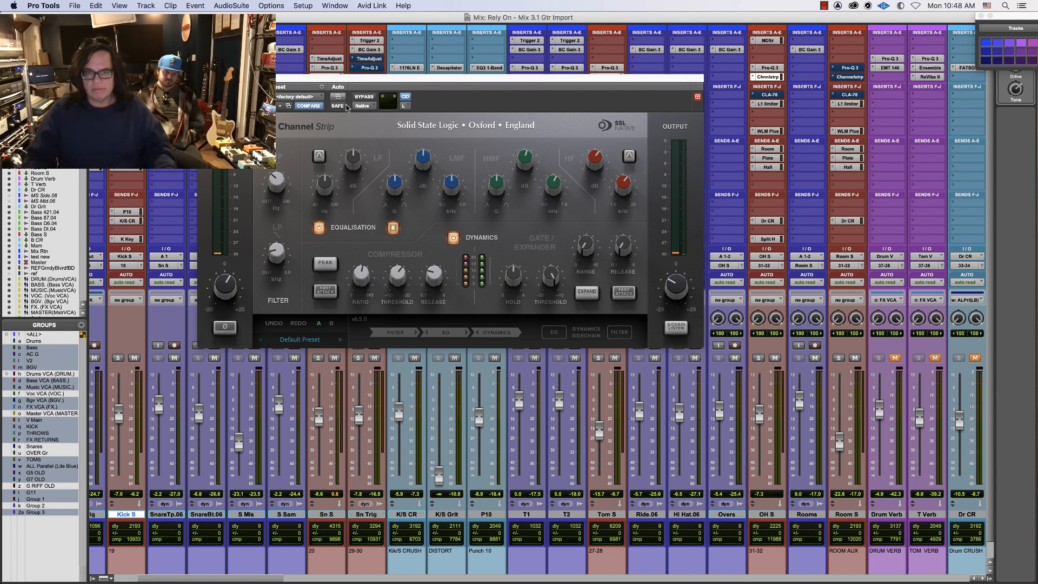
pyautogui.click(364, 97)
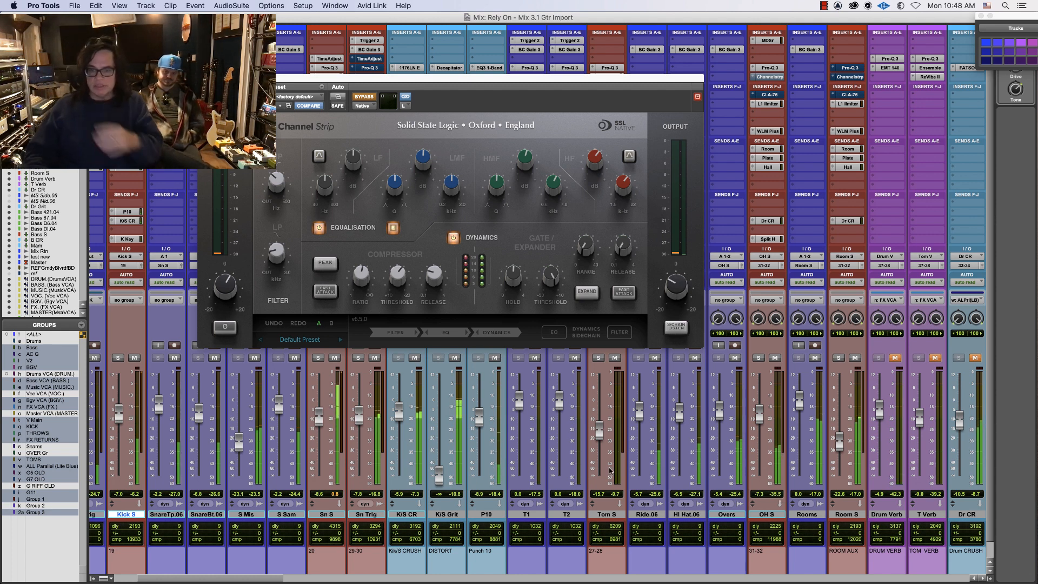
# Create a Mix/Edit group named OVERS from the Ride.06, Hi Hat.06 and Overs tracks
pyautogui.click(656, 516)
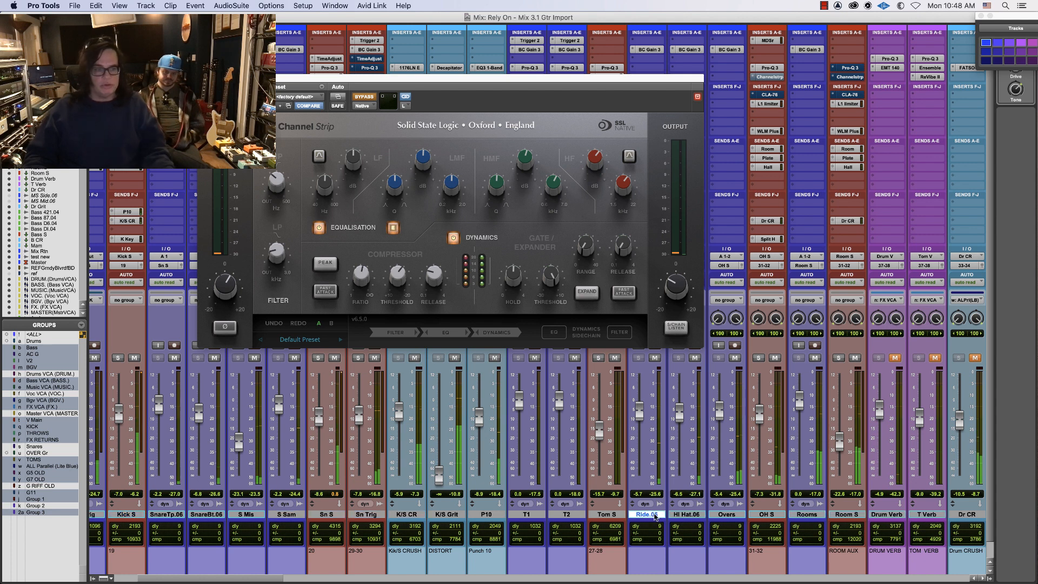
pyautogui.keyDown('shift'); pyautogui.click(728, 516); pyautogui.keyUp('shift')
pyautogui.press('super+g')
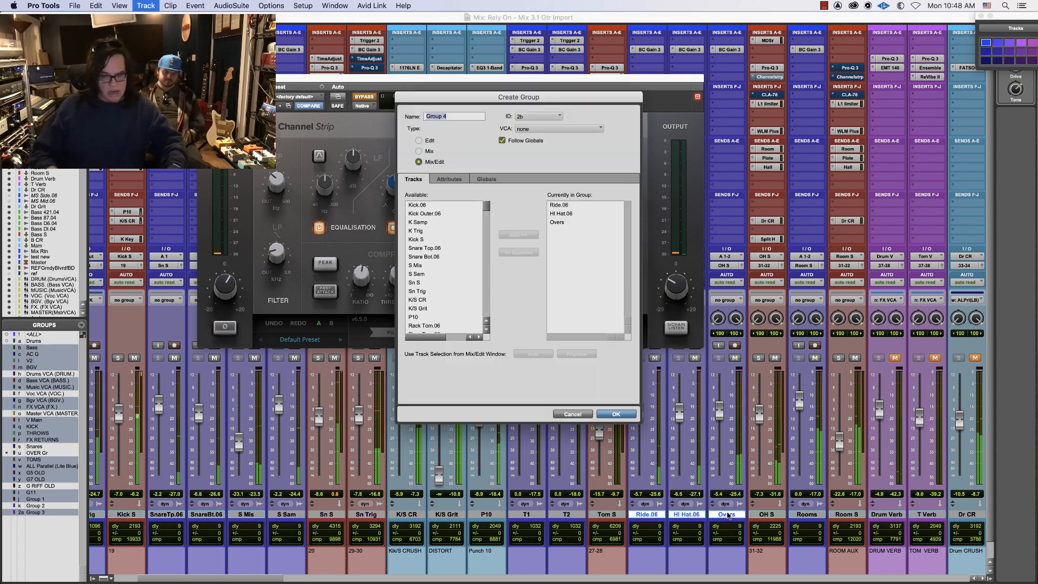
pyautogui.write('OVER')
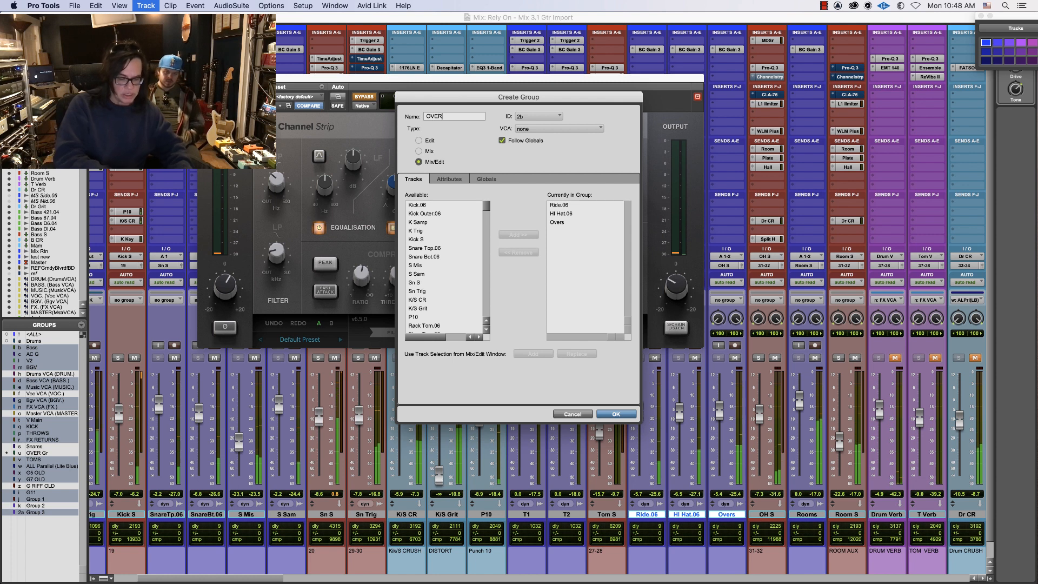
pyautogui.write('S')
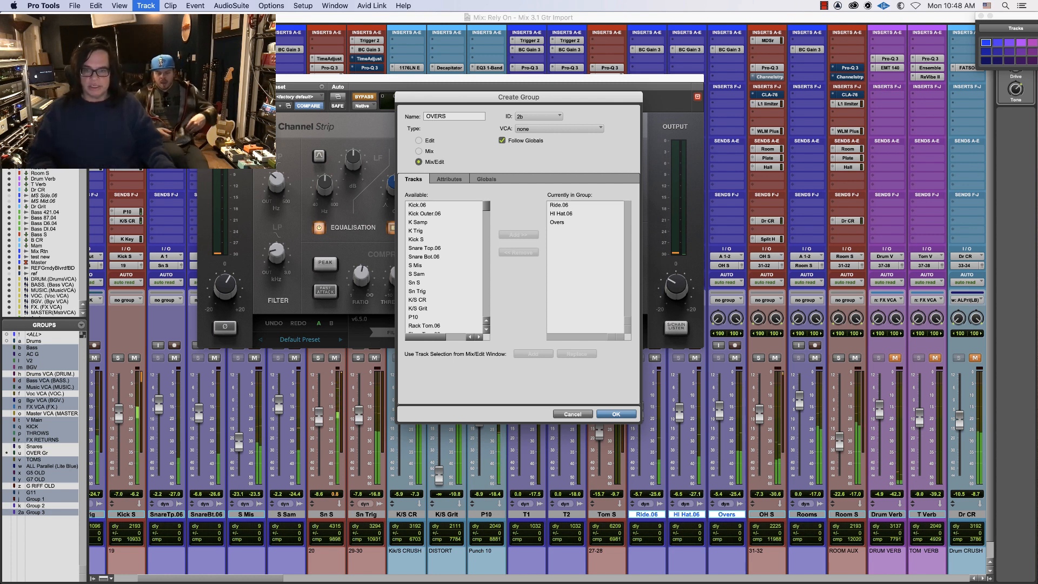
pyautogui.press('Return')
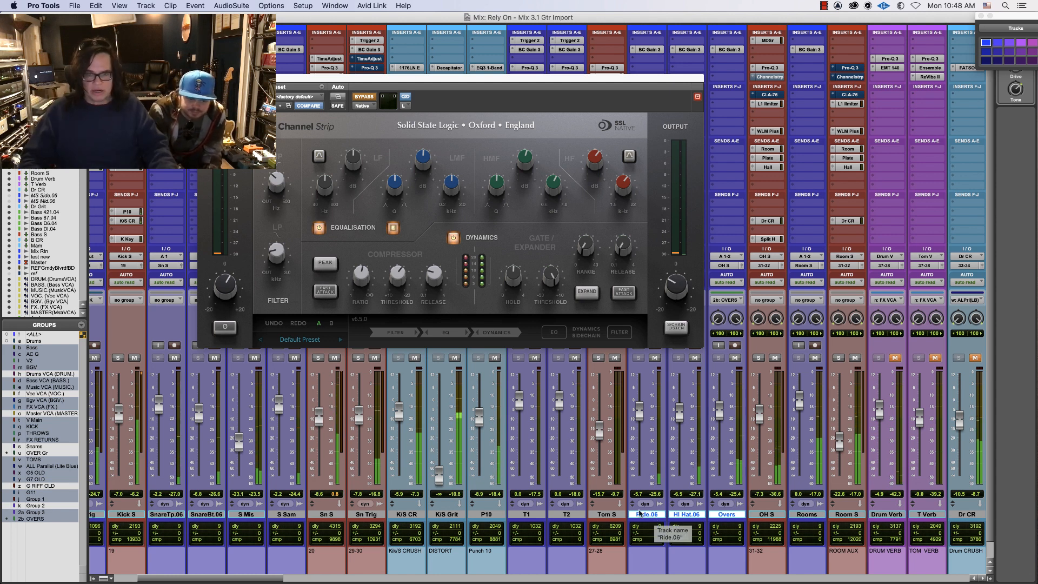
# Raise the OVERS group faders and increase BC Gain on its tracks, with -15 dB on Ride.06 and about -17 dB on Overs
pyautogui.moveTo(680, 416); pyautogui.dragTo(681, 403)
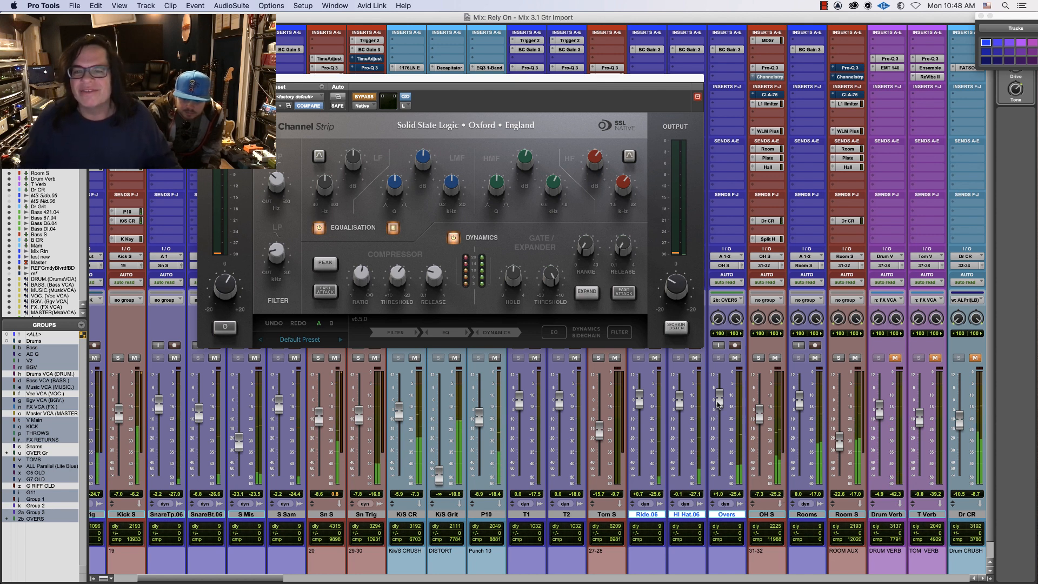
pyautogui.click(653, 49)
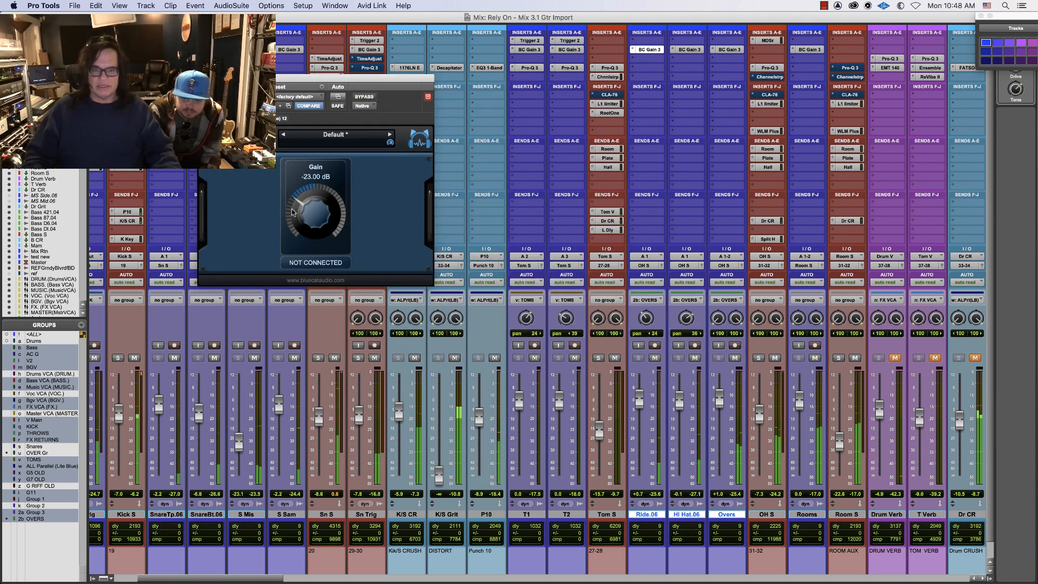
pyautogui.moveTo(302, 207); pyautogui.dragTo(305, 196)
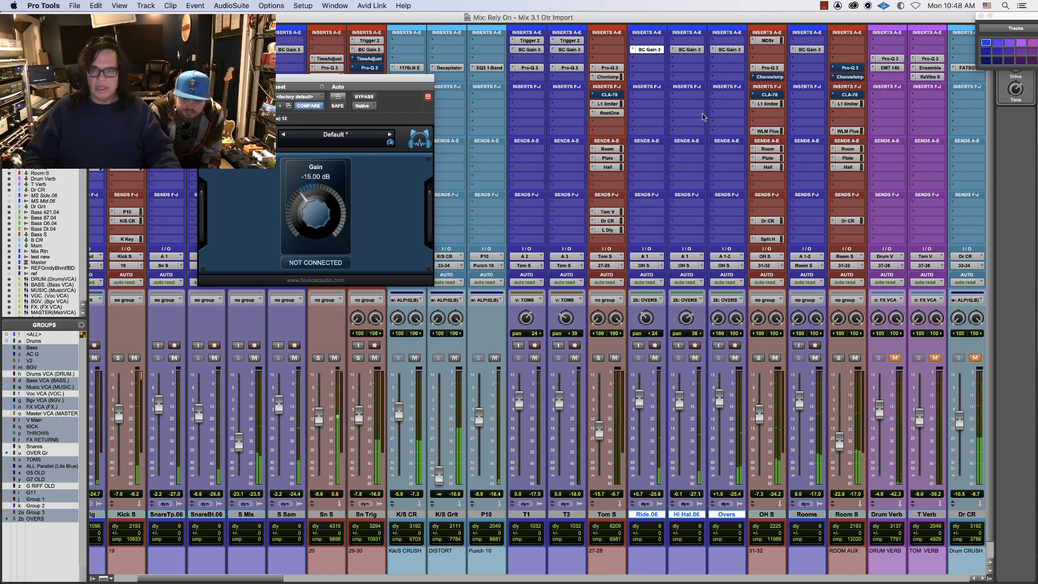
pyautogui.click(695, 52)
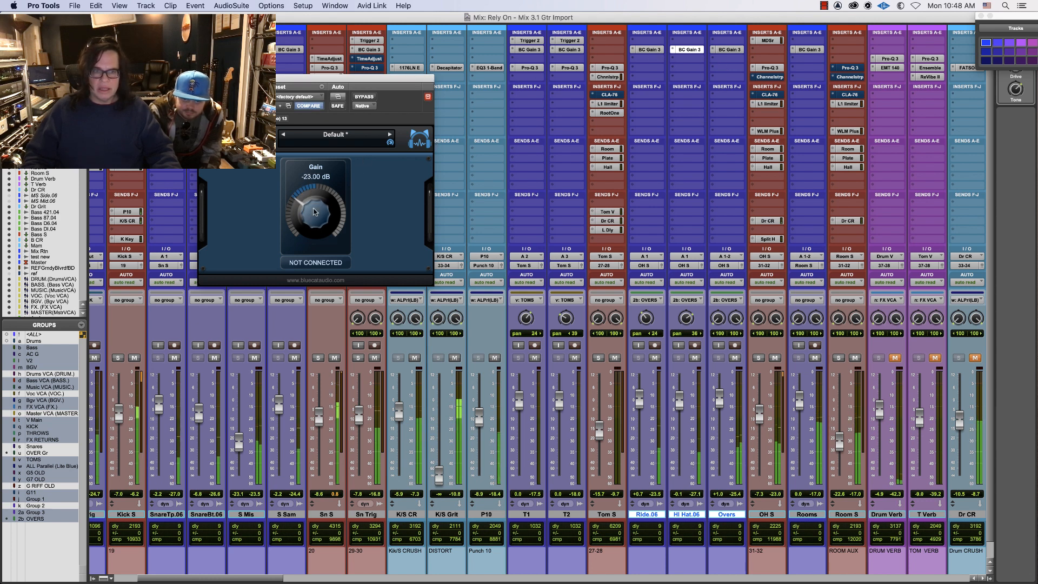
pyautogui.click(739, 53)
pyautogui.moveTo(307, 214); pyautogui.dragTo(310, 202)
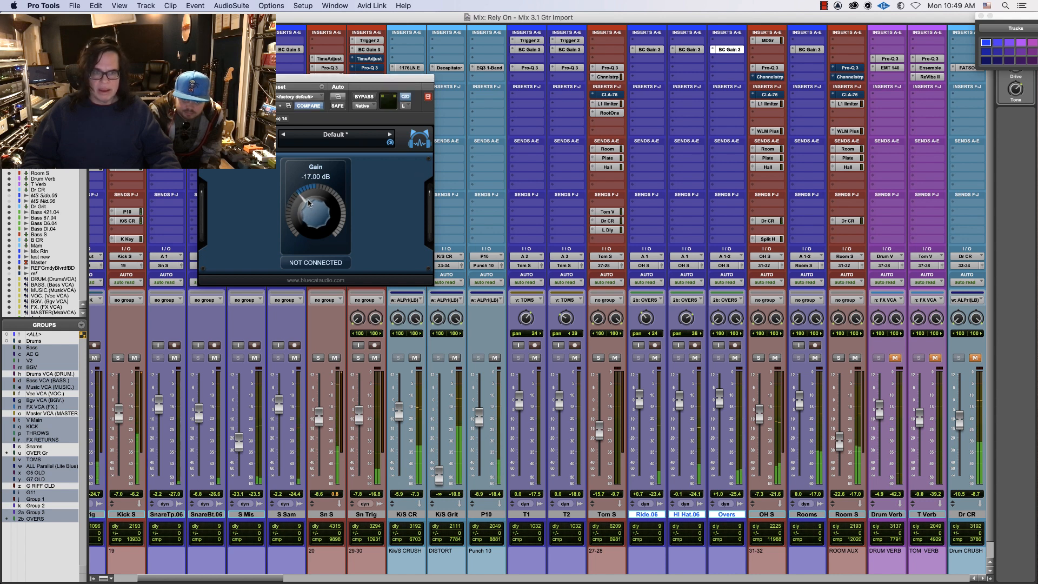
pyautogui.press('super+w')
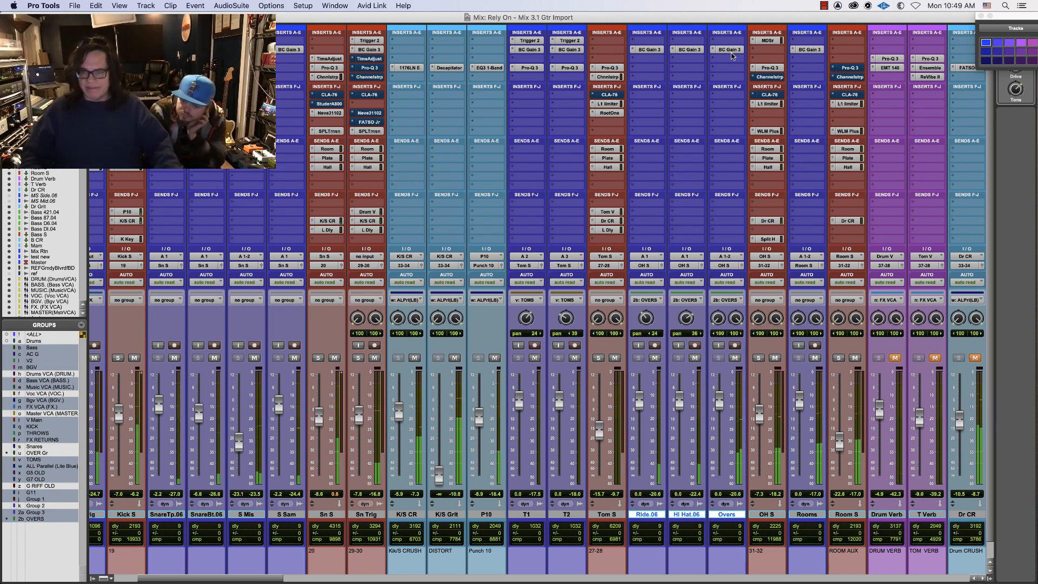
# Re-enable the OH S SSL Channel Strip, set the compressor threshold to about -13.8 and adjust the ratio
pyautogui.click(771, 77)
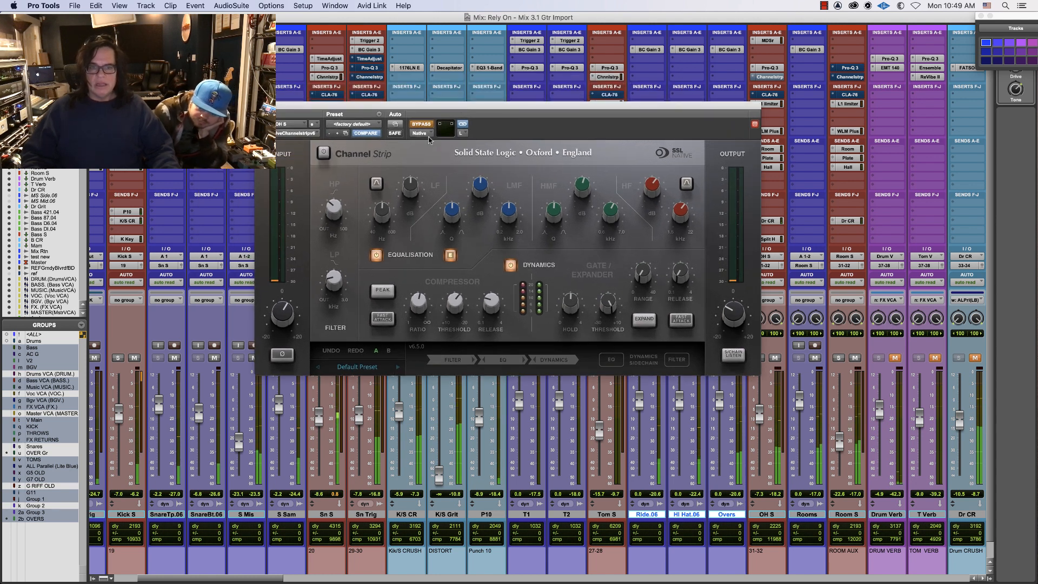
pyautogui.moveTo(281, 315)
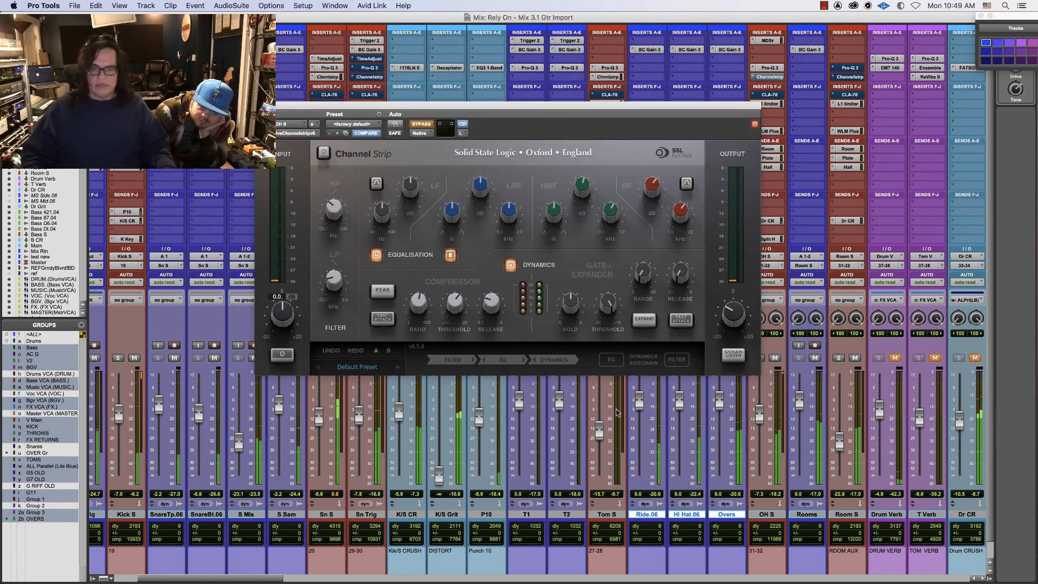
pyautogui.click(409, 125)
pyautogui.moveTo(454, 283)
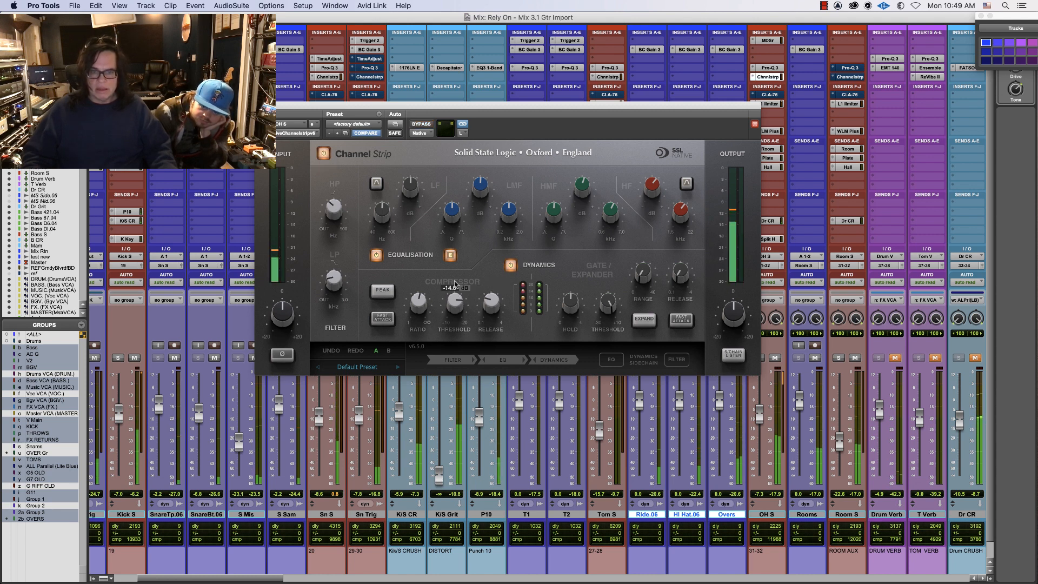
pyautogui.moveTo(455, 278); pyautogui.dragTo(456, 297)
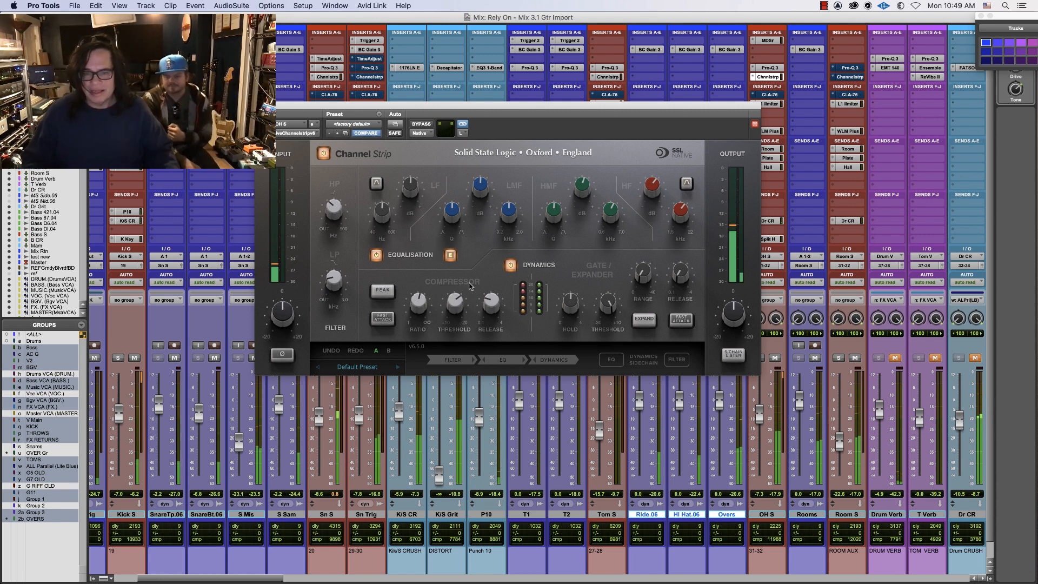
pyautogui.moveTo(457, 302)
pyautogui.moveTo(457, 301); pyautogui.dragTo(455, 282)
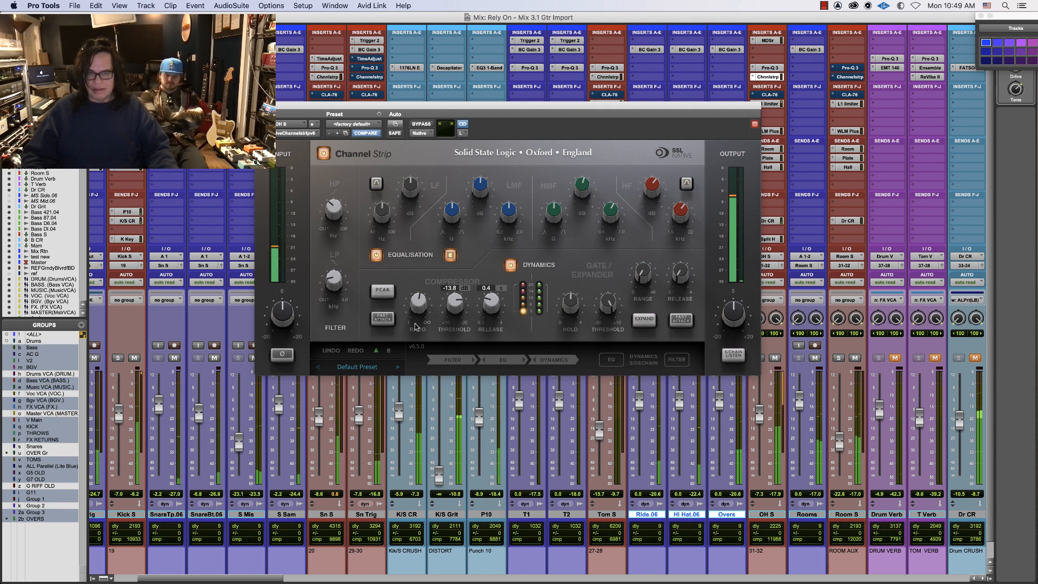
pyautogui.moveTo(424, 301); pyautogui.dragTo(421, 271)
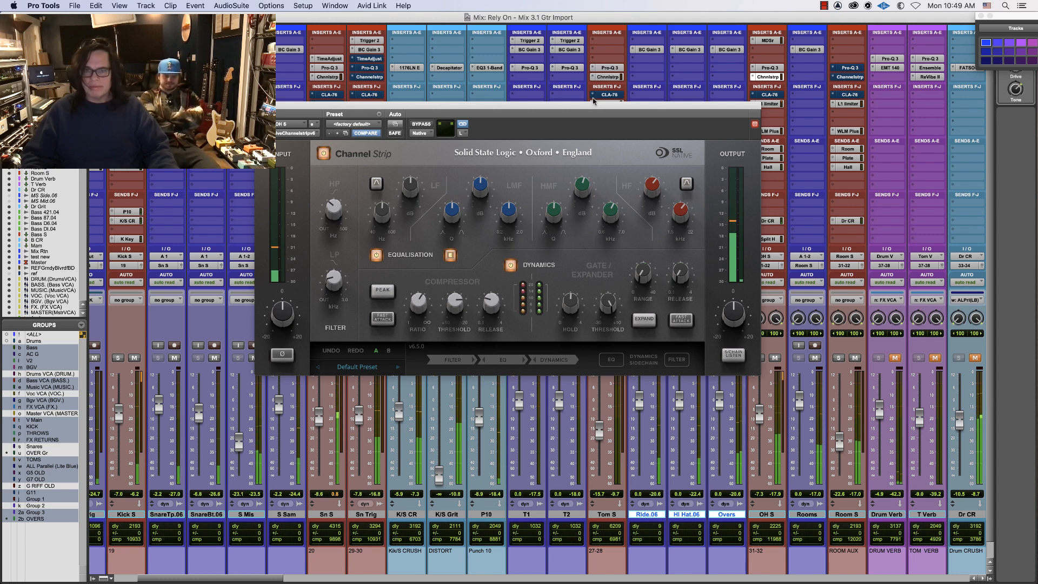
# Solo OH S, readjust the channel strip's threshold and output gain, and compare it bypassed and active
pyautogui.moveTo(593, 101); pyautogui.dragTo(492, 89)
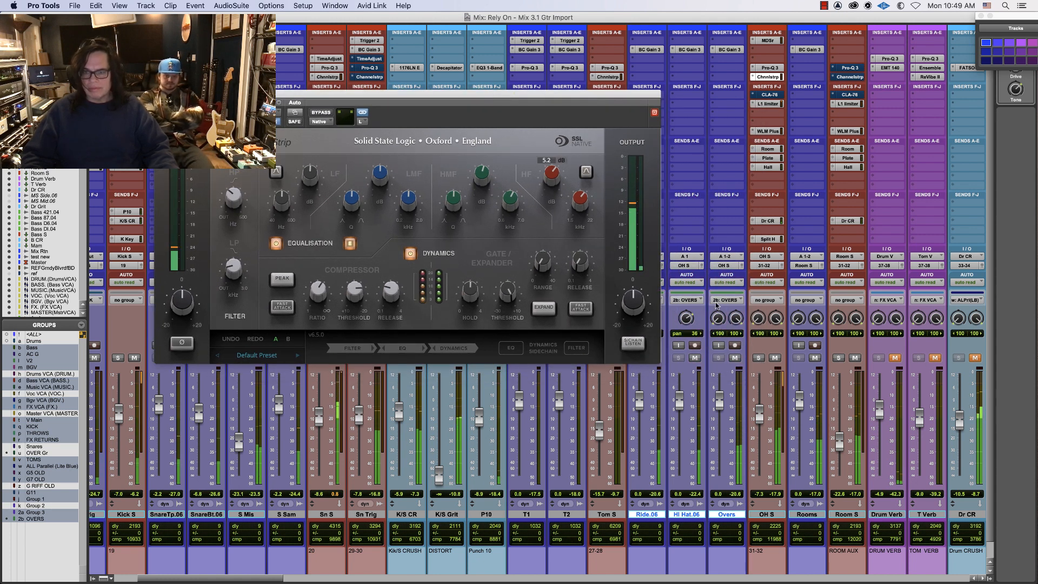
pyautogui.click(758, 358)
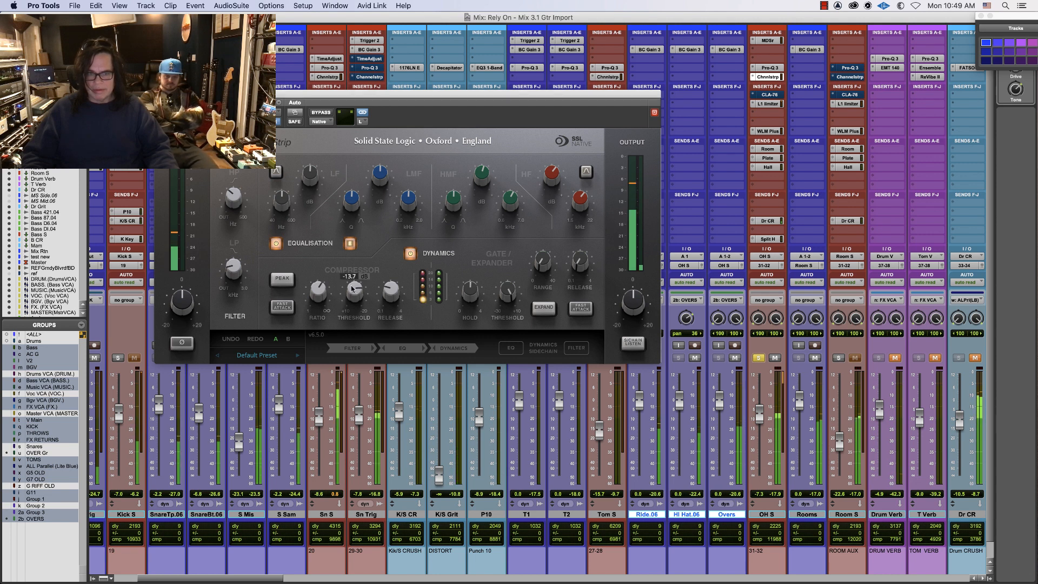
pyautogui.moveTo(353, 288); pyautogui.dragTo(334, 274)
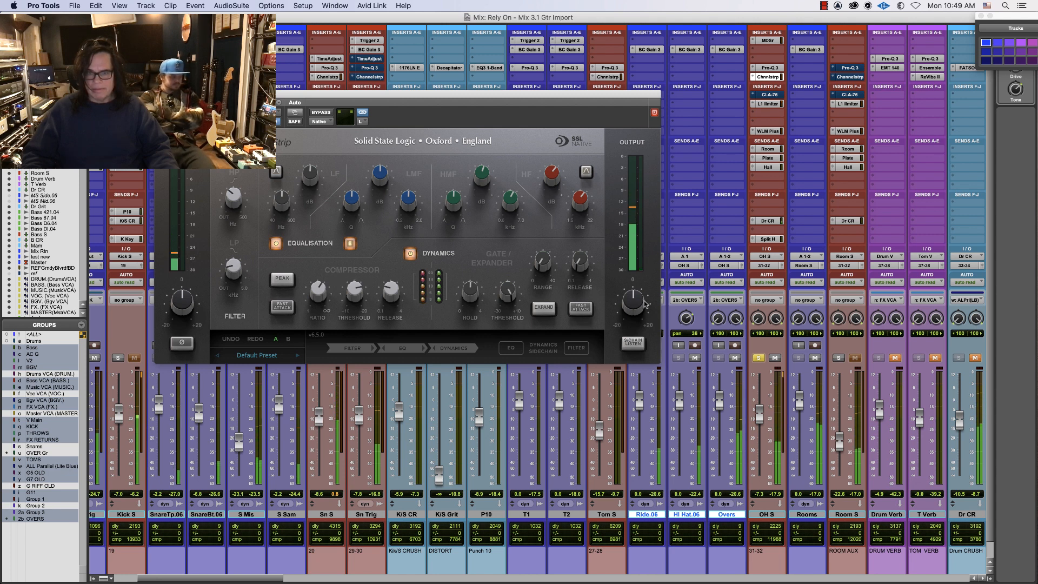
pyautogui.moveTo(644, 303)
pyautogui.mouseDown()
pyautogui.moveTo(633, 300)
pyautogui.moveTo(632, 318)
pyautogui.mouseUp()
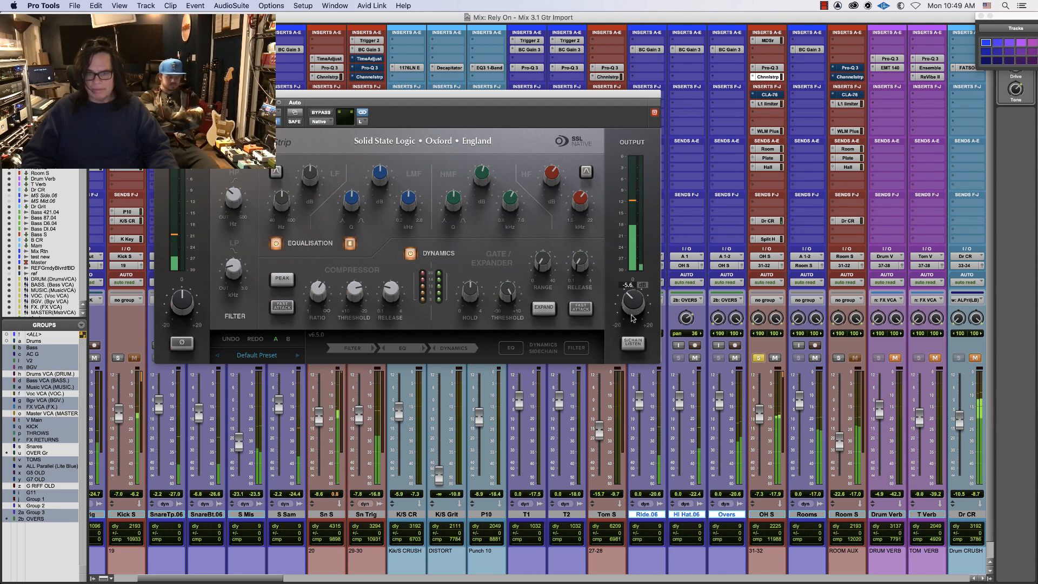
pyautogui.click(328, 113)
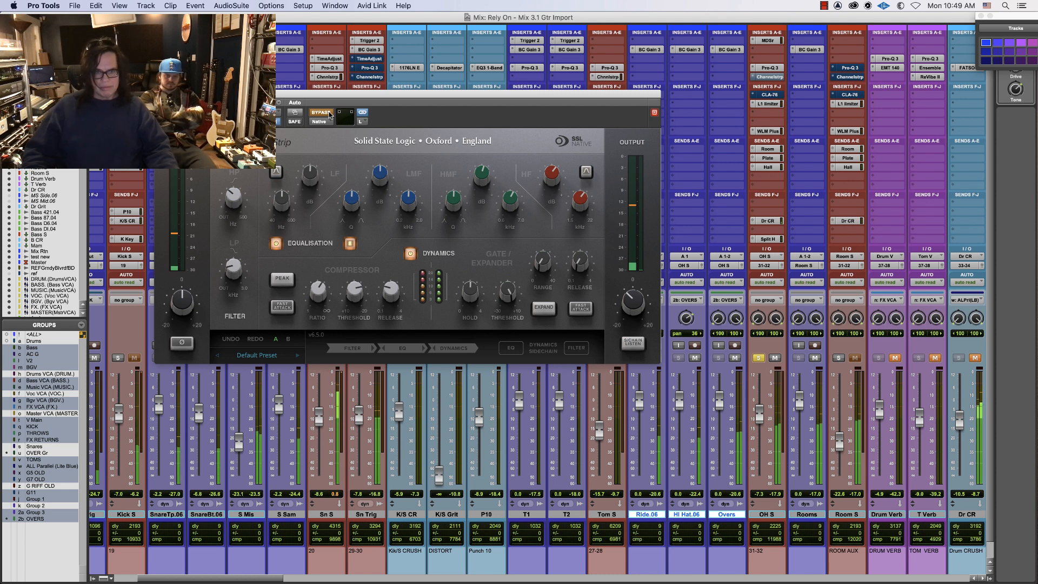
pyautogui.click(328, 113)
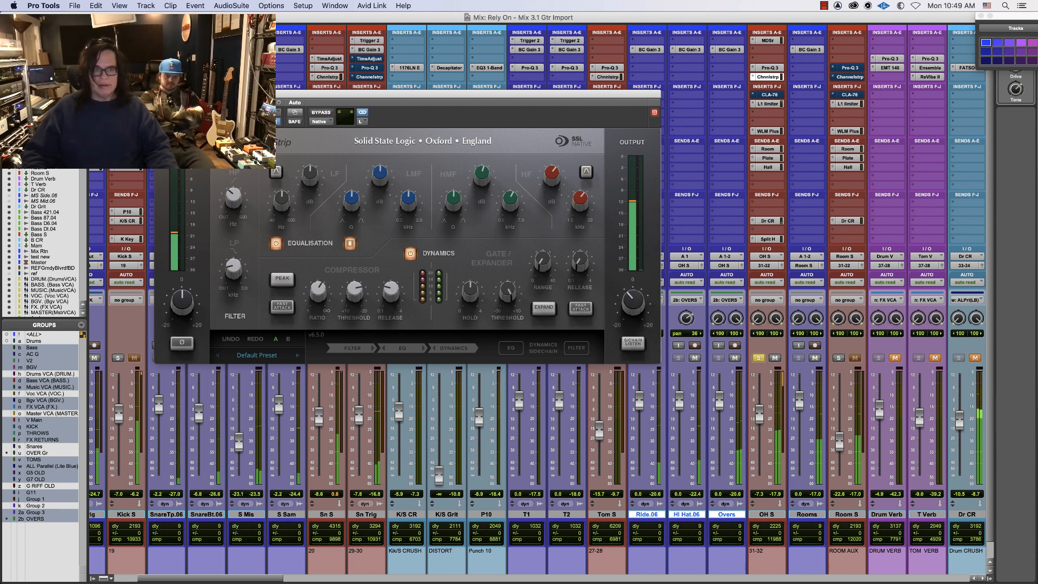
# On the OH S Pro-Q 3, ease the cut near 600 Hz to about 3.8 dB, stop playback and close the plug-in
pyautogui.click(768, 77)
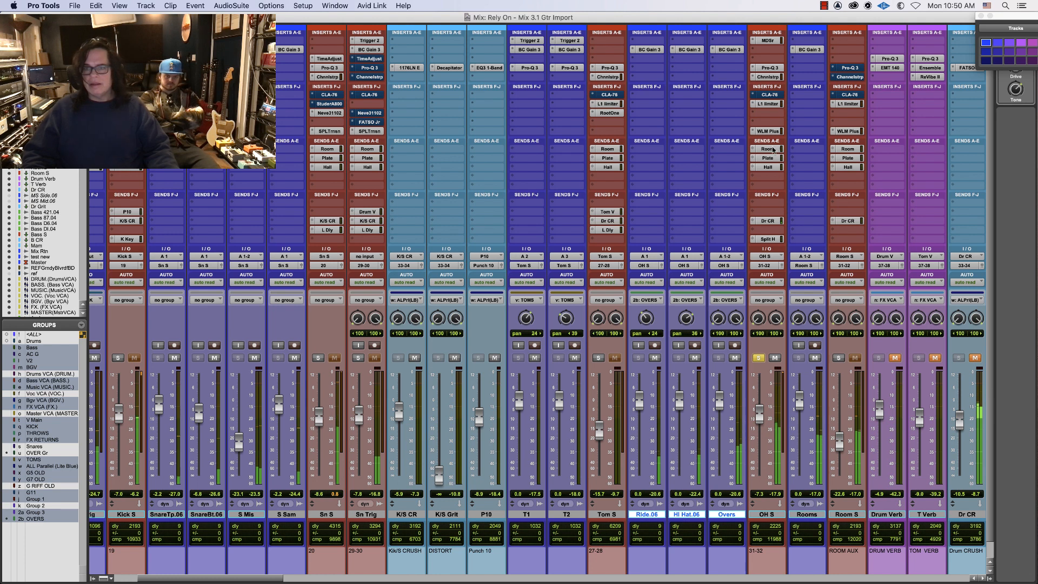
pyautogui.click(768, 68)
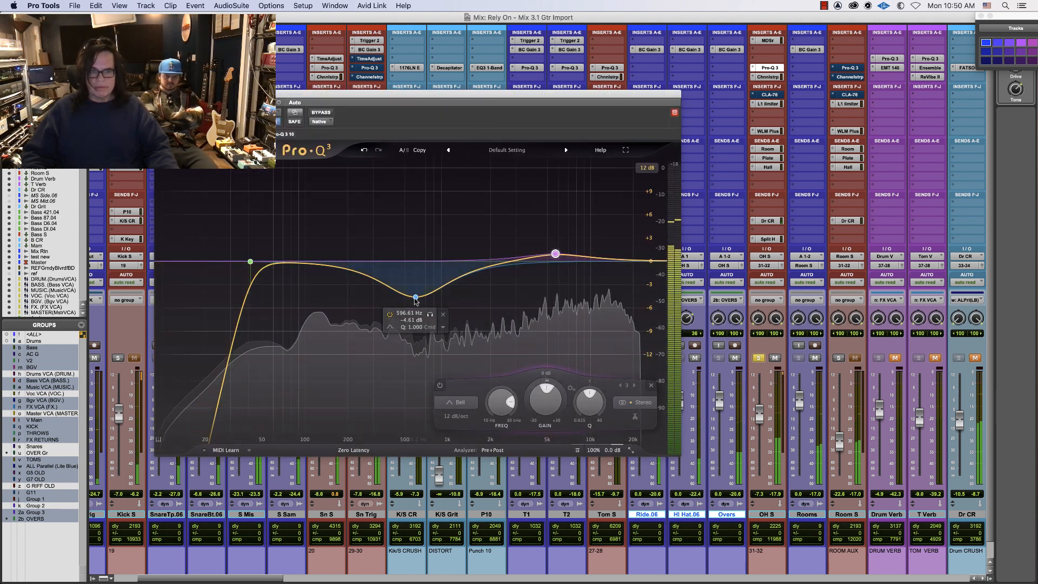
pyautogui.moveTo(415, 297); pyautogui.dragTo(416, 292)
pyautogui.press('space')
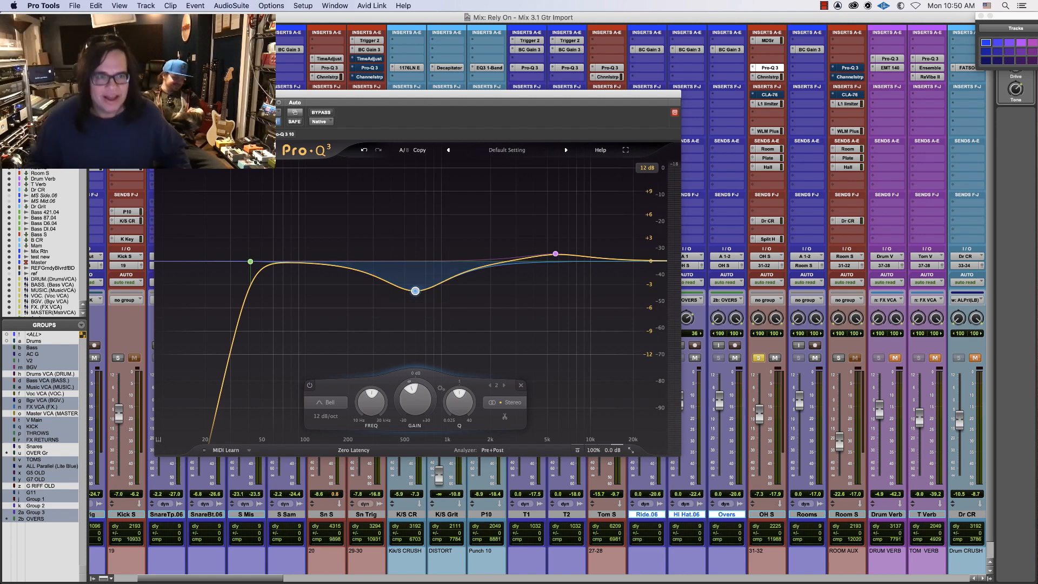
pyautogui.press('super+w')
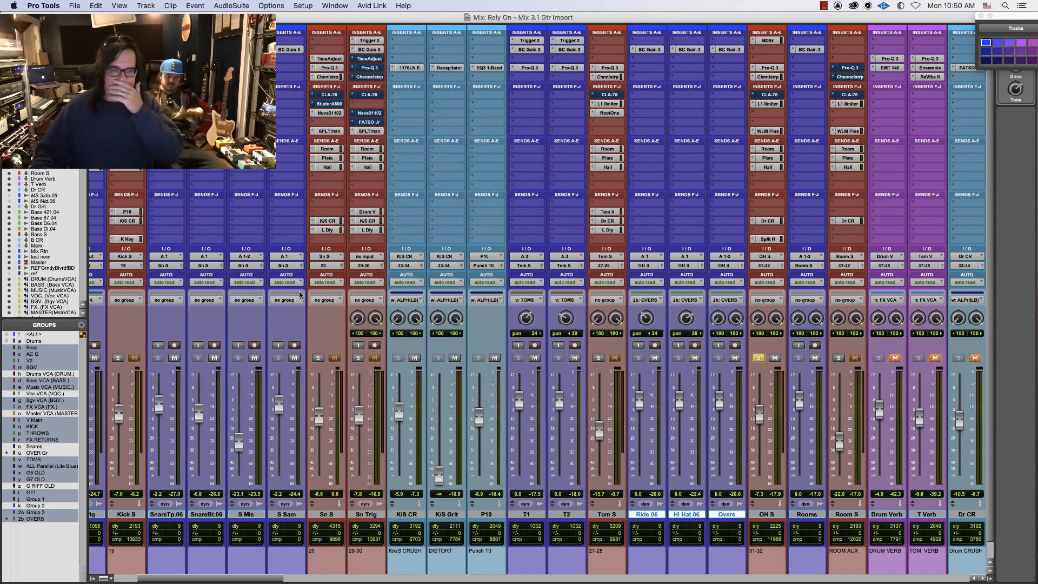
# Clear the OH S solo and resume playback of the full drum mix
pyautogui.click(761, 358)
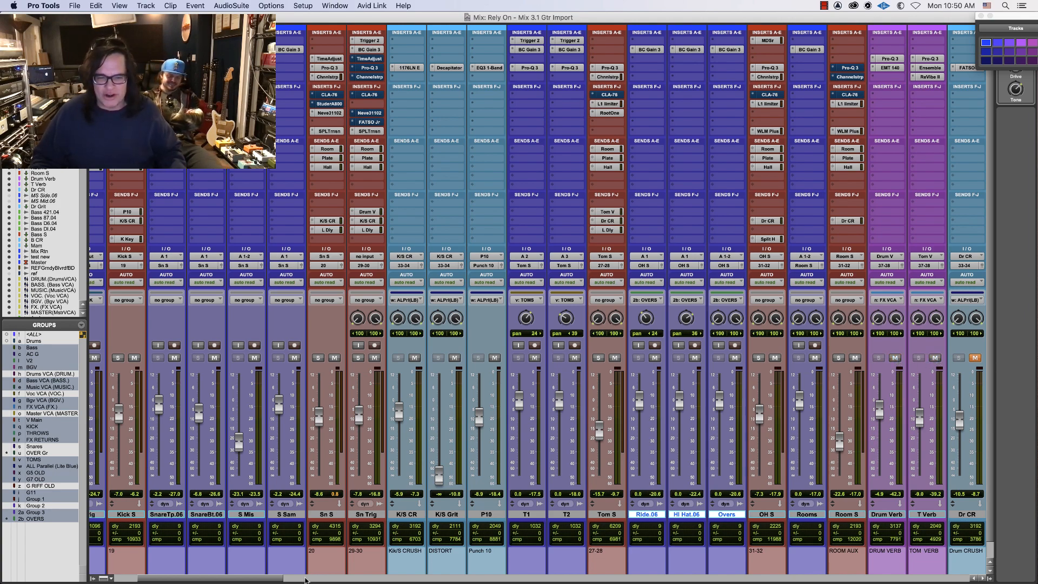
pyautogui.moveTo(276, 580); pyautogui.dragTo(371, 553)
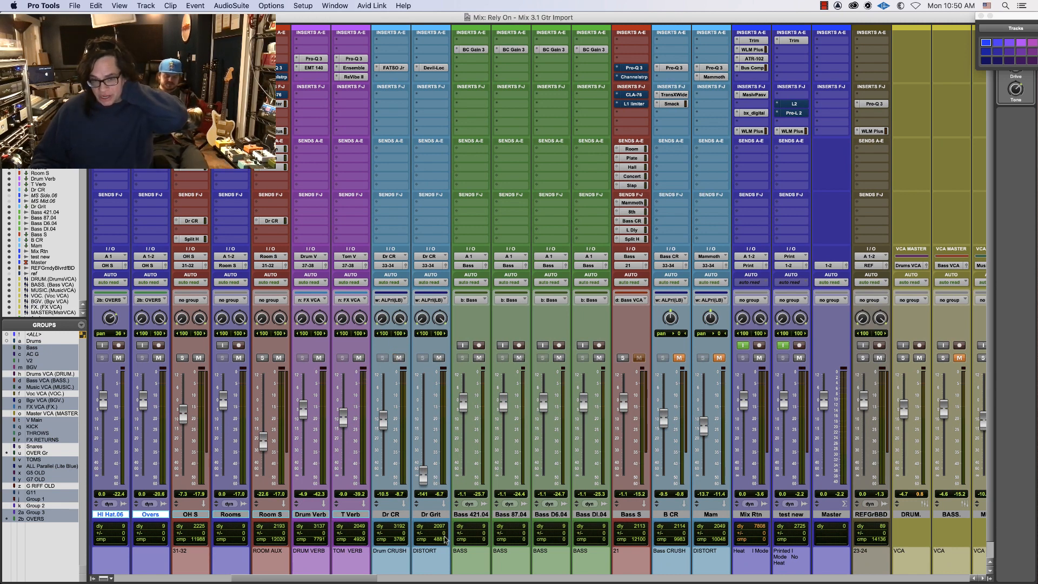
pyautogui.moveTo(334, 580); pyautogui.dragTo(213, 579)
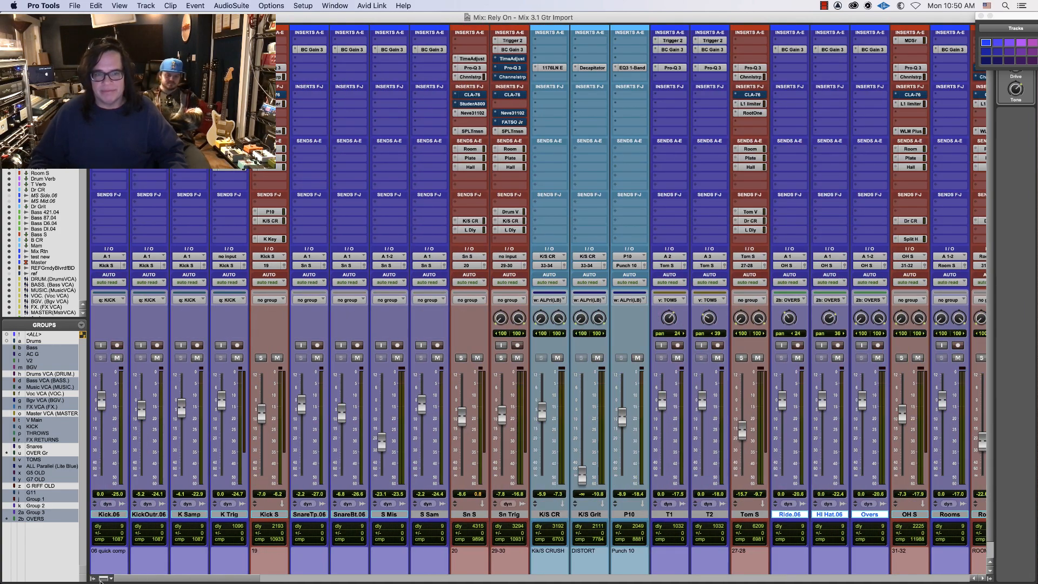
pyautogui.moveTo(101, 580); pyautogui.dragTo(296, 581)
pyautogui.moveTo(296, 582)
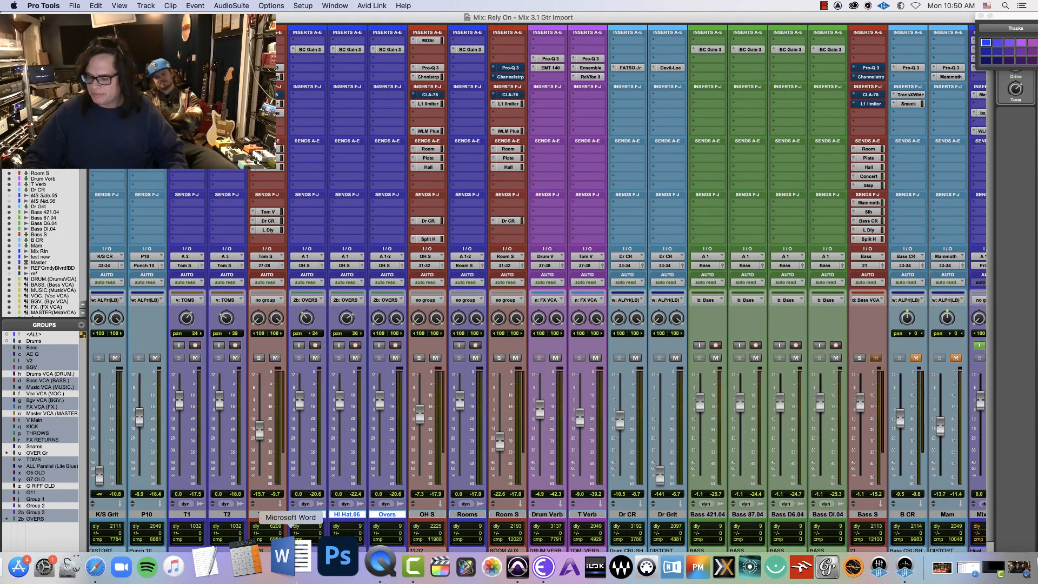
pyautogui.press('space')
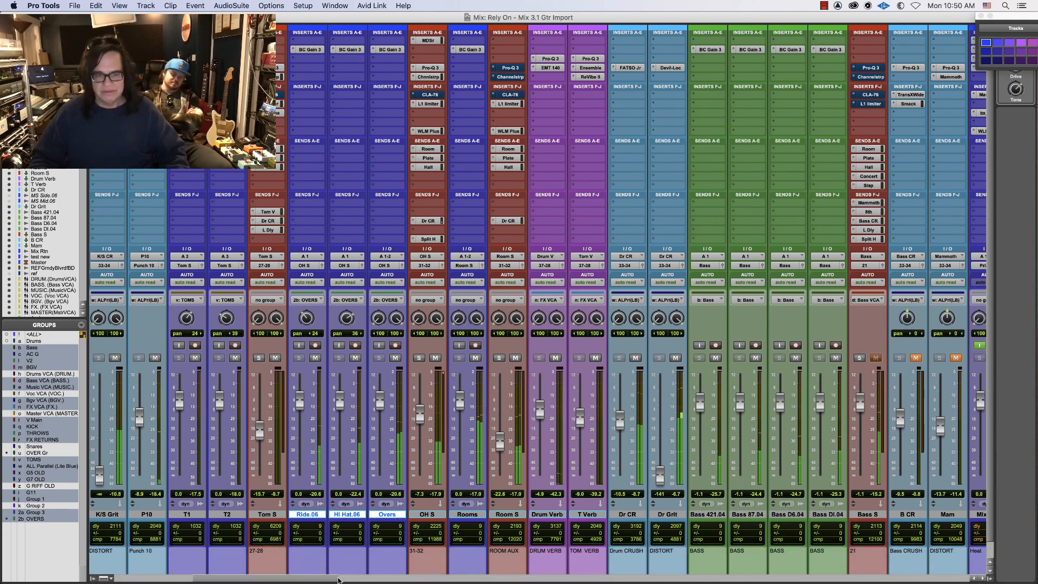
pyautogui.moveTo(256, 578); pyautogui.dragTo(178, 577)
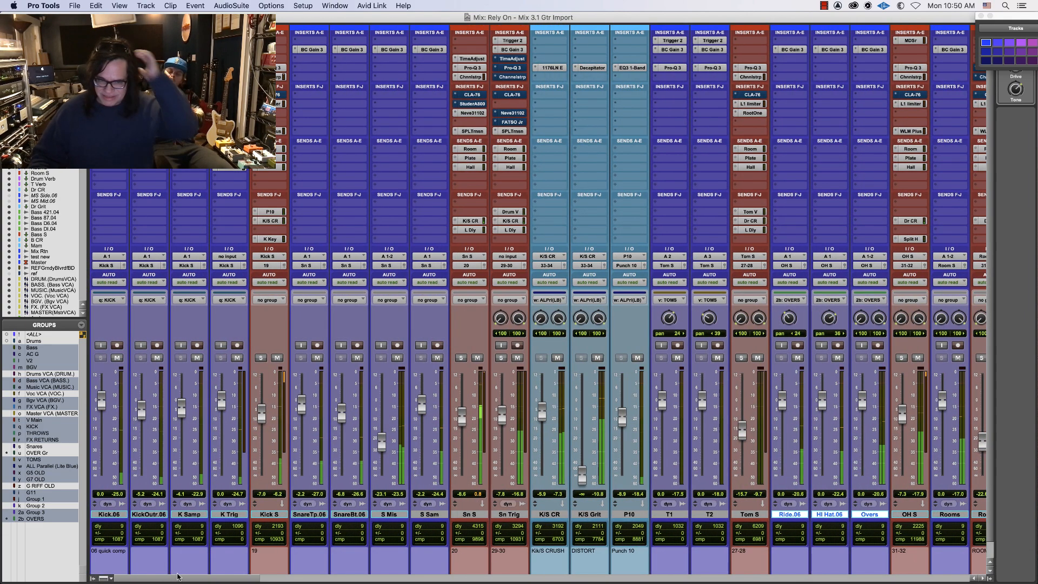
# Lower the OH S fader to about -15.6 dB, and deactivate the ALL Parallel group with only K/S CR selected
pyautogui.hscroll(5, 429, 419)
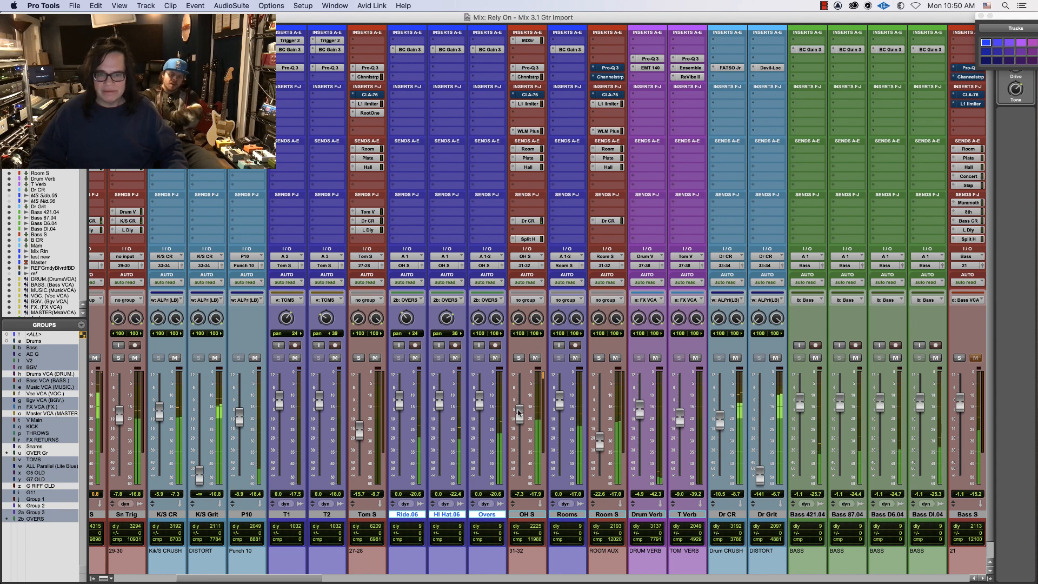
pyautogui.moveTo(519, 428); pyautogui.dragTo(519, 431)
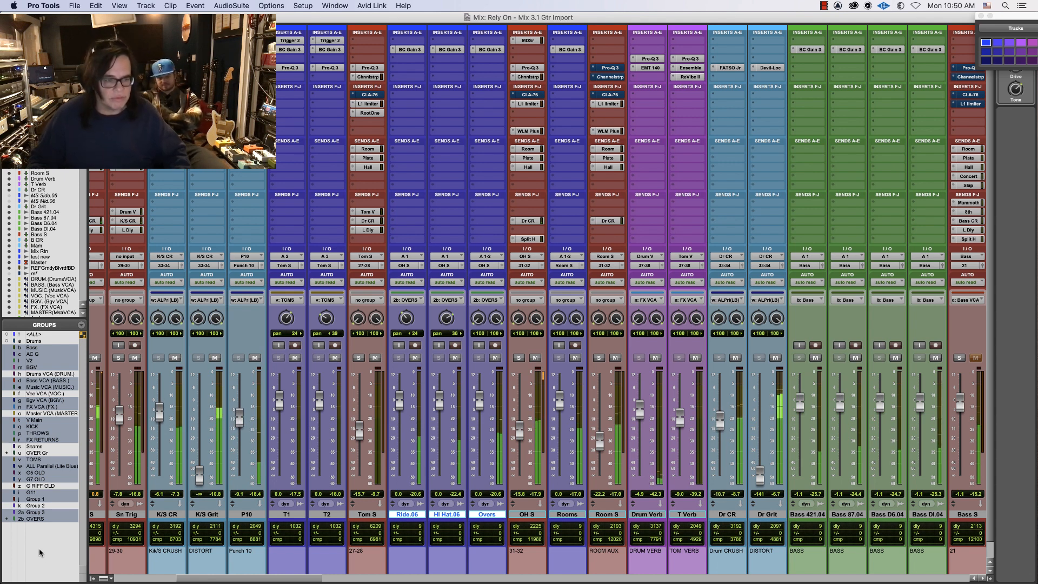
pyautogui.click(168, 514)
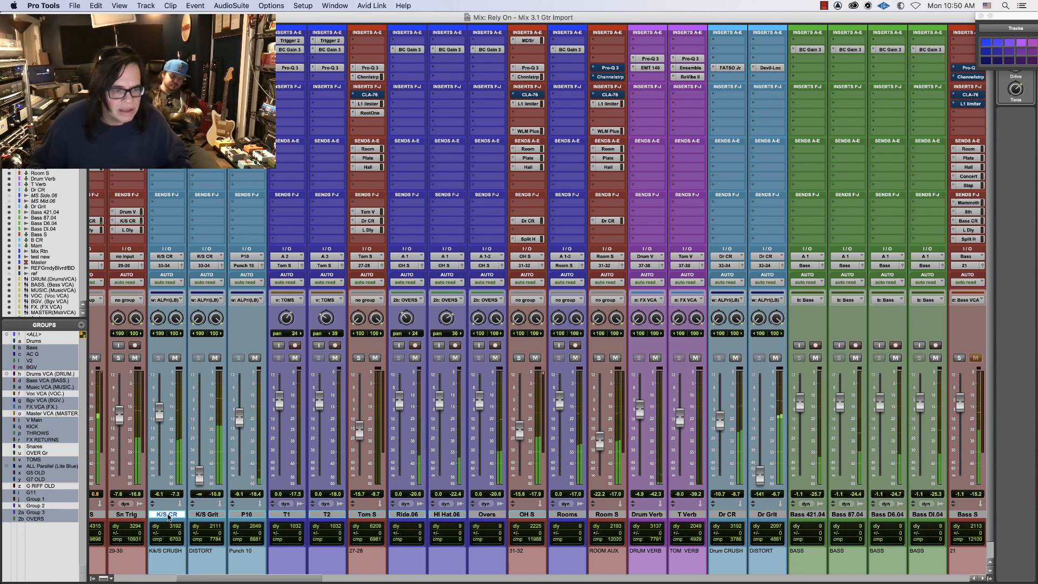
pyautogui.click(45, 467)
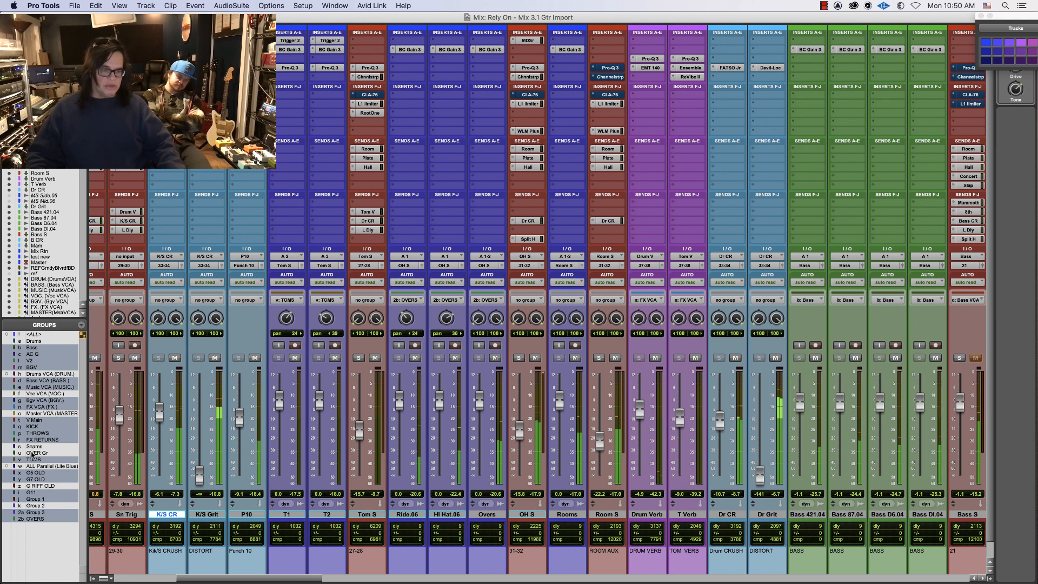
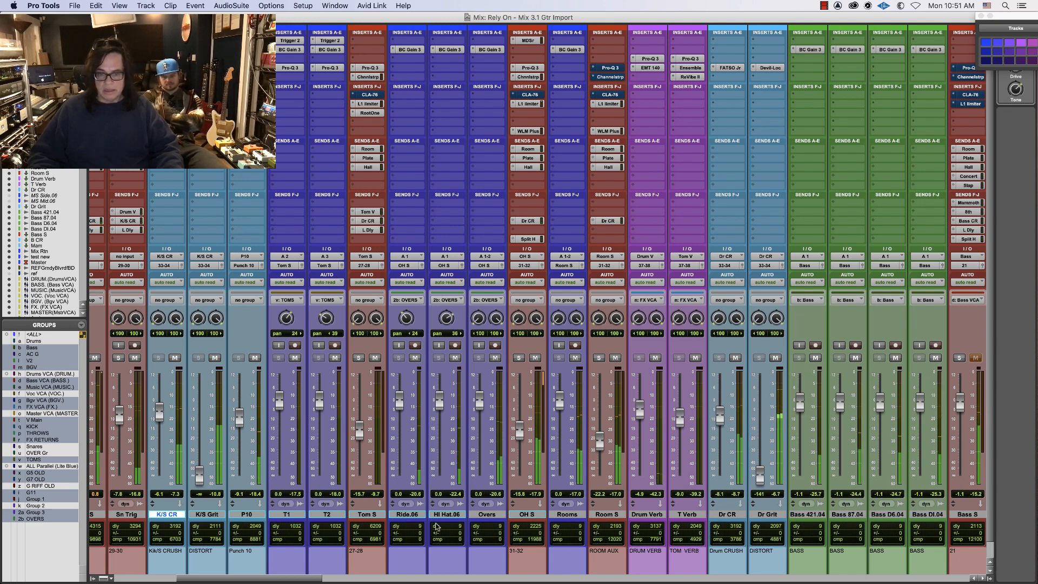
# Rebalance the track faders to about -11.3 dB on OH S, -19.3 dB on Dr Grit and -3.3 dB on Kick S
pyautogui.hscroll(-8, 138, 422)
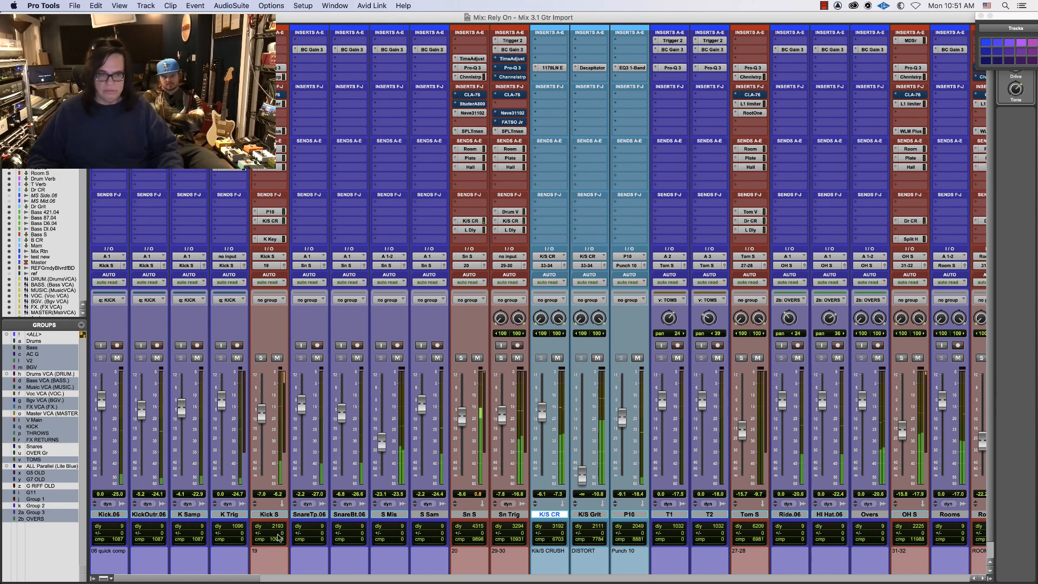
pyautogui.moveTo(255, 578); pyautogui.dragTo(340, 583)
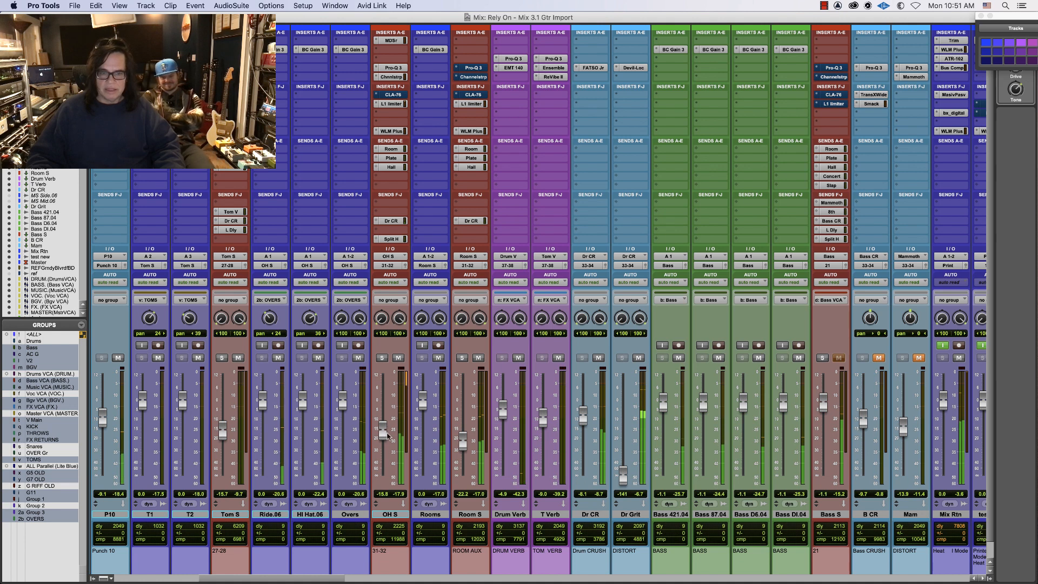
pyautogui.moveTo(388, 436); pyautogui.dragTo(387, 426)
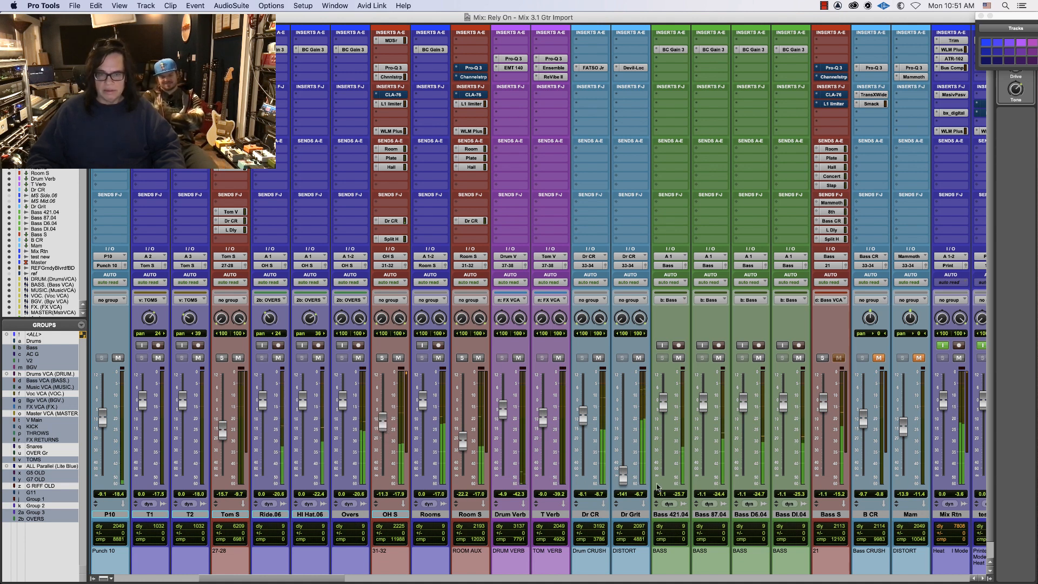
pyautogui.moveTo(620, 478); pyautogui.dragTo(624, 441)
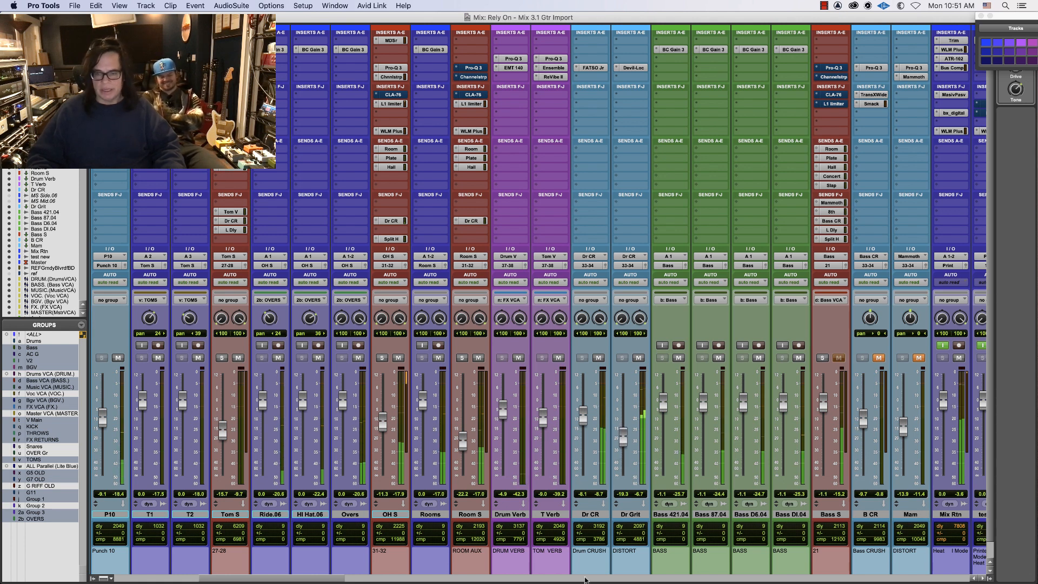
pyautogui.moveTo(339, 579); pyautogui.dragTo(128, 569)
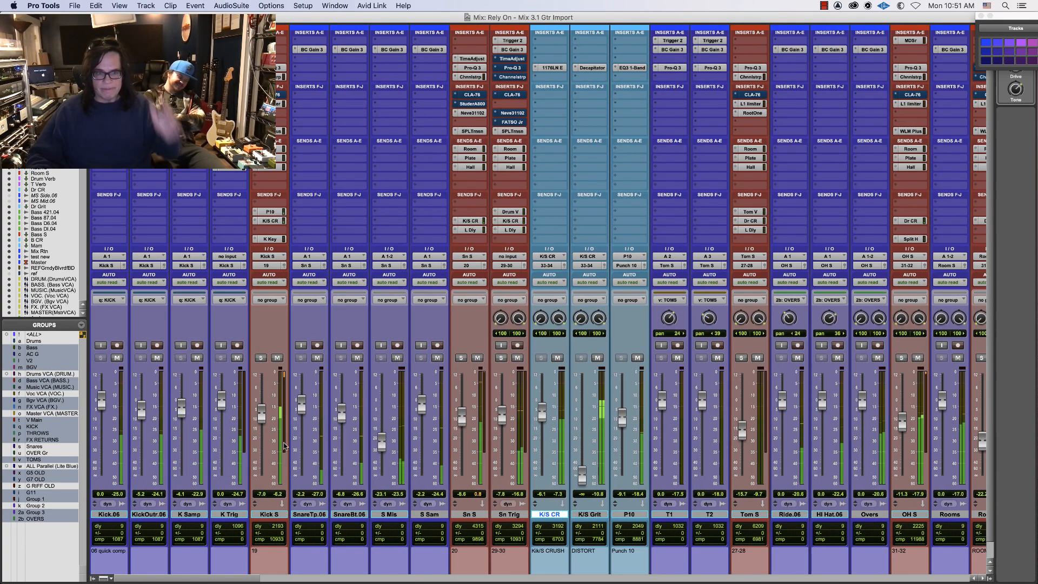
pyautogui.moveTo(259, 420); pyautogui.dragTo(261, 414)
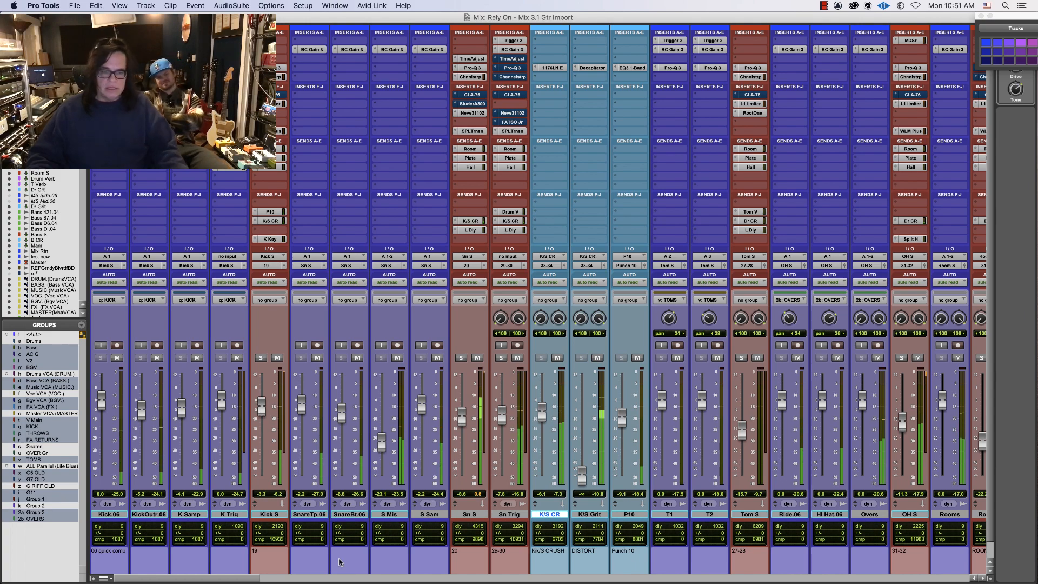
# Open the SSL Channel Strip on OH S to check its EQ and dynamics settings, and close it
pyautogui.moveTo(217, 578); pyautogui.dragTo(334, 579)
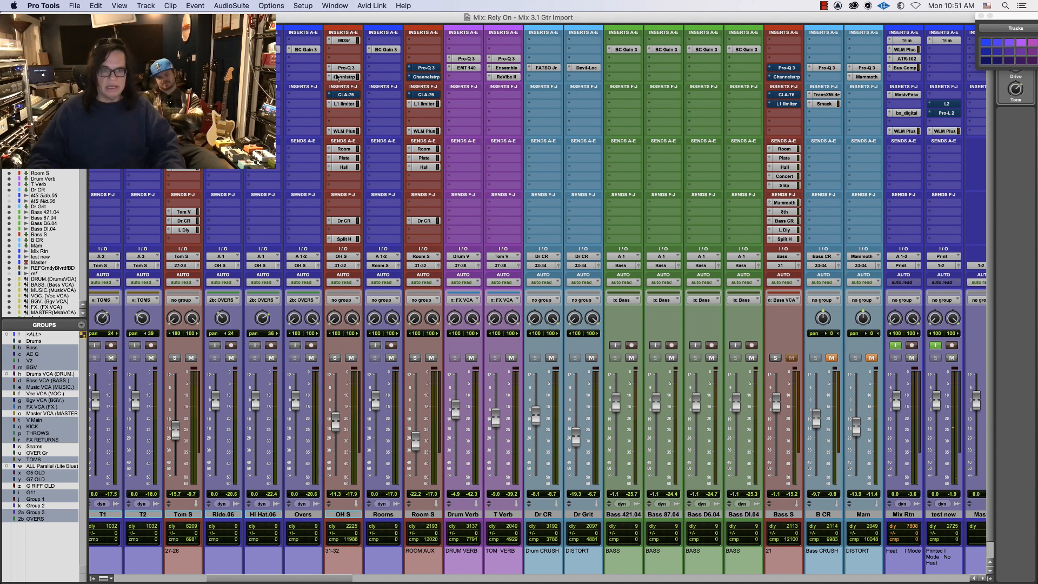
pyautogui.click(345, 76)
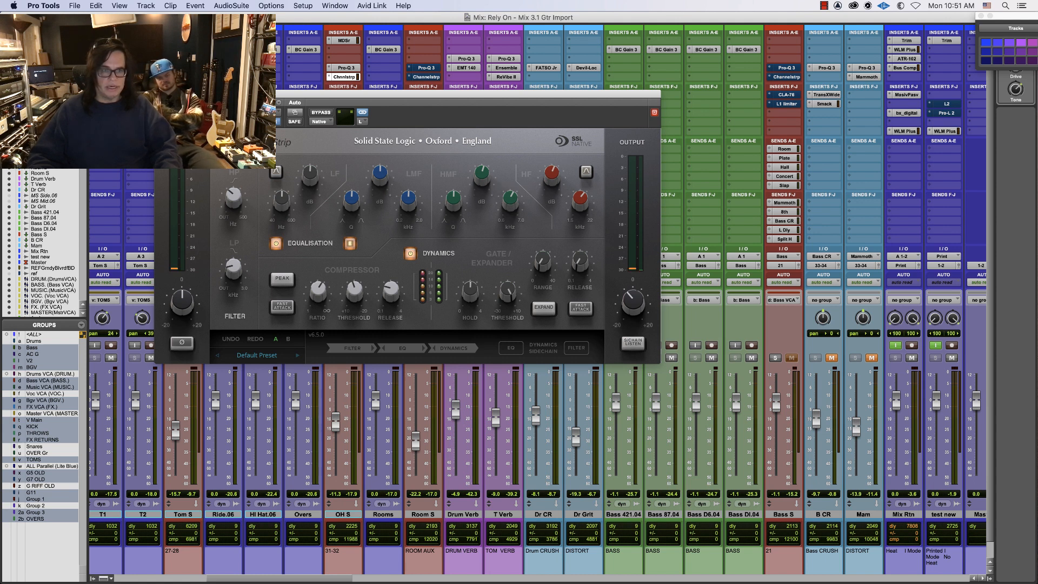
pyautogui.press('super+w')
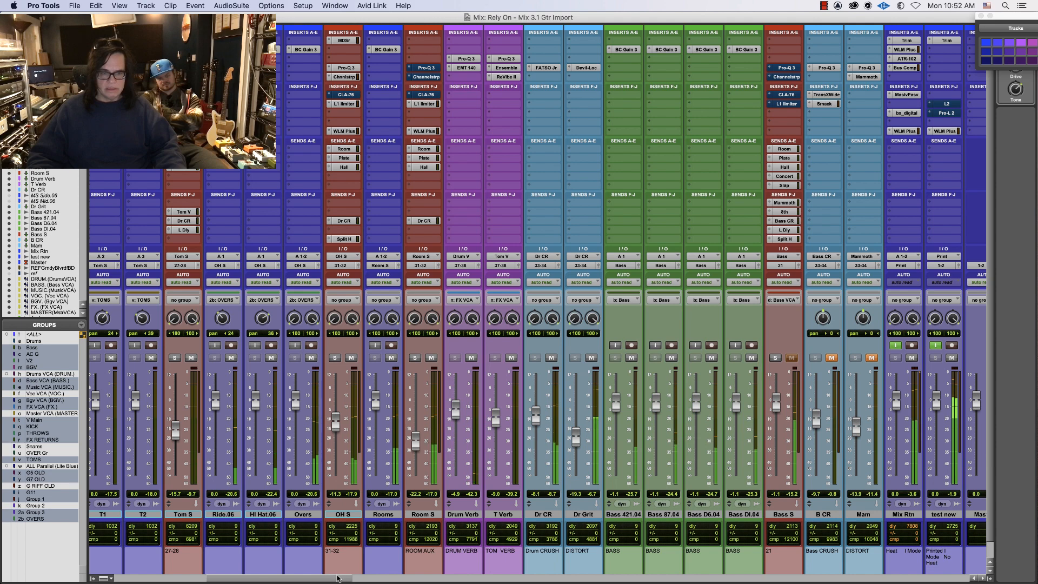
# Pull the OH S and Room S faders fully down and raise the K/S CR fader to about -5.4 dB
pyautogui.moveTo(306, 579); pyautogui.dragTo(212, 582)
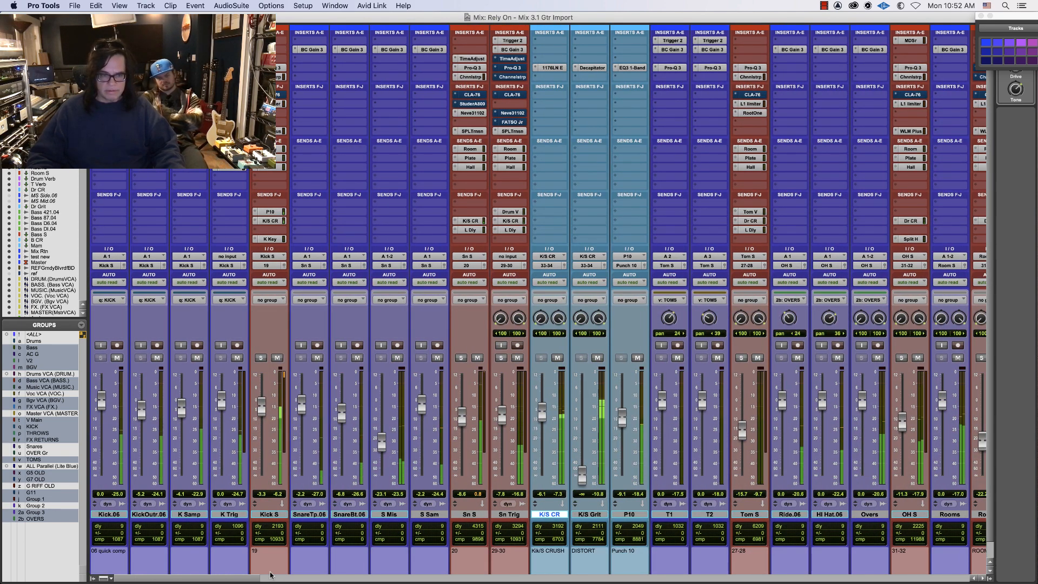
pyautogui.moveTo(253, 580); pyautogui.dragTo(324, 580)
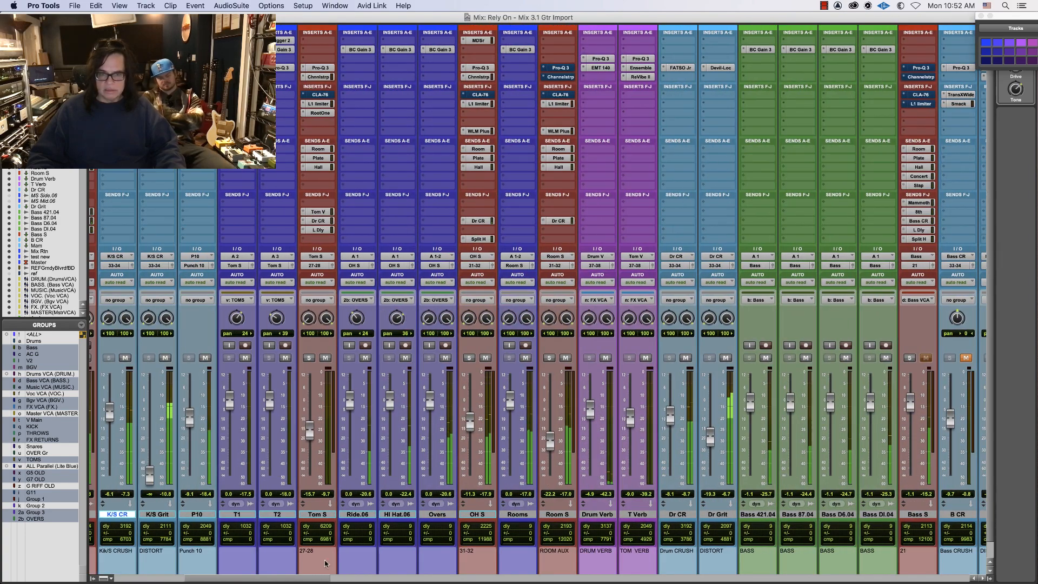
pyautogui.moveTo(469, 425); pyautogui.dragTo(470, 481)
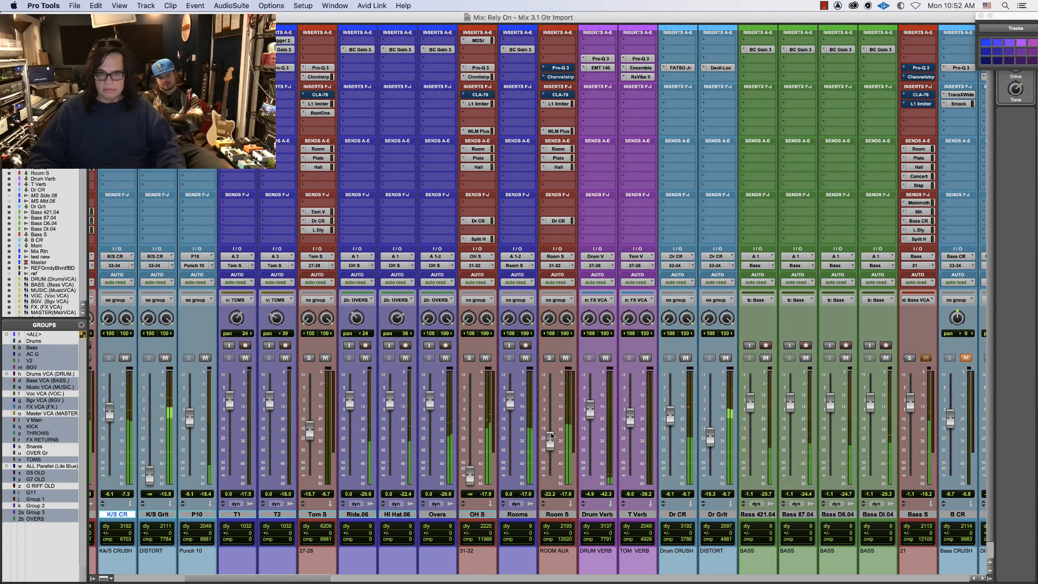
pyautogui.moveTo(550, 440); pyautogui.dragTo(547, 486)
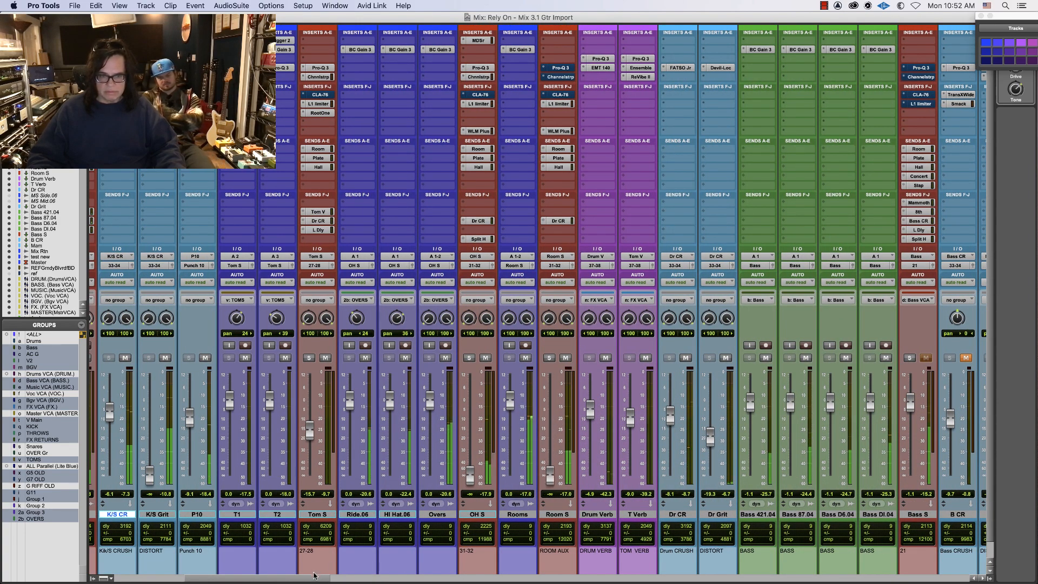
pyautogui.moveTo(312, 579); pyautogui.dragTo(241, 579)
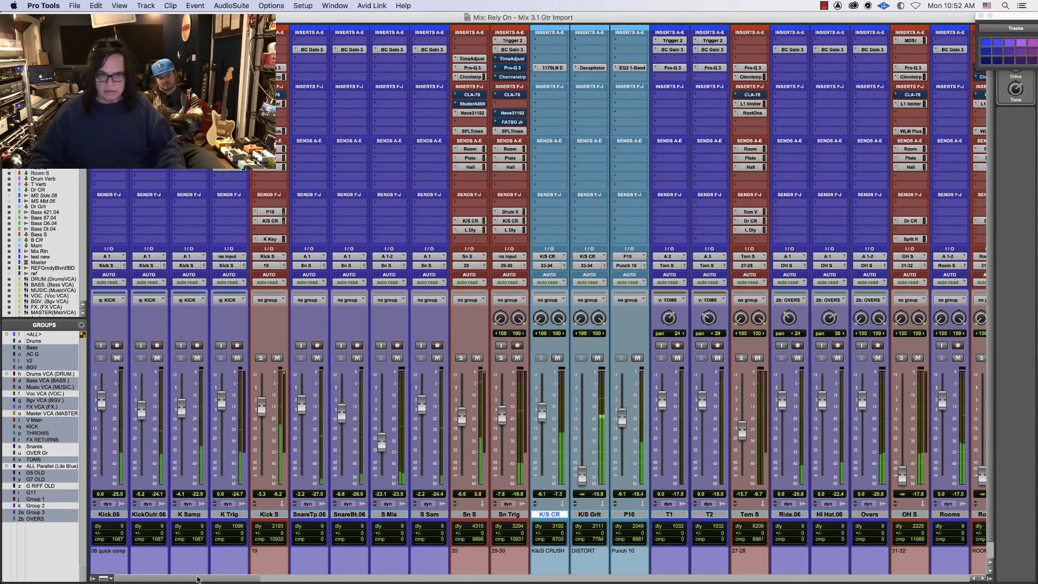
pyautogui.moveTo(542, 414); pyautogui.dragTo(542, 413)
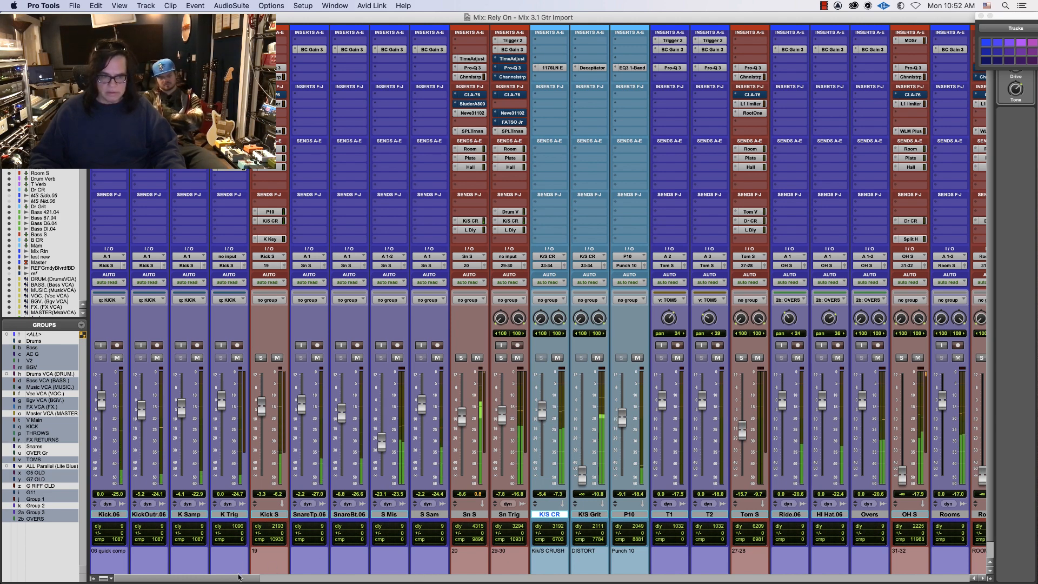
# Bring the OH S fader back up to about -16.1 dB and the Room S fader to about -20.1 dB
pyautogui.moveTo(285, 578); pyautogui.dragTo(321, 580)
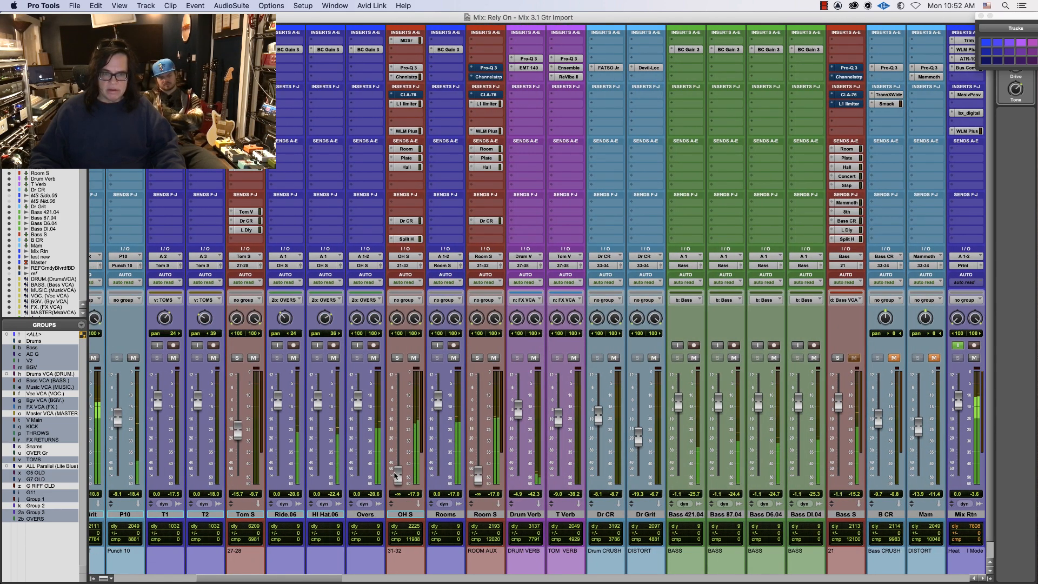
pyautogui.moveTo(400, 454); pyautogui.dragTo(403, 429)
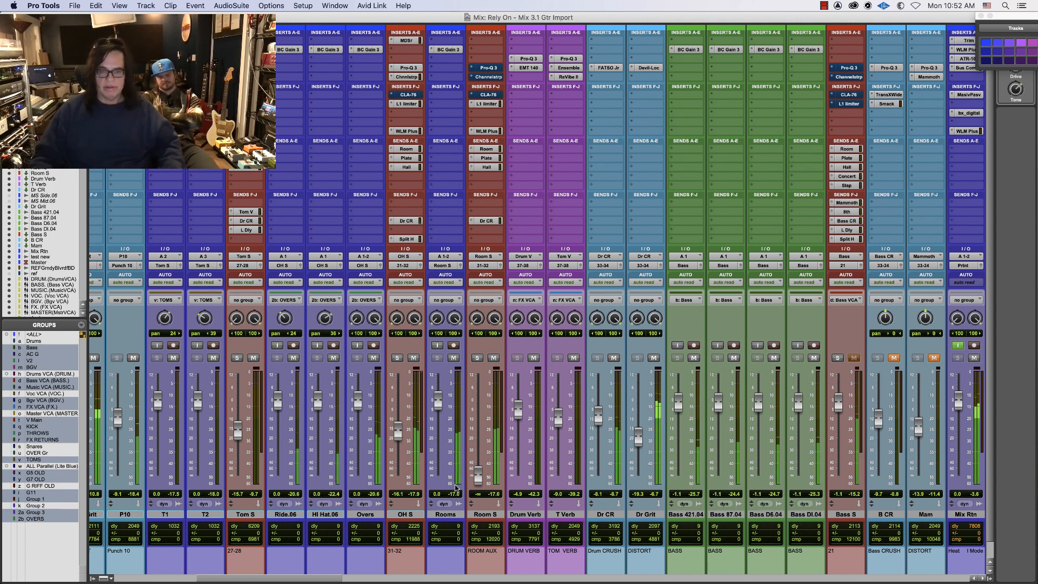
pyautogui.moveTo(478, 476); pyautogui.dragTo(479, 438)
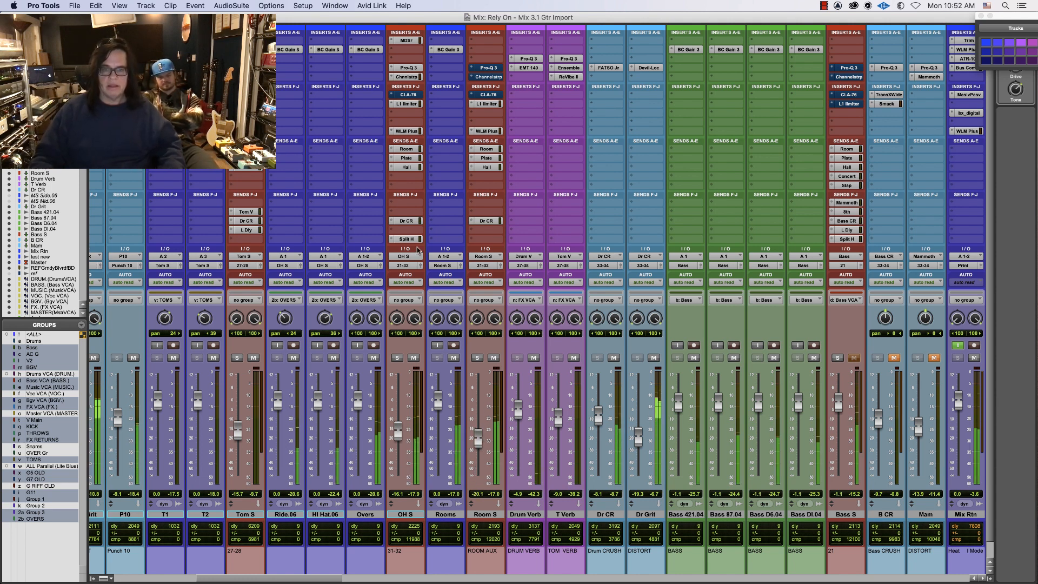
# Set the Hall send levels to about -18.8 dB on OH S, -22.2 dB on Sn S and -26.4 dB on Sn Trig
pyautogui.click(407, 168)
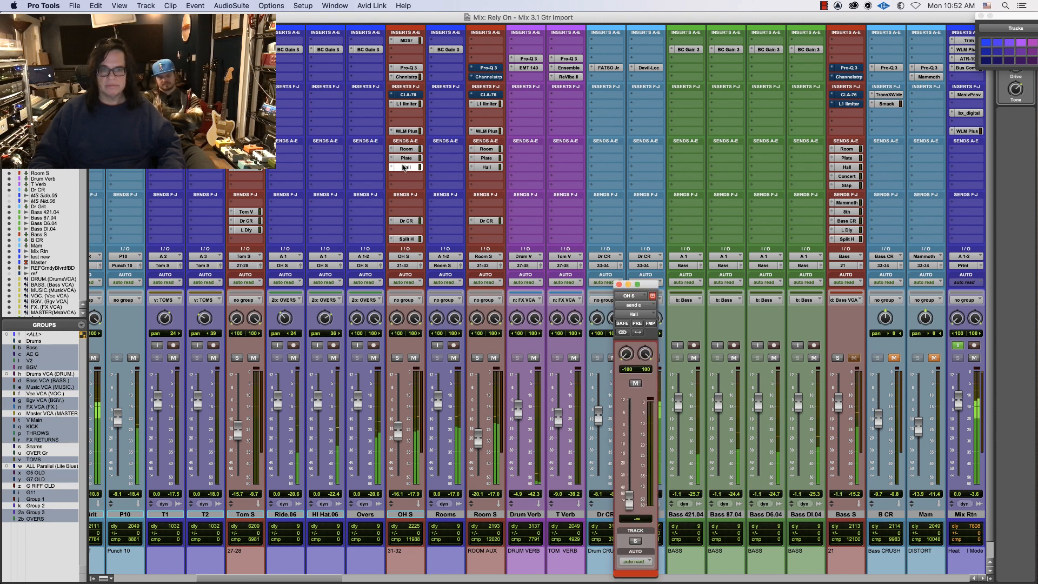
pyautogui.moveTo(629, 498); pyautogui.dragTo(629, 465)
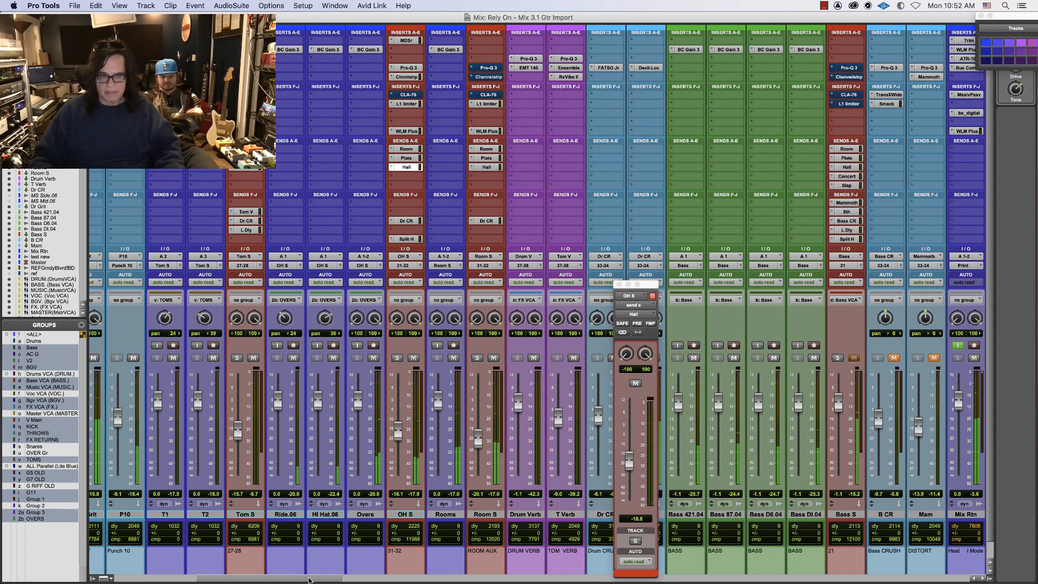
pyautogui.hscroll(-10, 308, 580)
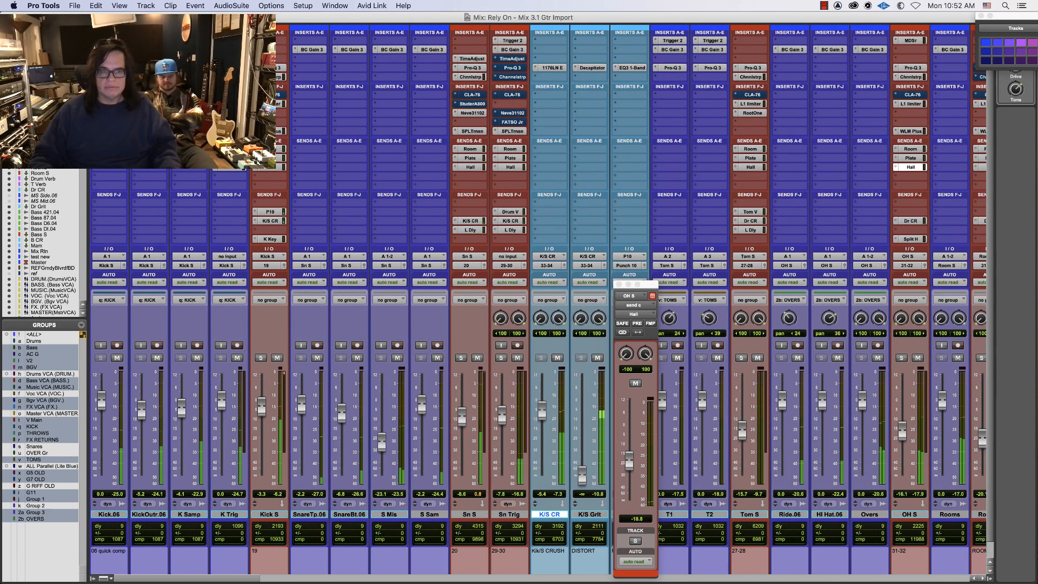
pyautogui.click(477, 168)
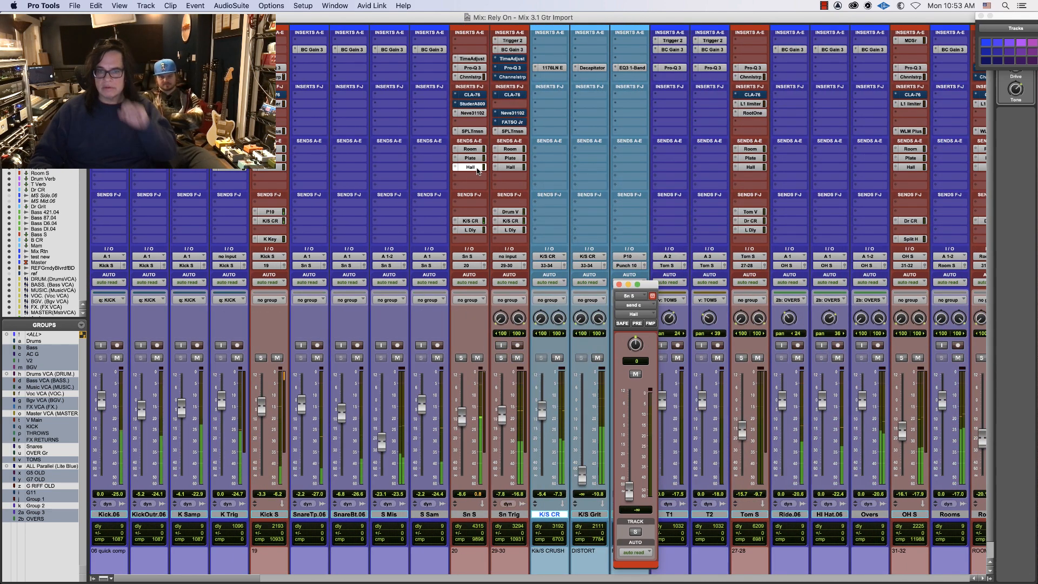
pyautogui.keyDown('alt'); pyautogui.click(628, 491); pyautogui.keyUp('alt')
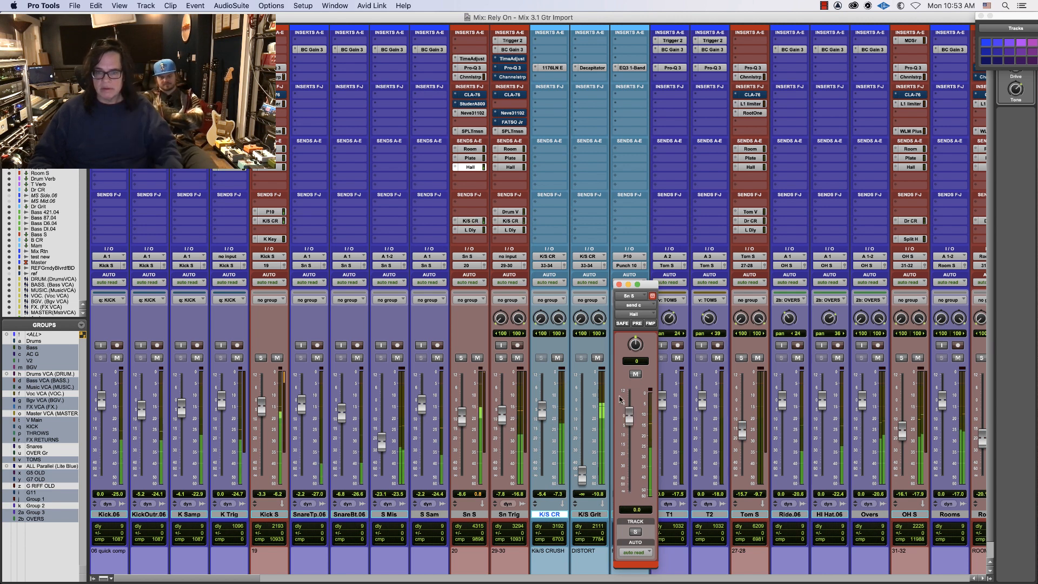
pyautogui.moveTo(629, 417); pyautogui.dragTo(627, 459)
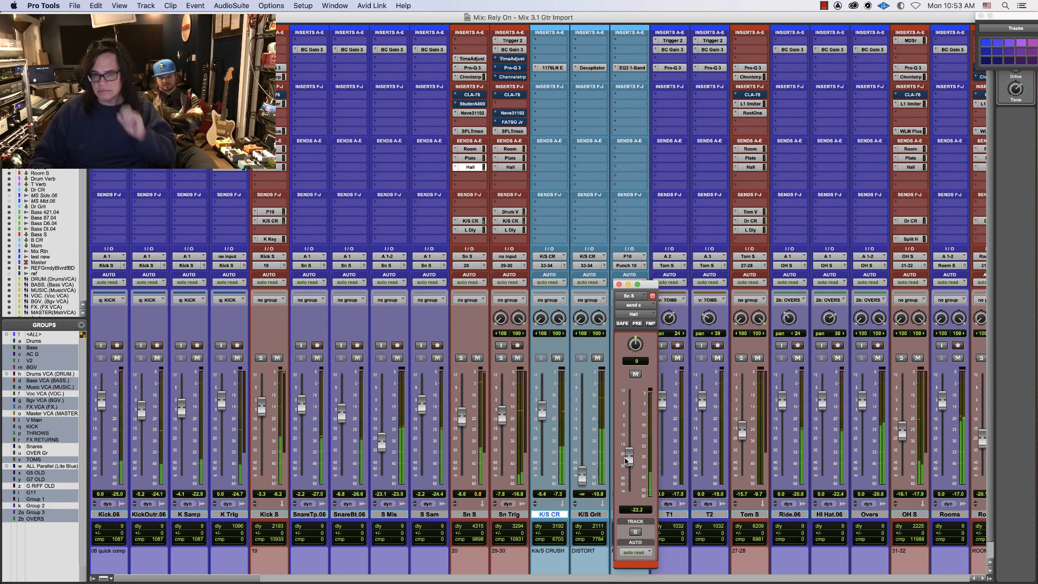
pyautogui.click(511, 167)
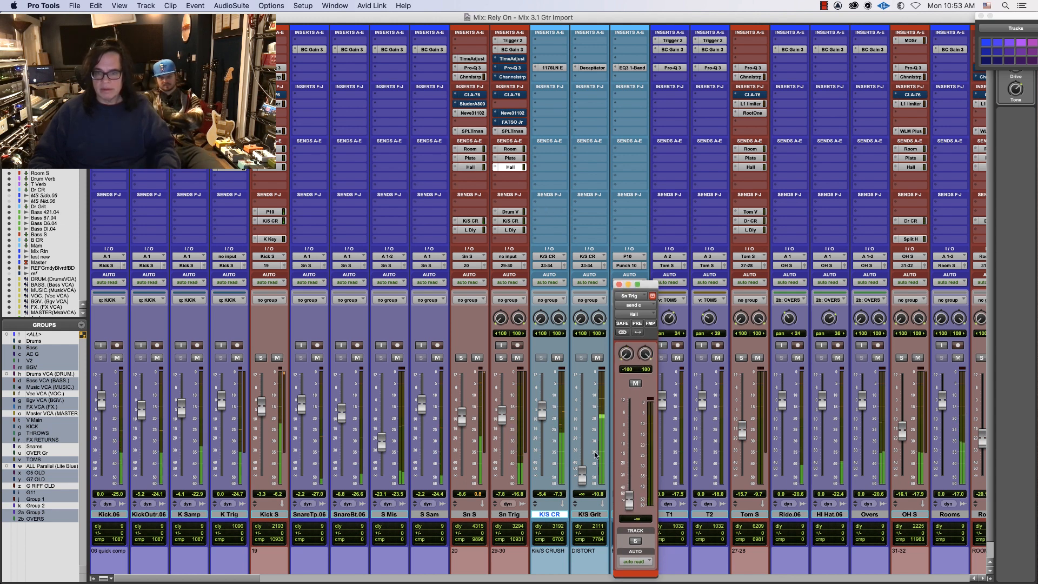
pyautogui.moveTo(629, 501); pyautogui.dragTo(630, 475)
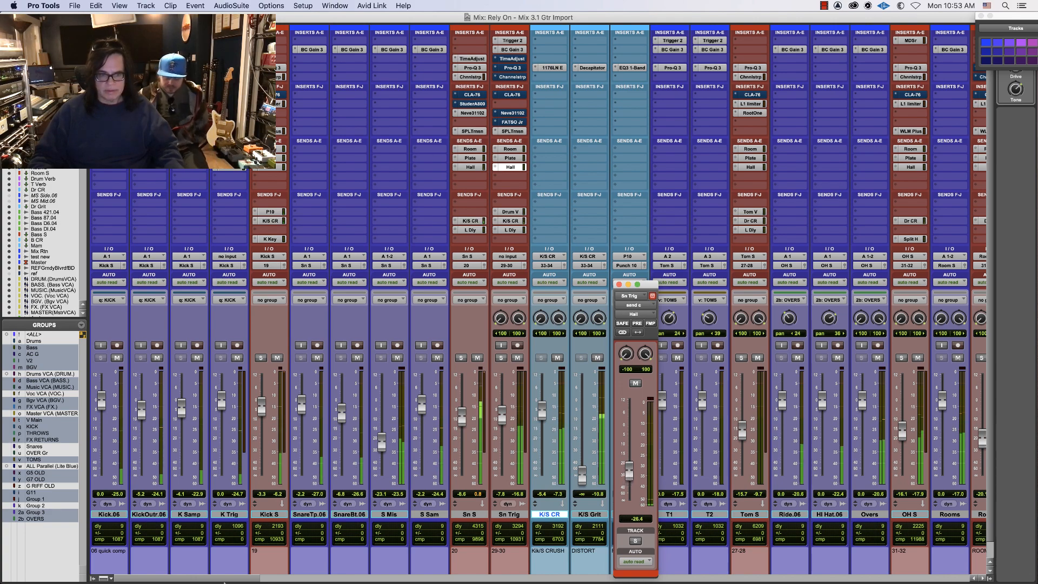
# Open the FATSO compressor on the Dr CR track and check its compression during playback
pyautogui.moveTo(225, 582); pyautogui.dragTo(381, 582)
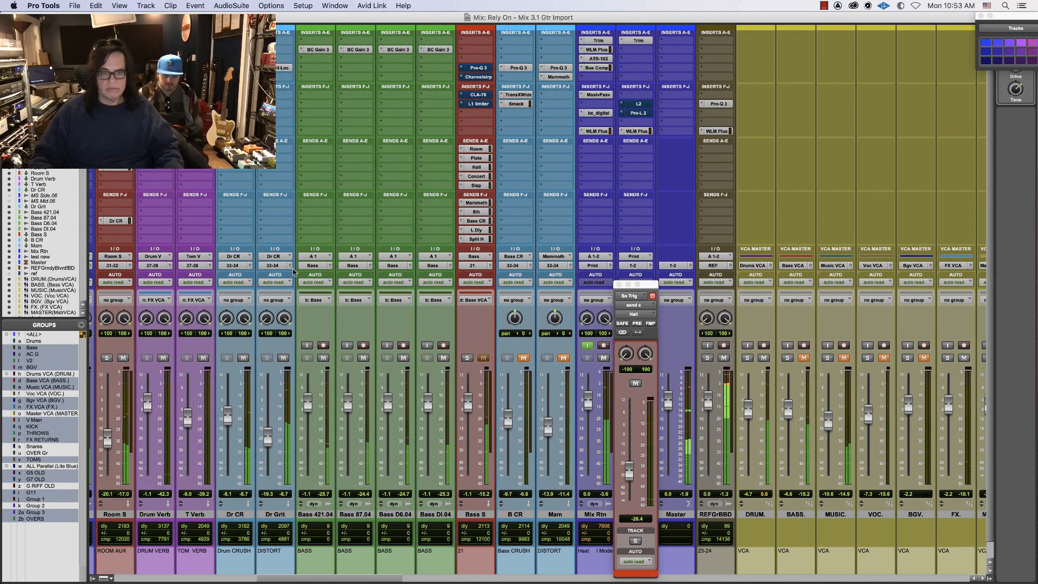
pyautogui.press('space')
pyautogui.click(236, 68)
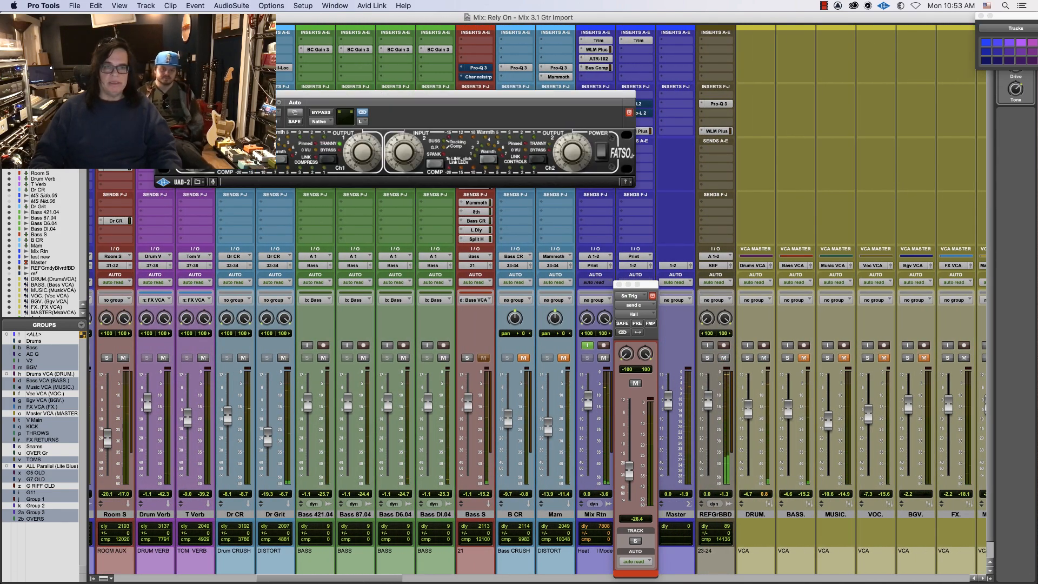
pyautogui.moveTo(445, 94); pyautogui.dragTo(643, 141)
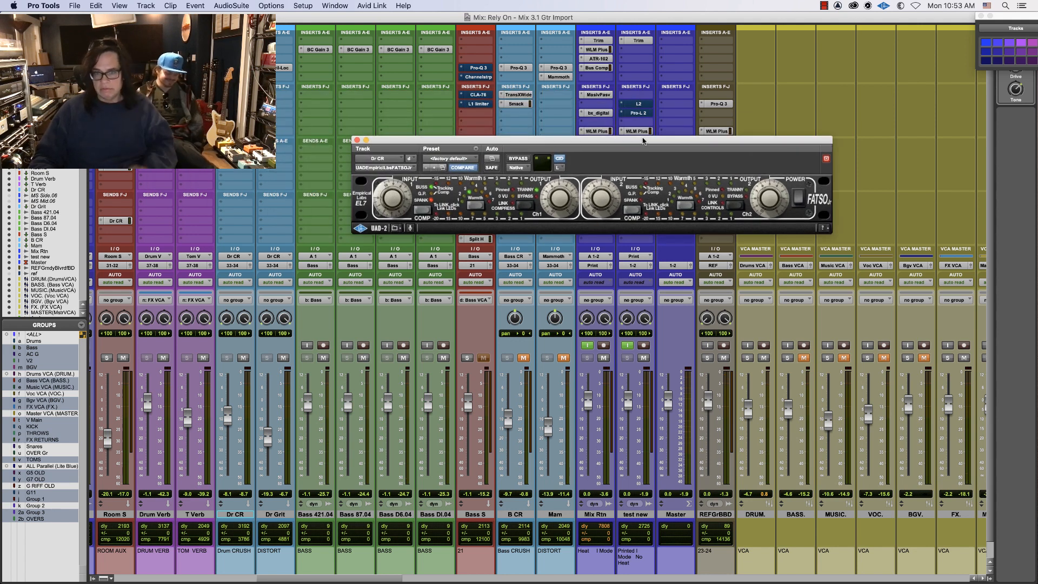
pyautogui.press('space')
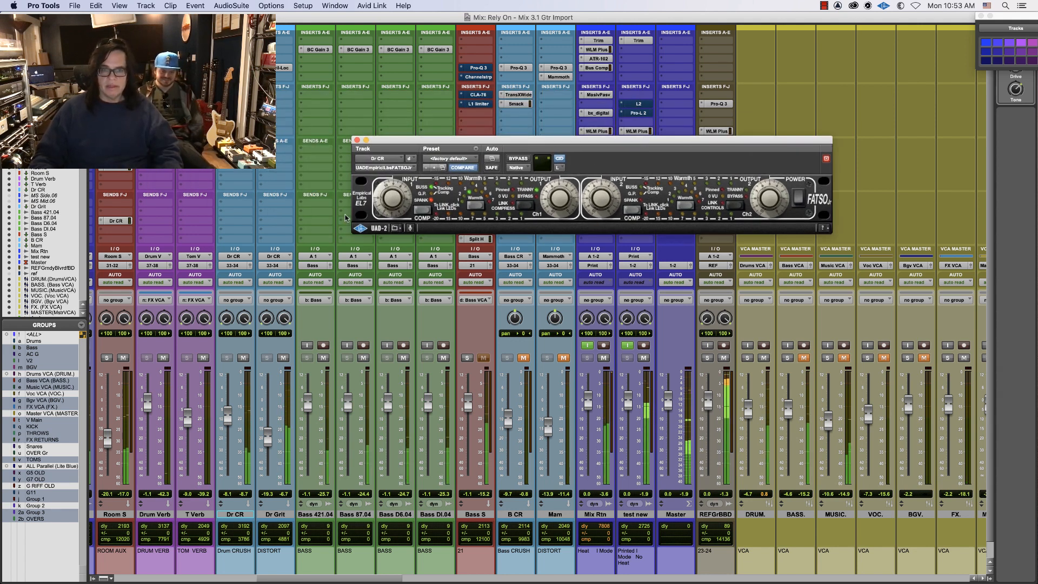
pyautogui.moveTo(397, 193); pyautogui.dragTo(385, 179)
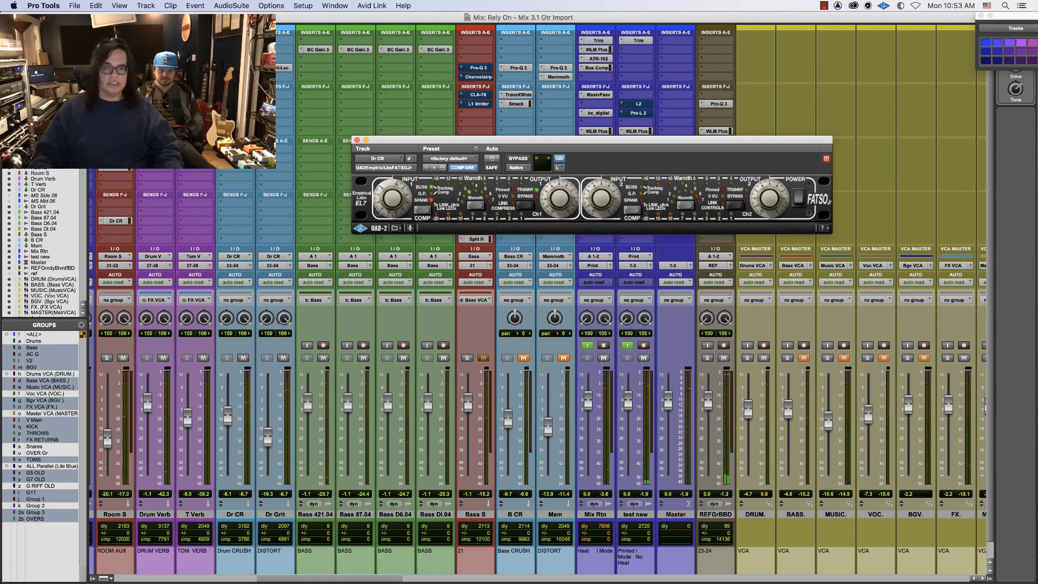
# Insert Blue Cat's Gain 3 (stereo) ahead of the FATSO on Dr CR and set its gain to +19 dB
pyautogui.click(236, 59)
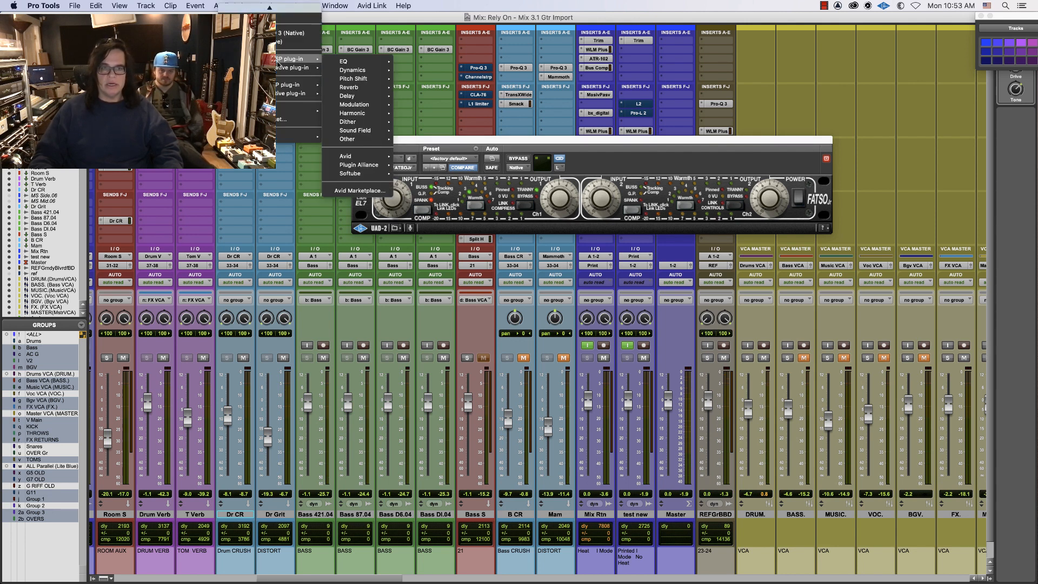
pyautogui.moveTo(286, 67)
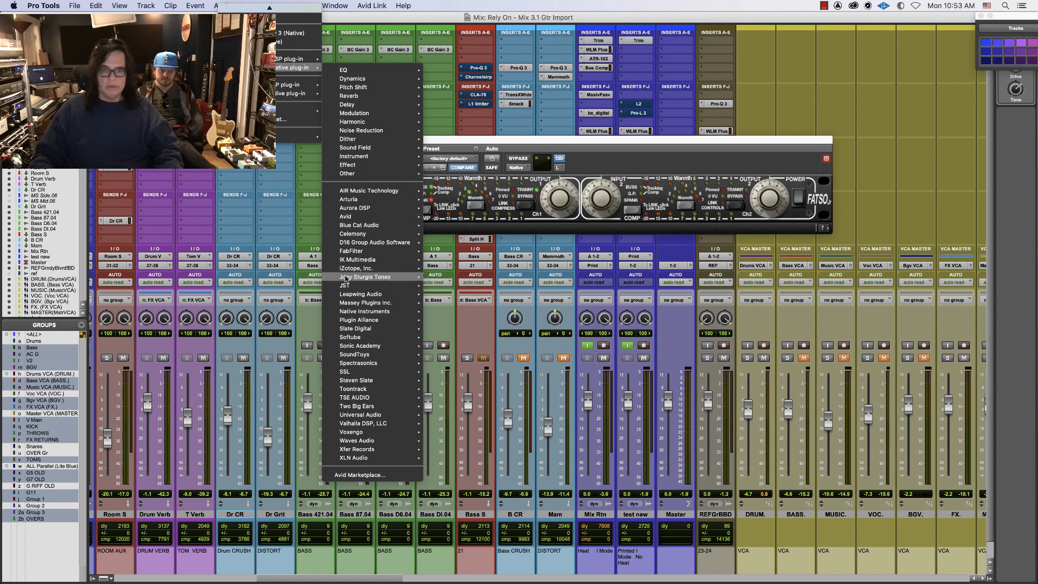
pyautogui.moveTo(379, 225)
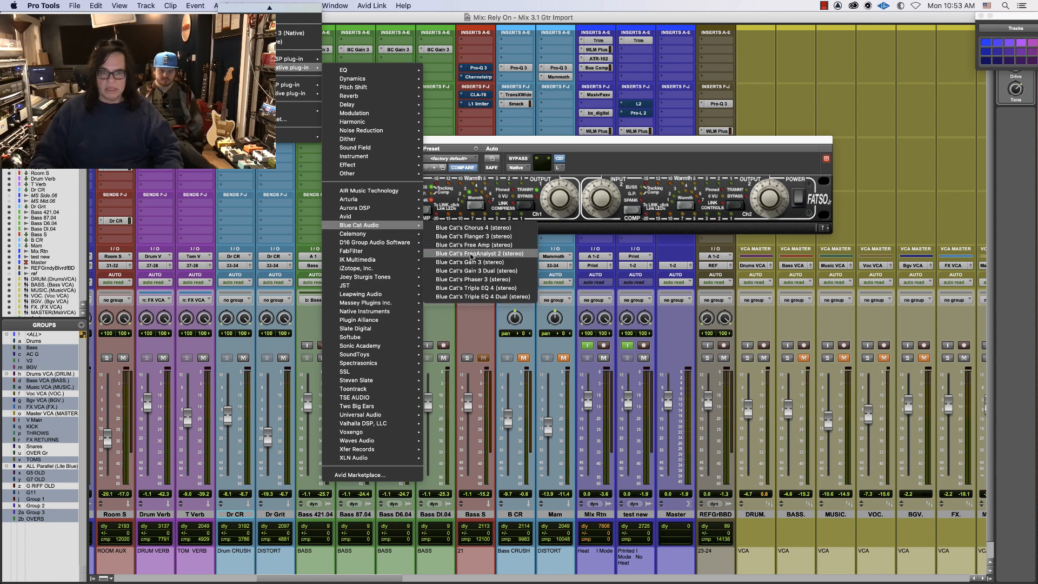
pyautogui.click(469, 263)
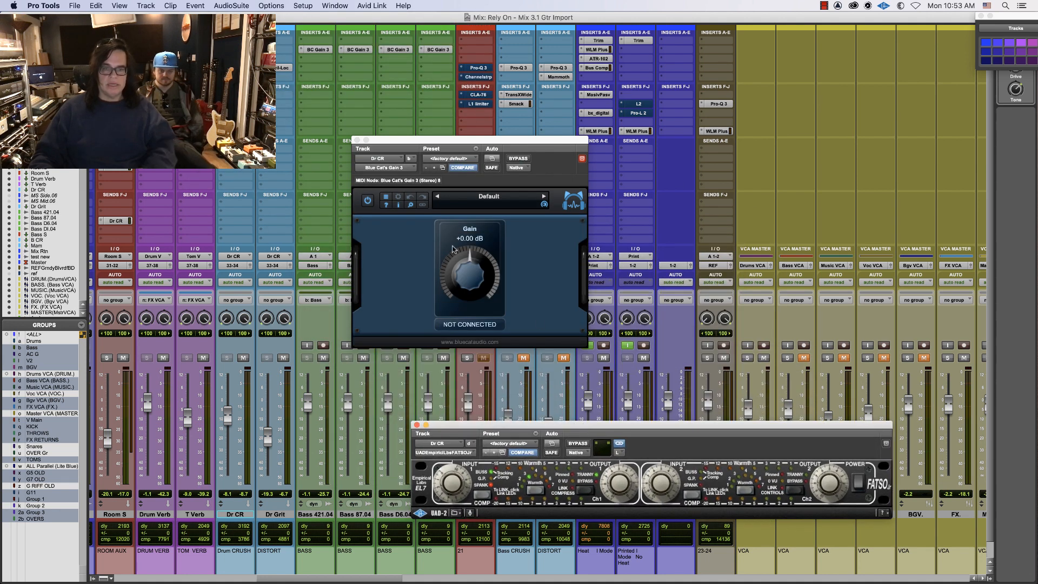
pyautogui.moveTo(478, 293); pyautogui.dragTo(468, 259)
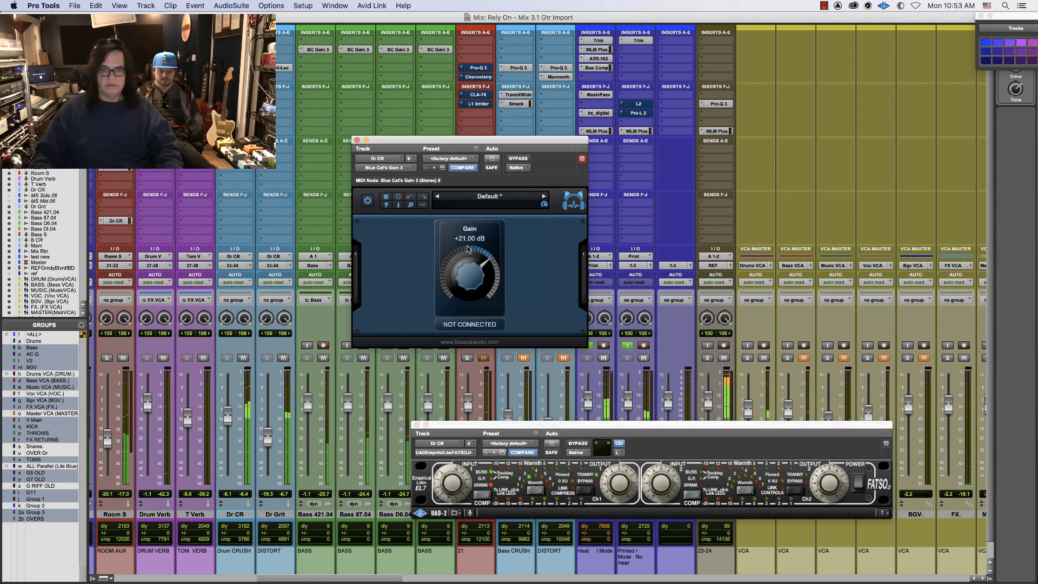
pyautogui.moveTo(468, 250); pyautogui.dragTo(468, 253)
pyautogui.click(443, 487)
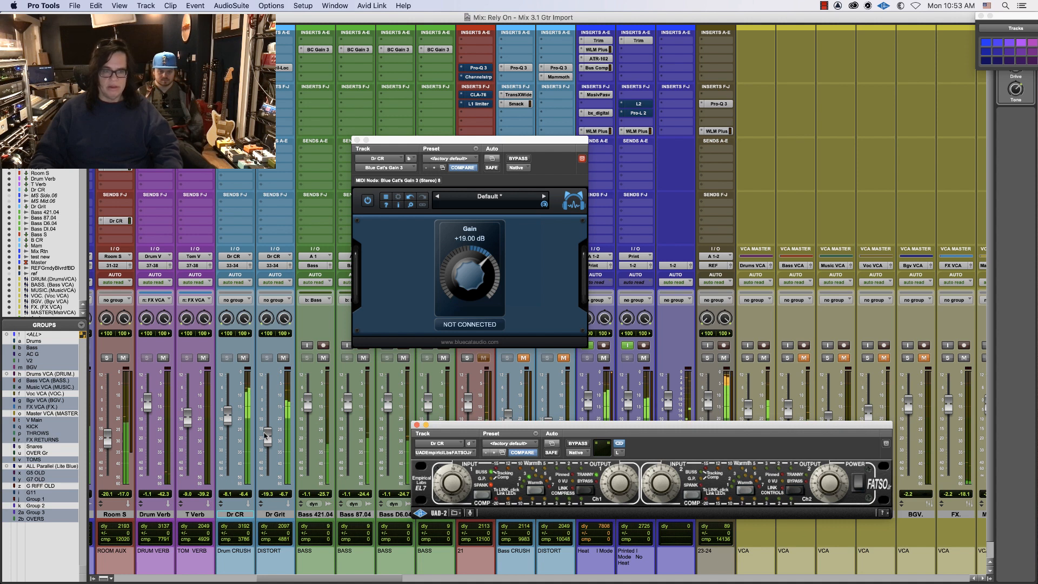
# Cut the Dr CR gain plug-in to +14 dB and balance the faders at about -20.6 dB on Dr CR and -22.2 dB on Dr Grit
pyautogui.moveTo(227, 417); pyautogui.dragTo(227, 434)
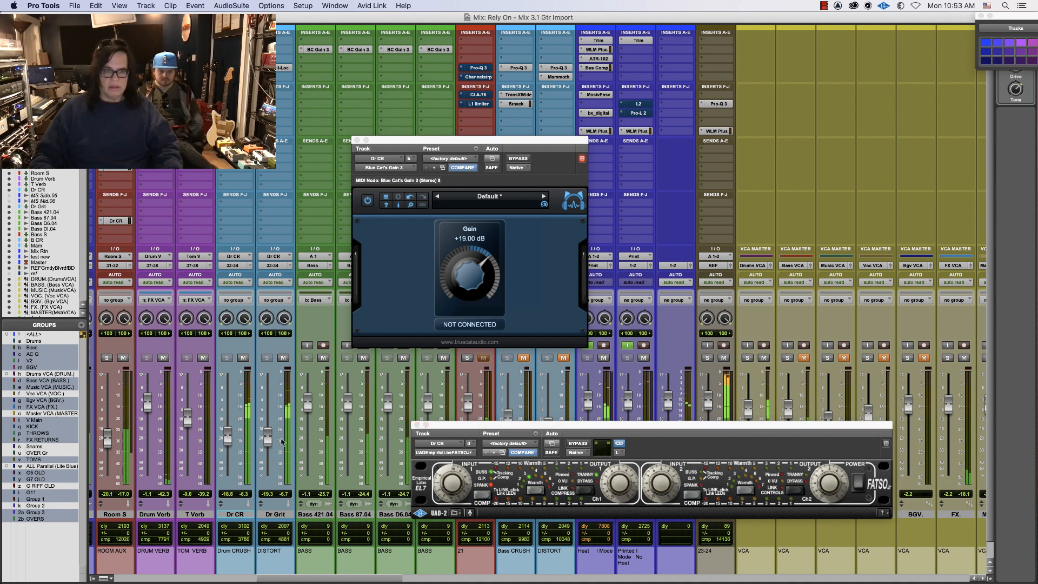
pyautogui.moveTo(266, 468); pyautogui.dragTo(266, 490)
pyautogui.moveTo(227, 439)
pyautogui.mouseDown()
pyautogui.moveTo(227, 484)
pyautogui.moveTo(215, 452)
pyautogui.mouseUp()
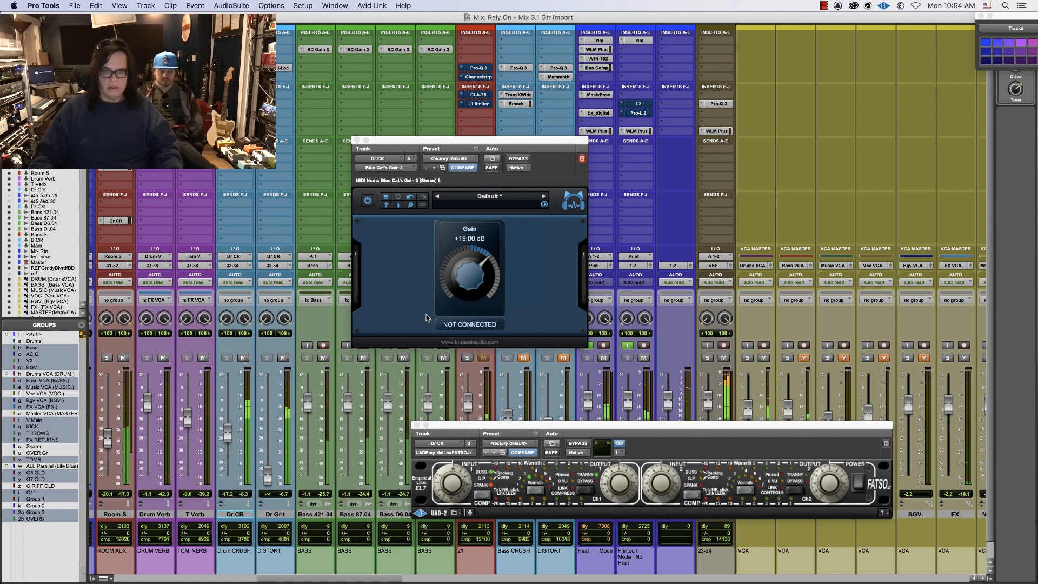
pyautogui.moveTo(469, 285); pyautogui.dragTo(468, 295)
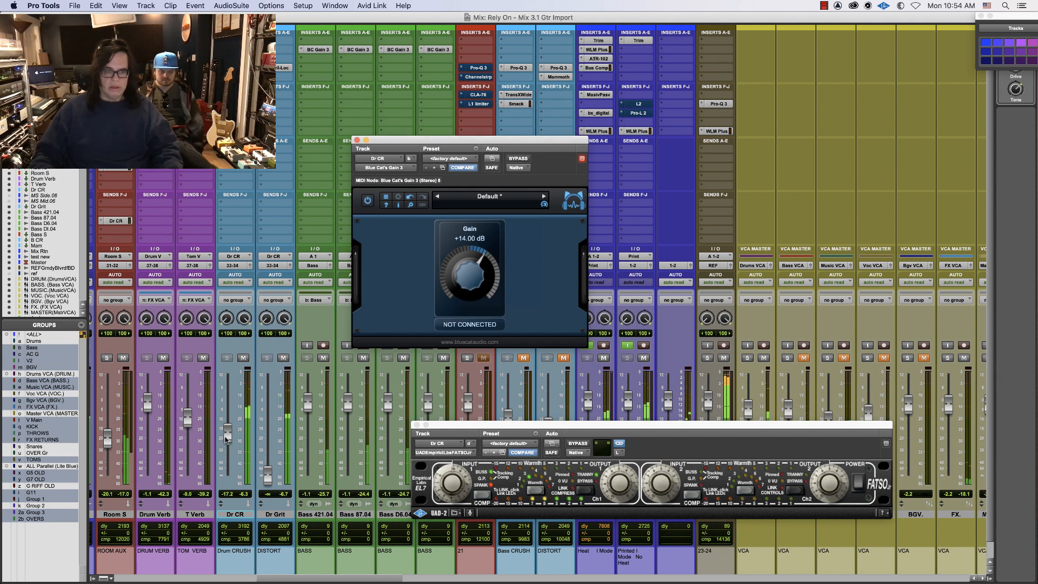
pyautogui.moveTo(227, 439); pyautogui.dragTo(226, 436)
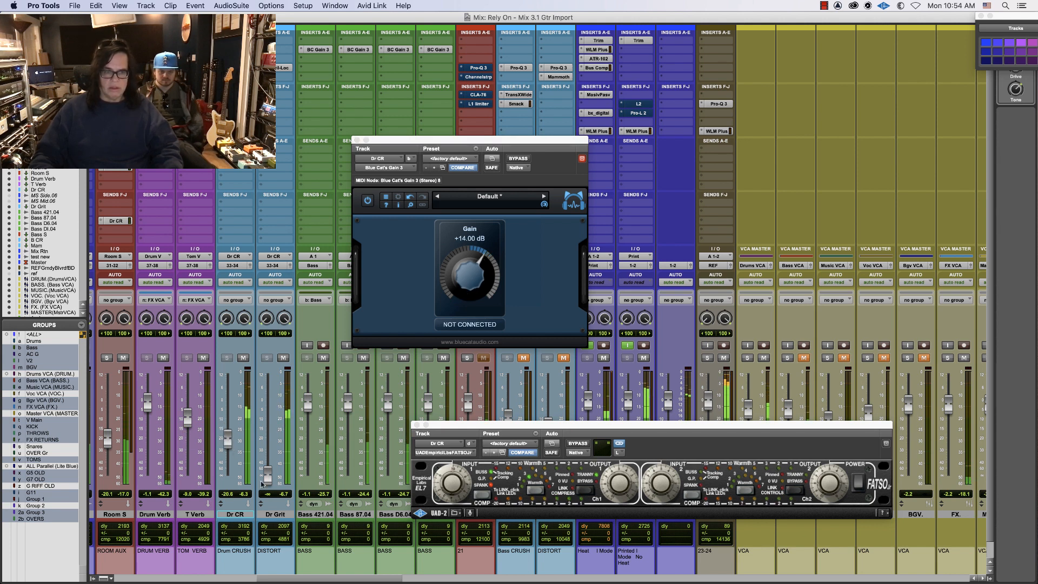
pyautogui.moveTo(267, 476); pyautogui.dragTo(268, 441)
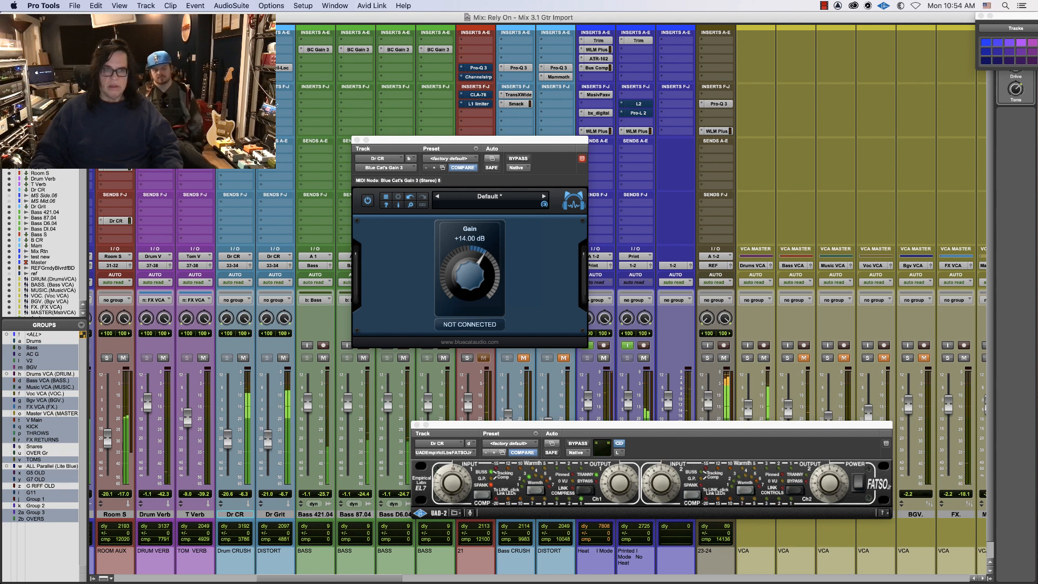
# Check the Devil-Loc on Dr Grit, raise the Dr CR fader to about -19.0 dB and close the open plug-in windows
pyautogui.click(278, 67)
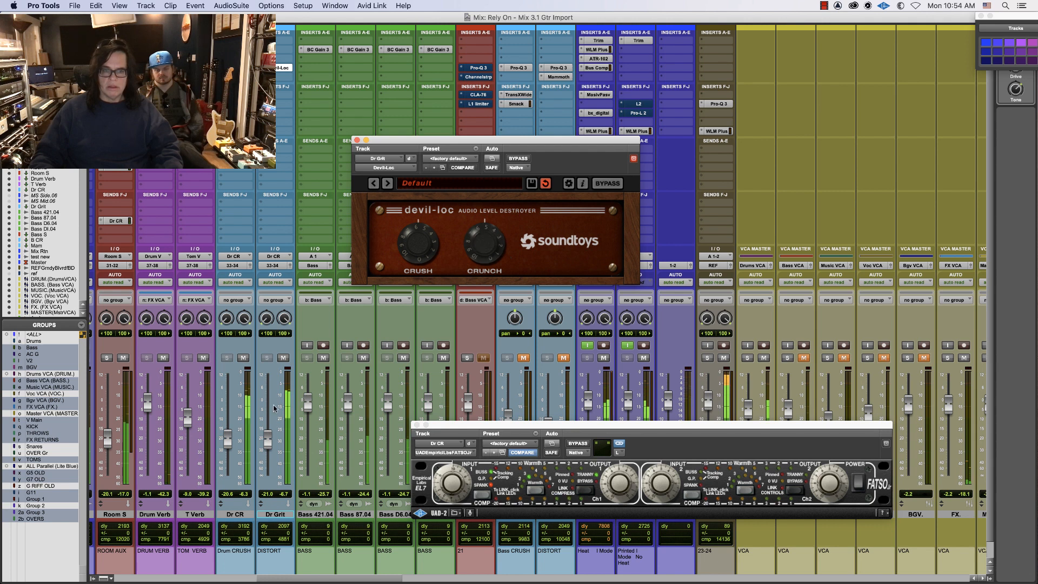
pyautogui.moveTo(265, 439); pyautogui.dragTo(265, 441)
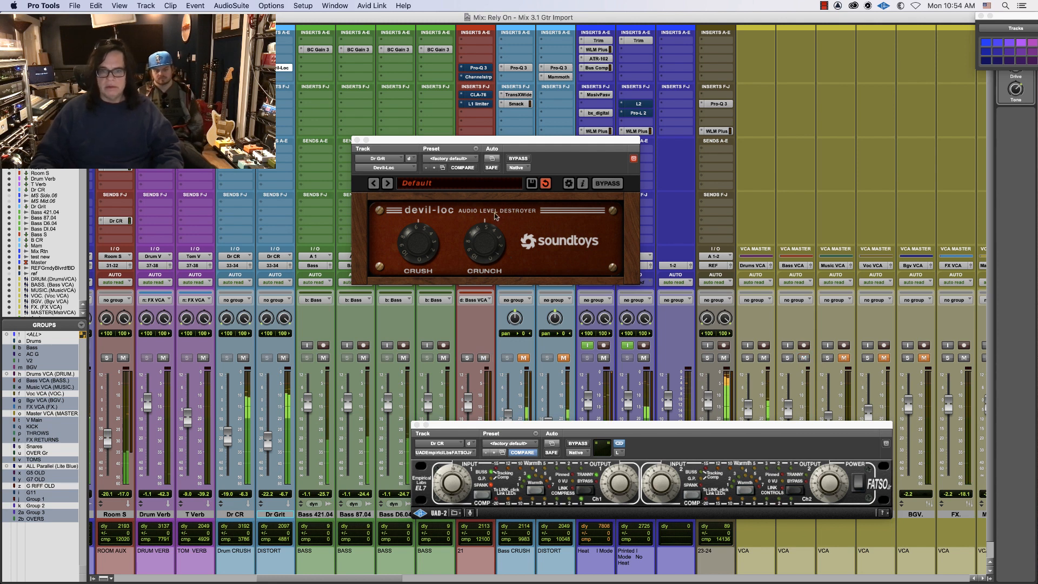
pyautogui.click(358, 140)
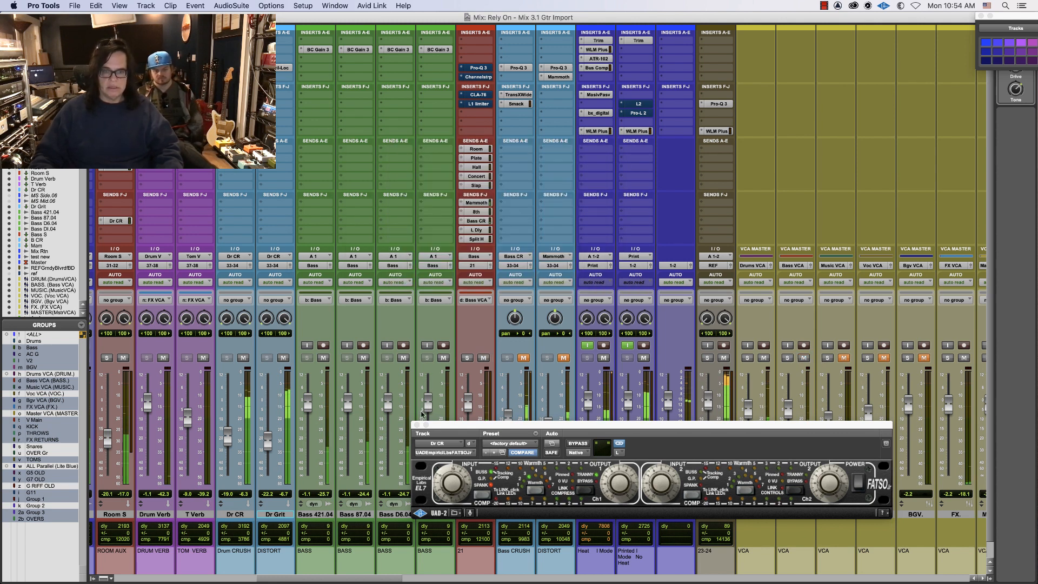
pyautogui.click(415, 425)
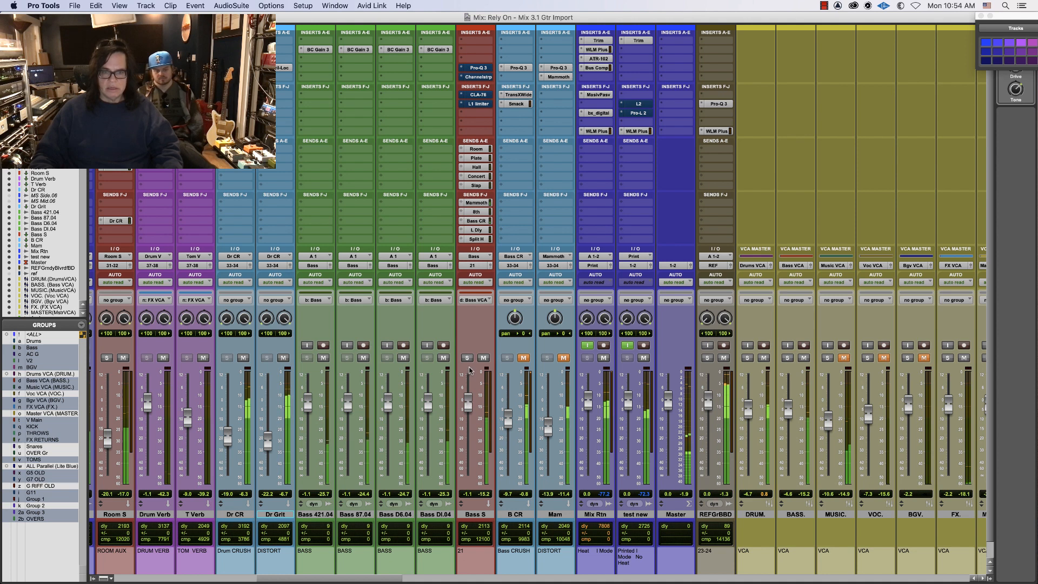
# Solo Bass S, enable its SSL Channel Strip and set the compressor threshold to about -6.9
pyautogui.click(467, 358)
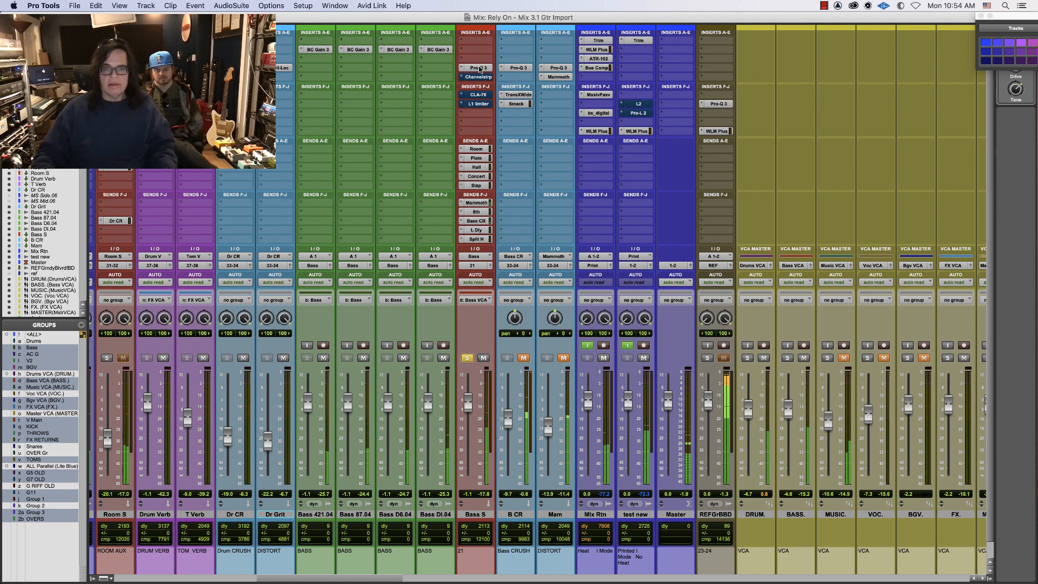
pyautogui.click(478, 77)
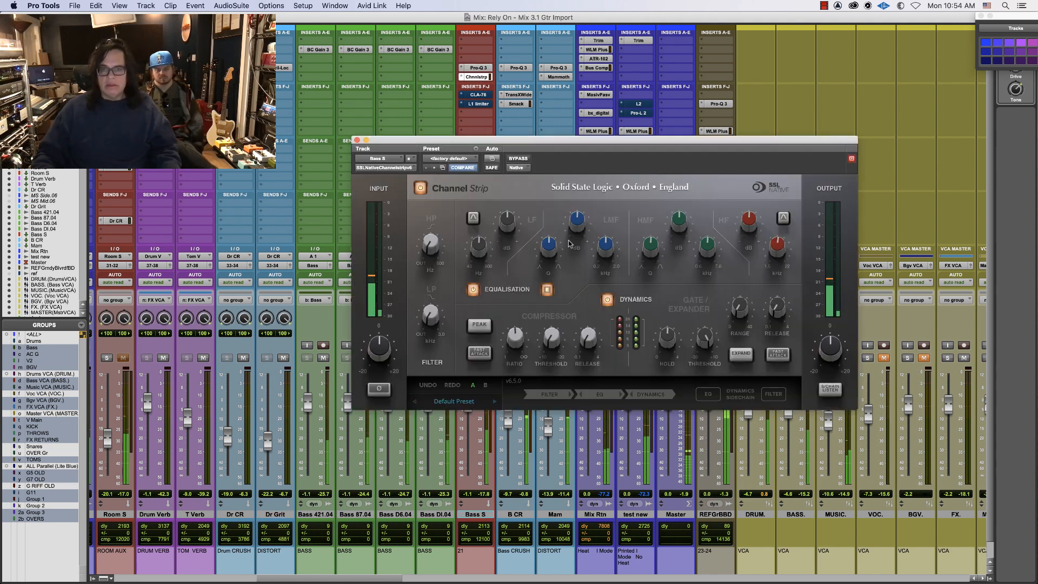
pyautogui.moveTo(569, 138); pyautogui.dragTo(675, 114)
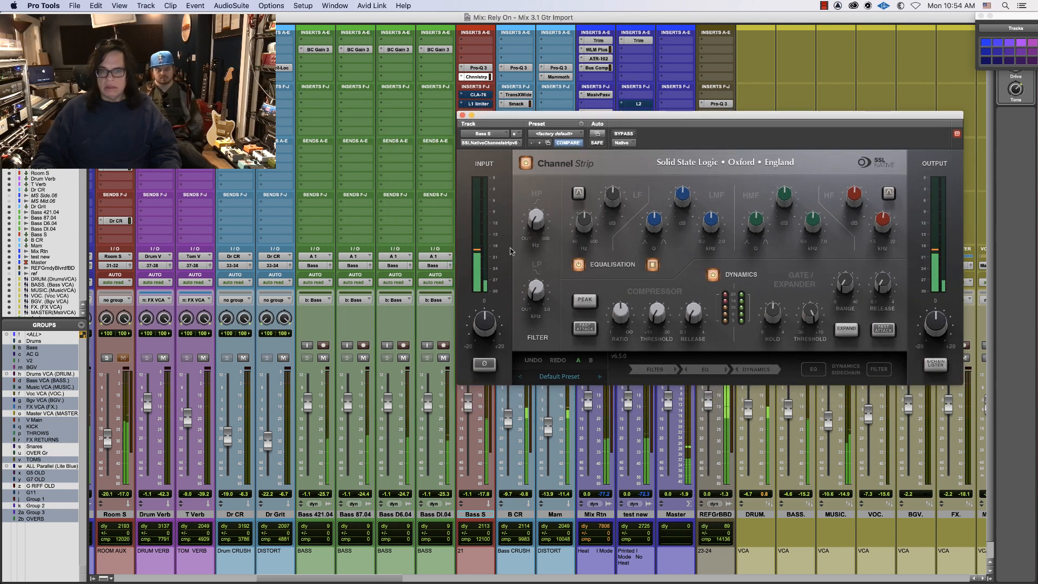
pyautogui.moveTo(652, 280); pyautogui.dragTo(666, 190)
pyautogui.moveTo(655, 318)
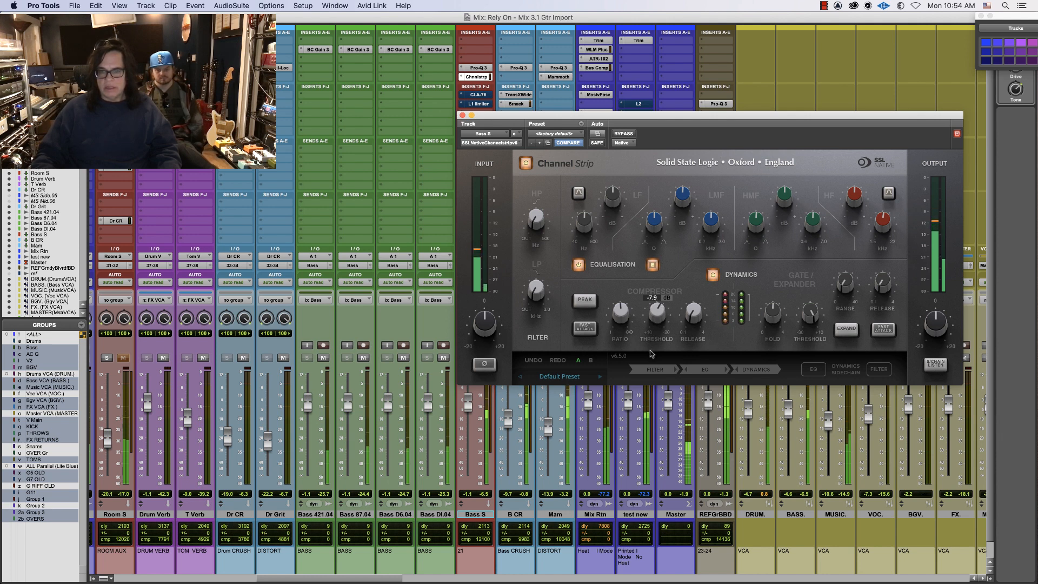
pyautogui.scroll(-3, 655, 308)
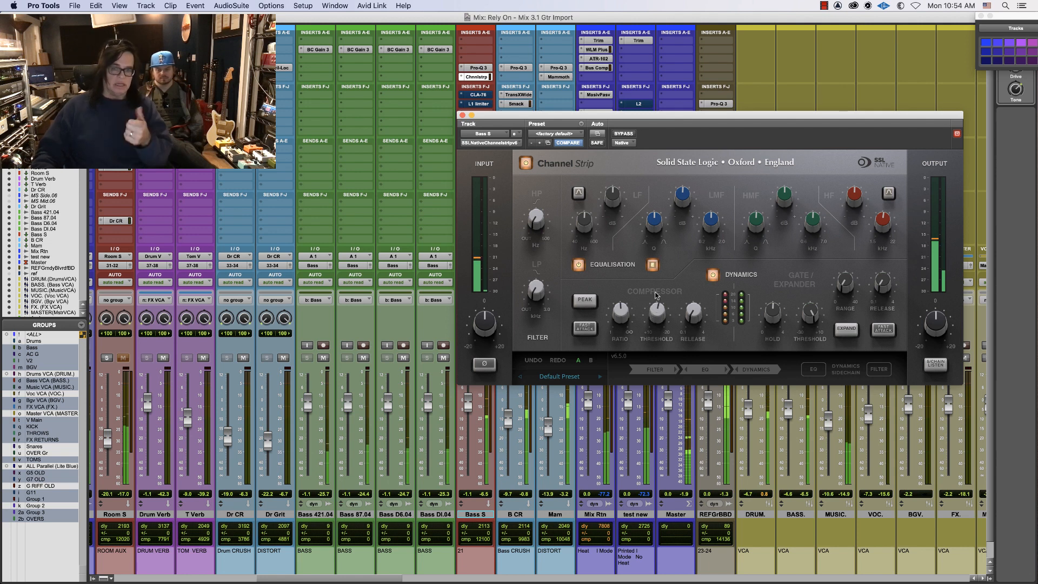
pyautogui.scroll(2, 655, 309)
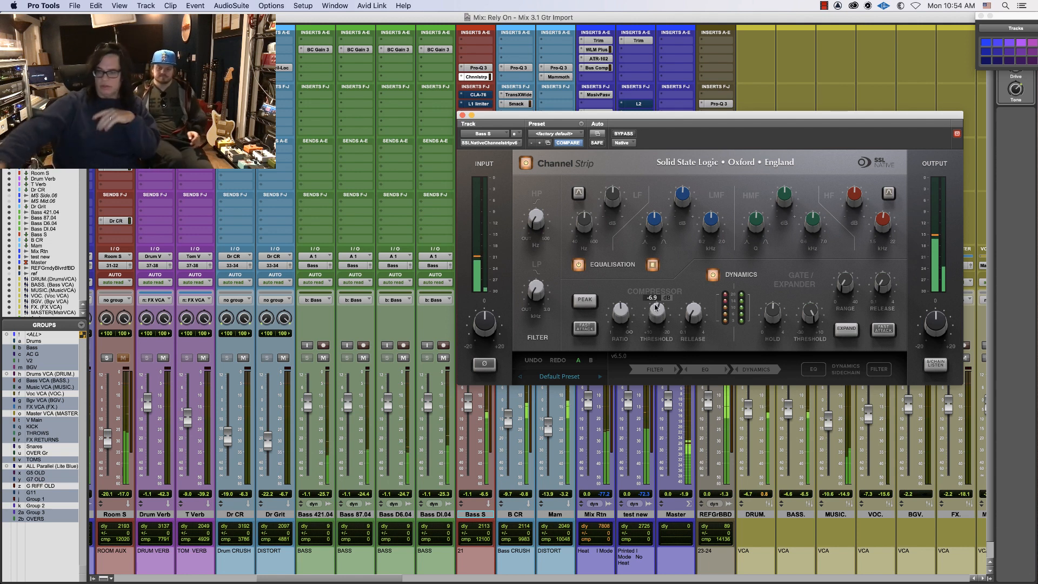
pyautogui.scroll(2, 657, 307)
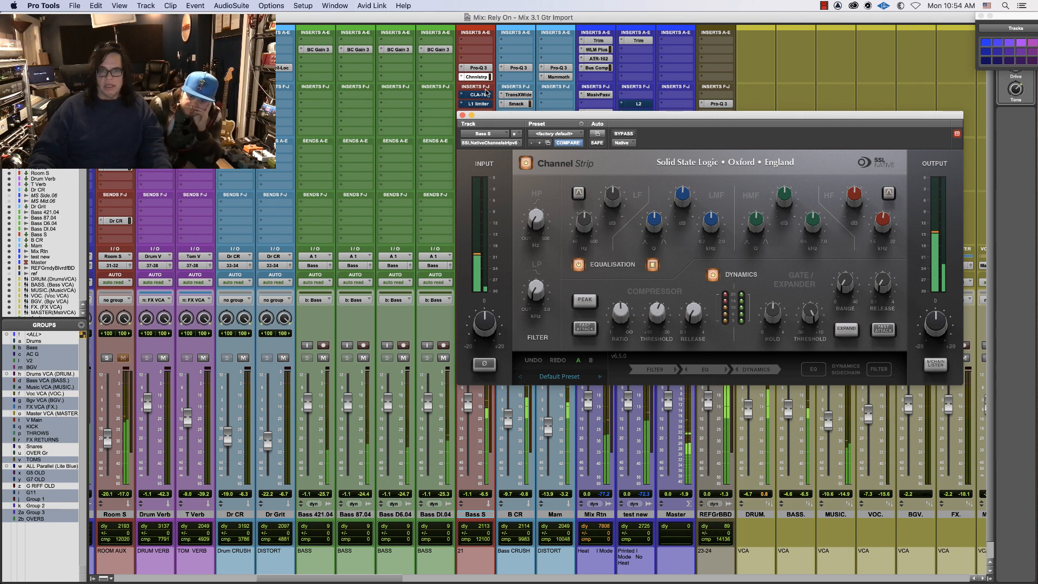
# Enable the CLA-76 compressor on Bass S and lower its output slightly
pyautogui.click(516, 133)
pyautogui.click(545, 210)
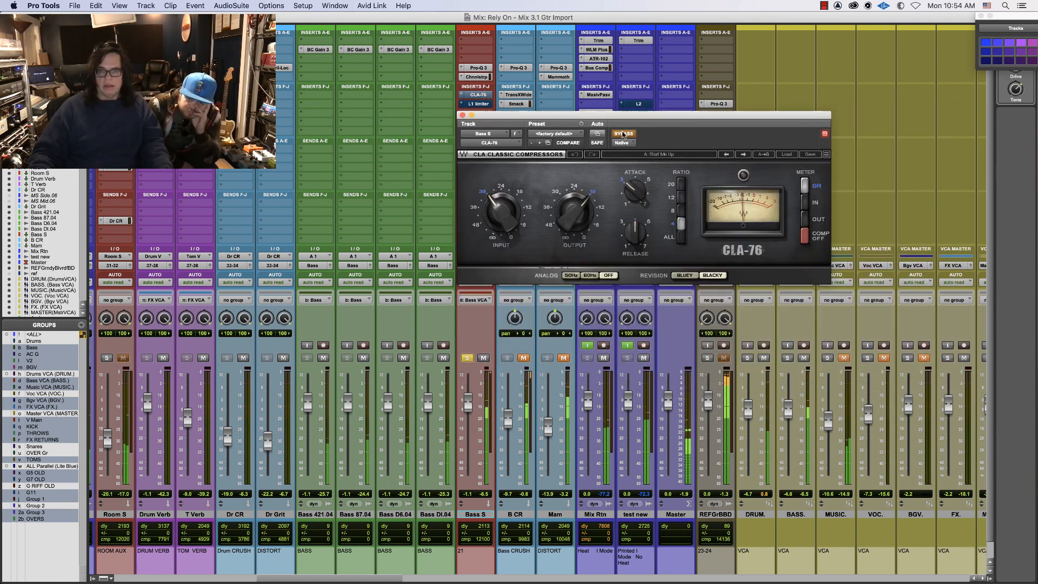
pyautogui.click(624, 134)
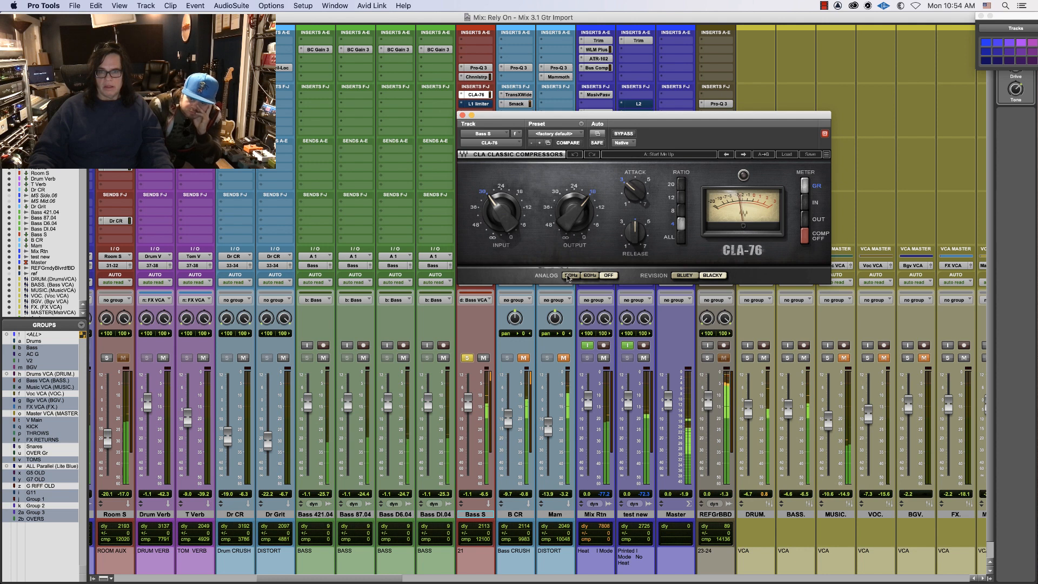
pyautogui.moveTo(573, 213); pyautogui.dragTo(573, 219)
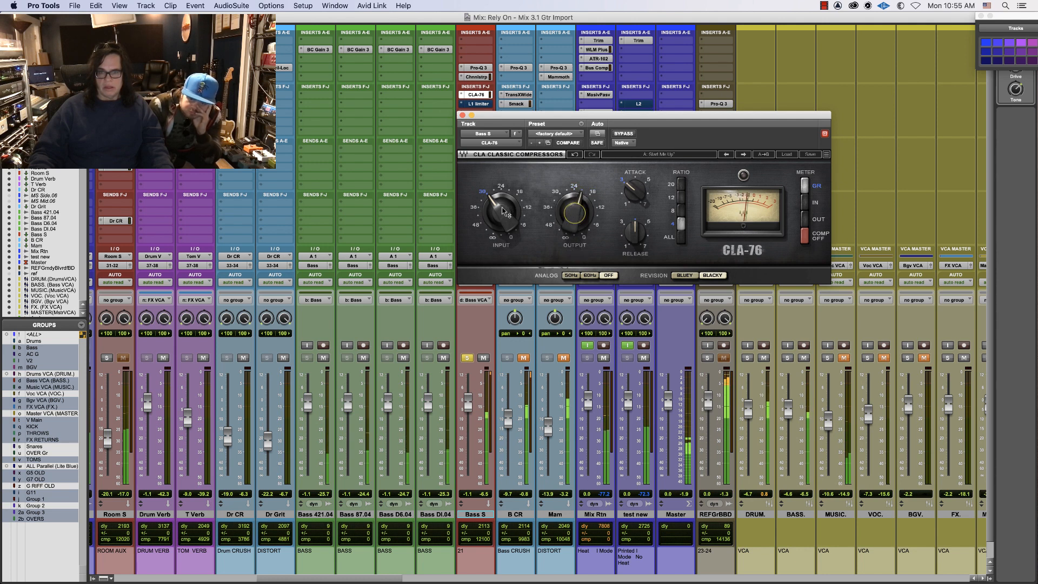
# In the Bass S Pro-Q 3, set the low cut to about 33.9 Hz and the upper-mid bell to about +4.8 dB at 2320 Hz
pyautogui.click(475, 68)
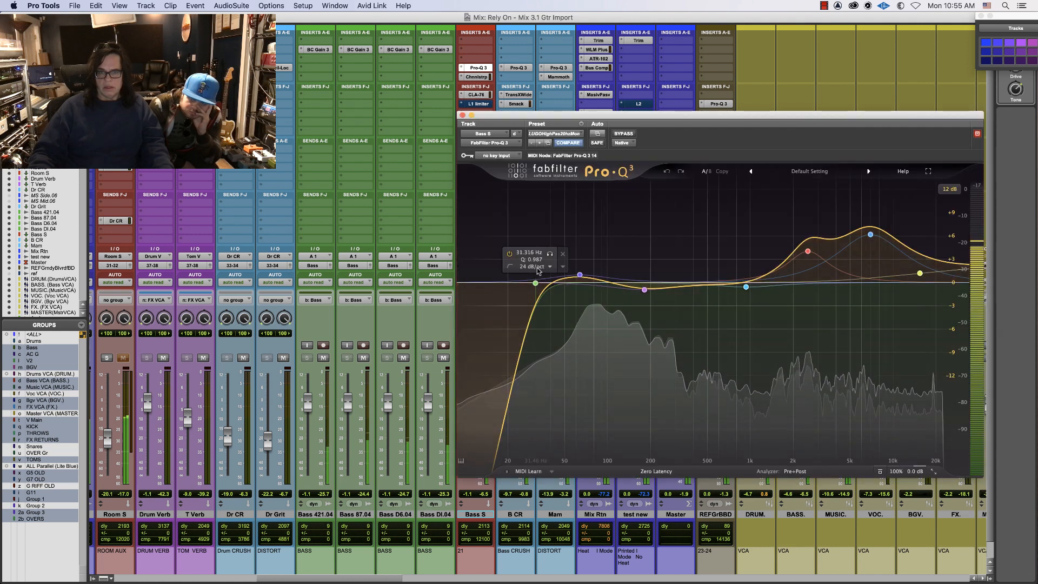
pyautogui.moveTo(539, 281); pyautogui.dragTo(541, 283)
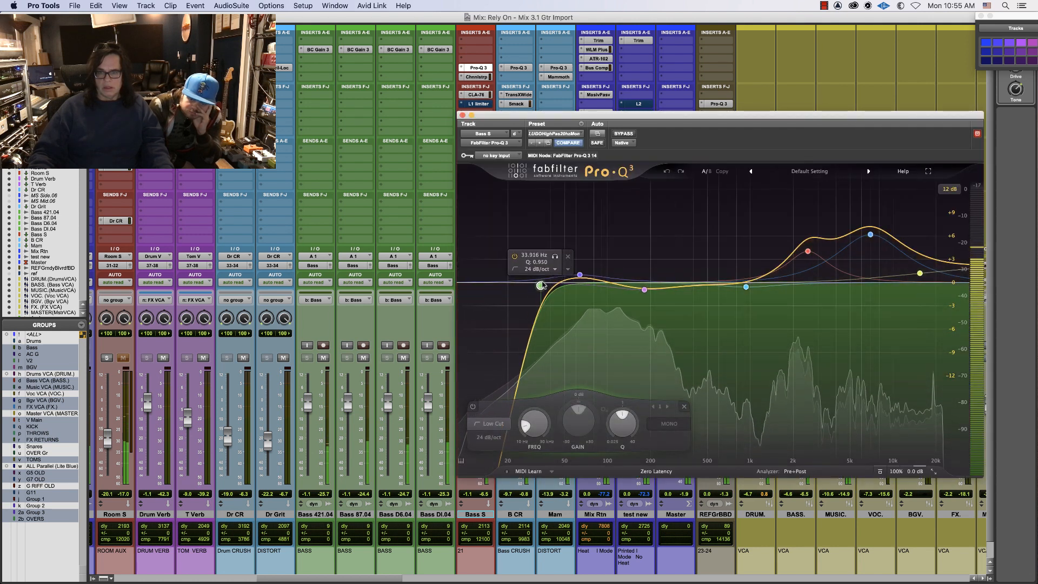
pyautogui.moveTo(808, 252); pyautogui.dragTo(803, 246)
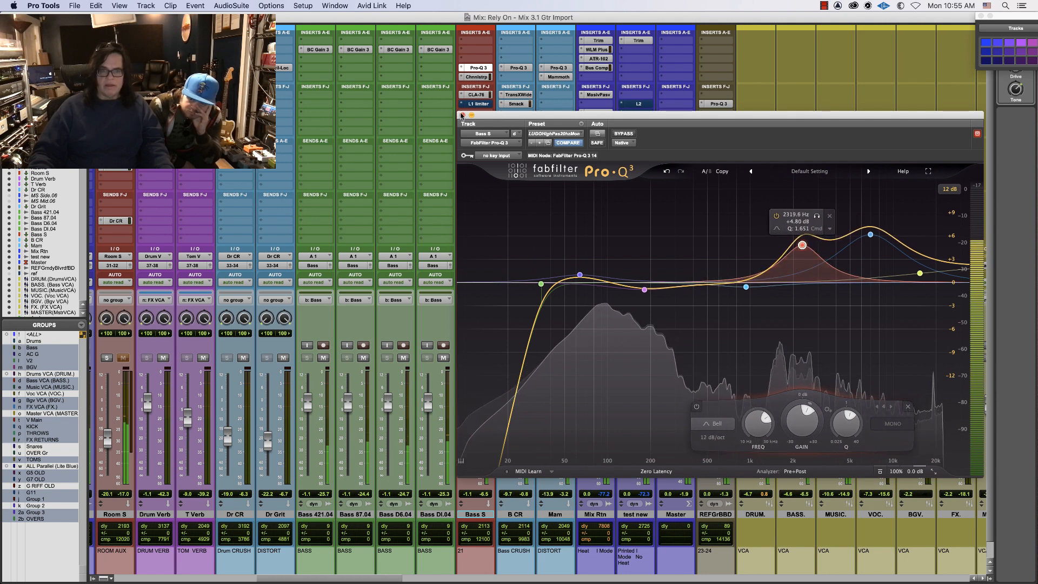
pyautogui.press('super+w')
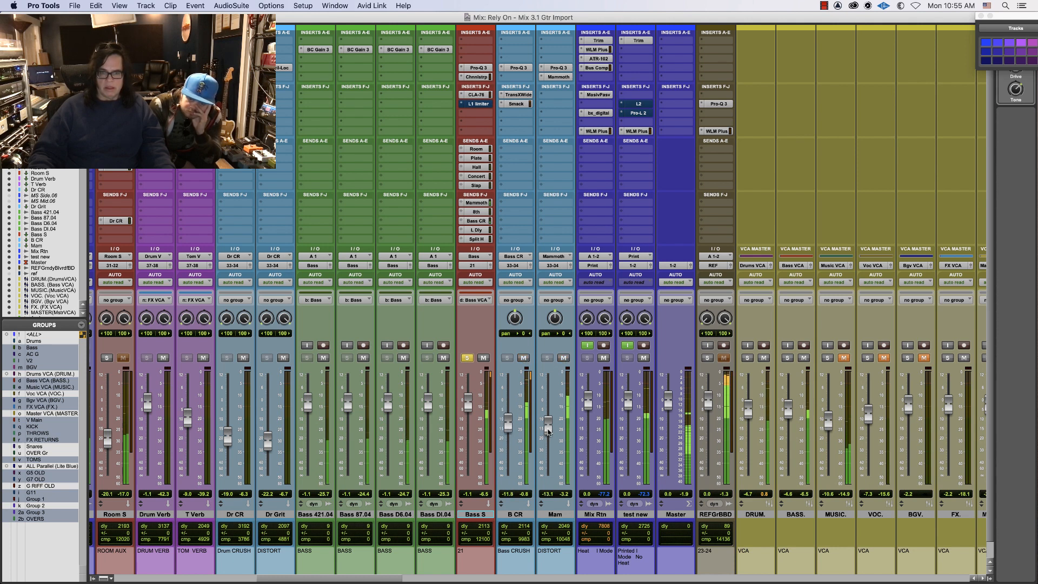
# Check the Mammoth distortion settings on the Mam track and close the plug-in window
pyautogui.click(558, 77)
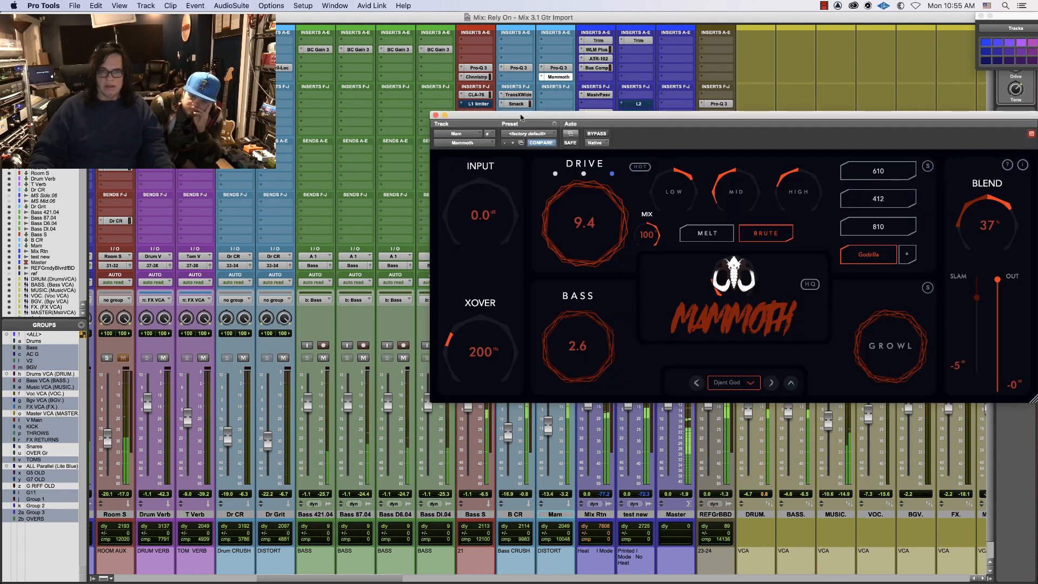
pyautogui.moveTo(520, 116); pyautogui.dragTo(325, 68)
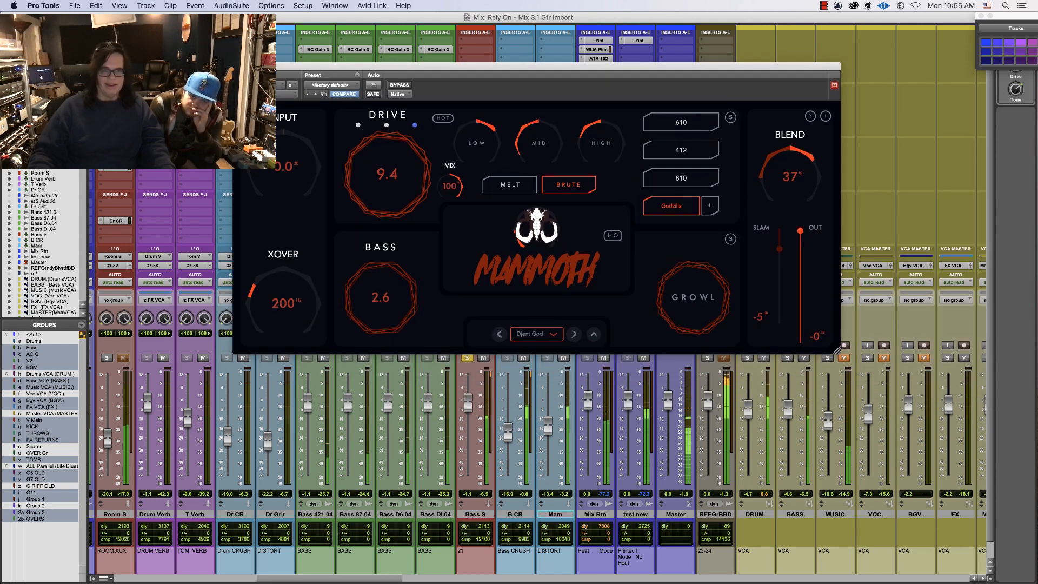
pyautogui.click(265, 94)
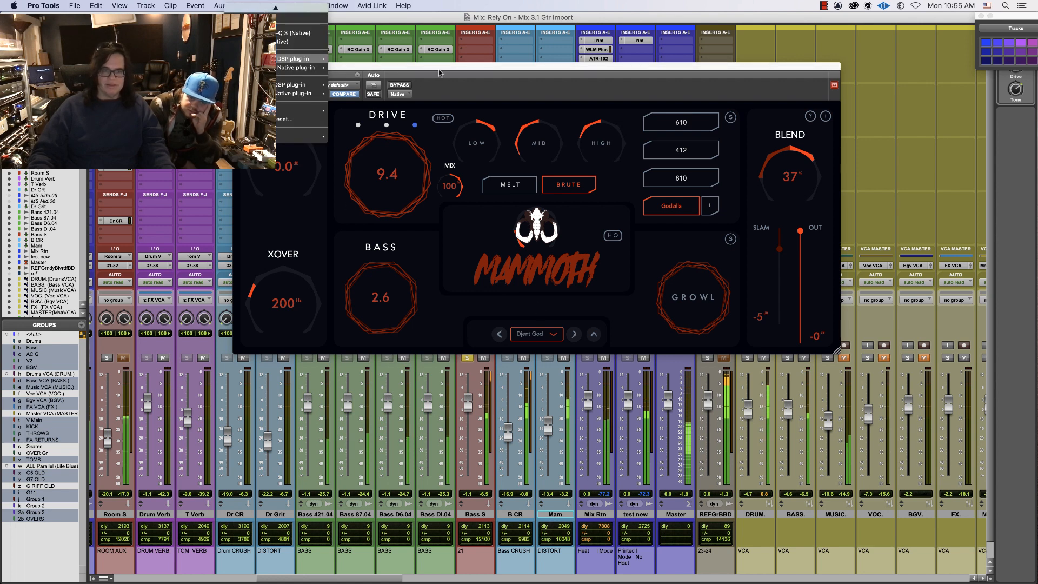
pyautogui.click(439, 73)
pyautogui.press('super+w')
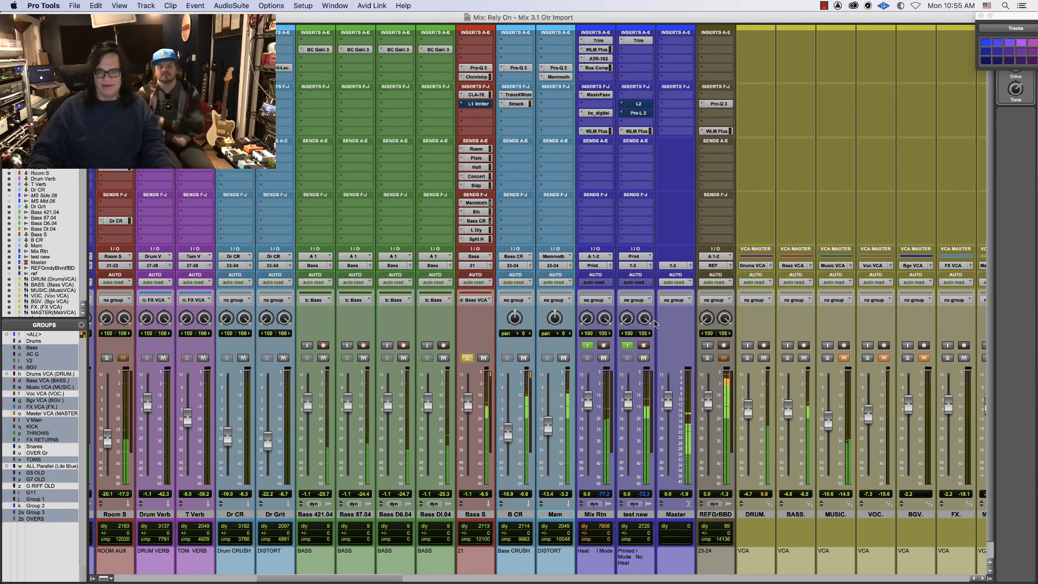
# Take Bass S out of solo and lower the B CR fader to -17.4 dB
pyautogui.click(467, 358)
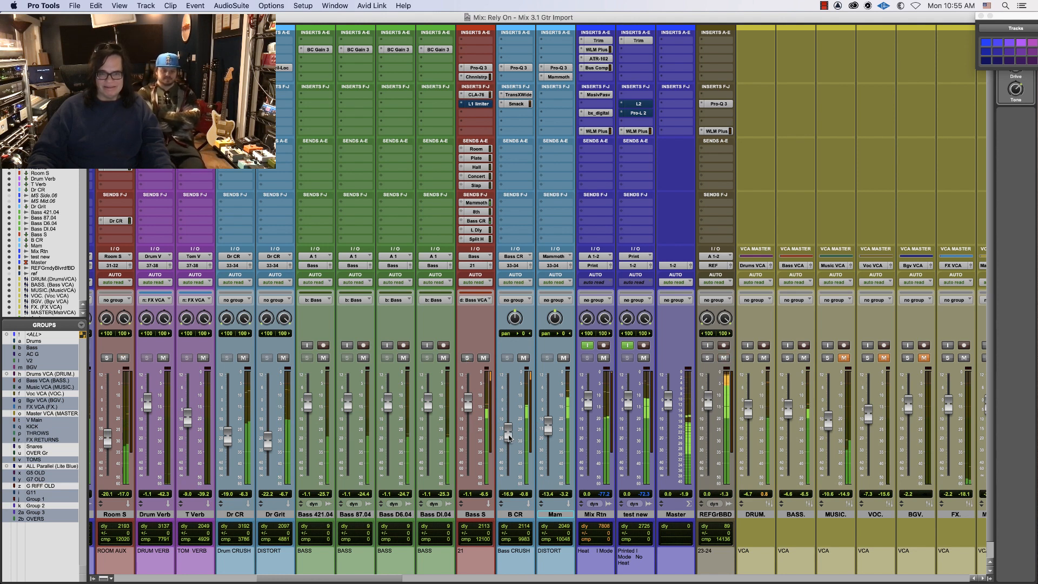
pyautogui.moveTo(509, 439); pyautogui.dragTo(509, 441)
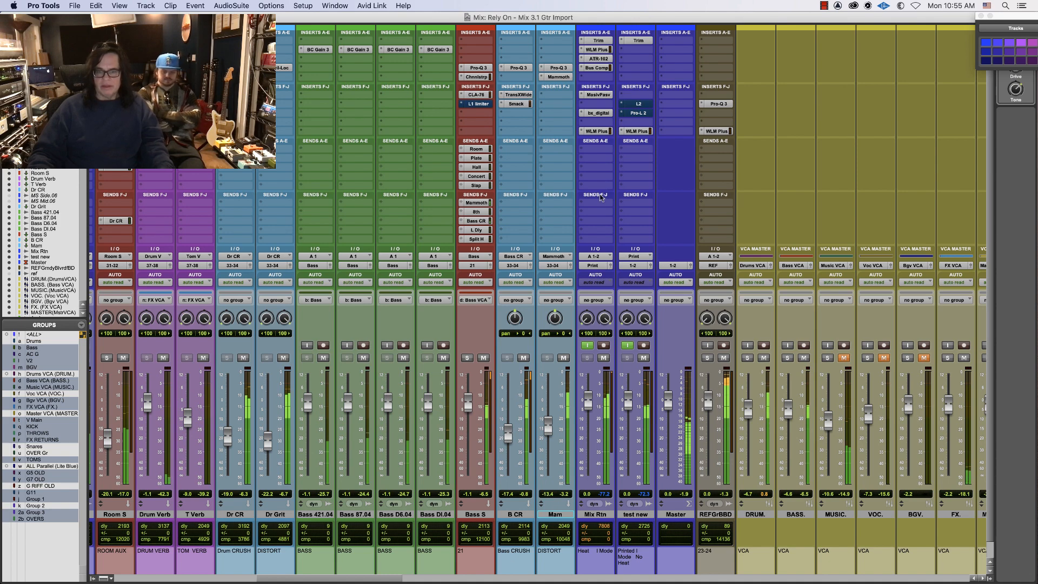
# Check the FATSO Jr and BC Gain 3 settings on Dr CR and close the plug-in window
pyautogui.moveTo(352, 567)
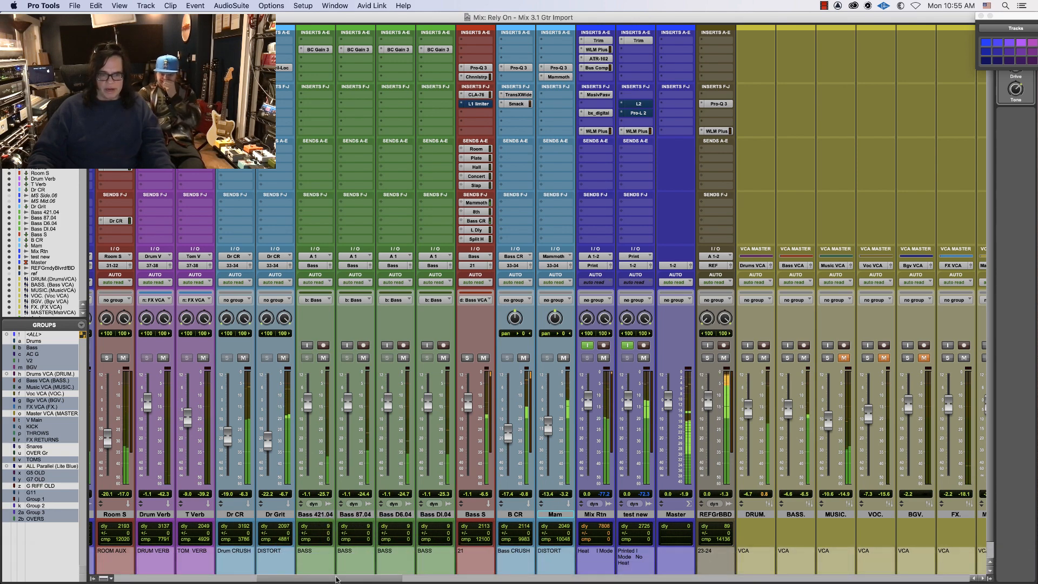
pyautogui.hscroll(-10, 616, 447)
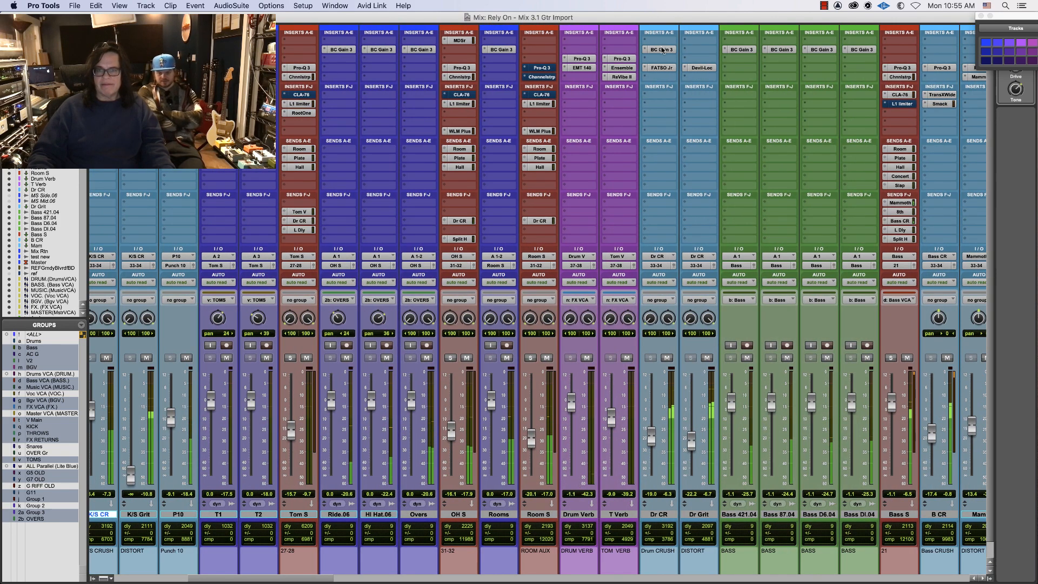
pyautogui.click(659, 68)
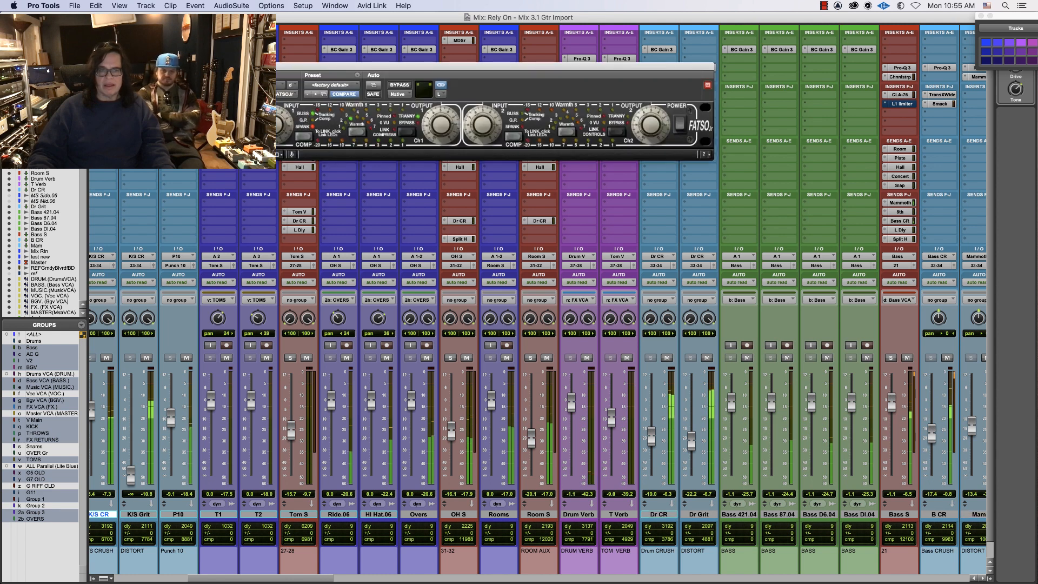
pyautogui.click(667, 50)
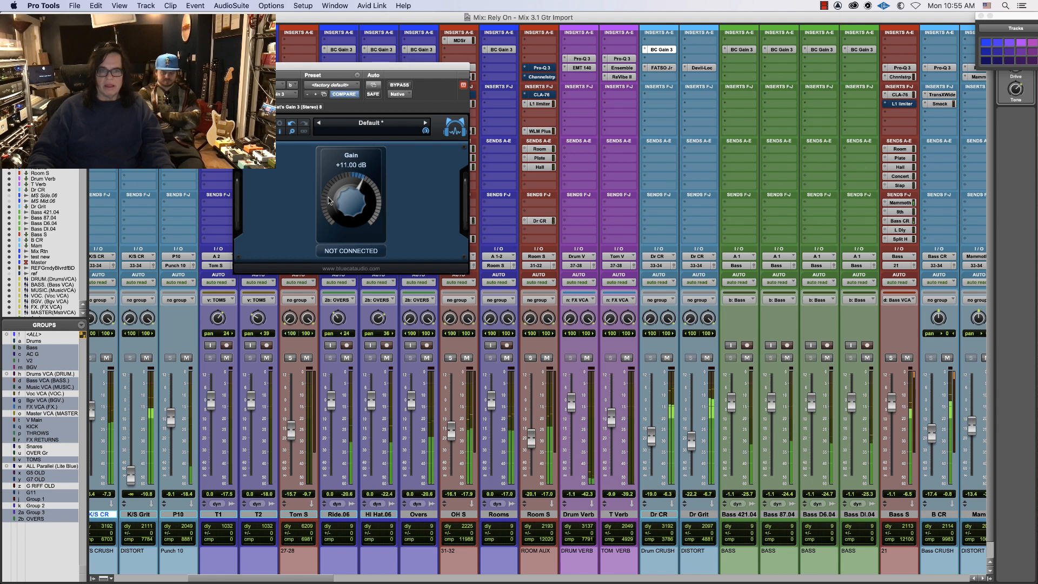
pyautogui.press('super+w')
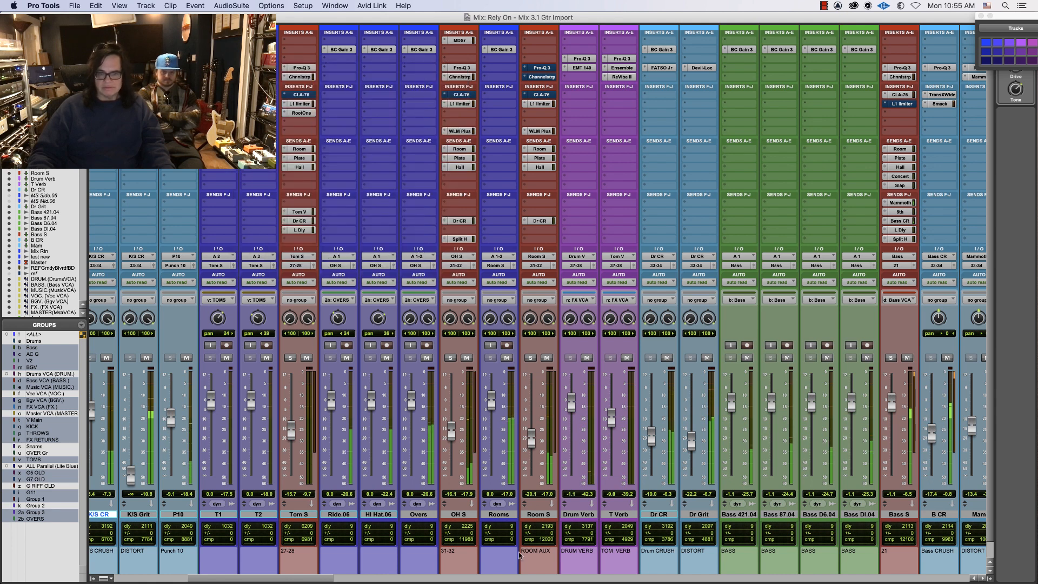
# Mute OH S temporarily while raising the Room S fader to about -19.8 dB, and unmute OH S
pyautogui.click(468, 358)
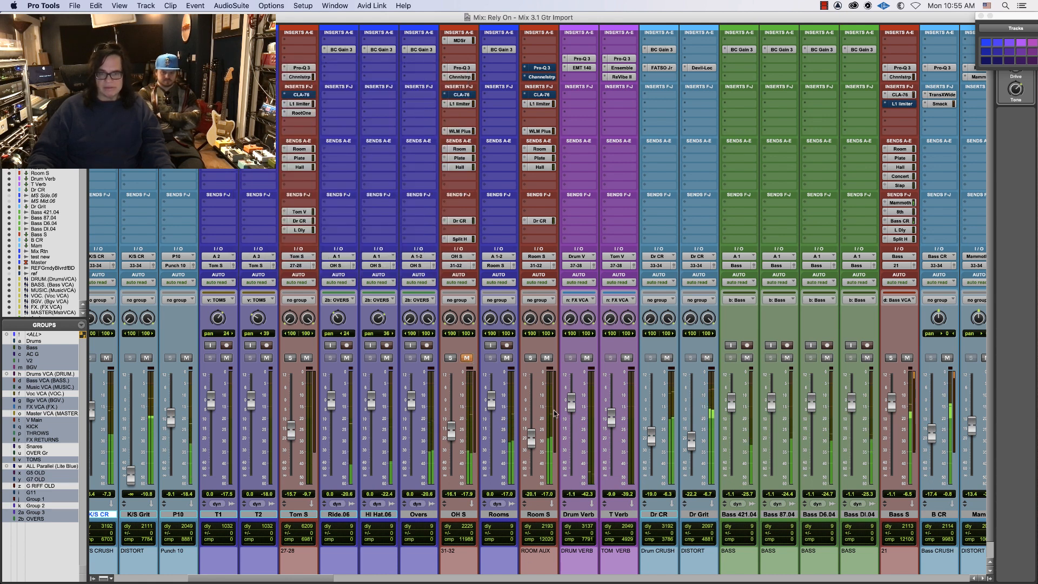
pyautogui.moveTo(531, 440); pyautogui.dragTo(534, 443)
pyautogui.click(469, 358)
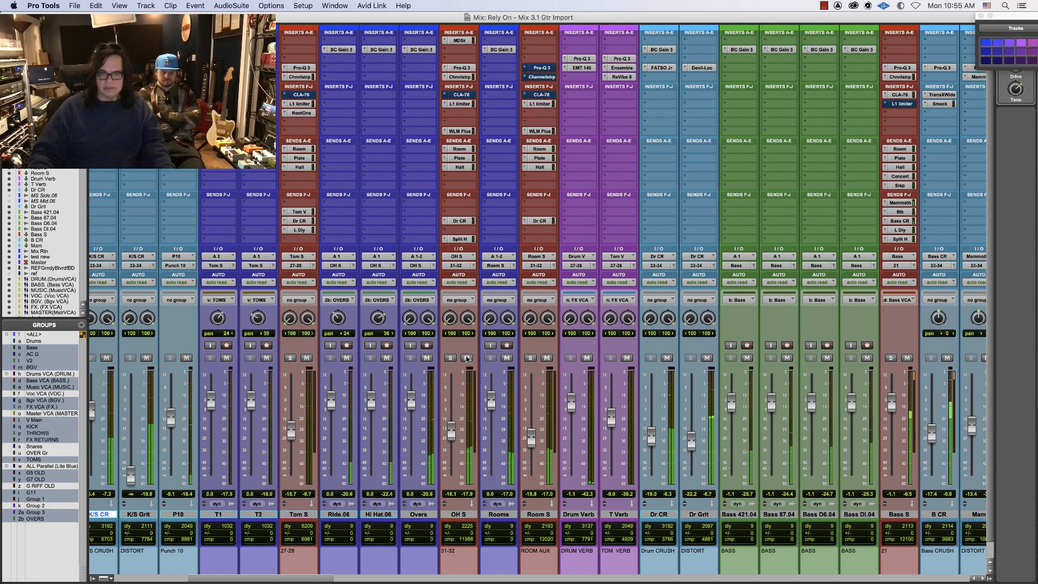
# Open the WLM Plus loudness meter on Mix Rtn and clear the mixer's peak indicators
pyautogui.moveTo(318, 579); pyautogui.dragTo(432, 581)
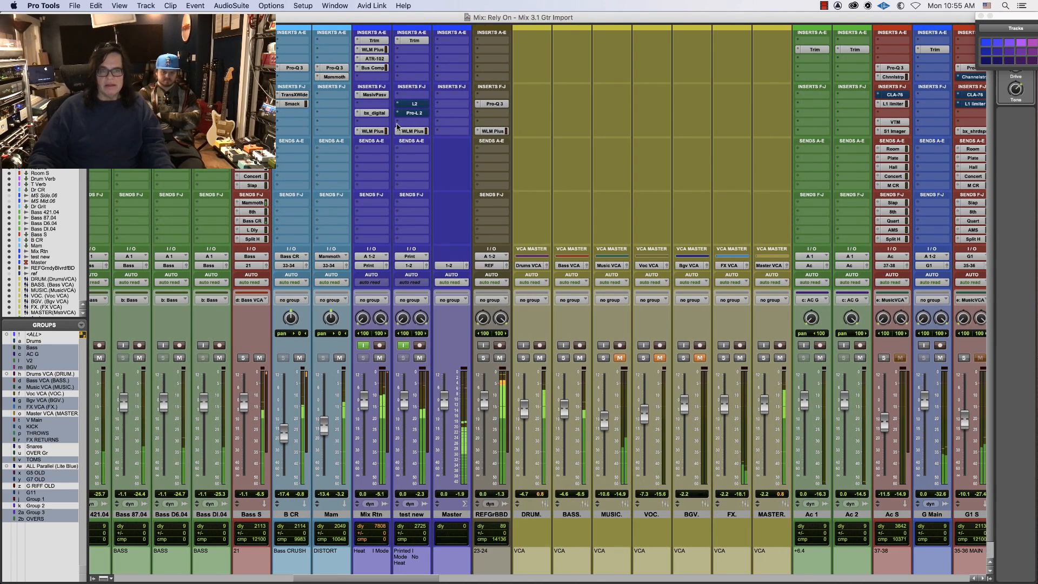
pyautogui.click(371, 132)
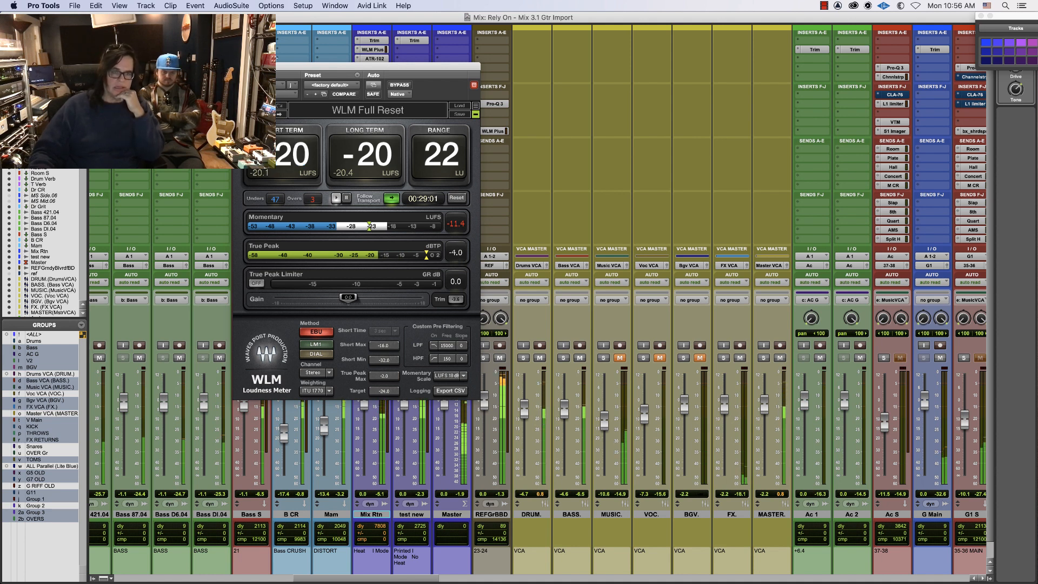
pyautogui.moveTo(277, 67); pyautogui.dragTo(624, 140)
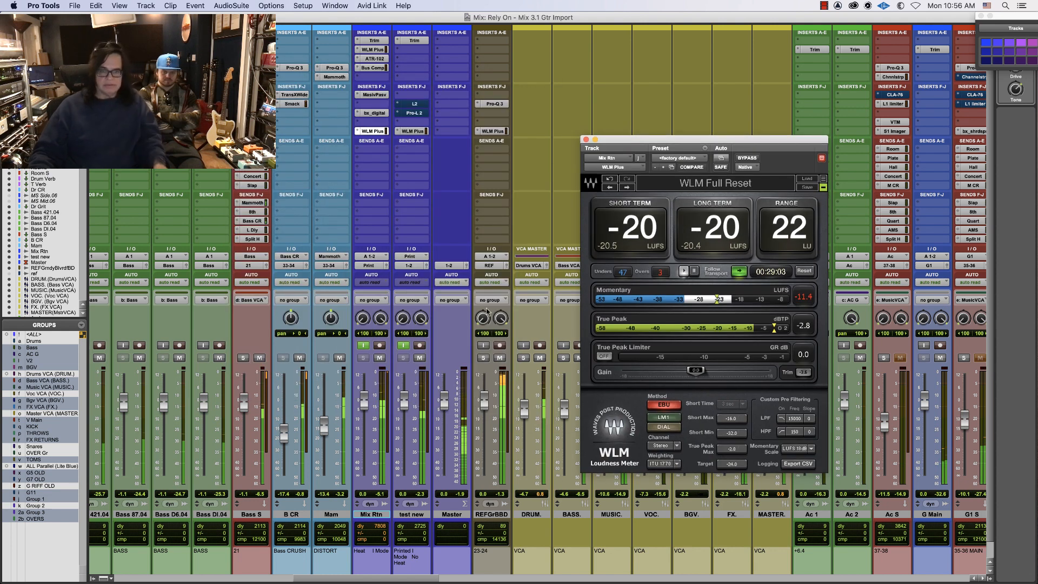
pyautogui.keyDown('alt'); pyautogui.click(417, 443); pyautogui.keyUp('alt')
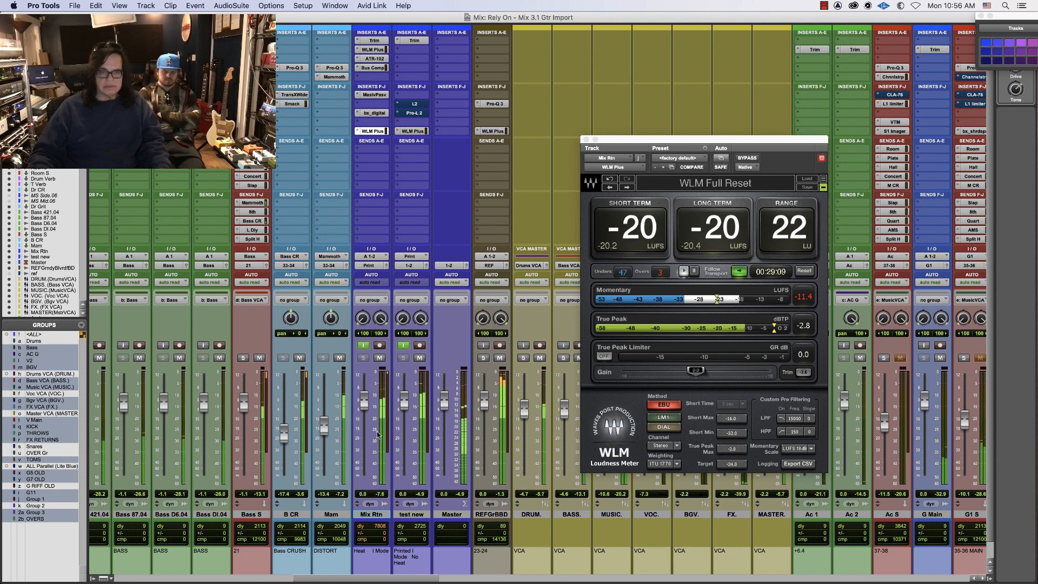
# Compare the loudness of test new and Mix Rtn in side-by-side WLM Plus meters, and close both meters
pyautogui.click(413, 131)
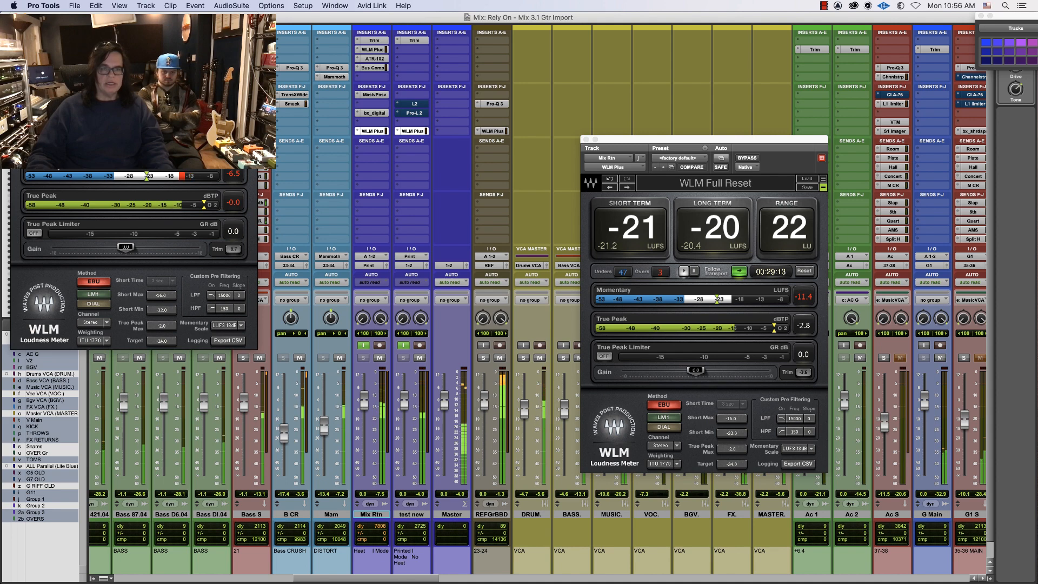
pyautogui.moveTo(199, 16); pyautogui.dragTo(835, 187)
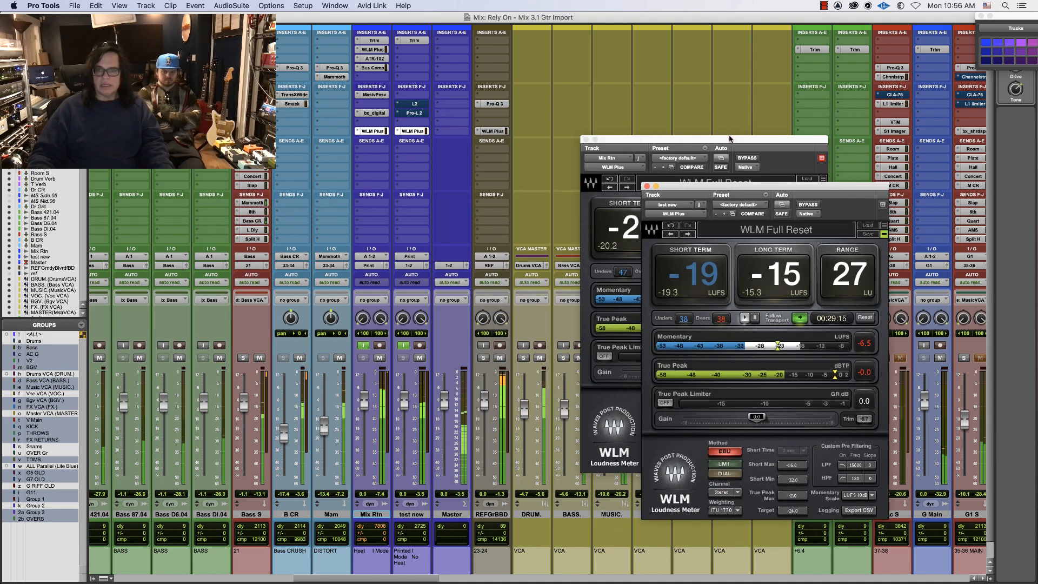
pyautogui.moveTo(729, 139); pyautogui.dragTo(244, 179)
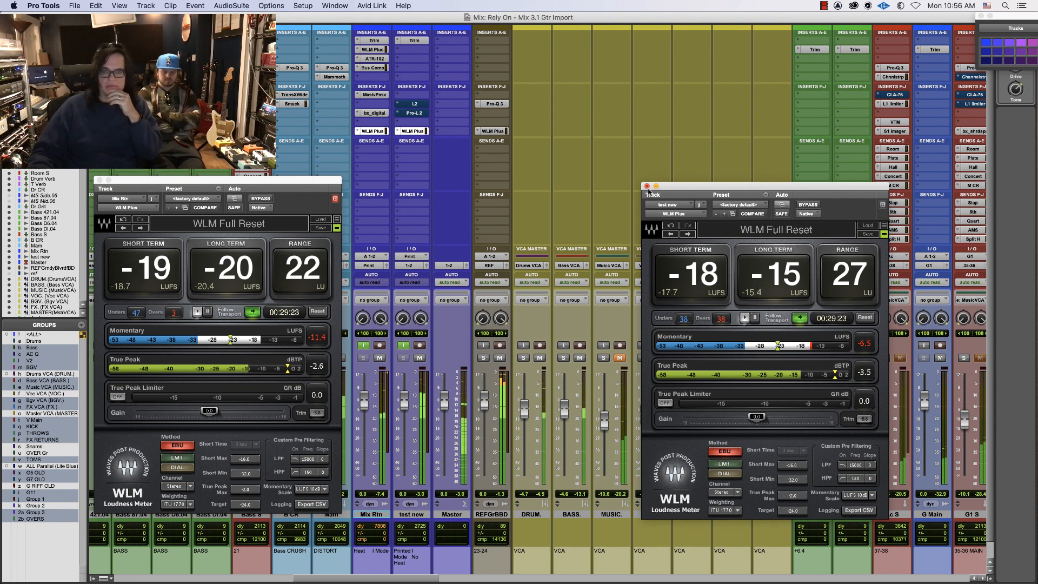
pyautogui.click(646, 186)
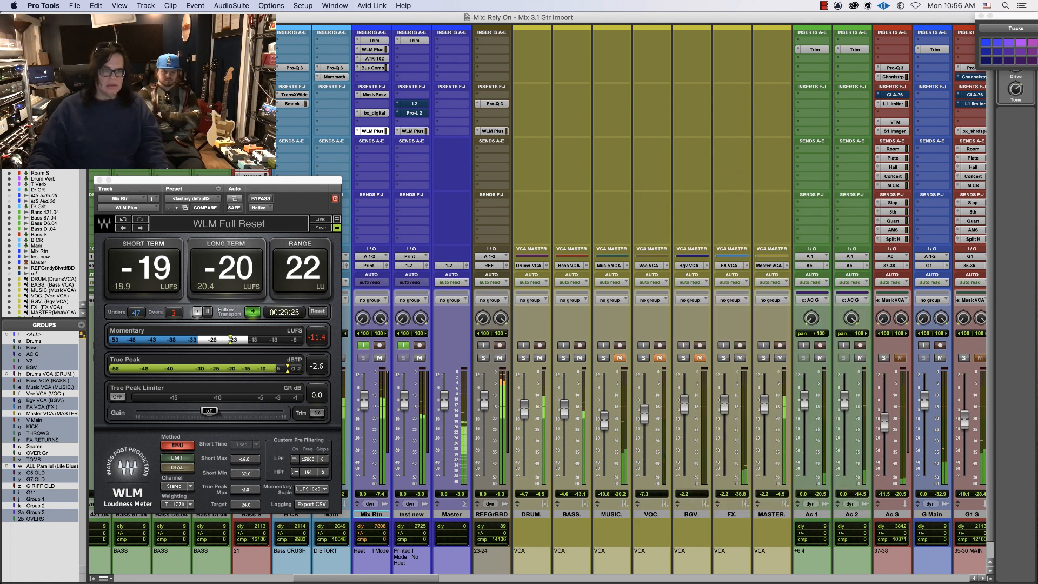
pyautogui.click(98, 179)
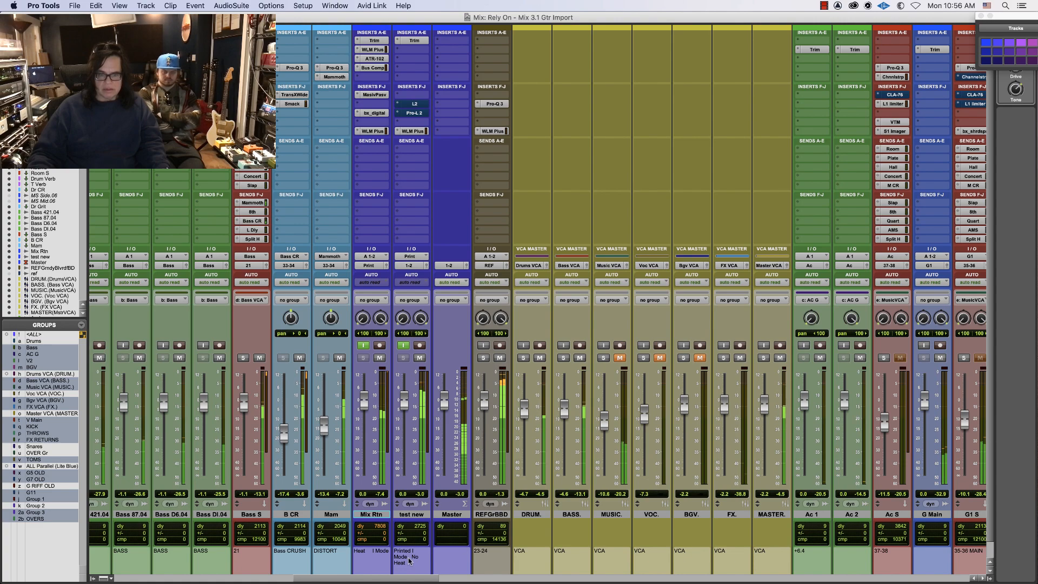
# Audition the mix with Sn S and OH S muted, and unmute both tracks
pyautogui.moveTo(408, 580); pyautogui.dragTo(313, 579)
pyautogui.hscroll(-10, 319, 509)
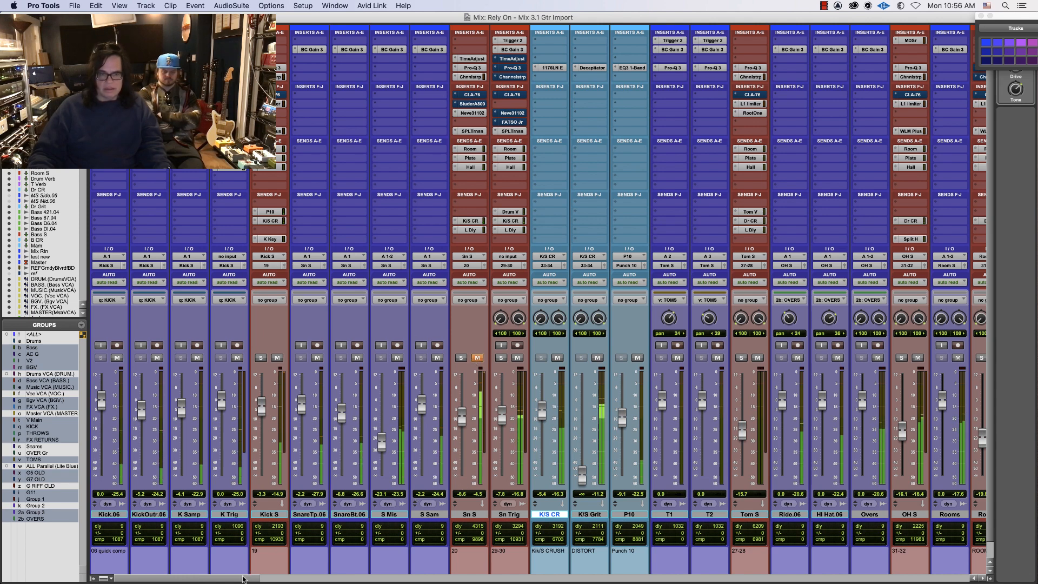
pyautogui.hscroll(10, 417, 486)
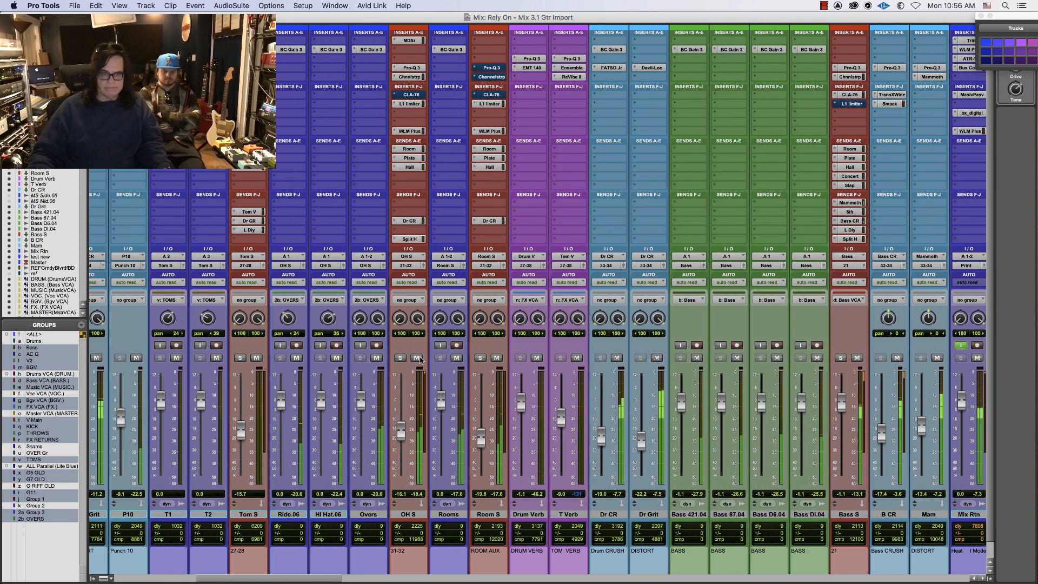
pyautogui.moveTo(340, 575)
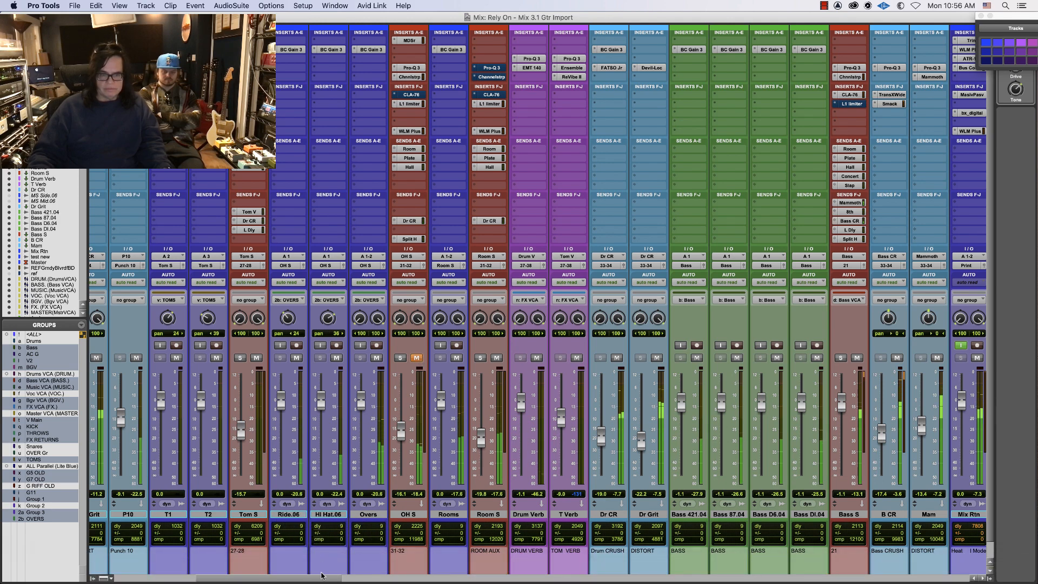
pyautogui.hscroll(-10, 252, 579)
pyautogui.hscroll(-1, 252, 578)
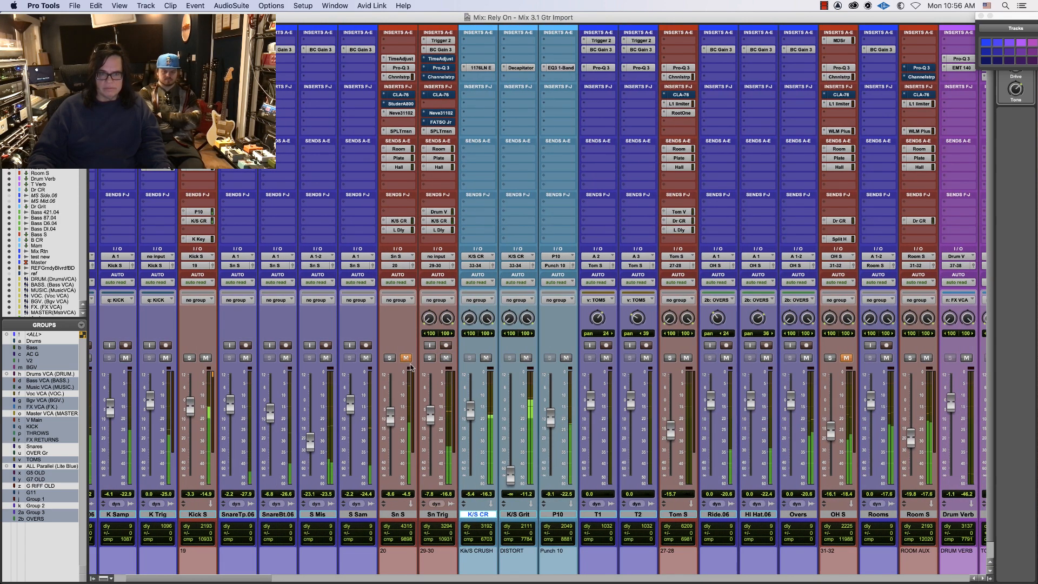
pyautogui.click(406, 358)
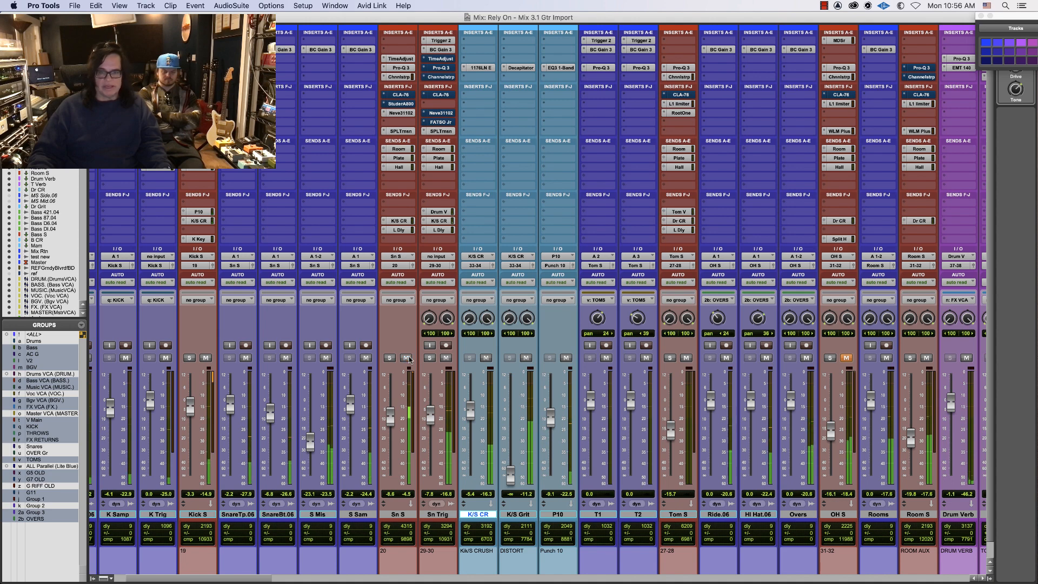
pyautogui.hscroll(10, 257, 569)
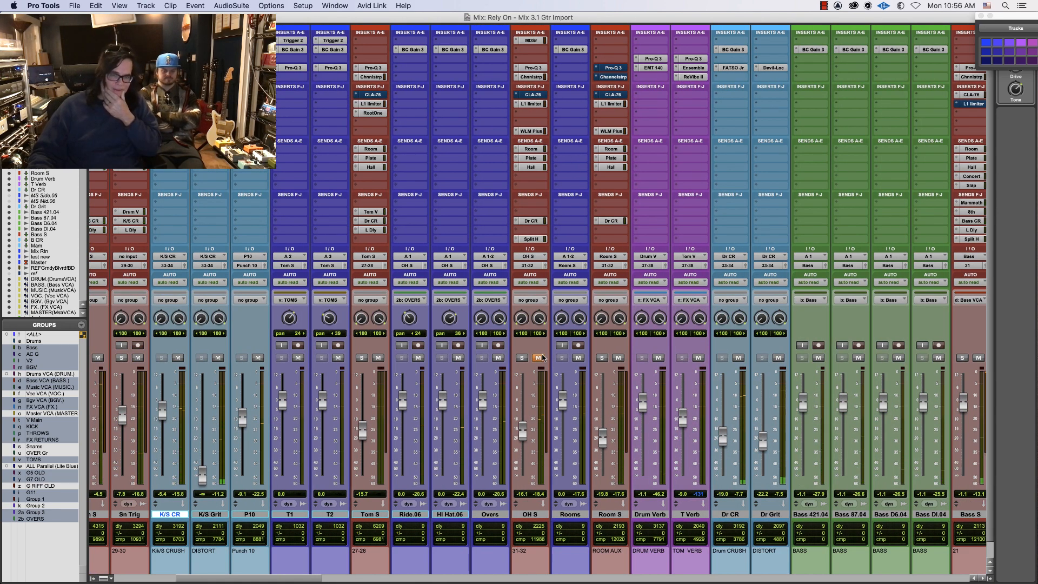
pyautogui.click(539, 358)
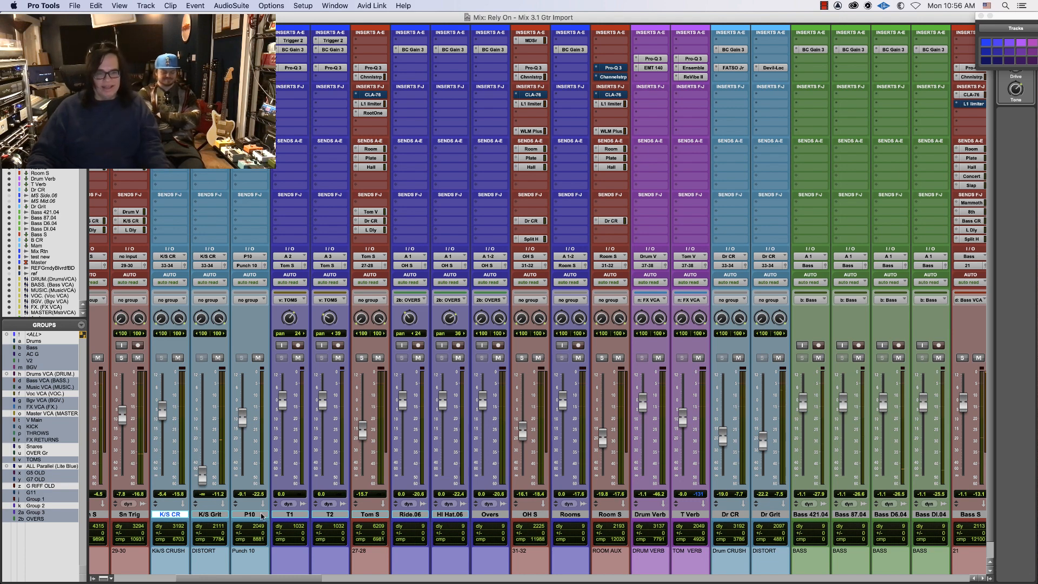
# Stop playback, bring the guitar tracks into view and restart playback to hear them
pyautogui.moveTo(289, 580); pyautogui.dragTo(377, 580)
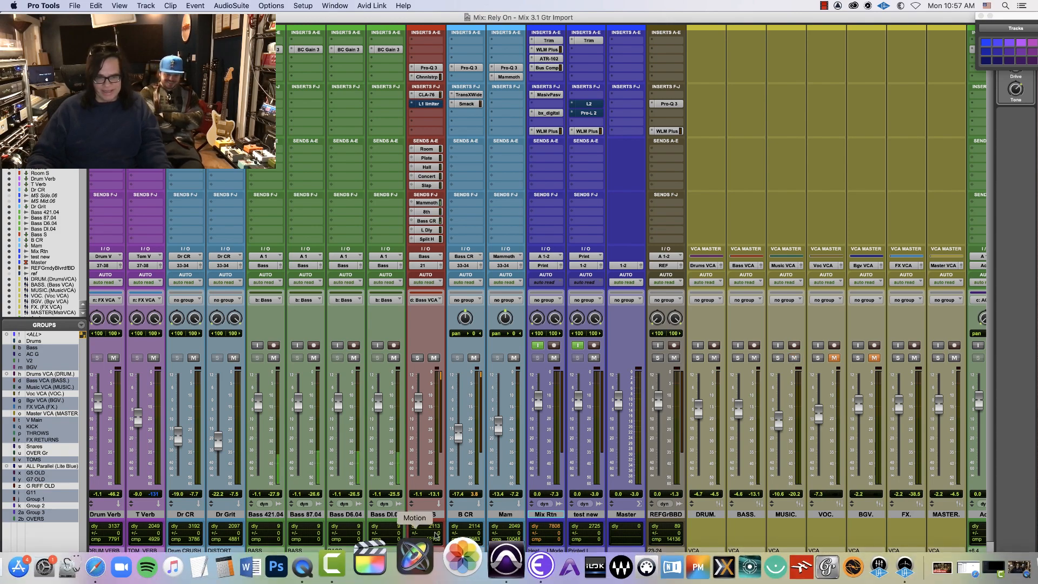
pyautogui.press('space')
pyautogui.moveTo(409, 579); pyautogui.dragTo(456, 580)
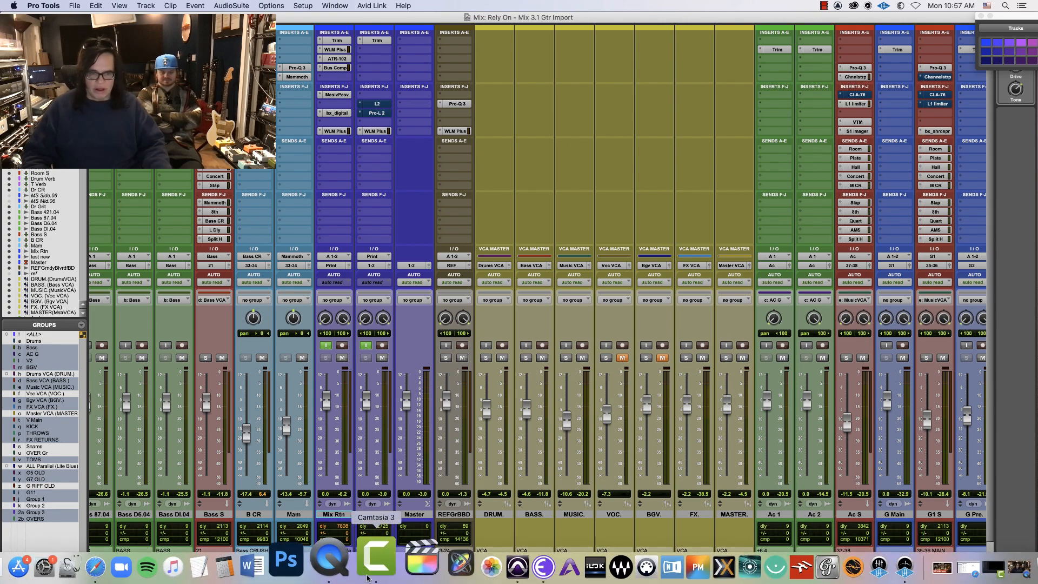
pyautogui.moveTo(383, 579); pyautogui.dragTo(468, 582)
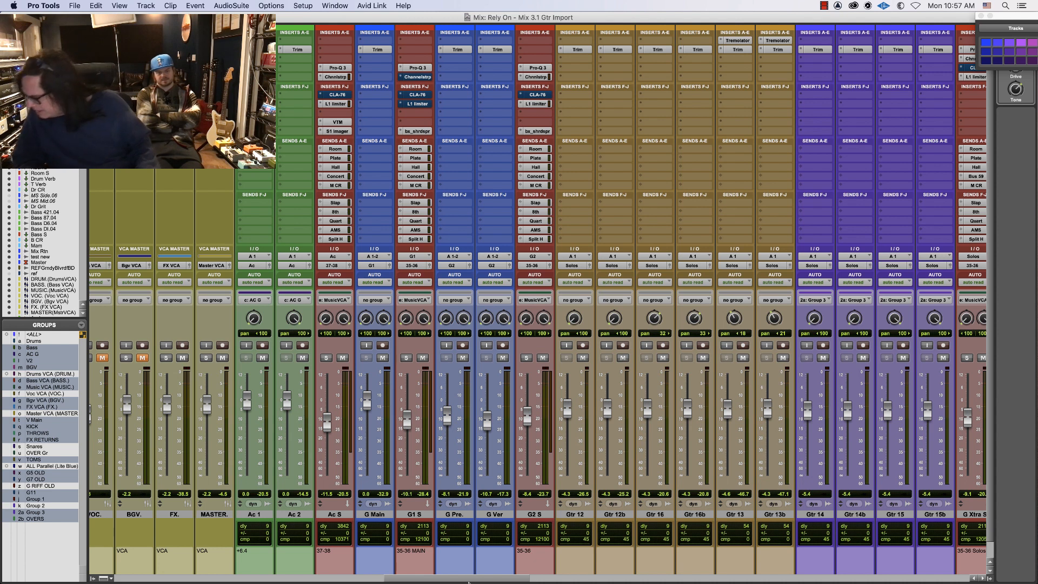
pyautogui.press('space')
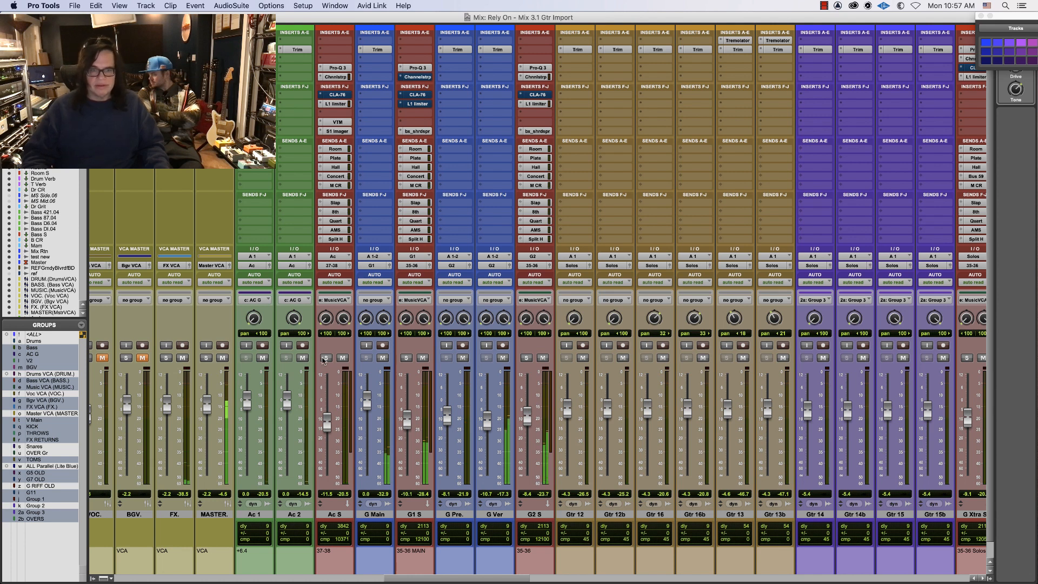
# Solo G1 S briefly, return to the full mix and raise its fader to -6.2 dB
pyautogui.click(407, 358)
pyautogui.click(407, 358)
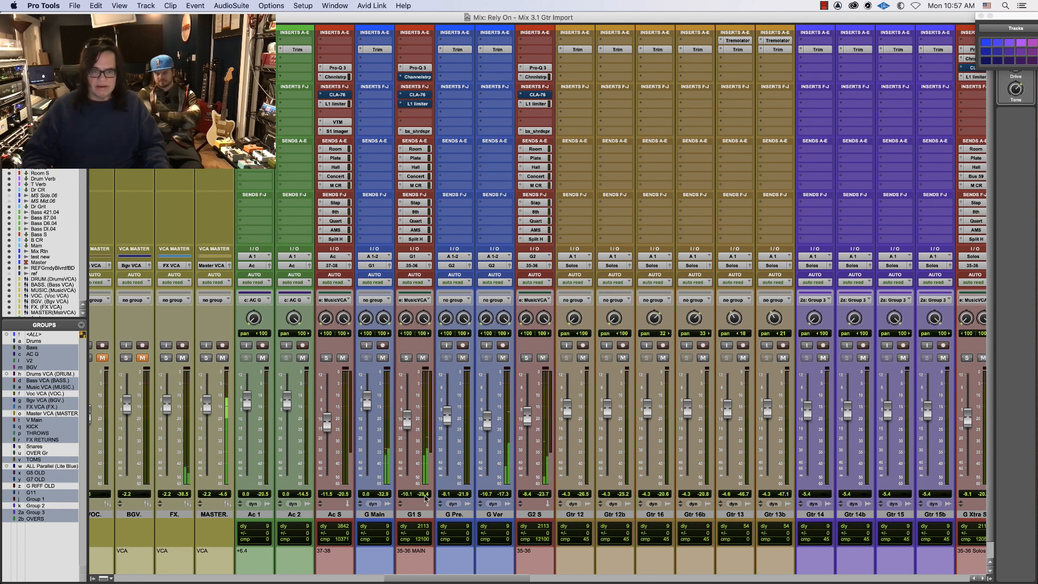
pyautogui.moveTo(406, 419); pyautogui.dragTo(407, 406)
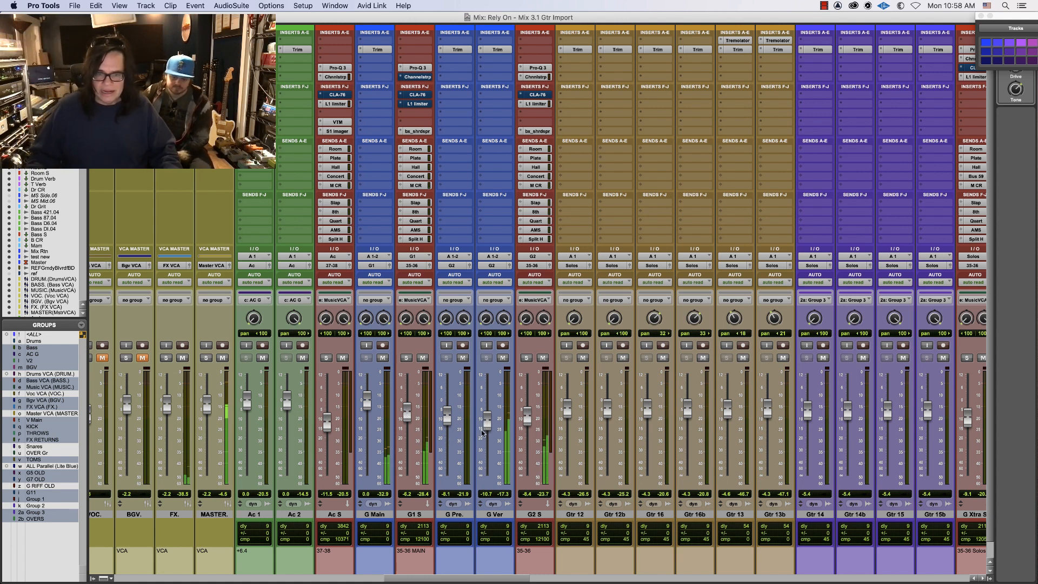
# Raise the G2 S fader to -3.8 dB and the G1 S fader to -4.6 dB
pyautogui.moveTo(529, 405); pyautogui.dragTo(529, 404)
pyautogui.moveTo(408, 423); pyautogui.dragTo(407, 419)
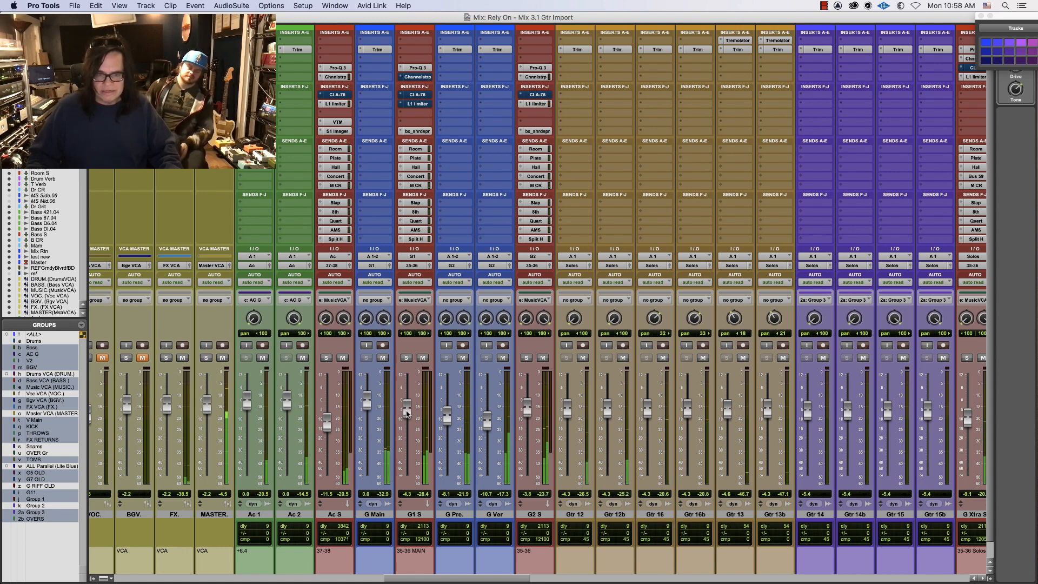
pyautogui.press('super+equal')
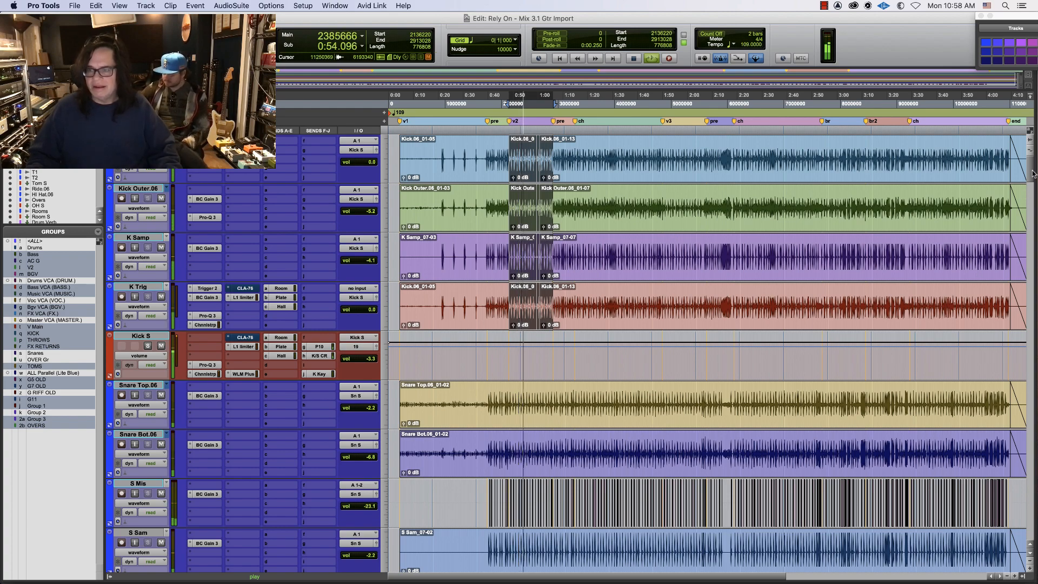
pyautogui.scroll(-10, 1027, 211)
pyautogui.scroll(-8, 1027, 211)
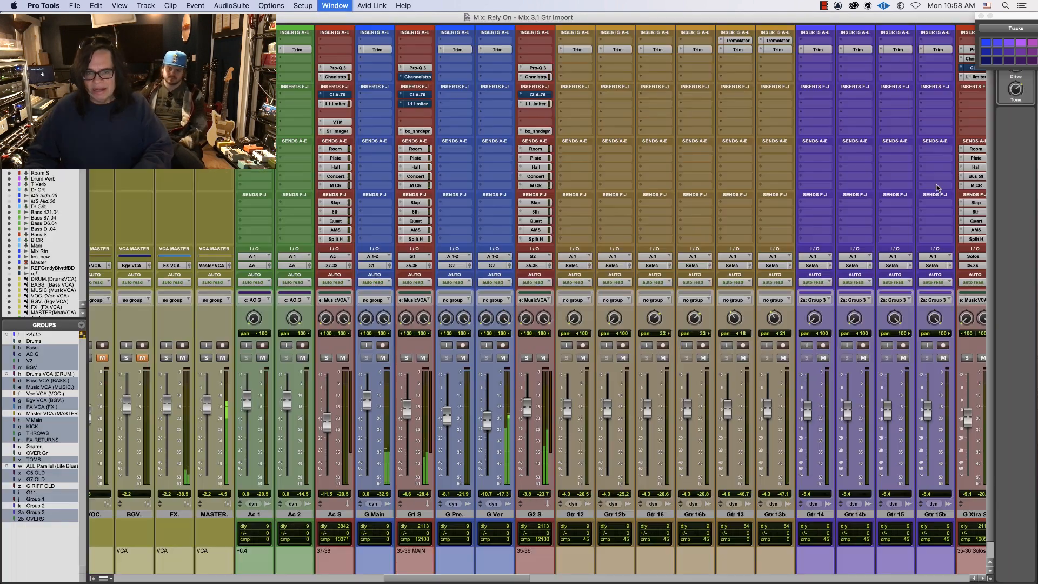
pyautogui.press('super+equal')
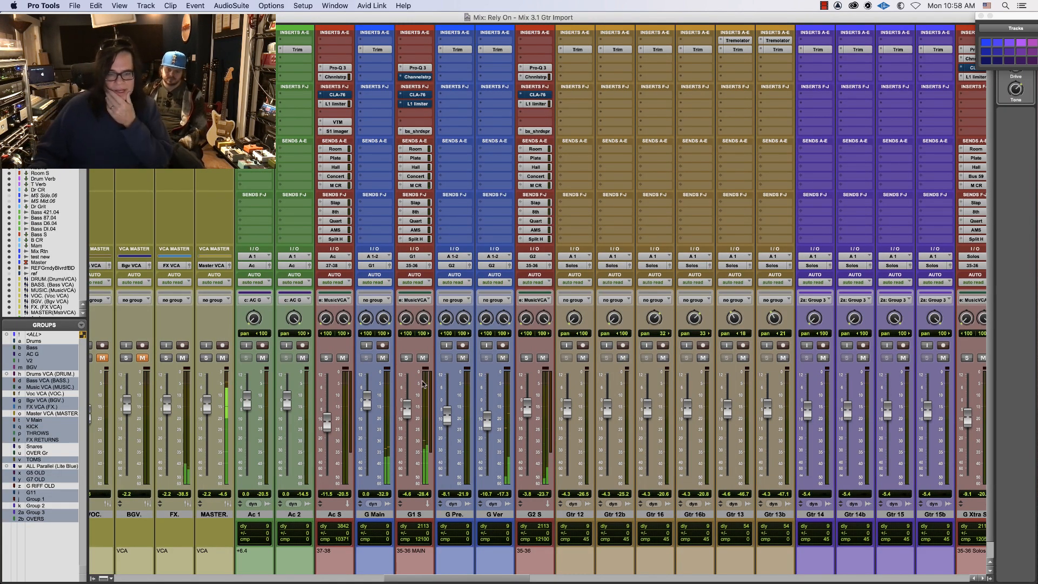
# Solo G1 S and open its Pro-Q 3 equalizer, placing the plug-in window clear of the track's channel strip
pyautogui.click(408, 358)
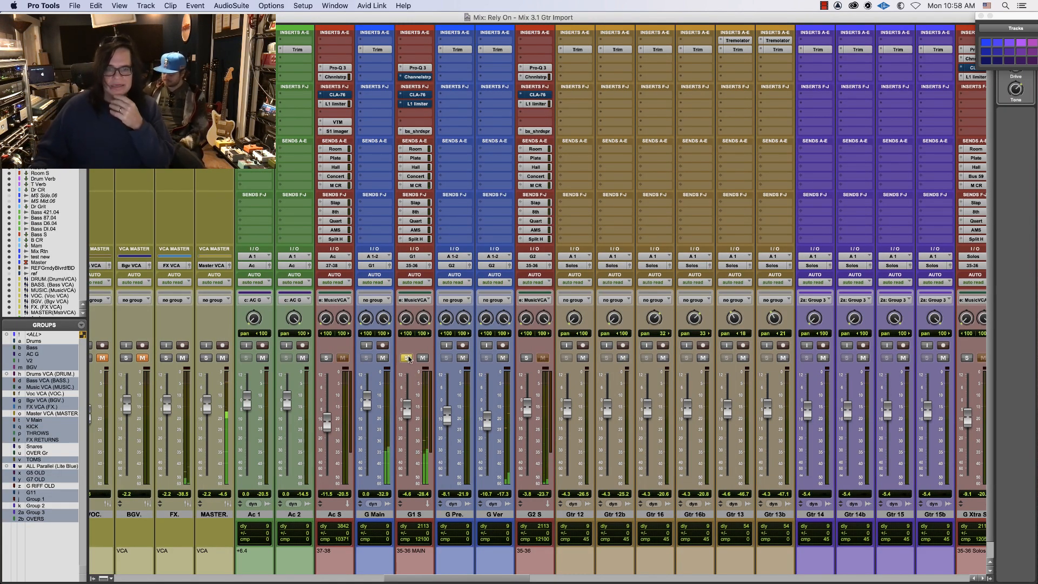
pyautogui.click(414, 69)
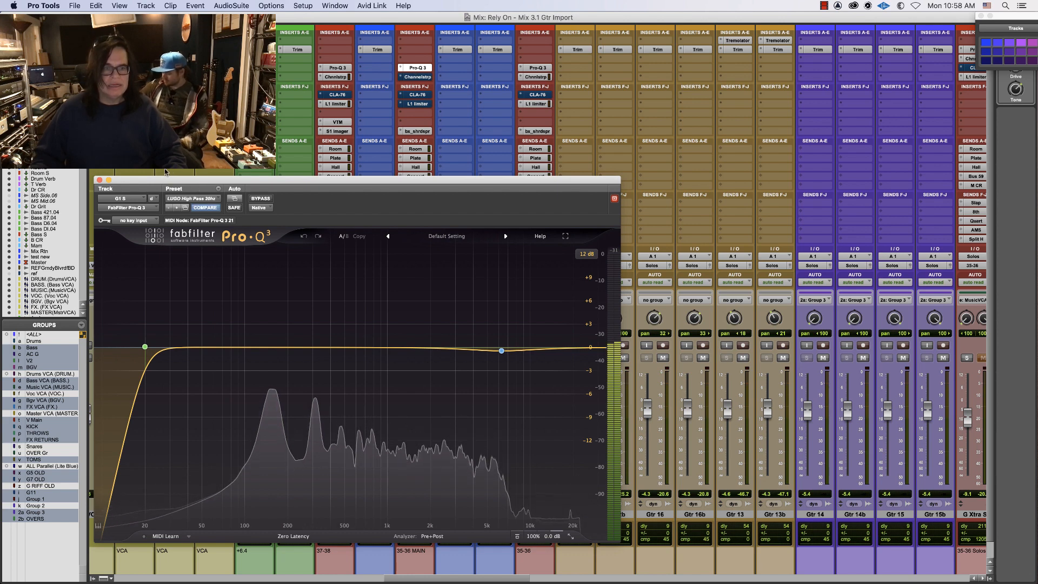
pyautogui.moveTo(152, 180); pyautogui.dragTo(561, 177)
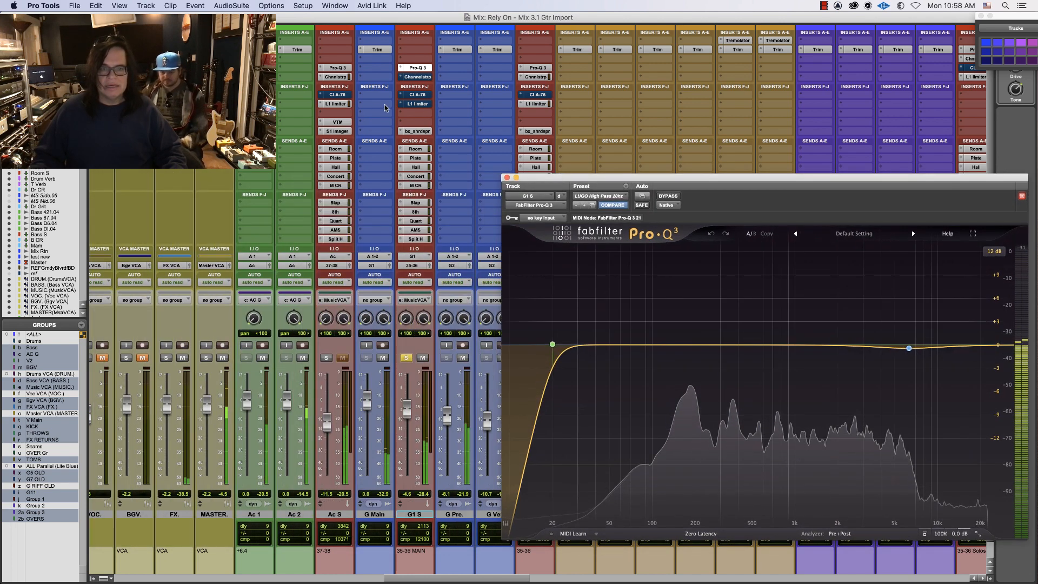
pyautogui.click(422, 357)
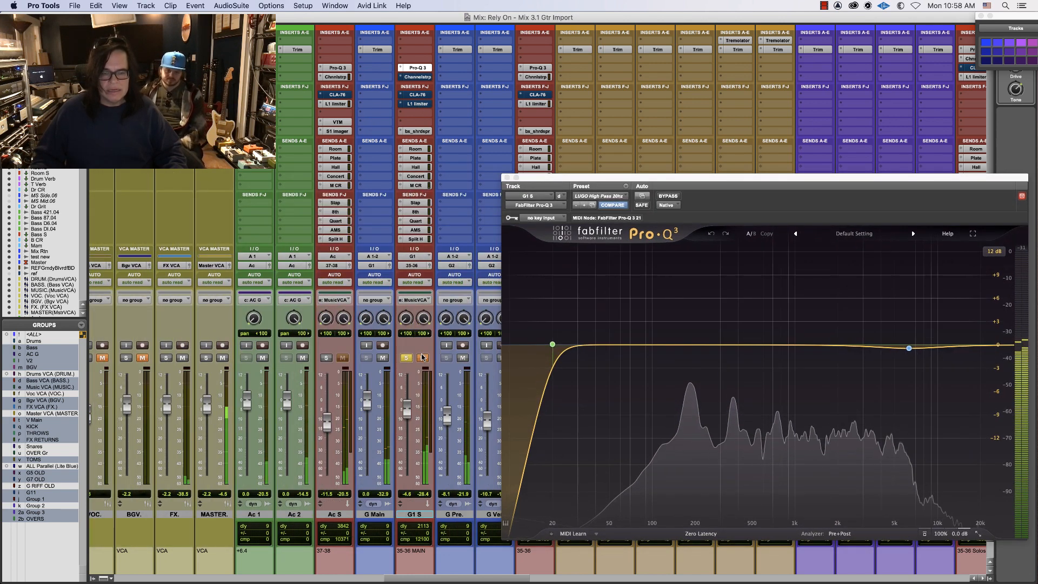
# Pull the Plate send of G1 S all the way down and check the levels of its other reverb and delay sends
pyautogui.click(415, 149)
pyautogui.click(416, 158)
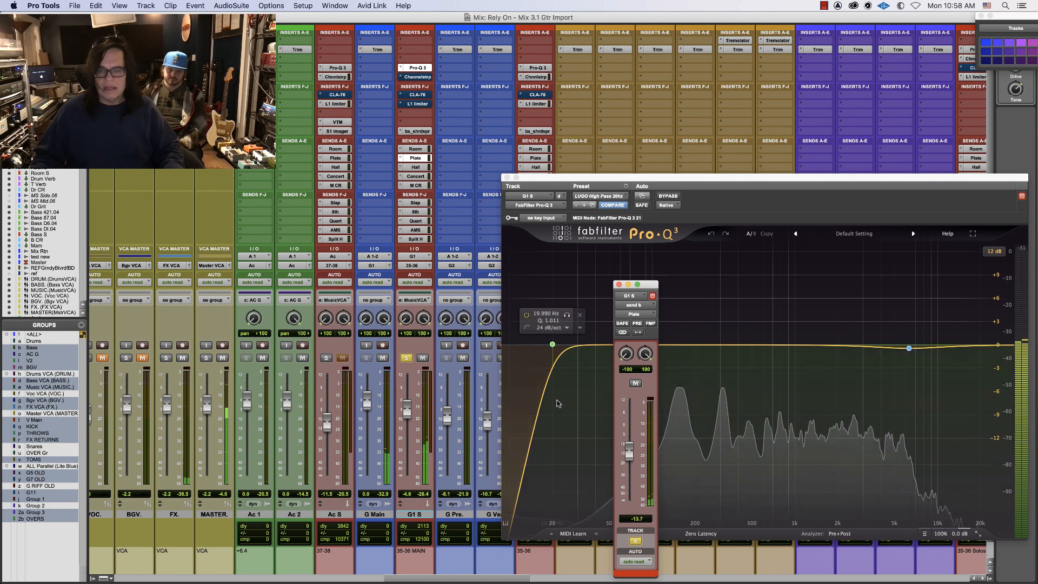
pyautogui.moveTo(629, 447); pyautogui.dragTo(628, 502)
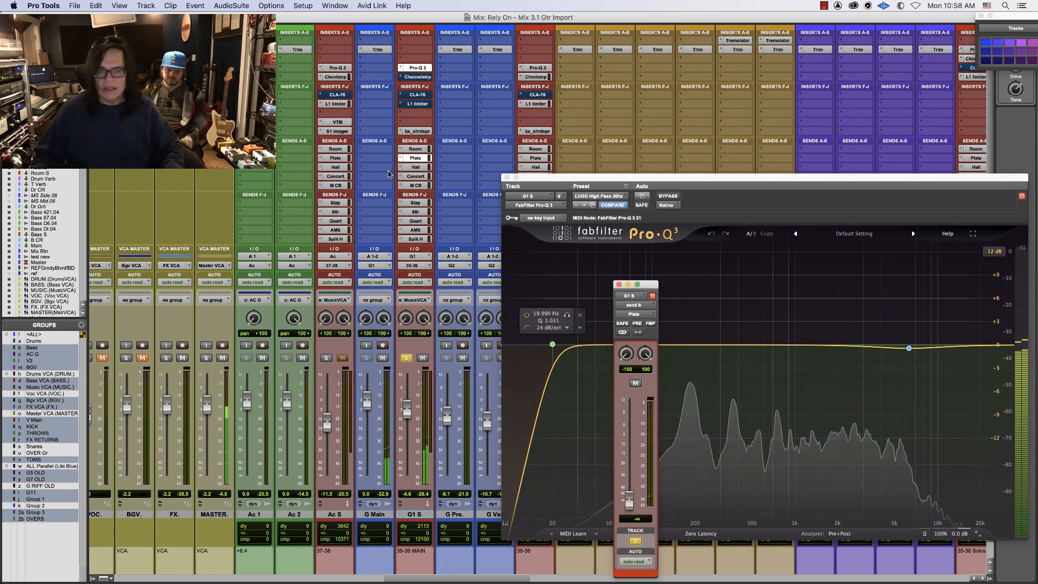
pyautogui.click(421, 168)
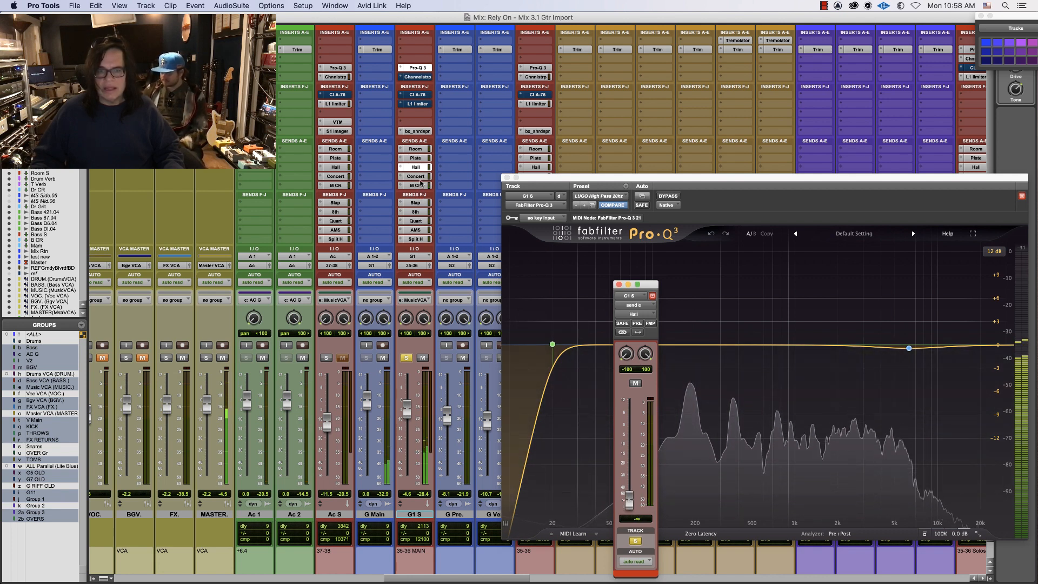
pyautogui.click(420, 177)
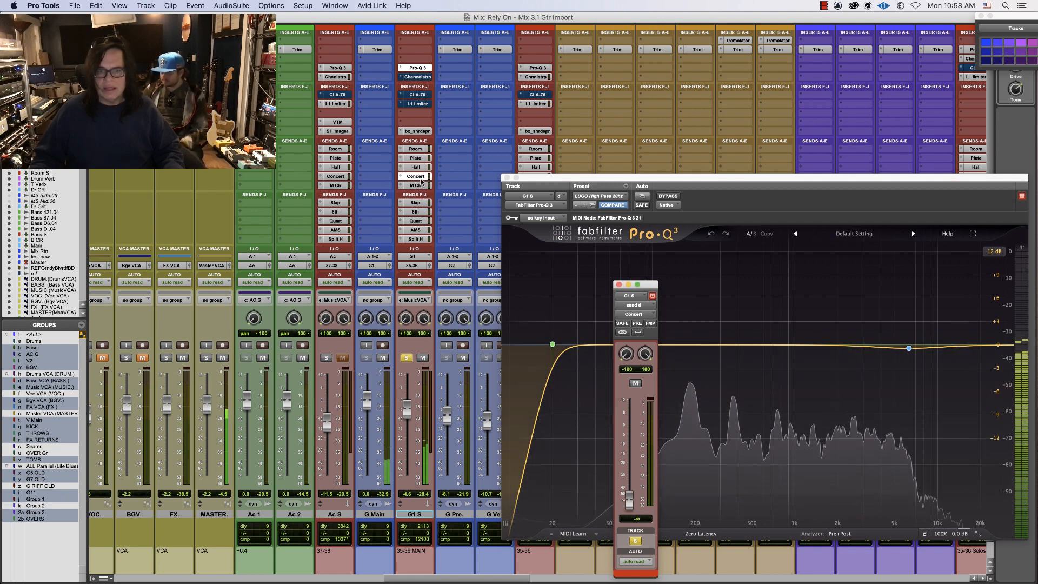
pyautogui.click(416, 212)
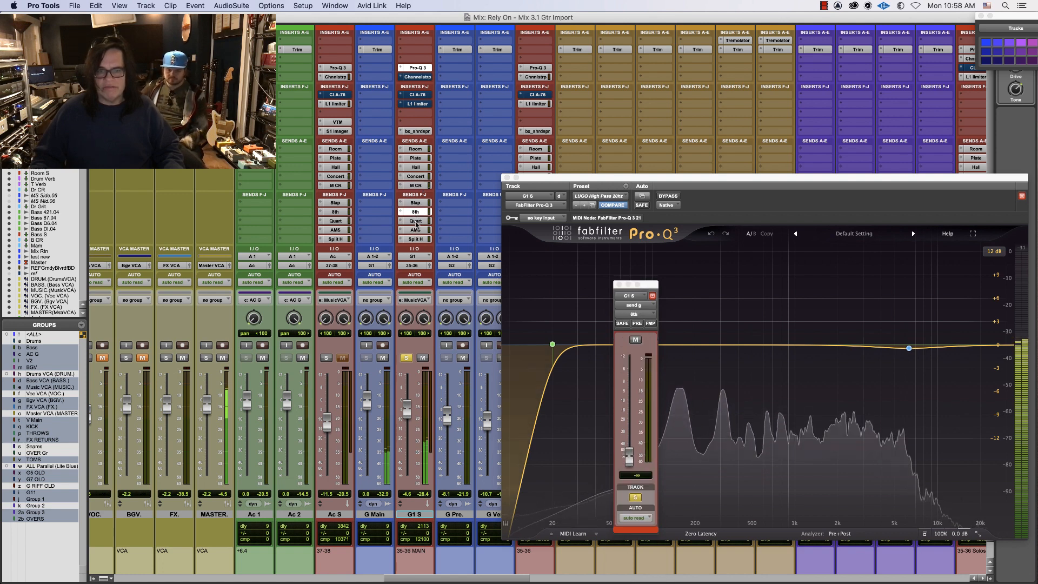
pyautogui.click(416, 230)
pyautogui.click(415, 239)
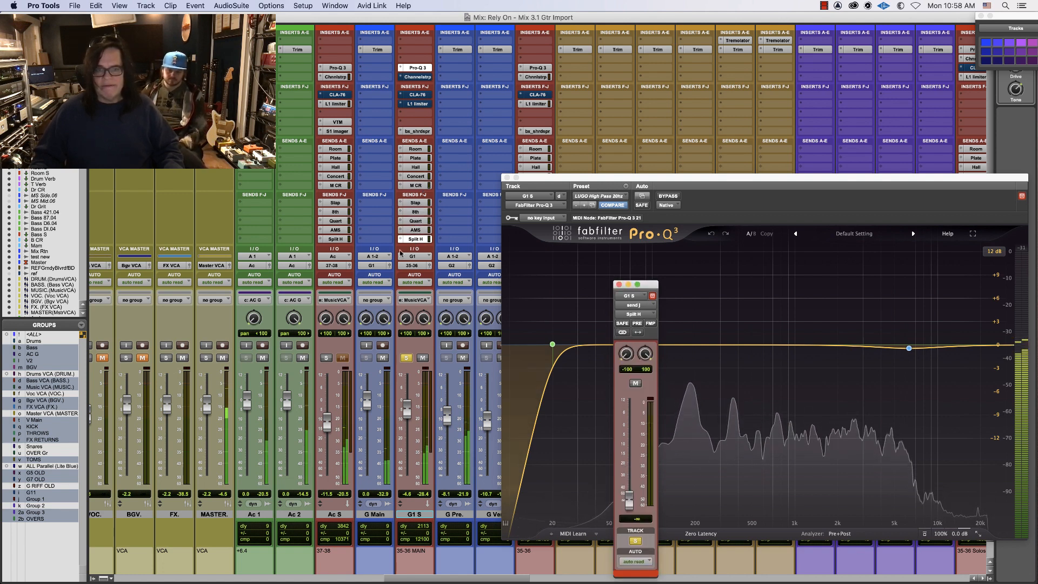
# Open the SSL Channel Strip on G1 S, set its compressor threshold to -8.5 dB and switch the LF band to bell
pyautogui.click(416, 77)
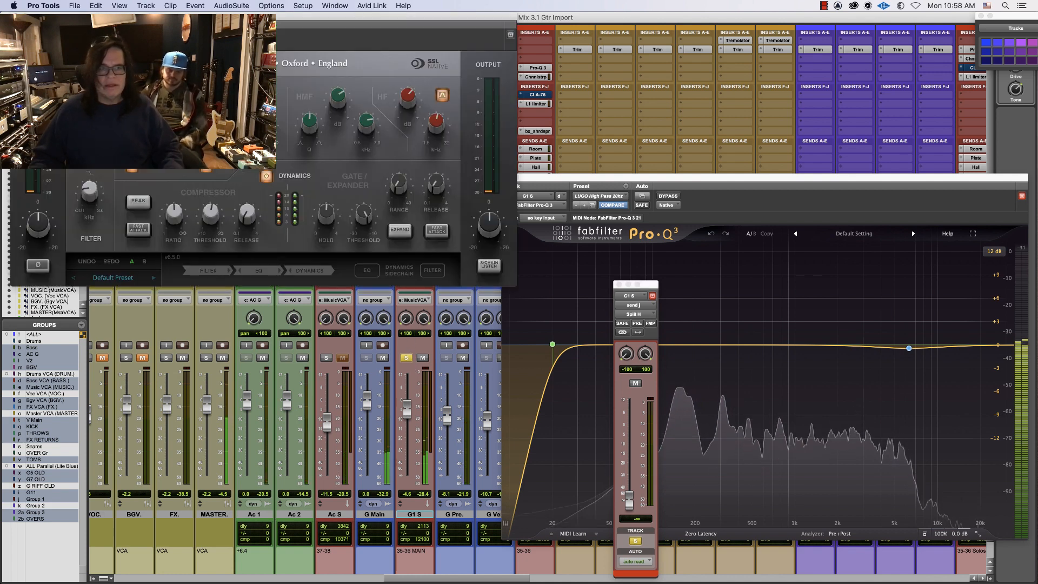
pyautogui.moveTo(406, 16); pyautogui.dragTo(579, 59)
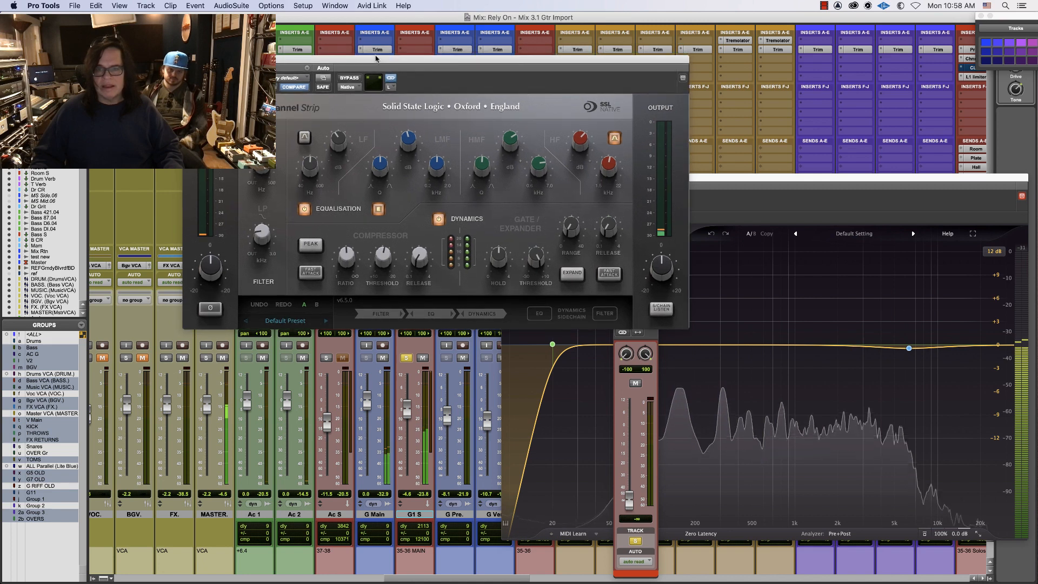
pyautogui.moveTo(518, 142); pyautogui.dragTo(506, 159)
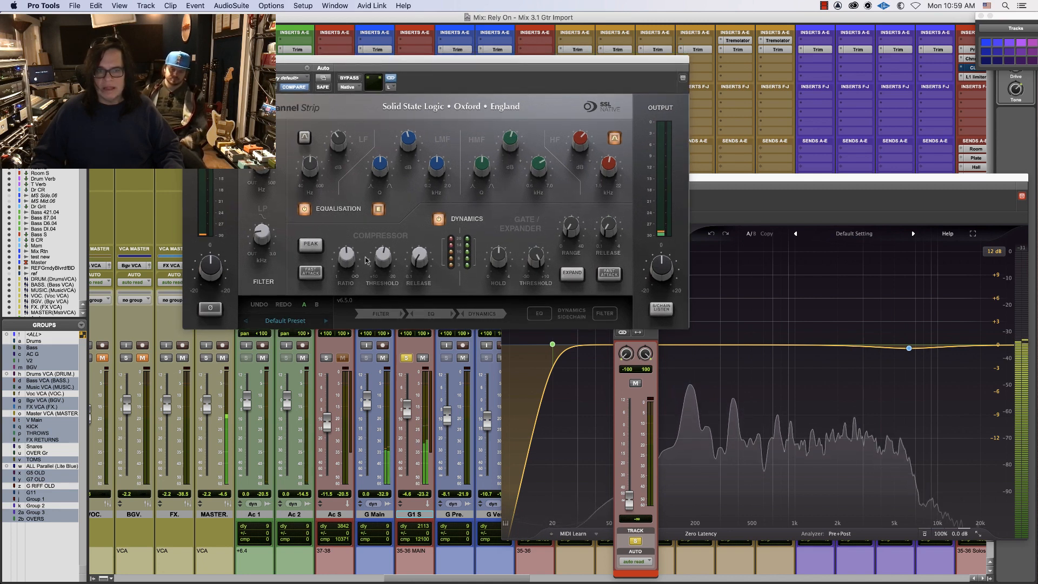
pyautogui.moveTo(382, 258)
pyautogui.mouseDown()
pyautogui.moveTo(382, 237)
pyautogui.moveTo(382, 250)
pyautogui.mouseUp()
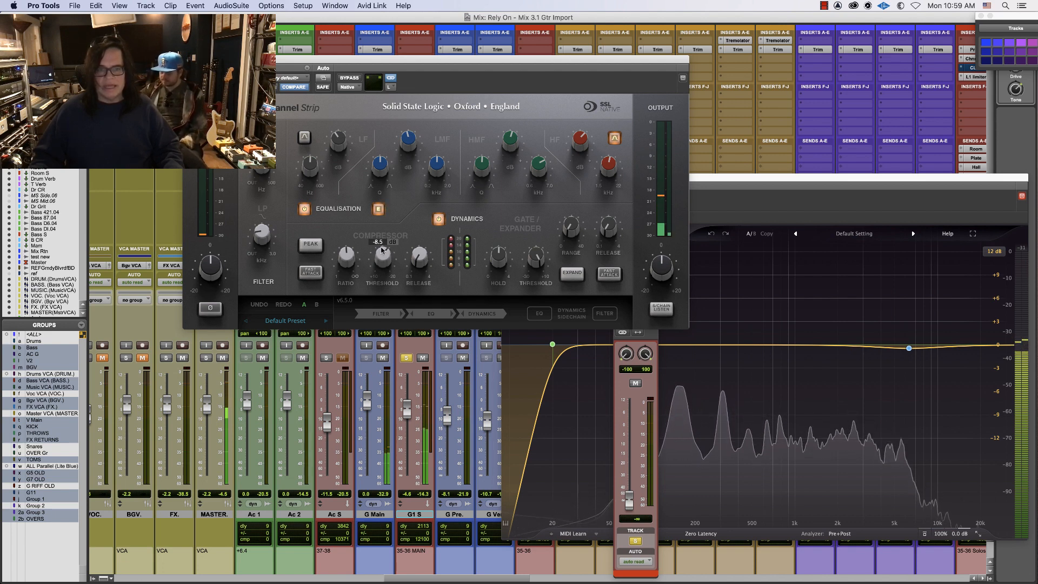
pyautogui.moveTo(661, 269)
pyautogui.mouseDown()
pyautogui.moveTo(656, 286)
pyautogui.moveTo(652, 275)
pyautogui.mouseUp()
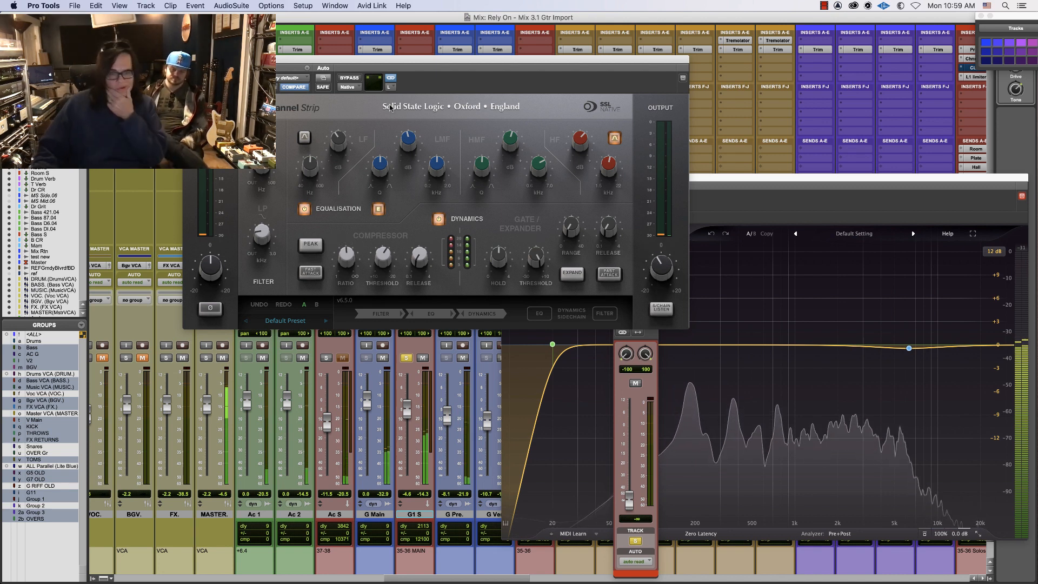
pyautogui.click(300, 133)
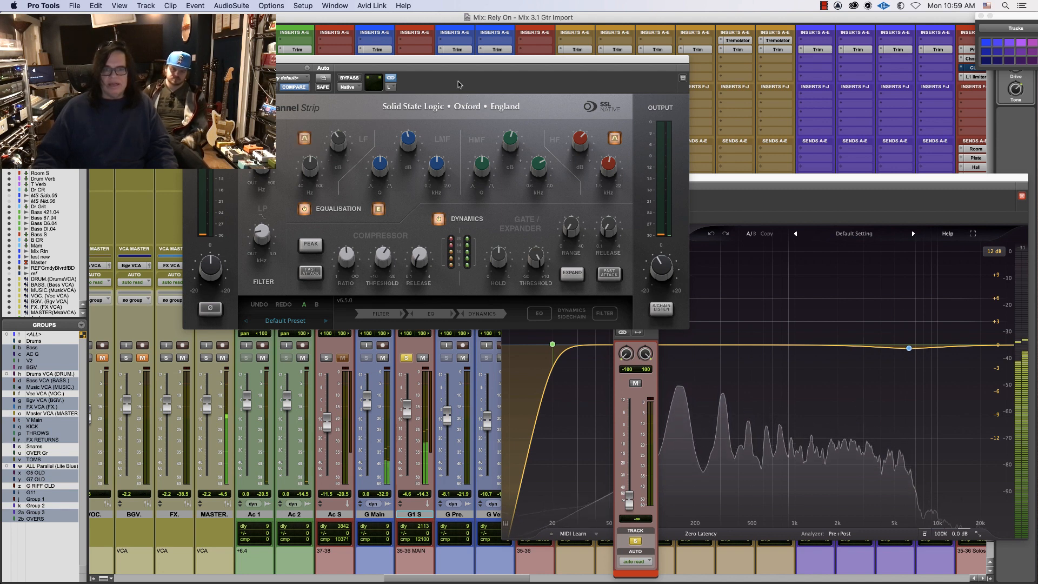
pyautogui.moveTo(433, 60); pyautogui.dragTo(753, 180)
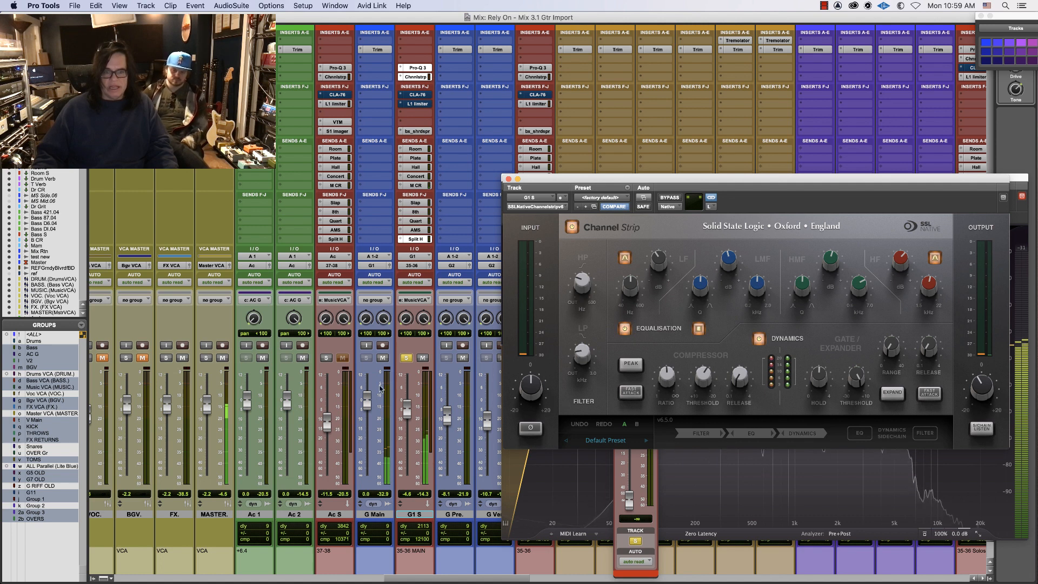
# Reset the peak reading of G1 S and insert a stereo Waves WLM Plus meter in the free slot above Pro-Q 3
pyautogui.click(425, 494)
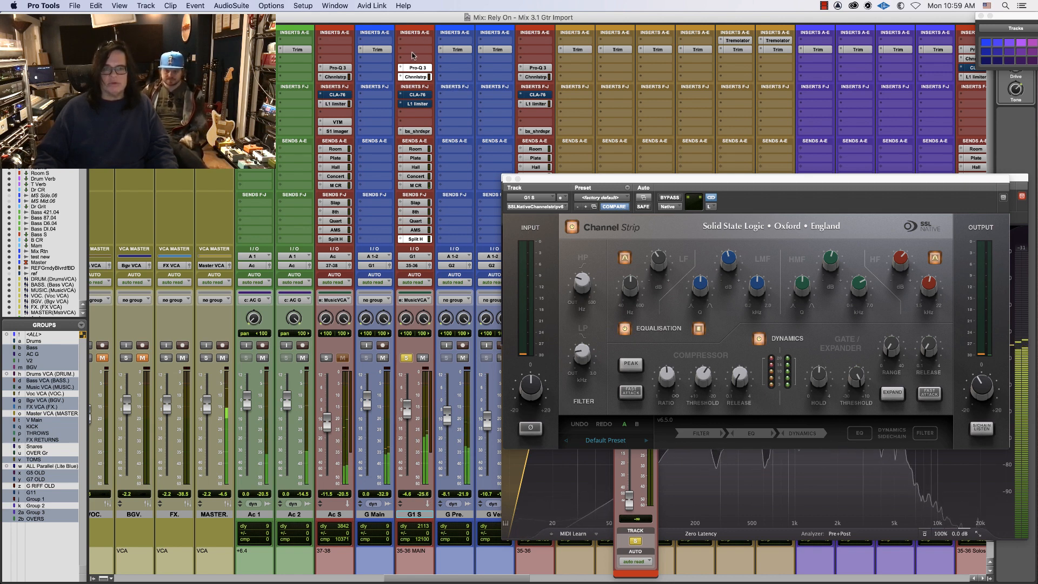
pyautogui.click(413, 55)
pyautogui.moveTo(432, 59)
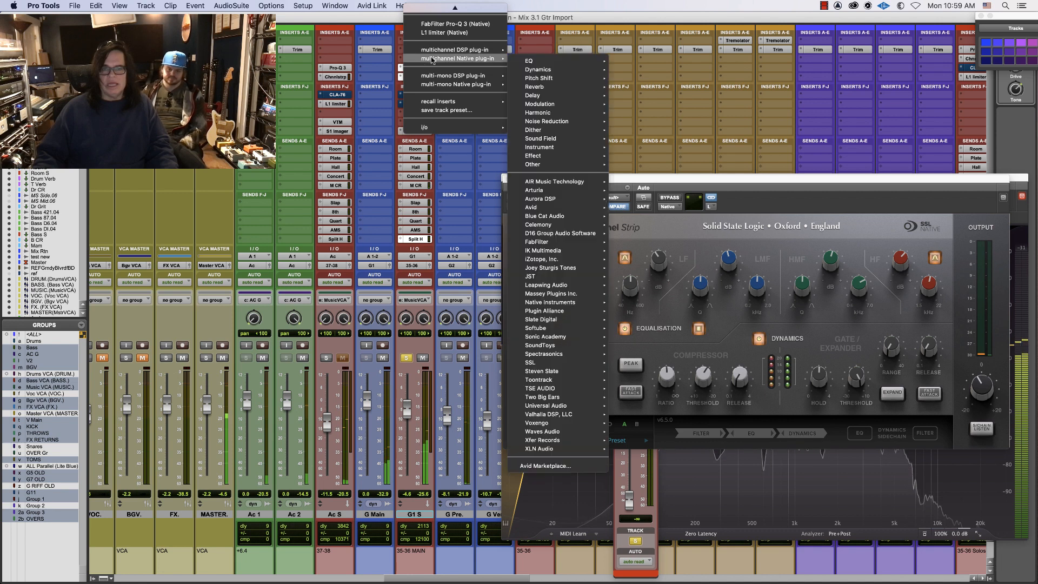
pyautogui.moveTo(528, 451)
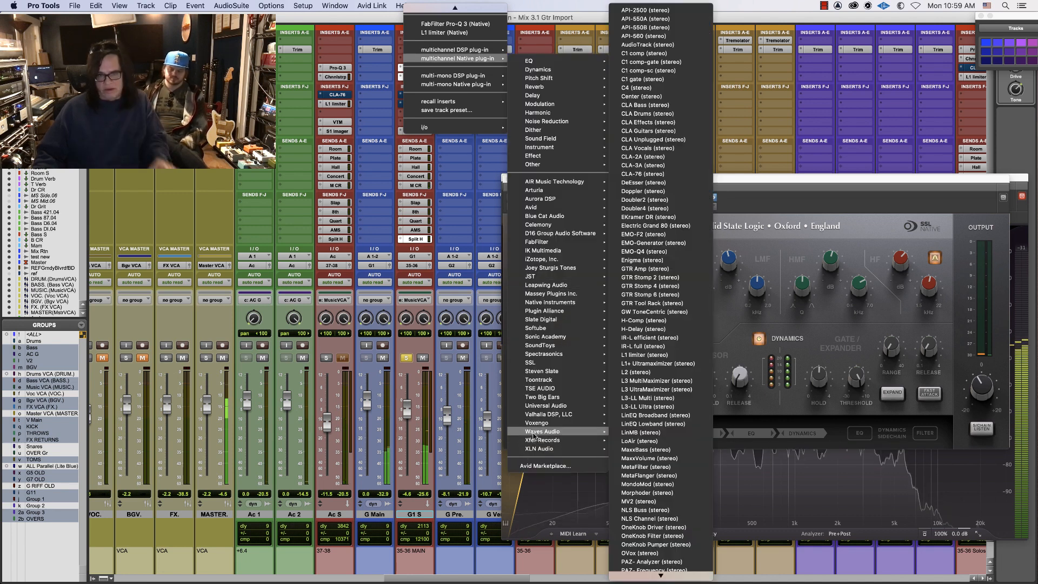
pyautogui.moveTo(540, 434)
pyautogui.moveTo(662, 575)
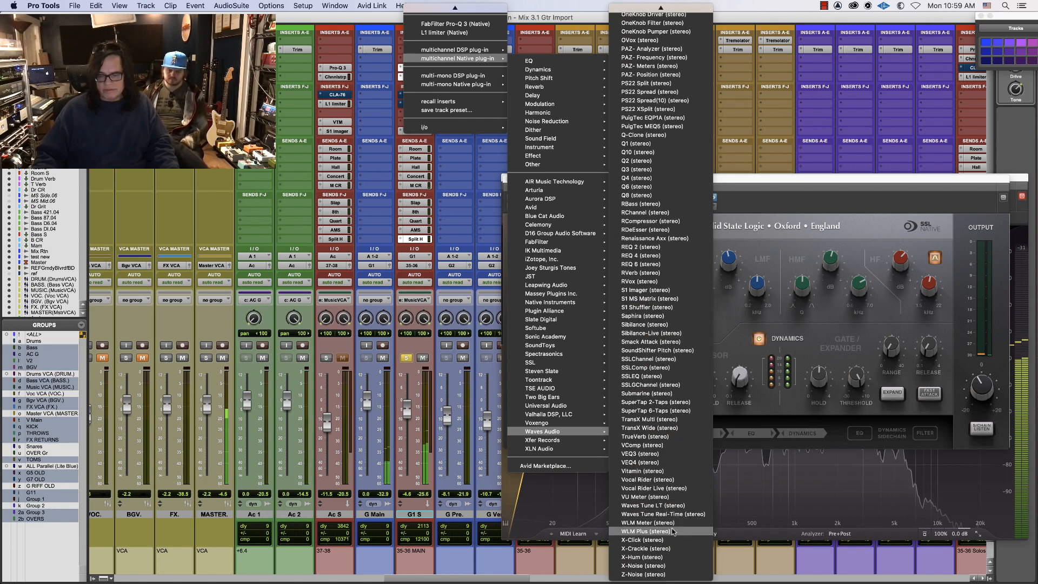
pyautogui.click(673, 531)
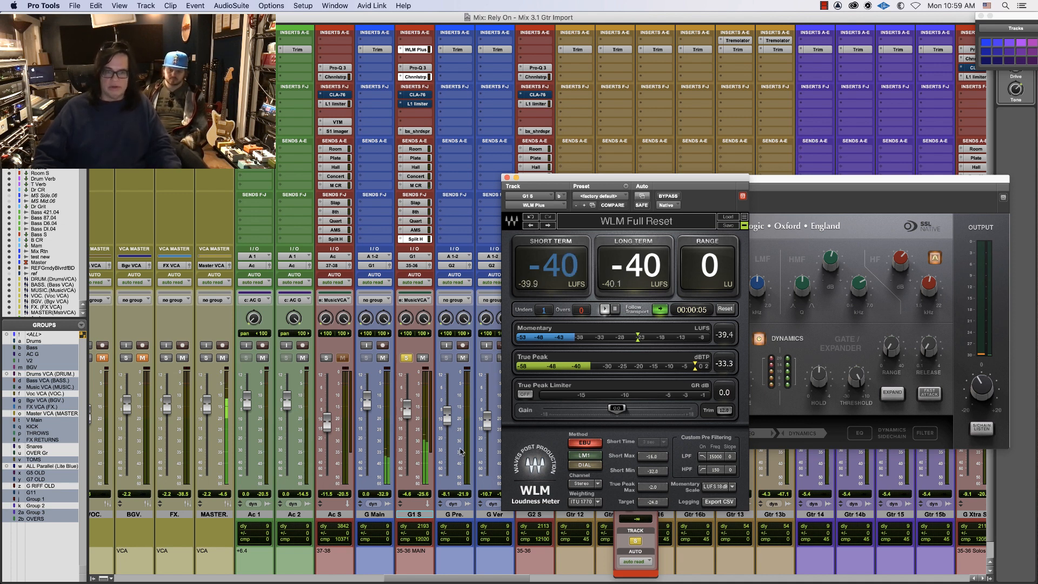
# Boost G Main with its Trim plug-in, close the loudness meter and lower the G1 S fader to -16.9 dB
pyautogui.click(381, 50)
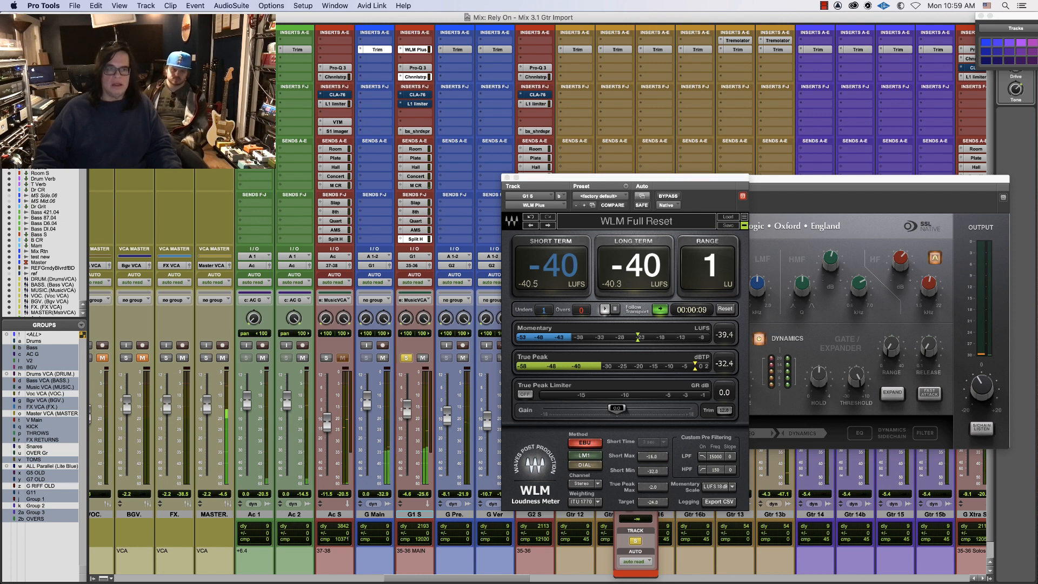
pyautogui.press('super+w')
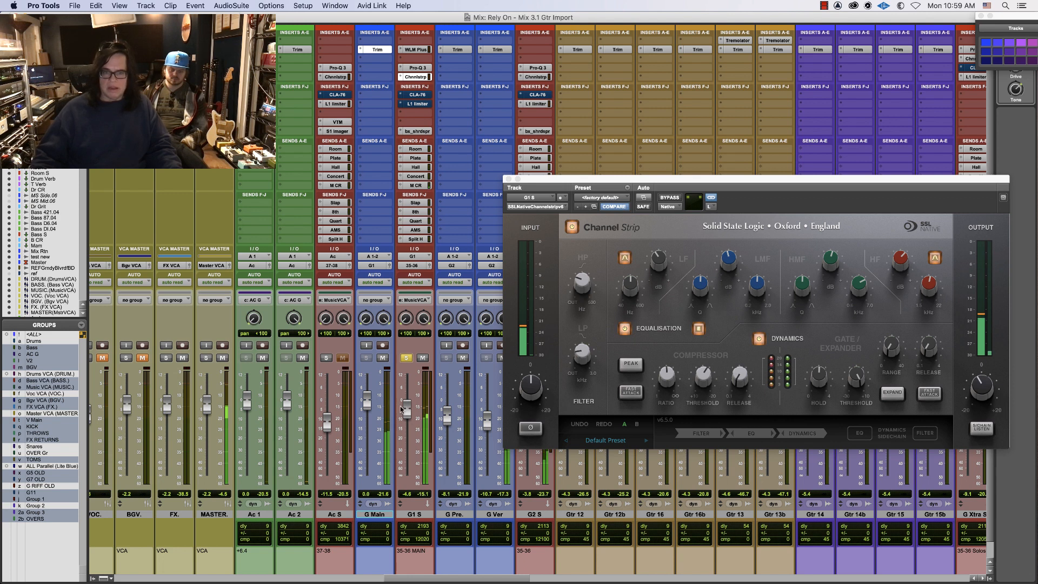
pyautogui.moveTo(403, 409); pyautogui.dragTo(410, 444)
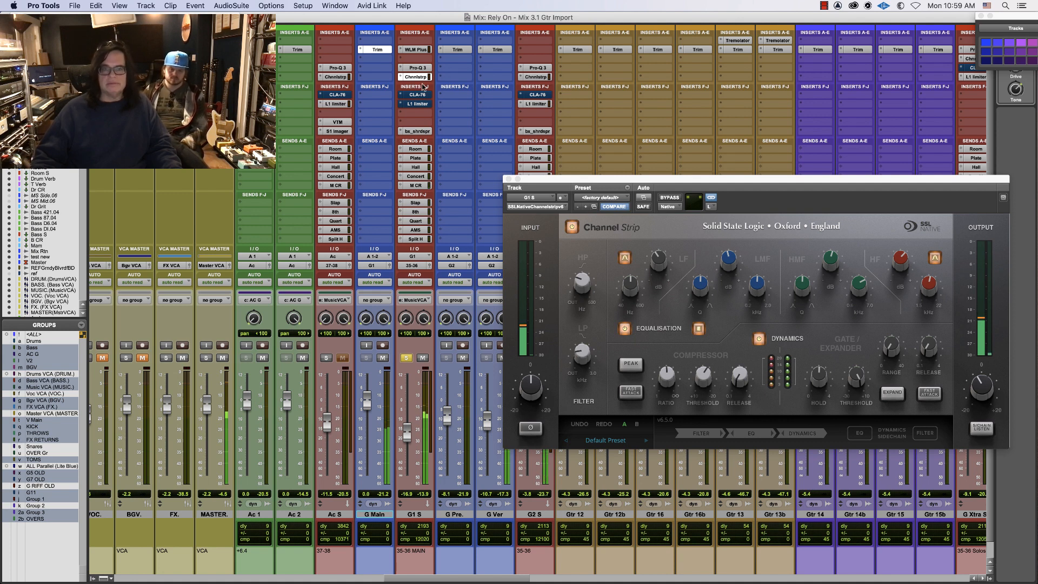
# Check the loudness of G1 S in WLM Plus and raise its fader to -15.3 dB
pyautogui.click(414, 50)
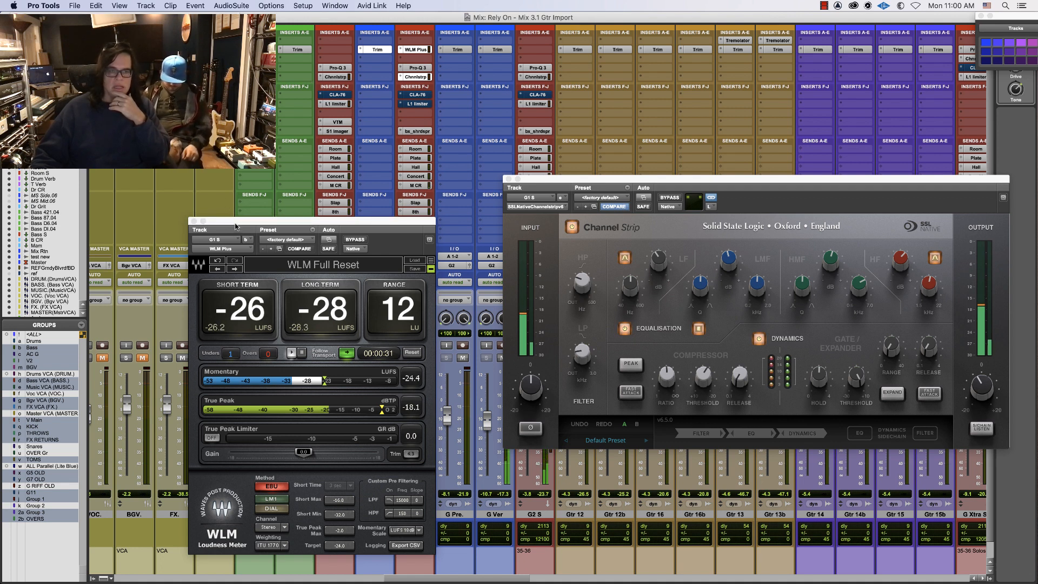
pyautogui.click(323, 409)
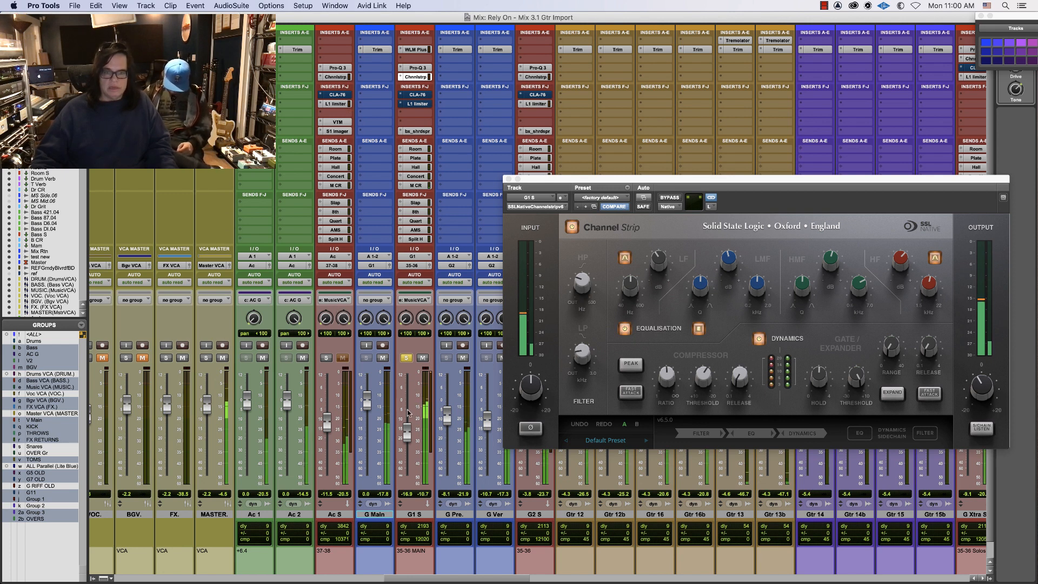
pyautogui.moveTo(407, 427); pyautogui.dragTo(408, 421)
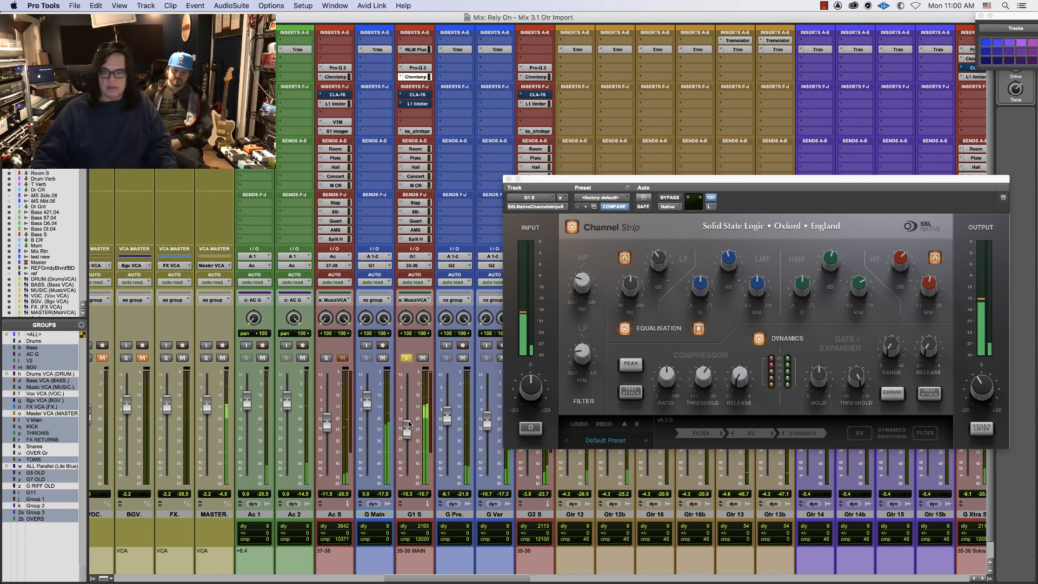
# Fine-tune the compressor threshold in the Channel Strip on G1 S and remove the track's WLM Plus insert
pyautogui.moveTo(703, 374); pyautogui.dragTo(703, 372)
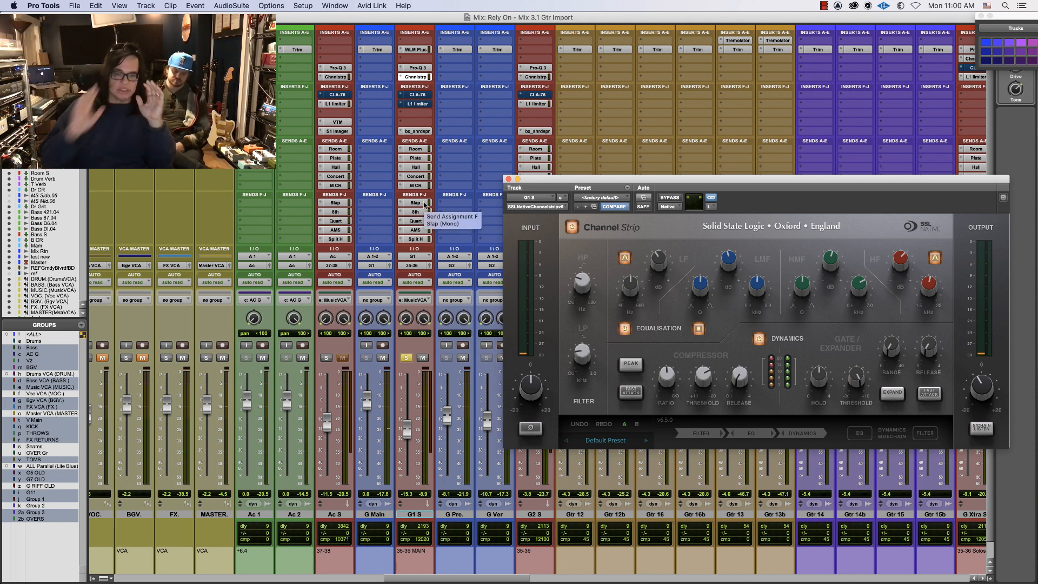
pyautogui.click(402, 49)
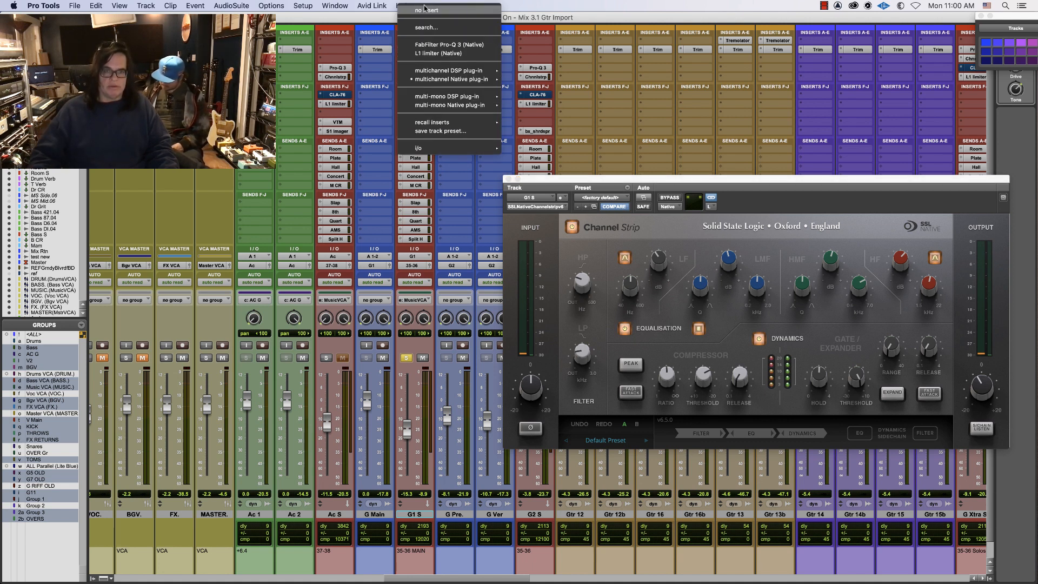
pyautogui.click(426, 7)
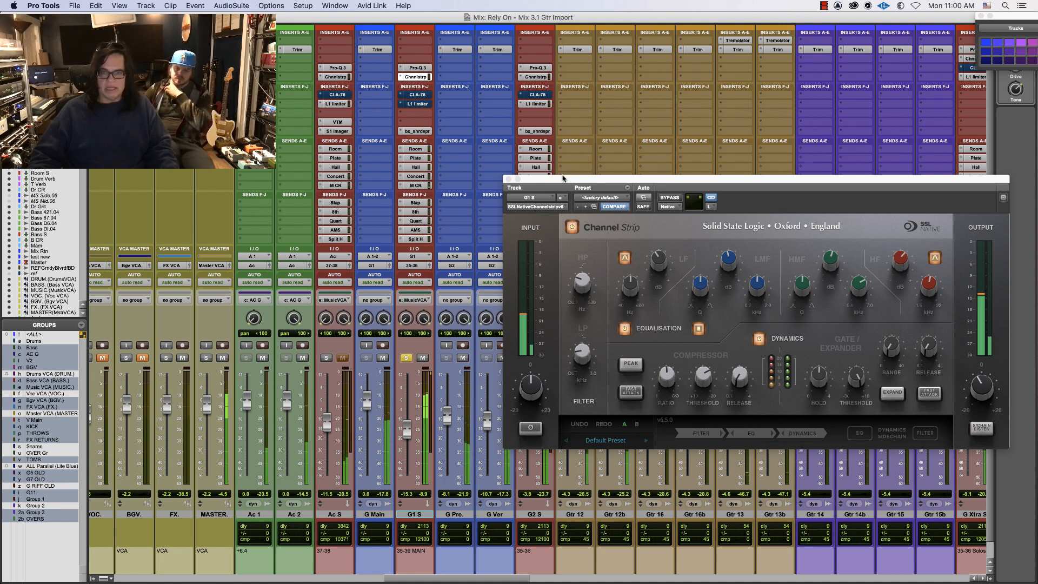
# Compare G1 S with and without its Channel Strip processing by bypassing the plug-in and re-enabling it
pyautogui.moveTo(563, 179); pyautogui.dragTo(519, 92)
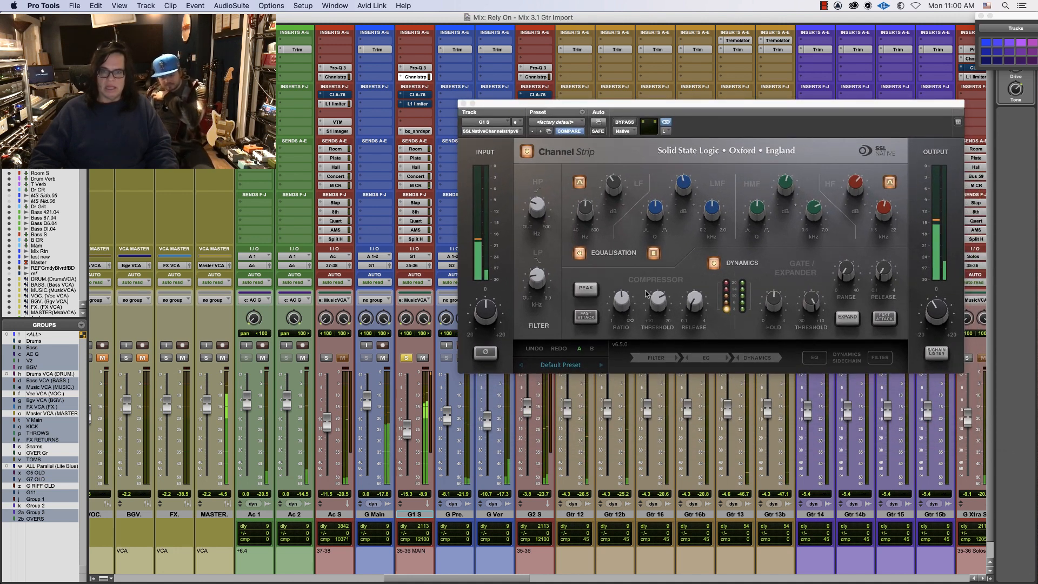
pyautogui.moveTo(653, 295)
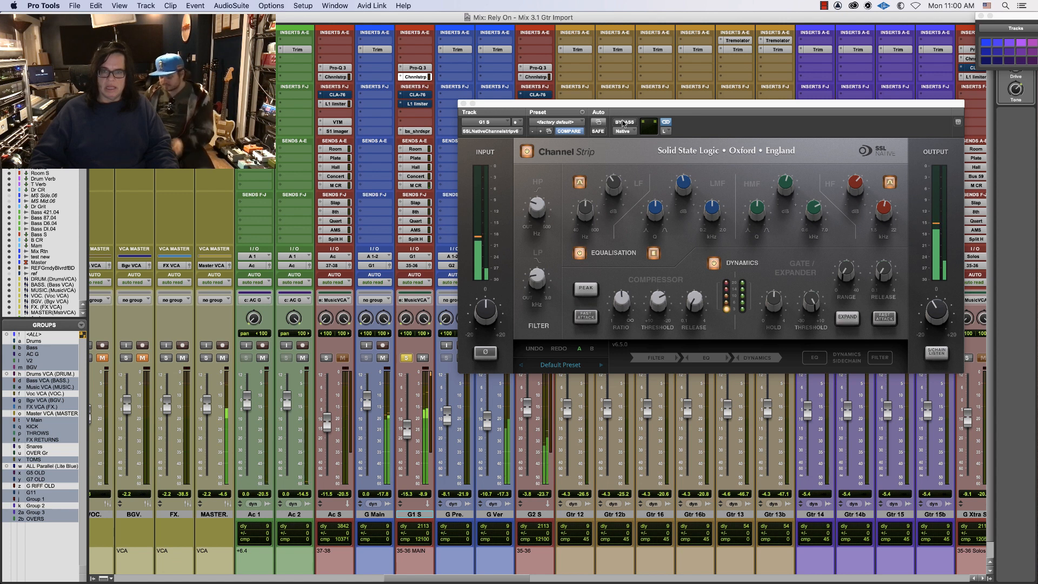
pyautogui.click(623, 122)
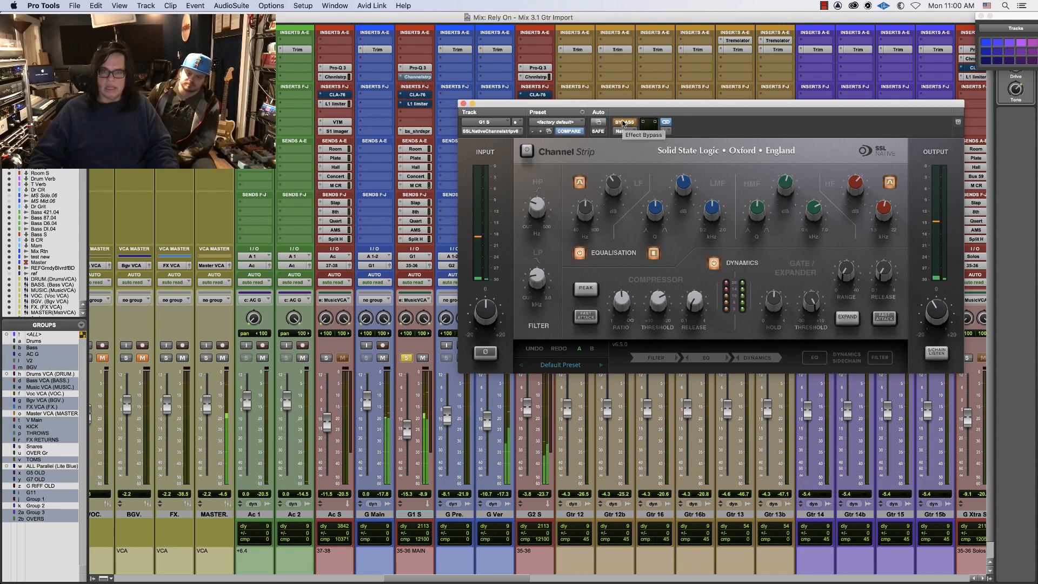
pyautogui.click(623, 122)
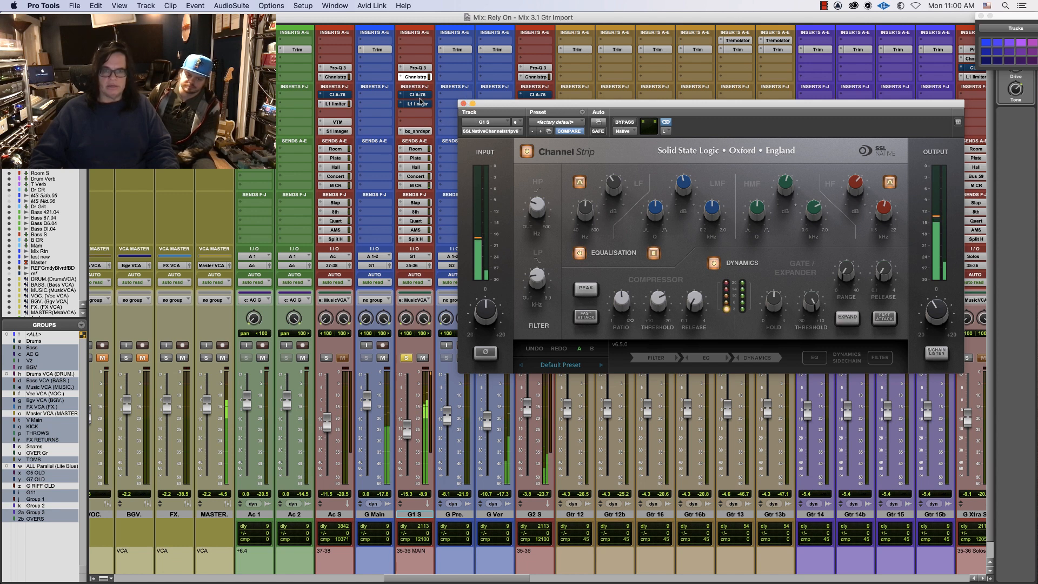
# Audition the CLA-76 compressor on G1 S with a small output adjustment and bypass it again
pyautogui.click(417, 95)
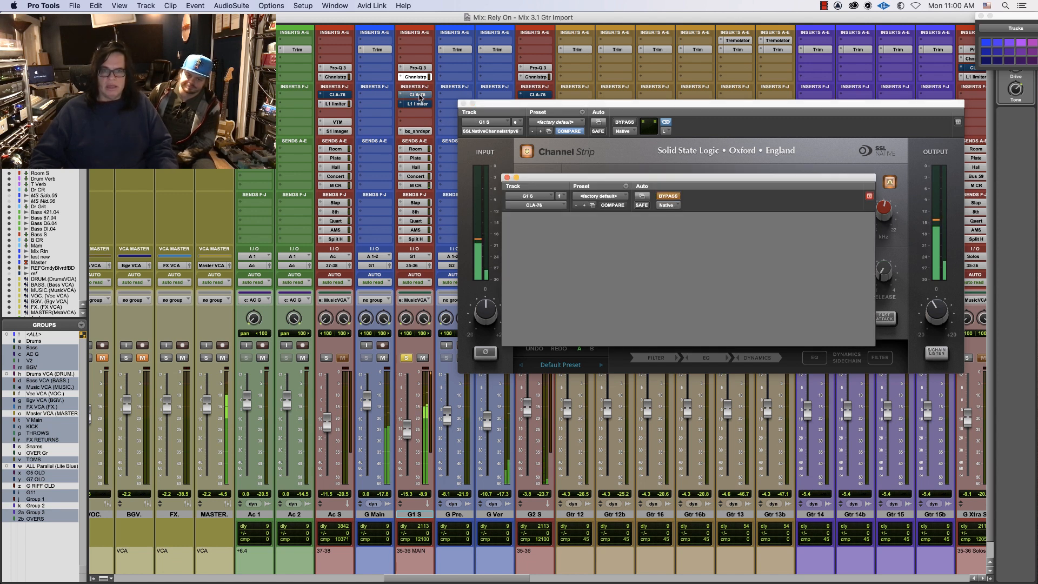
pyautogui.moveTo(669, 178); pyautogui.dragTo(266, 283)
pyautogui.moveTo(222, 366); pyautogui.dragTo(216, 369)
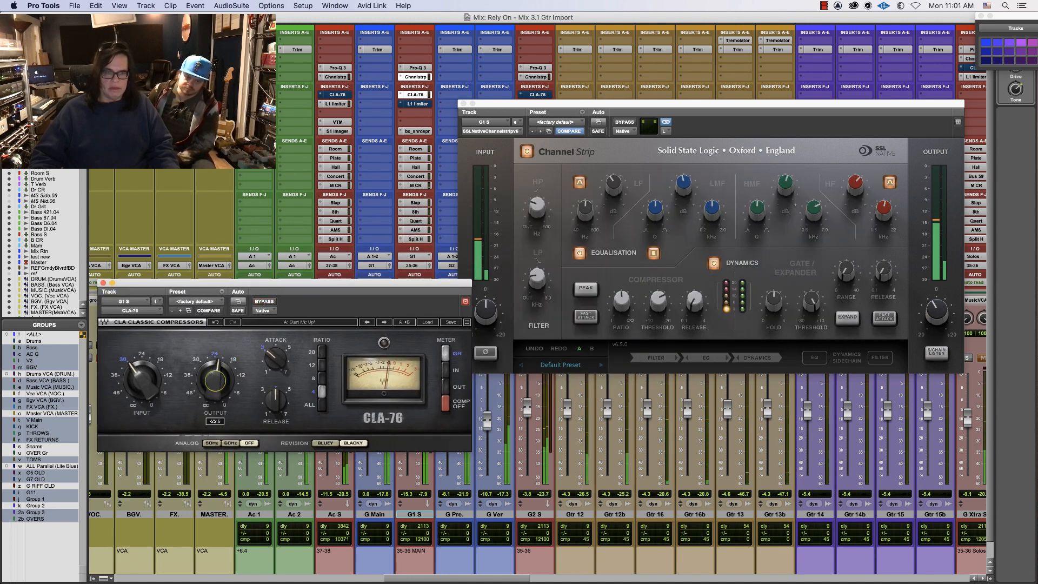
pyautogui.click(264, 301)
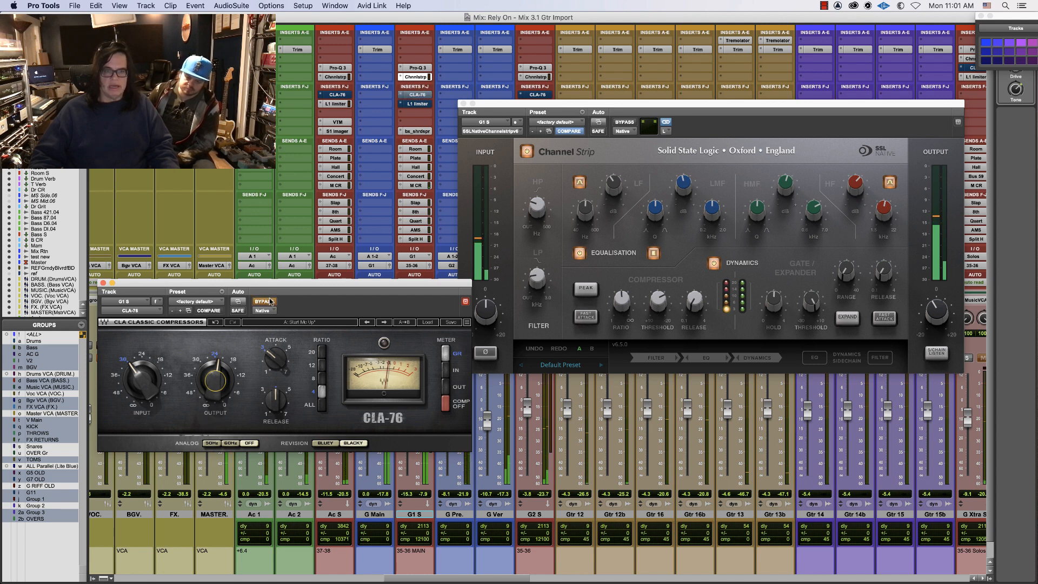
# Set the Hall send on G1 S to -29.3 dB and its 8th send to -21.4 dB
pyautogui.click(415, 157)
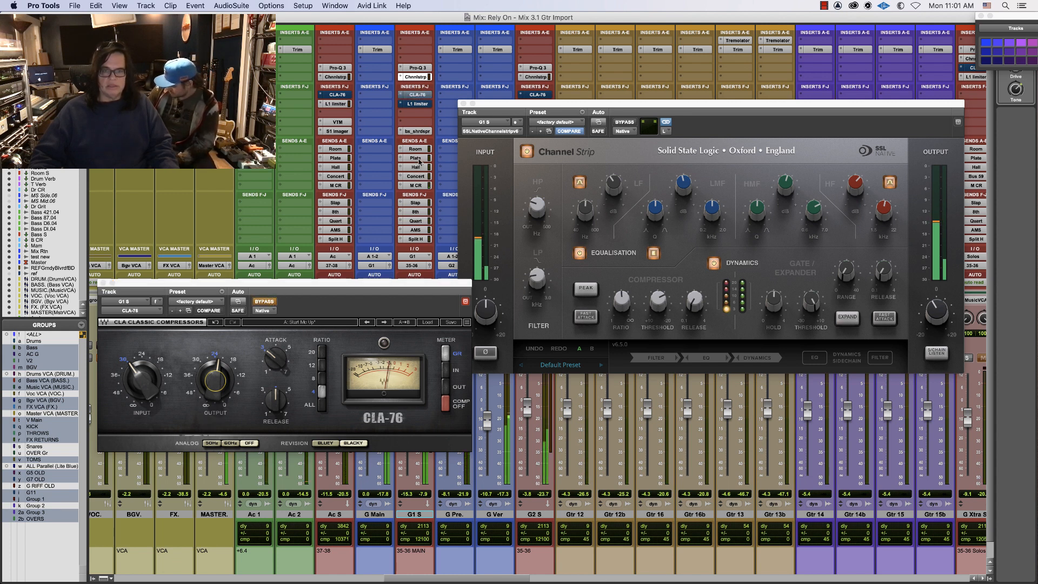
pyautogui.moveTo(628, 503); pyautogui.dragTo(631, 475)
pyautogui.click(419, 168)
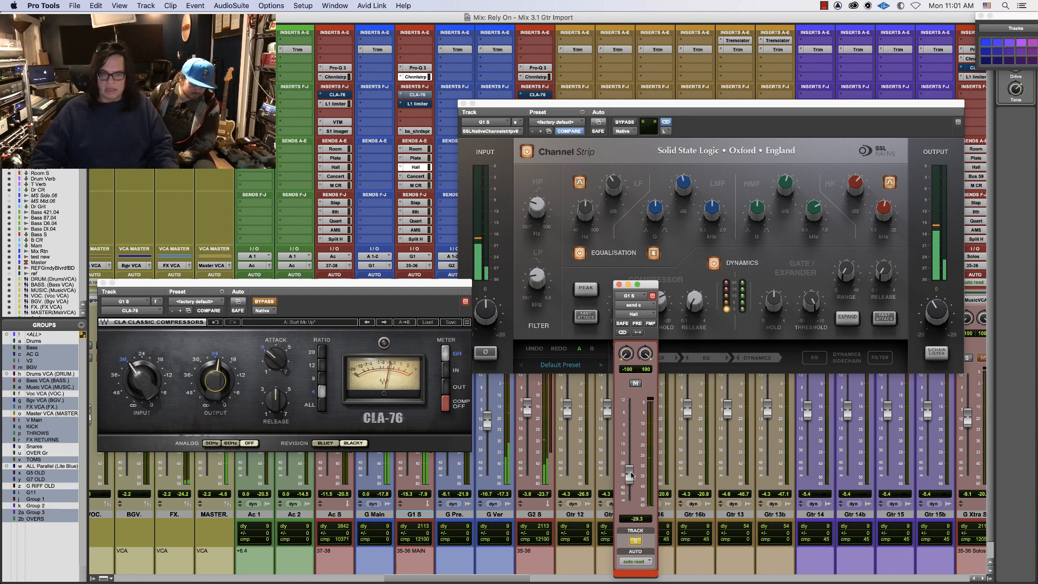
pyautogui.click(418, 212)
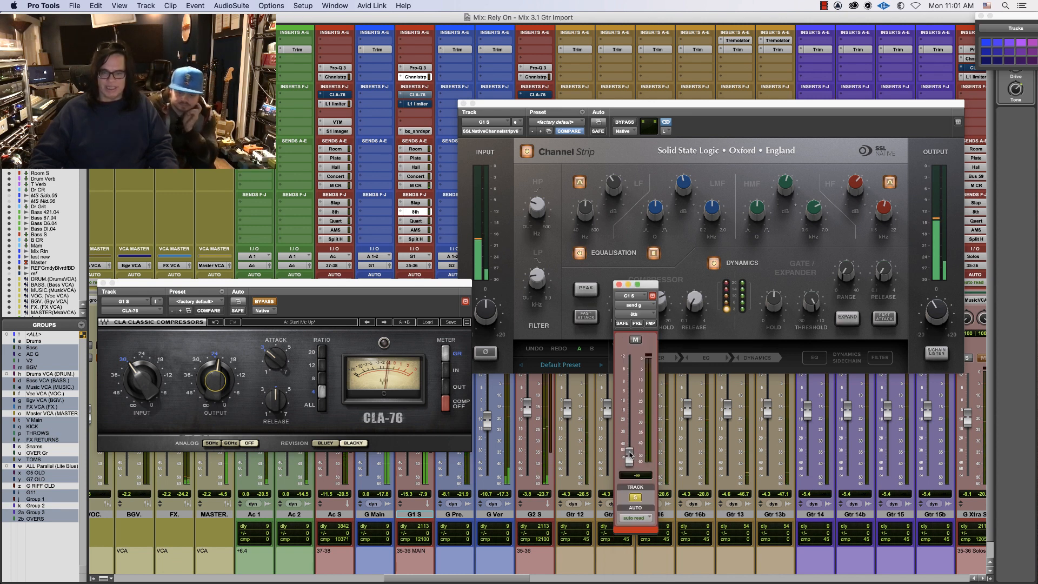
pyautogui.moveTo(629, 456); pyautogui.dragTo(629, 424)
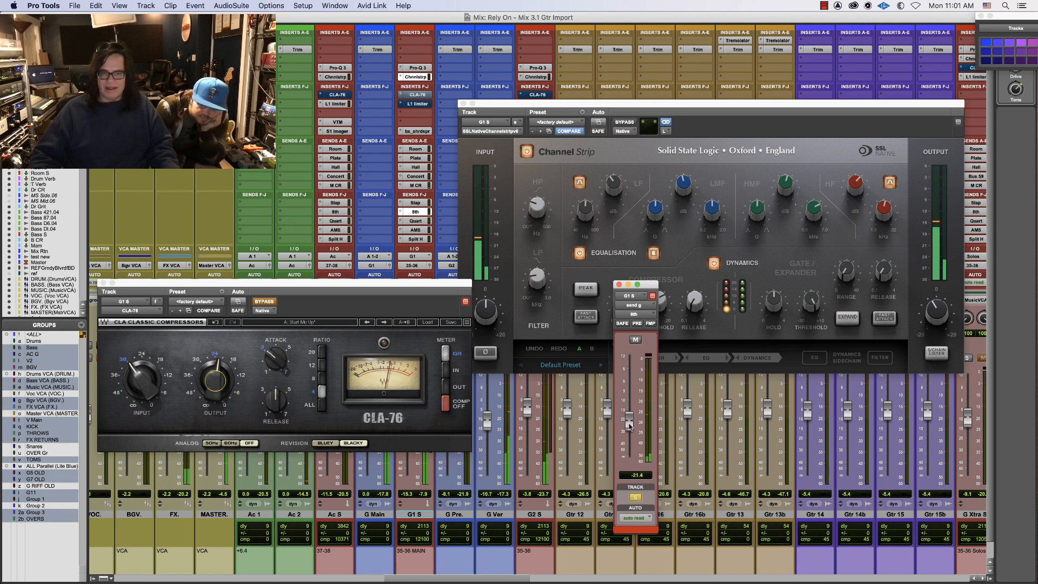
# Try the Split H send on G1 S and pull it back down to silence
pyautogui.click(424, 242)
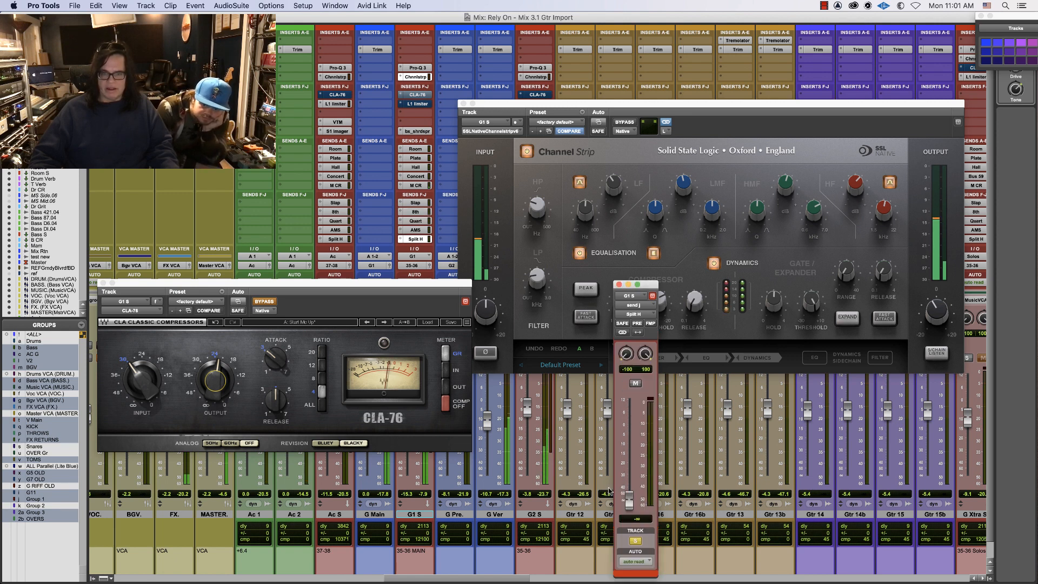
pyautogui.keyDown('alt'); pyautogui.click(630, 504); pyautogui.keyUp('alt')
pyautogui.moveTo(627, 427); pyautogui.dragTo(628, 503)
# Bring up the AMS send on G1 S to -12.3 dB while checking the effect return tracks
pyautogui.click(420, 230)
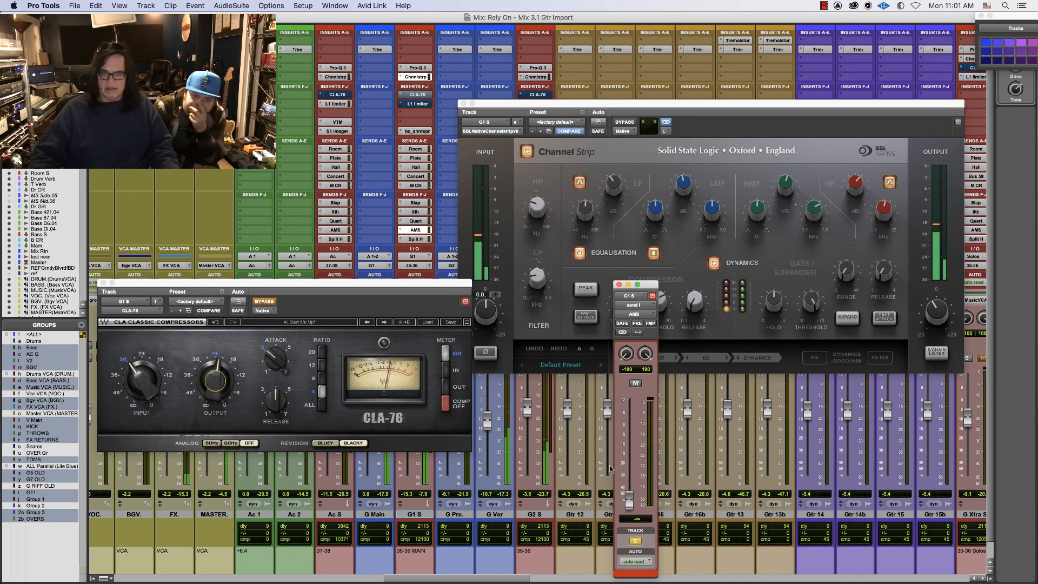
pyautogui.keyDown('alt'); pyautogui.click(630, 505); pyautogui.keyUp('alt')
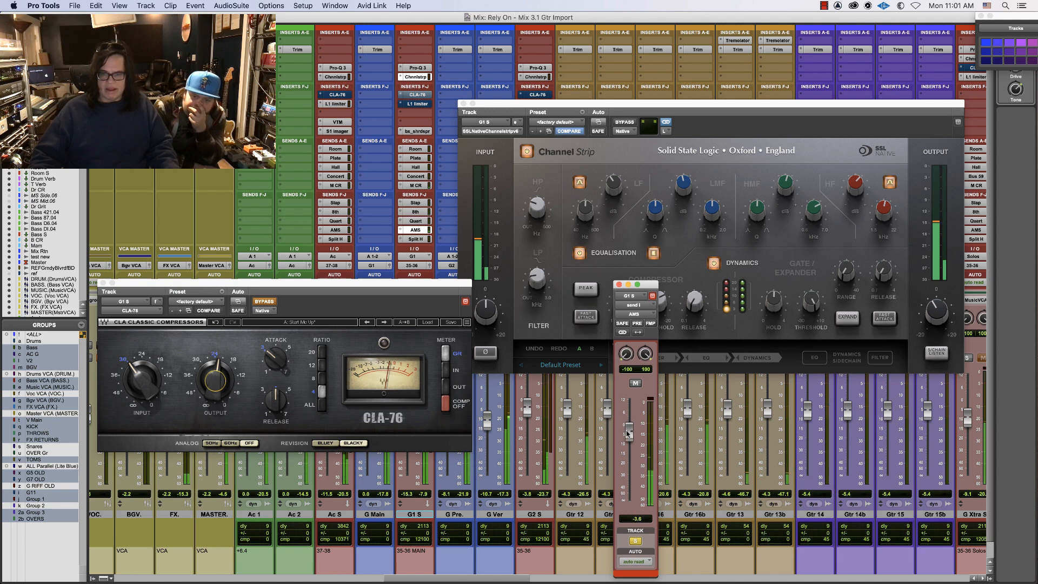
pyautogui.moveTo(629, 427); pyautogui.dragTo(628, 462)
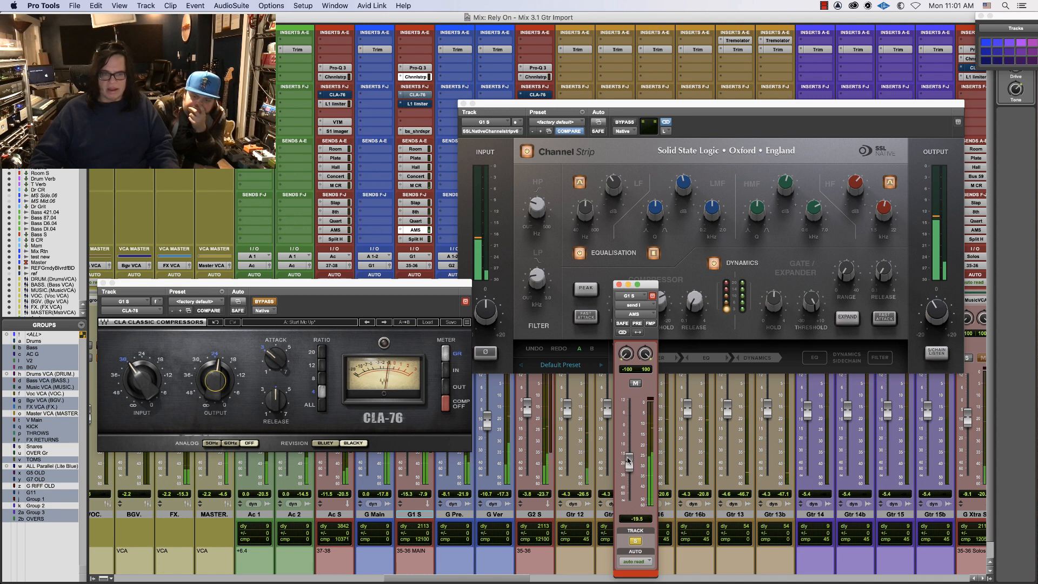
pyautogui.moveTo(269, 287)
pyautogui.mouseDown()
pyautogui.moveTo(304, 477)
pyautogui.moveTo(268, 308)
pyautogui.moveTo(333, 389)
pyautogui.moveTo(265, 302)
pyautogui.mouseUp()
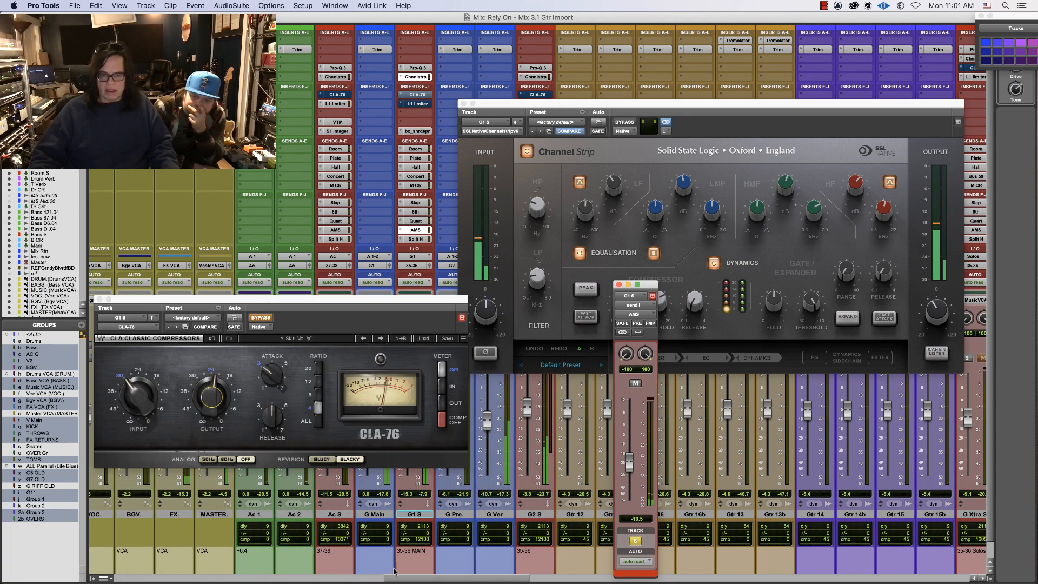
pyautogui.moveTo(401, 579); pyautogui.dragTo(876, 582)
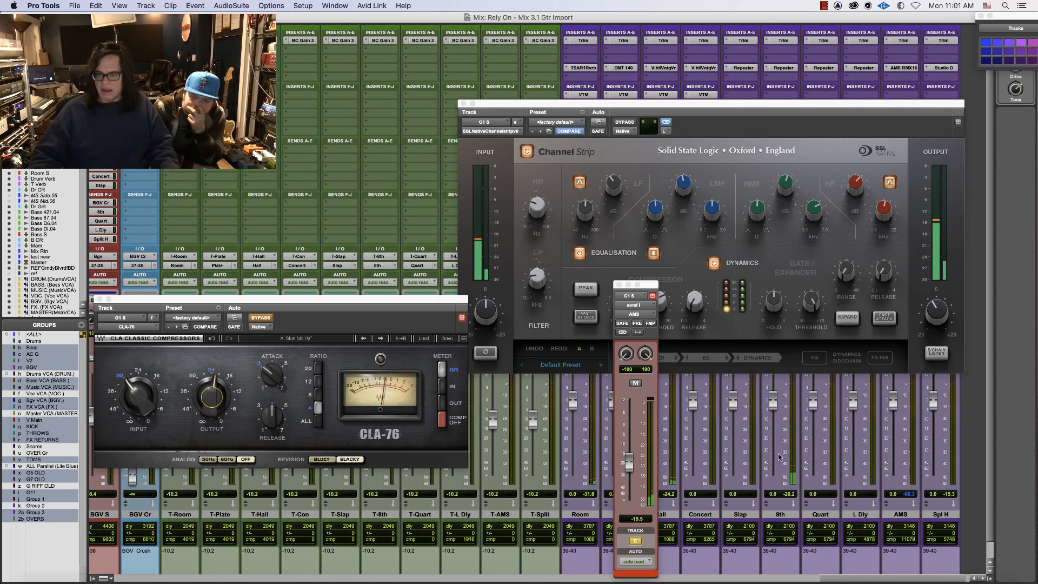
pyautogui.moveTo(629, 462)
pyautogui.mouseDown()
pyautogui.moveTo(629, 433)
pyautogui.moveTo(630, 451)
pyautogui.mouseUp()
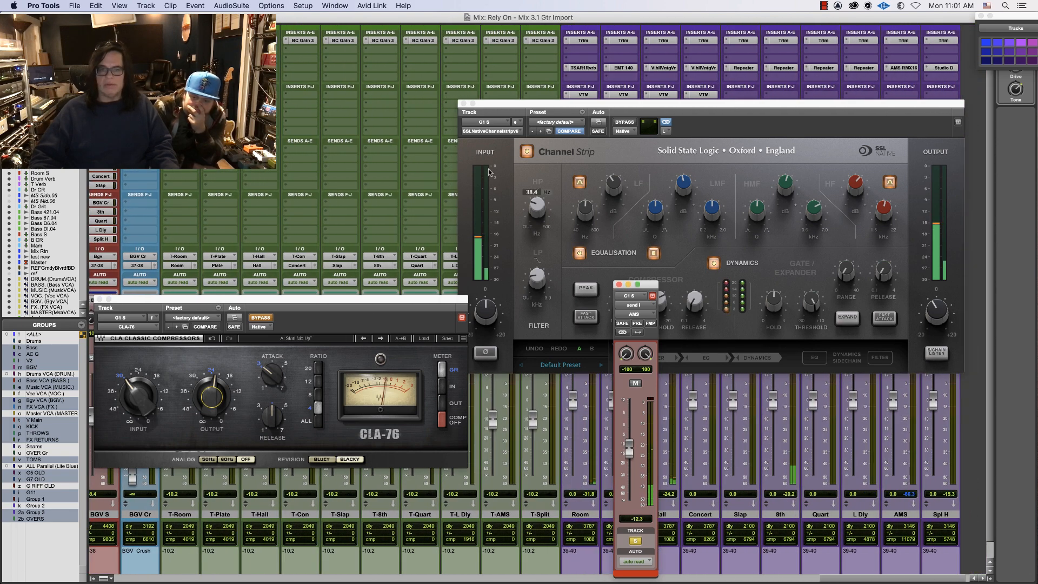
# Close the Channel Strip and check the AMS return's input assignment against the available mono buses
pyautogui.click(461, 104)
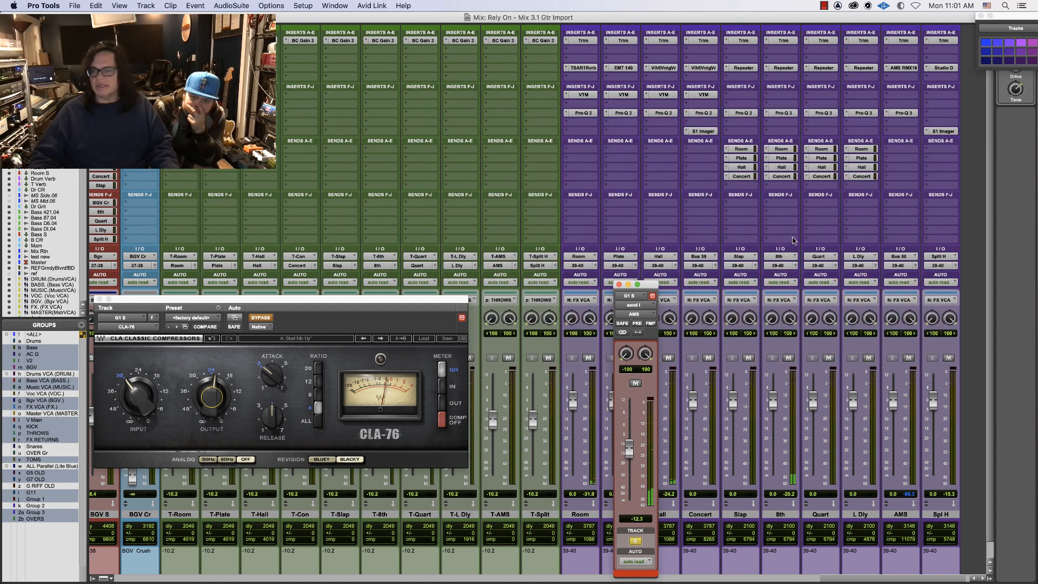
pyautogui.click(896, 259)
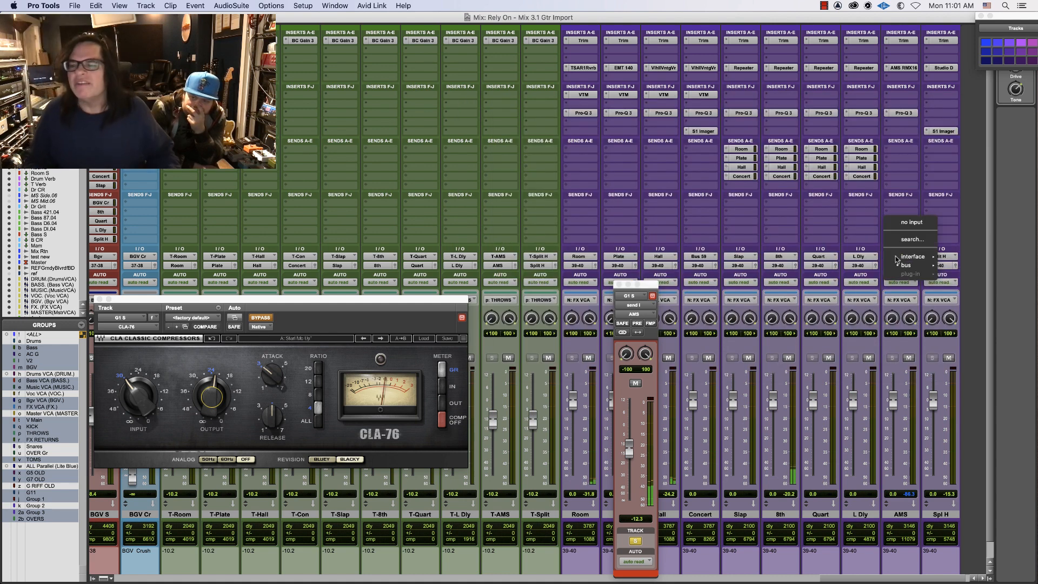
pyautogui.moveTo(914, 265)
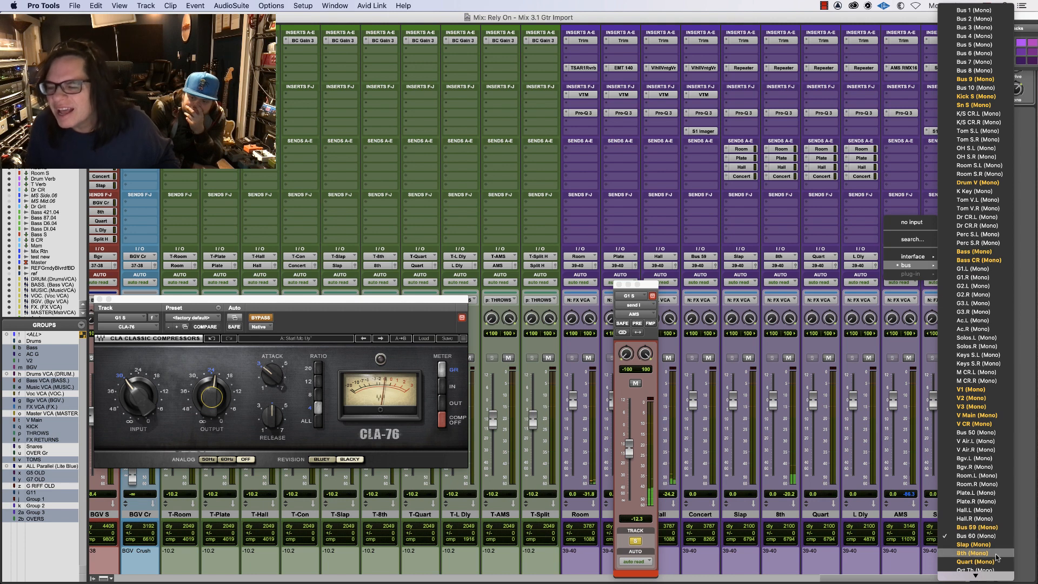
pyautogui.moveTo(978, 576)
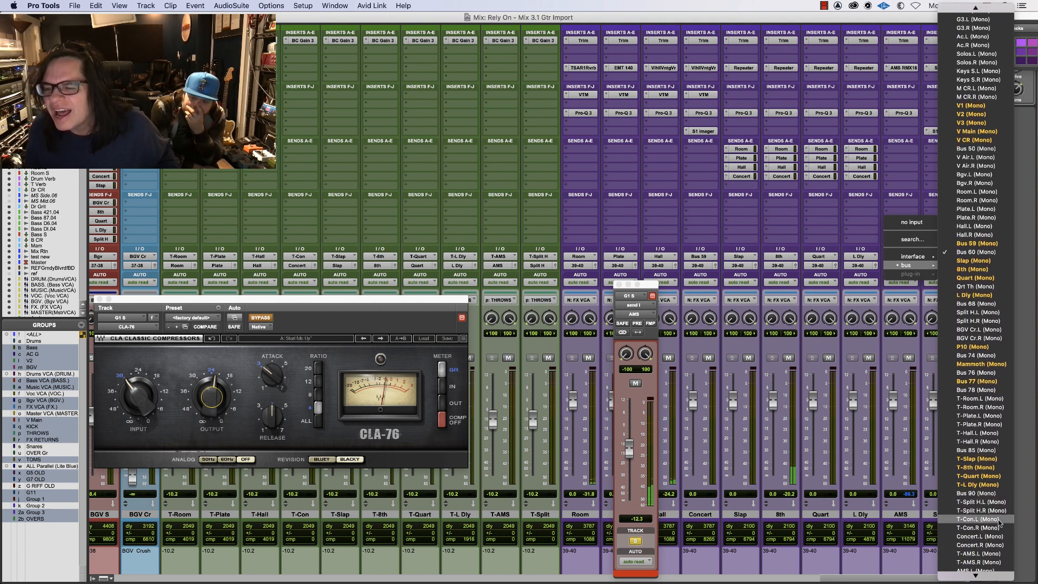
pyautogui.scroll(-5, 1001, 502)
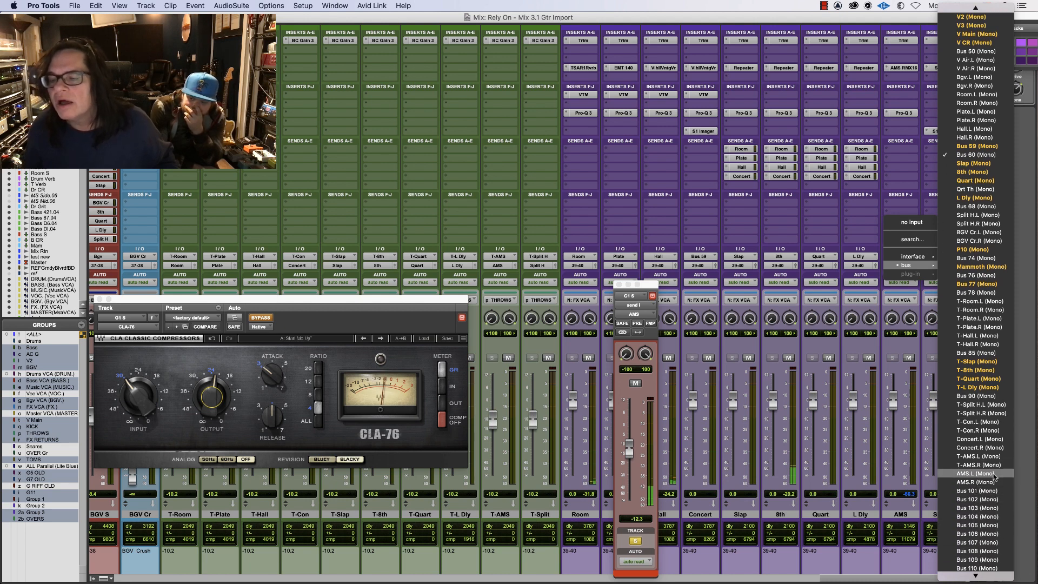
pyautogui.click(896, 259)
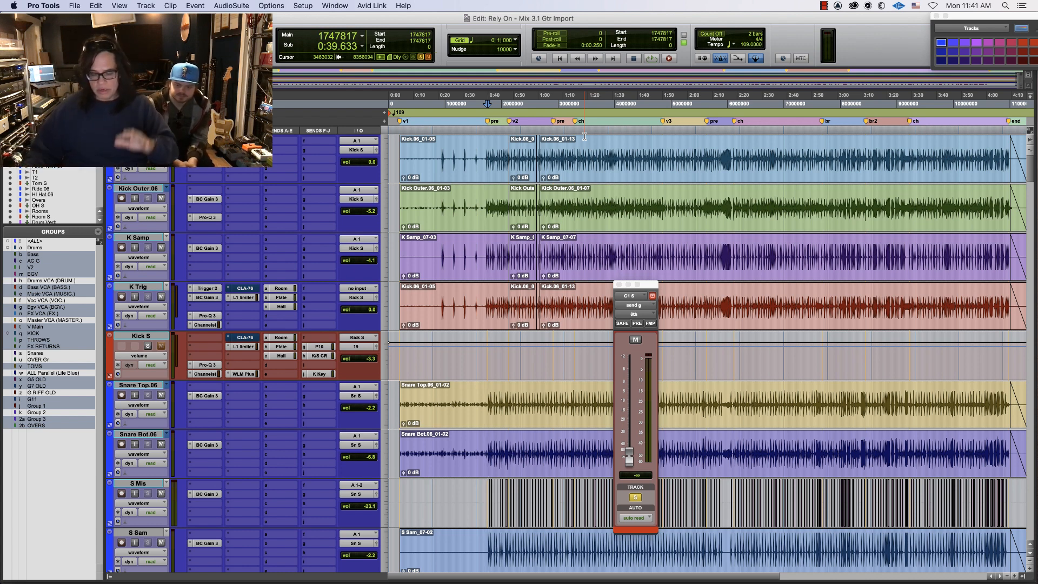
# Show the Mix window and inspect the AMS RMX16 reverb on the AMS return, closing the plug-in again
pyautogui.press('super+equal')
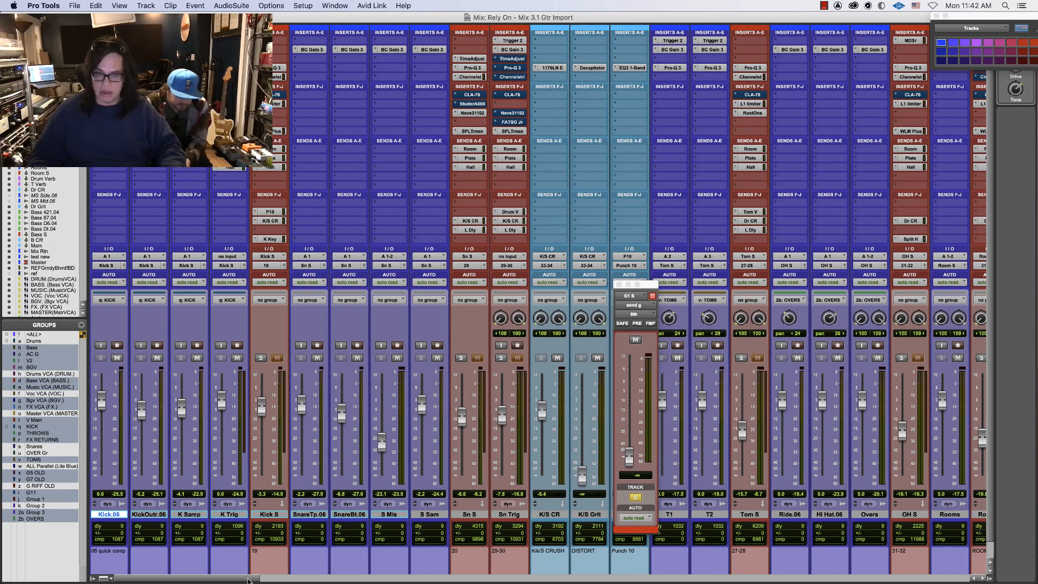
pyautogui.moveTo(249, 580); pyautogui.dragTo(1034, 570)
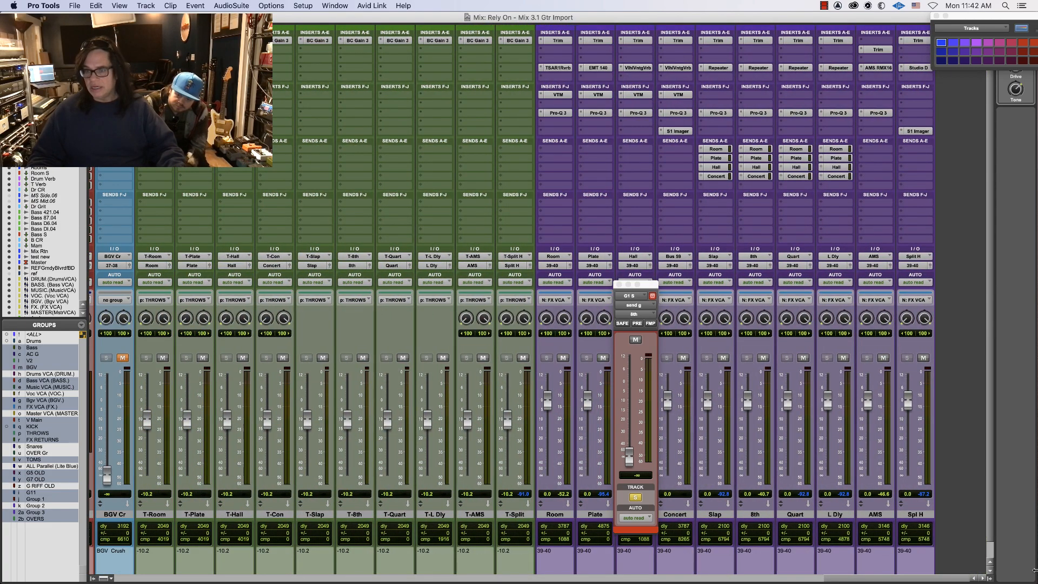
pyautogui.click(869, 68)
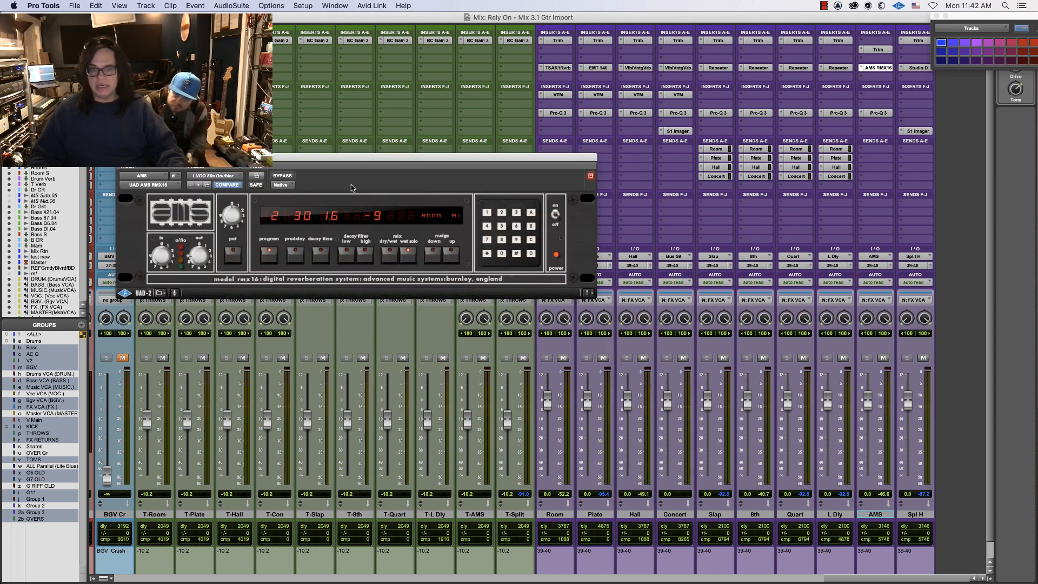
pyautogui.press('super+w')
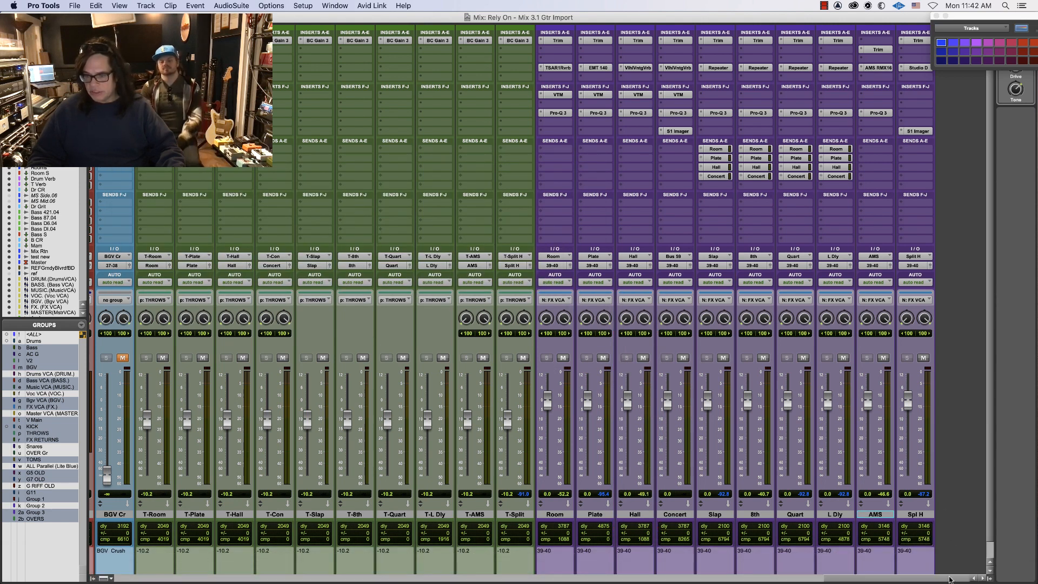
# Start playback, raise the 8th send on G1 S to -24.7 dB and mute that send
pyautogui.moveTo(950, 579); pyautogui.dragTo(453, 557)
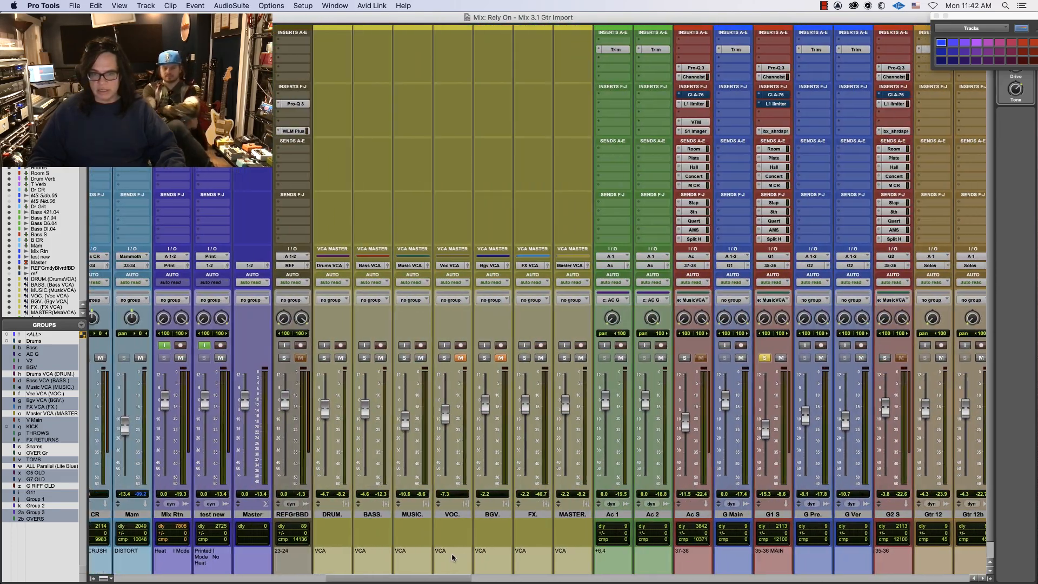
pyautogui.hscroll(5, 453, 557)
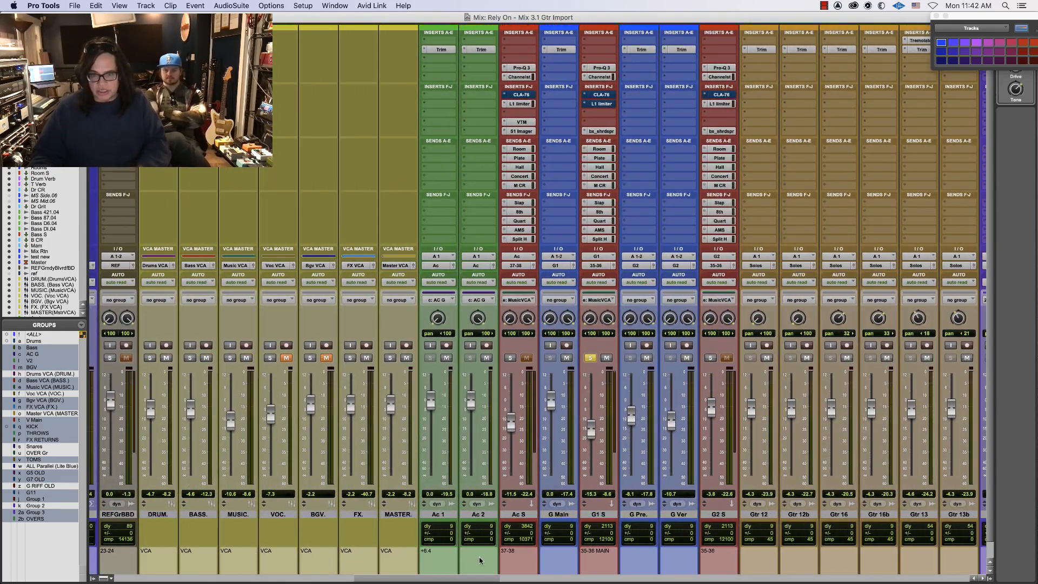
pyautogui.press('space')
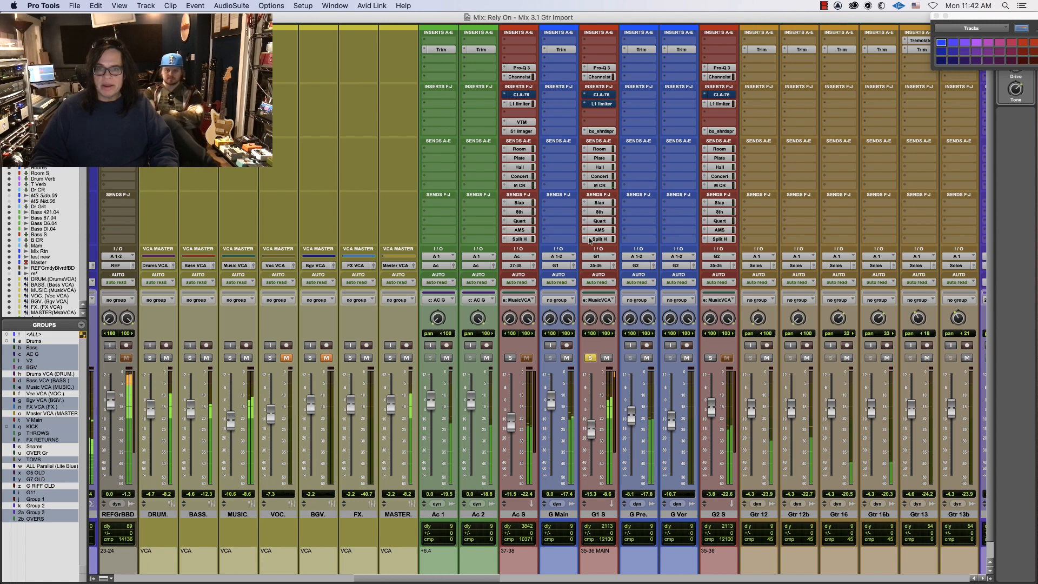
pyautogui.click(599, 212)
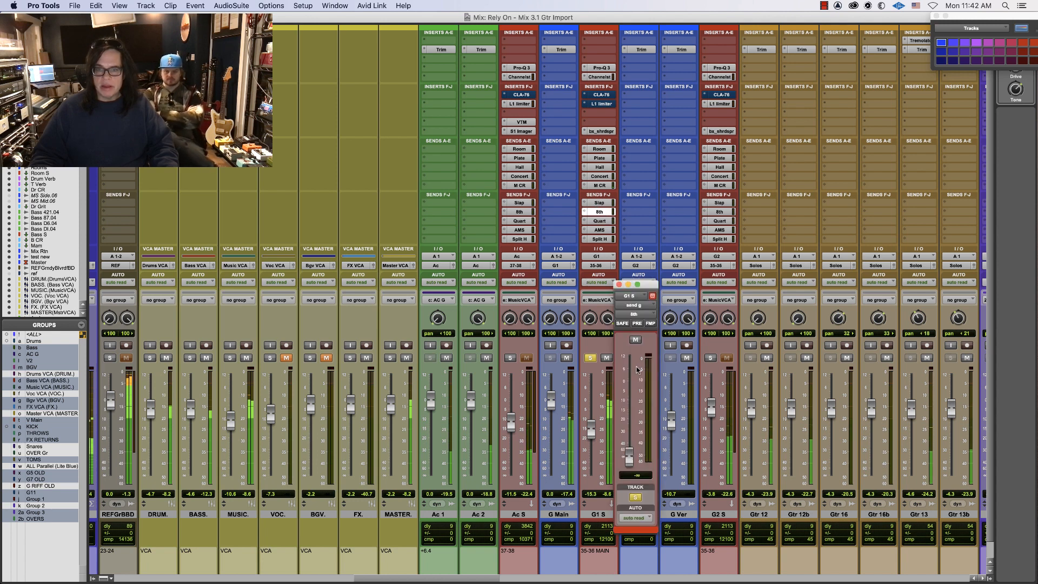
pyautogui.moveTo(629, 457); pyautogui.dragTo(637, 432)
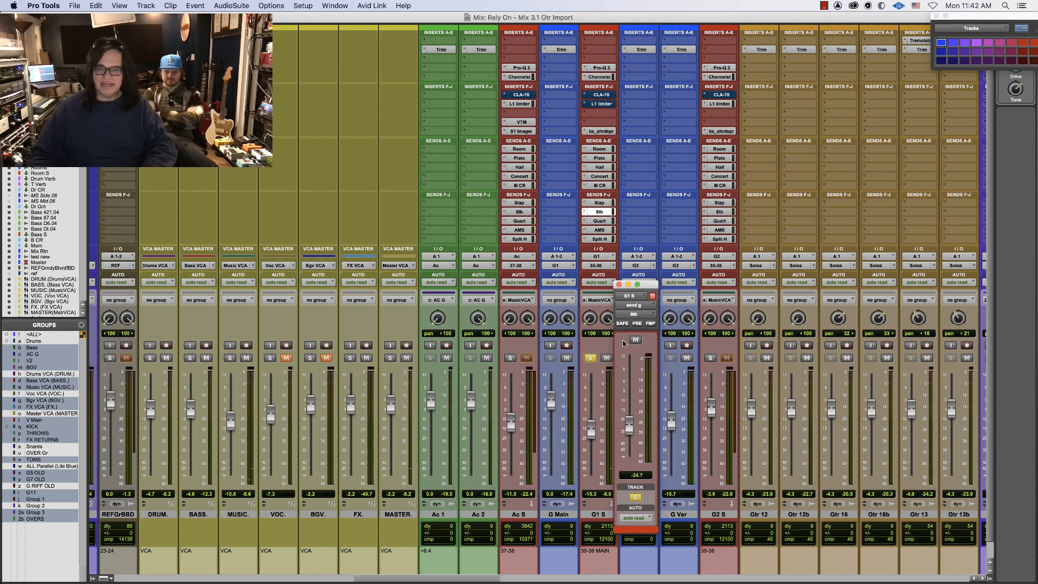
pyautogui.click(636, 340)
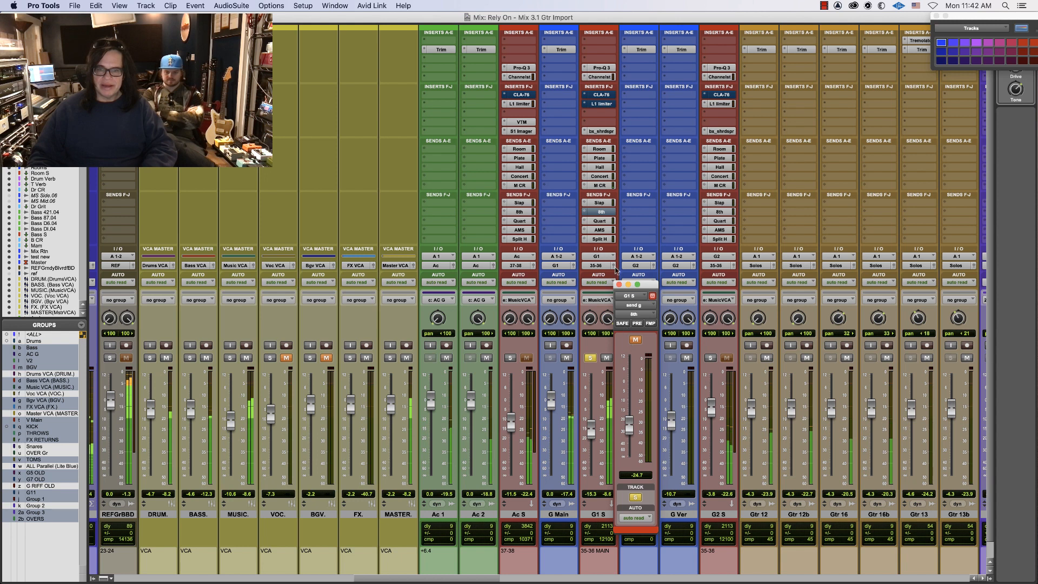
# Raise the AMS send on G1 S to -7.3 dB while listening
pyautogui.click(601, 231)
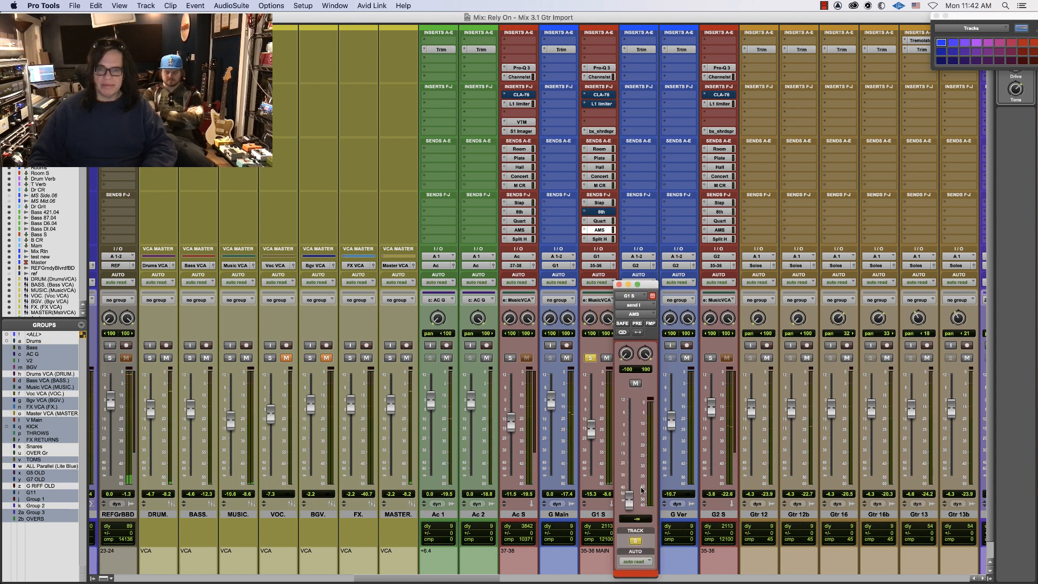
pyautogui.moveTo(635, 497); pyautogui.dragTo(631, 444)
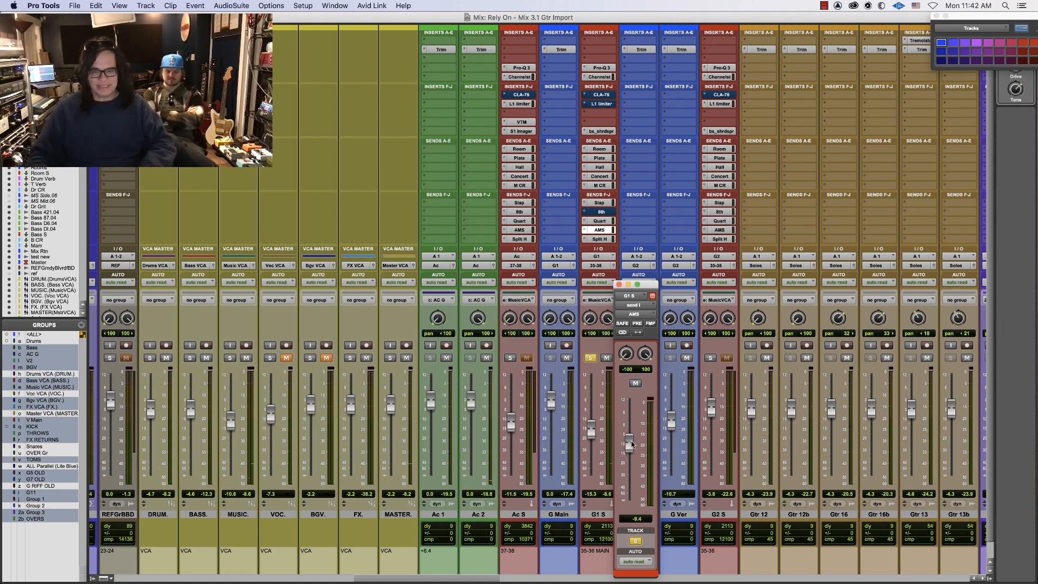
pyautogui.moveTo(632, 444); pyautogui.dragTo(633, 433)
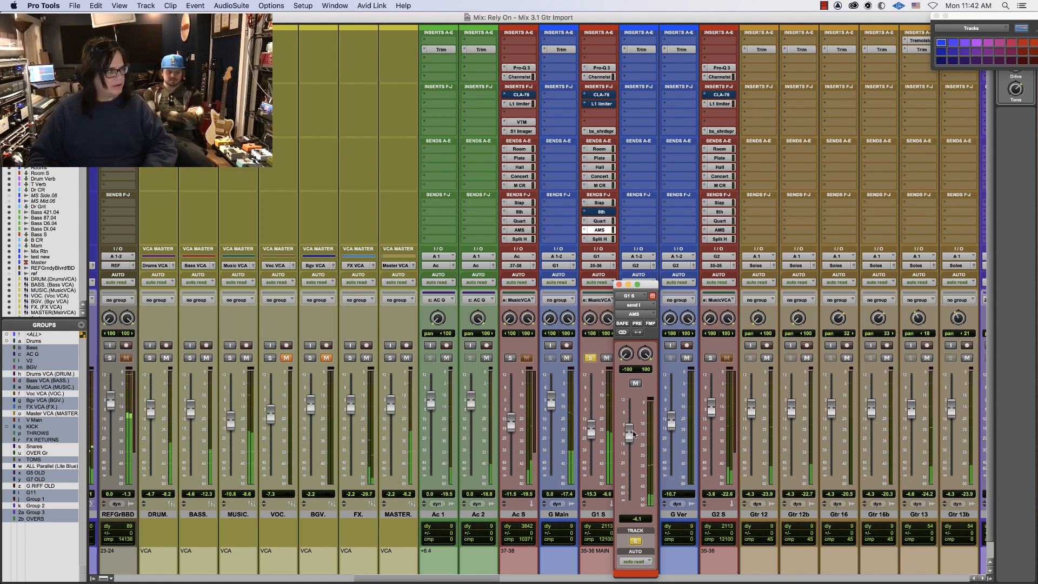
pyautogui.moveTo(632, 434); pyautogui.dragTo(630, 442)
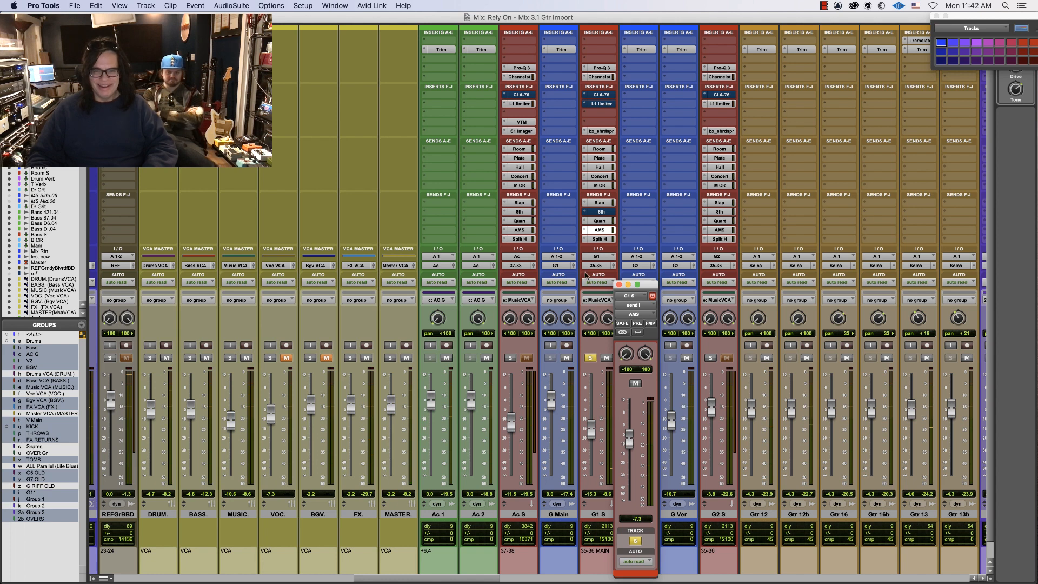
# Unmute the 8th send on G1 S and pull its Split H send down to minus infinity, ending with the track unsoloed
pyautogui.click(600, 211)
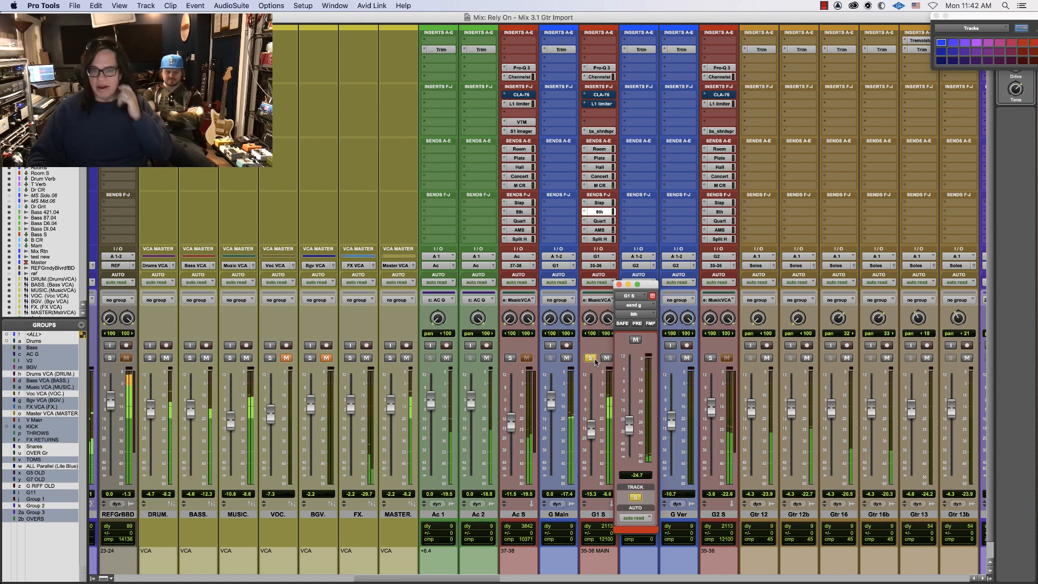
pyautogui.click(599, 239)
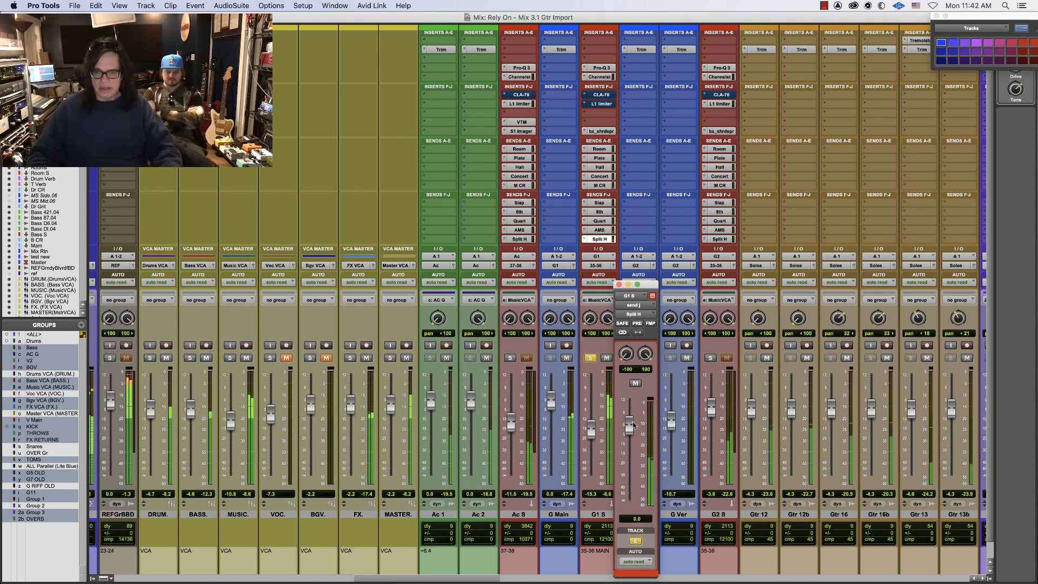
pyautogui.moveTo(629, 425); pyautogui.dragTo(629, 503)
pyautogui.click(590, 358)
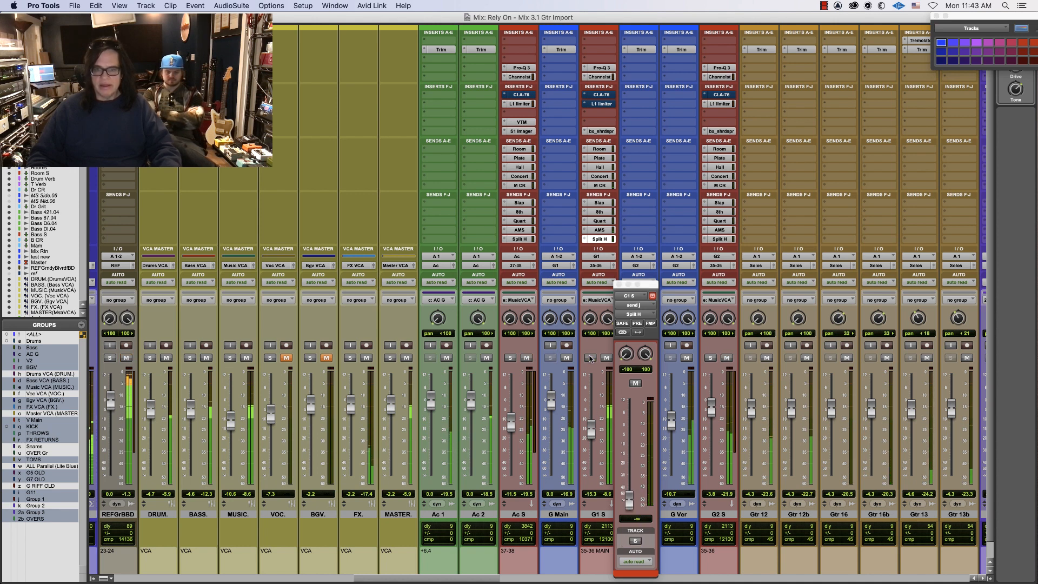
pyautogui.click(619, 284)
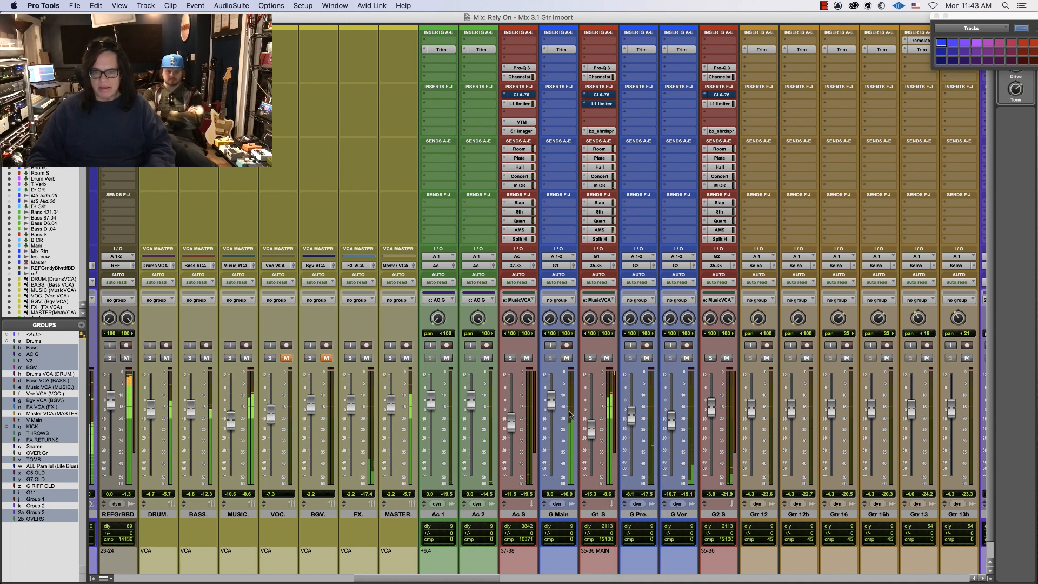
# Lower the G1 S sends while soloing the track, setting 8th to -30.2 dB and AMS to -22.2 dB
pyautogui.click(590, 358)
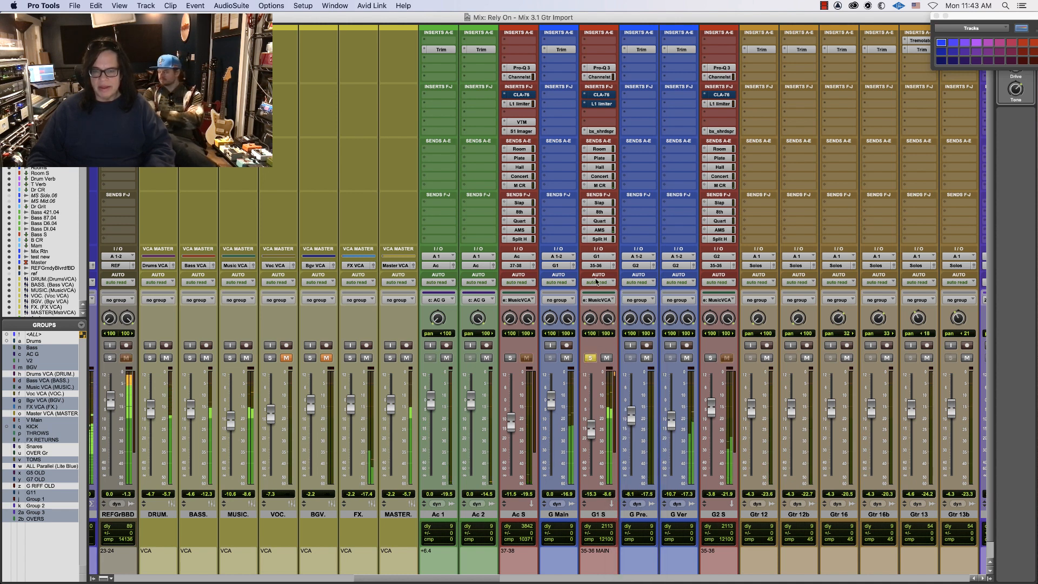
pyautogui.click(604, 213)
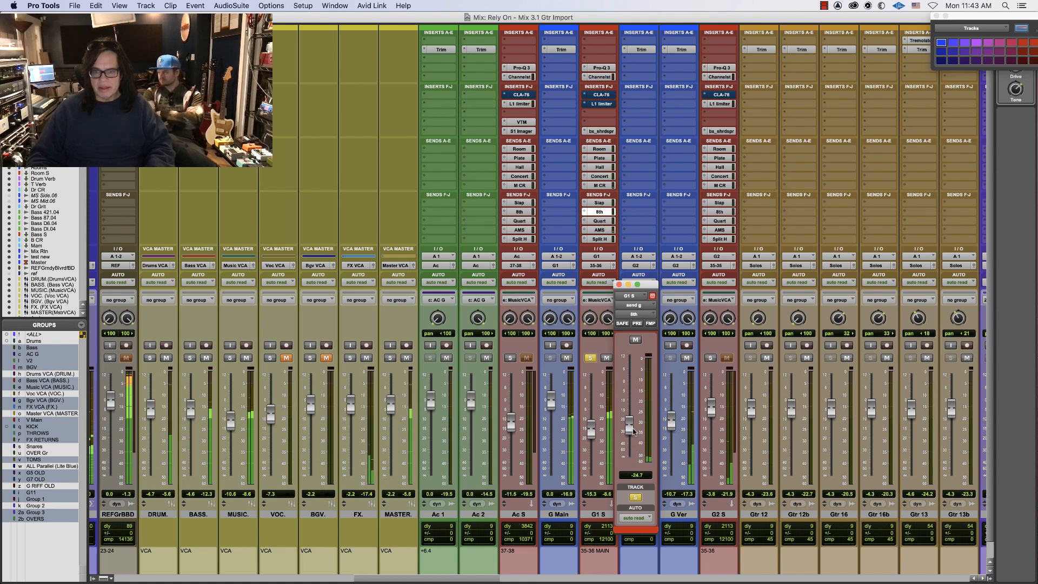
pyautogui.moveTo(629, 435); pyautogui.dragTo(629, 436)
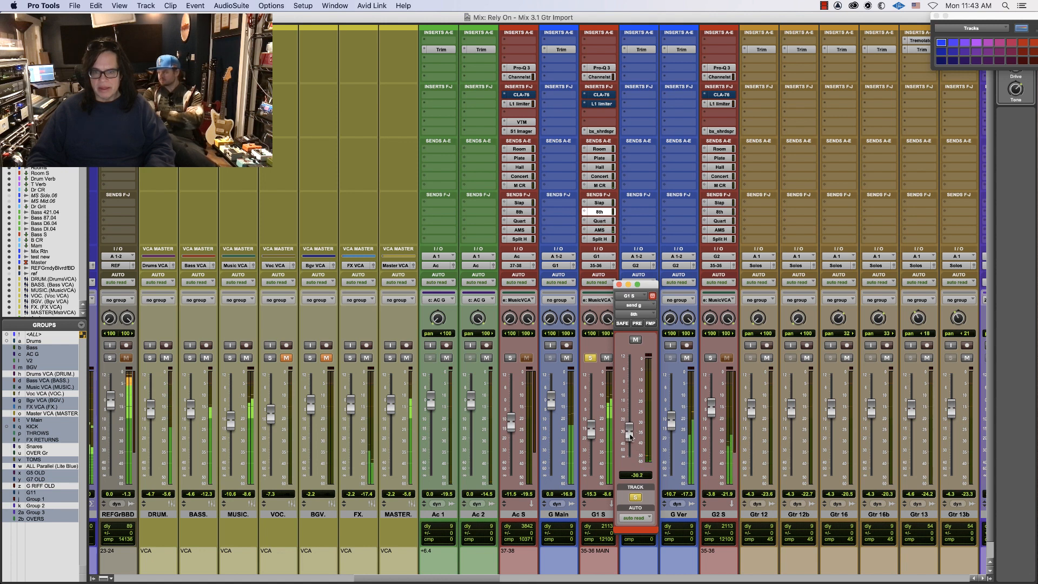
pyautogui.click(599, 230)
pyautogui.moveTo(627, 436); pyautogui.dragTo(627, 466)
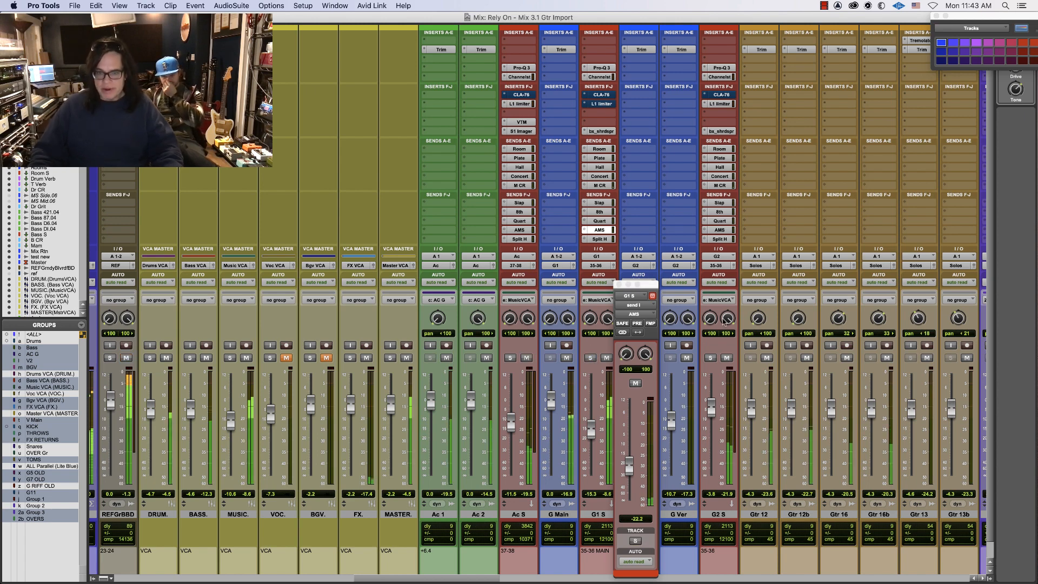
# Stop playback, show the Edit window and select the v2 section on the kick tracks
pyautogui.press('super+equal')
pyautogui.press('space')
pyautogui.click(525, 163)
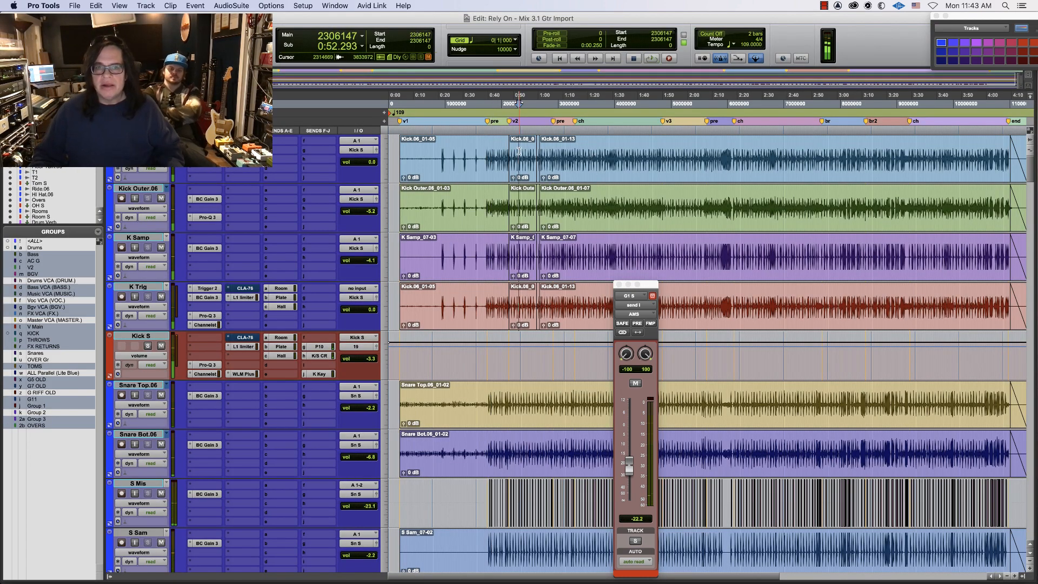
pyautogui.press('super+bracketright')
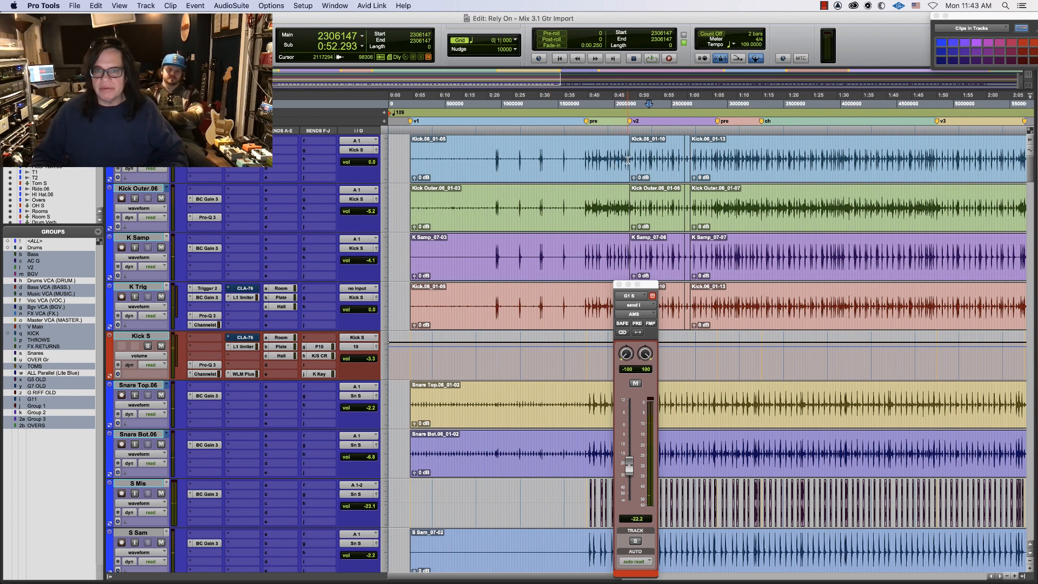
pyautogui.moveTo(627, 160); pyautogui.dragTo(714, 161)
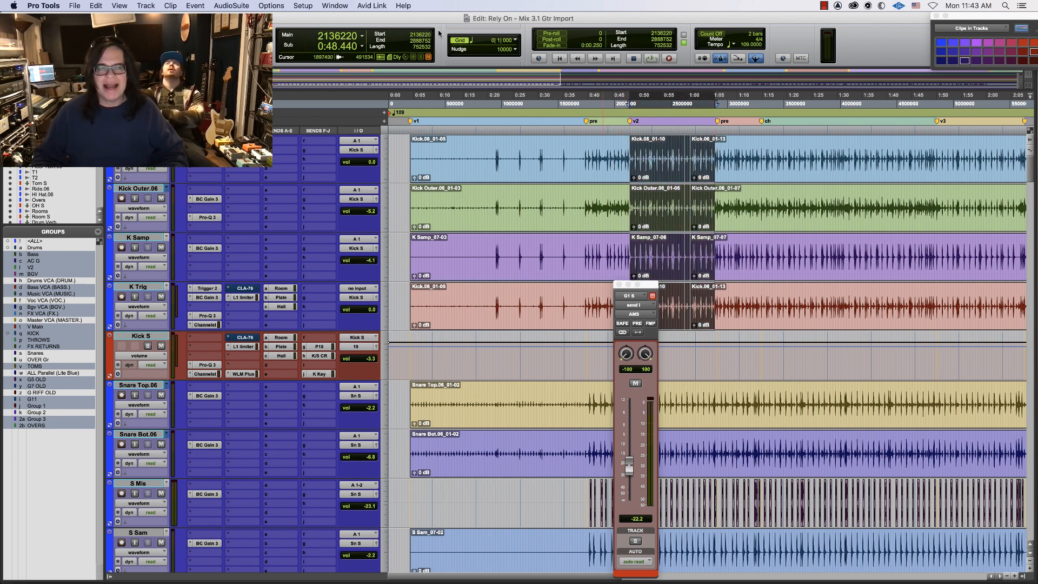
# Switch the main counter from samples to bars and beats and play the selected section
pyautogui.click(360, 37)
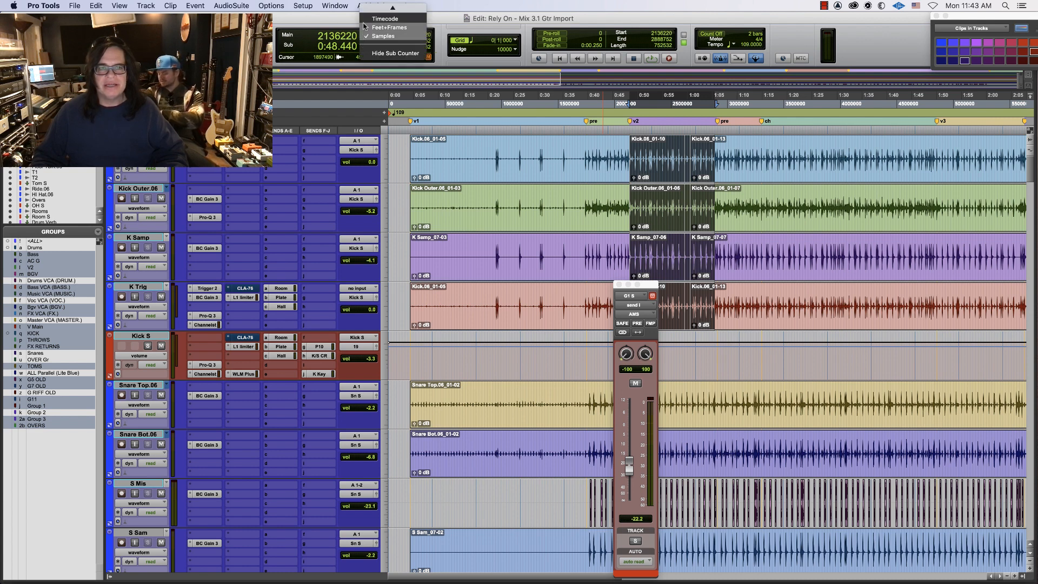
pyautogui.click(370, 12)
pyautogui.press('space')
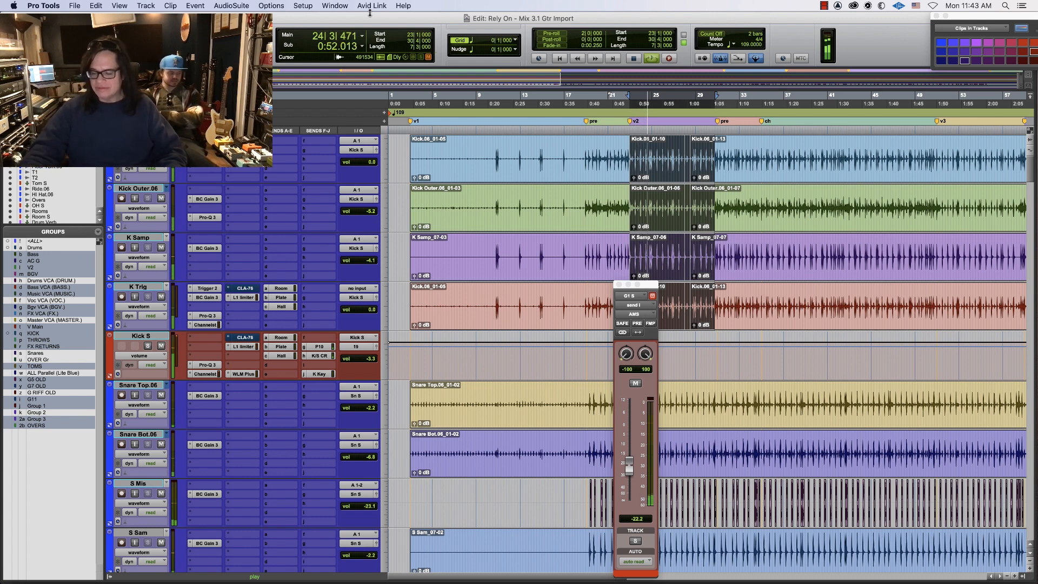
# Return to the Mix window, bring the bass tracks into view and solo the BASS. VCA master
pyautogui.press('super+equal')
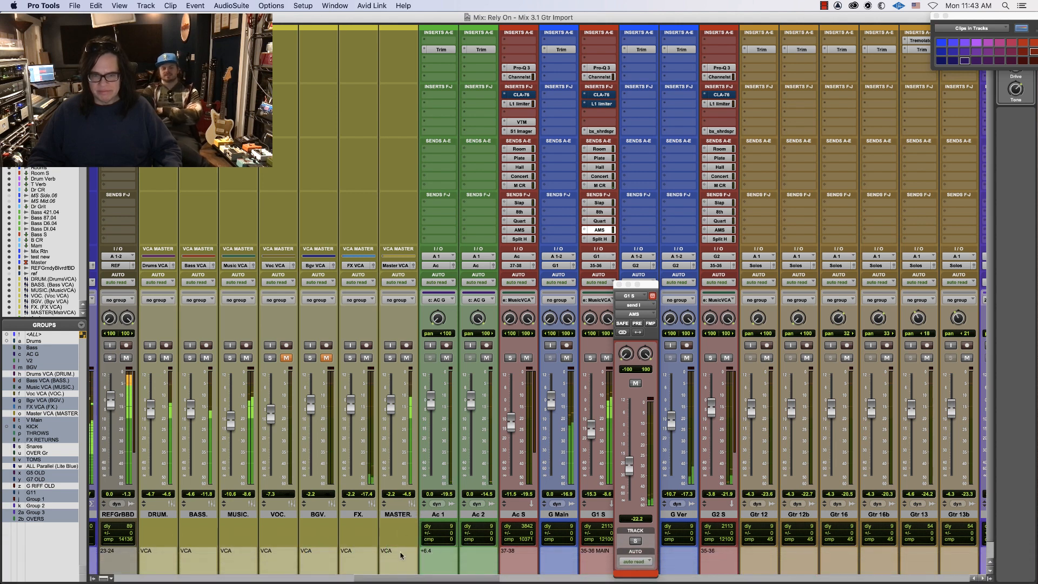
pyautogui.click(403, 575)
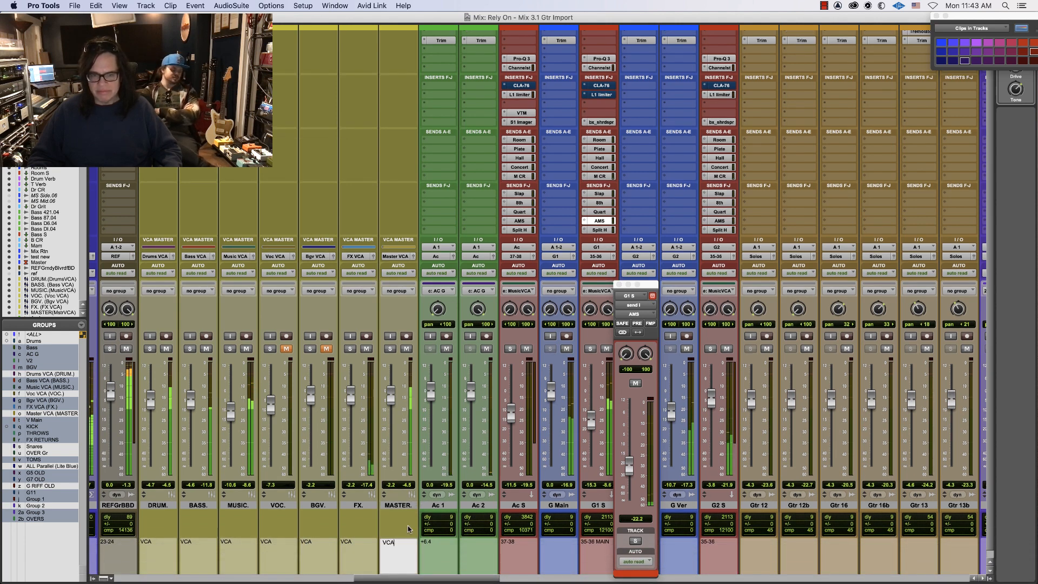
pyautogui.click(203, 505)
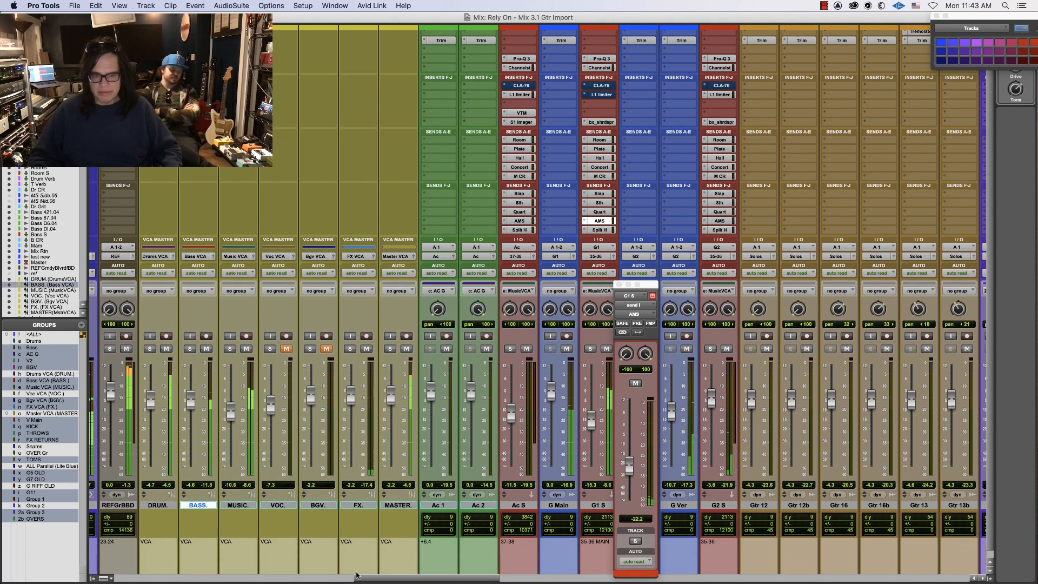
pyautogui.hscroll(-10, 356, 575)
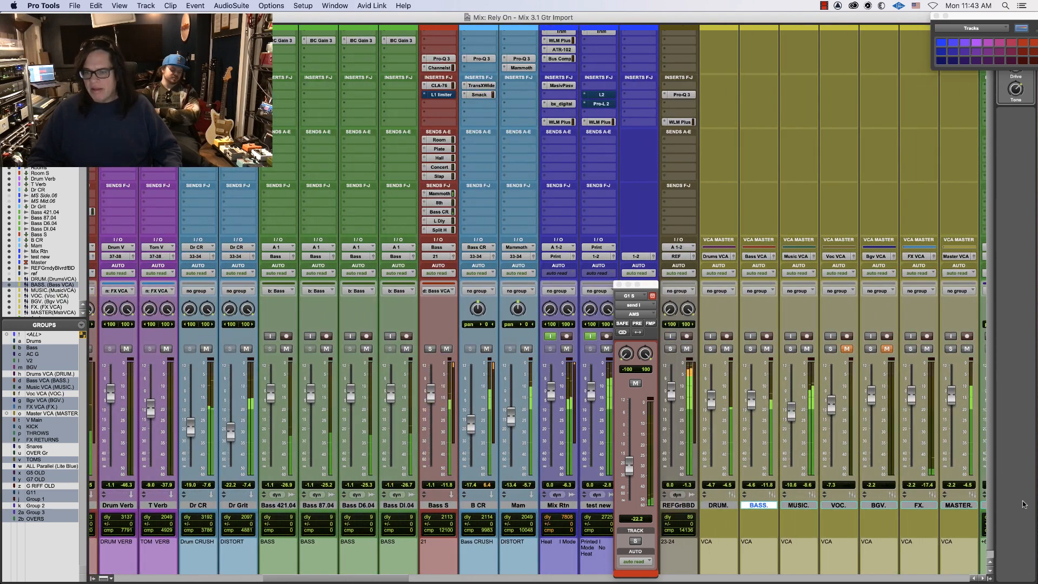
pyautogui.scroll(2, 751, 380)
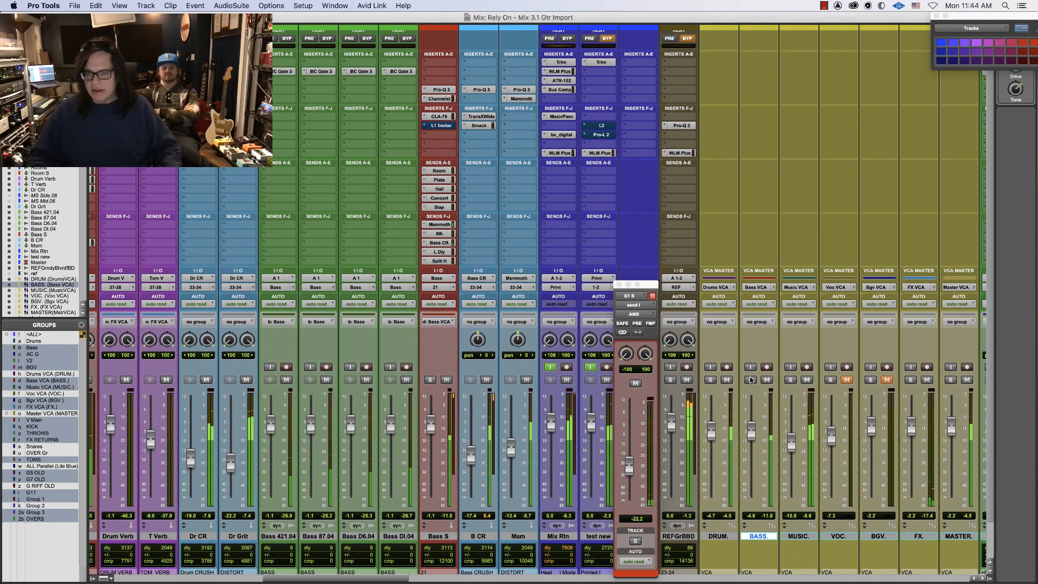
pyautogui.click(751, 380)
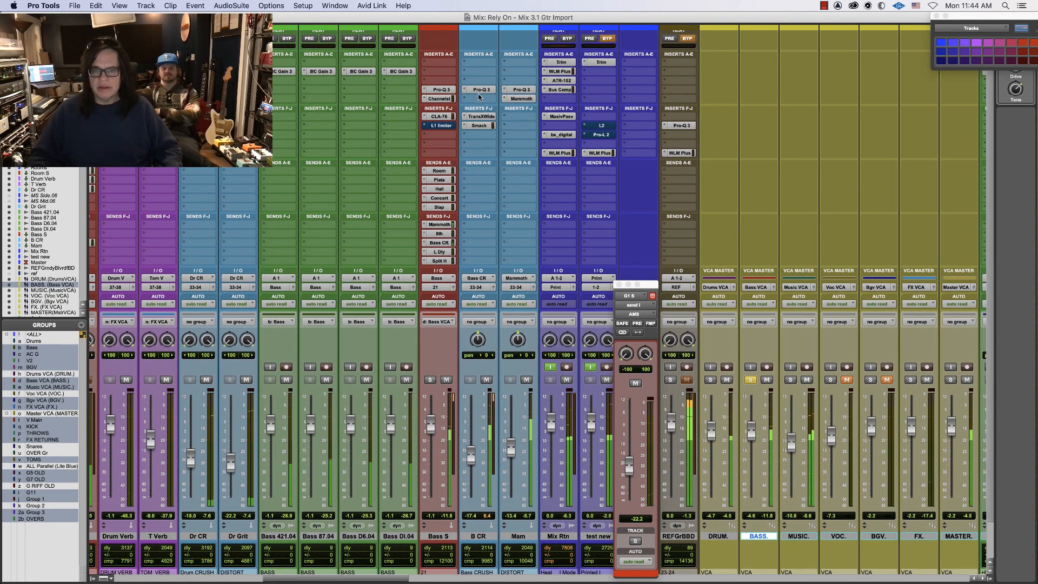
# Move the low cut of the Pro-Q 3 on the Mam track up to 45.342 Hz
pyautogui.click(520, 90)
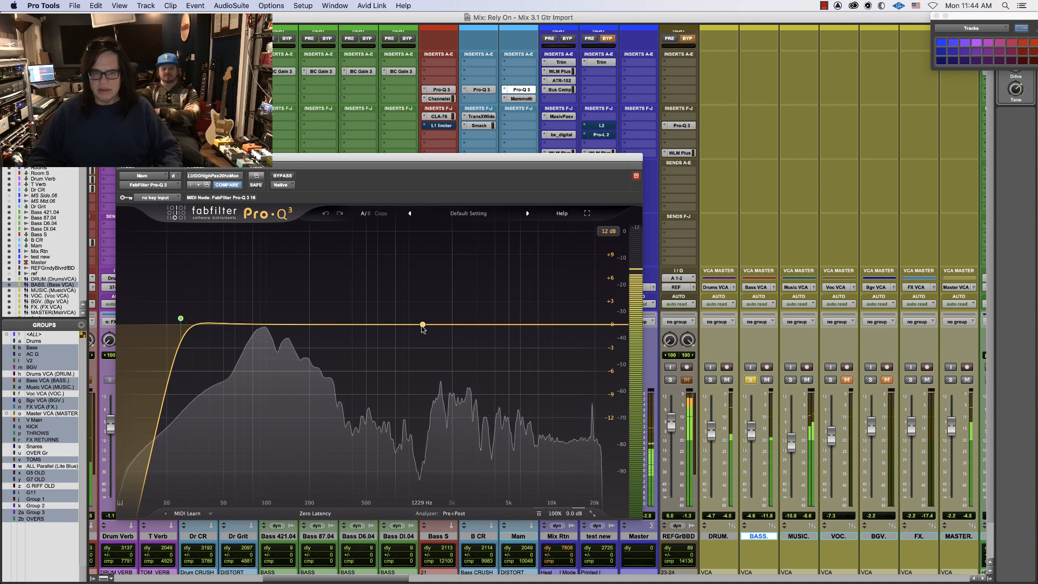
pyautogui.moveTo(182, 320)
pyautogui.moveTo(182, 320); pyautogui.dragTo(218, 347)
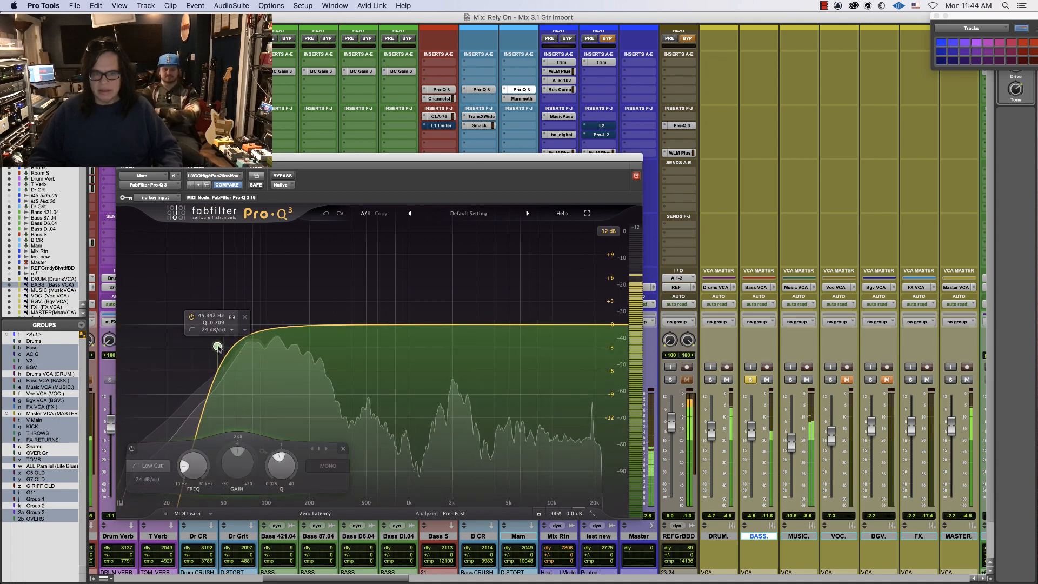
# Increase the Drive of the Mammoth plug-in on the Mam track to 14.0 and close the plug-in
pyautogui.click(523, 98)
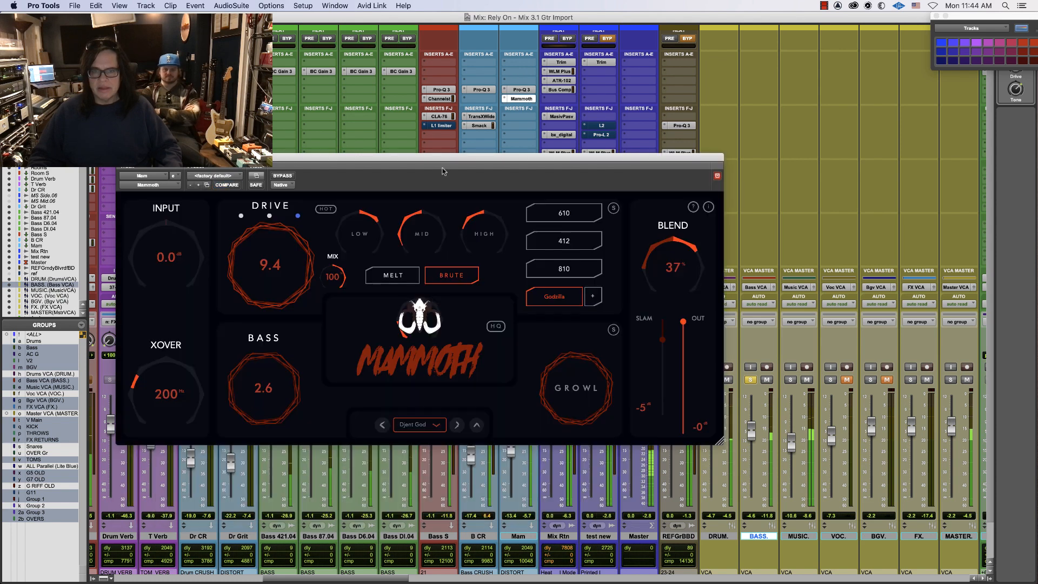
pyautogui.moveTo(245, 265); pyautogui.dragTo(247, 240)
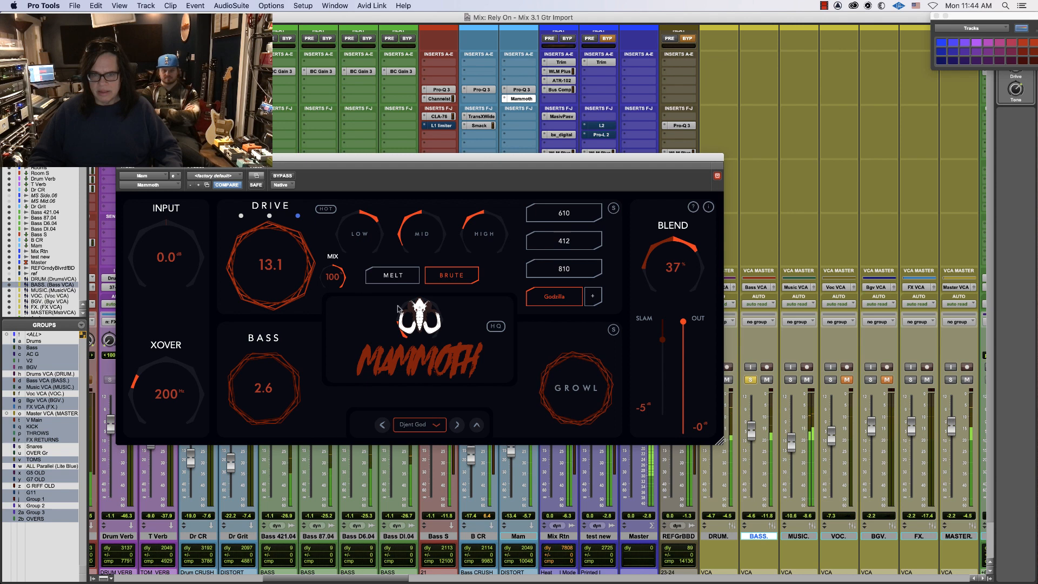
pyautogui.moveTo(255, 259)
pyautogui.mouseDown()
pyautogui.moveTo(255, 244)
pyautogui.moveTo(255, 253)
pyautogui.mouseUp()
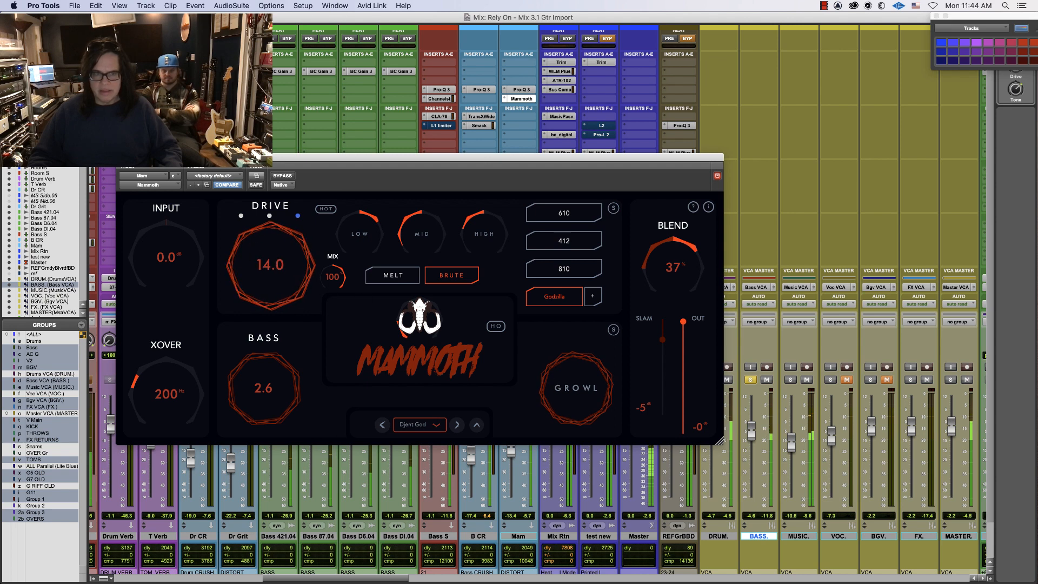
pyautogui.press('super+w')
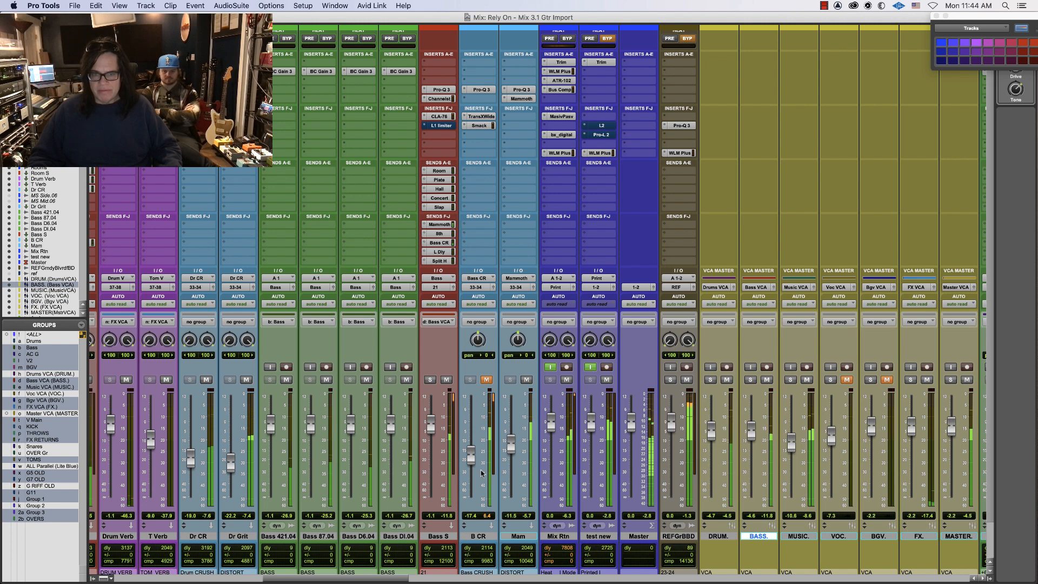
# Rebalance the bass levels with Mam at -10.7 dB, the BASS. VCA at -5.7 dB and B CR unmuted at -11.5 dB
pyautogui.moveTo(510, 448); pyautogui.dragTo(509, 445)
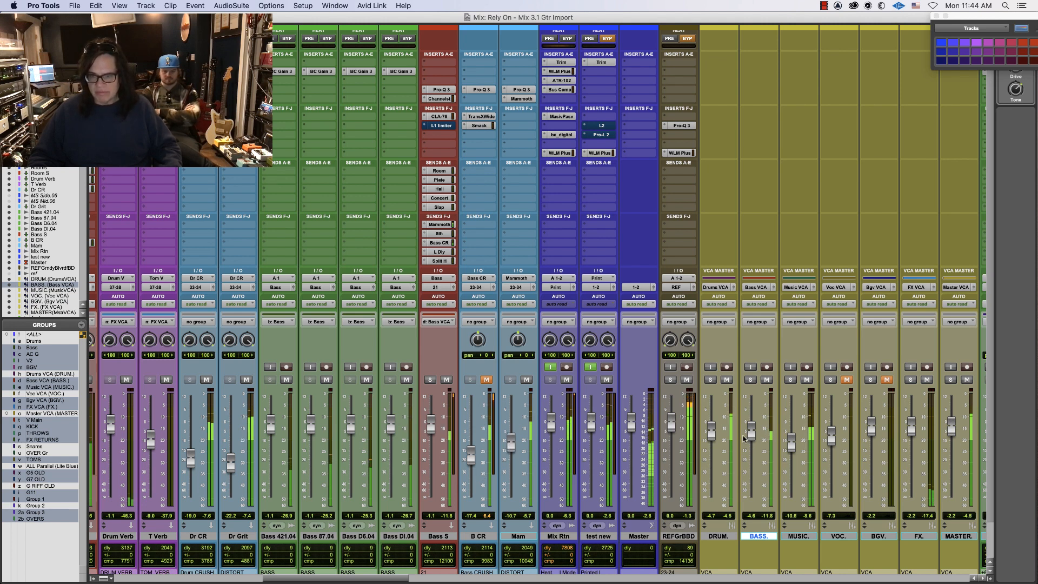
pyautogui.moveTo(750, 435); pyautogui.dragTo(751, 438)
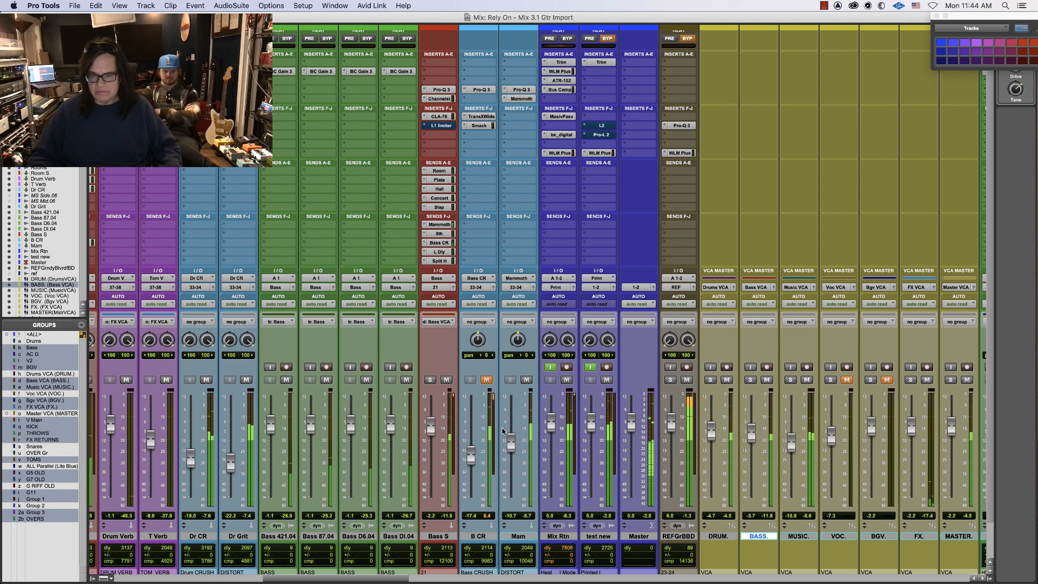
pyautogui.click(485, 379)
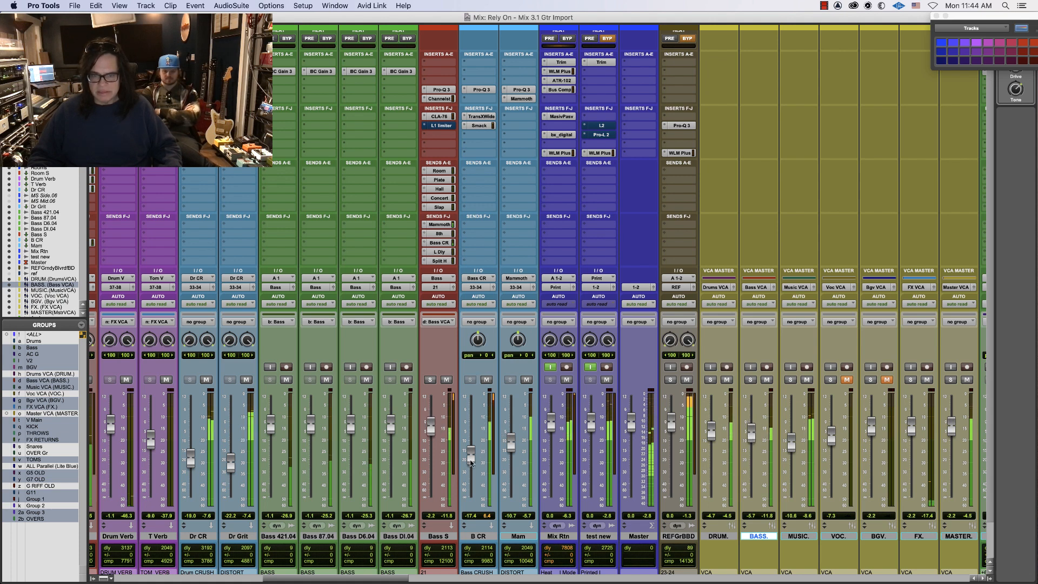
pyautogui.moveTo(471, 462); pyautogui.dragTo(472, 450)
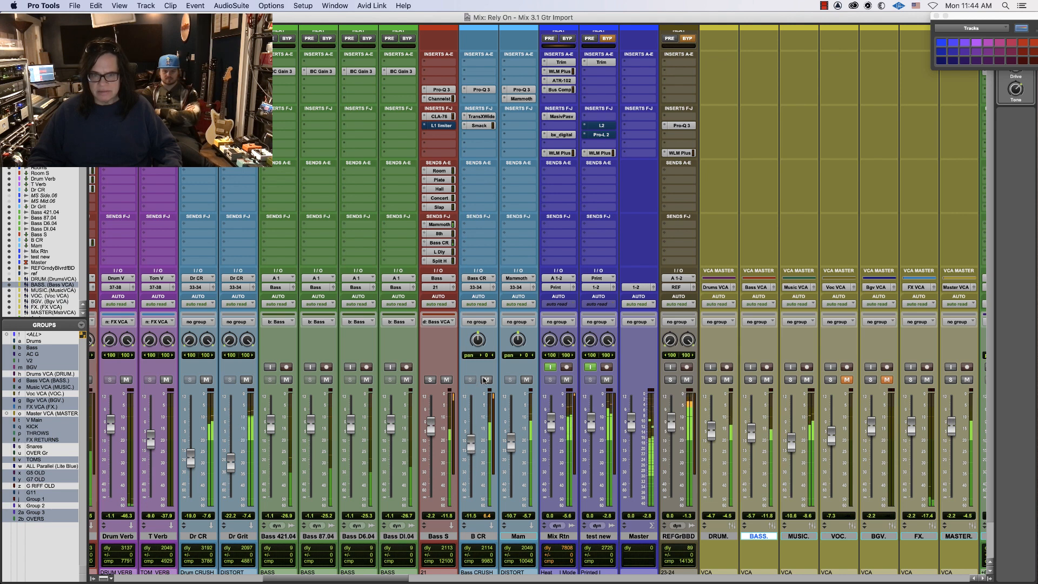
# Mute the Mam and Bass S tracks and solo the BASS. VCA to hear B CR on its own
pyautogui.click(526, 380)
pyautogui.click(446, 380)
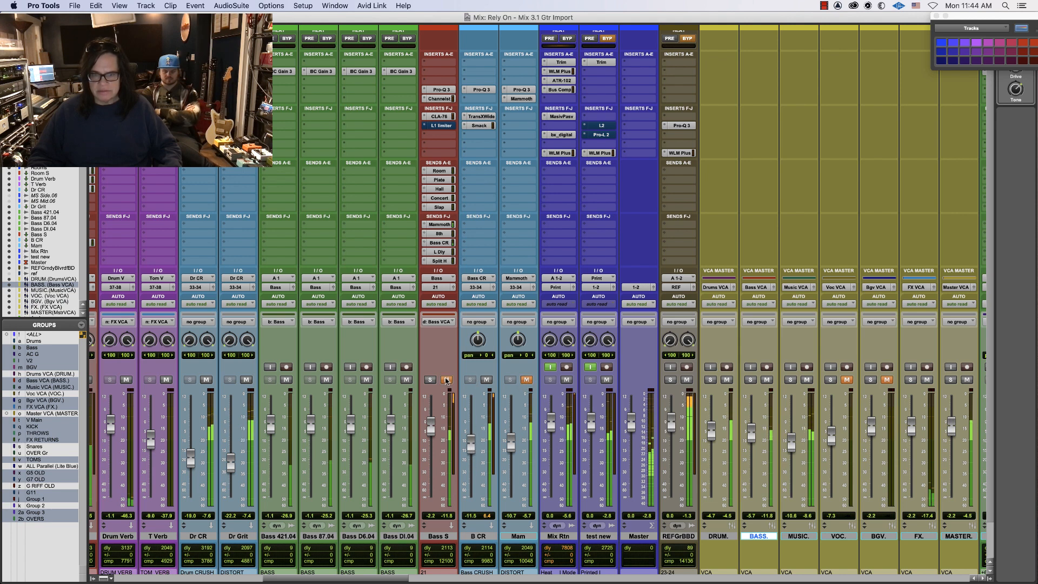
pyautogui.click(687, 380)
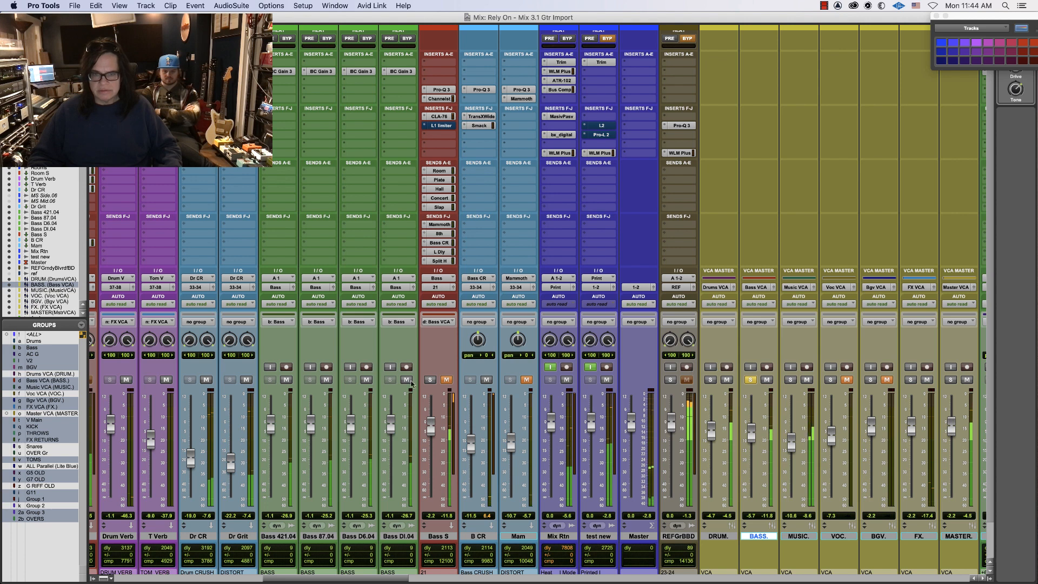
# Unmute the Bass S track and move the low cut of the Pro-Q 3 on B CR slightly higher in frequency
pyautogui.click(446, 380)
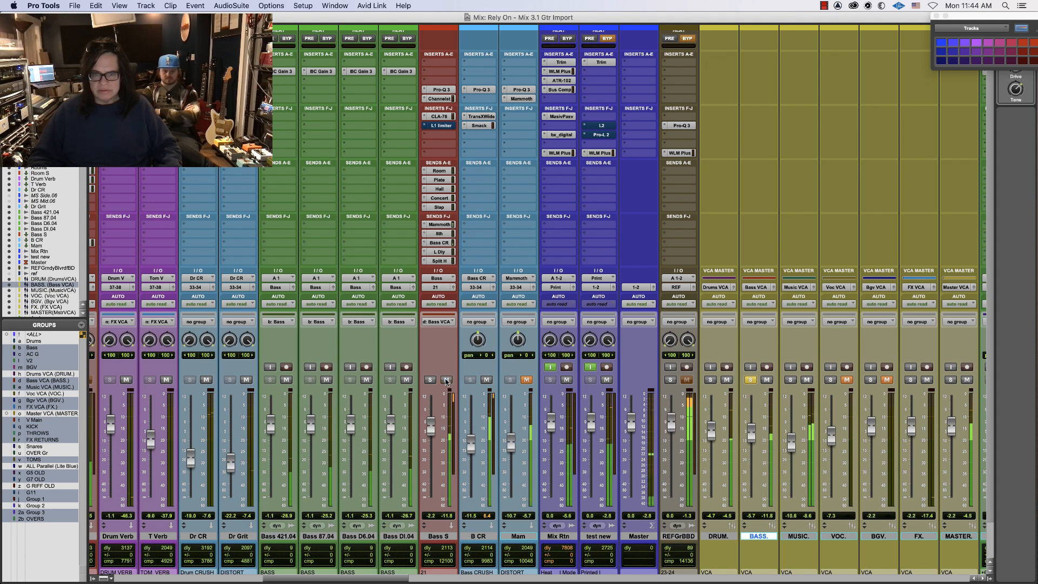
pyautogui.click(480, 90)
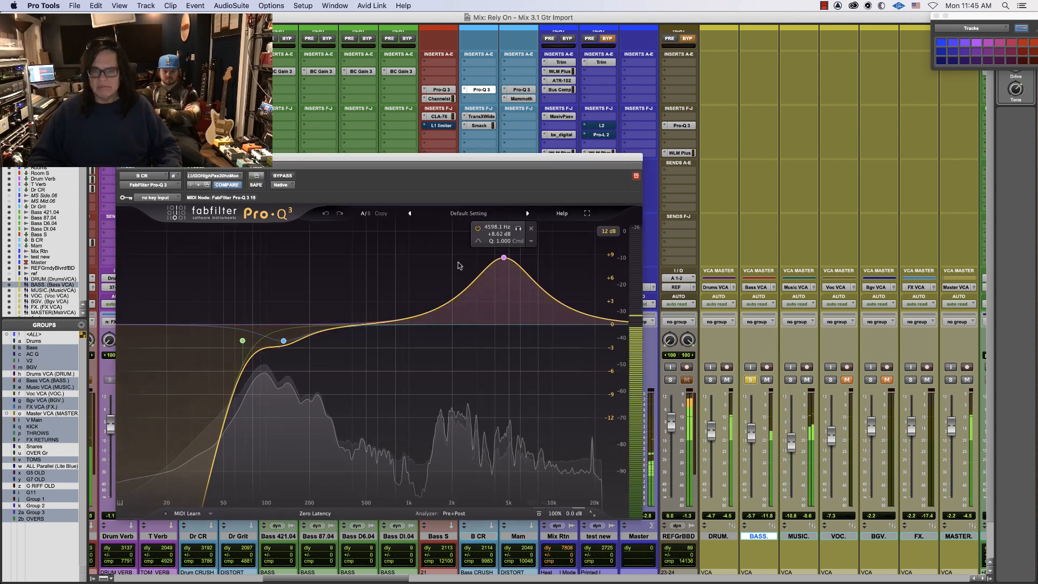
pyautogui.moveTo(243, 338); pyautogui.dragTo(249, 352)
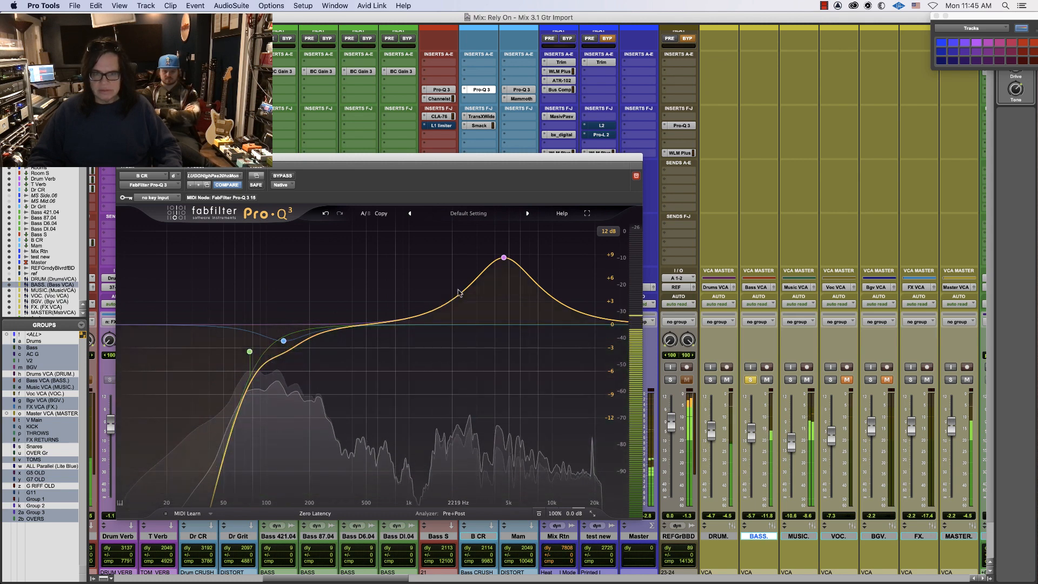
# Add a bell boost of about 2.3 dB at 2009.1 Hz and a slight high-shelf cut to B CR's Pro-Q 3, and close it
pyautogui.click(450, 304)
pyautogui.moveTo(450, 273); pyautogui.dragTo(453, 274)
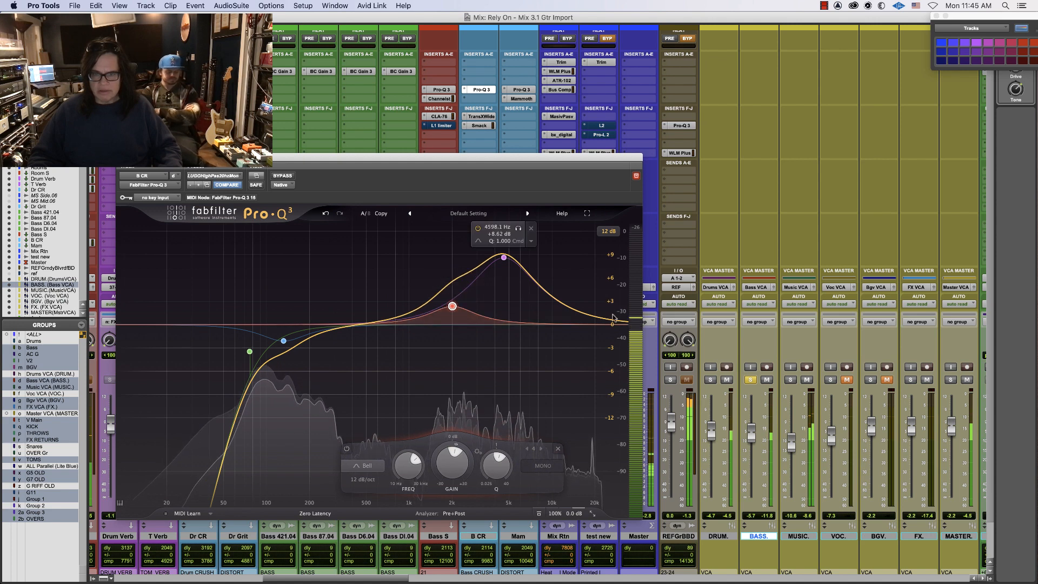
pyautogui.moveTo(614, 323); pyautogui.dragTo(614, 337)
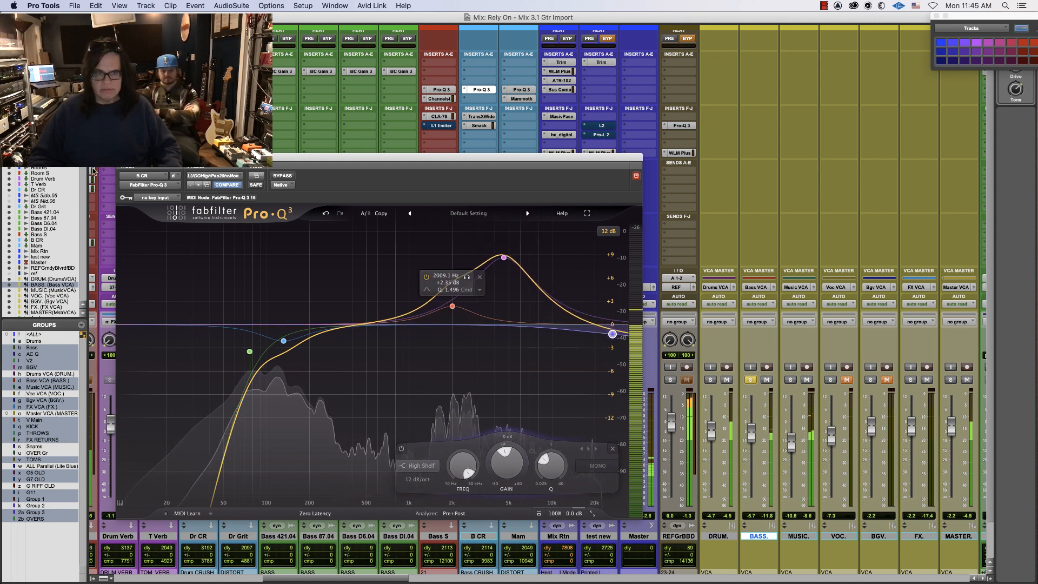
pyautogui.press('super+w')
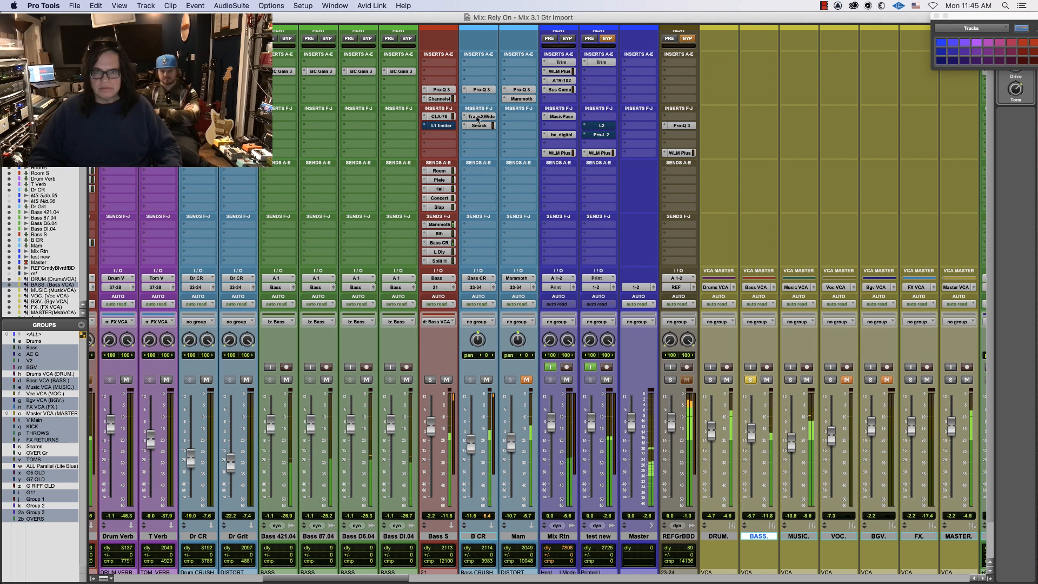
# Check TransX Wide on B CR, and set the Smack! compressor on that track to Input 10.0 and Output 5.5
pyautogui.click(478, 117)
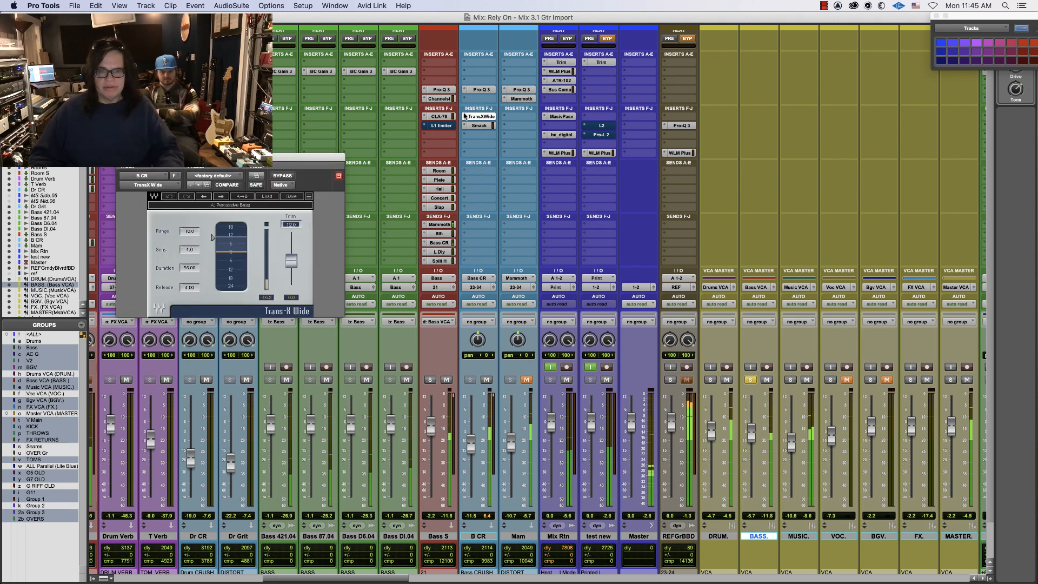
pyautogui.click(479, 126)
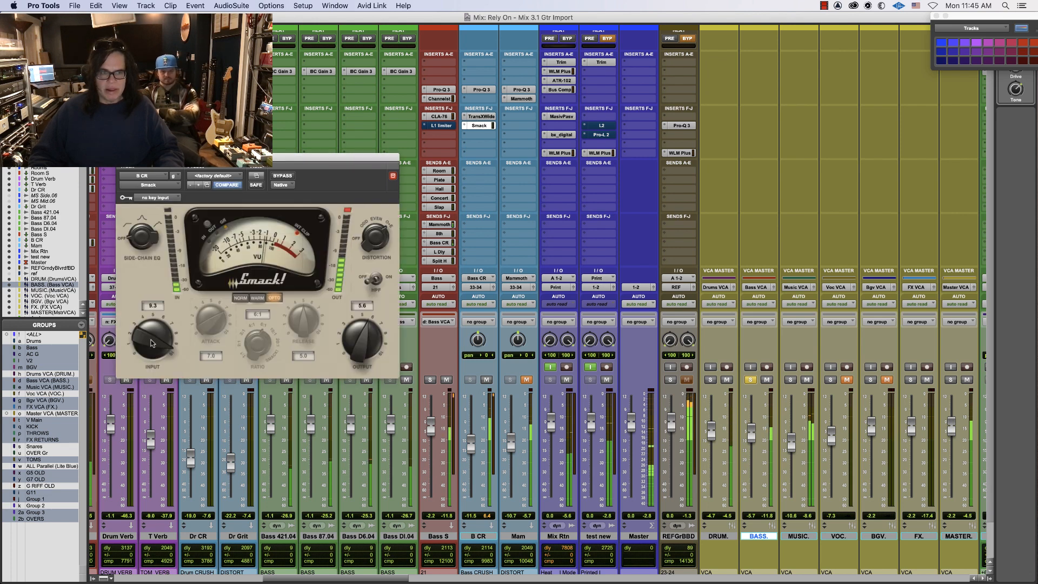
pyautogui.moveTo(152, 342); pyautogui.dragTo(155, 338)
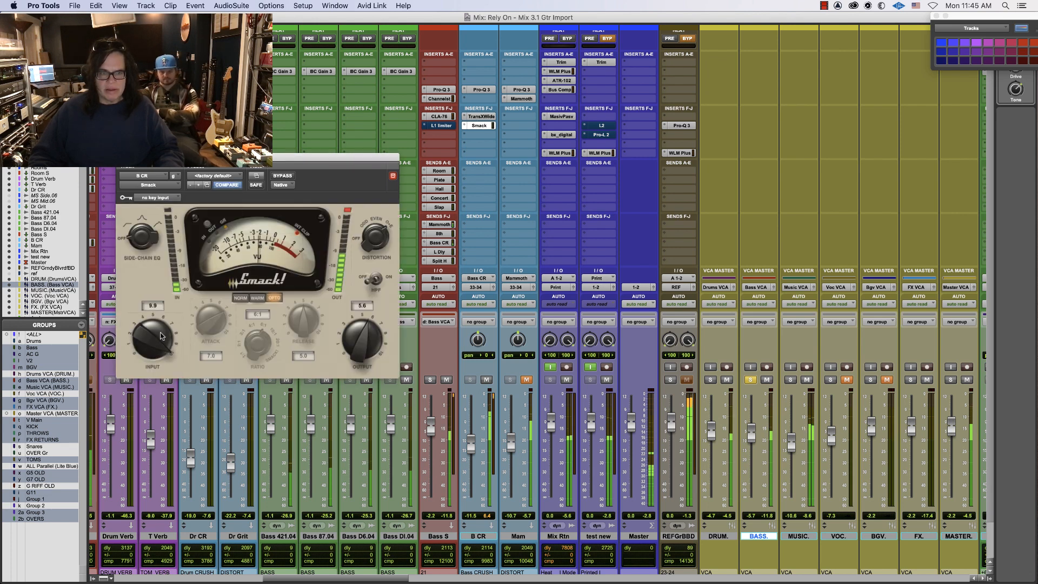
pyautogui.moveTo(361, 345); pyautogui.dragTo(360, 352)
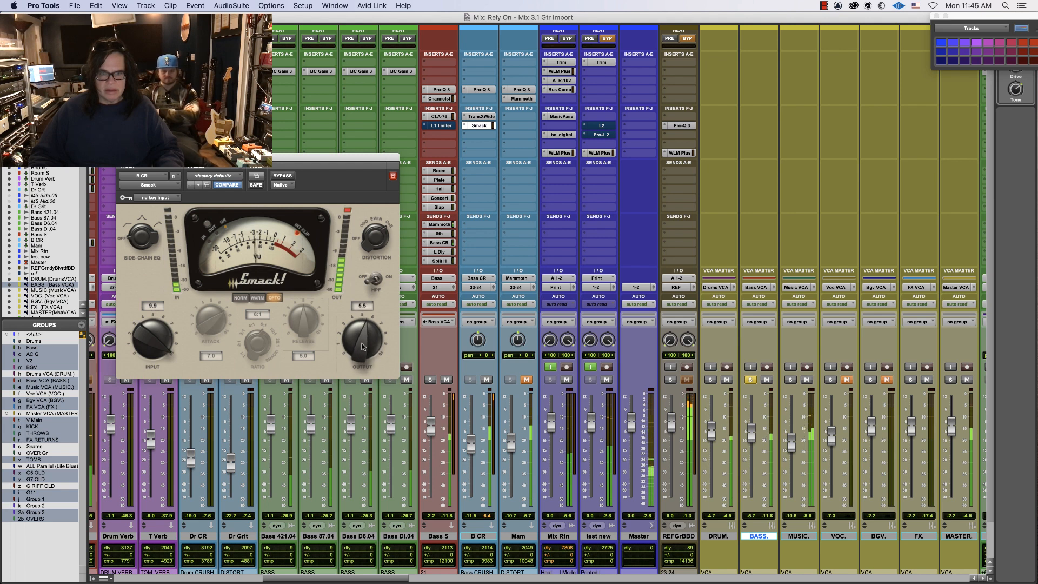
pyautogui.moveTo(139, 332); pyautogui.dragTo(144, 321)
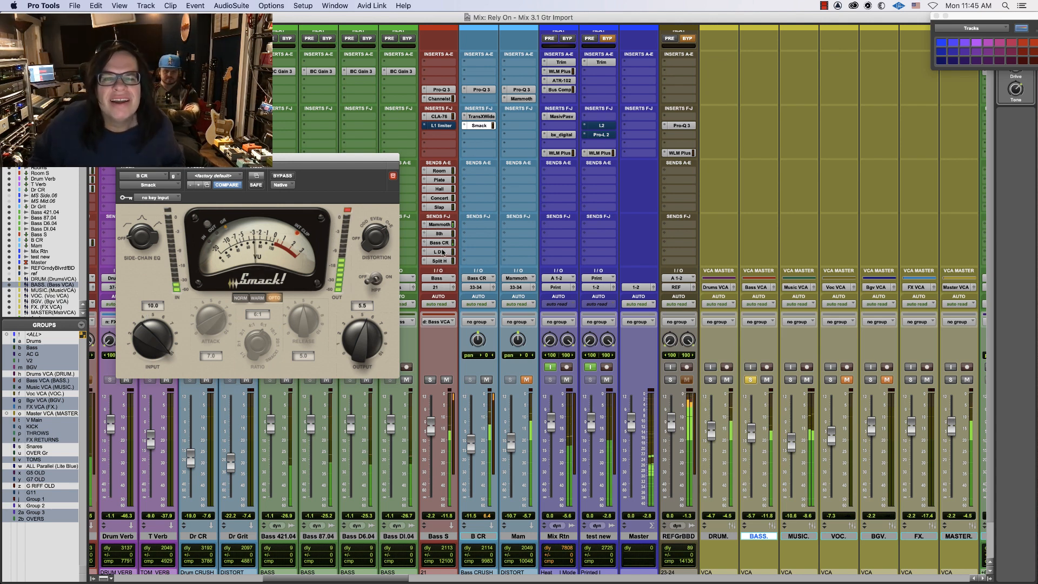
# Raise the Bass CR send on Bass S to -6.5 dB, unmute Mam and clear the BASS. VCA solo
pyautogui.click(443, 245)
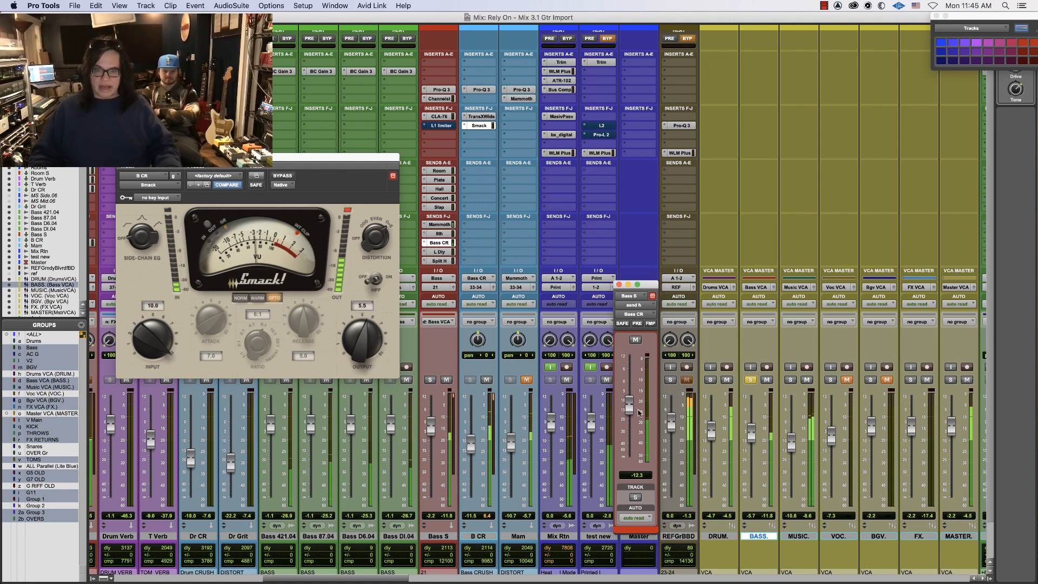
pyautogui.moveTo(630, 406); pyautogui.dragTo(635, 396)
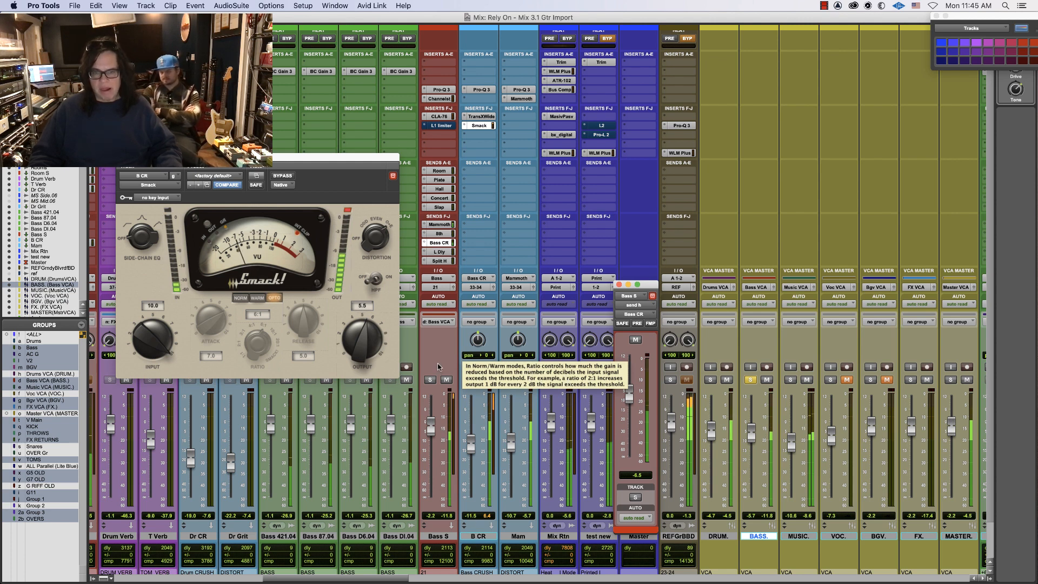
pyautogui.click(489, 380)
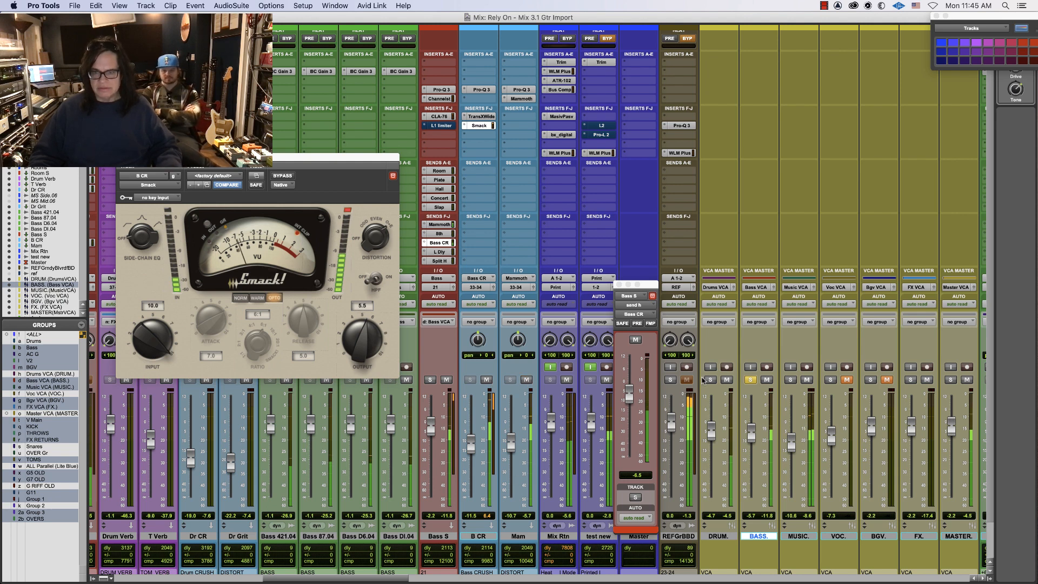
pyautogui.keyDown('alt'); pyautogui.click(750, 380); pyautogui.keyUp('alt')
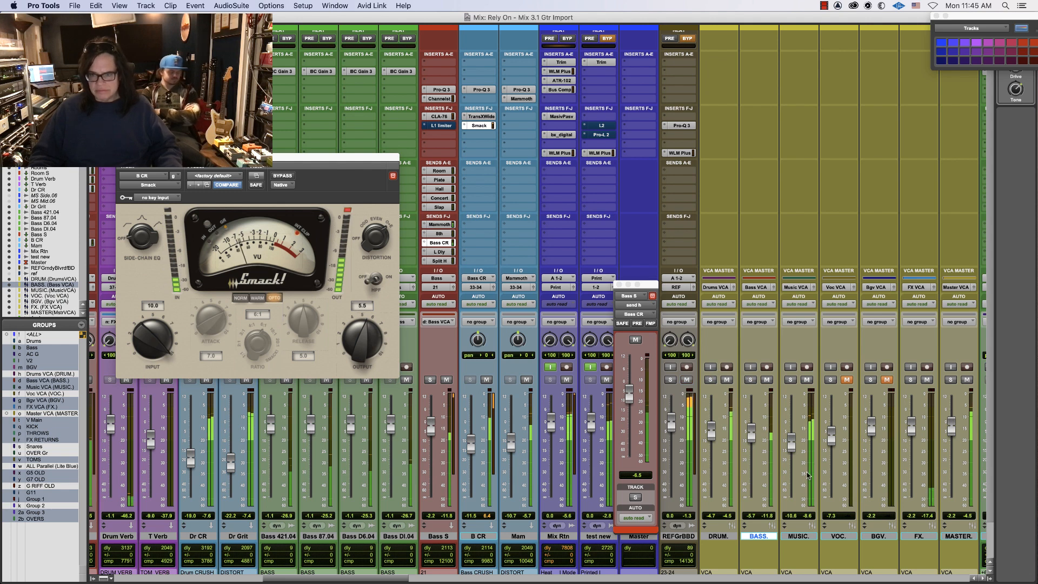
# Nudge the MUSIC. VCA up, lower B CR to -12.6 dB and Mam to -11.3 dB, and close the Smack! and send windows
pyautogui.moveTo(791, 440); pyautogui.dragTo(791, 435)
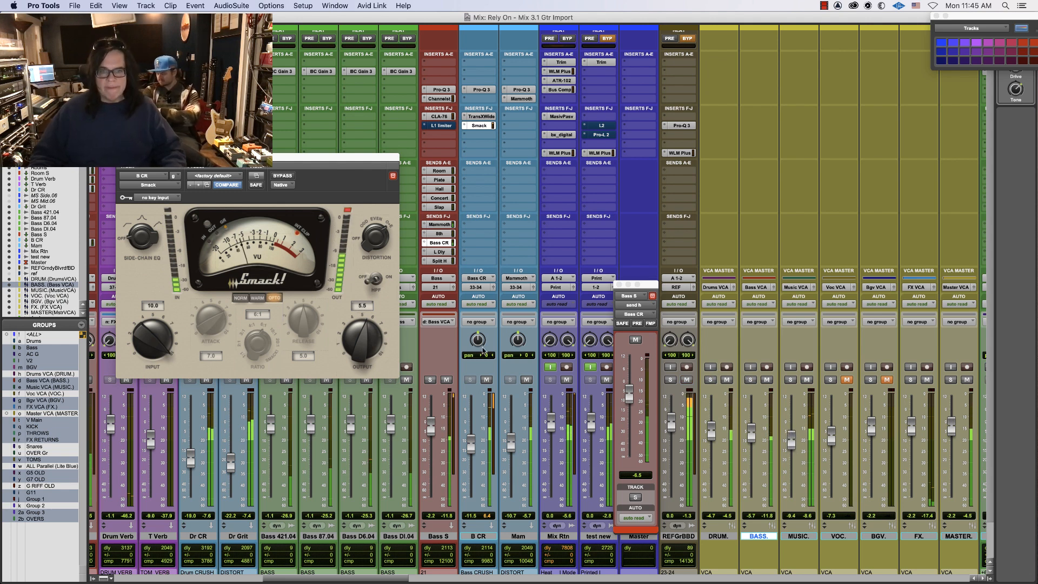
pyautogui.moveTo(474, 445); pyautogui.dragTo(511, 451)
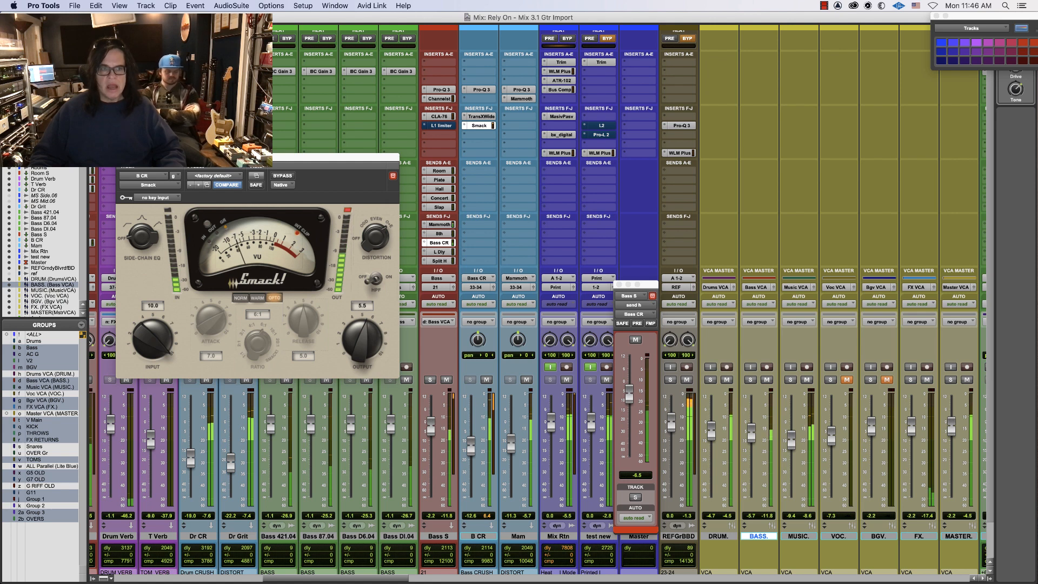
pyautogui.click(393, 175)
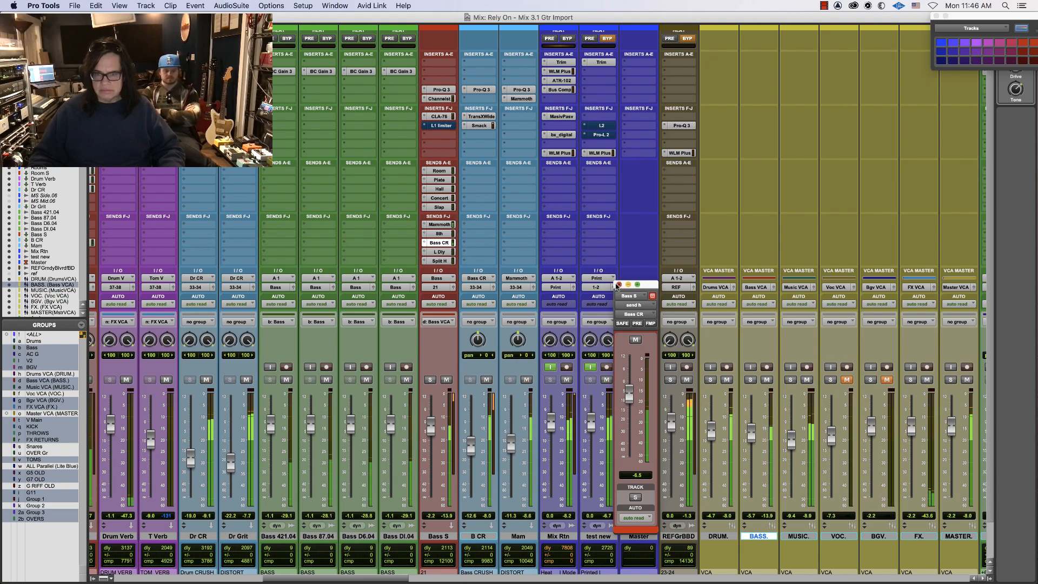
pyautogui.click(618, 283)
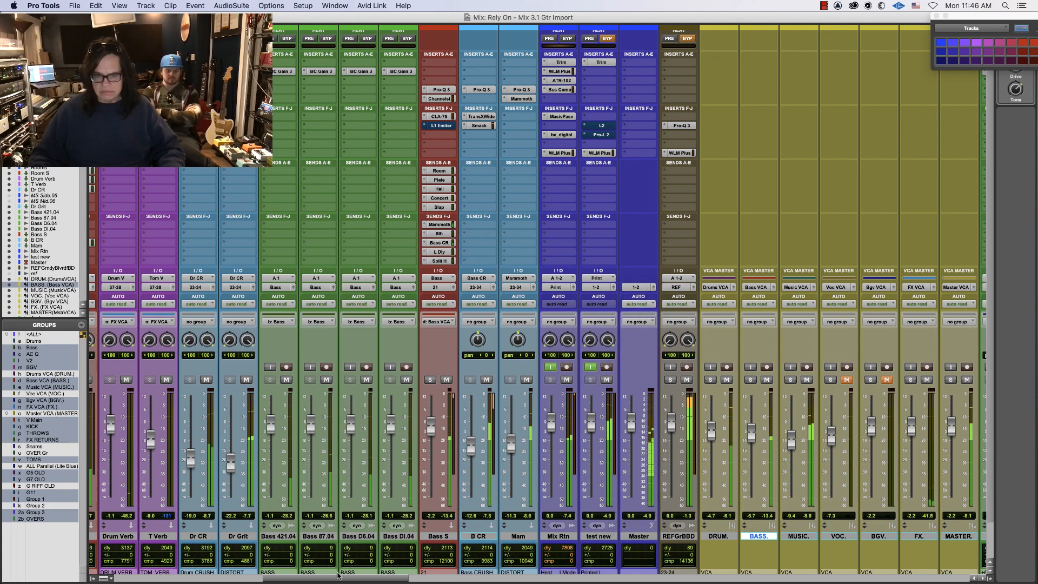
# Select the first Ac 1 and Ac 2 clips in the pre section of the Edit window for playback and return to the mixer
pyautogui.moveTo(343, 578); pyautogui.dragTo(460, 582)
pyautogui.press('super+equal')
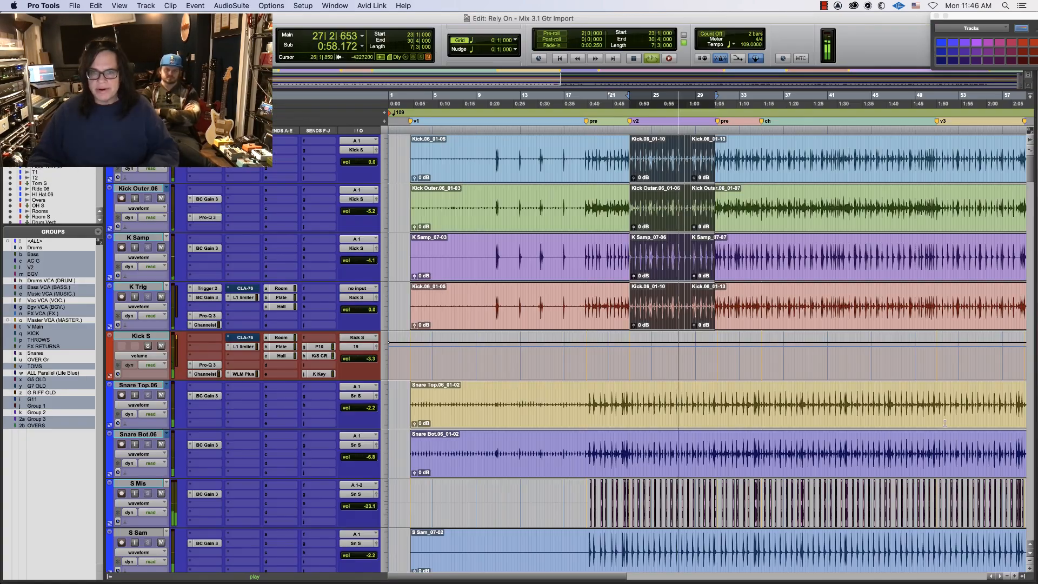
pyautogui.scroll(-20, 1026, 196)
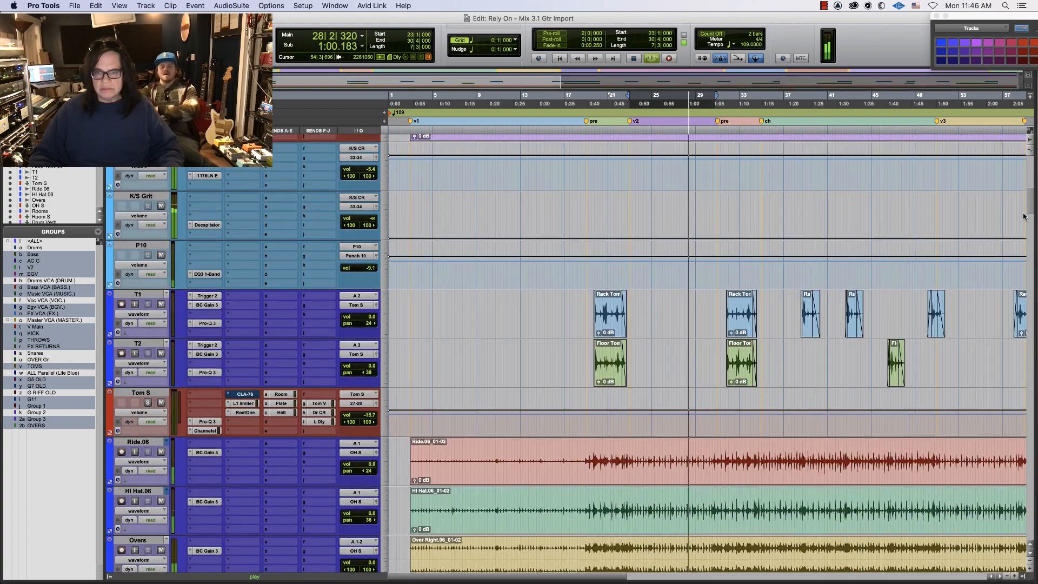
pyautogui.scroll(-20, 1022, 281)
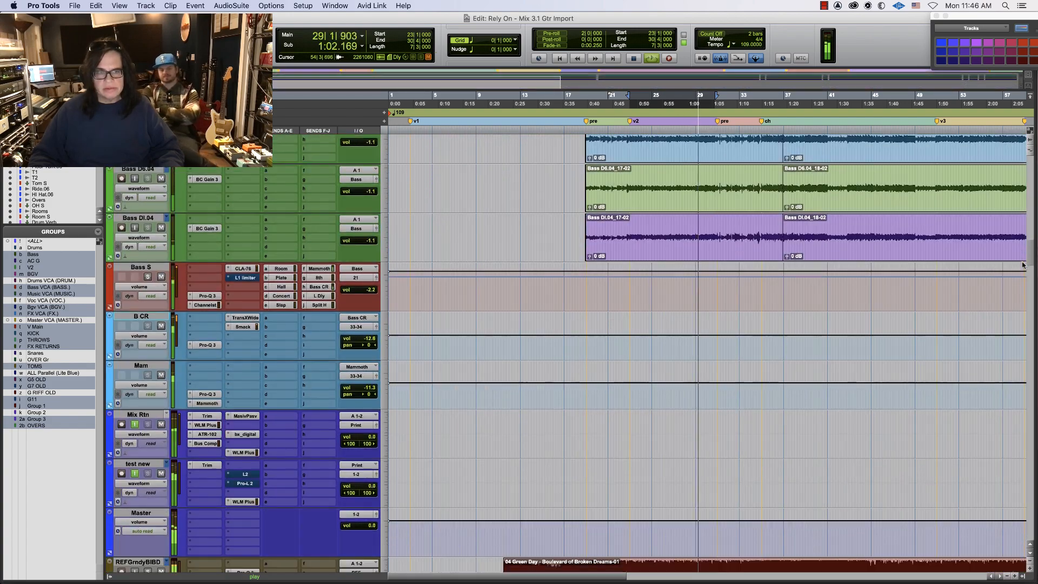
pyautogui.scroll(3, 1023, 309)
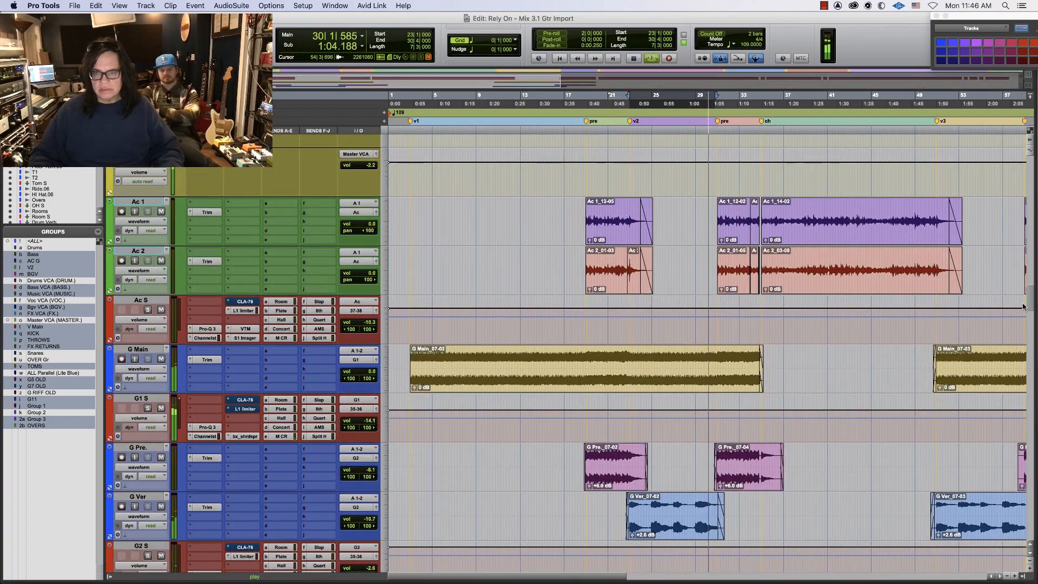
pyautogui.doubleClick(610, 251)
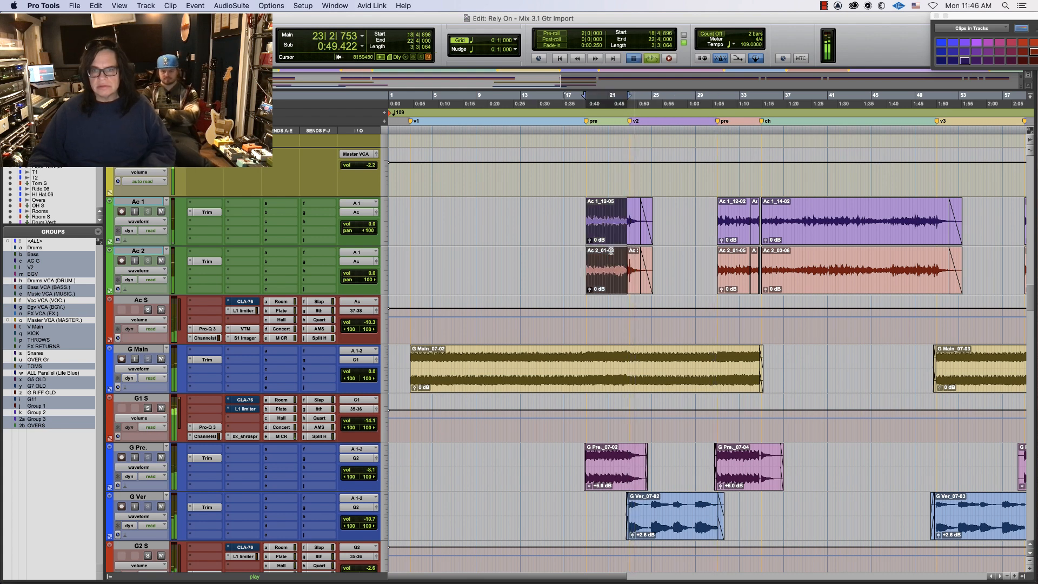
pyautogui.press('super+equal')
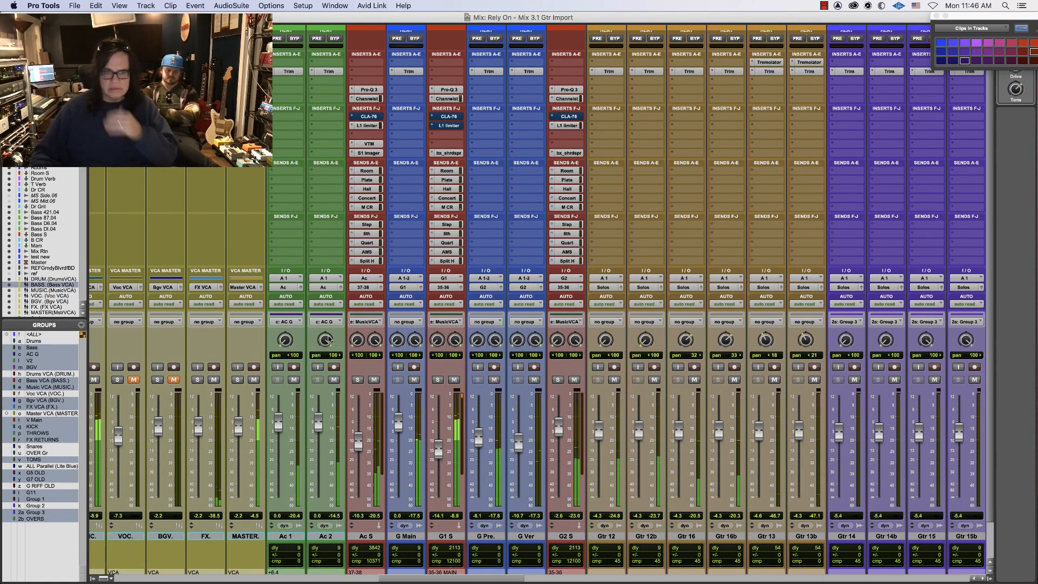
# Solo the Ac S track and raise its fader to -6.2 dB
pyautogui.click(357, 380)
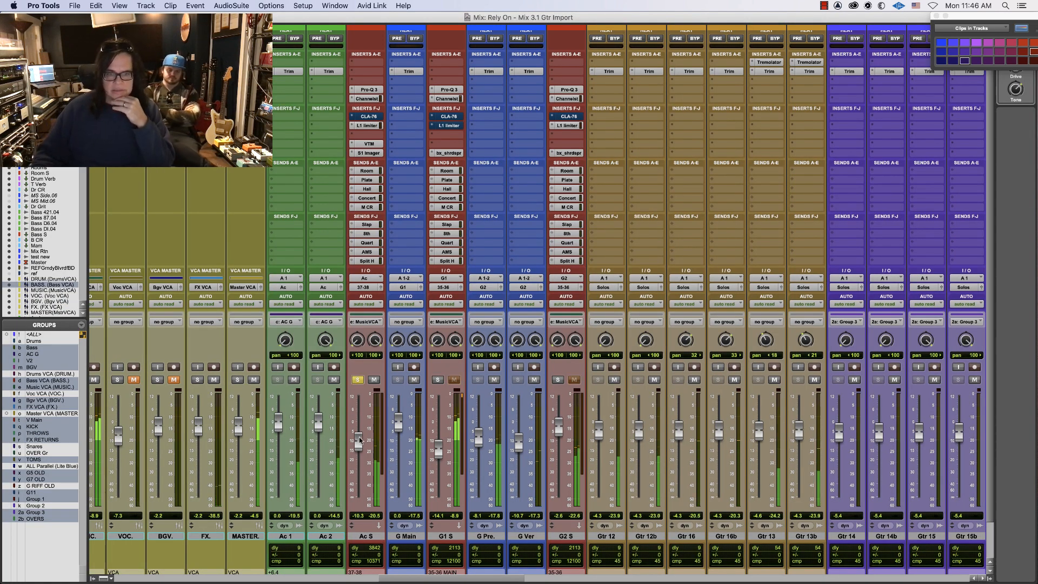
pyautogui.moveTo(361, 434); pyautogui.dragTo(361, 435)
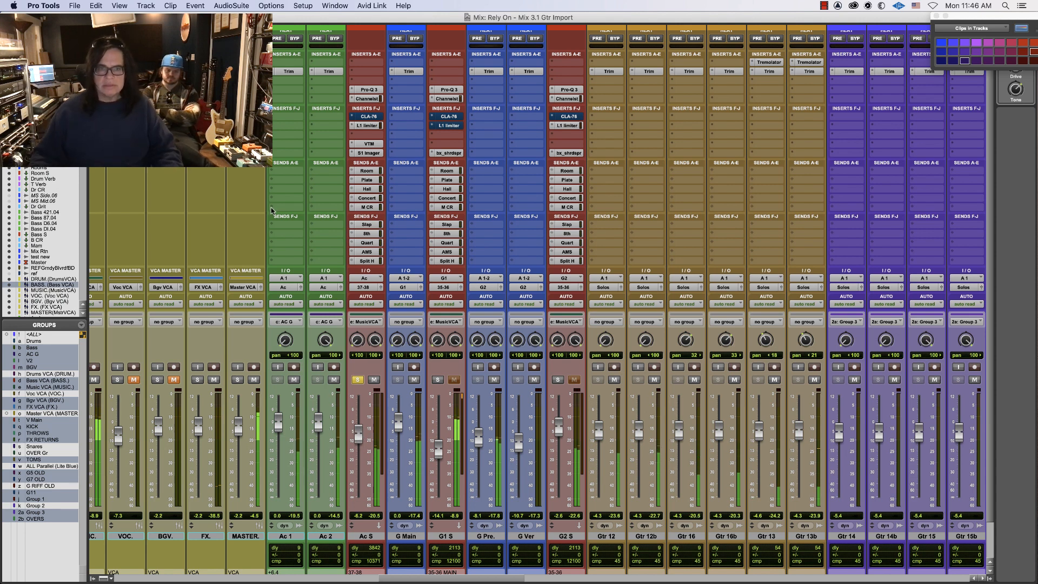
# Lower the compressor threshold in the Ac S track's SSL Channel Strip to about -9.3 dB
pyautogui.click(369, 90)
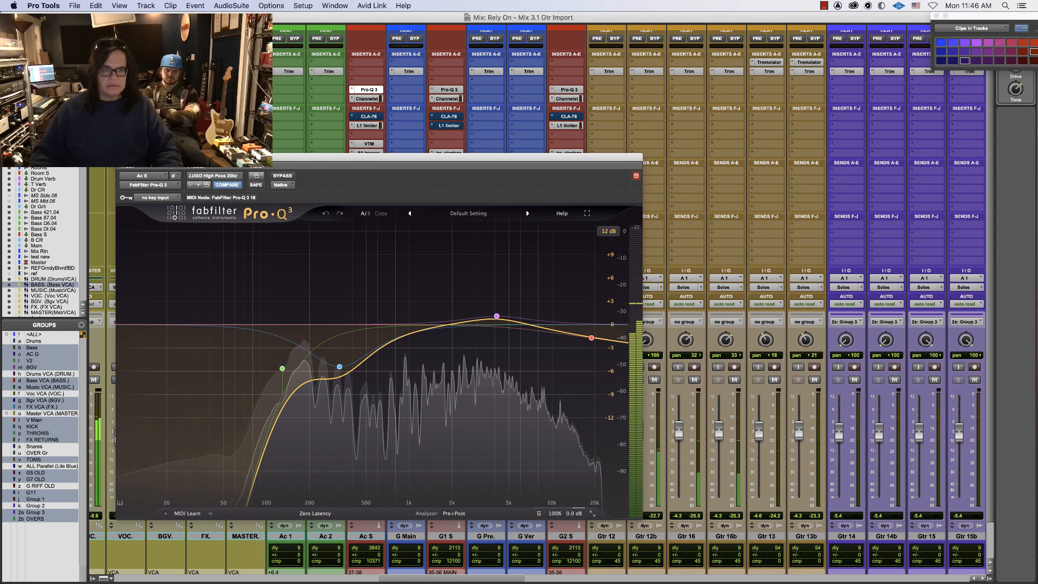
pyautogui.click(369, 90)
pyautogui.click(370, 99)
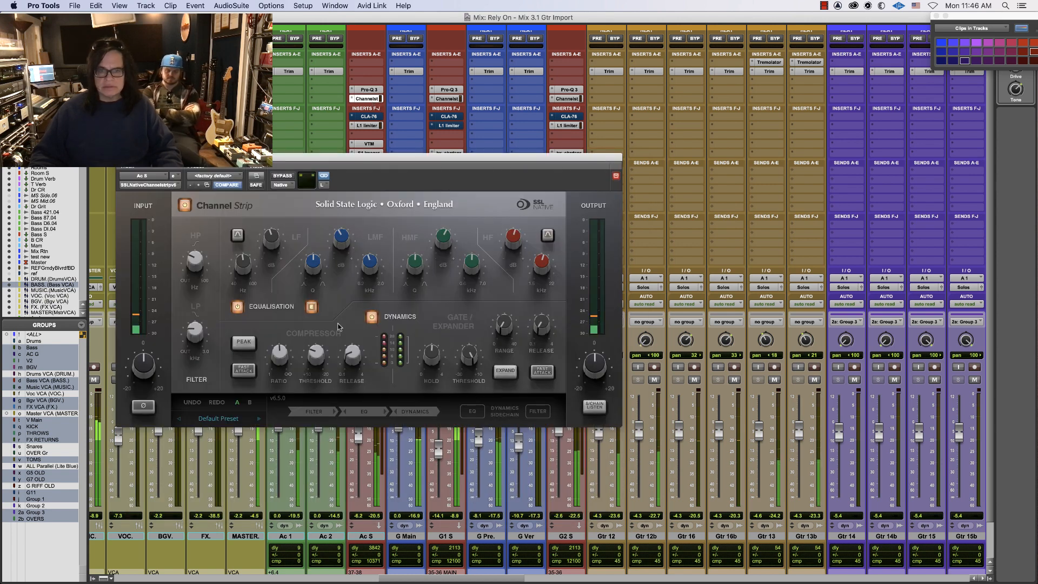
pyautogui.moveTo(323, 356); pyautogui.dragTo(326, 279)
pyautogui.scroll(-3, 319, 351)
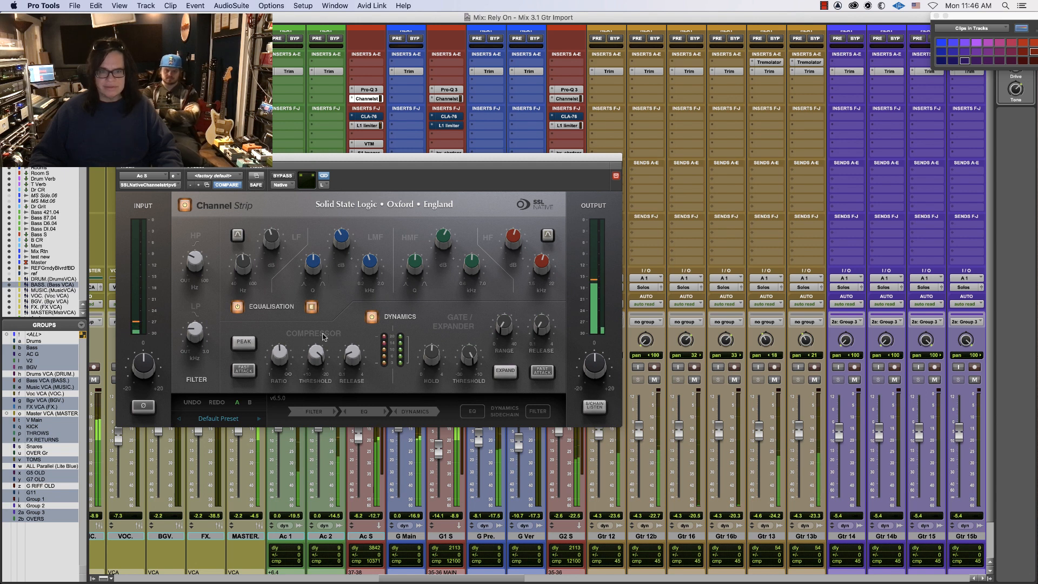
pyautogui.moveTo(316, 363); pyautogui.dragTo(311, 378)
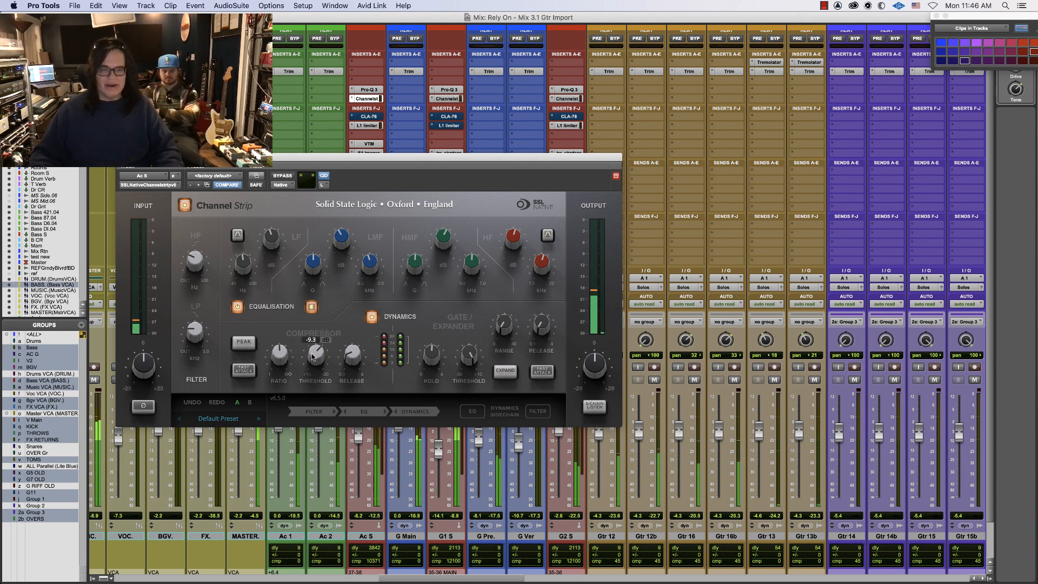
pyautogui.press('super+w')
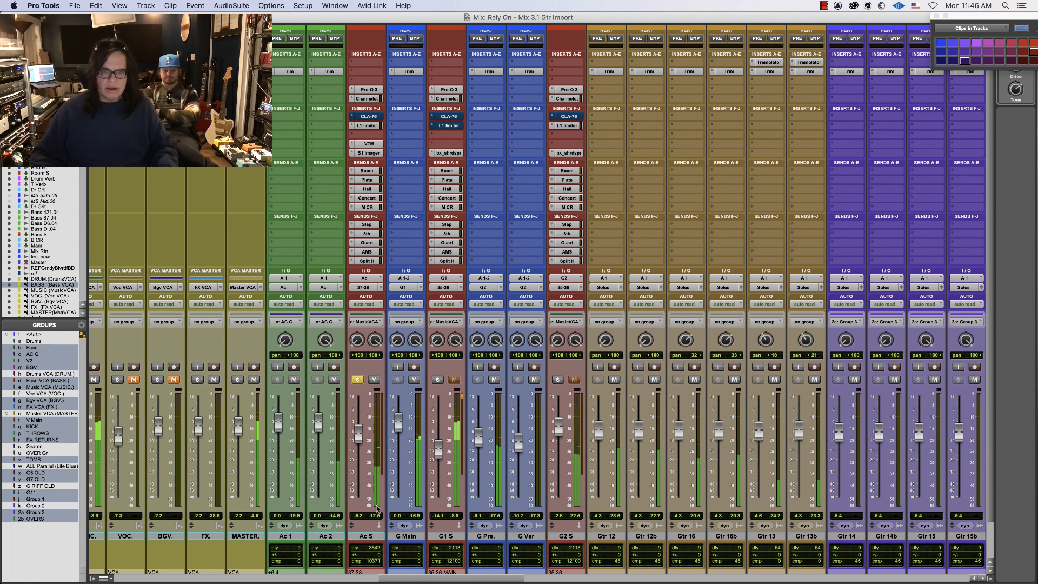
# Bypass the L1 limiter on the Ac S track and clear the track's peak meter
pyautogui.keyDown('super'); pyautogui.click(368, 125); pyautogui.keyUp('super')
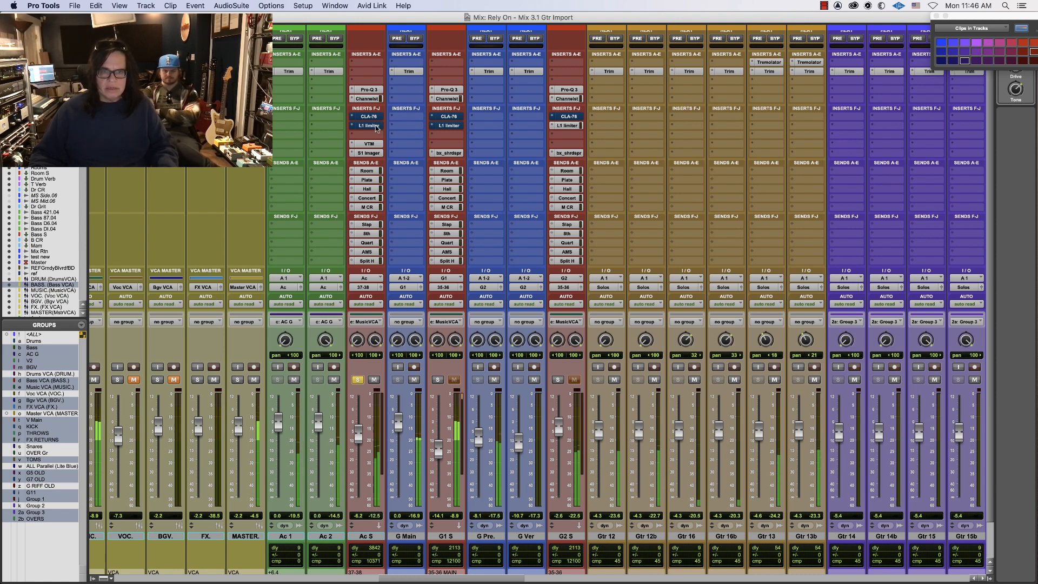
pyautogui.click(380, 516)
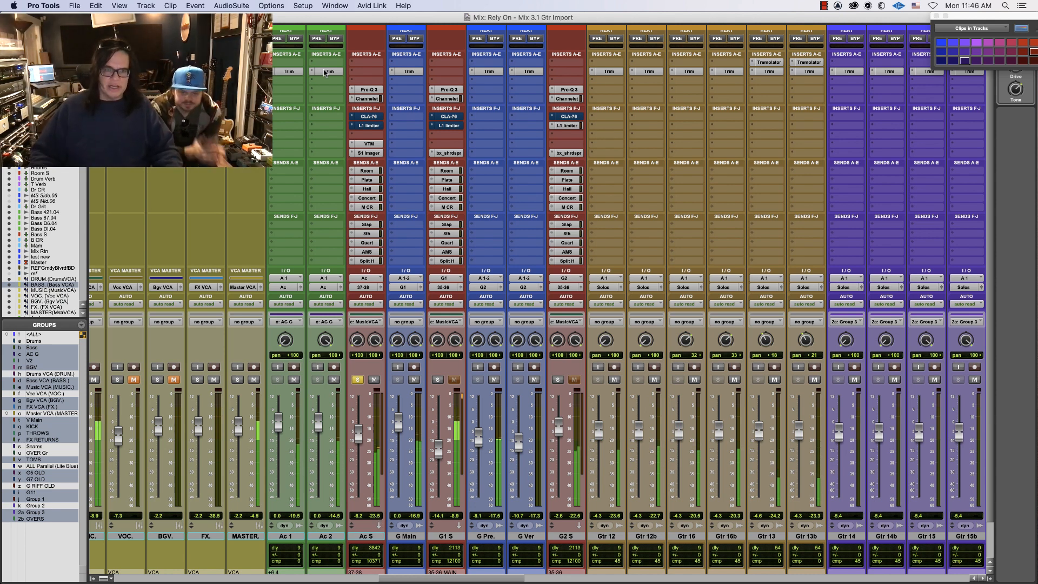
# Raise the Trim gain on the Ac 1 track to -5.4 dB and raise the Ac 2 track's Trim gain as well
pyautogui.click(290, 71)
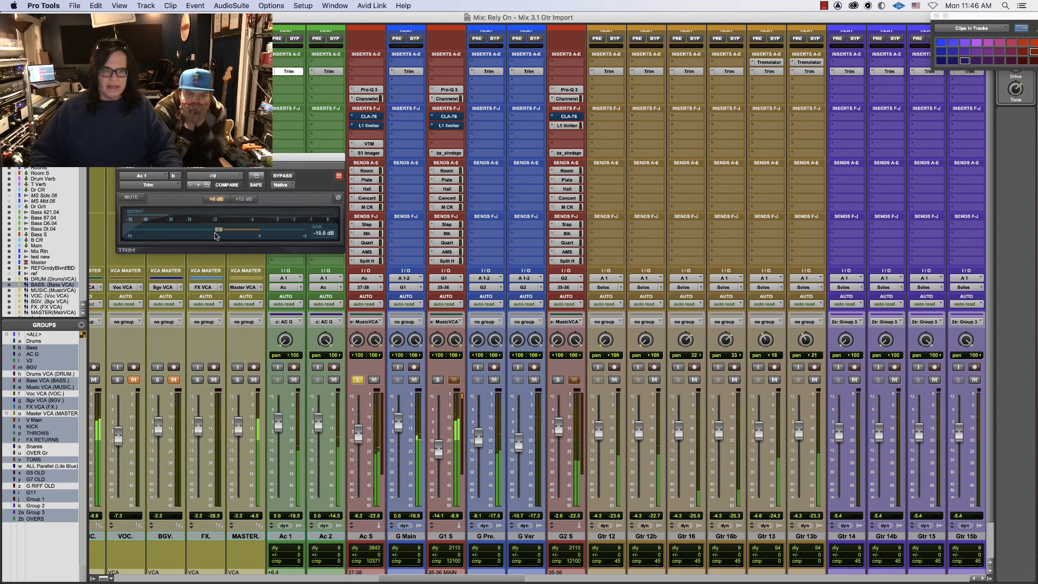
pyautogui.moveTo(232, 232); pyautogui.dragTo(233, 229)
pyautogui.click(331, 71)
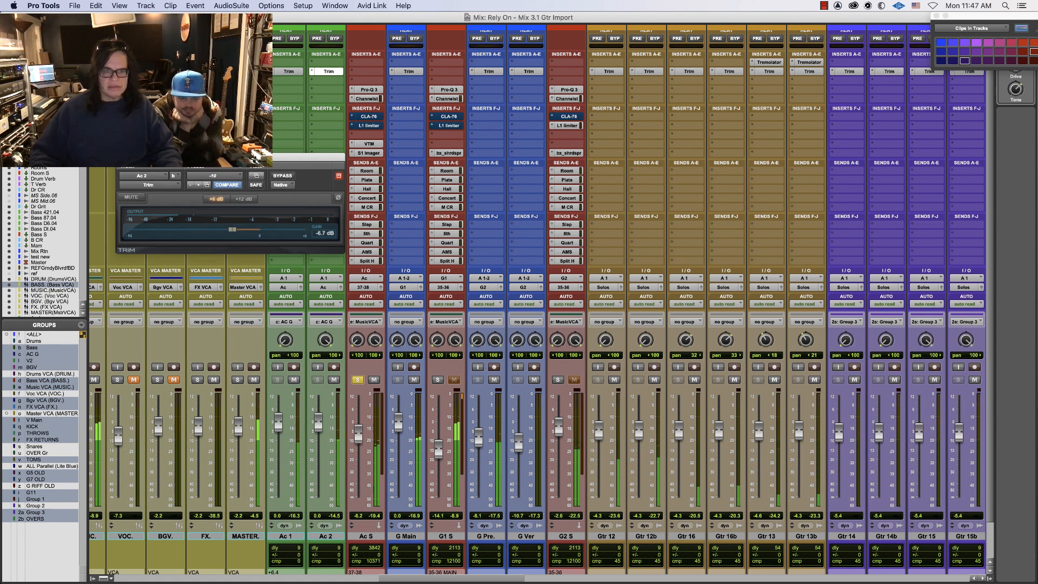
pyautogui.click(338, 176)
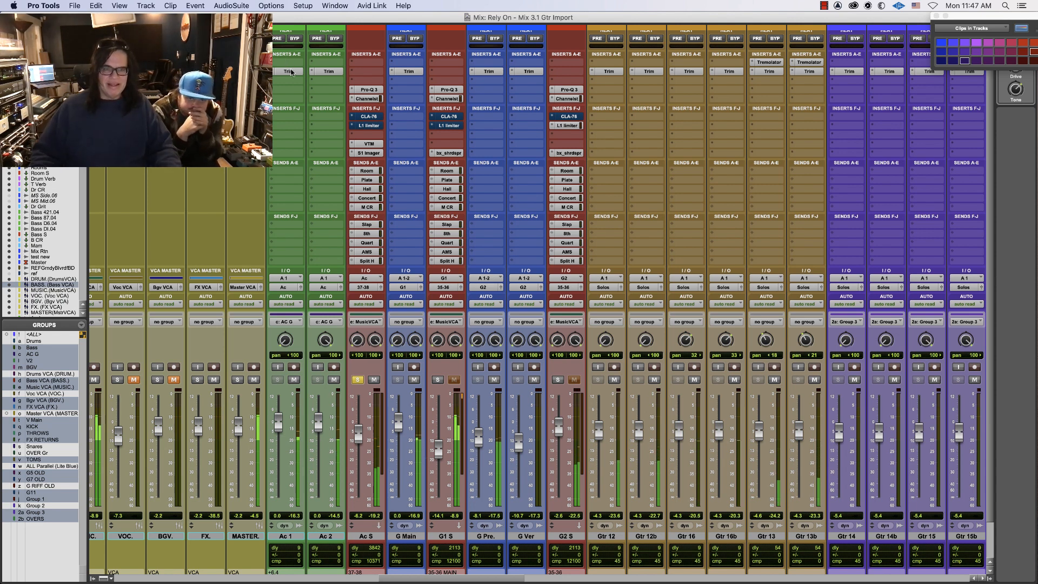
pyautogui.click(288, 71)
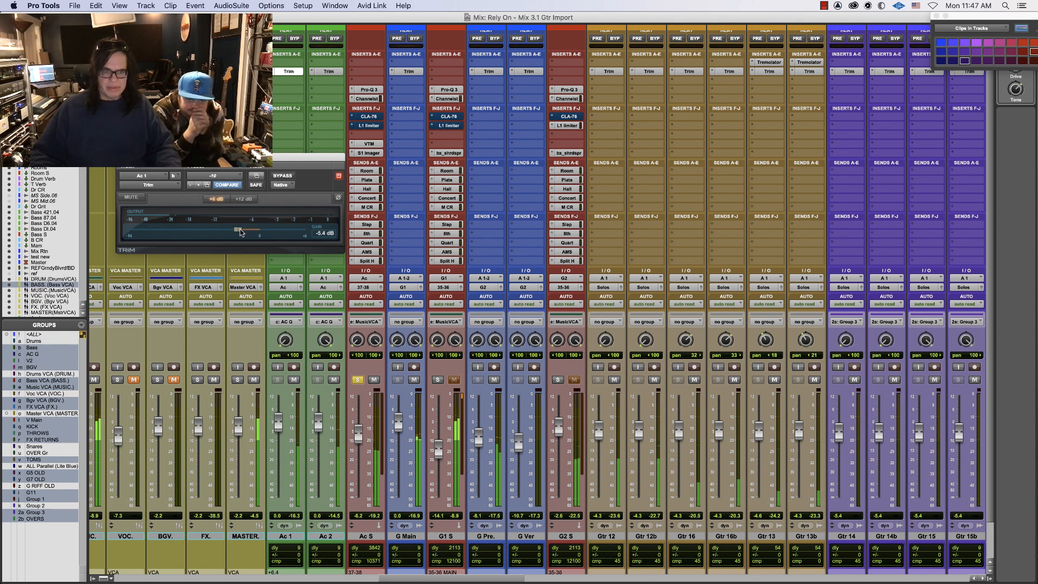
pyautogui.click(324, 71)
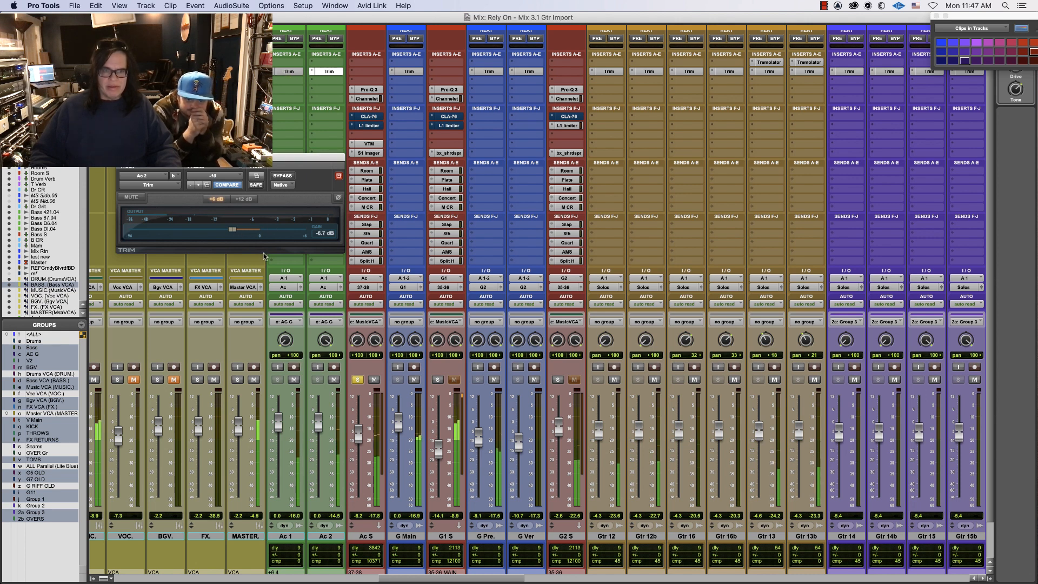
pyautogui.moveTo(241, 230); pyautogui.dragTo(236, 229)
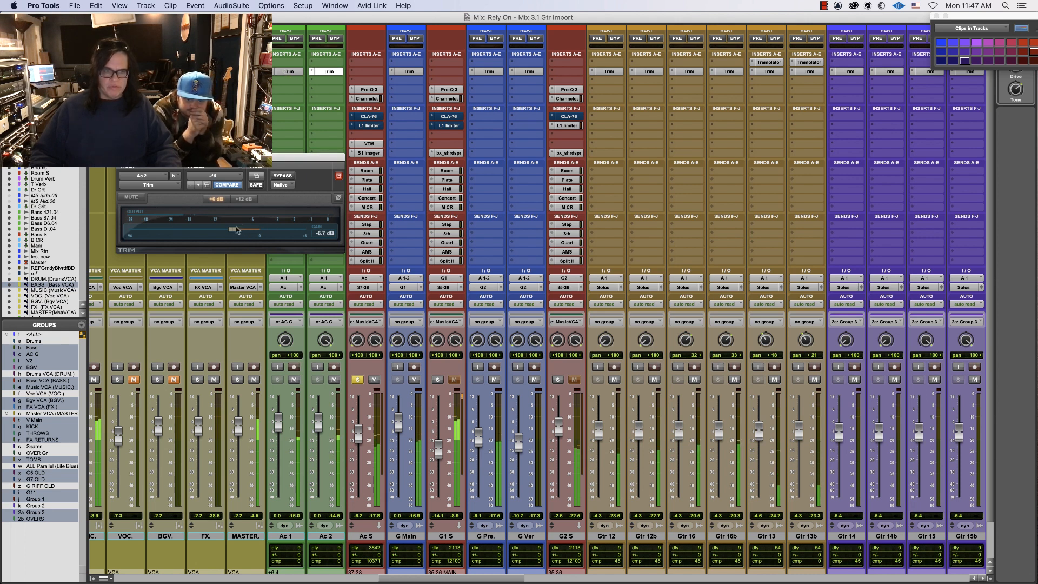
# Set the compressor in the Ac S track's Channel Strip to a -12.4 dB threshold and a 0.3 s release
pyautogui.click(372, 99)
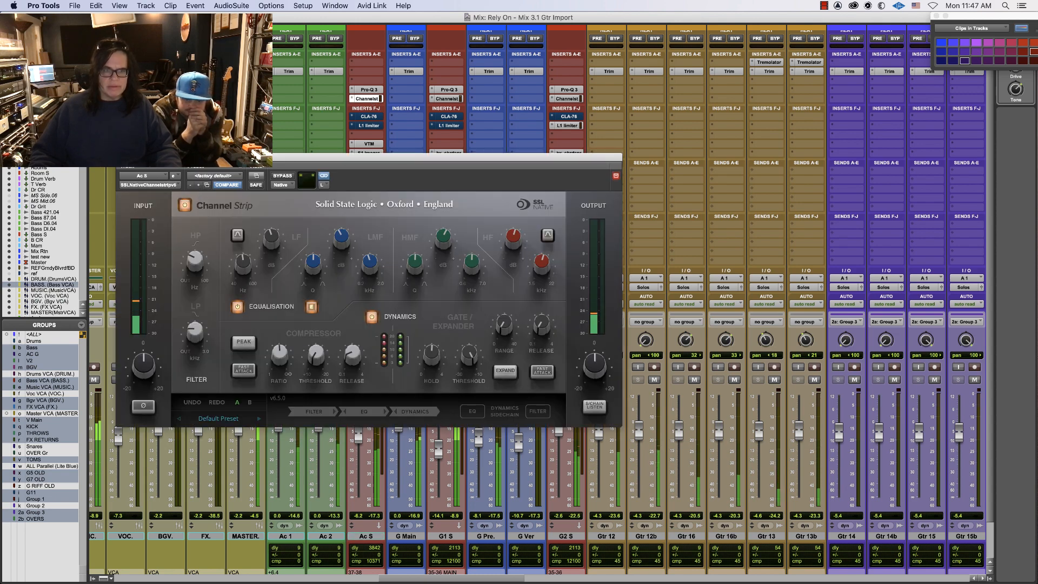
pyautogui.moveTo(368, 158); pyautogui.dragTo(762, 121)
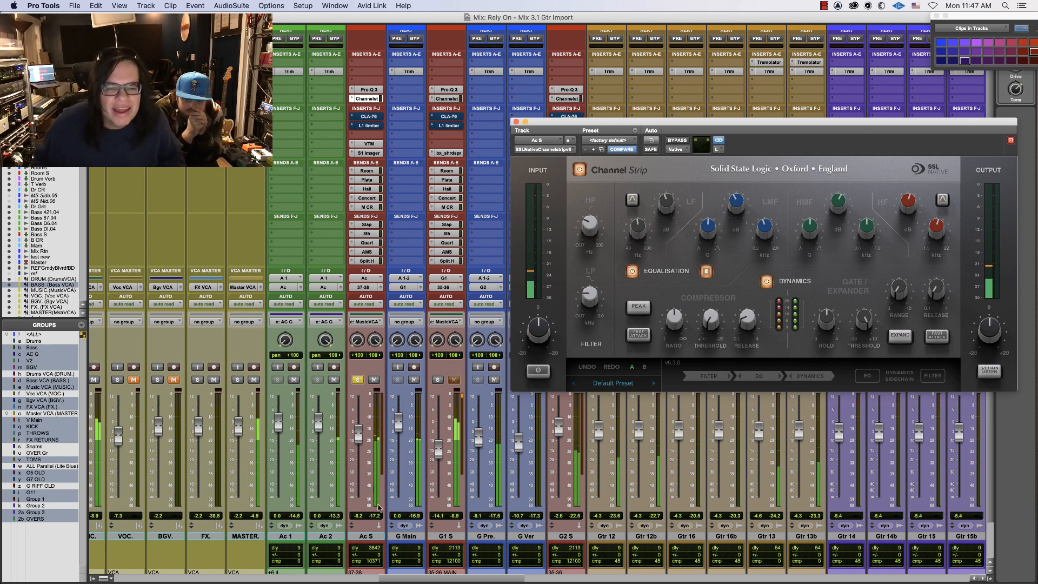
pyautogui.click(378, 508)
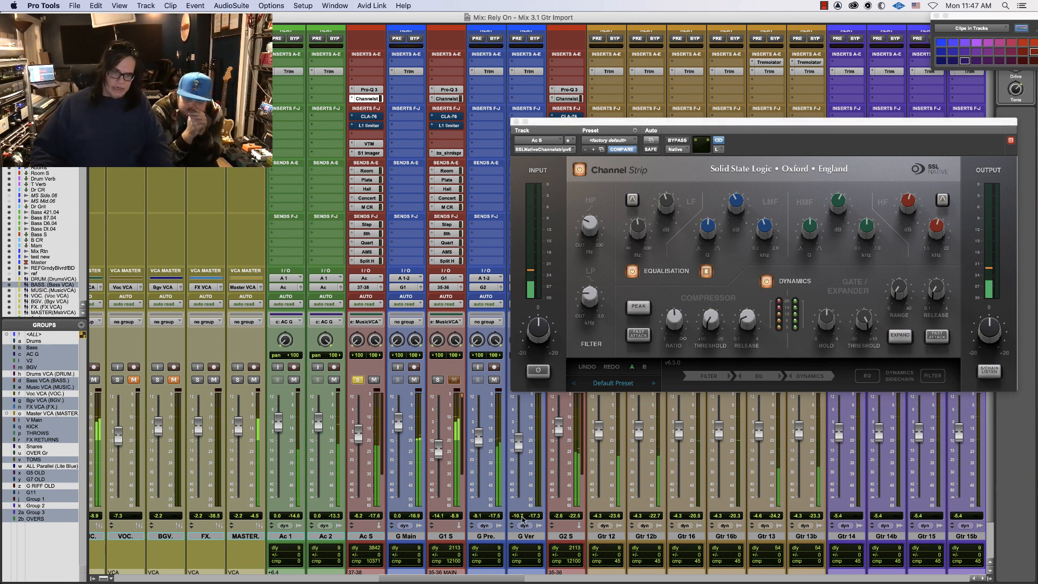
pyautogui.click(711, 317)
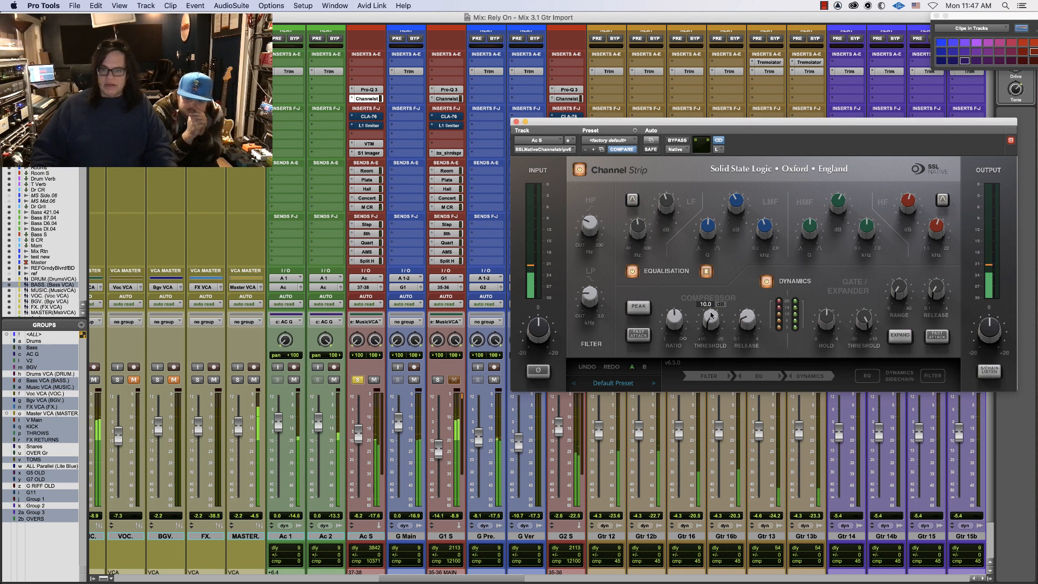
pyautogui.moveTo(710, 318); pyautogui.dragTo(744, 304)
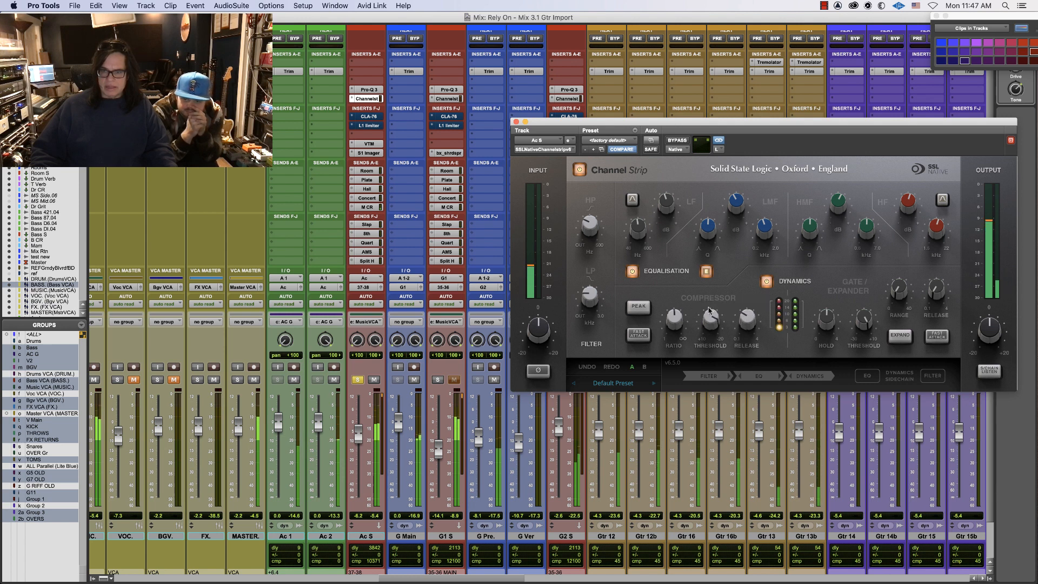
pyautogui.moveTo(706, 315); pyautogui.dragTo(704, 326)
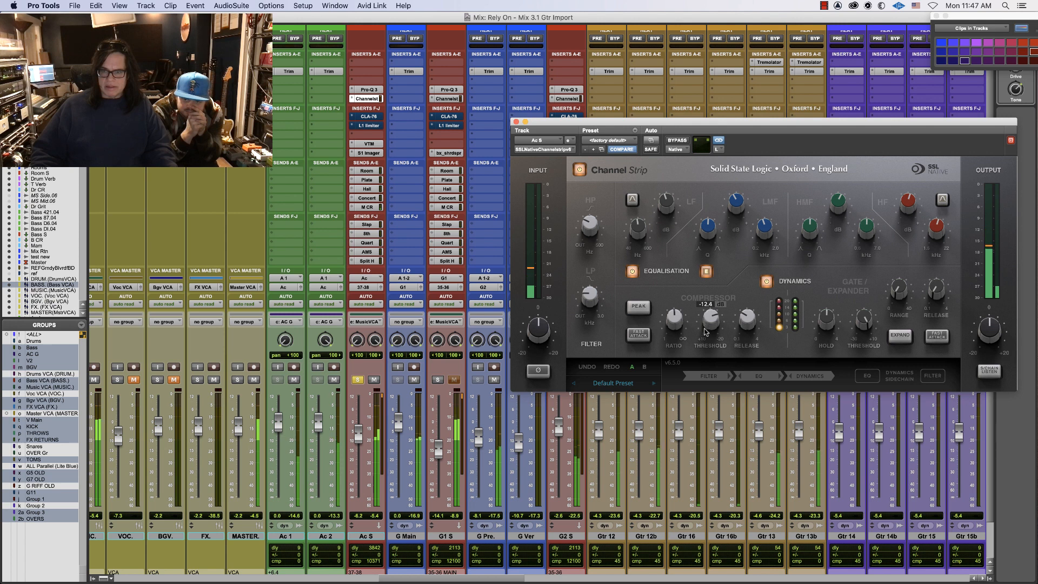
pyautogui.click(745, 323)
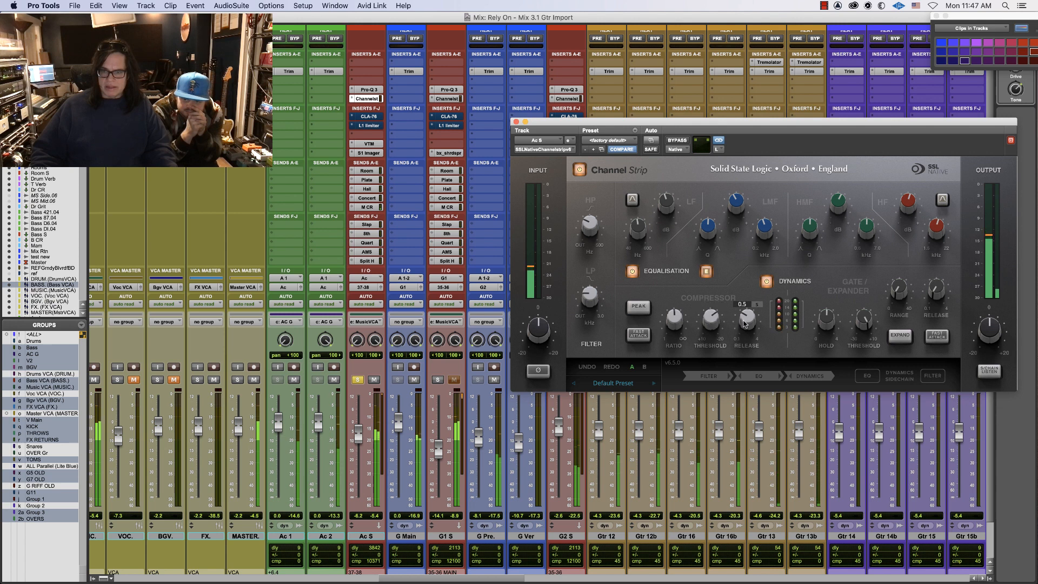
pyautogui.moveTo(746, 337)
pyautogui.mouseDown()
pyautogui.moveTo(741, 327)
pyautogui.moveTo(741, 338)
pyautogui.mouseUp()
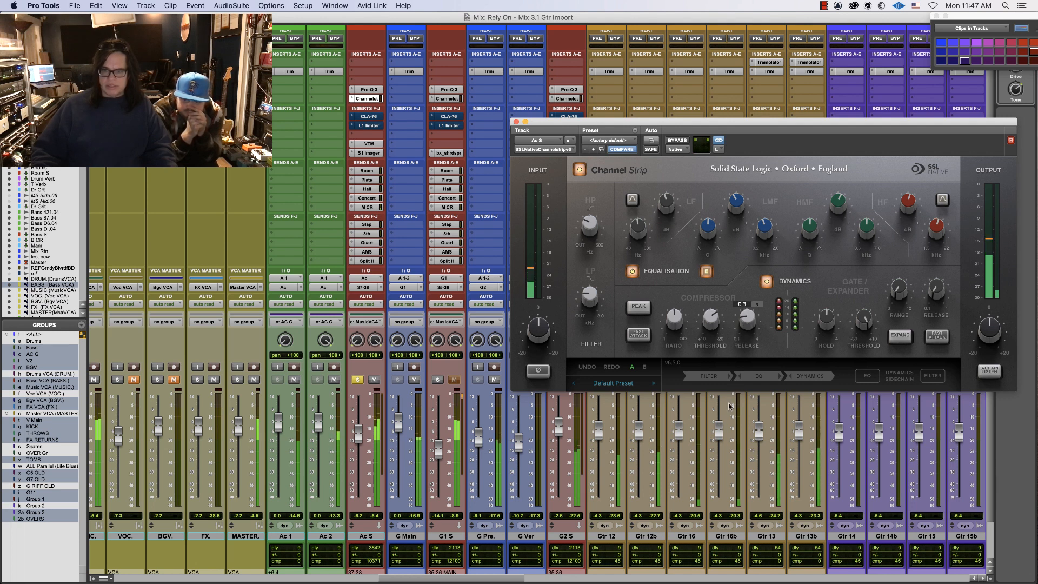
# Lower the Channel Strip's output gain to -3.8 dB and compare the sound with the plug-in bypassed
pyautogui.moveTo(989, 326); pyautogui.dragTo(985, 333)
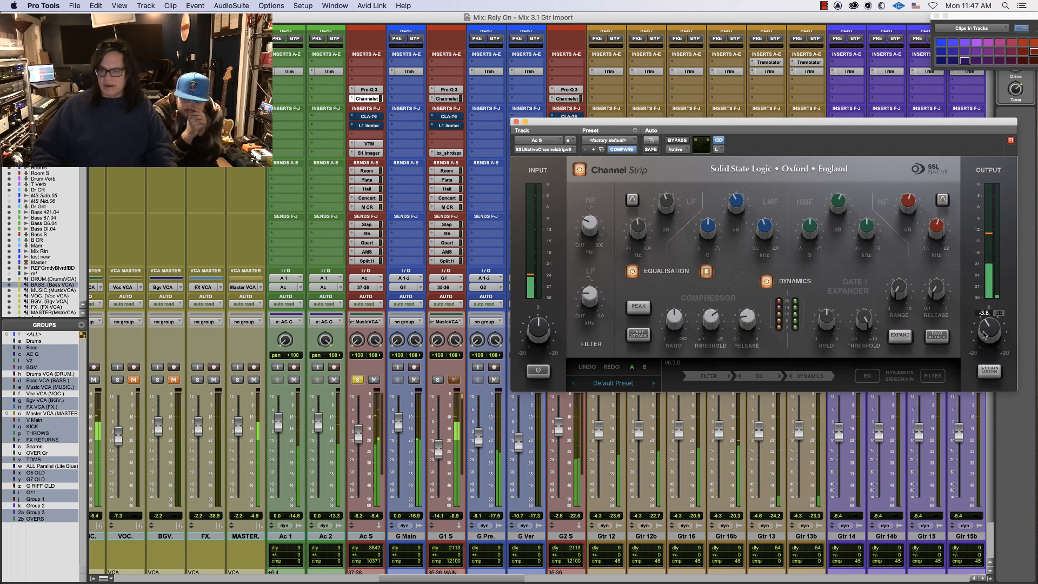
pyautogui.click(676, 141)
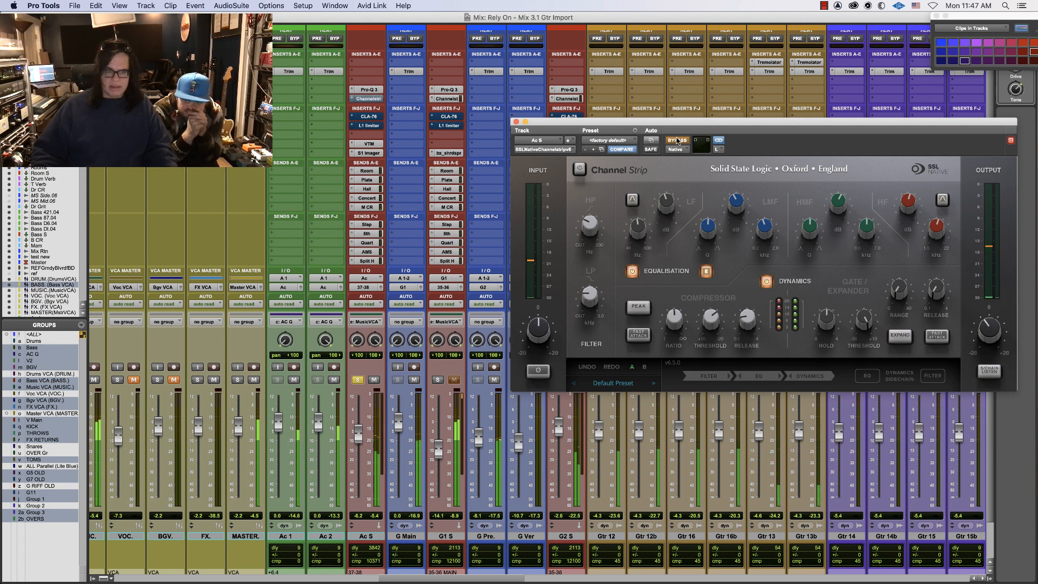
pyautogui.click(677, 140)
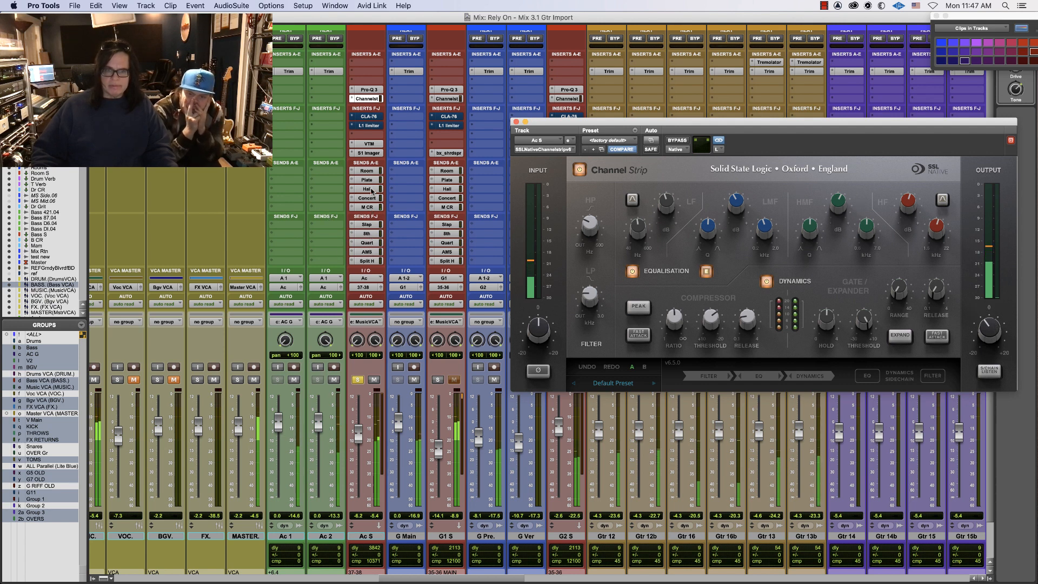
# Raise the Ac S track's Hall send level to -19.8 dB
pyautogui.click(369, 188)
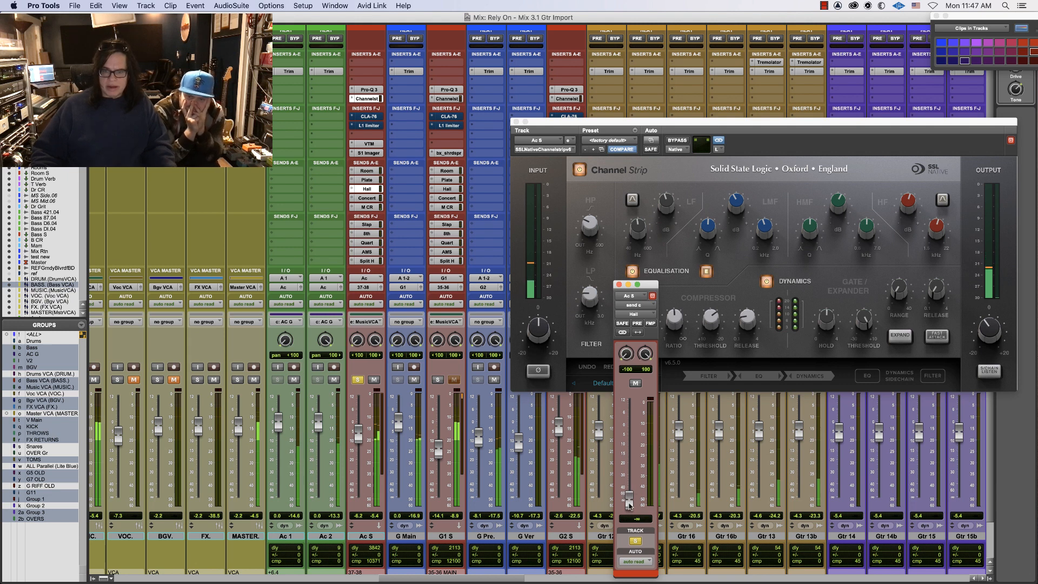
pyautogui.moveTo(627, 434); pyautogui.dragTo(629, 467)
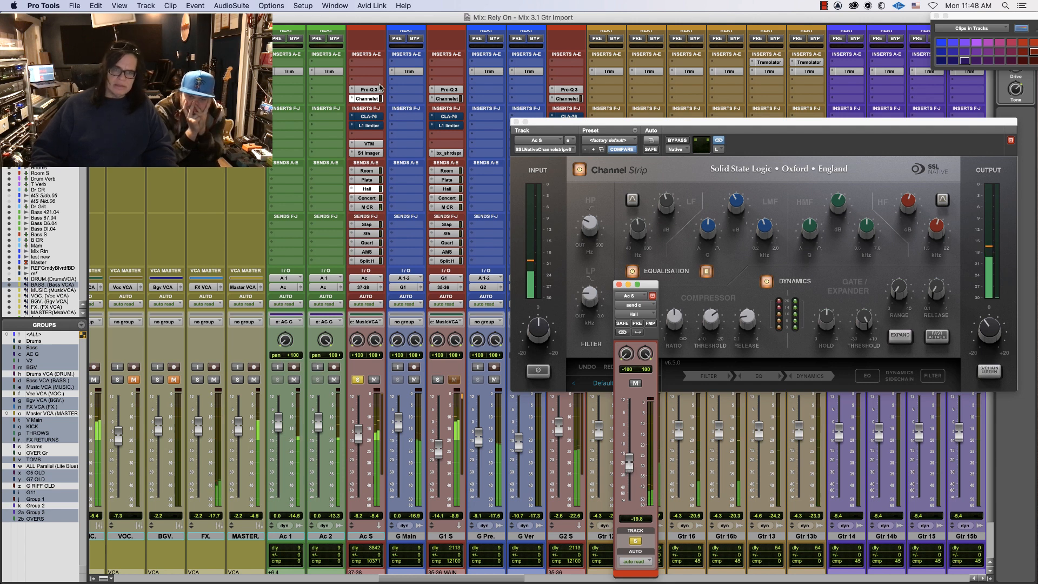
# Compare the Ac S track's Pro-Q 3 bypassed, reduce its upper-mid bell to +0.17 dB and deepen its high-shelf cut
pyautogui.keyDown('super'); pyautogui.click(376, 90); pyautogui.keyUp('super')
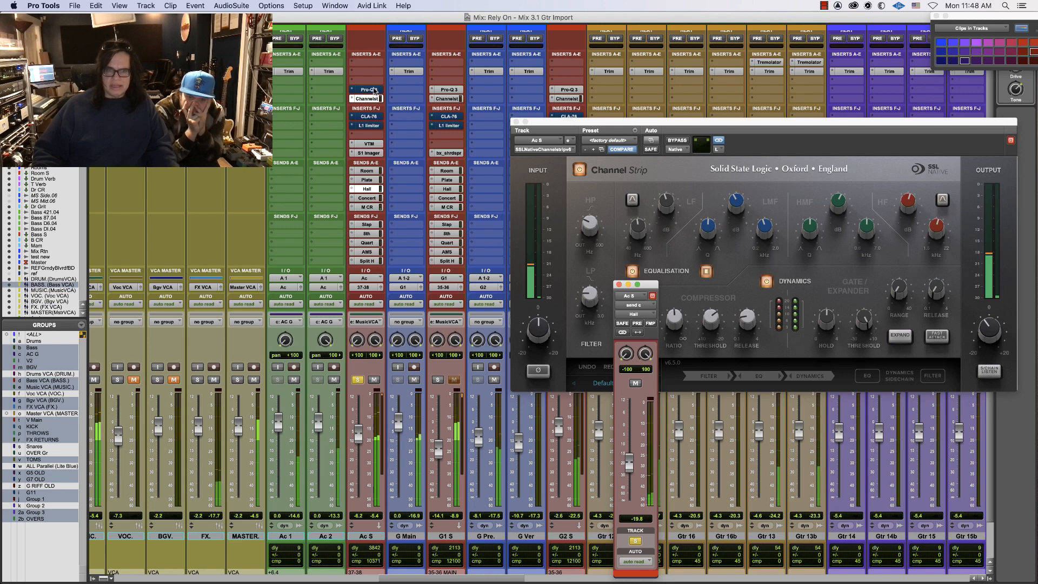
pyautogui.click(375, 90)
pyautogui.moveTo(289, 18); pyautogui.dragTo(261, 296)
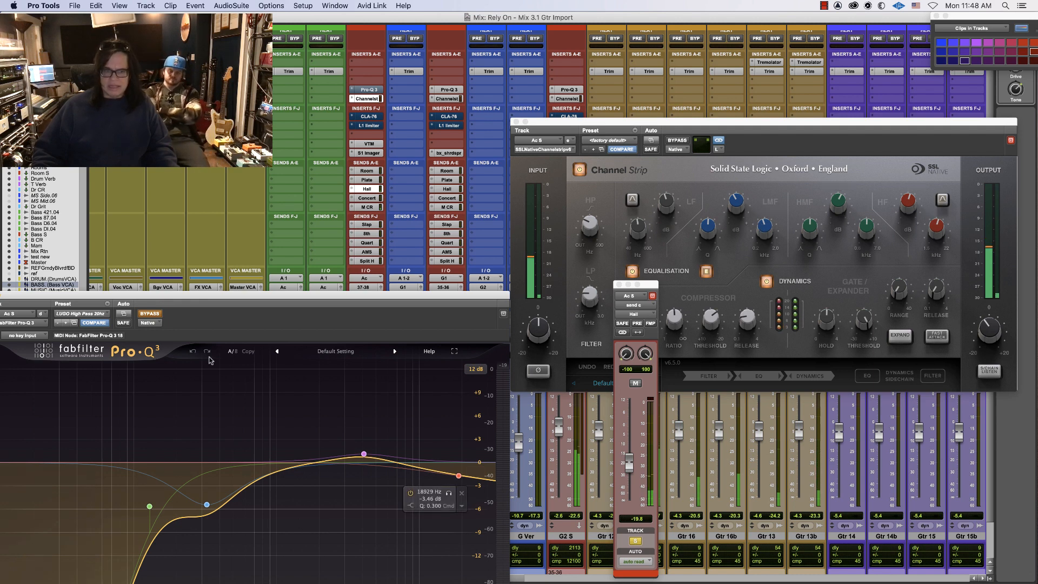
pyautogui.click(149, 314)
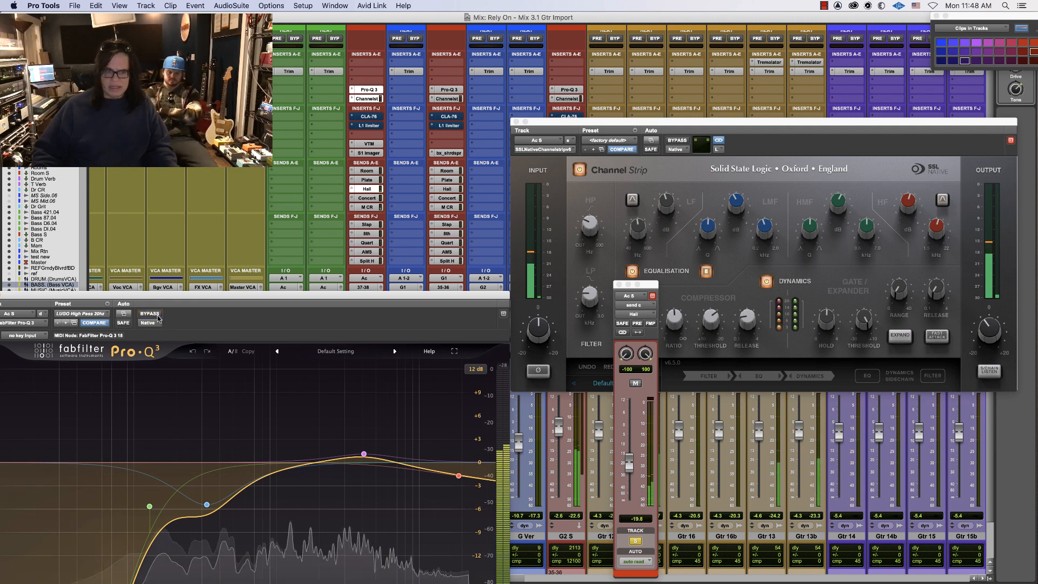
pyautogui.moveTo(366, 454); pyautogui.dragTo(367, 461)
pyautogui.moveTo(459, 476); pyautogui.dragTo(474, 488)
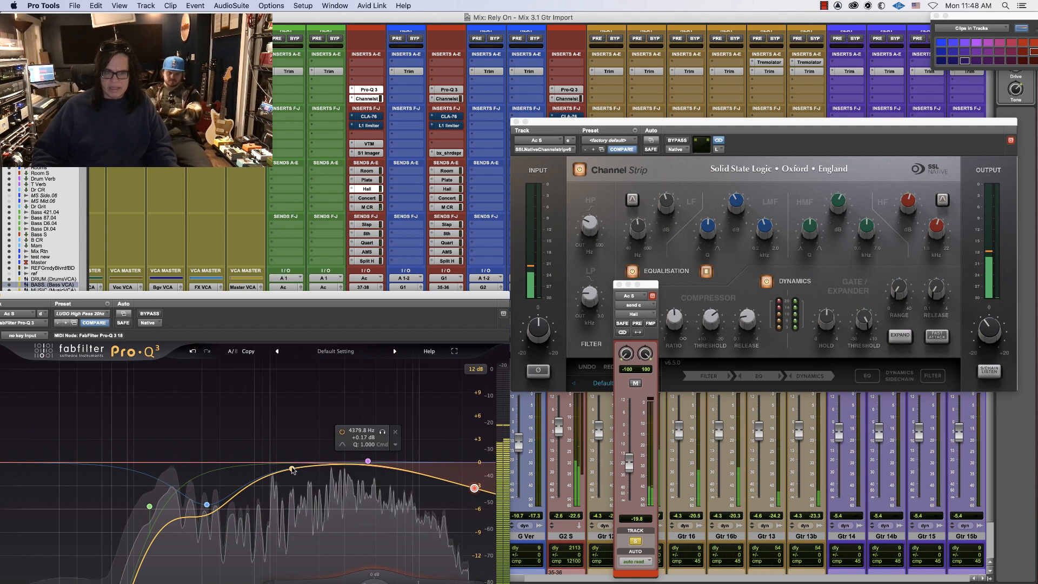
# Delete all the EQ bands from the Ac S track's Pro-Q 3
pyautogui.moveTo(212, 297); pyautogui.dragTo(265, 105)
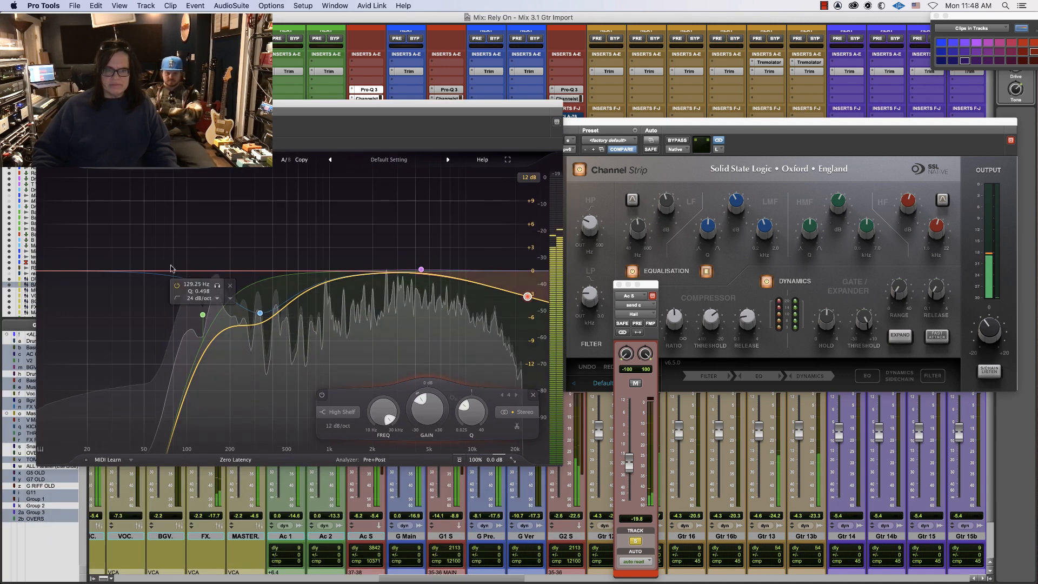
pyautogui.moveTo(154, 249); pyautogui.dragTo(563, 365)
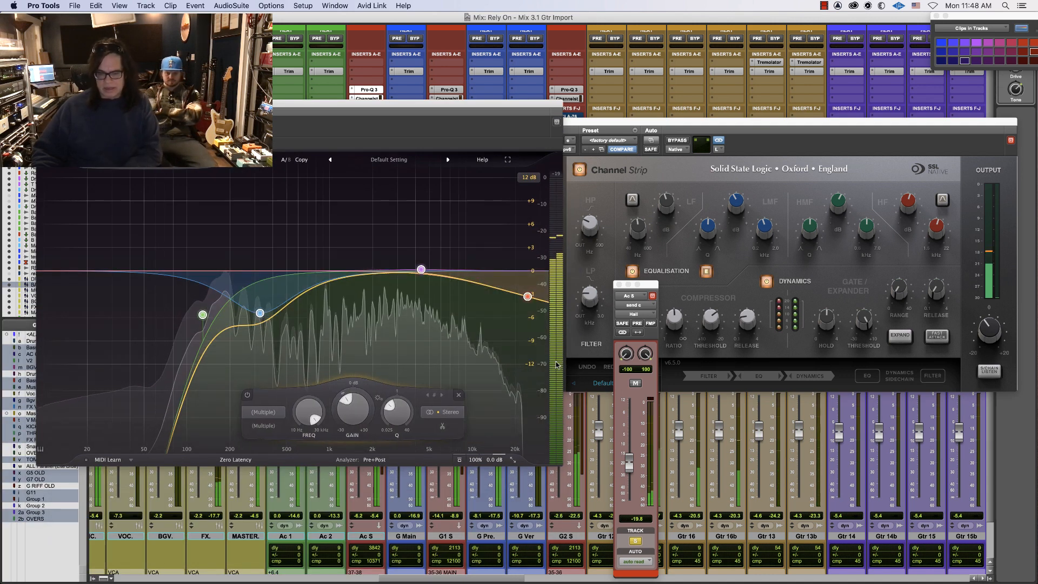
pyautogui.click(458, 396)
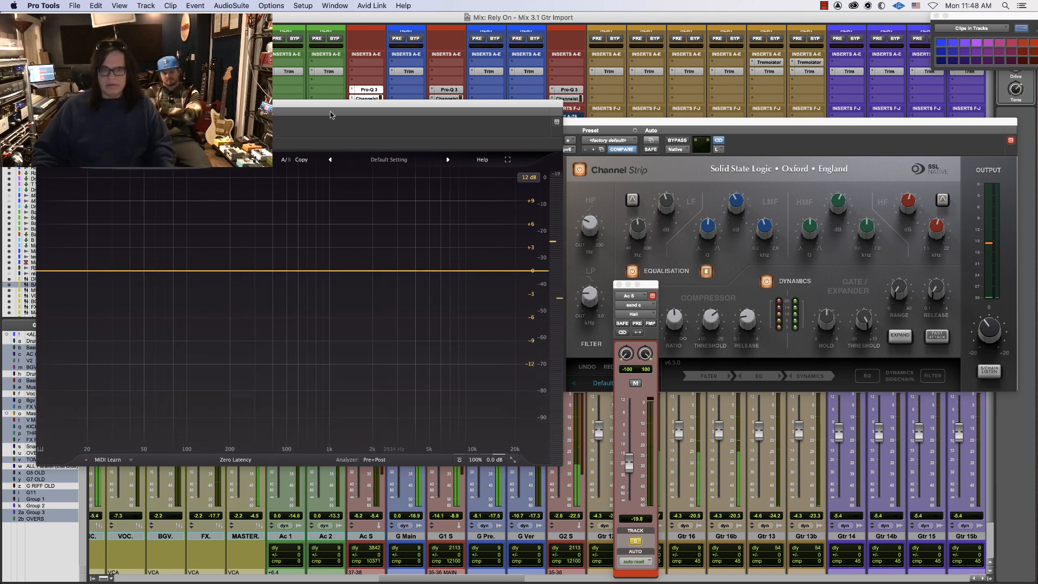
# Paste the missing Ac 1 and Ac 2 clips back at the pre section in the Edit window and play the section
pyautogui.moveTo(312, 103); pyautogui.dragTo(340, 339)
pyautogui.press('super+equal')
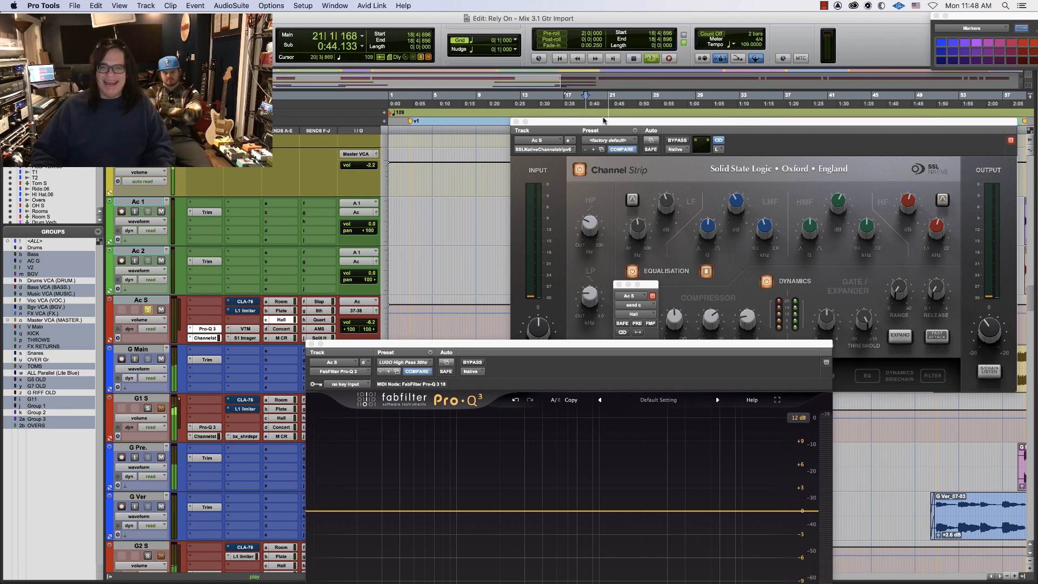
pyautogui.moveTo(606, 122); pyautogui.dragTo(773, 252)
pyautogui.press('space')
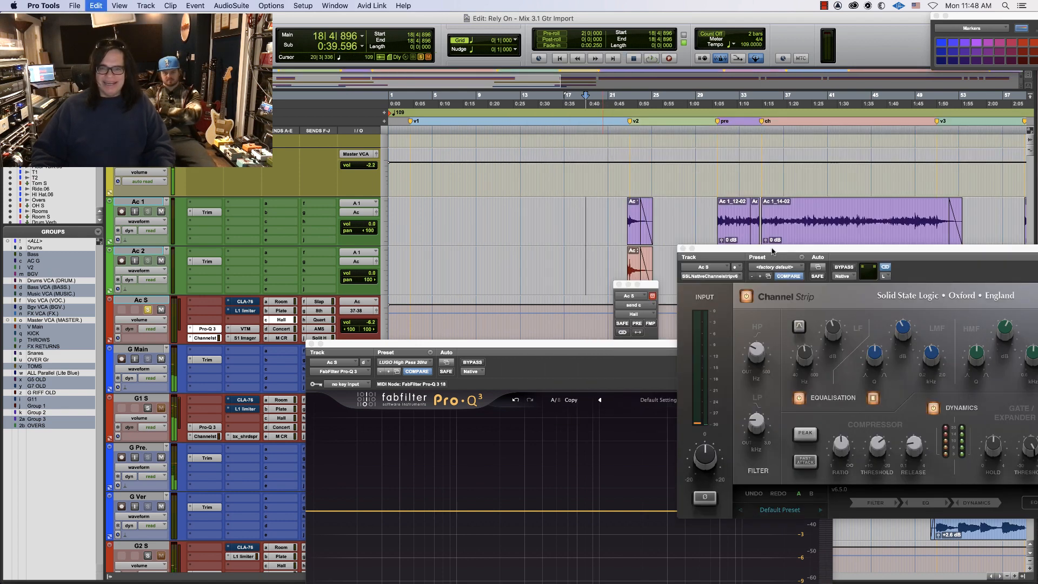
pyautogui.press('super+v')
pyautogui.press('space')
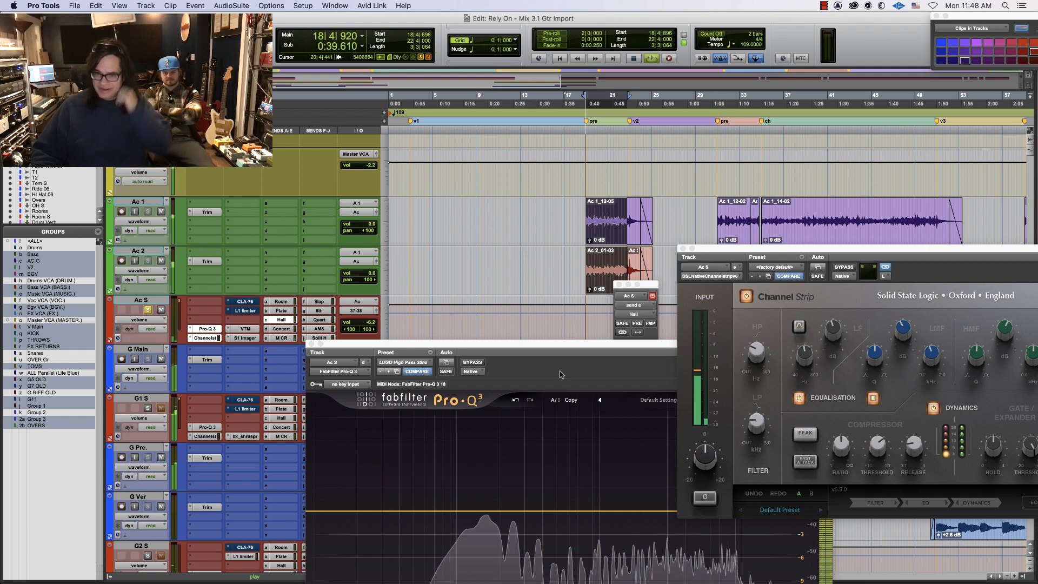
# Return to the Mix window during playback and bypass the Ac S track's Channel Strip
pyautogui.moveTo(556, 345); pyautogui.dragTo(375, 94)
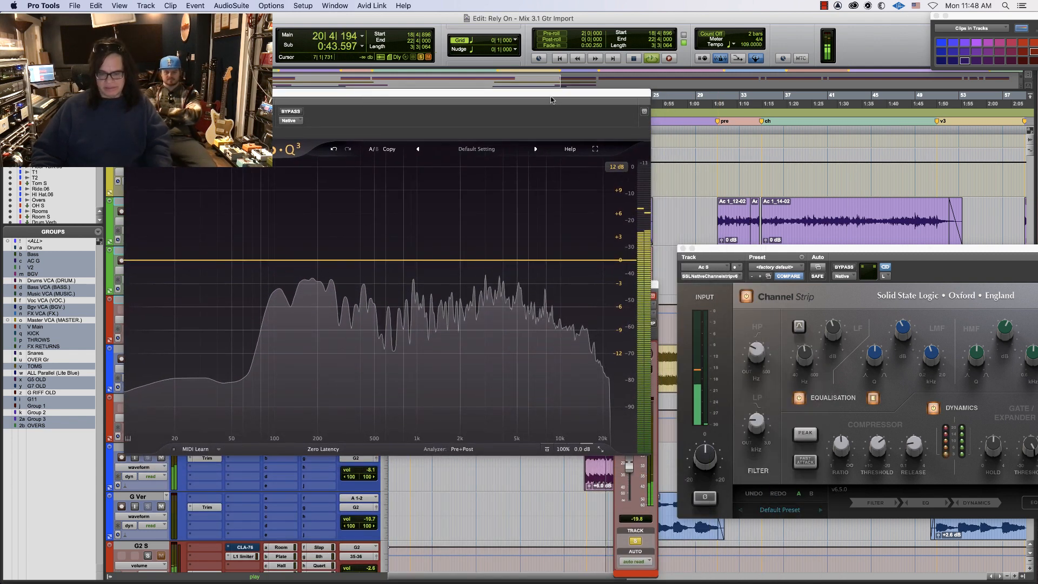
pyautogui.press('super+equal')
pyautogui.moveTo(545, 97); pyautogui.dragTo(553, 310)
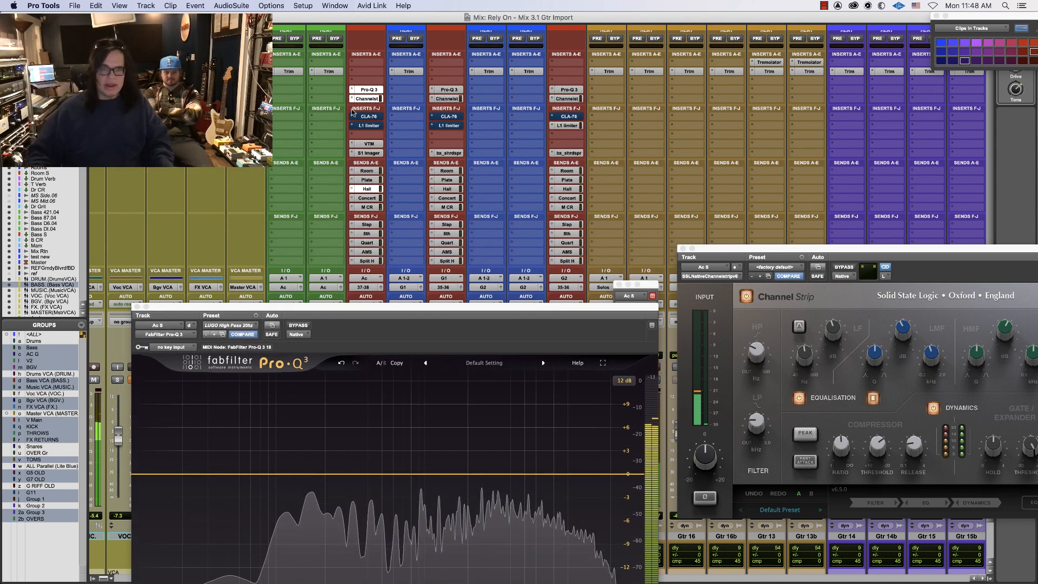
pyautogui.click(851, 268)
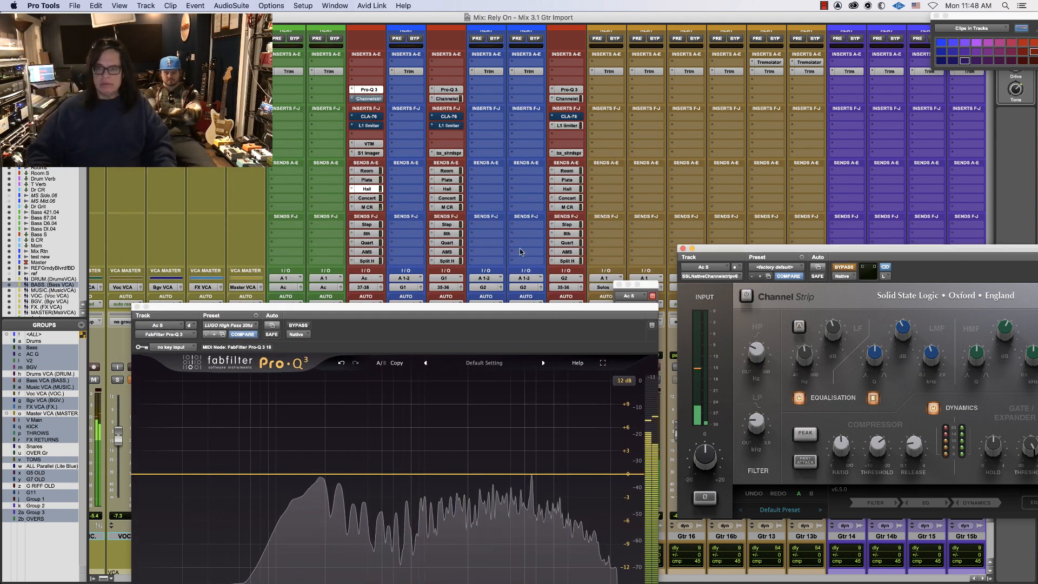
pyautogui.moveTo(505, 306); pyautogui.dragTo(581, 223)
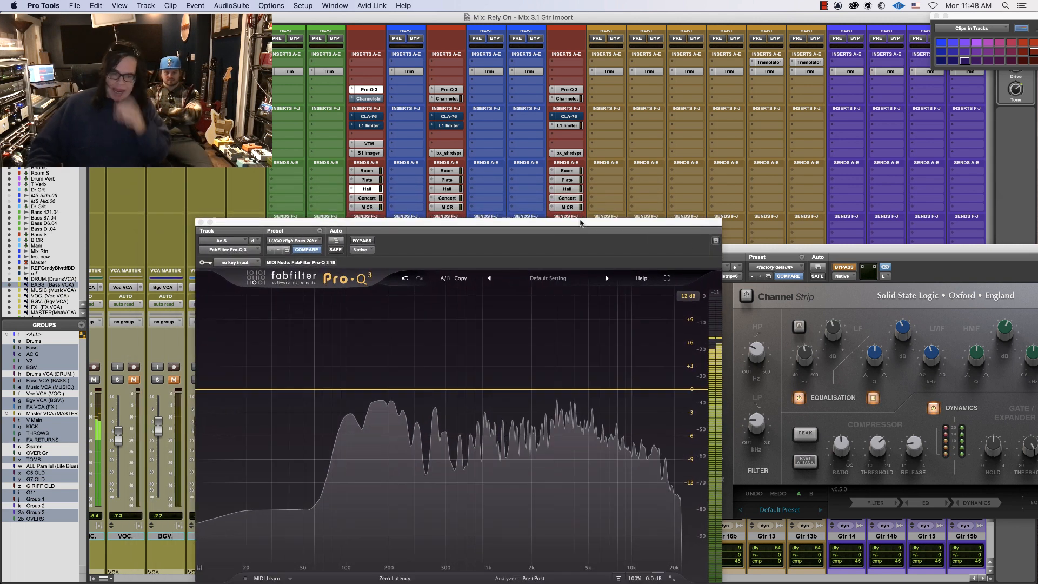
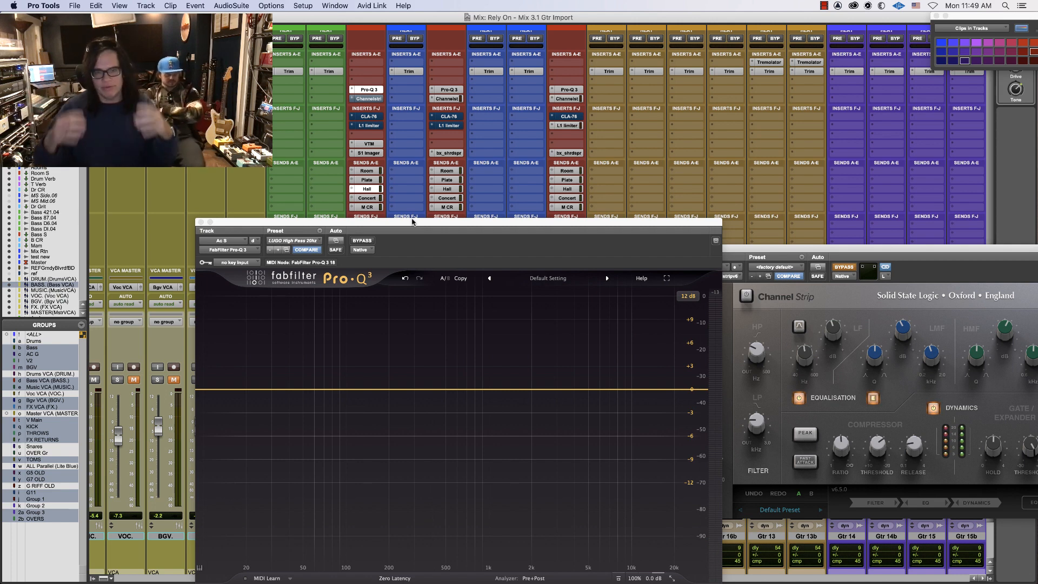
# Check the levels of the Ac S track's AMS, Quart, 8th and Slap sends
pyautogui.moveTo(412, 222); pyautogui.dragTo(308, 214)
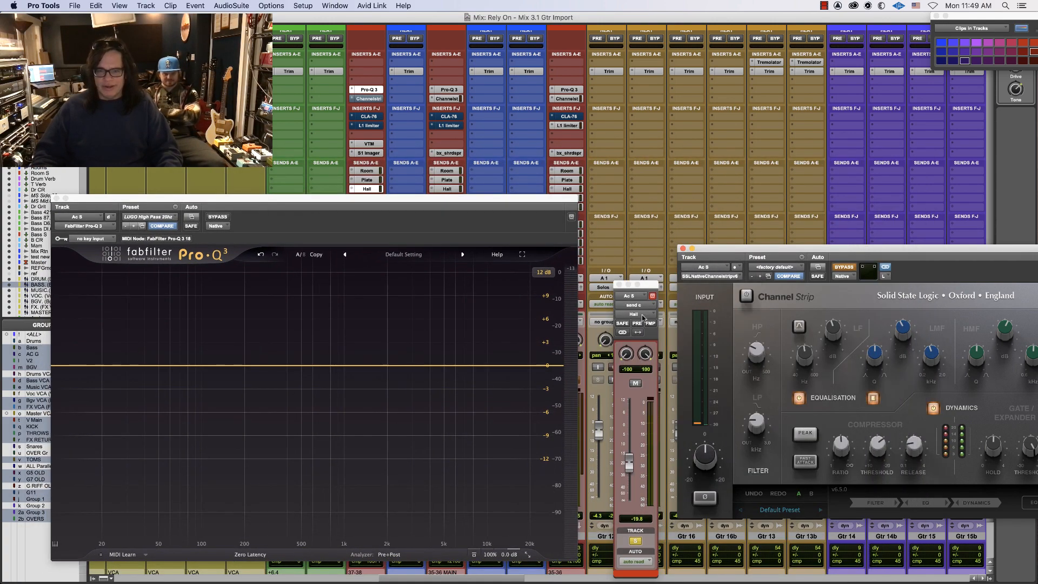
pyautogui.click(619, 284)
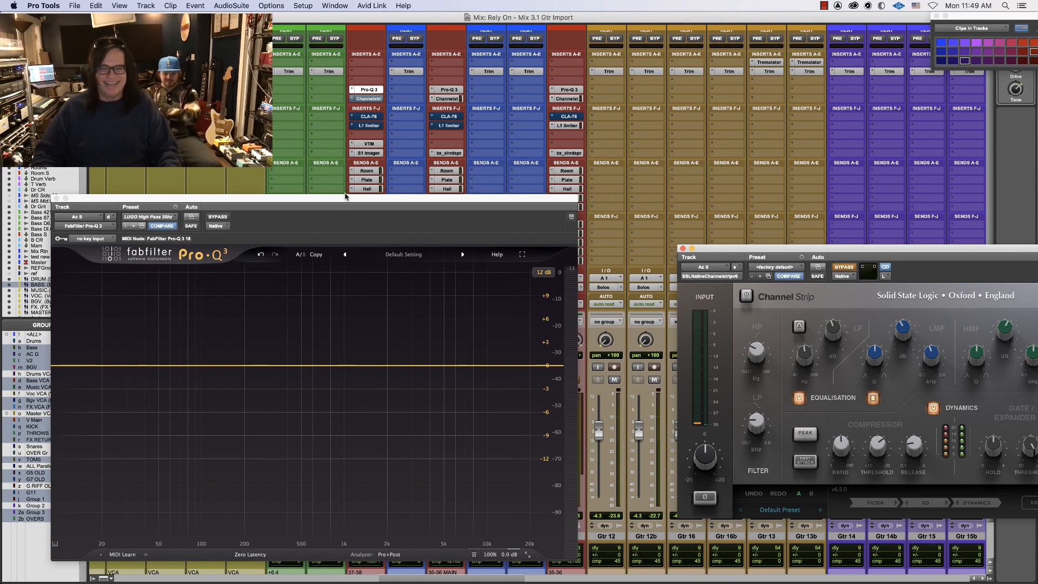
pyautogui.moveTo(345, 198); pyautogui.dragTo(511, 273)
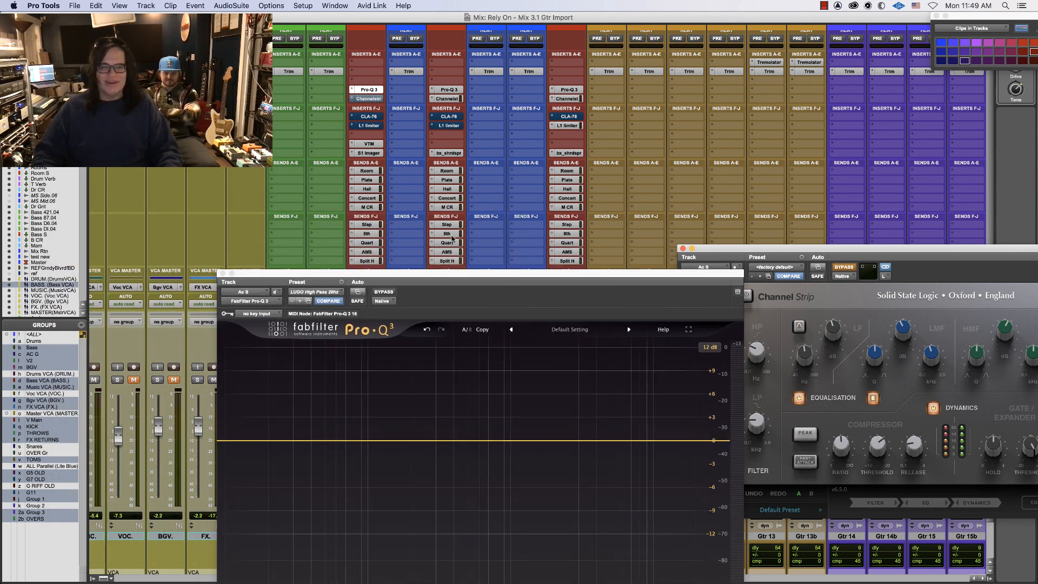
pyautogui.click(371, 252)
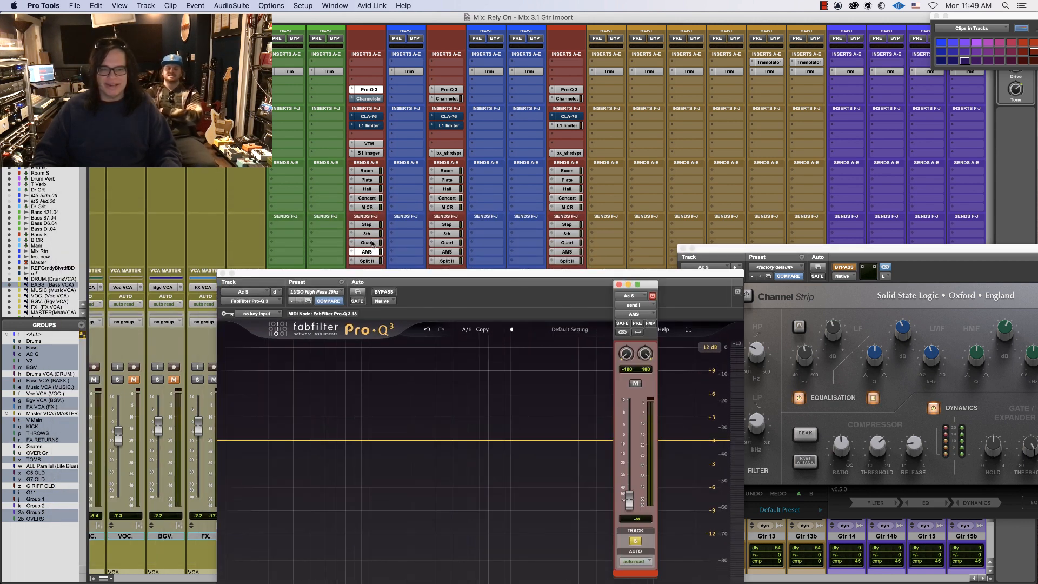
pyautogui.click(372, 243)
pyautogui.click(374, 233)
pyautogui.click(373, 224)
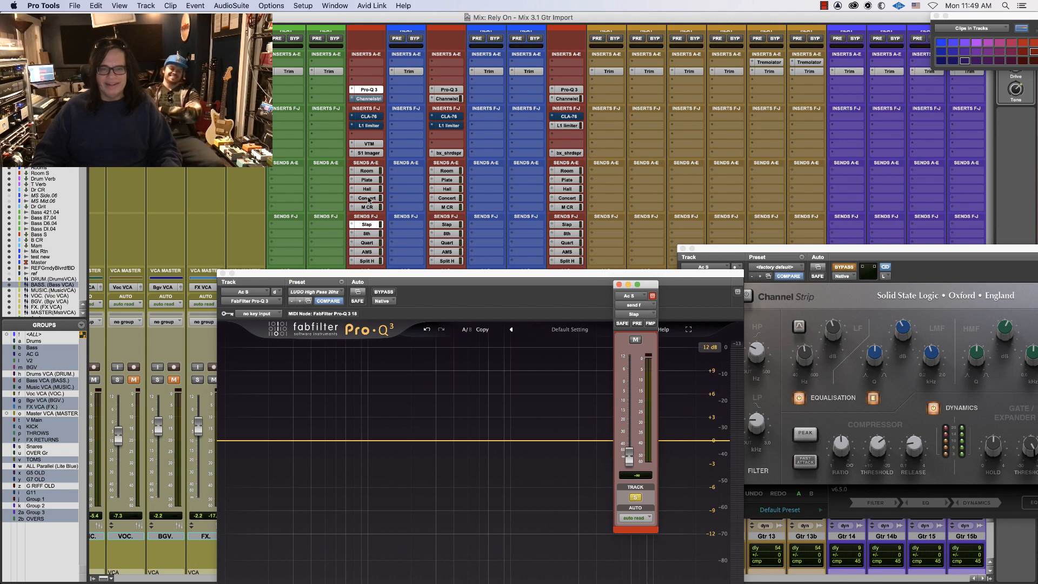
# Lower the Ac S track's M CR and Hall sends to minus infinity, checking its Concert, Plate and Room sends too
pyautogui.click(370, 206)
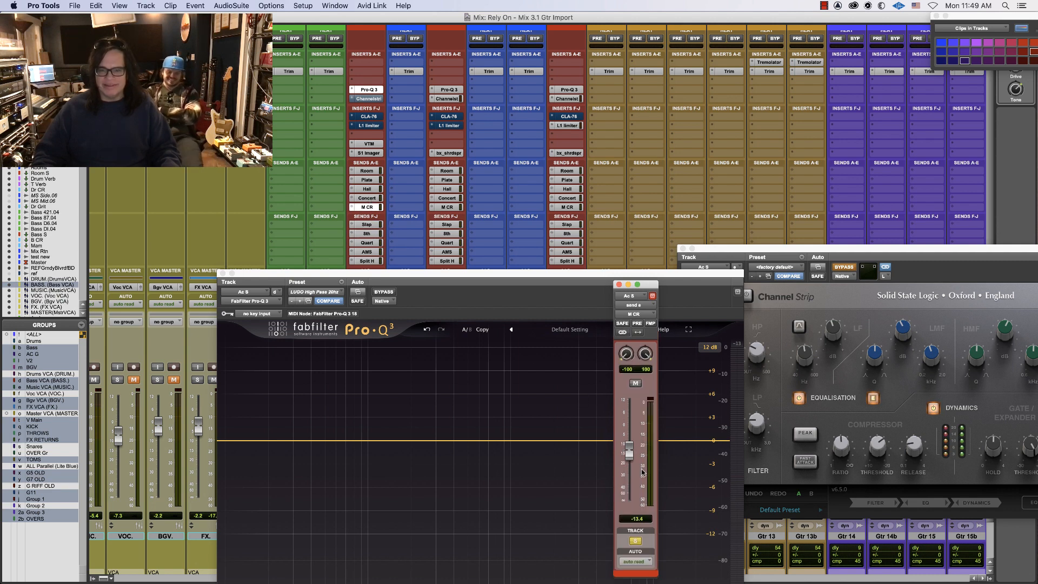
pyautogui.moveTo(633, 456); pyautogui.dragTo(635, 571)
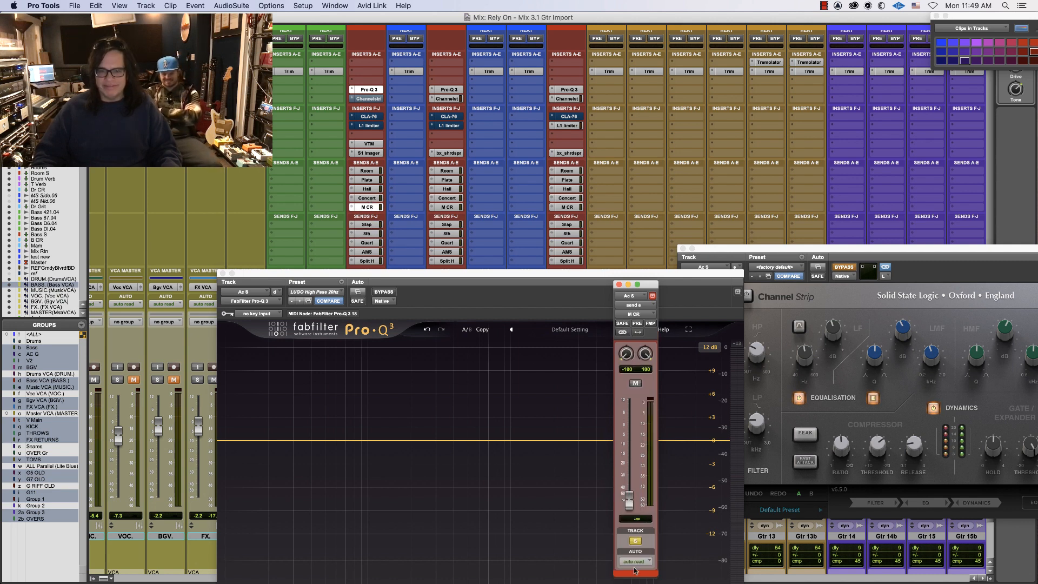
pyautogui.click(371, 198)
pyautogui.click(371, 189)
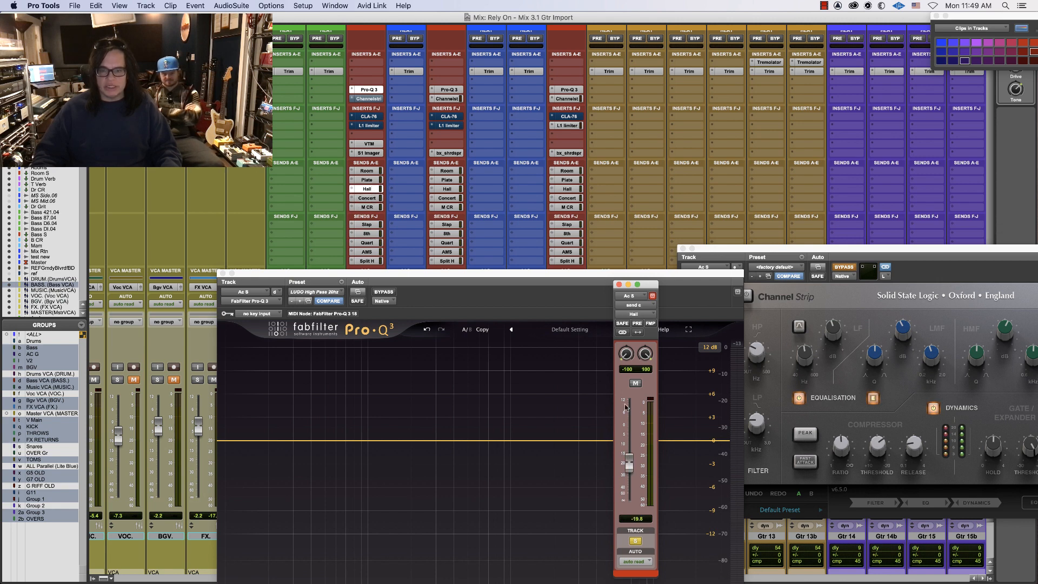
pyautogui.moveTo(629, 459); pyautogui.dragTo(631, 496)
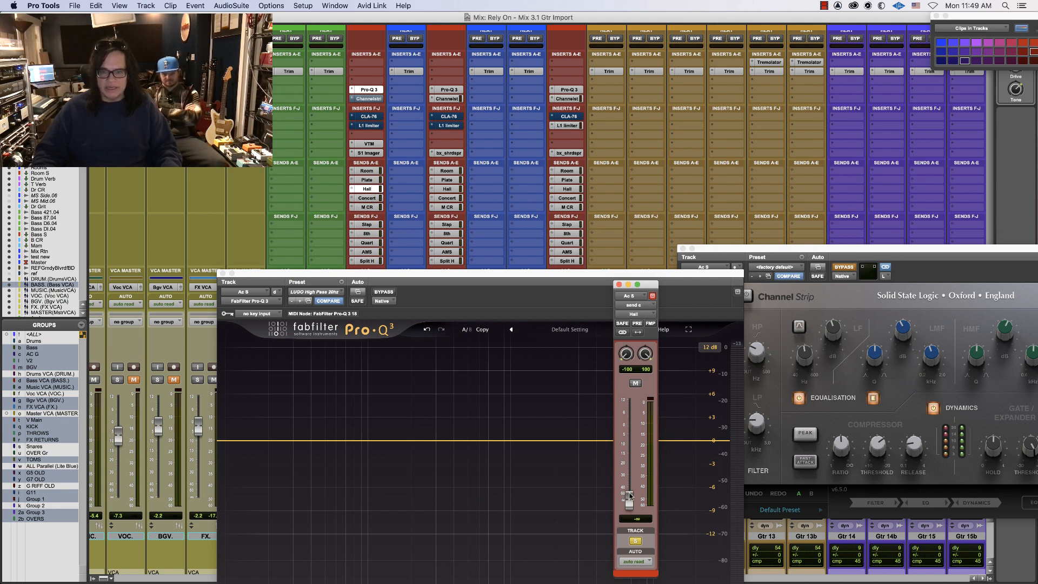
pyautogui.click(368, 180)
pyautogui.click(365, 169)
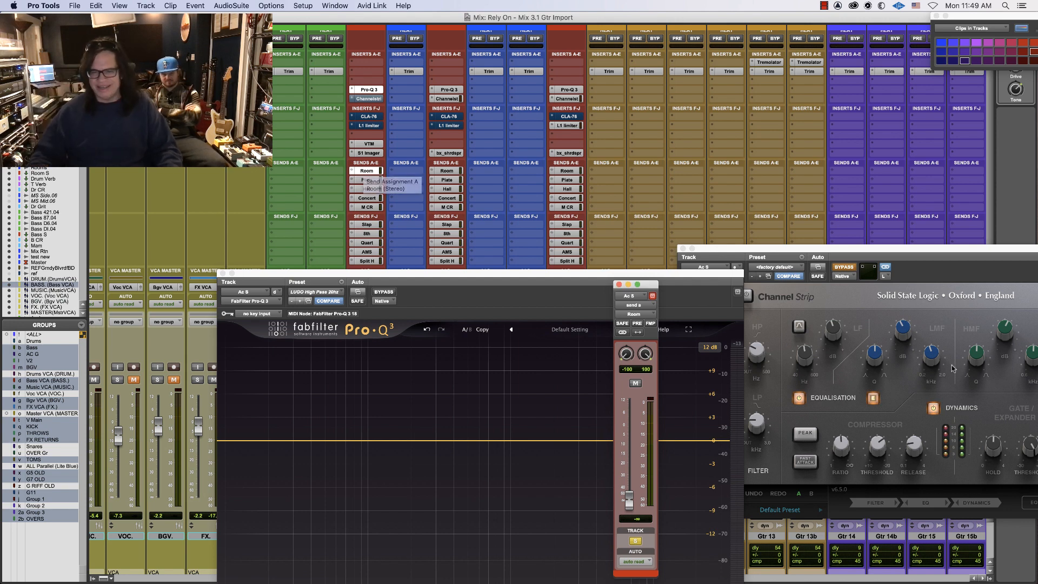
pyautogui.click(619, 285)
# Add a narrow bell with Q 3.302 to the Ac S track's Pro-Q 3 and turn it into a slight cut at 2688.7 Hz
pyautogui.moveTo(617, 278); pyautogui.dragTo(606, 61)
pyautogui.moveTo(551, 90); pyautogui.dragTo(807, 117)
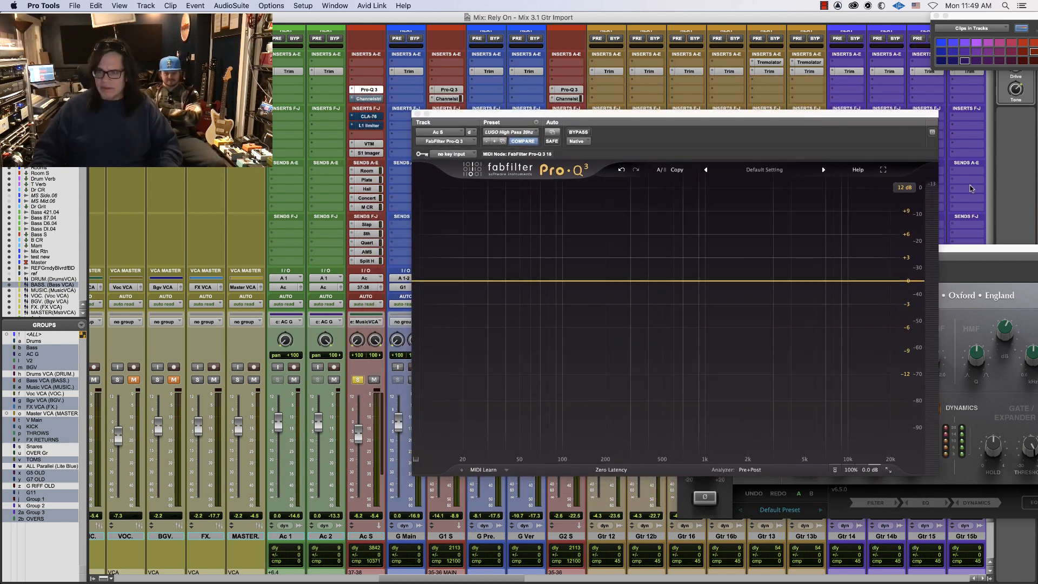
pyautogui.scroll(-3, 987, 186)
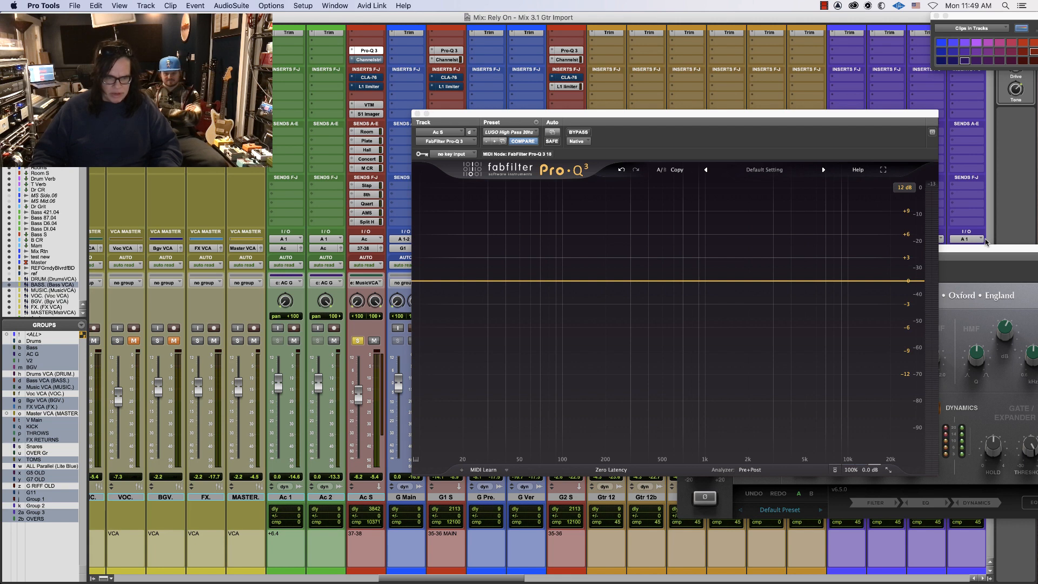
pyautogui.scroll(3, 998, 183)
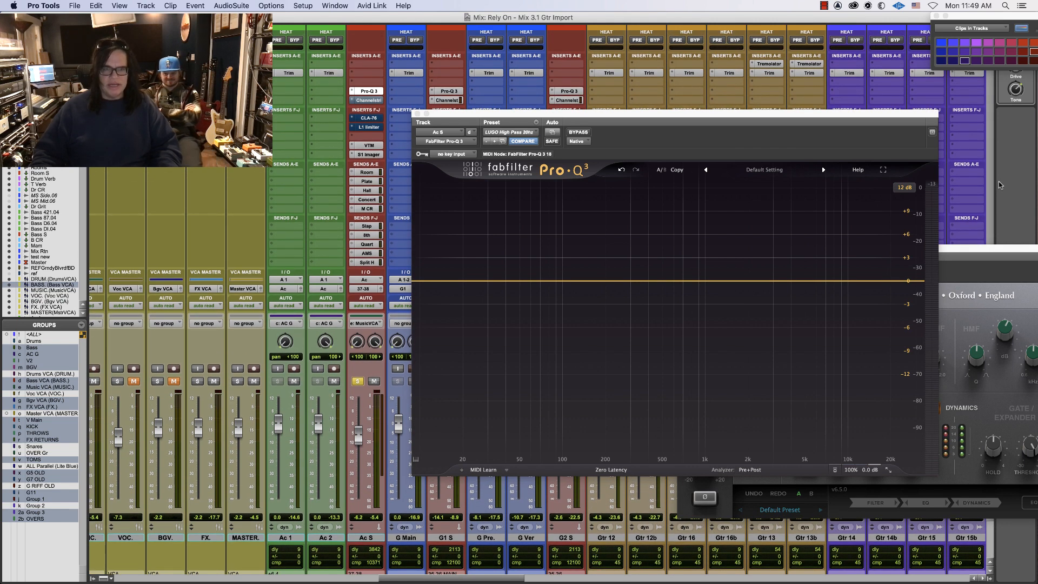
pyautogui.press('space')
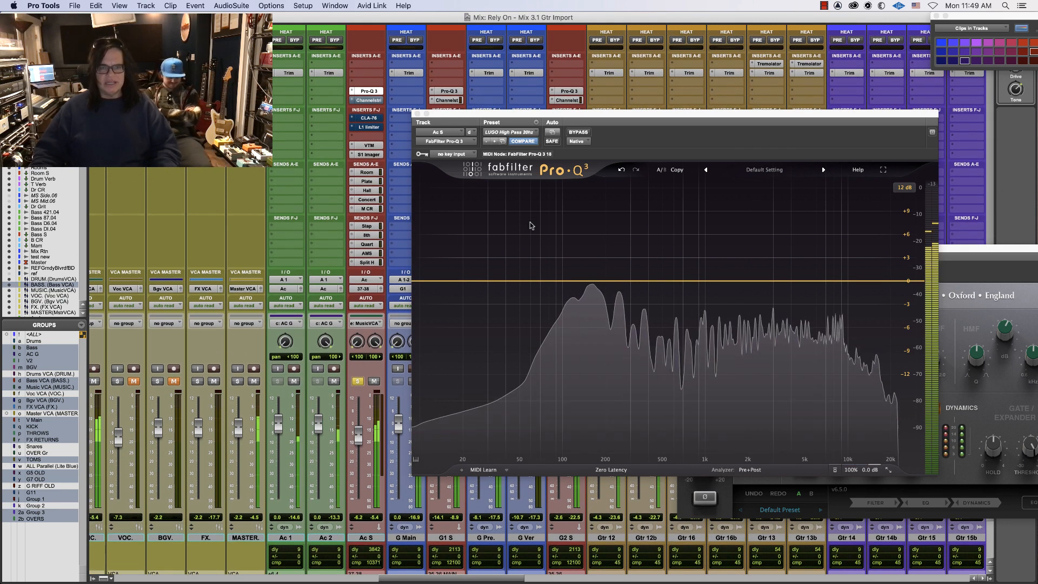
pyautogui.click(631, 280)
pyautogui.moveTo(632, 280); pyautogui.dragTo(633, 226)
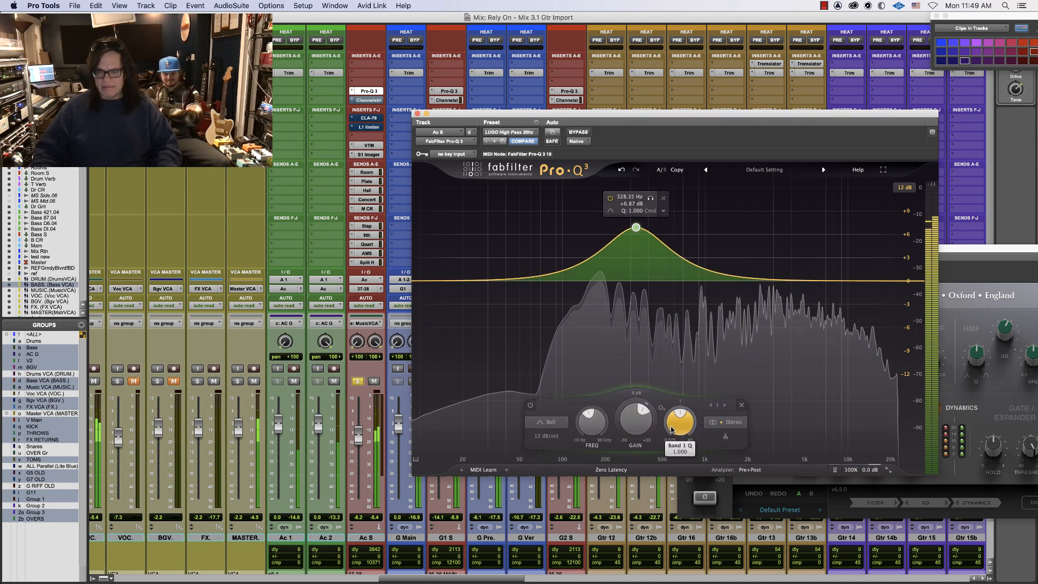
pyautogui.moveTo(679, 423)
pyautogui.mouseDown()
pyautogui.moveTo(672, 403)
pyautogui.moveTo(672, 419)
pyautogui.mouseUp()
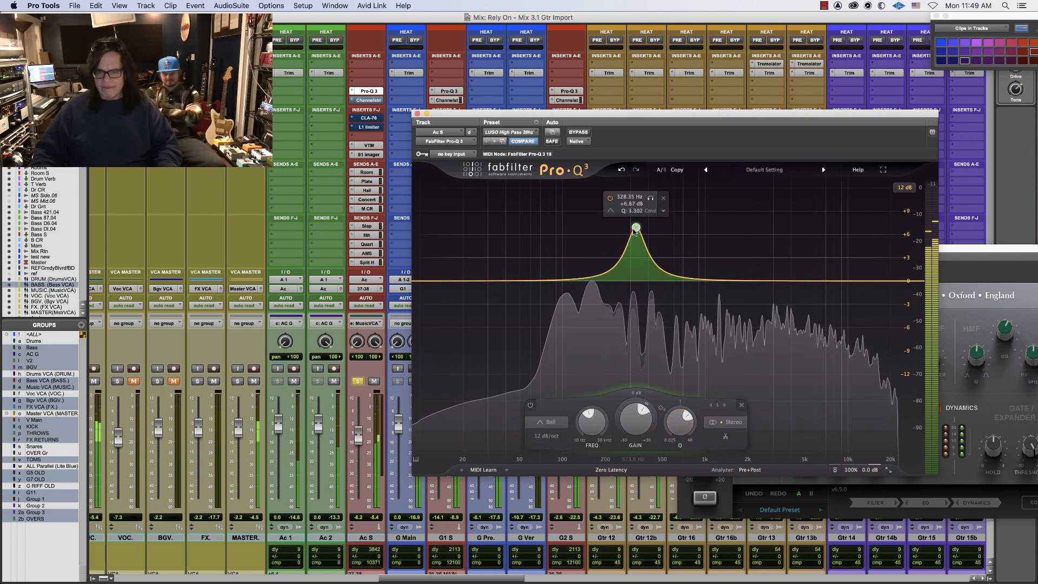
pyautogui.moveTo(651, 198); pyautogui.dragTo(781, 204)
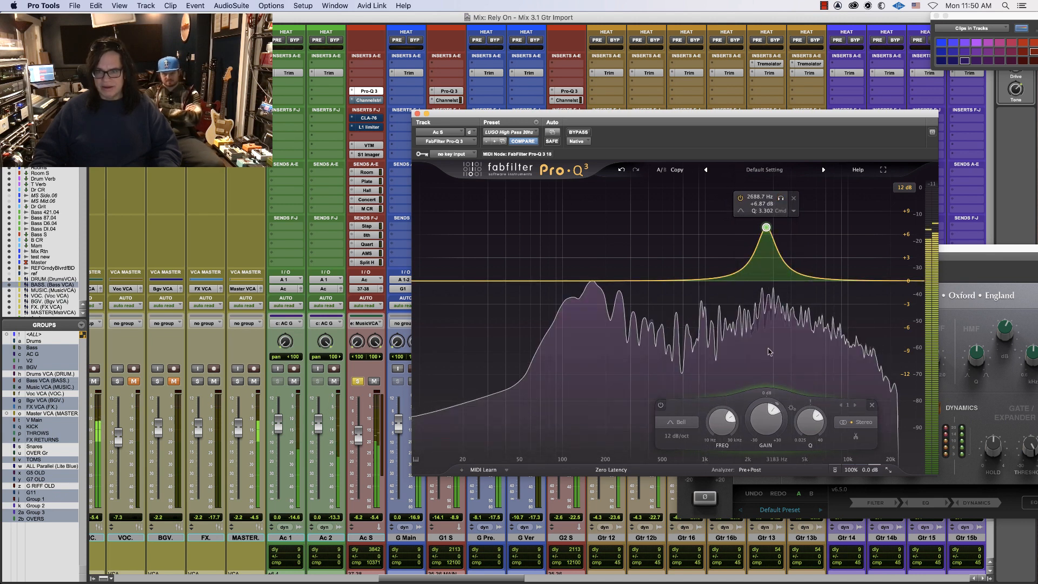
pyautogui.moveTo(766, 419); pyautogui.dragTo(756, 468)
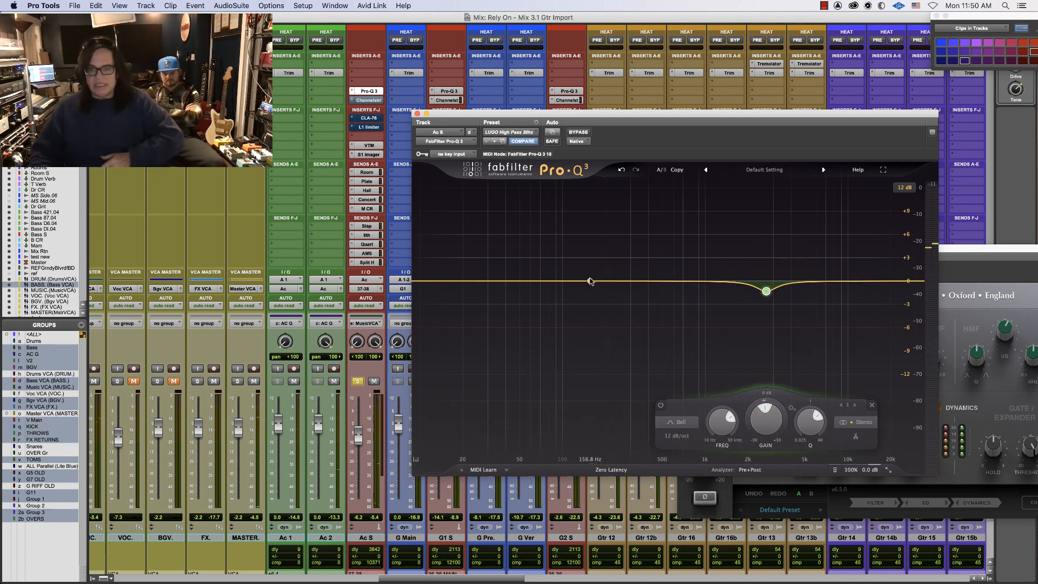
# Add a second bell at 164.86 Hz, boosted 6.11 dB with Q 3.714, and play the guitars through it
pyautogui.moveTo(590, 281); pyautogui.dragTo(593, 233)
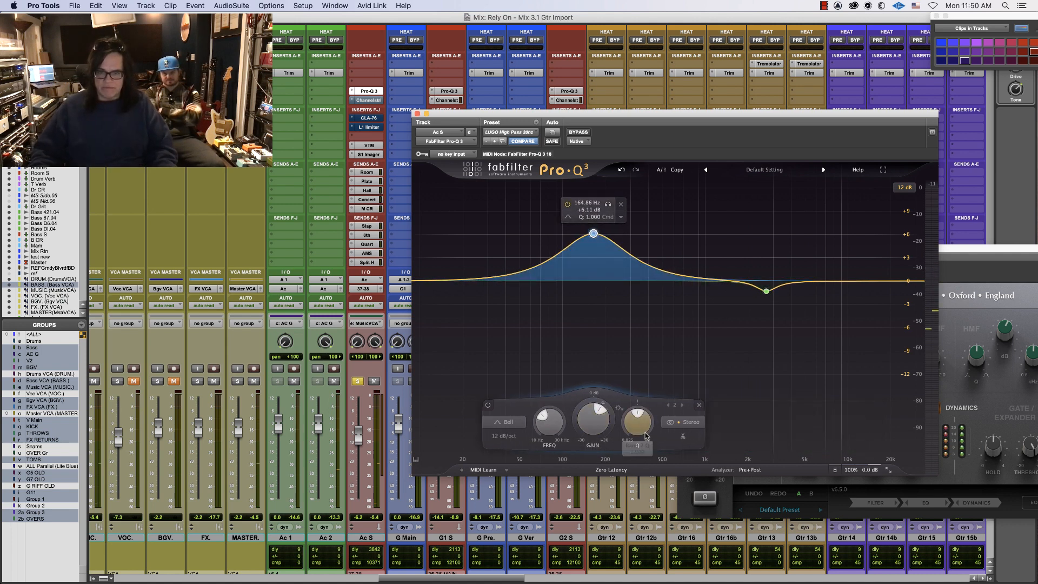
pyautogui.moveTo(639, 432); pyautogui.dragTo(639, 405)
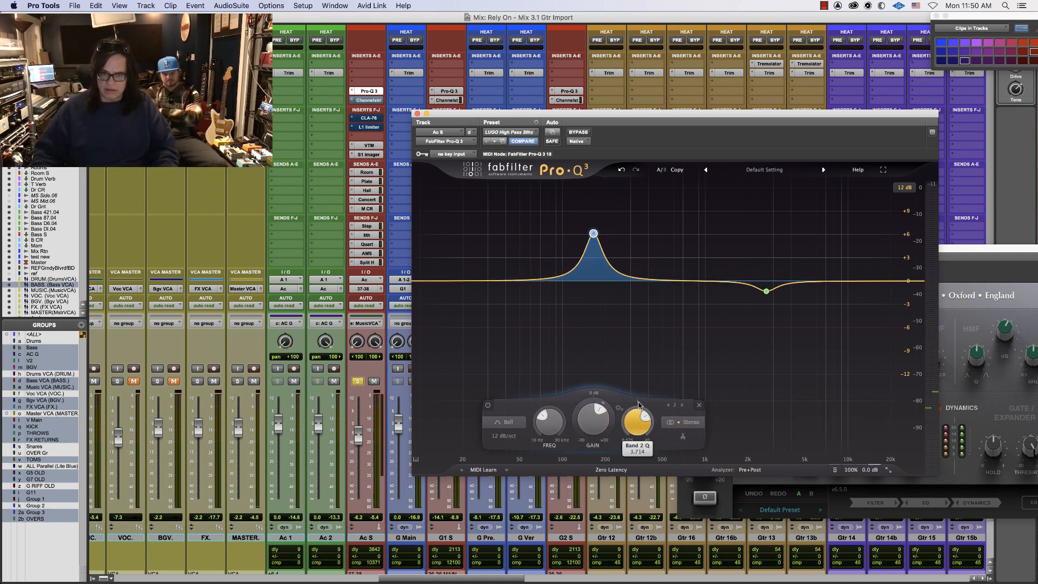
pyautogui.press('space')
pyautogui.moveTo(594, 236)
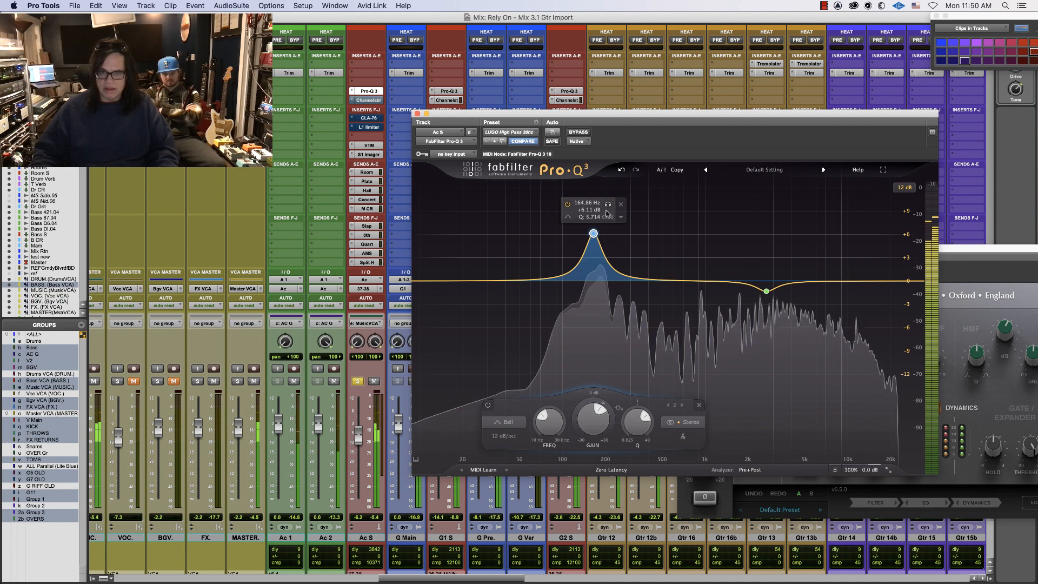
# Sweep the second bell in solo through the lows, settle it near 160 Hz and turn it into a slight cut
pyautogui.moveTo(607, 204); pyautogui.dragTo(591, 199)
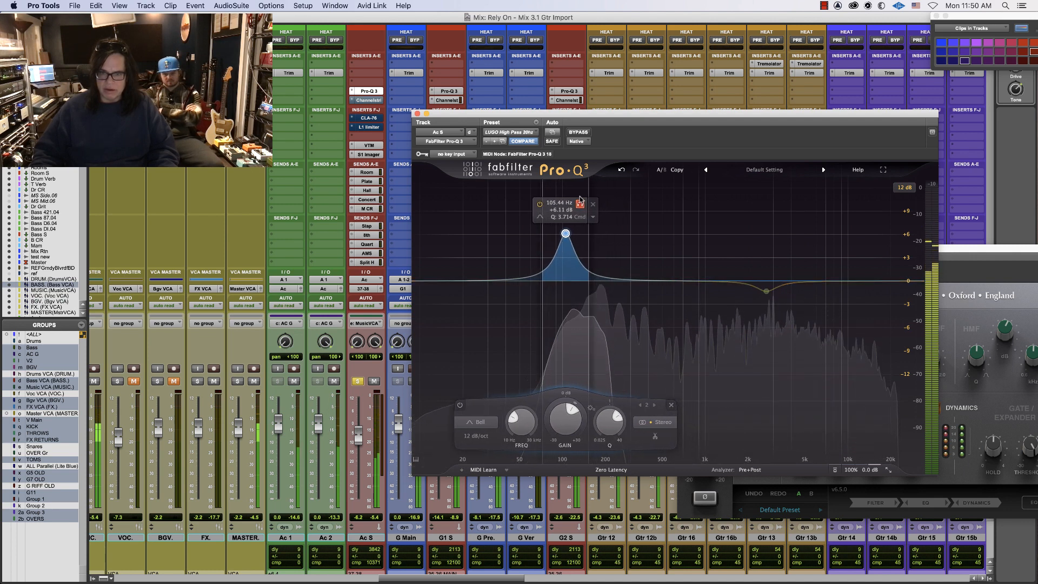
pyautogui.moveTo(573, 200)
pyautogui.mouseDown()
pyautogui.moveTo(549, 195)
pyautogui.moveTo(582, 188)
pyautogui.mouseUp()
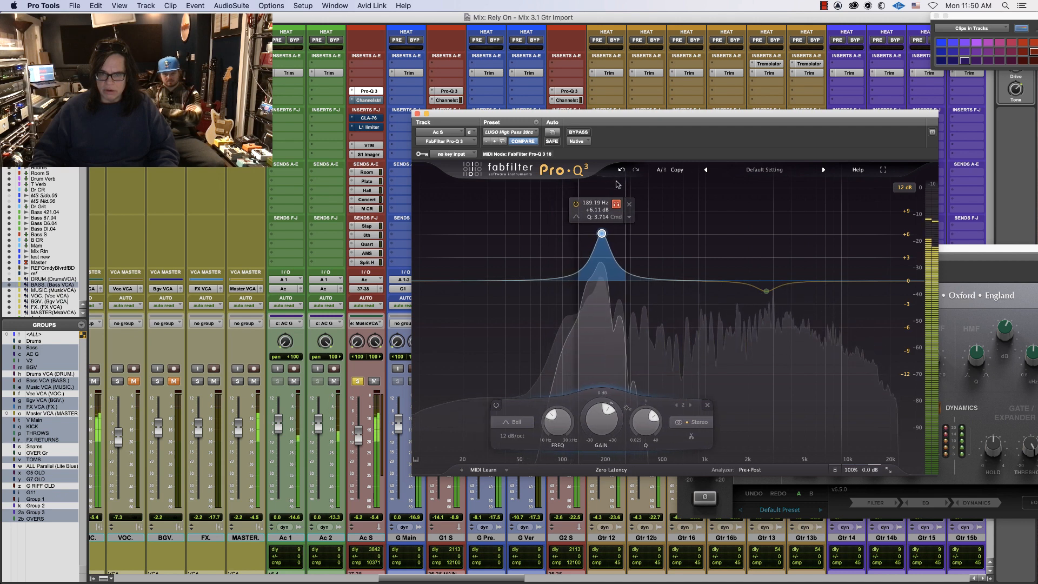
pyautogui.moveTo(625, 181); pyautogui.dragTo(601, 173)
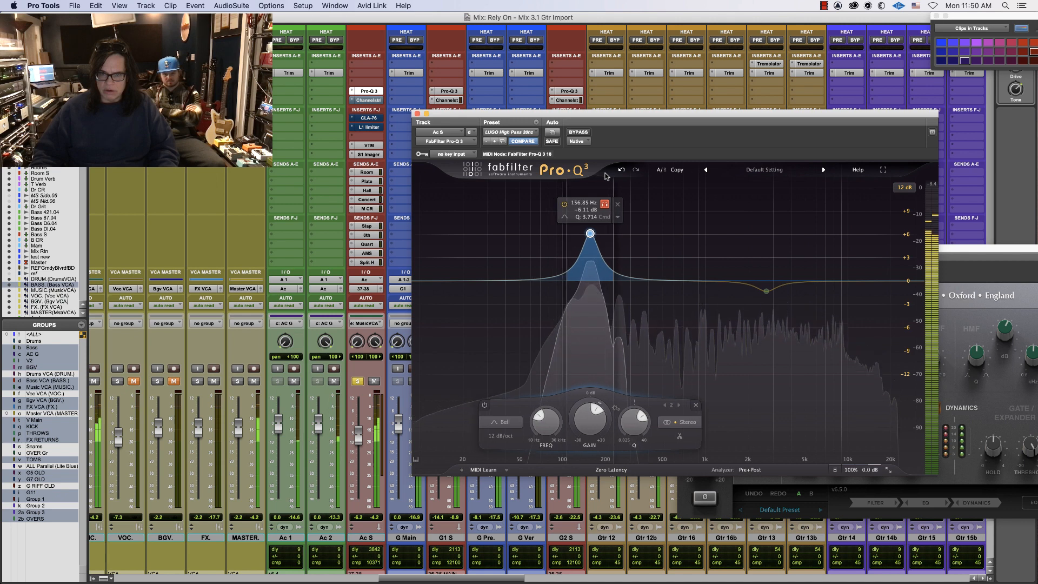
pyautogui.moveTo(606, 175); pyautogui.dragTo(606, 174)
pyautogui.moveTo(591, 425); pyautogui.dragTo(578, 460)
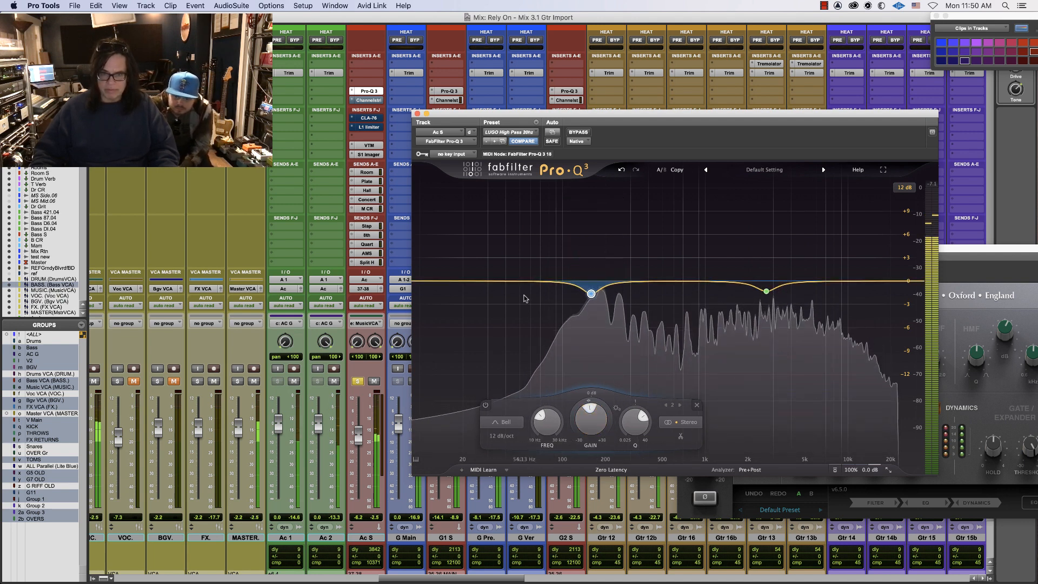
# Add a band near 53 Hz to the Ac S track's Pro-Q 3, change its shape to Low Shelf and pull it down into a cut
pyautogui.moveTo(525, 283); pyautogui.dragTo(522, 288)
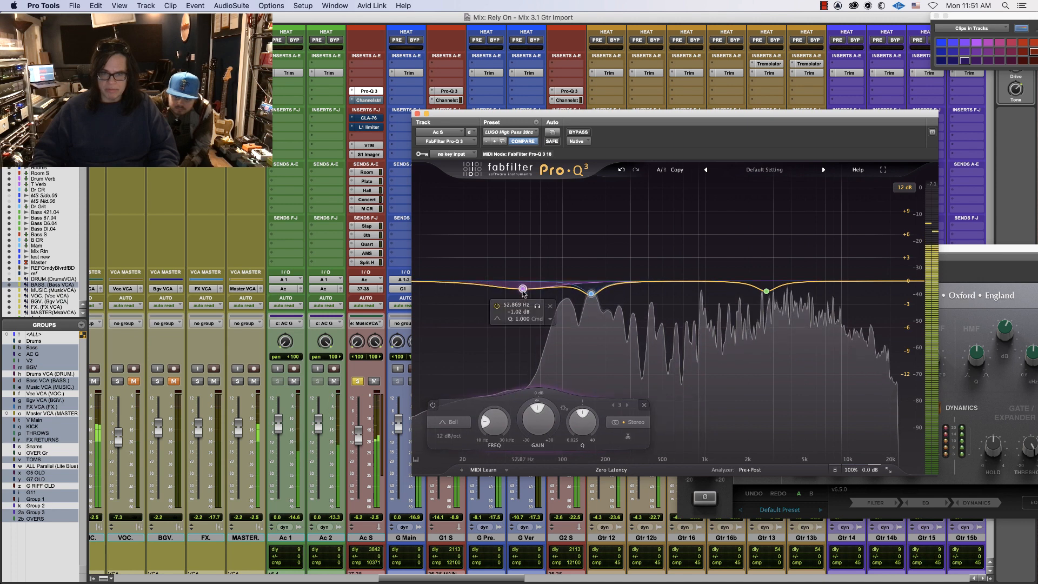
pyautogui.click(449, 427)
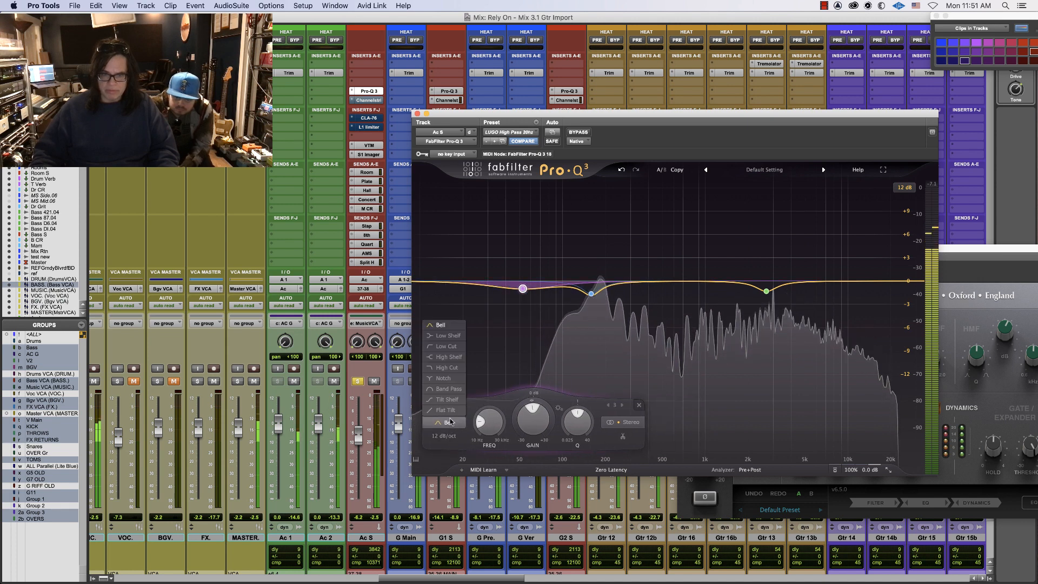
pyautogui.click(459, 341)
pyautogui.moveTo(523, 289); pyautogui.dragTo(545, 330)
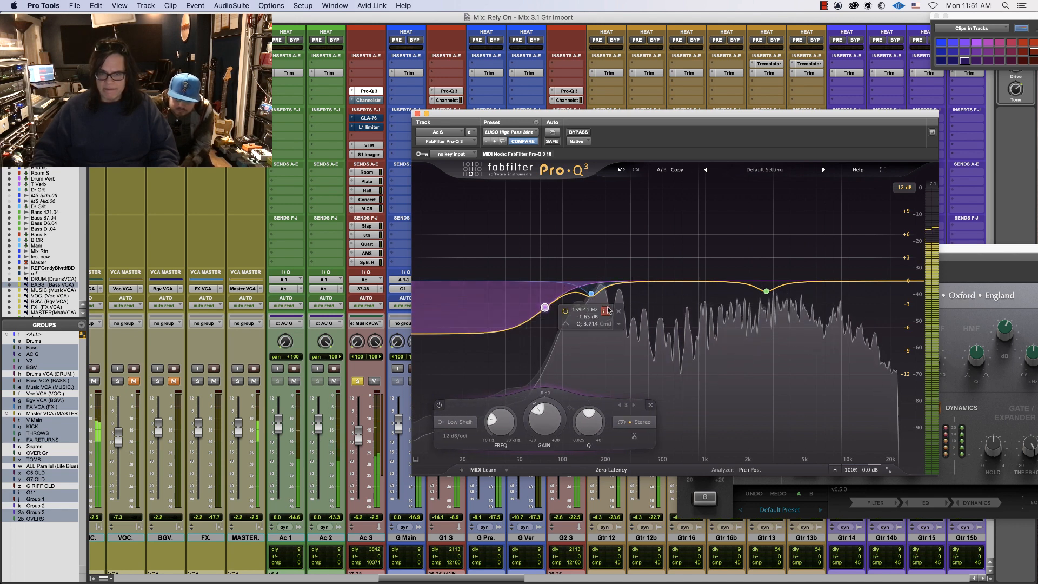
# Compare the EQ against bypass and refine both low bands: bell cut at 169.78 Hz, −3.05 dB, and low shelf at 85.48 Hz, −4.80 dB
pyautogui.moveTo(591, 293); pyautogui.dragTo(593, 302)
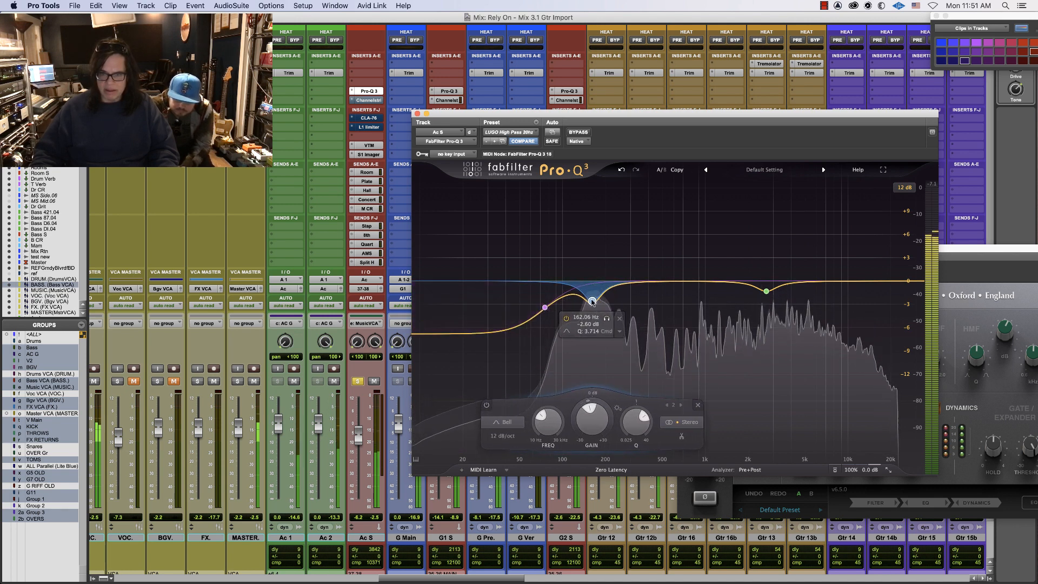
pyautogui.click(579, 132)
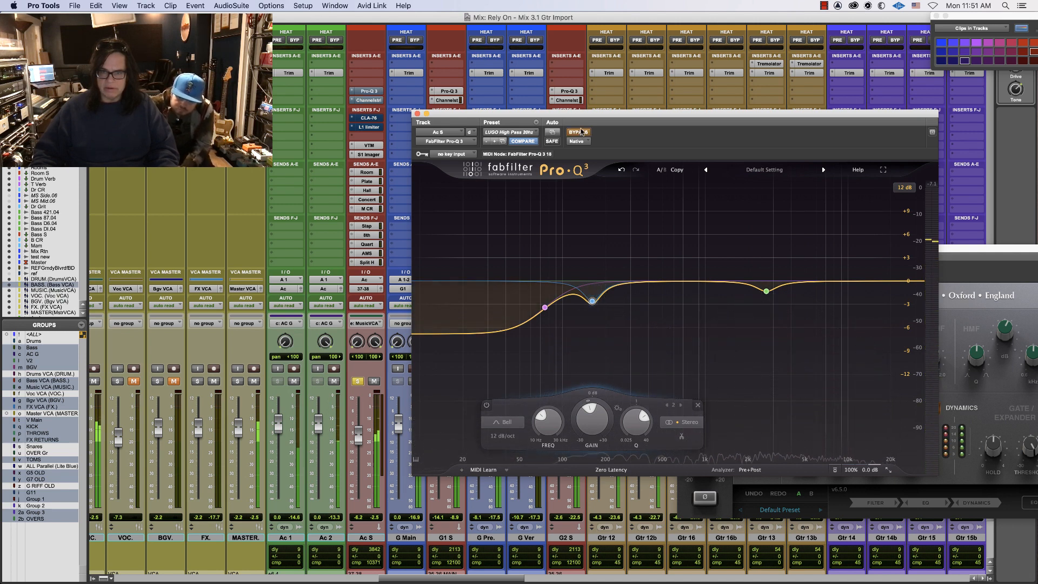
pyautogui.click(580, 132)
pyautogui.moveTo(587, 289)
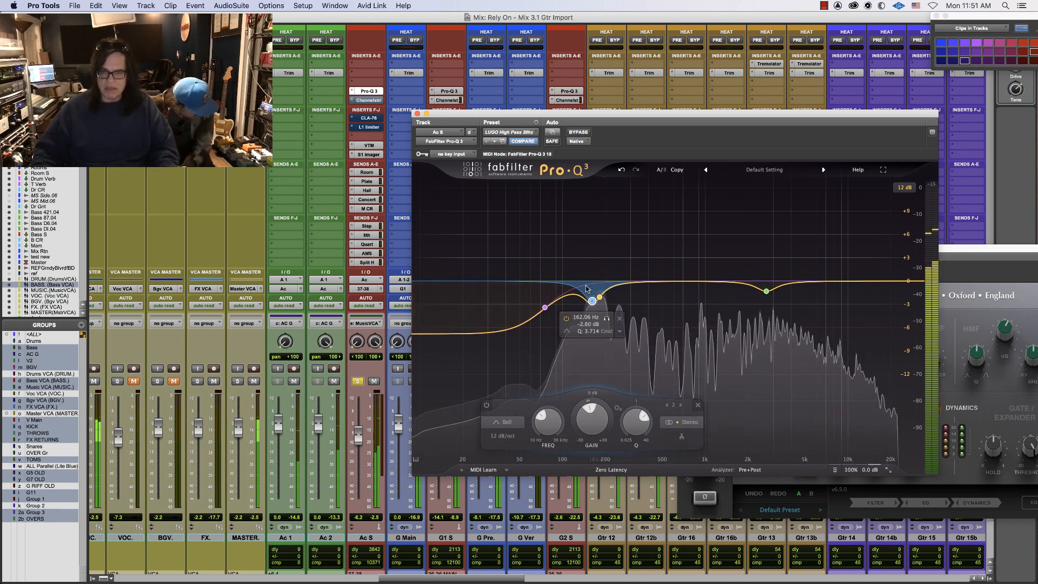
pyautogui.moveTo(592, 300); pyautogui.dragTo(552, 299)
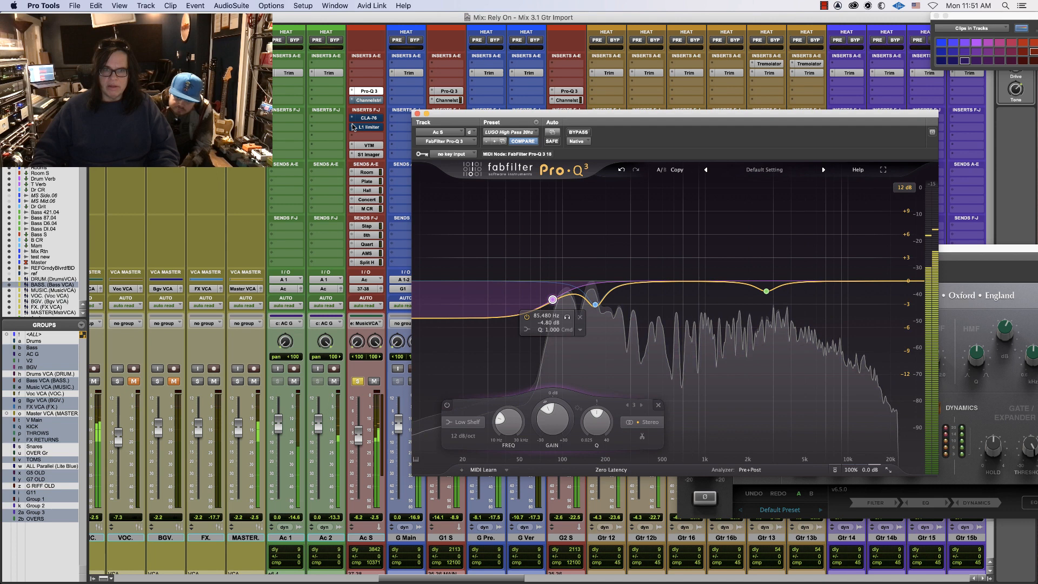
# Take the Ac S track out of solo and select the Ac 1 and Ac 2 clips in the second pre-chorus for playback
pyautogui.click(357, 382)
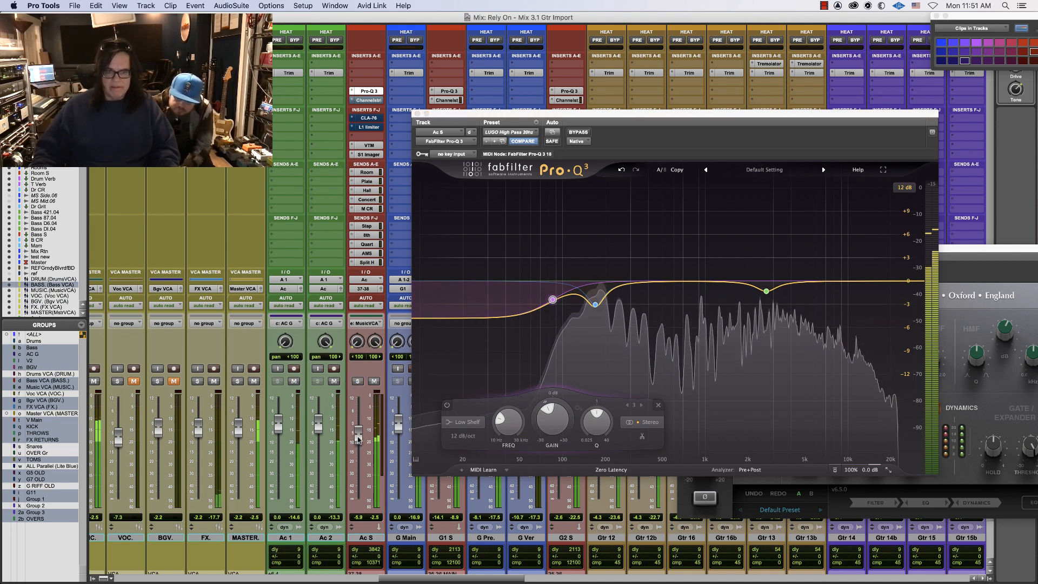
pyautogui.press('super+equal')
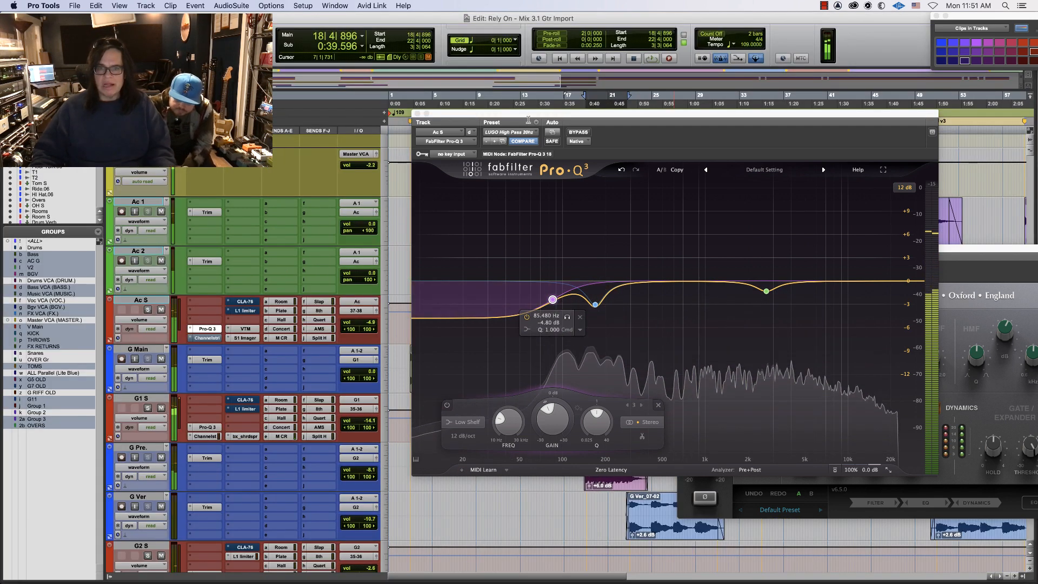
pyautogui.moveTo(528, 120); pyautogui.dragTo(552, 432)
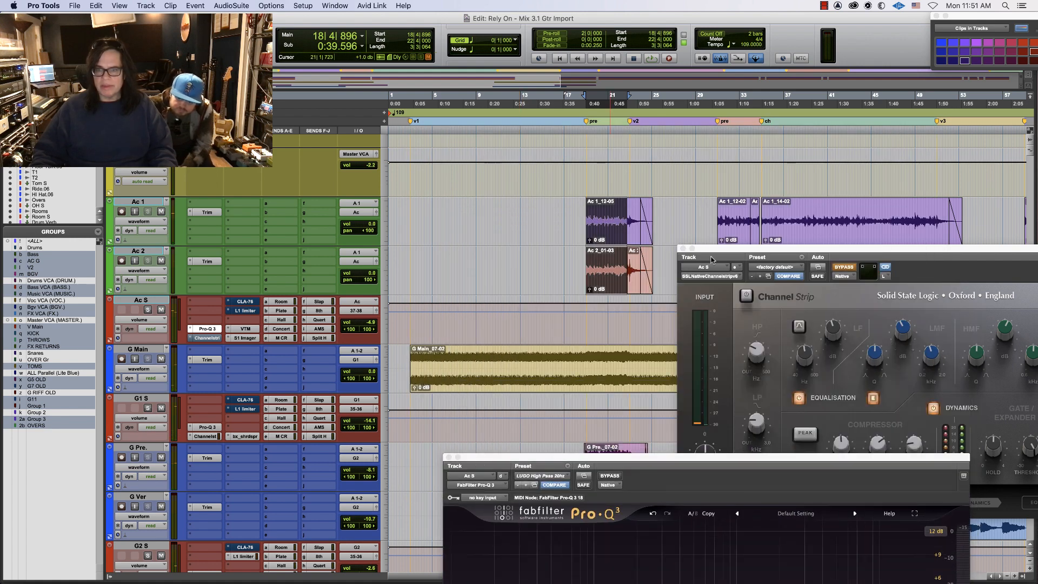
pyautogui.doubleClick(732, 224)
pyautogui.keyDown('shift'); pyautogui.click(760, 224); pyautogui.keyUp('shift')
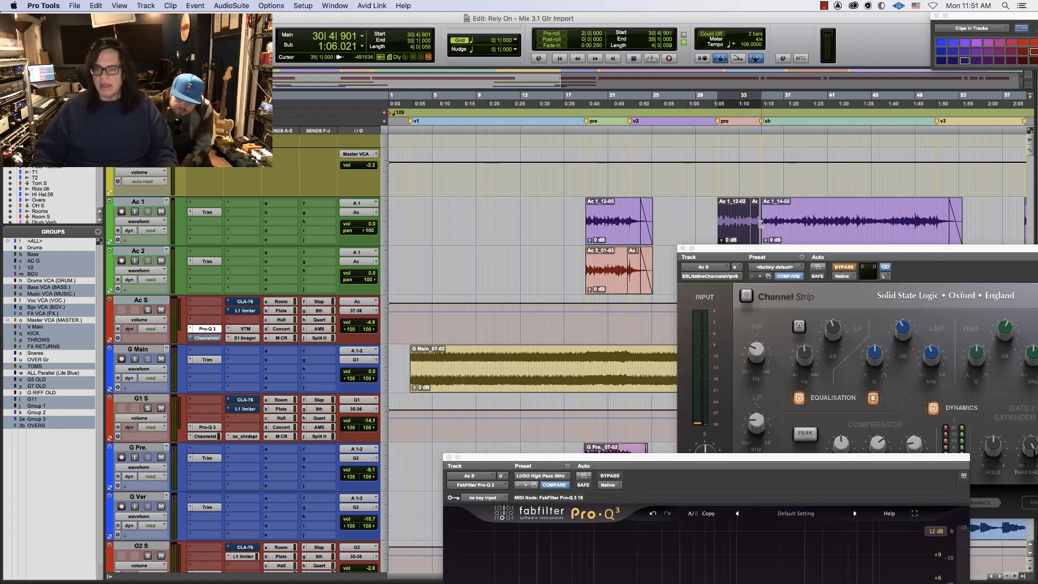
# Raise the Ac S track's fader to −2.7 dB in the mixer
pyautogui.press('super+equal')
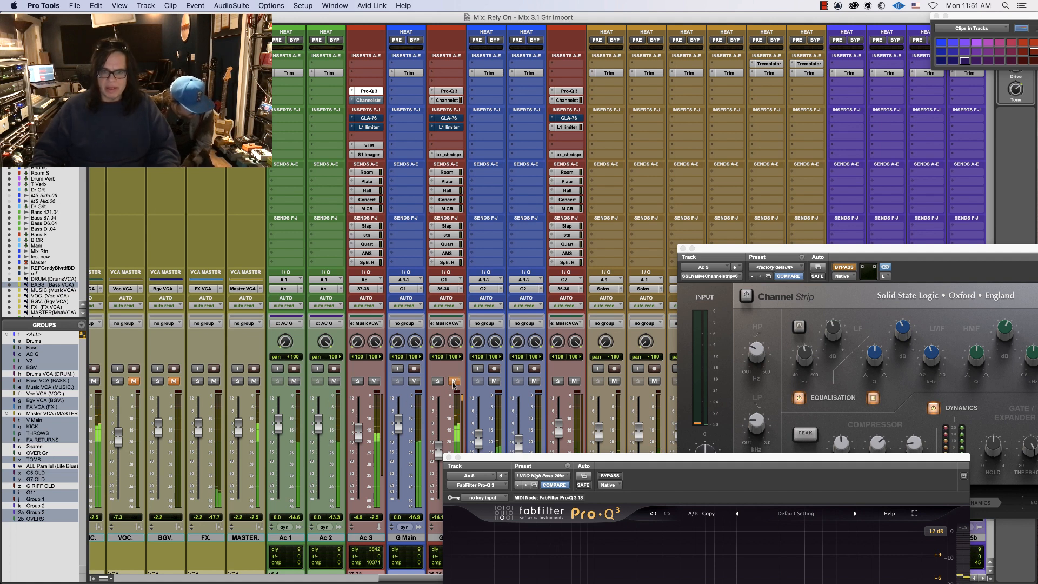
pyautogui.moveTo(480, 460); pyautogui.dragTo(530, 557)
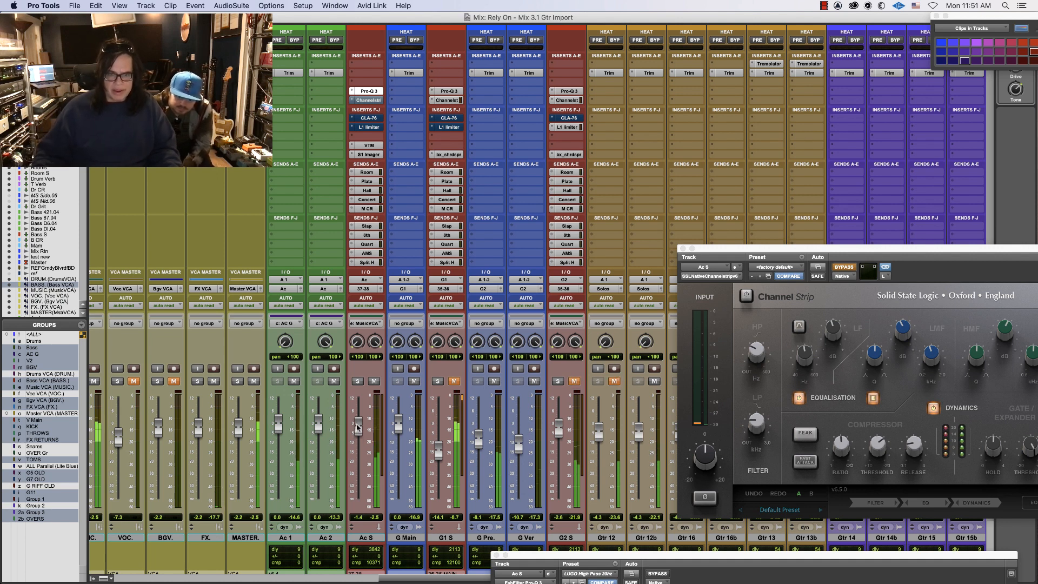
pyautogui.moveTo(358, 427); pyautogui.dragTo(358, 423)
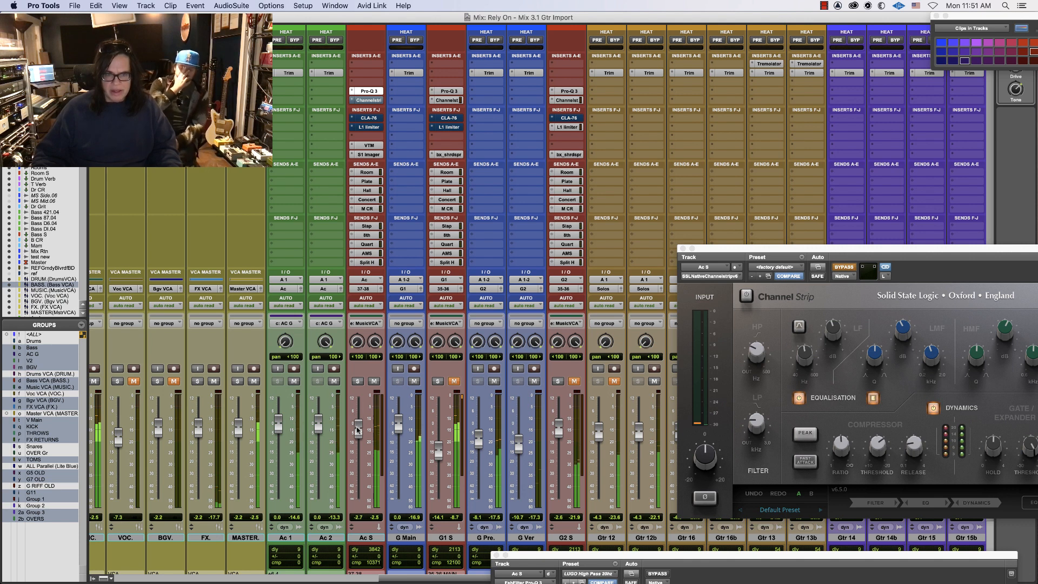
# Re-enable the SSL Channel Strip on the Ac S track and review its filter, EQ, compressor and gate settings before closing it
pyautogui.click(375, 101)
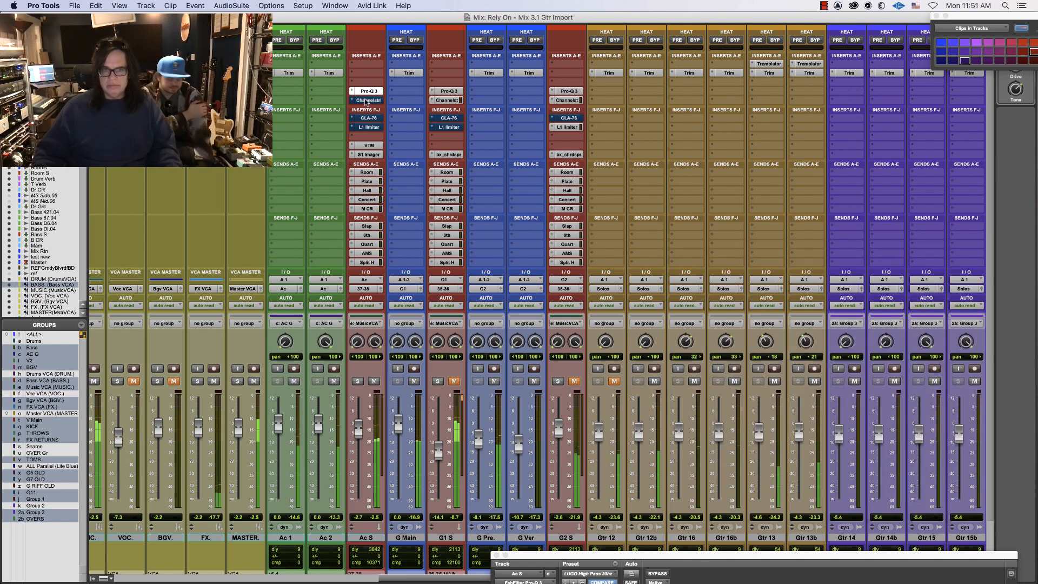
pyautogui.click(366, 101)
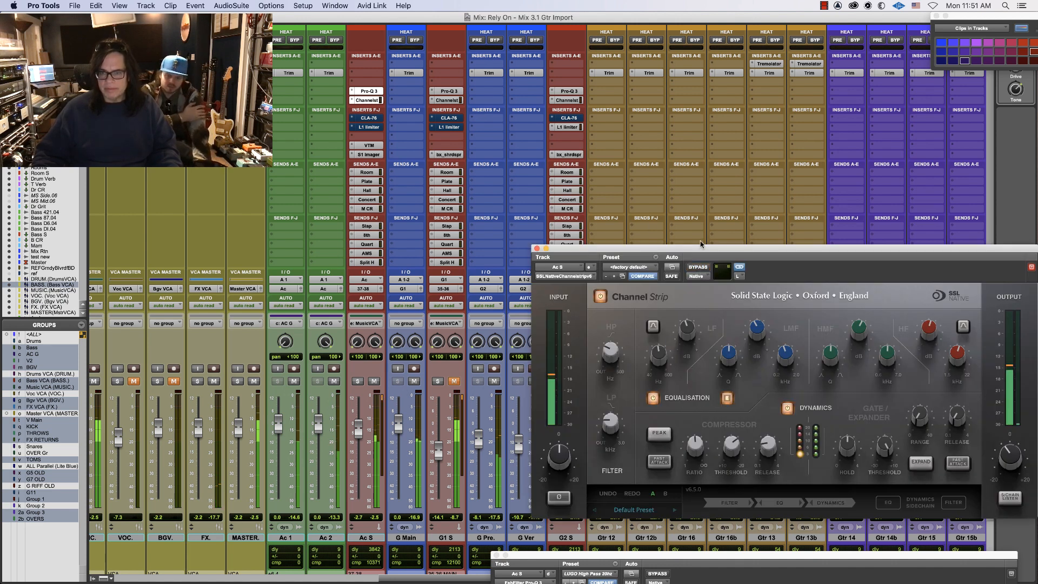
pyautogui.moveTo(703, 249); pyautogui.dragTo(530, 223)
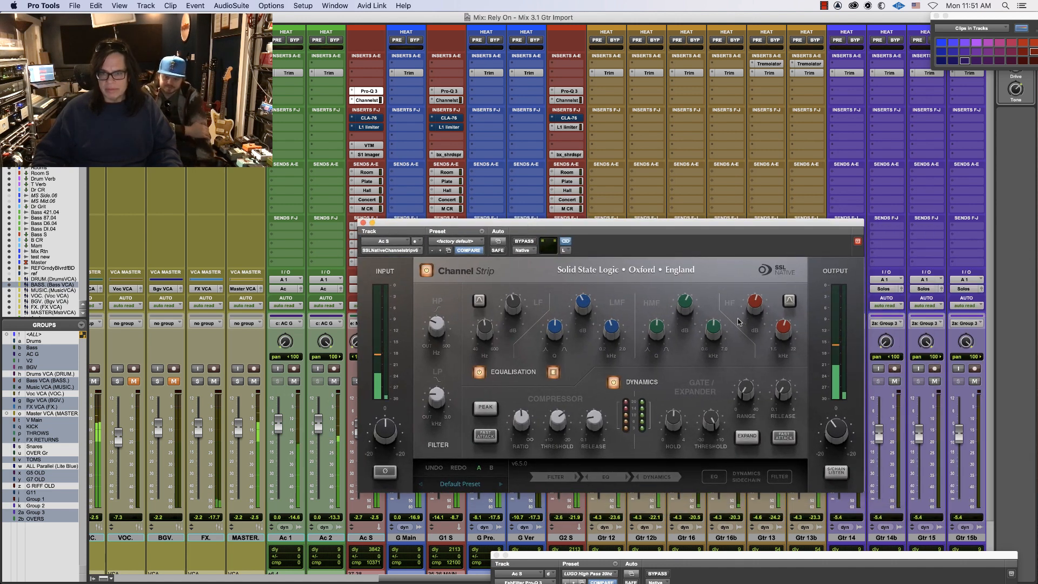
pyautogui.moveTo(752, 298)
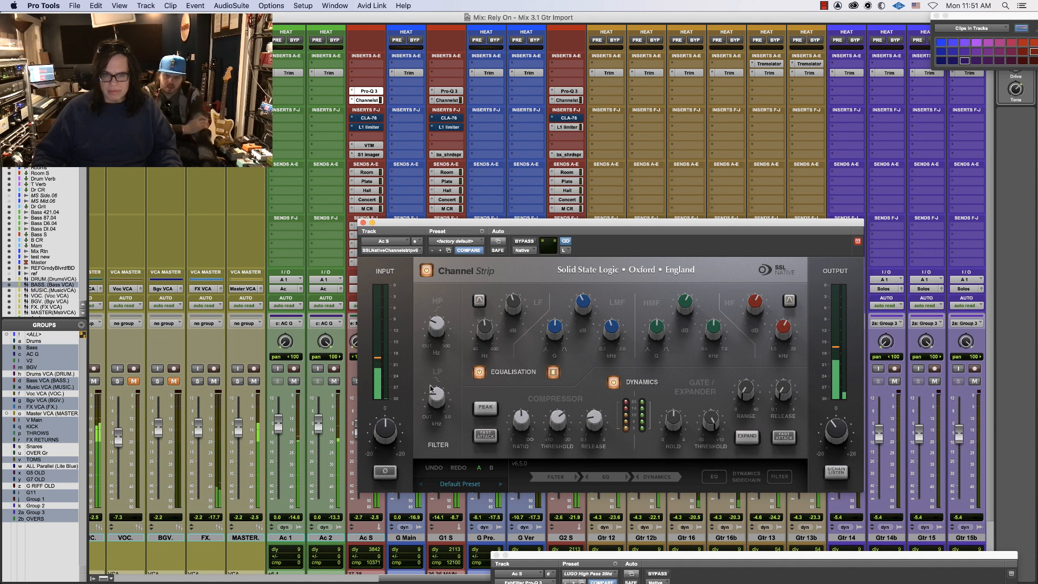
pyautogui.moveTo(432, 387)
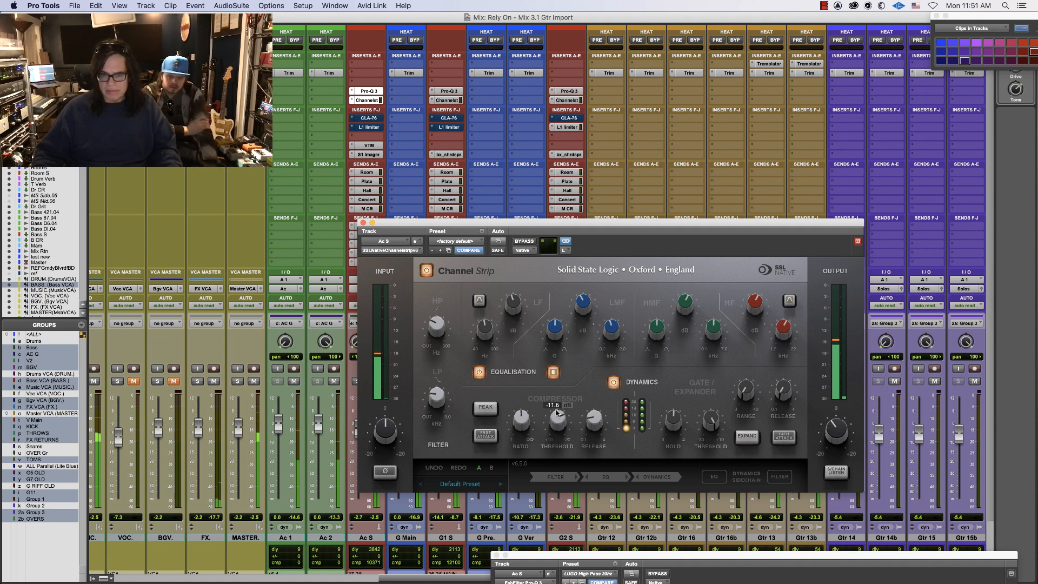
pyautogui.moveTo(711, 417)
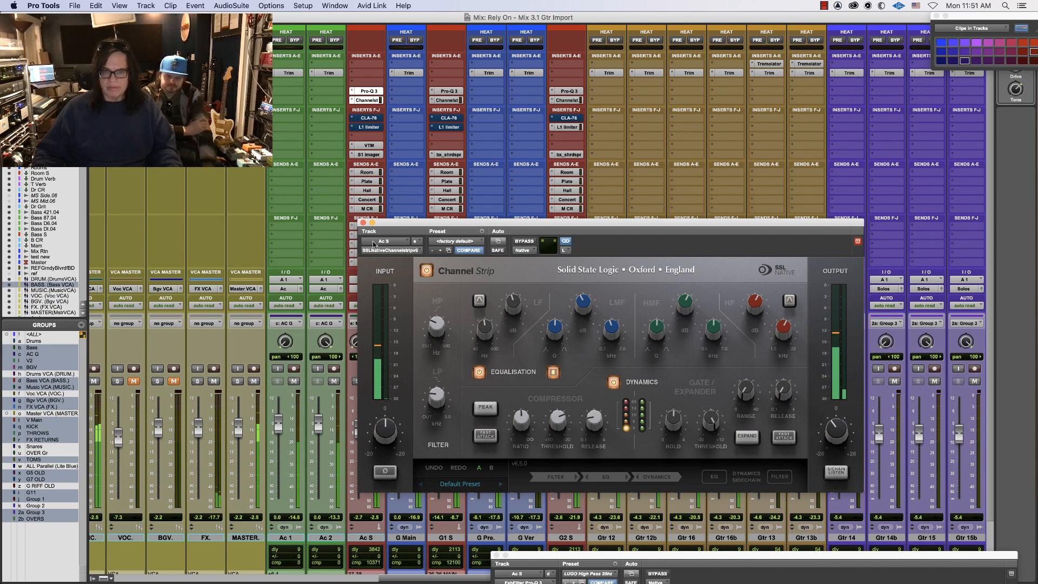
pyautogui.click(363, 222)
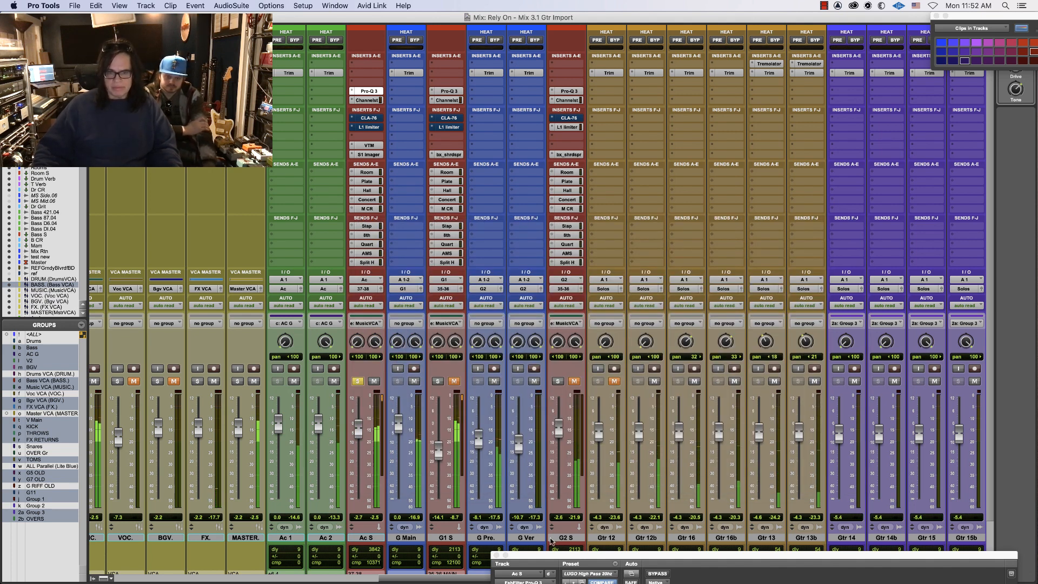
# Take the Ac S track out of solo and look through the other guitar tracks and submixes in the mixer
pyautogui.press('super+equal')
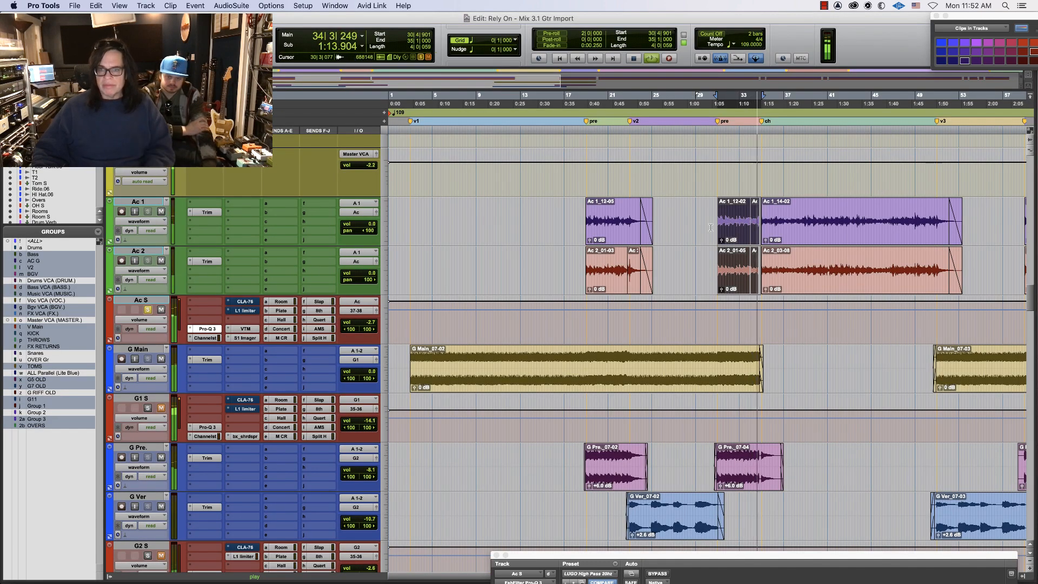
pyautogui.press('super+equal')
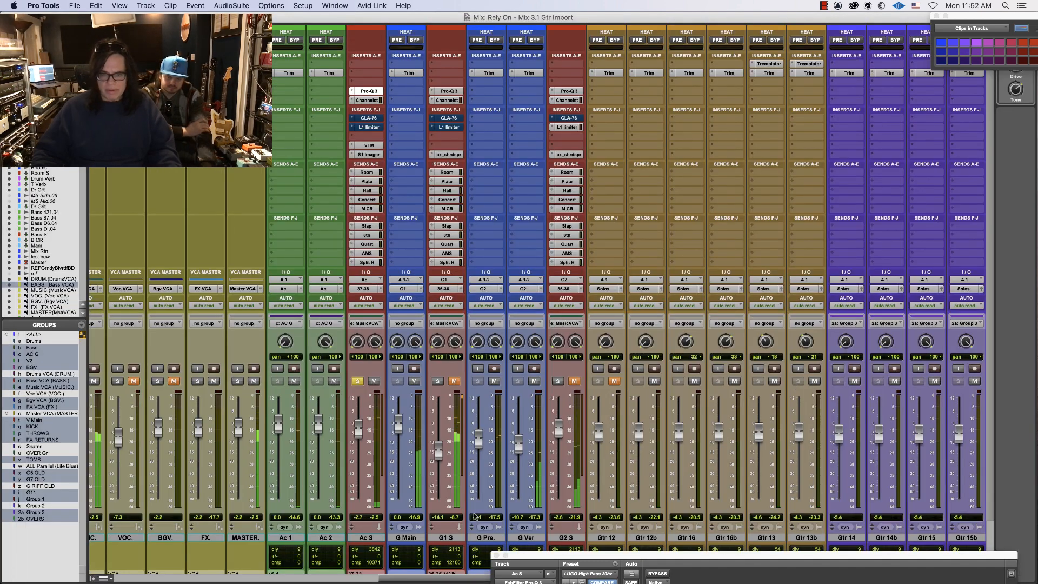
pyautogui.moveTo(425, 574); pyautogui.dragTo(482, 582)
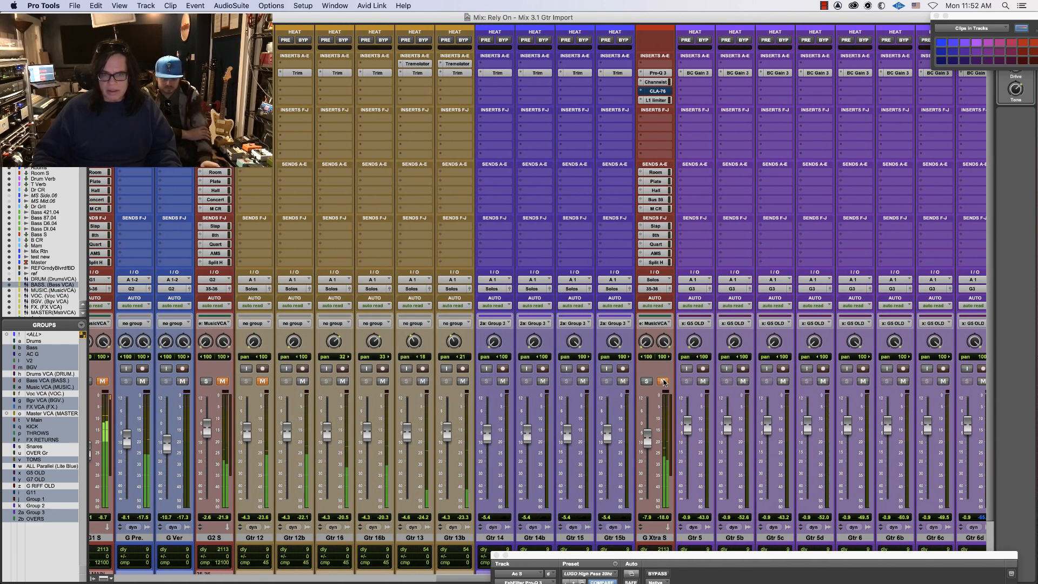
pyautogui.moveTo(478, 582); pyautogui.dragTo(416, 566)
pyautogui.click(398, 381)
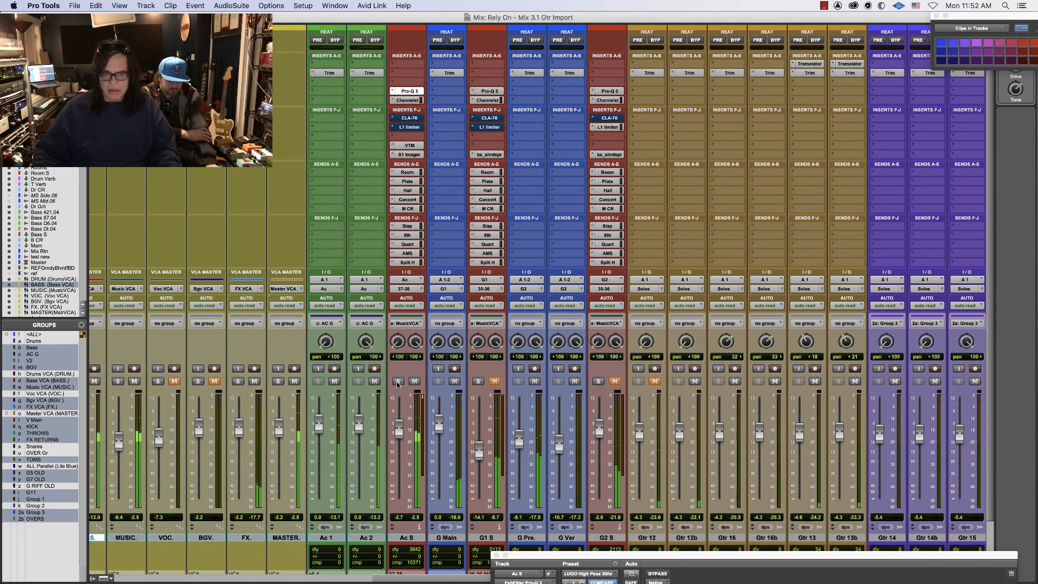
pyautogui.moveTo(427, 581); pyautogui.dragTo(553, 578)
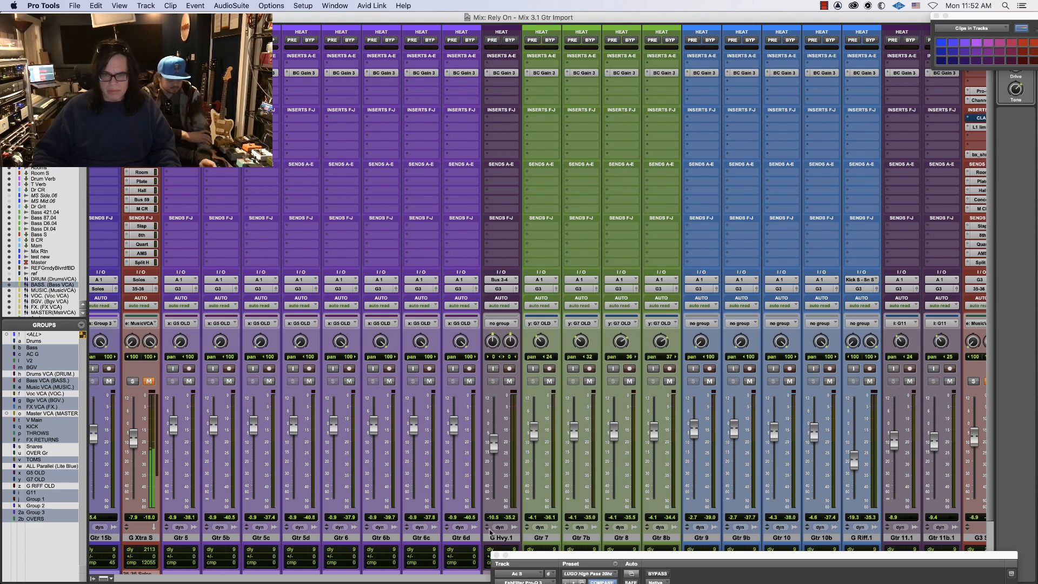
pyautogui.moveTo(466, 579); pyautogui.dragTo(341, 580)
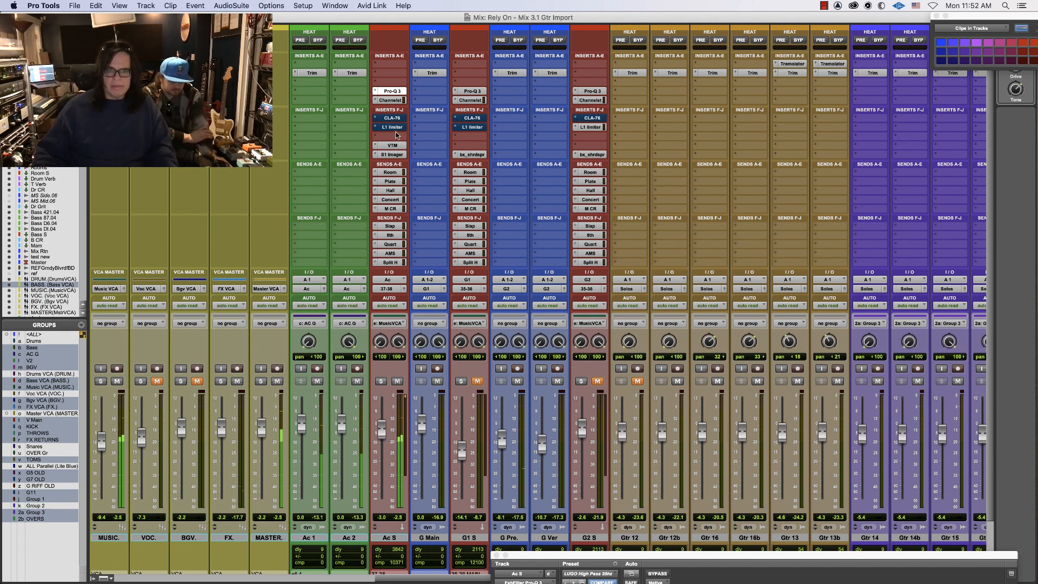
# Open the Ac S track's L1 limiter and link its threshold and output ceiling
pyautogui.click(393, 127)
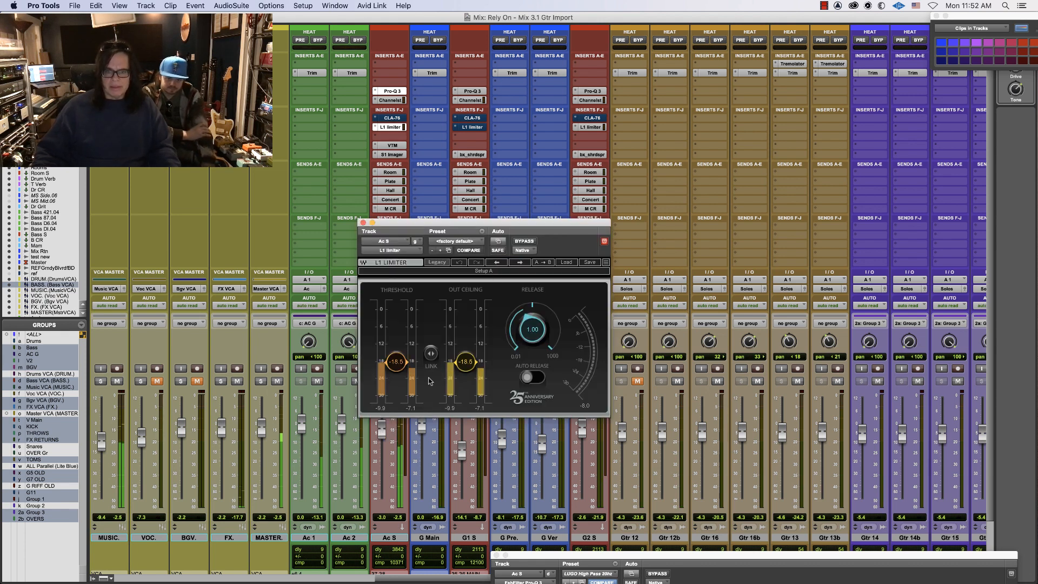
pyautogui.click(435, 353)
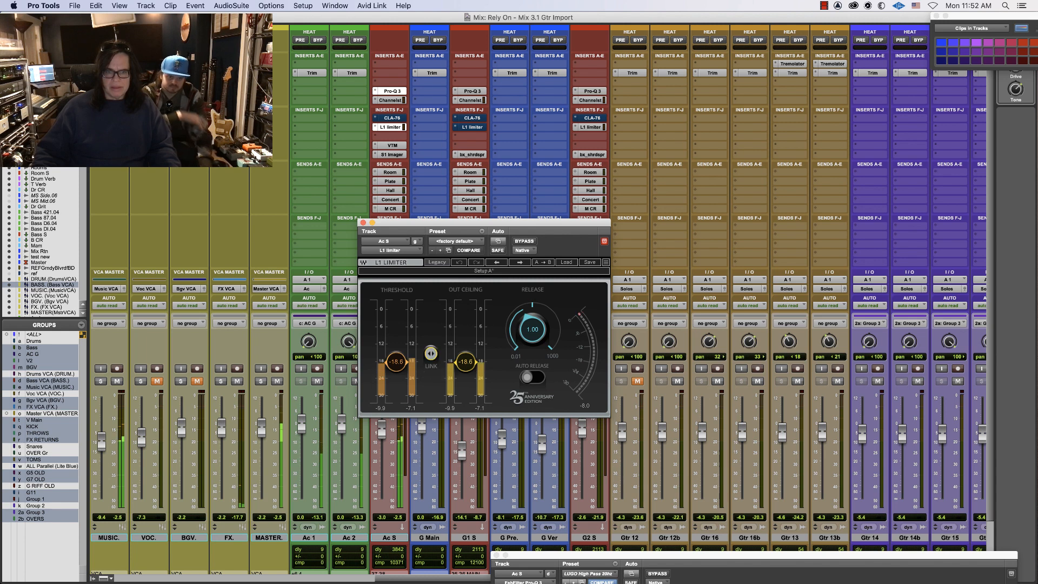
# Add a slight bell cut in the low mids near 350 Hz to the Ac S track's Pro-Q 3
pyautogui.click(390, 92)
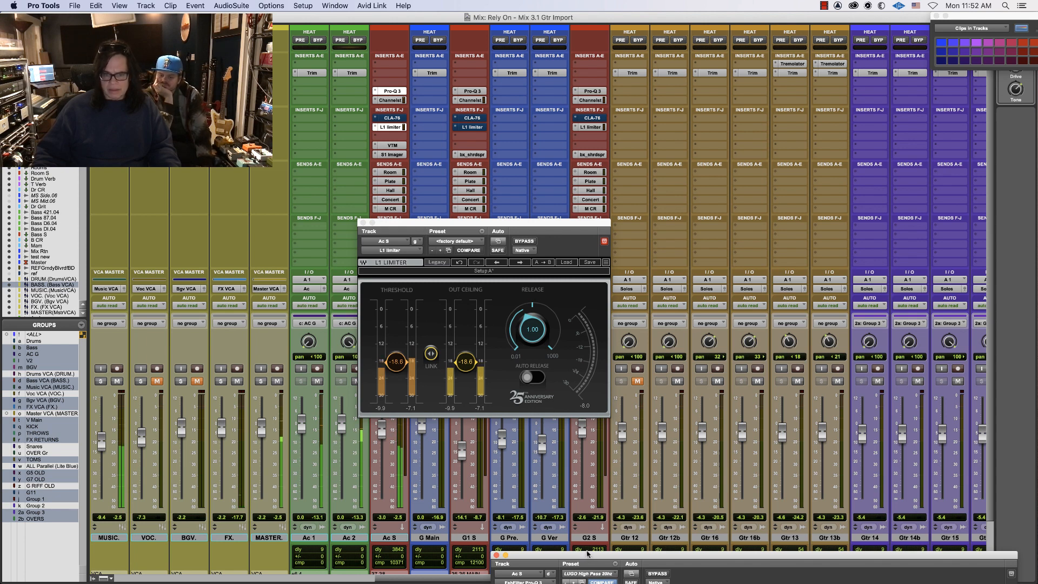
pyautogui.moveTo(588, 553); pyautogui.dragTo(496, 222)
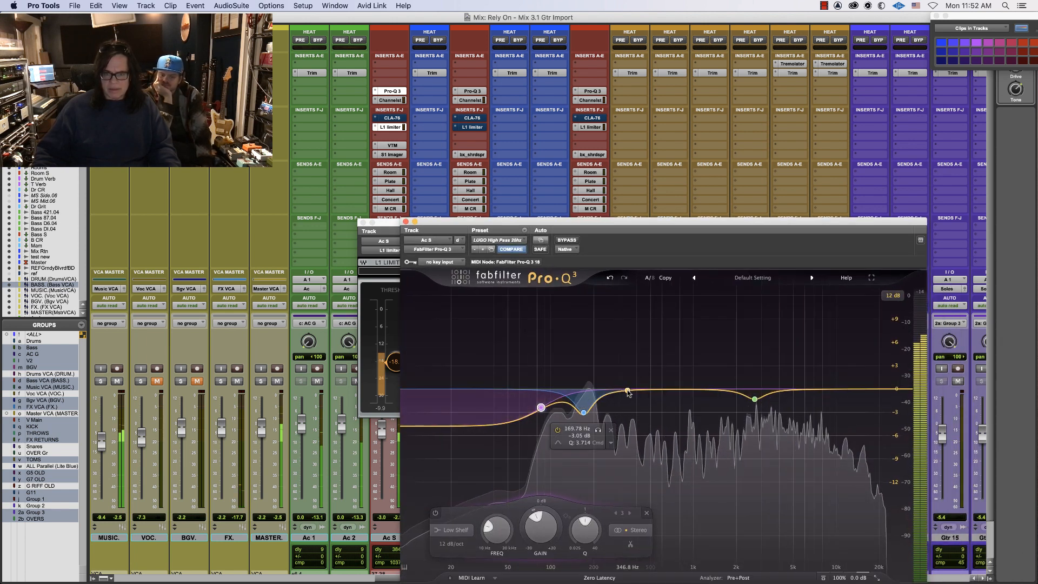
pyautogui.moveTo(628, 393); pyautogui.dragTo(632, 401)
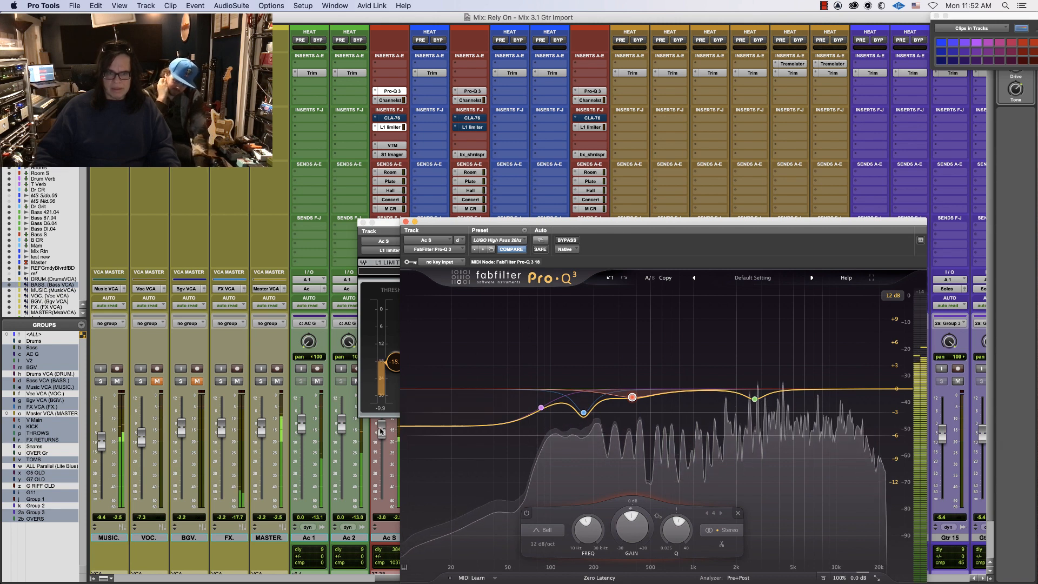
# Lower the Ac S track's fader to −4.3 dB and close its L1 limiter
pyautogui.moveTo(381, 431); pyautogui.dragTo(381, 437)
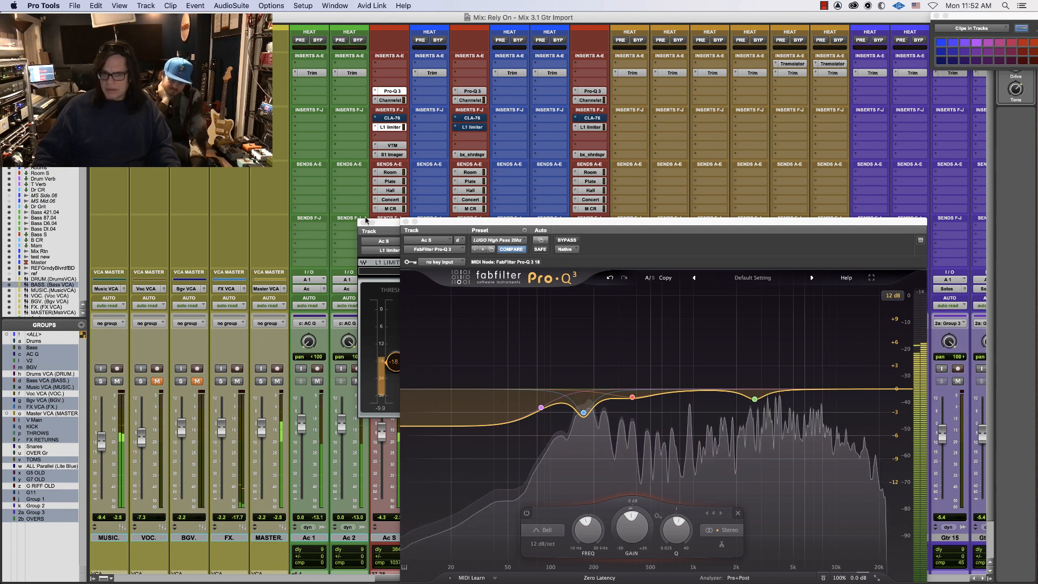
pyautogui.click(361, 222)
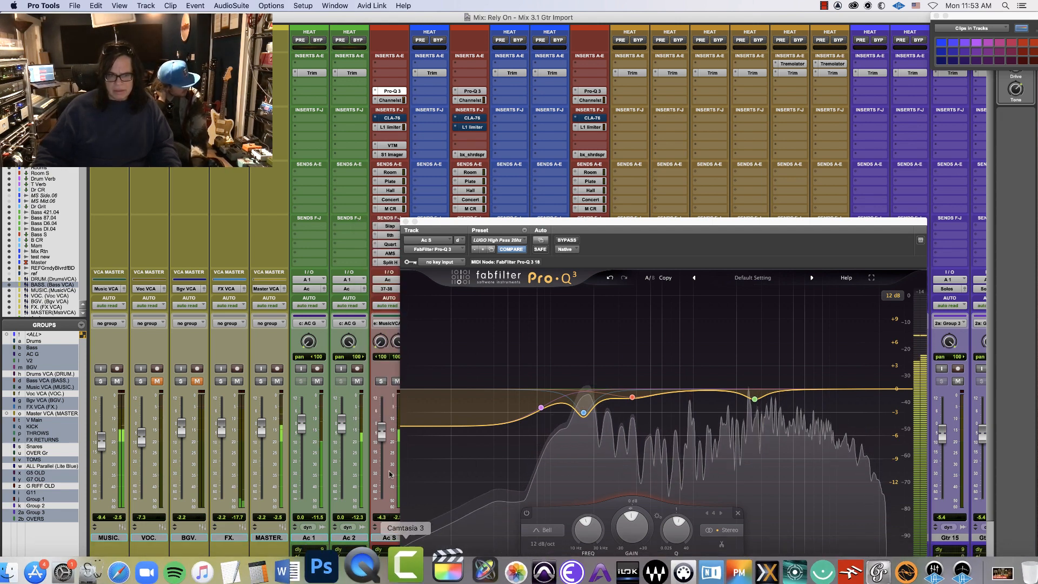
pyautogui.moveTo(389, 579); pyautogui.dragTo(342, 576)
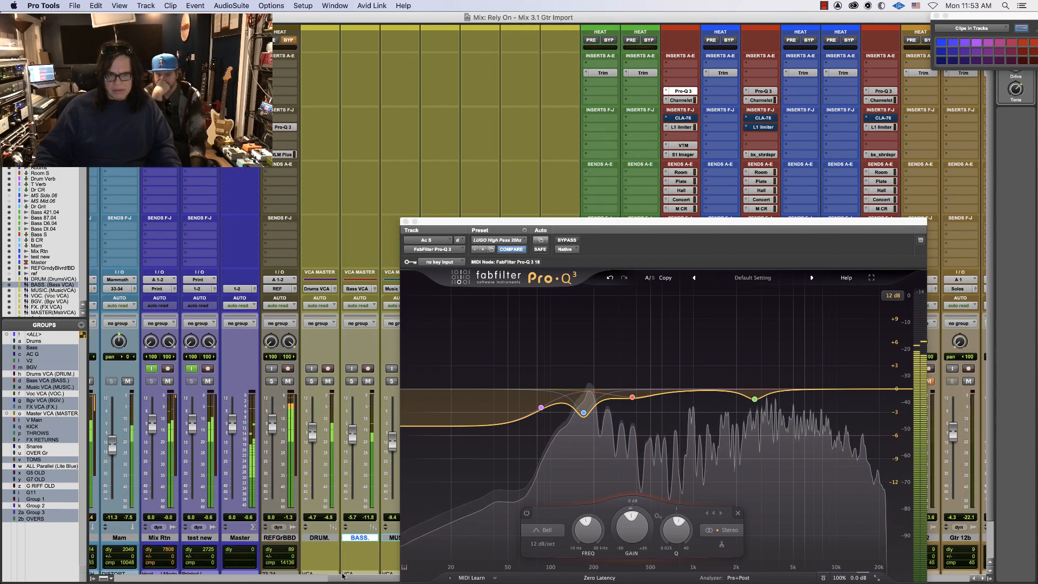
# Open the Ac S track's Hall send and raise its level to −21.4 dB
pyautogui.hscroll(15, 335, 359)
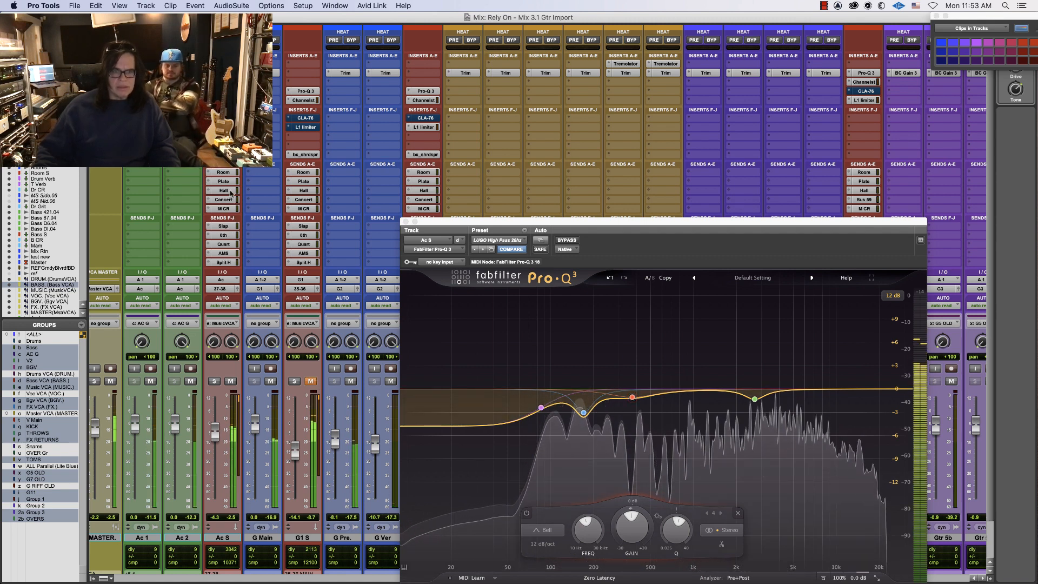
pyautogui.click(230, 191)
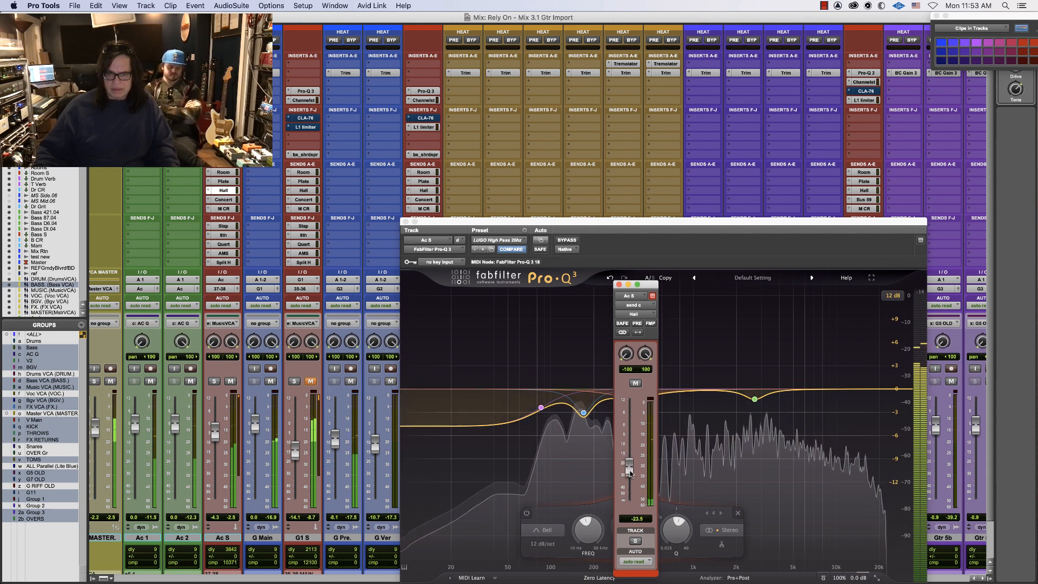
pyautogui.moveTo(631, 469); pyautogui.dragTo(631, 471)
pyautogui.moveTo(541, 408)
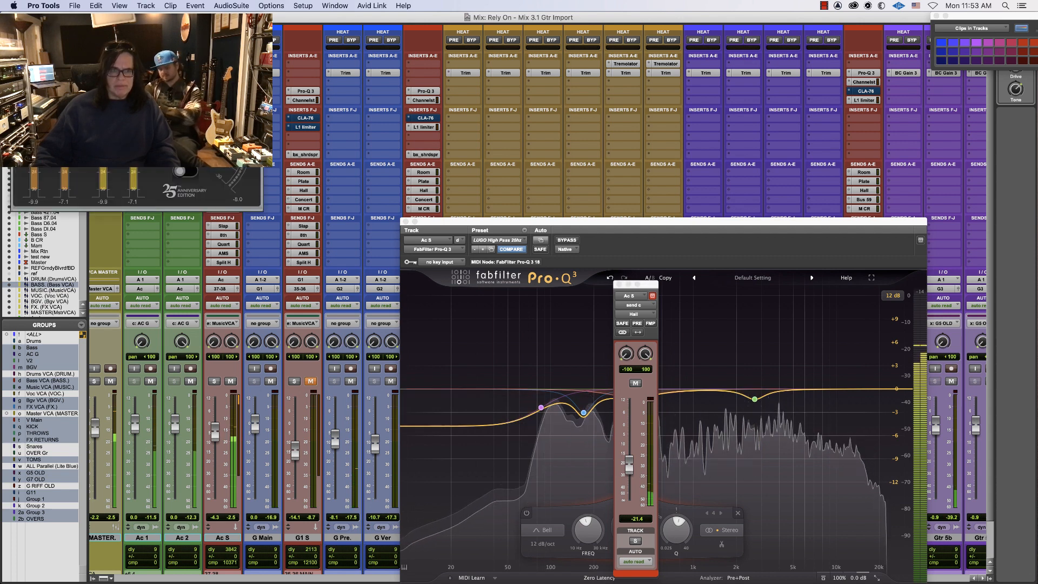
# Set the linked threshold and output ceiling of the Ac S track's L1 limiter to −15.1 dB and close it
pyautogui.moveTo(162, 17); pyautogui.dragTo(213, 145)
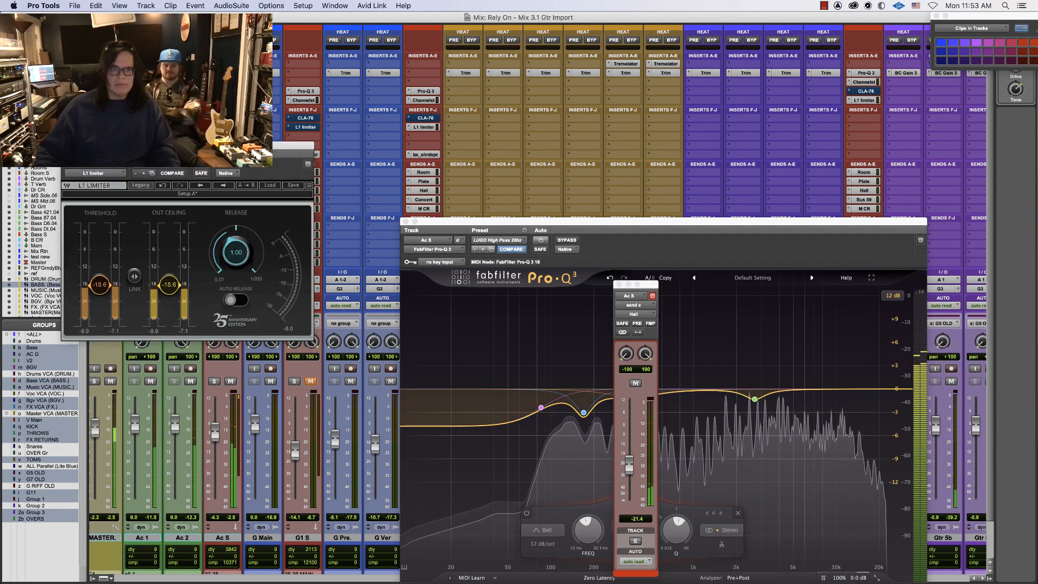
pyautogui.moveTo(134, 277); pyautogui.dragTo(135, 279)
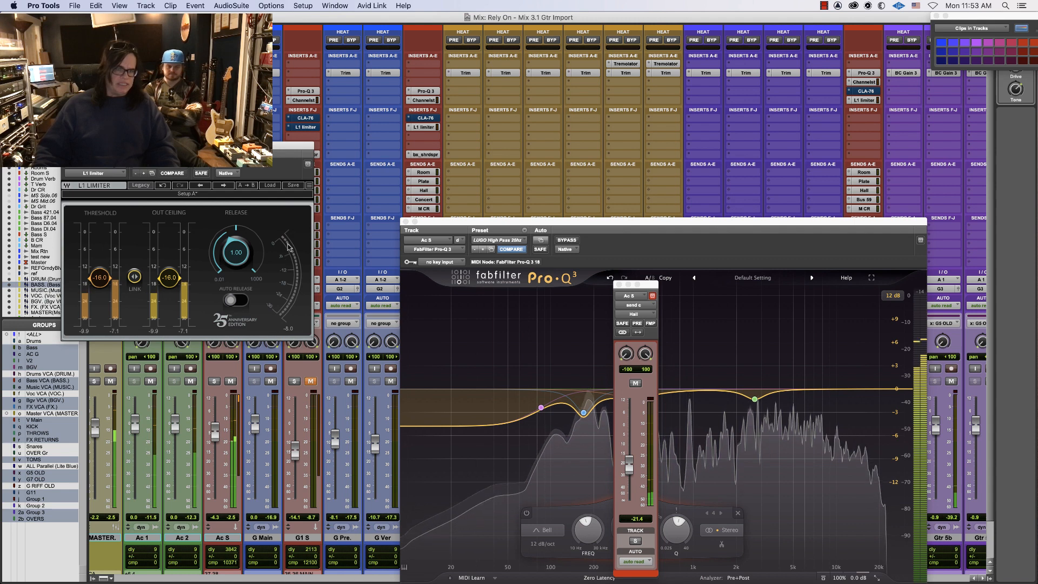
pyautogui.moveTo(134, 277); pyautogui.dragTo(134, 274)
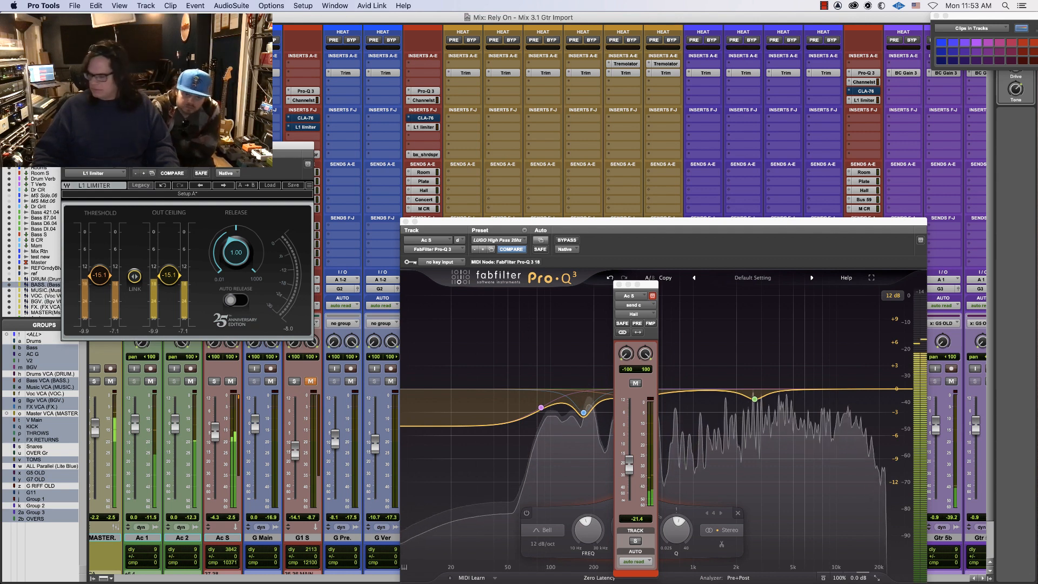
pyautogui.press('super+w')
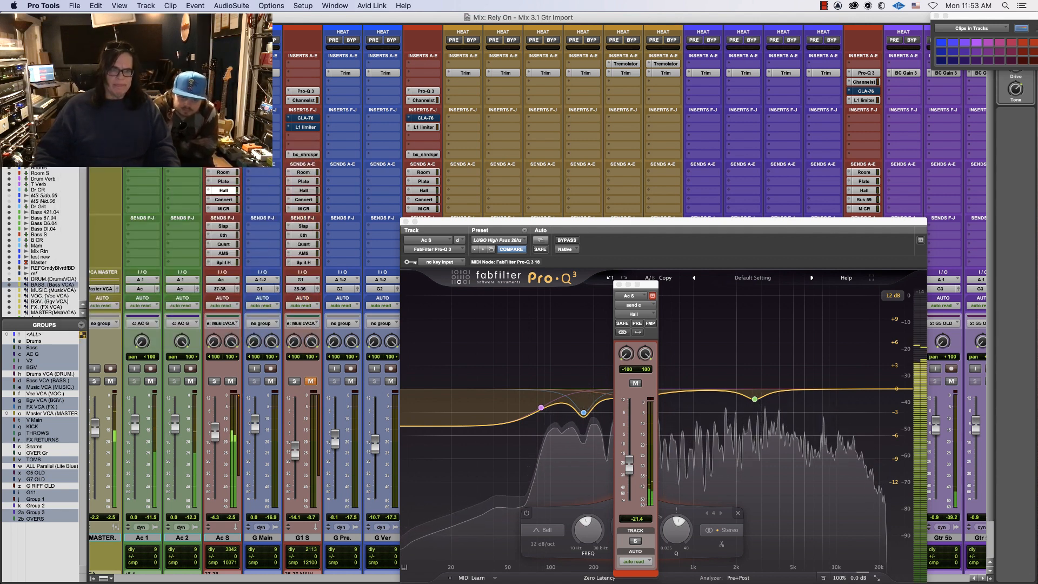
# In the Ac S track's Channel Strip, raise the HMF frequency to 4.81 kHz and slightly ease the LMF gain cut
pyautogui.click(222, 100)
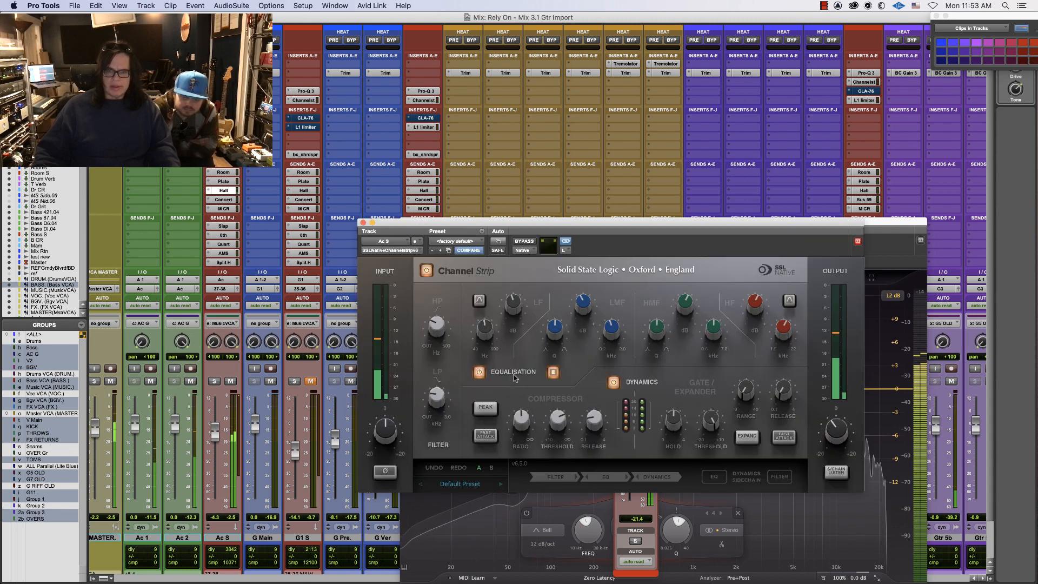
pyautogui.moveTo(469, 334)
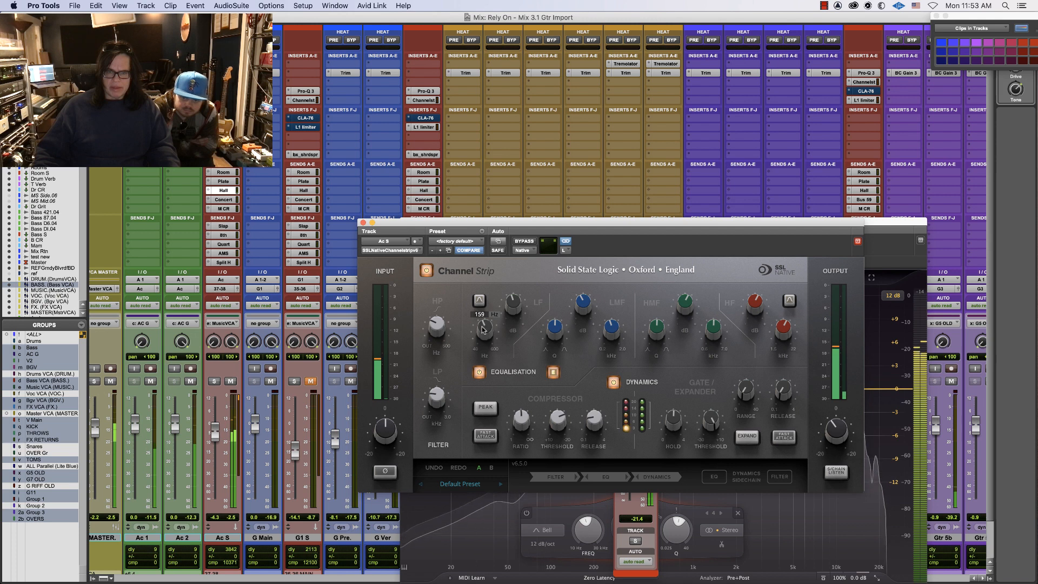
pyautogui.moveTo(511, 307)
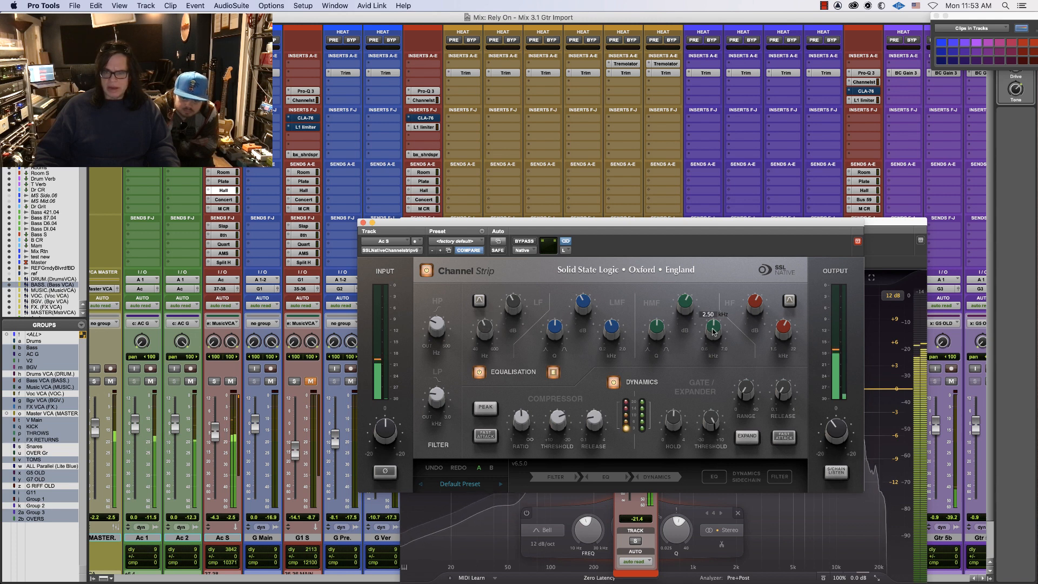
pyautogui.moveTo(709, 330); pyautogui.dragTo(717, 304)
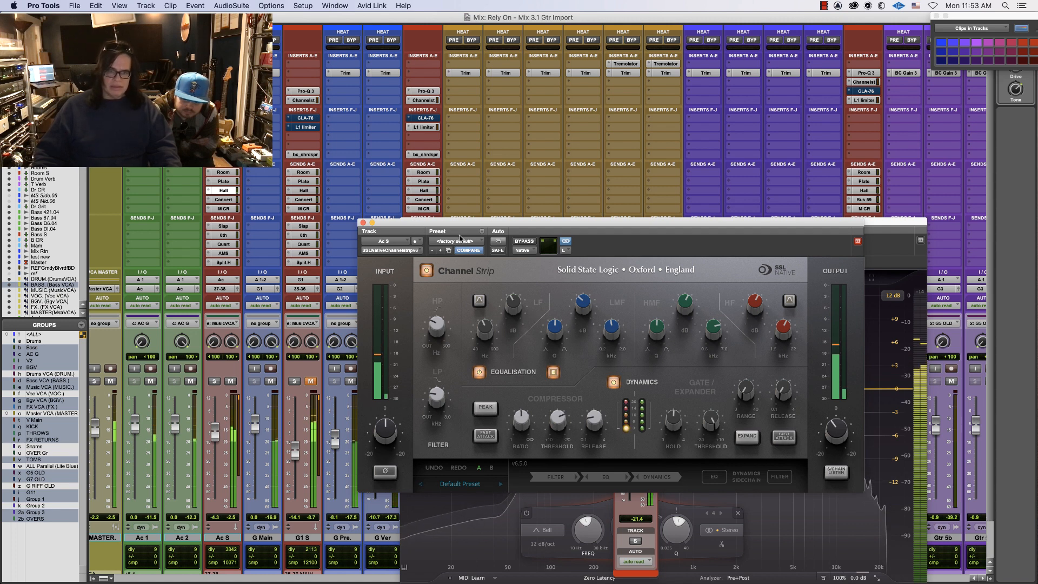
pyautogui.moveTo(460, 231); pyautogui.dragTo(459, 193)
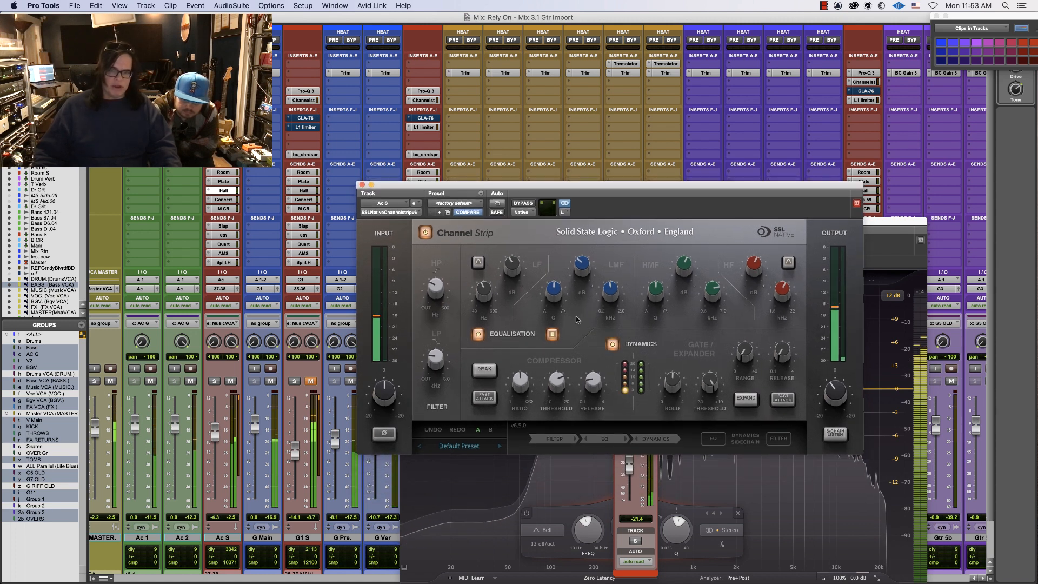
pyautogui.moveTo(710, 295)
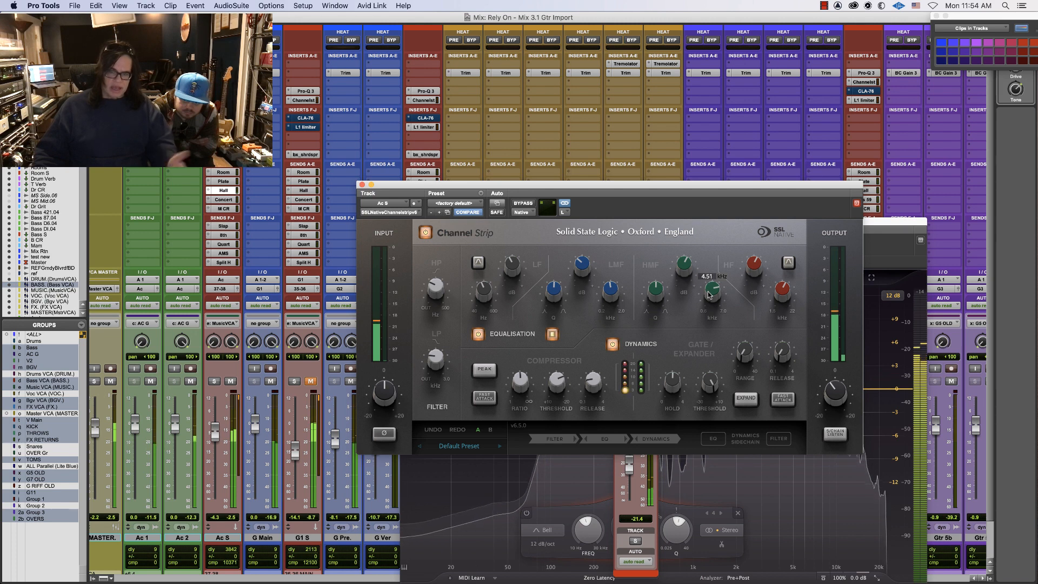
pyautogui.moveTo(783, 291)
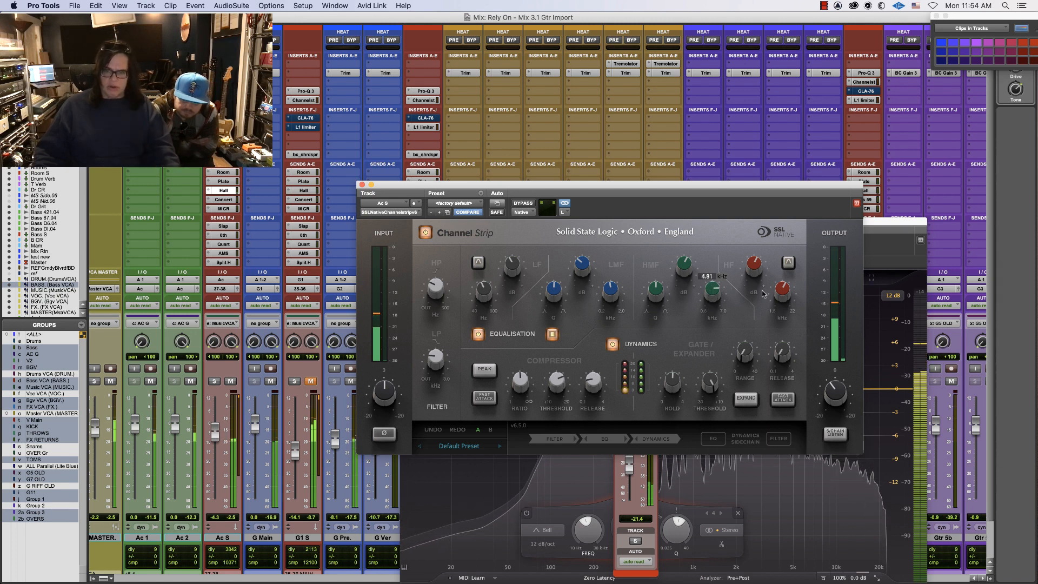
pyautogui.moveTo(755, 265)
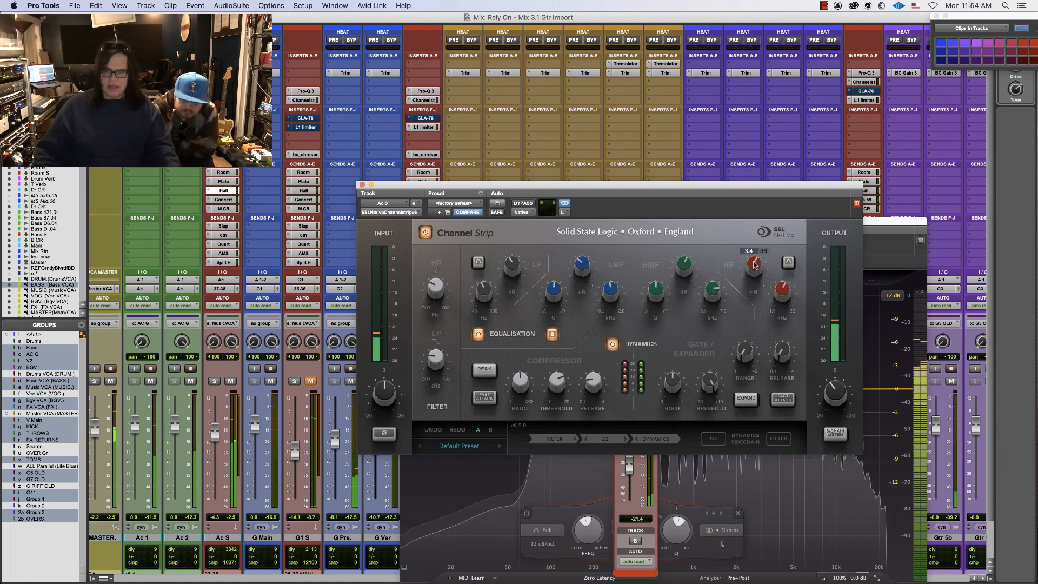
pyautogui.moveTo(611, 295)
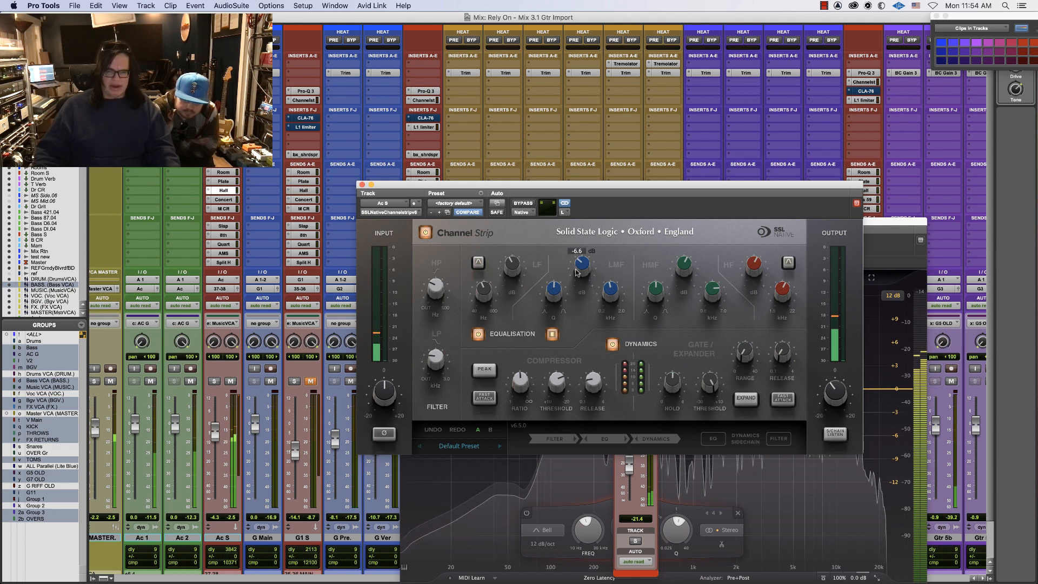
pyautogui.moveTo(582, 264)
pyautogui.mouseDown()
pyautogui.moveTo(573, 294)
pyautogui.moveTo(581, 259)
pyautogui.mouseUp()
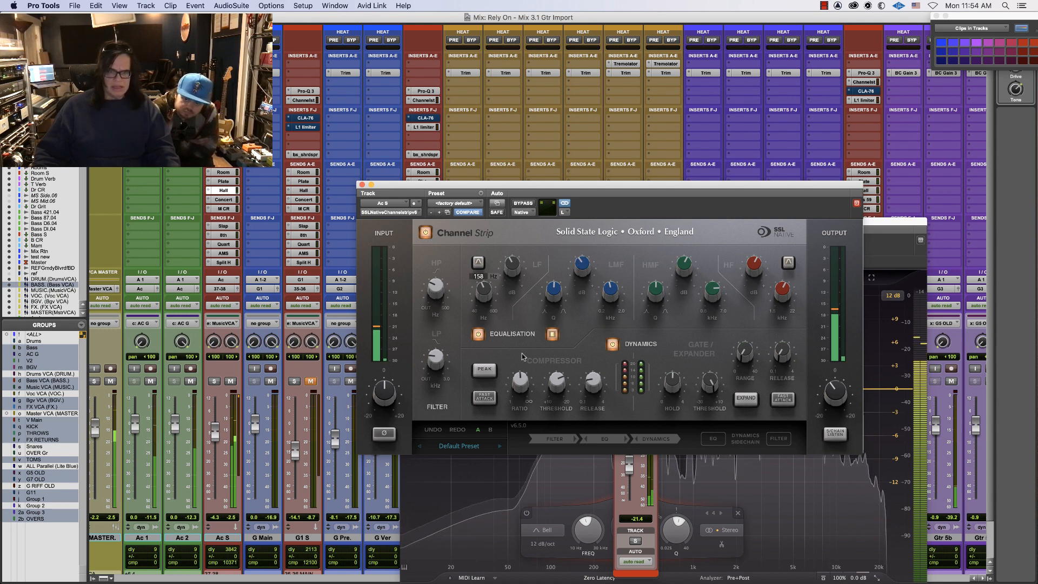
# Set the compressor threshold in the Ac S track's Channel Strip to −8.9 dB
pyautogui.moveTo(557, 385)
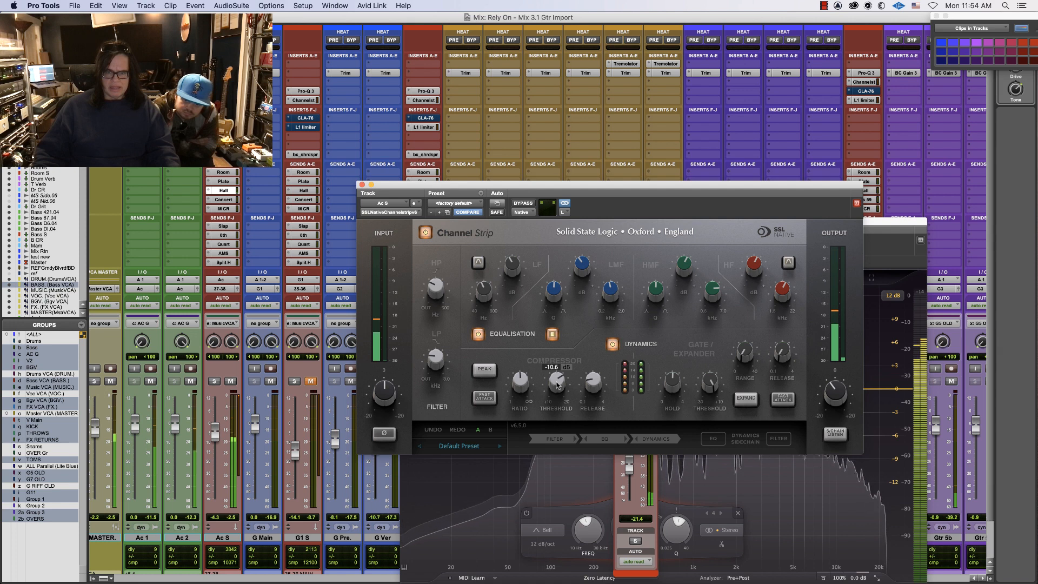
pyautogui.moveTo(557, 383); pyautogui.dragTo(557, 390)
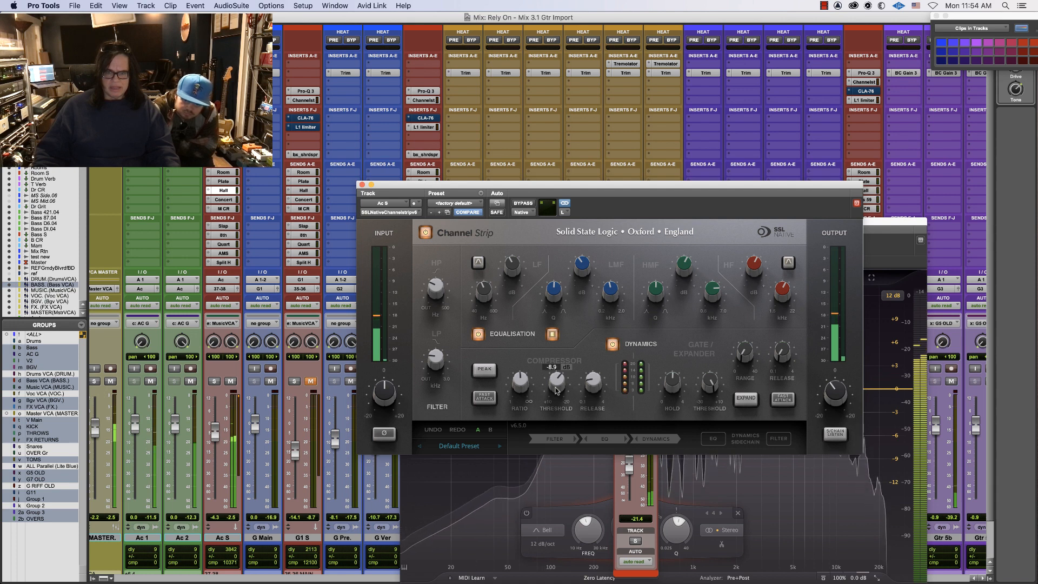
pyautogui.moveTo(593, 383)
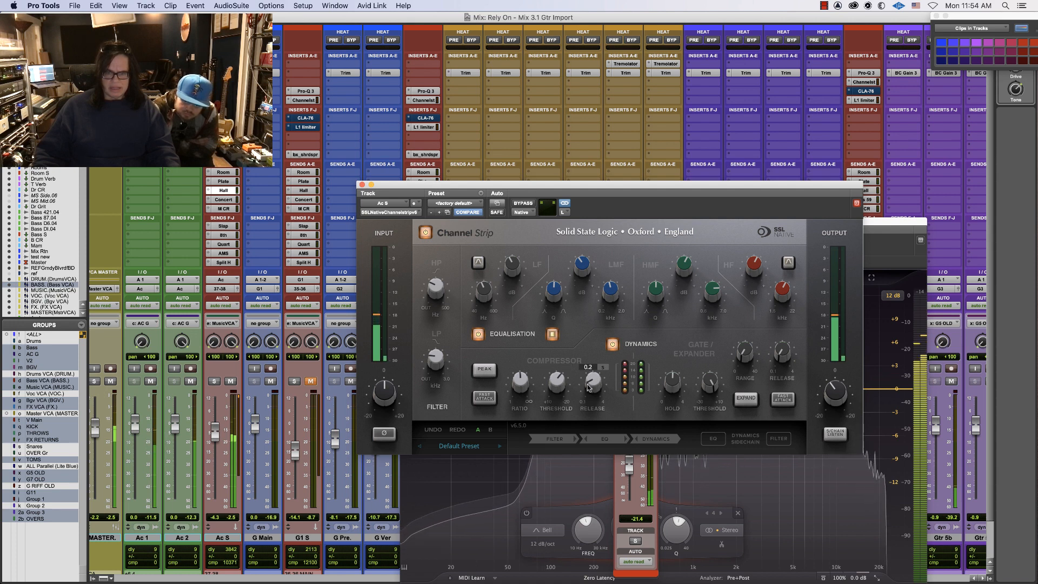
pyautogui.moveTo(519, 384)
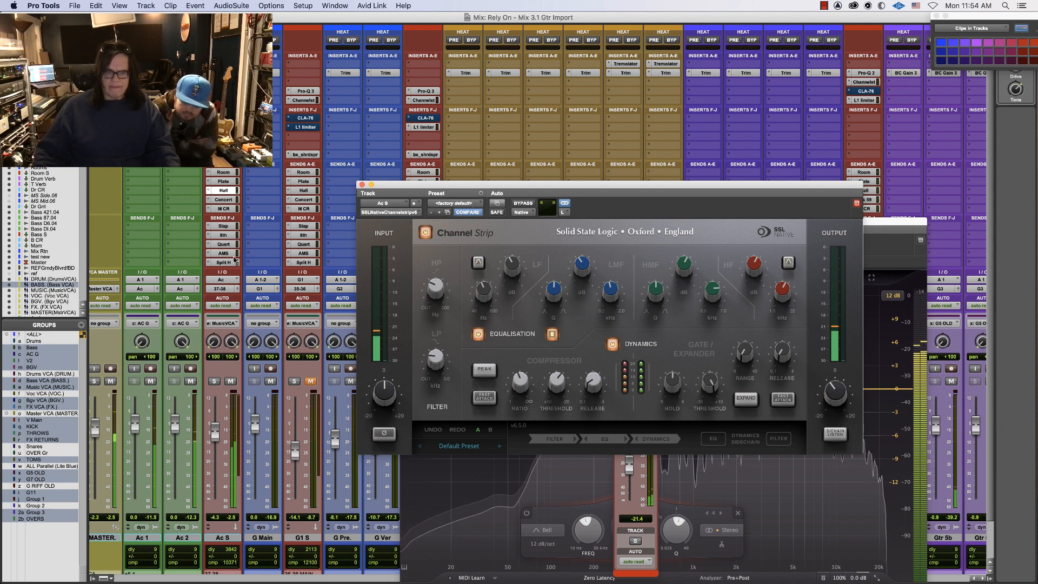
# Close the Ac S track's Channel Strip and Pro-Q 3, and unmute the muted guitar submixes
pyautogui.click(312, 381)
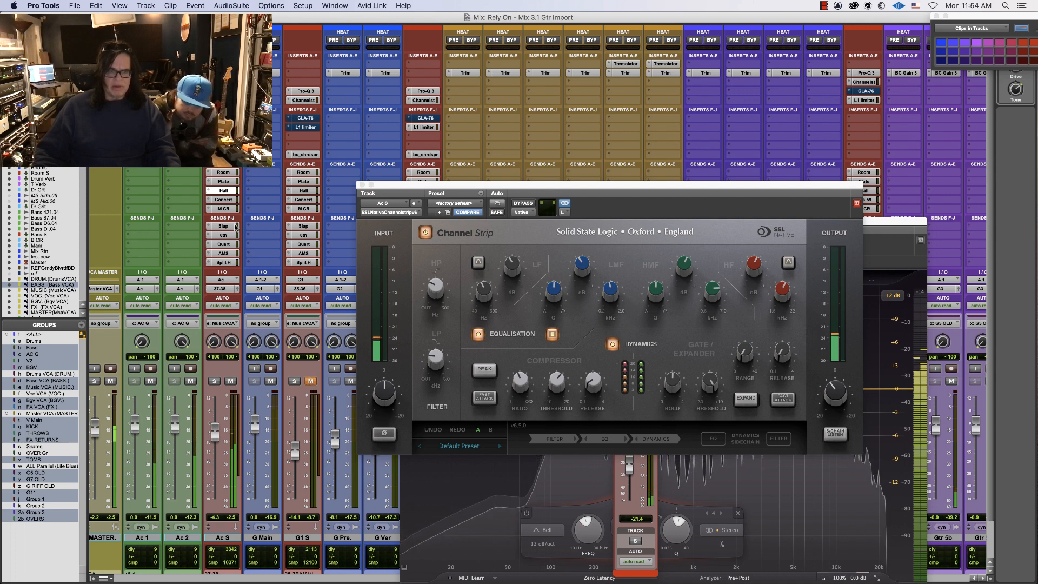
pyautogui.click(361, 184)
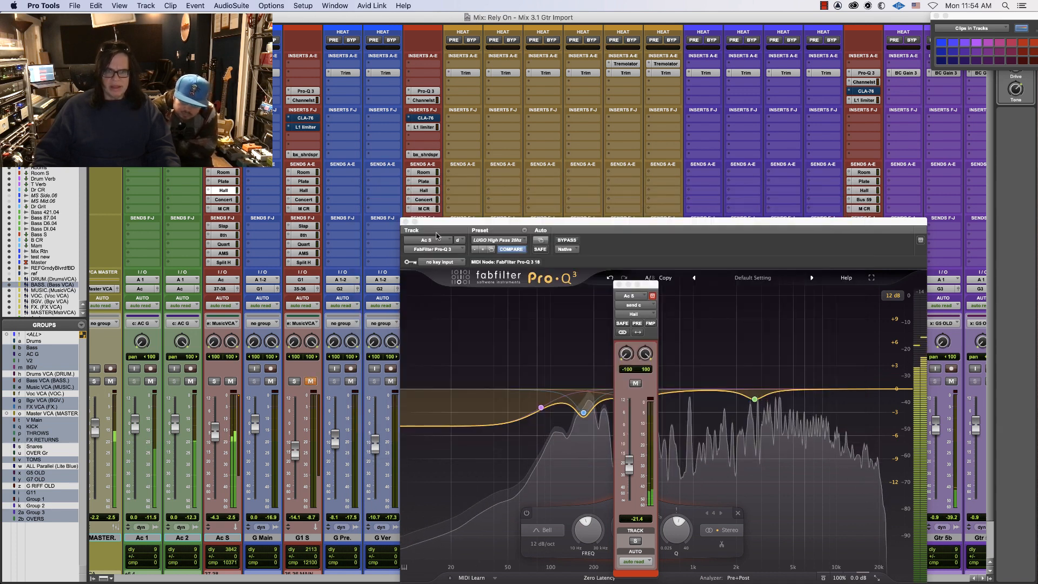
pyautogui.click(400, 220)
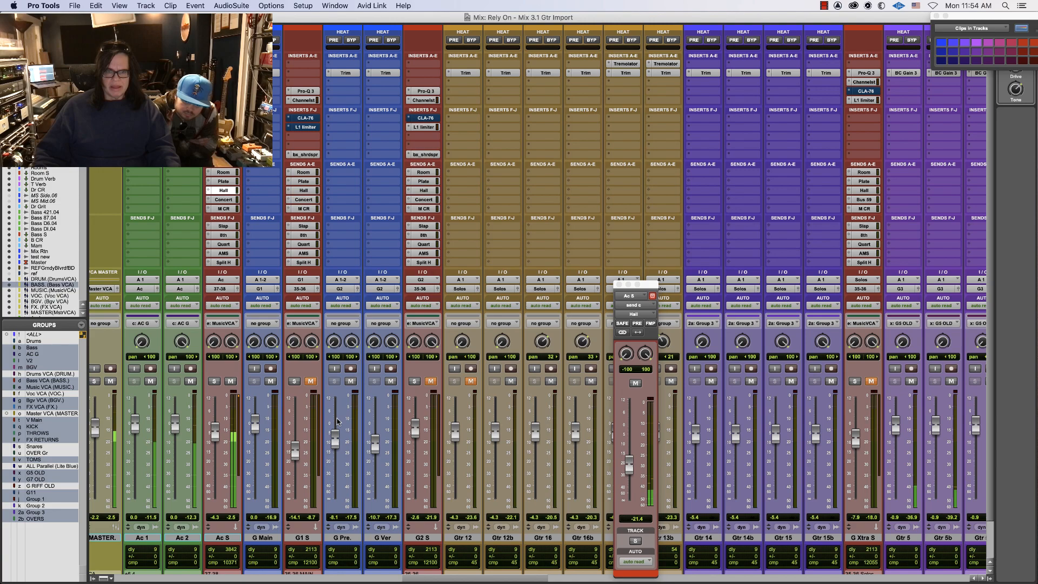
pyautogui.click(430, 380)
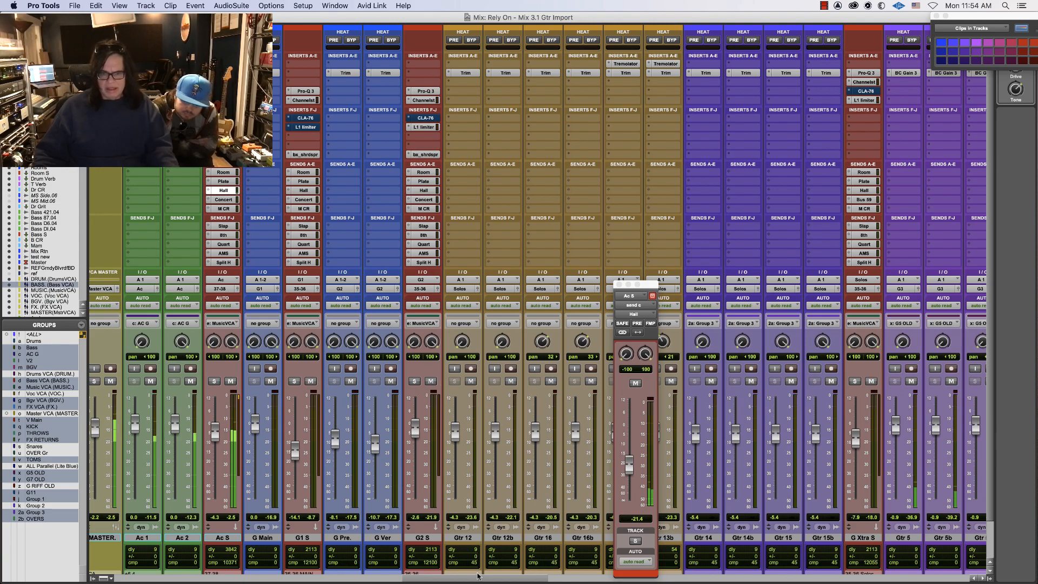
# Select the vocal tracks from Voc onward in the mixer and mute them all
pyautogui.moveTo(480, 580); pyautogui.dragTo(675, 577)
pyautogui.click(542, 539)
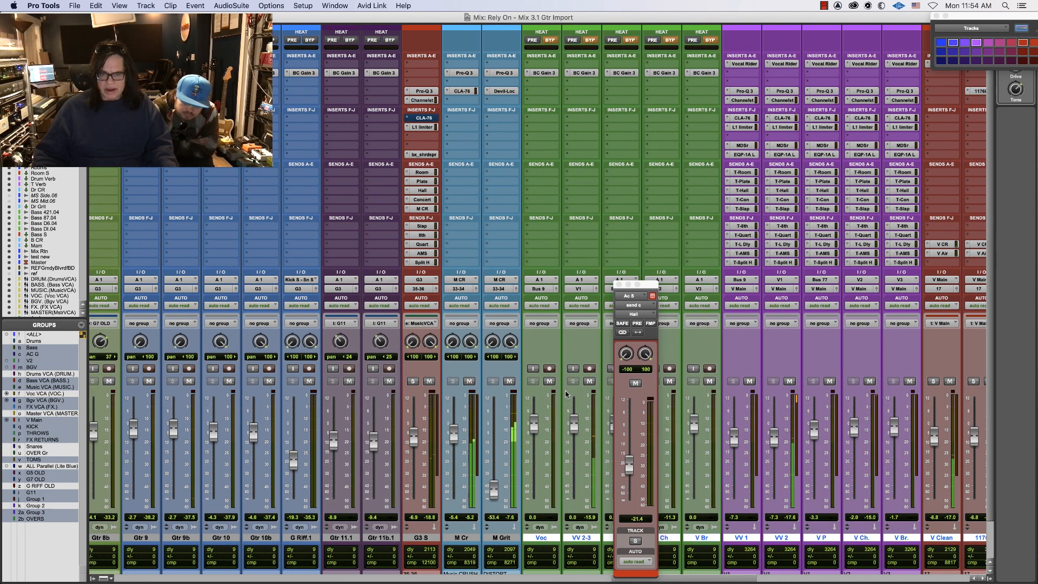
pyautogui.click(550, 381)
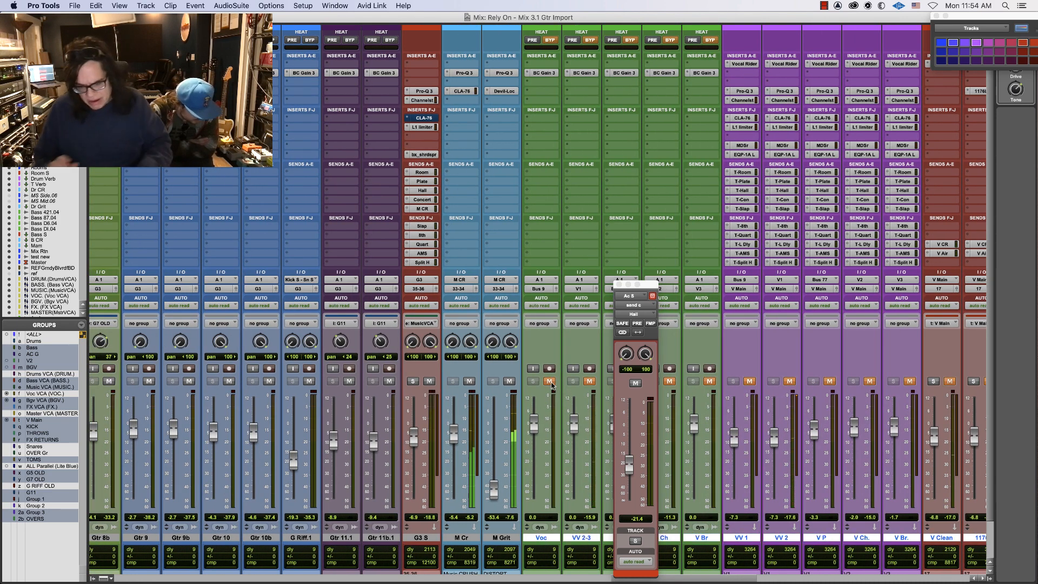
pyautogui.press('super+equal')
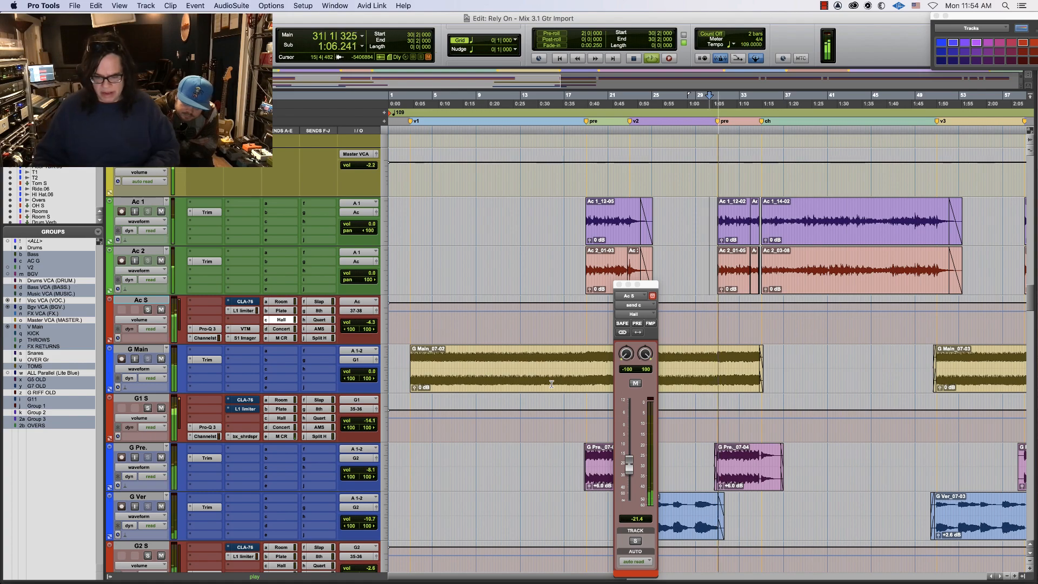
pyautogui.press('super+equal')
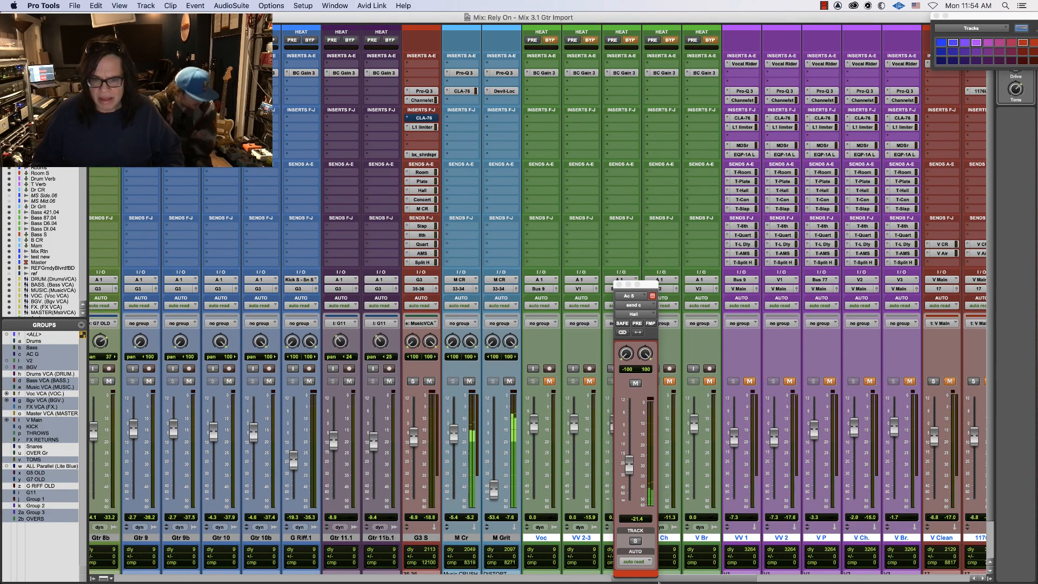
# Solo the G Xtra S, G2 S and G1 S guitar submixes to audition them, and clear all the solos
pyautogui.moveTo(712, 578); pyautogui.dragTo(510, 576)
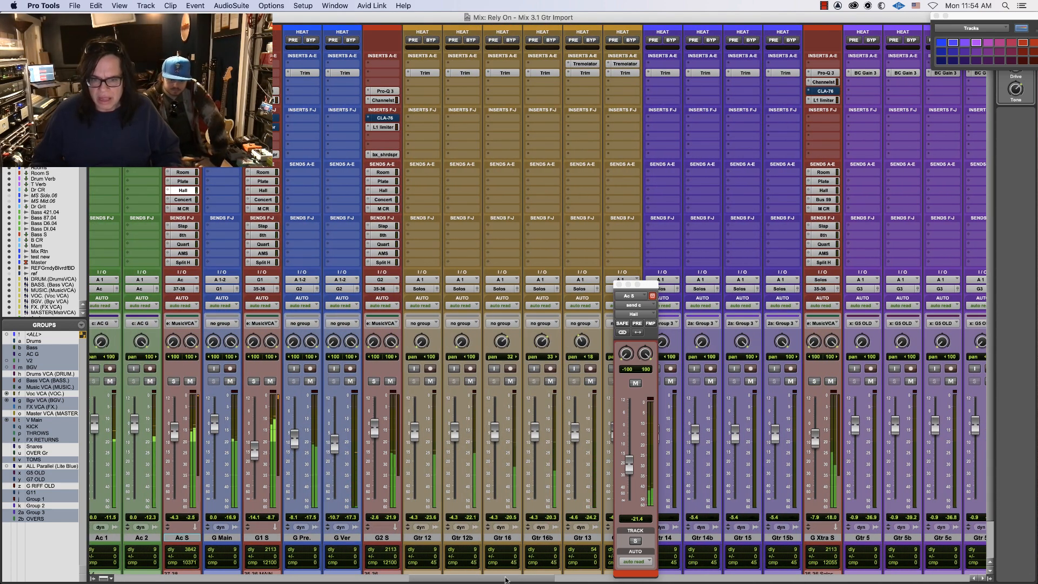
pyautogui.moveTo(505, 580)
pyautogui.mouseDown()
pyautogui.moveTo(644, 581)
pyautogui.moveTo(505, 582)
pyautogui.mouseUp()
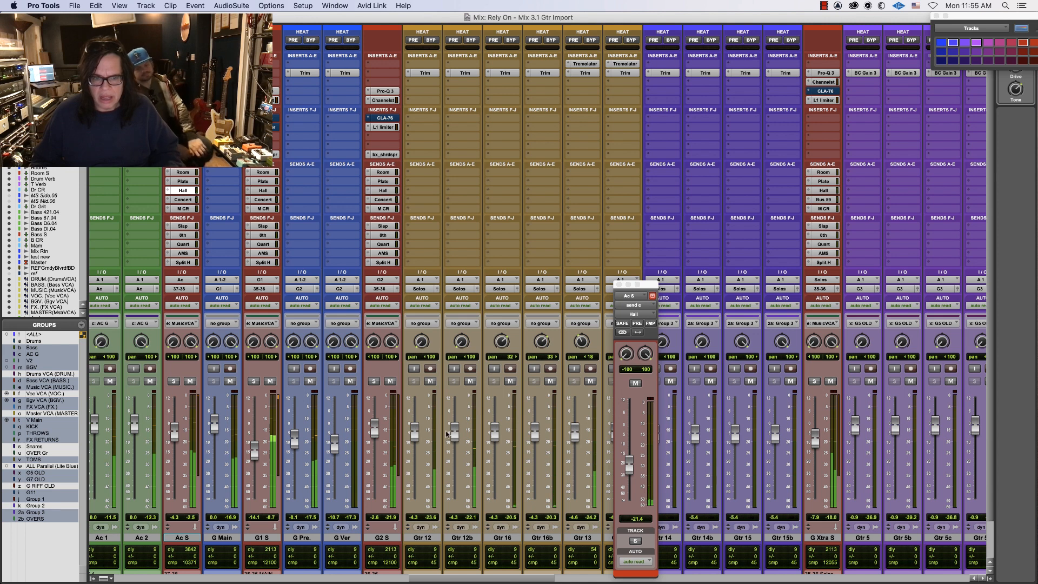
pyautogui.click(813, 381)
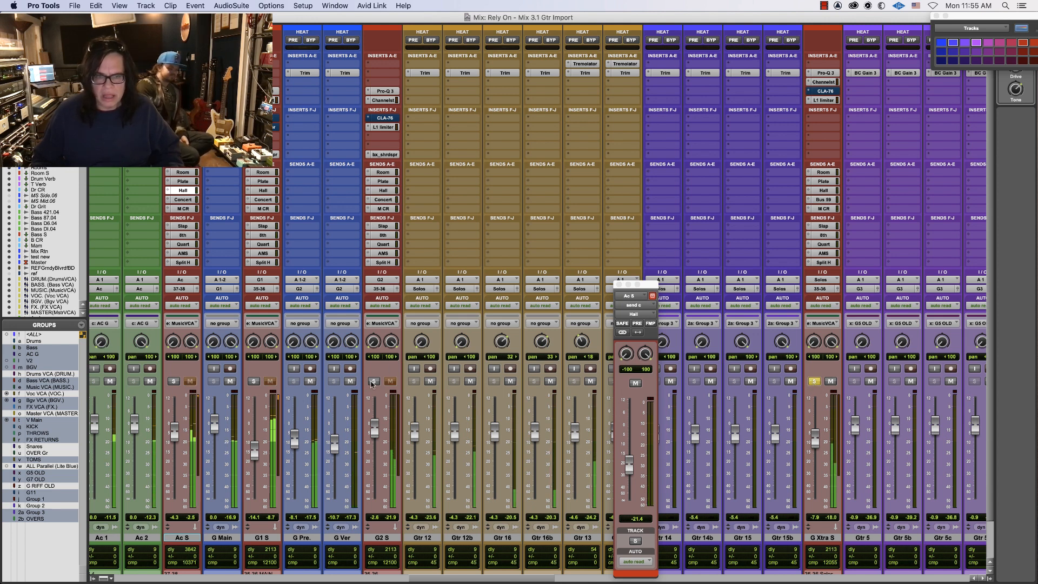
pyautogui.click(373, 381)
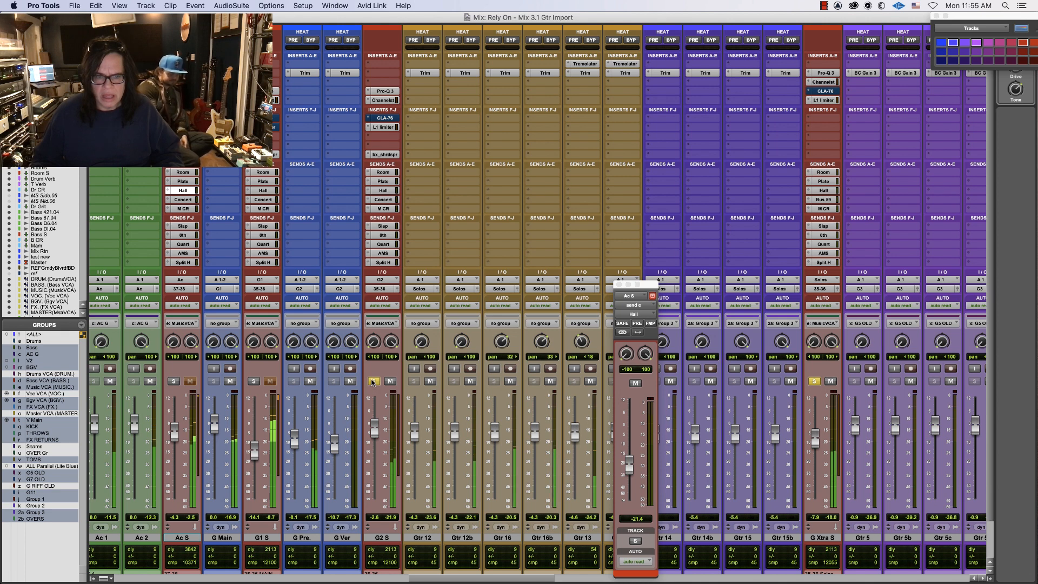
pyautogui.click(254, 381)
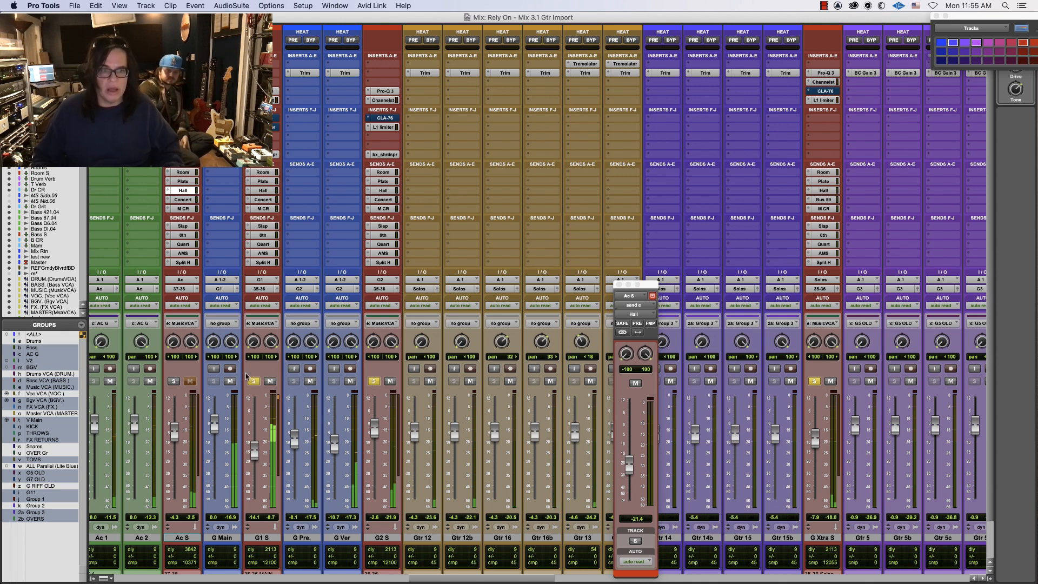
pyautogui.keyDown('alt'); pyautogui.click(255, 381); pyautogui.keyUp('alt')
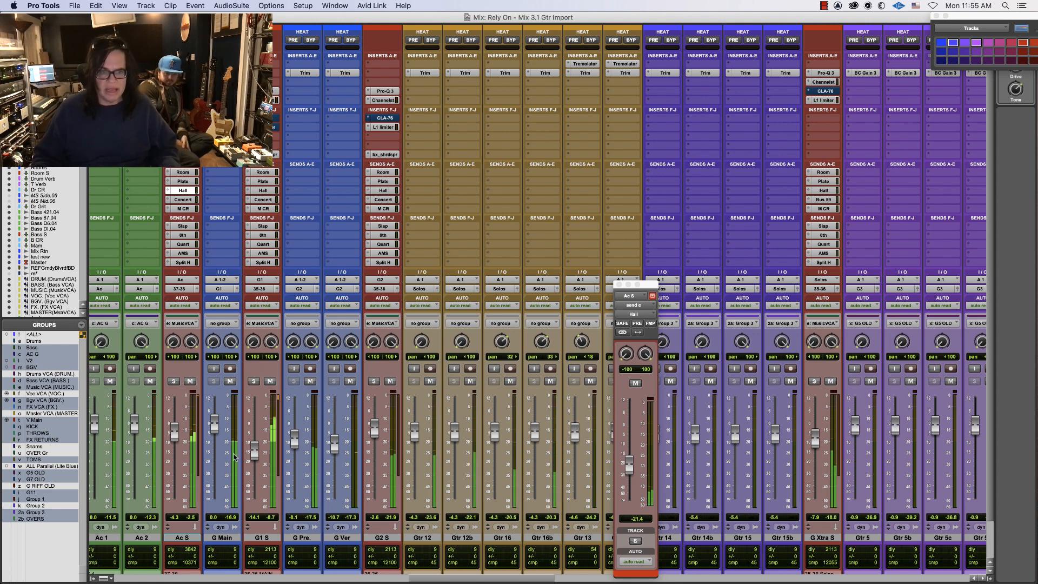
# Set the G Main fader to −3.8 dB and close the Ac S track's Hall send window
pyautogui.moveTo(214, 420); pyautogui.dragTo(216, 429)
pyautogui.press('super+equal')
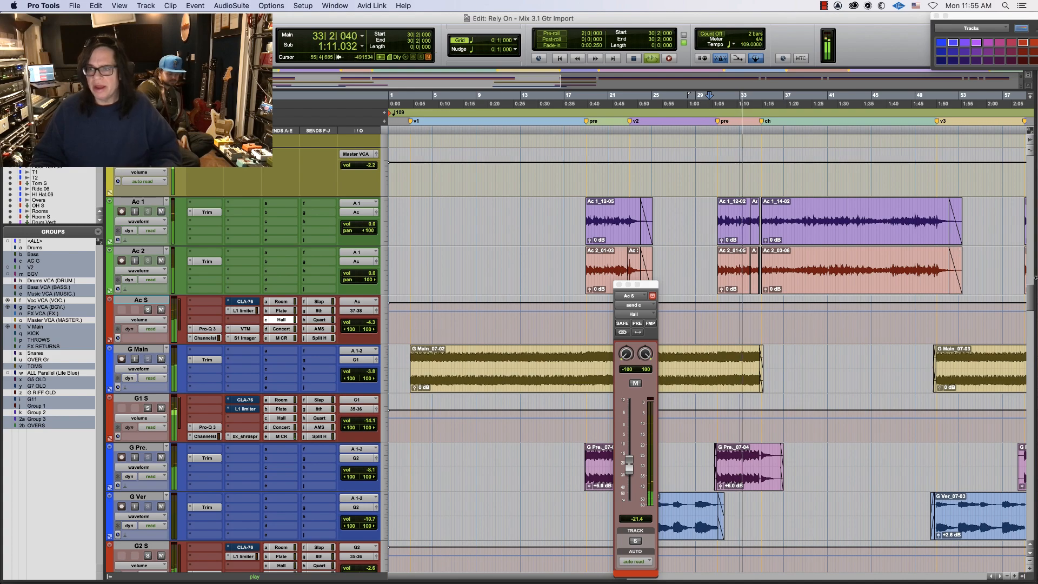
pyautogui.scroll(-15, 1030, 303)
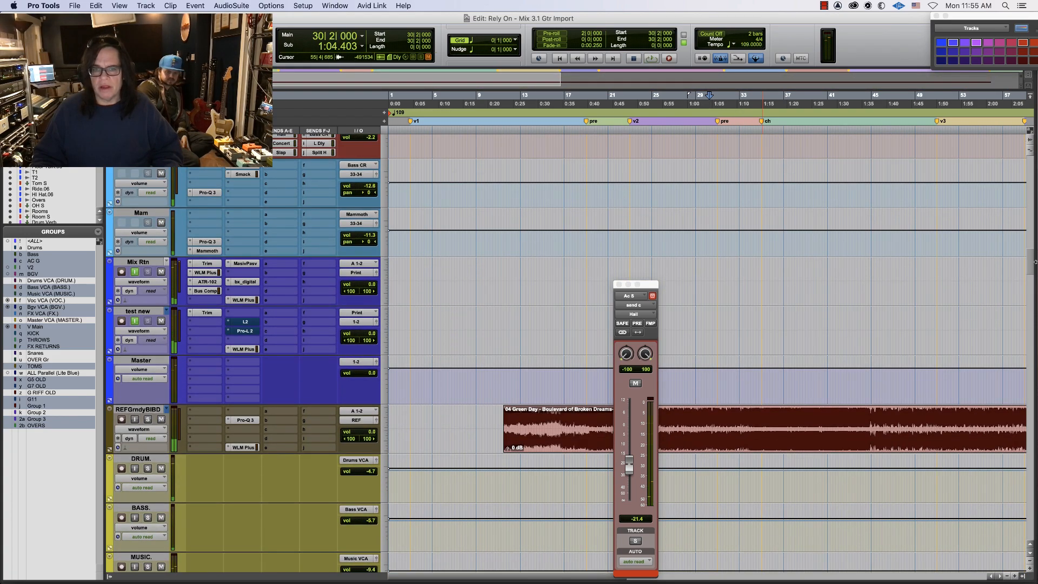
pyautogui.scroll(15, 1030, 270)
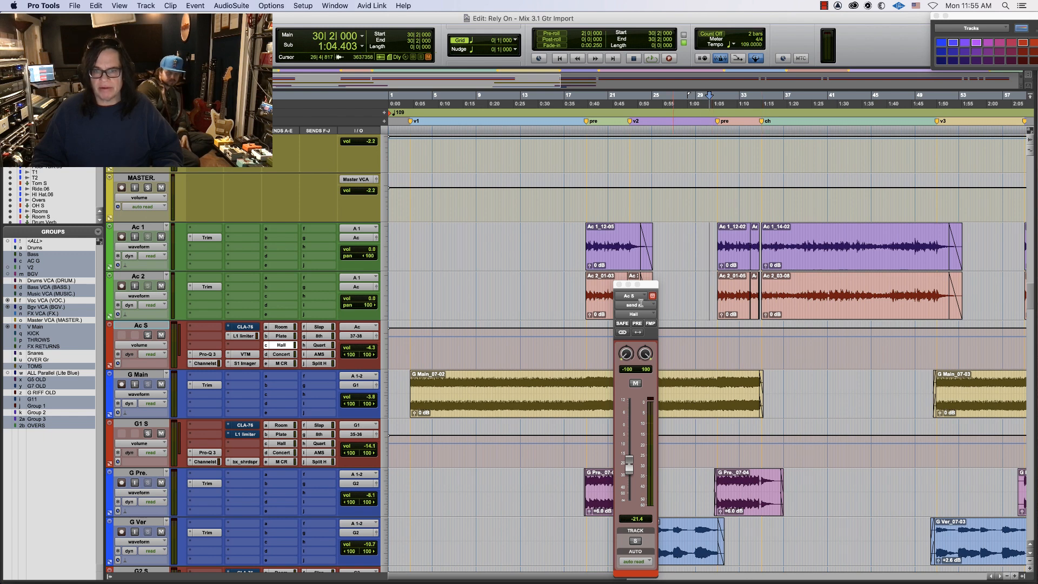
pyautogui.click(620, 285)
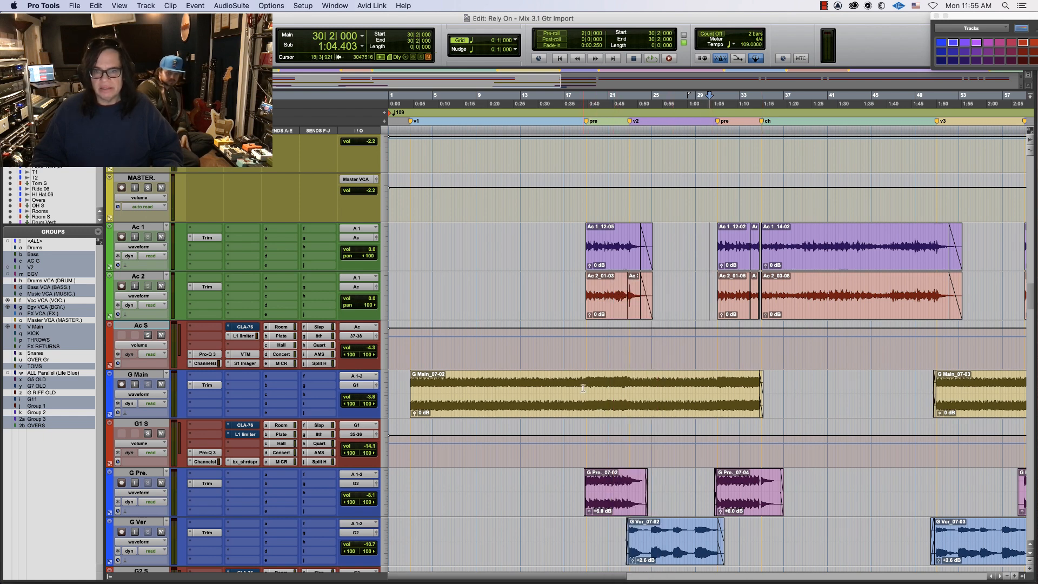
# Make one duplicate of the G Main track, including its playlists, automation, inserts, sends and group assignments
pyautogui.click(612, 396)
pyautogui.press('super+bracketright')
pyautogui.press('super+bracketright')
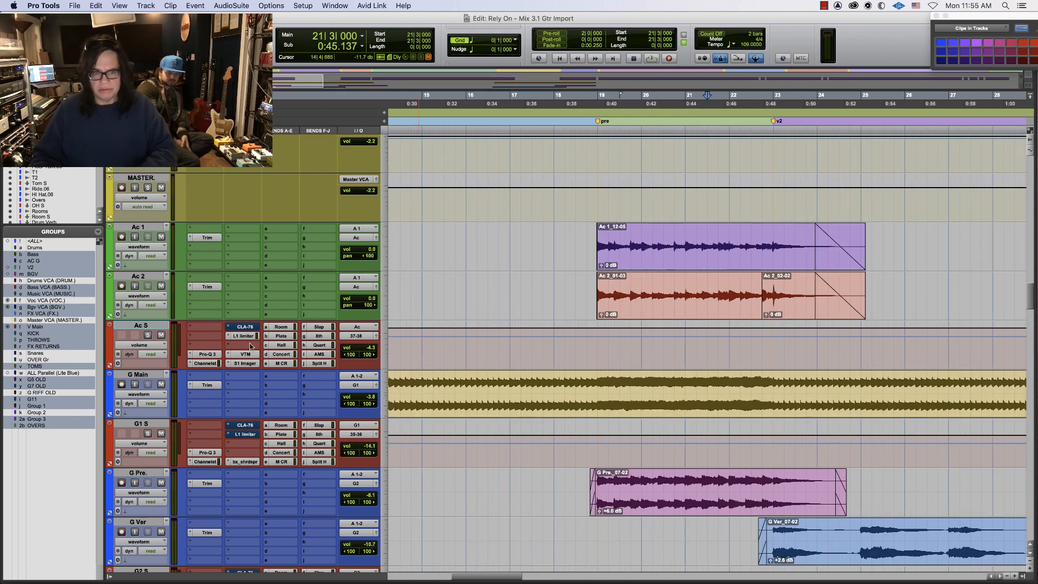
pyautogui.click(133, 375)
pyautogui.rightClick(134, 376)
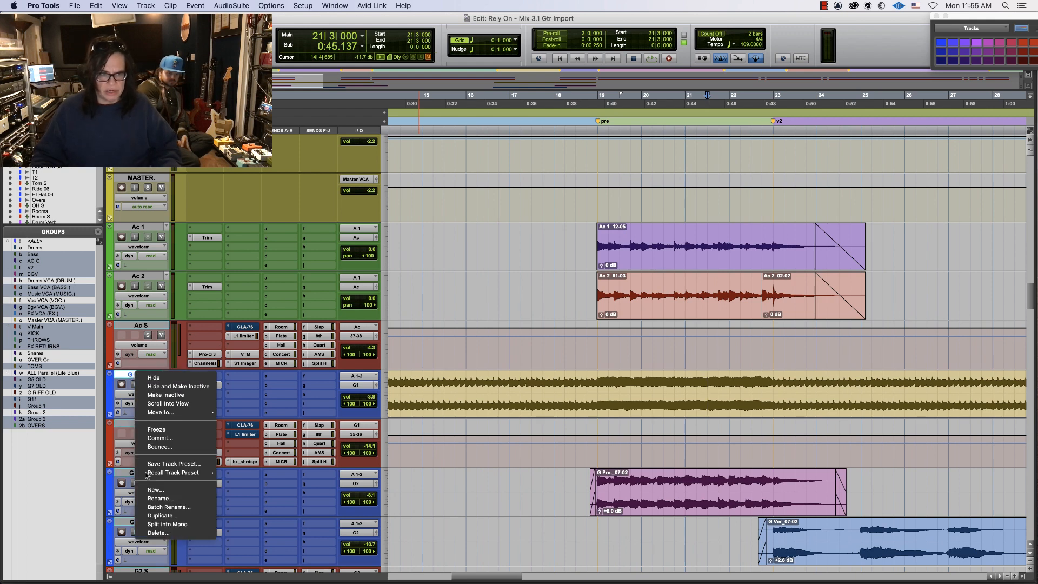
pyautogui.click(155, 515)
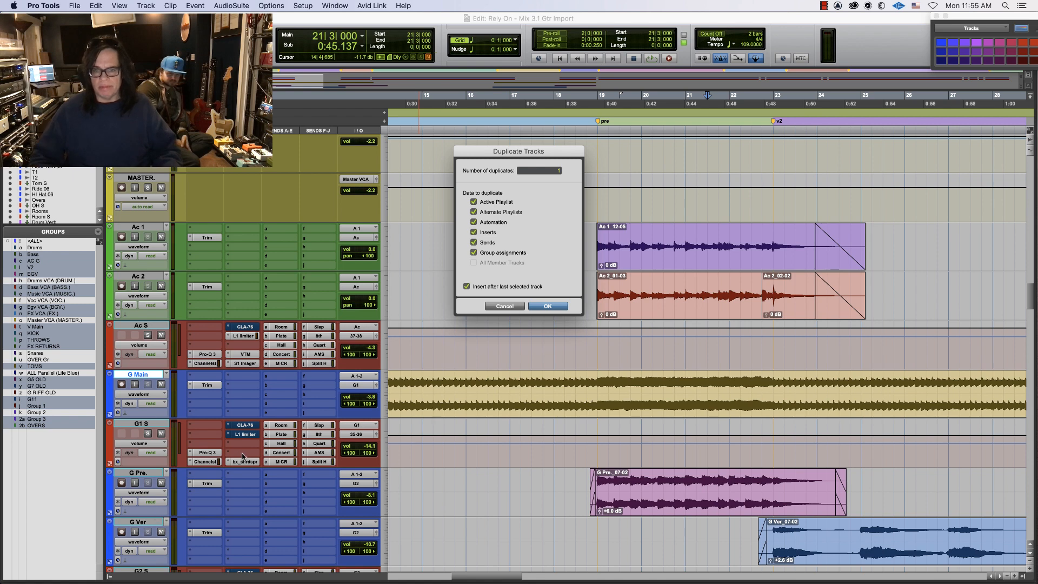
pyautogui.press('Return')
# Separate and mute the first pre section on G Main and the v1 section on G Main.dup1
pyautogui.moveTo(597, 389); pyautogui.dragTo(773, 402)
pyautogui.press('super+e')
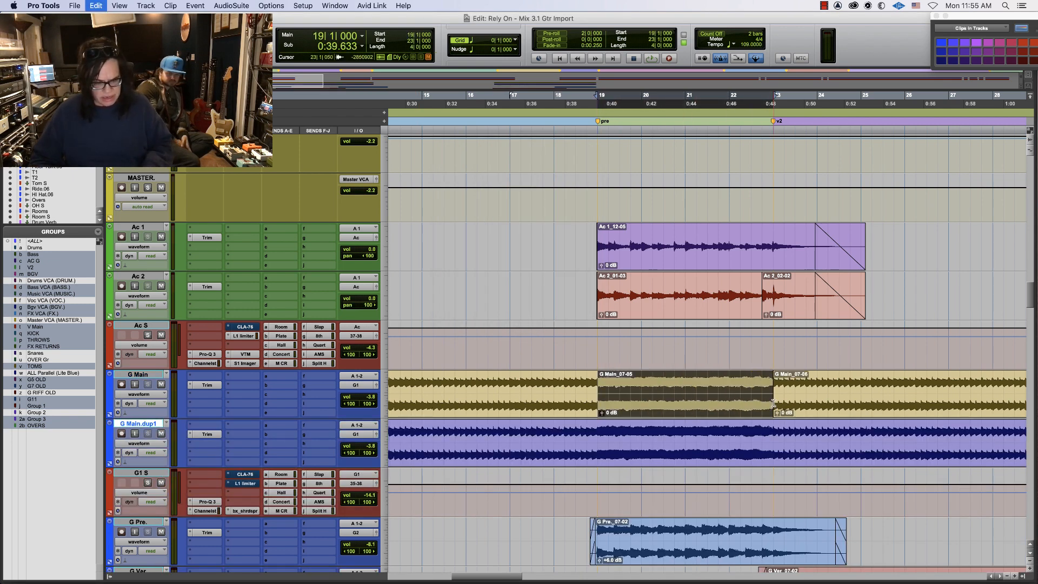
pyautogui.moveTo(598, 430); pyautogui.dragTo(564, 421)
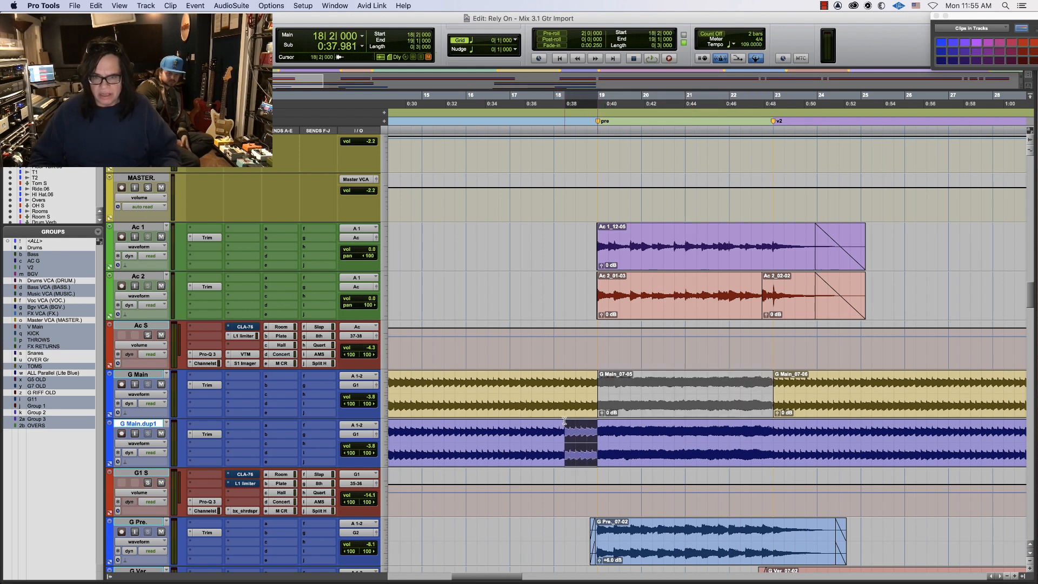
pyautogui.press('super+[')
pyautogui.press('super+[')
pyautogui.press('super+[')
pyautogui.keyDown('shift'); pyautogui.click(398, 432); pyautogui.keyUp('shift')
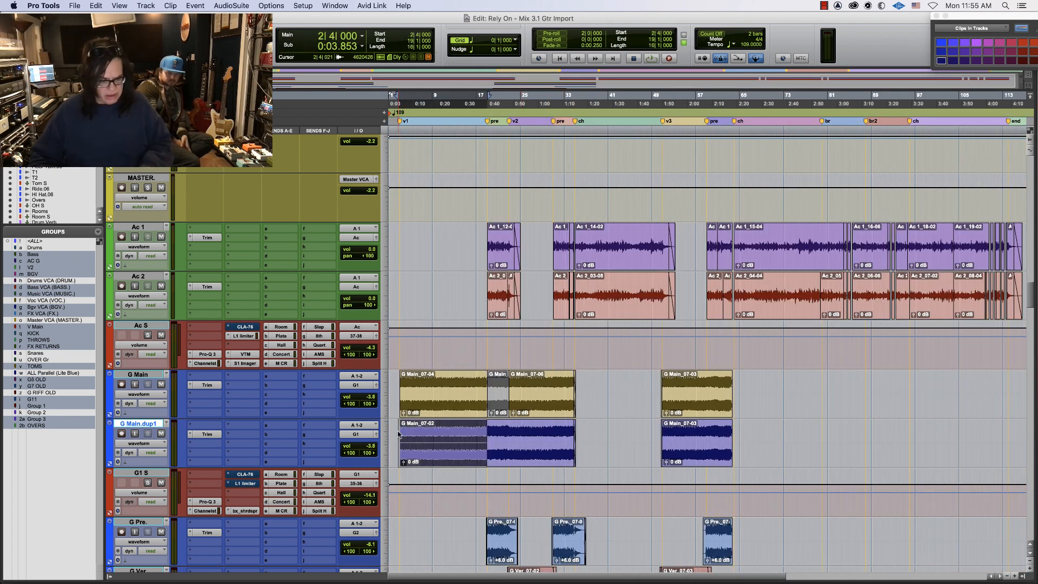
pyautogui.press('super+v')
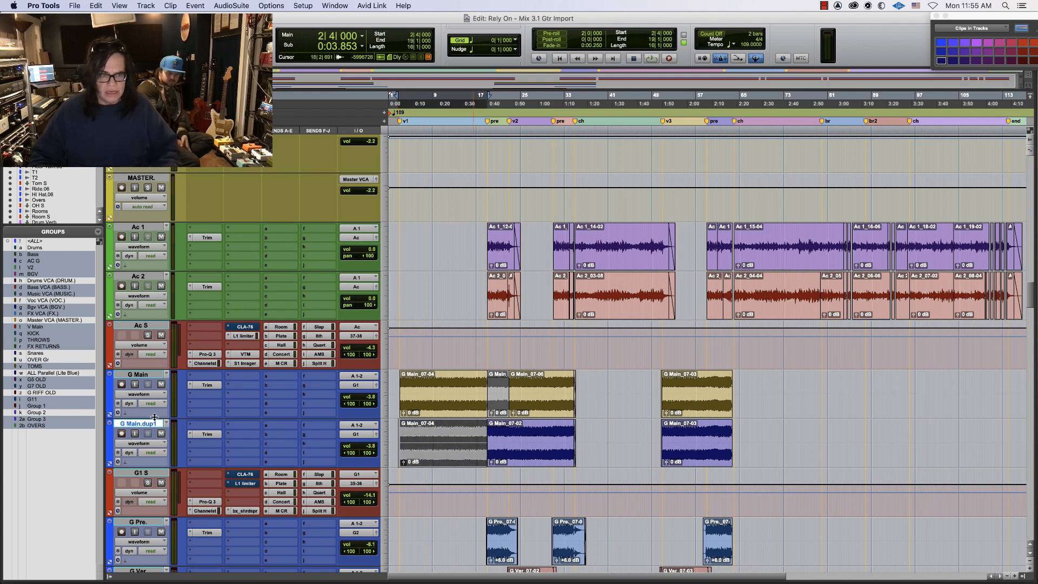
# Rename the duplicated G Main.dup1 track as G Pre 3
pyautogui.doubleClick(152, 424)
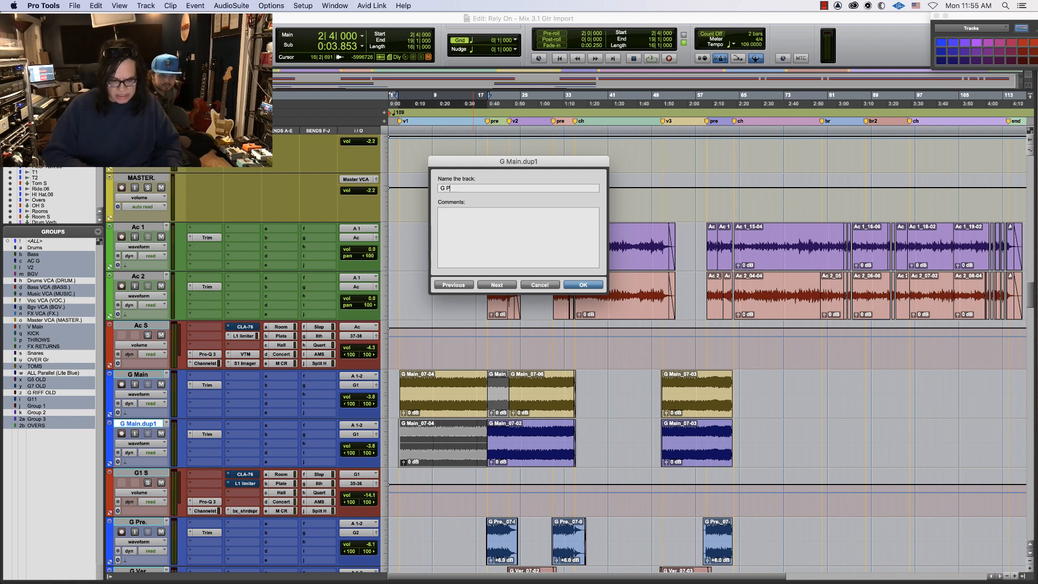
pyautogui.write('Pre')
pyautogui.press('Return')
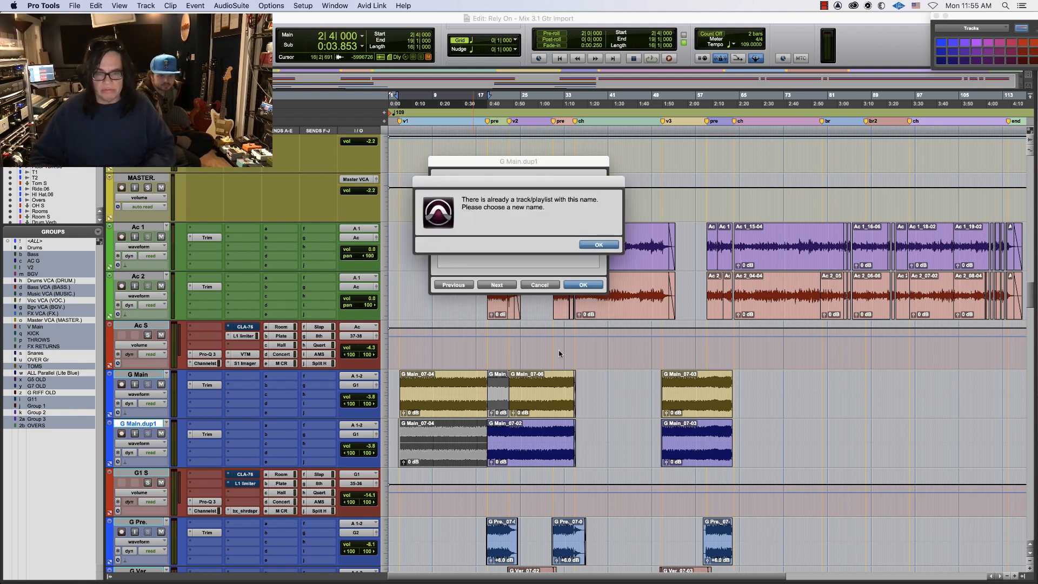
pyautogui.press('Return')
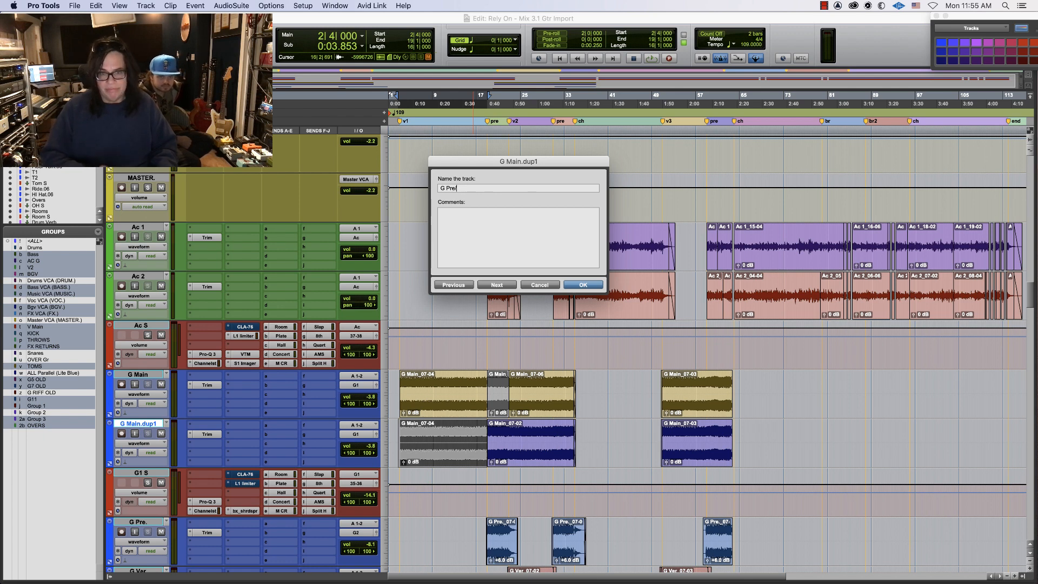
pyautogui.press('Return')
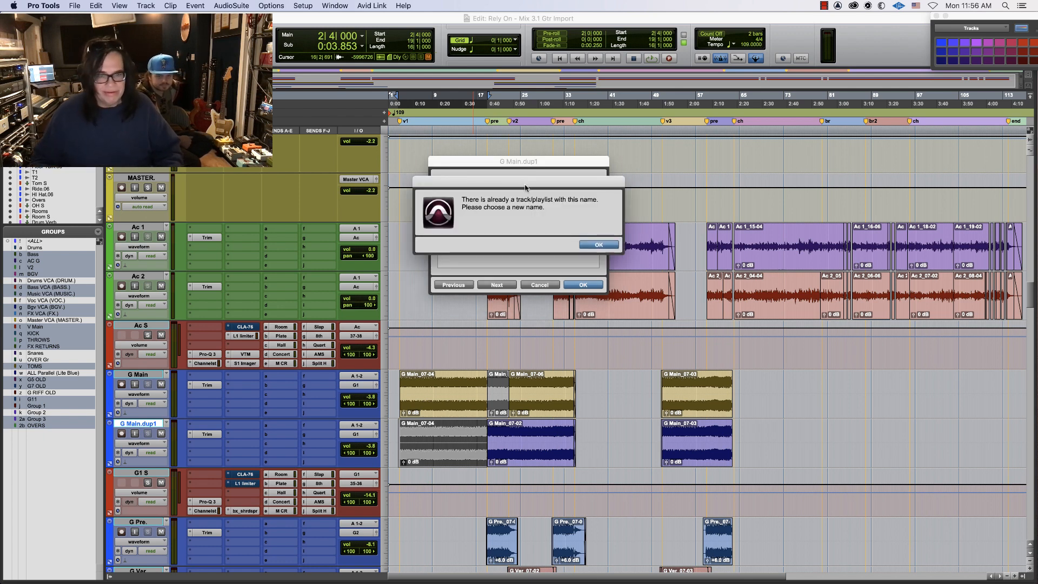
pyautogui.press('Return')
pyautogui.press('BackSpace')
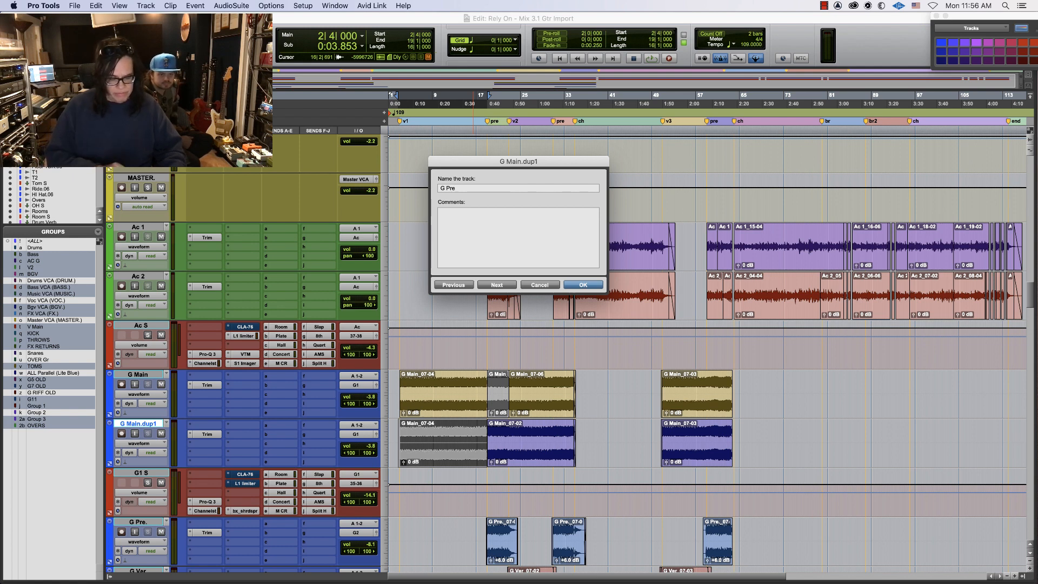
pyautogui.write('3')
pyautogui.press('Return')
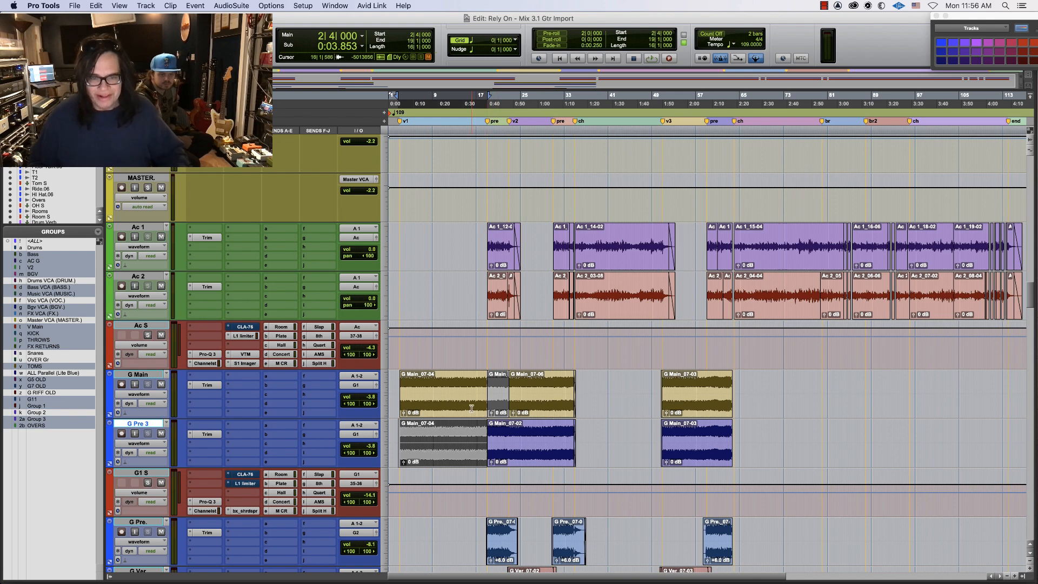
# Solo the G1 S submix in the mixer and compare it with its Channel Strip and Pro-Q 3 bypassed and re-enabled
pyautogui.press('super+equal')
pyautogui.moveTo(433, 566)
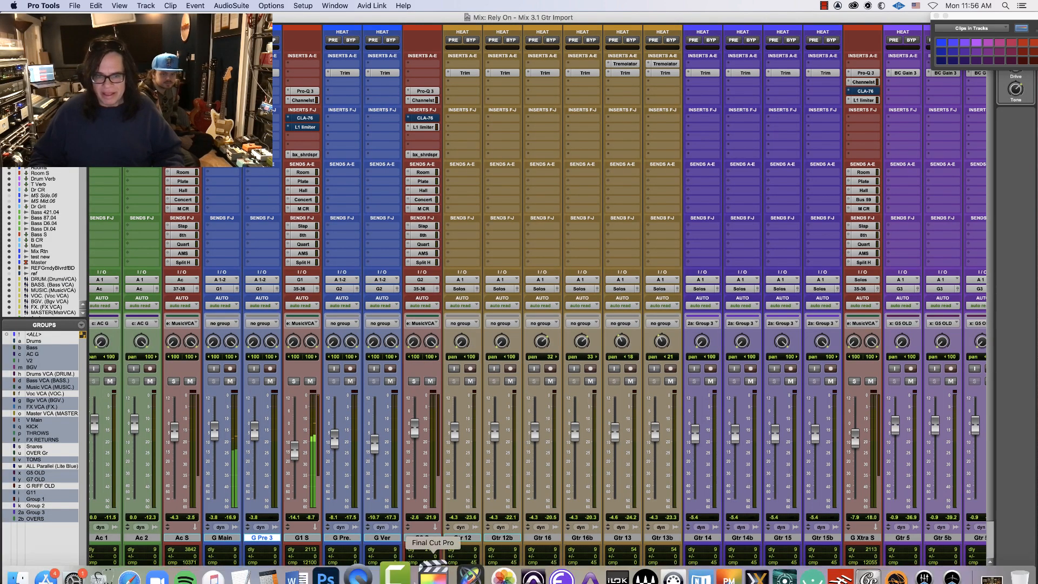
pyautogui.hscroll(-10, 471, 579)
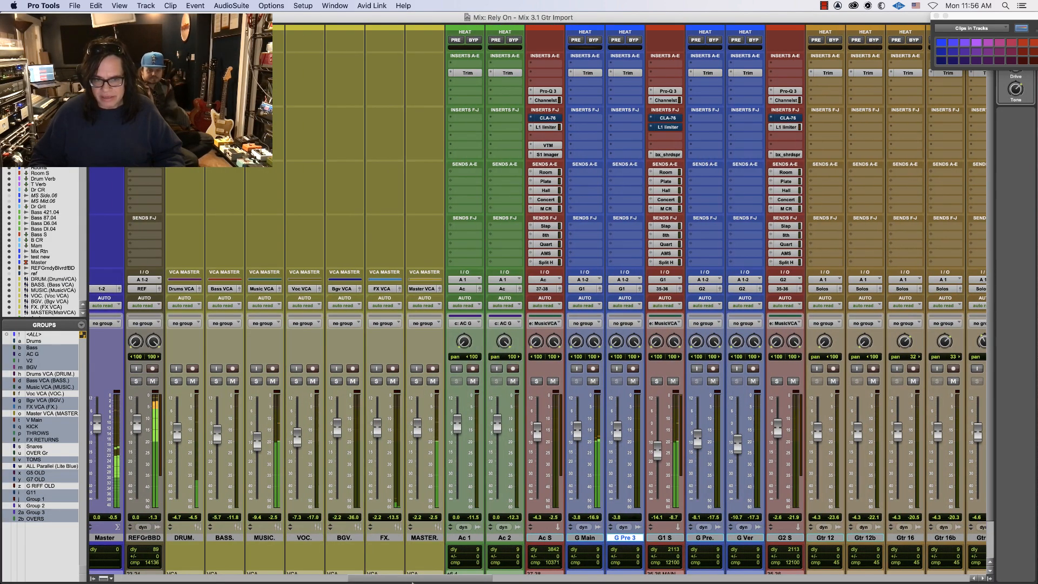
pyautogui.click(656, 382)
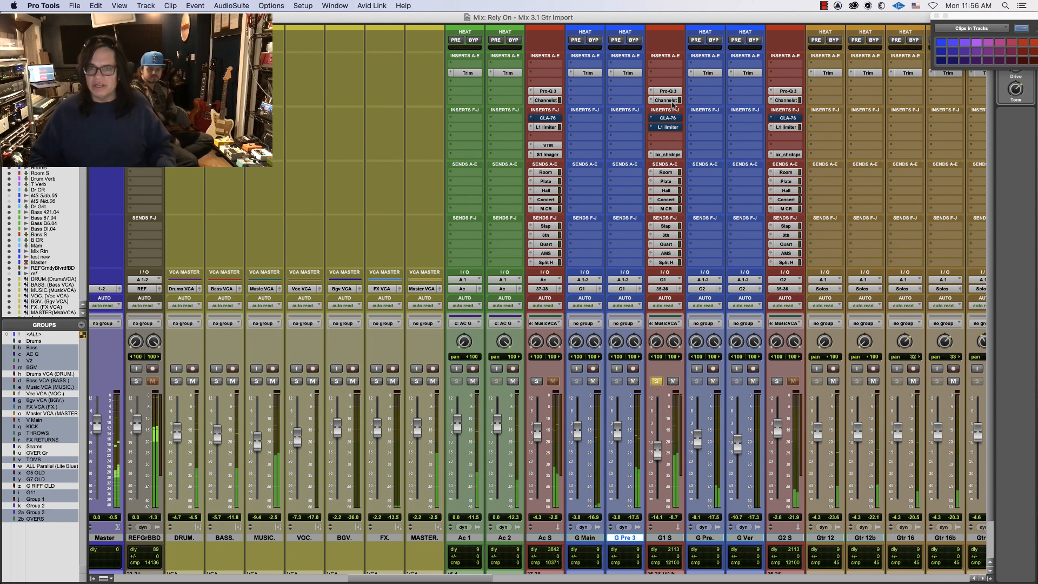
pyautogui.keyDown('super'); pyautogui.click(669, 100); pyautogui.keyUp('super')
pyautogui.keyDown('super'); pyautogui.click(670, 91); pyautogui.keyUp('super')
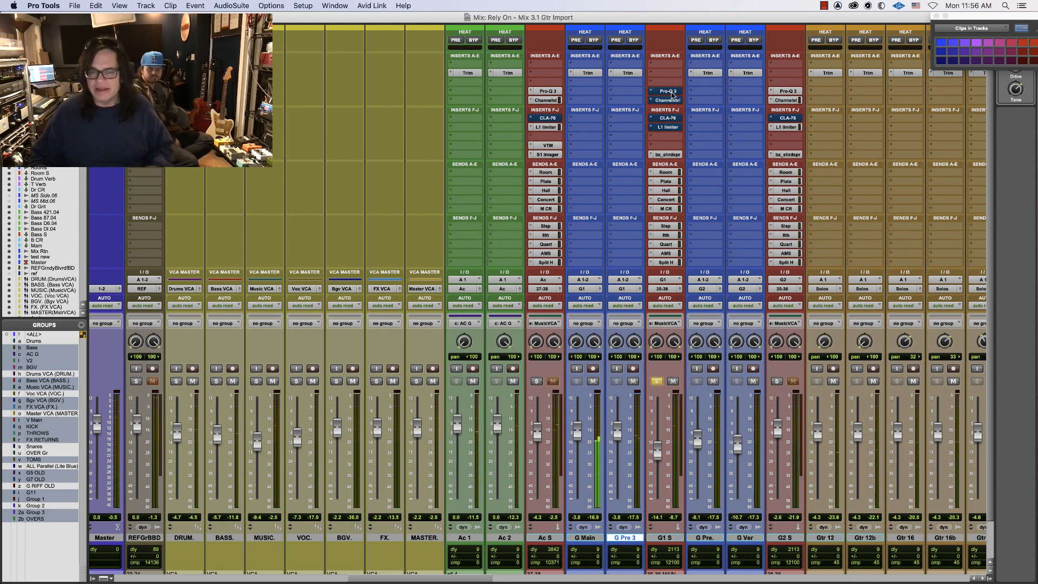
pyautogui.keyDown('super'); pyautogui.click(671, 91); pyautogui.keyUp('super')
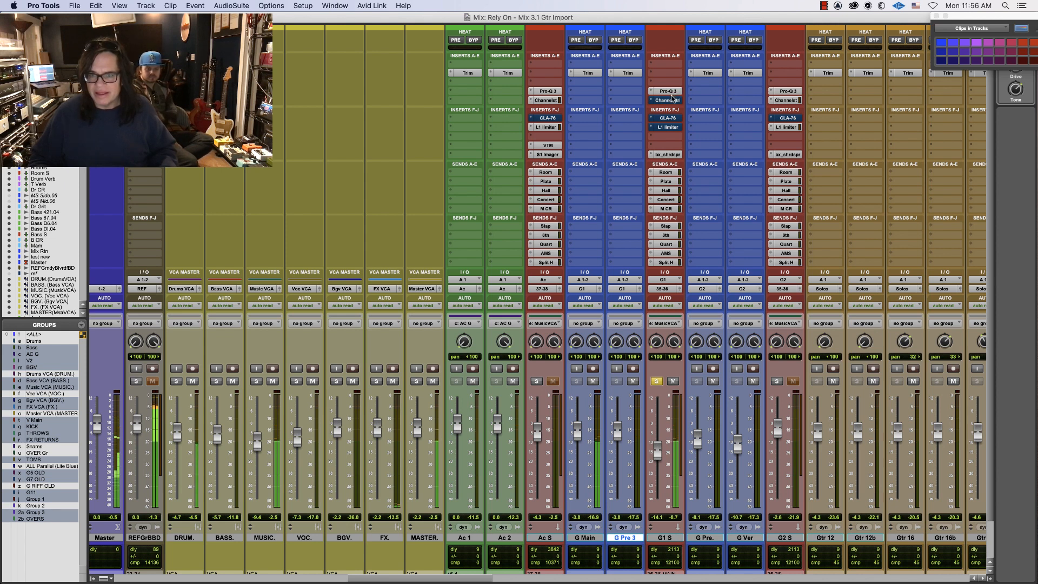
pyautogui.keyDown('super'); pyautogui.click(672, 99); pyautogui.keyUp('super')
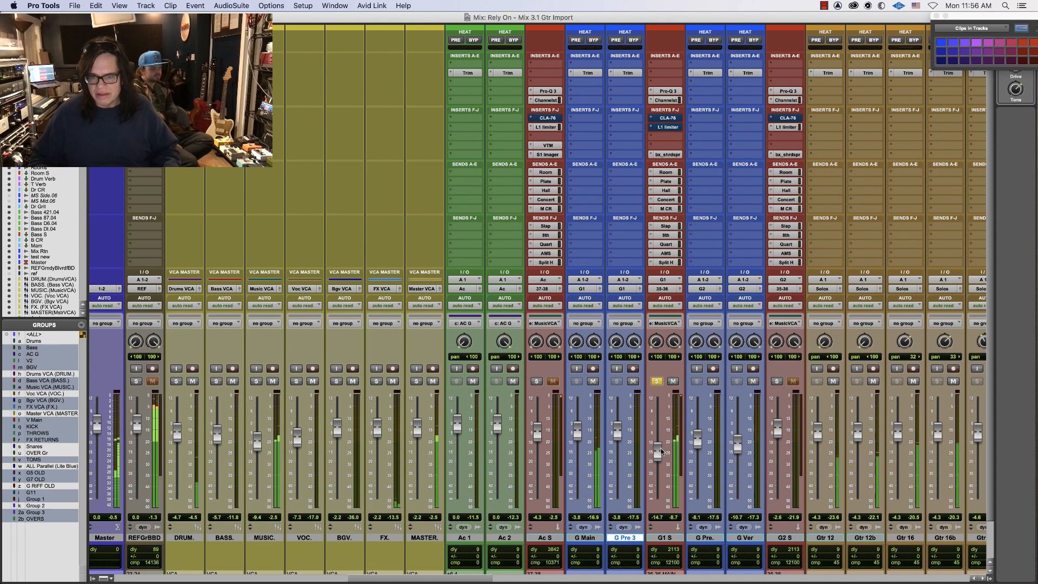
# Lower the G1 S fader to −15.0 dB and the G Pre 3 fader to −9.7 dB, and clear the G1 S solo
pyautogui.moveTo(616, 431); pyautogui.dragTo(620, 447)
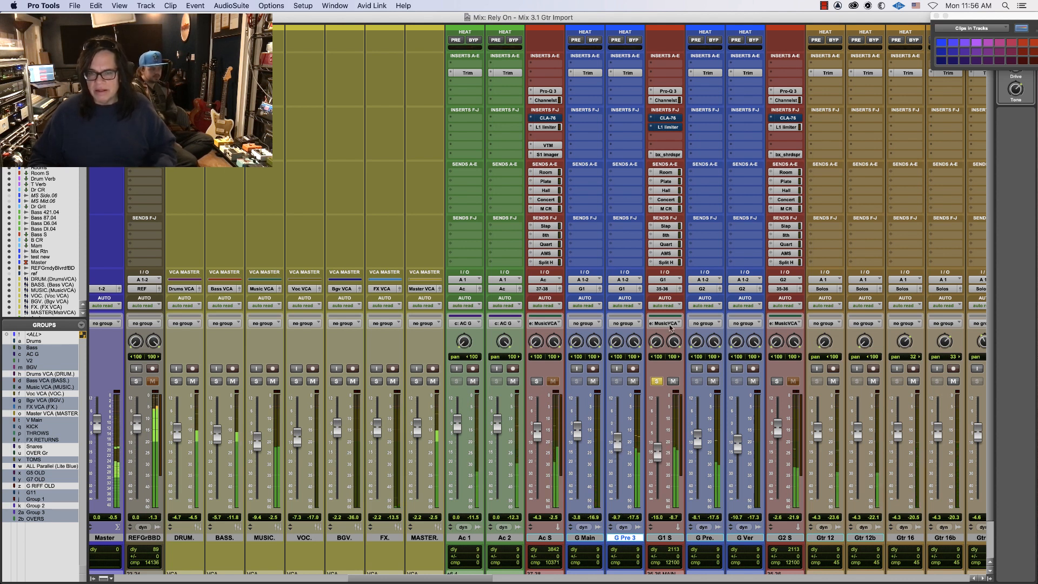
pyautogui.click(658, 382)
# Play the song from bar 14, just before the first pre section, and lower the G Main fader to −5.7 dB
pyautogui.press('super+equal')
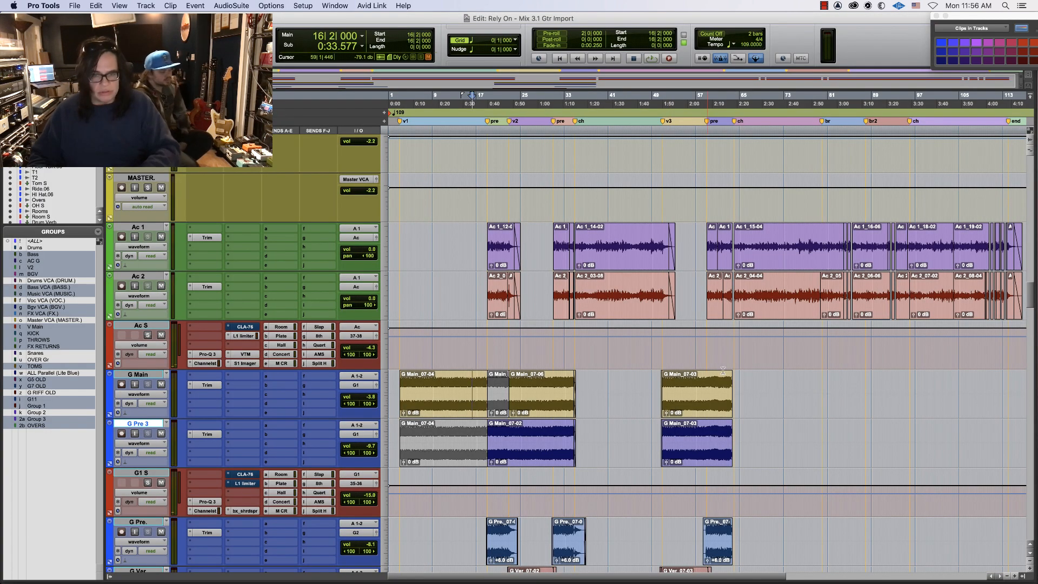
pyautogui.click(465, 374)
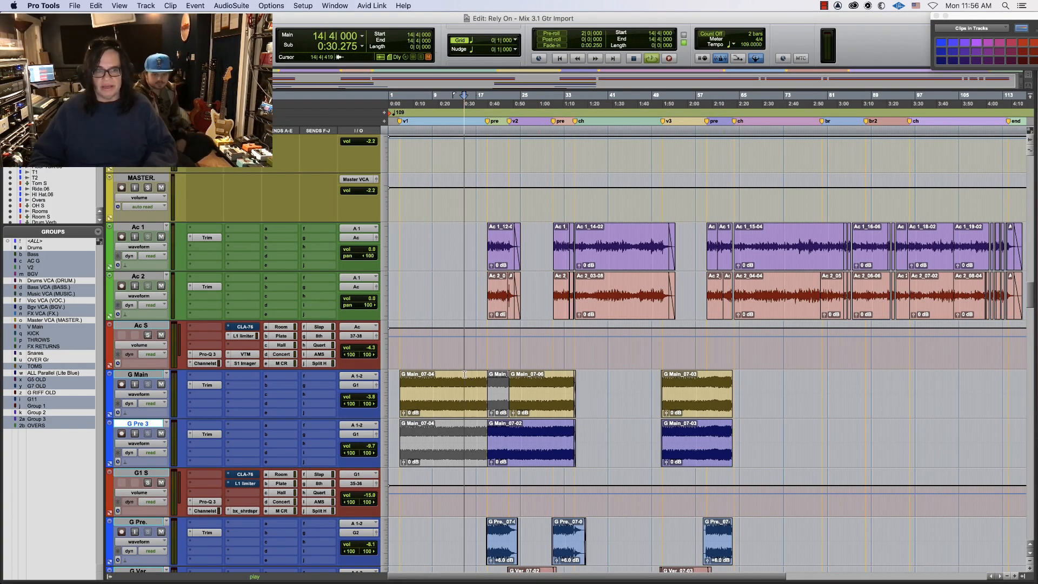
pyautogui.press('space')
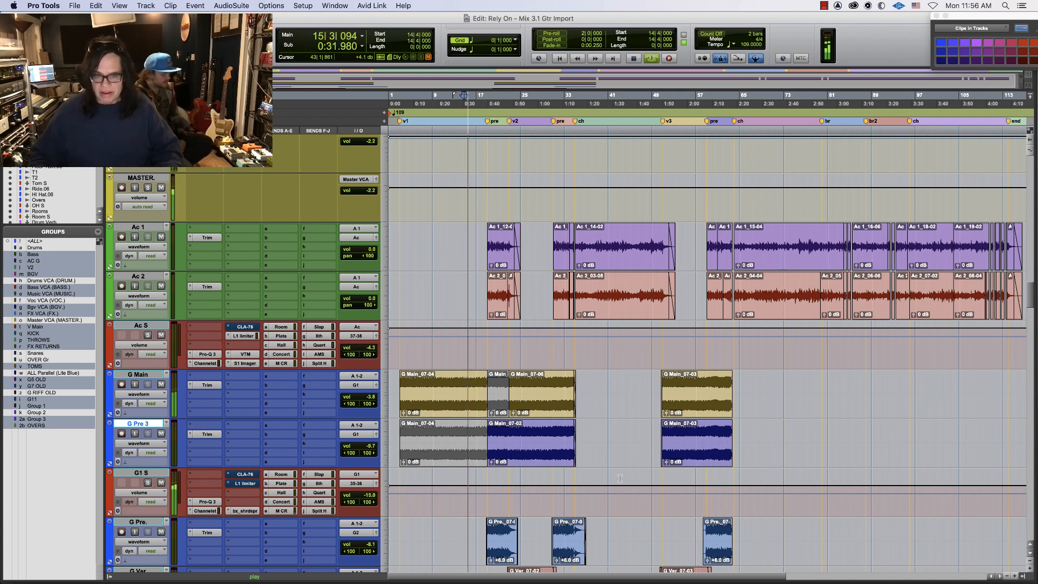
pyautogui.press('super+equal')
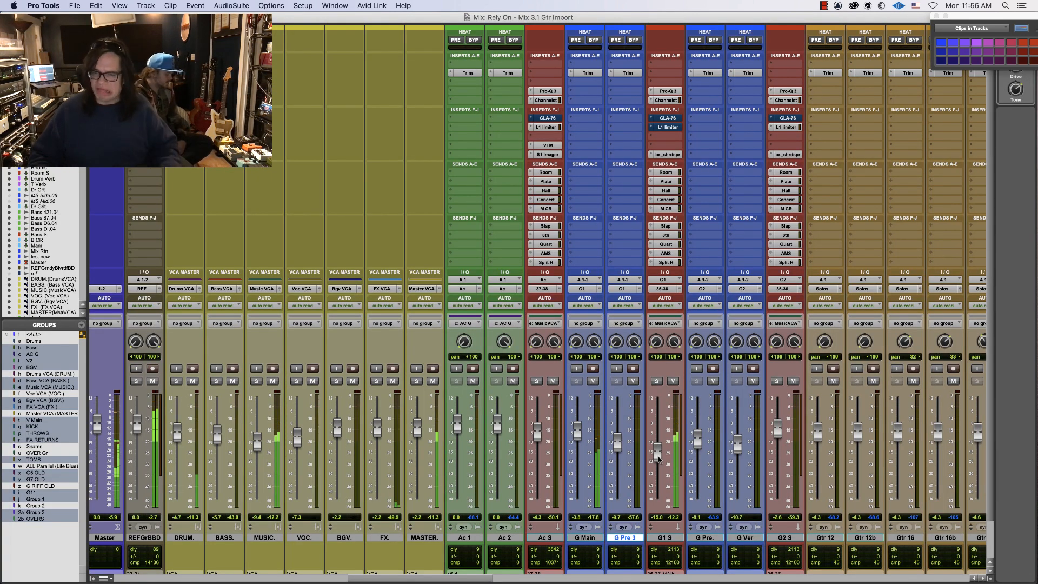
pyautogui.moveTo(577, 435); pyautogui.dragTo(577, 437)
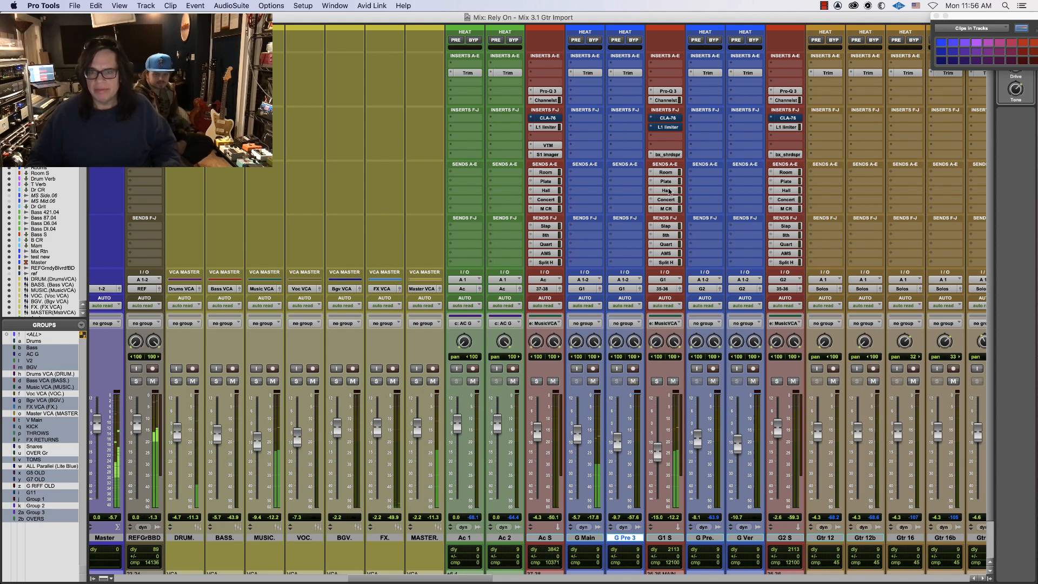
# Set the G1 S track's Hall send to −20.1 dB and lower the G Pre 3 fader to −12.6 dB
pyautogui.click(669, 191)
pyautogui.moveTo(628, 503); pyautogui.dragTo(629, 463)
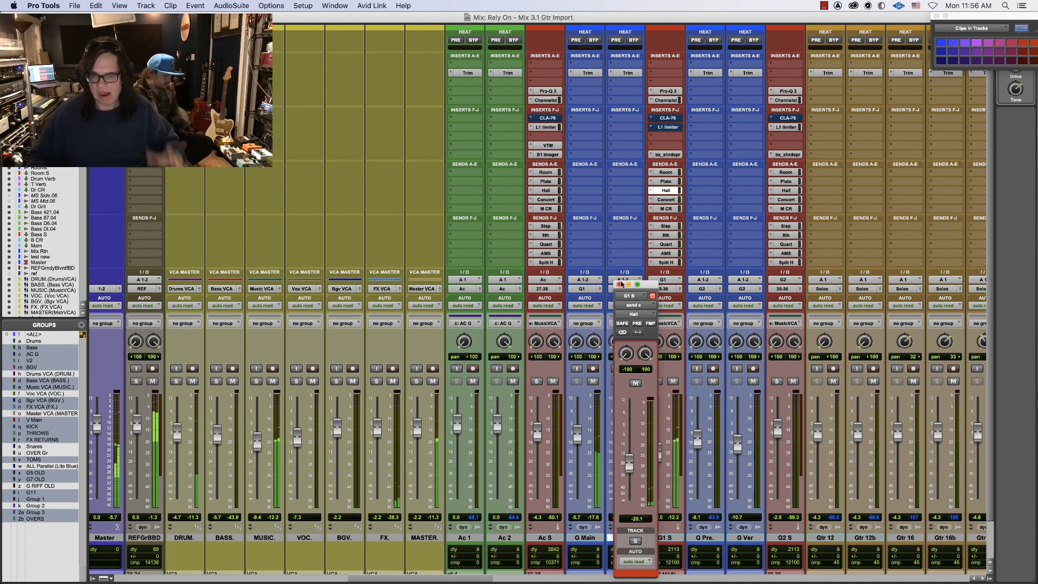
pyautogui.click(666, 190)
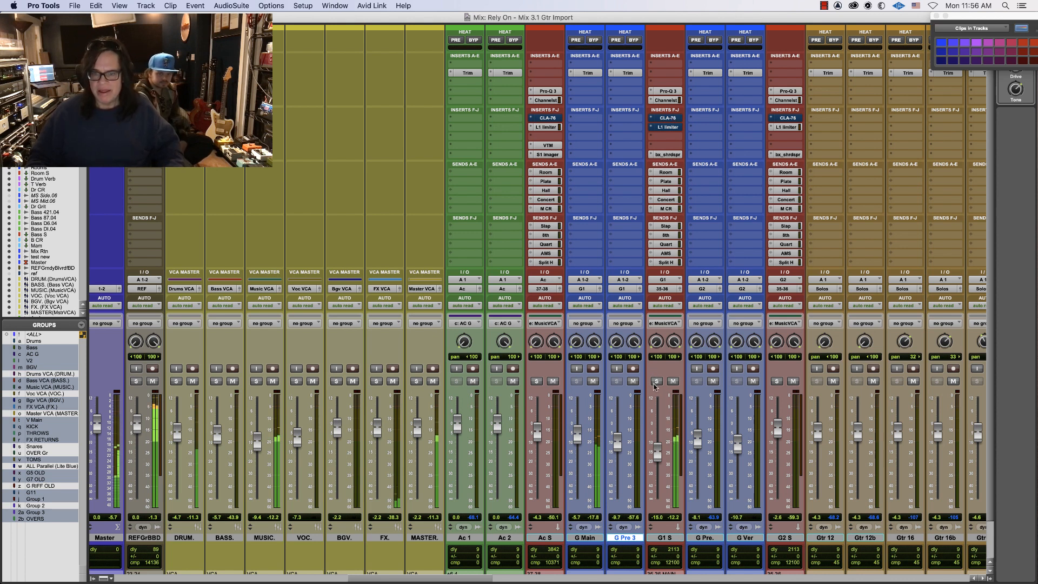
pyautogui.moveTo(614, 453); pyautogui.dragTo(618, 453)
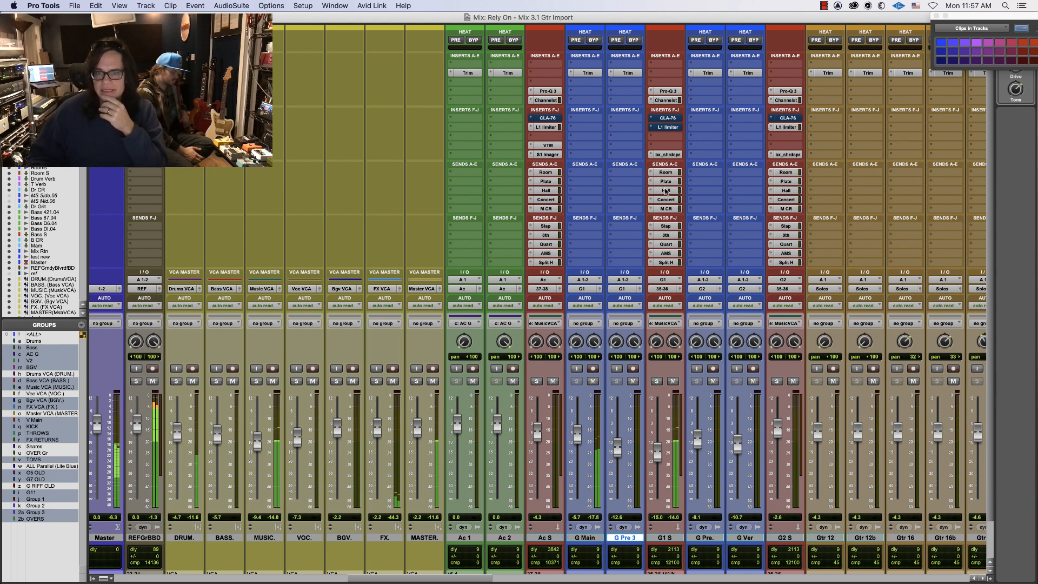
# Set the G1 S track's Plate send to −29.7 dB and close the send window
pyautogui.click(666, 181)
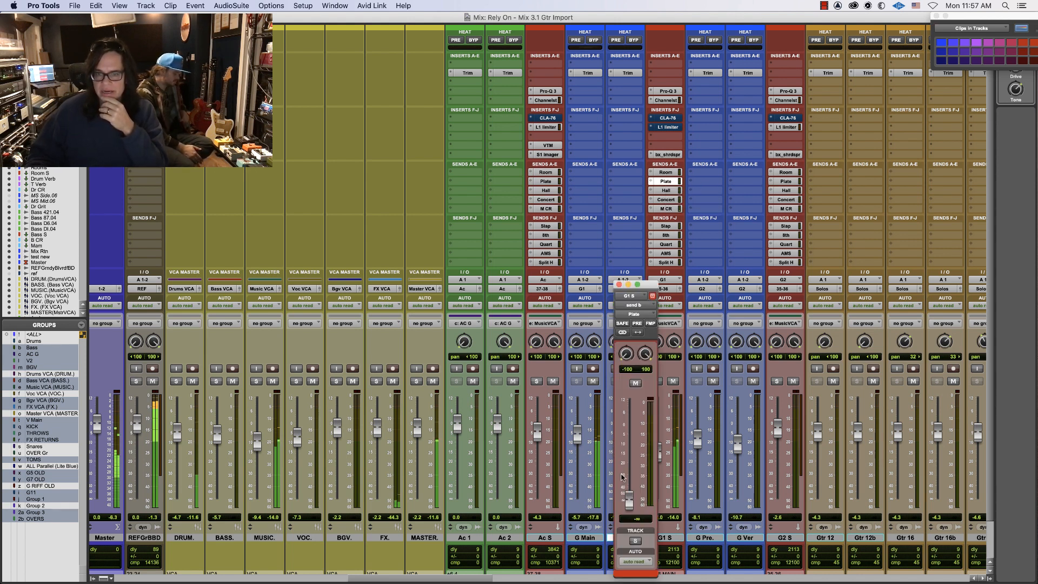
pyautogui.moveTo(629, 497)
pyautogui.mouseDown()
pyautogui.moveTo(631, 437)
pyautogui.moveTo(634, 485)
pyautogui.mouseUp()
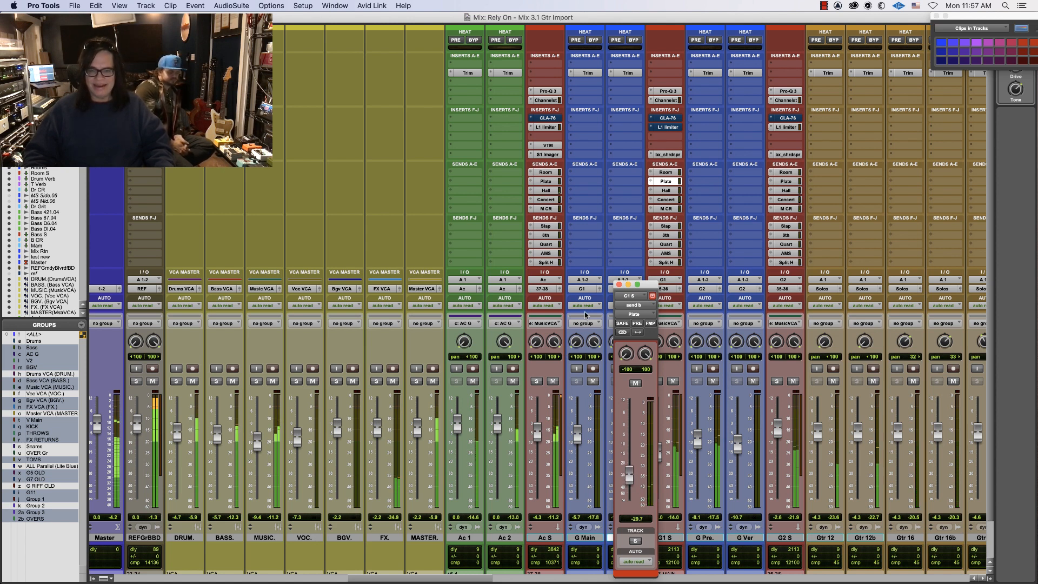
pyautogui.click(619, 284)
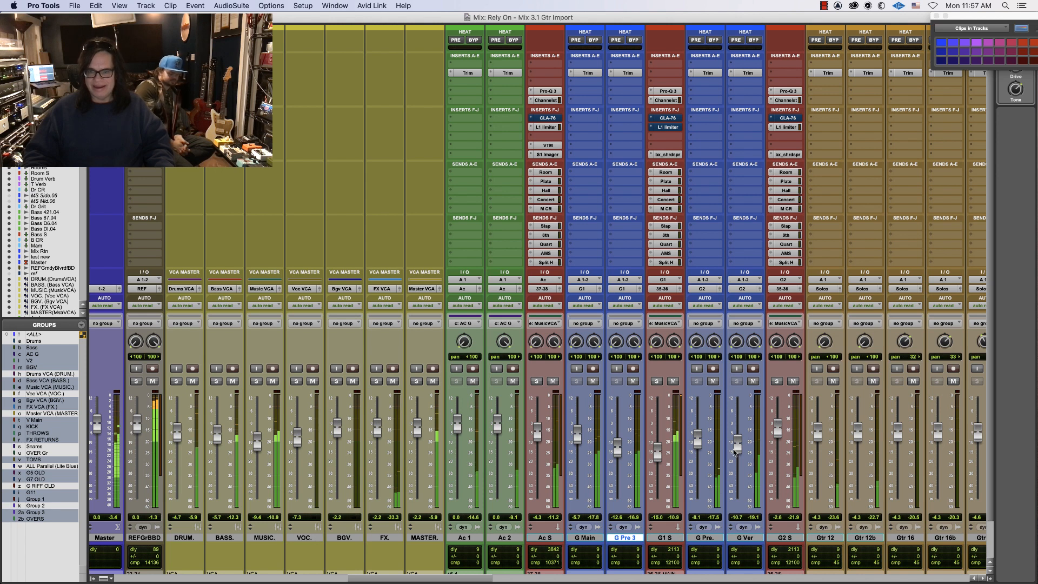
# Fine-tune the G Ver and G Pre 3 faders and lower the G Main fader to −5.9 dB
pyautogui.moveTo(739, 448); pyautogui.dragTo(739, 445)
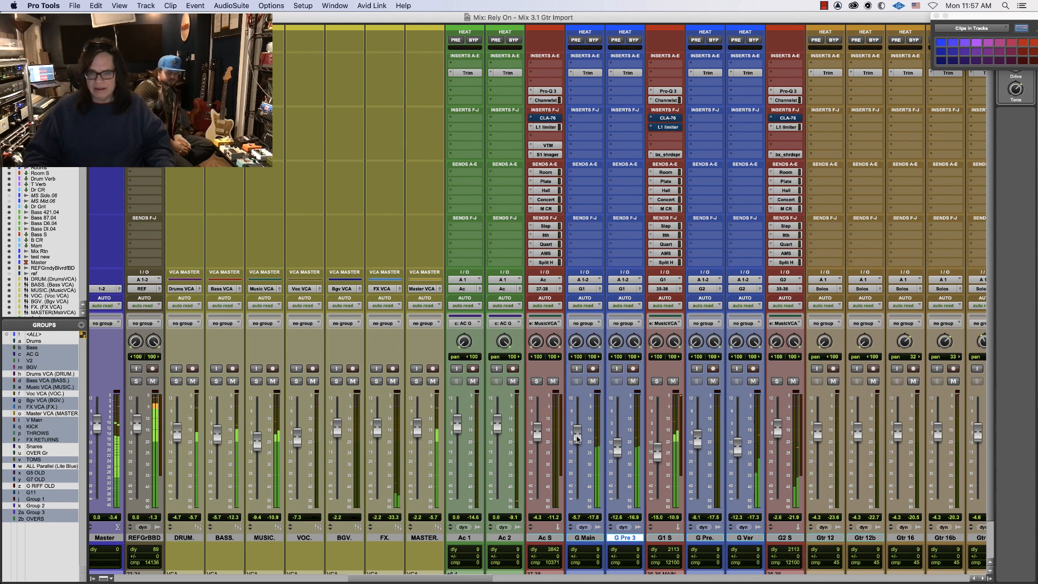
pyautogui.moveTo(577, 436); pyautogui.dragTo(577, 438)
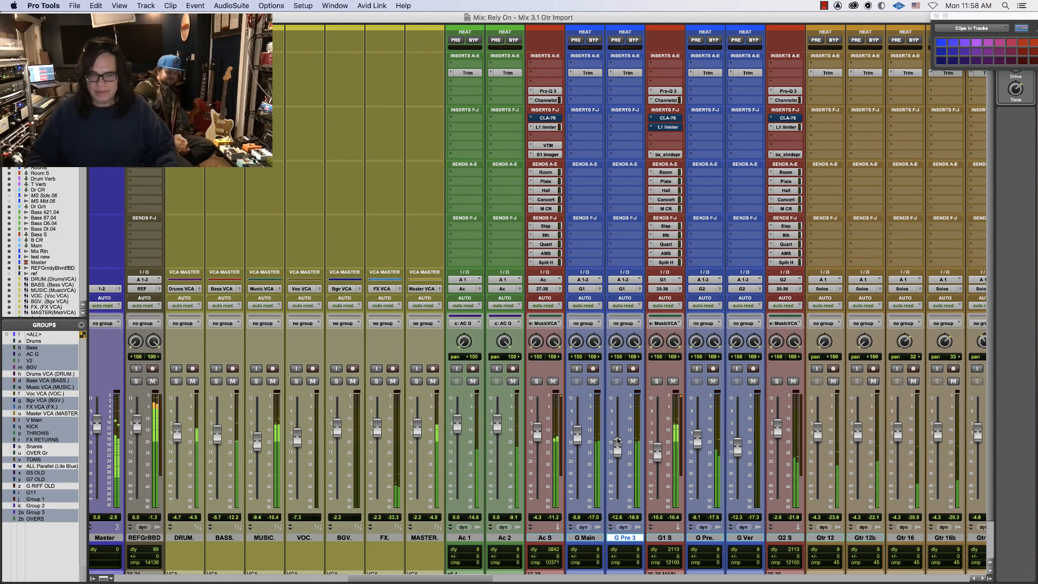
pyautogui.moveTo(618, 443); pyautogui.dragTo(618, 444)
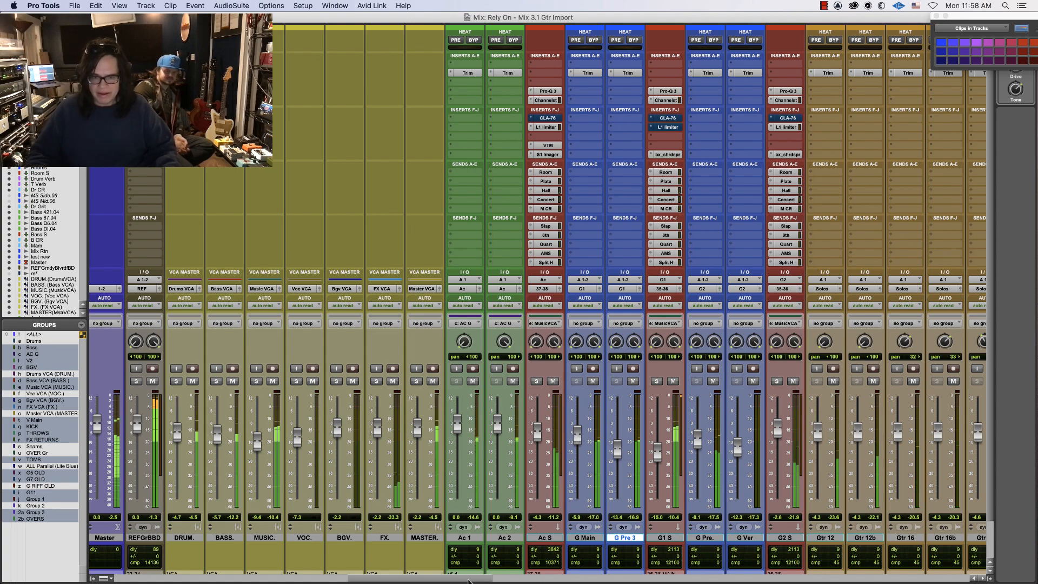
# Open the Pro-Q 3 on the G3 S track and play the song from bar 35 at the first chorus
pyautogui.moveTo(468, 579); pyautogui.dragTo(663, 581)
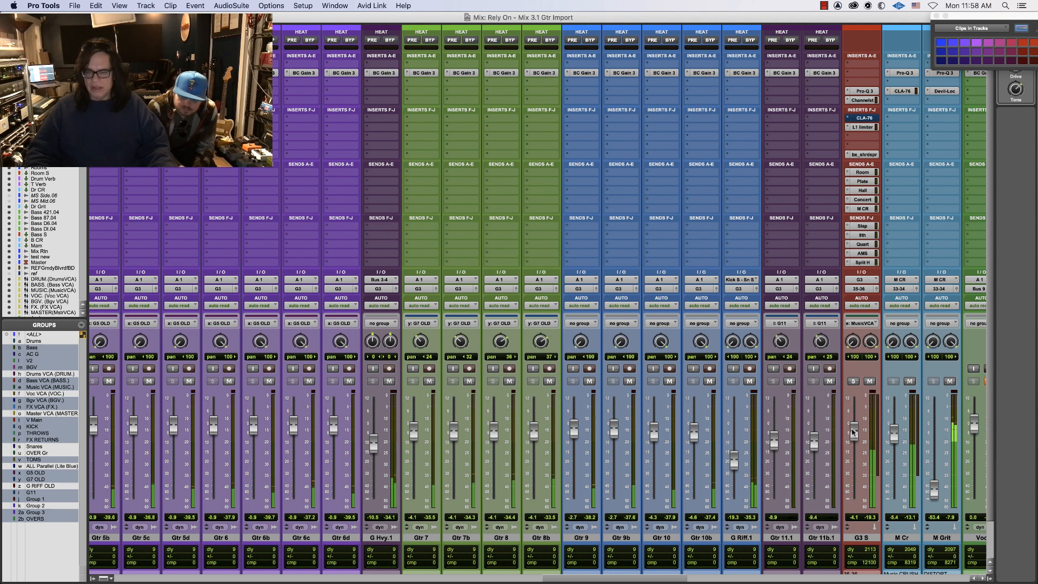
pyautogui.click(860, 91)
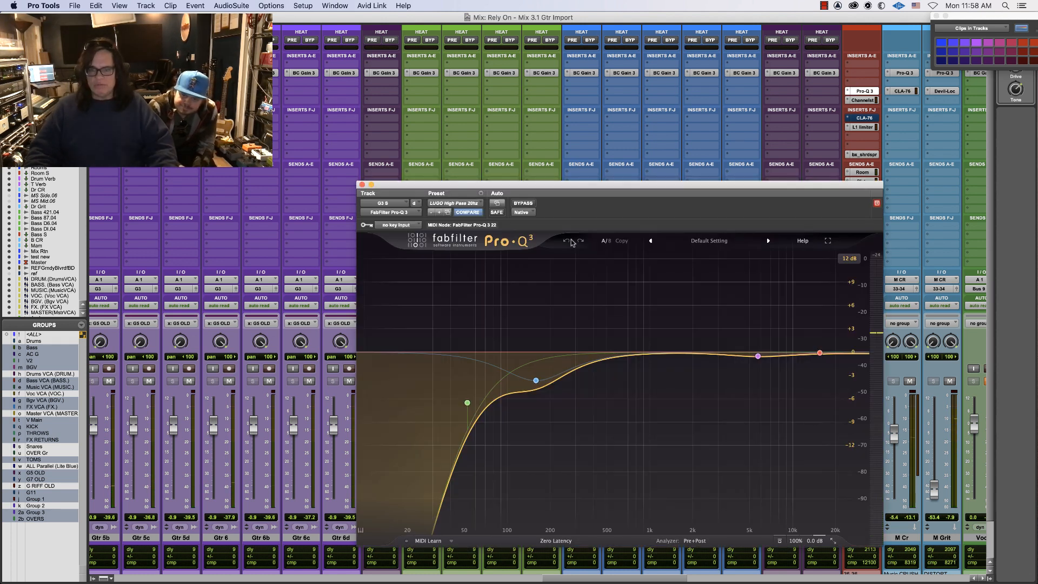
pyautogui.press('super+equal')
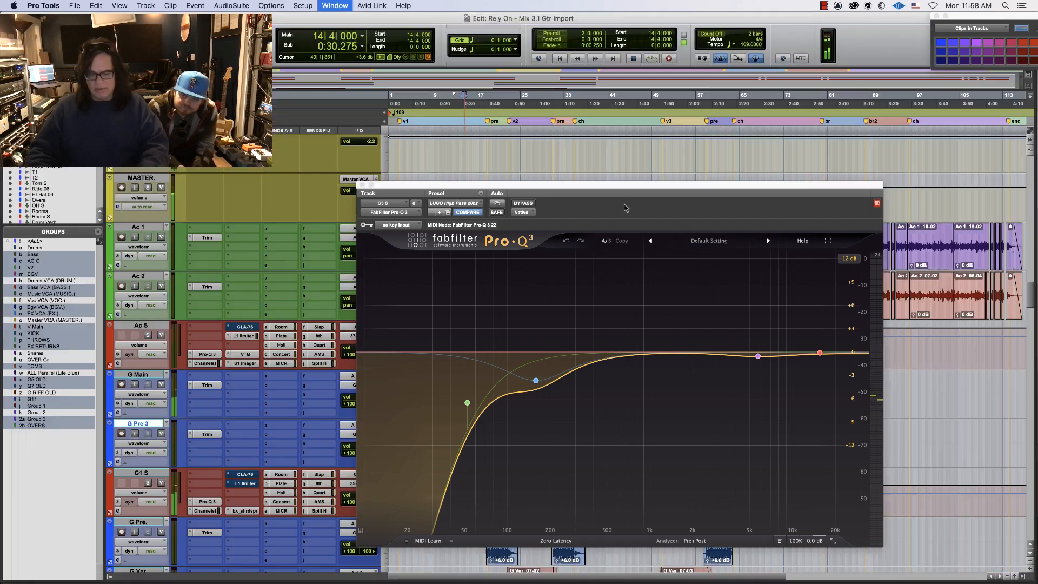
pyautogui.click(577, 130)
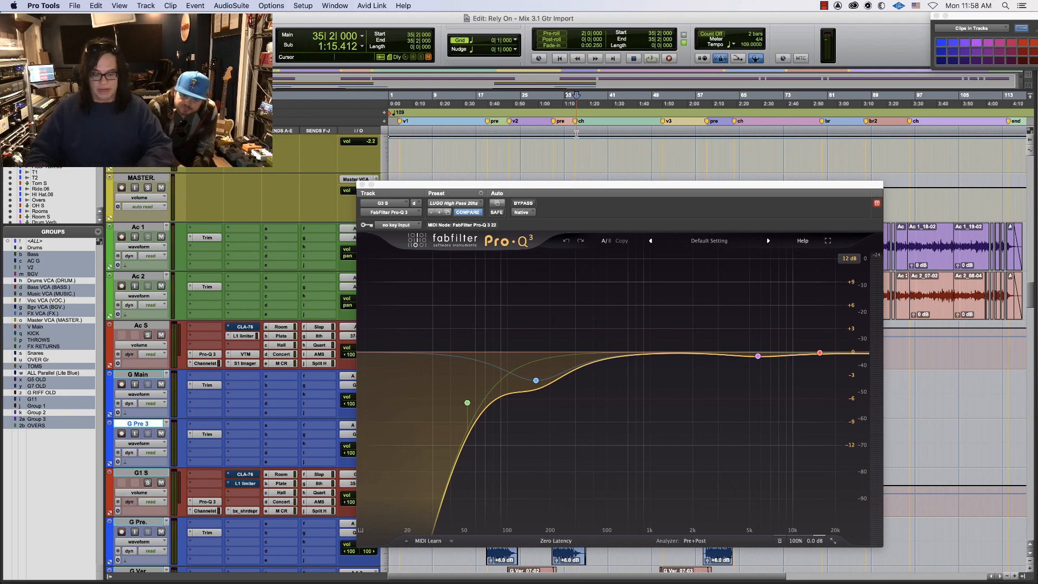
pyautogui.press('super+equal')
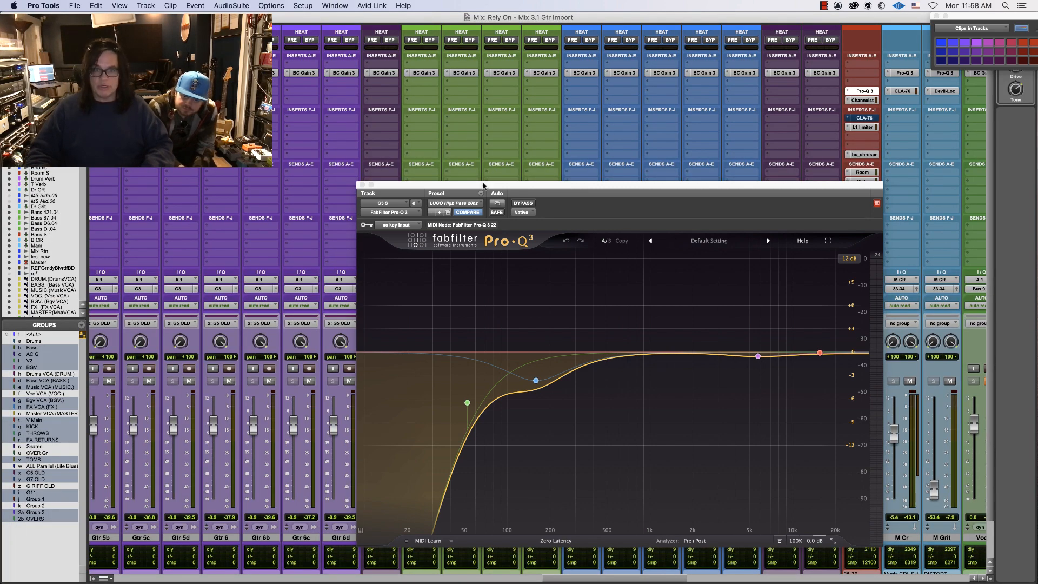
pyautogui.moveTo(482, 186); pyautogui.dragTo(316, 186)
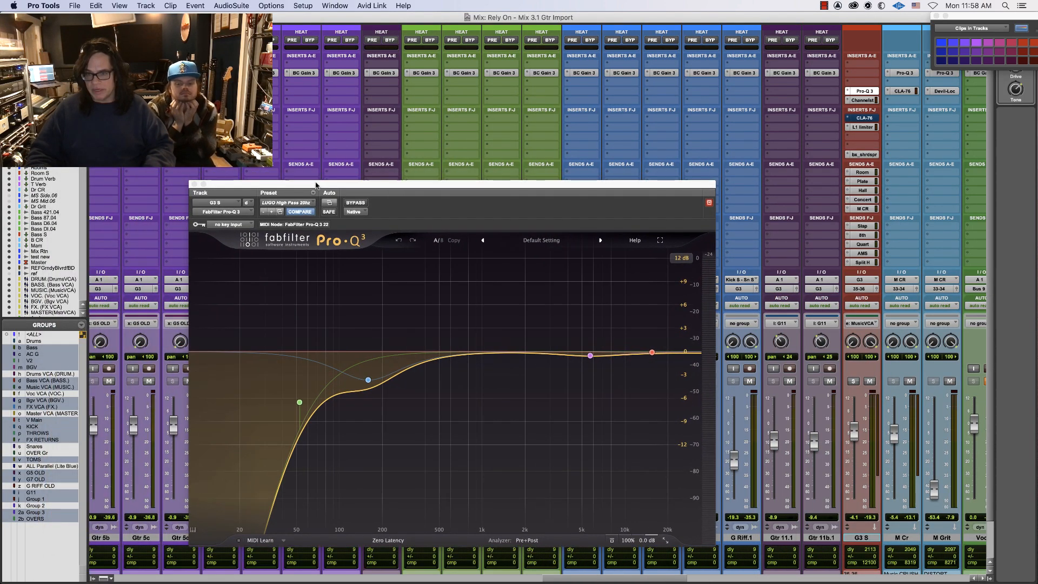
pyautogui.press('space')
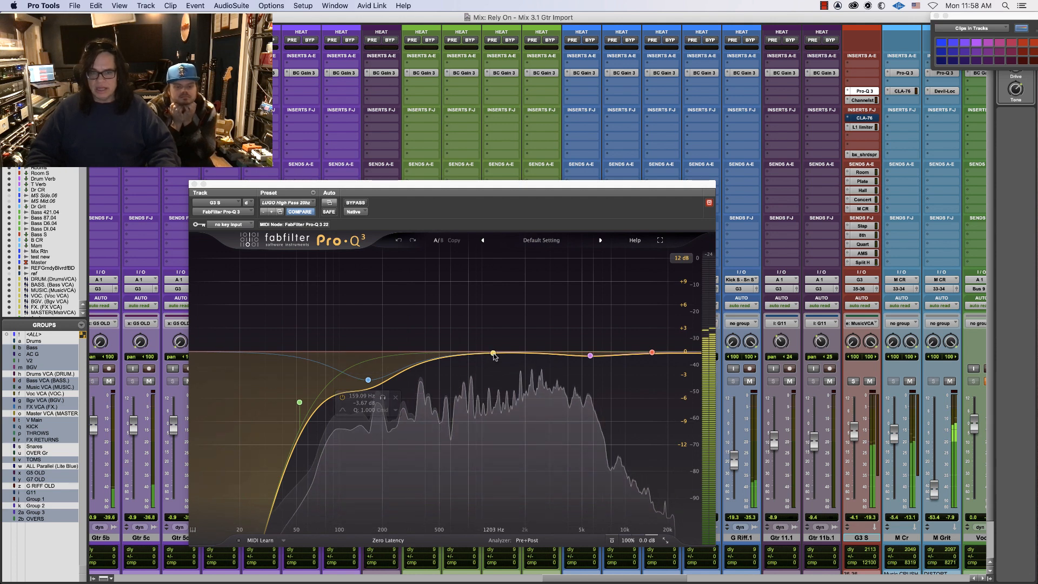
# Add a bell band with Q 2.079 at about 1965 Hz to the G3 S equalizer and turn its gain down to a slight cut
pyautogui.moveTo(494, 355); pyautogui.dragTo(501, 319)
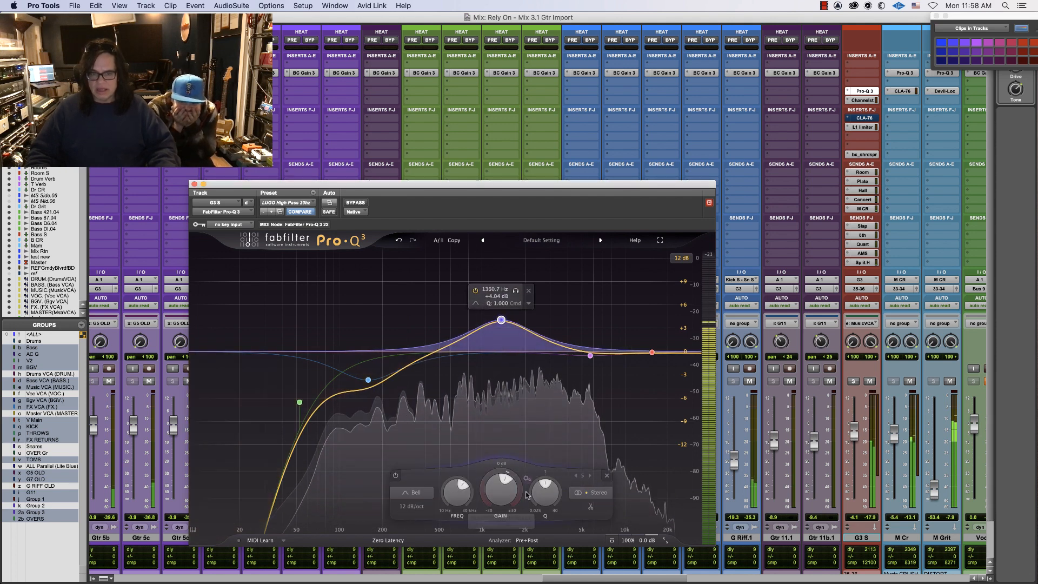
pyautogui.moveTo(544, 495); pyautogui.dragTo(507, 483)
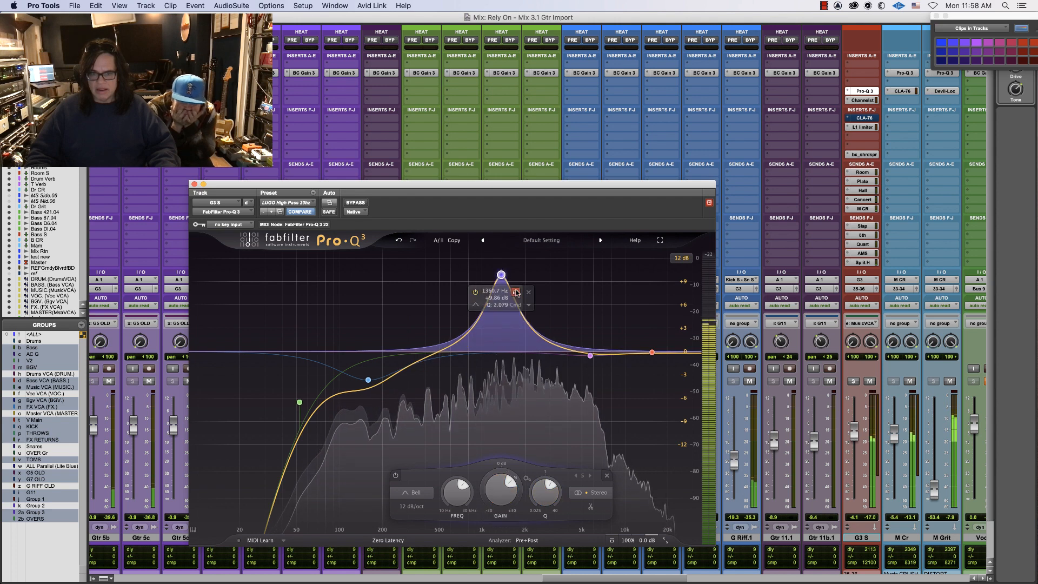
pyautogui.moveTo(517, 292); pyautogui.dragTo(541, 297)
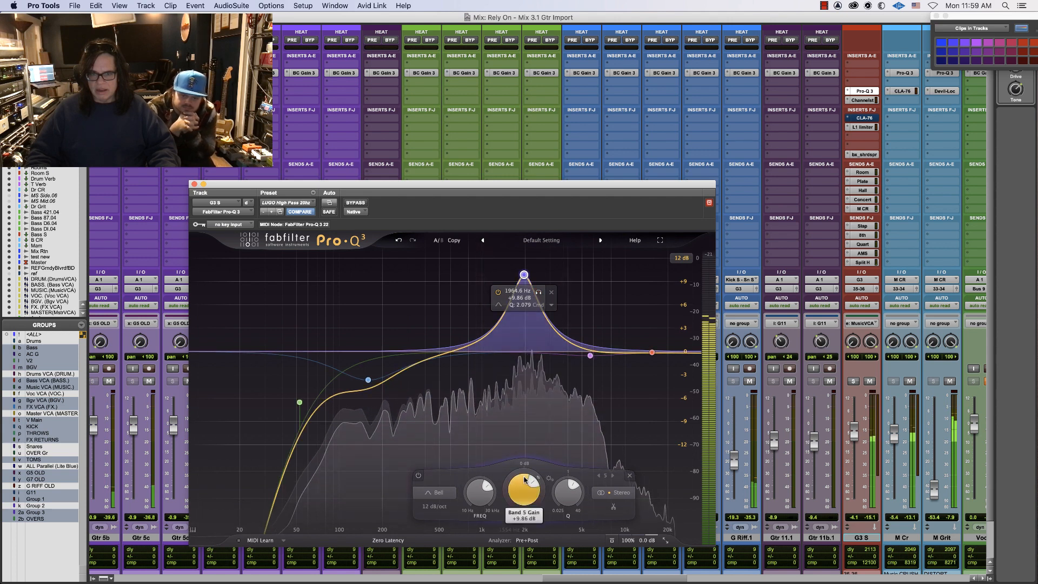
pyautogui.moveTo(523, 488); pyautogui.dragTo(515, 527)
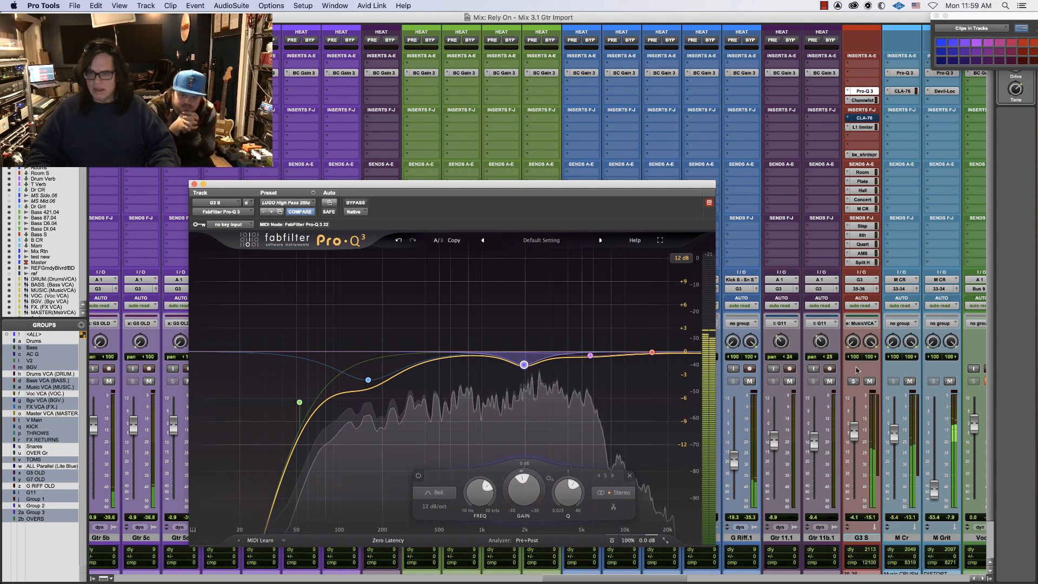
# Solo the G3 S track and mute the G7 OLD group's guitars, Gtr 7 to Gtr 8b
pyautogui.press('super+equal')
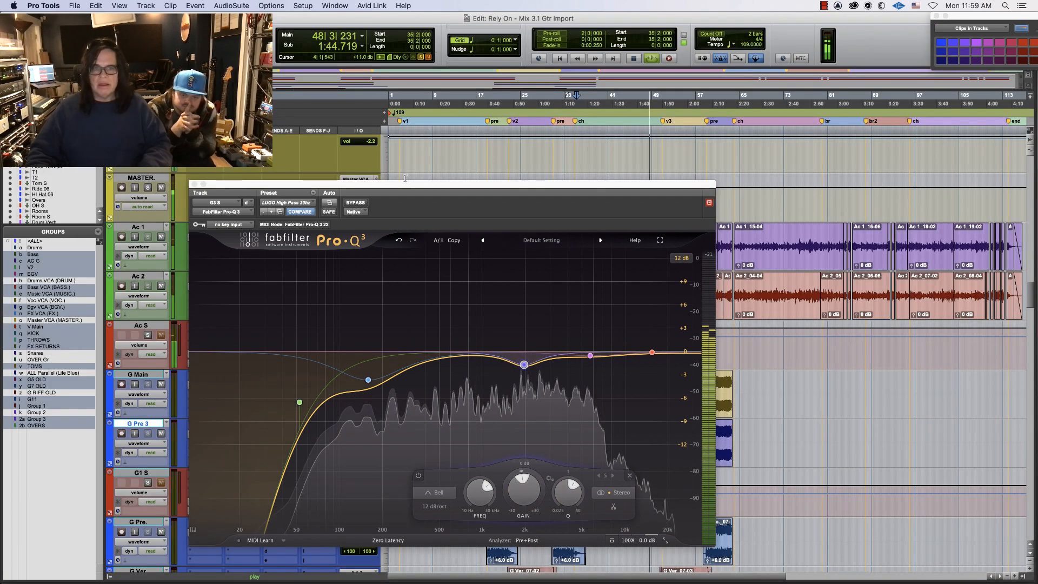
pyautogui.moveTo(405, 184); pyautogui.dragTo(571, 398)
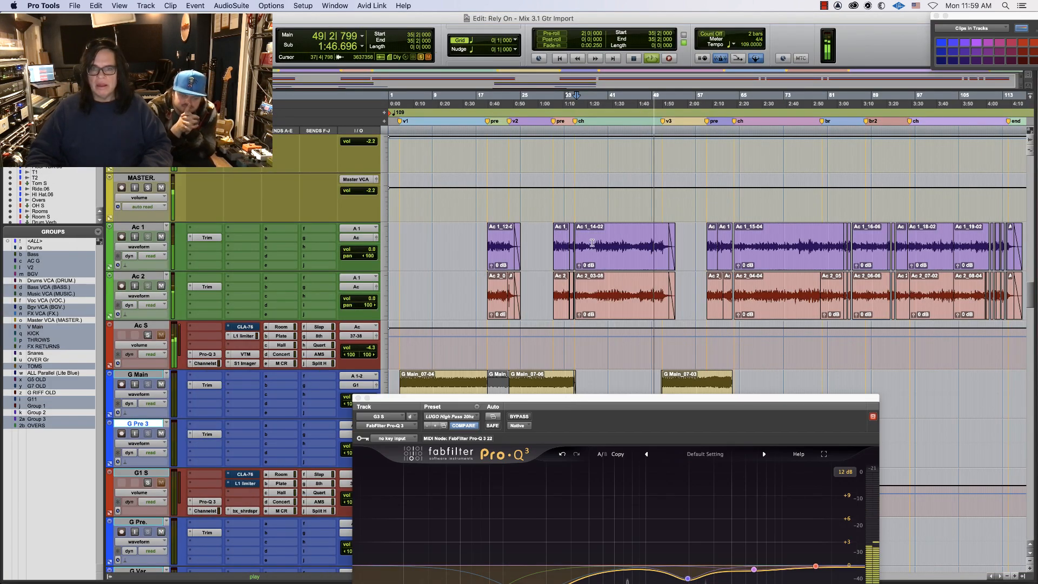
pyautogui.press('super+equal')
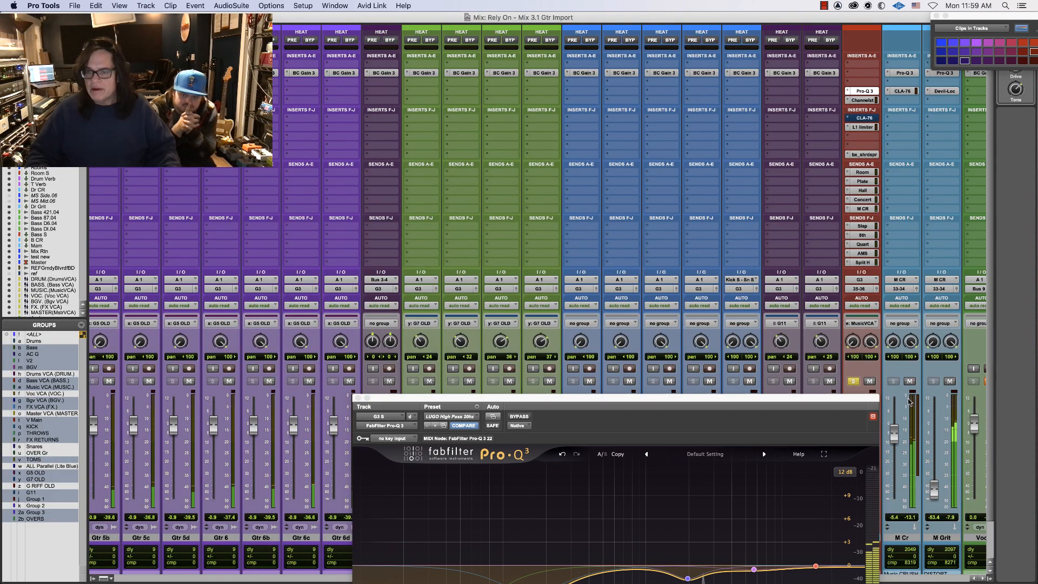
pyautogui.moveTo(612, 400); pyautogui.dragTo(728, 579)
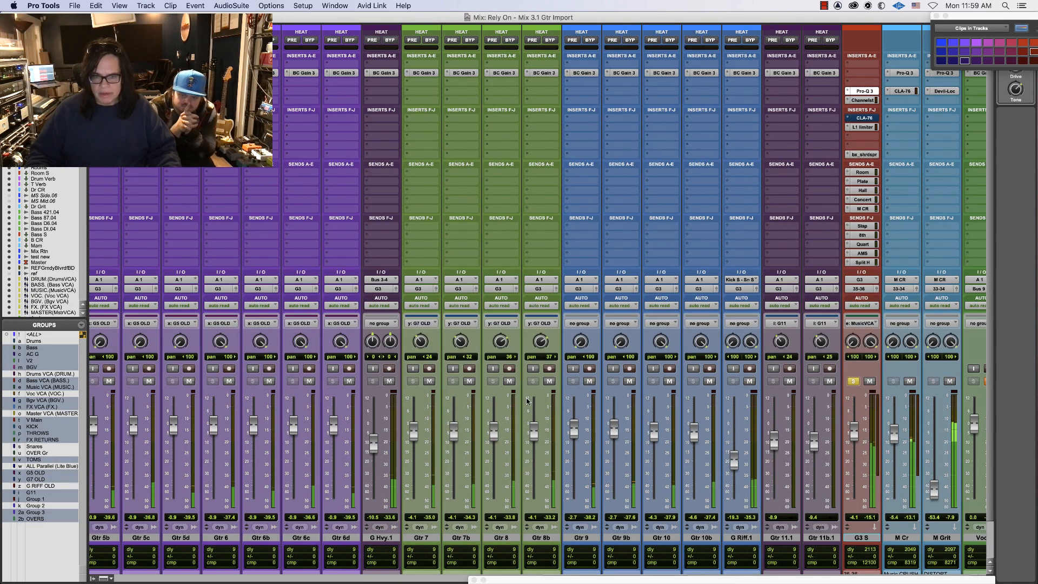
pyautogui.click(548, 381)
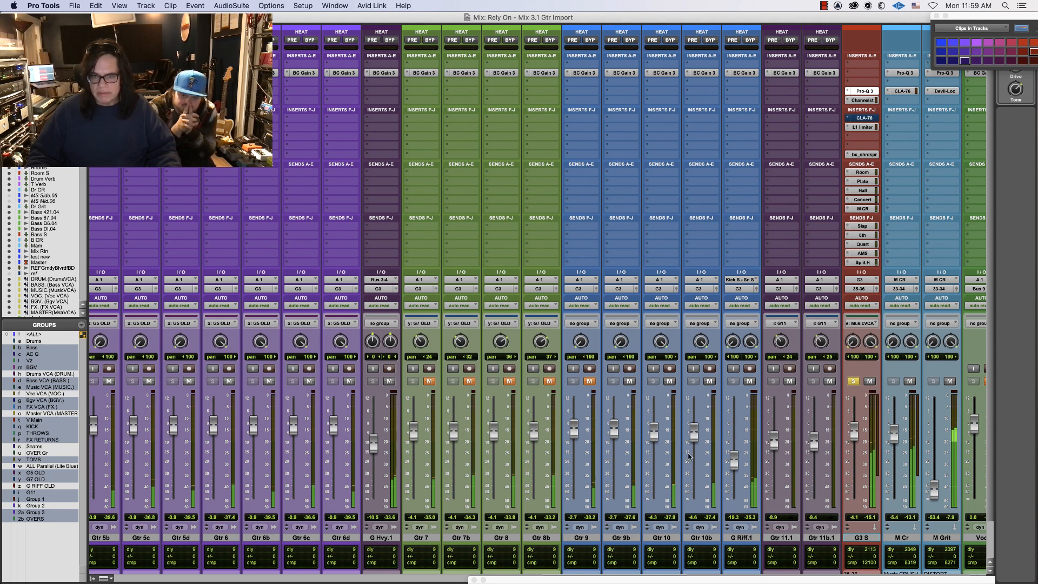
# Activate the G RIFF OLD group and mute its guitars, Gtr 9 to G Riff.1
pyautogui.click(584, 536)
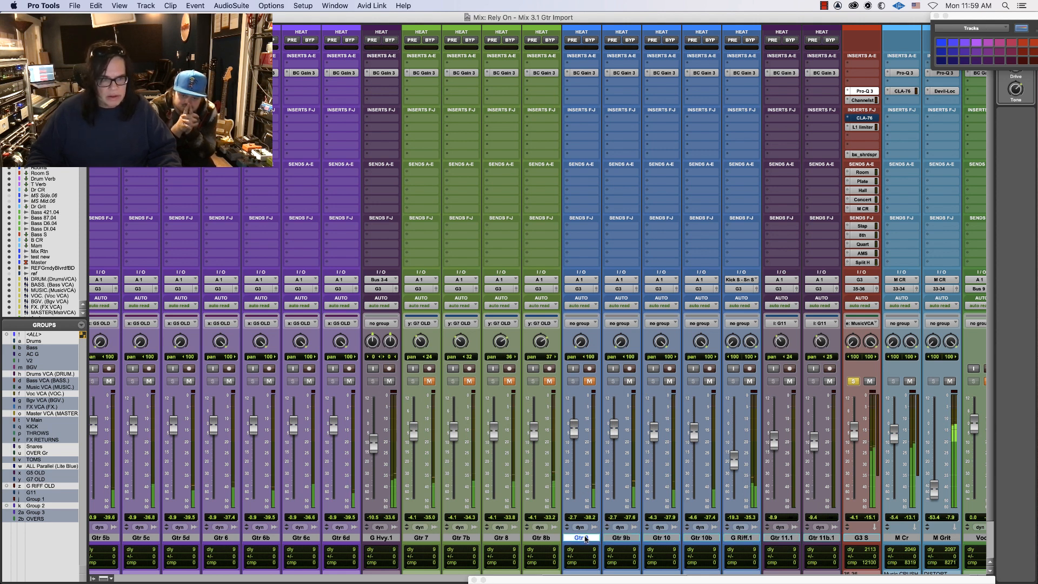
pyautogui.click(52, 486)
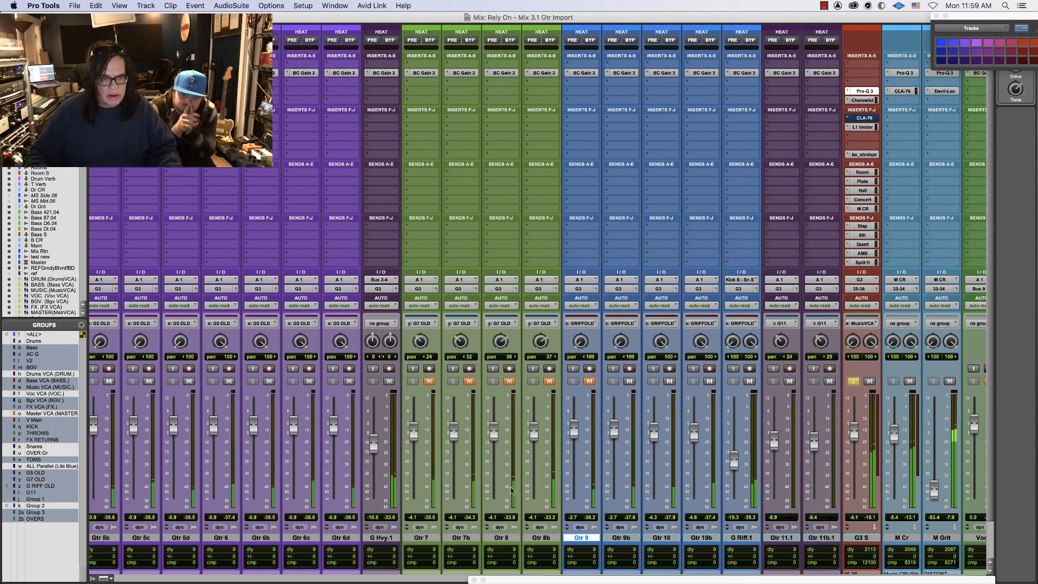
pyautogui.click(630, 382)
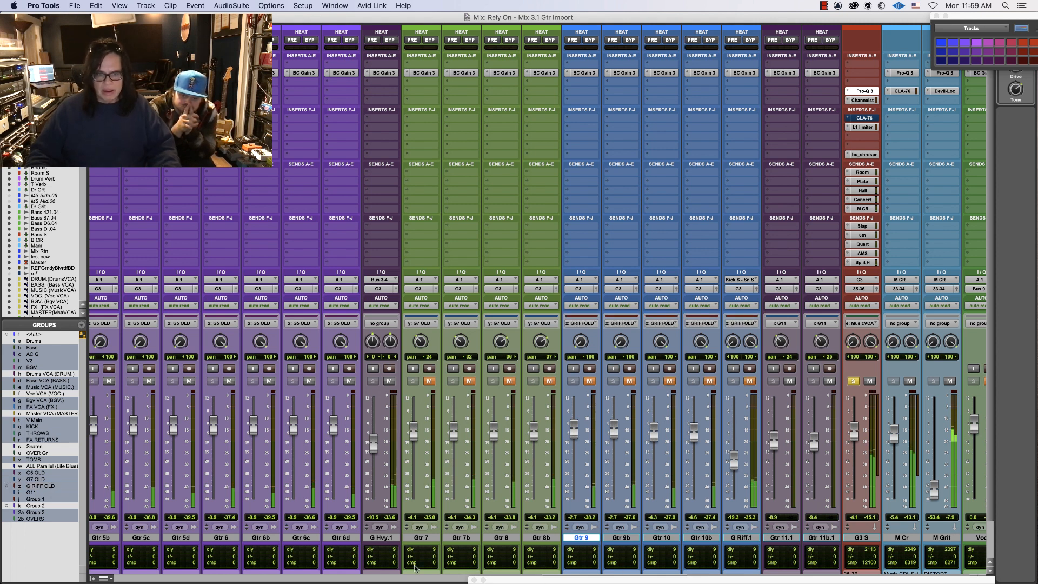
# Close the equalizer window and raise the G3 S fader to −3.8 dB
pyautogui.moveTo(417, 579); pyautogui.dragTo(503, 582)
pyautogui.click(307, 73)
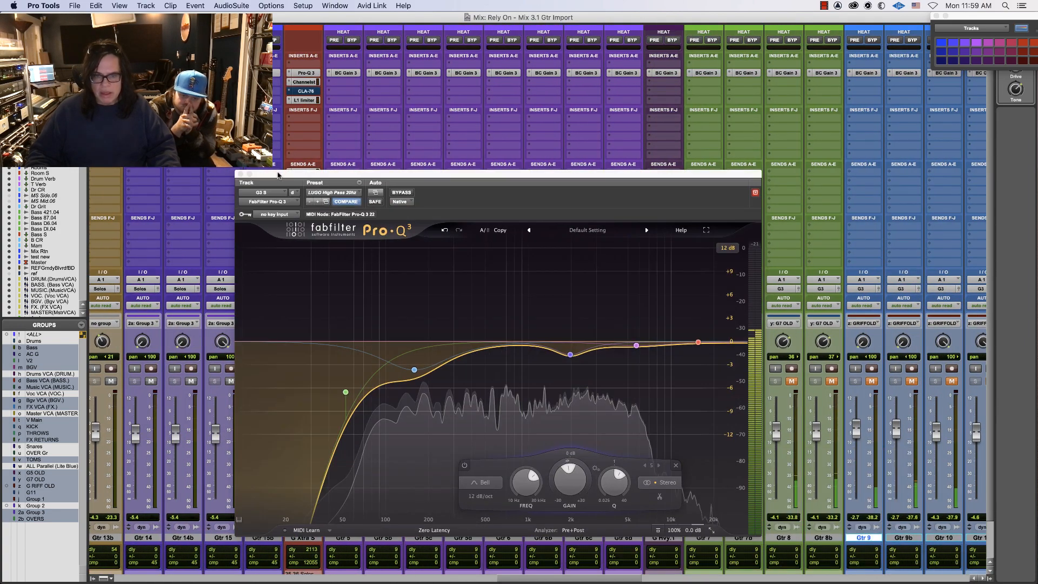
pyautogui.click(307, 72)
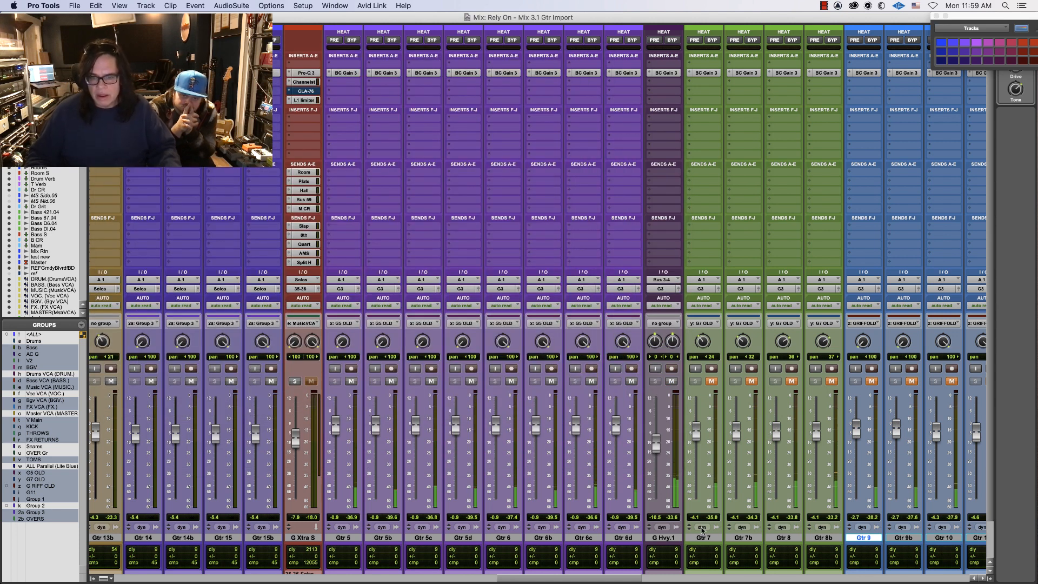
pyautogui.moveTo(599, 580); pyautogui.dragTo(637, 580)
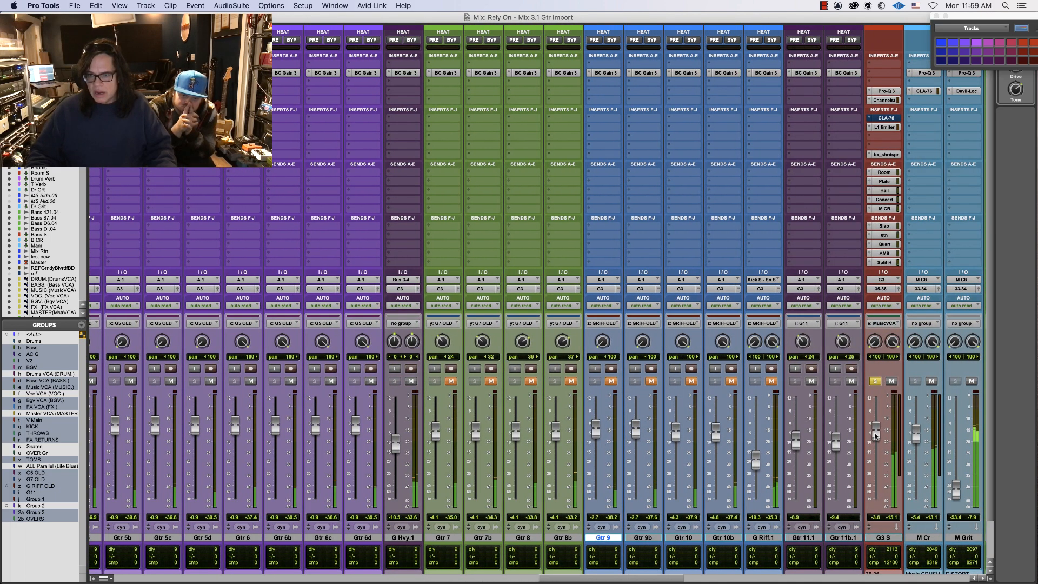
# Reduce the low-mid cut and the shallow cut above 5 kHz in the G3 S Pro-Q 3, and close the equalizer
pyautogui.click(887, 90)
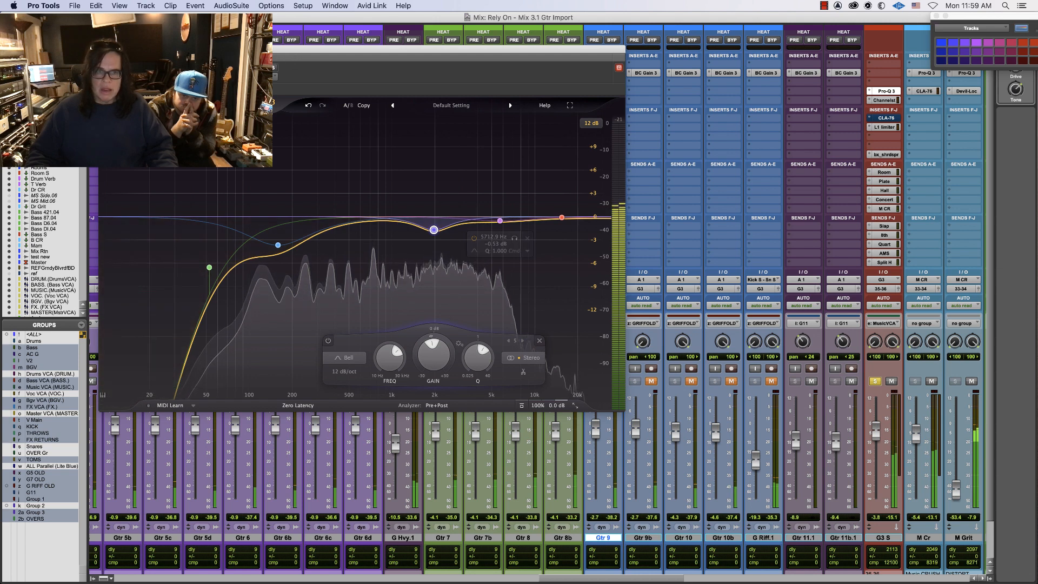
pyautogui.press('space')
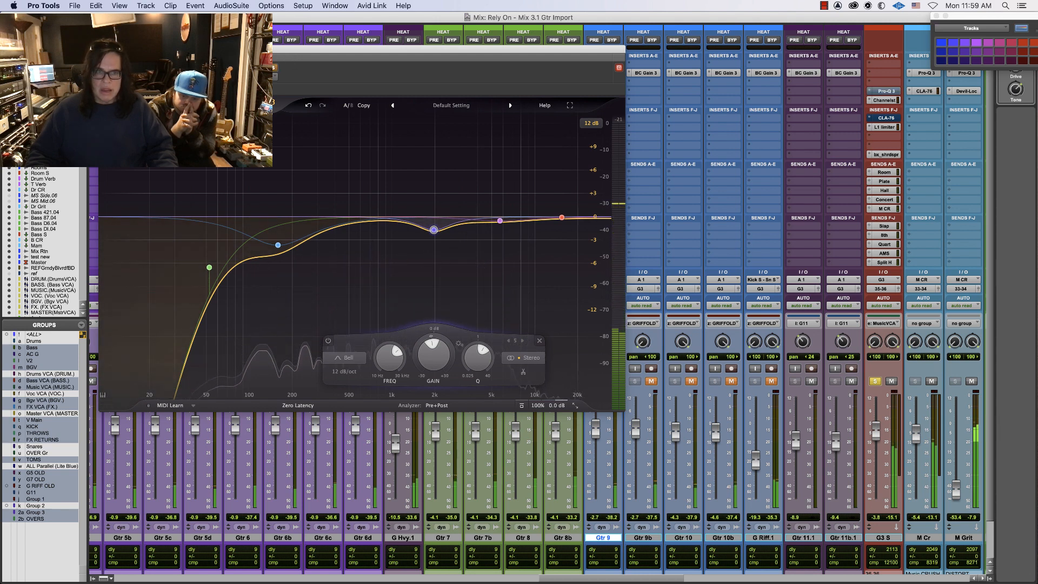
pyautogui.press('space')
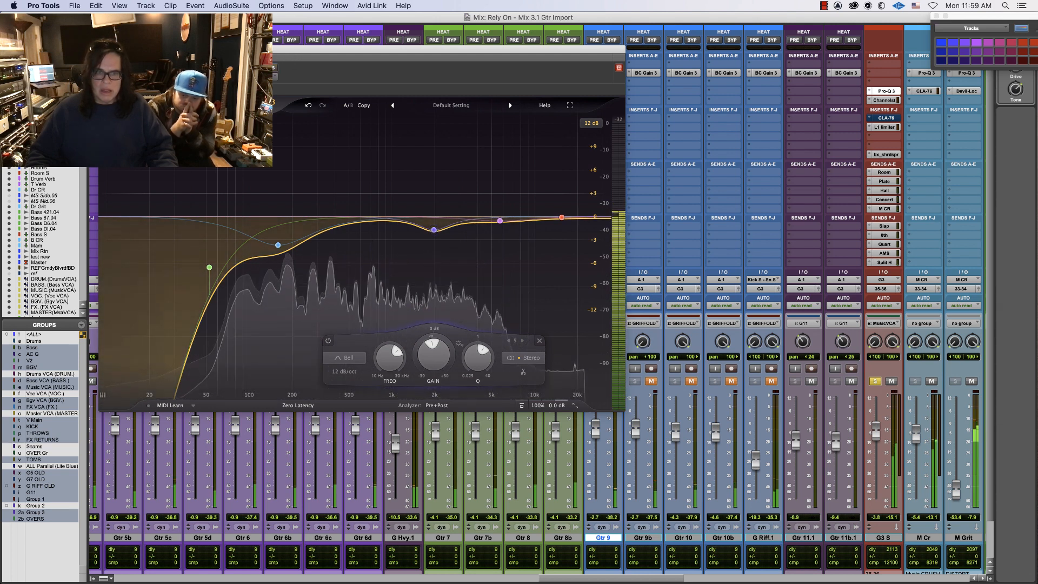
pyautogui.moveTo(265, 226)
pyautogui.moveTo(278, 245); pyautogui.dragTo(270, 236)
pyautogui.moveTo(500, 221); pyautogui.dragTo(502, 219)
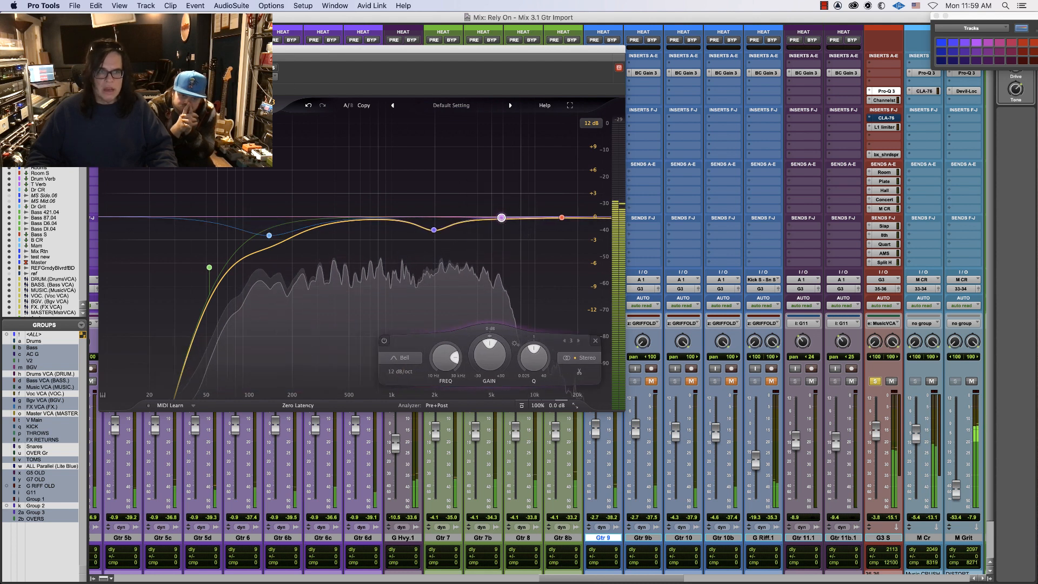
pyautogui.press('super+w')
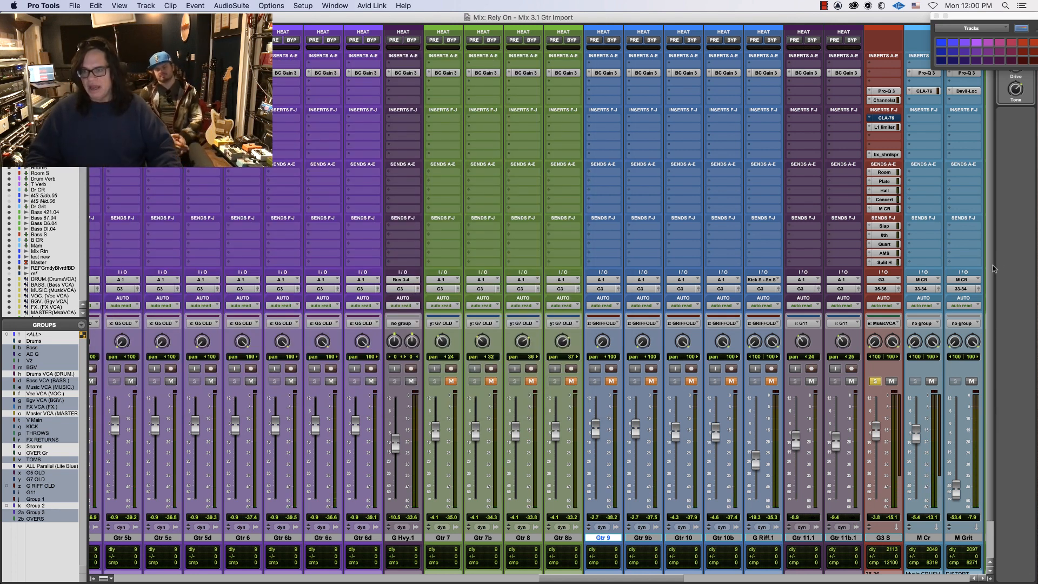
# Play the song and compare the guitars with the G5 OLD group muted and unmuted
pyautogui.moveTo(993, 268); pyautogui.dragTo(991, 298)
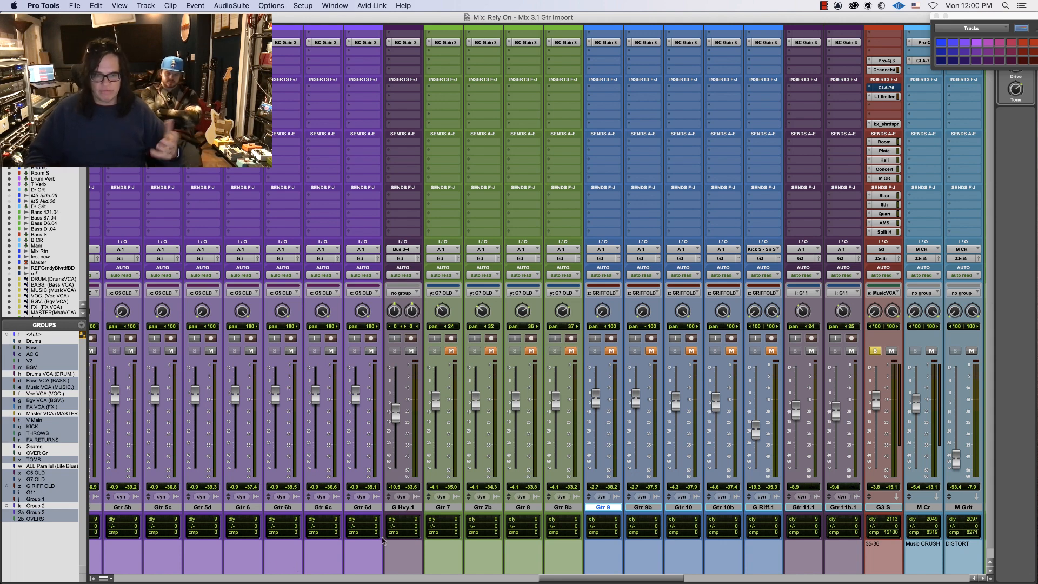
pyautogui.moveTo(559, 582); pyautogui.dragTo(508, 581)
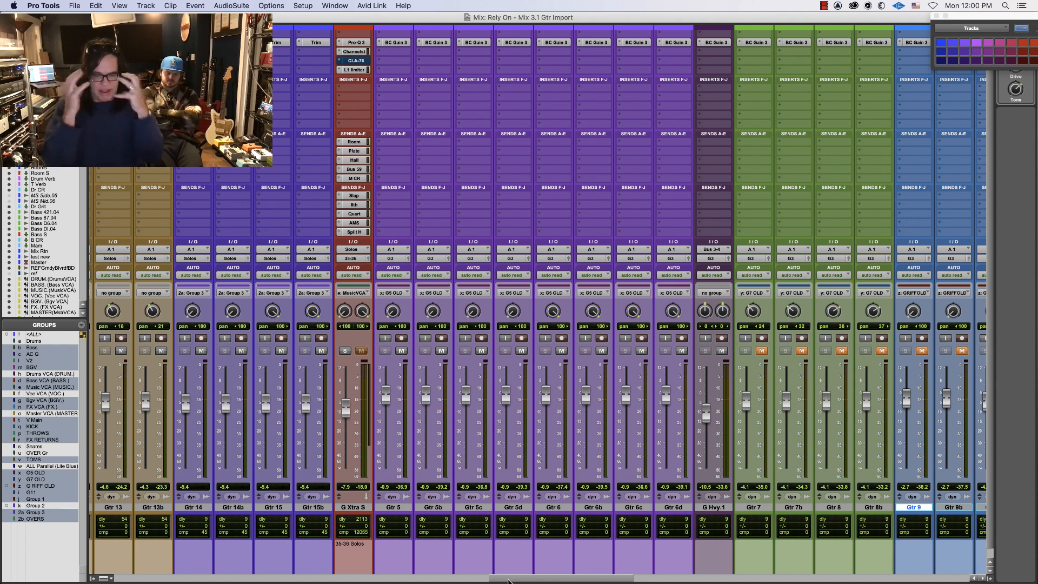
pyautogui.press('space')
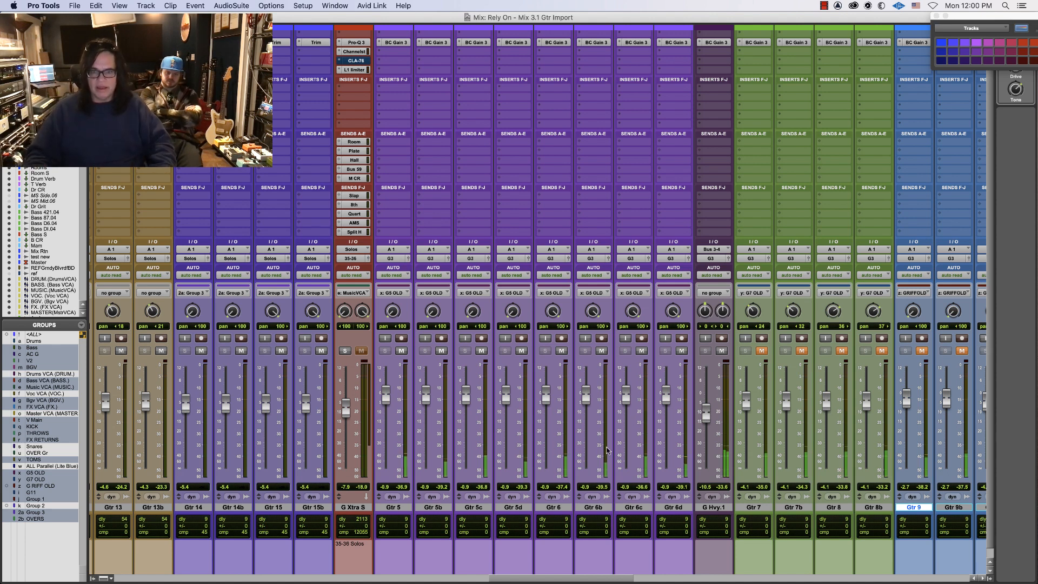
pyautogui.click(521, 351)
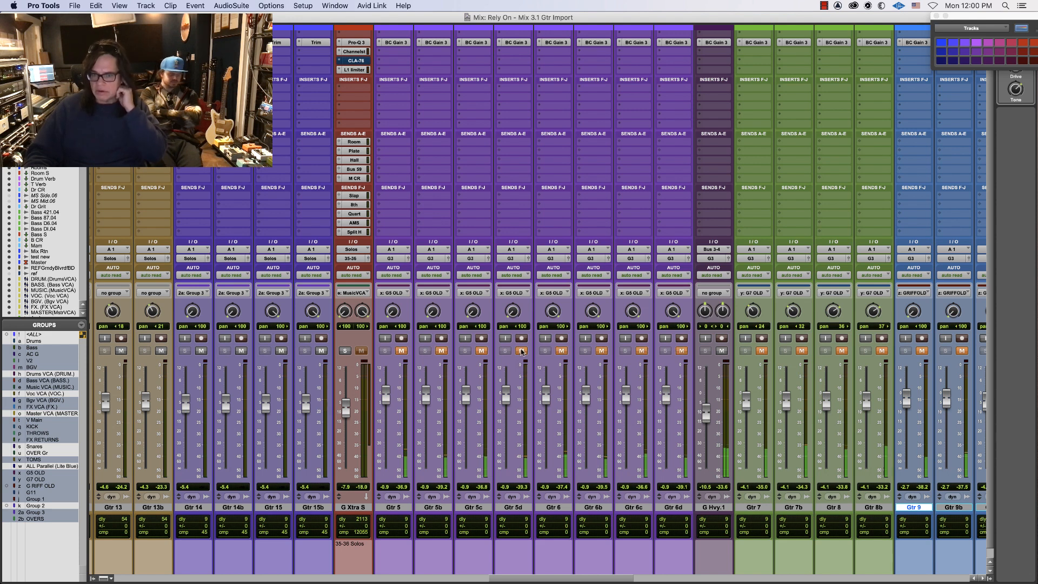
pyautogui.click(521, 352)
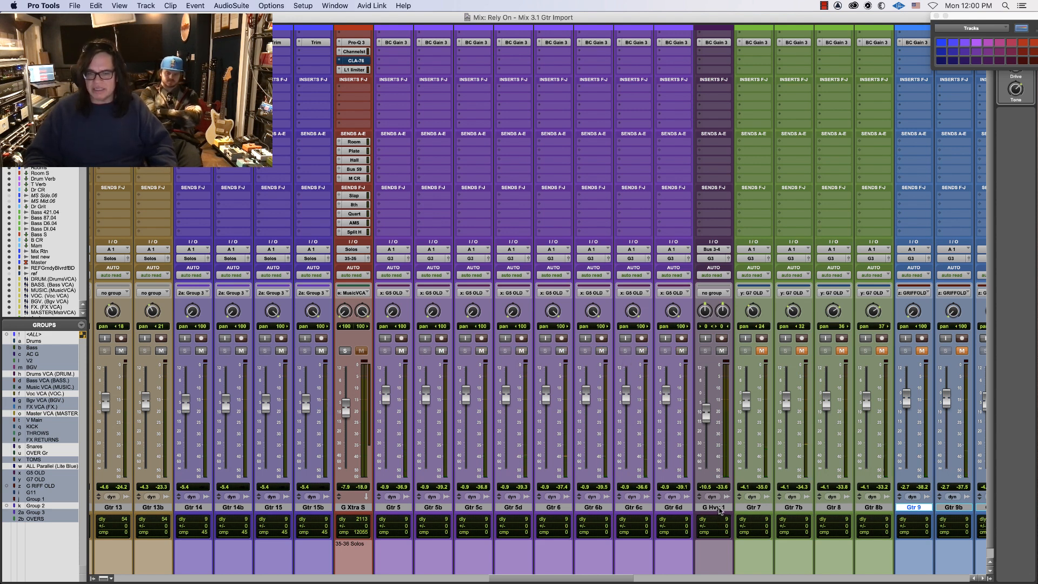
# Raise G Hvy.1 to −0.4 dB with the G5 OLD group muted, then pull its fader all the way down and unmute the group
pyautogui.click(718, 508)
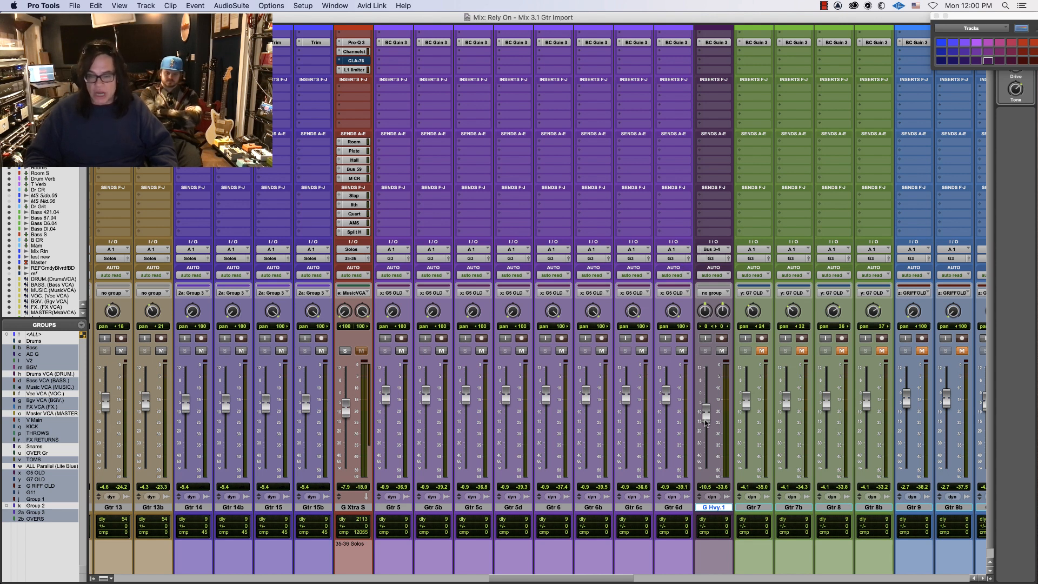
pyautogui.moveTo(706, 418); pyautogui.dragTo(705, 403)
pyautogui.click(682, 351)
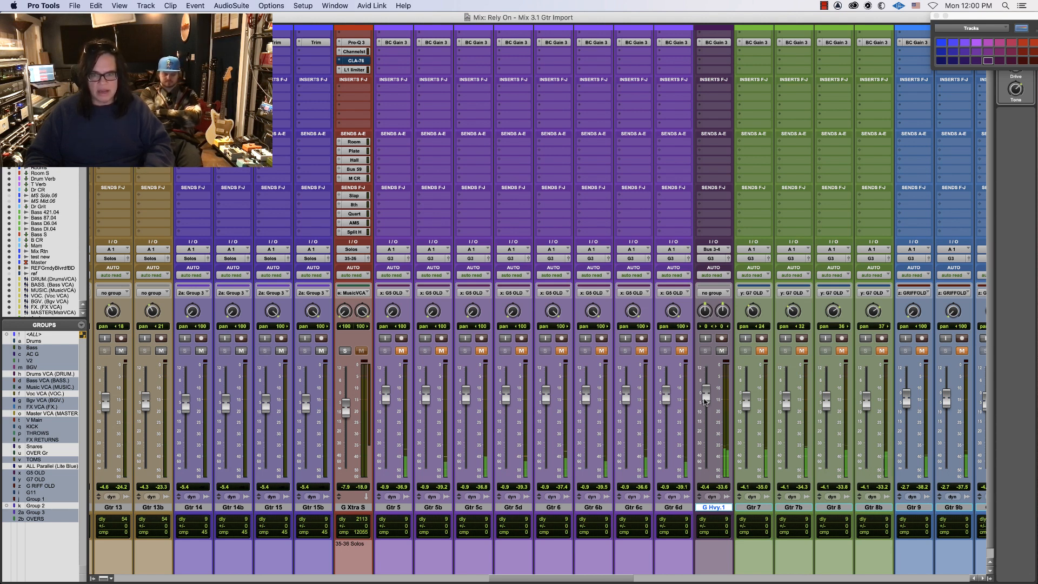
pyautogui.moveTo(705, 400); pyautogui.dragTo(706, 472)
pyautogui.click(682, 350)
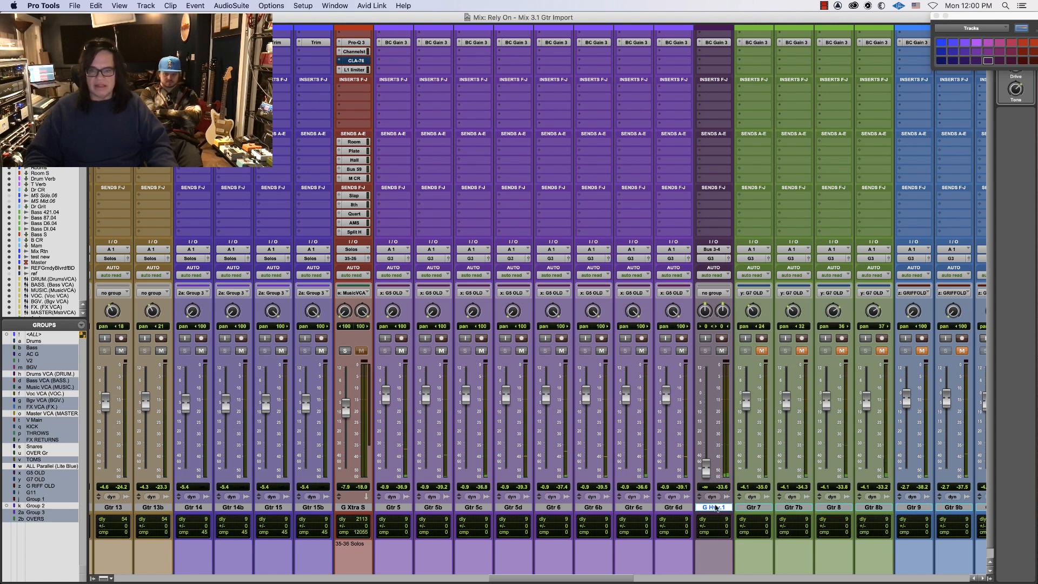
# Hide the G Hvy.1 track and make it inactive
pyautogui.click(716, 508)
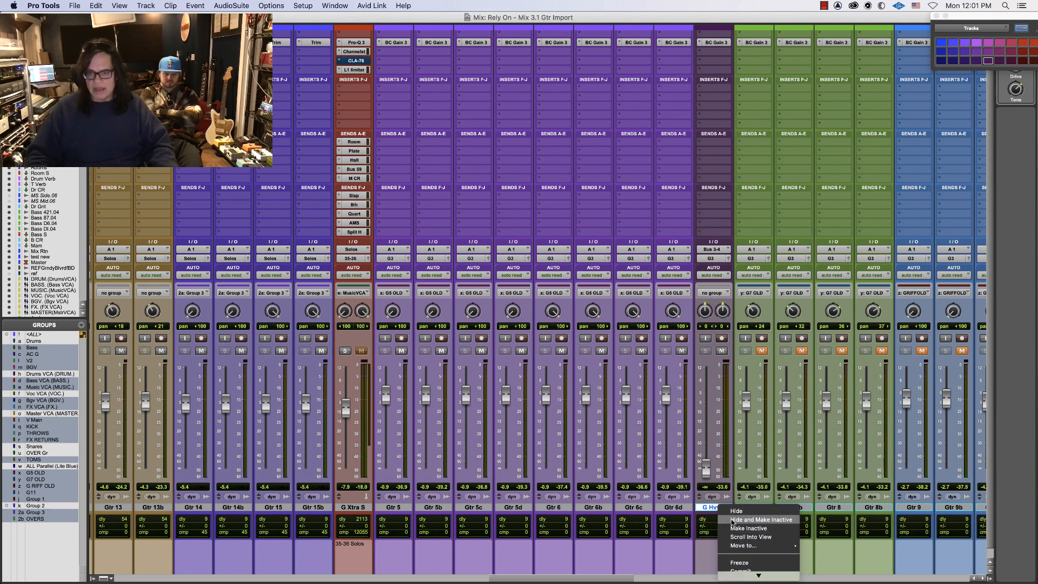
pyautogui.click(733, 520)
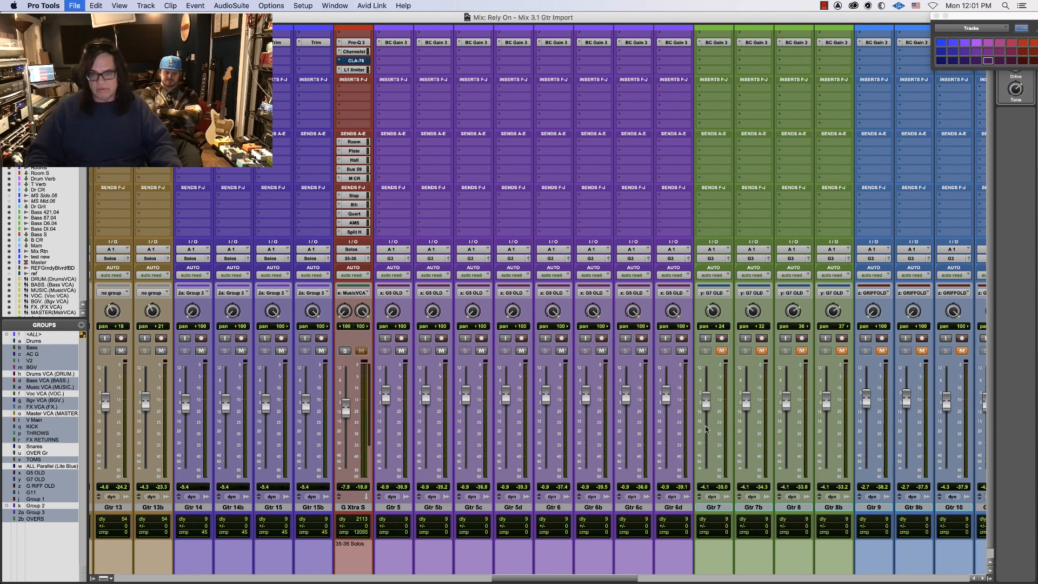
# Play the song, check the L1 limiter on G3 S, and take G3 S out of solo
pyautogui.press('space')
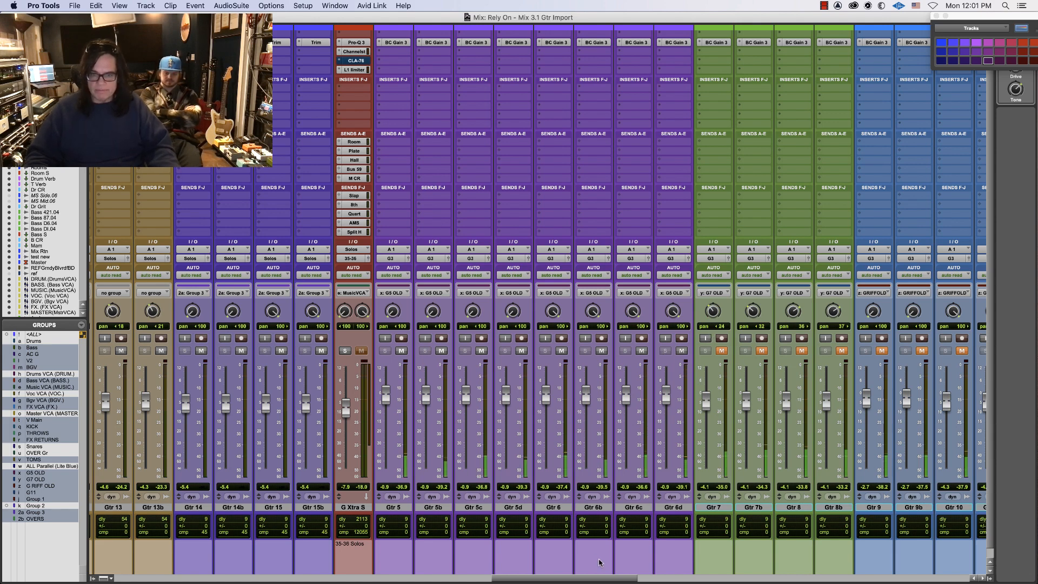
pyautogui.moveTo(610, 580); pyautogui.dragTo(656, 581)
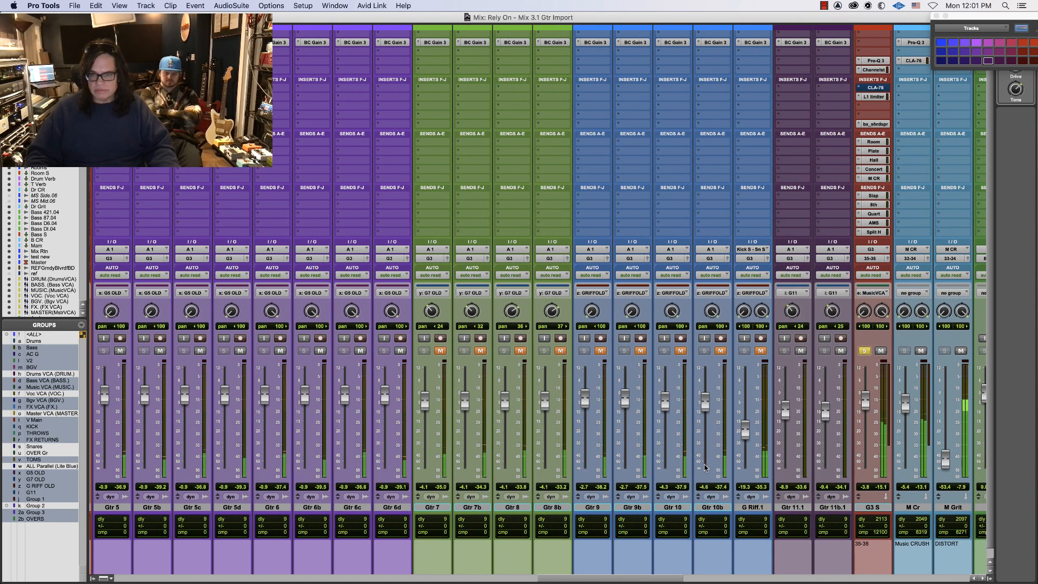
pyautogui.click(872, 98)
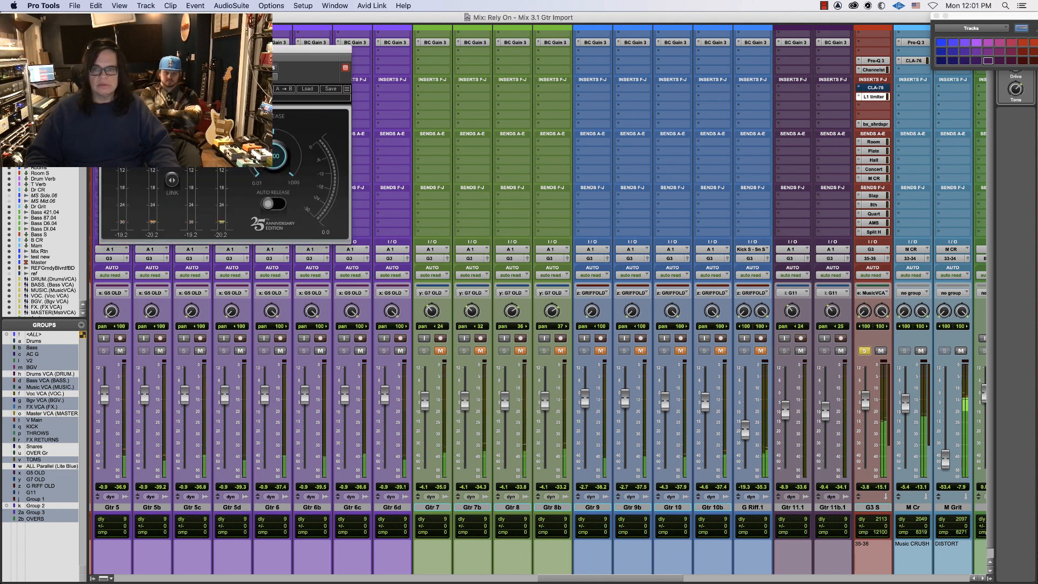
pyautogui.press('super+w')
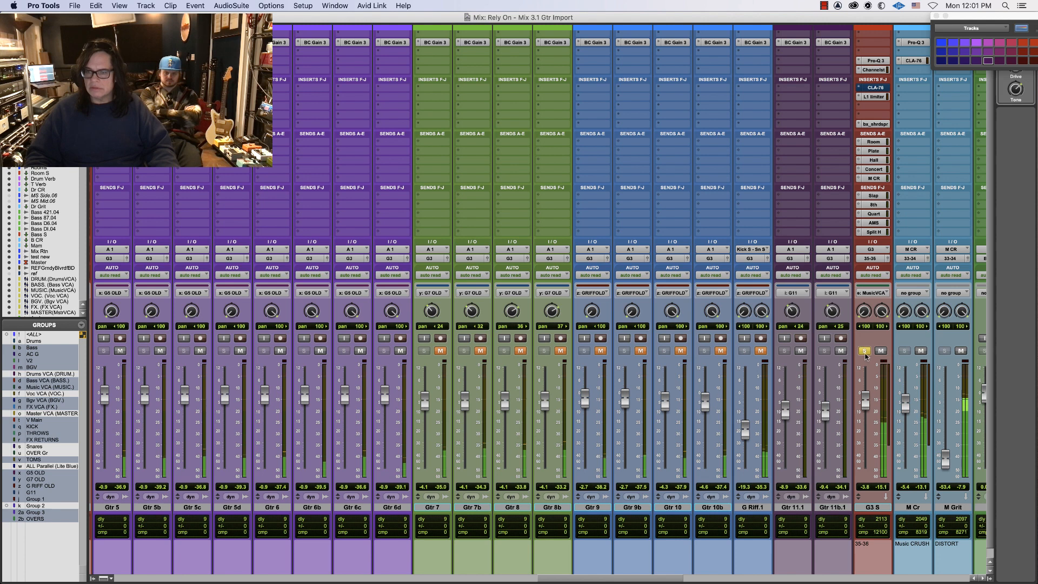
pyautogui.click(864, 351)
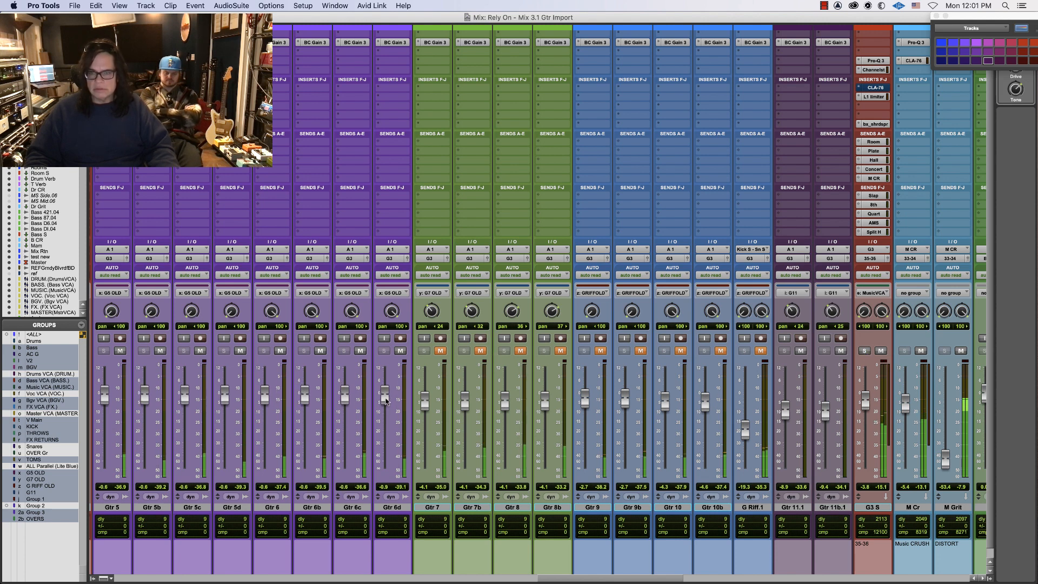
# Set the G5 OLD guitars to −1.1 dB, and unmute the G7 OLD guitars and raise them to −0.9 dB
pyautogui.moveTo(386, 400); pyautogui.dragTo(387, 401)
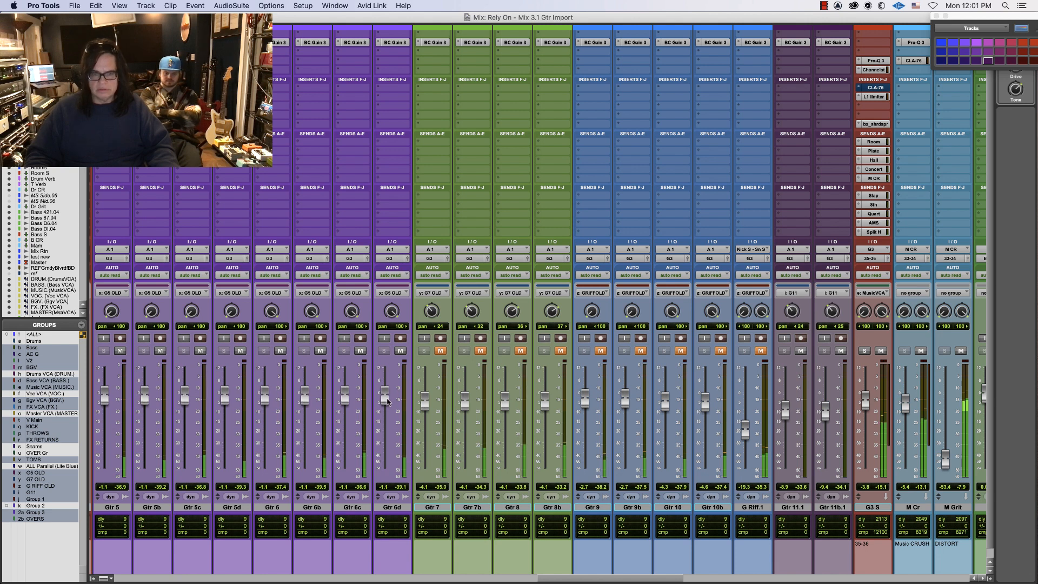
pyautogui.click(400, 351)
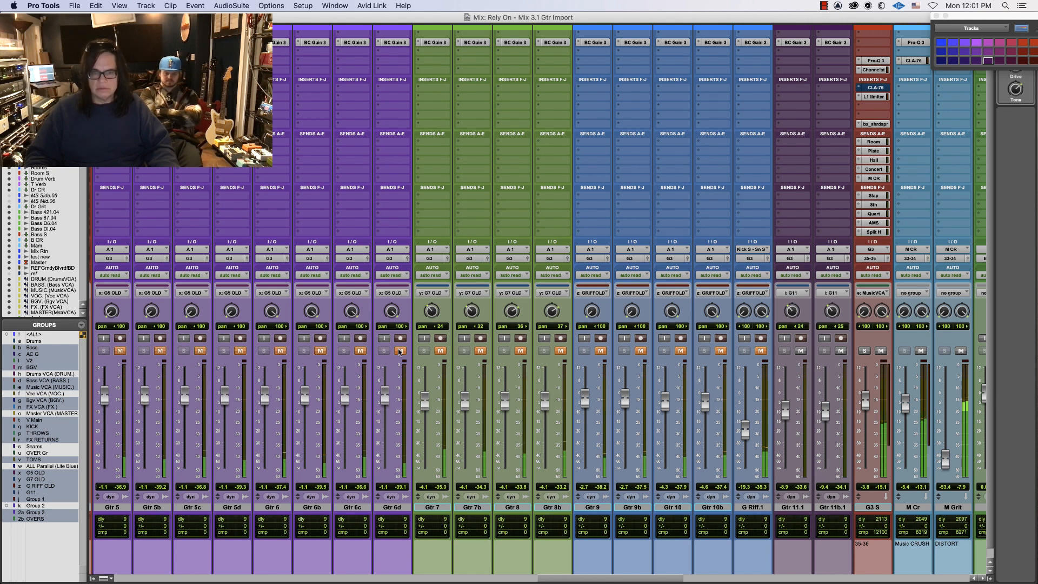
pyautogui.click(440, 351)
pyautogui.moveTo(427, 412); pyautogui.dragTo(423, 392)
pyautogui.click(401, 352)
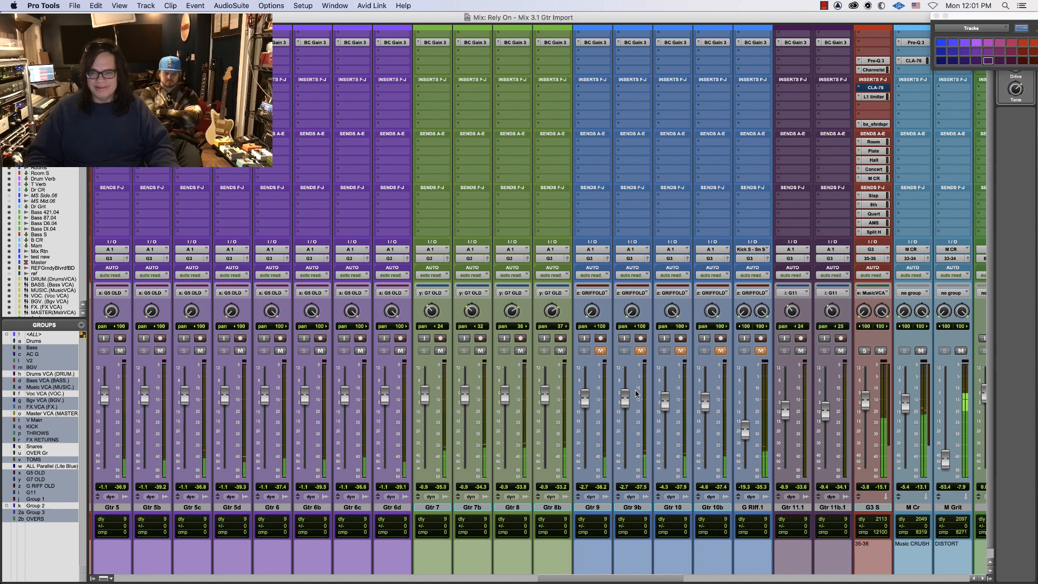
# Lower the G3 S fader to −4.6 dB and select the tracks from Gtr 5 to Gtr 6d
pyautogui.moveTo(866, 400); pyautogui.dragTo(868, 404)
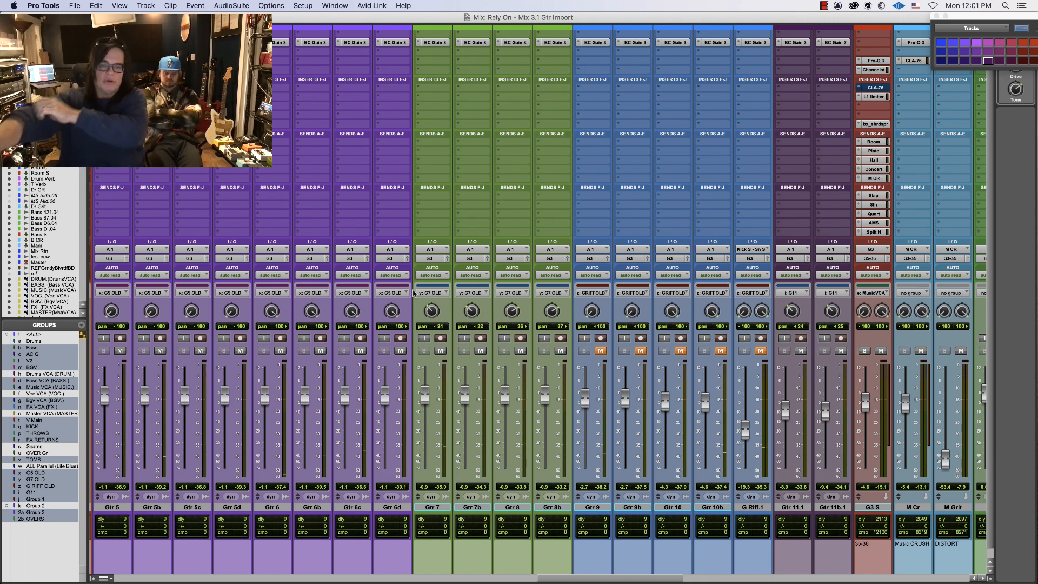
pyautogui.click(404, 508)
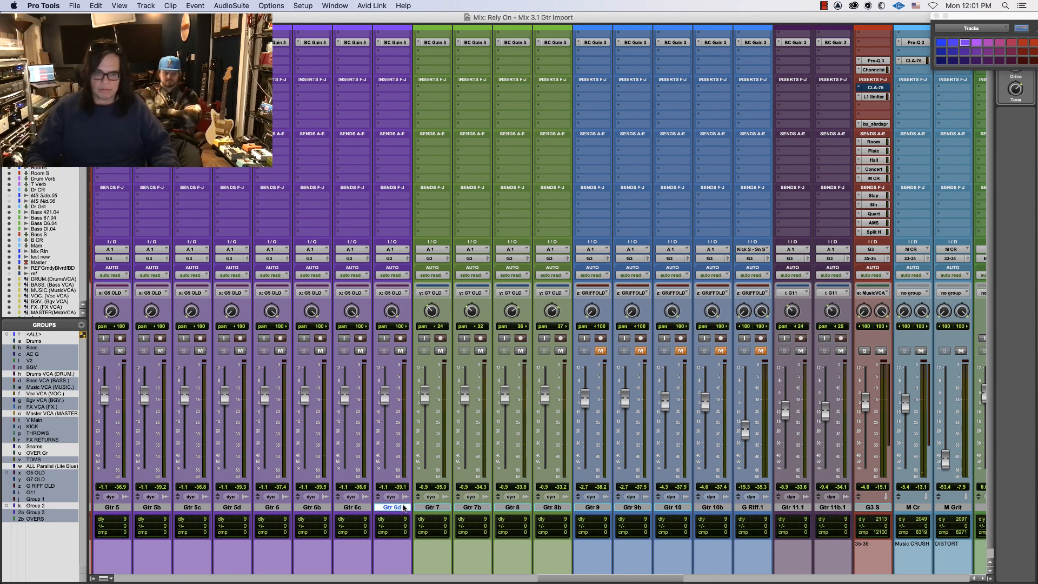
pyautogui.moveTo(560, 579); pyautogui.dragTo(516, 579)
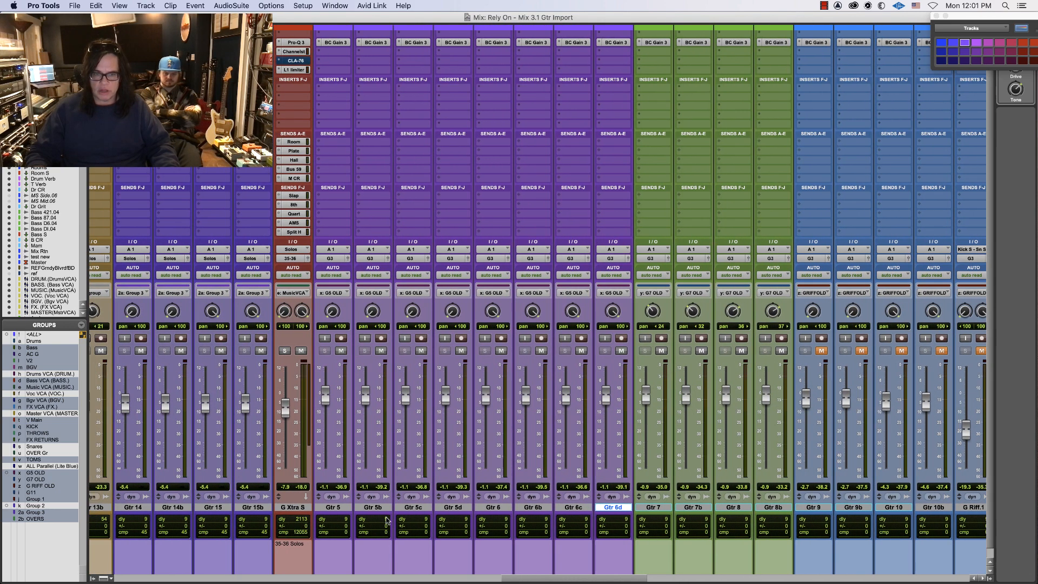
pyautogui.click(324, 506)
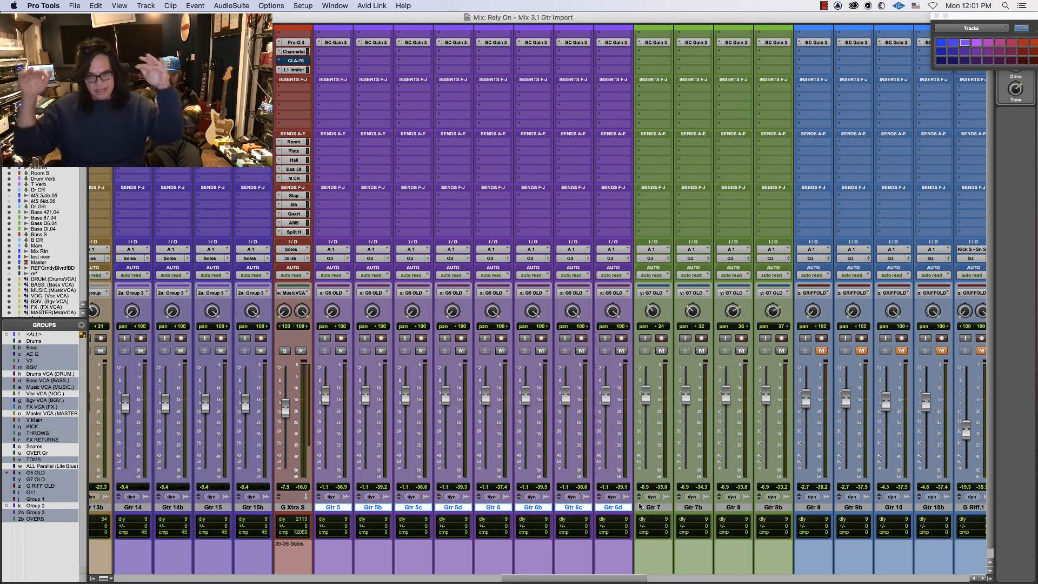
# Play the song with the G5 OLD group muted and unmuted, and raise the G7 OLD guitars to +6.2 dB
pyautogui.press('space')
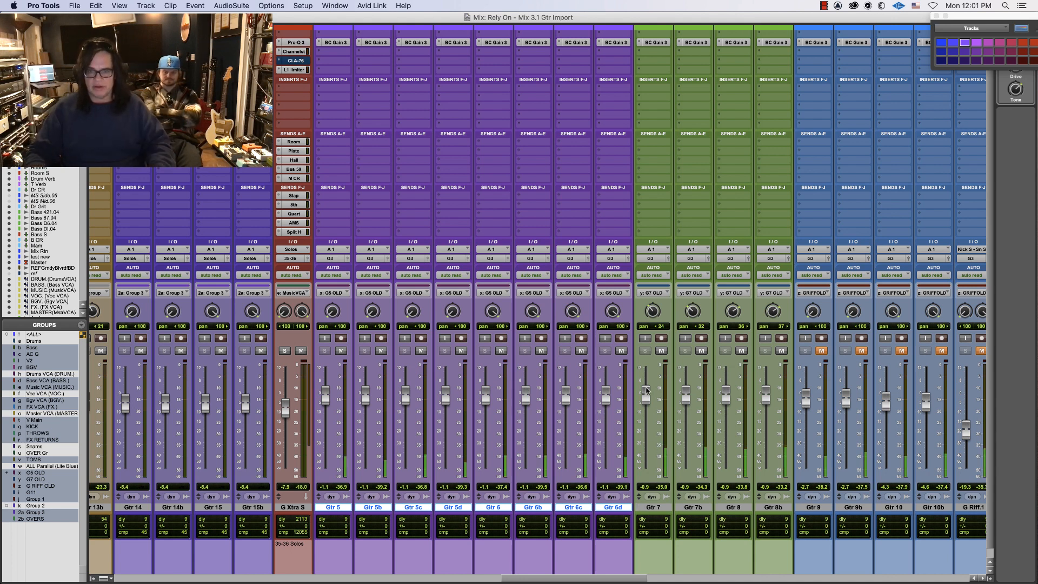
pyautogui.click(621, 351)
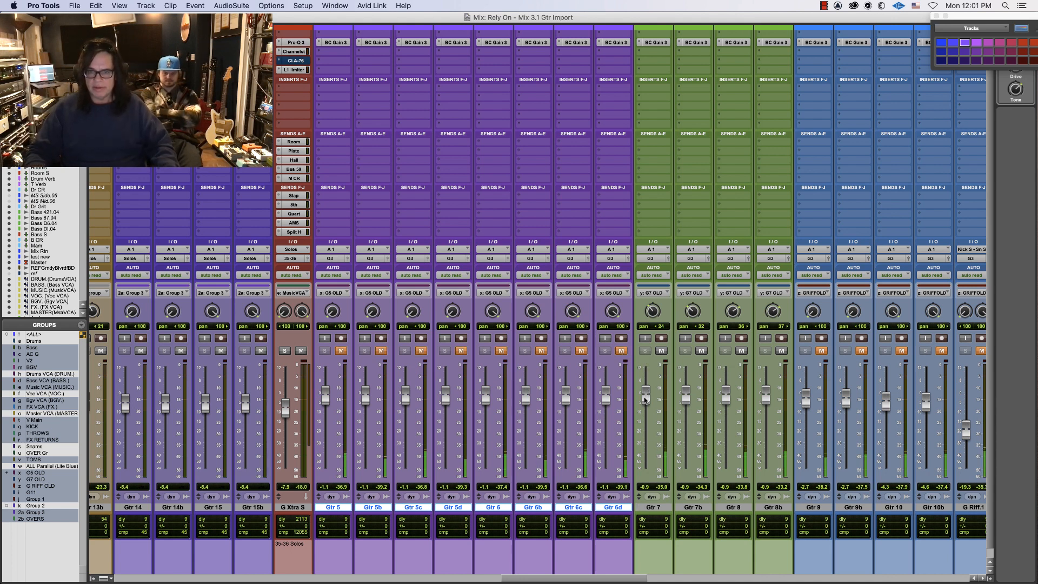
pyautogui.moveTo(645, 400)
pyautogui.mouseDown()
pyautogui.moveTo(646, 385)
pyautogui.moveTo(645, 400)
pyautogui.mouseUp()
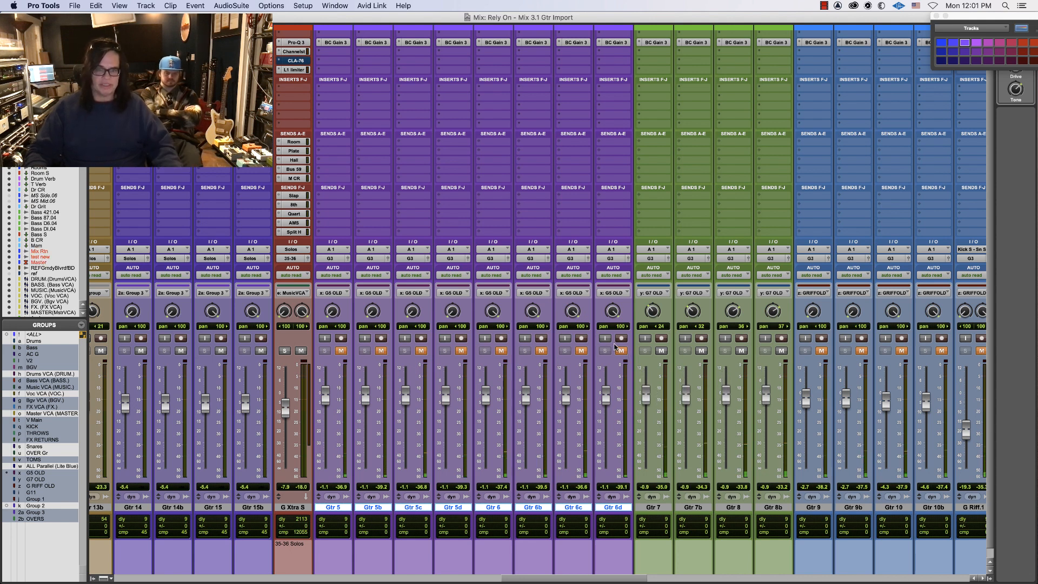
pyautogui.click(621, 351)
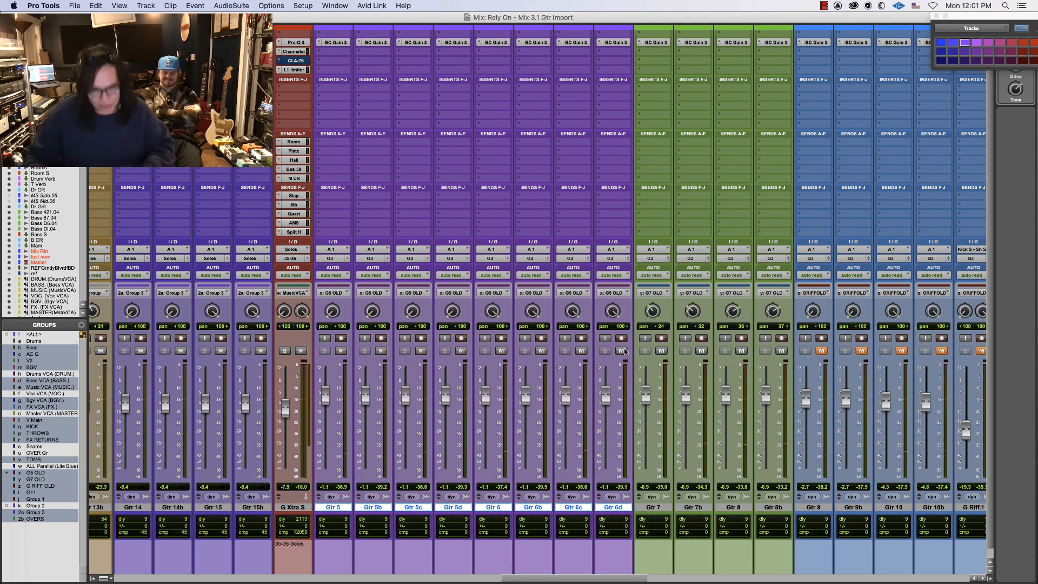
pyautogui.moveTo(643, 397); pyautogui.dragTo(649, 387)
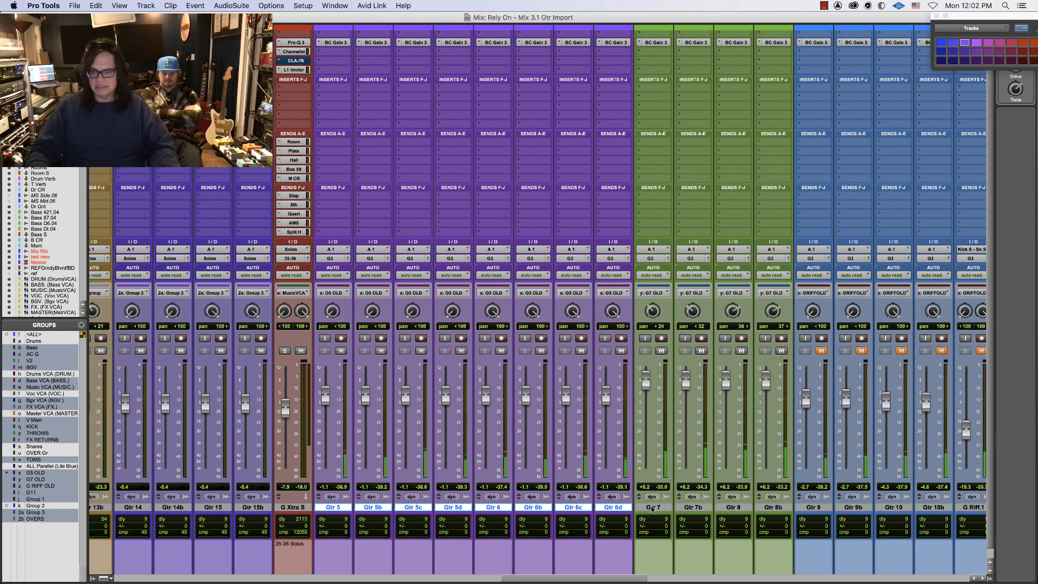
# Mute the G5 OLD and G7 OLD groups and unmute the G RIFF OLD guitars
pyautogui.click(621, 350)
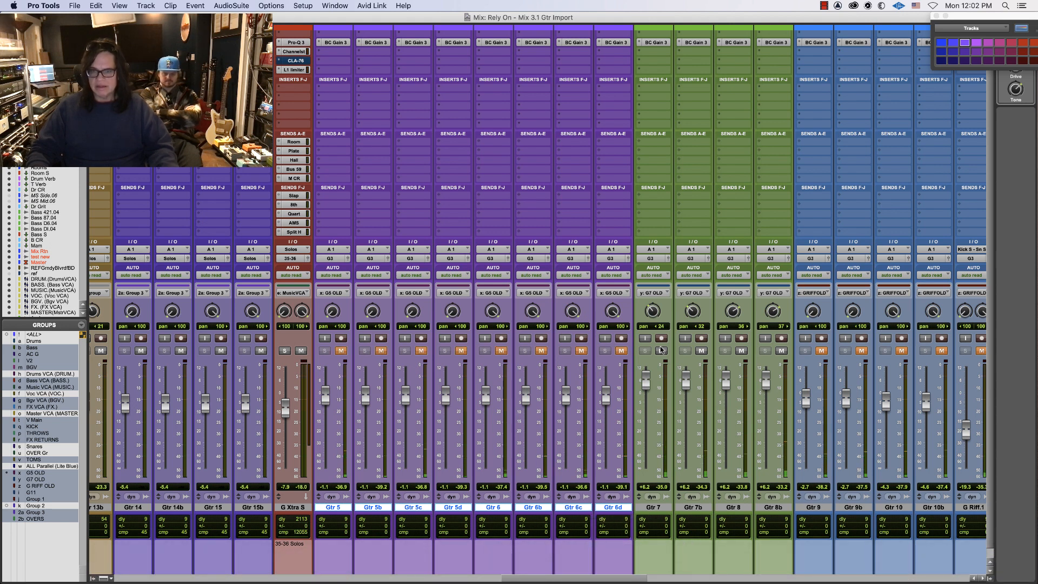
pyautogui.click(661, 351)
pyautogui.click(822, 350)
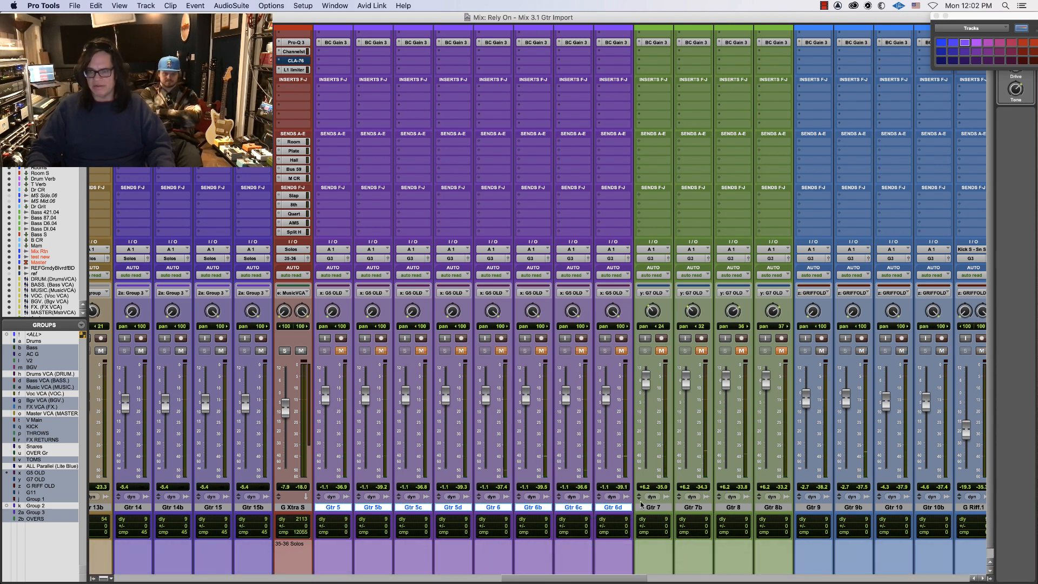
# Raise the G RIFF OLD guitars so Gtr 9 sits at −1.7 dB, and unmute the G5 OLD and G7 OLD groups
pyautogui.moveTo(631, 580); pyautogui.dragTo(675, 579)
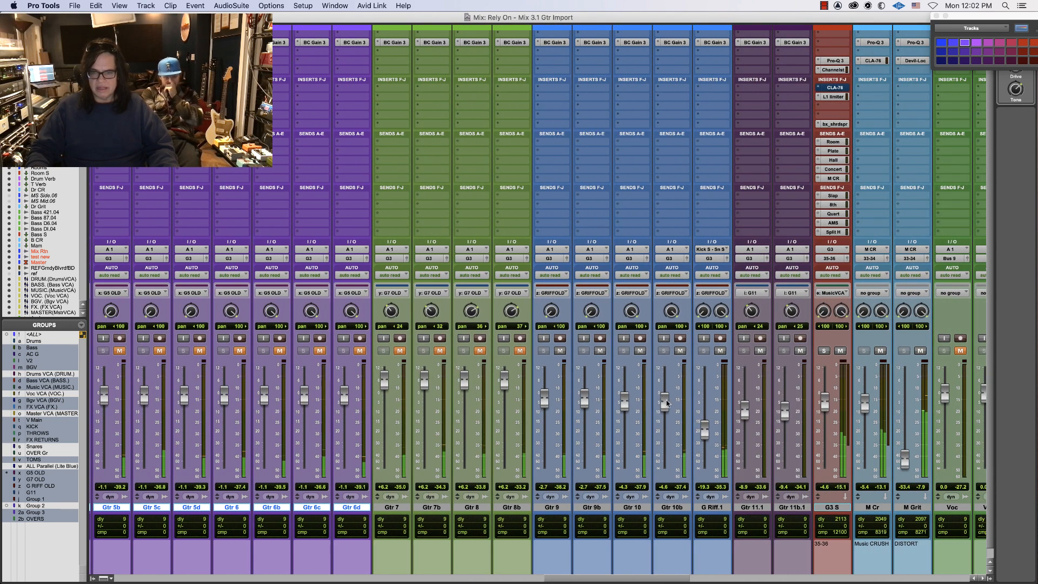
pyautogui.moveTo(666, 402); pyautogui.dragTo(667, 397)
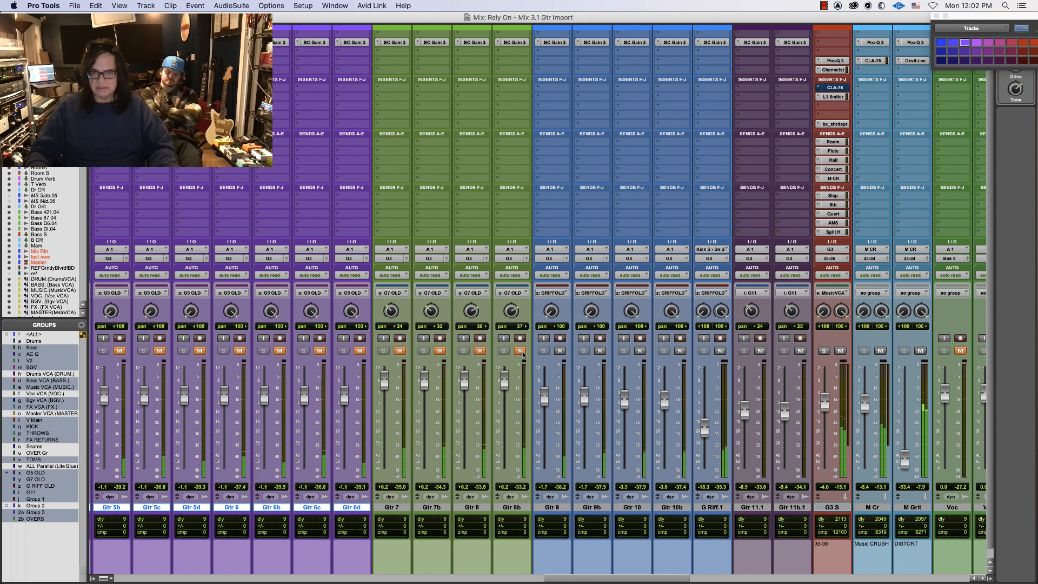
pyautogui.click(361, 351)
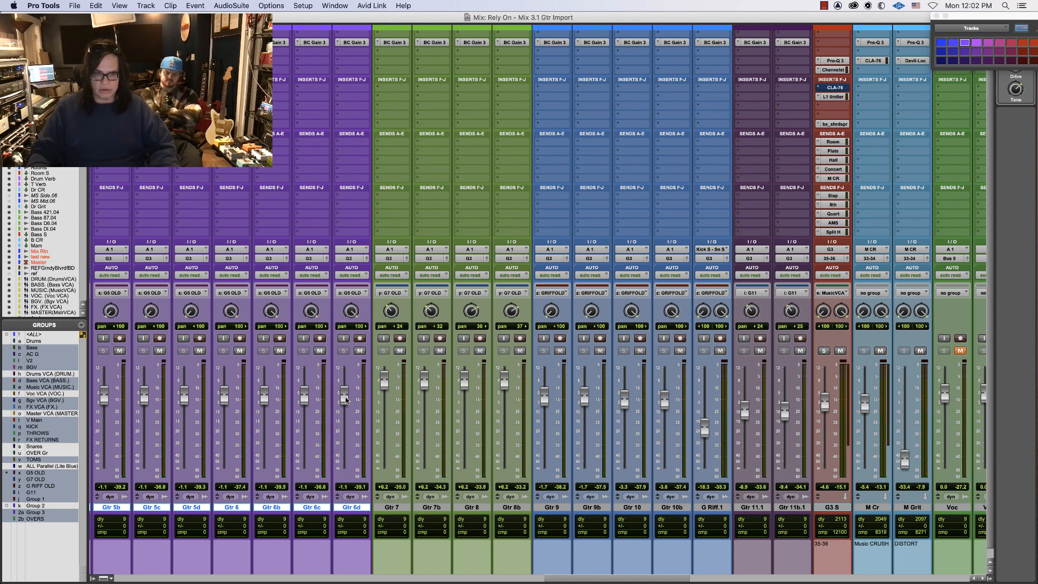
# Lower the G5 OLD guitars to −6.8 dB, the G7 OLD guitars to −0.9 dB, and the G RIFF OLD group so Gtr 9 sits at −4.3 dB
pyautogui.moveTo(346, 400); pyautogui.dragTo(346, 414)
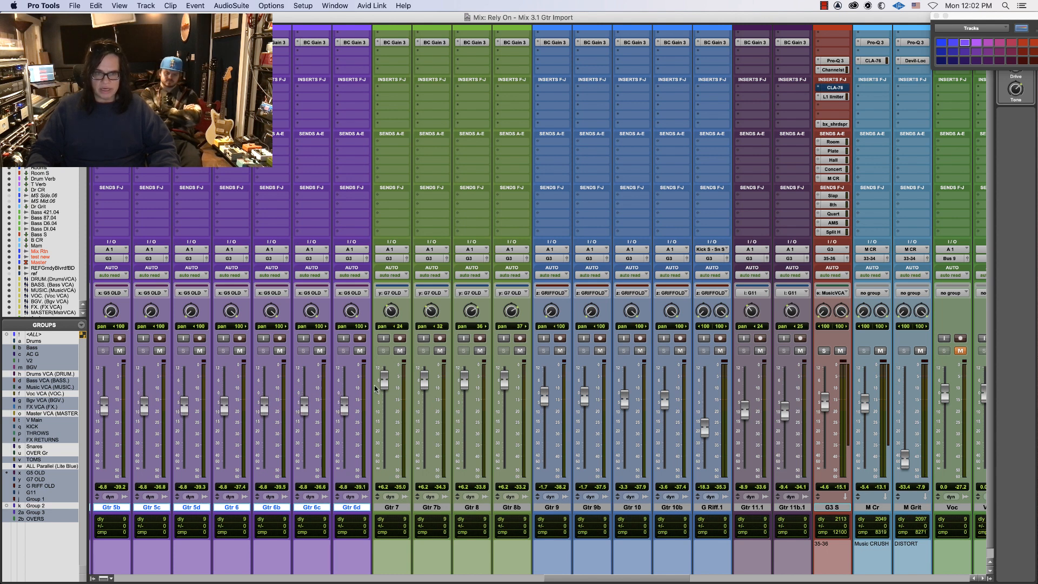
pyautogui.moveTo(384, 385); pyautogui.dragTo(384, 402)
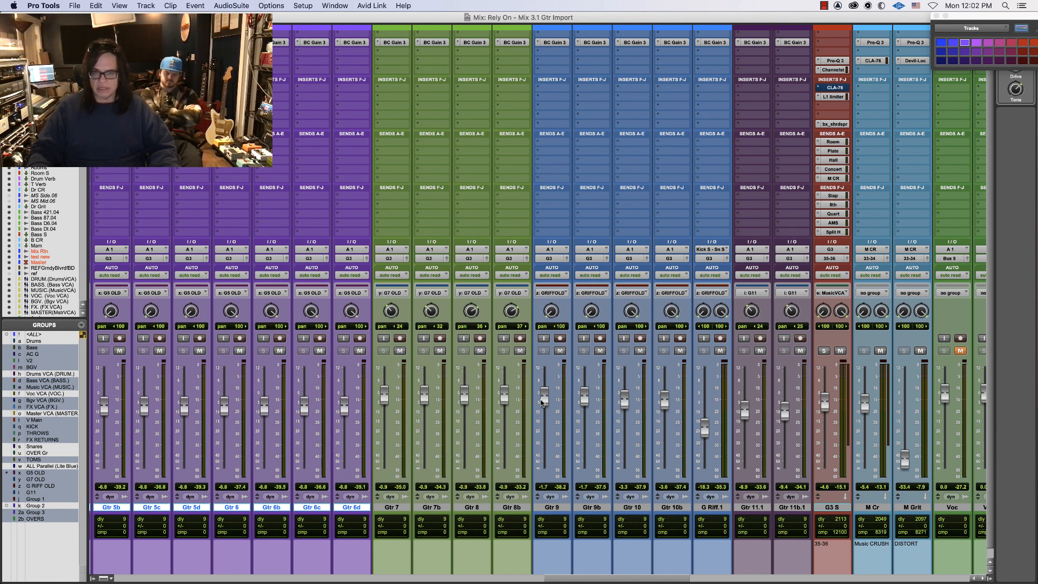
pyautogui.moveTo(543, 402); pyautogui.dragTo(543, 407)
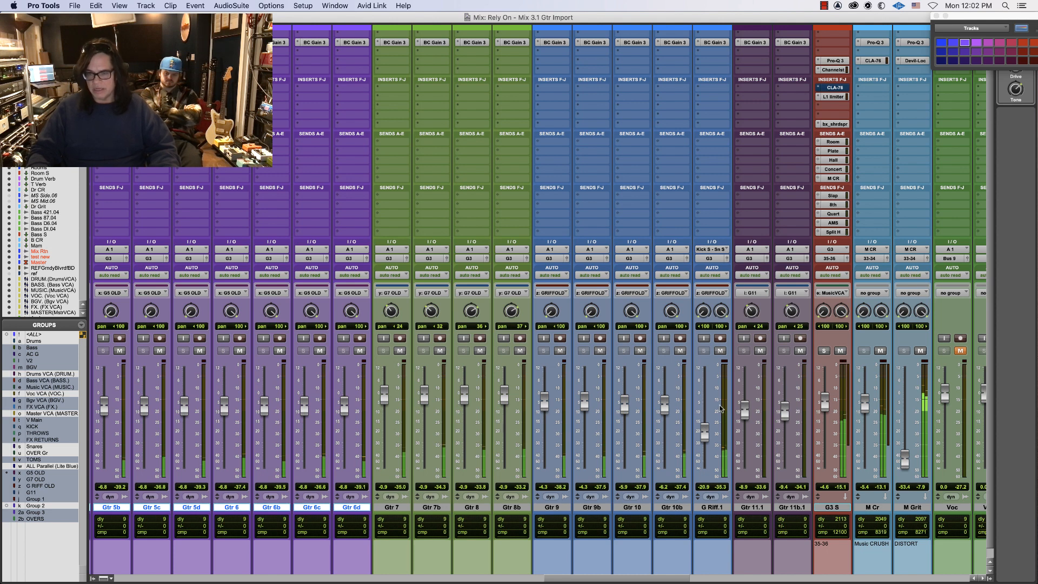
# Solo G3 S and raise the G RIFF OLD group until Gtr 9 is at −3.3 dB, and the G5 OLD guitars to −3.3 dB
pyautogui.click(824, 350)
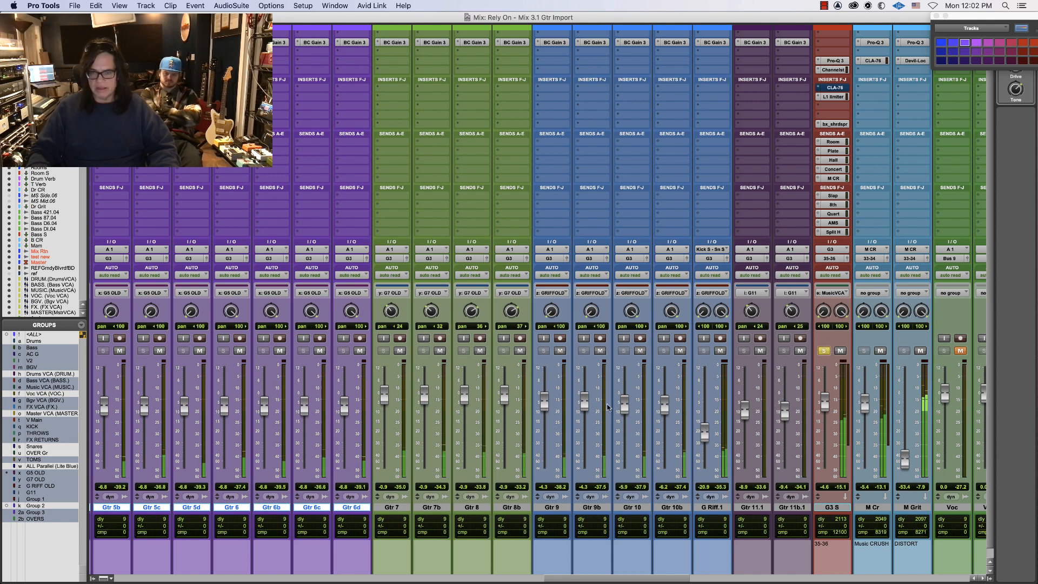
pyautogui.moveTo(624, 408); pyautogui.dragTo(624, 404)
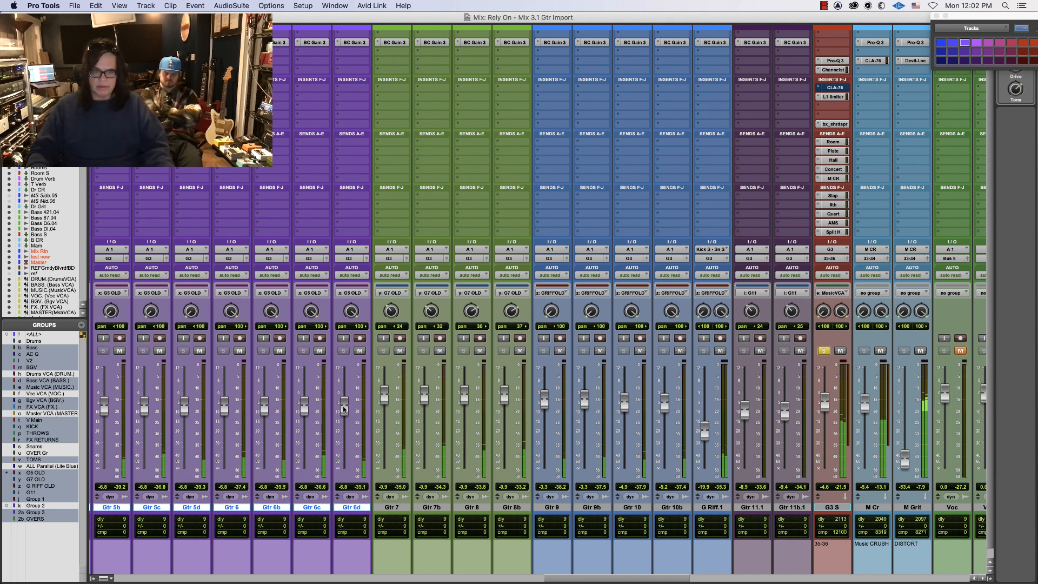
pyautogui.moveTo(344, 409); pyautogui.dragTo(346, 401)
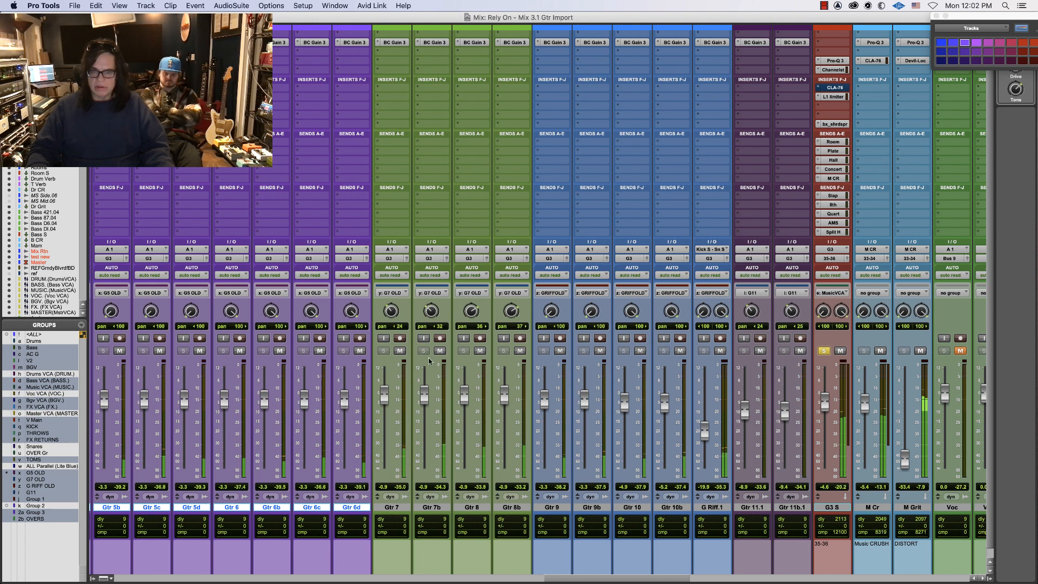
# Compare the mix with the G7 OLD guitars muted and unmuted, and raise them to +1.1 dB
pyautogui.click(479, 352)
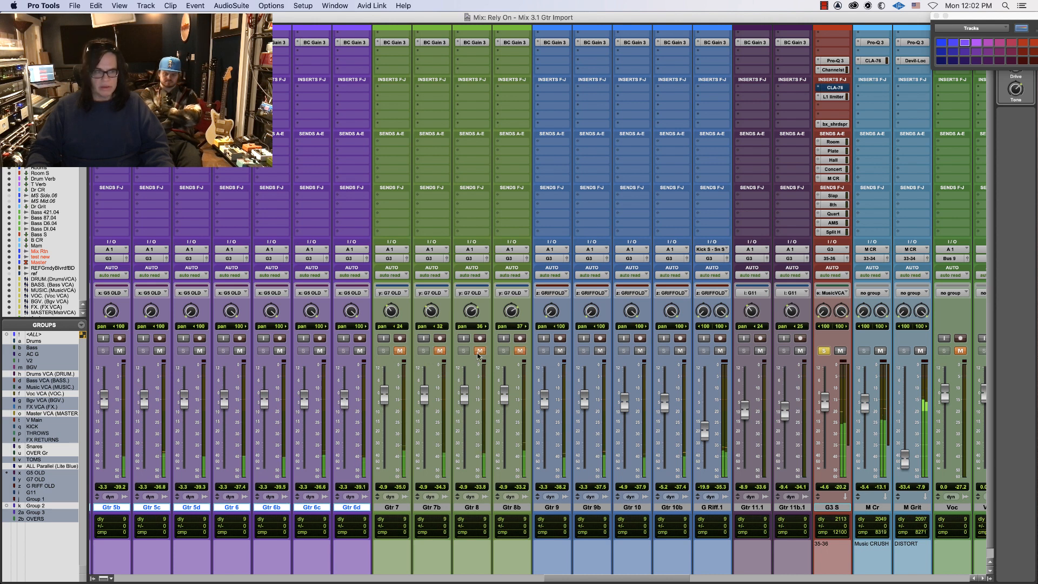
pyautogui.click(479, 351)
pyautogui.moveTo(464, 394); pyautogui.dragTo(465, 393)
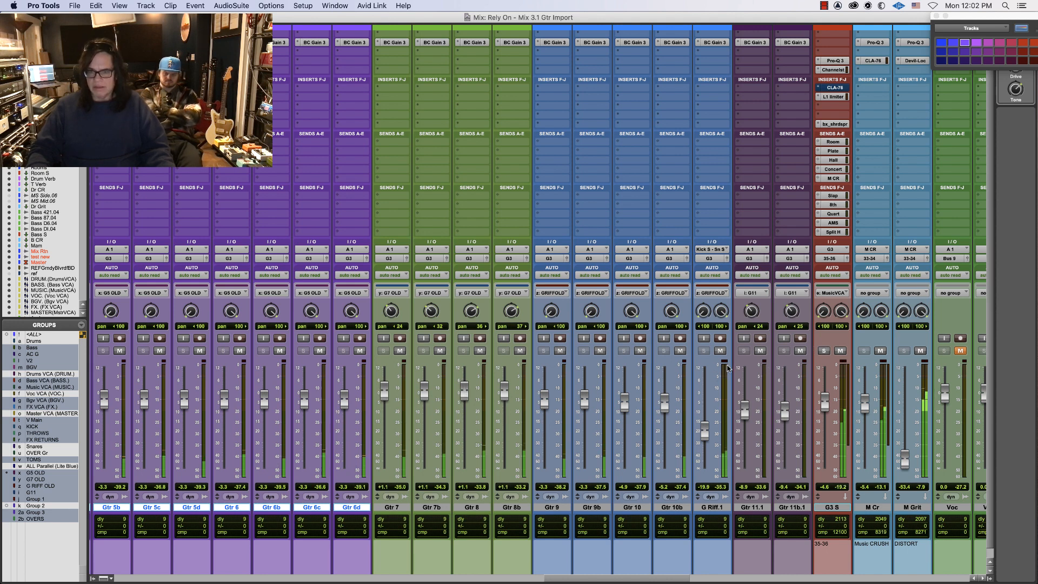
# Lower the G3 S submix to −6.2 dB and the MUSIC. VCA to −10.2 dB
pyautogui.moveTo(826, 406); pyautogui.dragTo(826, 411)
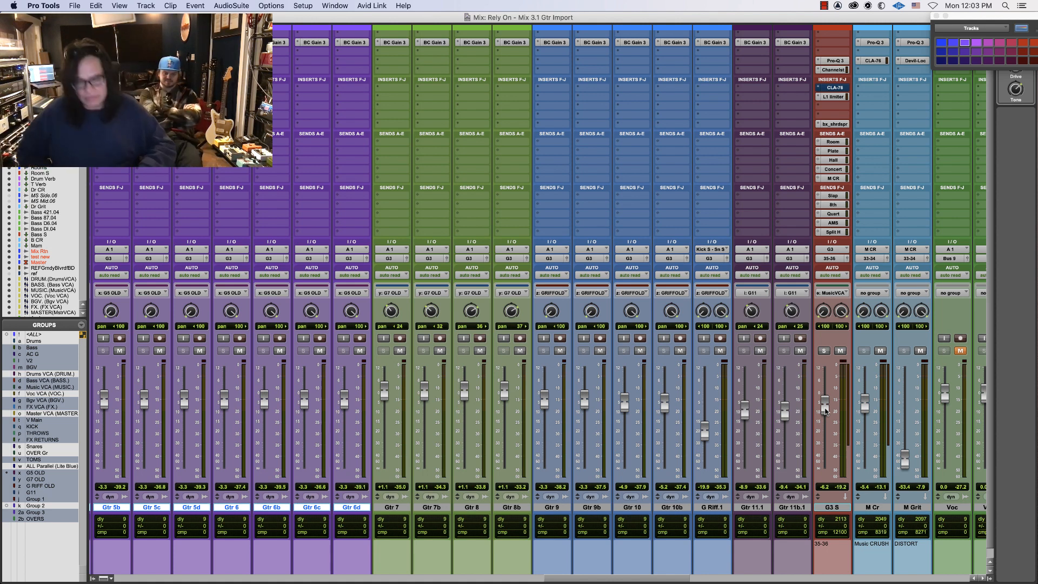
pyautogui.press('super+equal')
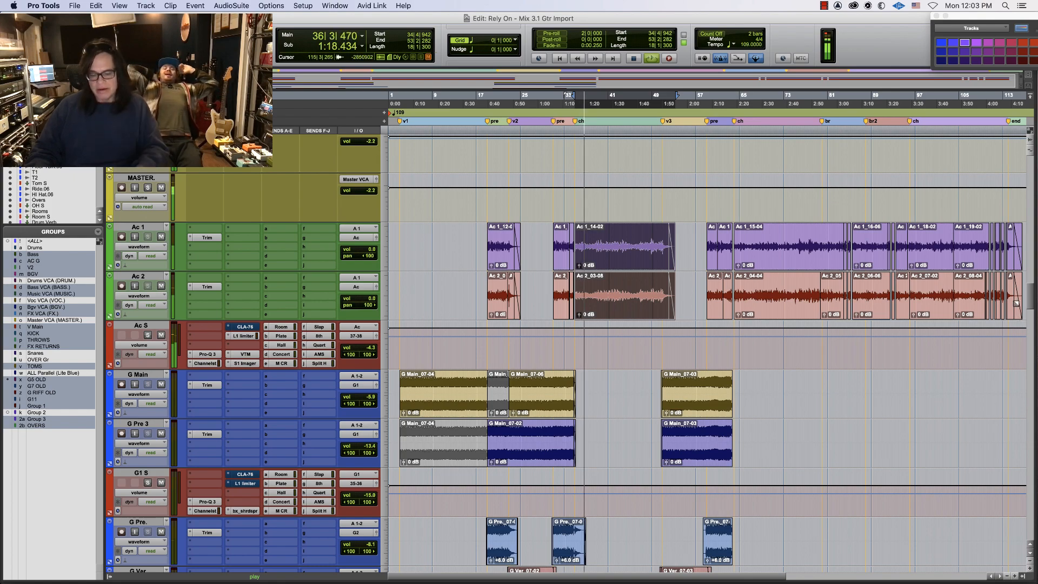
pyautogui.press('super+equal')
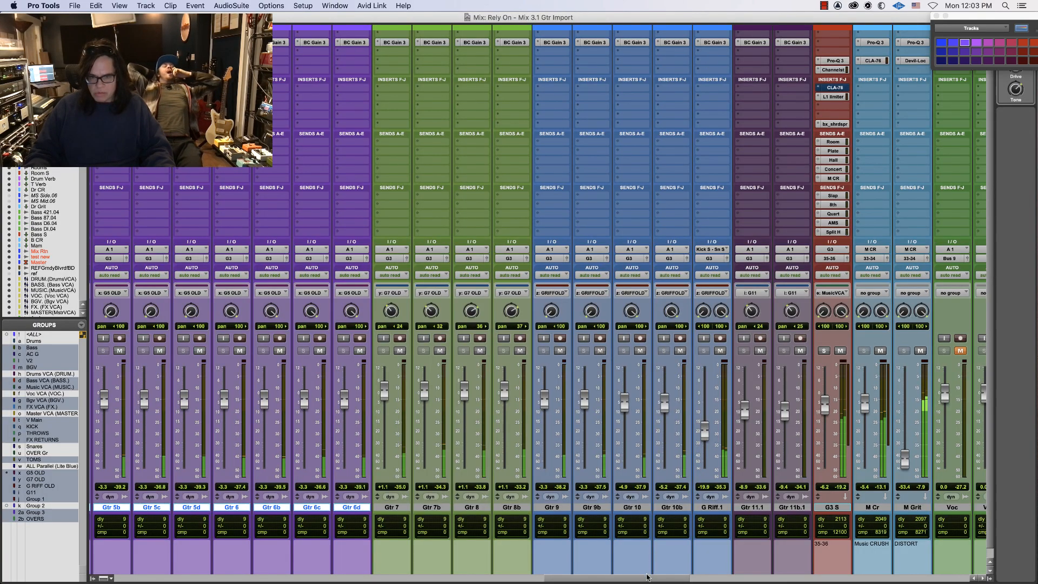
pyautogui.hscroll(15, 643, 579)
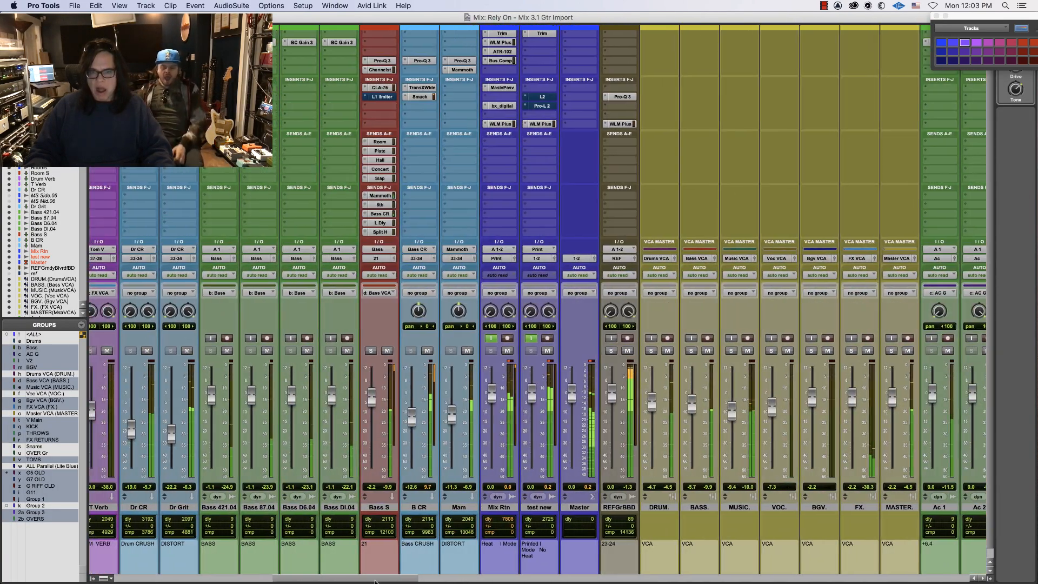
pyautogui.moveTo(734, 415); pyautogui.dragTo(734, 418)
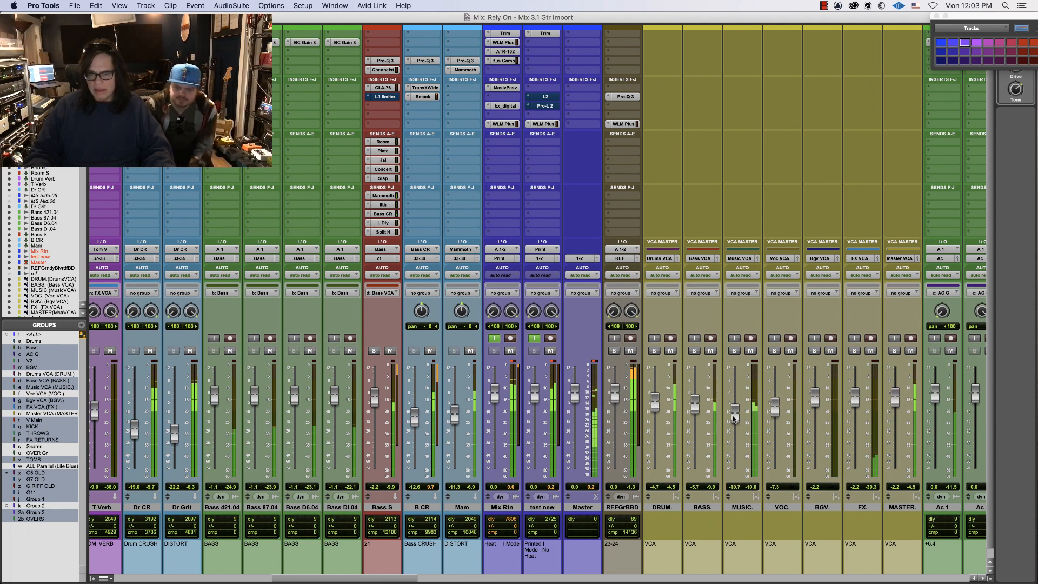
pyautogui.moveTo(734, 417); pyautogui.dragTo(736, 419)
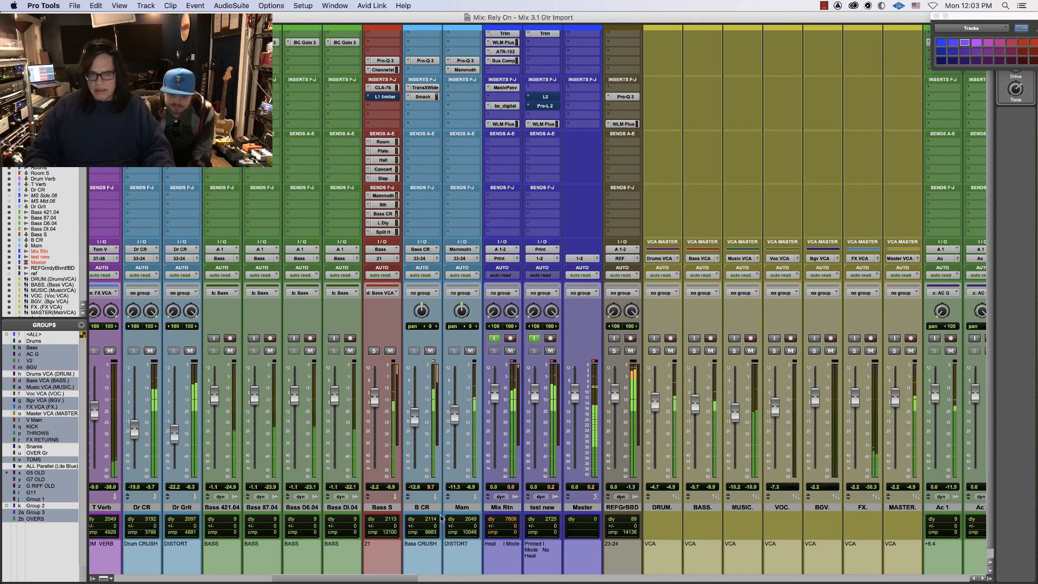
# Bypass bx_digital, MasivPasv, Bus Comp and ATR-102 on Mix Rtn and check the loudness in its WLM Plus meter
pyautogui.moveTo(390, 578); pyautogui.dragTo(362, 582)
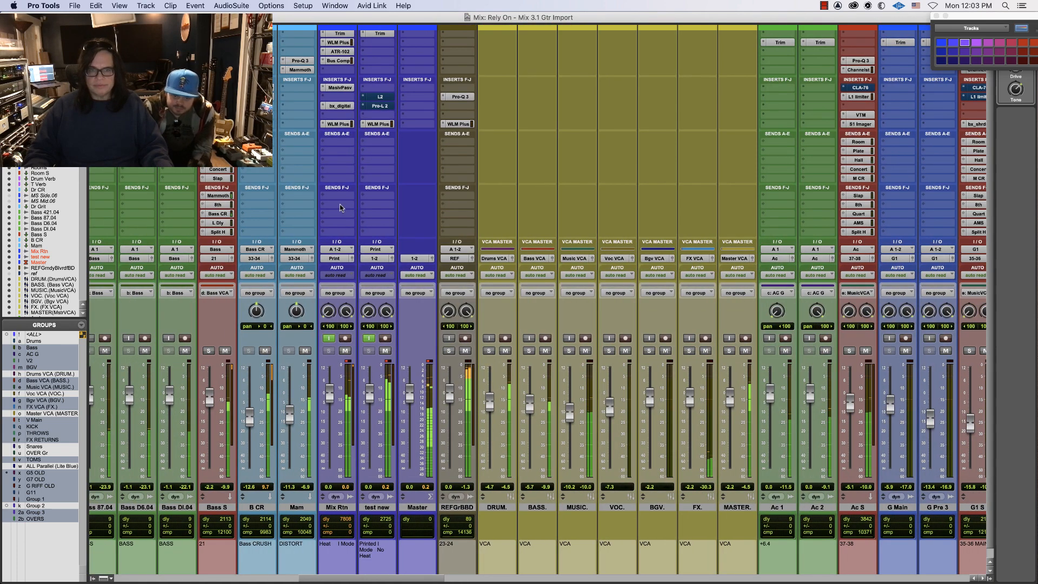
pyautogui.keyDown('super'); pyautogui.click(339, 108); pyautogui.keyUp('super')
pyautogui.keyDown('super'); pyautogui.click(340, 90); pyautogui.keyUp('super')
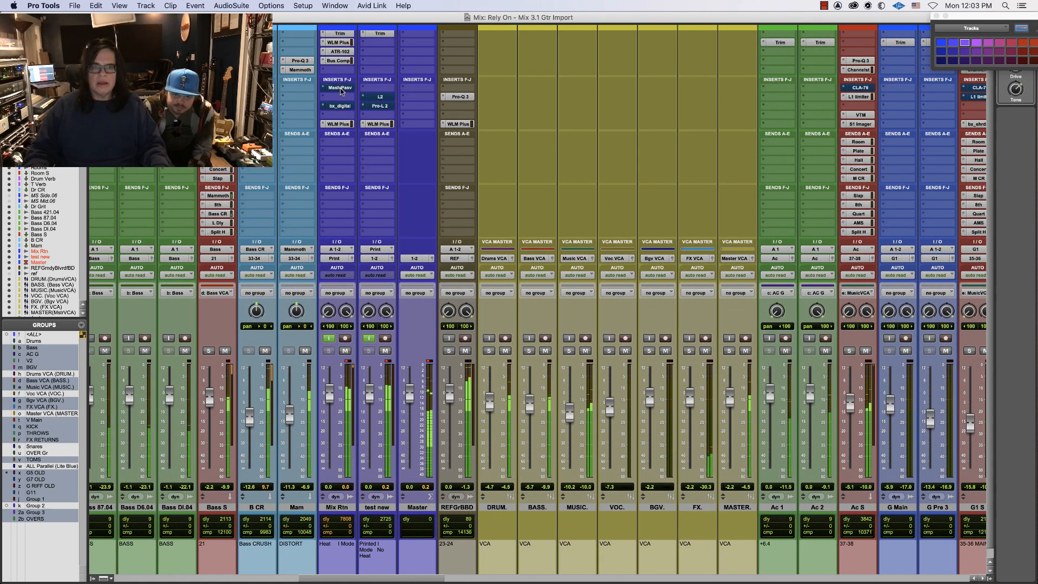
pyautogui.keyDown('super'); pyautogui.click(342, 63); pyautogui.keyUp('super')
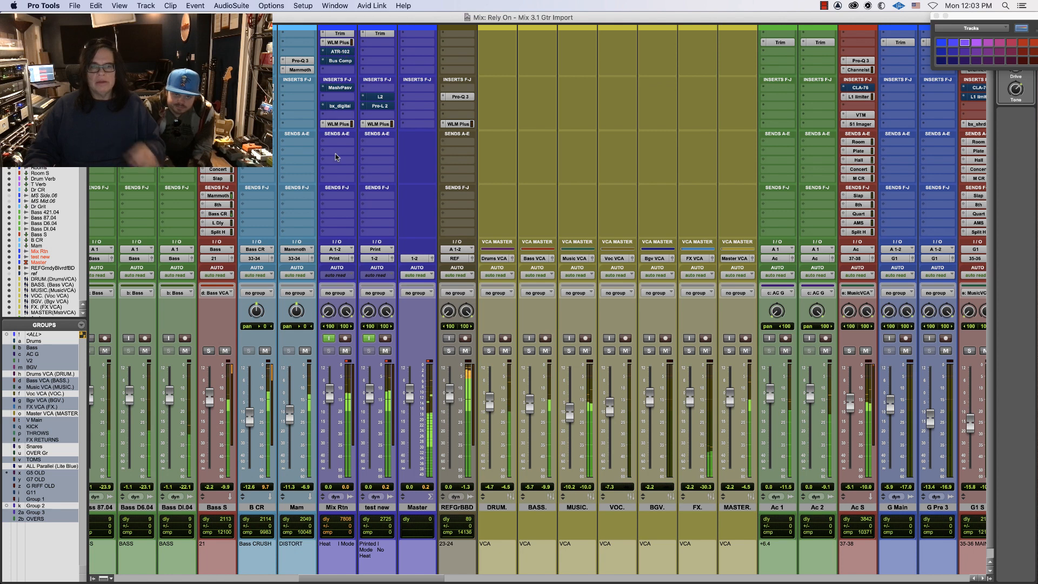
pyautogui.click(338, 124)
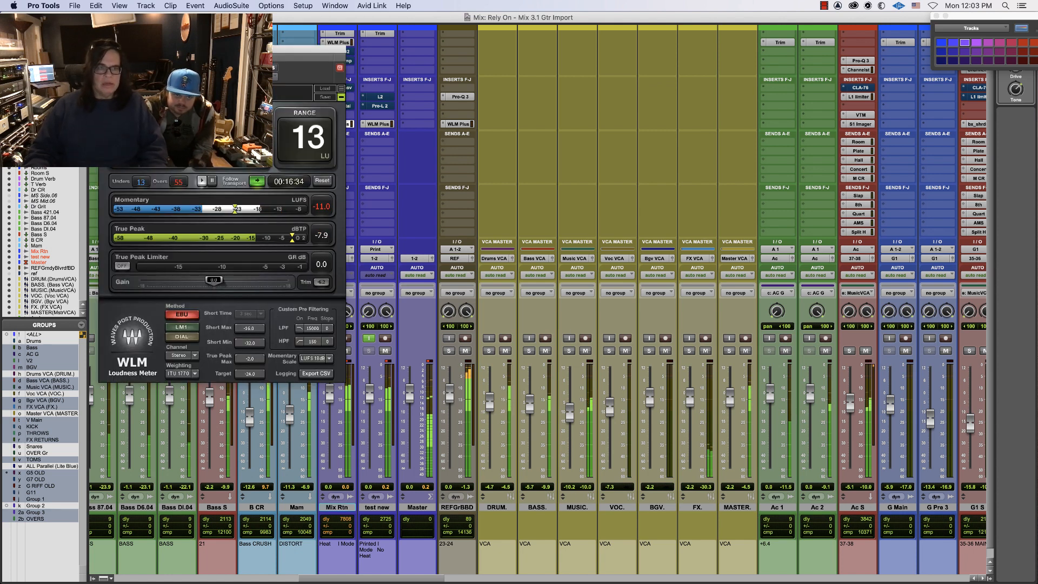
pyautogui.moveTo(128, 48); pyautogui.dragTo(668, 145)
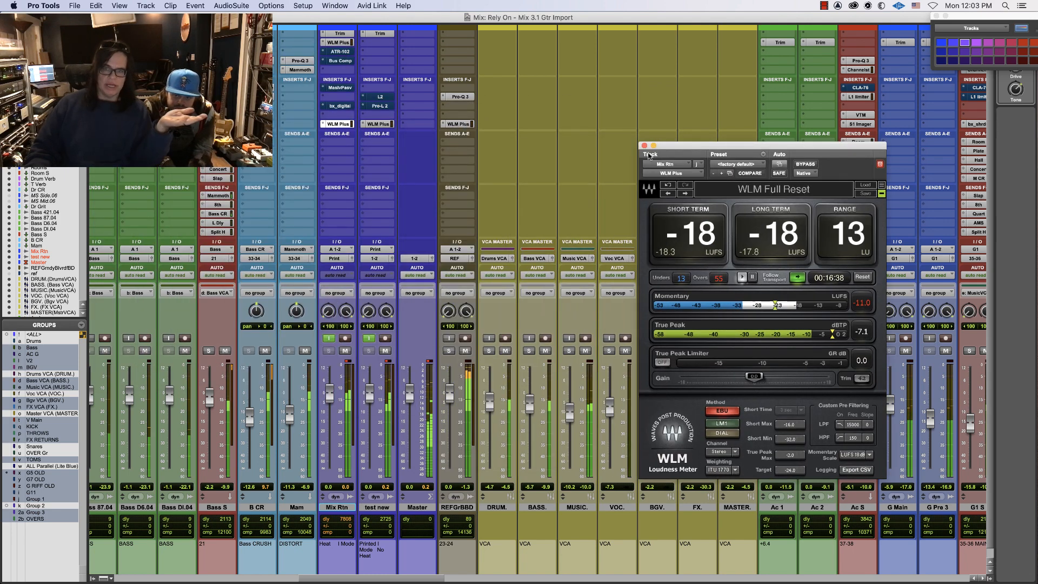
pyautogui.click(643, 146)
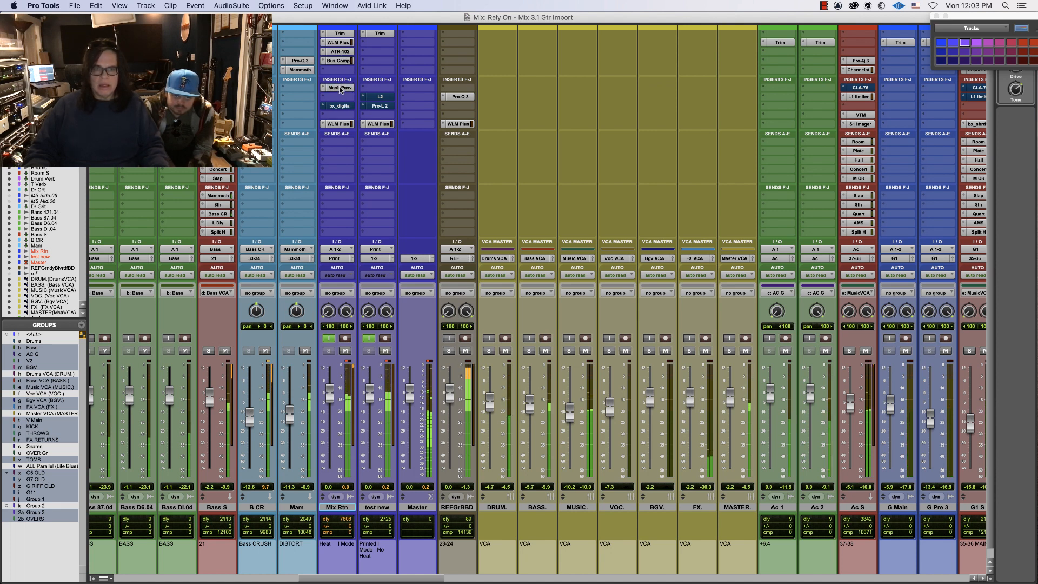
# Compare the mix with bx_digital on Mix Rtn active and bypassed, and leave it bypassed
pyautogui.keyDown('super'); pyautogui.click(340, 107); pyautogui.keyUp('super')
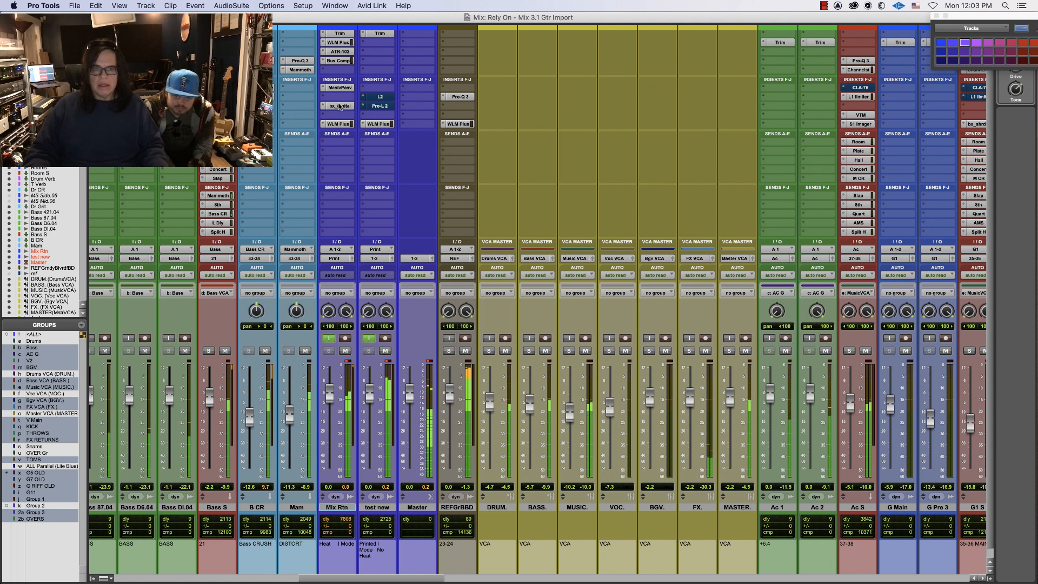
pyautogui.keyDown('super'); pyautogui.click(340, 106); pyautogui.keyUp('super')
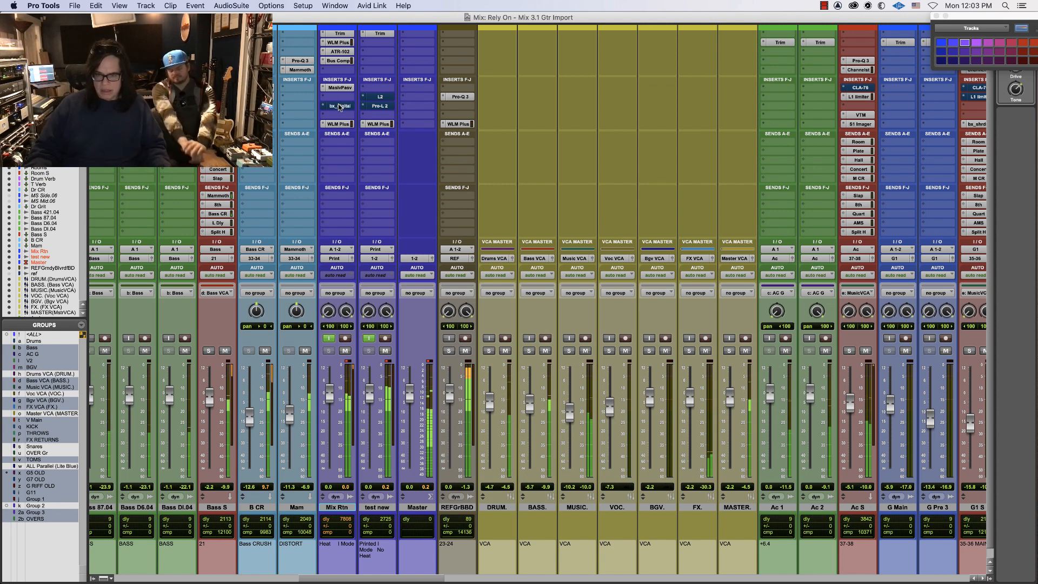
pyautogui.keyDown('super'); pyautogui.click(340, 107); pyautogui.keyUp('super')
pyautogui.keyDown('super'); pyautogui.click(340, 106); pyautogui.keyUp('super')
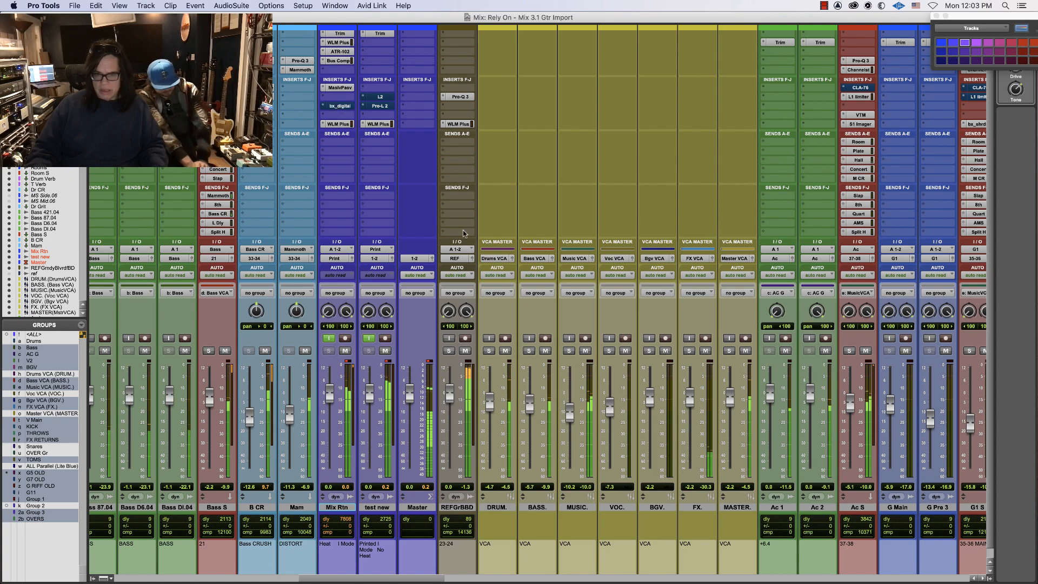
# Solo the DRUM. VCA, check the FATSO Jr settings on Dr CR, and lower Dr Grit to −31.8 dB
pyautogui.click(488, 351)
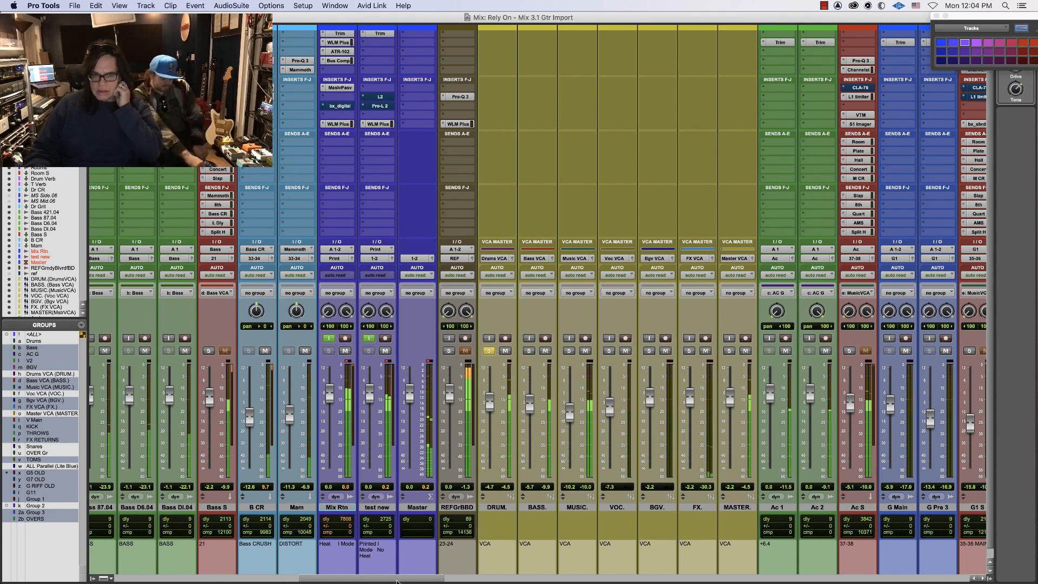
pyautogui.hscroll(-10, 400, 580)
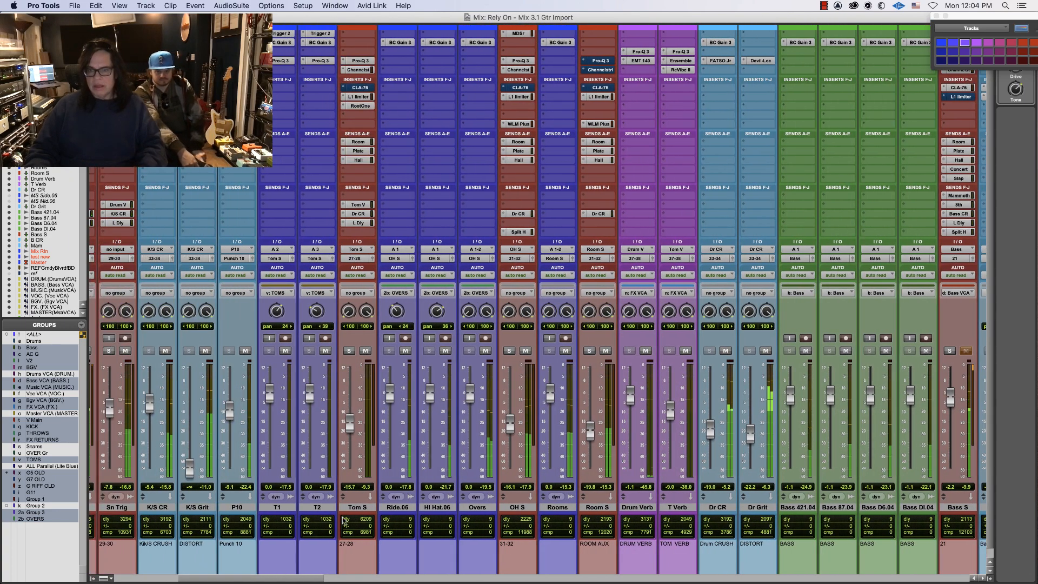
pyautogui.click(718, 60)
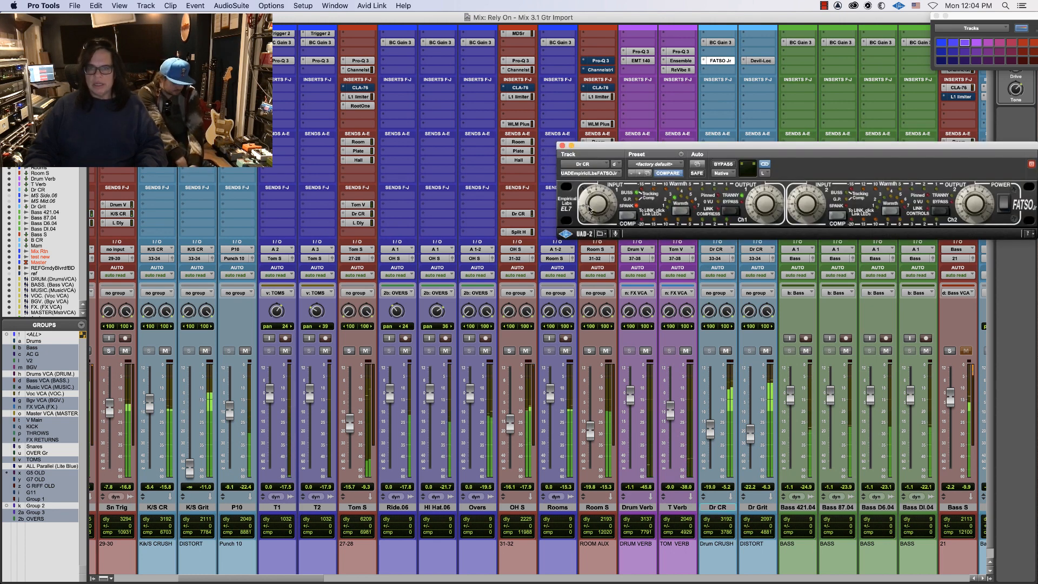
pyautogui.click(562, 146)
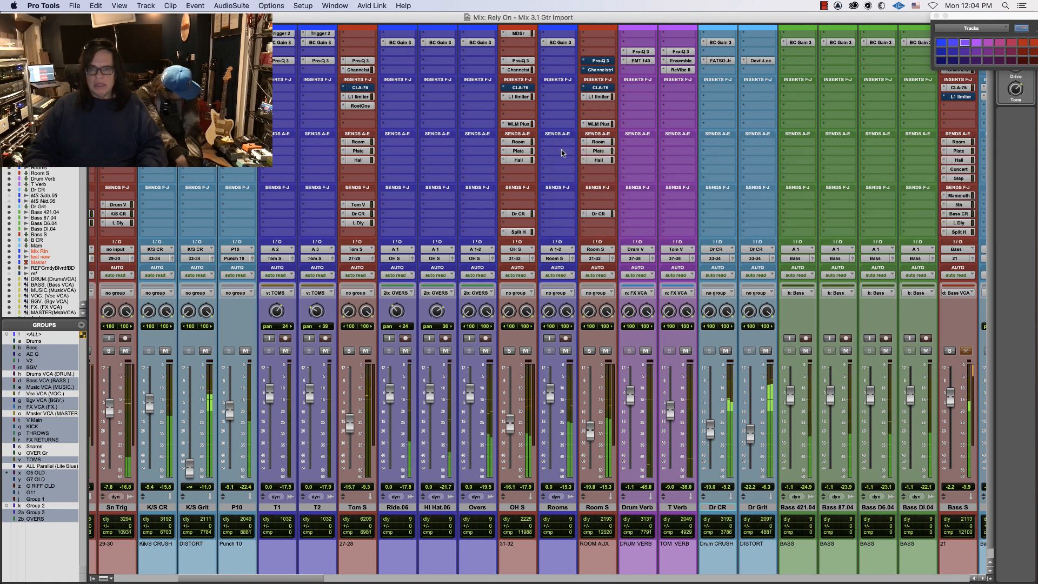
pyautogui.moveTo(750, 435); pyautogui.dragTo(750, 448)
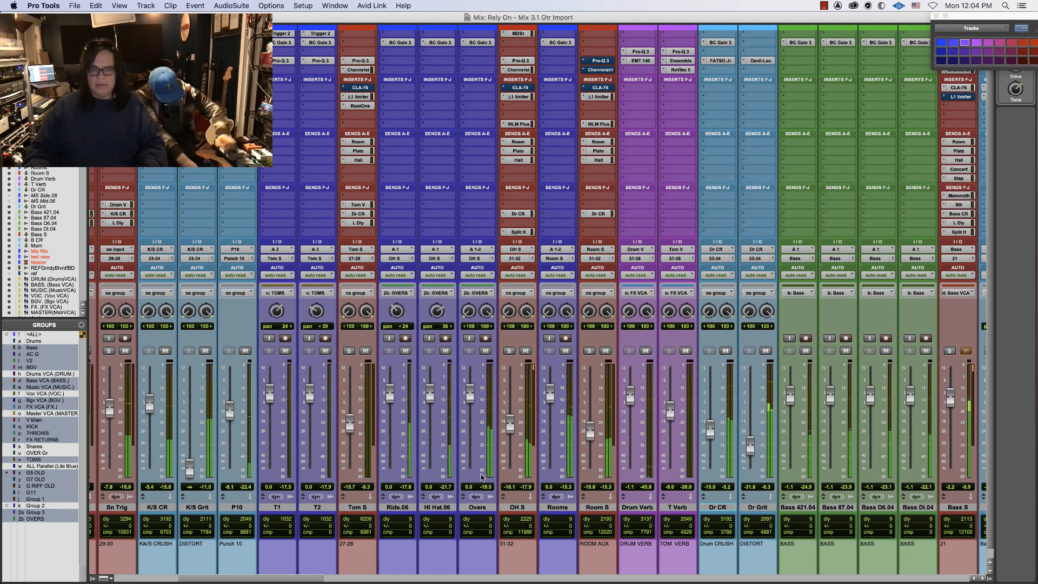
# Raise the OH S overhead submix to −13.4 dB and check its SSL Channel Strip settings
pyautogui.moveTo(510, 424); pyautogui.dragTo(509, 419)
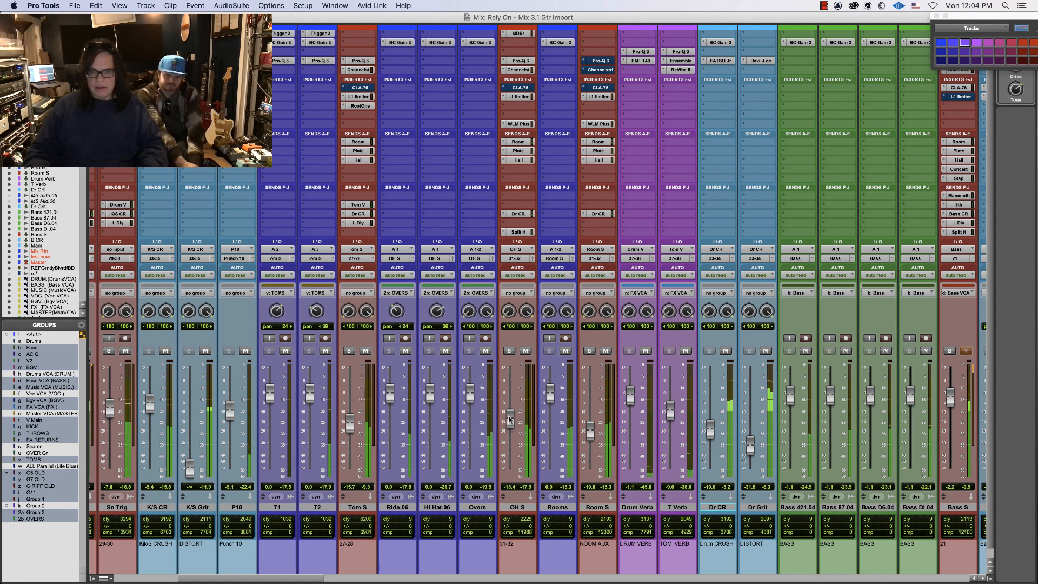
pyautogui.click(520, 70)
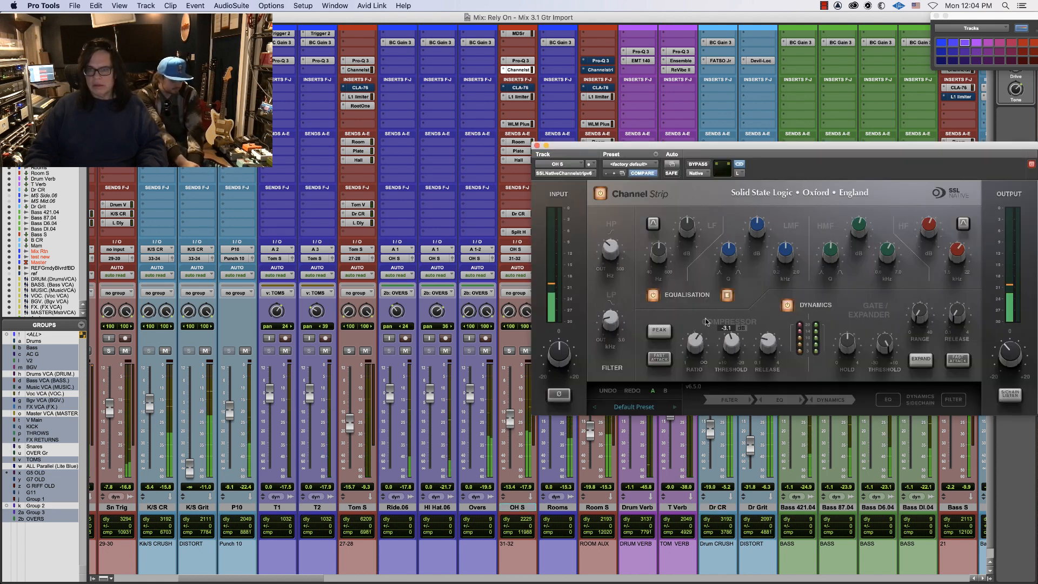
pyautogui.click(537, 146)
# Solo Room S and check its L1 limiter, and set the linked threshold and ceiling of the OH S L1 limiter to −16.3
pyautogui.click(589, 351)
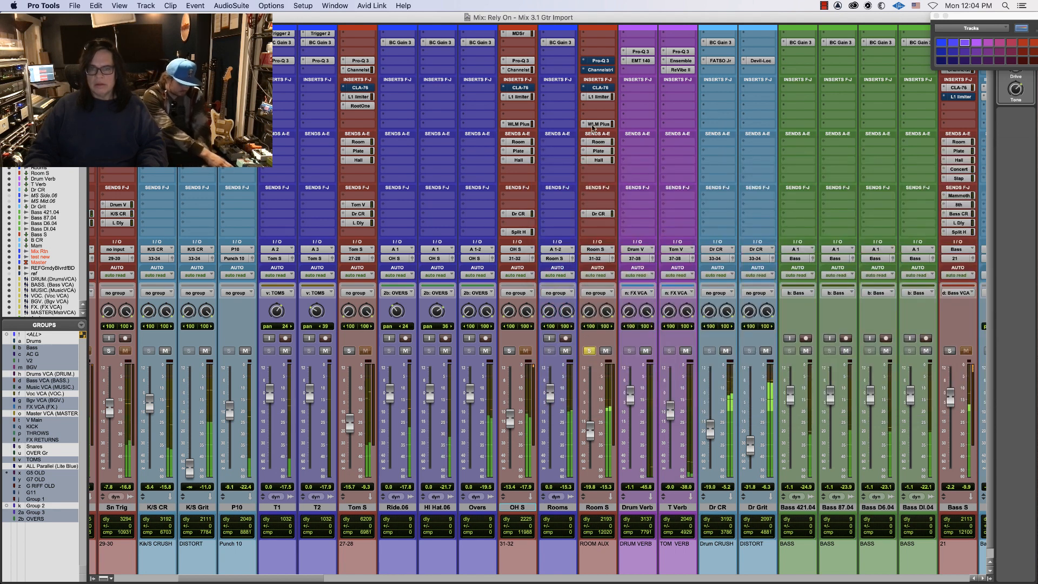
pyautogui.click(597, 97)
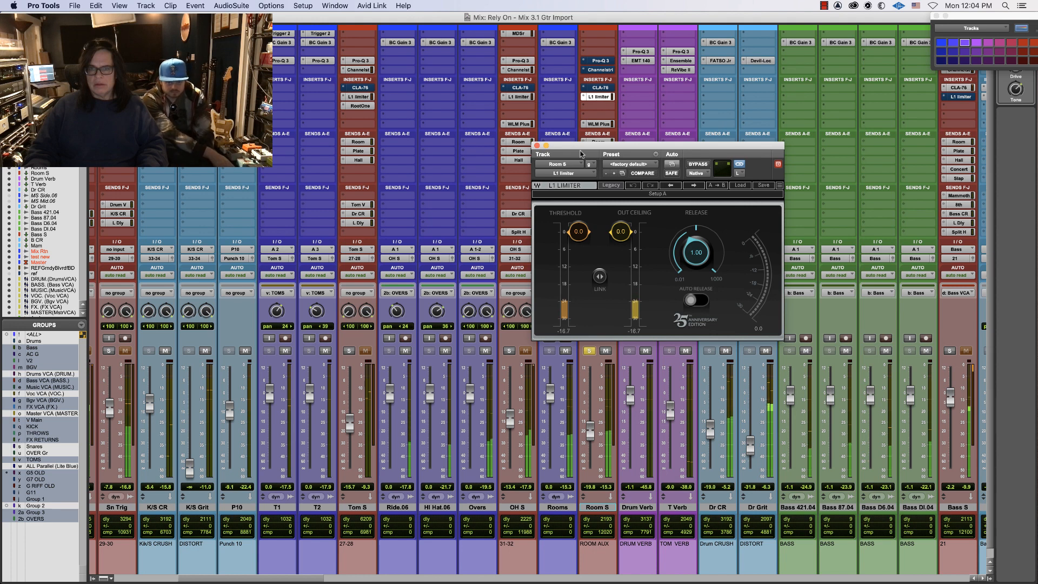
pyautogui.click(537, 146)
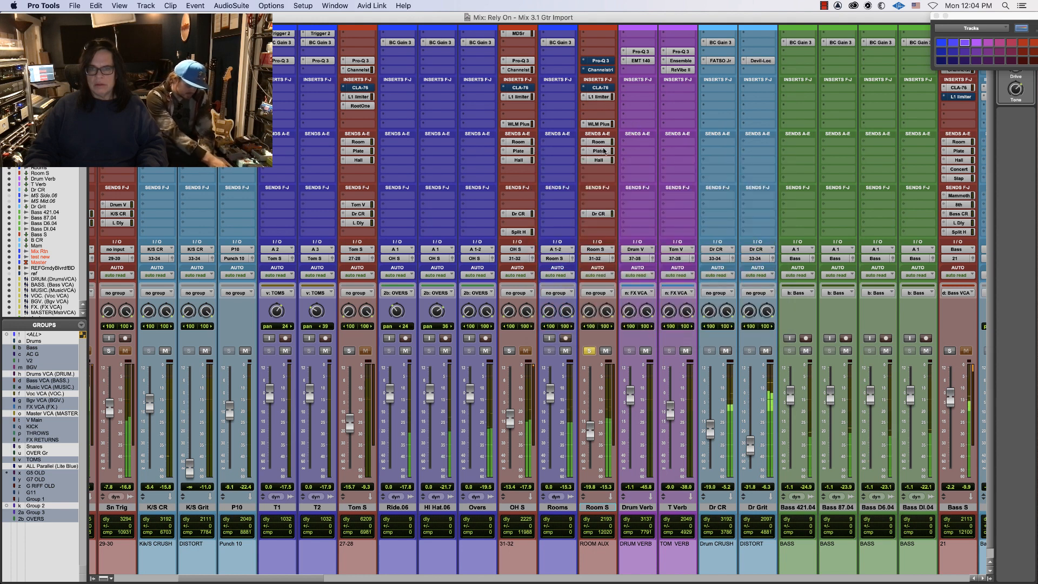
pyautogui.click(518, 97)
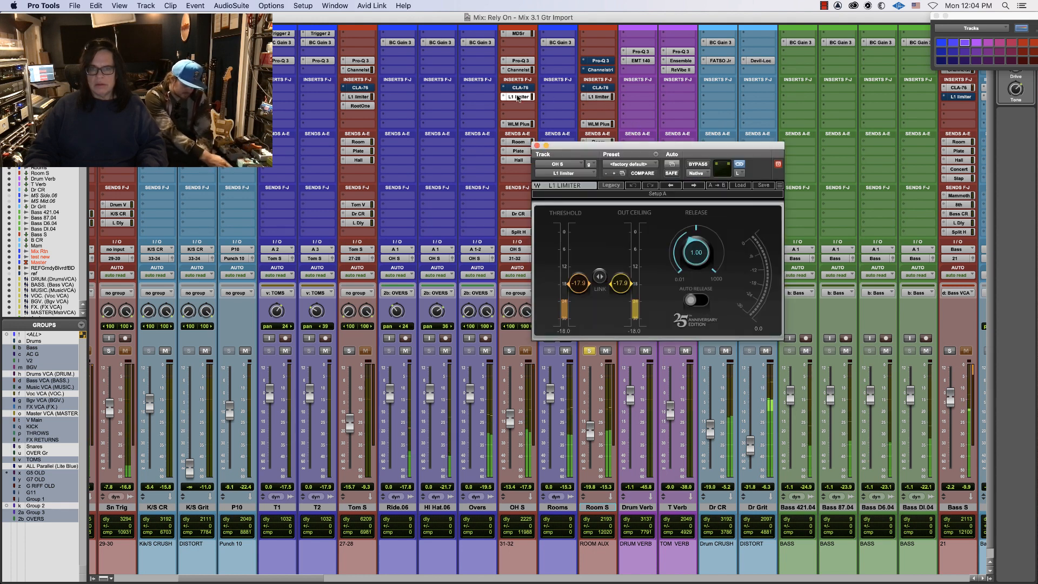
pyautogui.moveTo(577, 283); pyautogui.dragTo(578, 278)
# Audition OH S in solo, set the Ride.06 level to +0.2 dB, and close the L1 limiter
pyautogui.click(388, 392)
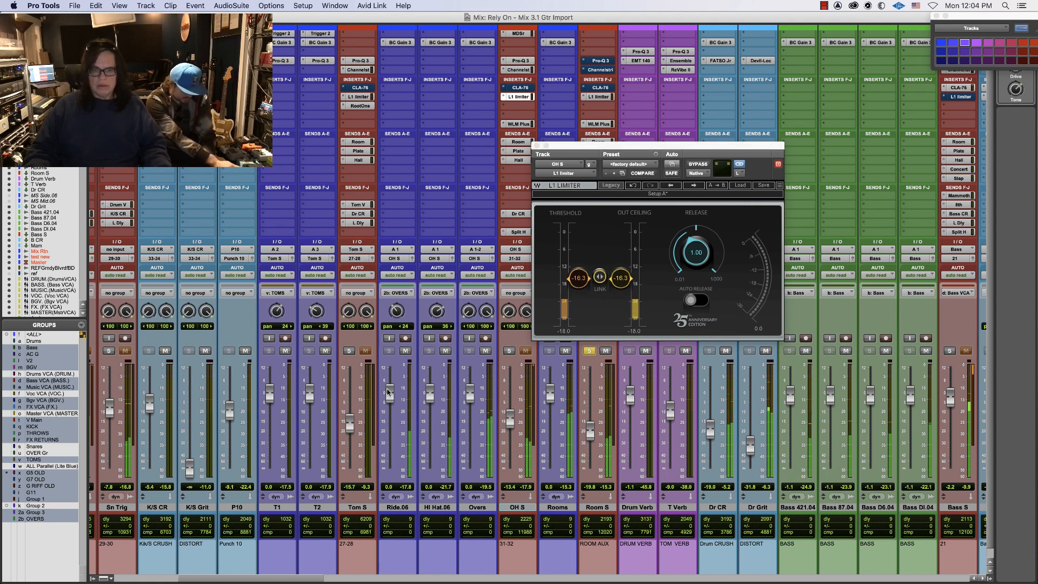
pyautogui.moveTo(389, 386)
pyautogui.mouseDown()
pyautogui.moveTo(388, 356)
pyautogui.moveTo(389, 391)
pyautogui.mouseUp()
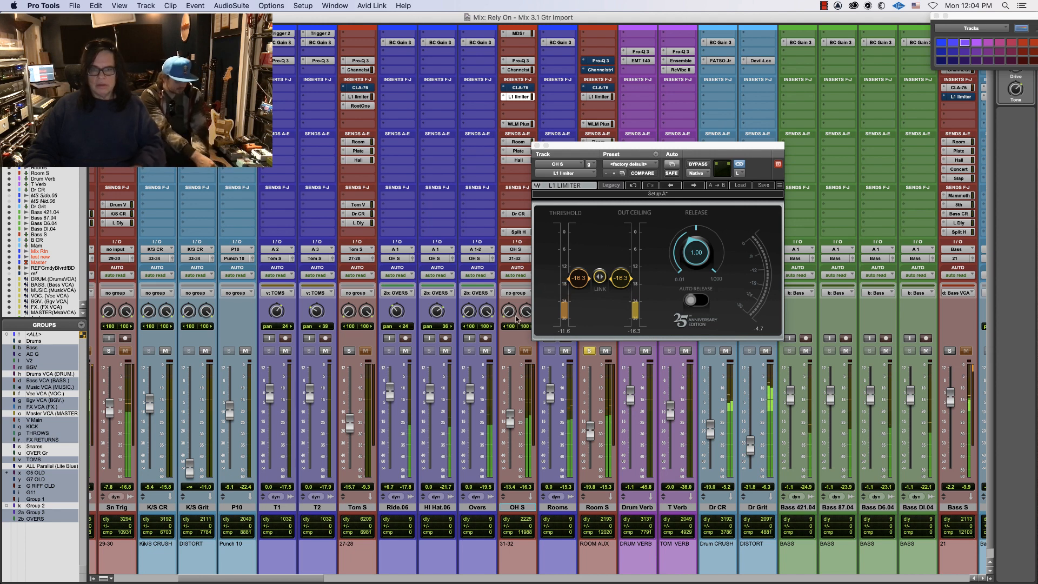
pyautogui.click(509, 350)
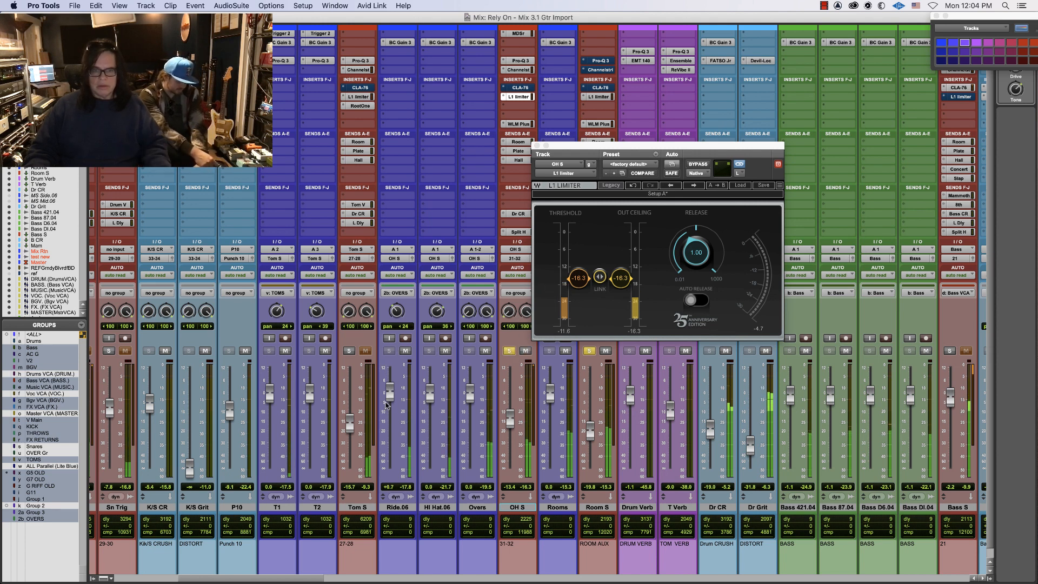
pyautogui.moveTo(389, 385); pyautogui.dragTo(389, 397)
pyautogui.click(510, 351)
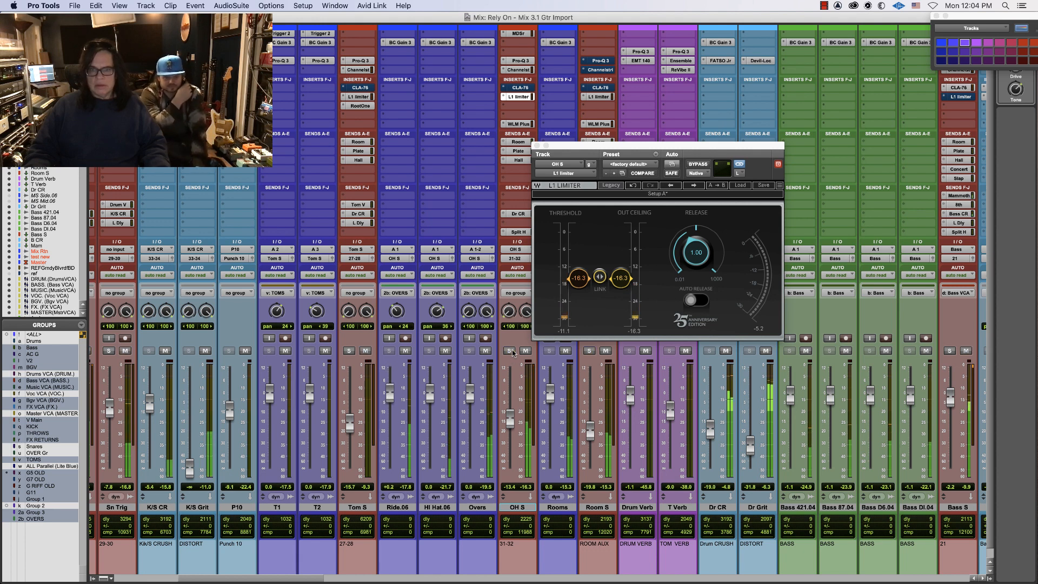
pyautogui.click(536, 145)
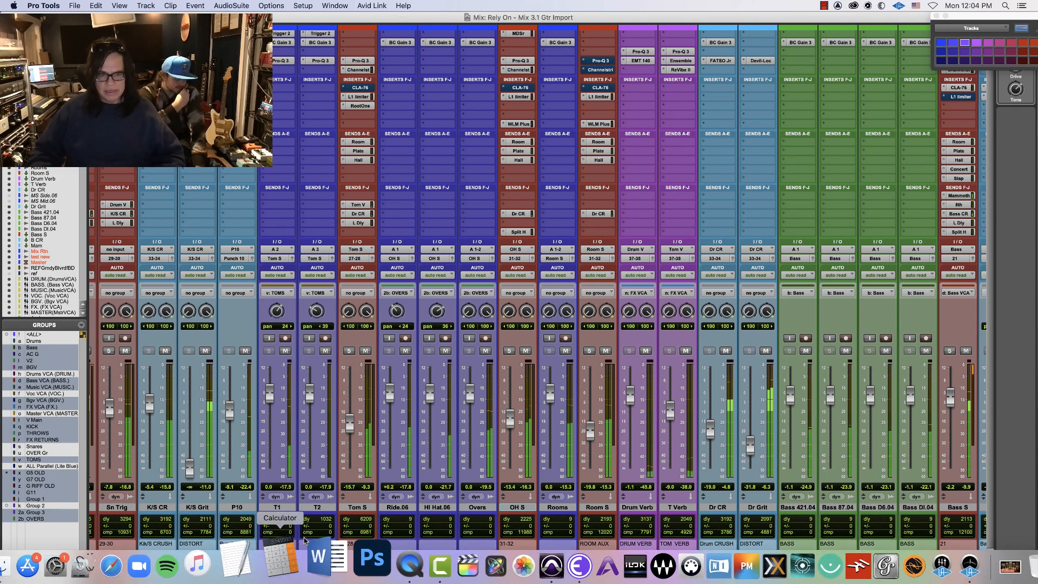
# Mute the BASS. VCA to hear the mix without the bass
pyautogui.hscroll(5, 324, 577)
pyautogui.hscroll(10, 366, 579)
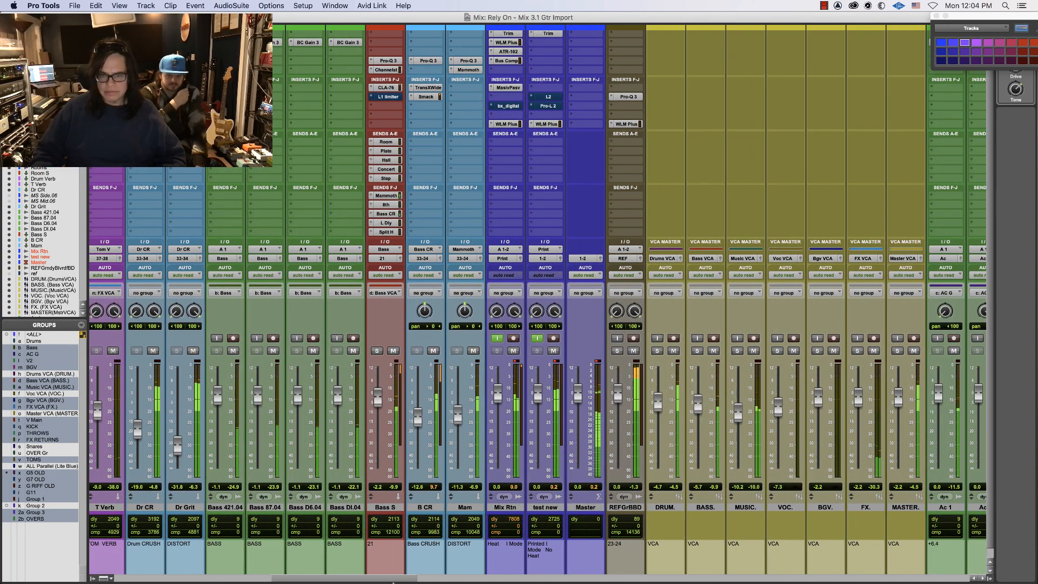
pyautogui.click(495, 350)
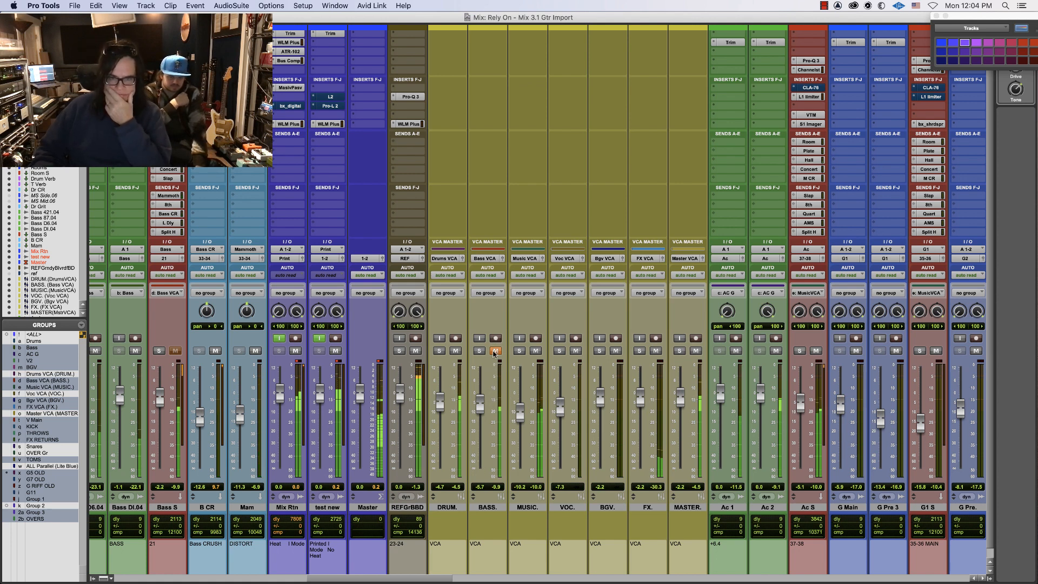
# Select the first chorus on Ac 1 and Ac 2, from the ch marker up to the v3 marker, as the playback range
pyautogui.press('super+equal')
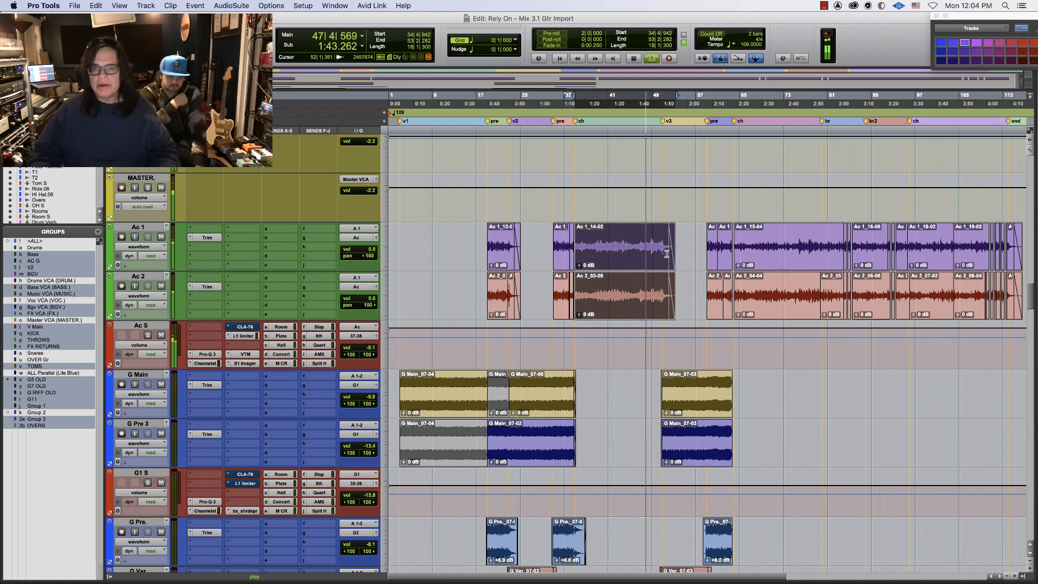
pyautogui.click(624, 250)
pyautogui.press('t')
pyautogui.press('t')
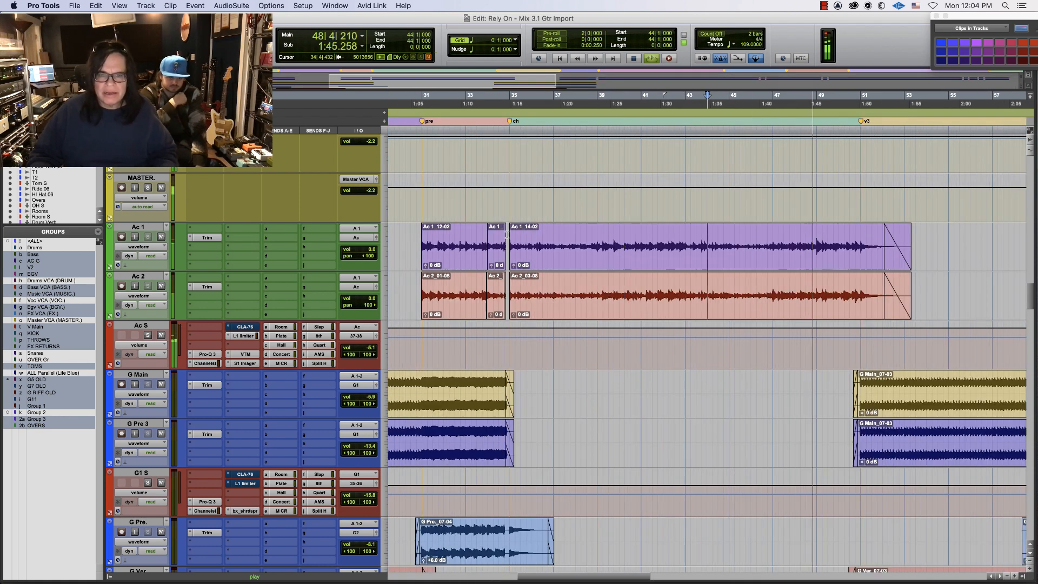
pyautogui.moveTo(510, 239); pyautogui.dragTo(863, 261)
pyautogui.press('super+equal')
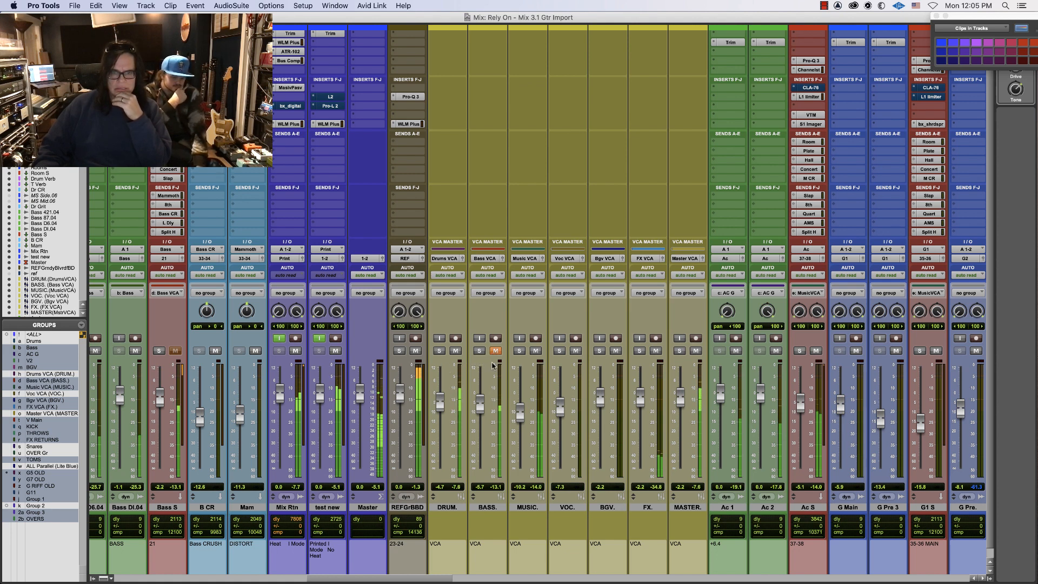
# Pull the BASS. VCA fully down, unmute it, and set the MUSIC. VCA to −9.7 dB
pyautogui.moveTo(478, 404); pyautogui.dragTo(477, 509)
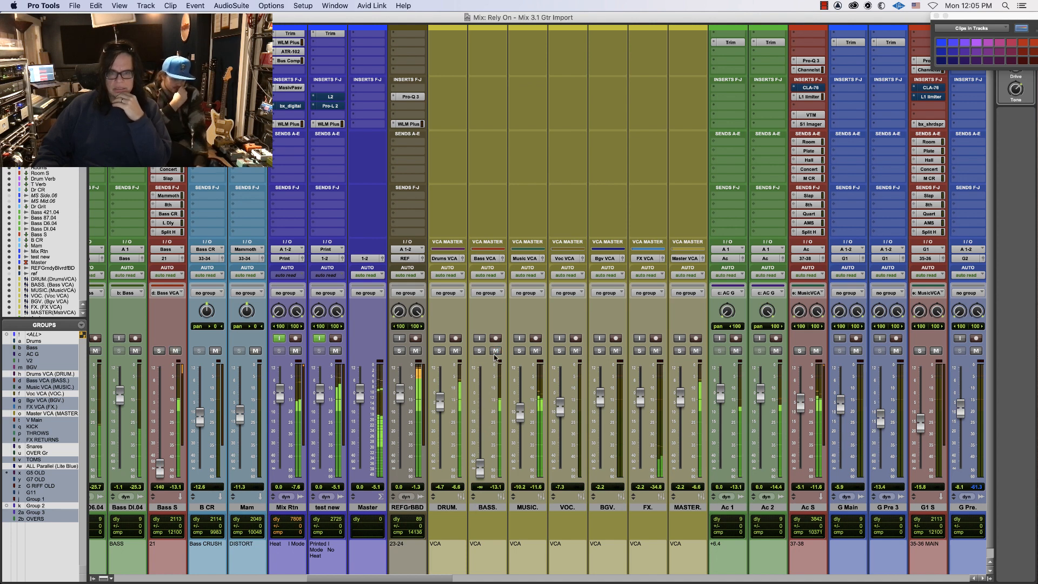
pyautogui.moveTo(515, 419); pyautogui.dragTo(517, 413)
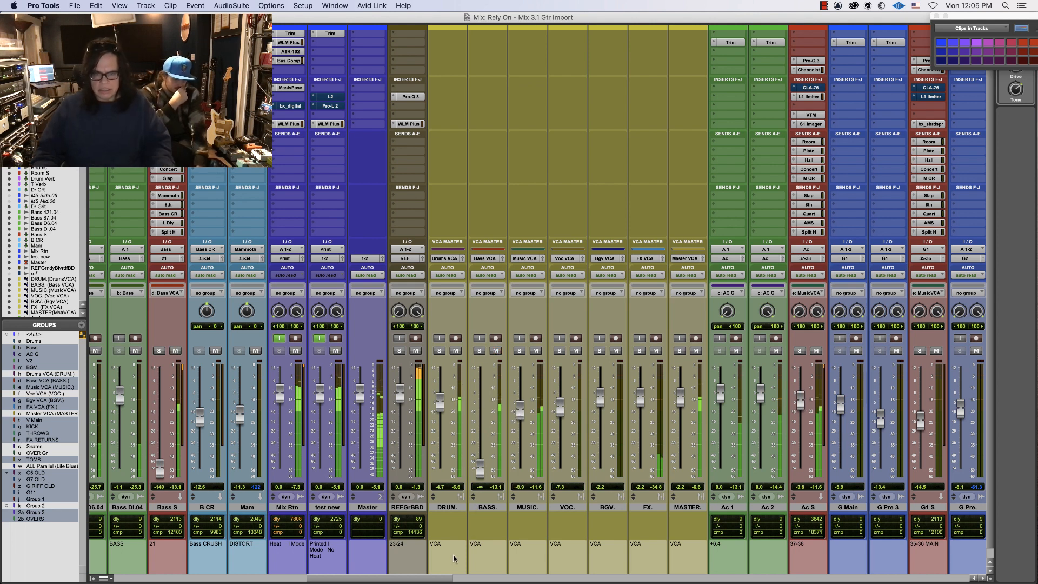
pyautogui.hscroll(1, 493, 437)
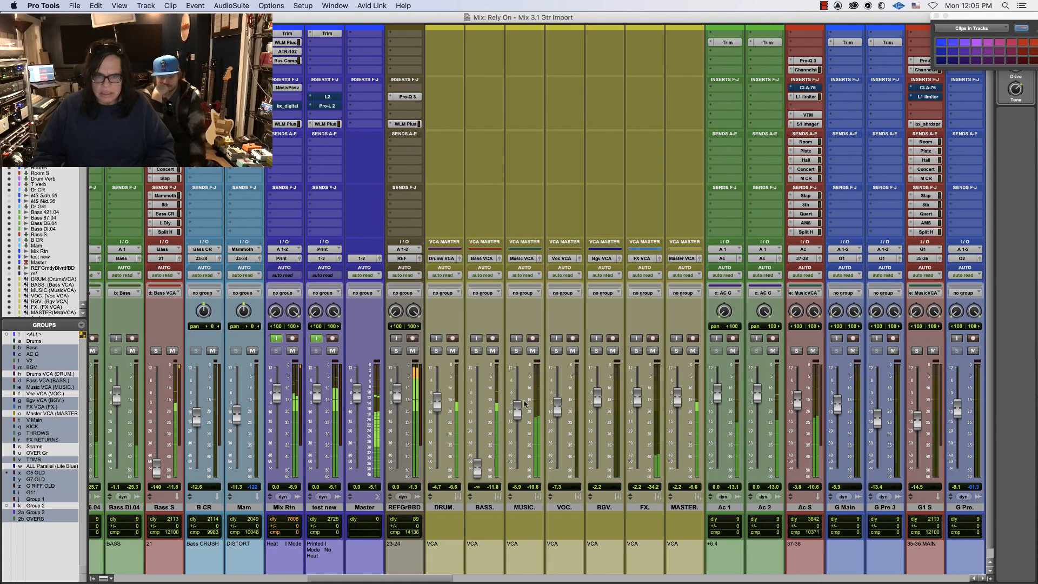
pyautogui.moveTo(524, 404); pyautogui.dragTo(521, 412)
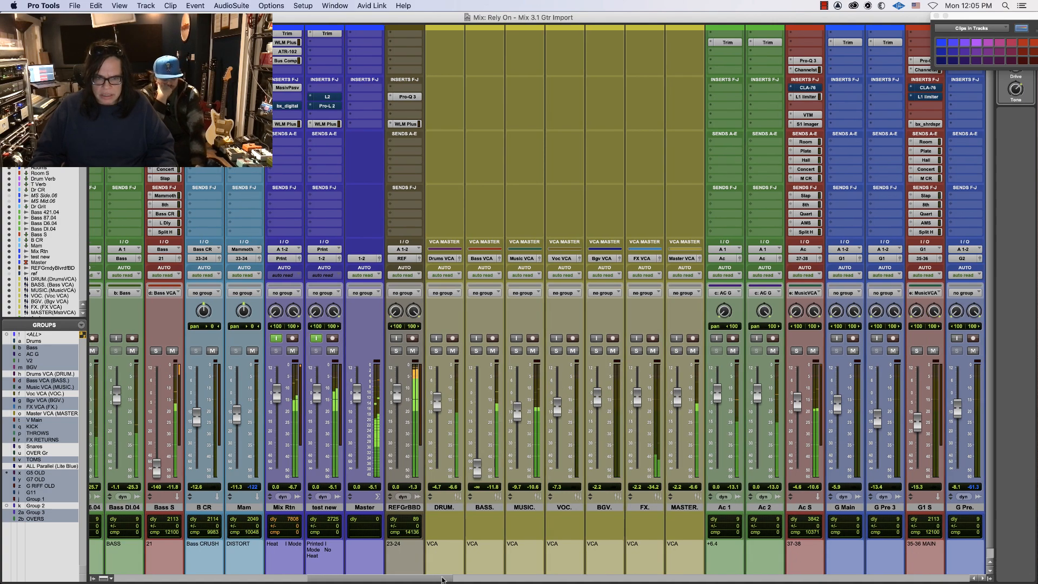
# Adjust the low cut and the low bell cut near 165 Hz in the G3 S Pro-Q 3, and raise G3 S to −5.9 dB
pyautogui.moveTo(442, 580); pyautogui.dragTo(697, 581)
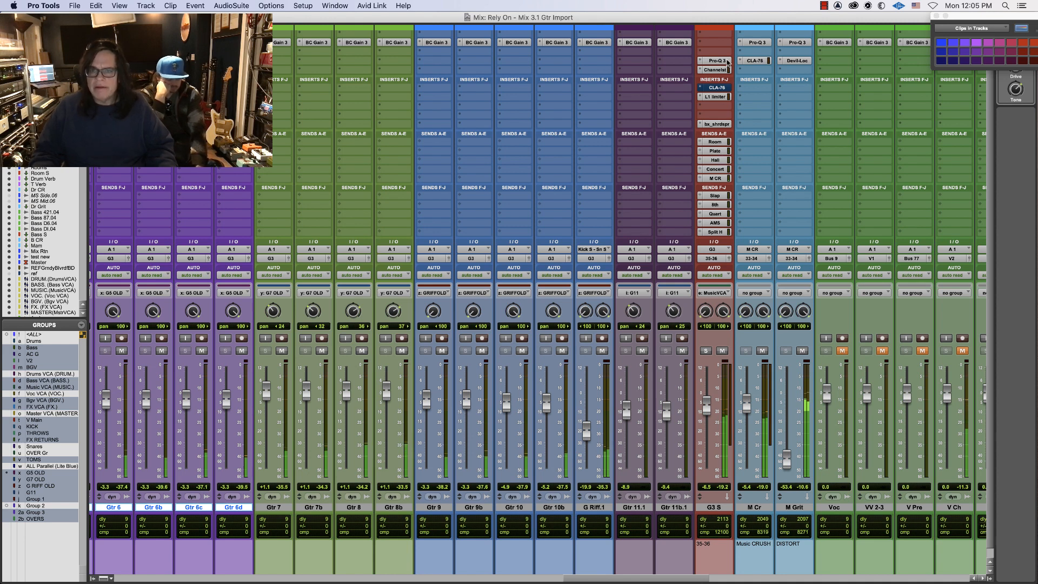
pyautogui.click(715, 61)
pyautogui.moveTo(611, 352); pyautogui.dragTo(633, 375)
pyautogui.moveTo(681, 332); pyautogui.dragTo(697, 342)
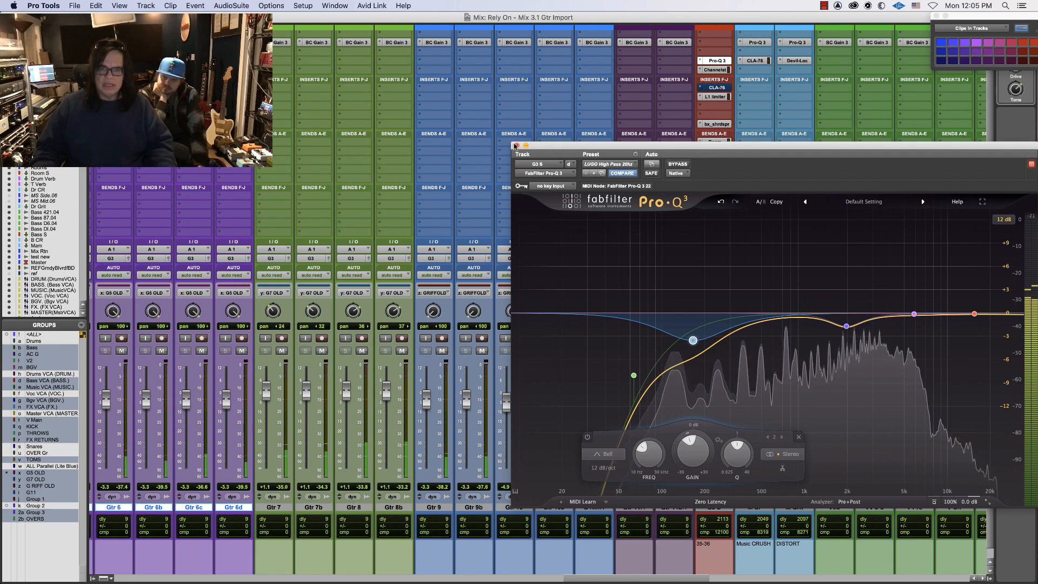
pyautogui.click(516, 146)
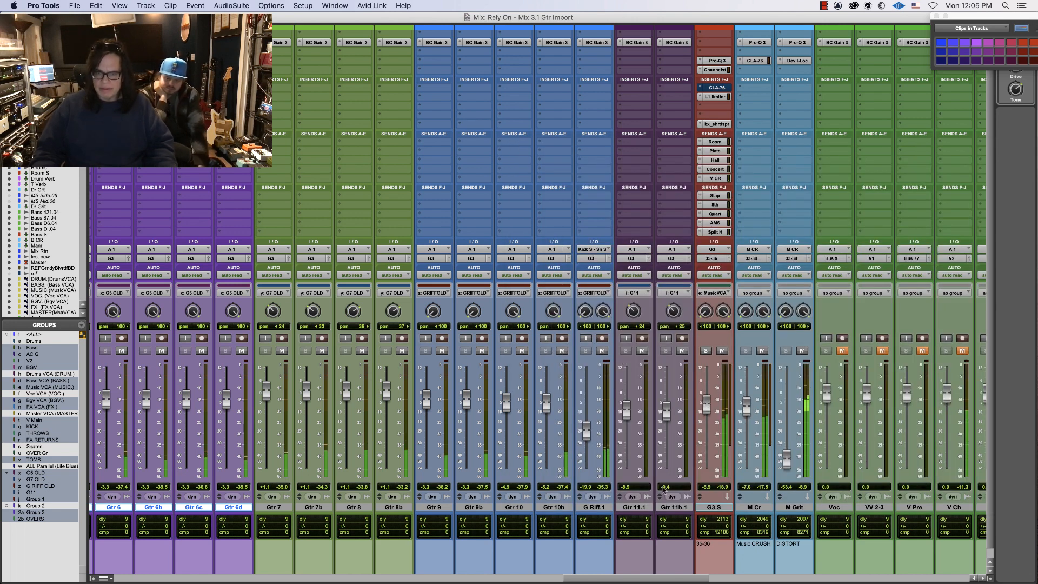
# Solo Ac S and change the lowest band of its Pro-Q 3 to a low cut with a 6 dB/oct slope
pyautogui.moveTo(654, 580); pyautogui.dragTo(426, 581)
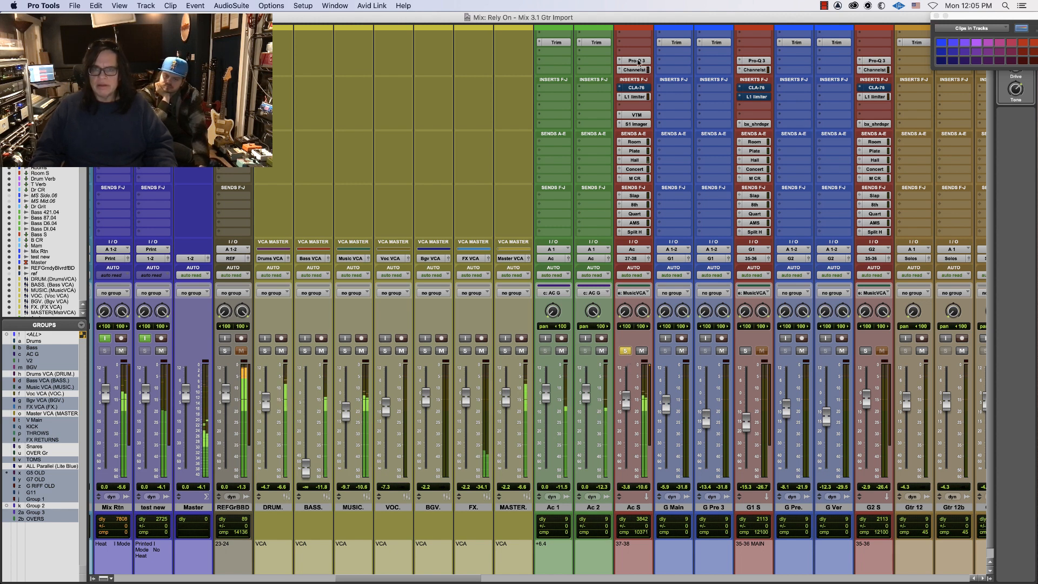
pyautogui.click(637, 61)
pyautogui.moveTo(643, 346)
pyautogui.mouseDown()
pyautogui.moveTo(651, 320)
pyautogui.moveTo(653, 336)
pyautogui.mouseUp()
pyautogui.click(567, 454)
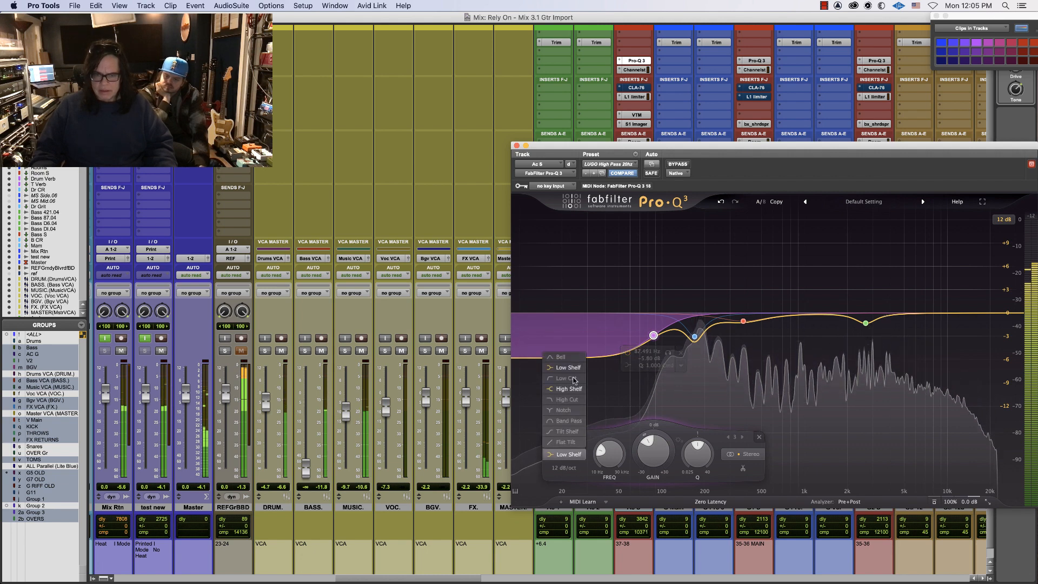
pyautogui.click(574, 380)
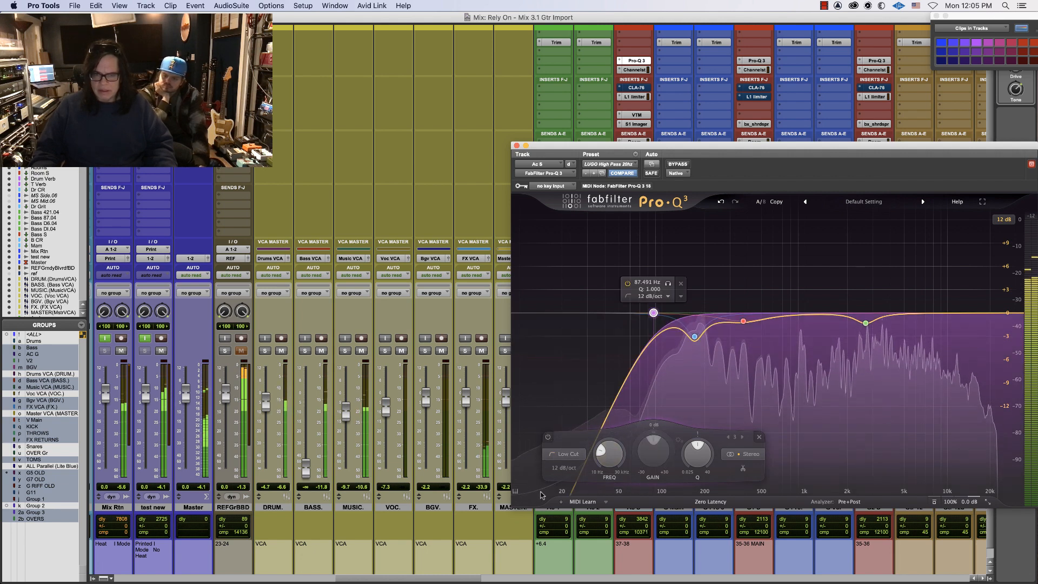
pyautogui.click(565, 468)
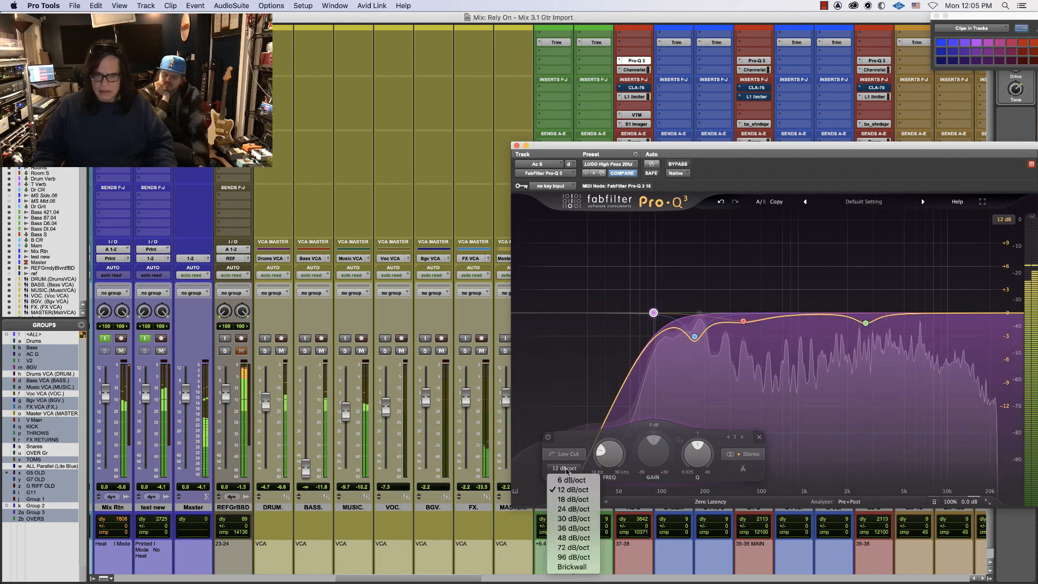
pyautogui.click(573, 480)
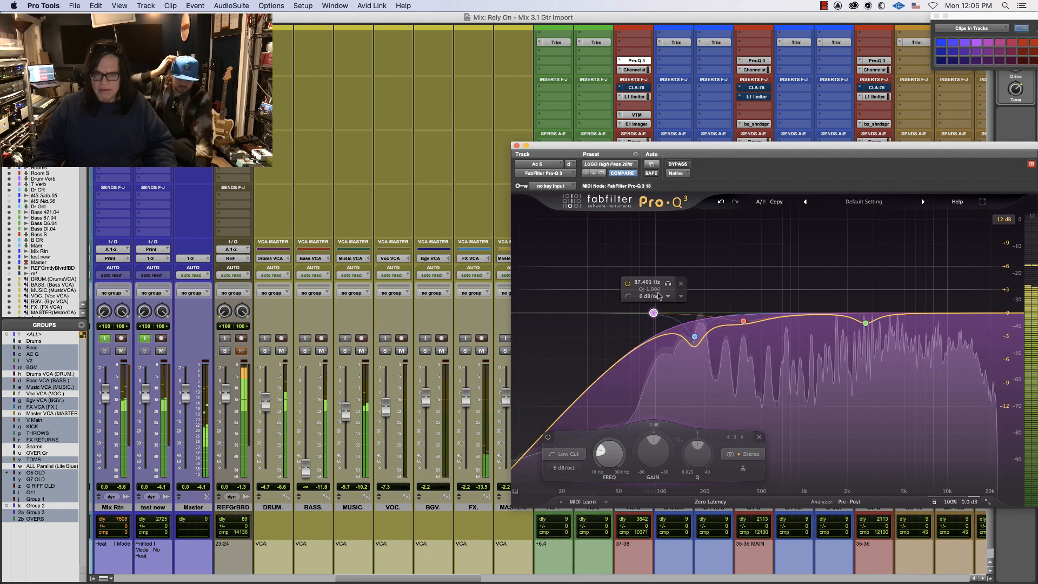
# Change the Ac S low cut to 12 dB/oct at about 94 Hz and lower its Q slightly
pyautogui.moveTo(653, 313); pyautogui.dragTo(657, 351)
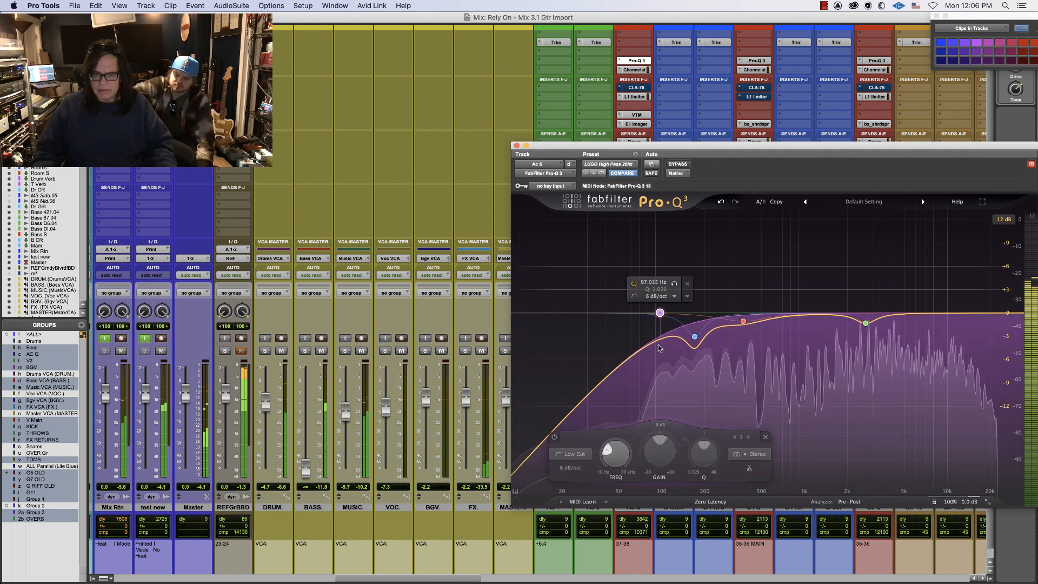
pyautogui.click(576, 470)
pyautogui.click(564, 487)
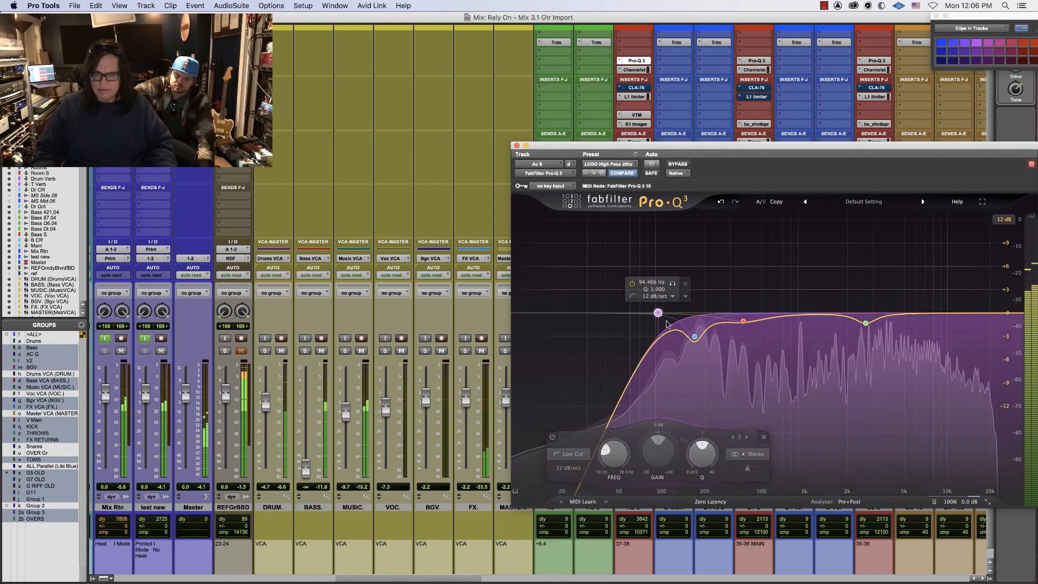
pyautogui.moveTo(659, 315); pyautogui.dragTo(659, 324)
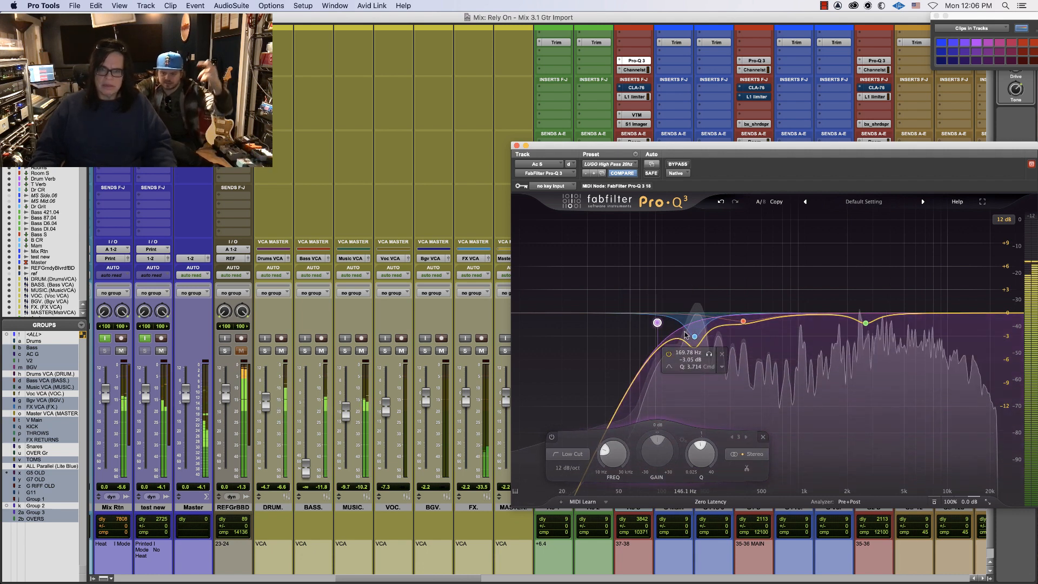
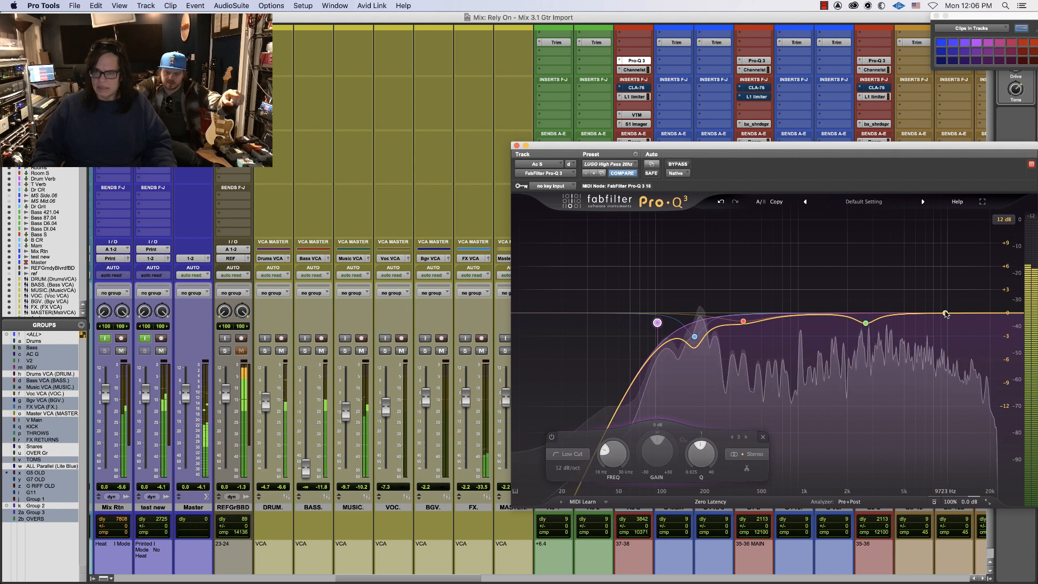
# Add a slight high-shelf cut near 12 kHz in the Ac S EQ, refine its low cut, and deepen the 2.7 kHz and 370 Hz dips
pyautogui.moveTo(944, 315)
pyautogui.mouseDown()
pyautogui.moveTo(949, 271)
pyautogui.moveTo(960, 321)
pyautogui.mouseUp()
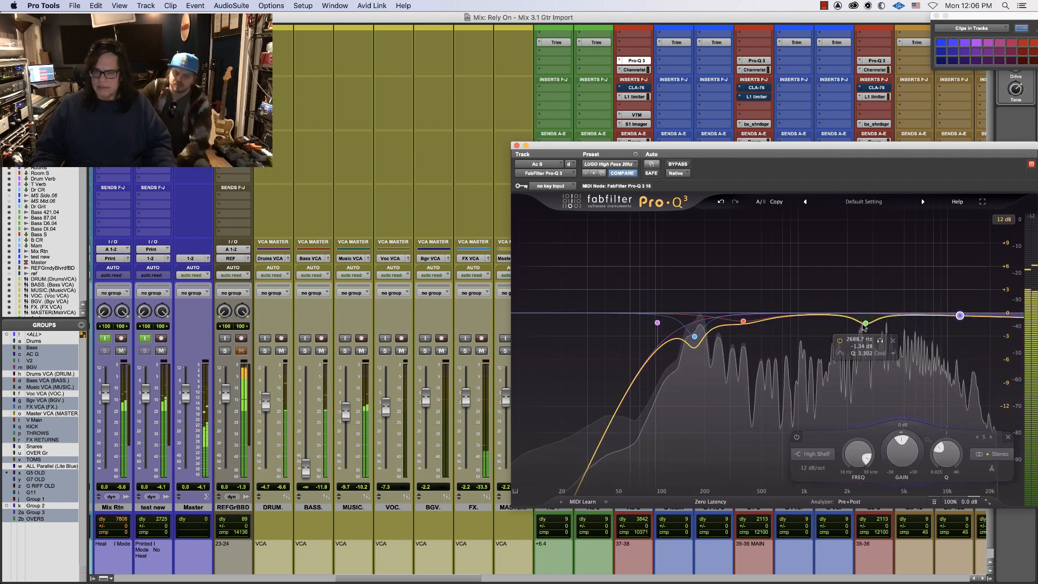
pyautogui.moveTo(865, 325); pyautogui.dragTo(867, 329)
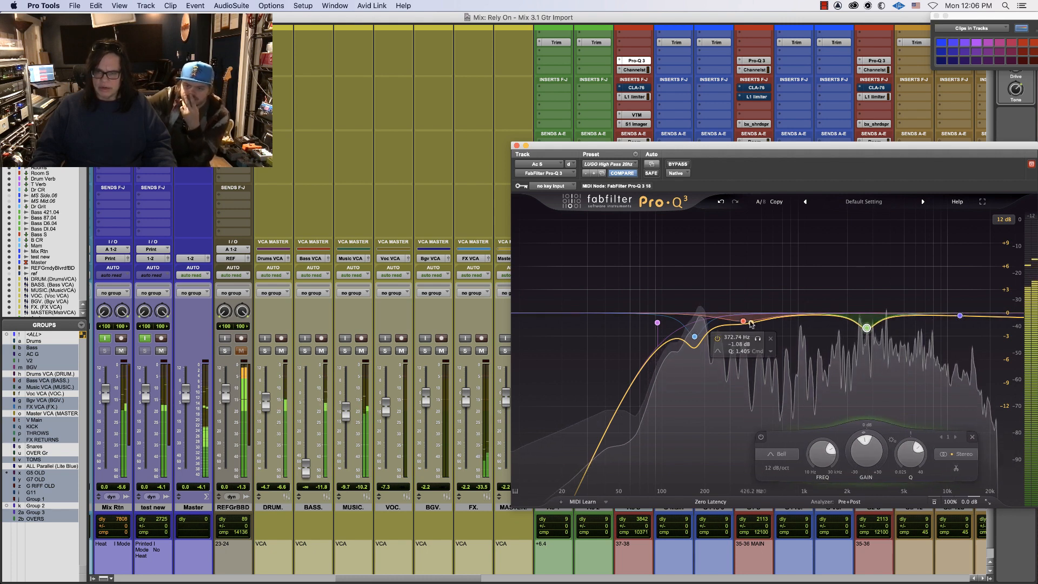
pyautogui.moveTo(744, 324); pyautogui.dragTo(659, 329)
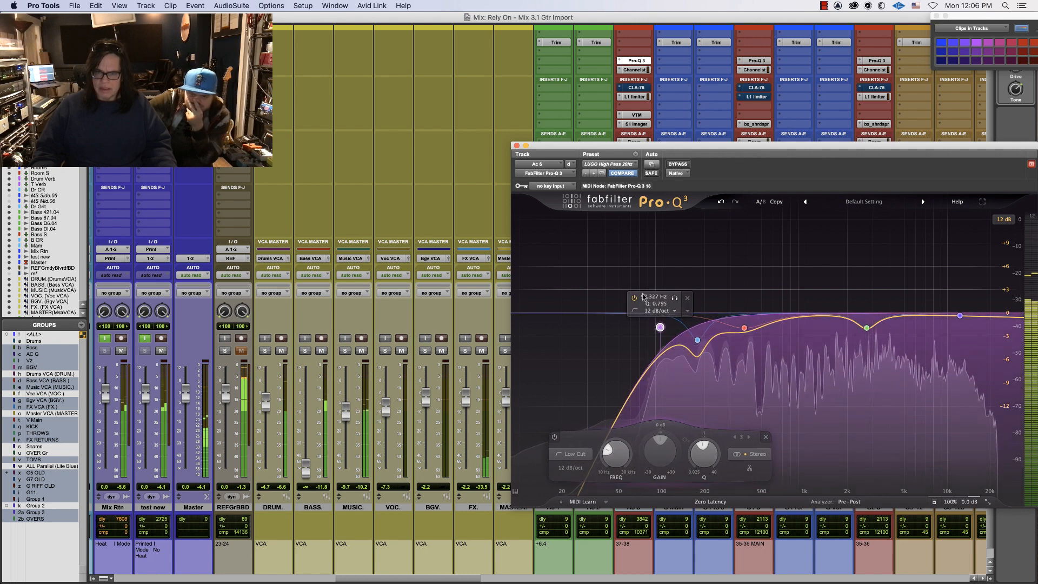
pyautogui.click(516, 146)
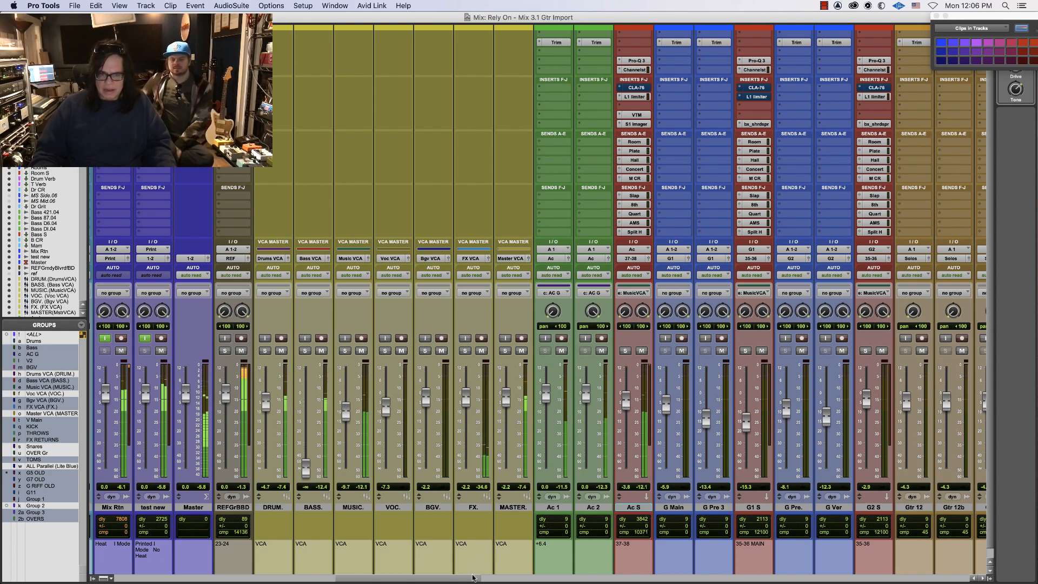
# Raise G3 S to −5.4 dB and lower Ac S to −4.8 dB
pyautogui.moveTo(473, 578); pyautogui.dragTo(716, 583)
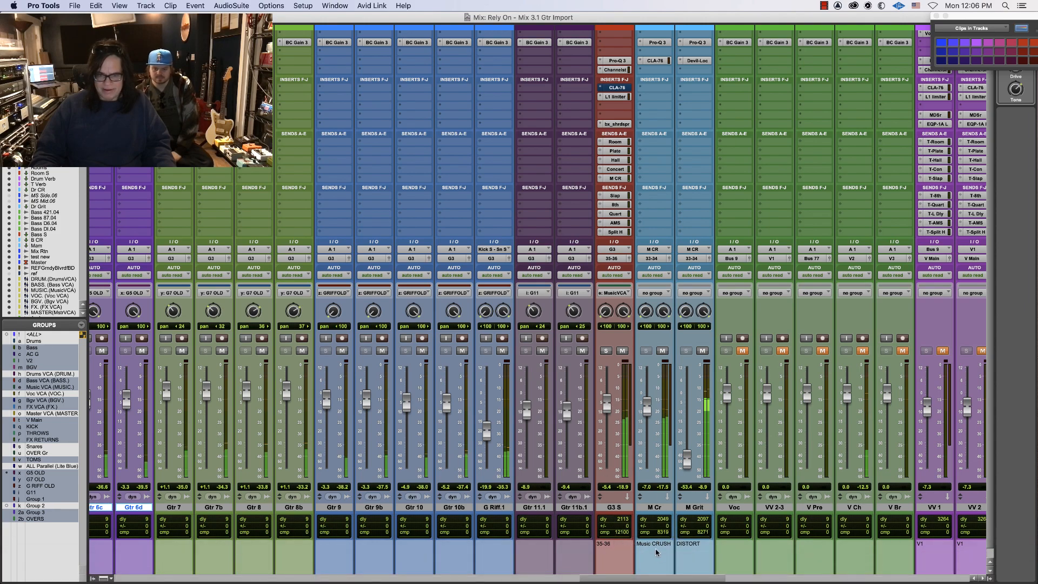
pyautogui.moveTo(660, 576); pyautogui.dragTo(423, 583)
pyautogui.moveTo(592, 400); pyautogui.dragTo(593, 405)
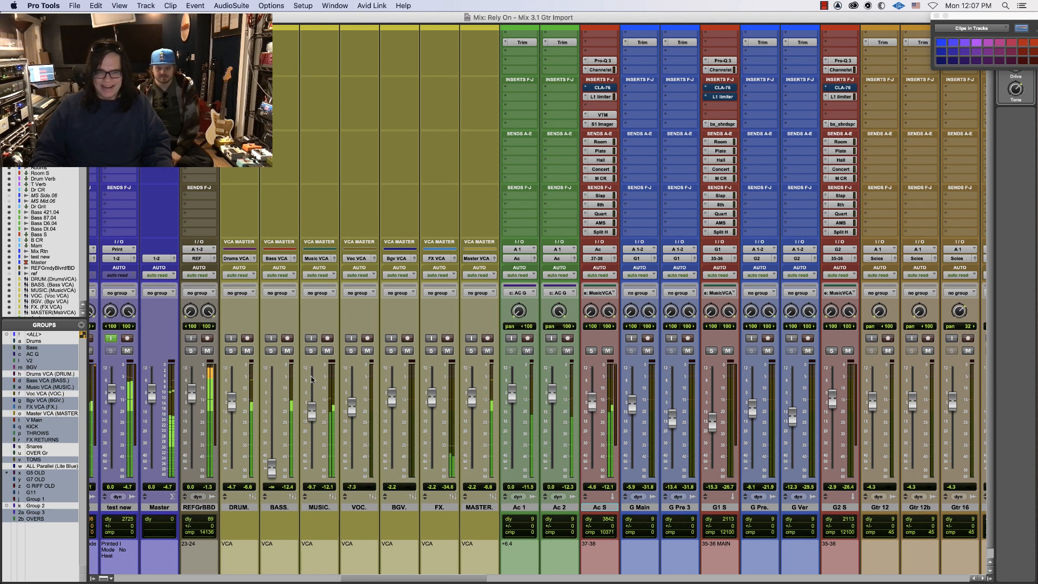
# Bring the BASS. VCA back up to −6.2 dB
pyautogui.moveTo(269, 470); pyautogui.dragTo(280, 406)
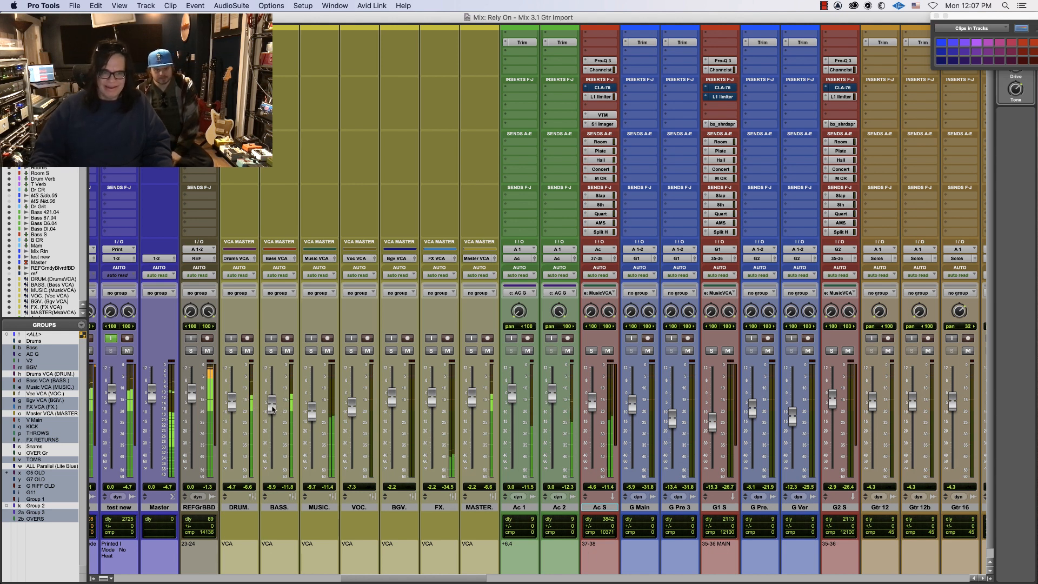
pyautogui.moveTo(275, 410); pyautogui.dragTo(275, 411)
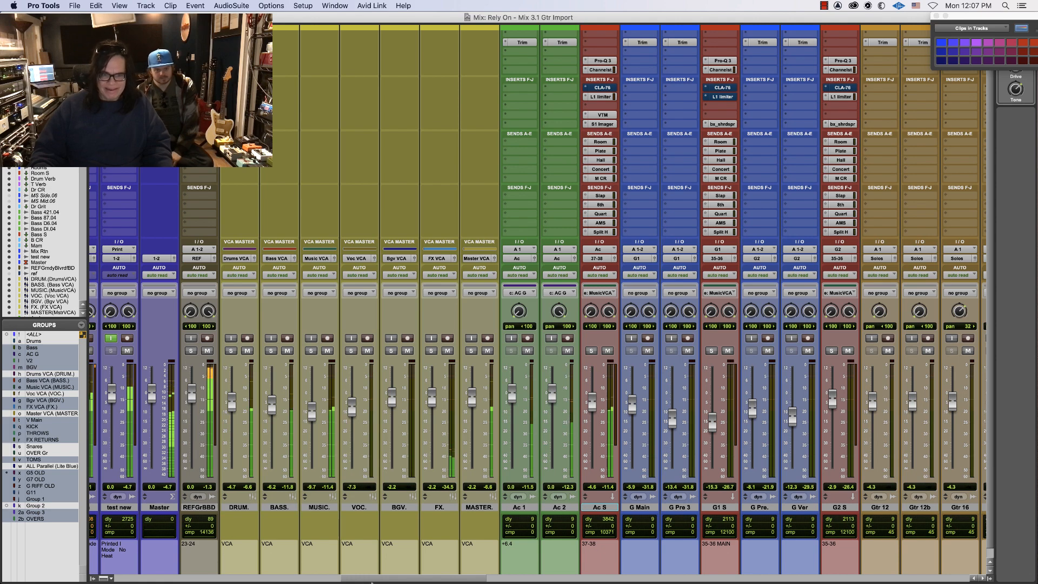
# Set the B CR Pro-Q 3 high bell to about +6.7 dB at 5 kHz and lower B CR to −16.1 dB
pyautogui.hscroll(-5, 375, 579)
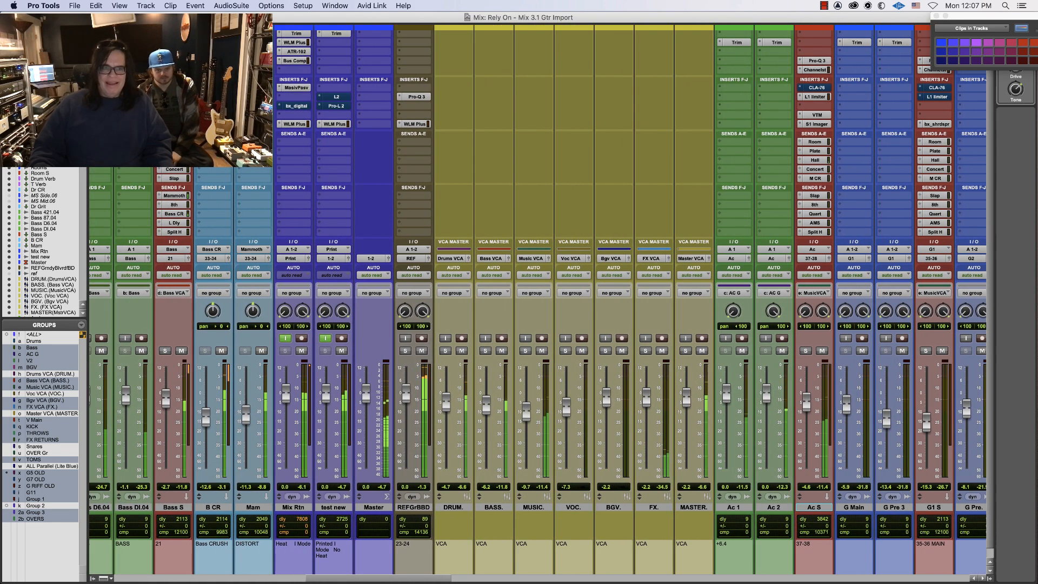
pyautogui.click(215, 60)
pyautogui.moveTo(899, 246); pyautogui.dragTo(904, 260)
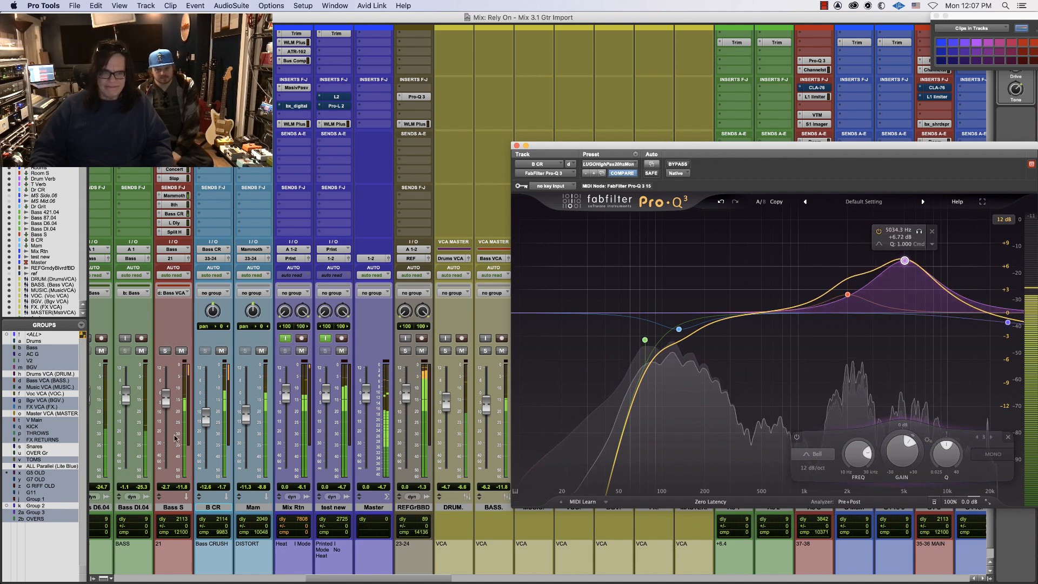
pyautogui.moveTo(207, 422); pyautogui.dragTo(248, 413)
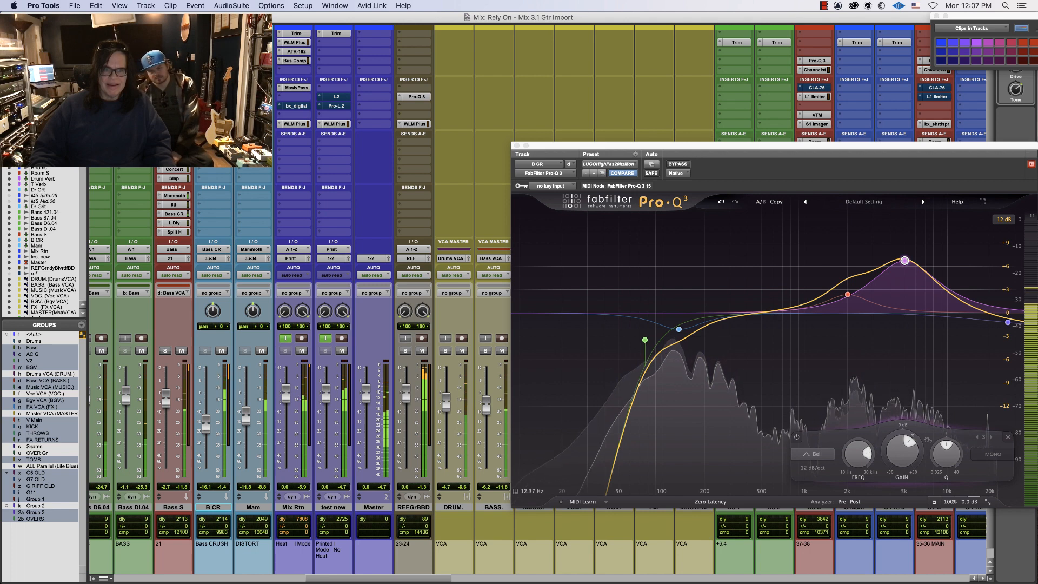
# Adjust the low cut in the Mam Pro-Q 3, then solo the DRUM. and BASS. VCAs and return to the B CR EQ
pyautogui.click(255, 61)
pyautogui.moveTo(612, 334); pyautogui.dragTo(618, 340)
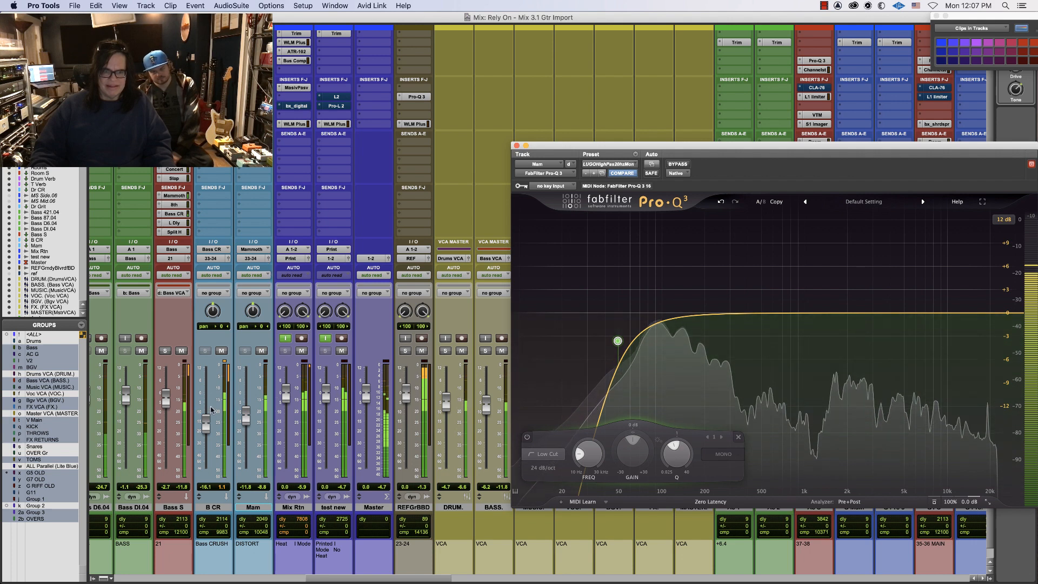
pyautogui.click(422, 351)
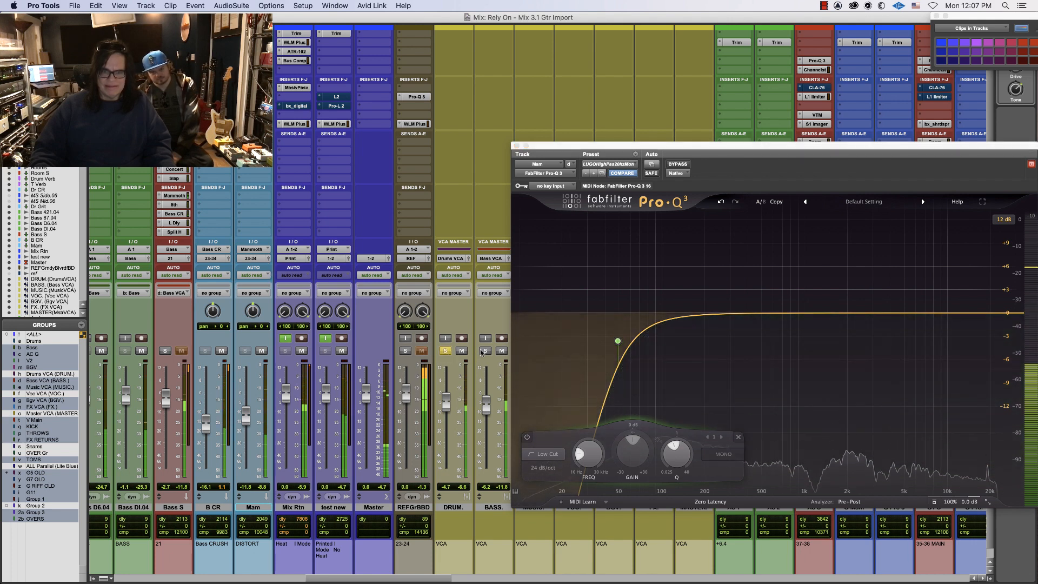
pyautogui.click(517, 145)
pyautogui.click(517, 145)
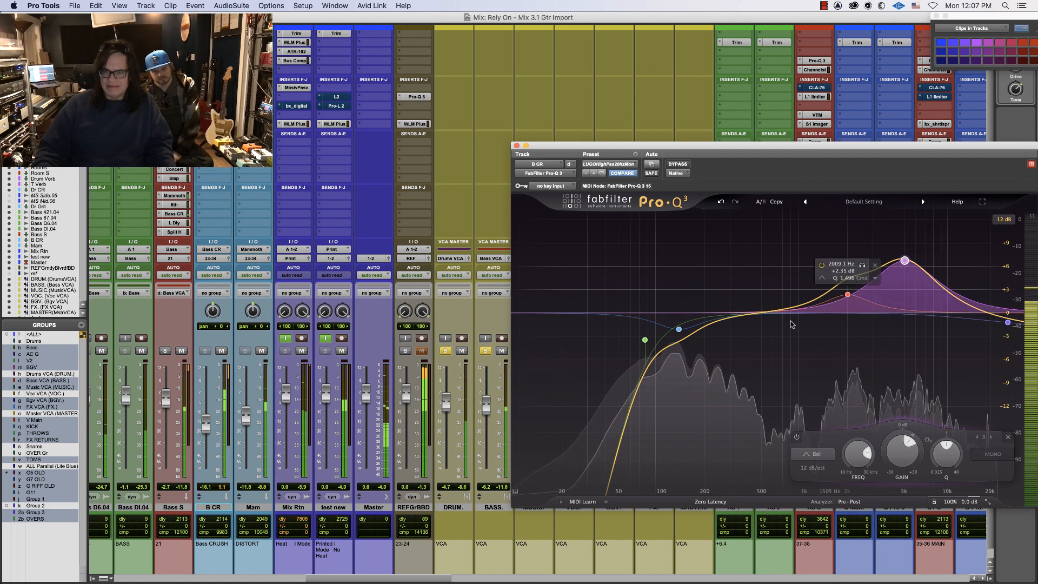
# Deepen the low bell cut in the B CR Pro-Q 3 and take the DRUM. and BASS. VCAs out of solo
pyautogui.moveTo(679, 329); pyautogui.dragTo(686, 336)
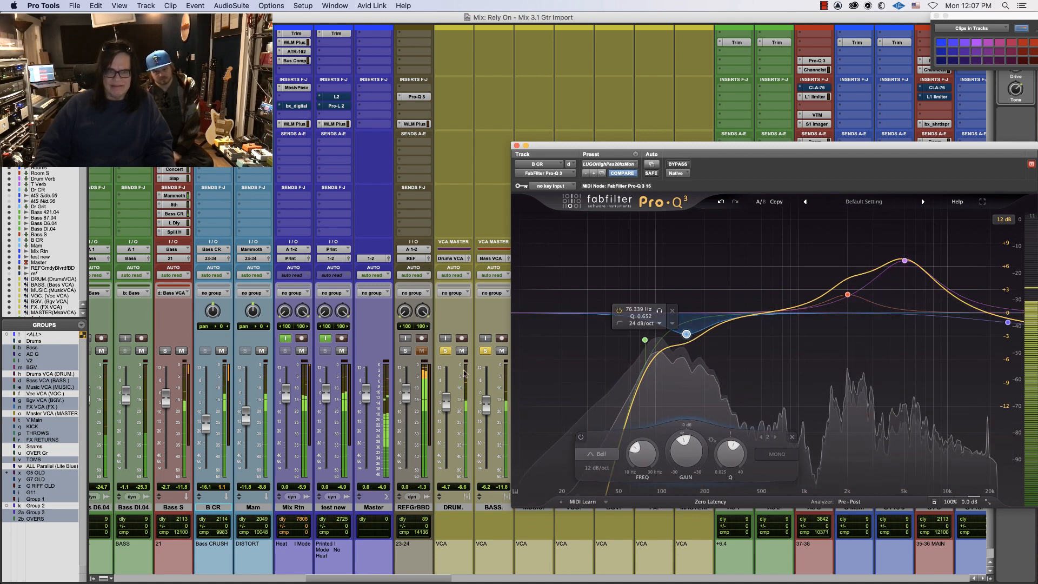
pyautogui.click(447, 352)
pyautogui.click(486, 351)
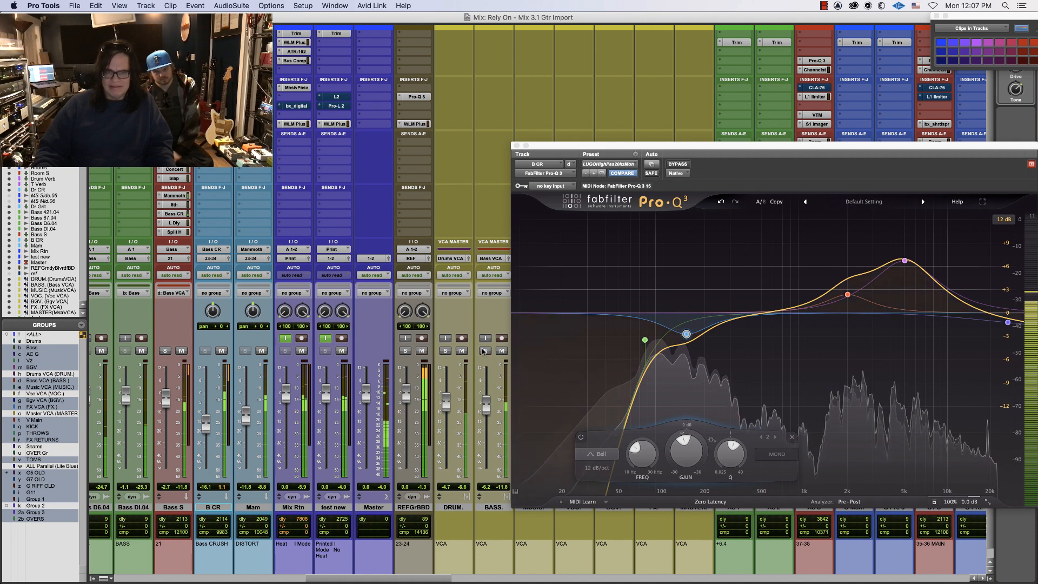
# Close the B CR EQ, solo G3 S and raise its Hall send to −20.8 dB
pyautogui.click(517, 146)
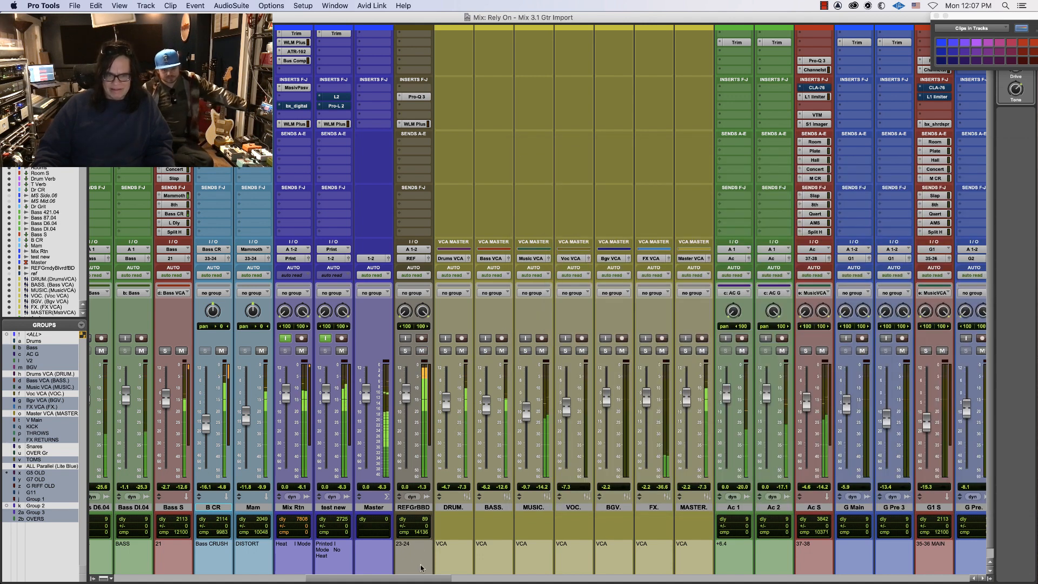
pyautogui.moveTo(425, 578); pyautogui.dragTo(673, 581)
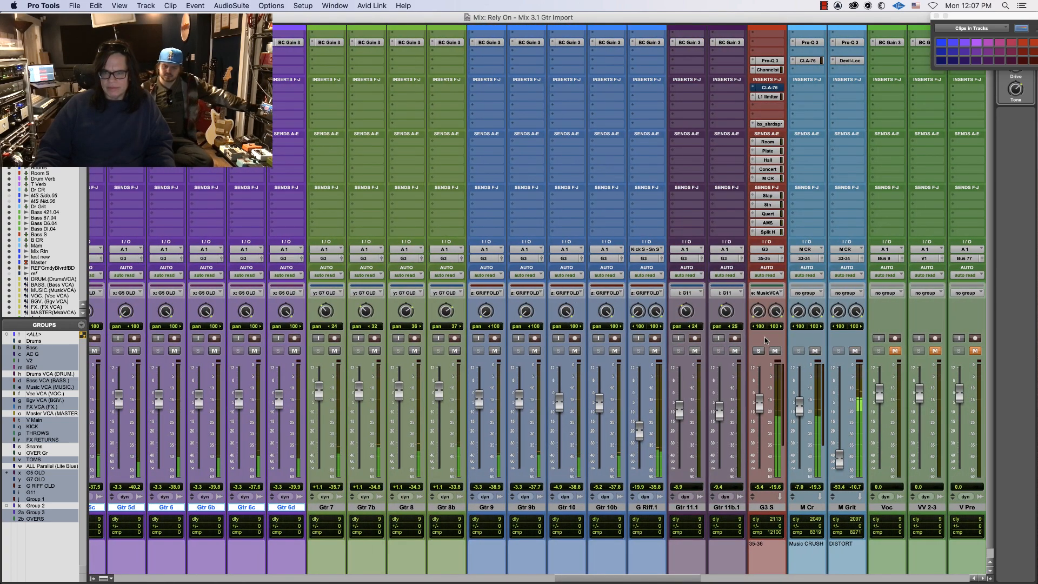
pyautogui.click(770, 152)
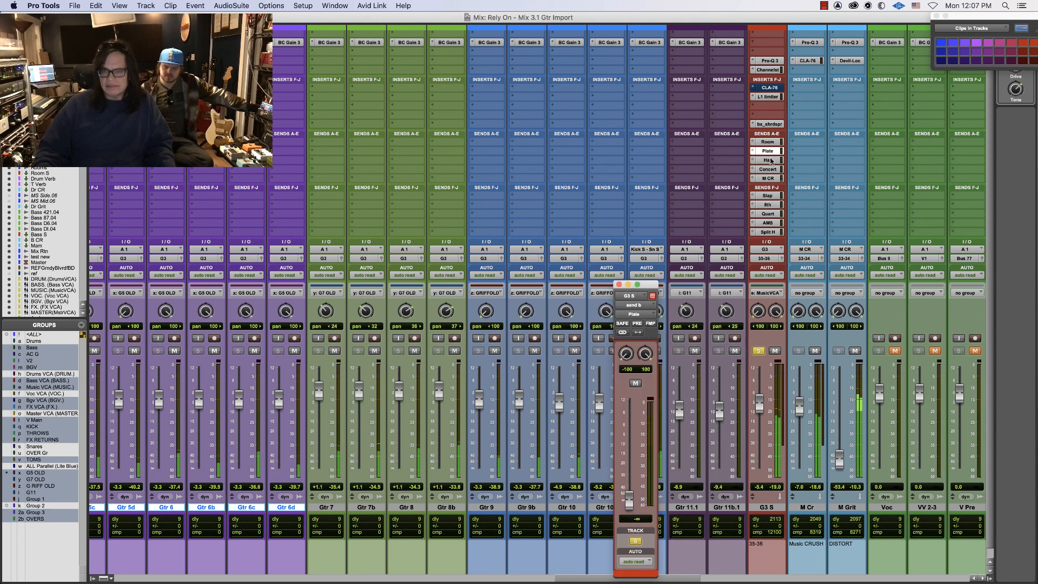
pyautogui.click(770, 160)
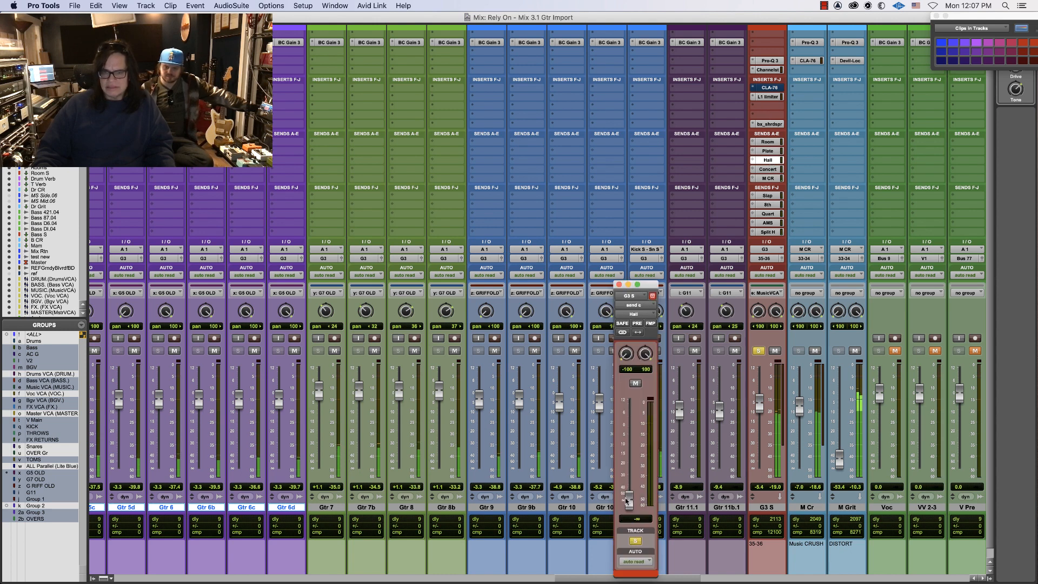
pyautogui.moveTo(629, 501); pyautogui.dragTo(633, 464)
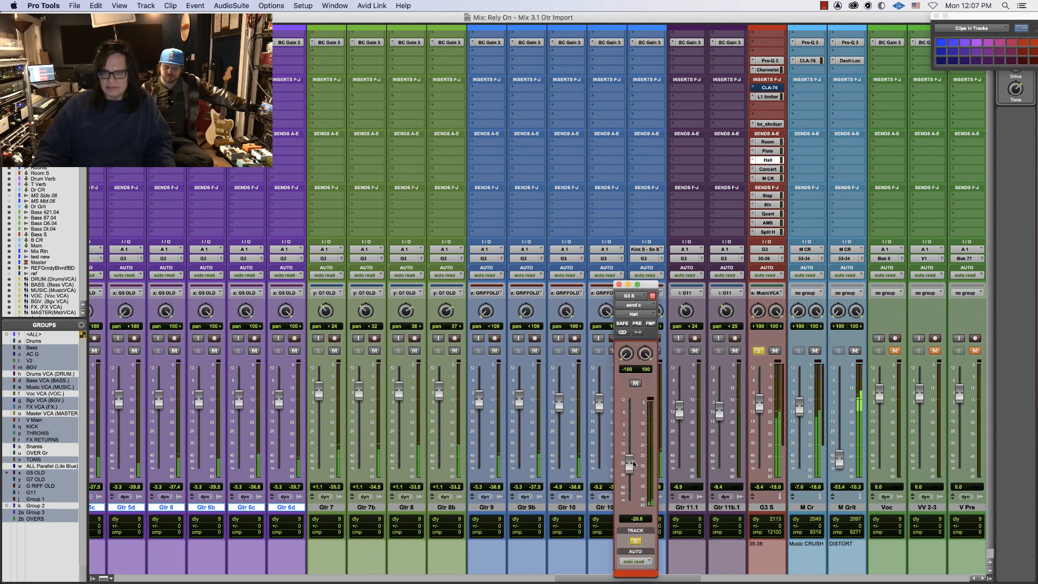
# Set the 8th send on G3 S to −21.8 dB
pyautogui.click(768, 205)
pyautogui.keyDown('alt'); pyautogui.click(629, 456); pyautogui.keyUp('alt')
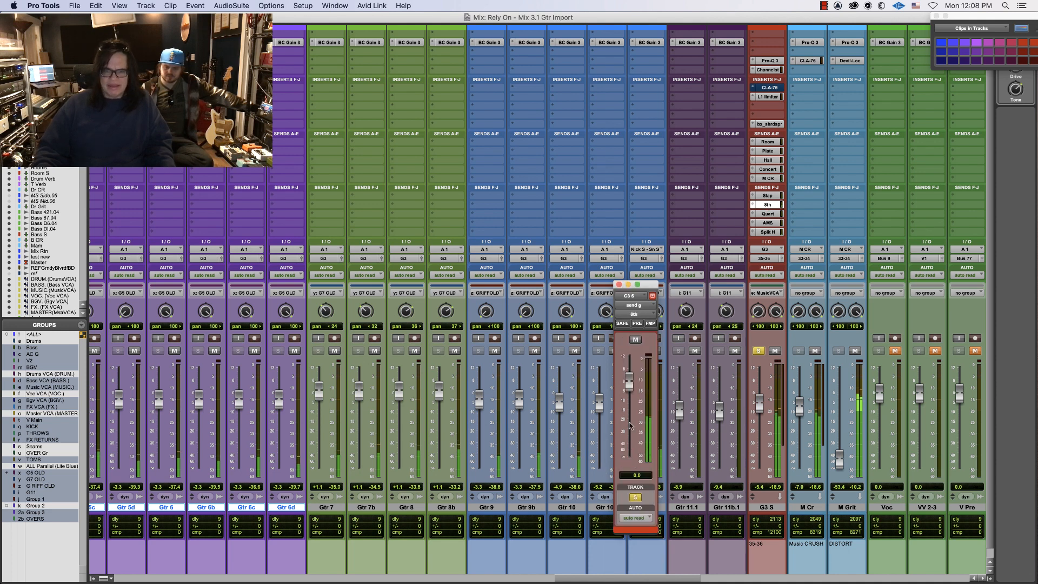
pyautogui.moveTo(628, 383); pyautogui.dragTo(629, 430)
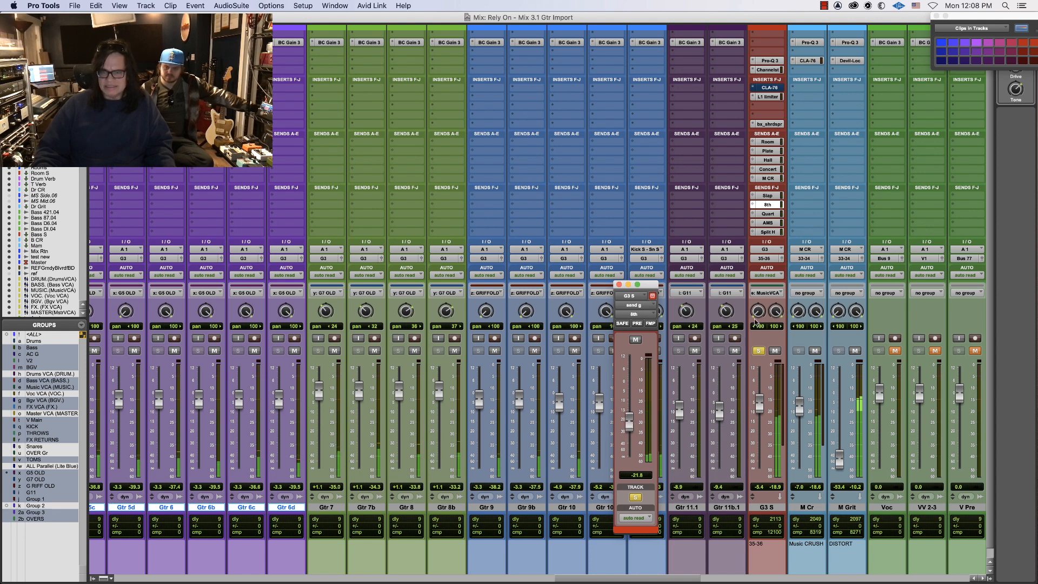
# Raise the Gtr 9 to Gtr 10b group so Gtr 9 sits at −1.1 dB, unsolo G3 S and close its send window
pyautogui.click(557, 410)
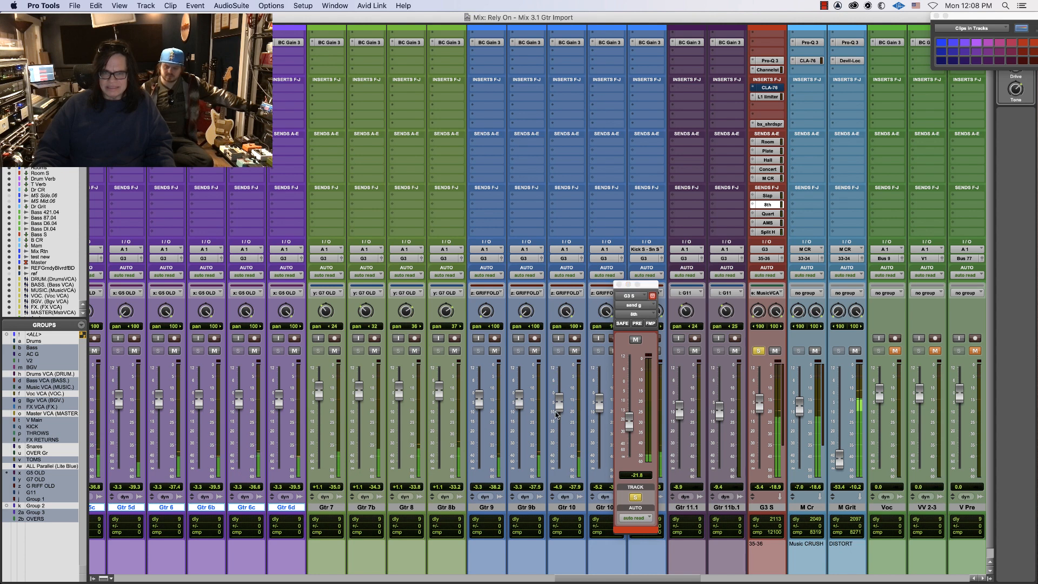
pyautogui.moveTo(557, 409); pyautogui.dragTo(557, 414)
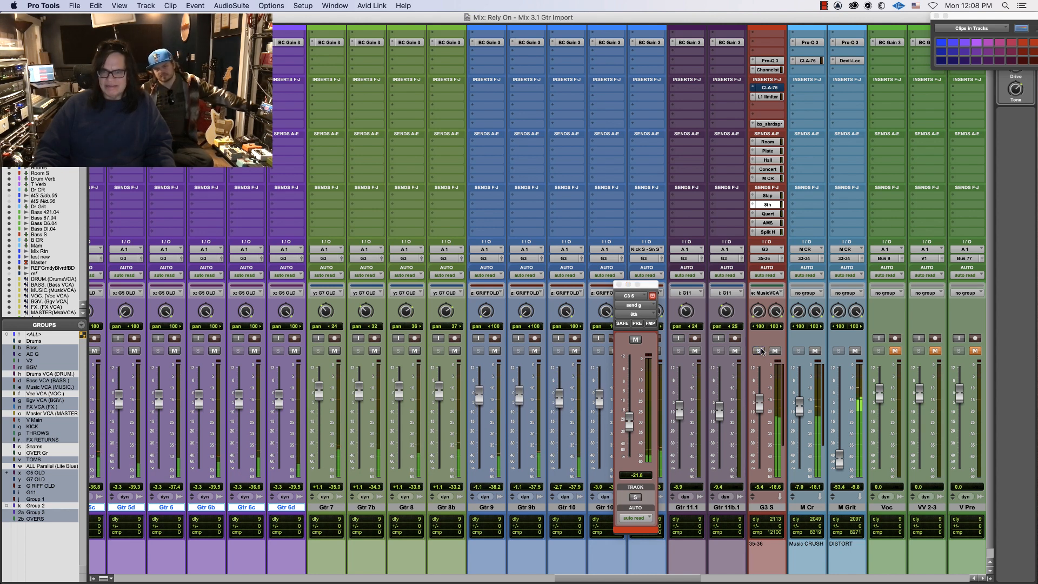
pyautogui.click(621, 284)
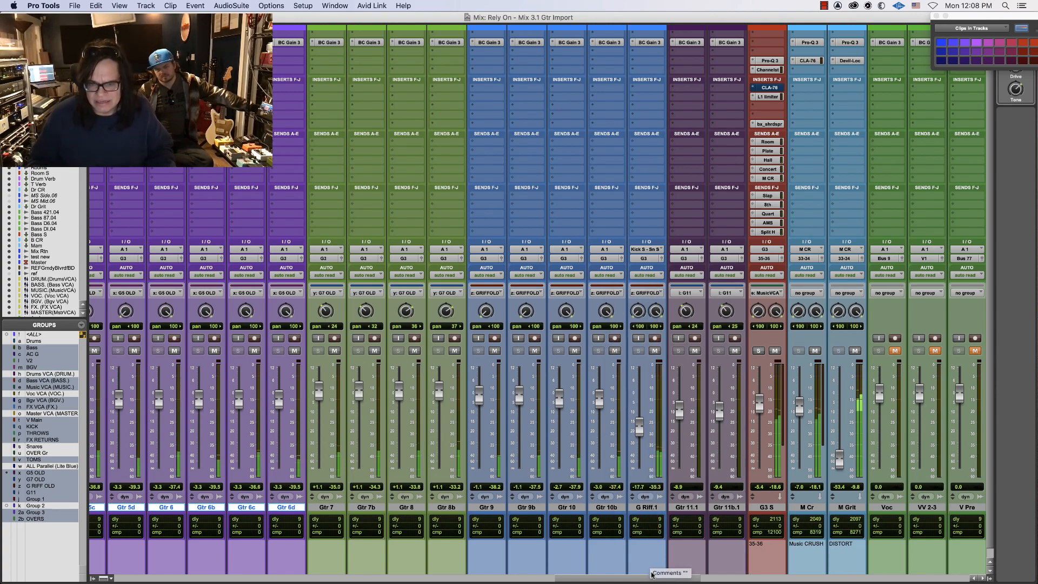
# Mute the Gtr 5 to Gtr 6d group and set the Gtr 7 to Gtr 8b group faders to +3.1 dB
pyautogui.moveTo(640, 578)
pyautogui.mouseDown()
pyautogui.moveTo(513, 582)
pyautogui.moveTo(622, 581)
pyautogui.mouseUp()
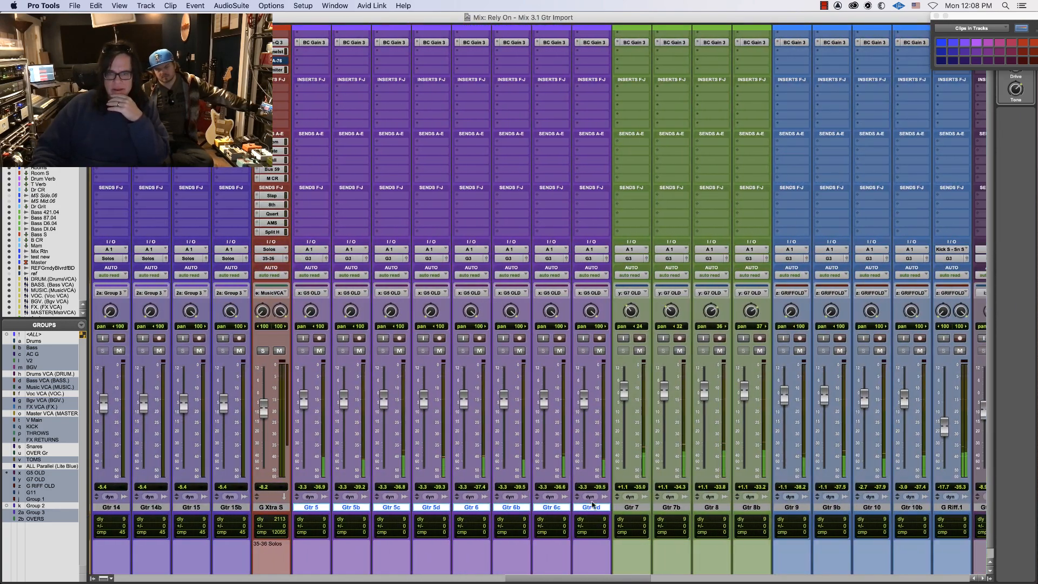
pyautogui.moveTo(624, 385); pyautogui.dragTo(624, 388)
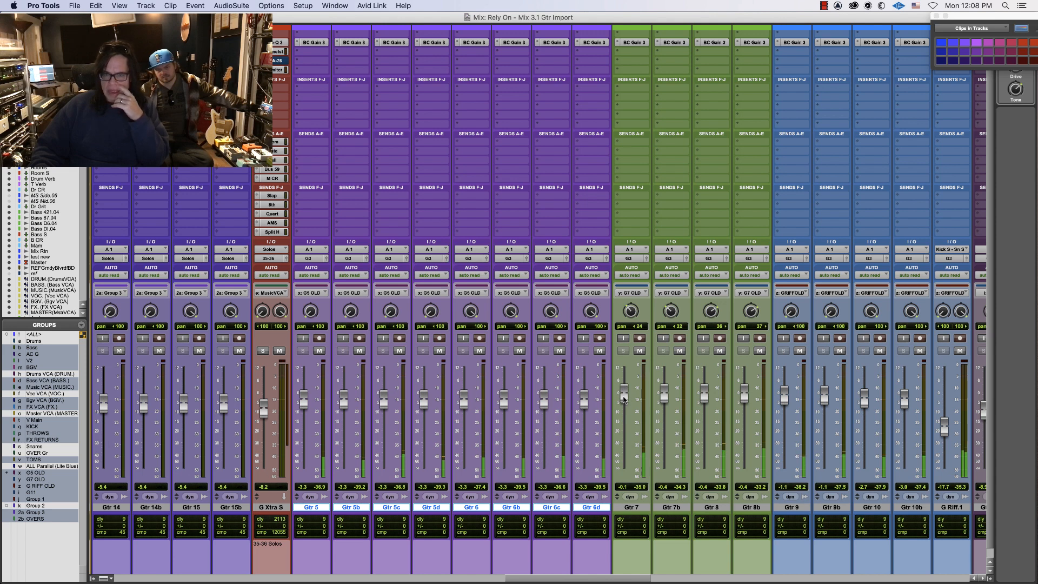
pyautogui.click(798, 508)
pyautogui.keyDown('shift'); pyautogui.click(761, 507); pyautogui.keyUp('shift')
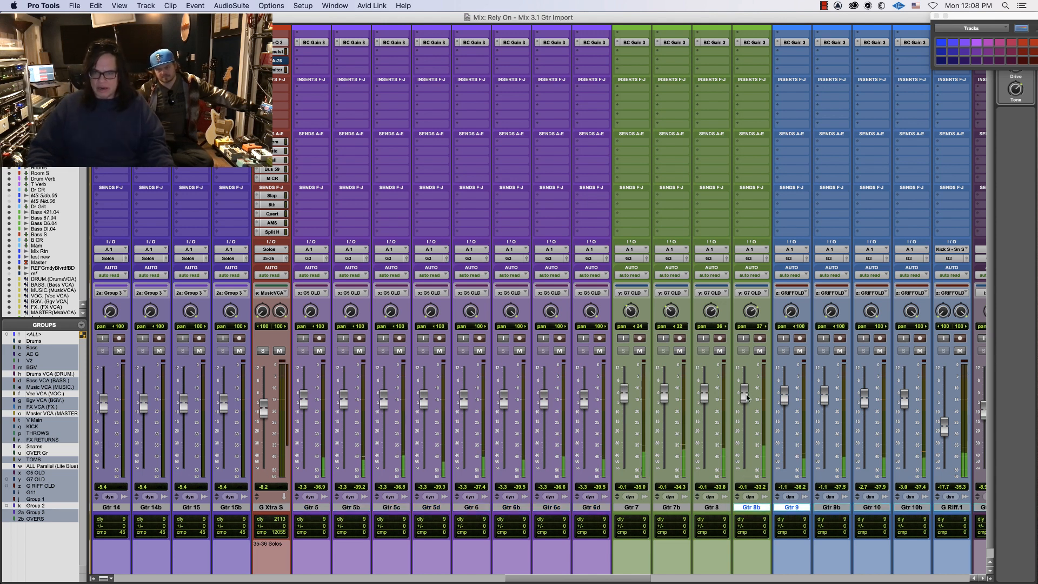
pyautogui.click(600, 351)
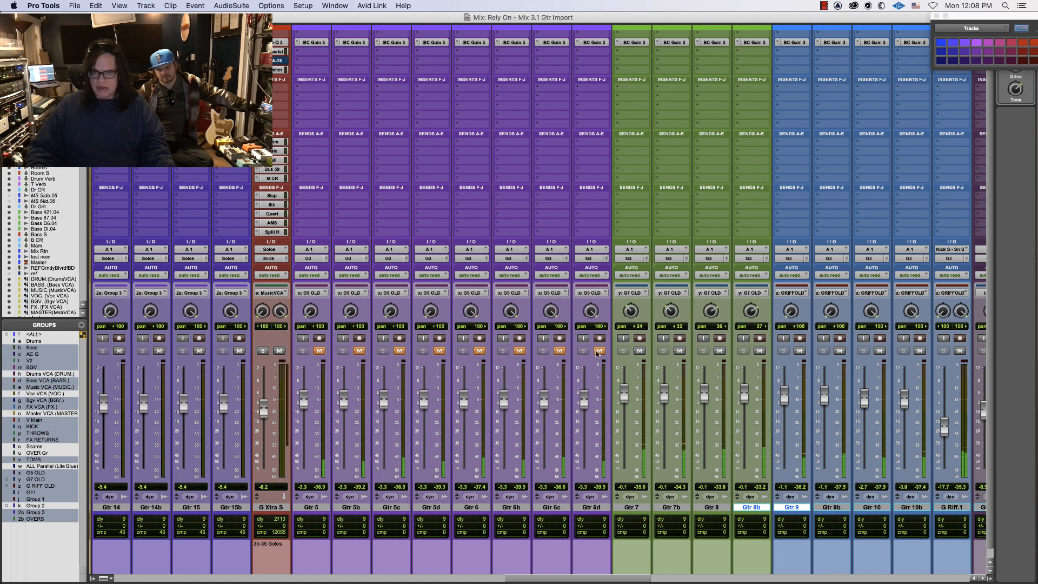
pyautogui.moveTo(746, 391)
pyautogui.mouseDown()
pyautogui.moveTo(745, 375)
pyautogui.moveTo(745, 384)
pyautogui.mouseUp()
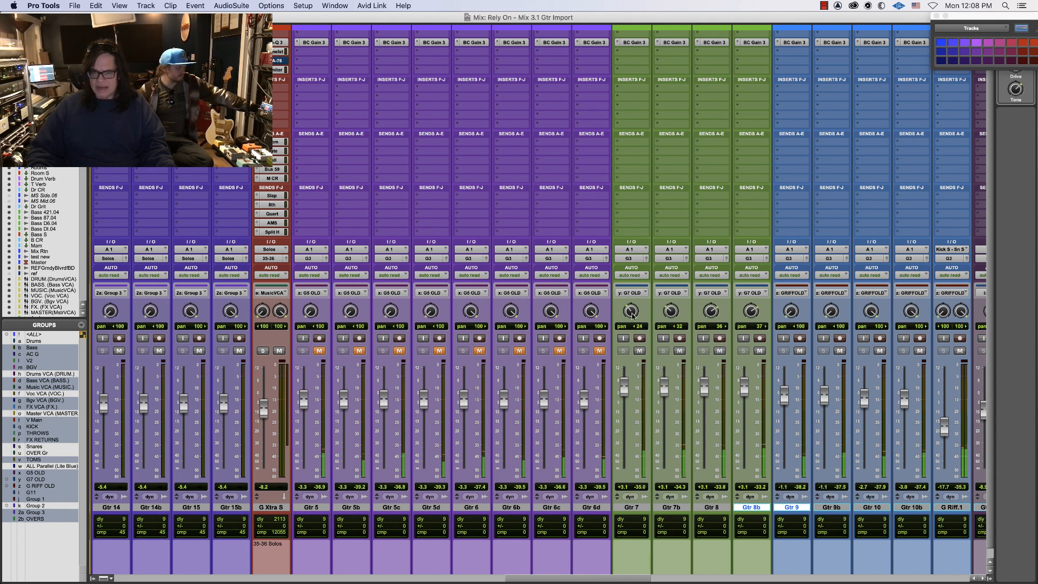
# Pan Gtr 7 to 33 and Gtr 7b to 31, and lower the Gtr 7 to Gtr 8b group to −0.4 dB
pyautogui.moveTo(630, 311); pyautogui.dragTo(677, 277)
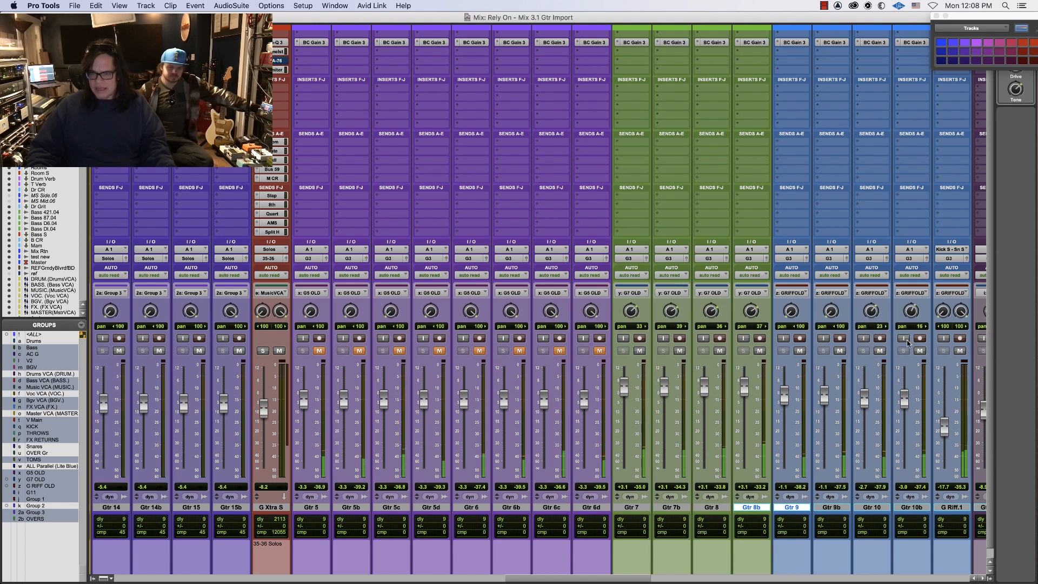
pyautogui.moveTo(671, 311); pyautogui.dragTo(669, 320)
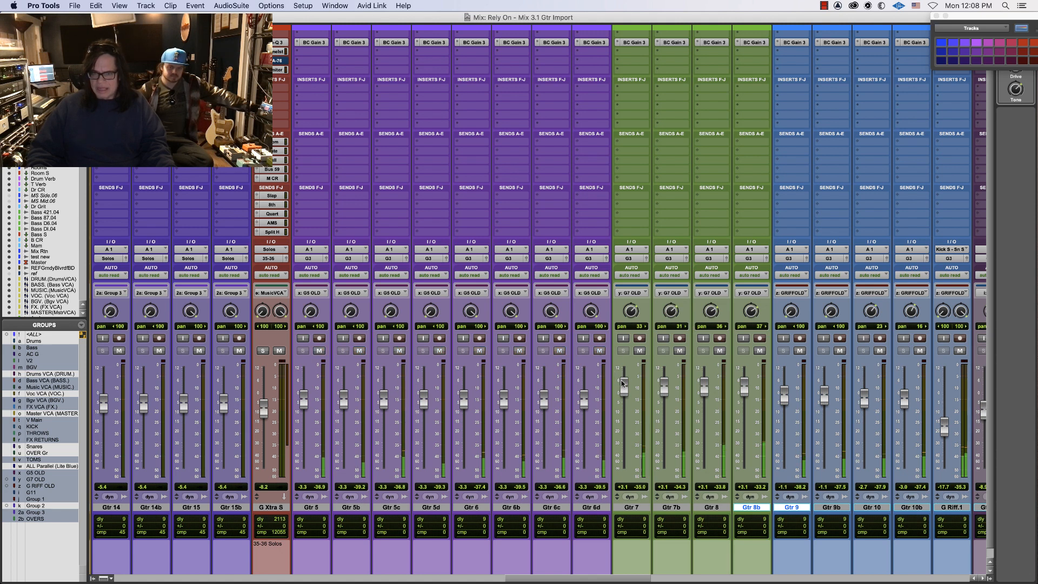
pyautogui.moveTo(624, 384); pyautogui.dragTo(631, 393)
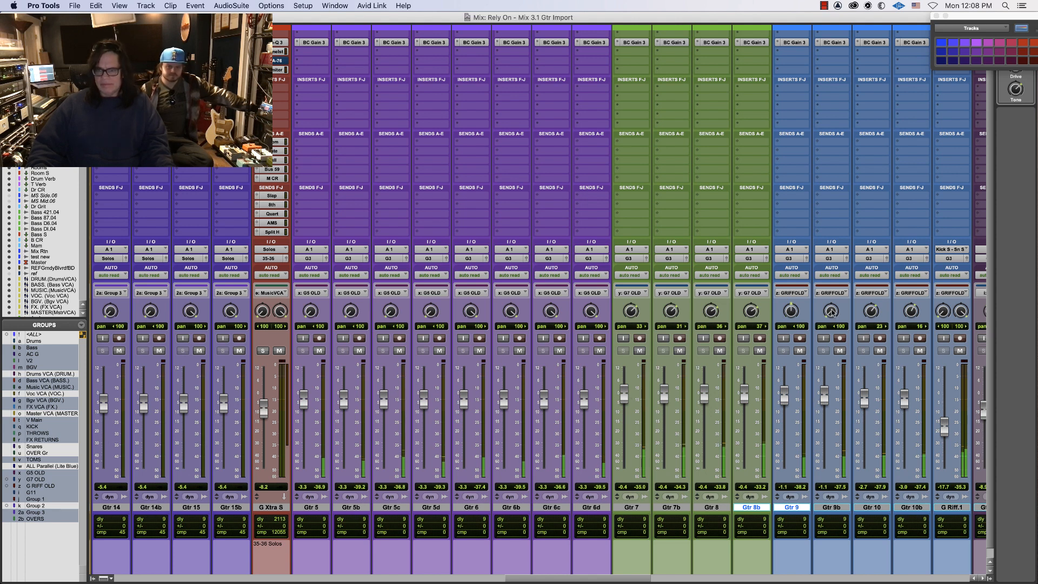
# Center the pans of Gtr 9 to Gtr 10b, and pan Gtr 9 to 24 and Gtr 9b, Gtr 10 and Gtr 10b to 17
pyautogui.keyDown('alt'); pyautogui.click(869, 315); pyautogui.keyUp('alt')
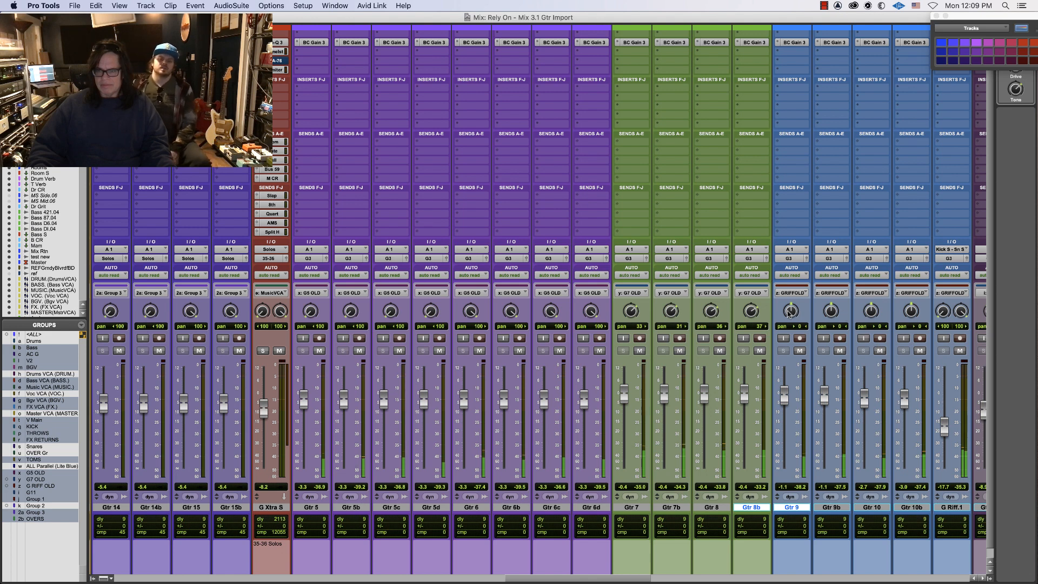
pyautogui.moveTo(790, 313); pyautogui.dragTo(788, 325)
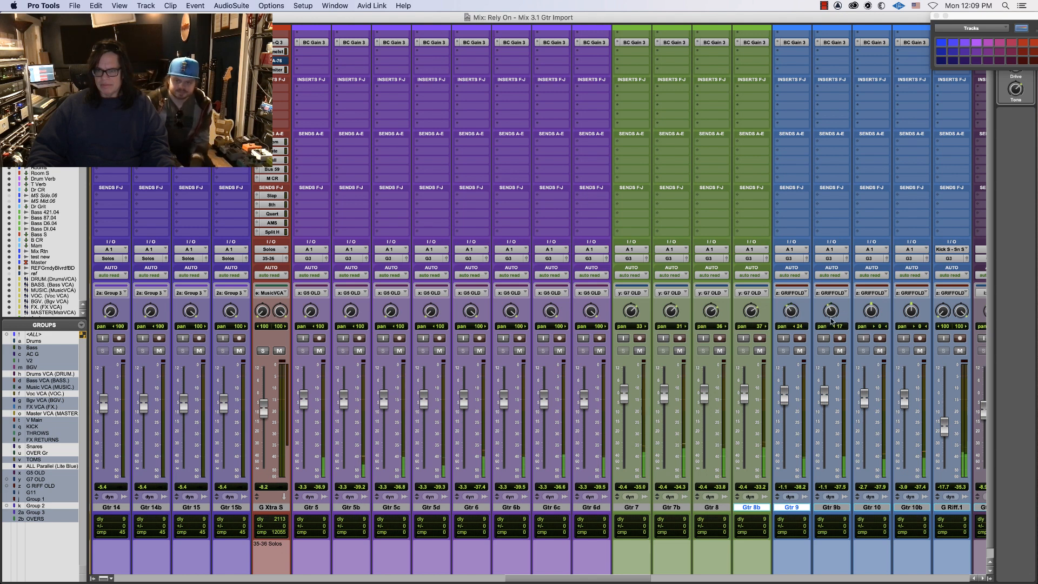
pyautogui.moveTo(866, 316); pyautogui.dragTo(867, 325)
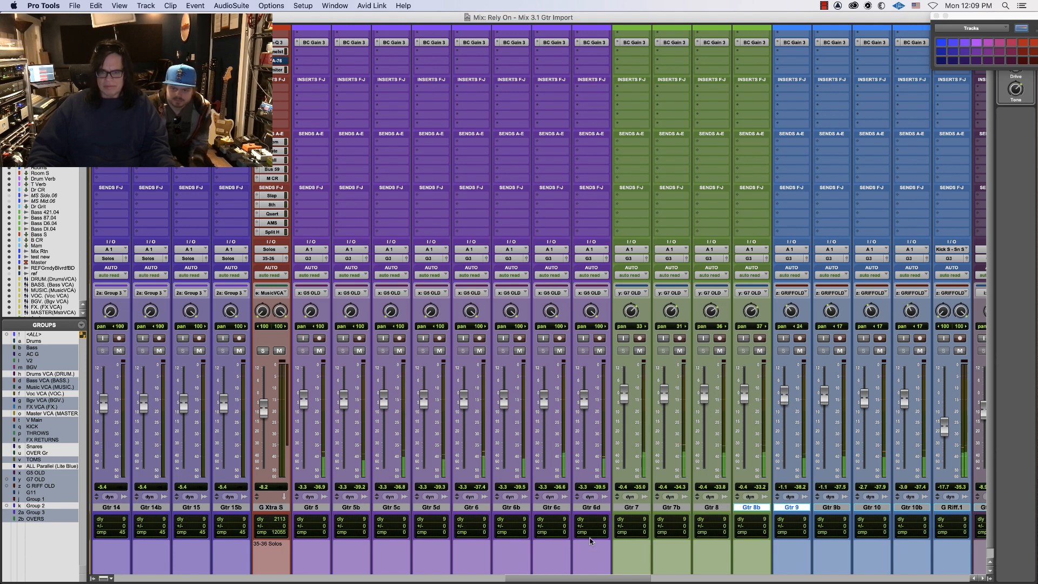
# Lower the MUSIC. VCA to −10.2 dB
pyautogui.moveTo(593, 580)
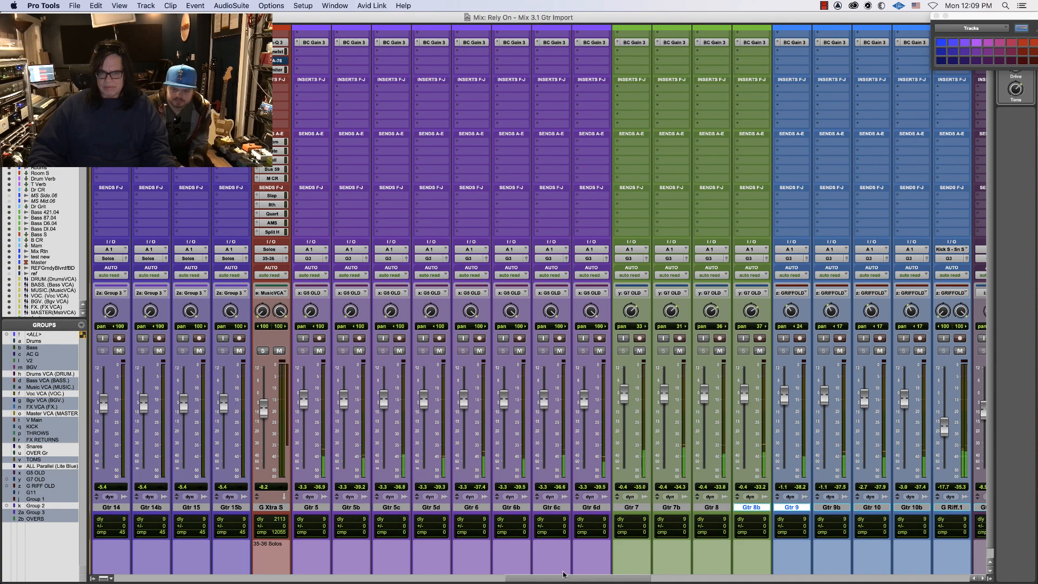
pyautogui.moveTo(565, 577); pyautogui.dragTo(397, 580)
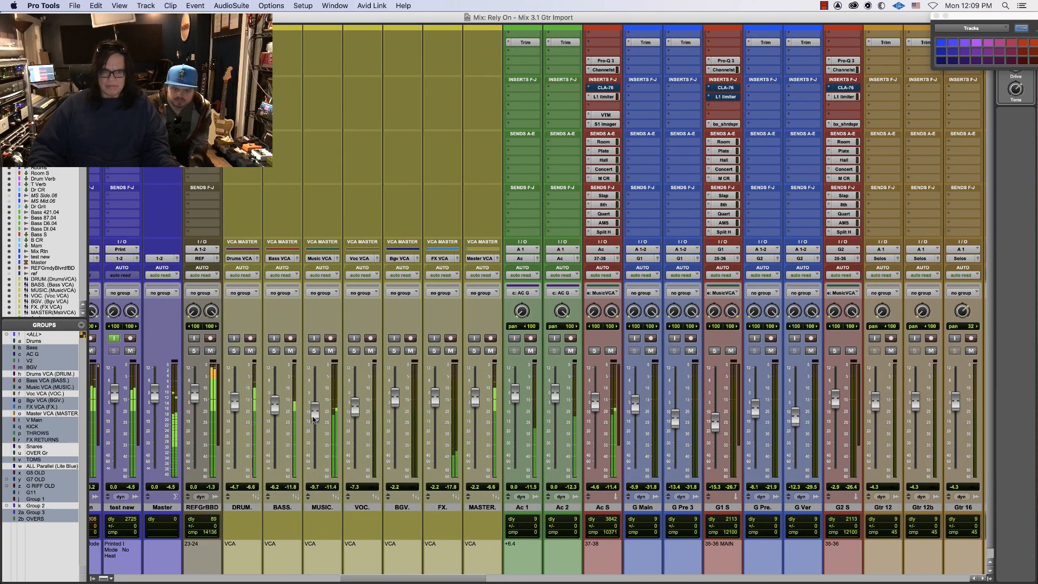
pyautogui.moveTo(308, 417); pyautogui.dragTo(316, 415)
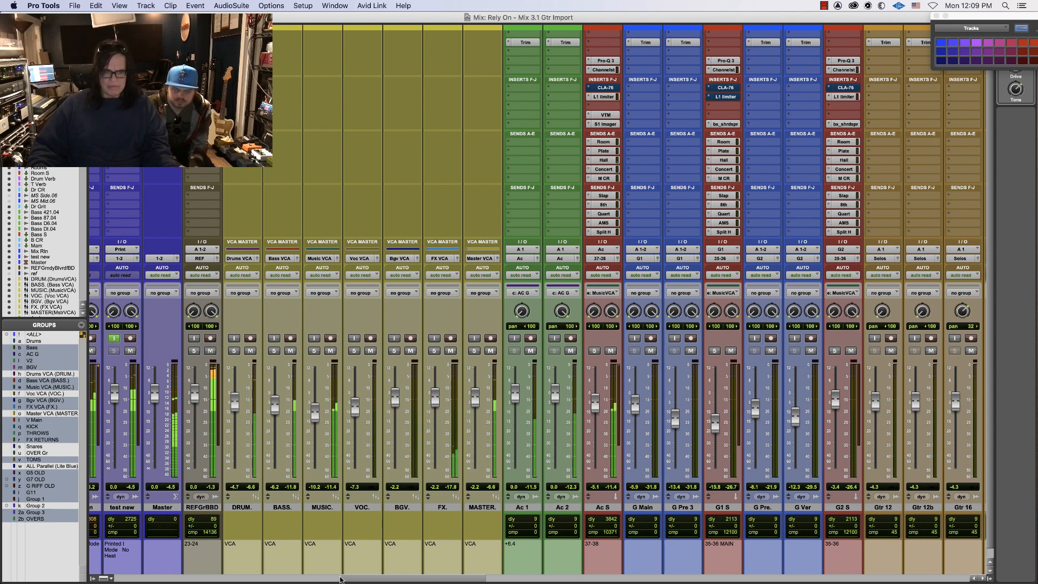
# Take the bx_digital V2 EQ on the Mix Rtn track out of bypass and close its window
pyautogui.moveTo(356, 580); pyautogui.dragTo(285, 580)
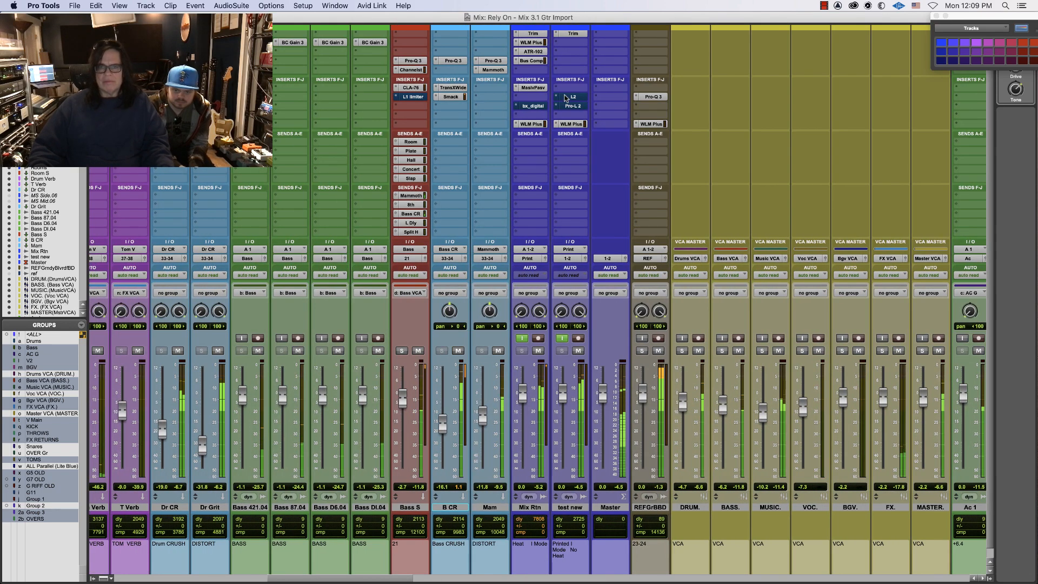
pyautogui.click(531, 106)
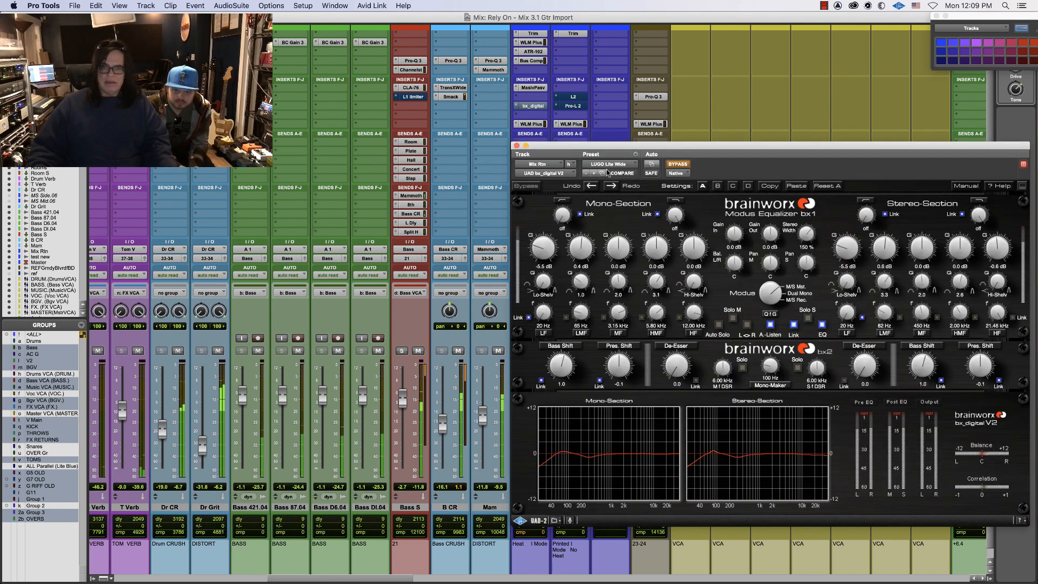
pyautogui.moveTo(613, 144); pyautogui.dragTo(475, 161)
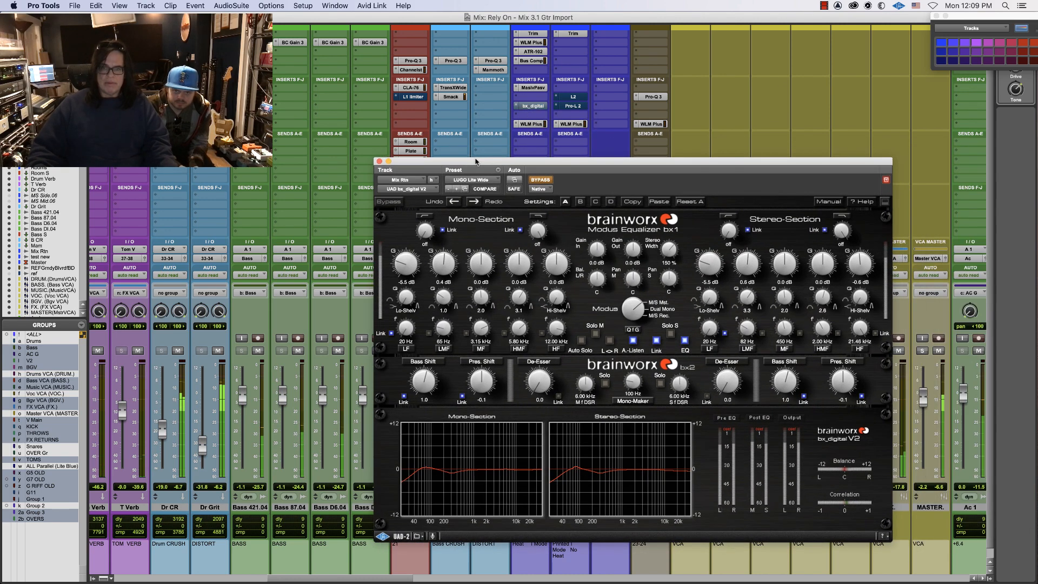
pyautogui.click(541, 180)
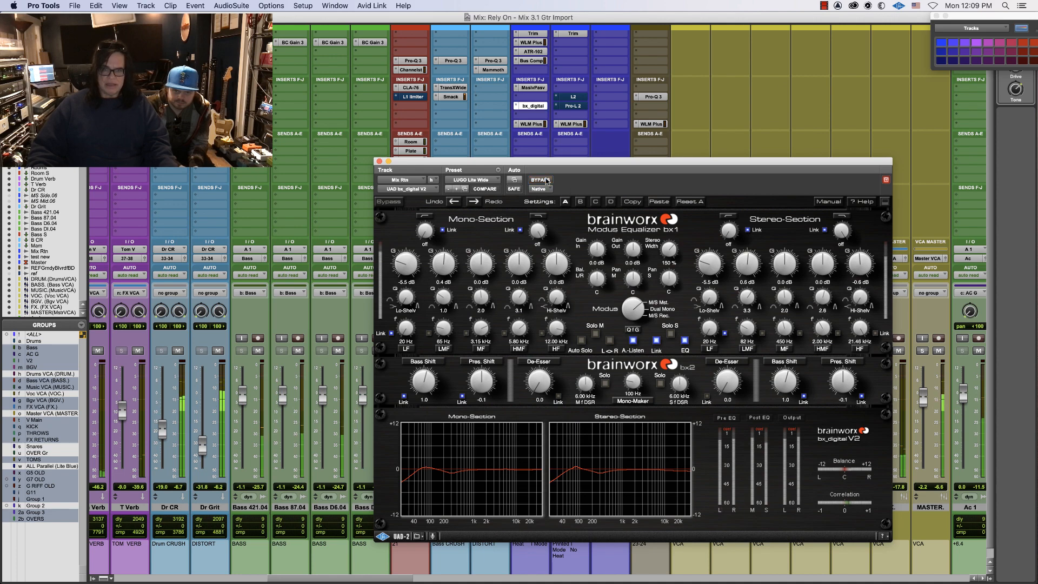
pyautogui.click(379, 161)
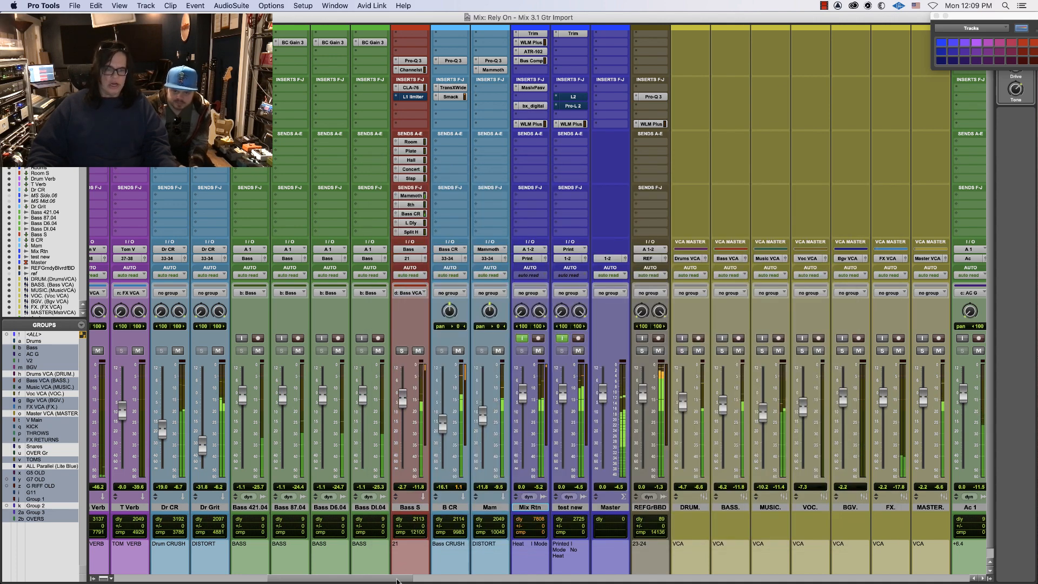
# Lower the Gtr 7 to Gtr 8b group to −1.7 dB and Gtr 9 to −2.2 dB
pyautogui.moveTo(397, 579); pyautogui.dragTo(661, 565)
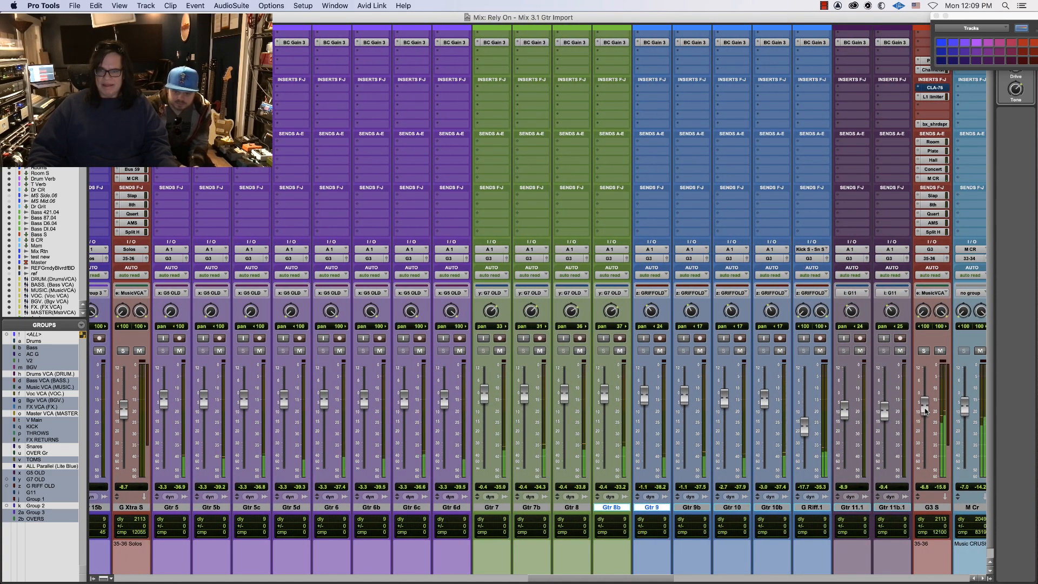
pyautogui.moveTo(651, 399); pyautogui.dragTo(601, 397)
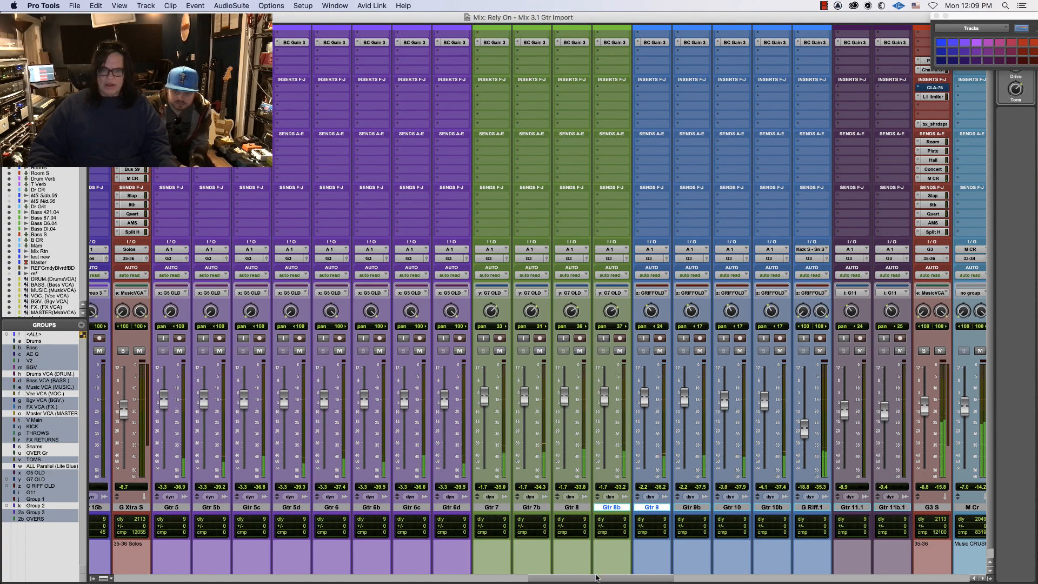
# Toggle the bypass of the Mix Rtn bx_digital for comparison and inspect the SSL Bus Compressor settings
pyautogui.moveTo(596, 578); pyautogui.dragTo(357, 577)
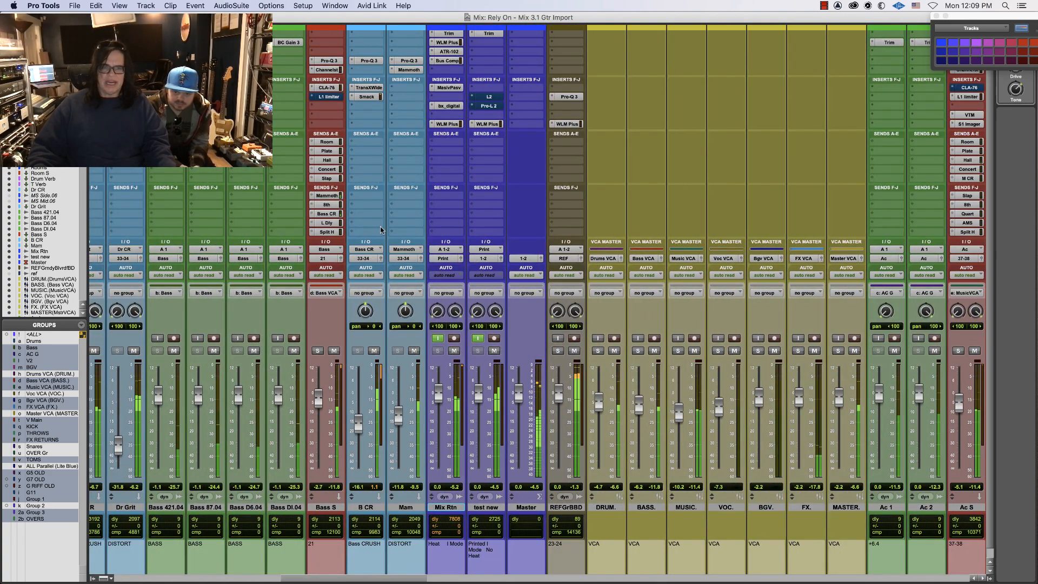
pyautogui.keyDown('super'); pyautogui.click(456, 108); pyautogui.keyUp('super')
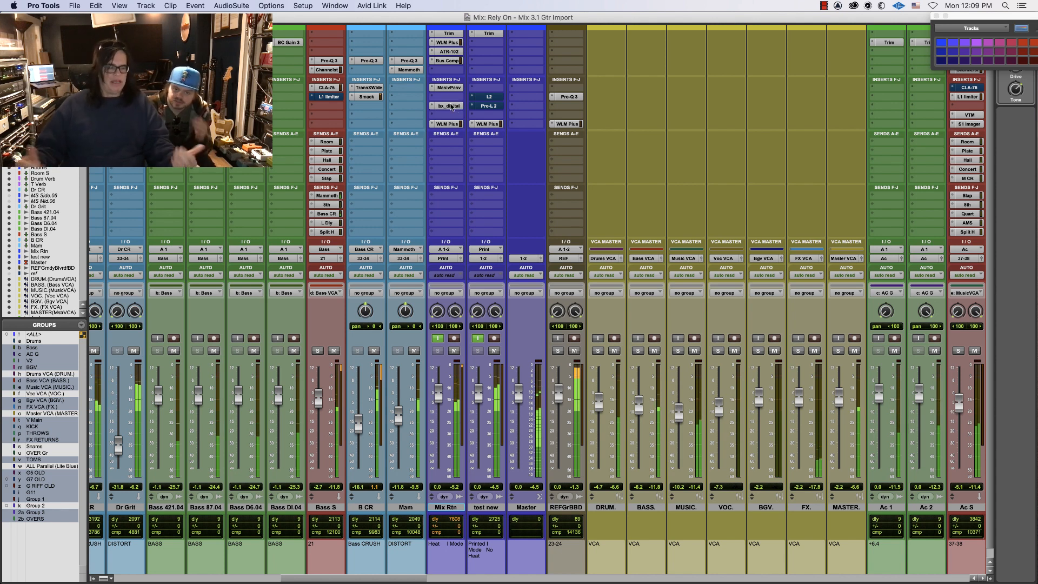
pyautogui.click(447, 61)
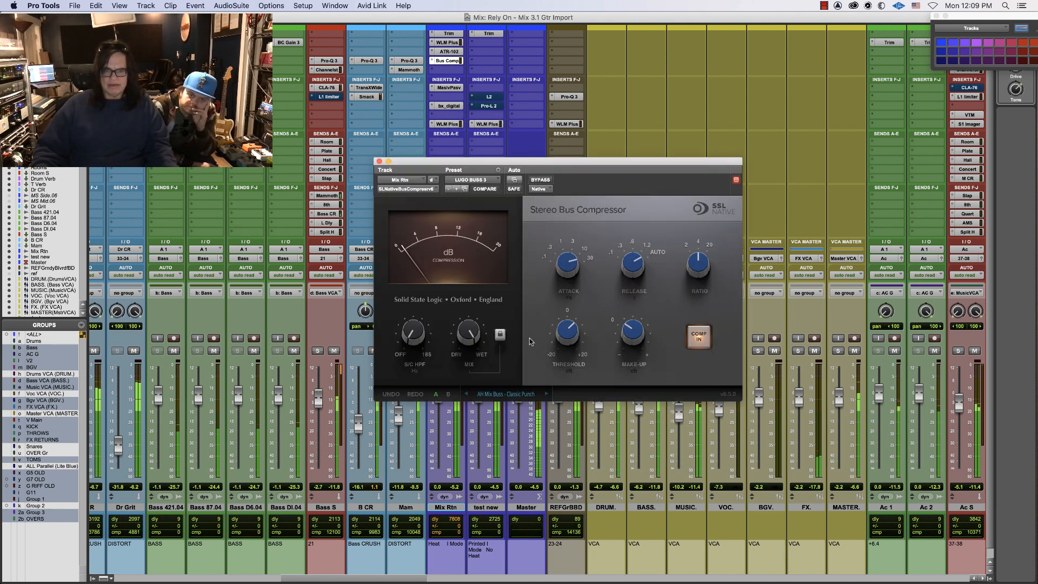
pyautogui.click(379, 161)
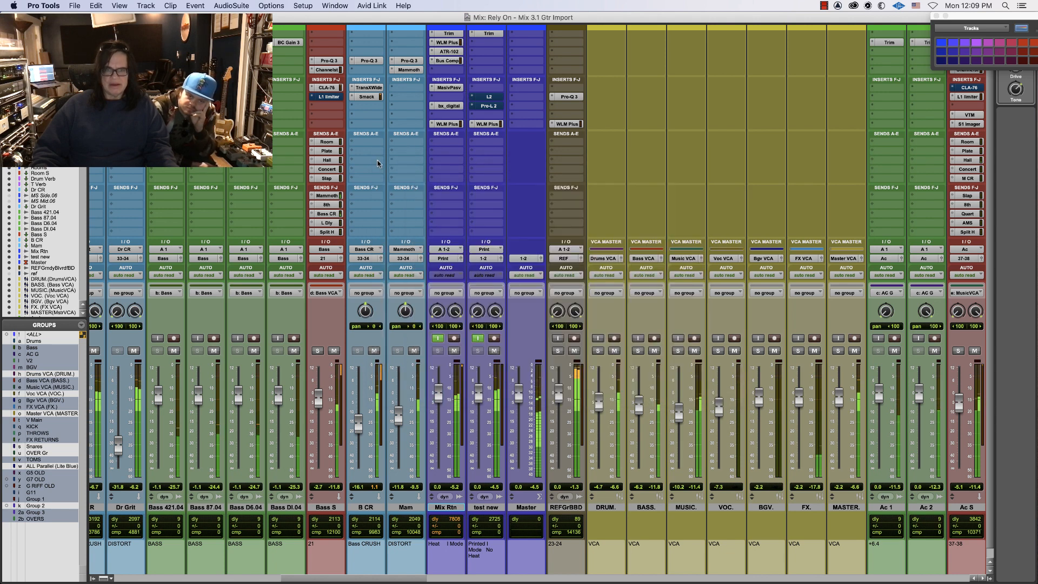
# Check the loudness of the Mix Rtn track in WLM Plus, reset its true peak hold, and close the meter
pyautogui.click(446, 124)
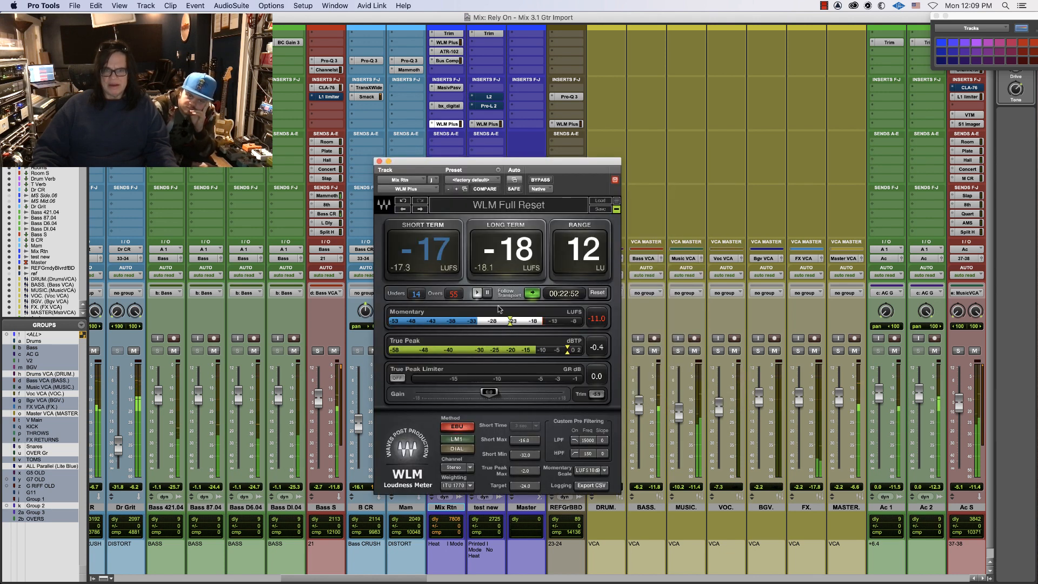
pyautogui.click(597, 347)
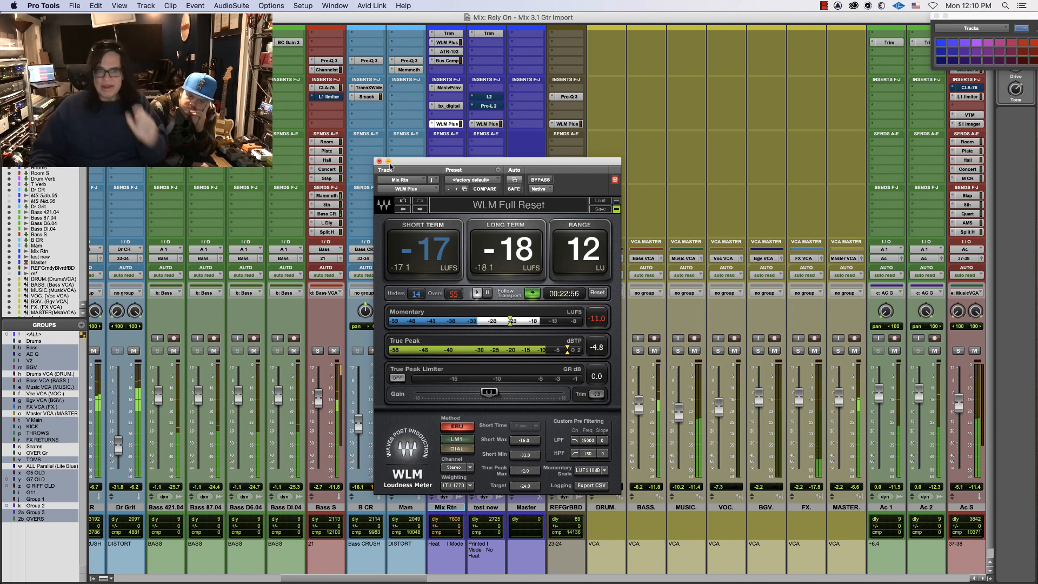
pyautogui.click(379, 161)
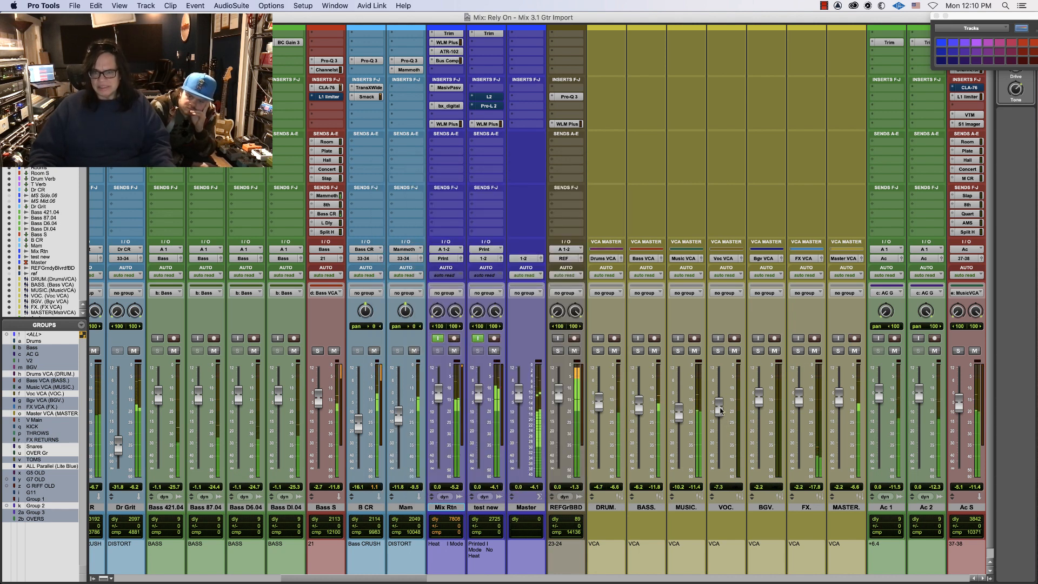
# Pull the VOC. and BGV. VCAs fully down to −∞ and unmute the V Ch and V Pre vocal tracks
pyautogui.moveTo(720, 410); pyautogui.dragTo(719, 468)
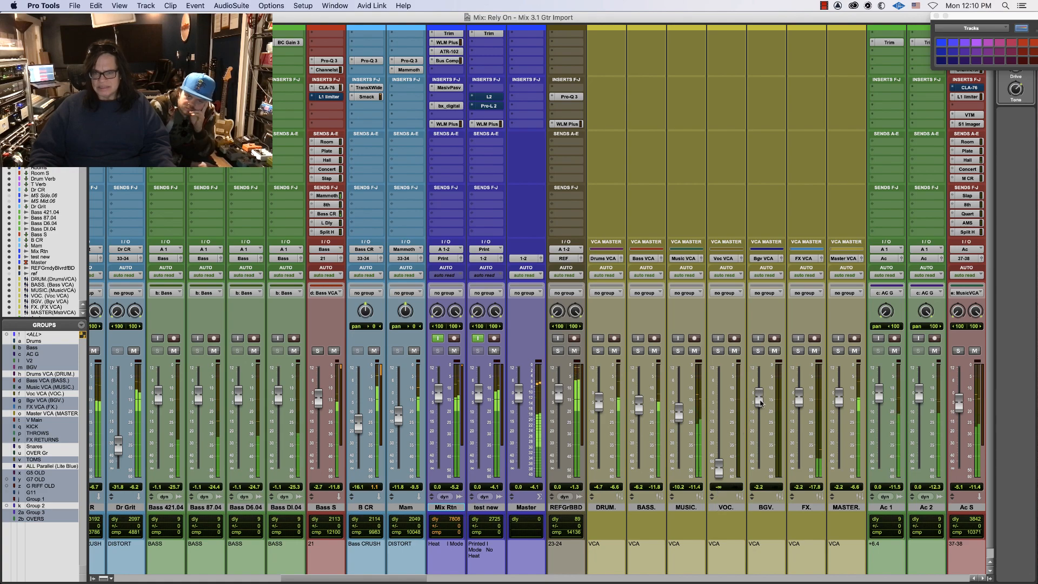
pyautogui.moveTo(760, 403); pyautogui.dragTo(762, 509)
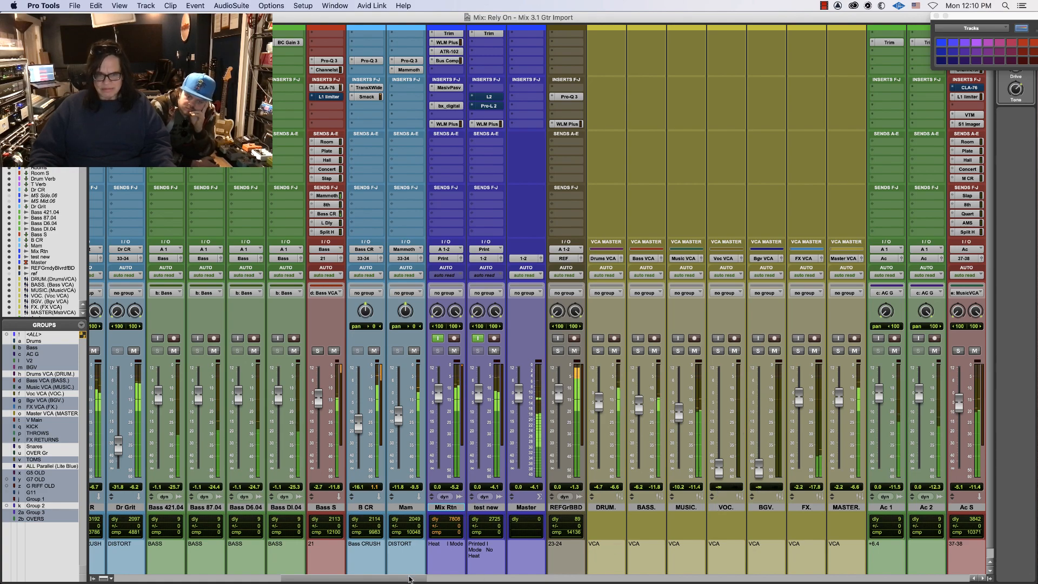
pyautogui.moveTo(414, 577); pyautogui.dragTo(750, 579)
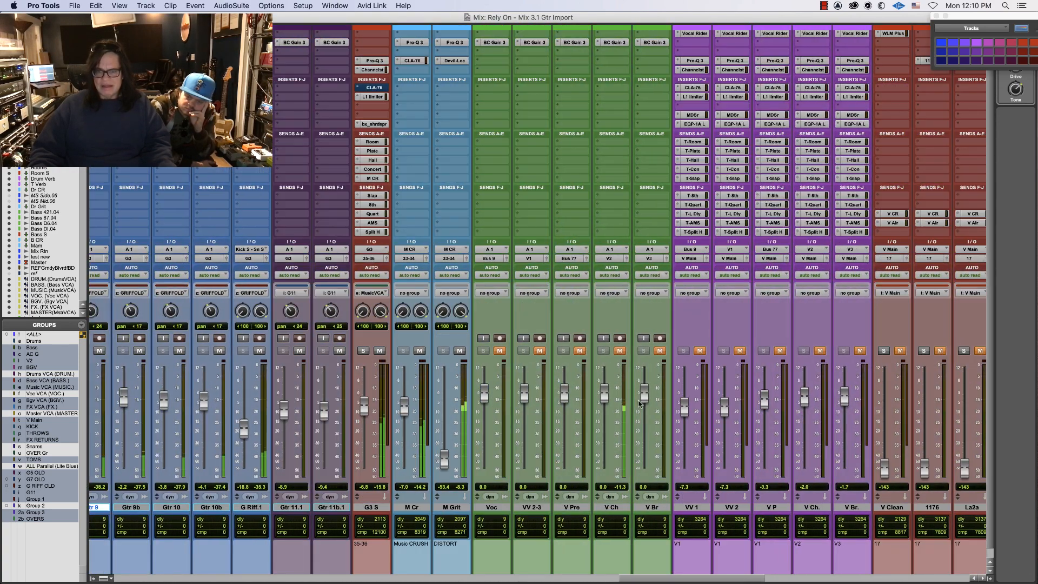
pyautogui.moveTo(619, 350); pyautogui.dragTo(579, 350)
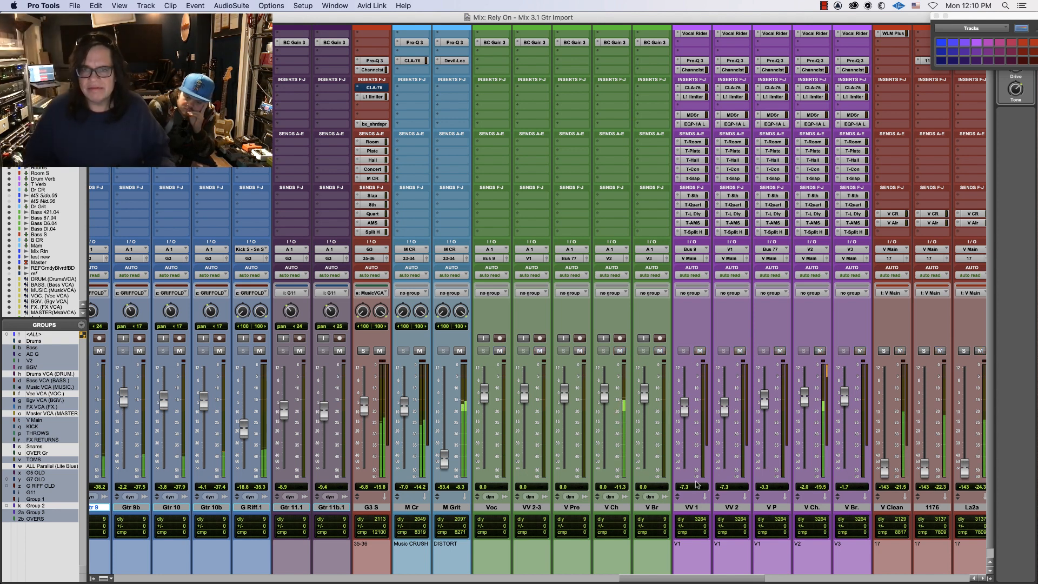
# Inspect the Pro-Q 3, SSL Channel Strip, CLA-76 and L1 limiter settings on the V Ch. vocal bus
pyautogui.click(608, 507)
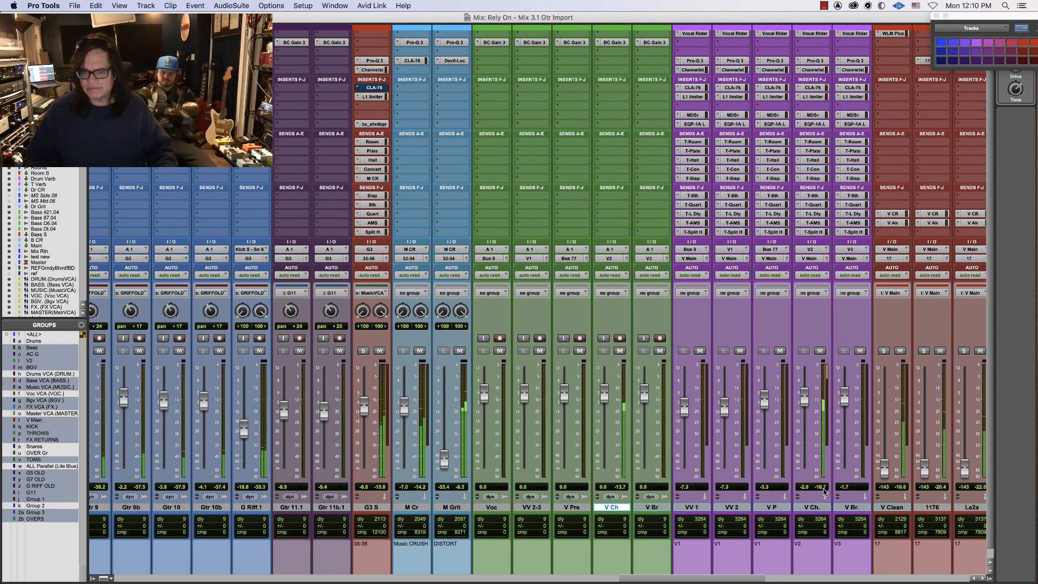
pyautogui.click(811, 61)
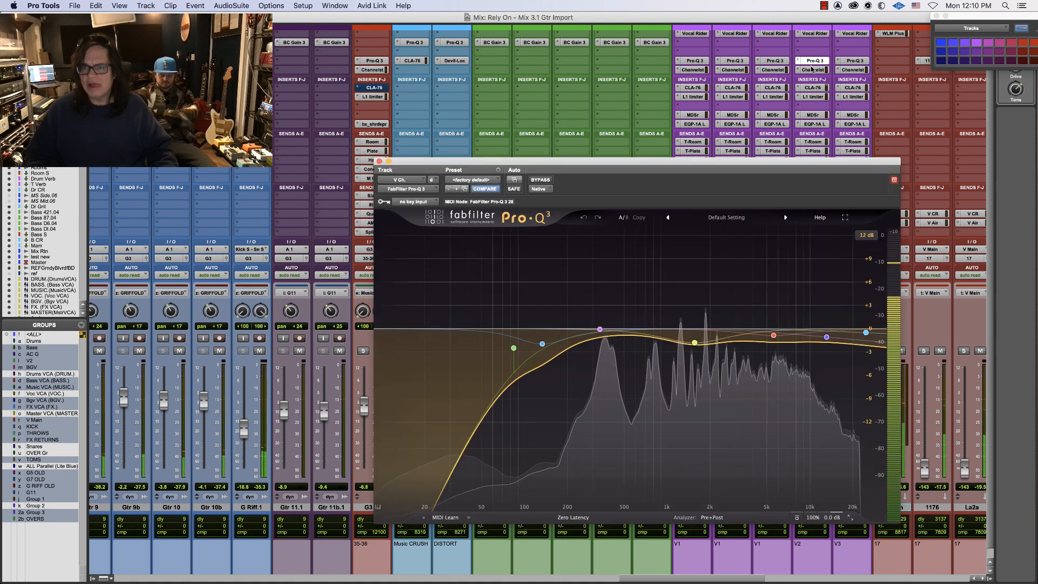
pyautogui.click(812, 70)
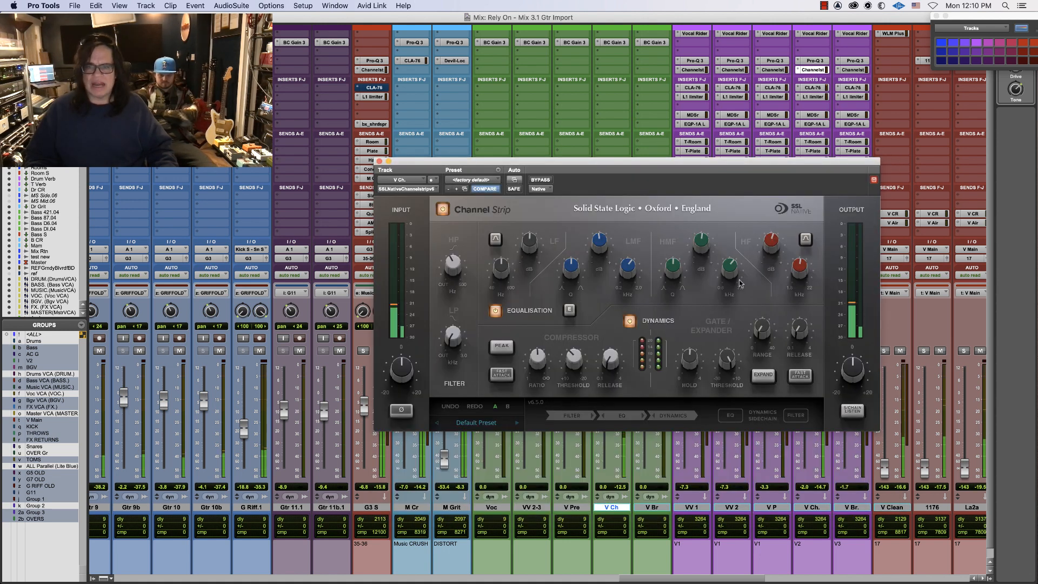
pyautogui.moveTo(735, 276)
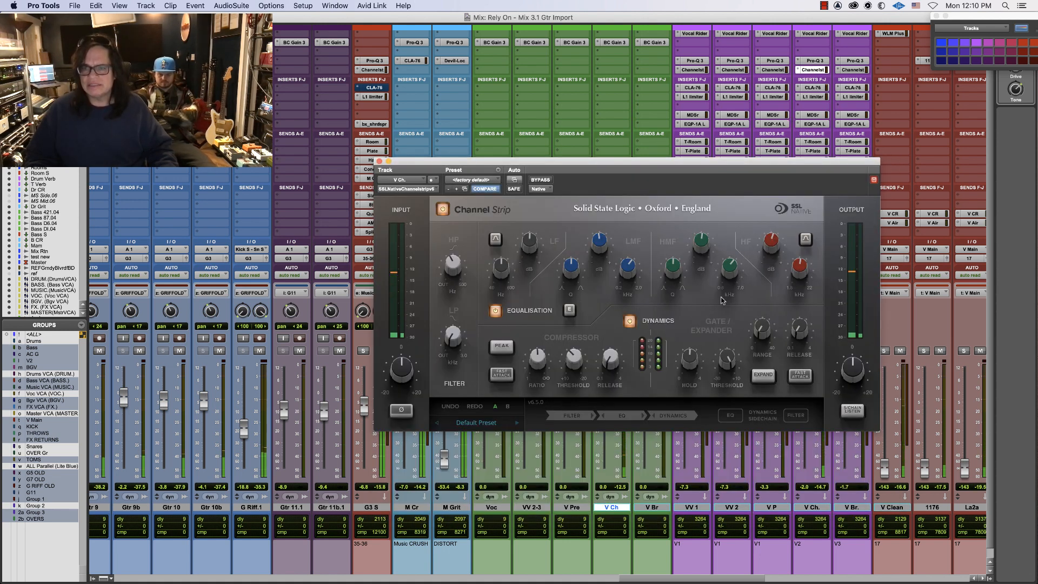
pyautogui.click(813, 87)
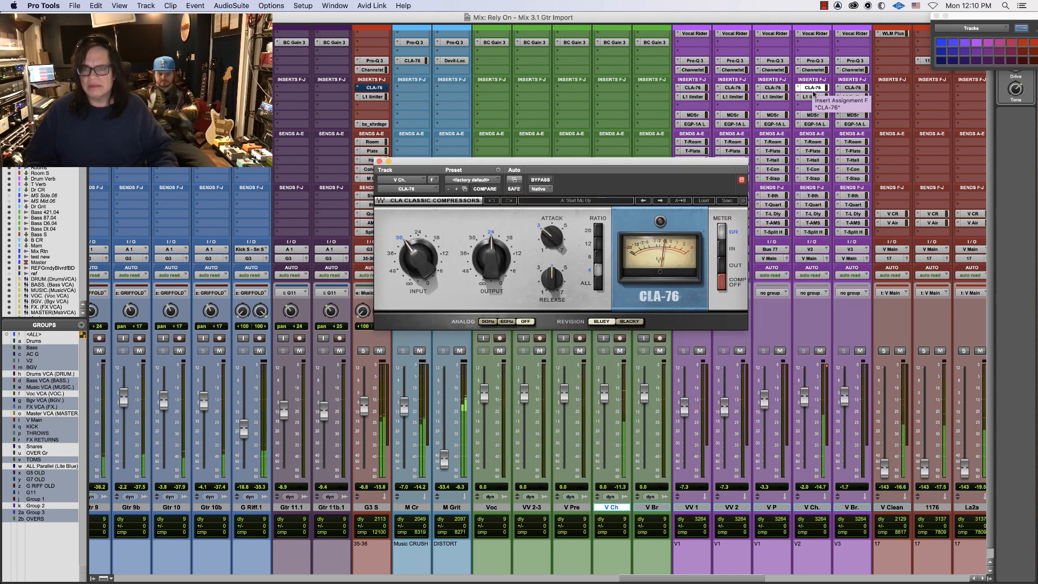
pyautogui.click(813, 97)
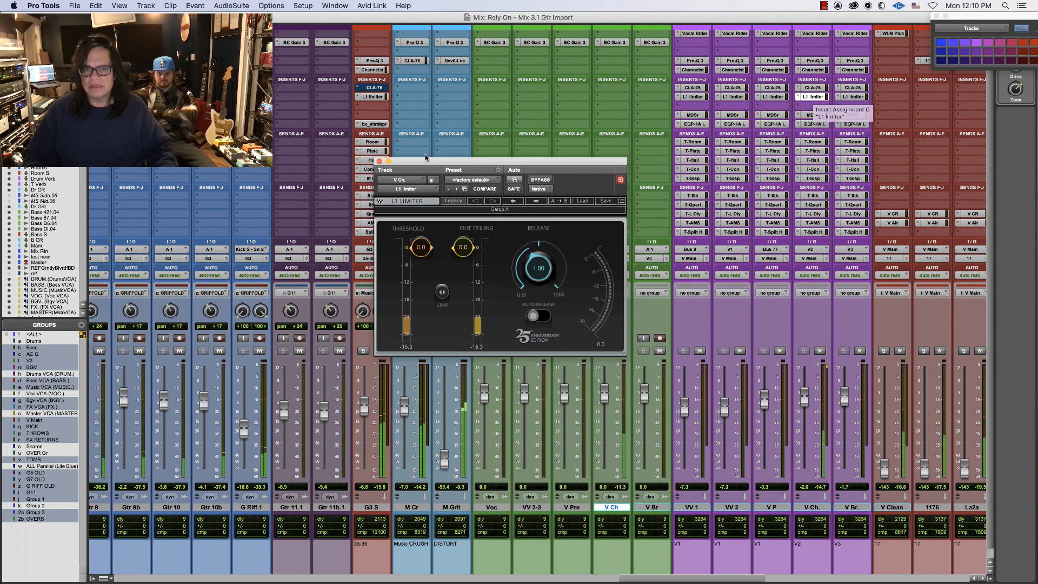
pyautogui.click(380, 162)
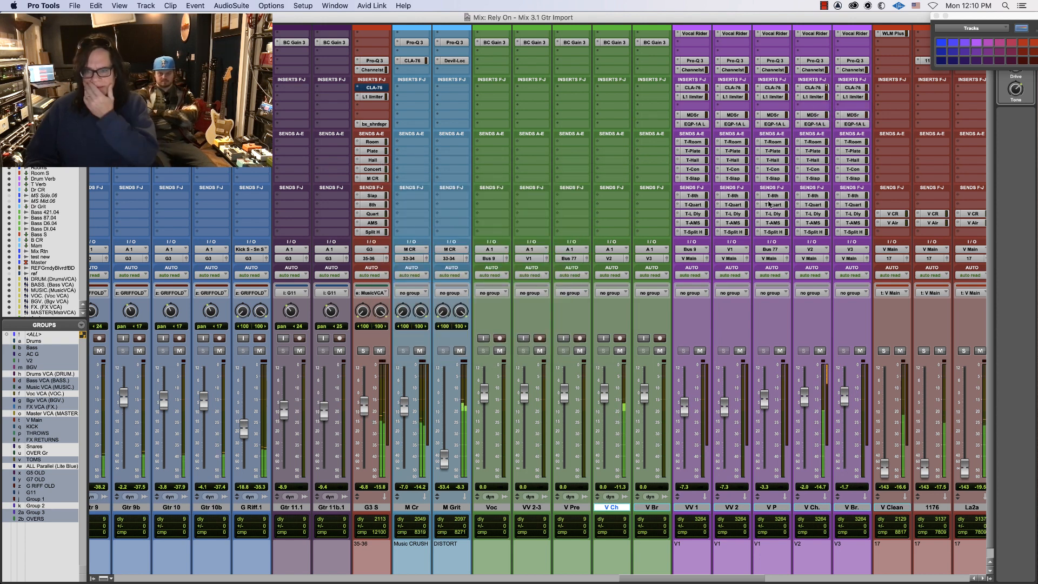
# Try raising the V Clean fader, and raise the VOC. and BGV. VCAs to −3.6 dB
pyautogui.moveTo(884, 468); pyautogui.dragTo(889, 400)
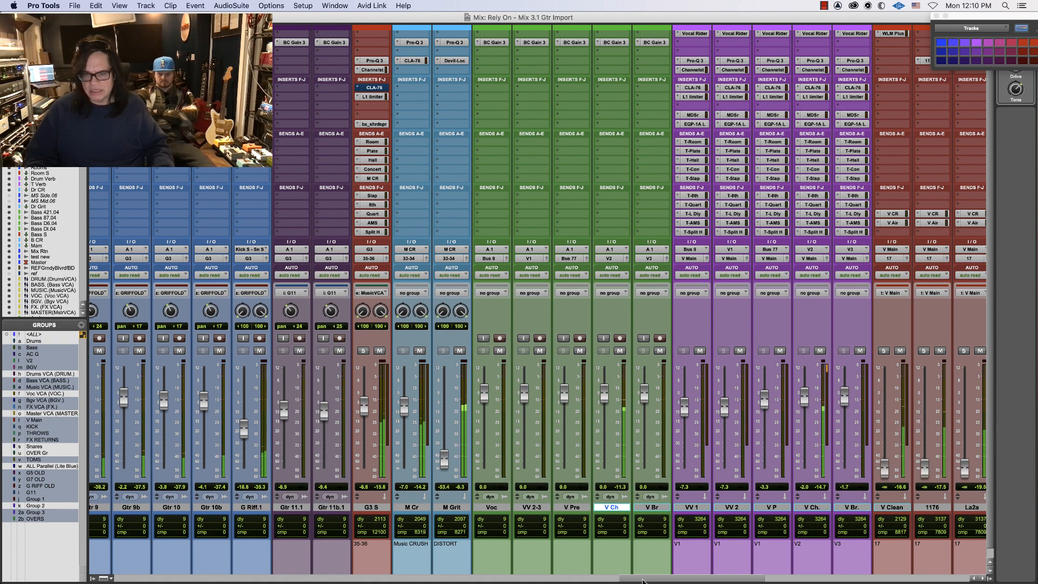
pyautogui.moveTo(651, 578); pyautogui.dragTo(330, 579)
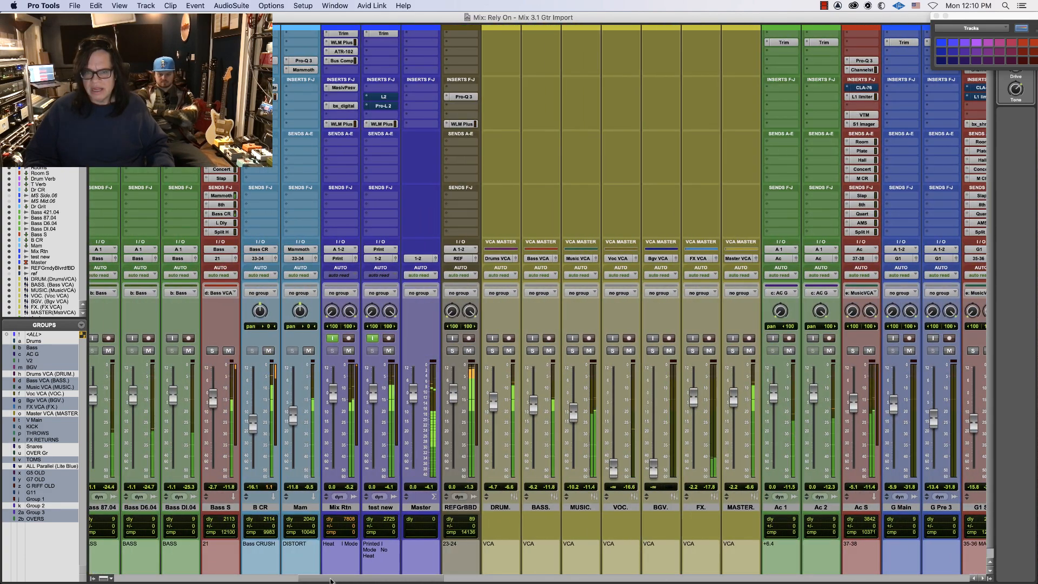
pyautogui.moveTo(614, 472); pyautogui.dragTo(616, 400)
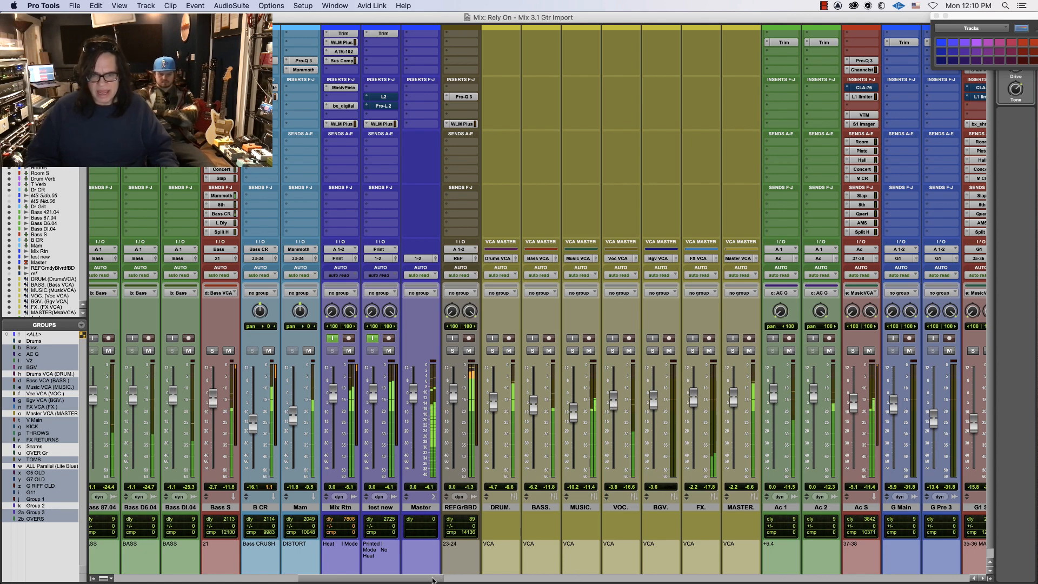
# Fine-tune the VOC. VCA master fader to about -3.6 dB
pyautogui.moveTo(442, 578)
pyautogui.mouseDown()
pyautogui.moveTo(483, 580)
pyautogui.moveTo(449, 580)
pyautogui.mouseUp()
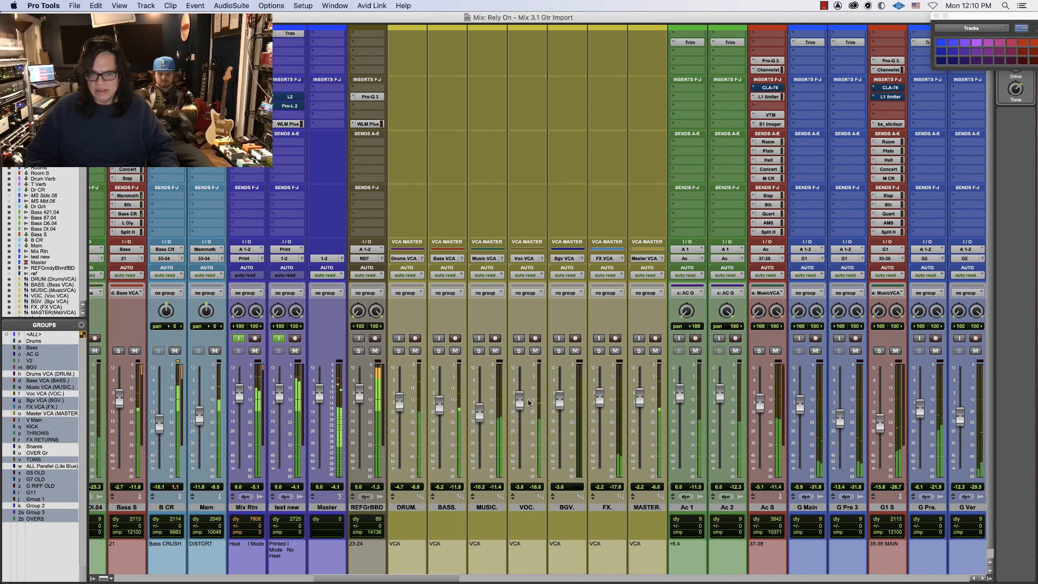
pyautogui.moveTo(519, 405); pyautogui.dragTo(520, 402)
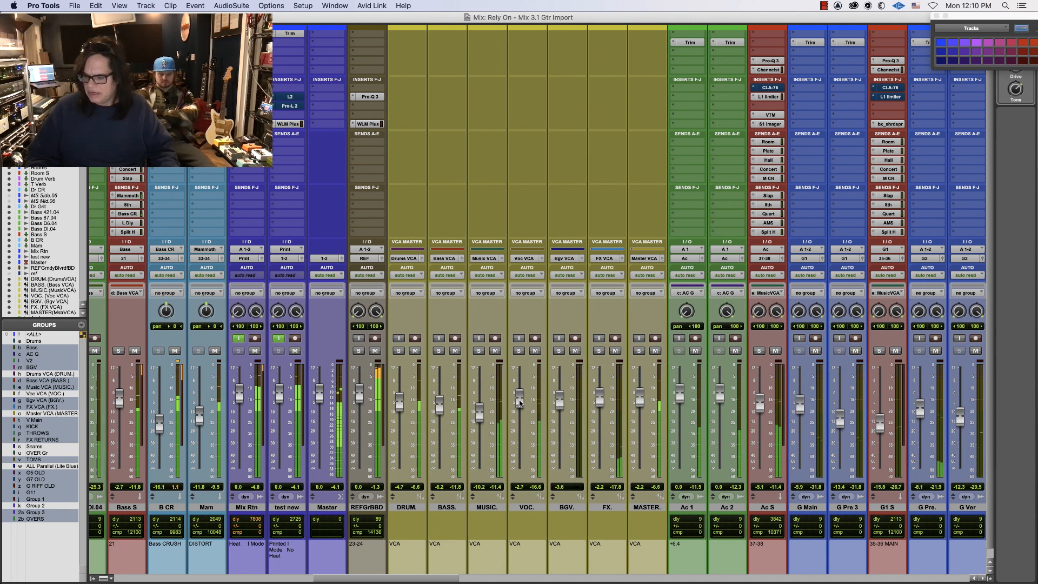
pyautogui.moveTo(521, 400); pyautogui.dragTo(520, 404)
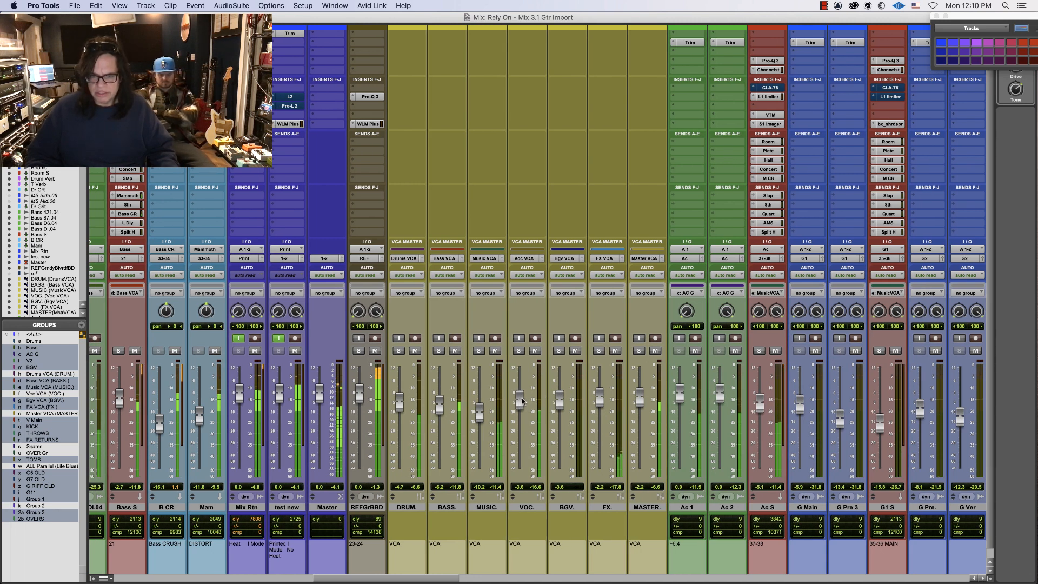
# Pull the V Cr and V Air parallel vocal faders all the way down to -∞
pyautogui.moveTo(446, 577); pyautogui.dragTo(808, 581)
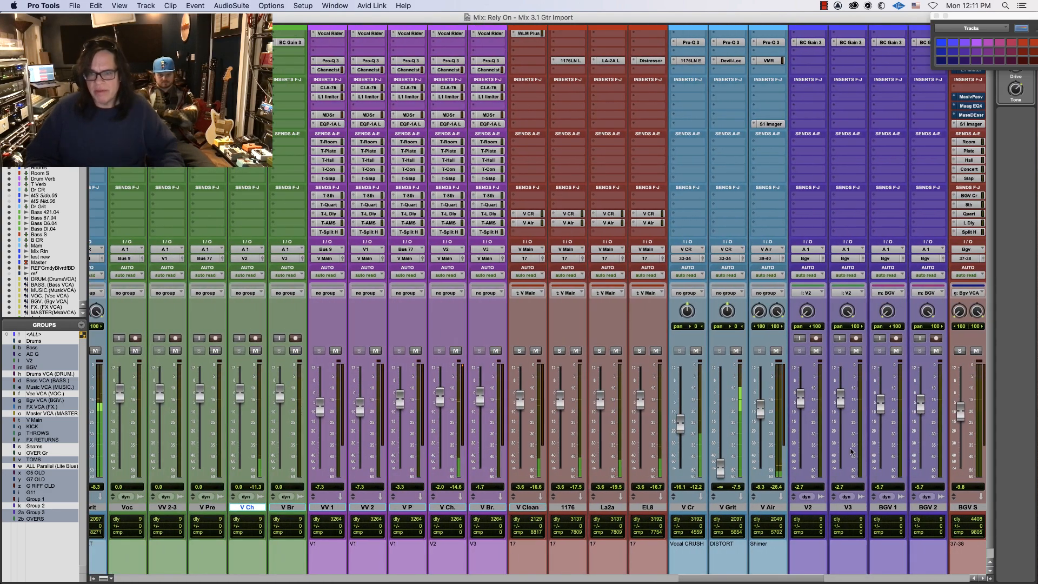
pyautogui.moveTo(678, 467); pyautogui.dragTo(679, 479)
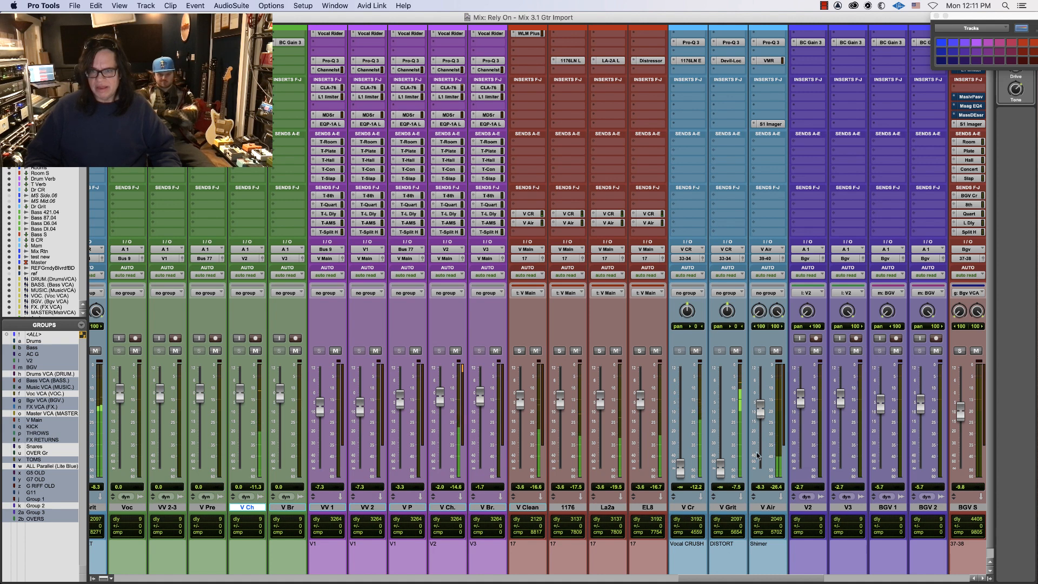
pyautogui.moveTo(760, 406); pyautogui.dragTo(760, 470)
# Reset the grouped V Clean, 1176, La2a and EL8 faders to 0 dB and select only the V Clean track
pyautogui.keyDown('alt'); pyautogui.click(598, 402); pyautogui.keyUp('alt')
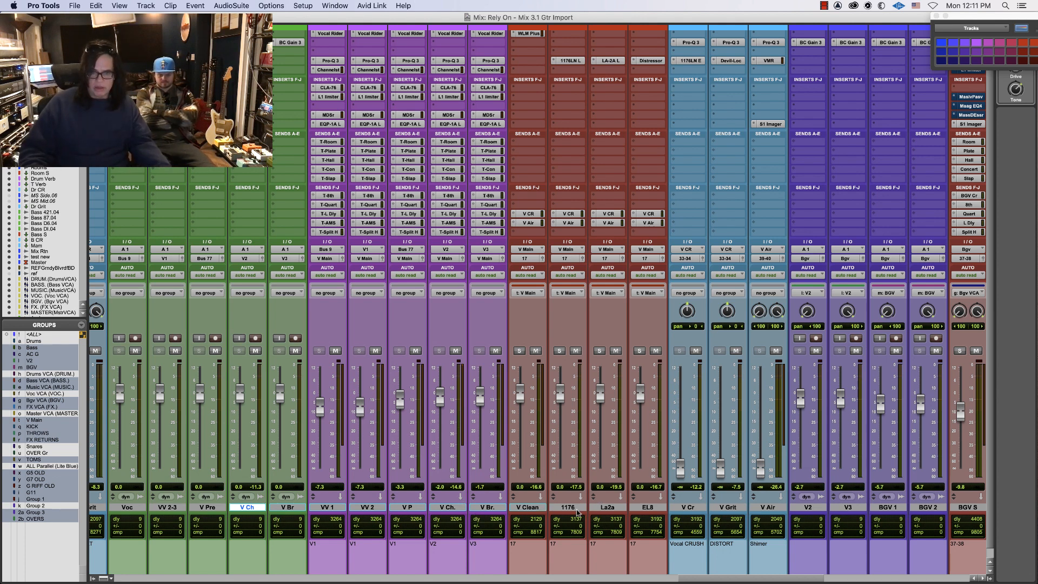
pyautogui.click(657, 508)
pyautogui.keyDown('shift'); pyautogui.click(541, 508); pyautogui.keyUp('shift')
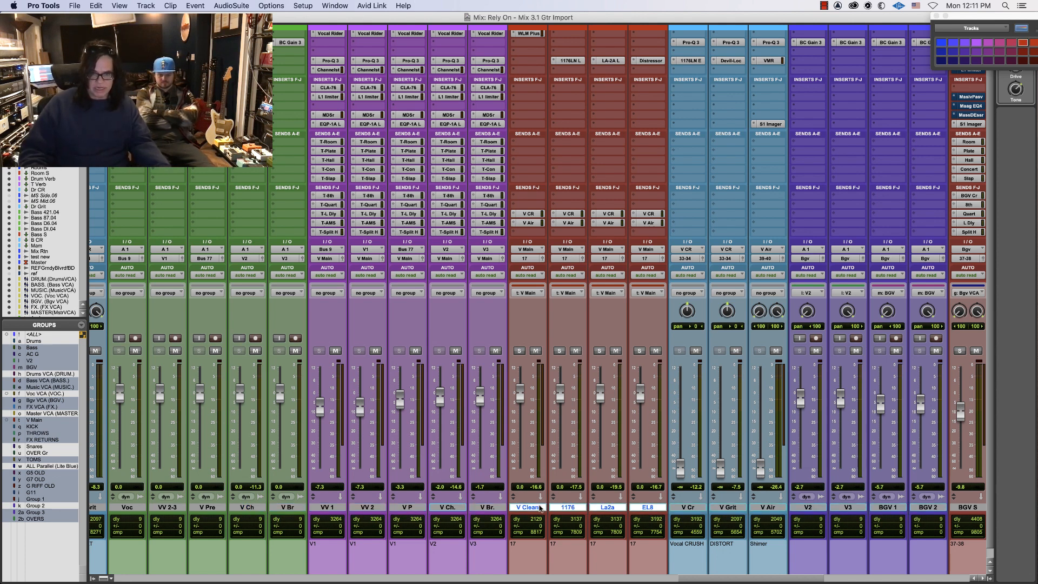
pyautogui.click(533, 508)
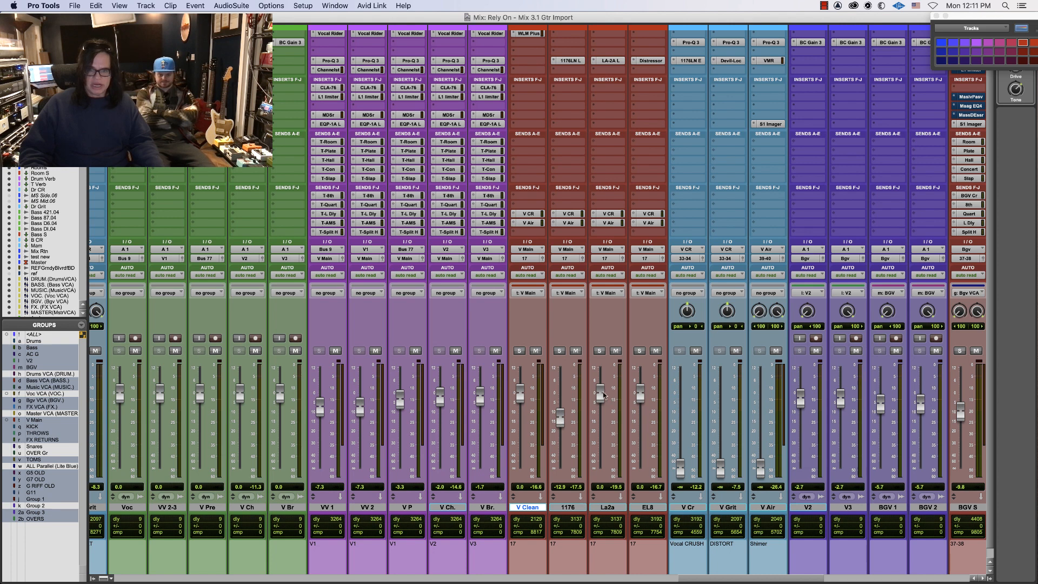
# Try the 1176, La2a and EL8 faders at -12.9 dB under V Clean, raise the group, and reset all four faders
pyautogui.moveTo(603, 396); pyautogui.dragTo(637, 419)
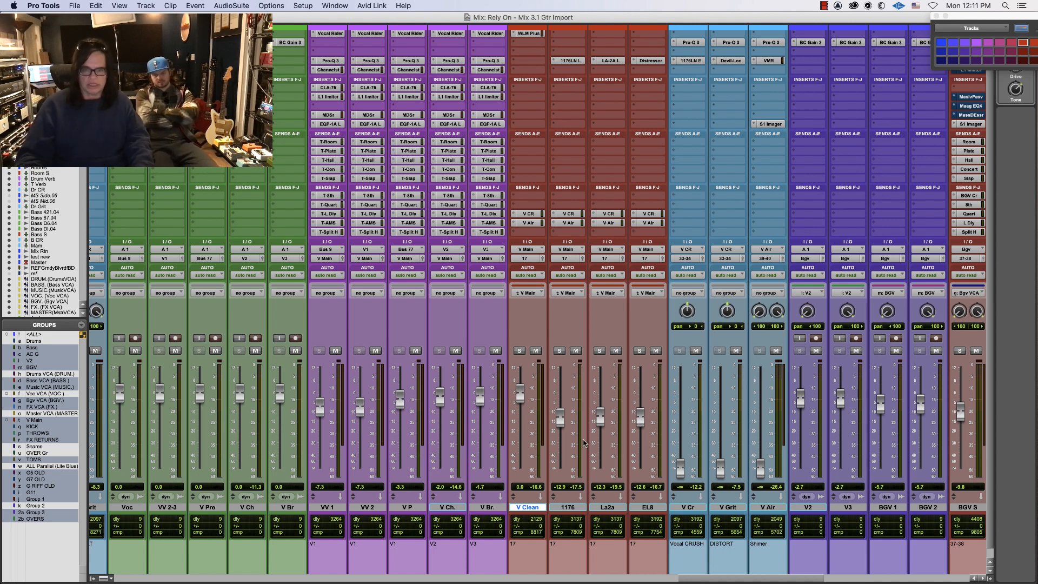
pyautogui.moveTo(561, 418); pyautogui.dragTo(563, 409)
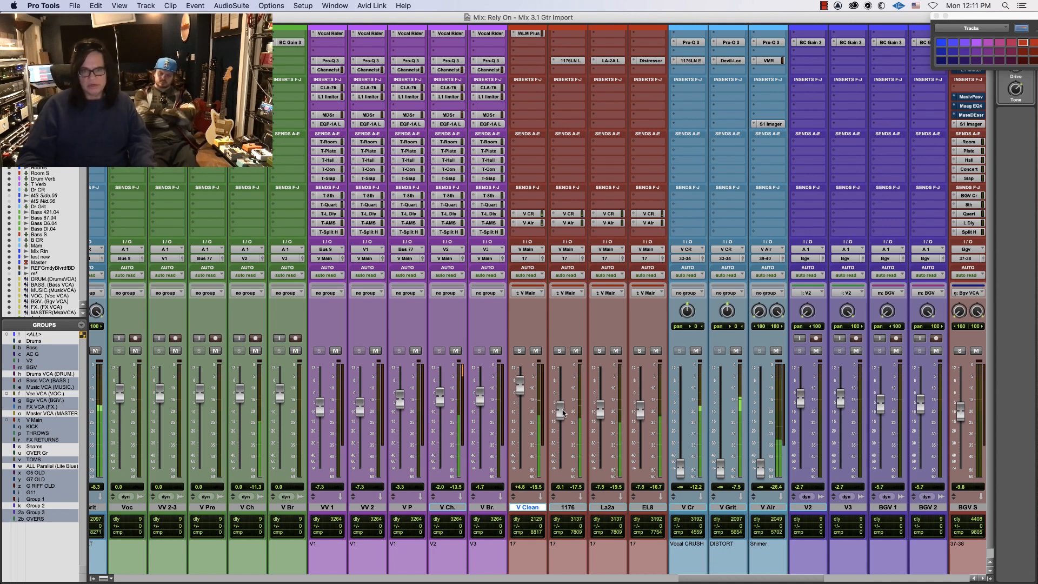
pyautogui.keyDown('alt'); pyautogui.click(564, 411); pyautogui.keyUp('alt')
# Audition lower levels for the grouped V Clean, 1176, La2a and EL8 faders and set them to -0.6 dB
pyautogui.moveTo(560, 393); pyautogui.dragTo(560, 403)
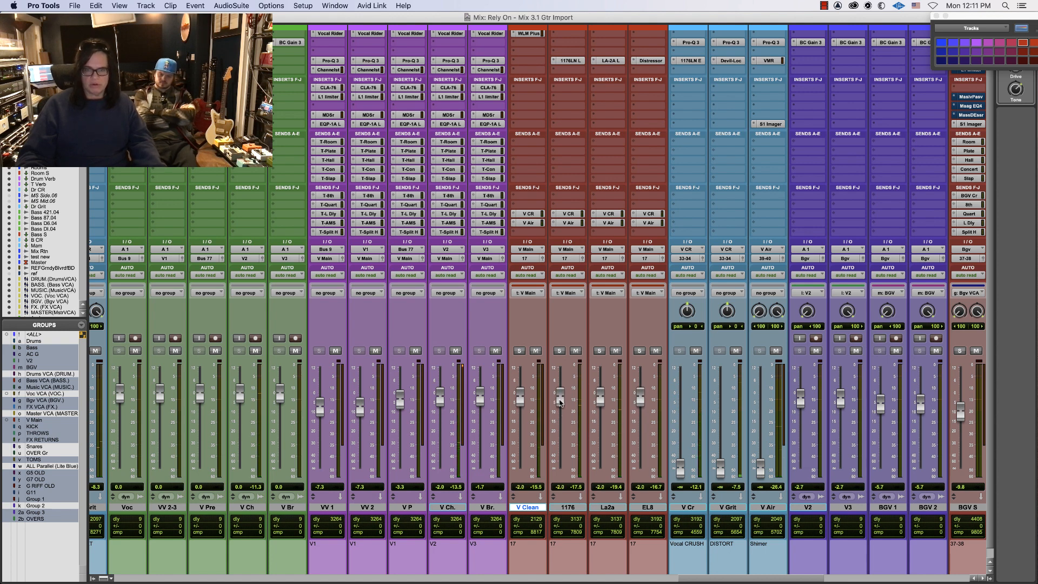
pyautogui.press('space')
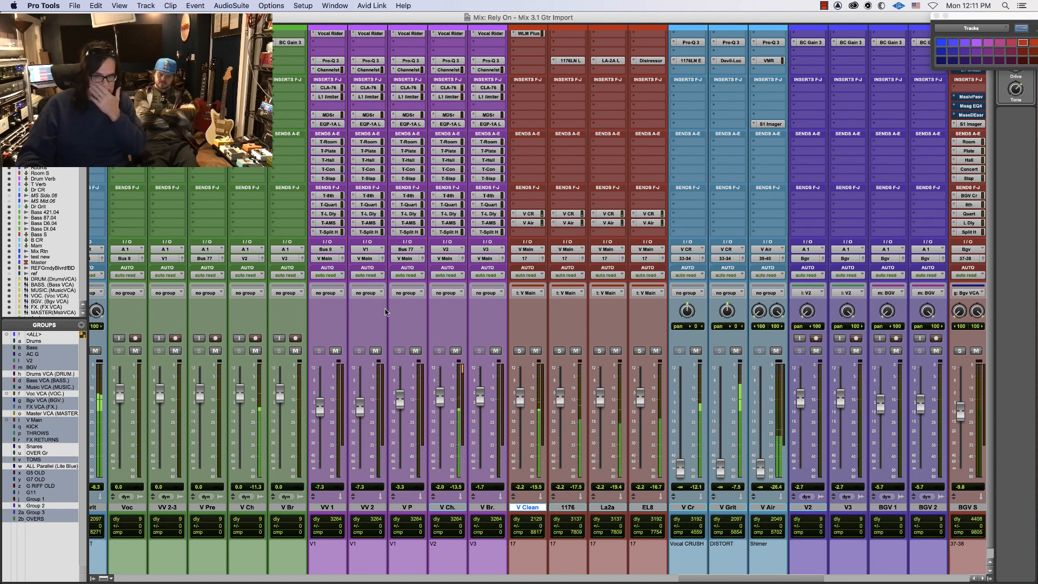
pyautogui.keyDown('alt'); pyautogui.click(559, 400); pyautogui.keyUp('alt')
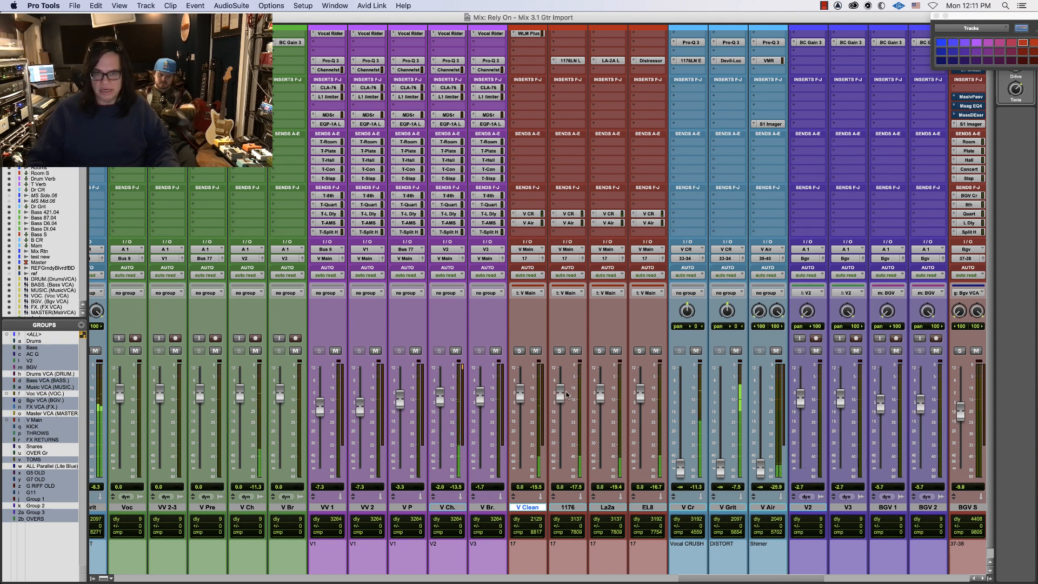
pyautogui.moveTo(566, 393); pyautogui.dragTo(566, 395)
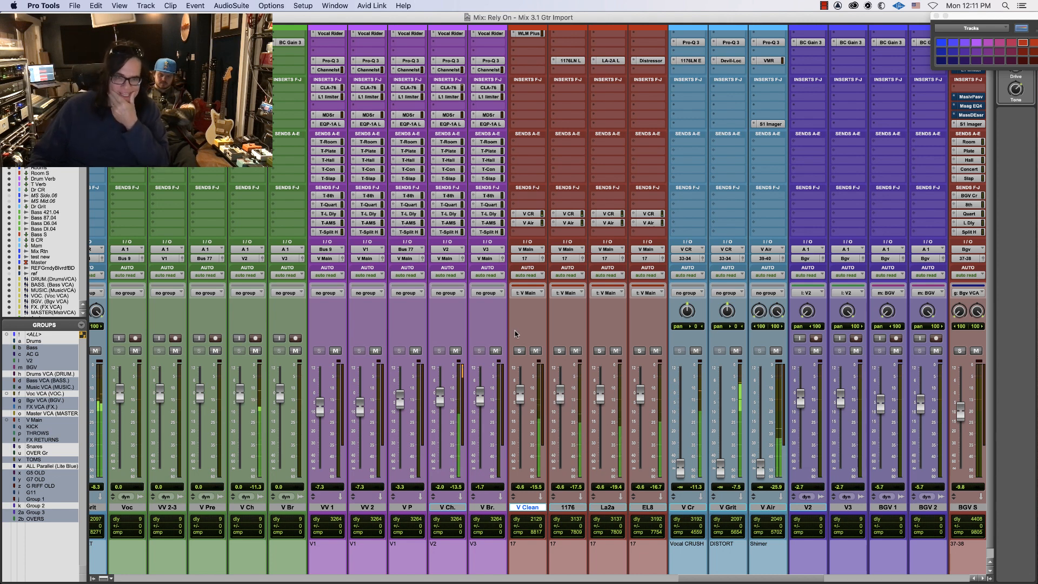
# Adjust the compressor in the V Ch. track's SSL Channel Strip to a threshold of about -5.8 and a release of 0.3
pyautogui.click(451, 61)
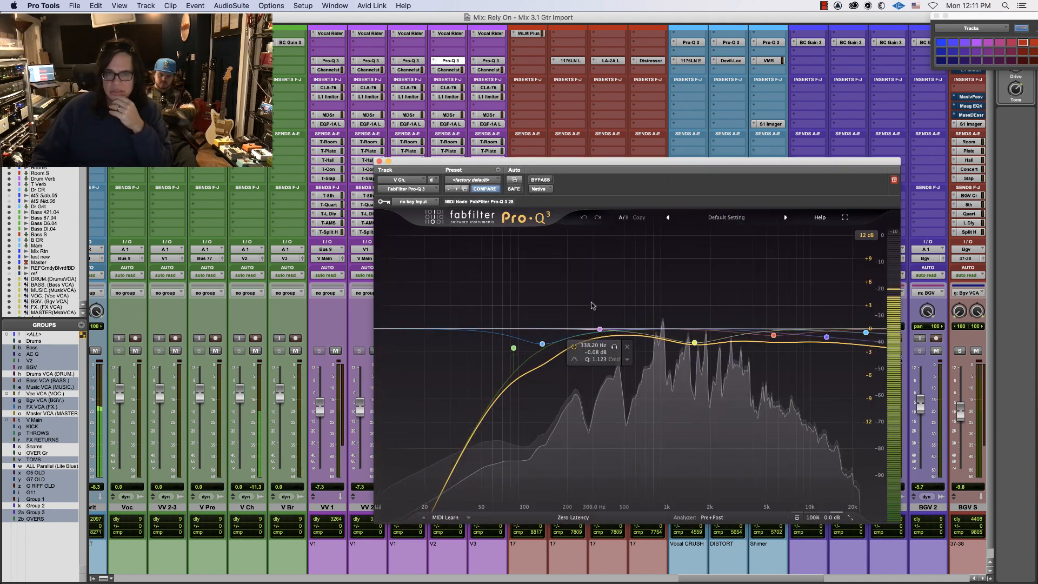
pyautogui.click(448, 70)
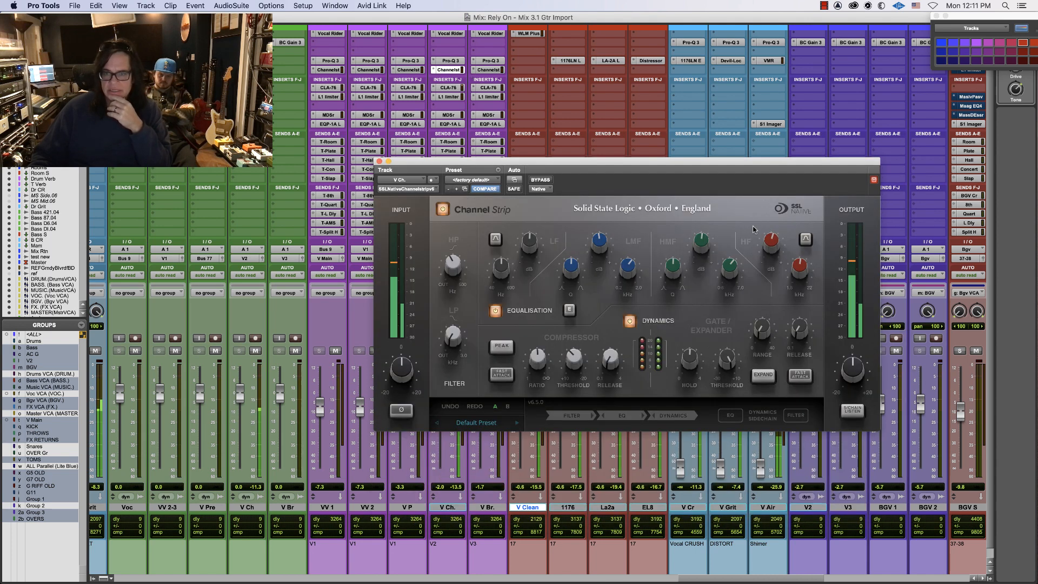
pyautogui.moveTo(571, 356)
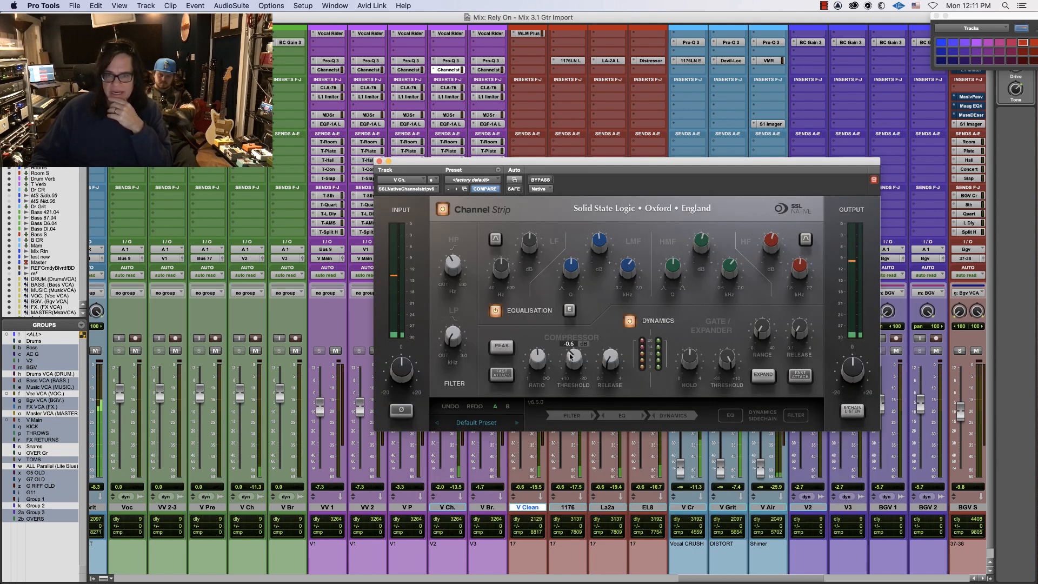
pyautogui.moveTo(571, 357); pyautogui.dragTo(576, 332)
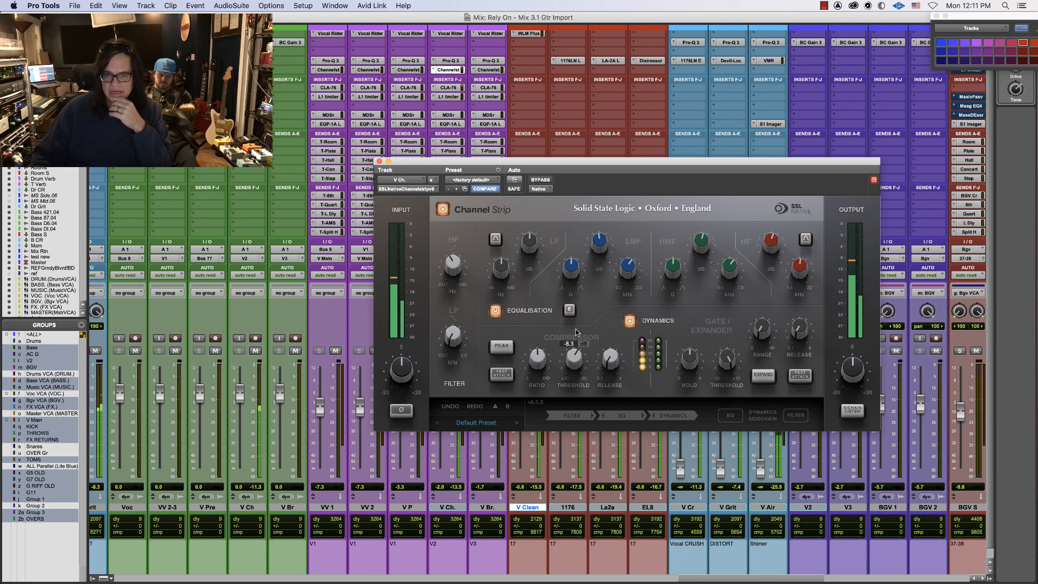
pyautogui.moveTo(541, 356)
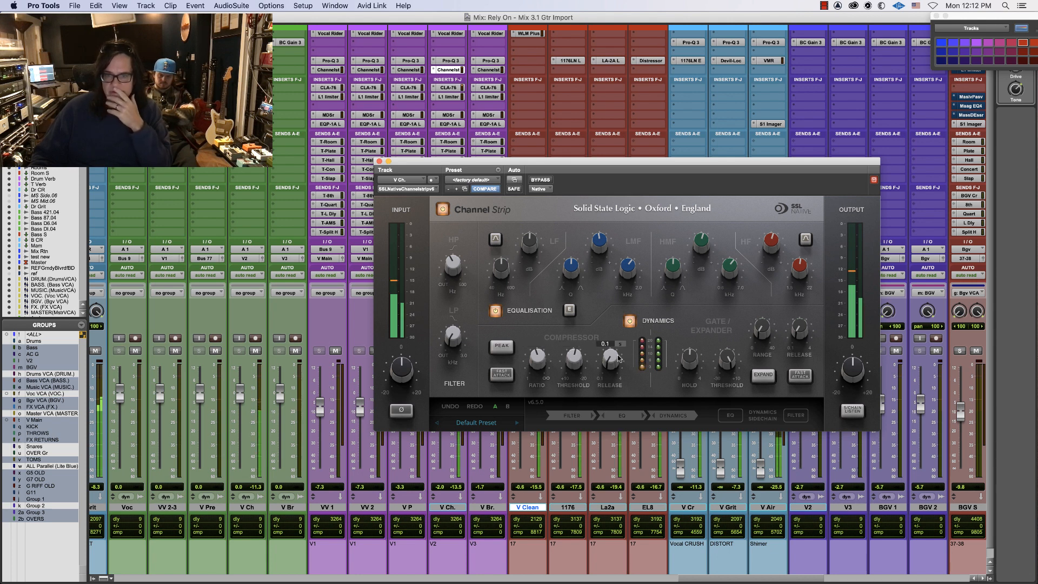
pyautogui.moveTo(610, 358); pyautogui.dragTo(609, 326)
pyautogui.moveTo(566, 354)
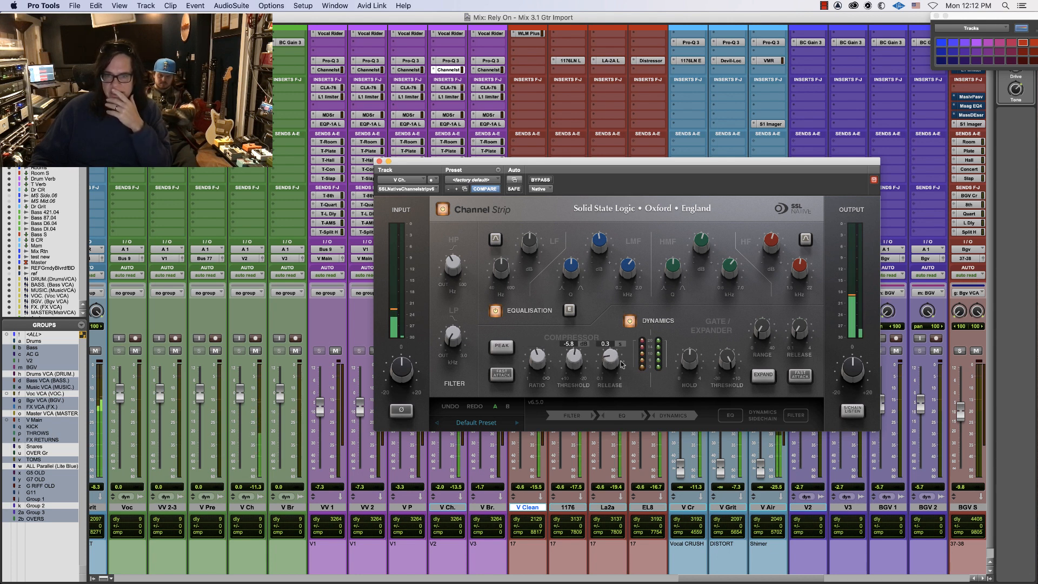
# Compare the V Ch. channel strip bypassed and active during playback, and close its window
pyautogui.click(541, 180)
pyautogui.click(541, 180)
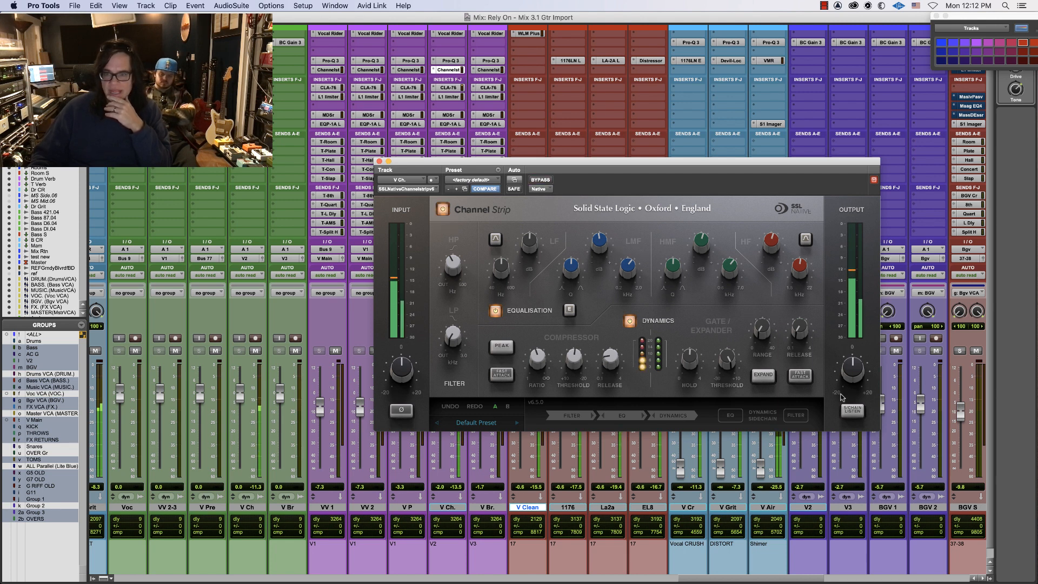
pyautogui.moveTo(851, 371)
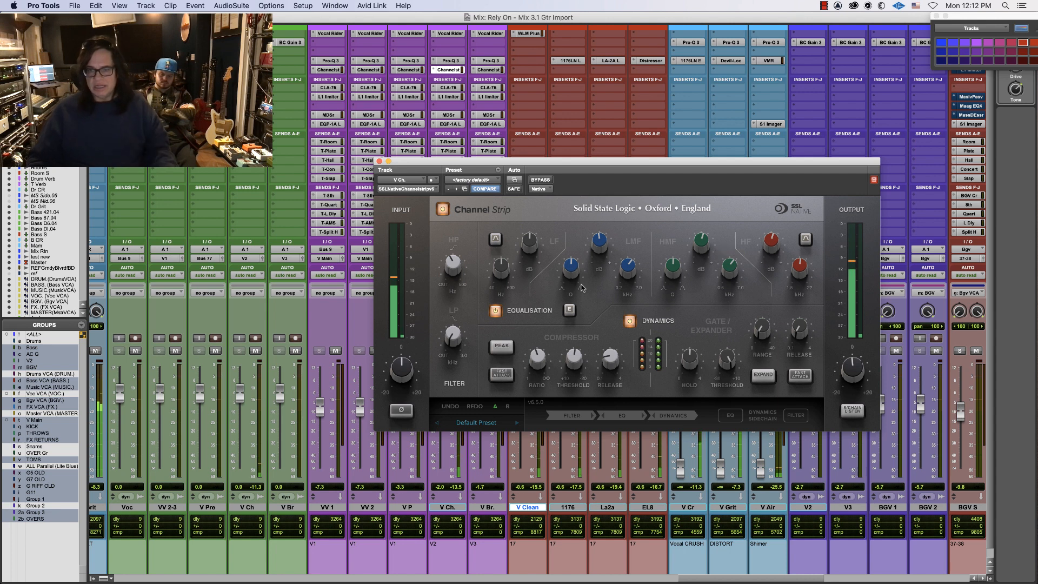
pyautogui.click(380, 160)
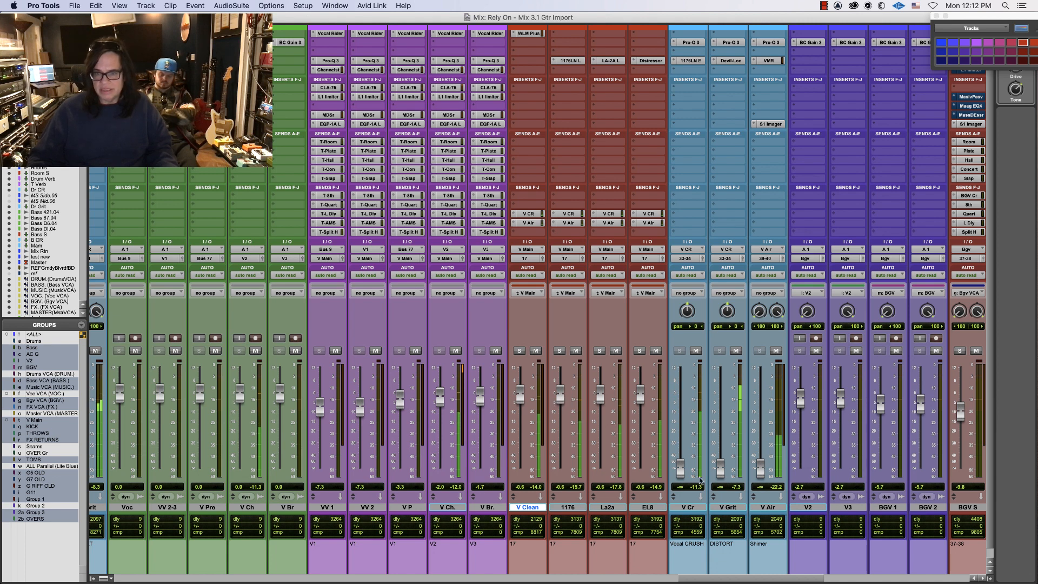
pyautogui.moveTo(680, 469); pyautogui.dragTo(675, 535)
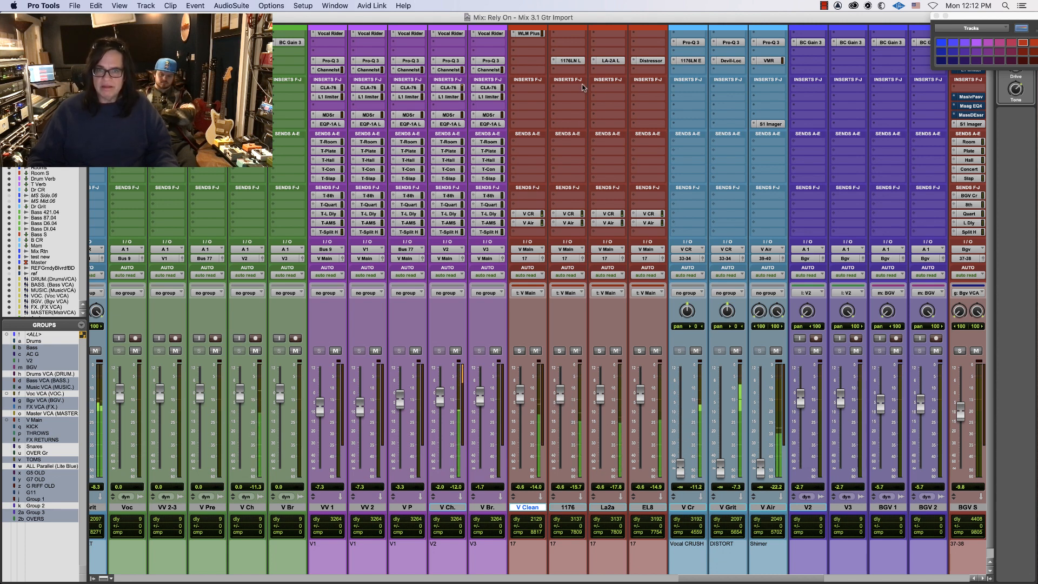
# Open the 1176LN, LA-2A and Distressor plug-ins of the parallel vocal tracks and arrange their windows to examine the compression settings
pyautogui.click(576, 61)
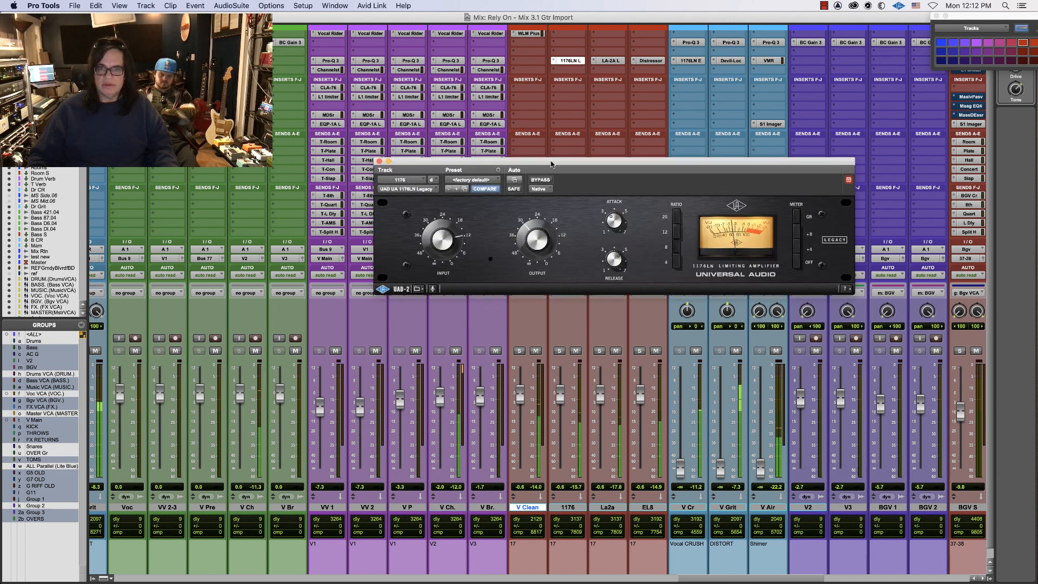
pyautogui.moveTo(551, 164); pyautogui.dragTo(557, 240)
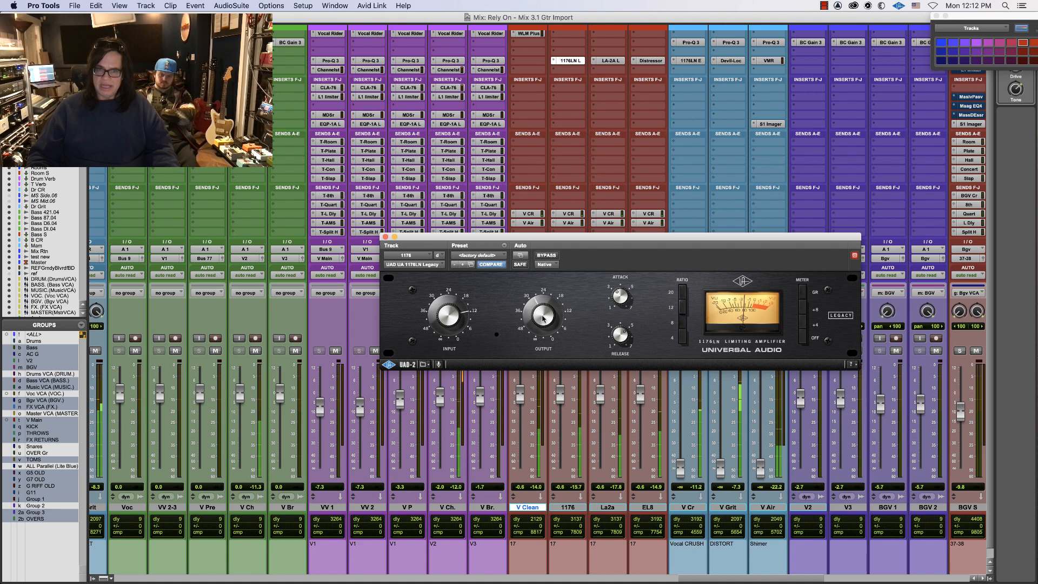
pyautogui.click(609, 60)
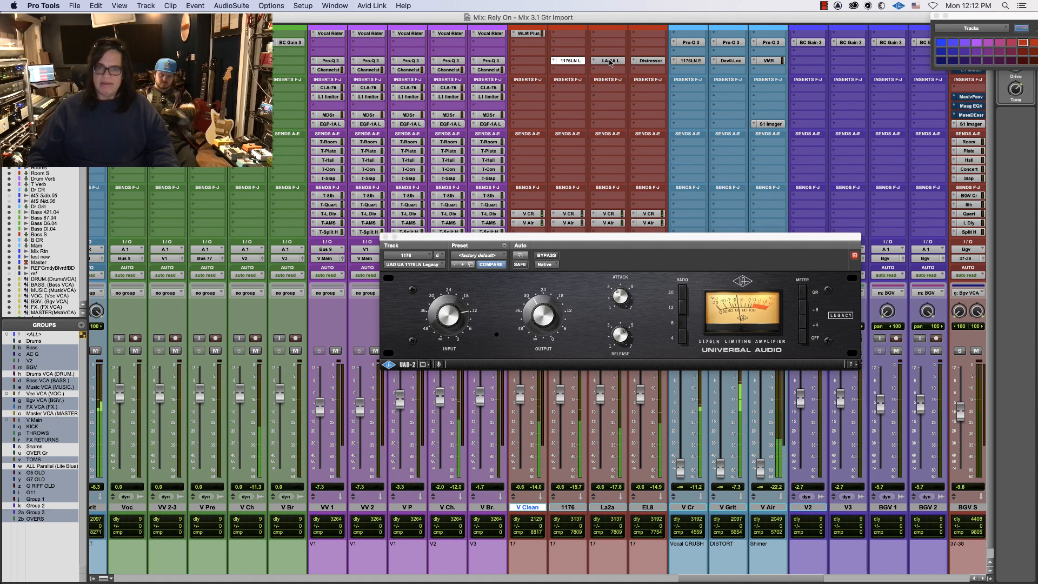
pyautogui.moveTo(252, 14); pyautogui.dragTo(328, 361)
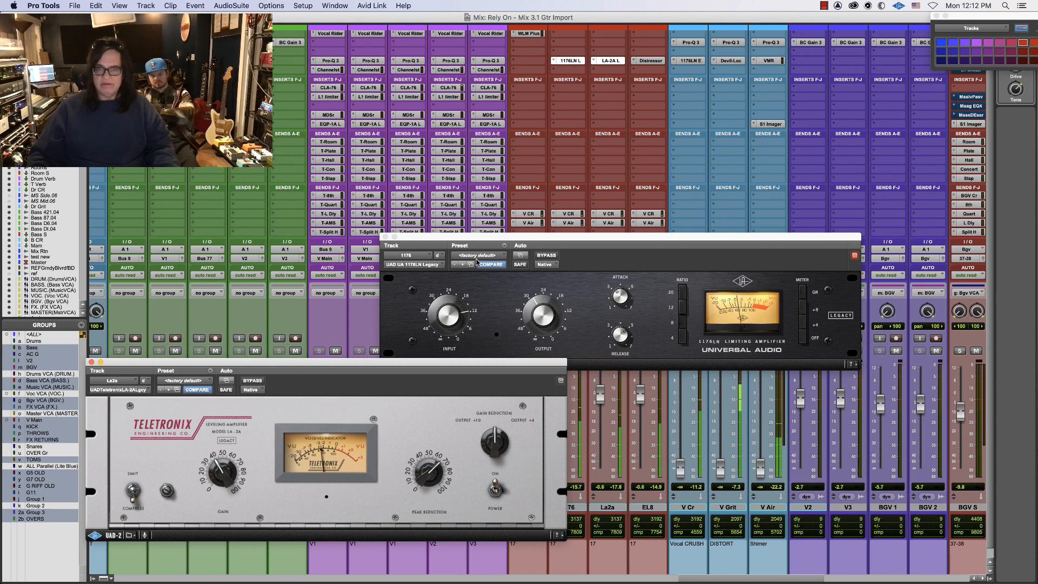
pyautogui.click(643, 63)
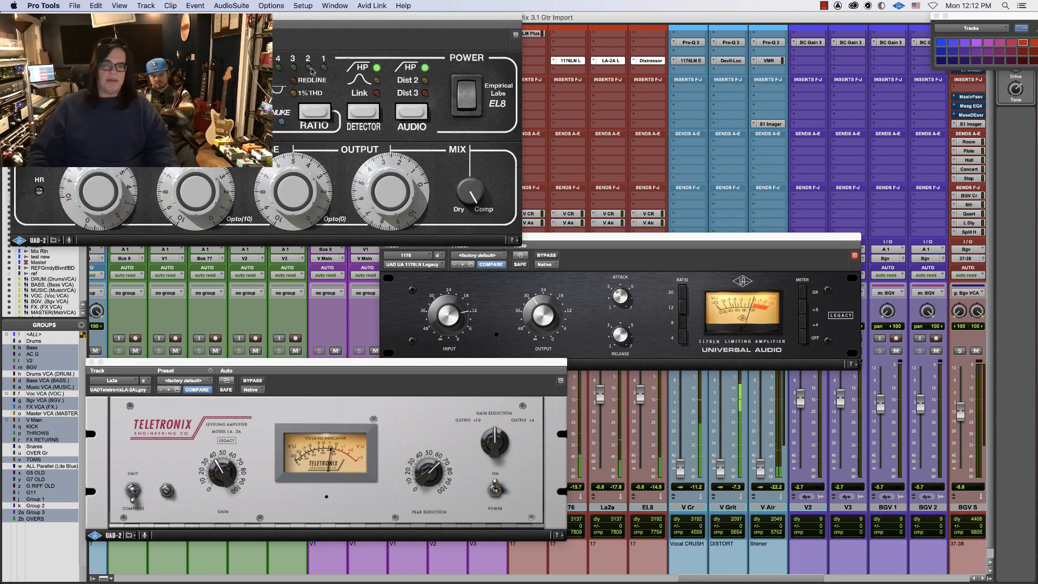
pyautogui.moveTo(191, 18); pyautogui.dragTo(637, 306)
pyautogui.moveTo(538, 482); pyautogui.dragTo(538, 487)
# Close the Distressor, 1176LN and LA-2A plug-in windows
pyautogui.click(461, 305)
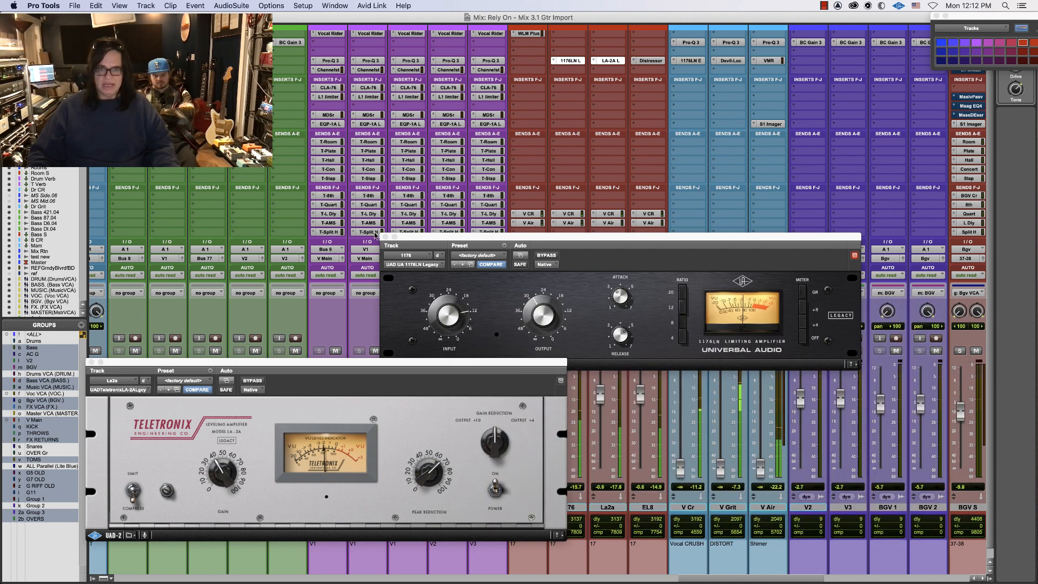
pyautogui.click(384, 237)
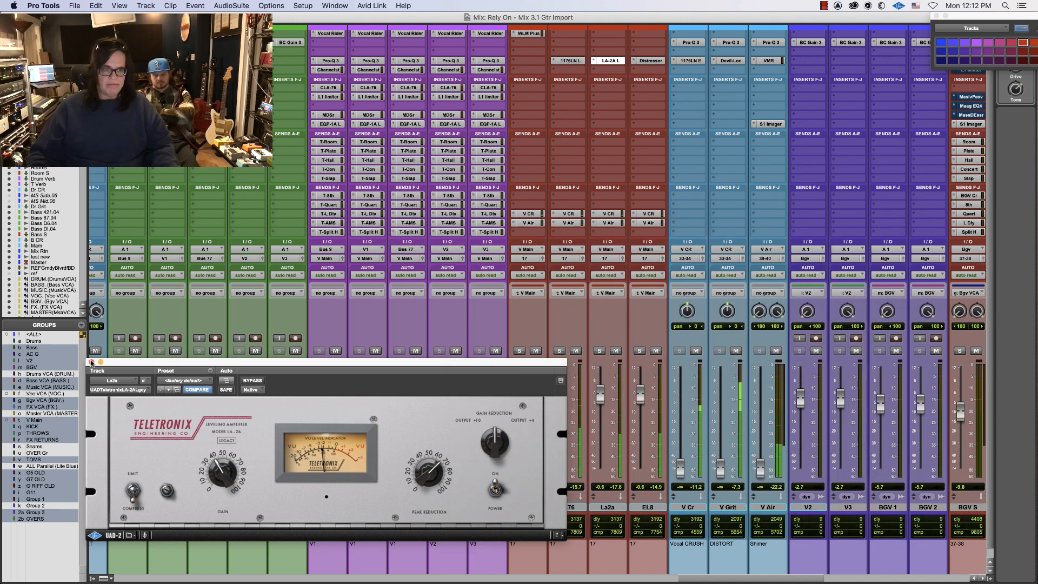
pyautogui.click(92, 362)
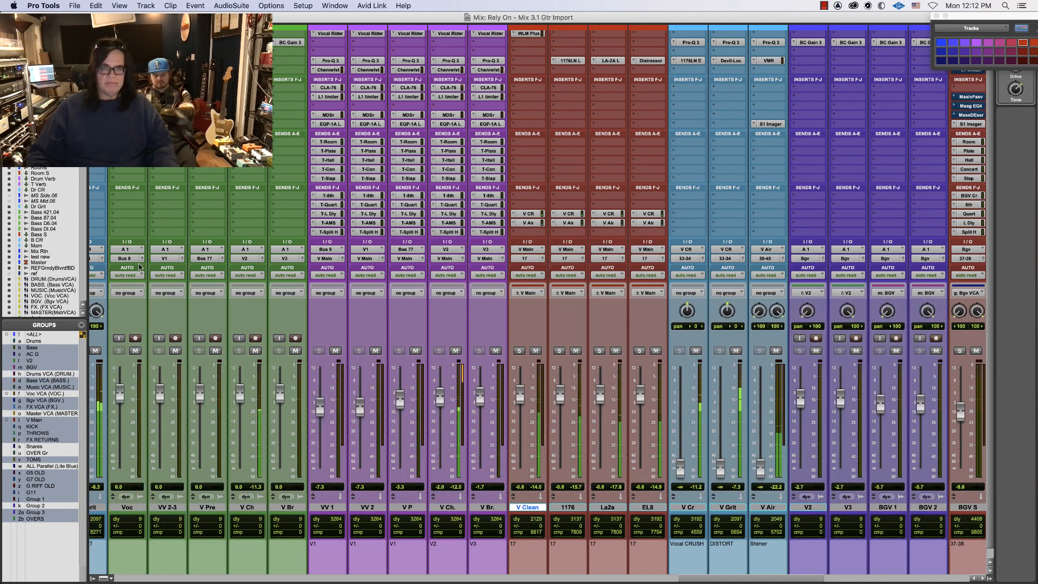
# Open the Massey De-Esser on the V Ch. track and raise its reduction slightly
pyautogui.click(445, 115)
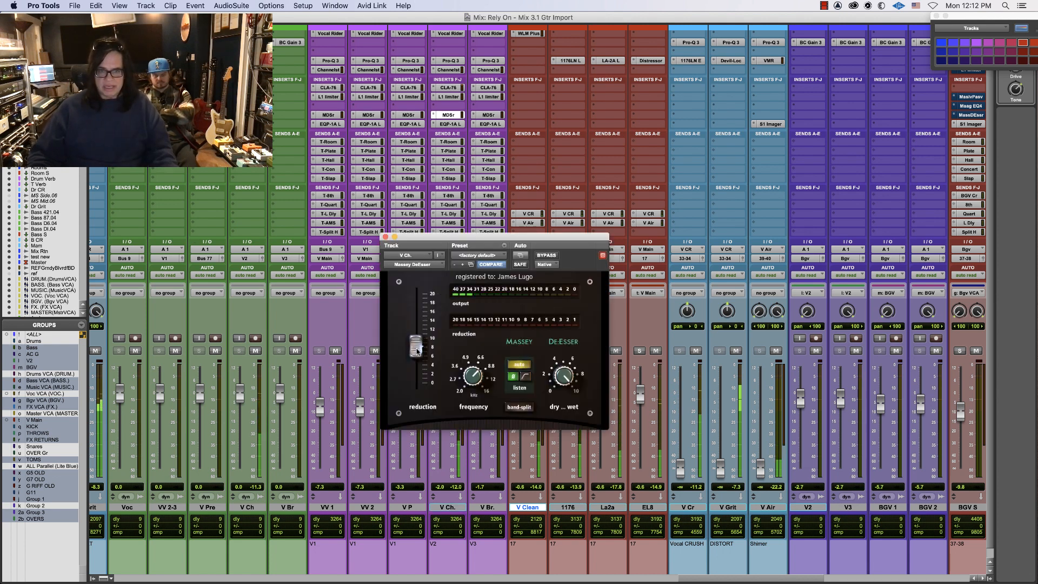
pyautogui.moveTo(416, 351)
pyautogui.mouseDown()
pyautogui.moveTo(424, 330)
pyautogui.moveTo(423, 350)
pyautogui.mouseUp()
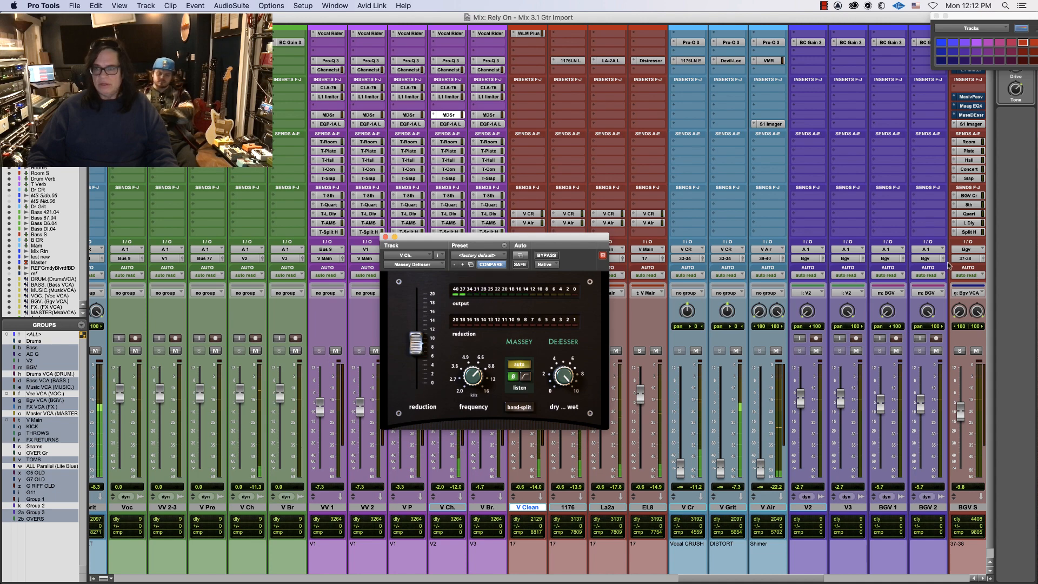
pyautogui.click(990, 264)
pyautogui.moveTo(990, 264); pyautogui.dragTo(994, 258)
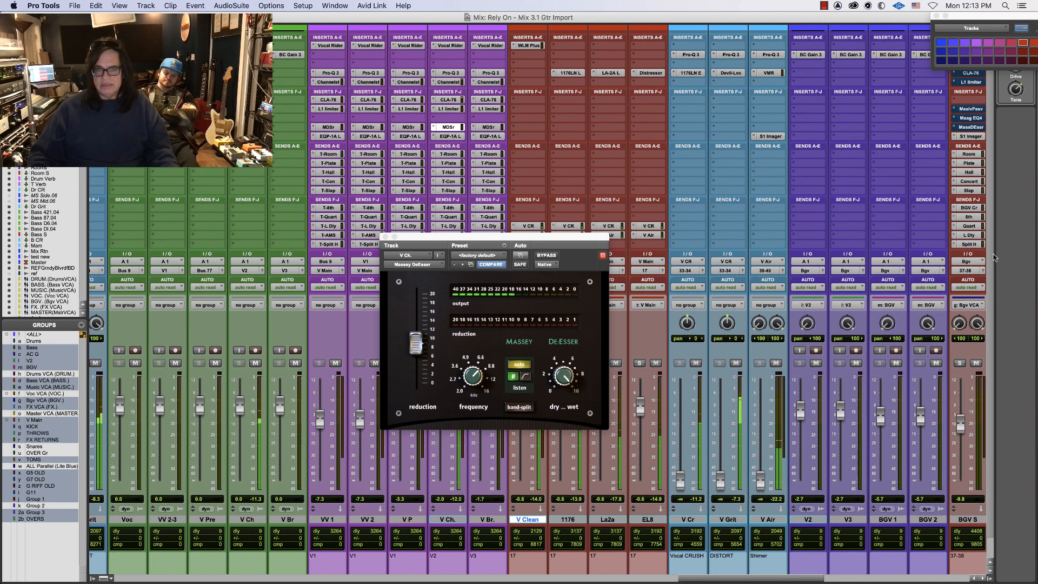
# Open the Vocal Rider on the V Ch. track, narrow its range by raising the lower limit, and close its window
pyautogui.click(448, 45)
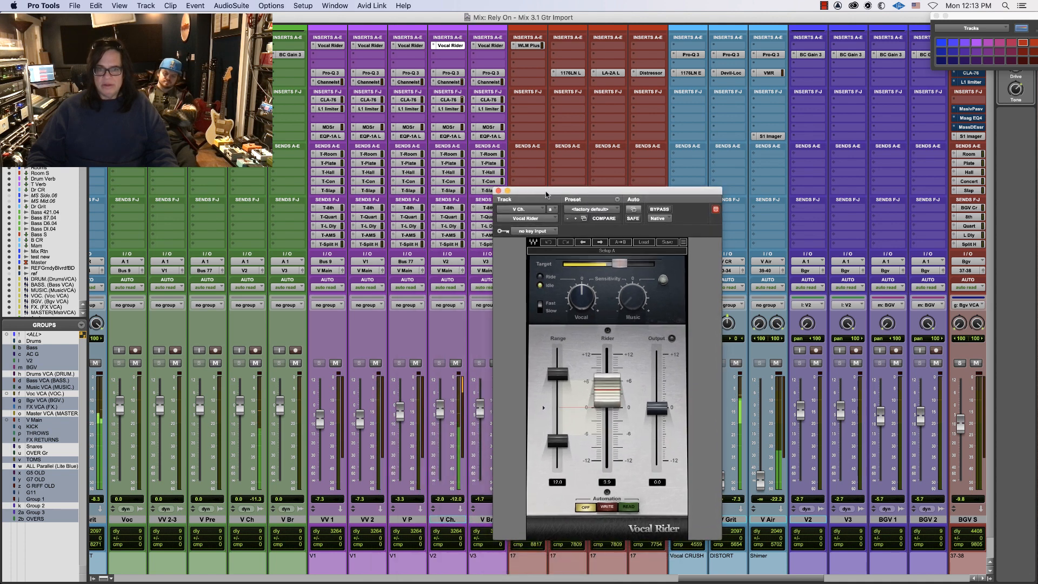
pyautogui.moveTo(430, 246); pyautogui.dragTo(544, 198)
pyautogui.moveTo(553, 438); pyautogui.dragTo(555, 430)
pyautogui.moveTo(560, 372); pyautogui.dragTo(560, 374)
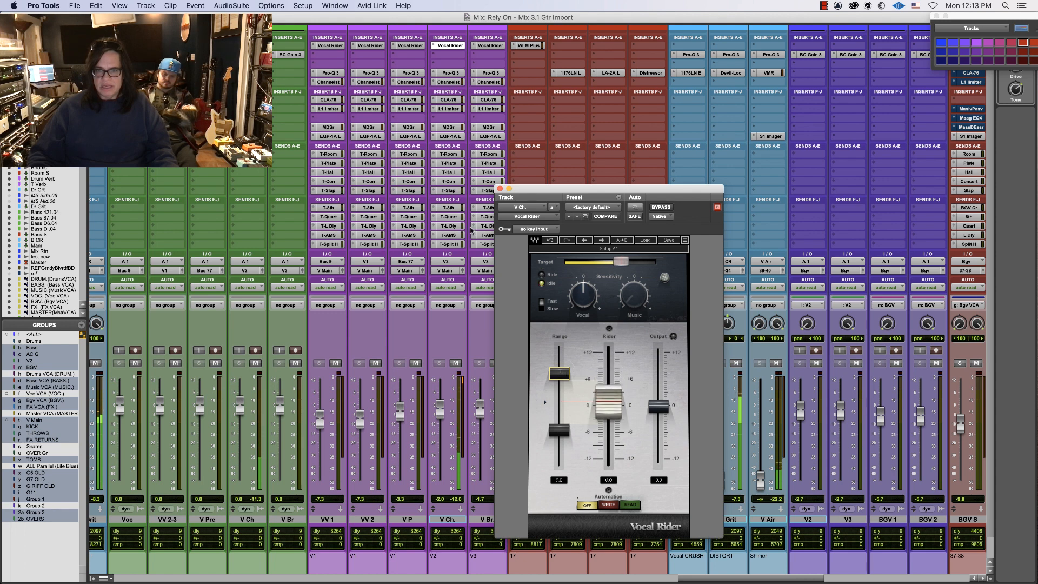
pyautogui.click(499, 189)
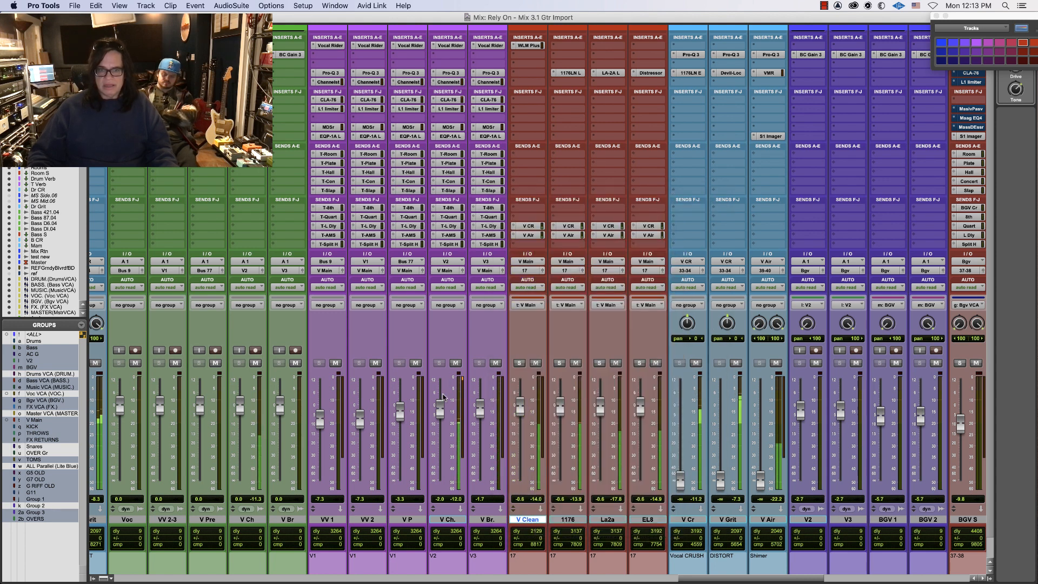
# Open the 1176LN plug-in on the 1176 track to check its compression, and close its window
pyautogui.click(571, 72)
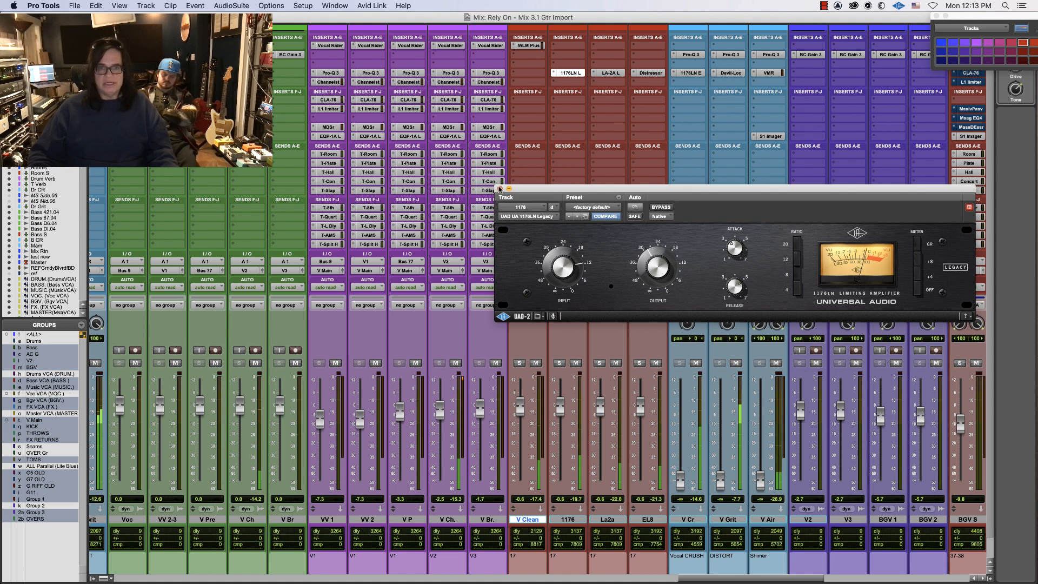
pyautogui.click(499, 188)
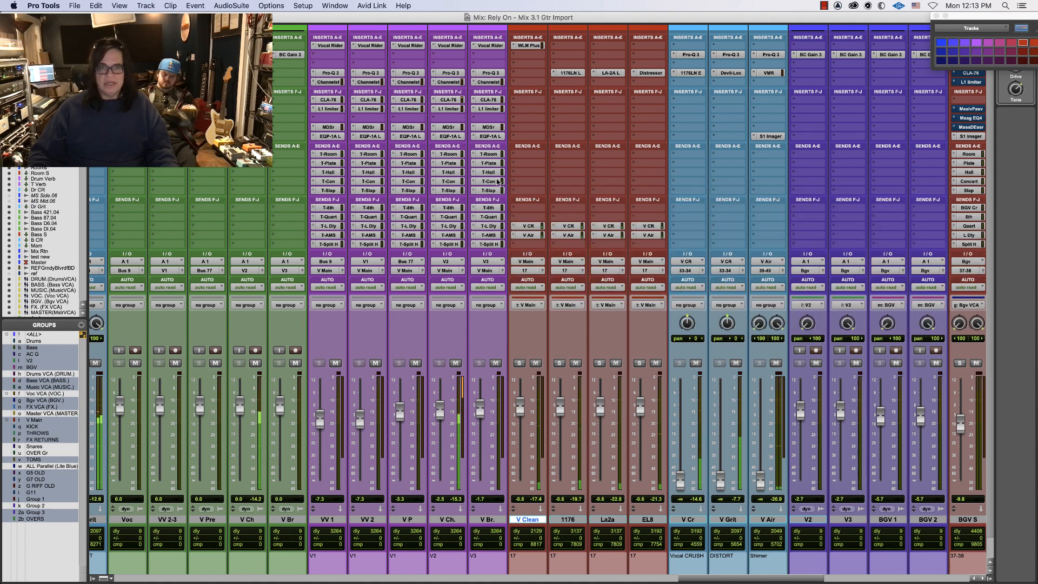
# In the V Ch. track's Pro-Q 3, deepen the low and low-mid cuts slightly and ease the two high-frequency cuts, and close its window
pyautogui.click(445, 72)
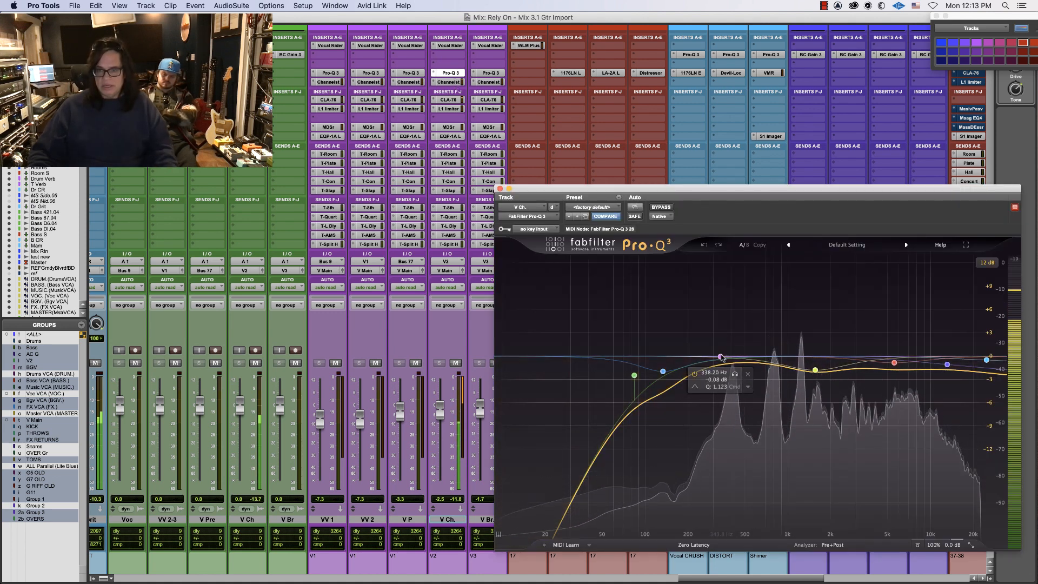
pyautogui.moveTo(721, 356); pyautogui.dragTo(725, 364)
pyautogui.moveTo(662, 371); pyautogui.dragTo(668, 374)
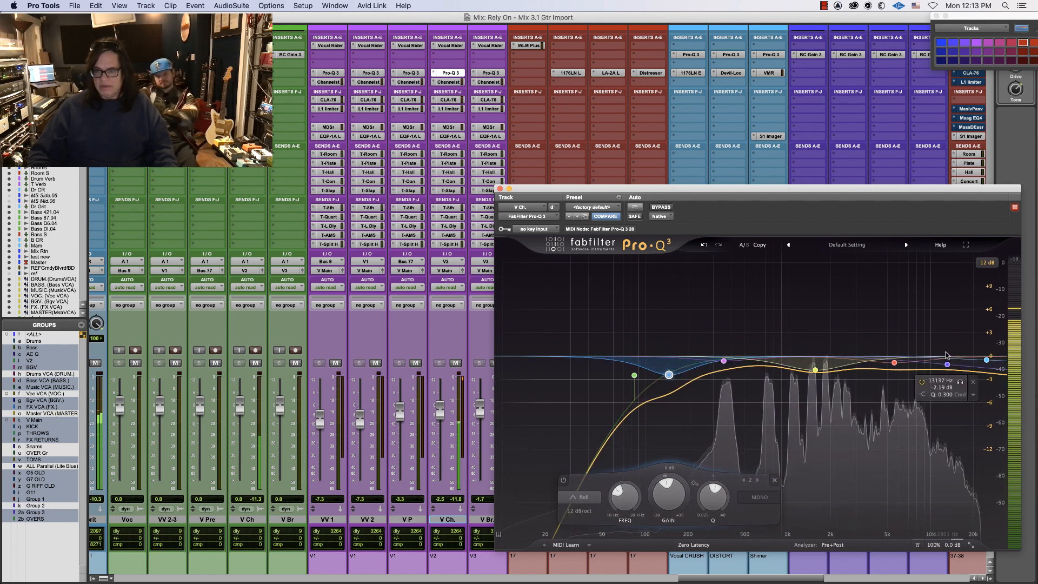
pyautogui.moveTo(894, 363); pyautogui.dragTo(949, 361)
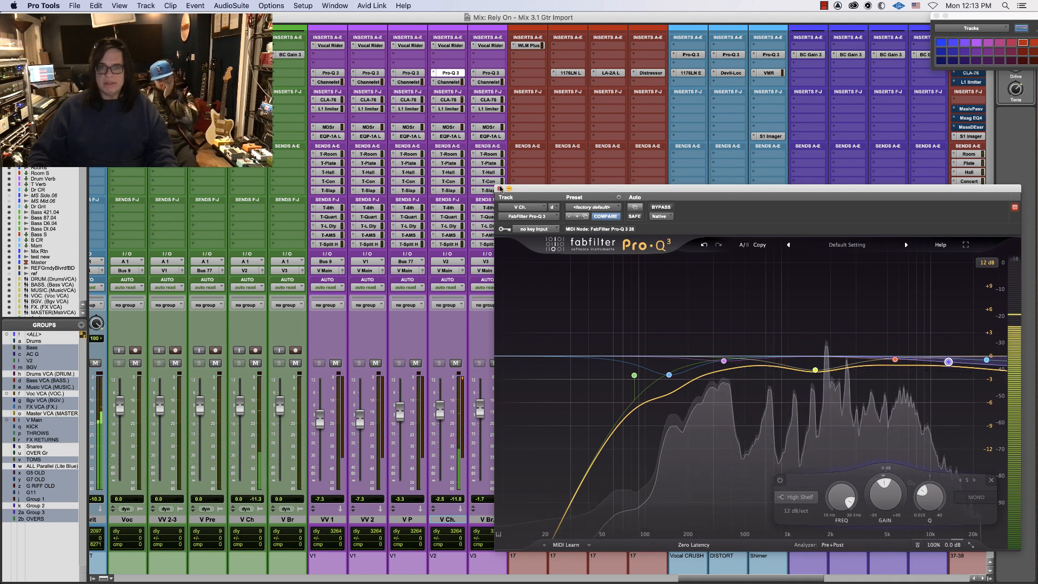
pyautogui.press('super+w')
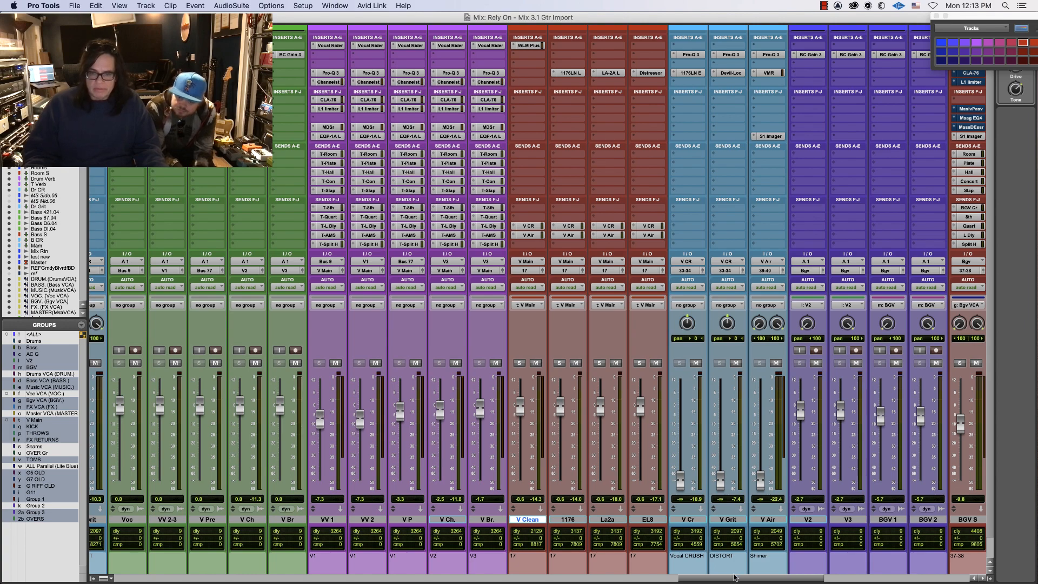
# Locate the throw tracks, select T-Room through T-Split to identify them, and leave only T-Room selected
pyautogui.moveTo(734, 579); pyautogui.dragTo(830, 582)
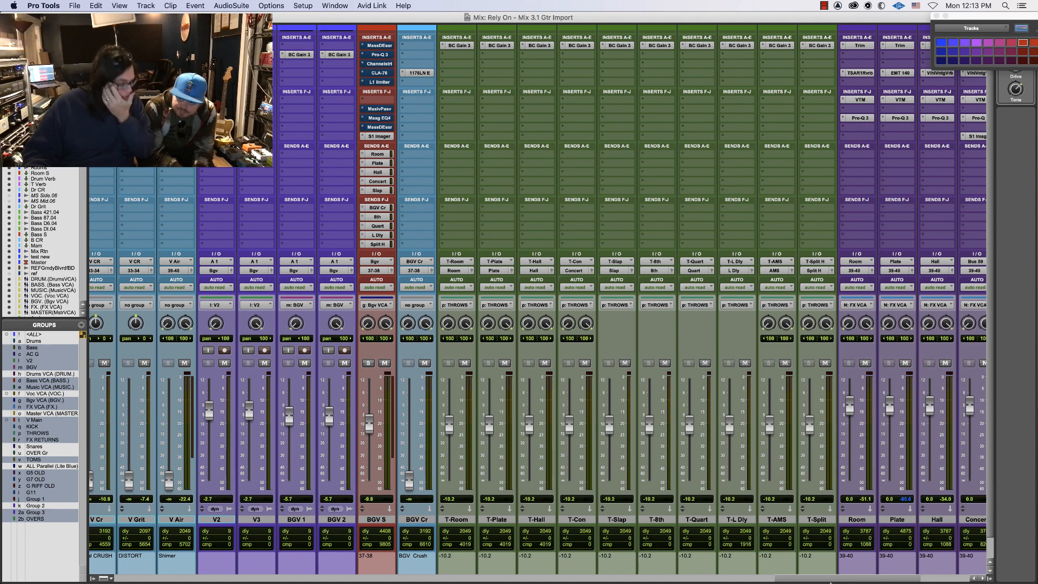
pyautogui.hscroll(5, 824, 503)
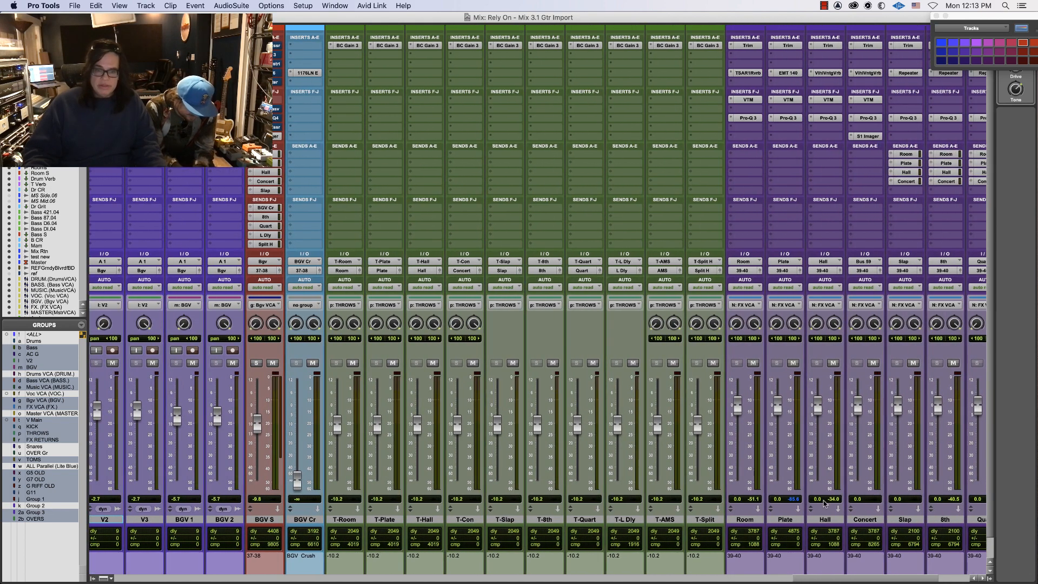
pyautogui.click(336, 519)
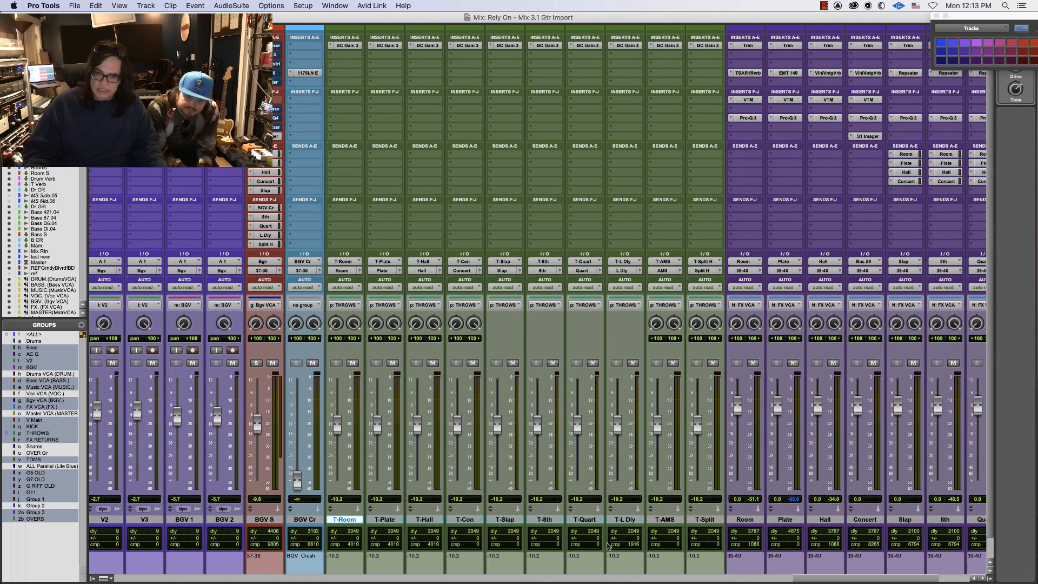
pyautogui.keyDown('shift'); pyautogui.click(702, 520); pyautogui.keyUp('shift')
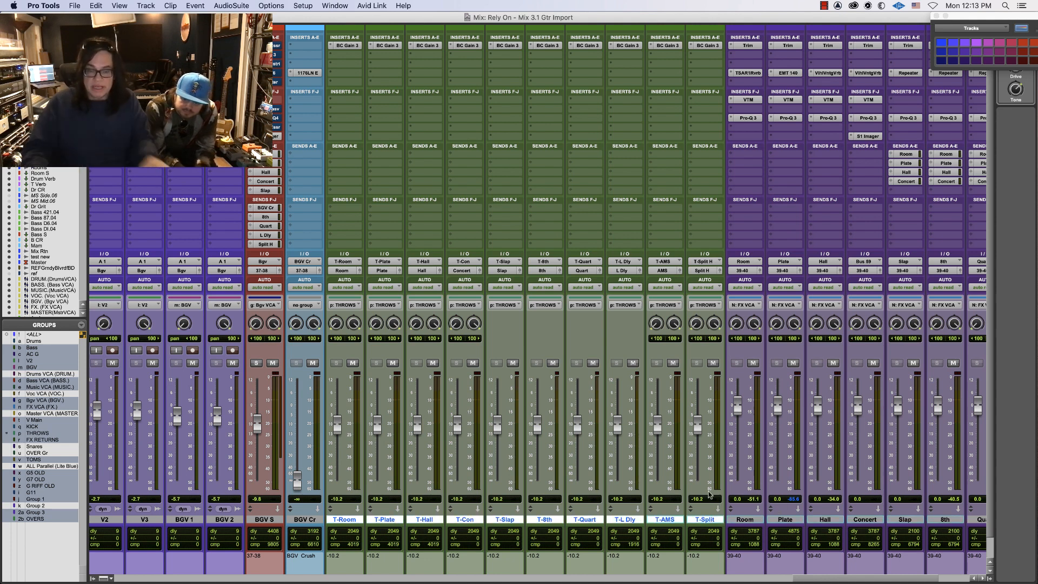
pyautogui.click(305, 519)
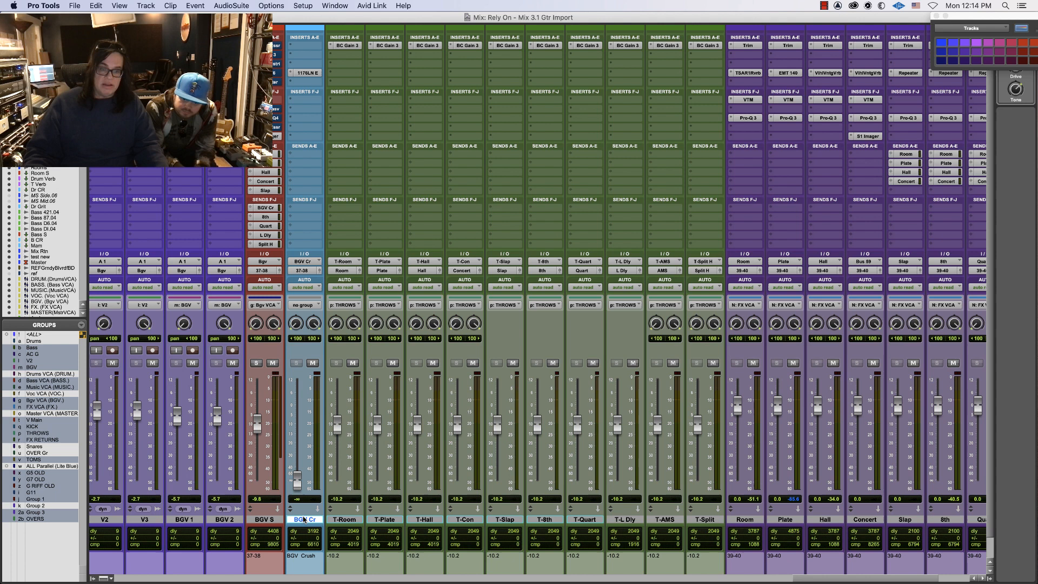
pyautogui.click(346, 520)
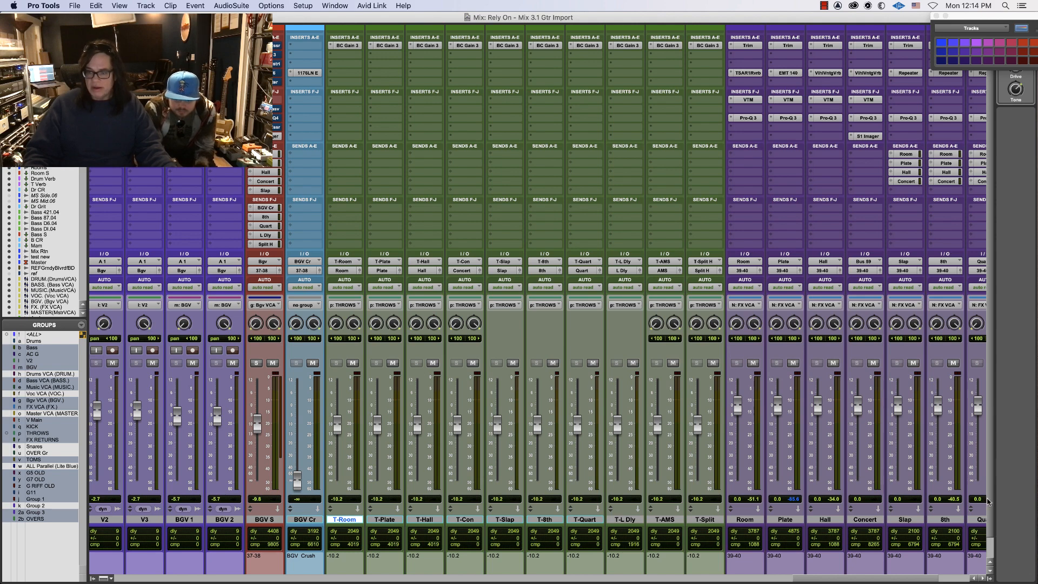
# Open Blue Cat's Gain 3 on the T-Room track to examine its gain setting, and close its window
pyautogui.scroll(1, 987, 502)
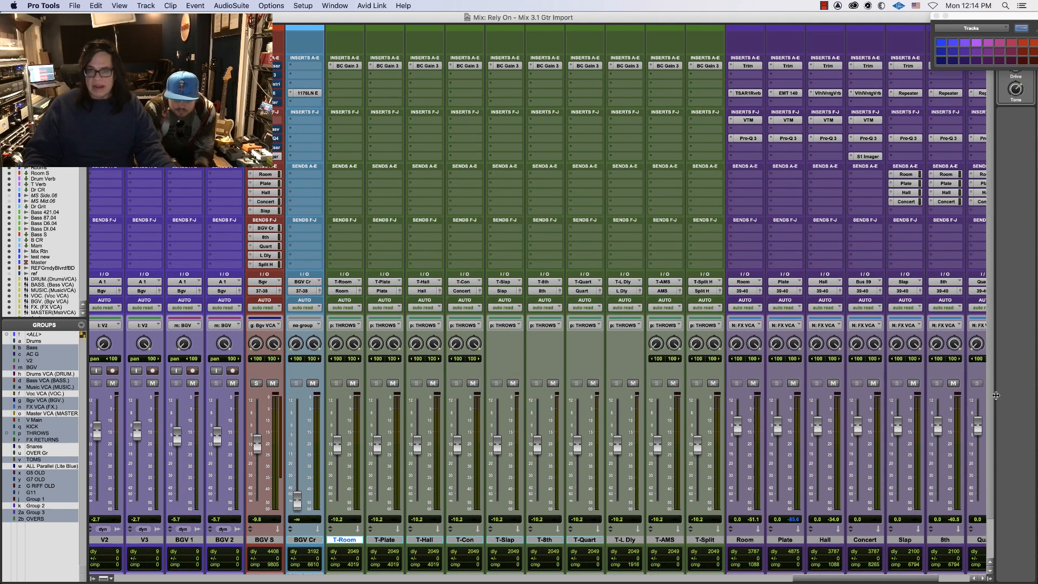
pyautogui.click(346, 66)
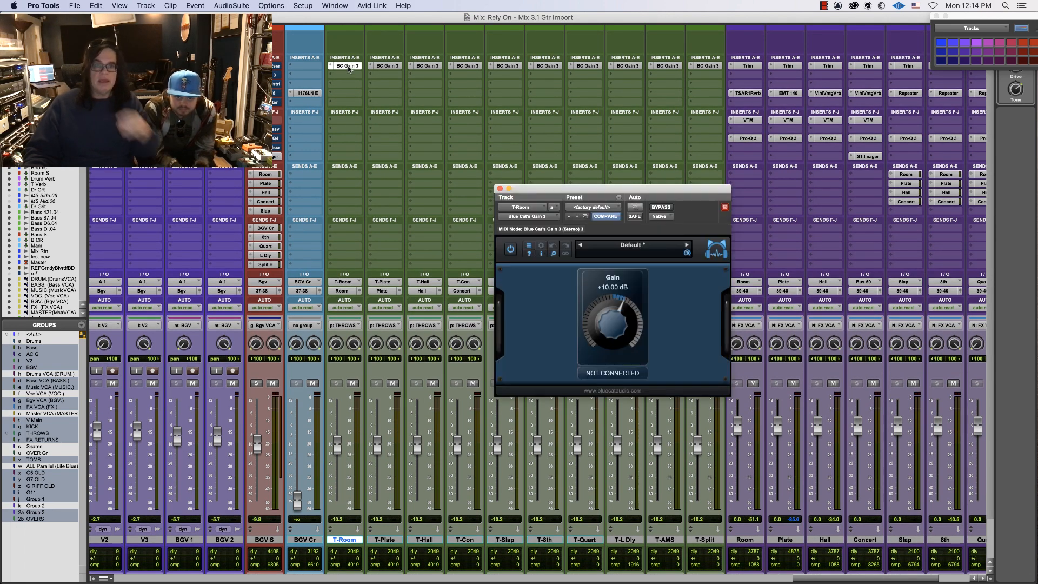
pyautogui.click(499, 189)
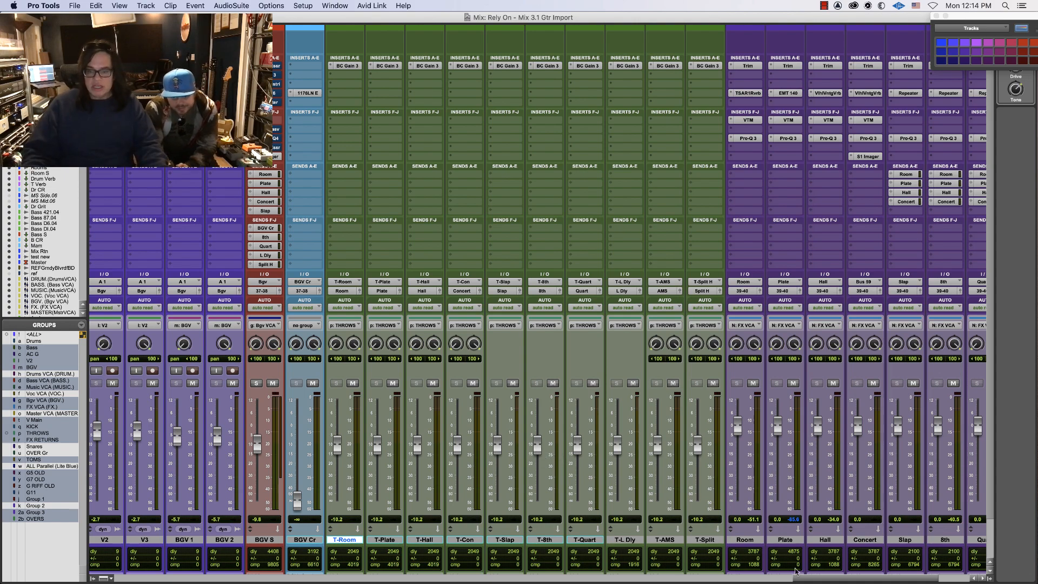
# Expand all sends A to J in the mixer to expose the level controls of the lead vocal throws
pyautogui.moveTo(800, 579); pyautogui.dragTo(701, 581)
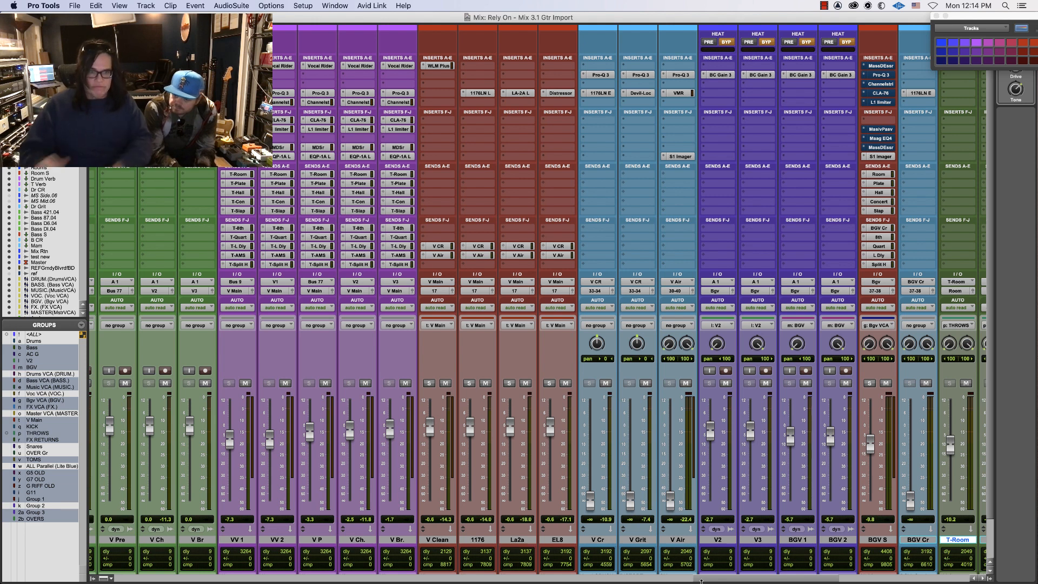
pyautogui.click(343, 175)
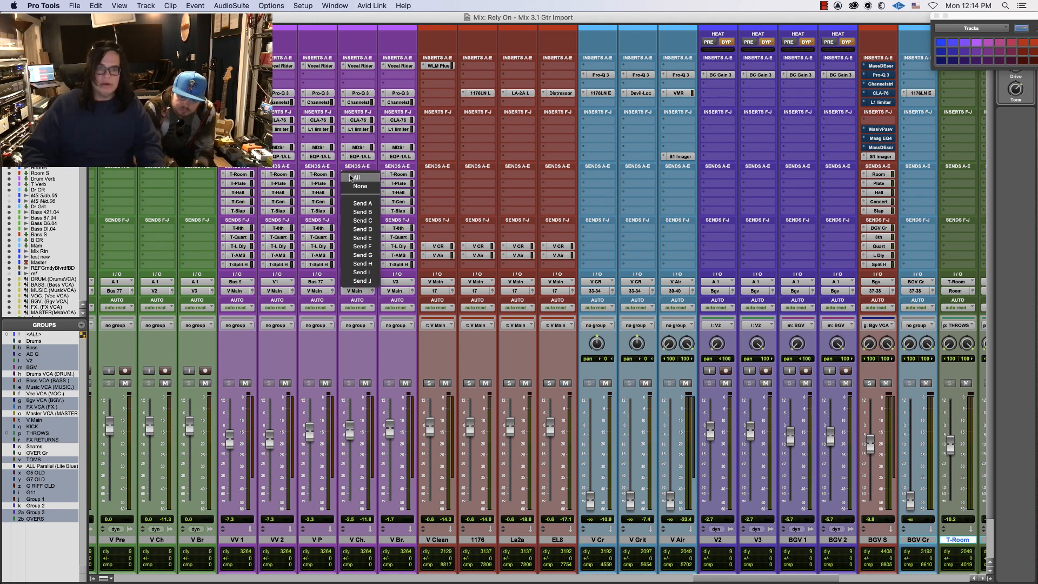
pyautogui.click(352, 177)
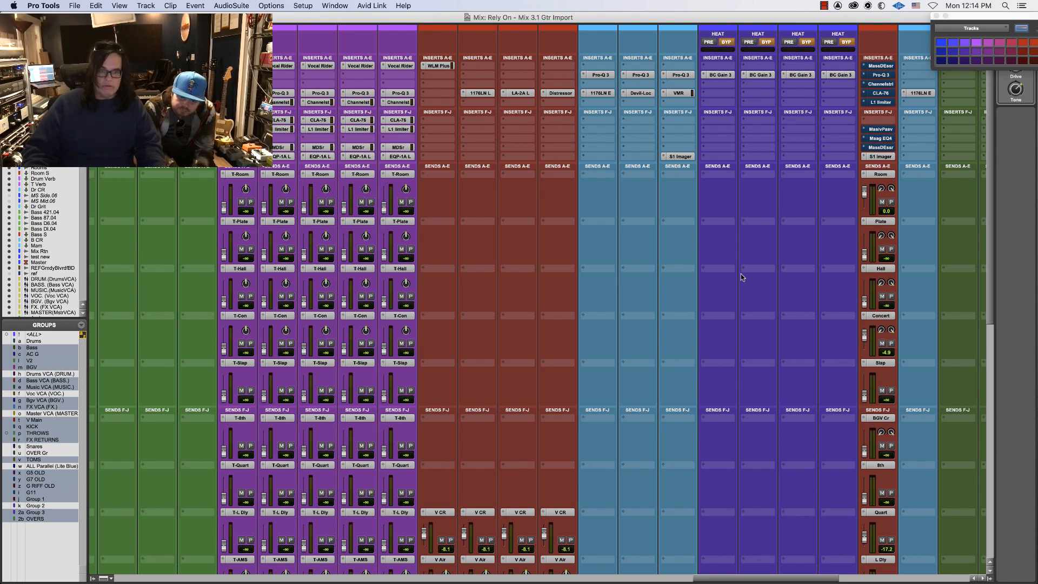
pyautogui.moveTo(991, 261); pyautogui.dragTo(987, 335)
pyautogui.scroll(1, 887, 287)
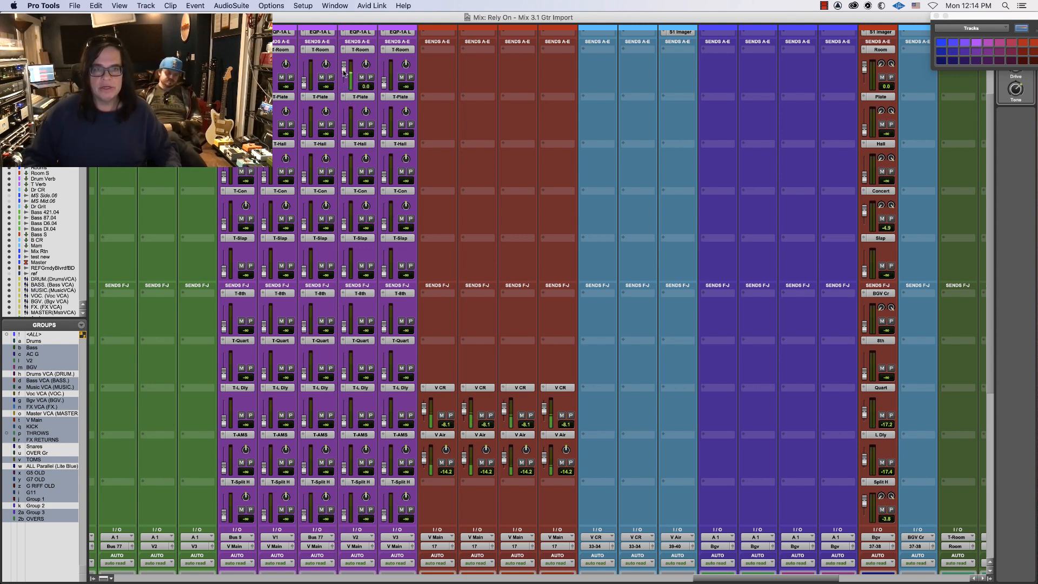
# Audition the V Ch. track's T-Plate and T-Hall sends at 0.0 dB, turn T-Plate back off, and set T-Hall to -28.4 dB
pyautogui.keyDown('alt'); pyautogui.click(342, 132); pyautogui.keyUp('alt')
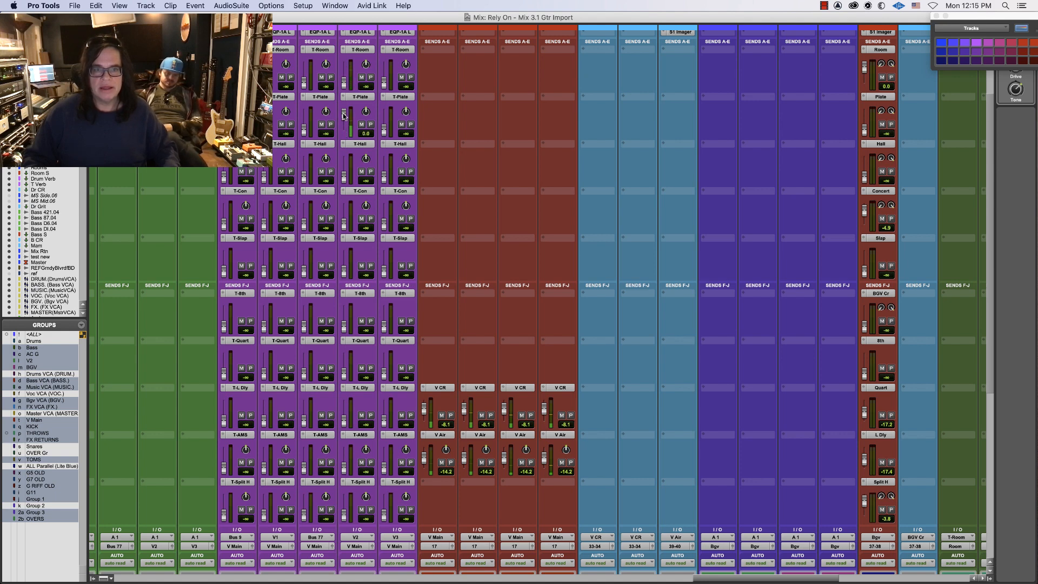
pyautogui.moveTo(342, 115); pyautogui.dragTo(340, 187)
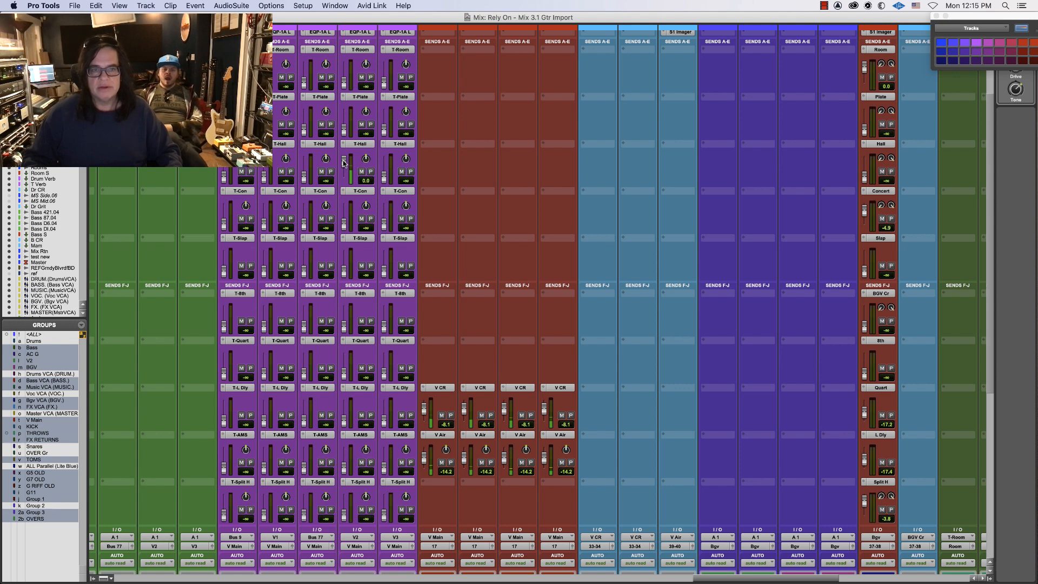
pyautogui.moveTo(343, 163); pyautogui.dragTo(344, 172)
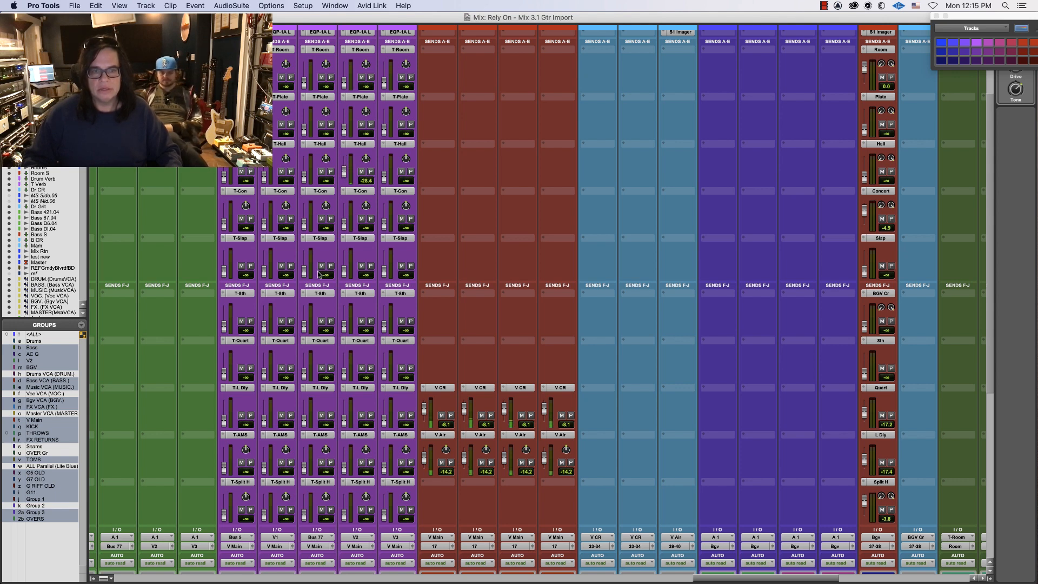
# Set the V Ch. track's T-Quart send to -38.5 dB, T-8th to -26.4 dB and T-Slap to -38.5 dB
pyautogui.moveTo(344, 372)
pyautogui.mouseDown()
pyautogui.moveTo(344, 361)
pyautogui.moveTo(344, 370)
pyautogui.mouseUp()
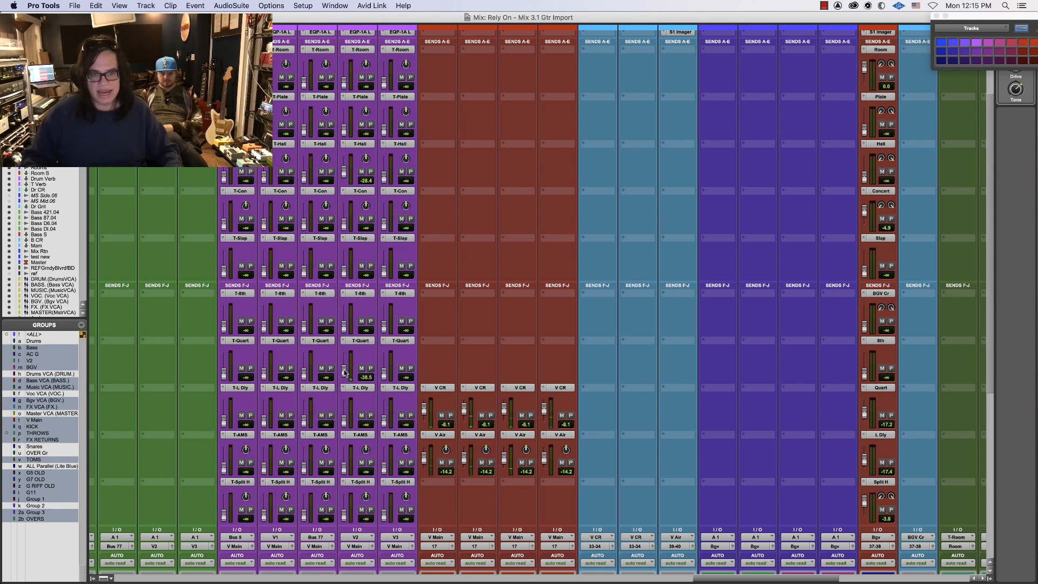
pyautogui.keyDown('alt'); pyautogui.click(345, 323); pyautogui.keyUp('alt')
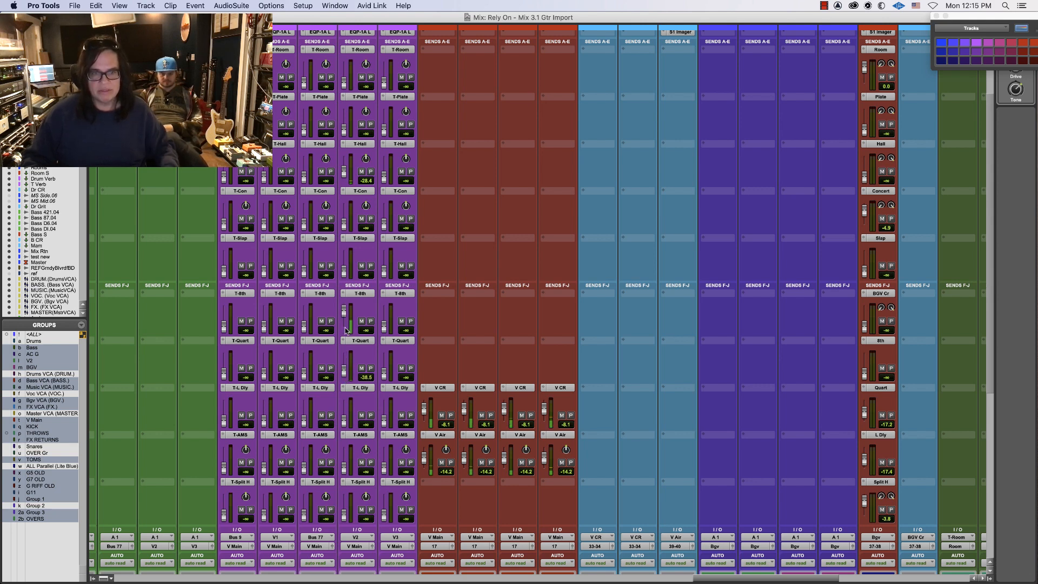
pyautogui.moveTo(343, 318); pyautogui.dragTo(346, 324)
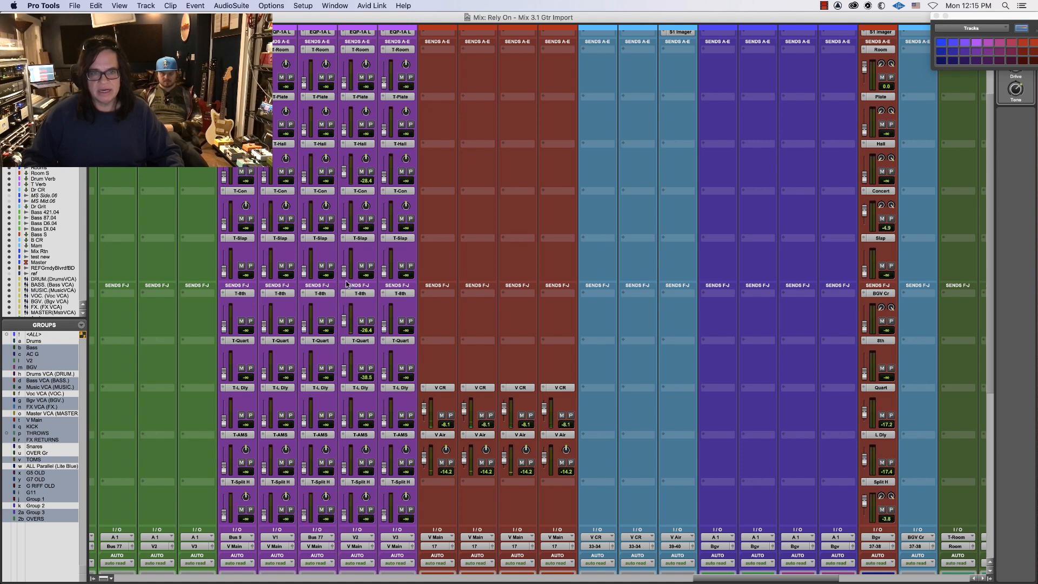
pyautogui.moveTo(344, 272)
pyautogui.mouseDown()
pyautogui.moveTo(344, 256)
pyautogui.moveTo(343, 269)
pyautogui.mouseUp()
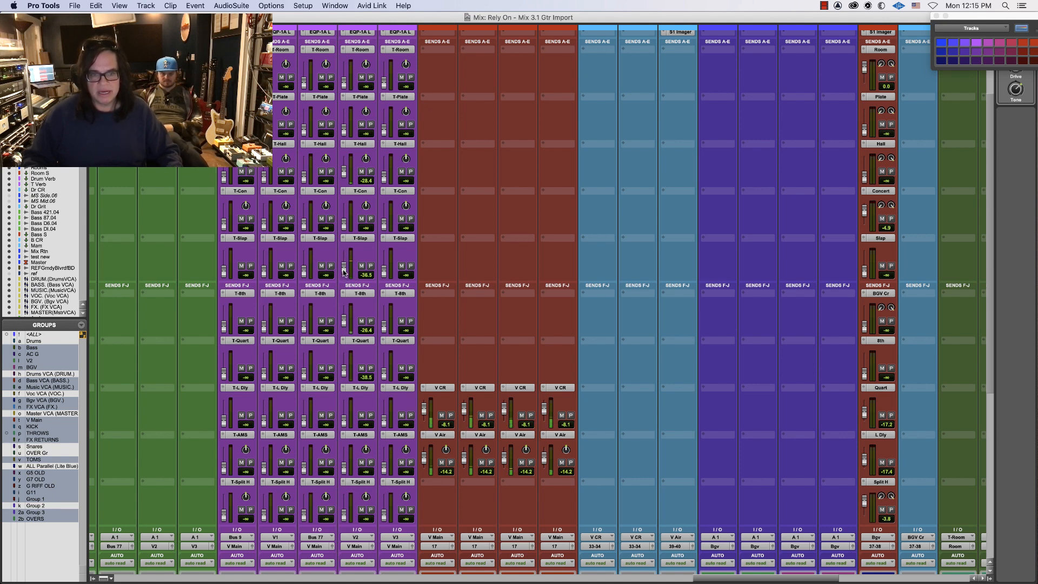
# Set the V Ch. track's T-Split H send to -18.9 dB, and push its T-Con send to +12.0 dB before pulling it back
pyautogui.moveTo(344, 514); pyautogui.dragTo(345, 501)
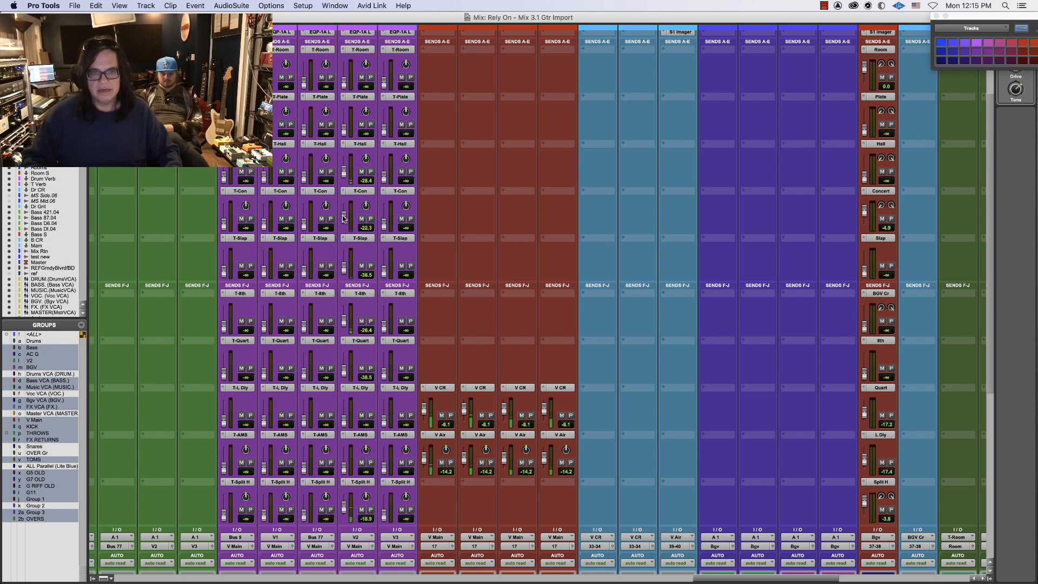
pyautogui.moveTo(344, 210); pyautogui.dragTo(346, 204)
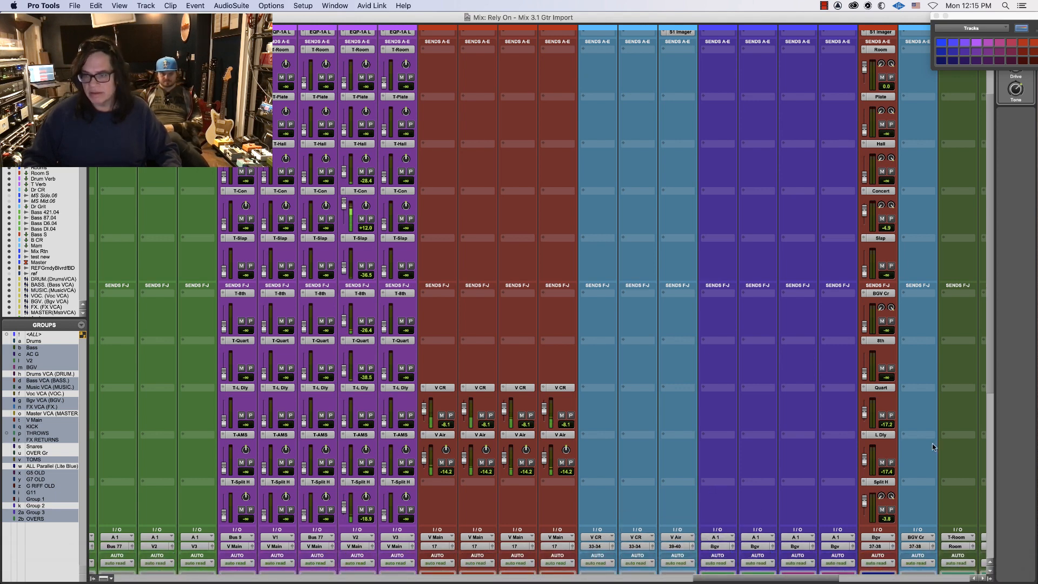
pyautogui.moveTo(343, 202); pyautogui.dragTo(344, 212)
# Collapse the expanded send controls back to the compact send lists
pyautogui.keyDown('super'); pyautogui.click(343, 190); pyautogui.keyUp('super')
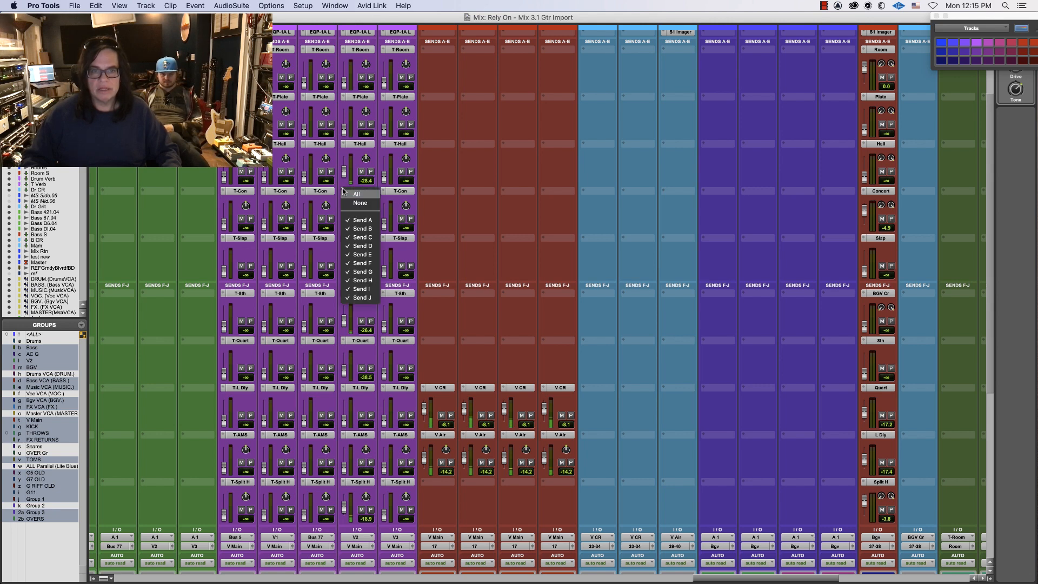
pyautogui.click(350, 203)
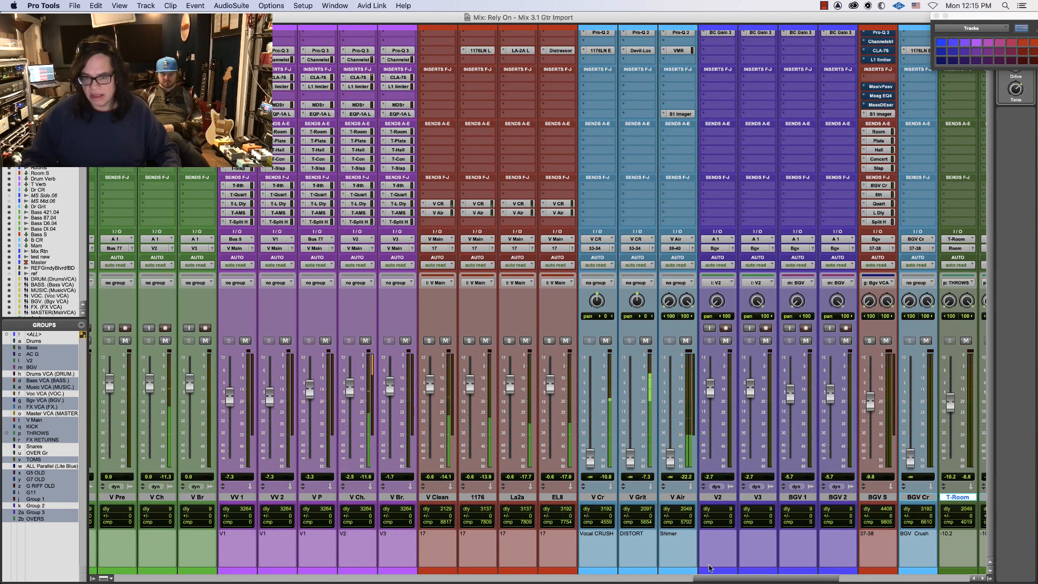
# Check which input bus the Concert effects return uses and look through the available buses
pyautogui.click(891, 578)
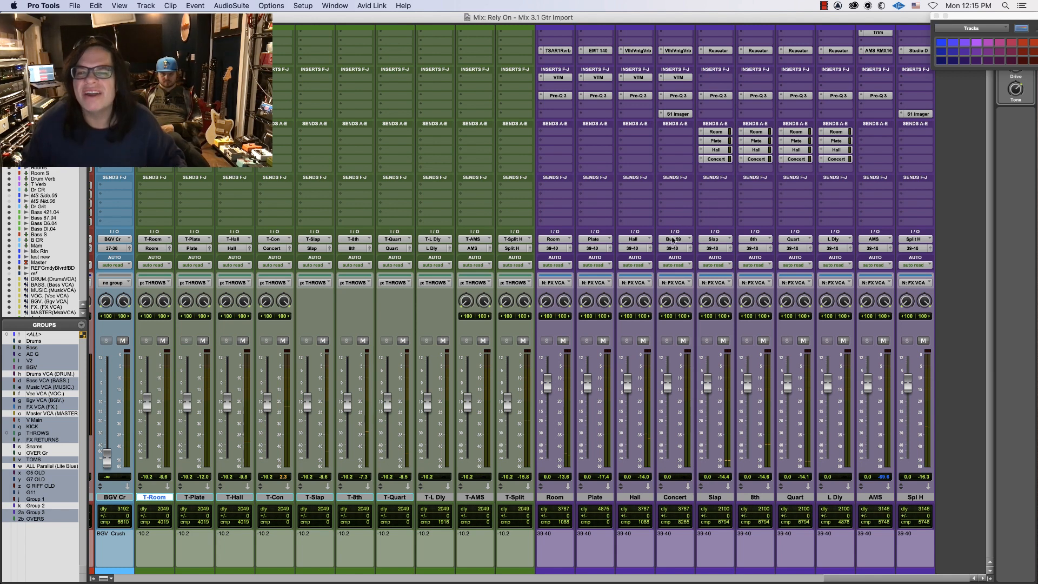
pyautogui.click(673, 240)
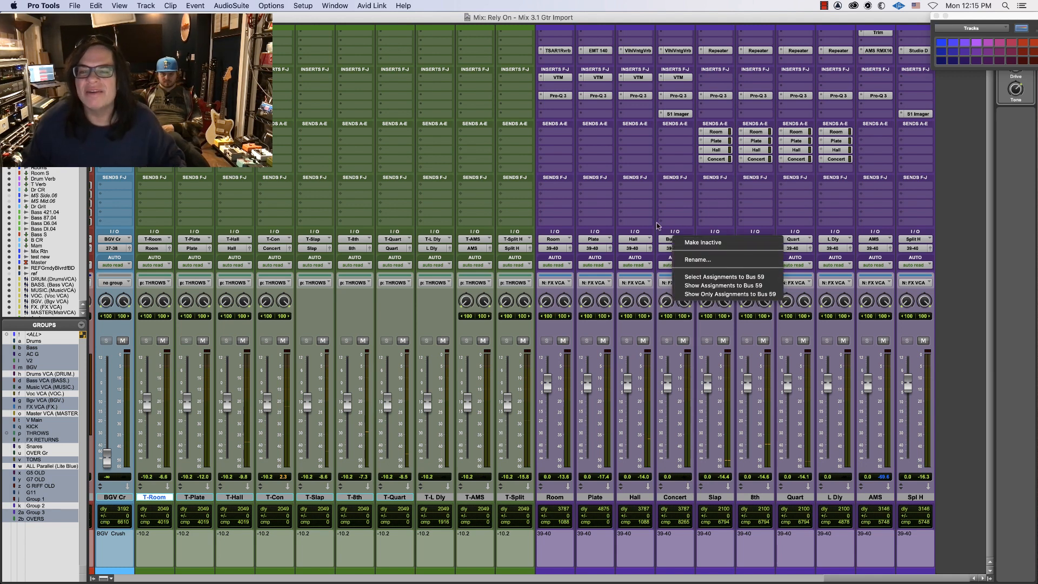
pyautogui.click(672, 241)
pyautogui.click(671, 241)
pyautogui.moveTo(687, 240)
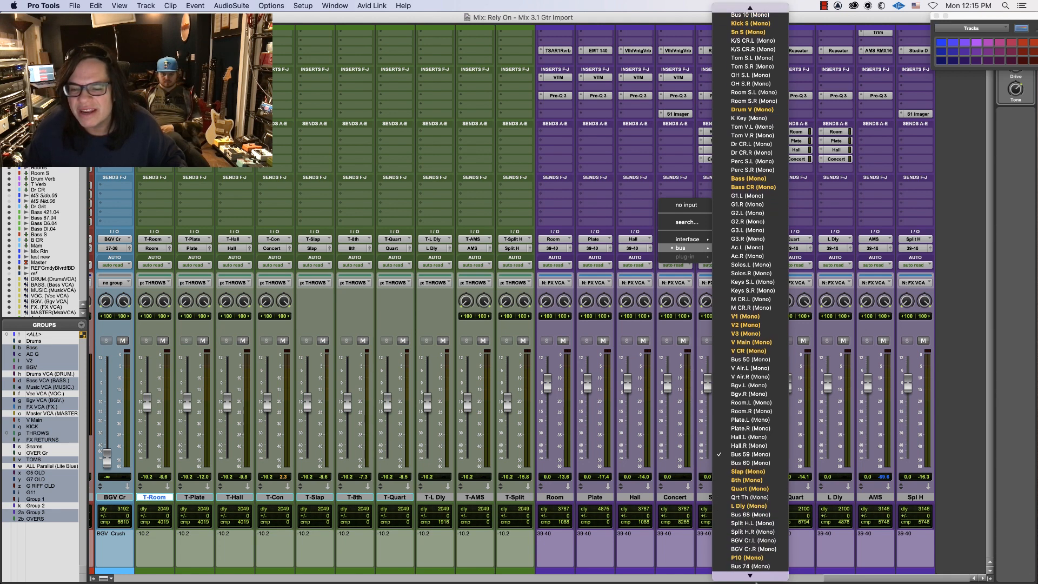
pyautogui.moveTo(749, 577)
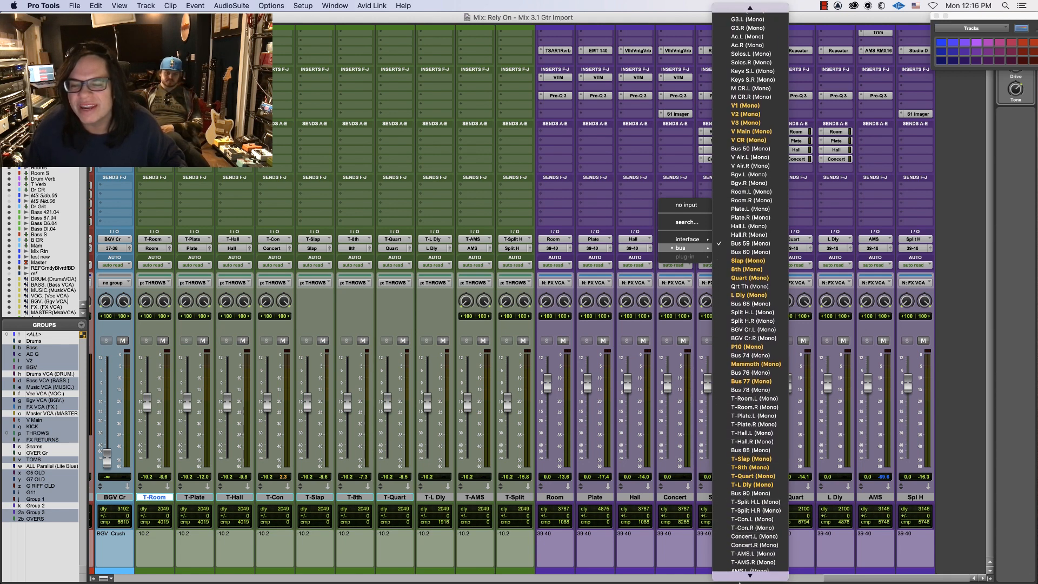
pyautogui.click(620, 191)
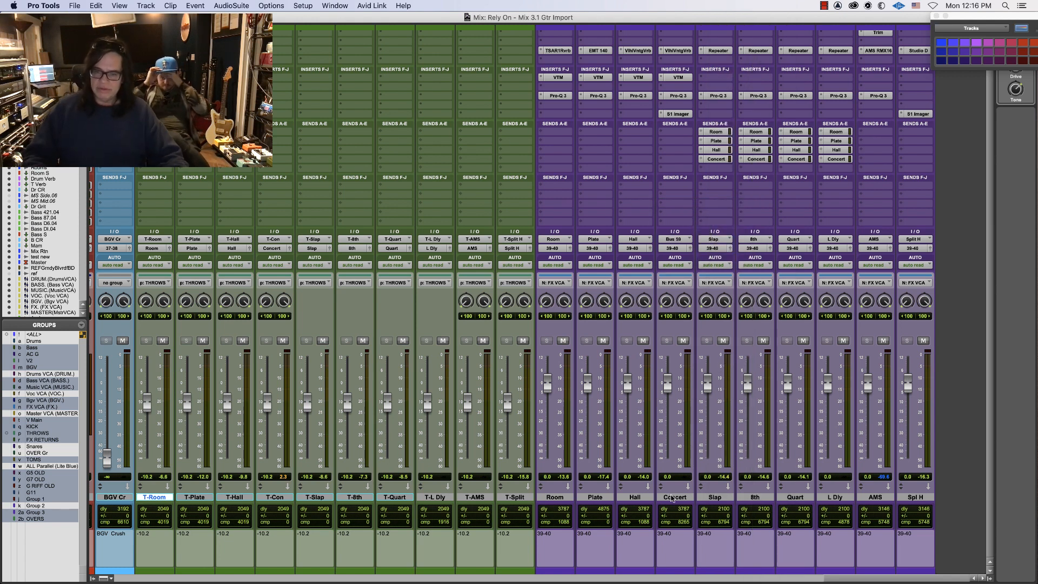
# Create one new stereo Aux Input track directly after the Concert track
pyautogui.click(673, 497)
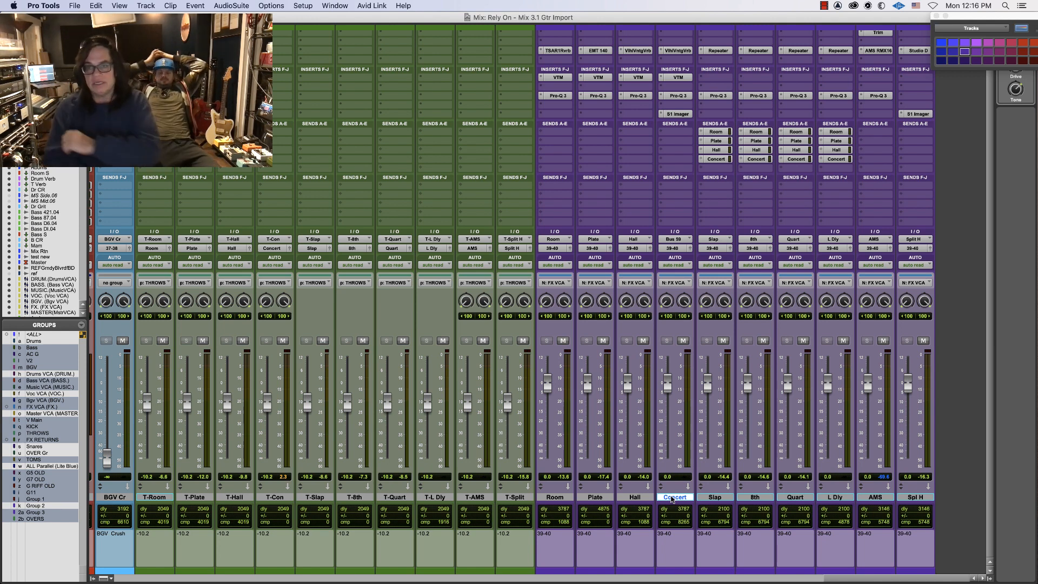
pyautogui.press('super+shift+n')
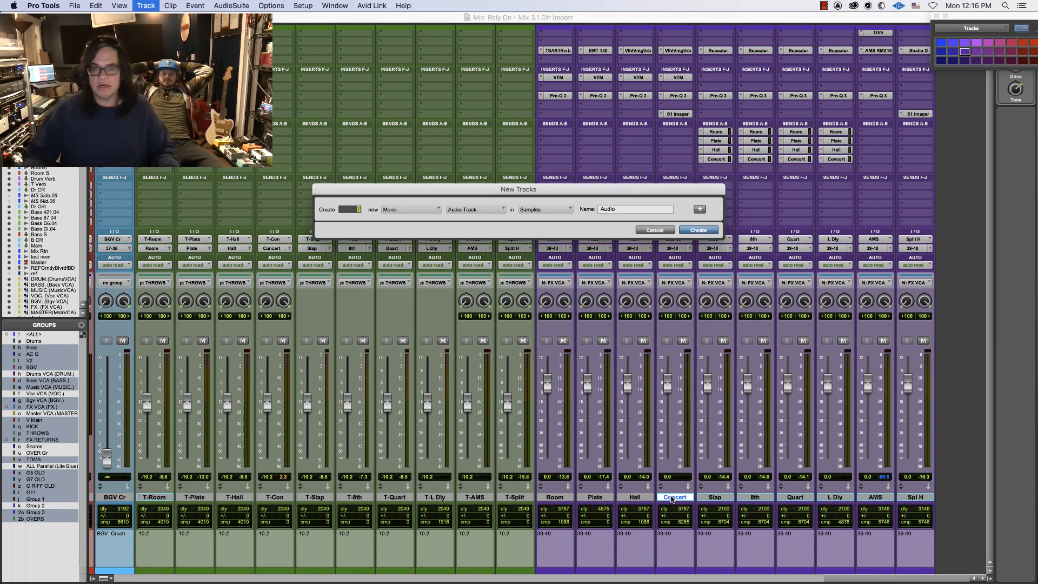
pyautogui.click(389, 210)
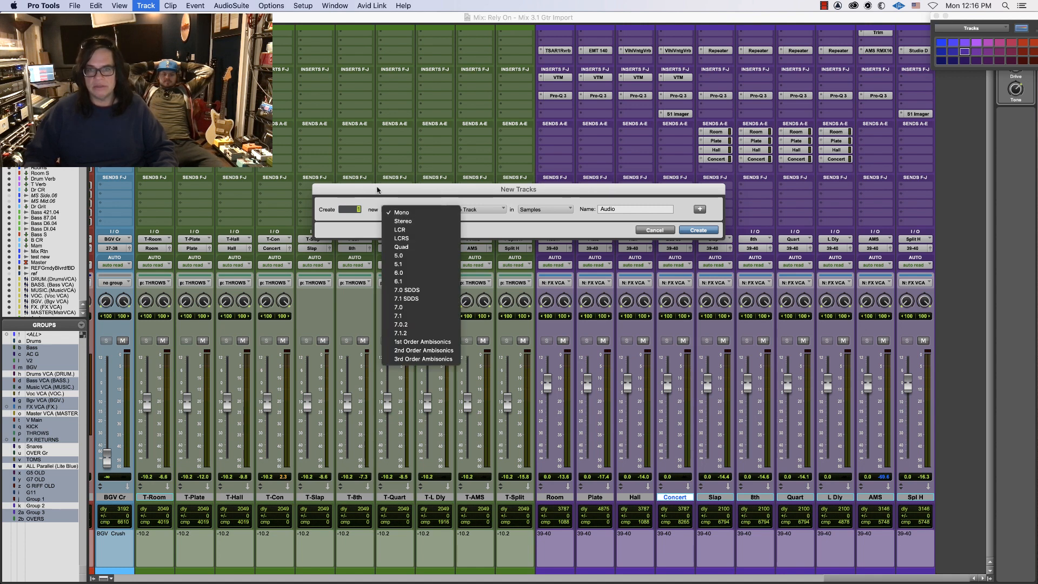
pyautogui.click(403, 221)
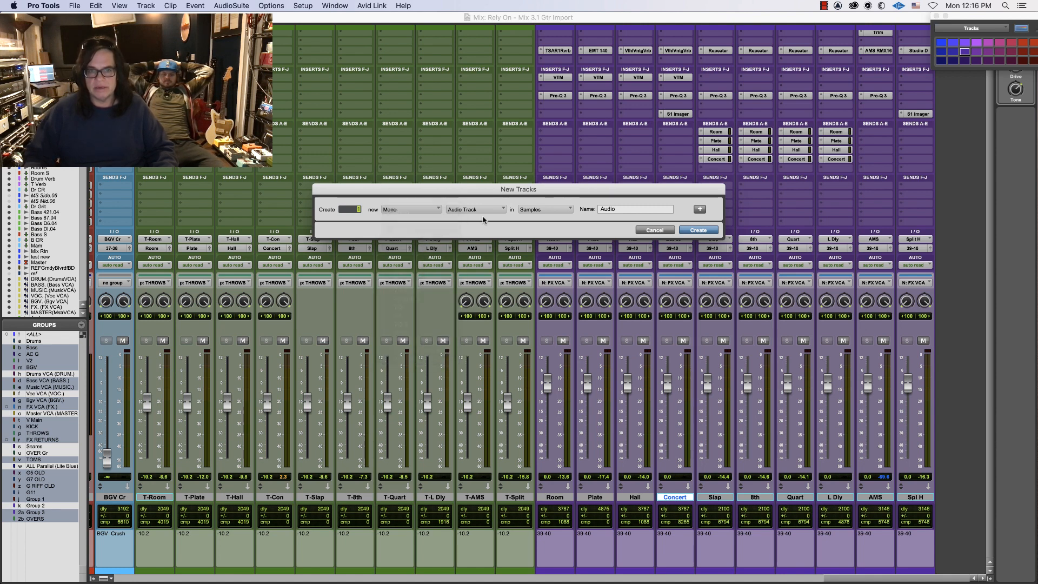
pyautogui.click(481, 210)
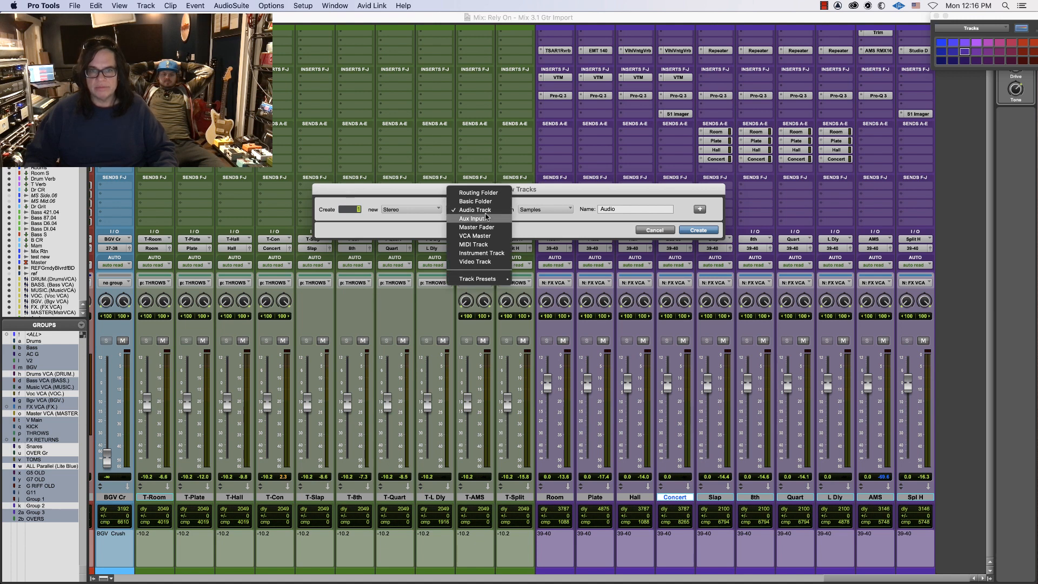
pyautogui.click(484, 218)
pyautogui.click(698, 229)
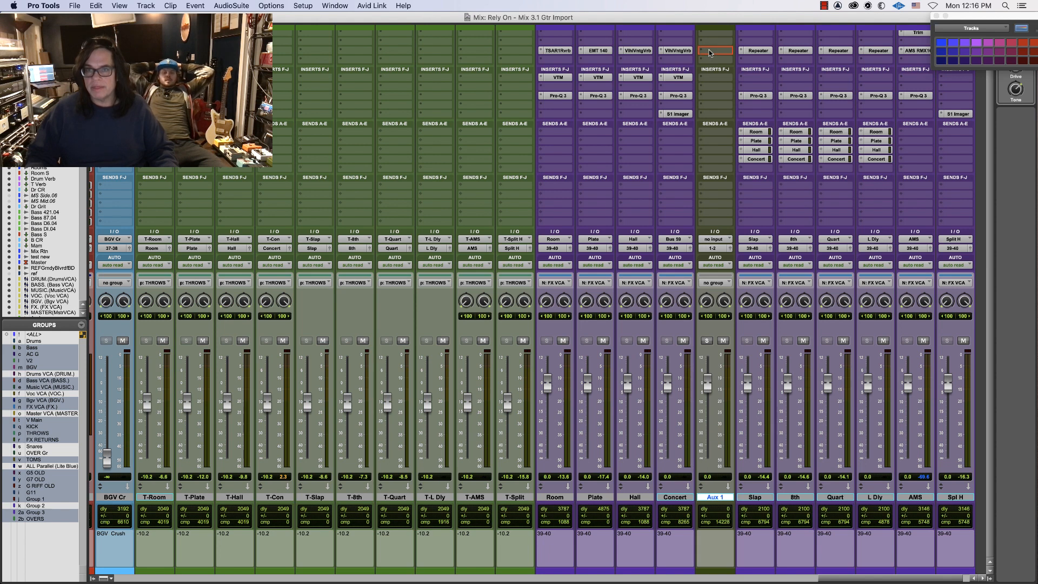
# Move the VTM, Pro-Q 3 and S1 Imager inserts from the Concert track to the matching slots on Aux 1
pyautogui.moveTo(711, 53); pyautogui.dragTo(711, 53)
pyautogui.click(599, 245)
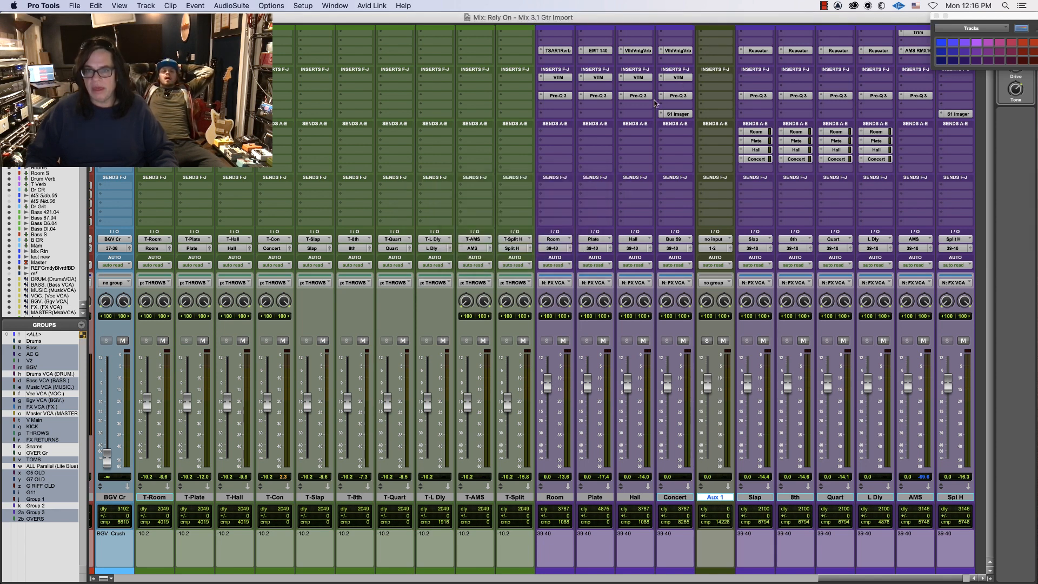
pyautogui.moveTo(721, 81); pyautogui.dragTo(710, 97)
pyautogui.moveTo(676, 114); pyautogui.dragTo(715, 114)
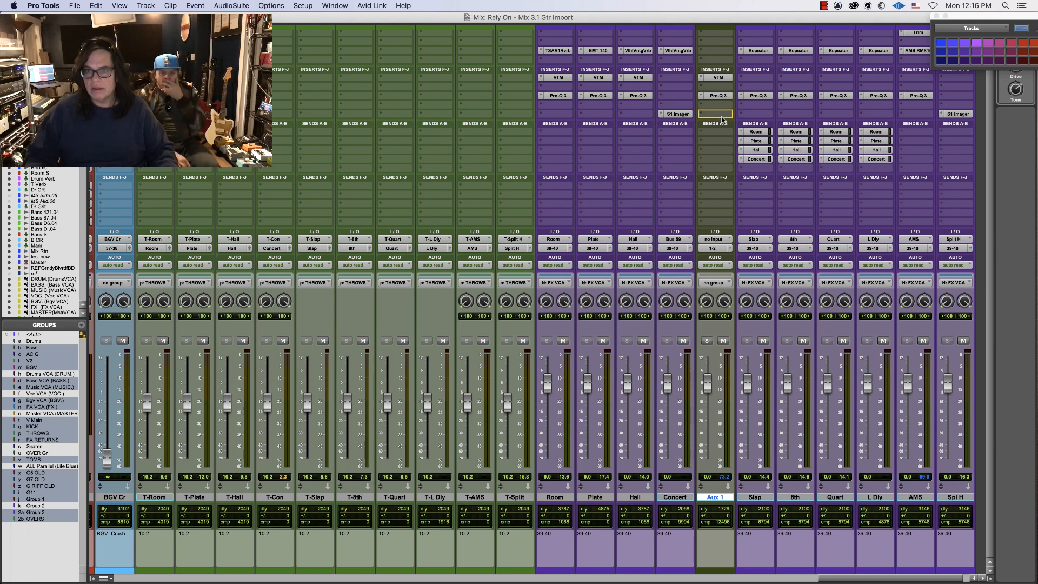
# Check the Concert track's ValhallaVintageVerb settings and try to copy the plug-in to Aux 1
pyautogui.click(677, 51)
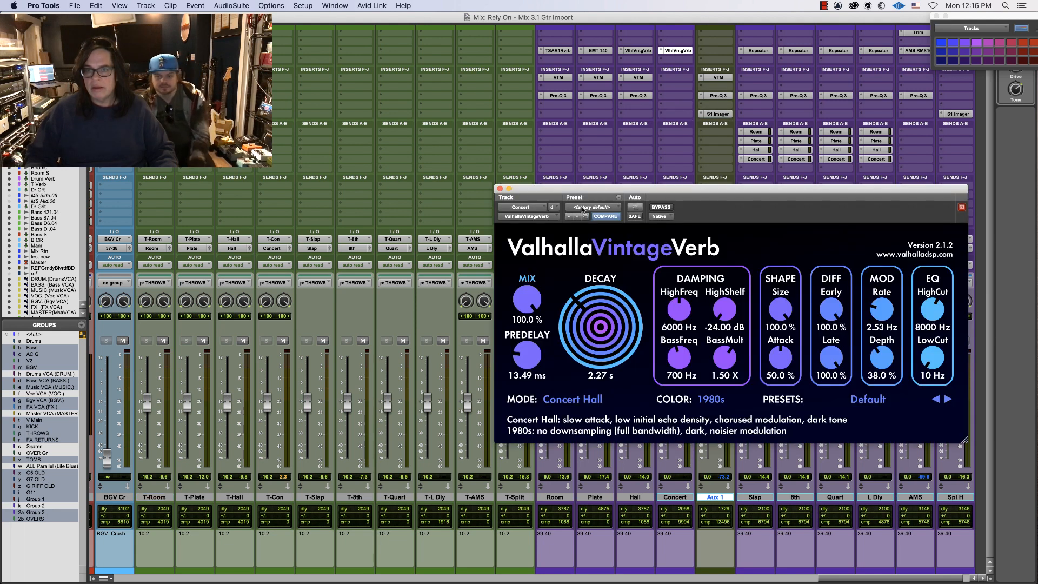
pyautogui.click(499, 189)
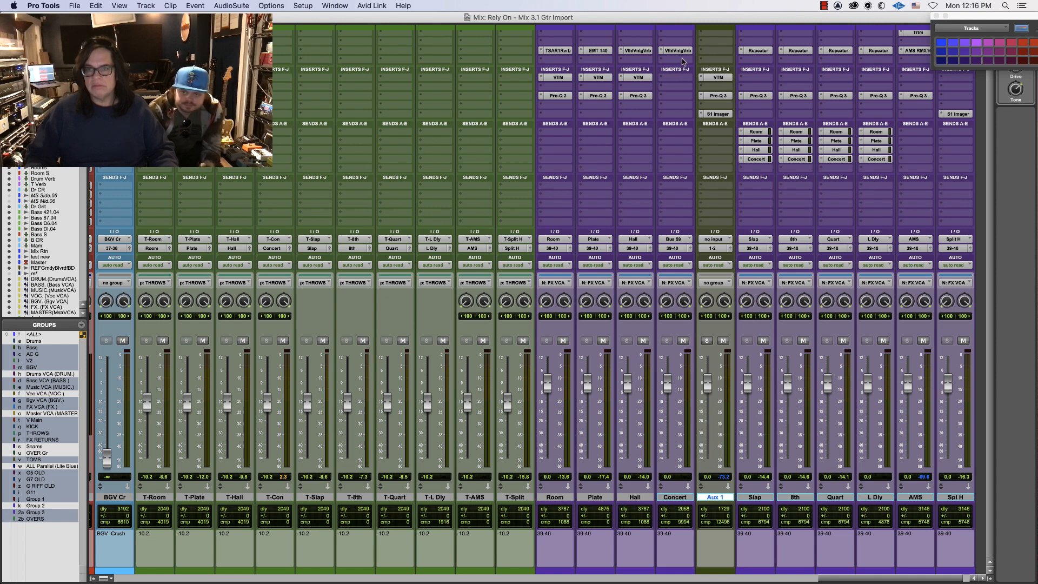
pyautogui.moveTo(712, 50); pyautogui.dragTo(712, 51)
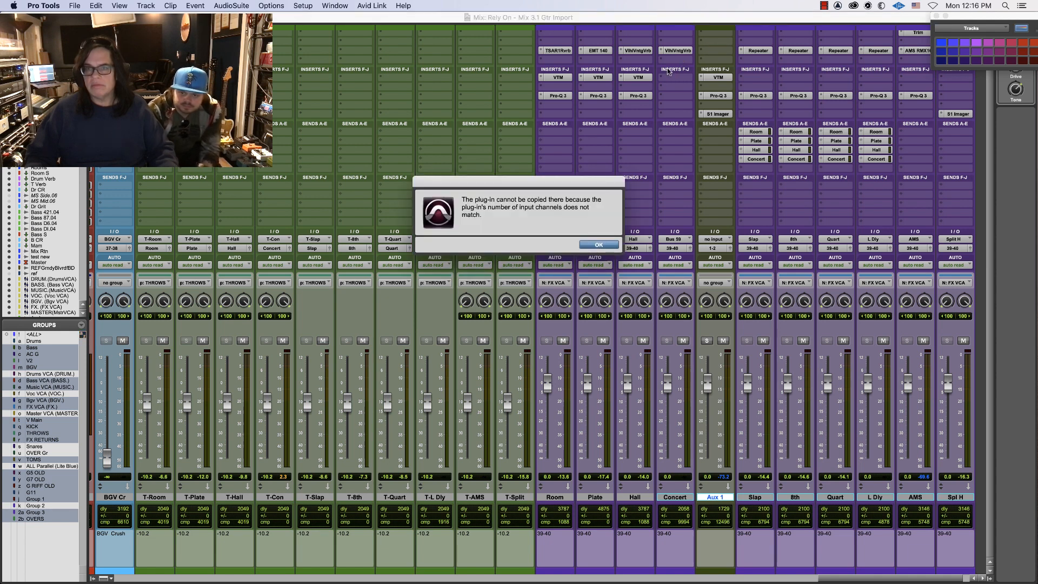
pyautogui.click(599, 244)
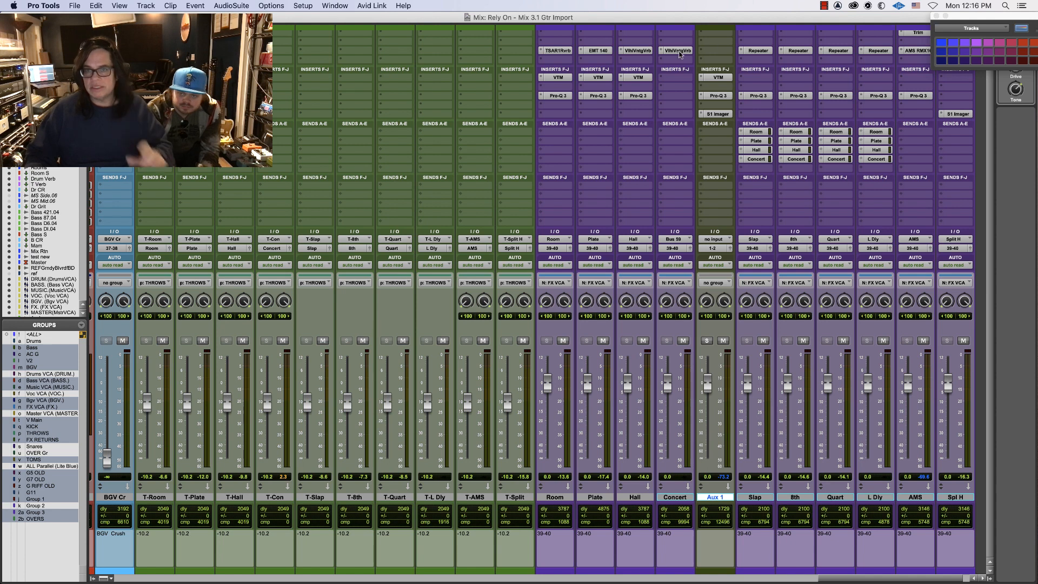
# Look up the available presets in the Concert track's ValhallaVintageVerb
pyautogui.click(677, 51)
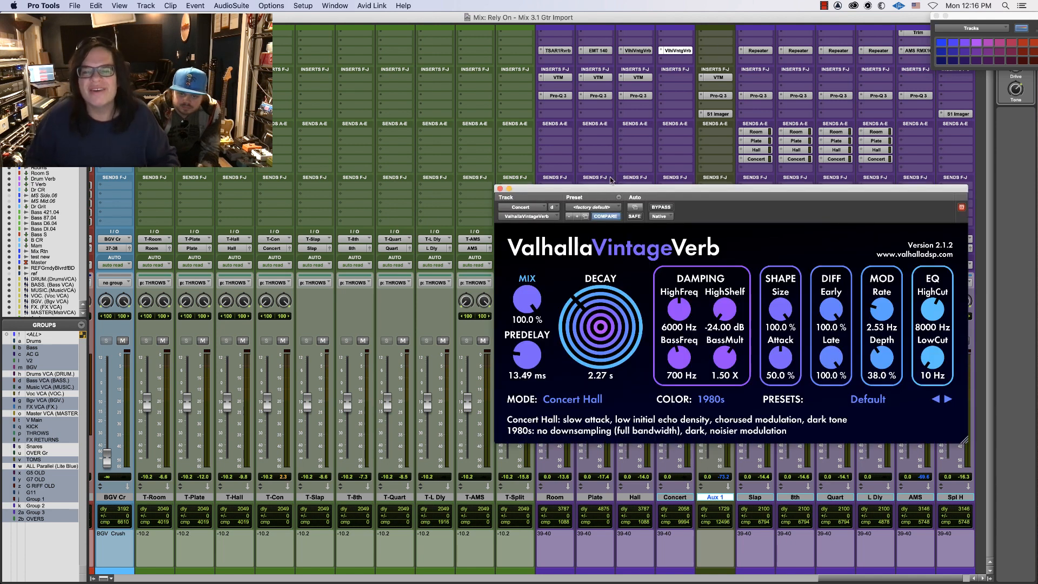
pyautogui.click(606, 208)
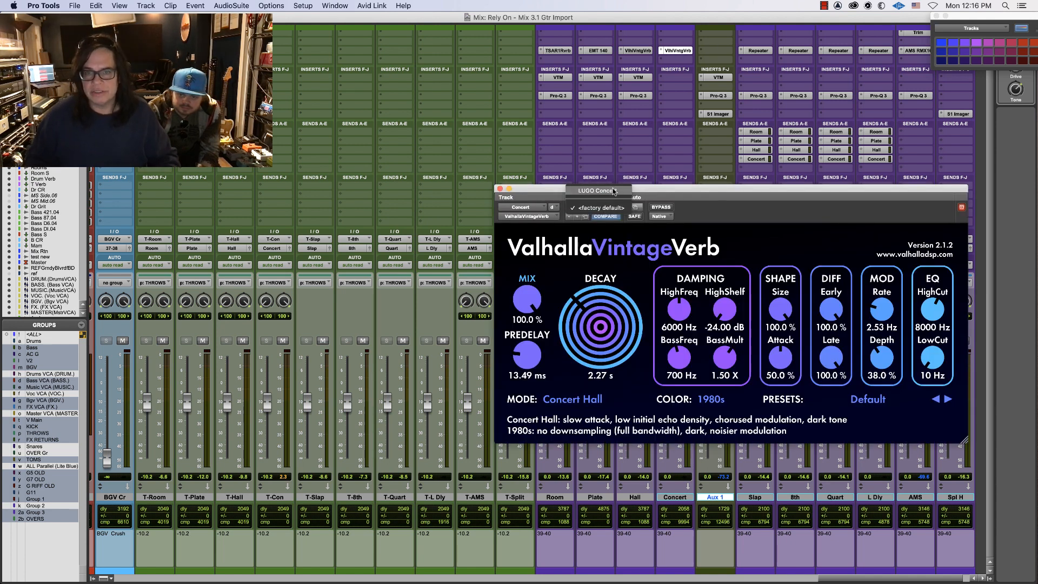
pyautogui.click(709, 196)
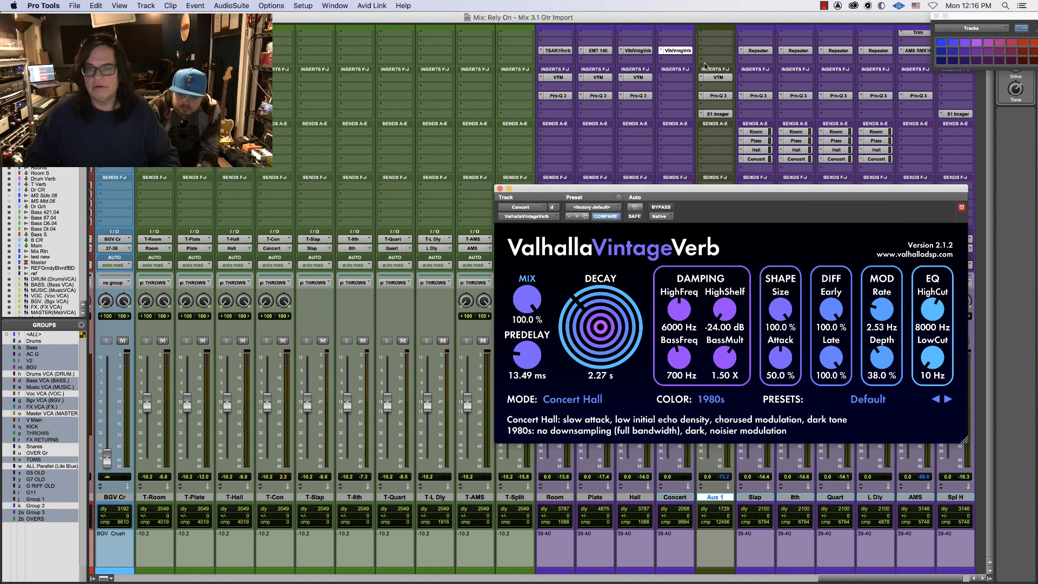
# Insert the multichannel Native ValhallaVintageVerb (stereo) on Aux 1, in the slot level with Concert's reverb
pyautogui.click(701, 53)
pyautogui.moveTo(717, 53)
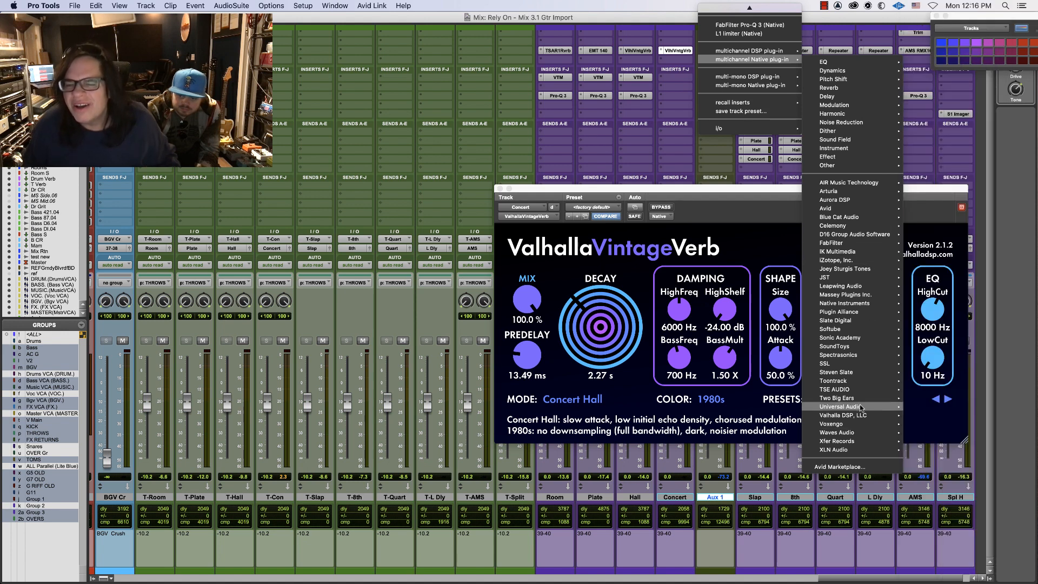
pyautogui.moveTo(859, 412)
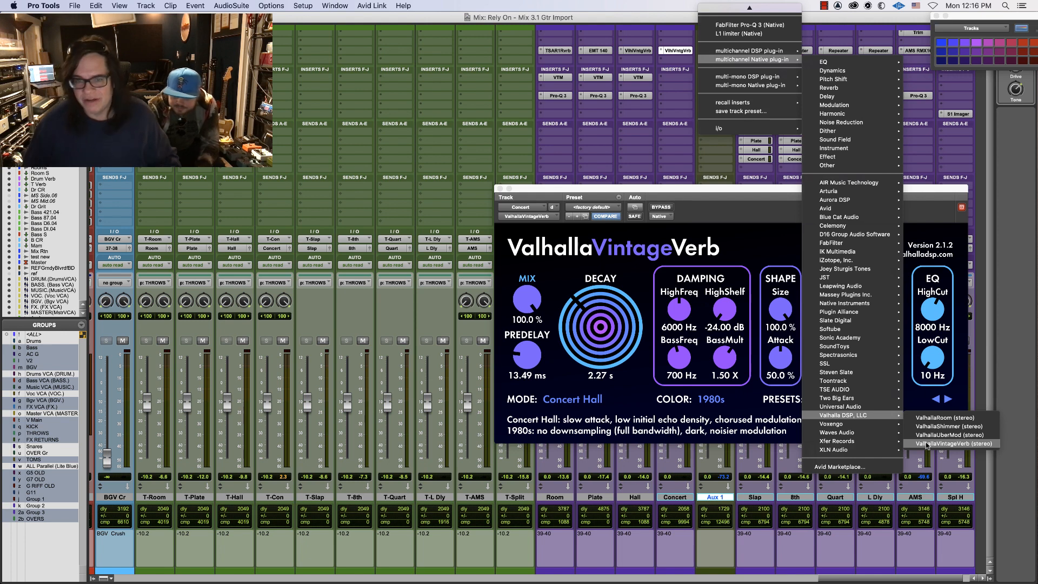
pyautogui.click(927, 443)
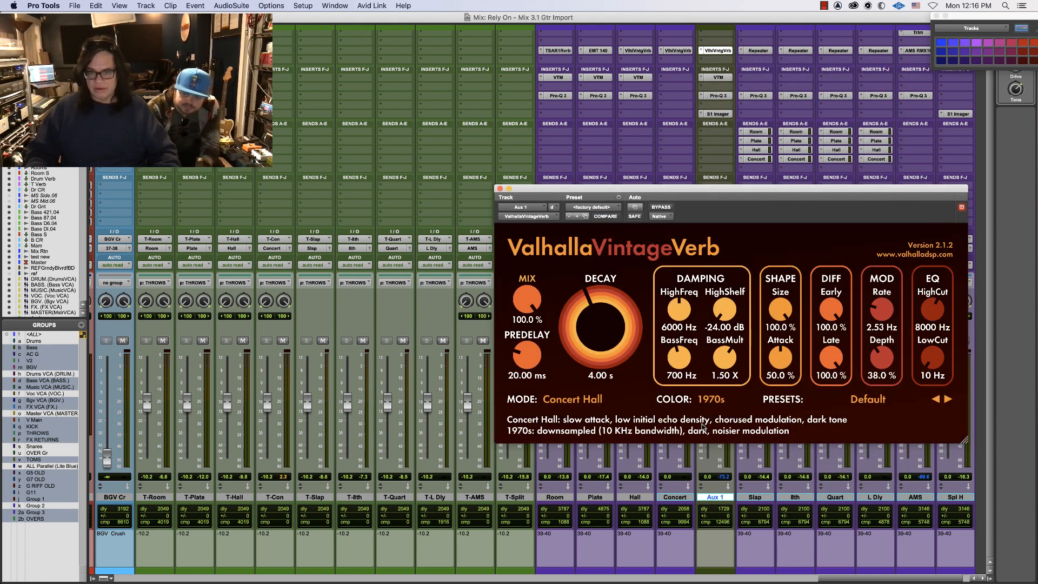
# Set the Aux 1 reverb's color mode to 1980s, load the LUGO Concert preset and close the plug-in window
pyautogui.click(713, 402)
pyautogui.click(716, 425)
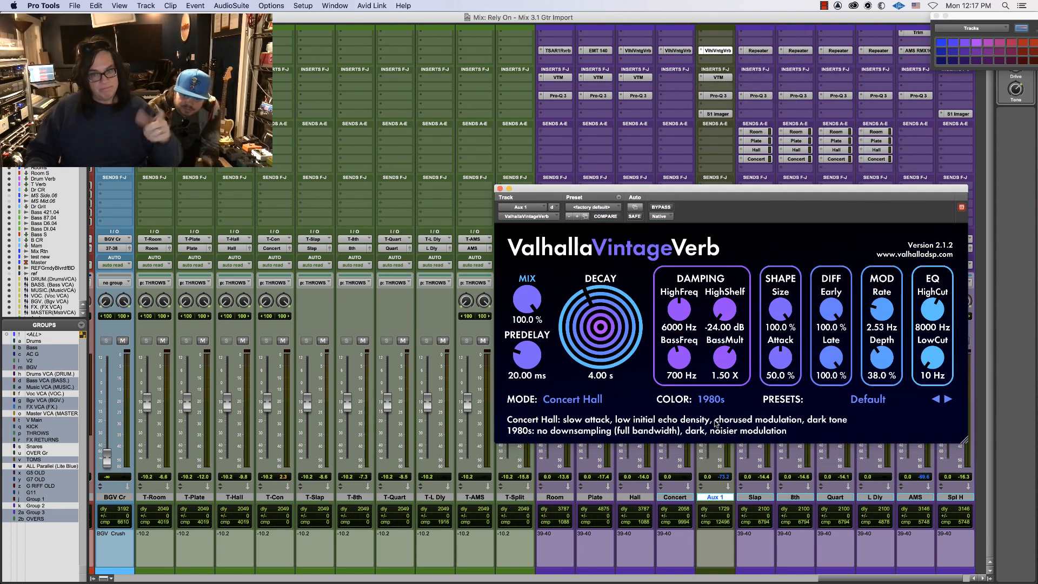
pyautogui.click(600, 208)
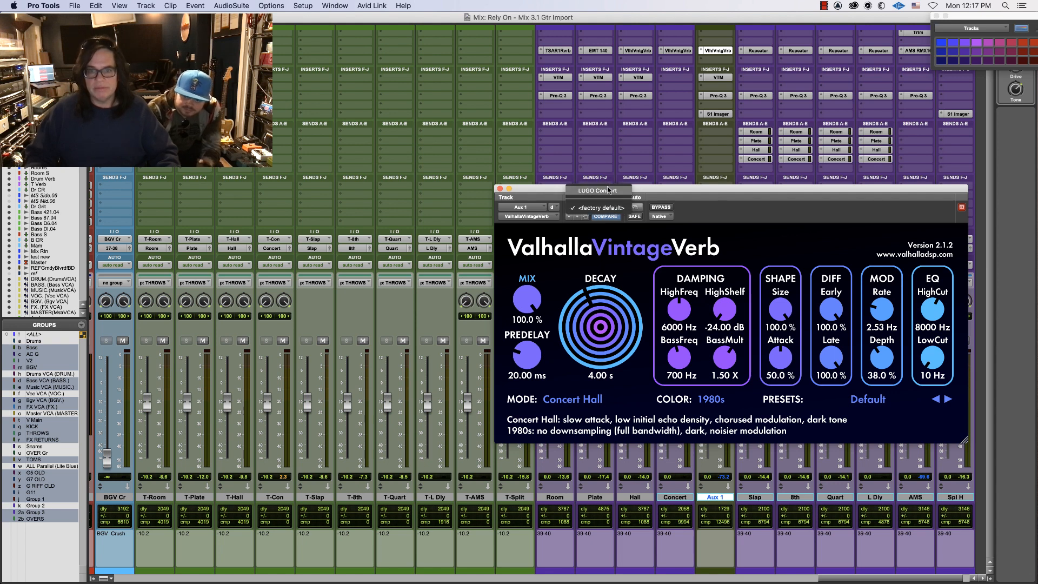
pyautogui.click(608, 191)
pyautogui.click(500, 189)
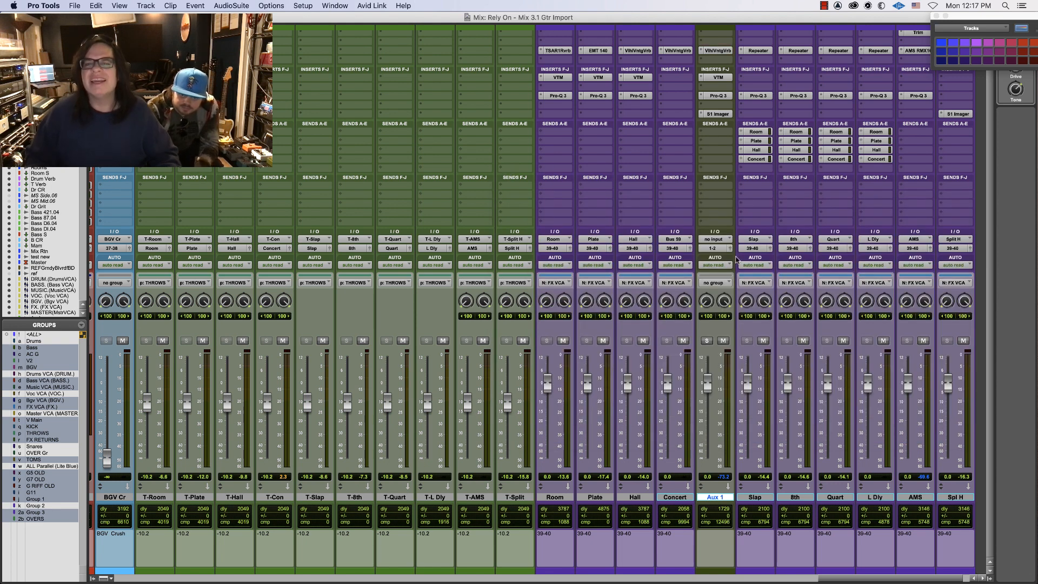
# Route Aux 1's output to 39-40 (Stereo) and its input to the Concert (Stereo) bus
pyautogui.click(717, 249)
pyautogui.moveTo(727, 248)
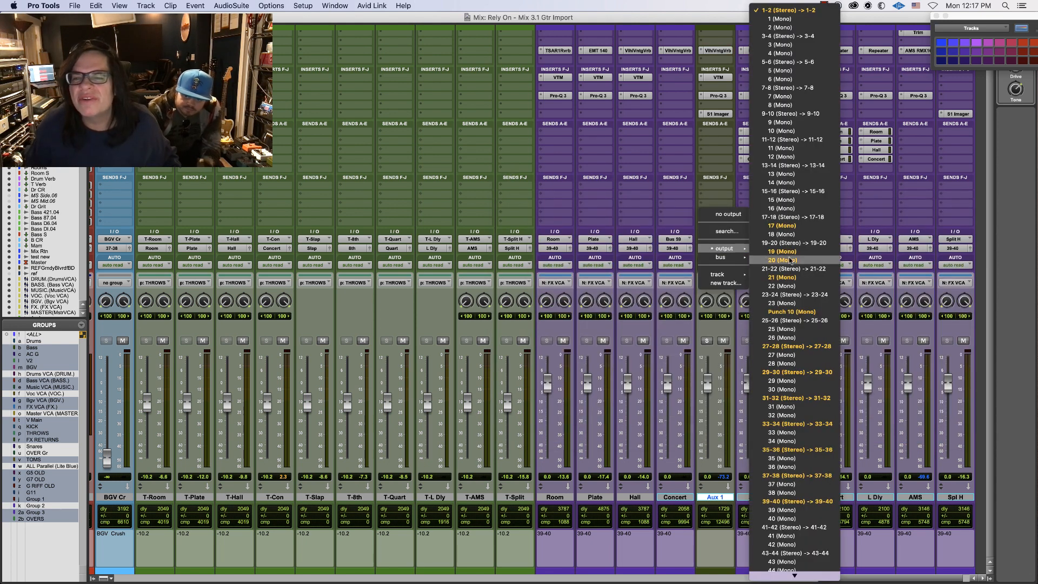
pyautogui.click(810, 502)
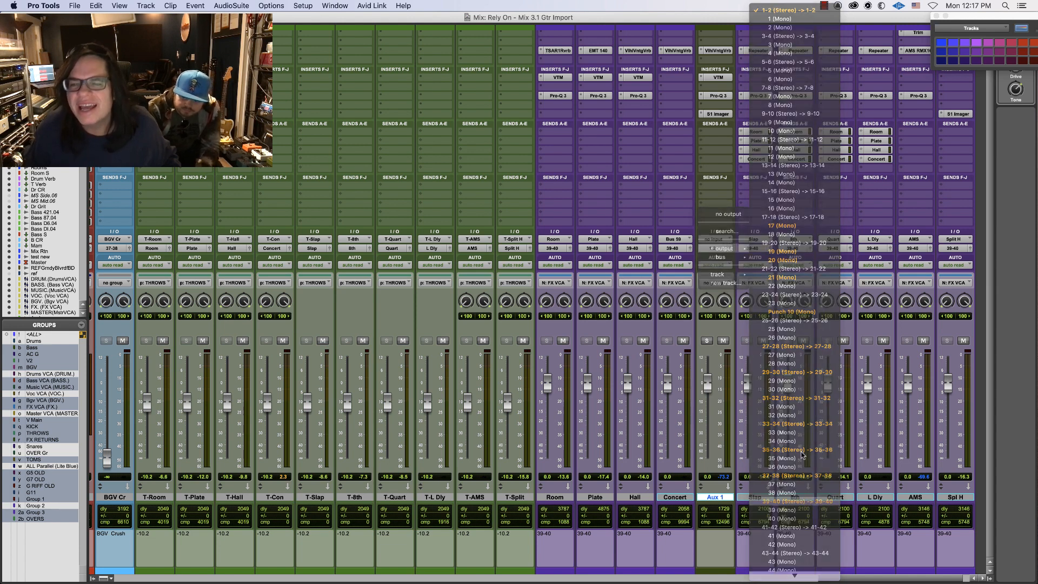
pyautogui.click(713, 240)
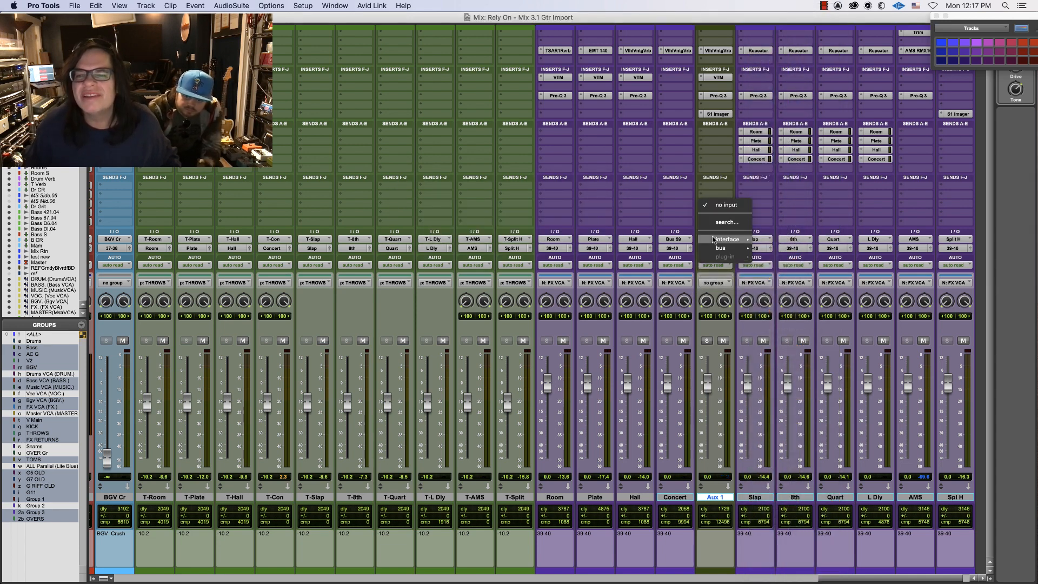
pyautogui.moveTo(722, 248)
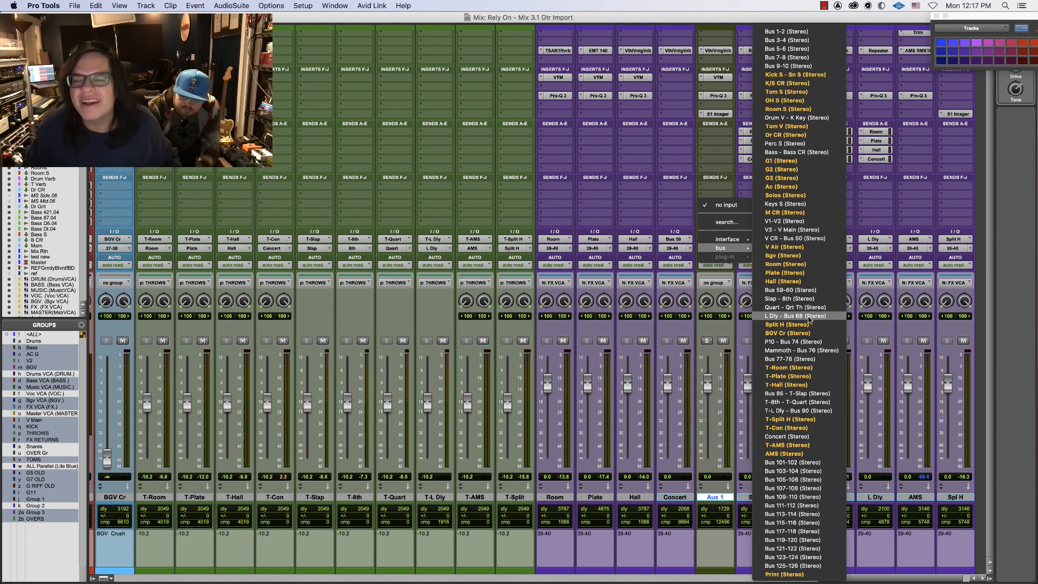
pyautogui.click(806, 437)
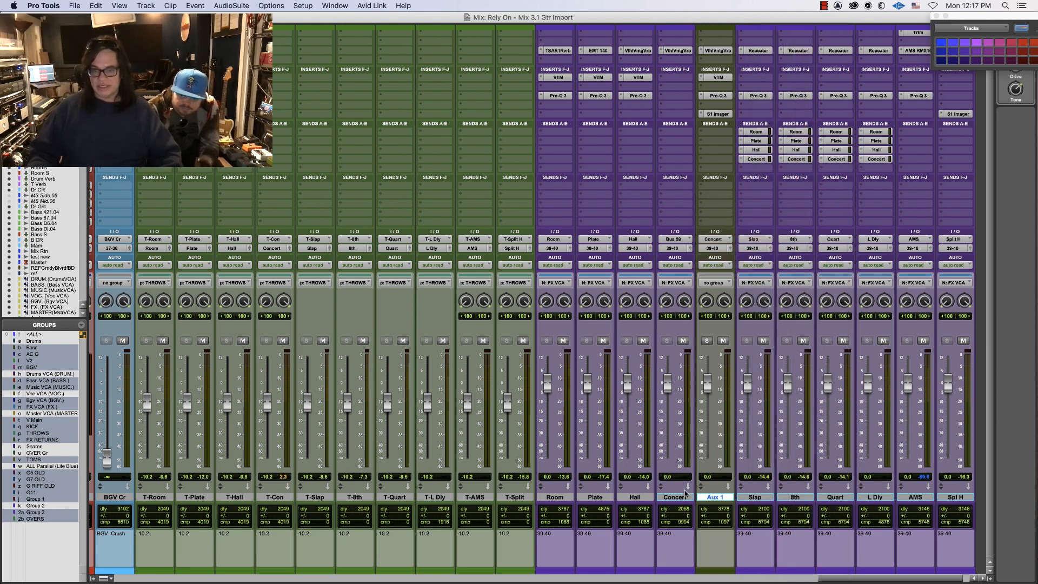
# Delete the old Concert return track and rename Aux 1 as Concert
pyautogui.rightClick(669, 498)
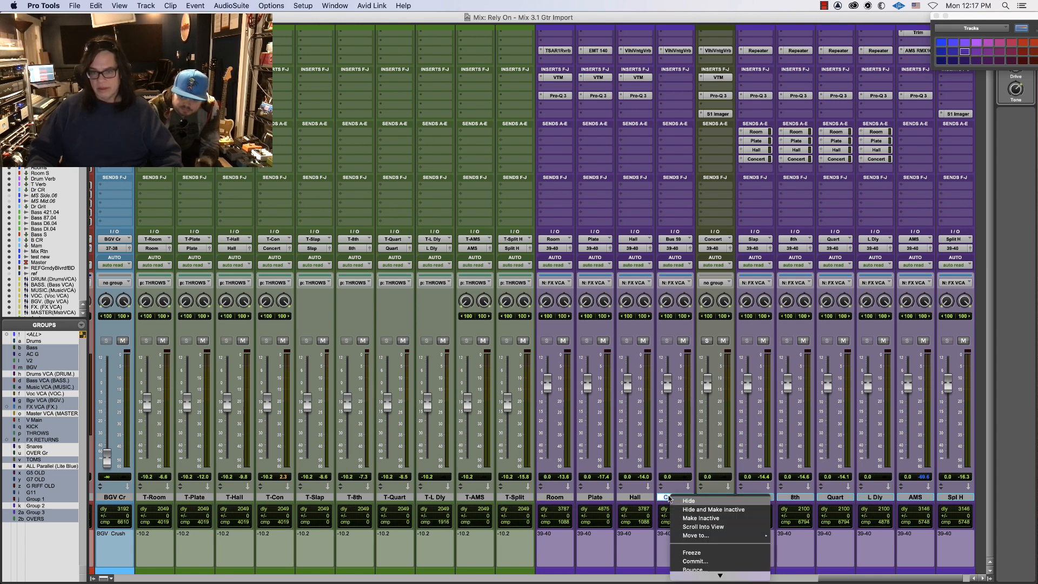
pyautogui.click(691, 574)
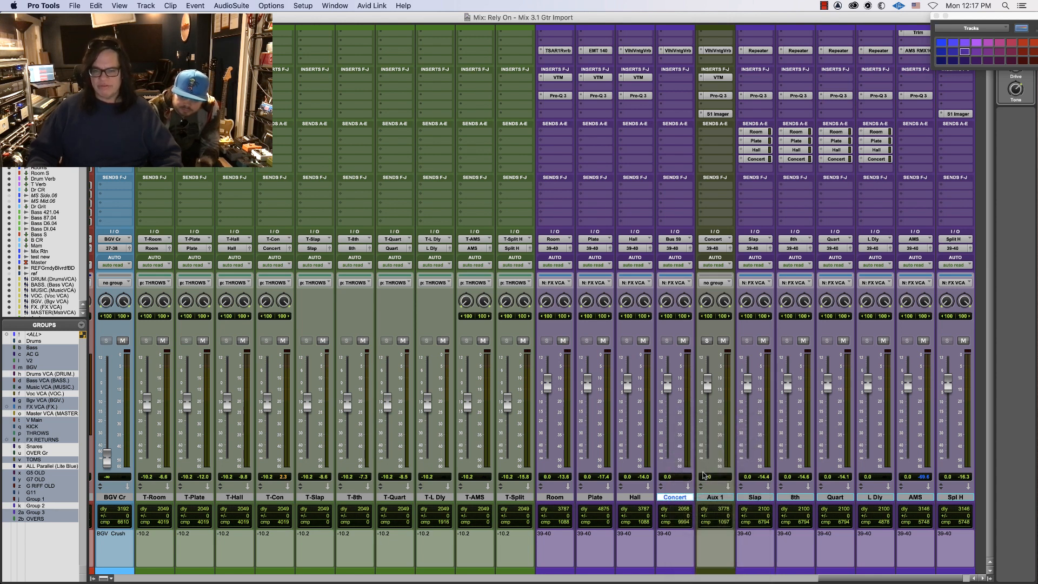
pyautogui.doubleClick(682, 498)
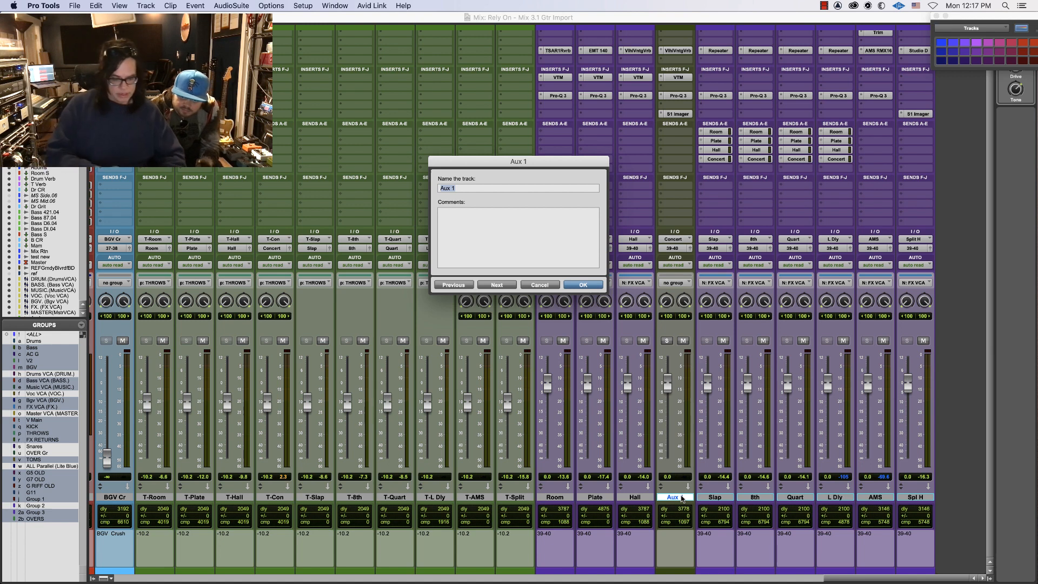
pyautogui.write('Con')
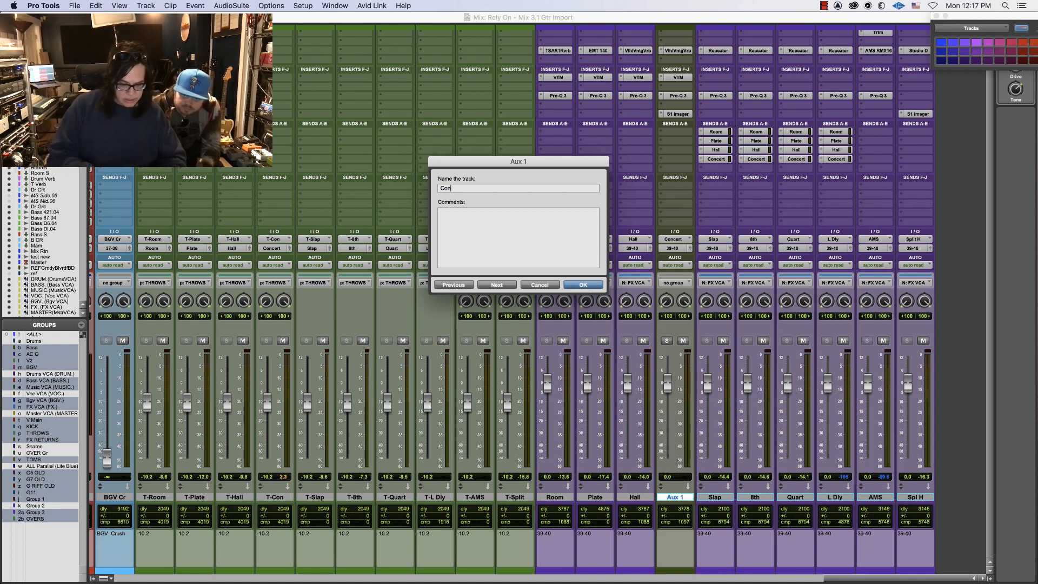
pyautogui.write('cert')
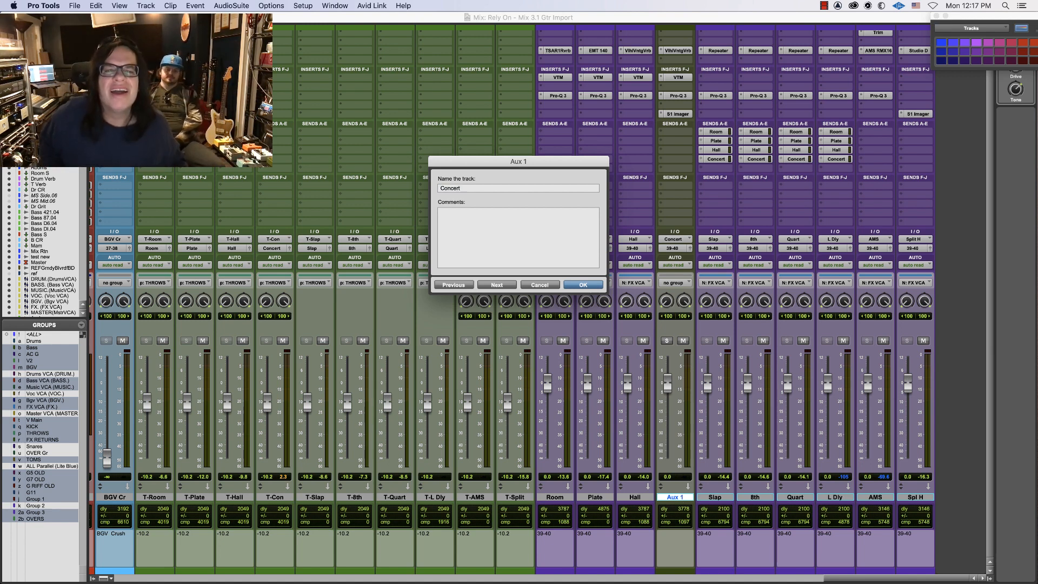
pyautogui.press('Return')
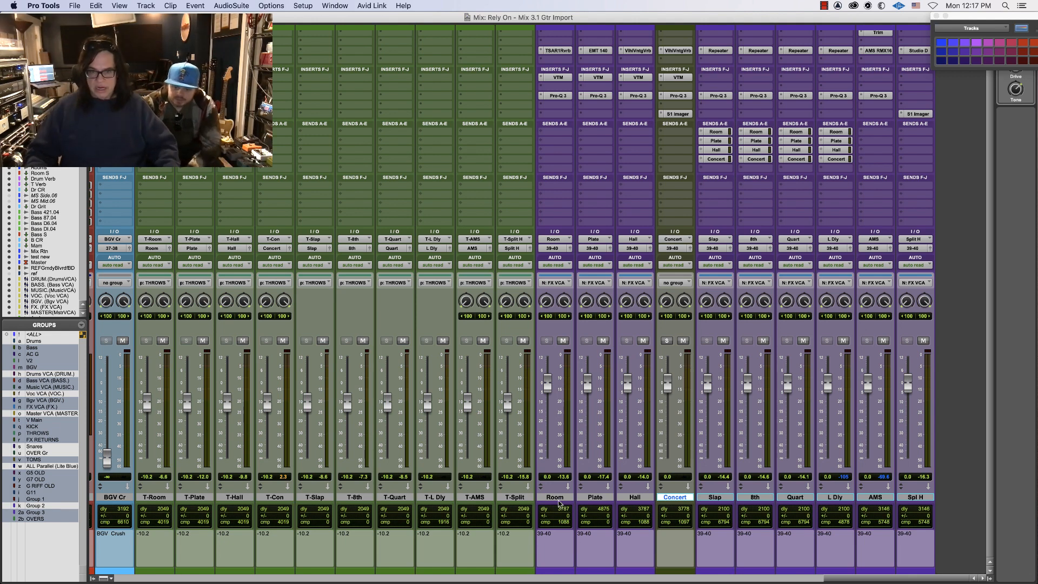
# Modify the FX RETURNS group so that it includes the new Concert track
pyautogui.click(557, 497)
pyautogui.keyDown('shift'); pyautogui.click(907, 496); pyautogui.keyUp('shift')
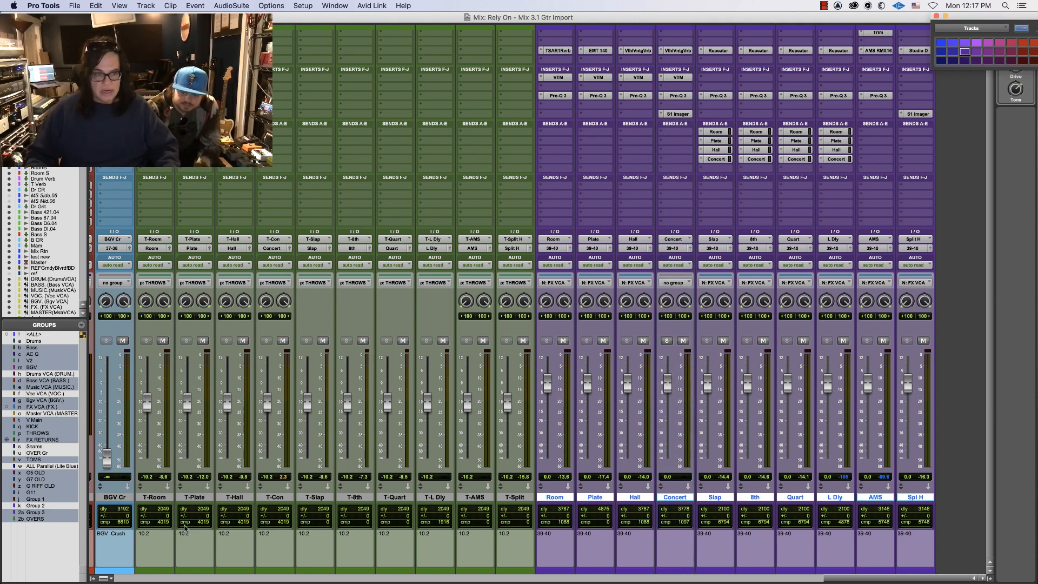
pyautogui.rightClick(42, 441)
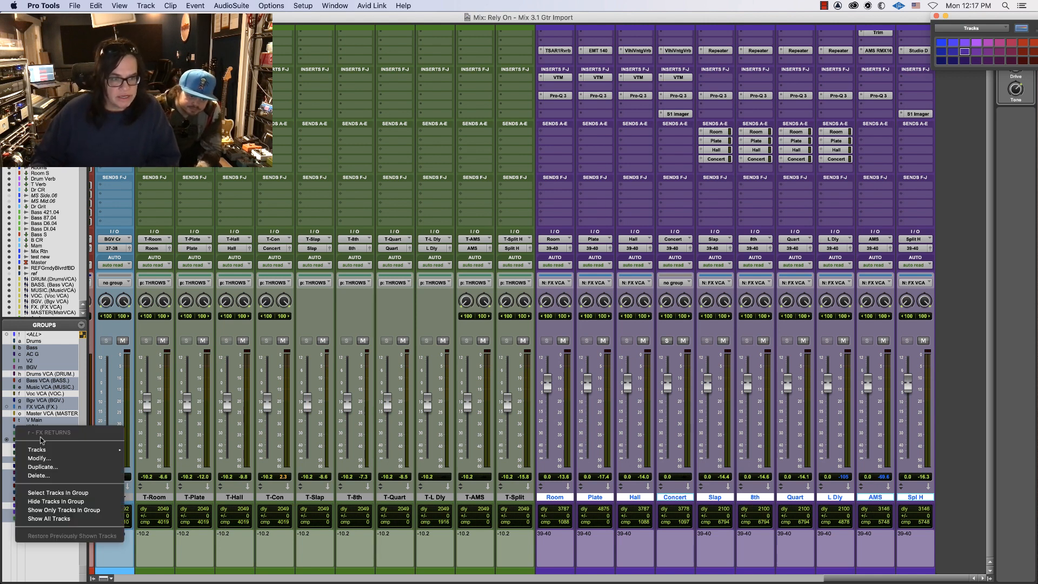
pyautogui.click(33, 462)
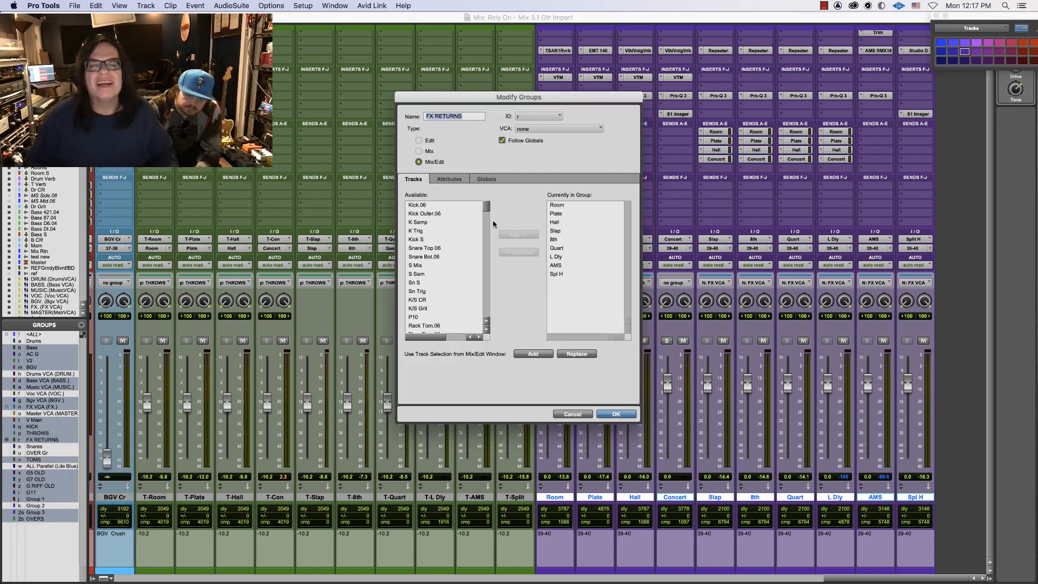
pyautogui.moveTo(486, 209); pyautogui.dragTo(483, 297)
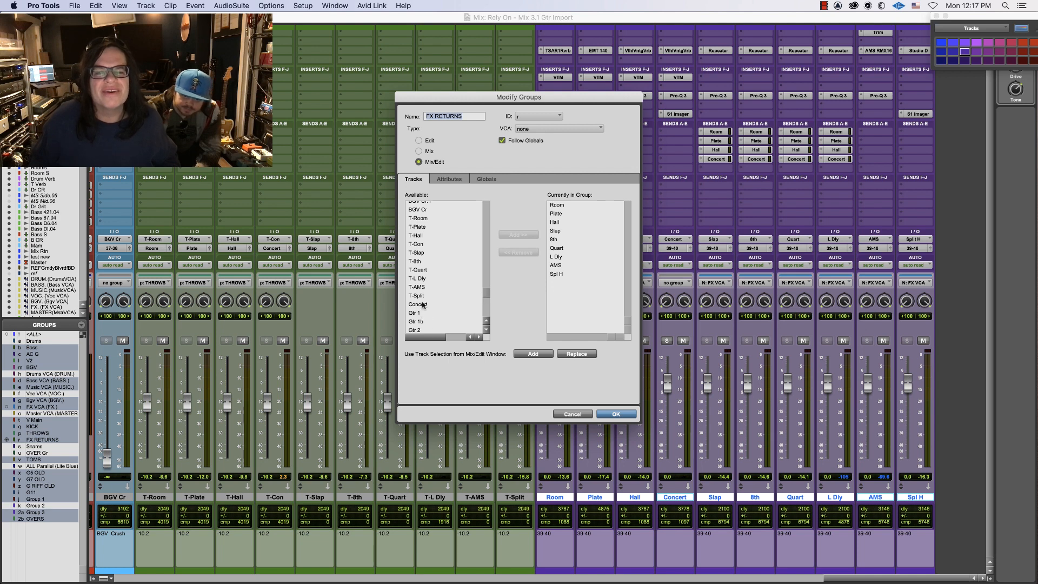
pyautogui.click(423, 305)
pyautogui.click(514, 235)
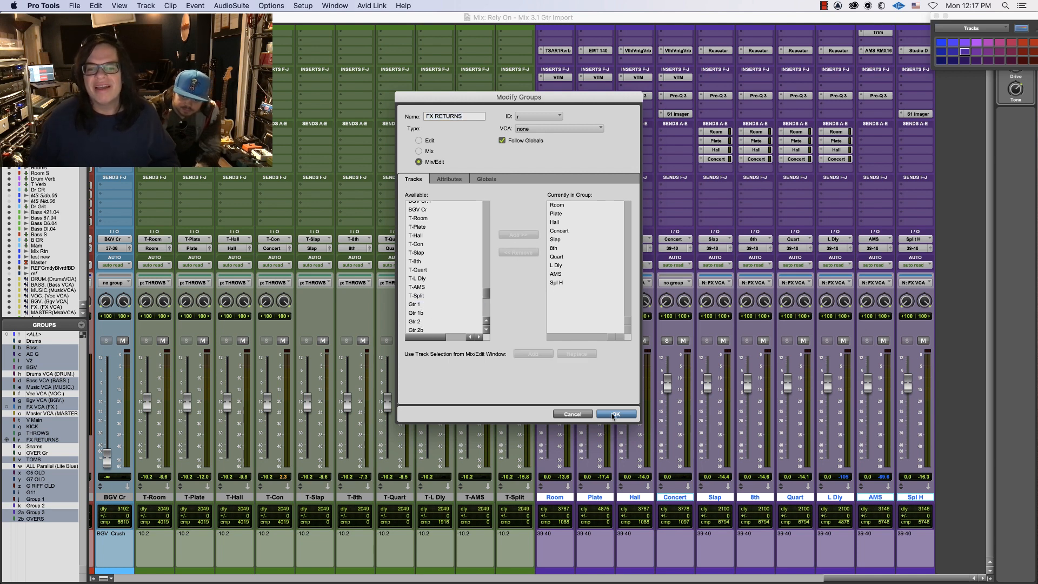
pyautogui.click(615, 414)
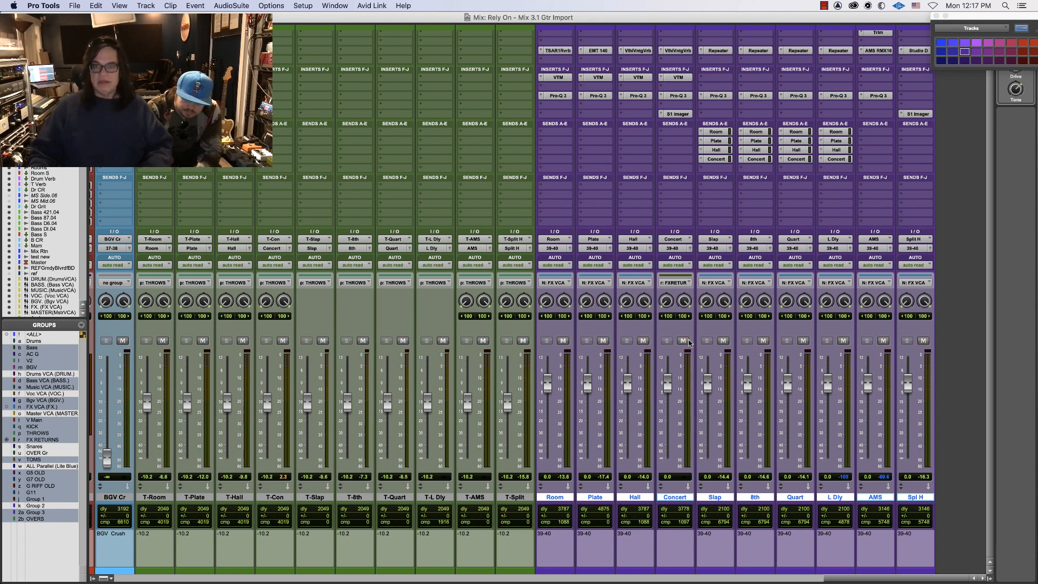
# Play the song and lower the V Ch. track's T-Con send to about -29.1 dB
pyautogui.press('space')
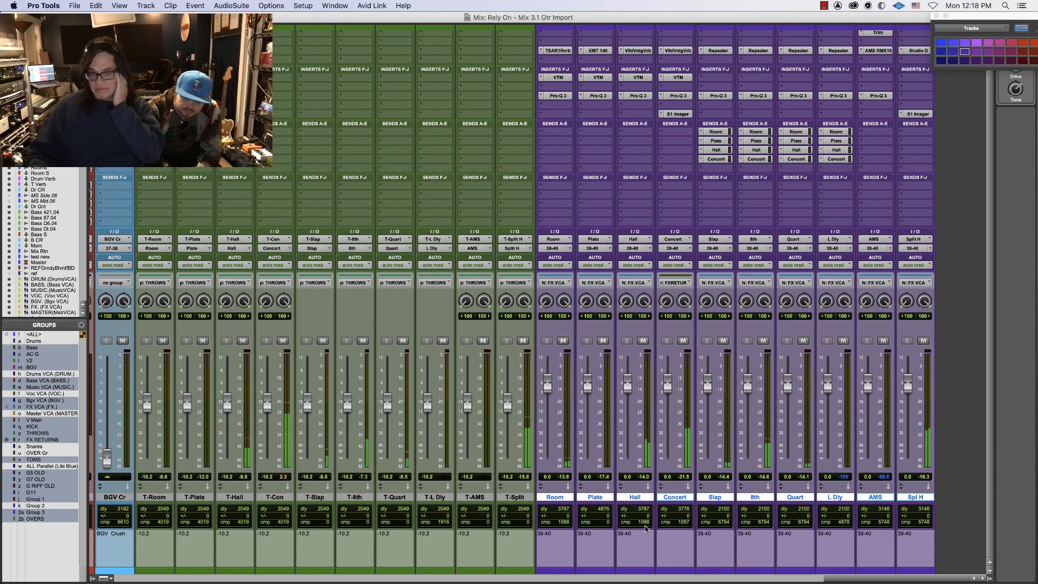
pyautogui.moveTo(833, 578); pyautogui.dragTo(692, 582)
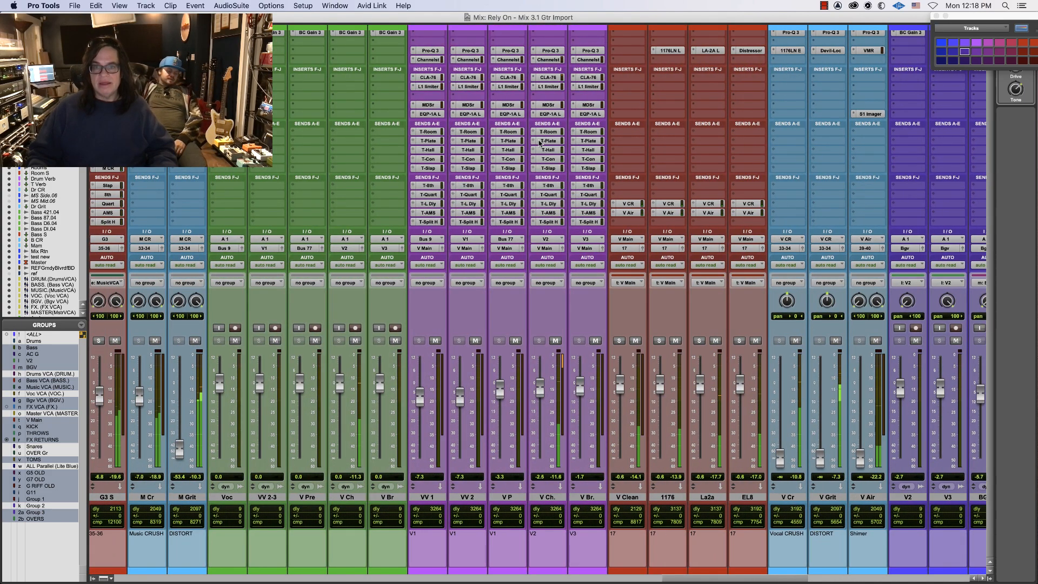
pyautogui.click(548, 159)
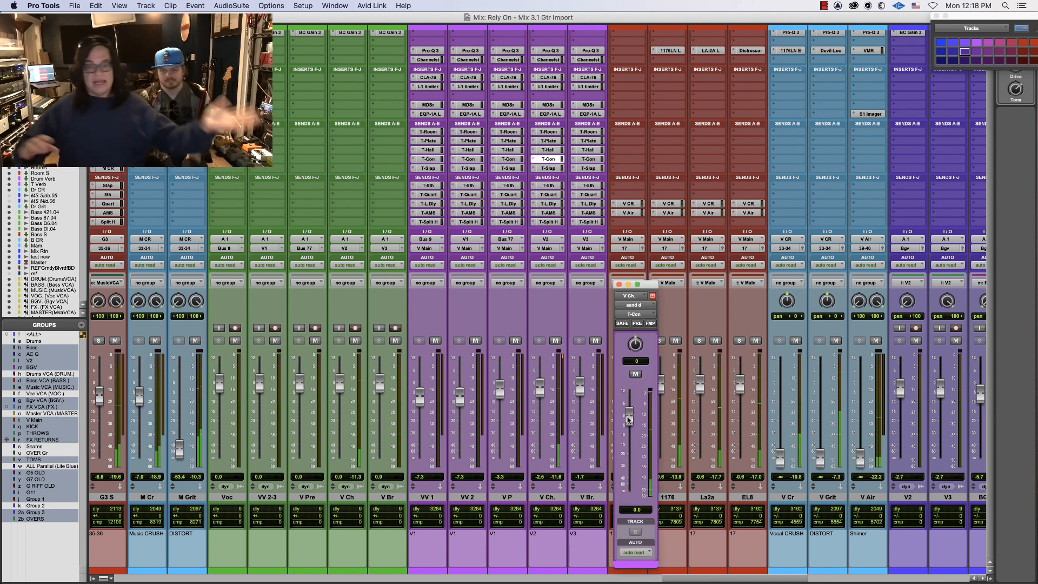
pyautogui.moveTo(629, 419); pyautogui.dragTo(631, 467)
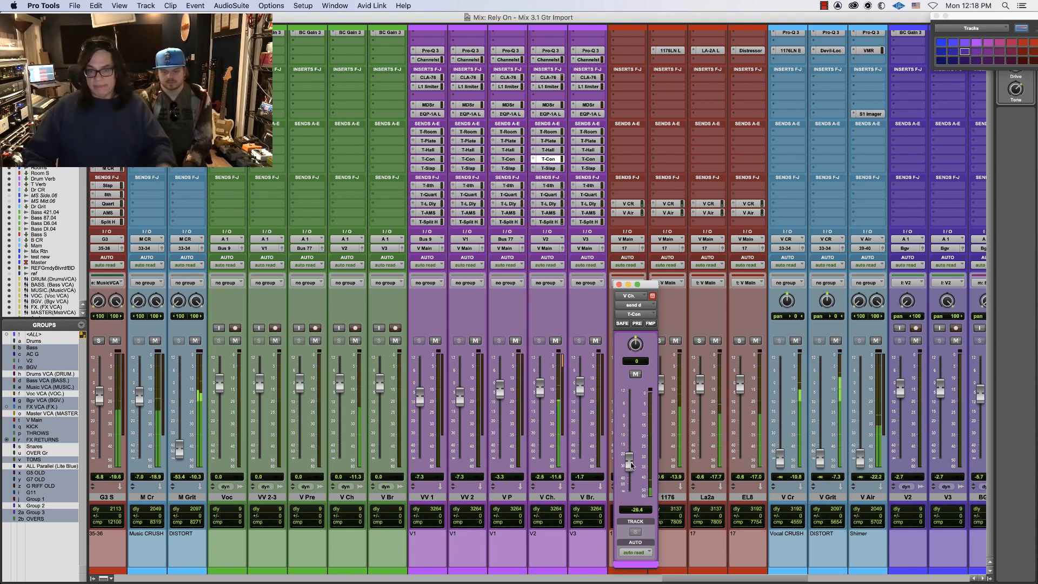
pyautogui.moveTo(632, 463); pyautogui.dragTo(632, 467)
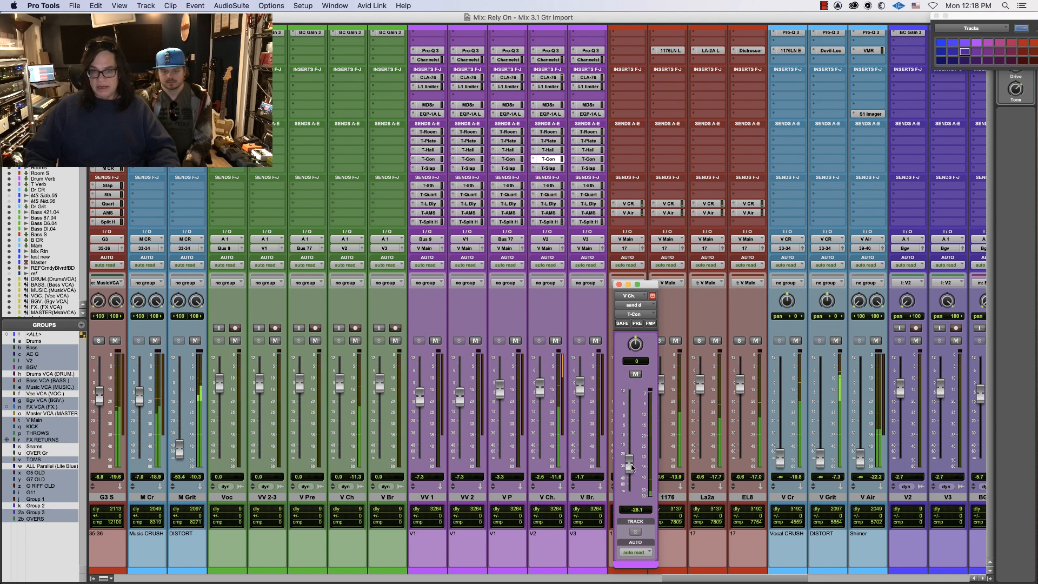
# Lower V Ch.'s T-L Dly send to about -37.7 dB and set its T-Quart send to about -30.6 dB
pyautogui.click(549, 205)
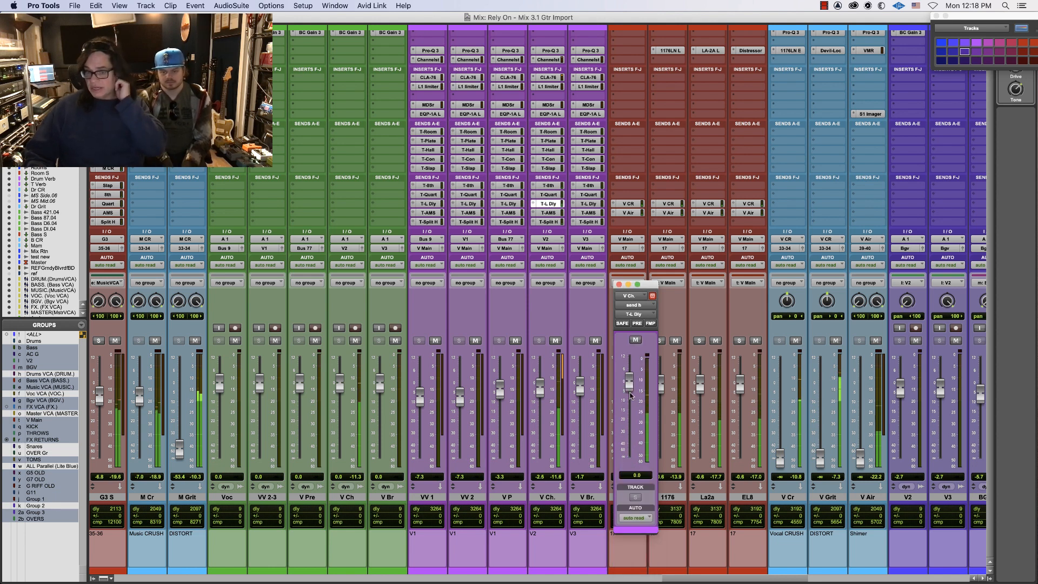
pyautogui.moveTo(630, 385); pyautogui.dragTo(627, 450)
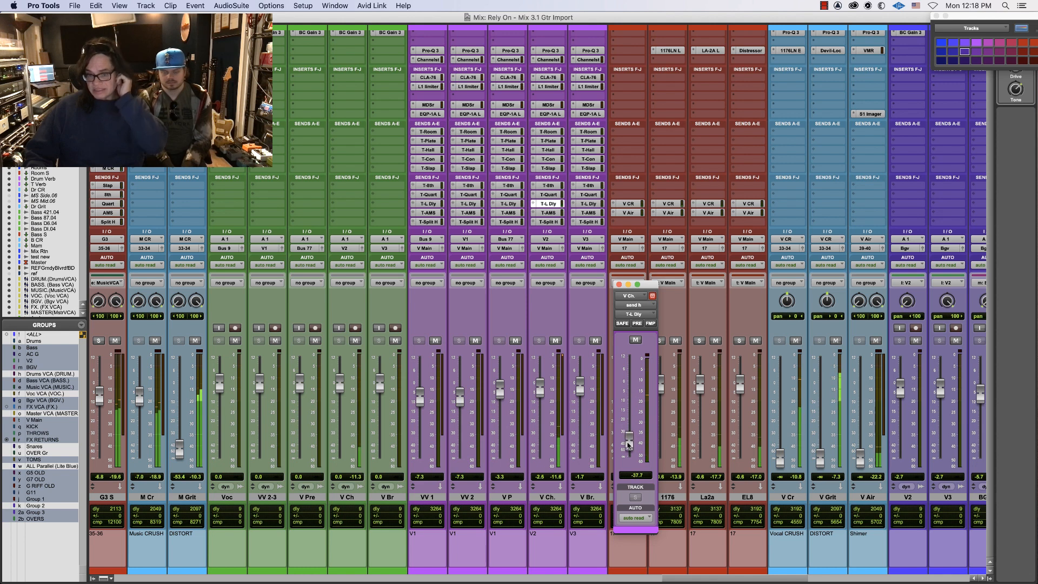
pyautogui.click(549, 195)
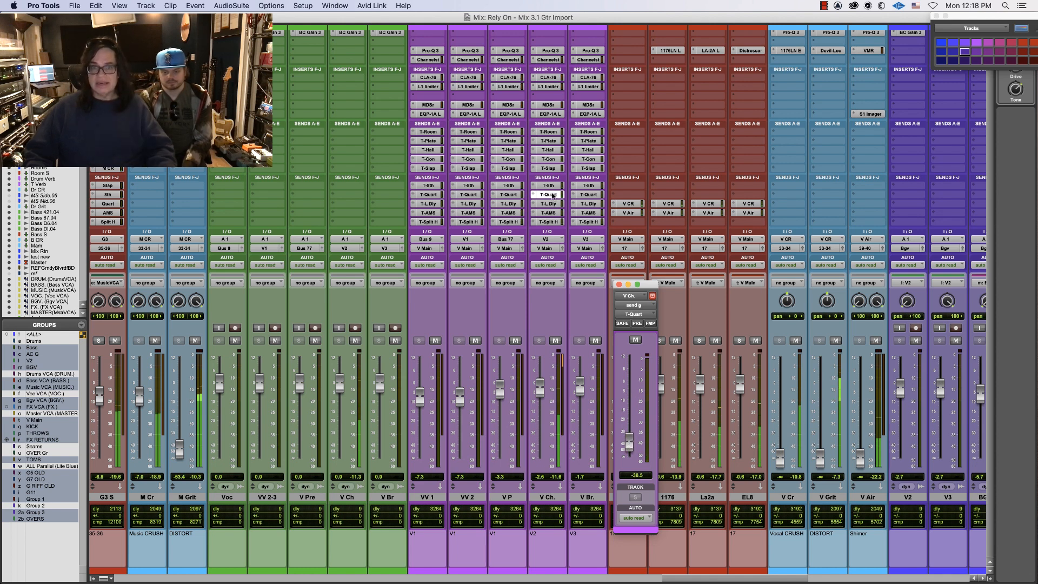
pyautogui.moveTo(628, 442)
pyautogui.mouseDown()
pyautogui.moveTo(629, 389)
pyautogui.moveTo(630, 440)
pyautogui.mouseUp()
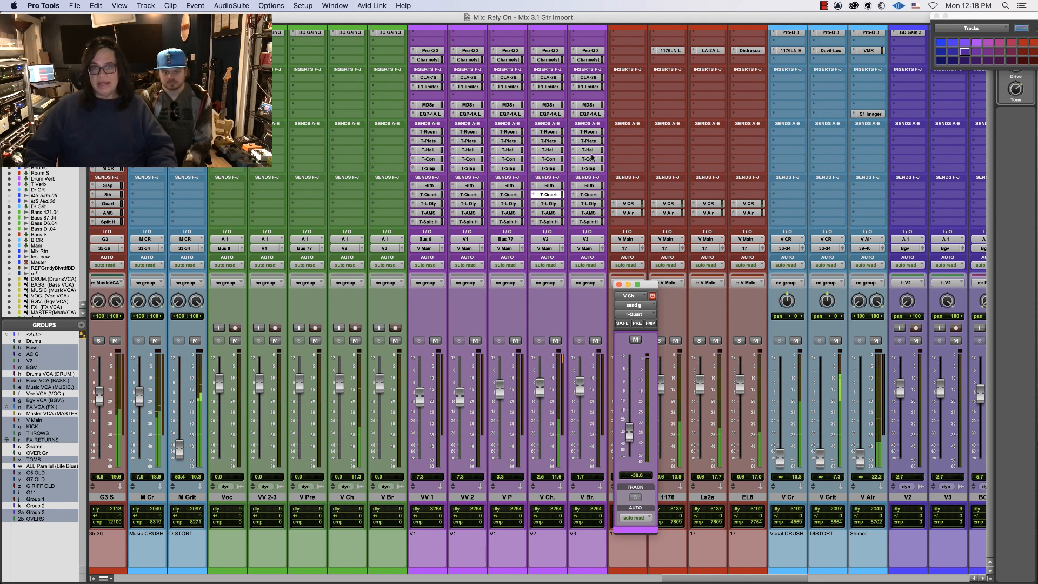
# Insert the native UAD Maag EQ4 (mono) on V Ch. in the empty slot between the L1 limiter and MDSr
pyautogui.click(534, 97)
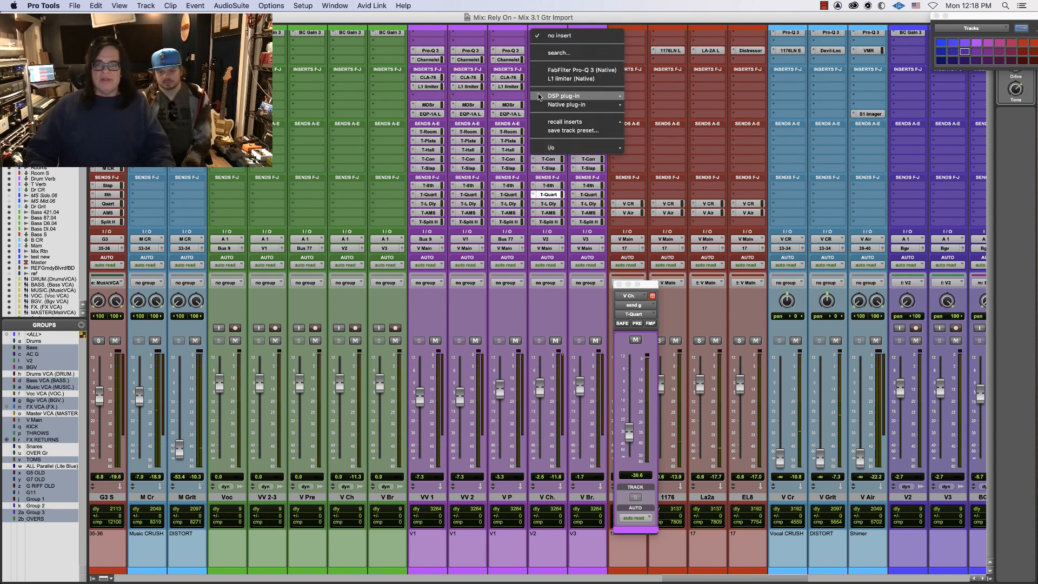
pyautogui.click(362, 110)
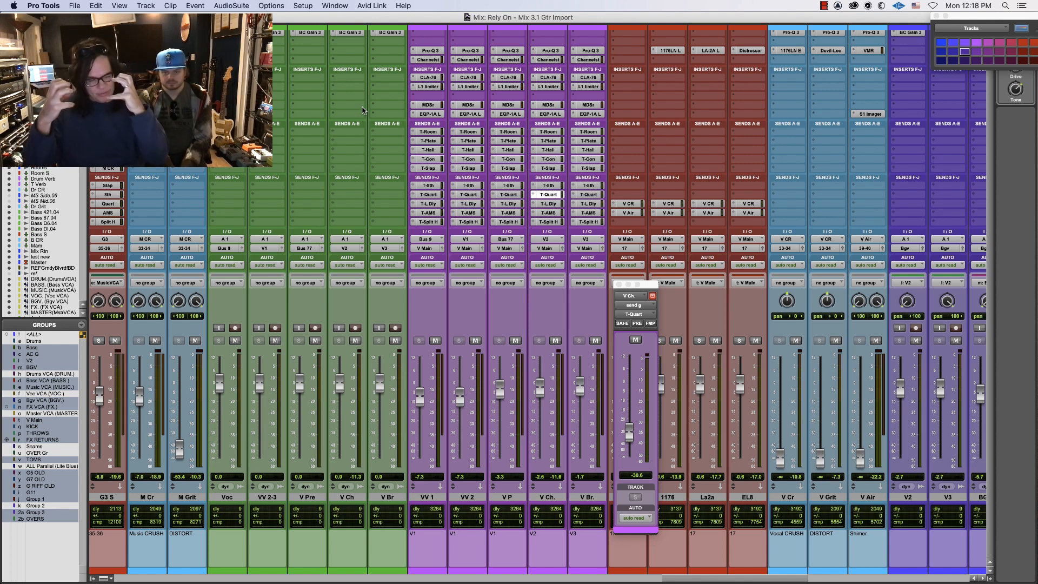
pyautogui.click(536, 96)
pyautogui.moveTo(573, 104)
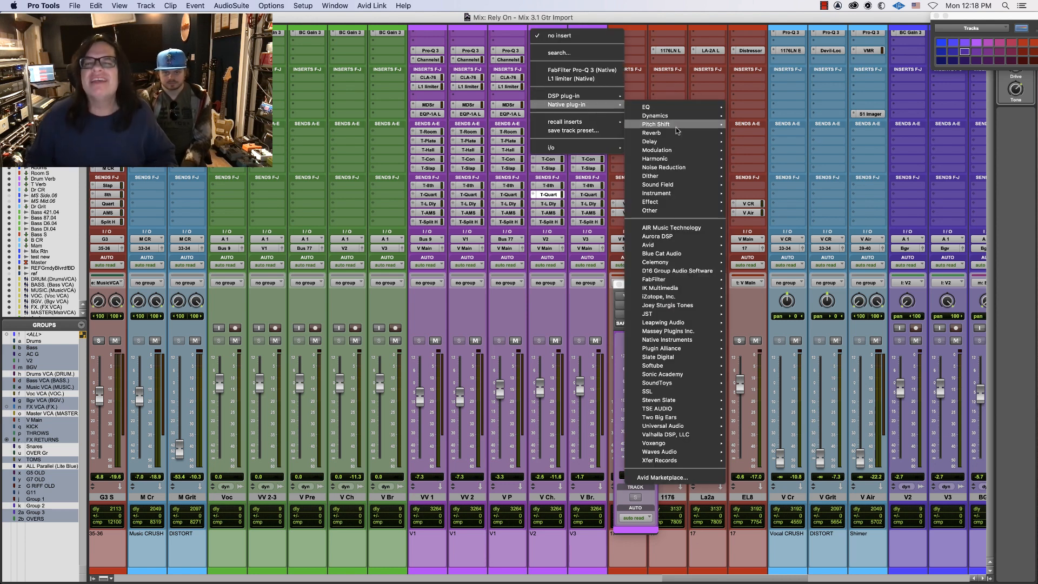
pyautogui.moveTo(684, 404)
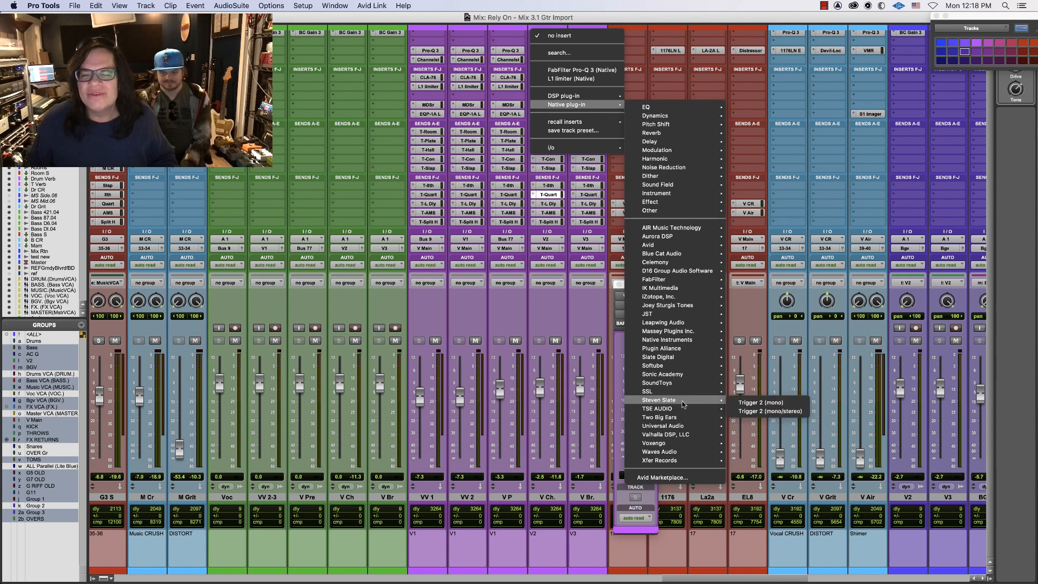
pyautogui.moveTo(676, 165)
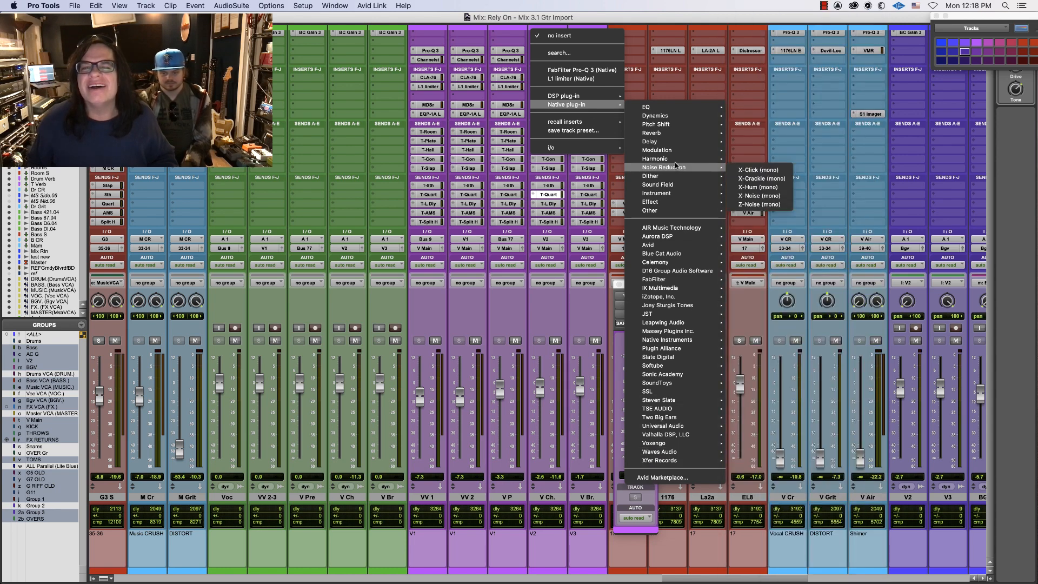
pyautogui.moveTo(675, 110)
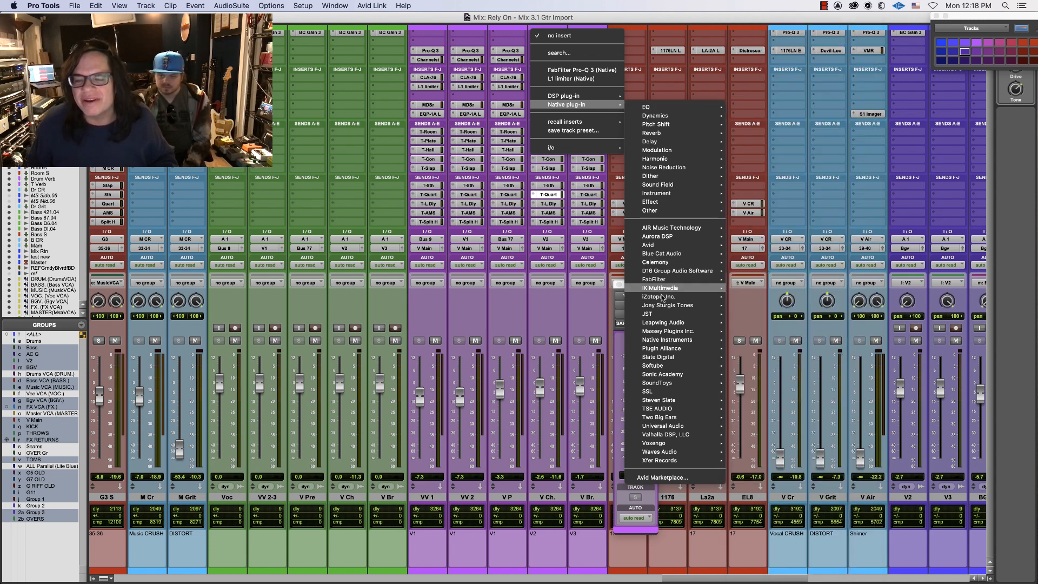
pyautogui.moveTo(663, 426)
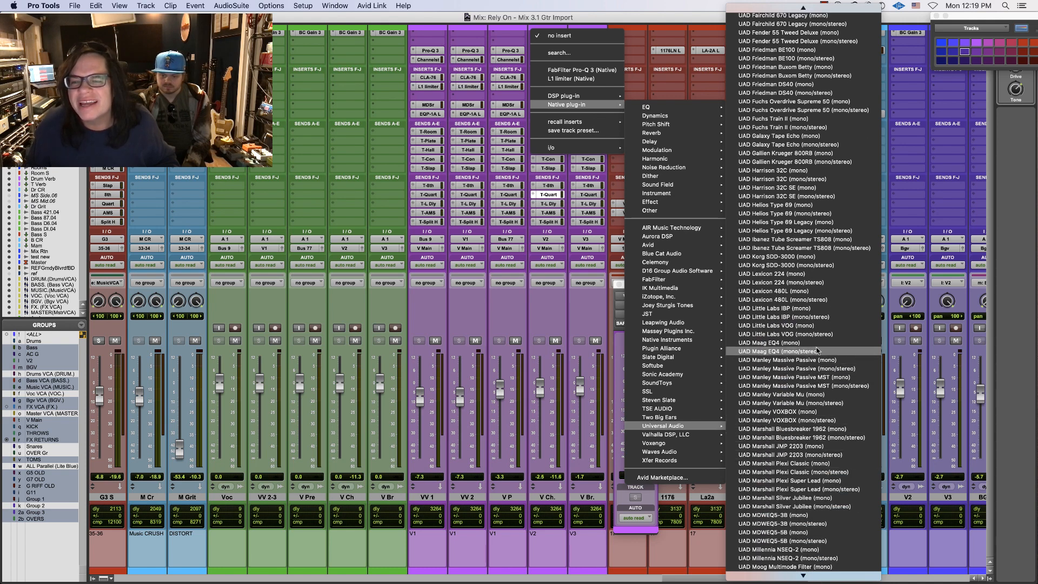
pyautogui.click(816, 344)
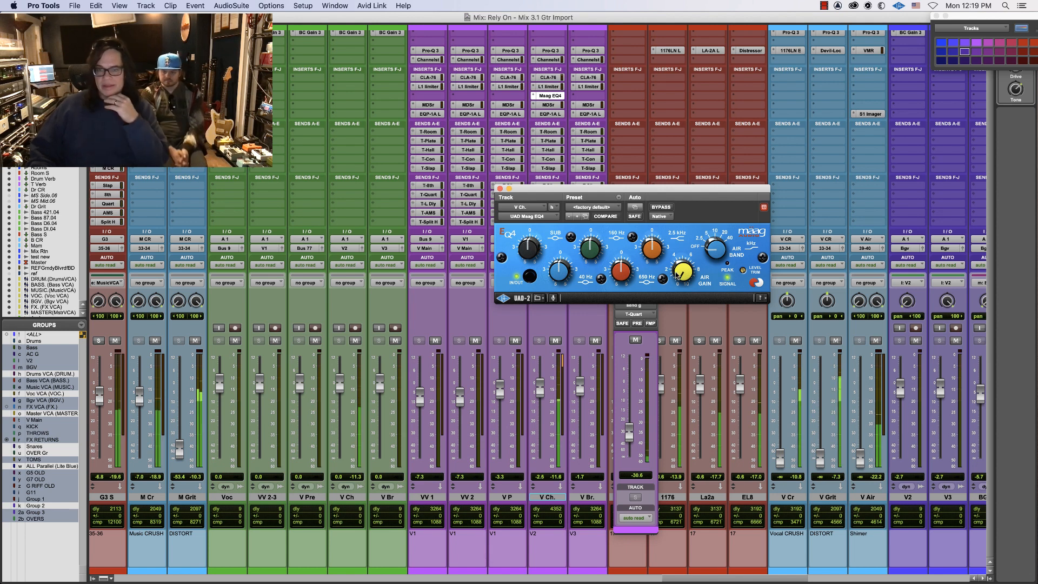
# Raise the Maag EQ4's Air Gain on V Ch. and compare the vocal with the plug-in bypassed and active
pyautogui.moveTo(677, 273); pyautogui.dragTo(650, 246)
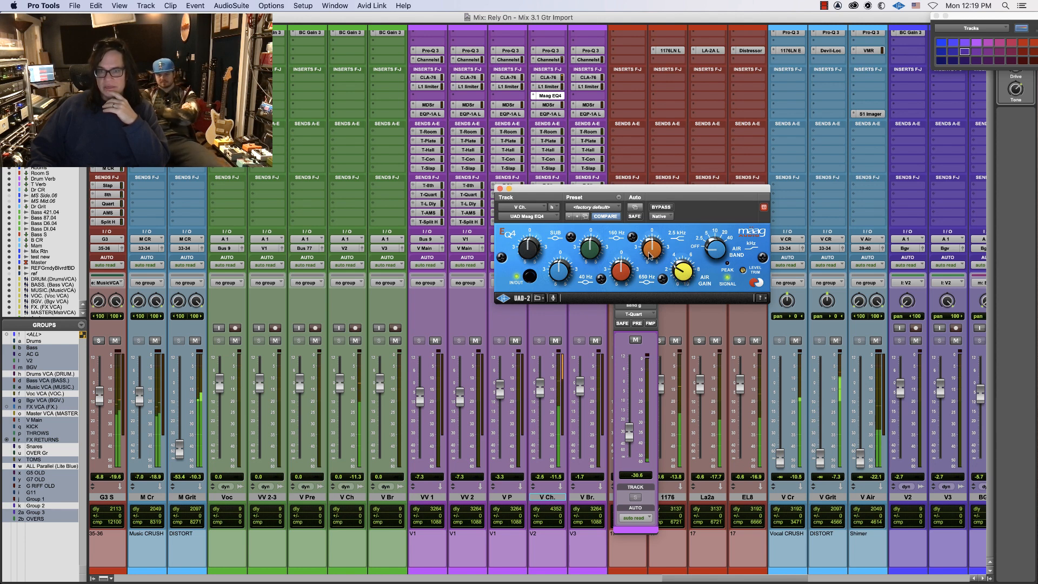
pyautogui.moveTo(681, 270); pyautogui.dragTo(680, 273)
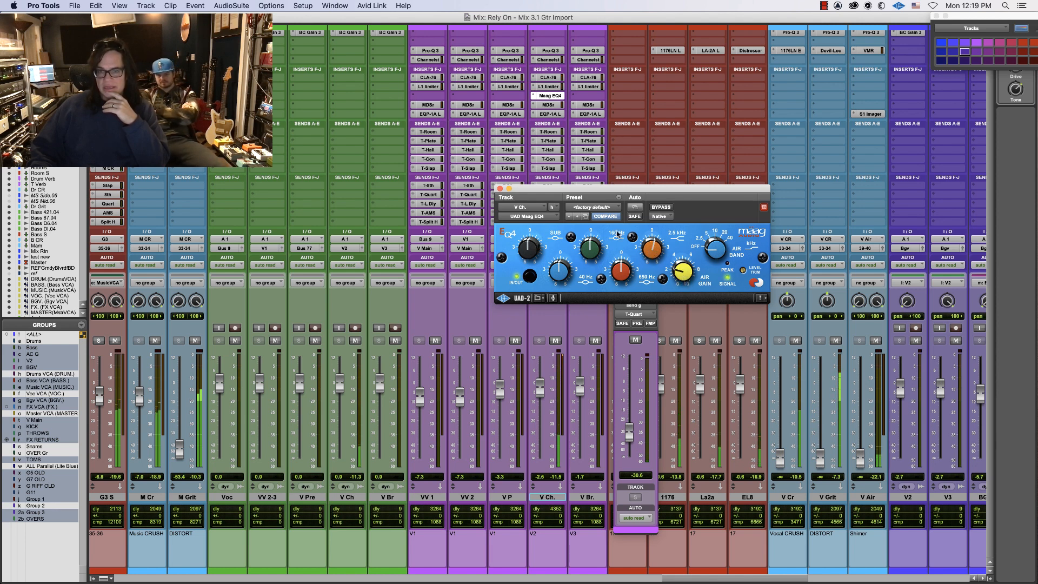
pyautogui.click(659, 208)
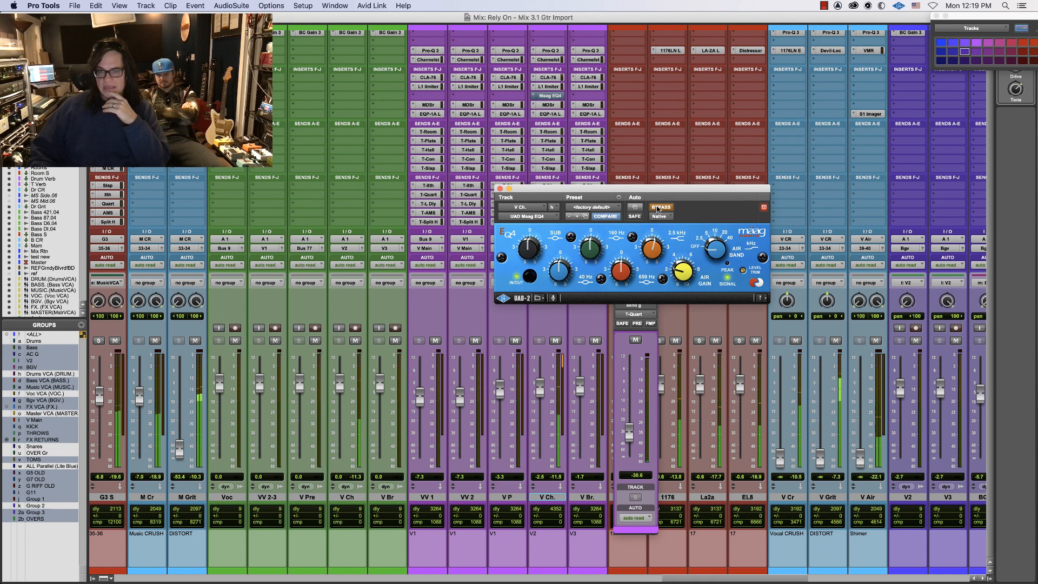
pyautogui.click(658, 209)
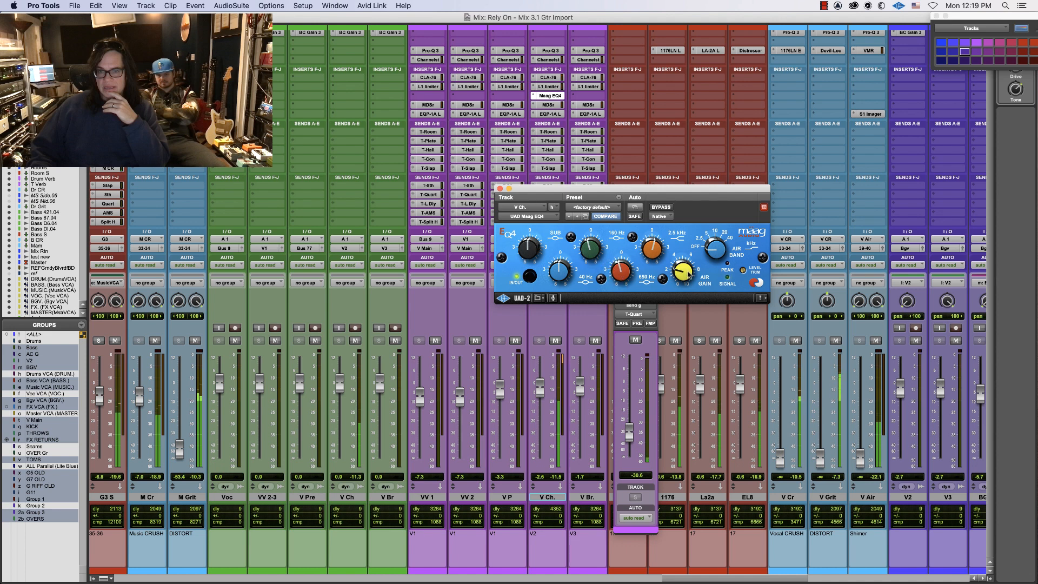
# Adjust the Maag EQ4's Air Band and Air Gain on V Ch., comparing the vocal with the plug-in bypassed and active
pyautogui.moveTo(682, 280)
pyautogui.moveTo(721, 242)
pyautogui.moveTo(723, 232); pyautogui.dragTo(722, 240)
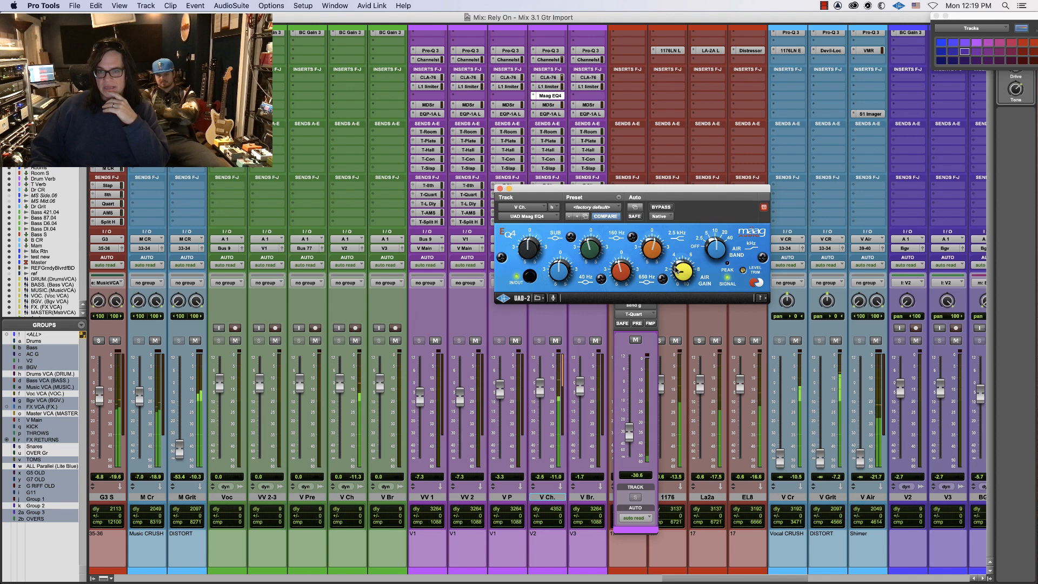
pyautogui.moveTo(675, 269); pyautogui.dragTo(682, 226)
pyautogui.click(653, 209)
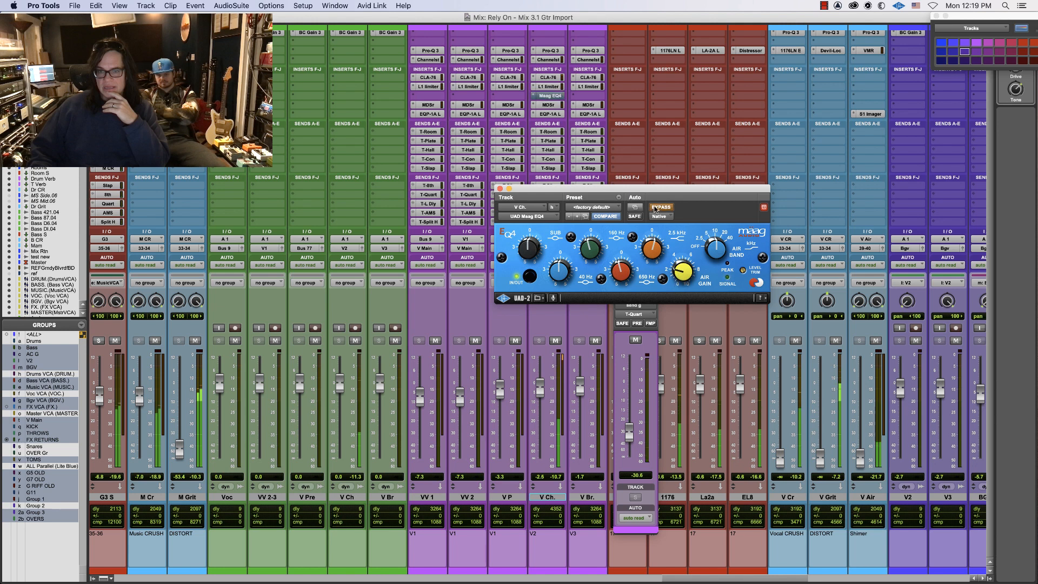
pyautogui.click(655, 209)
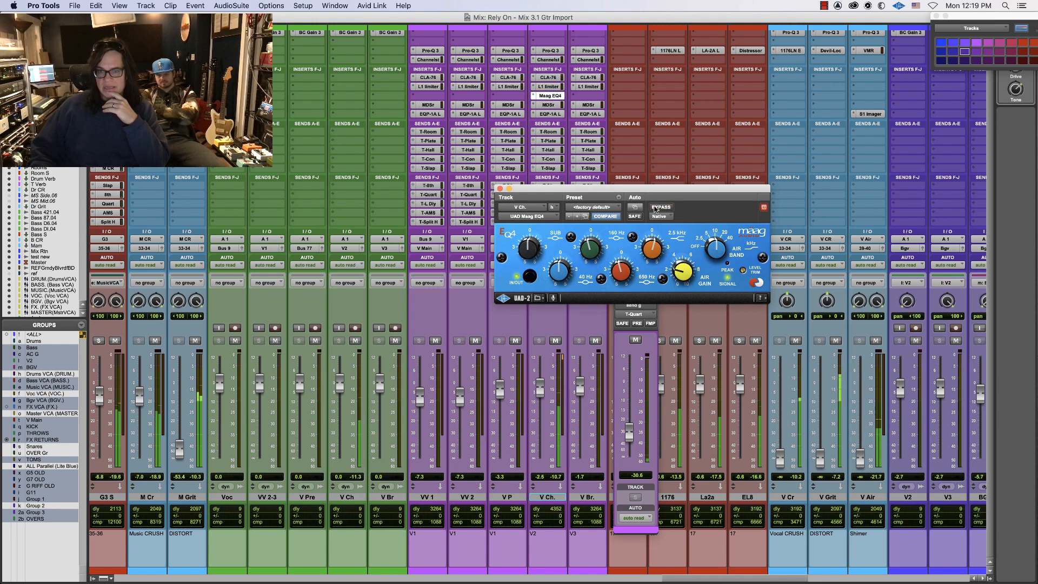
pyautogui.click(500, 188)
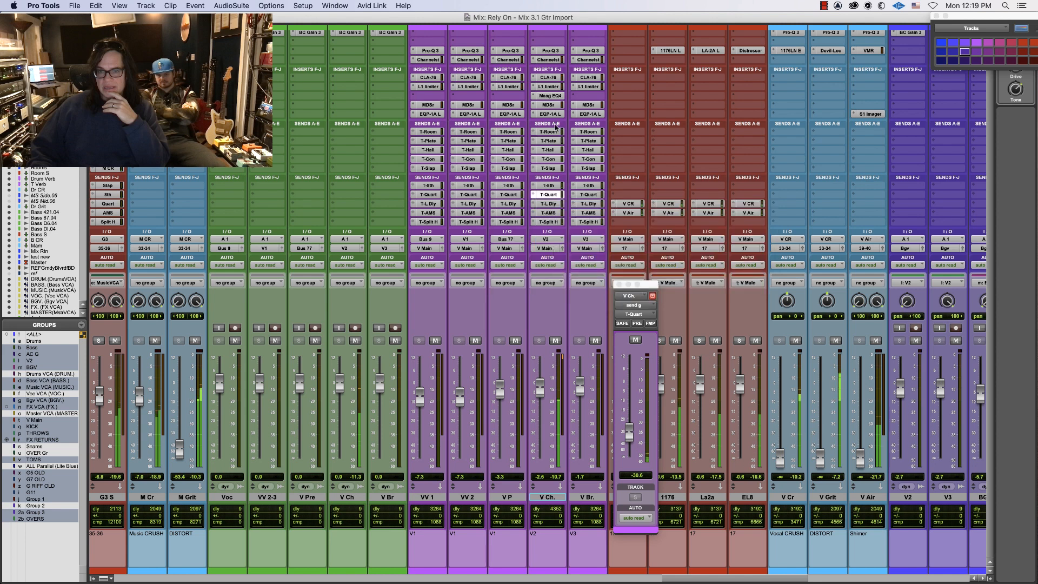
# In V Ch.'s Pro-Q 3, deepen the 1.4 kHz cut to about -3 dB and the 380 Hz cut to about -1.4 dB
pyautogui.click(548, 51)
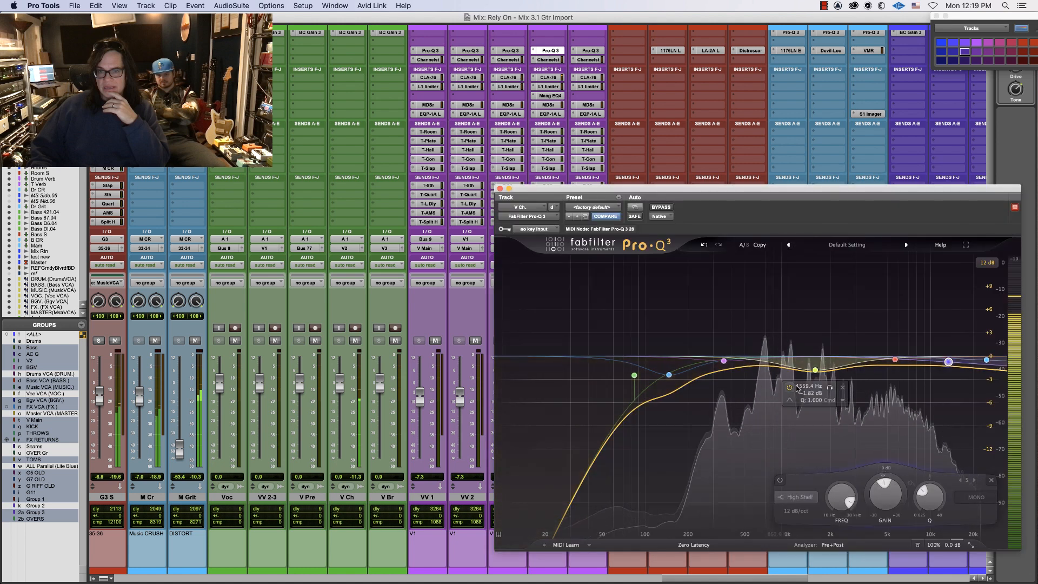
pyautogui.moveTo(815, 370); pyautogui.dragTo(808, 378)
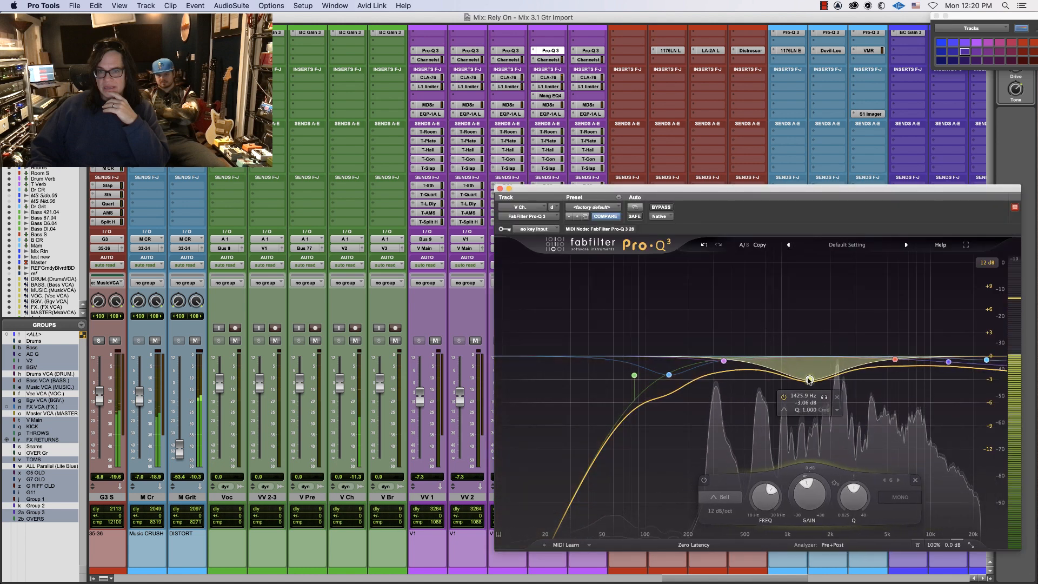
pyautogui.moveTo(724, 361); pyautogui.dragTo(729, 371)
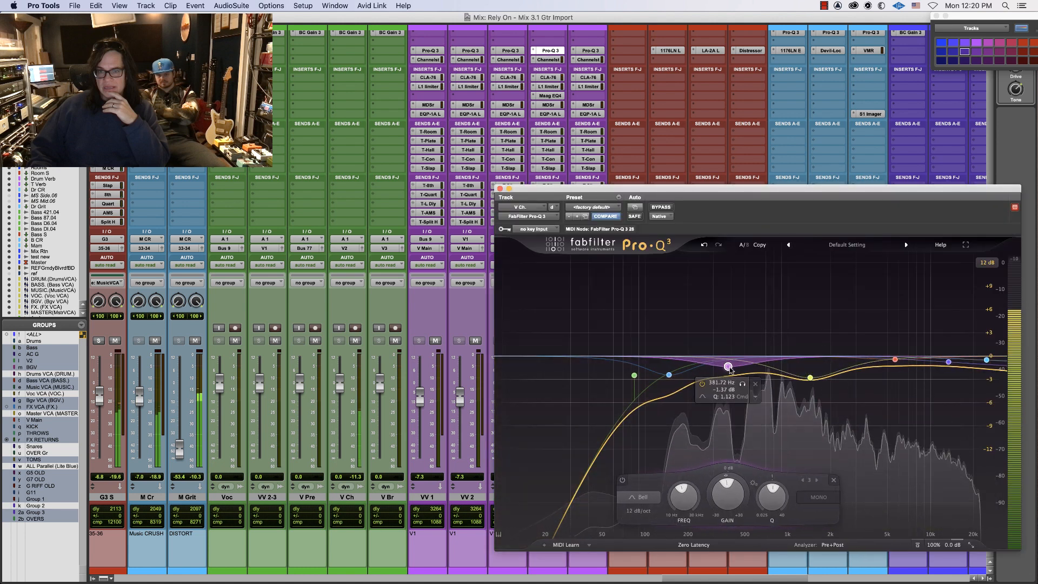
pyautogui.click(499, 189)
# Raise V Ch.'s T-Hall send to about -19.0 dB
pyautogui.click(552, 152)
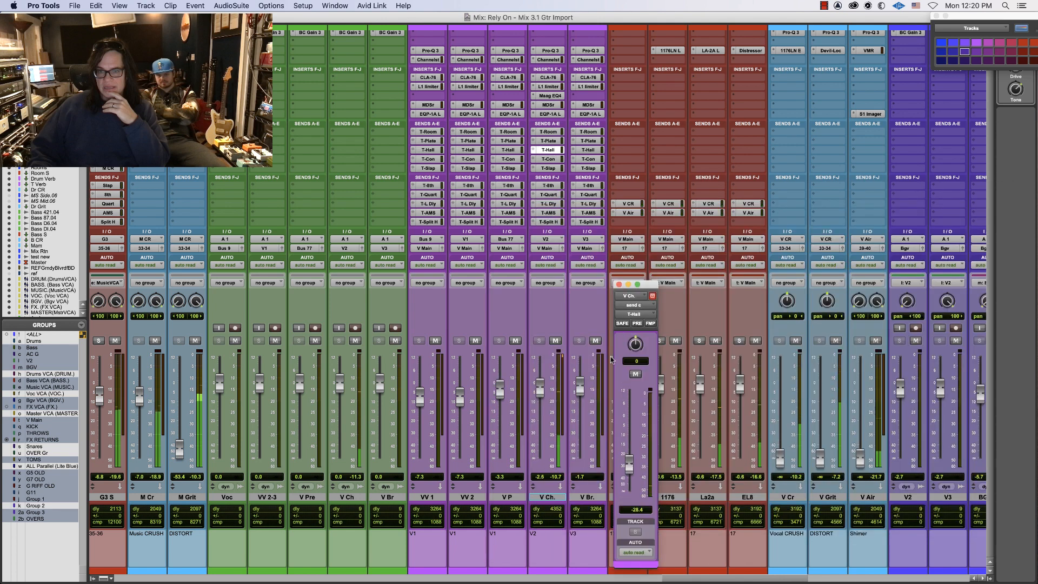
pyautogui.moveTo(630, 459); pyautogui.dragTo(634, 456)
pyautogui.moveTo(629, 453); pyautogui.dragTo(629, 458)
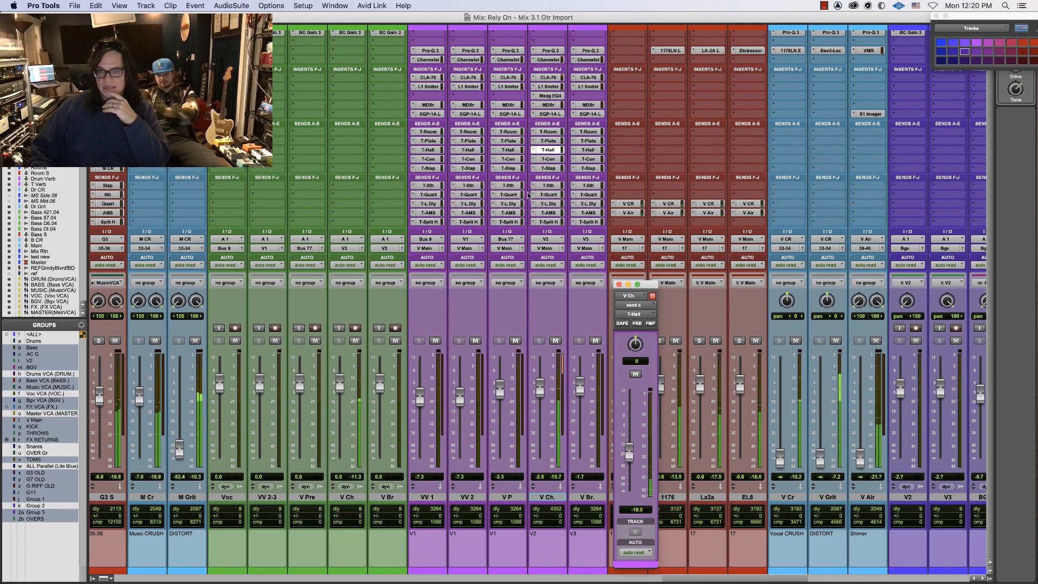
# Stop the song, solo the grouped vocal tracks V Clean, 1176, La2a and EL8, and resume playback
pyautogui.press('space')
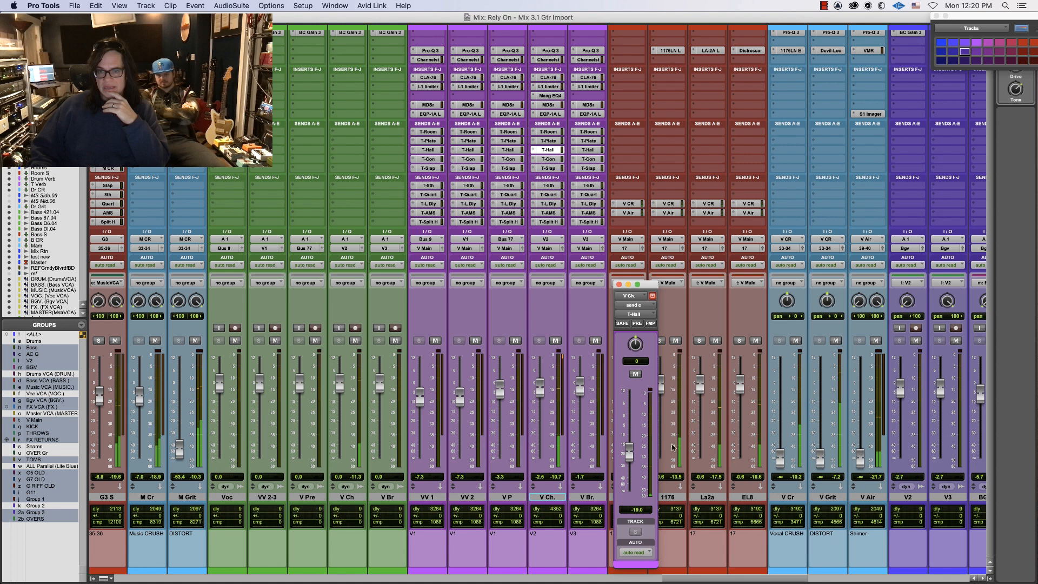
pyautogui.click(699, 342)
pyautogui.press('space')
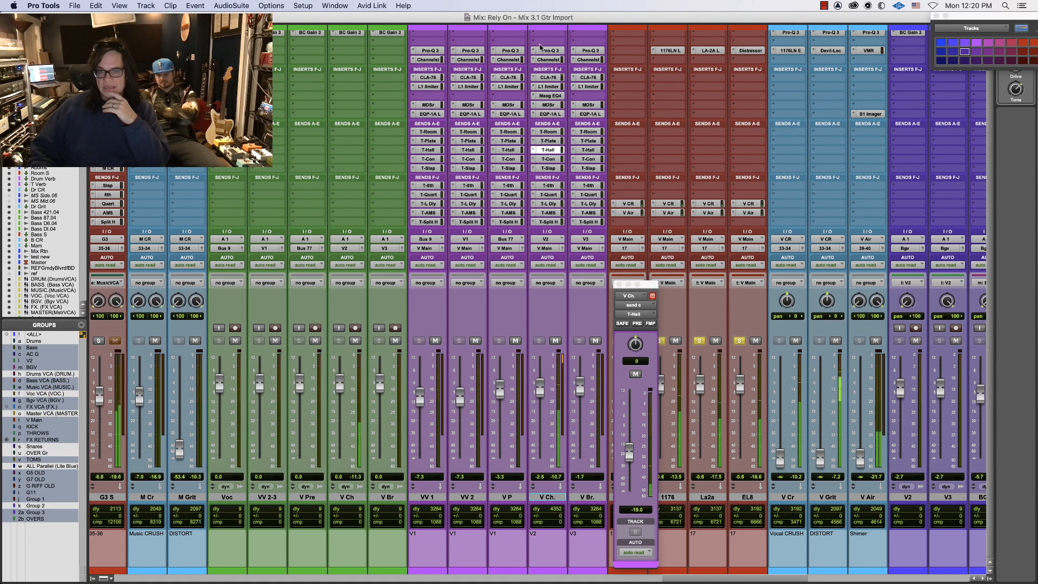
# In V Ch.'s Pro-Q 3, set the low cut band to about 197 Hz at -3.7 dB and the upper bell to about 7.66 kHz at +0.9 dB
pyautogui.click(547, 50)
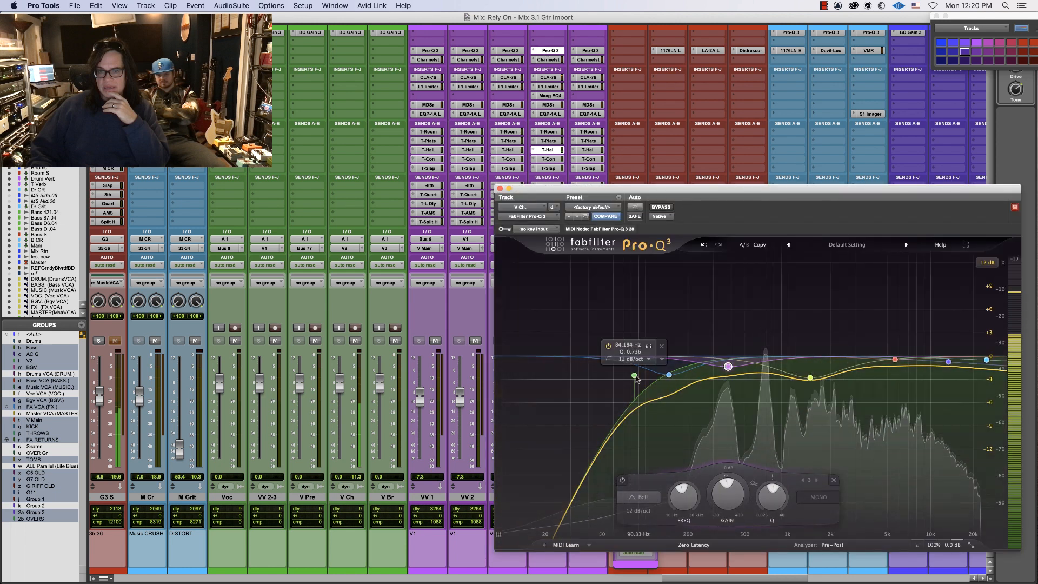
pyautogui.moveTo(637, 379); pyautogui.dragTo(687, 383)
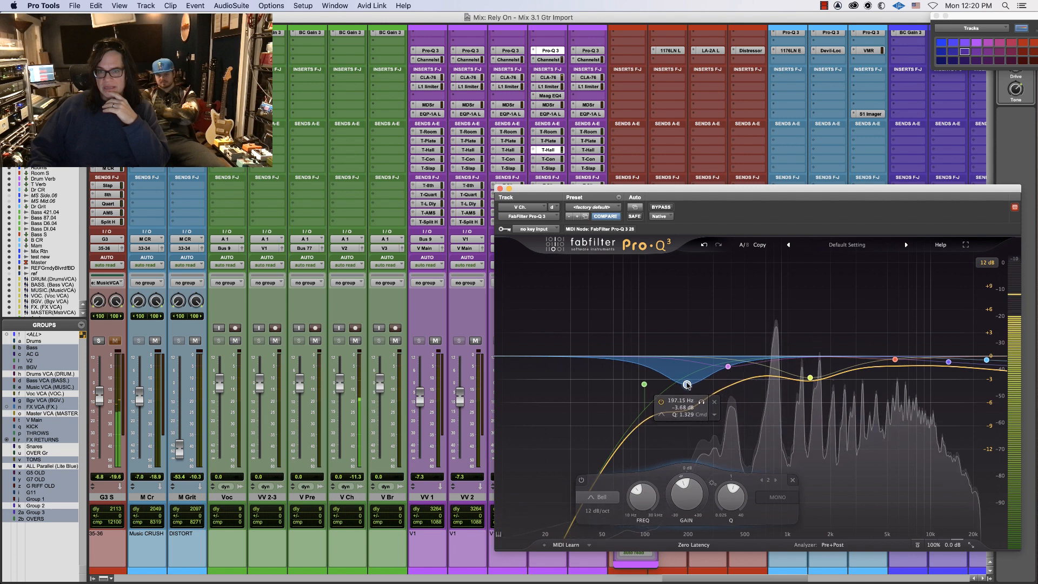
pyautogui.click(949, 362)
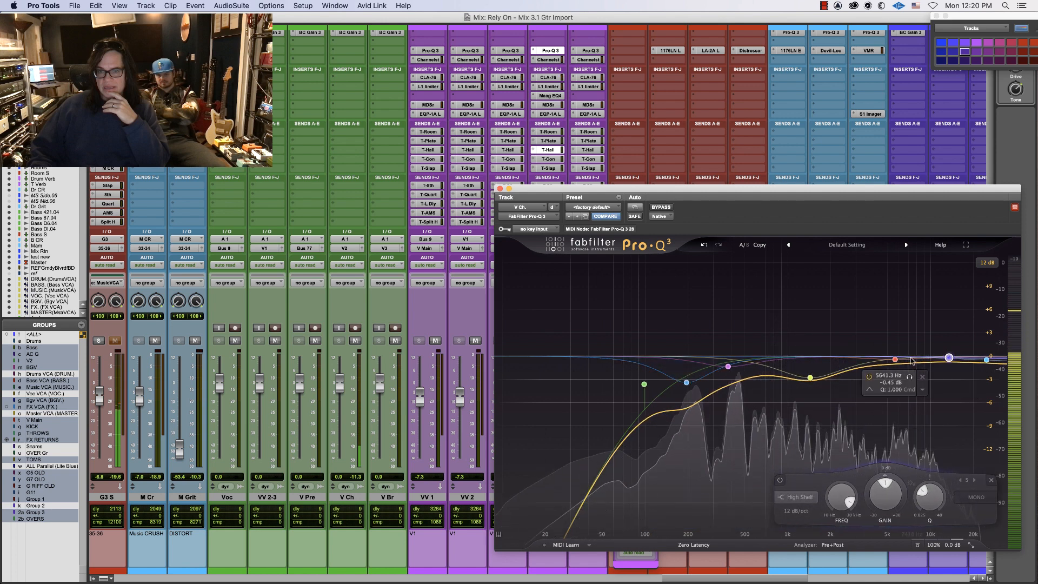
pyautogui.moveTo(895, 359); pyautogui.dragTo(914, 349)
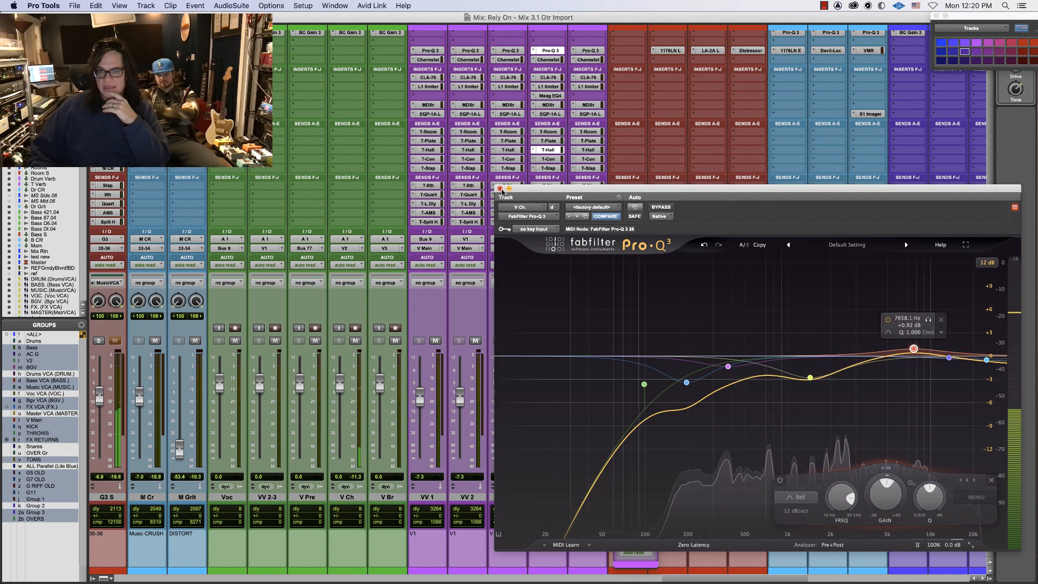
pyautogui.click(500, 188)
# Raise V Ch.'s T-Plate send to about -10.2 dB and its T-Room send to about -37.3 dB
pyautogui.click(548, 141)
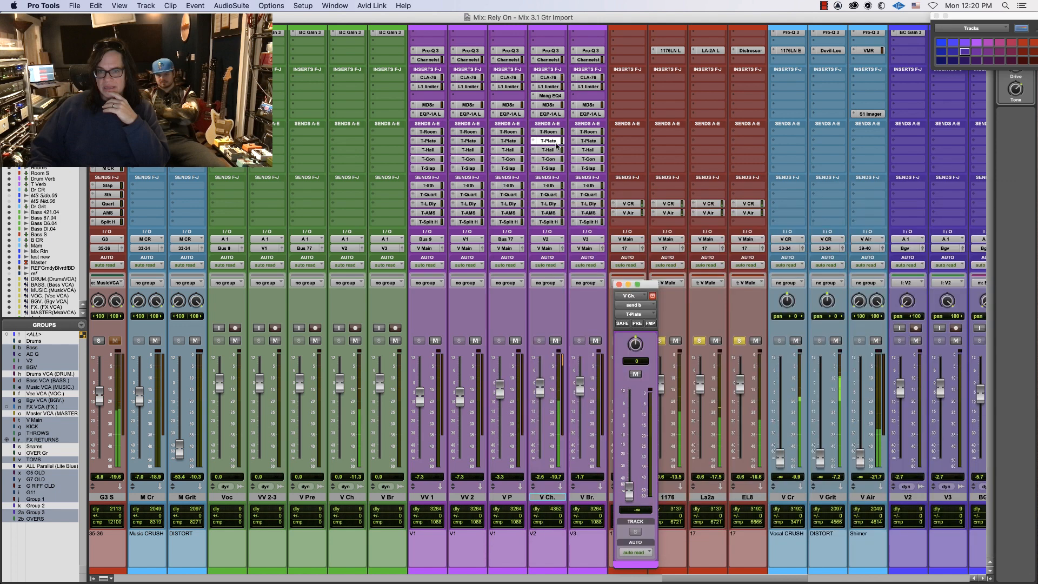
pyautogui.moveTo(628, 453); pyautogui.dragTo(629, 417)
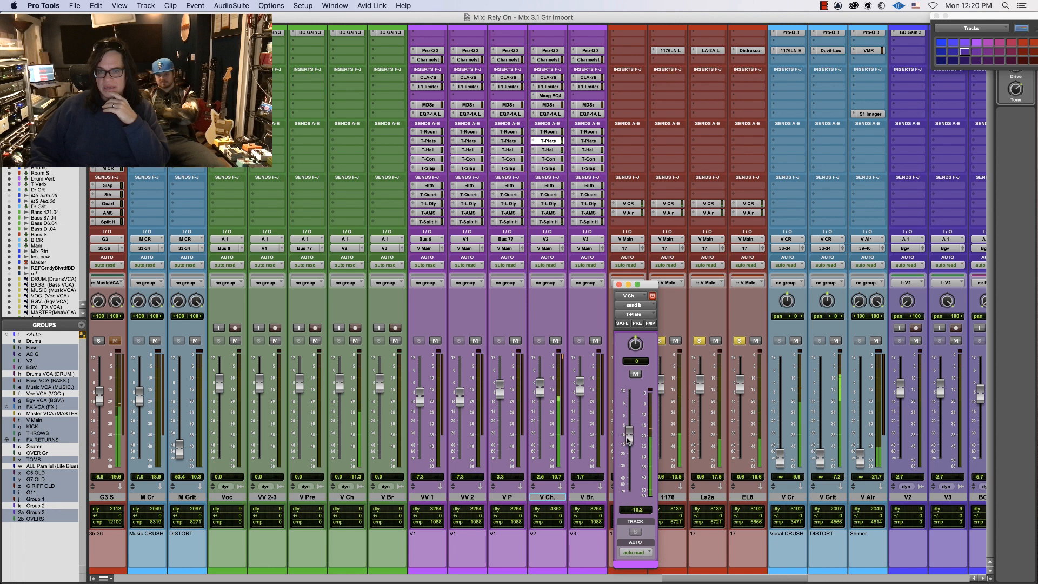
pyautogui.click(548, 132)
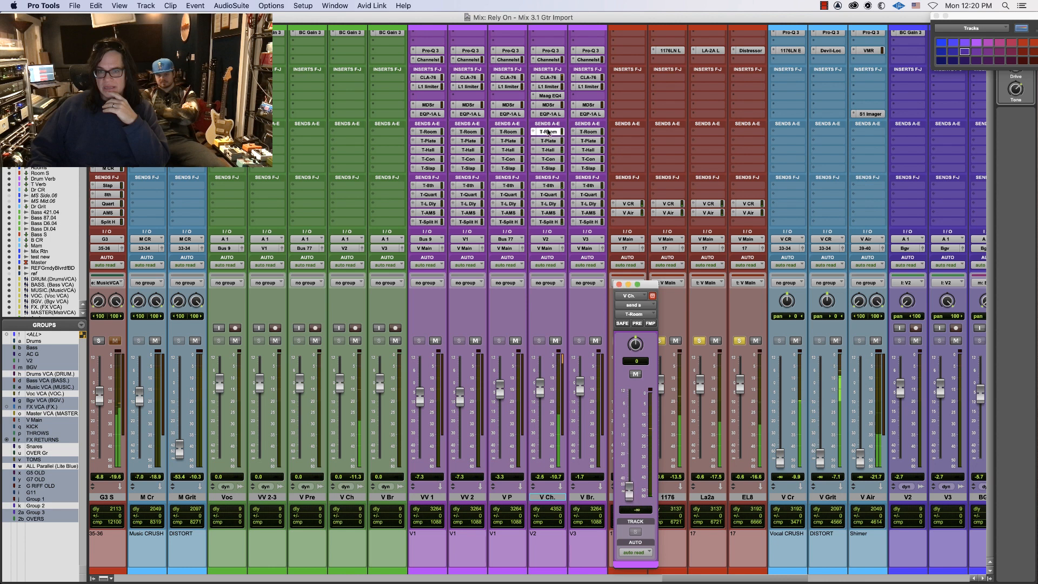
pyautogui.moveTo(628, 483)
pyautogui.mouseDown()
pyautogui.moveTo(634, 413)
pyautogui.moveTo(633, 474)
pyautogui.mouseUp()
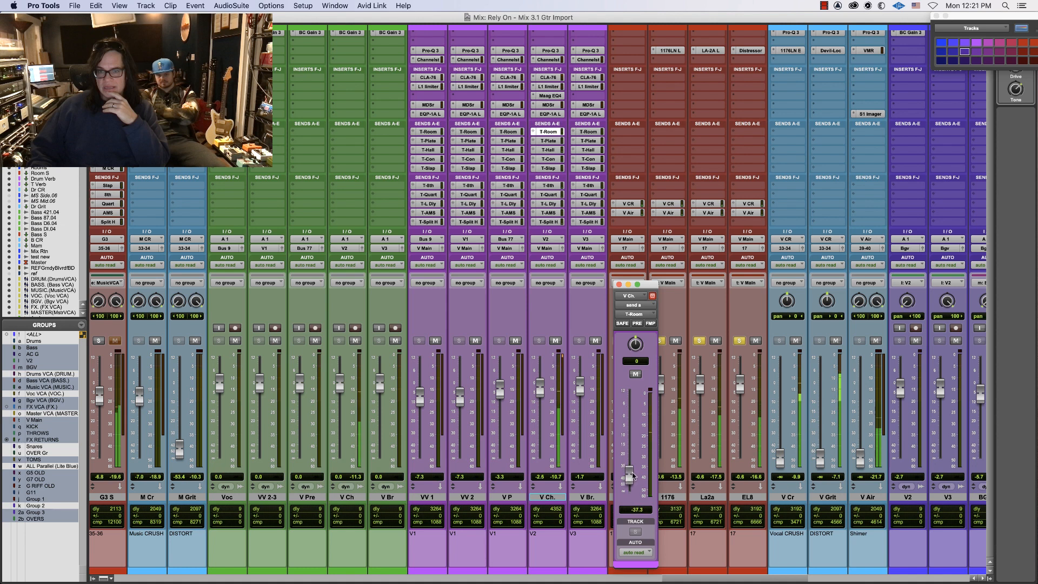
# Fine-tune the output level of the CLA-76 compressor on V Ch
pyautogui.click(548, 77)
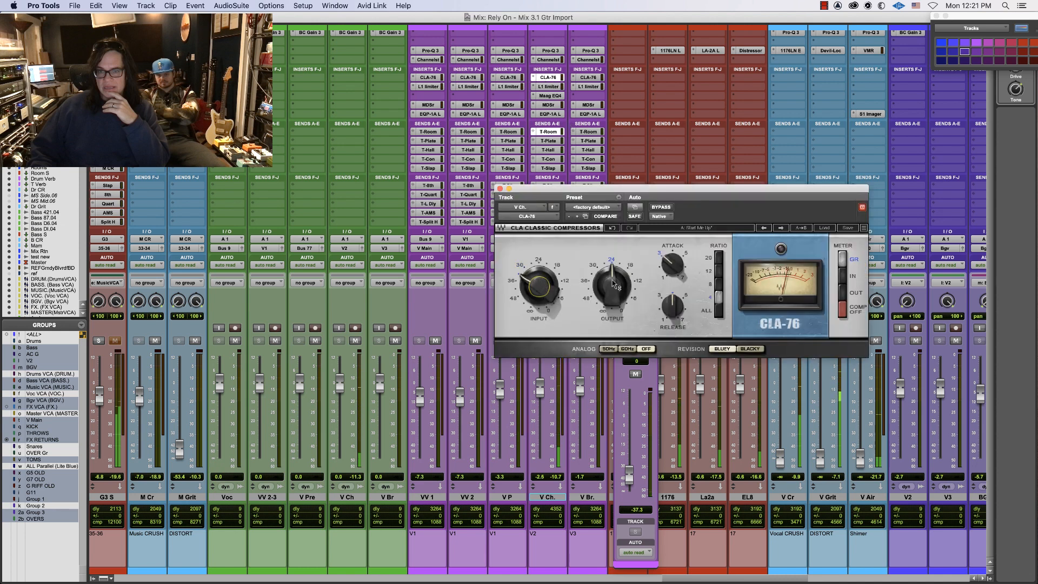
pyautogui.moveTo(612, 280)
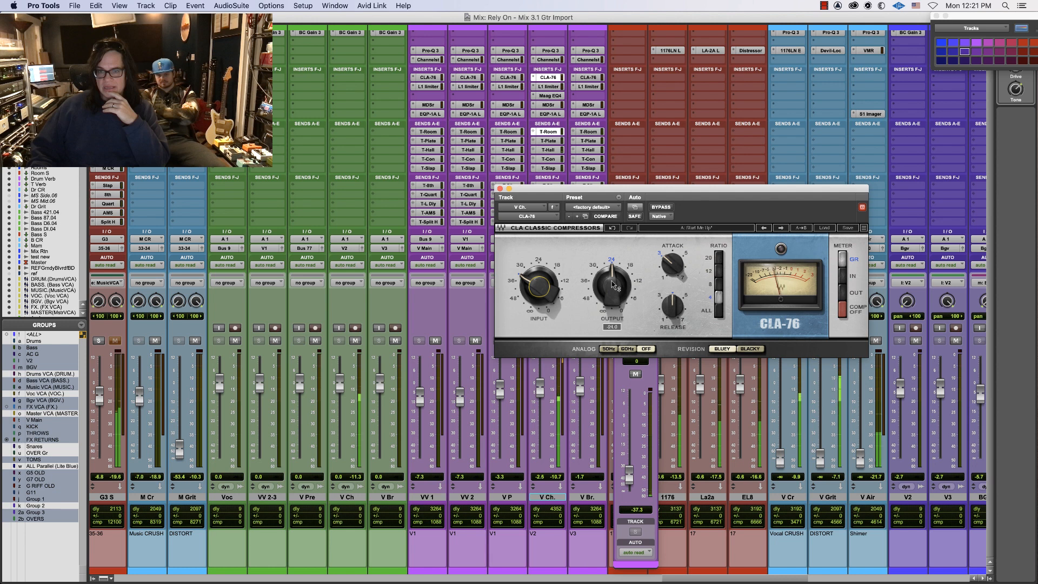
pyautogui.moveTo(612, 281); pyautogui.dragTo(611, 283)
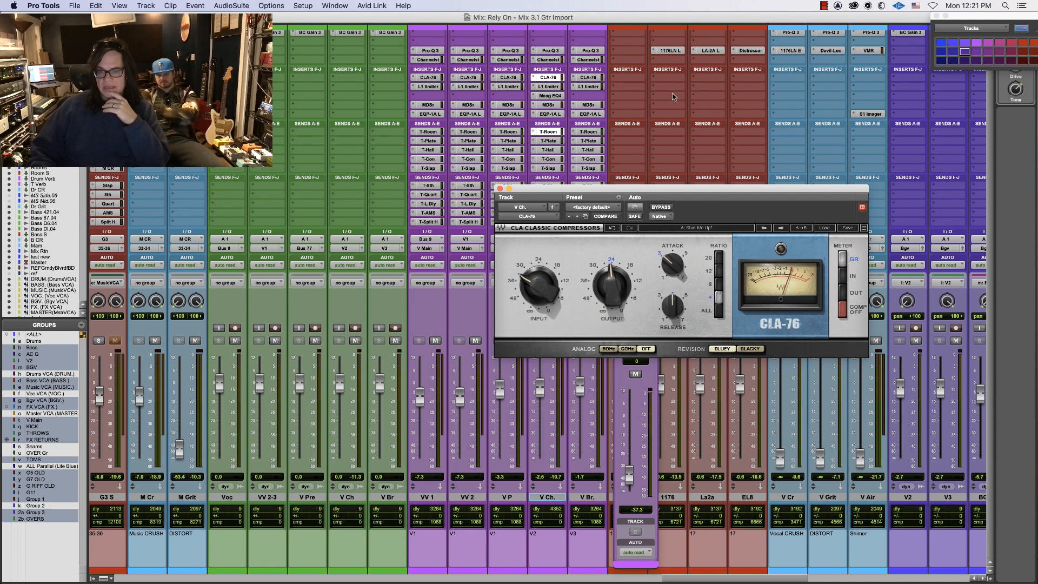
# Examine the compression of the 1176LN on 1176 and the LA-2A on La2a, and unsolo the grouped vocal tracks
pyautogui.click(660, 52)
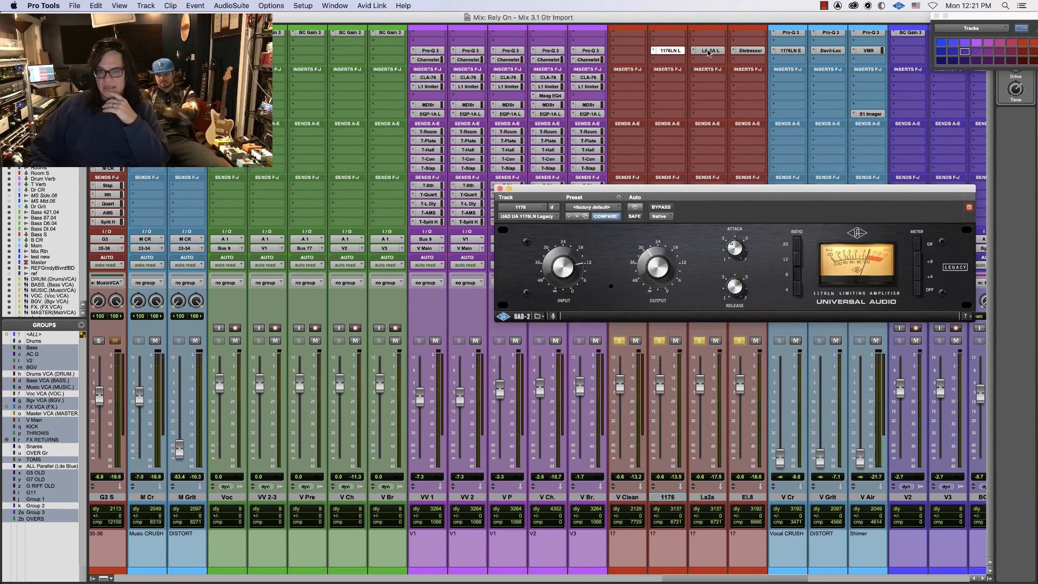
pyautogui.click(709, 51)
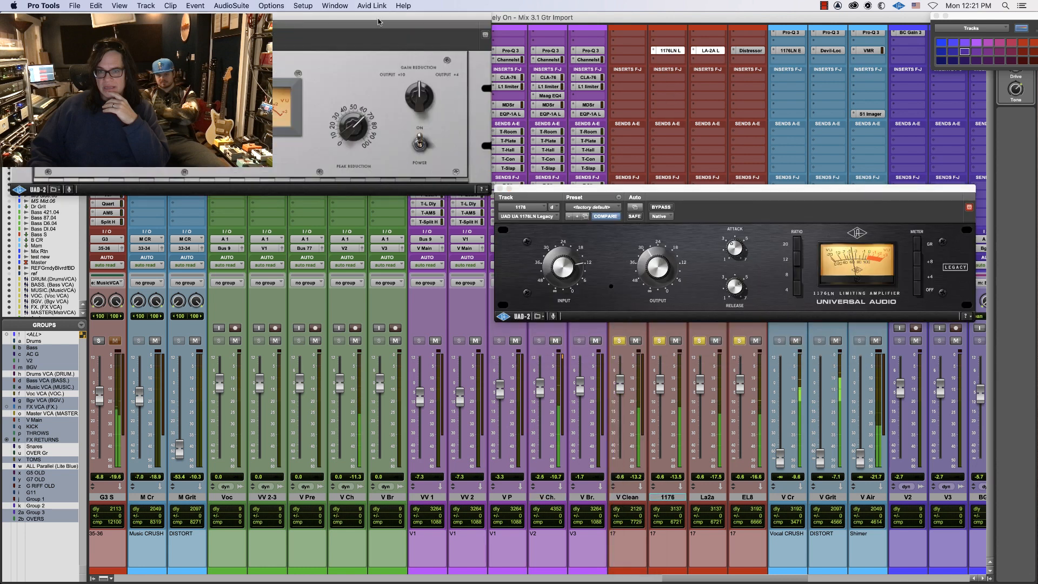
pyautogui.moveTo(374, 18); pyautogui.dragTo(595, 382)
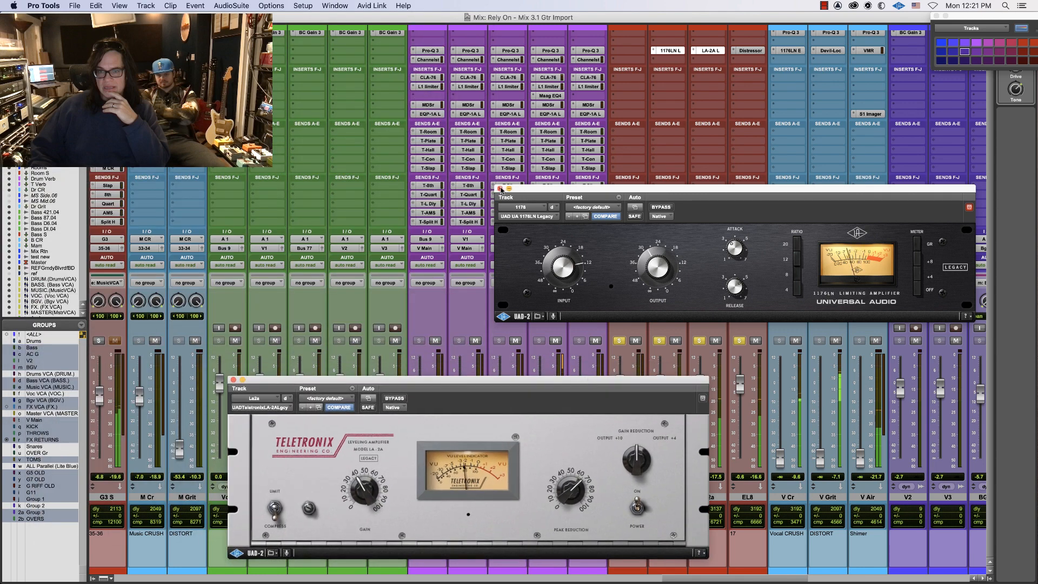
pyautogui.click(499, 188)
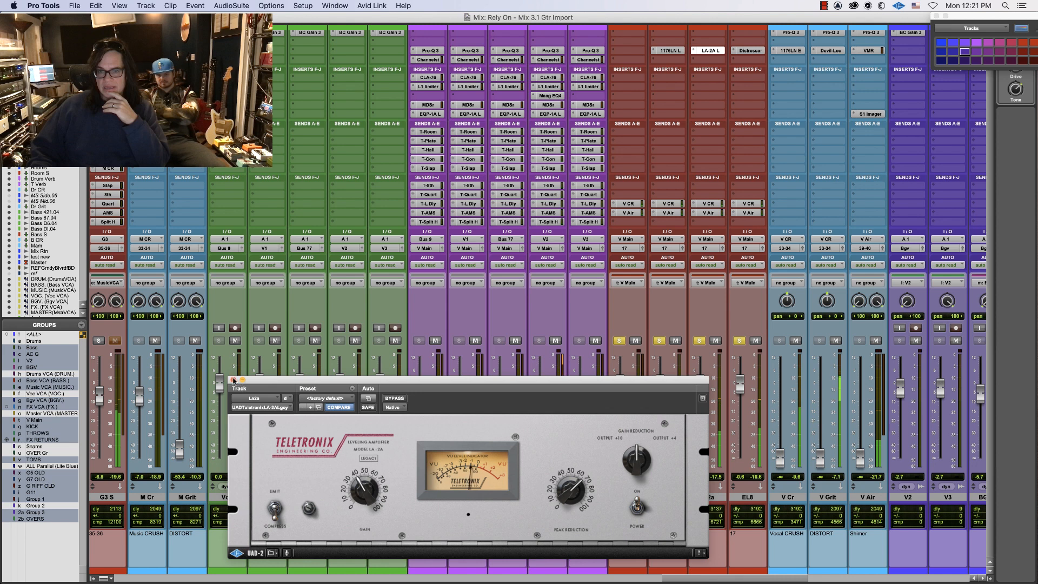
pyautogui.click(233, 380)
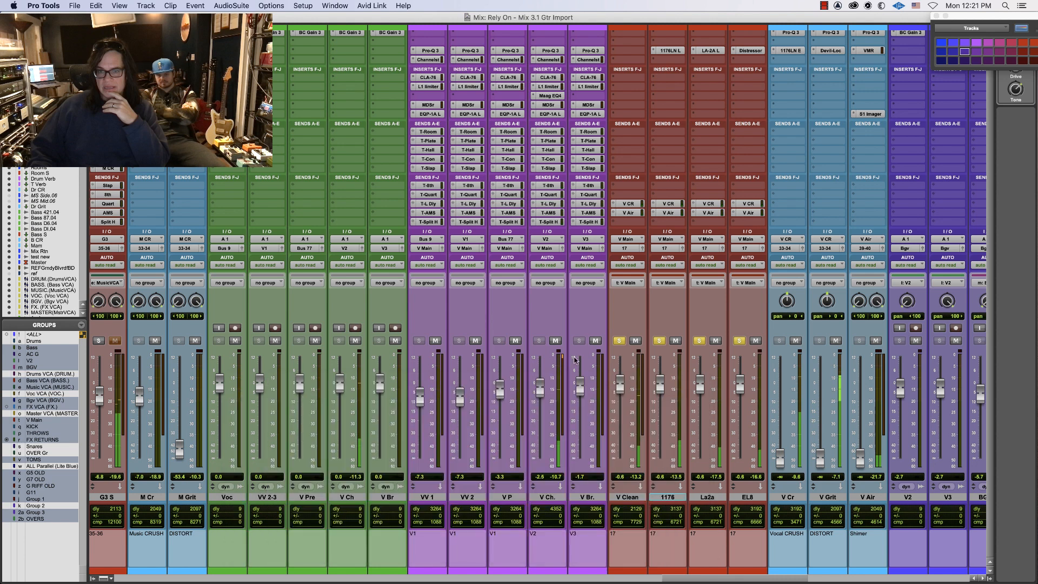
pyautogui.click(620, 341)
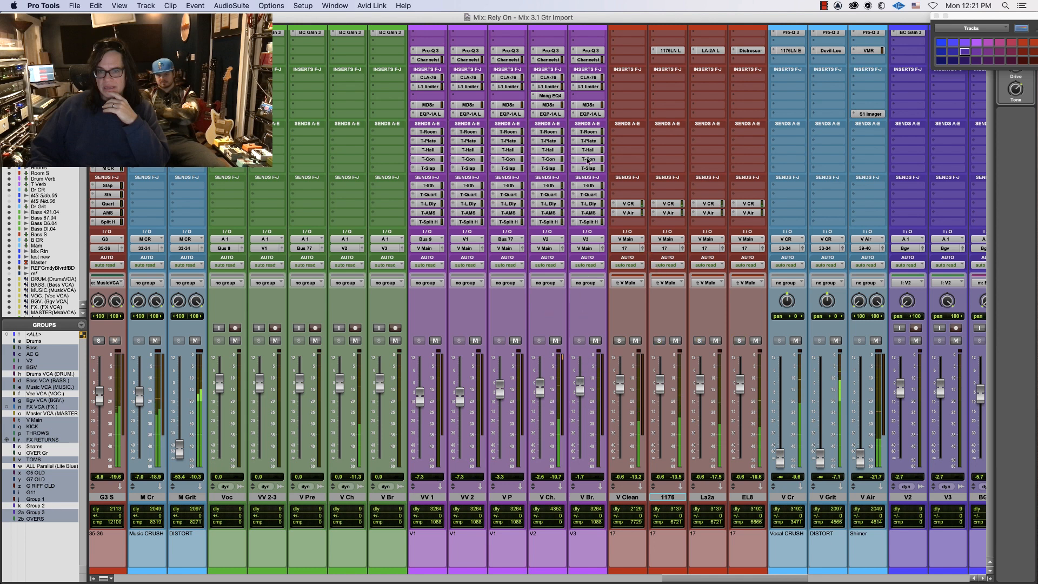
# In V Ch.'s Pro-Q 3, reposition the low and low-mid bands with shallower cuts and ease the 1.4 kHz cut to about -2.3 dB
pyautogui.click(553, 50)
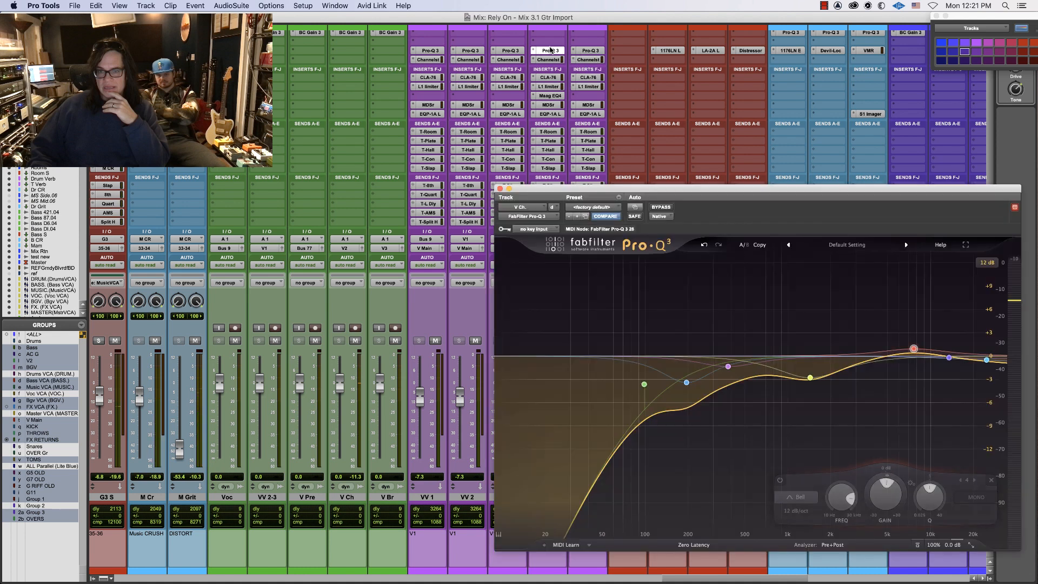
pyautogui.moveTo(686, 382); pyautogui.dragTo(720, 365)
pyautogui.moveTo(643, 383); pyautogui.dragTo(683, 367)
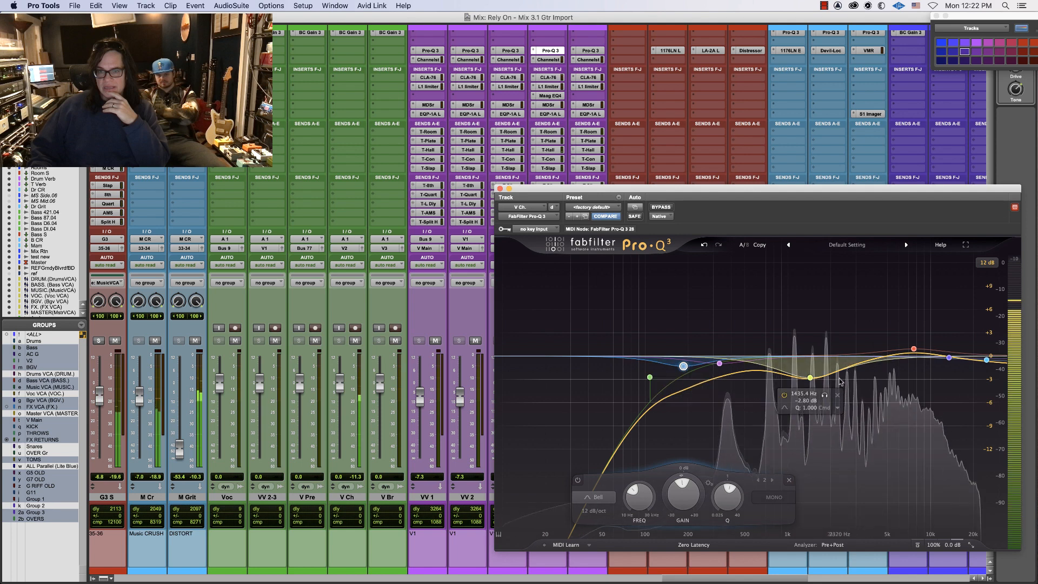
pyautogui.moveTo(810, 378)
pyautogui.moveTo(809, 379); pyautogui.dragTo(810, 373)
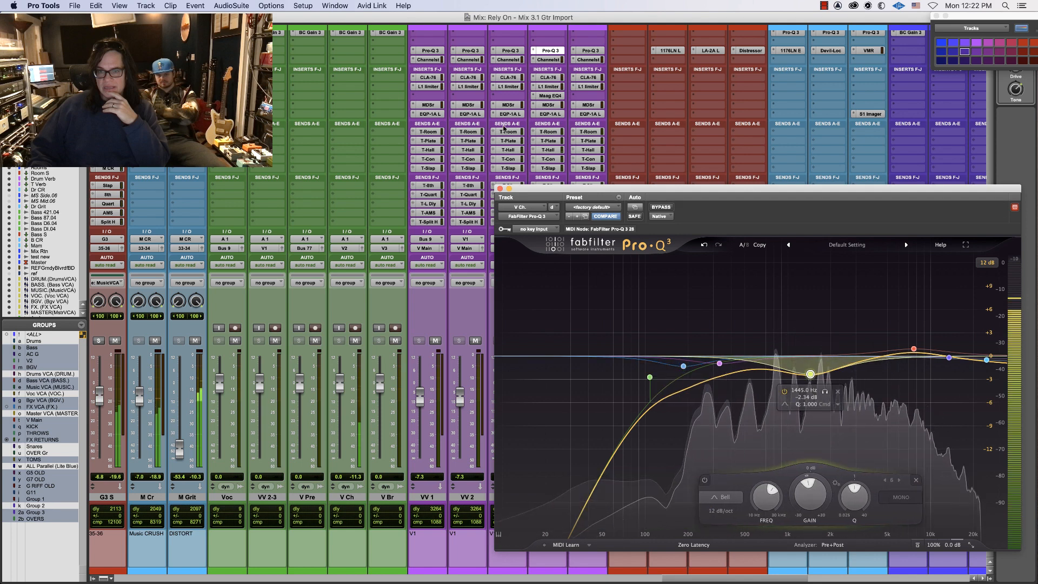
pyautogui.click(500, 189)
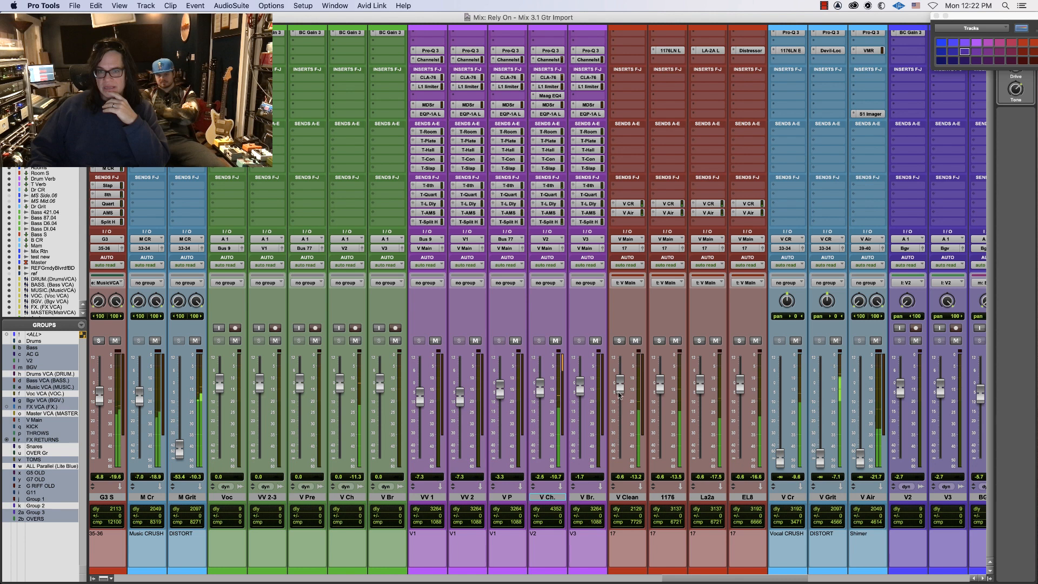
# Check the 1176LN compressor on V Cr and raise the V Cr fader to about -13.4 dB
pyautogui.moveTo(781, 458)
pyautogui.mouseDown()
pyautogui.moveTo(783, 413)
pyautogui.moveTo(780, 461)
pyautogui.mouseUp()
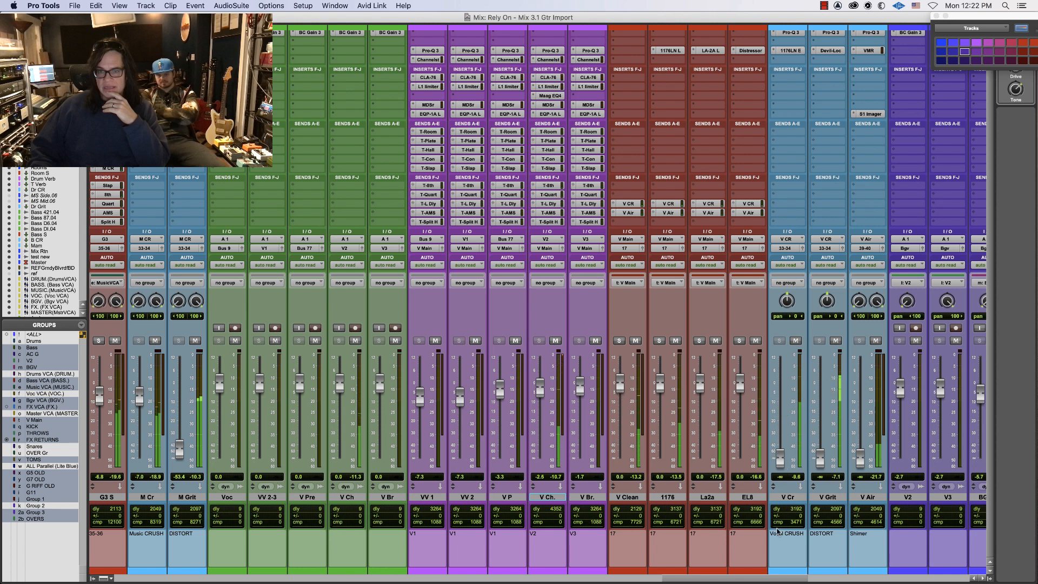
pyautogui.click(792, 497)
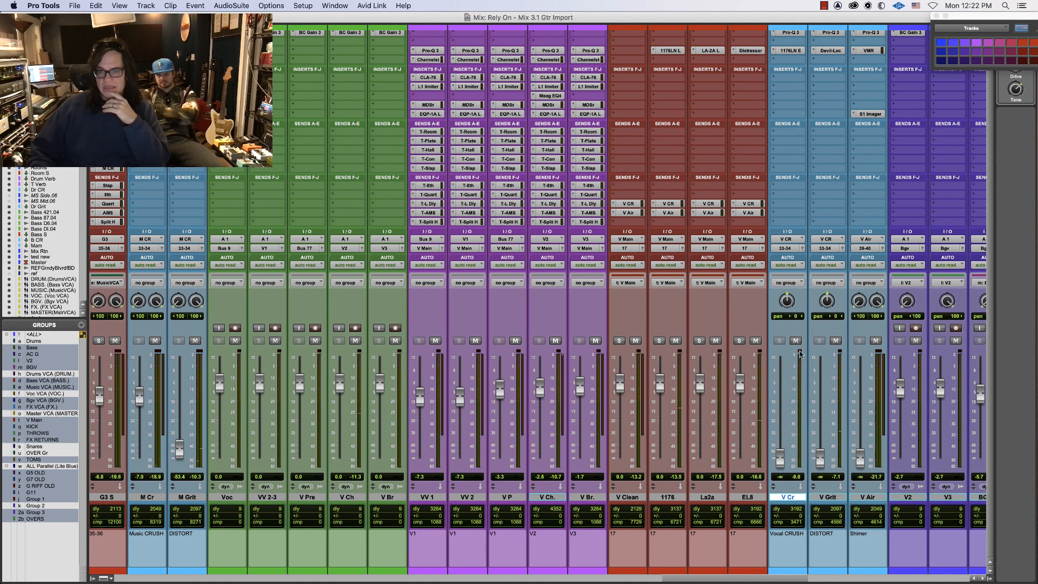
pyautogui.click(790, 51)
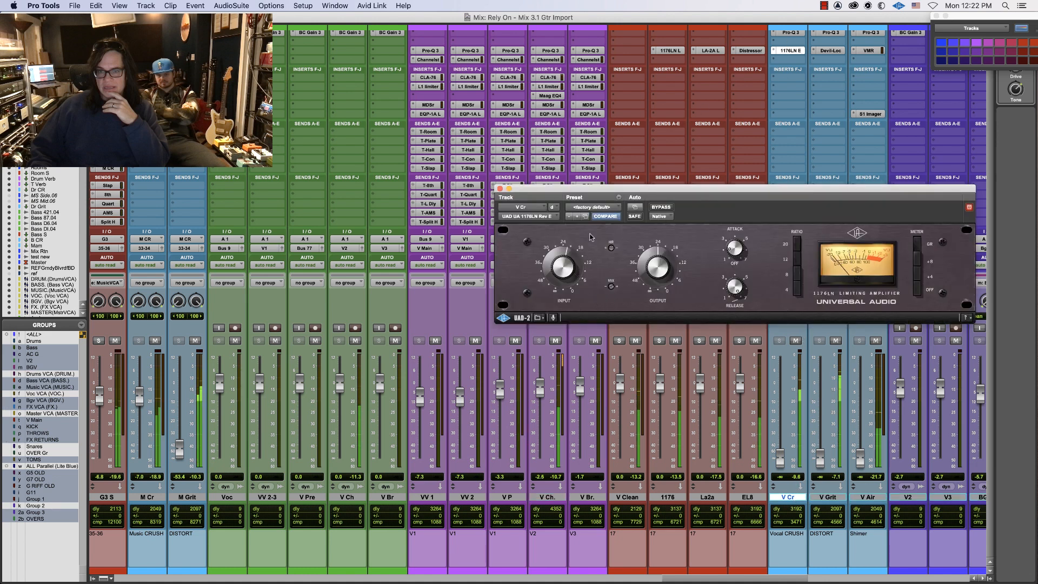
pyautogui.click(500, 189)
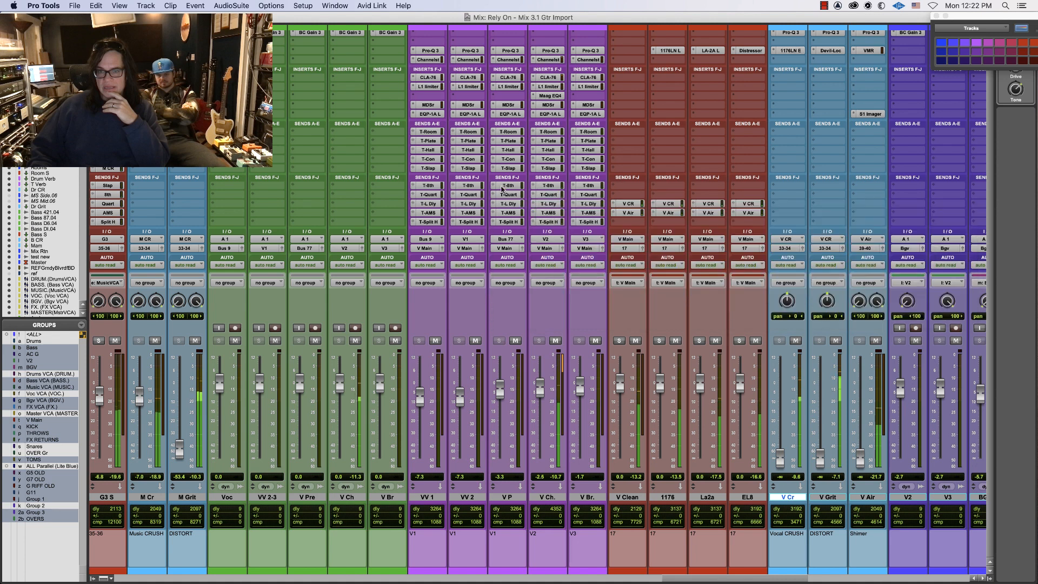
pyautogui.moveTo(780, 458); pyautogui.dragTo(785, 410)
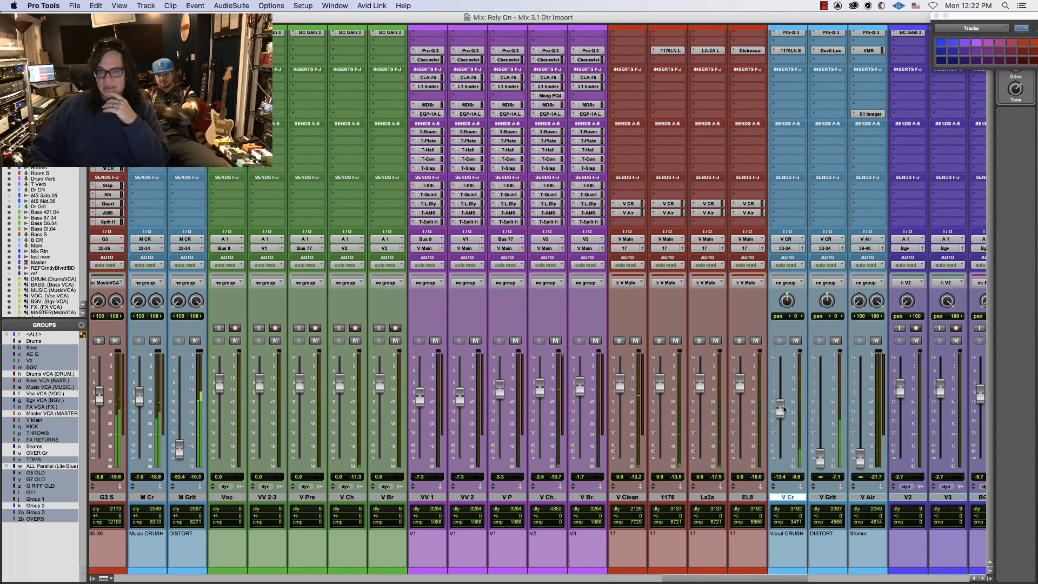
# Check the Revival module in V Air's Virtual Mix Rack and raise the V Air fader to about -9.4 dB
pyautogui.click(869, 51)
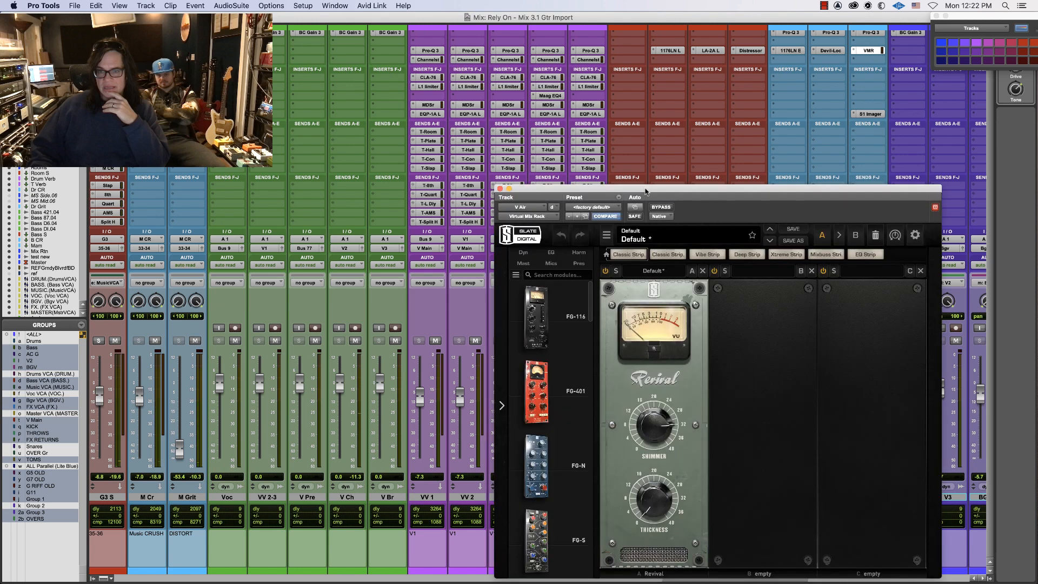
pyautogui.moveTo(645, 191); pyautogui.dragTo(411, 87)
pyautogui.moveTo(860, 458); pyautogui.dragTo(865, 400)
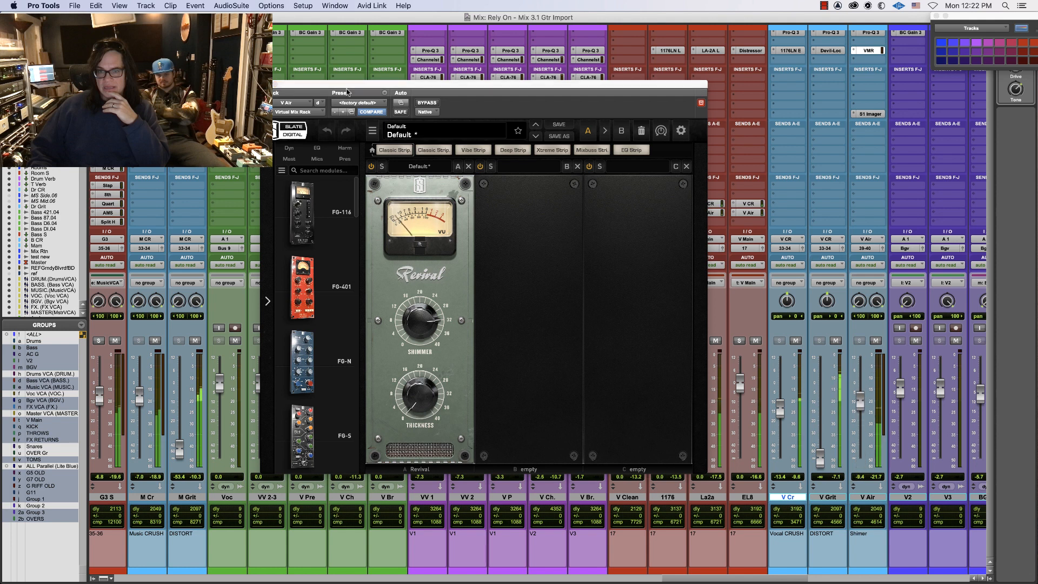
pyautogui.press('super+w')
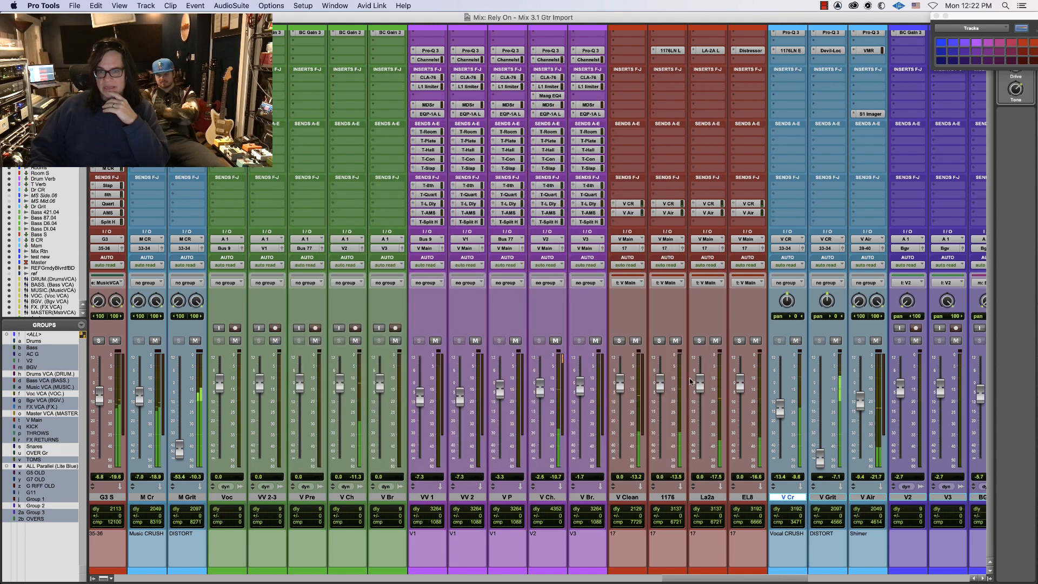
# Lower the grouped V Clean, 1176, La2a and EL8 faders to -2.2 dB and raise V Cr to about -10.5 dB
pyautogui.moveTo(700, 387); pyautogui.dragTo(700, 388)
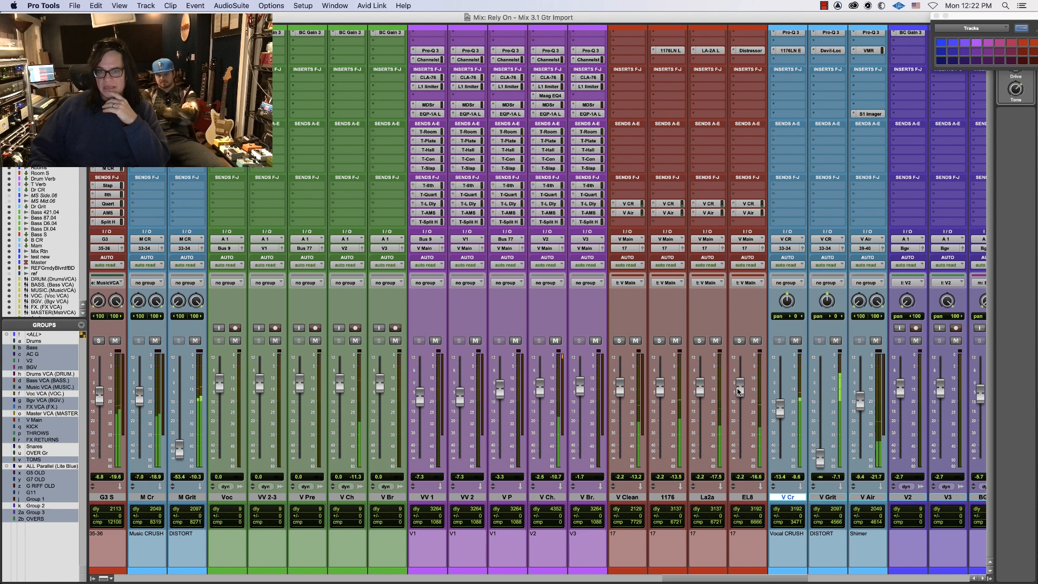
pyautogui.moveTo(739, 392); pyautogui.dragTo(778, 408)
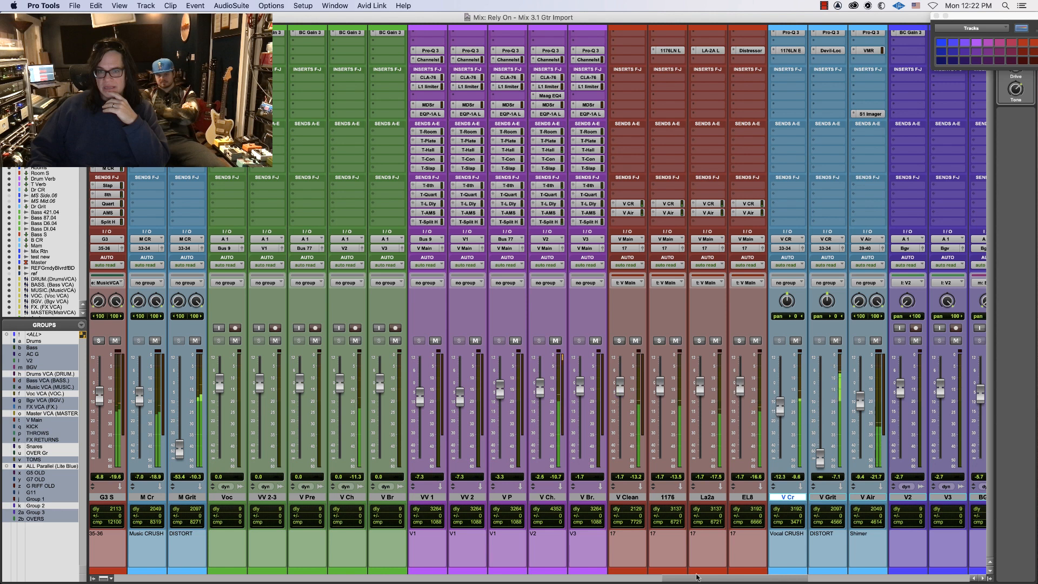
pyautogui.moveTo(710, 577); pyautogui.dragTo(342, 577)
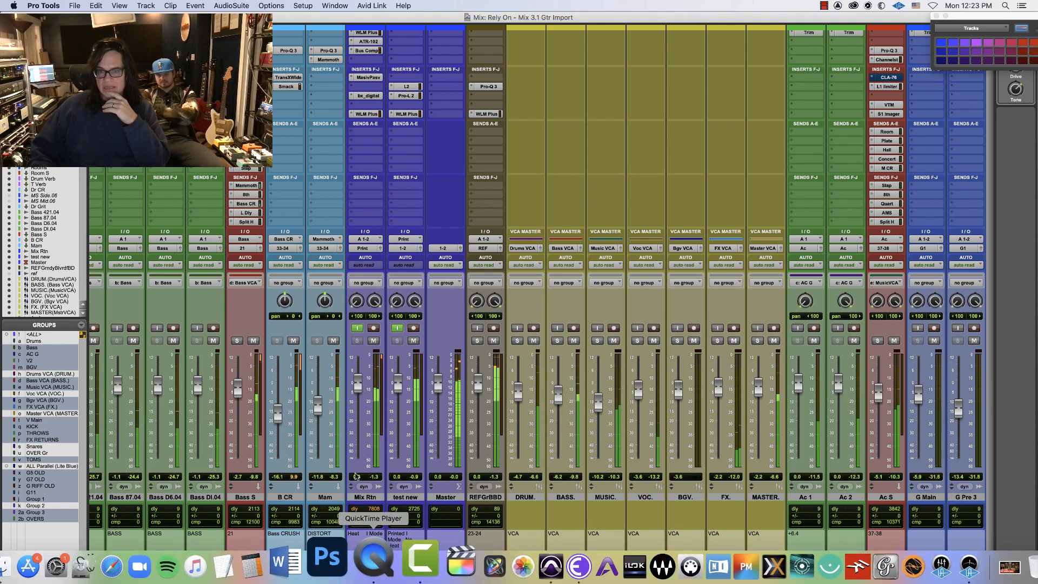
pyautogui.moveTo(413, 579); pyautogui.dragTo(790, 581)
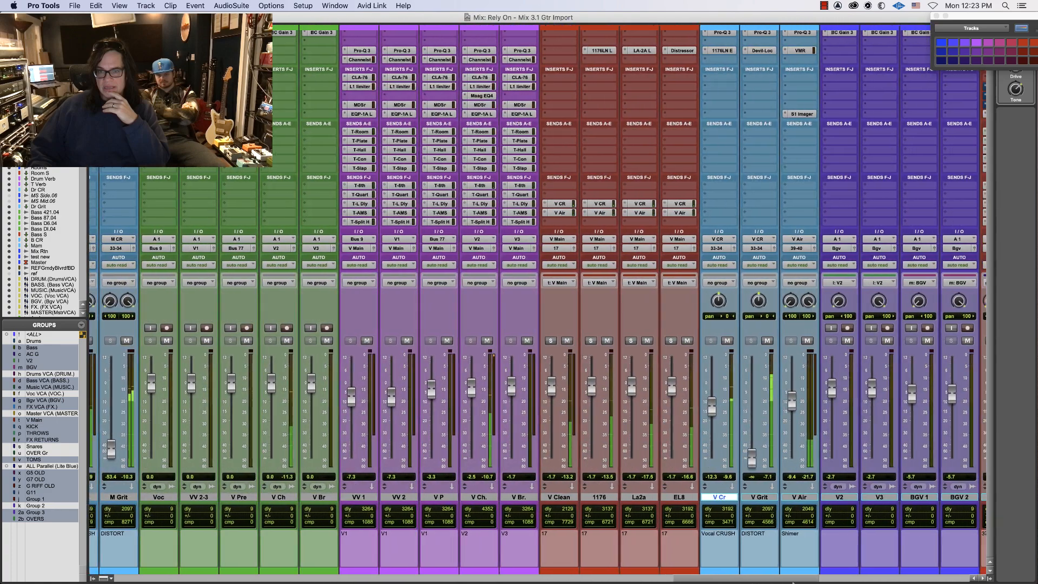
pyautogui.moveTo(670, 382); pyautogui.dragTo(710, 409)
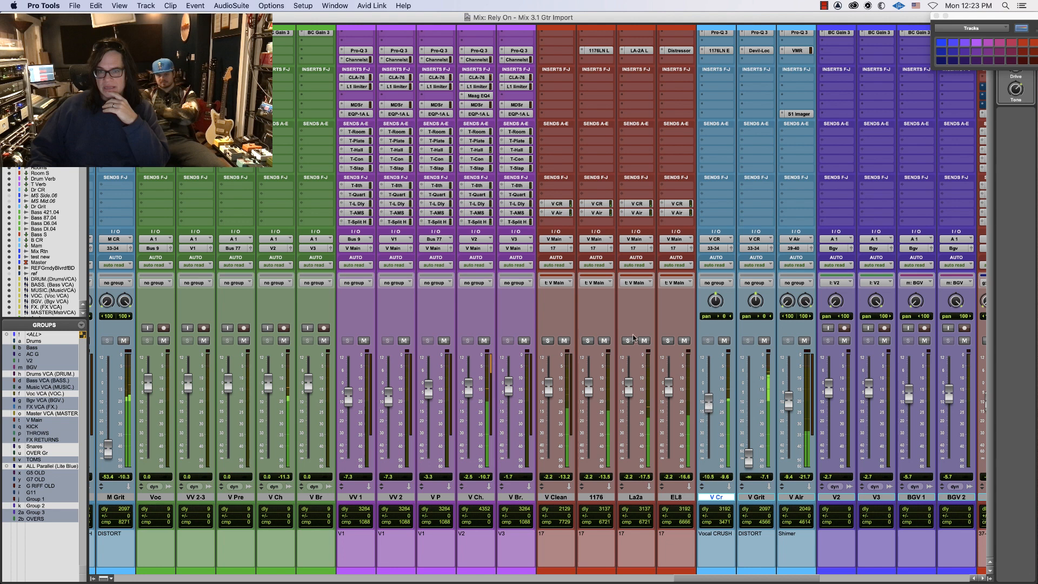
# In V Ch.'s Pro-Q 3, ease the low-mid cut slightly and reduce the 7.7 kHz boost to about +0.28 dB
pyautogui.click(481, 50)
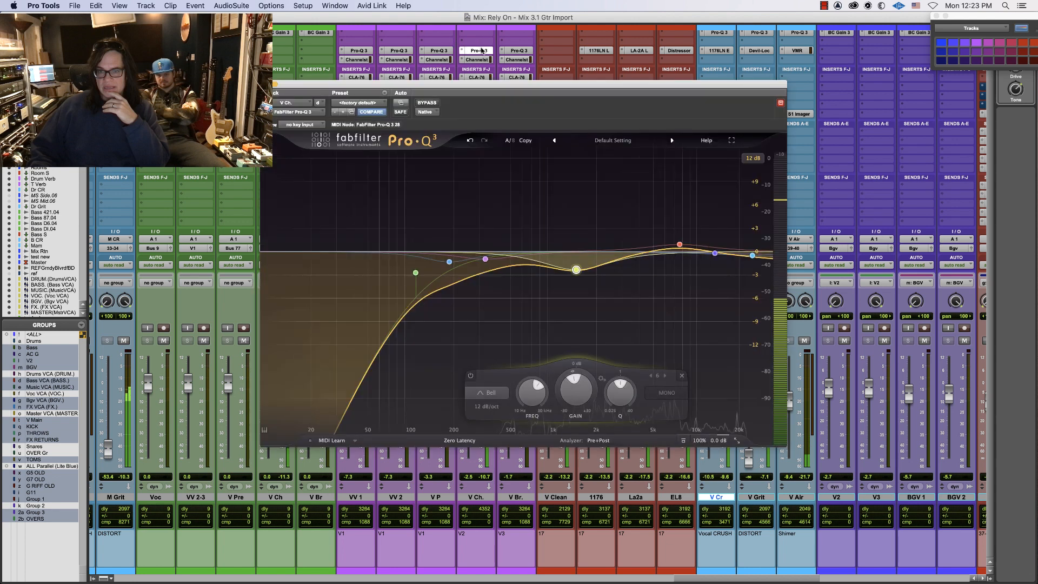
pyautogui.click(449, 261)
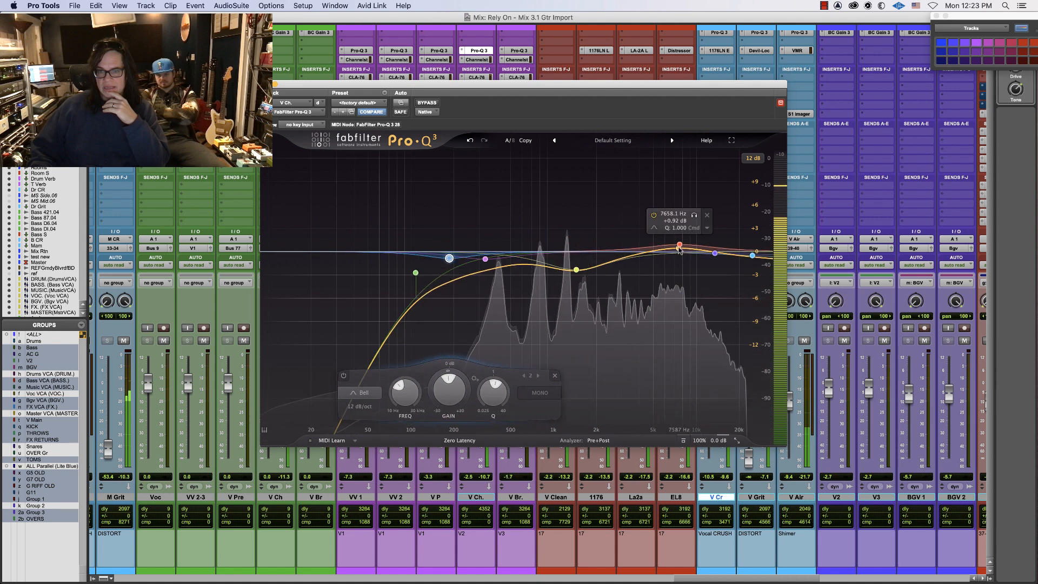
pyautogui.moveTo(680, 244); pyautogui.dragTo(680, 250)
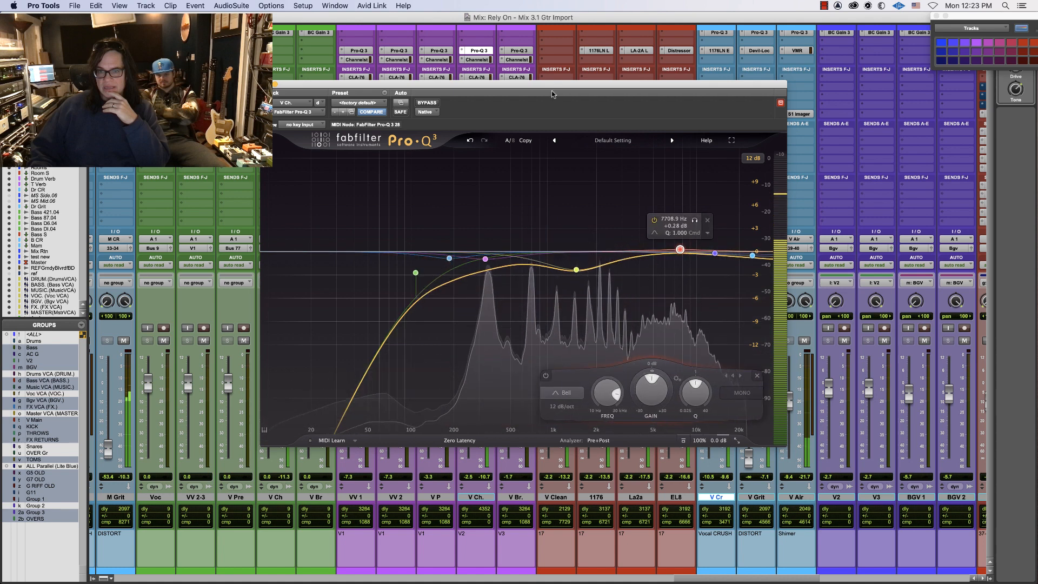
# Check the band and air settings of the Maag EQ4 on V Ch
pyautogui.moveTo(540, 85); pyautogui.dragTo(732, 254)
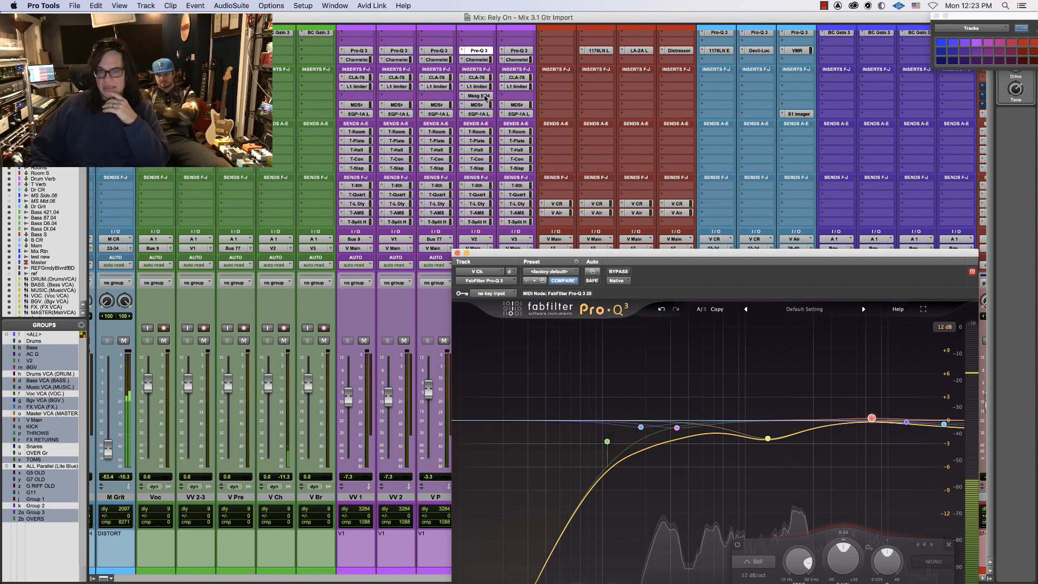
pyautogui.click(479, 95)
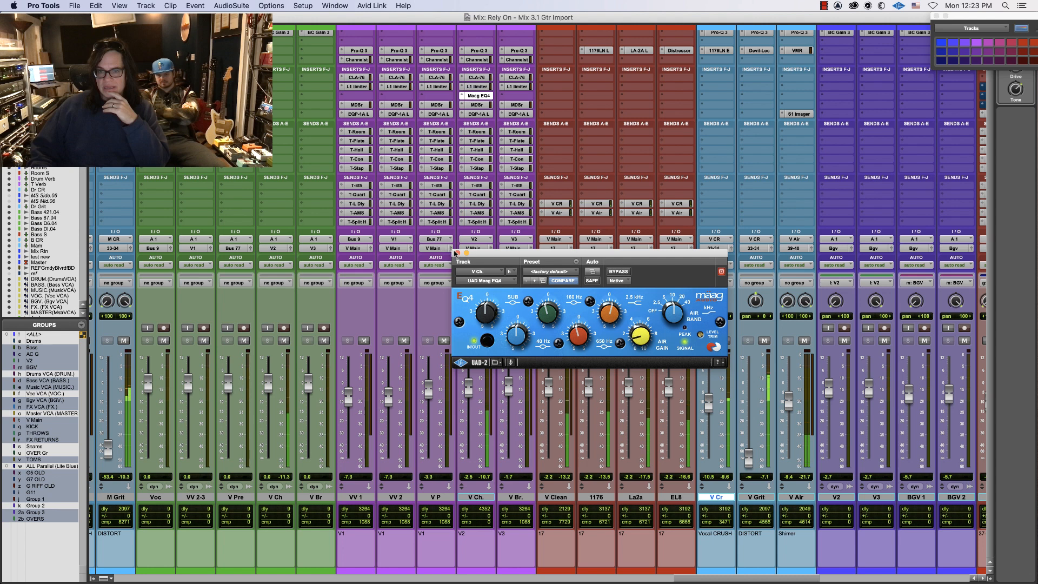
pyautogui.click(457, 253)
# Insert another Pro-Q 3 ahead of V Ch.'s existing EQ and add a narrow bell boost near 2 kHz with a Q of about 5.3
pyautogui.click(475, 45)
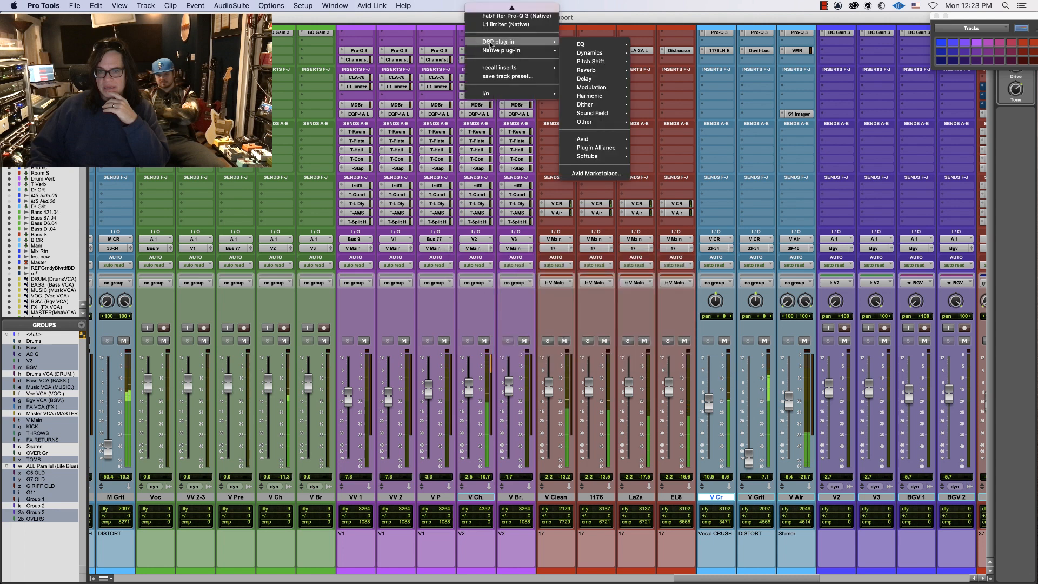
pyautogui.click(638, 244)
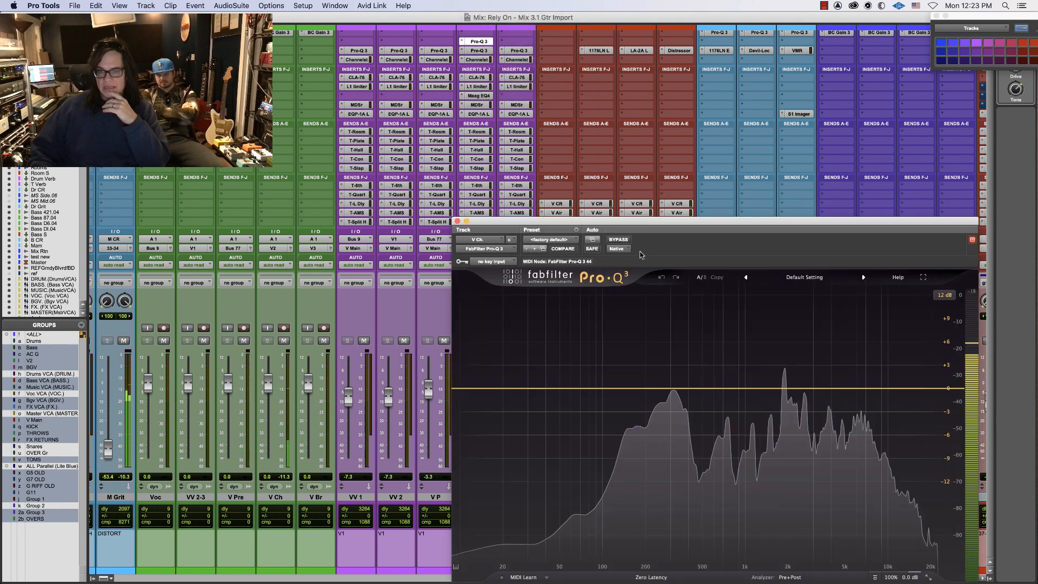
pyautogui.moveTo(782, 386); pyautogui.dragTo(786, 359)
pyautogui.scroll(4, 787, 359)
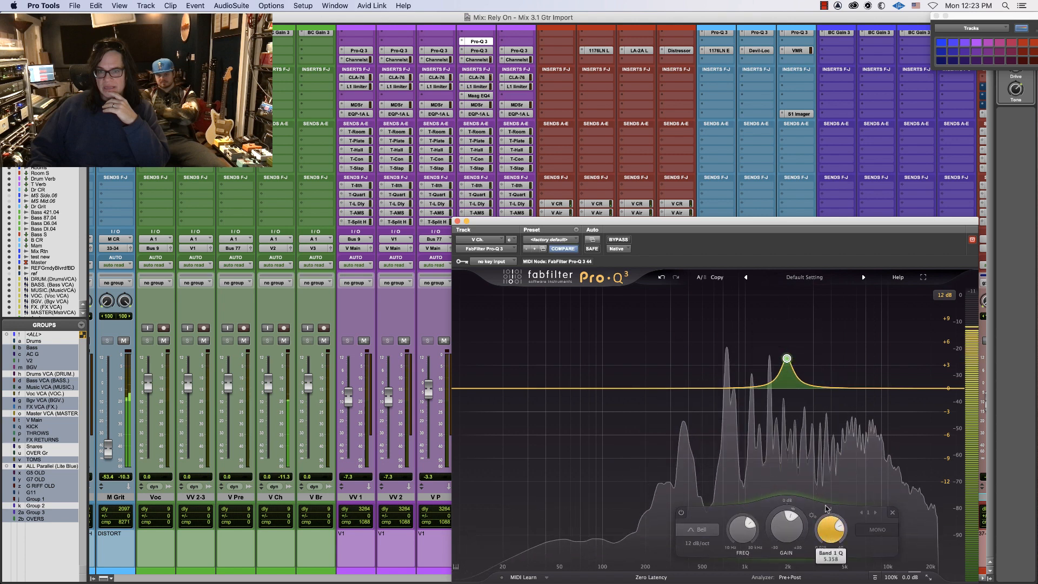
# Show the V Ch track's chorus clip in the Edit window, with the Pro-Q 3 window moved clear of it
pyautogui.press('super+equal')
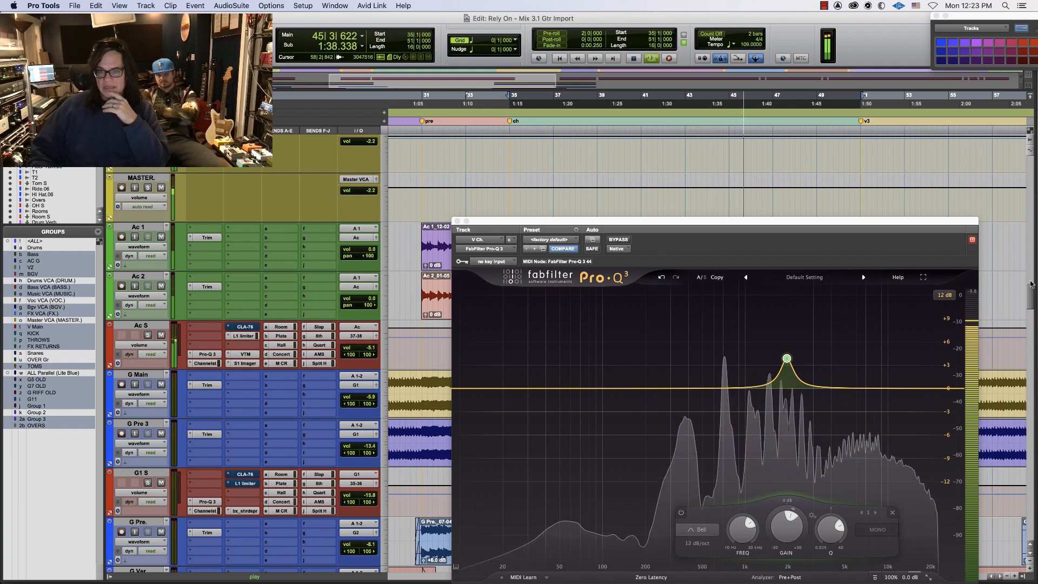
pyautogui.scroll(-10, 1022, 369)
pyautogui.scroll(-15, 1022, 369)
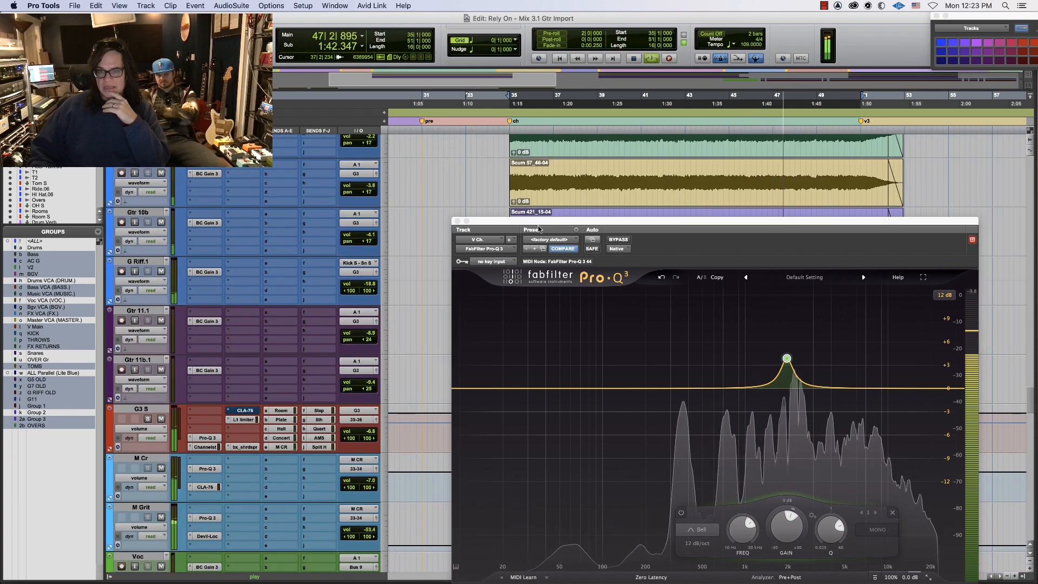
pyautogui.moveTo(538, 229); pyautogui.dragTo(140, 458)
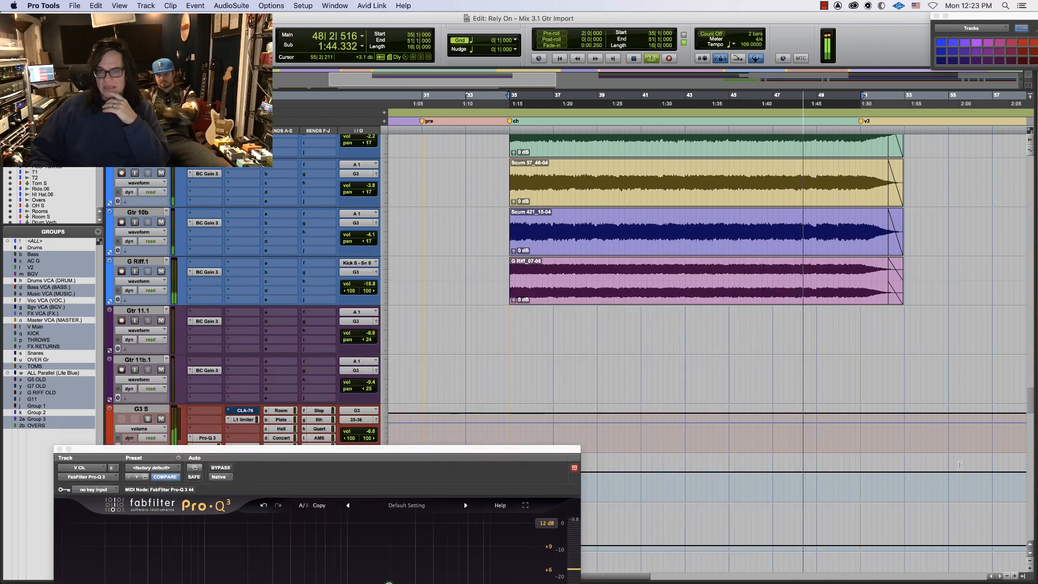
pyautogui.moveTo(1028, 400); pyautogui.dragTo(1028, 440)
pyautogui.scroll(10, 675, 315)
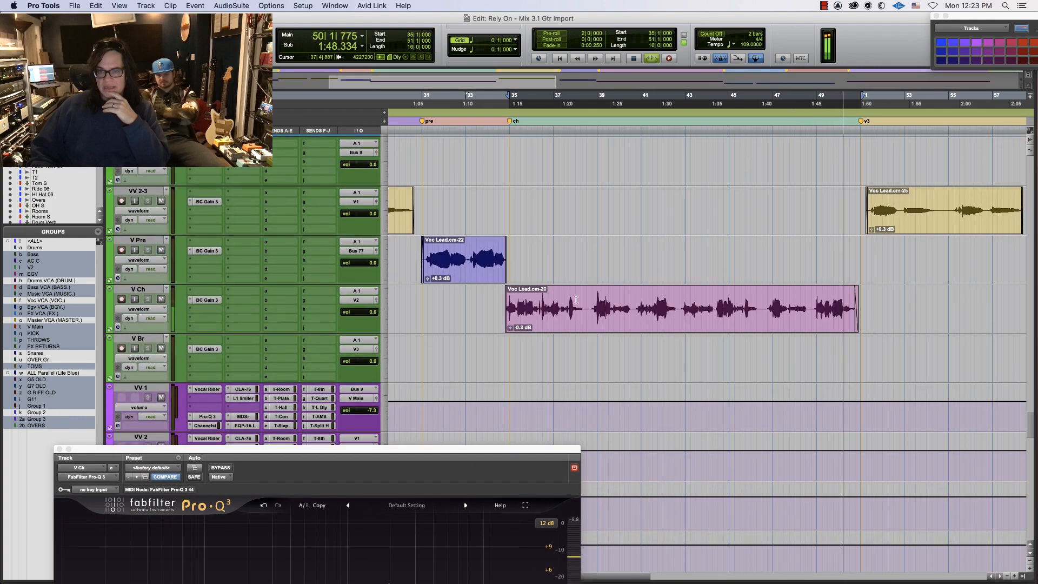
# Select a short phrase around bar 41 in V Ch's chorus clip and play it in a loop
pyautogui.click(591, 297)
pyautogui.press('super+bracketright')
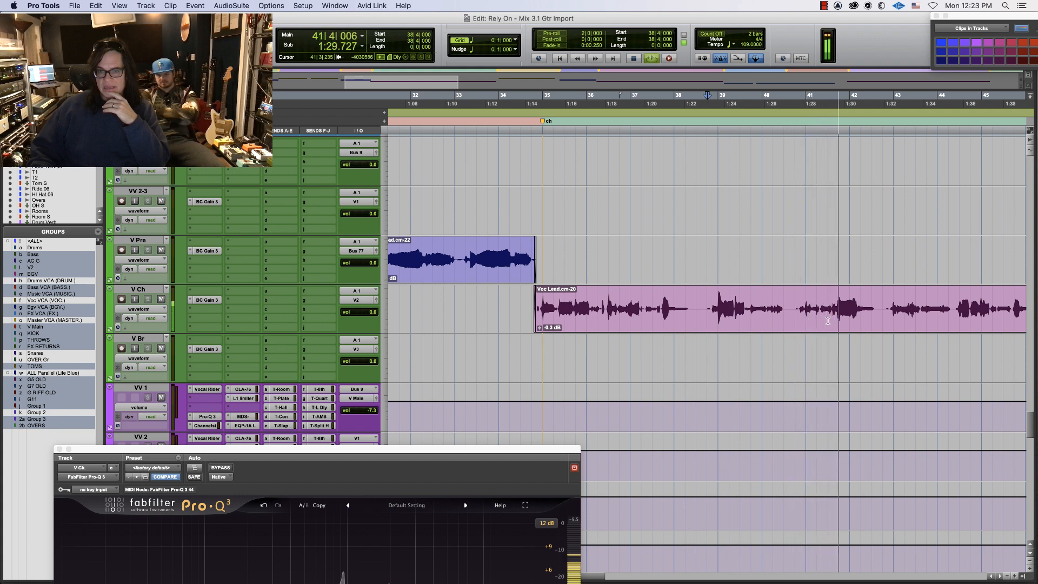
pyautogui.moveTo(818, 318); pyautogui.dragTo(835, 317)
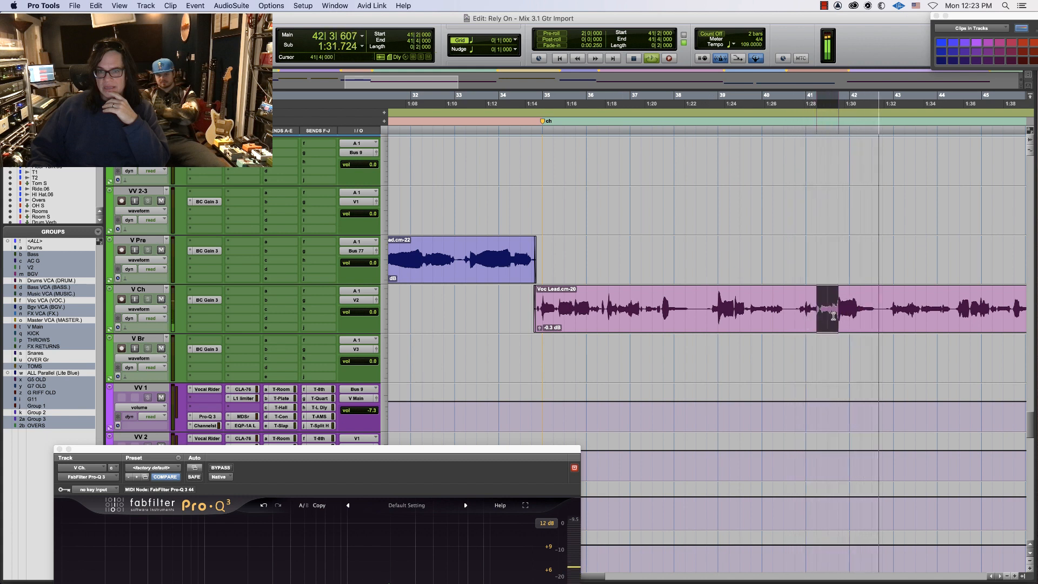
pyautogui.press('space')
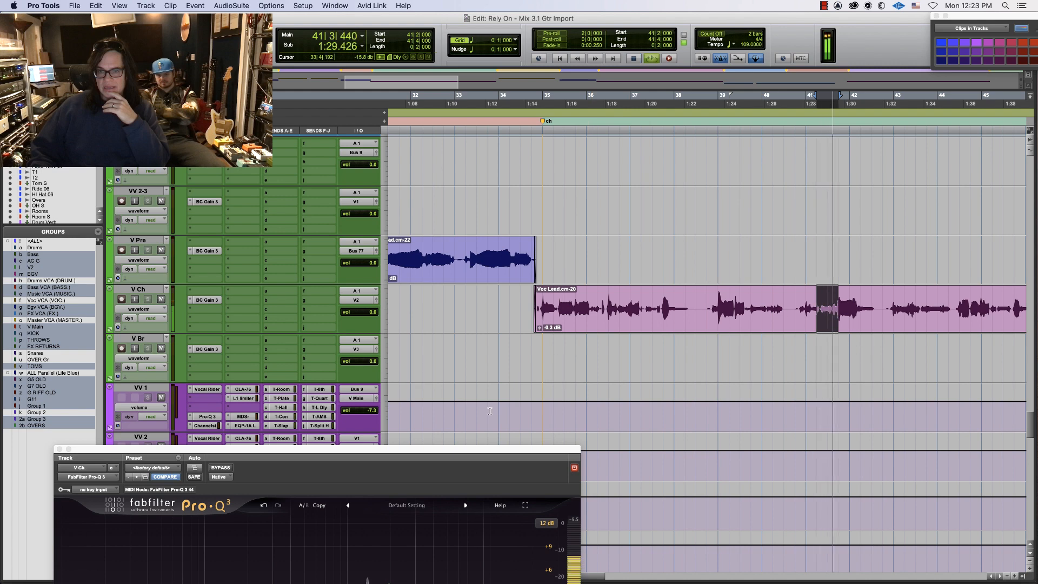
# Boost the new Pro-Q 3 band to about +8.86 dB, solo it and sweep it up to about 2478 Hz
pyautogui.moveTo(477, 453); pyautogui.dragTo(564, 160)
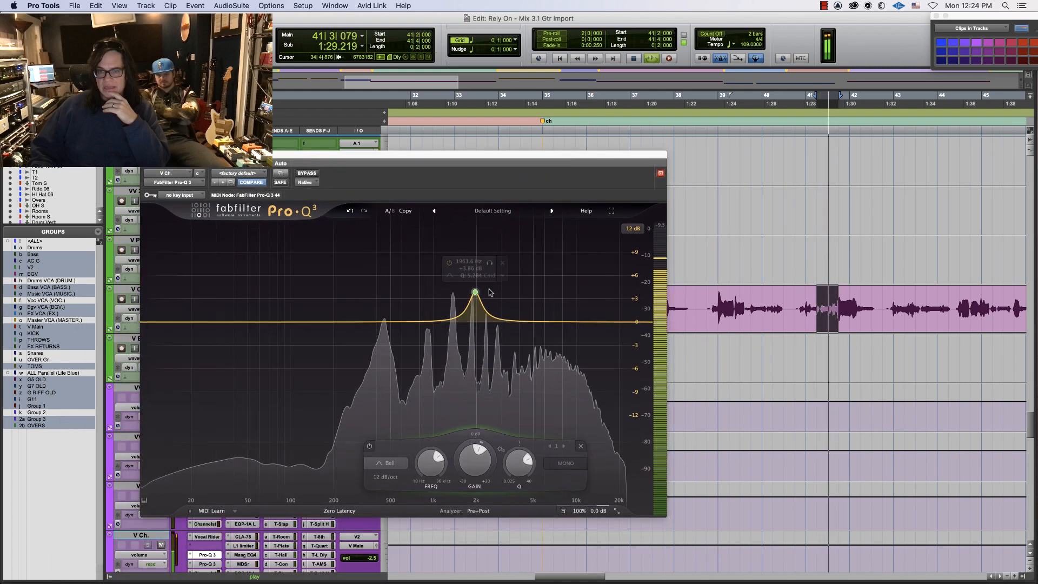
pyautogui.moveTo(480, 272); pyautogui.dragTo(483, 254)
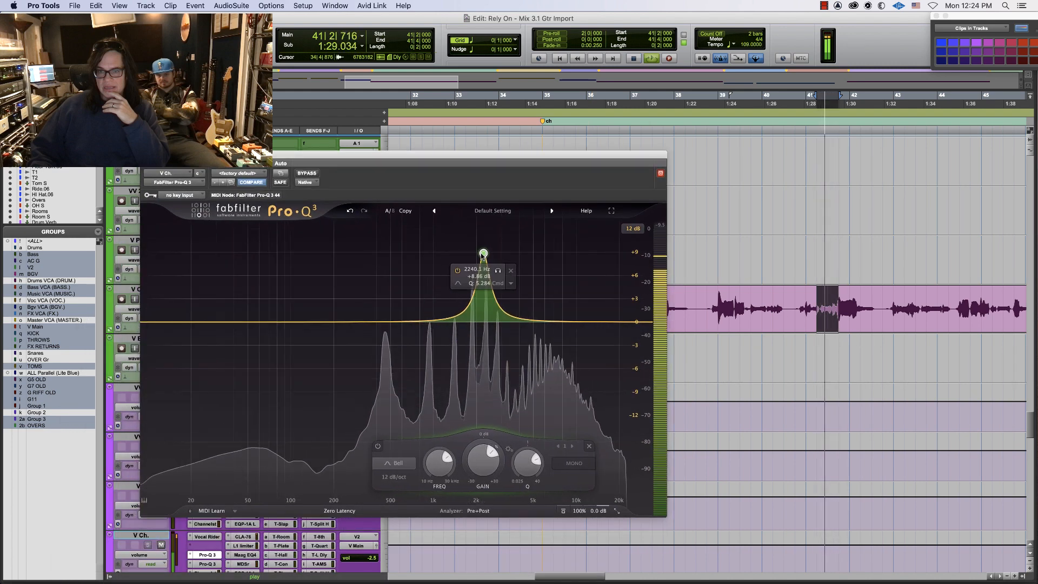
pyautogui.click(496, 271)
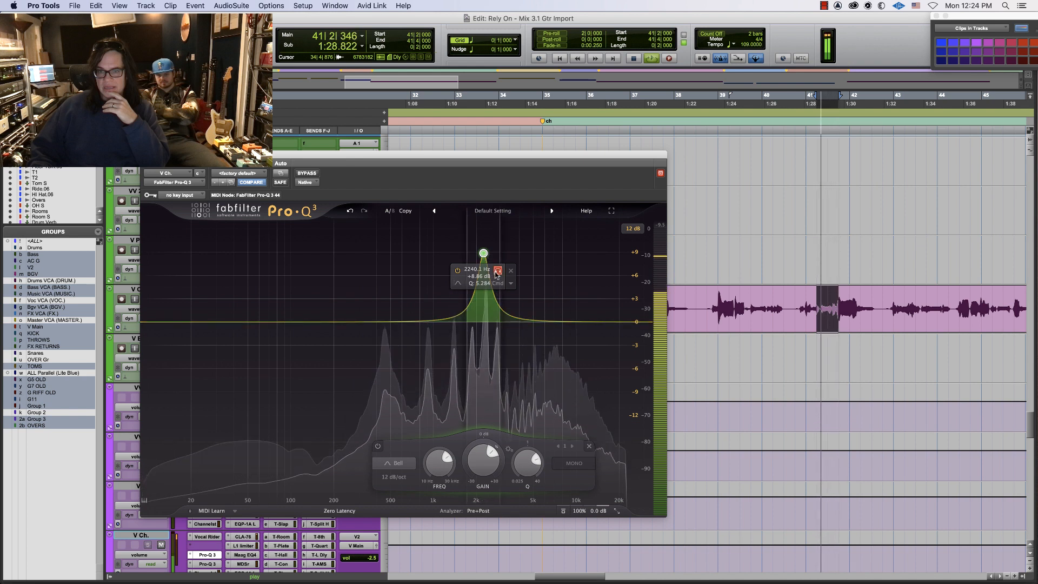
pyautogui.moveTo(497, 271)
pyautogui.mouseDown()
pyautogui.moveTo(454, 271)
pyautogui.moveTo(503, 270)
pyautogui.mouseUp()
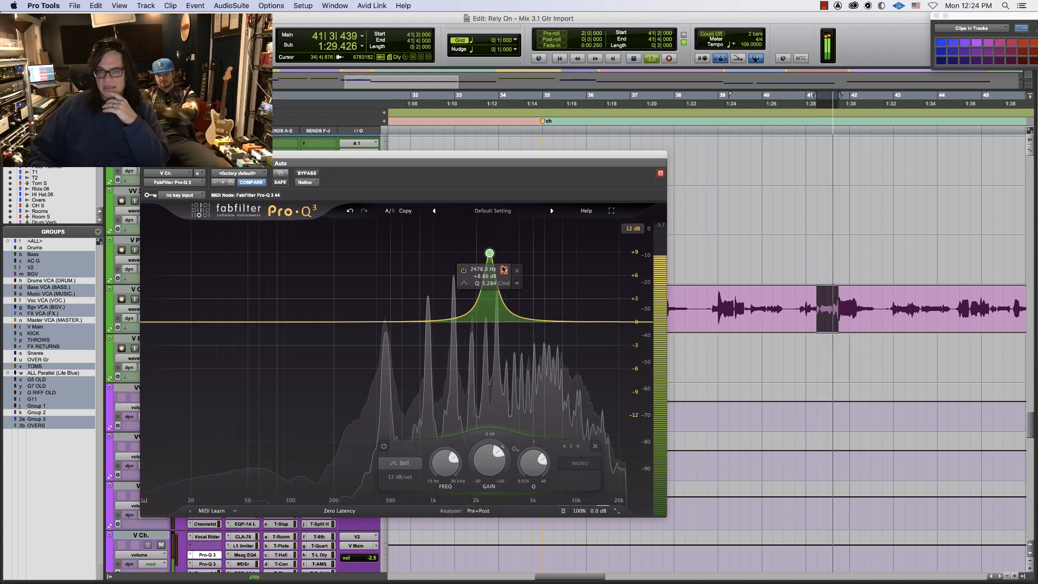
# Set the 2478 Hz band's gain to about -3.54 dB and play the song from the chorus start at bar 35
pyautogui.moveTo(486, 446); pyautogui.dragTo(474, 502)
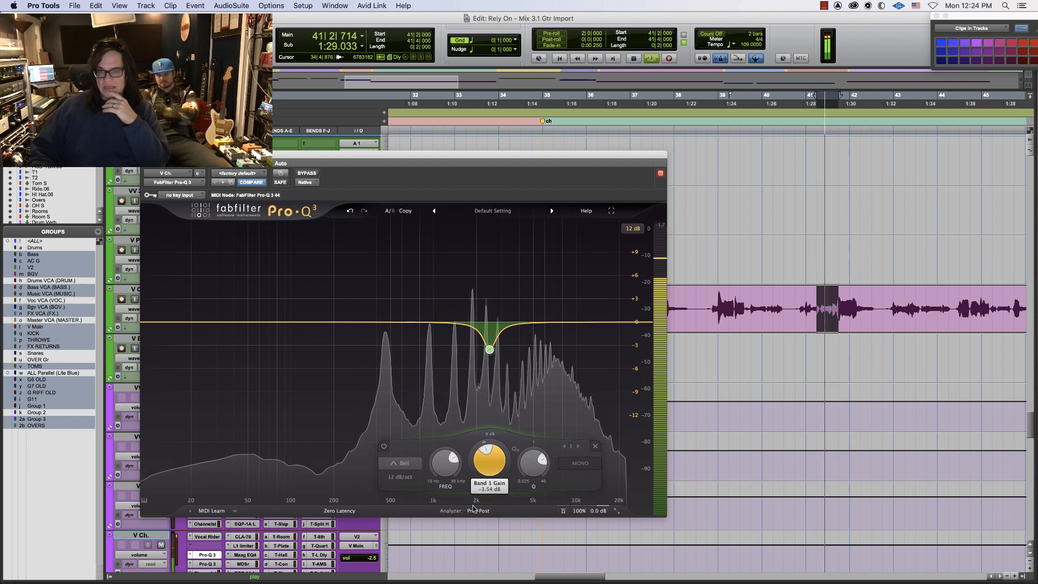
pyautogui.click(539, 130)
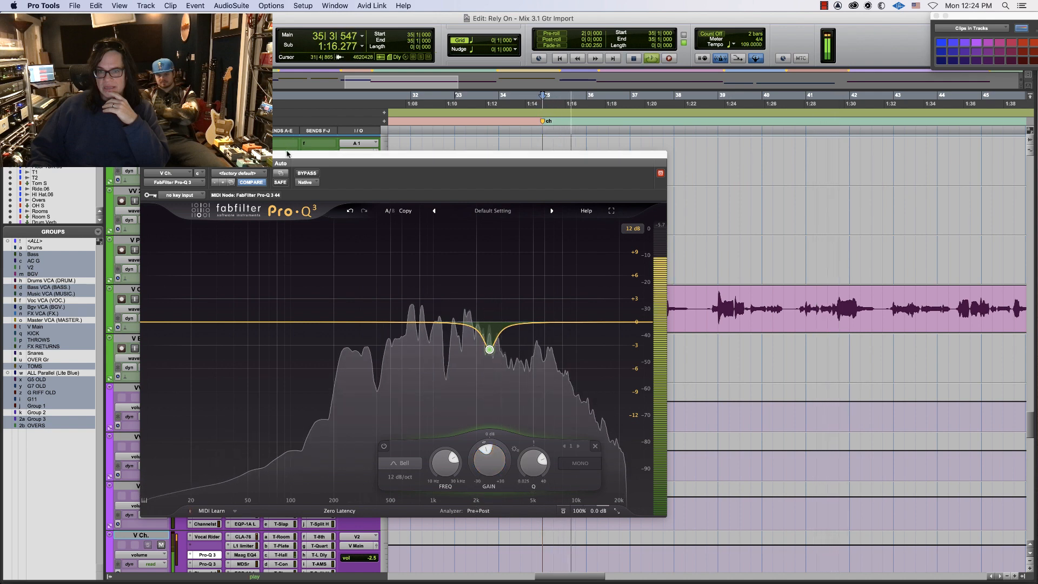
pyautogui.moveTo(286, 154); pyautogui.dragTo(588, 331)
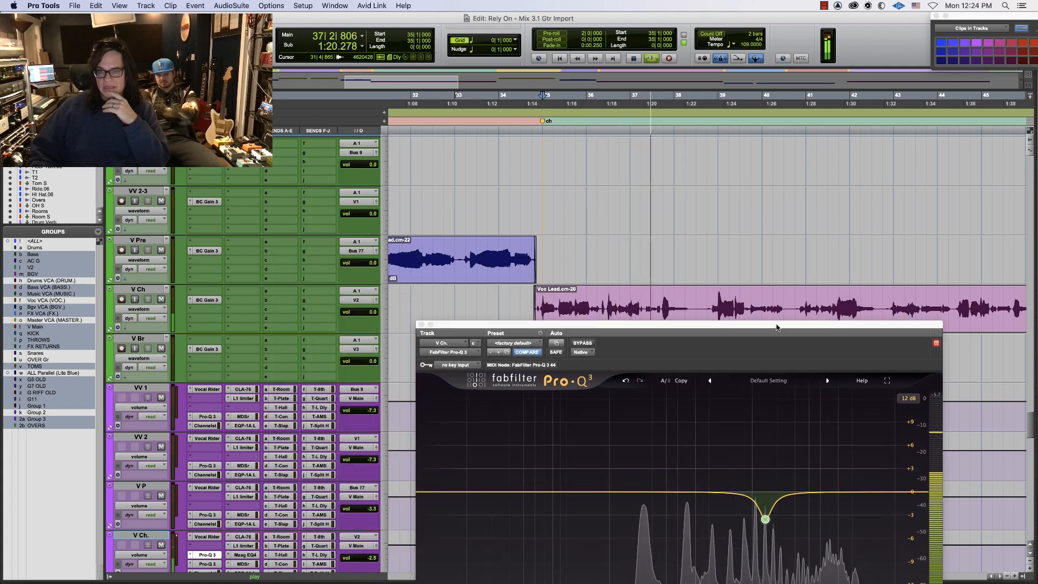
# Switch to the Mix window and bypass the Pro-Q 3 containing the 2478 Hz notch on V Ch
pyautogui.moveTo(776, 327); pyautogui.dragTo(591, 234)
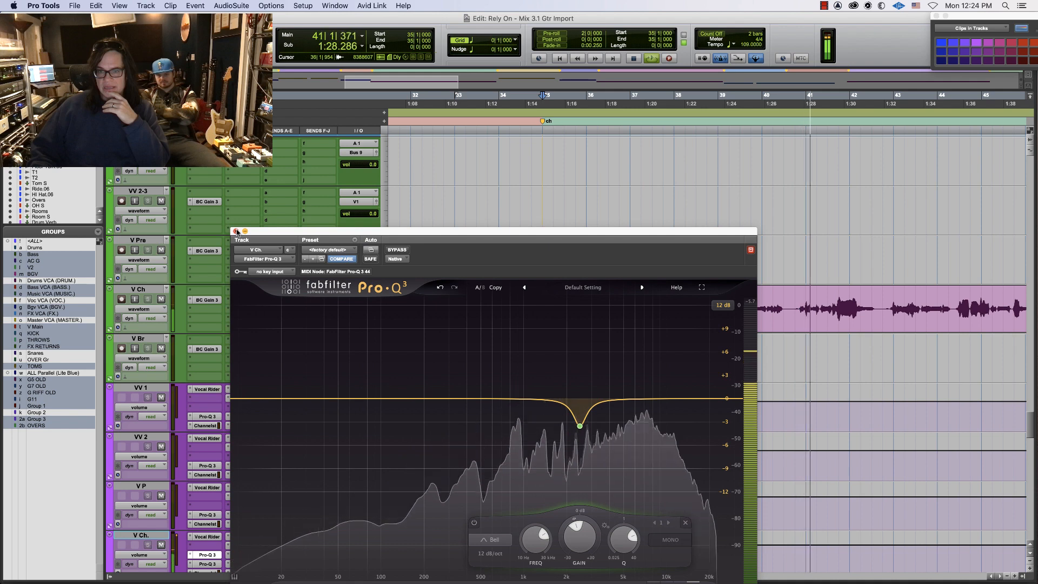
pyautogui.press('super+equal')
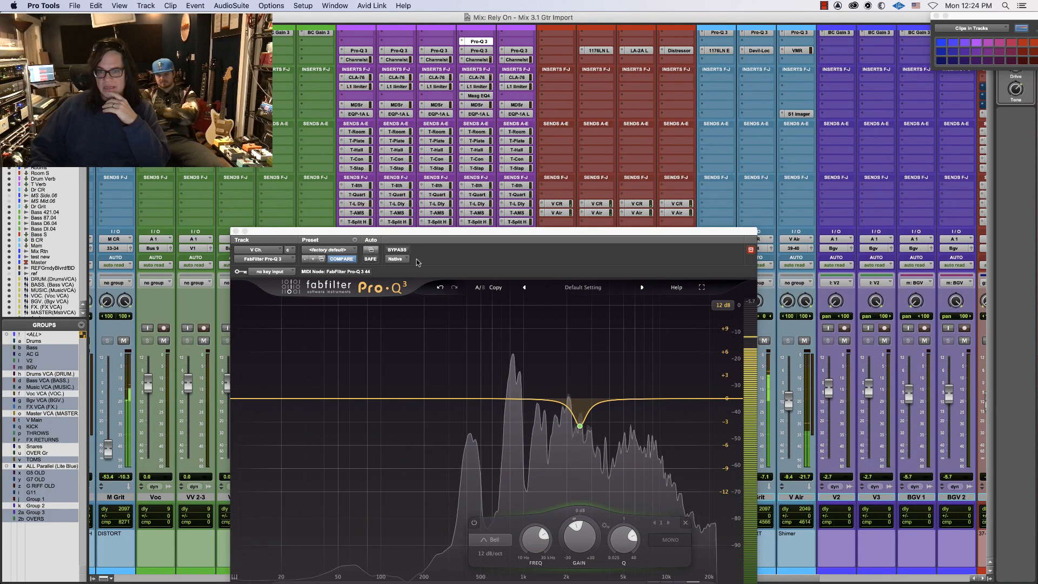
pyautogui.keyDown('super'); pyautogui.click(478, 43); pyautogui.keyUp('super')
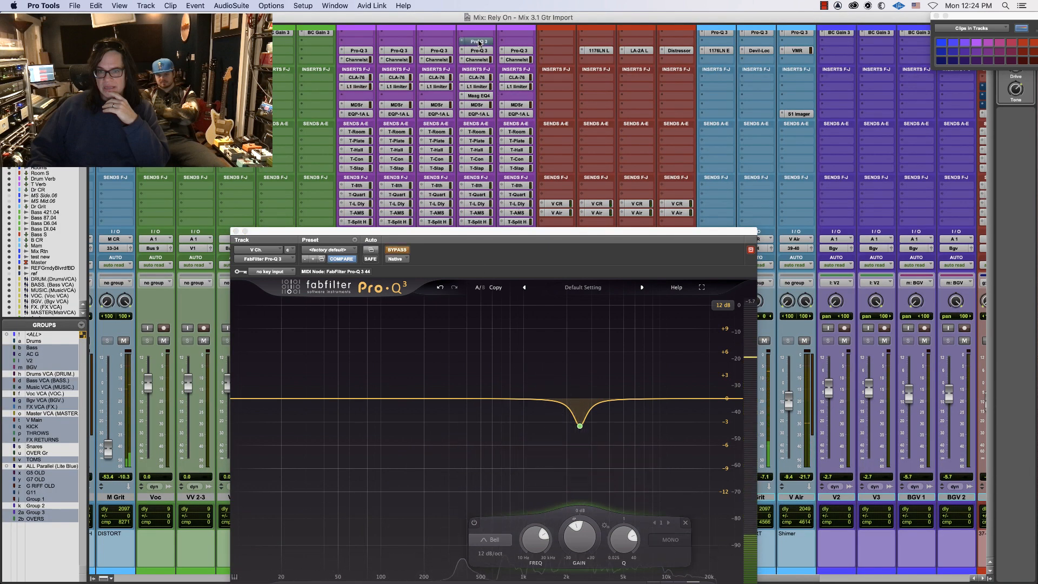
pyautogui.click(985, 281)
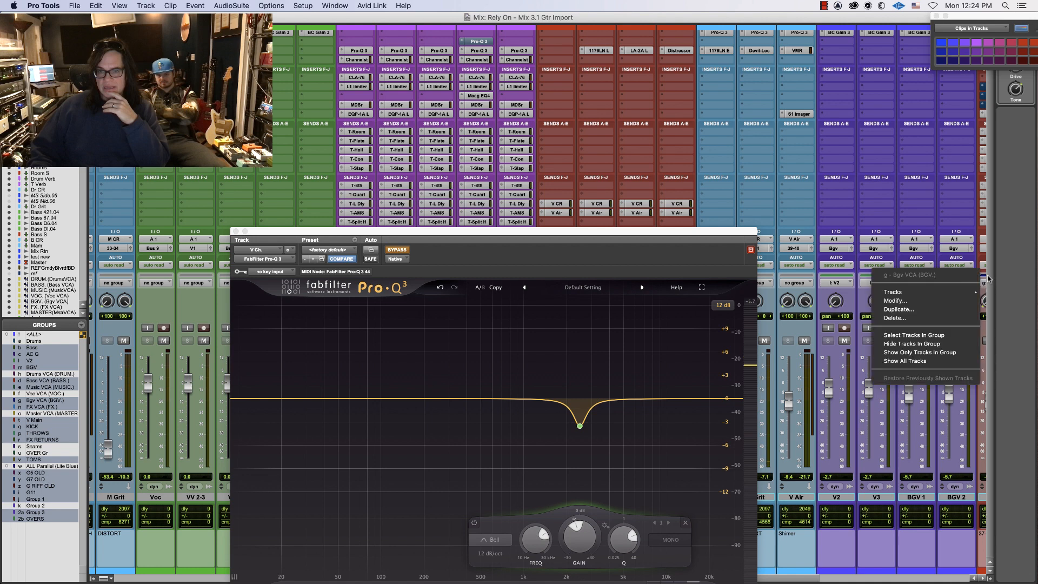
pyautogui.click(869, 383)
# Insert a mono FabFilter Pro-MB in V Ch's empty slot directly above the bypassed Pro-Q 3 and move its window clear of the inserts
pyautogui.scroll(2, 868, 389)
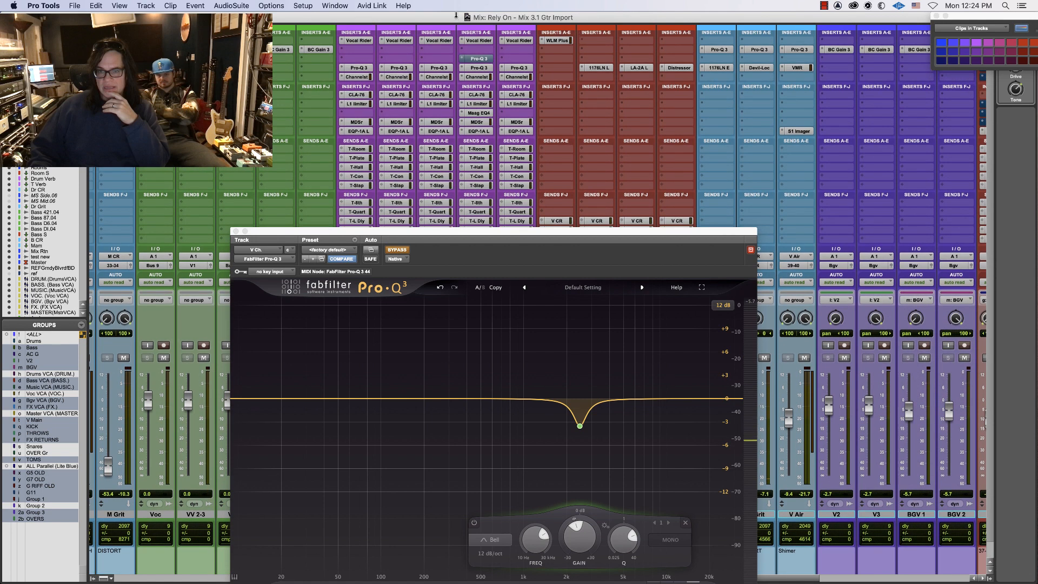
pyautogui.click(473, 50)
pyautogui.moveTo(500, 59)
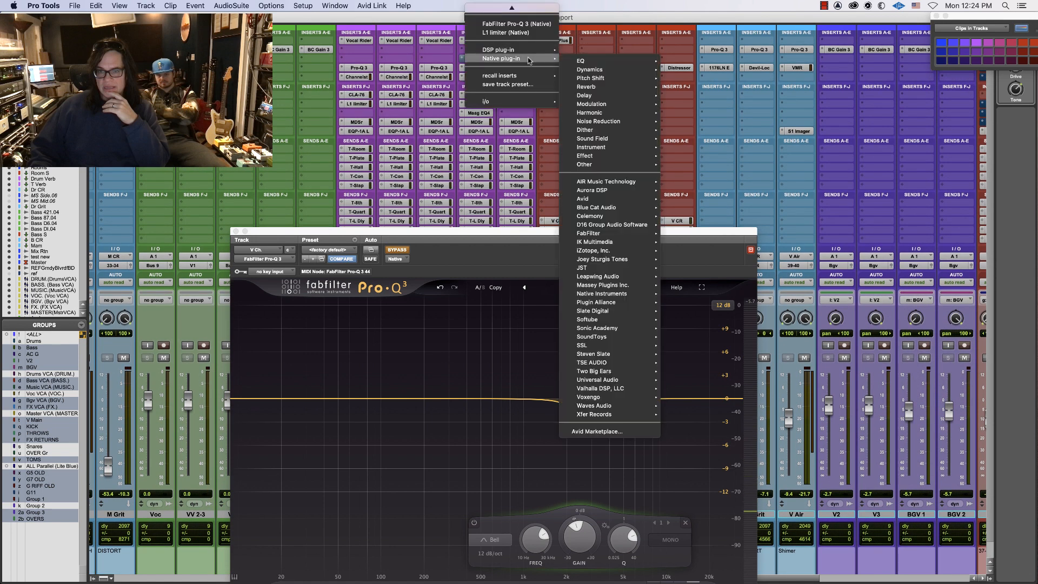
pyautogui.moveTo(619, 233)
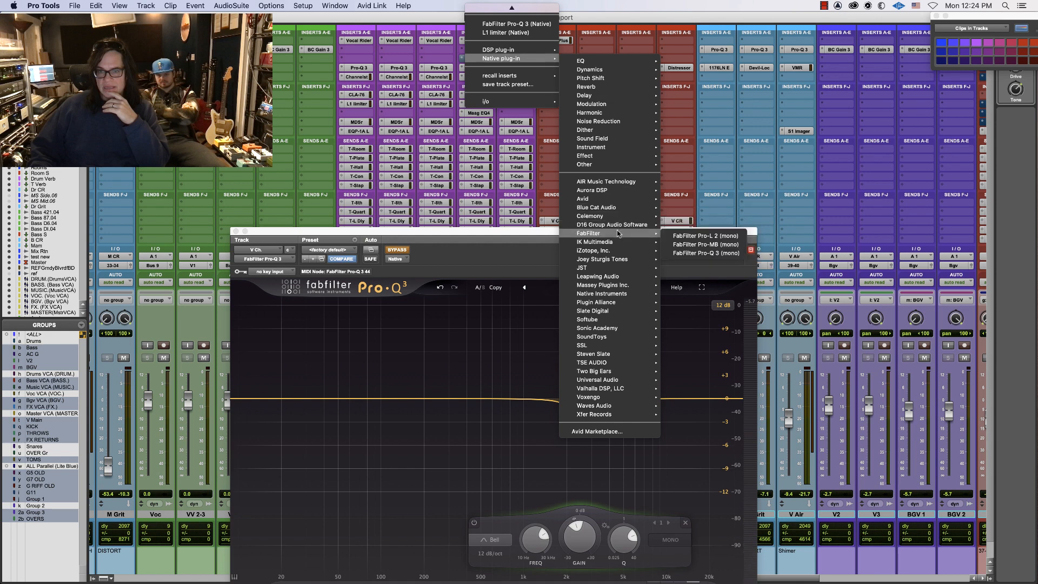
pyautogui.click(706, 253)
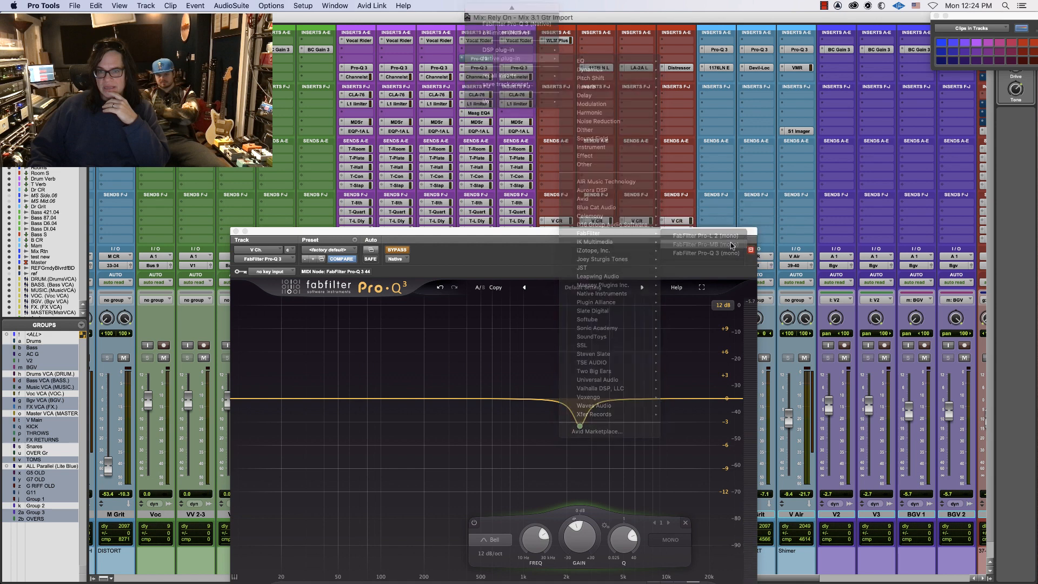
pyautogui.moveTo(581, 238); pyautogui.dragTo(847, 96)
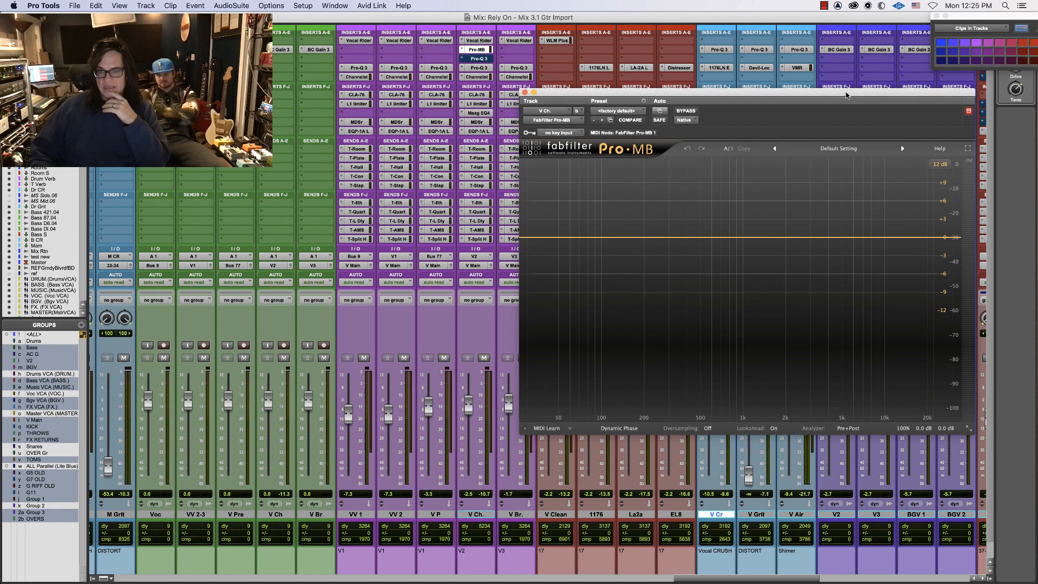
# During playback, add a Pro-MB compression band around 2.5 kHz with about -1.80 dB output and a threshold of about -28.53 dB
pyautogui.press('space')
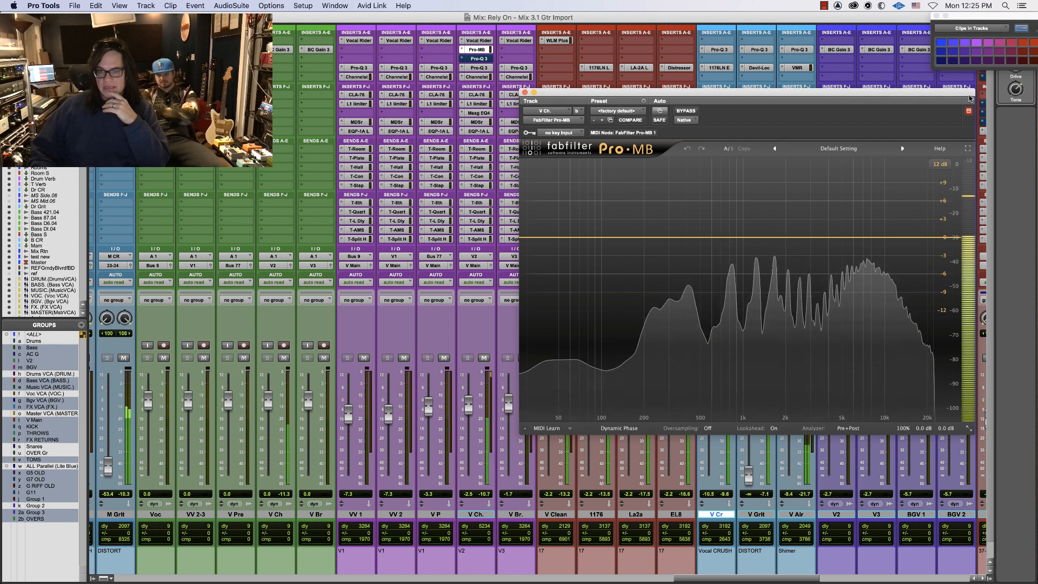
pyautogui.click(799, 236)
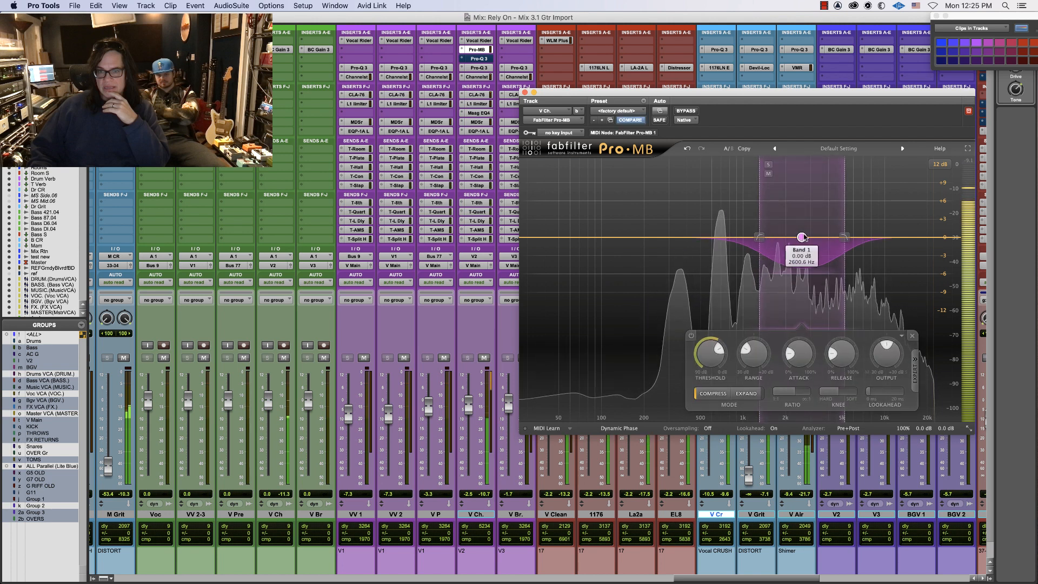
pyautogui.moveTo(804, 237); pyautogui.dragTo(800, 255)
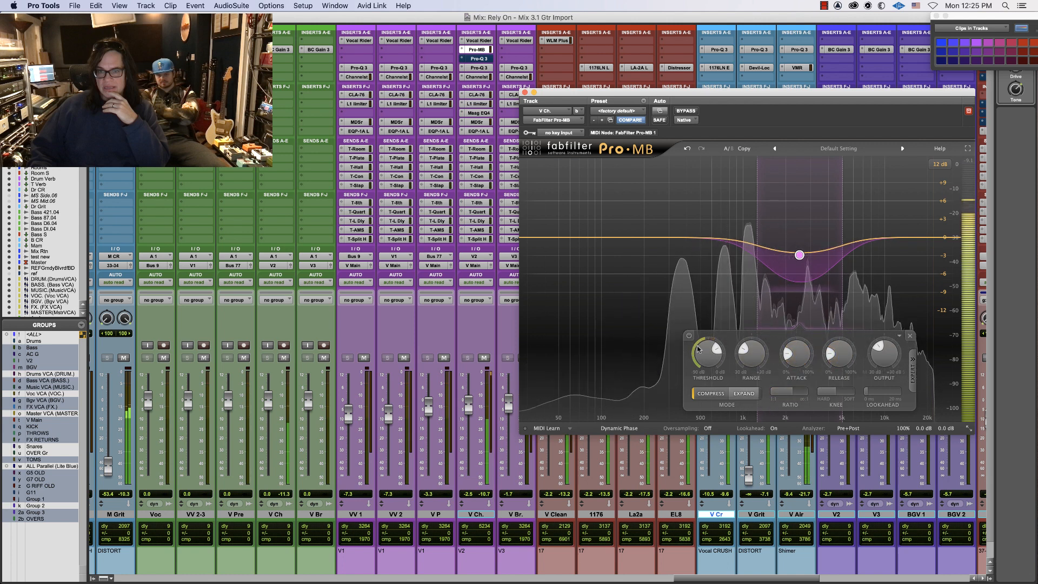
pyautogui.moveTo(693, 373); pyautogui.dragTo(696, 382)
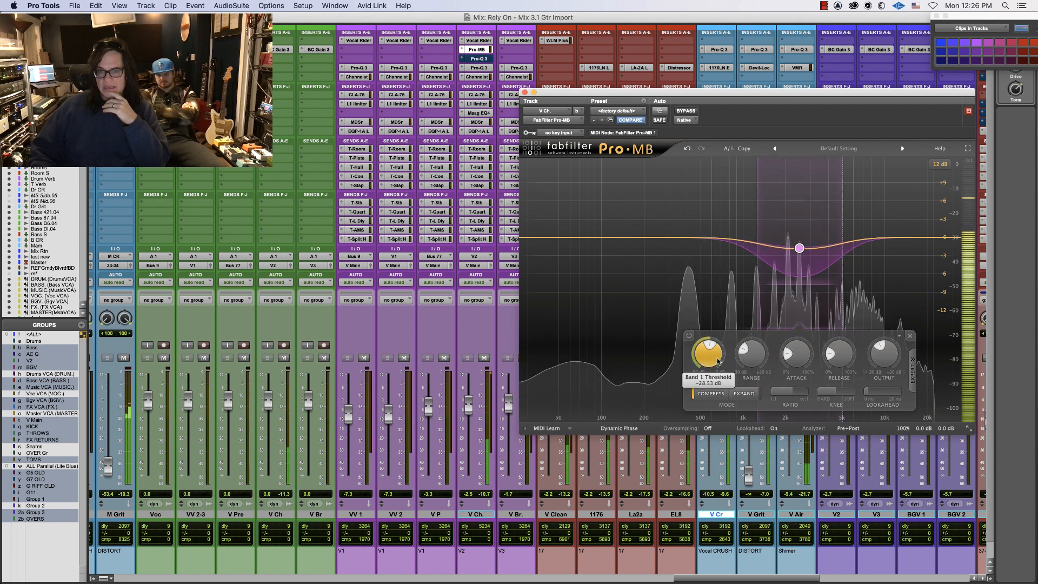
pyautogui.press('space')
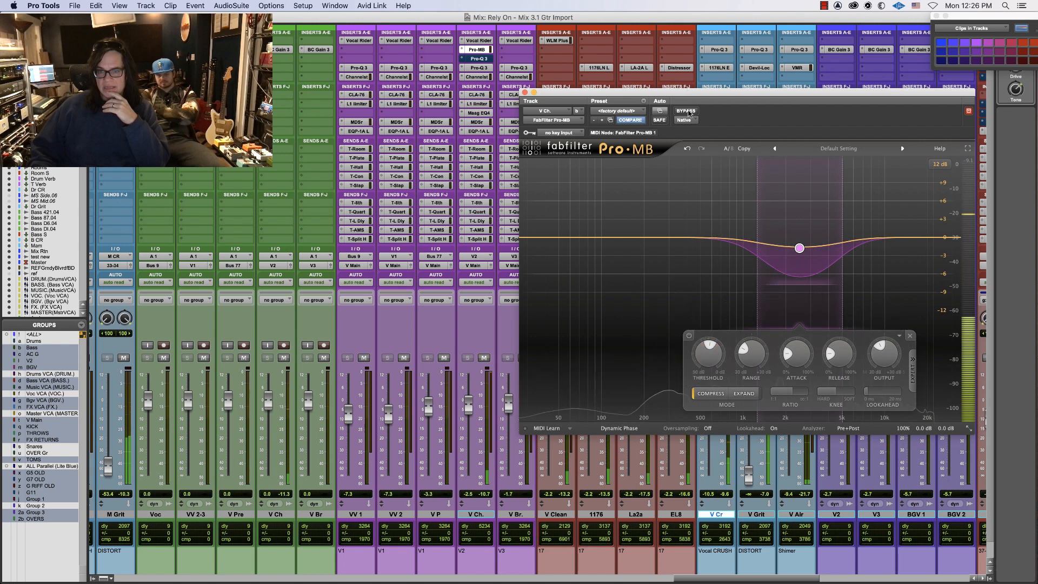
# Restart playback from about 40|4 in V Ch's chorus clip in the Edit window, and return to the Mix window
pyautogui.press('space')
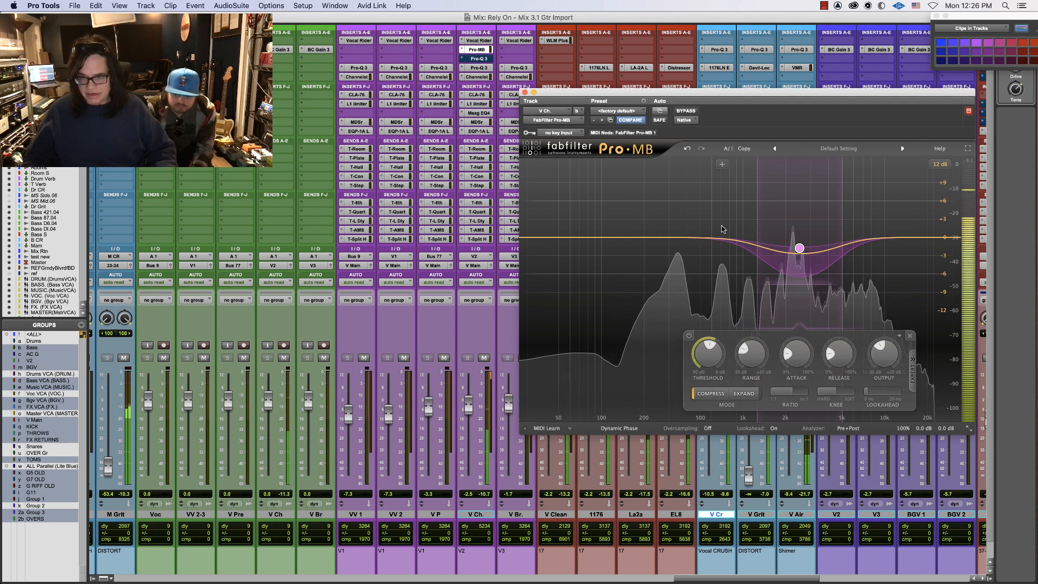
pyautogui.press('super+equal')
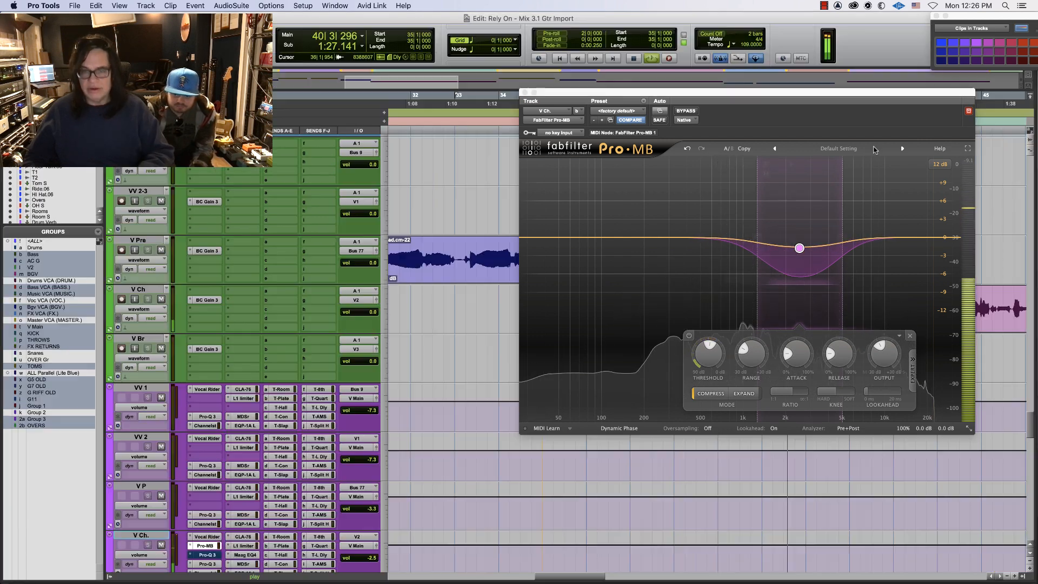
pyautogui.moveTo(701, 93); pyautogui.dragTo(309, 199)
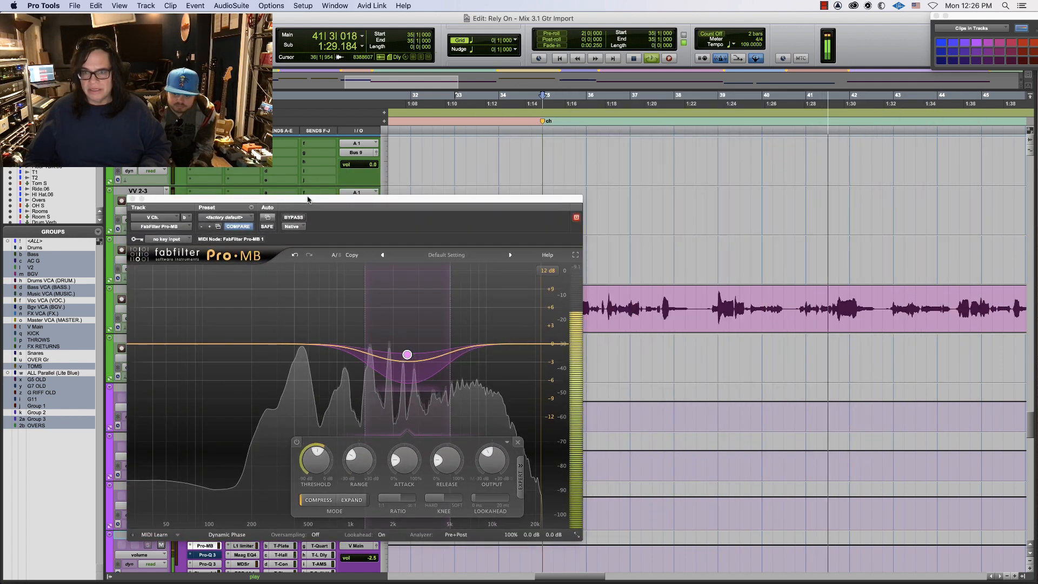
pyautogui.click(799, 297)
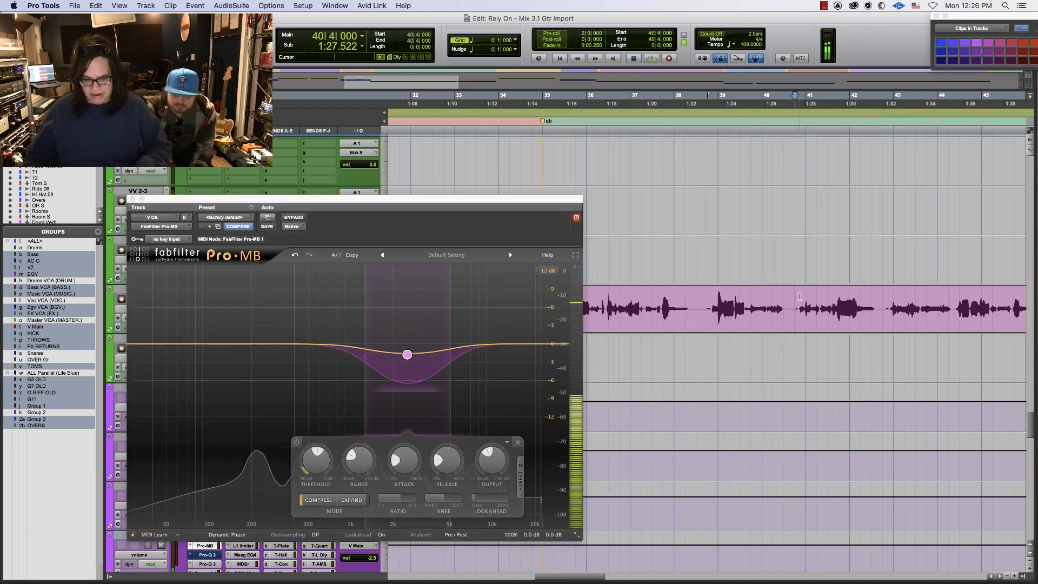
pyautogui.press('super+equal')
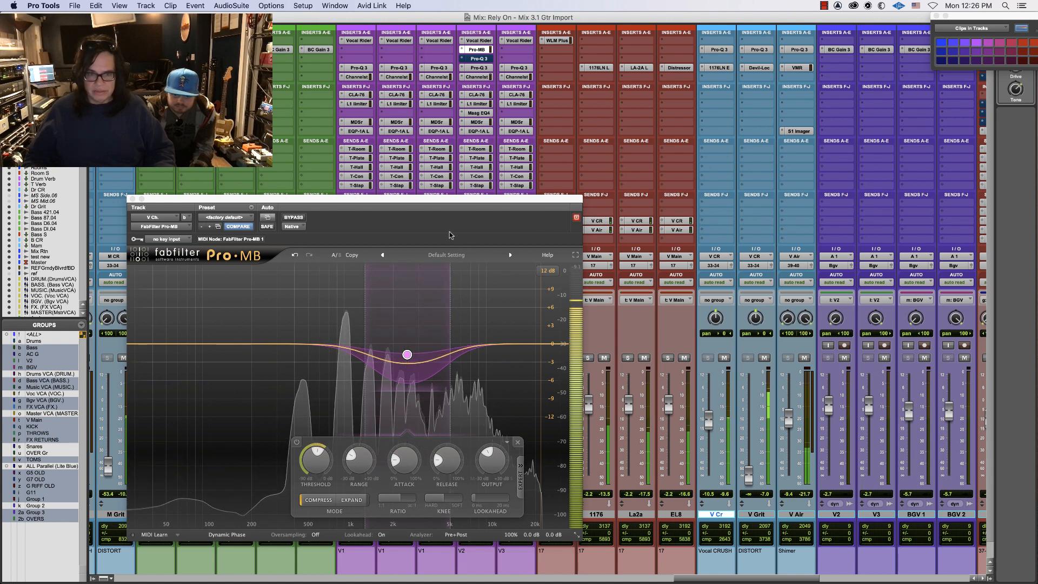
# Compare the chorus vocal with and without Pro-MB, lower its band's output slightly, and leave the plug-in bypassed
pyautogui.click(292, 217)
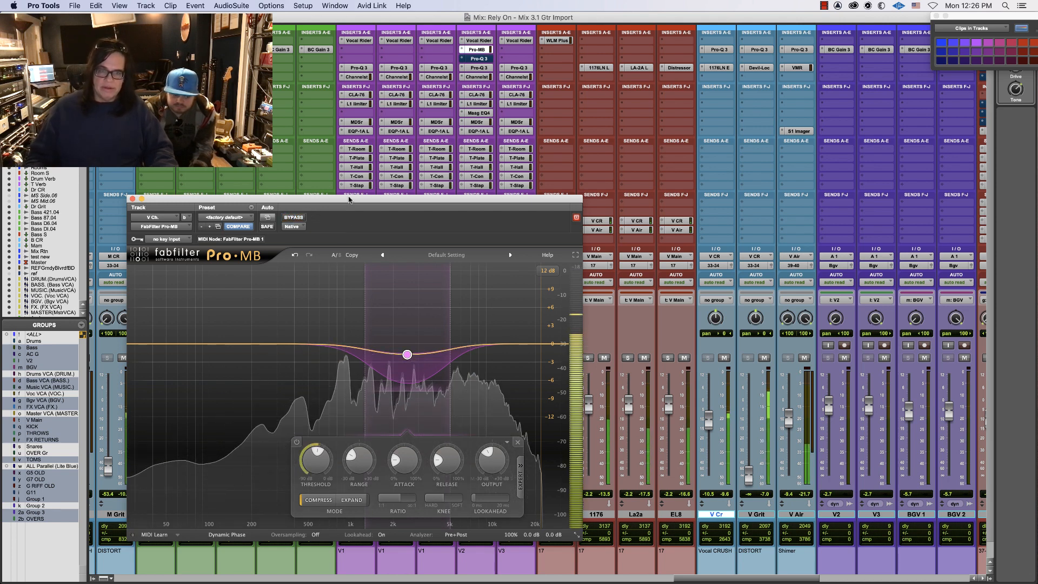
pyautogui.moveTo(353, 202); pyautogui.dragTo(562, 221)
pyautogui.moveTo(615, 376)
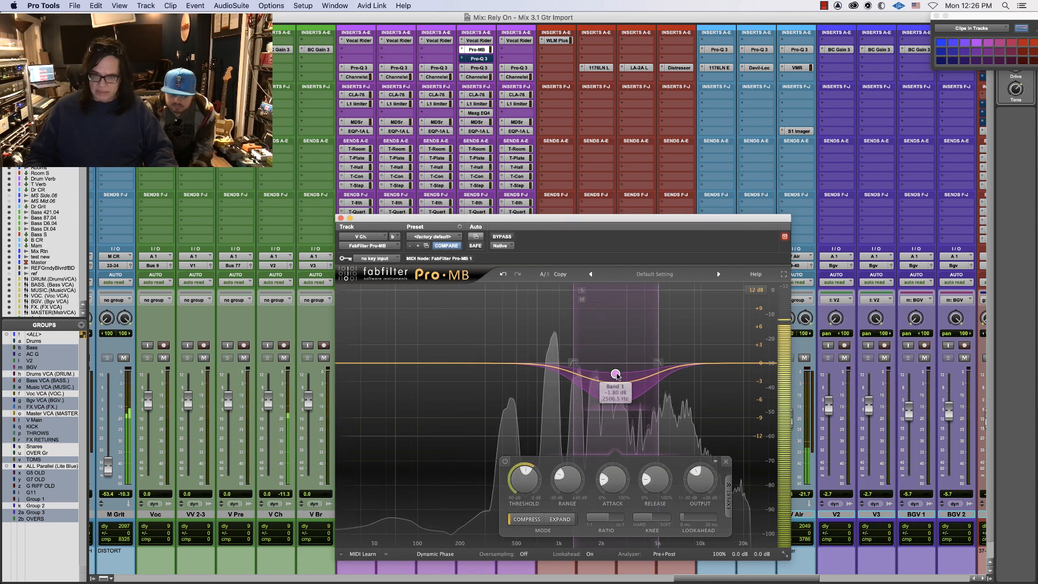
pyautogui.moveTo(522, 484)
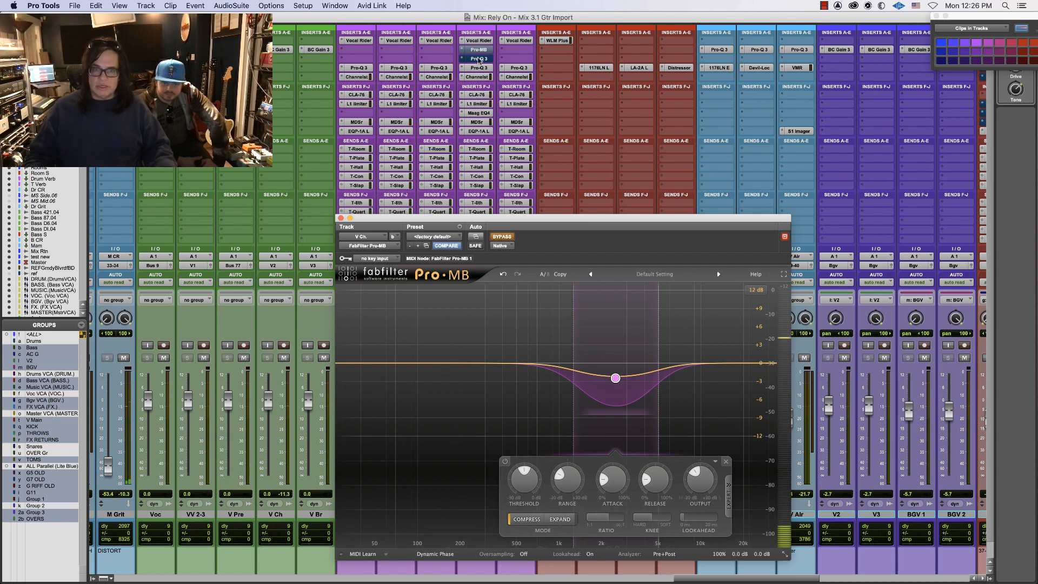
# Reactivate V Ch's Pro-Q 3 notch and arrange its window side by side with the bypassed Pro-MB
pyautogui.click(478, 59)
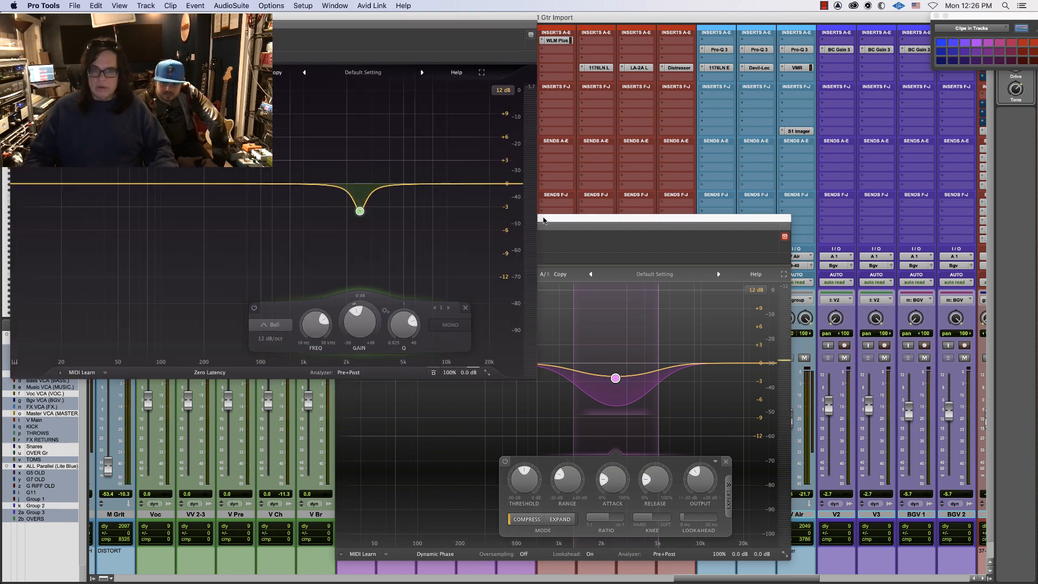
pyautogui.moveTo(544, 220); pyautogui.dragTo(760, 175)
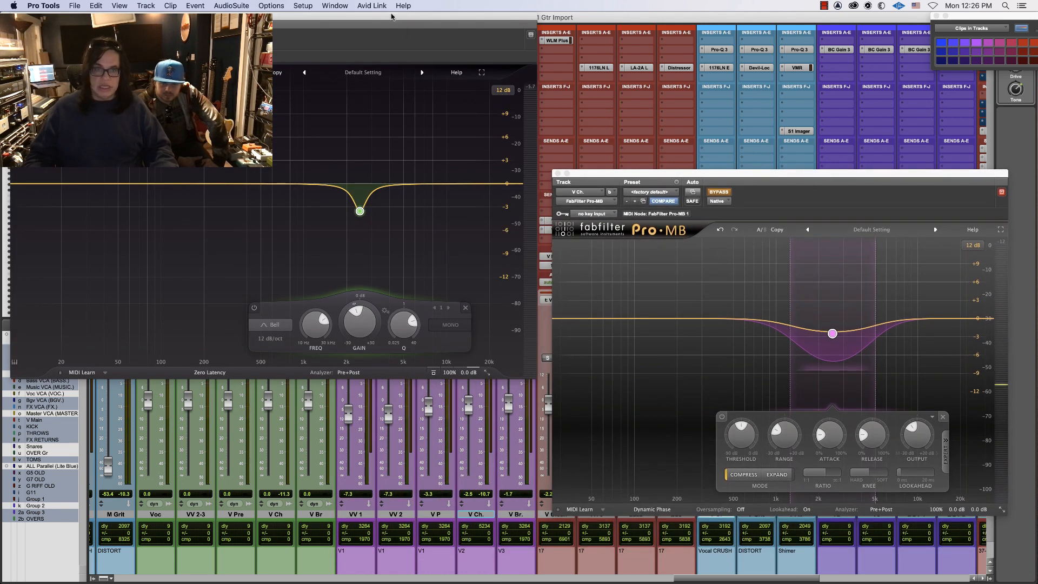
pyautogui.moveTo(391, 17); pyautogui.dragTo(378, 167)
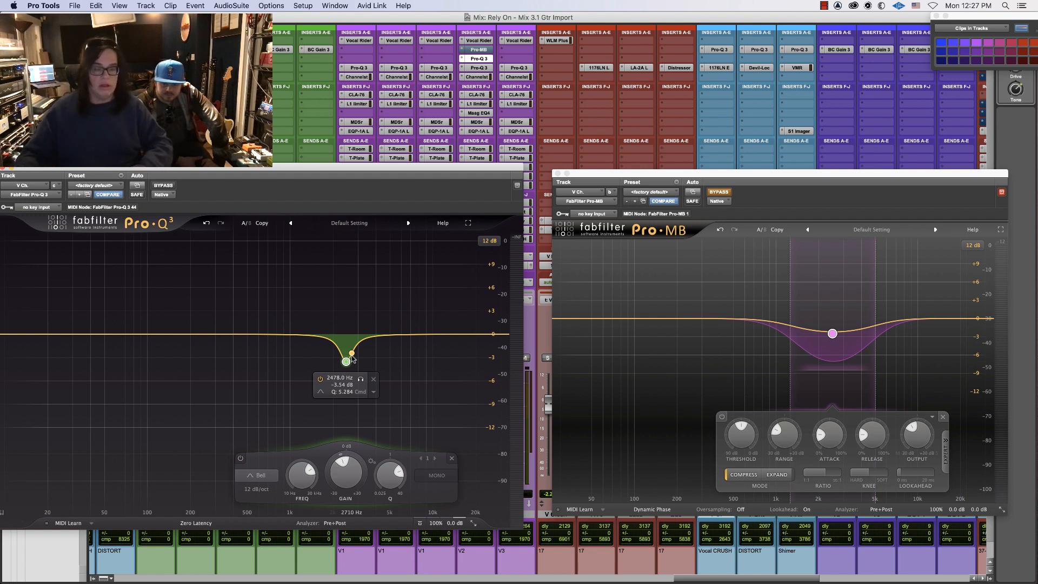
# Play the chorus vocal and compare the Pro-Q 3 notch against Pro-MB by swapping which one is bypassed
pyautogui.press('space')
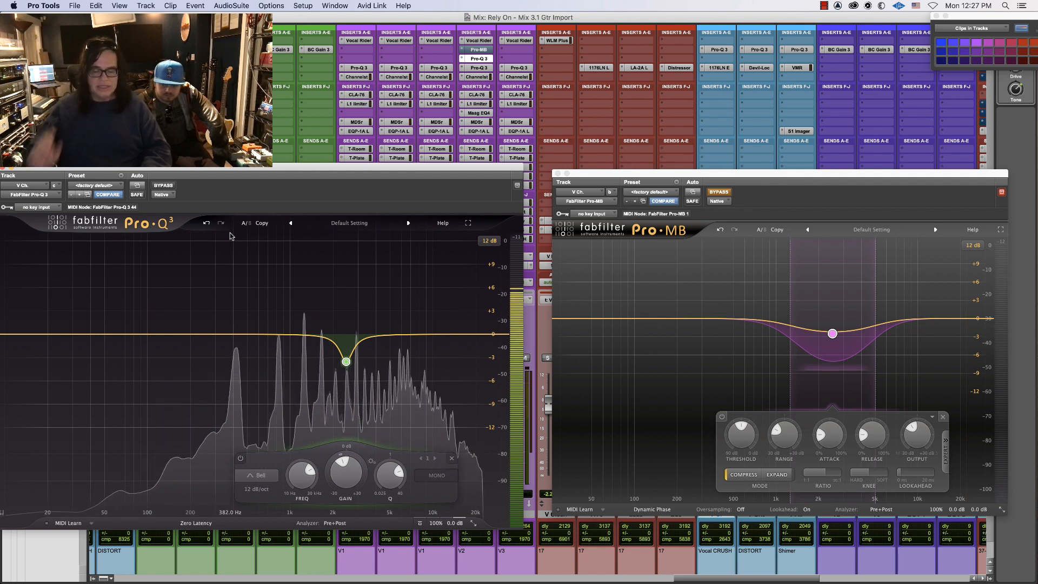
pyautogui.click(168, 187)
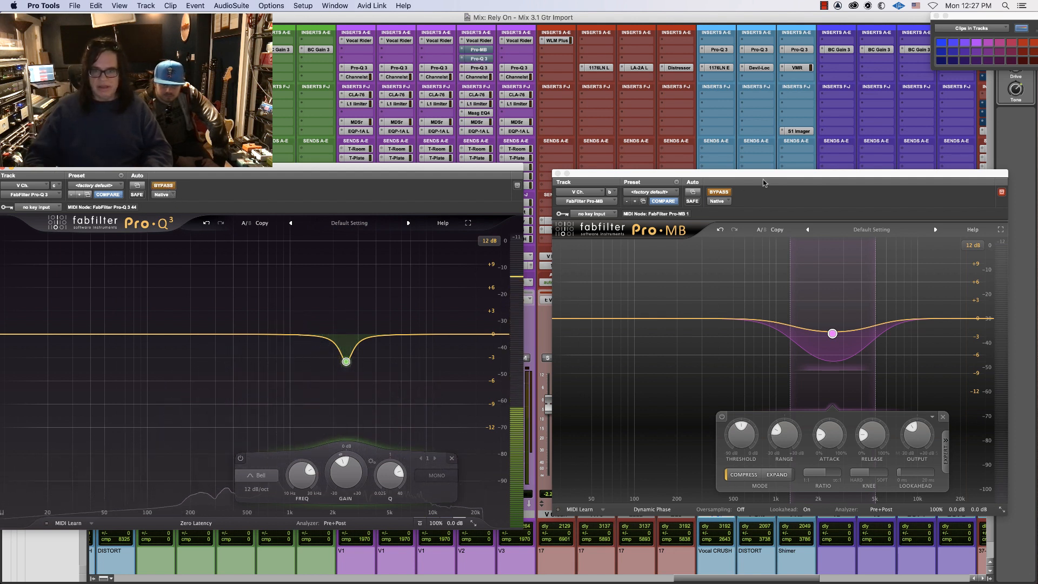
pyautogui.click(717, 193)
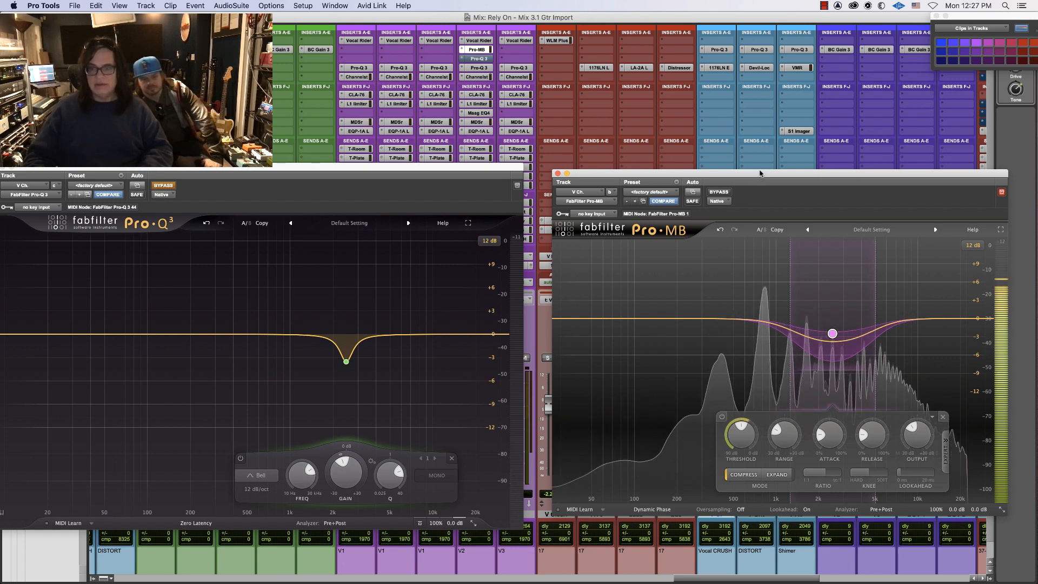
pyautogui.press('space')
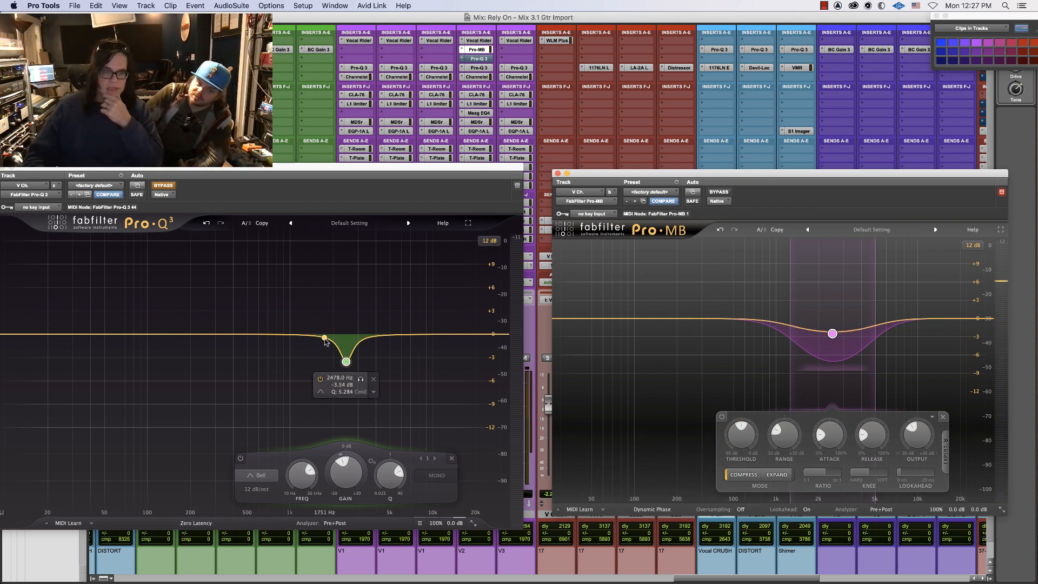
# Make the 2478 Hz Pro-Q 3 band dynamic with a range of about -2.2 dB, bypassing Pro-MB and reactivating Pro-Q 3
pyautogui.click(373, 393)
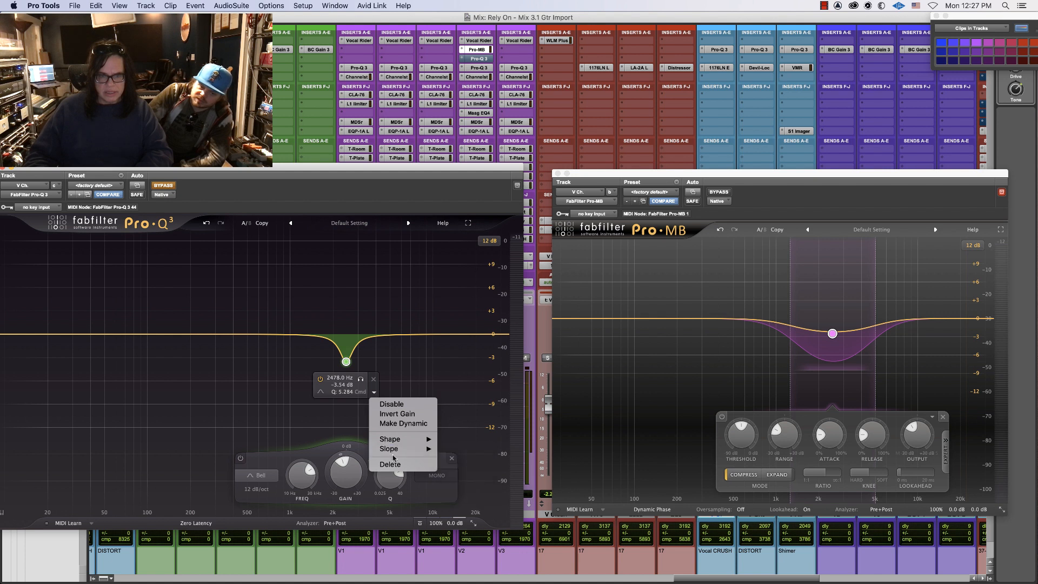
pyautogui.click(393, 424)
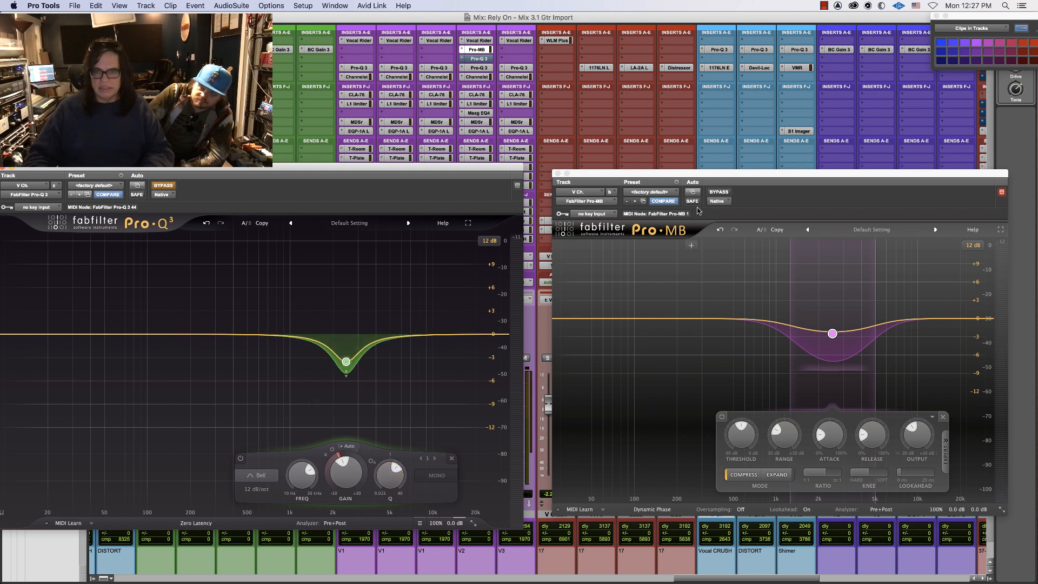
pyautogui.click(719, 193)
pyautogui.click(168, 187)
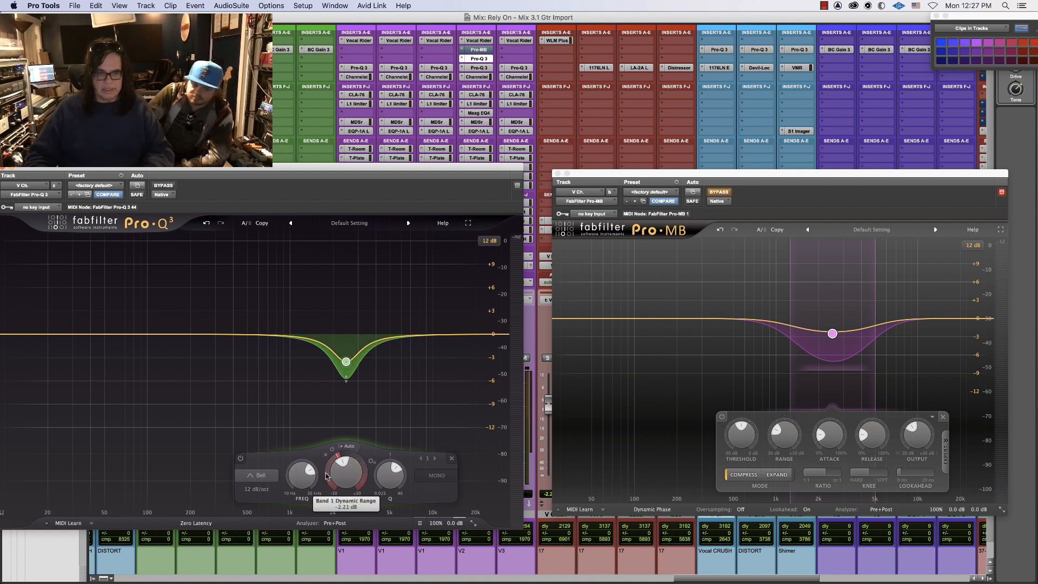
# Turn off the dynamic band's automatic threshold, set it to about -27.6 dB during playback, and deepen the band's dynamic range
pyautogui.click(357, 448)
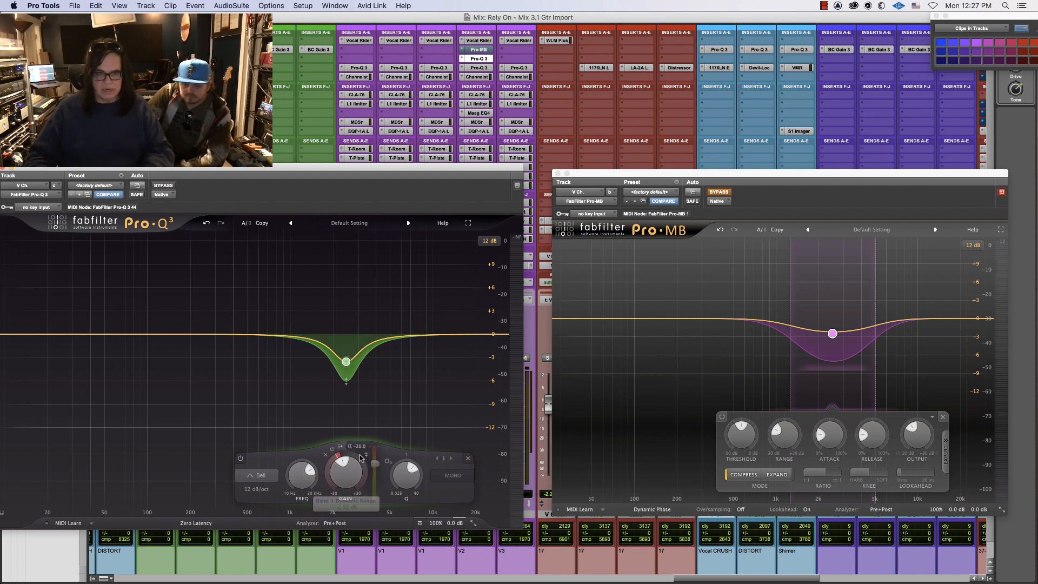
pyautogui.press('space')
pyautogui.moveTo(375, 466)
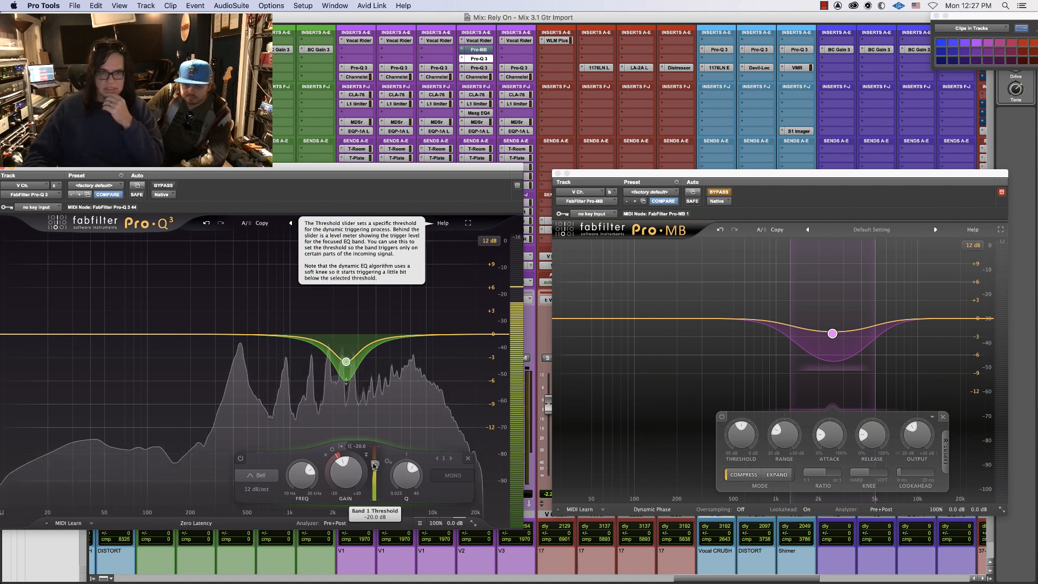
pyautogui.moveTo(375, 466); pyautogui.dragTo(339, 471)
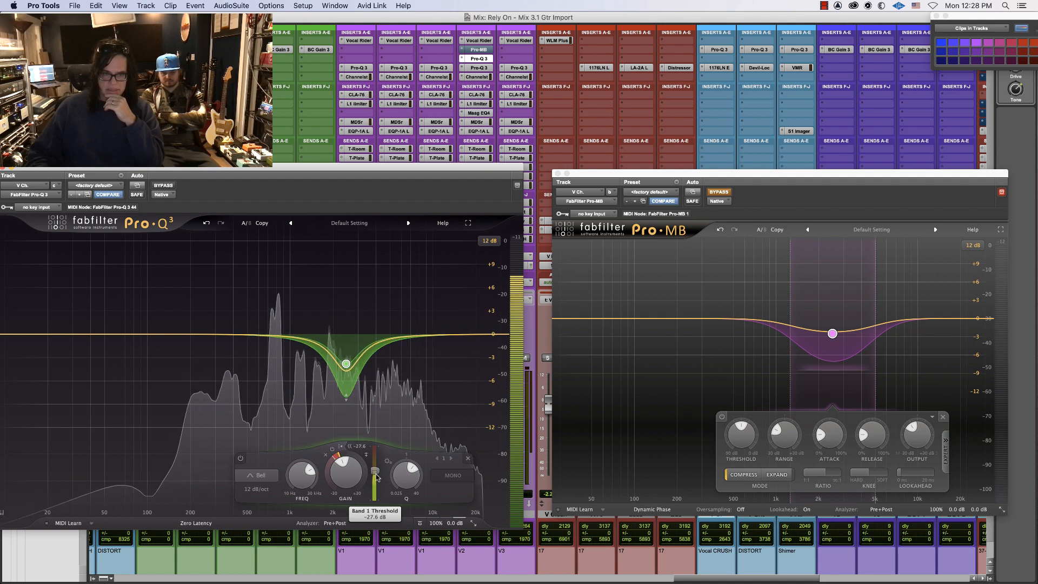
# Bring up the edit window and set the dynamic Pro-Q 3 band's threshold to about -26.5 dB during playback
pyautogui.press('super+equal')
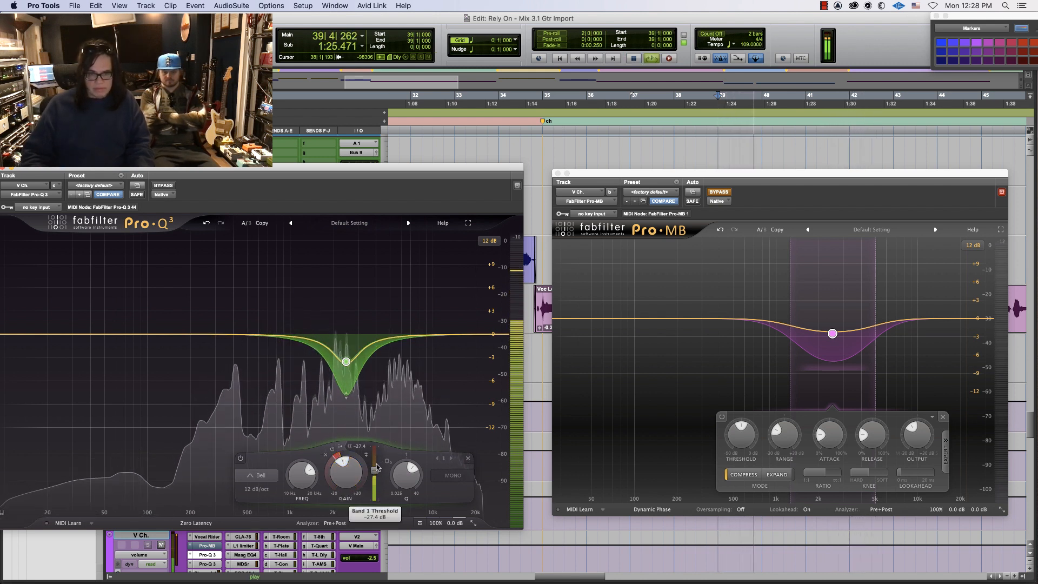
pyautogui.moveTo(378, 468); pyautogui.dragTo(377, 466)
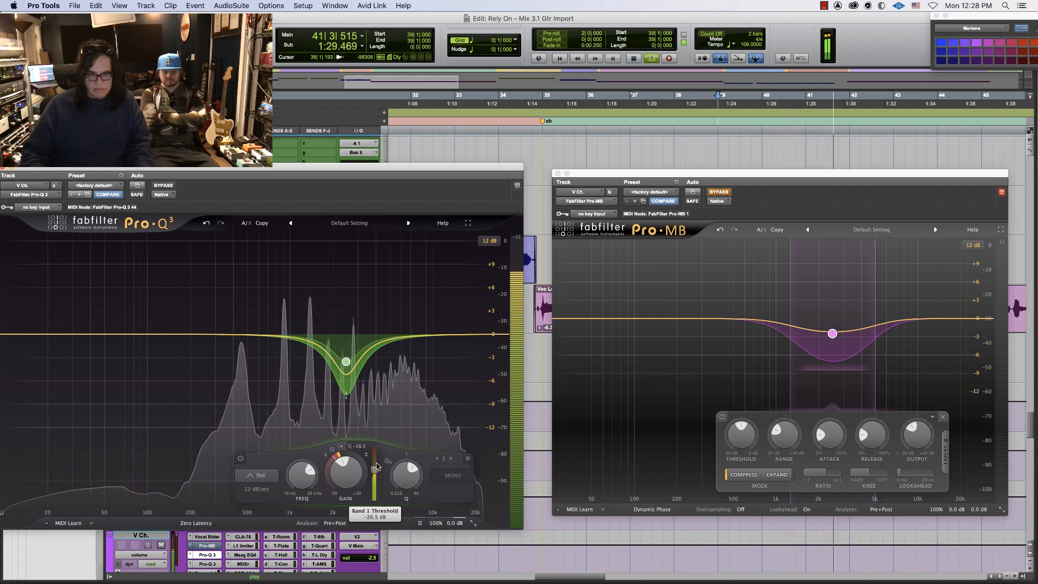
pyautogui.press('space')
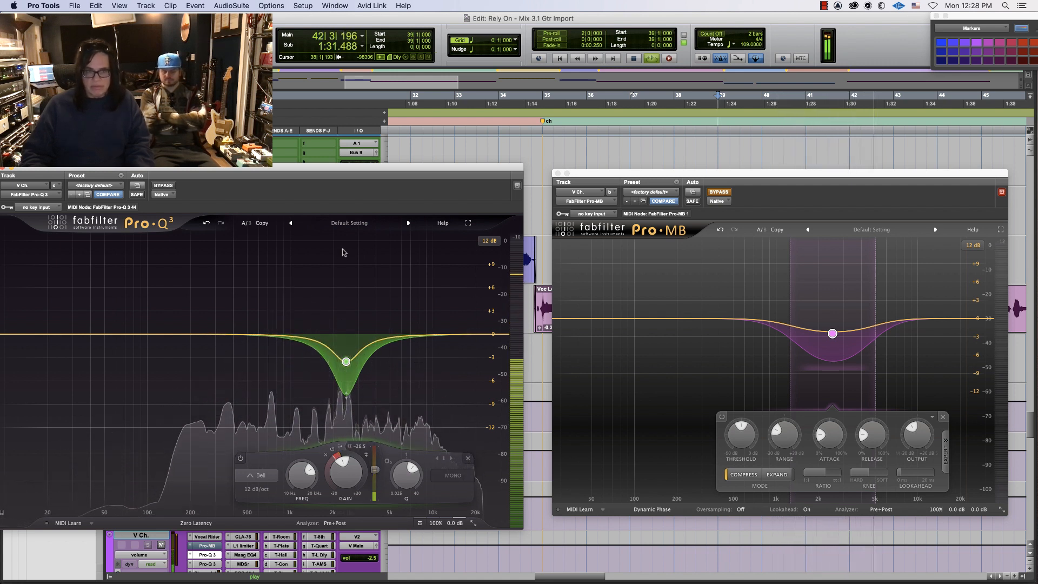
# Swap the chorus vocal over to Pro-MB and narrow its band during playback, with the low crossover at about 1471.5 Hz and a lower high crossover
pyautogui.click(731, 192)
pyautogui.press('space')
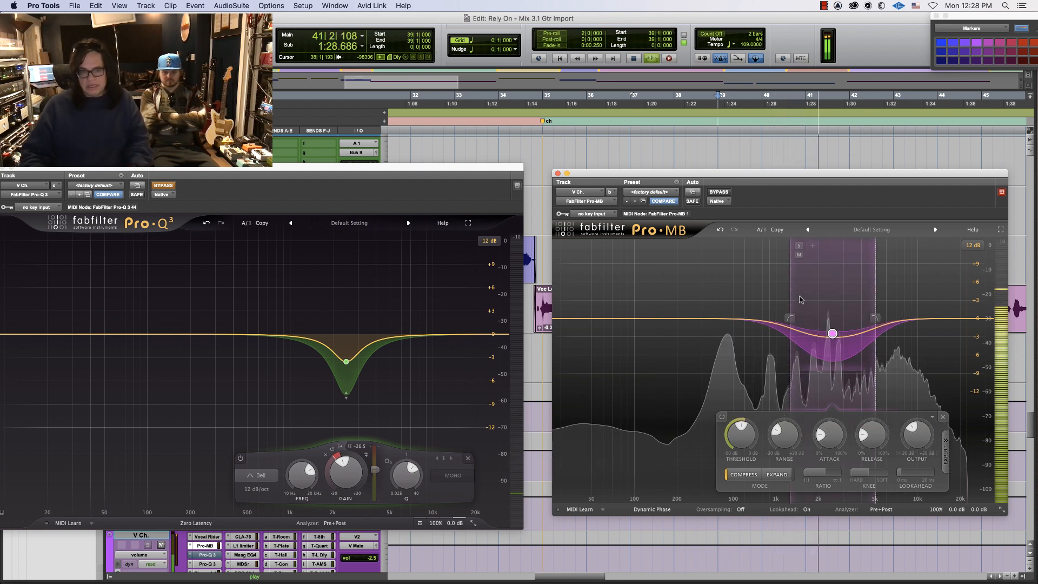
pyautogui.moveTo(790, 305); pyautogui.dragTo(800, 318)
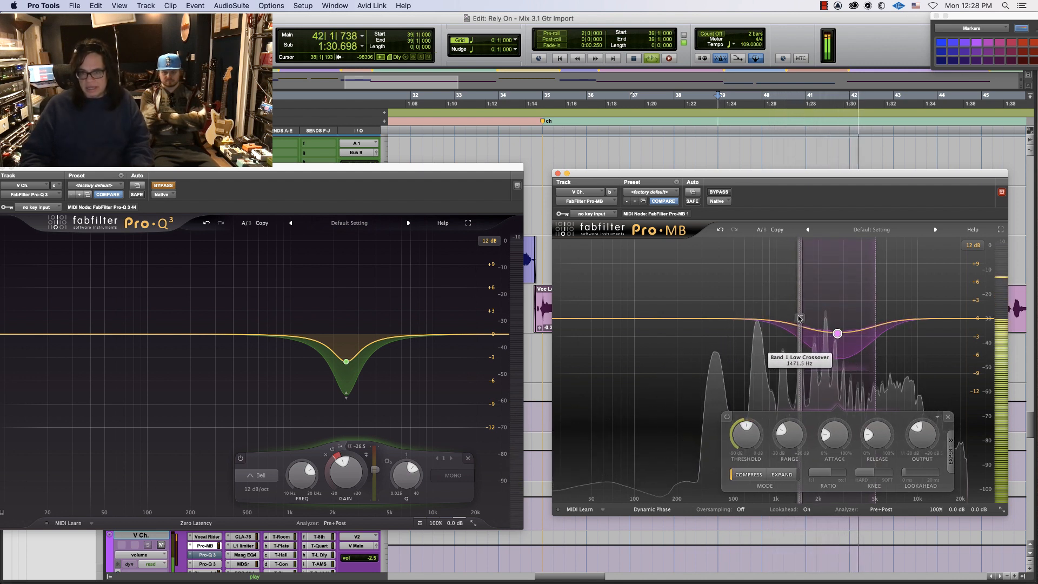
pyautogui.moveTo(876, 319); pyautogui.dragTo(871, 318)
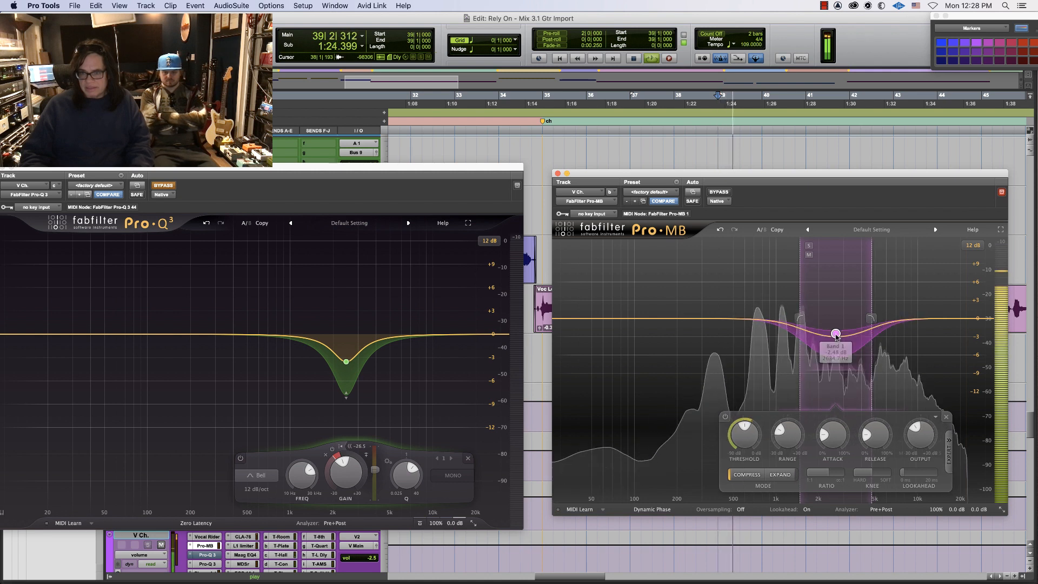
pyautogui.press('space')
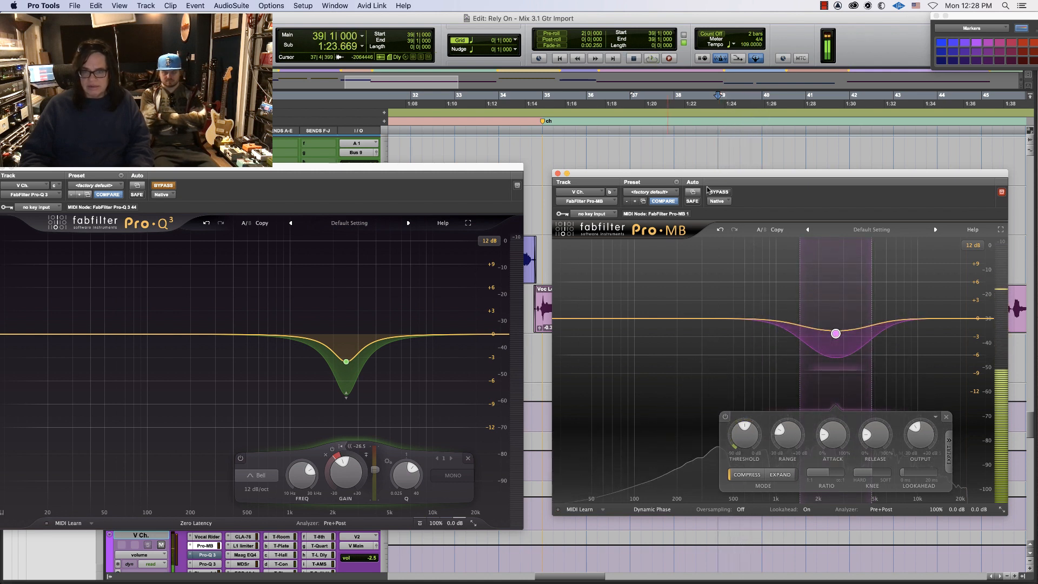
# Switch playback back to Pro-Q 3 and narrow the bypassed Pro-MB band further by moving both crossovers inward
pyautogui.click(169, 184)
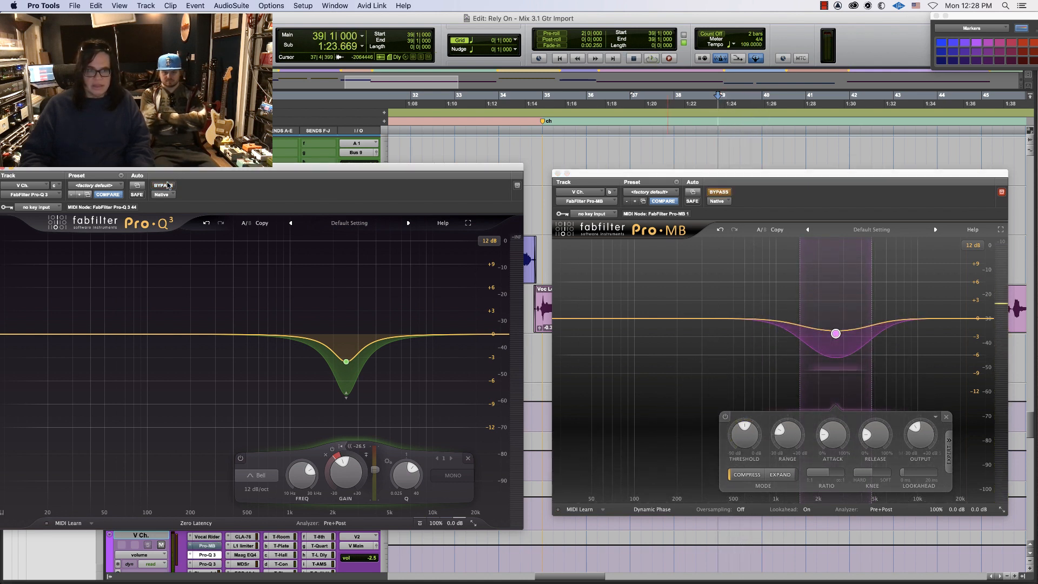
pyautogui.press('space')
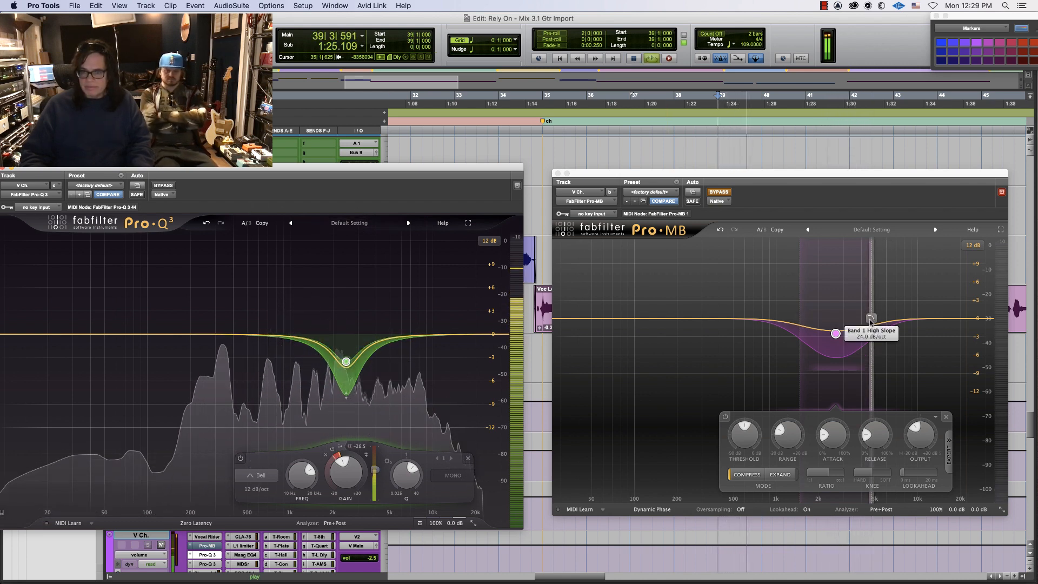
pyautogui.moveTo(871, 319); pyautogui.dragTo(865, 319)
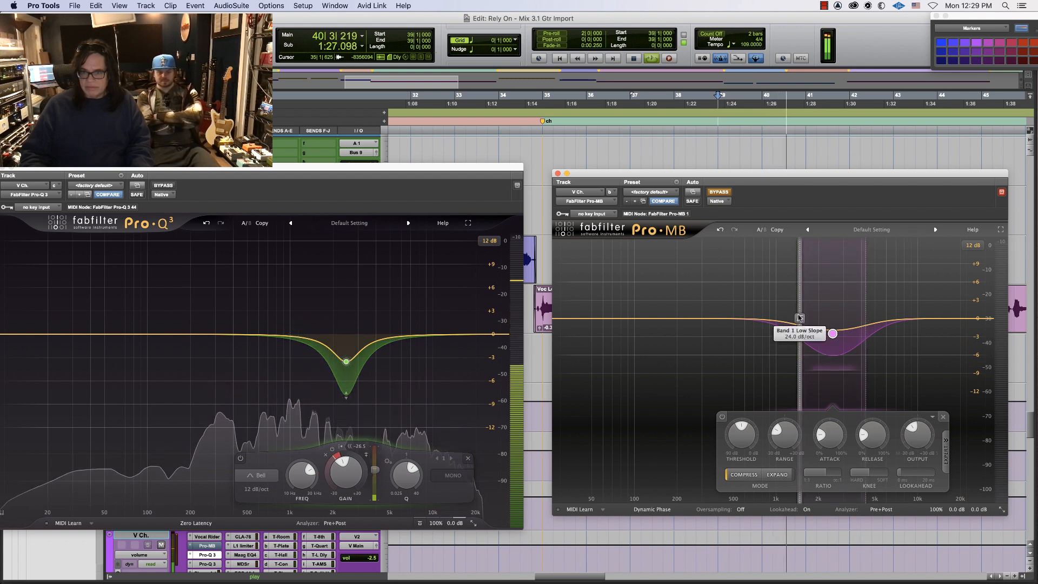
pyautogui.moveTo(800, 322); pyautogui.dragTo(806, 324)
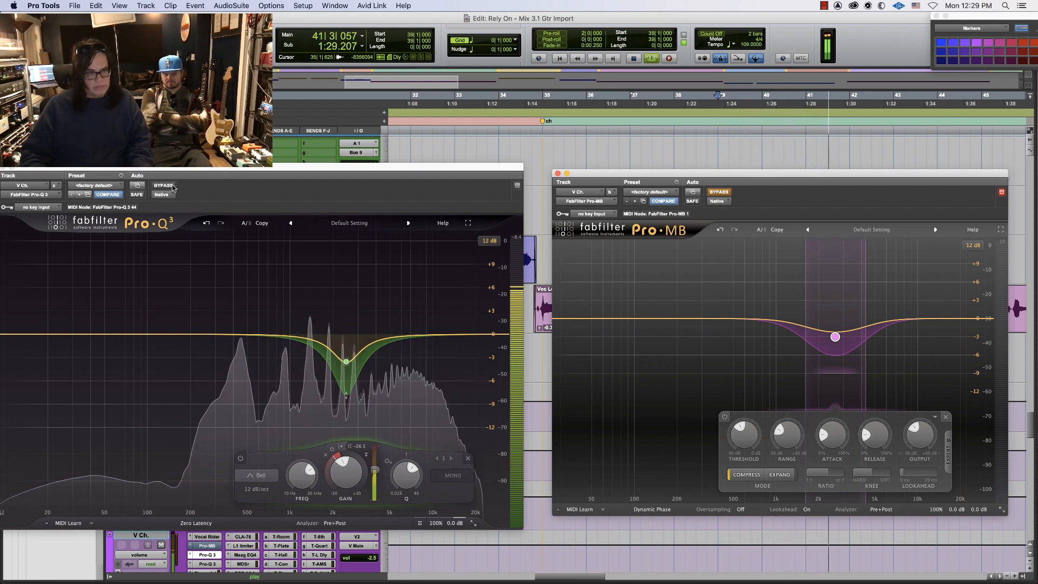
# Move the Pro-Q 3 window lower, bypass it, and reactivate Pro-MB to play the chorus vocal through it
pyautogui.moveTo(173, 169); pyautogui.dragTo(175, 206)
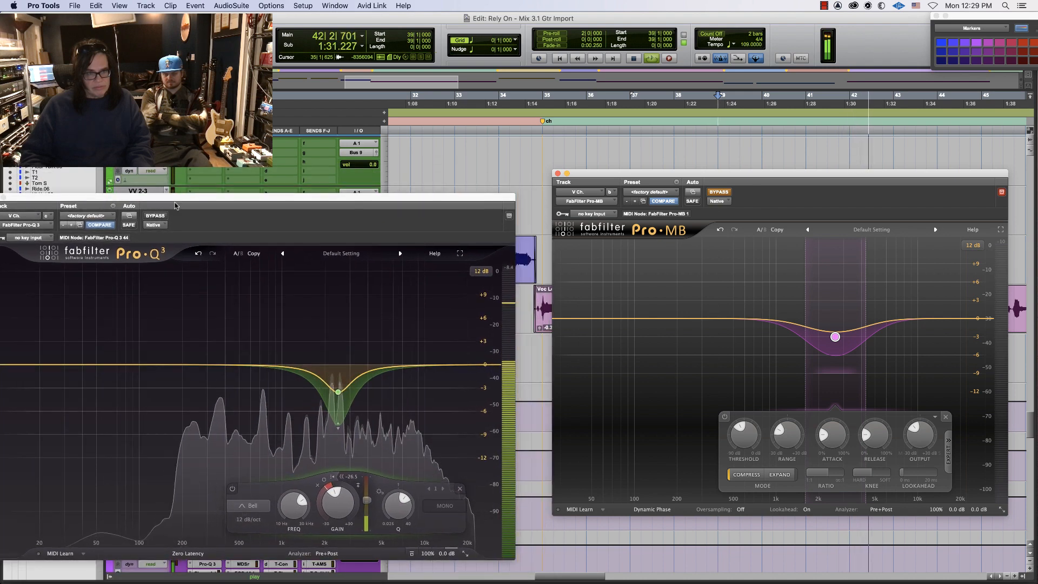
pyautogui.press('space')
pyautogui.click(155, 215)
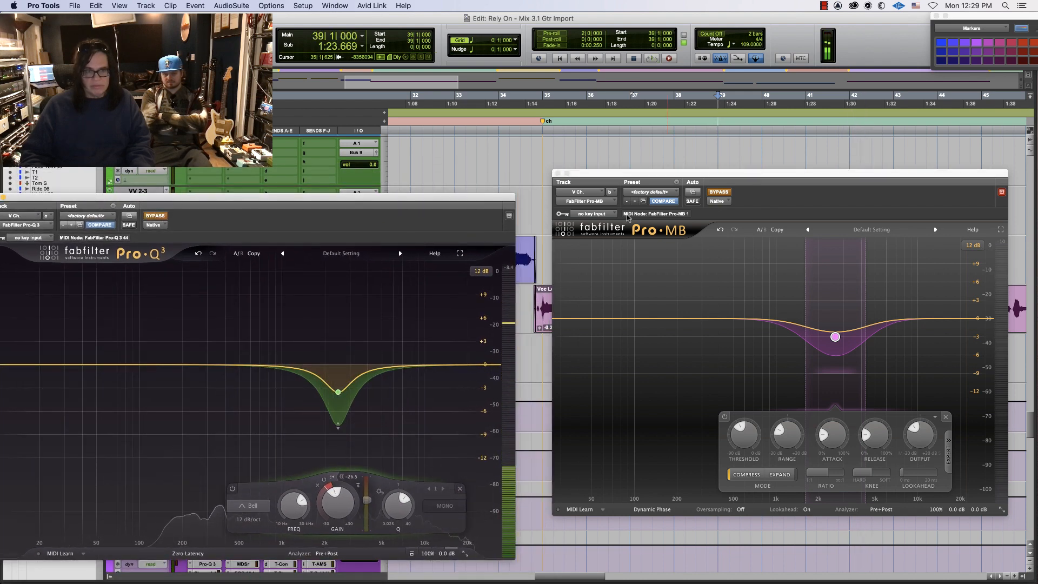
pyautogui.click(716, 194)
pyautogui.press('space')
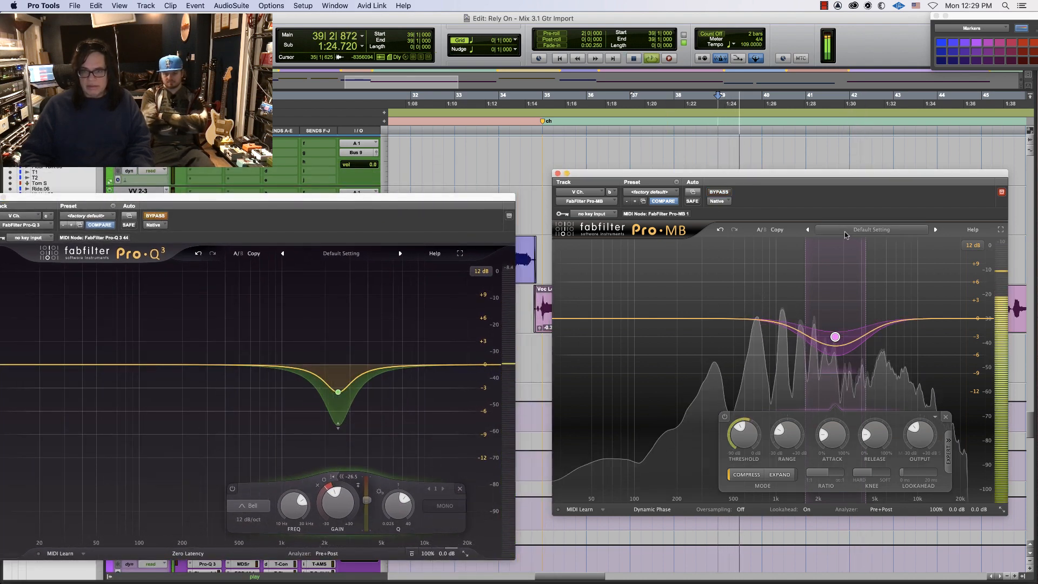
# Add a second Pro-MB band at about 6734.7 Hz with a boost of about 1 dB and audition it on the chorus vocal
pyautogui.click(893, 314)
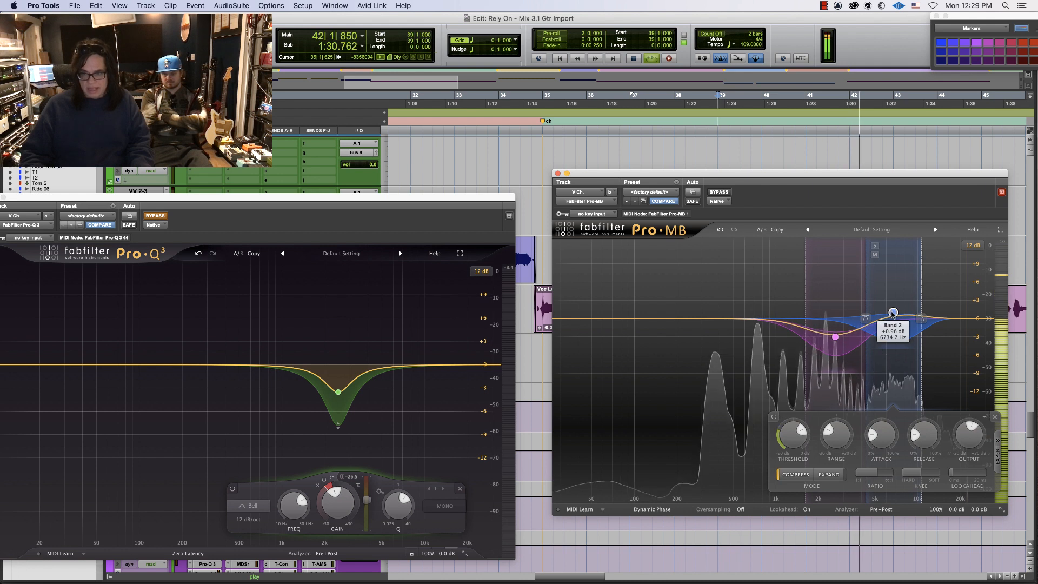
pyautogui.press('space')
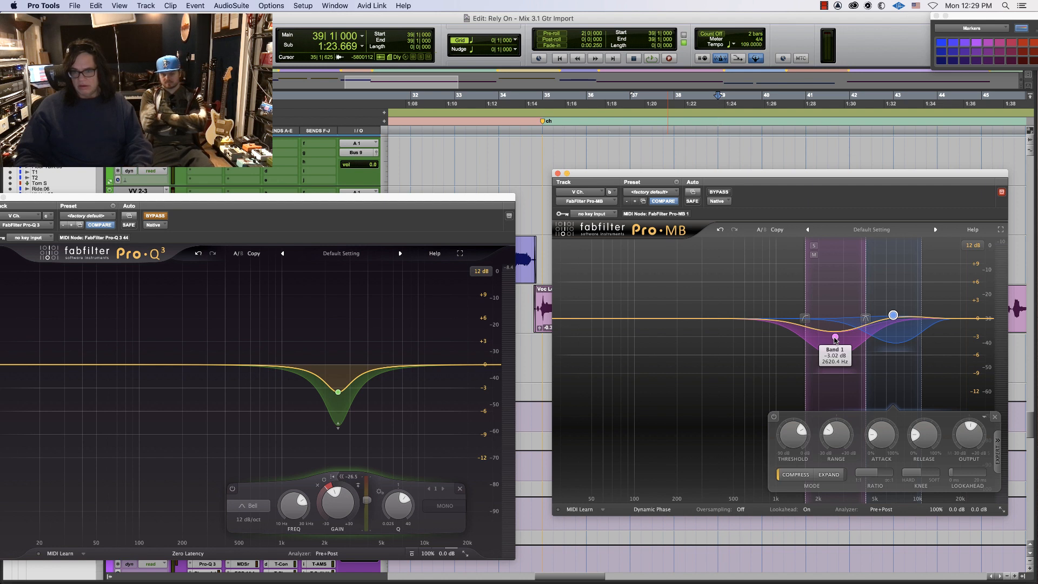
pyautogui.press('space')
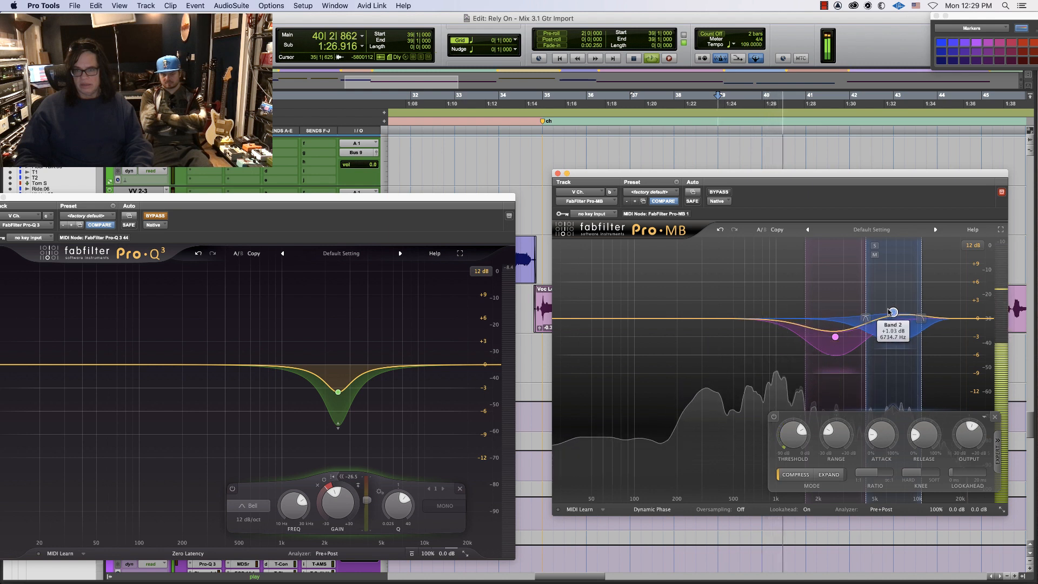
pyautogui.click(835, 338)
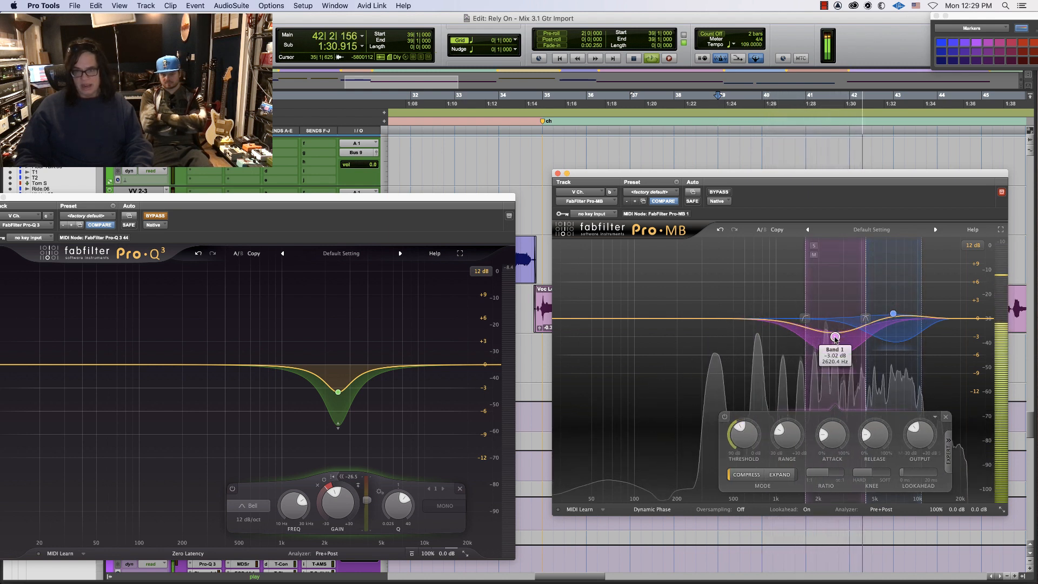
pyautogui.press('space')
pyautogui.press('space')
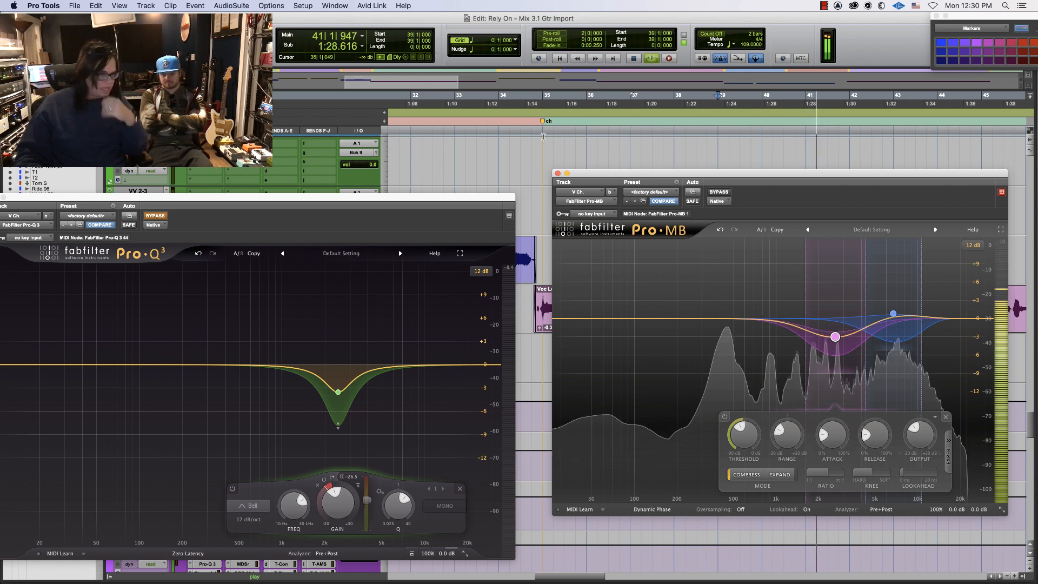
# Compare the dynamic Pro-Q 3 notch with the two-band Pro-MB on the chorus by swapping which plug-in is bypassed
pyautogui.click(717, 192)
pyautogui.press('space')
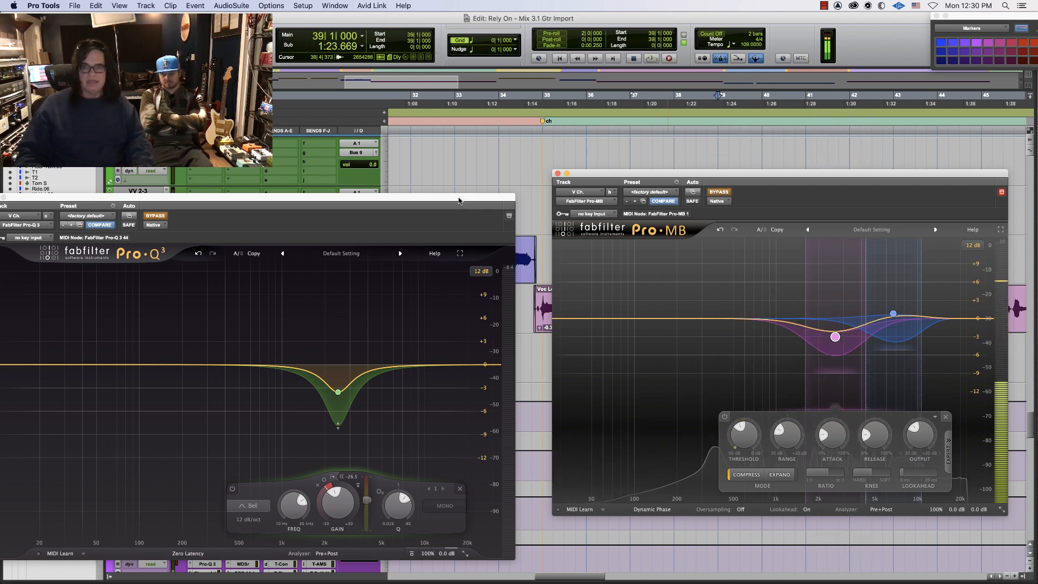
pyautogui.click(160, 215)
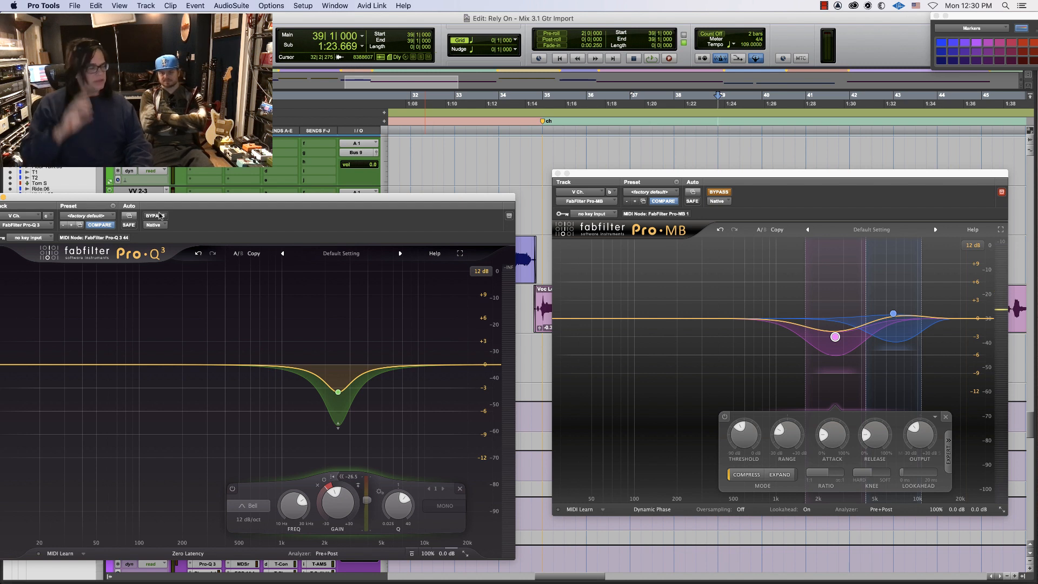
pyautogui.press('space')
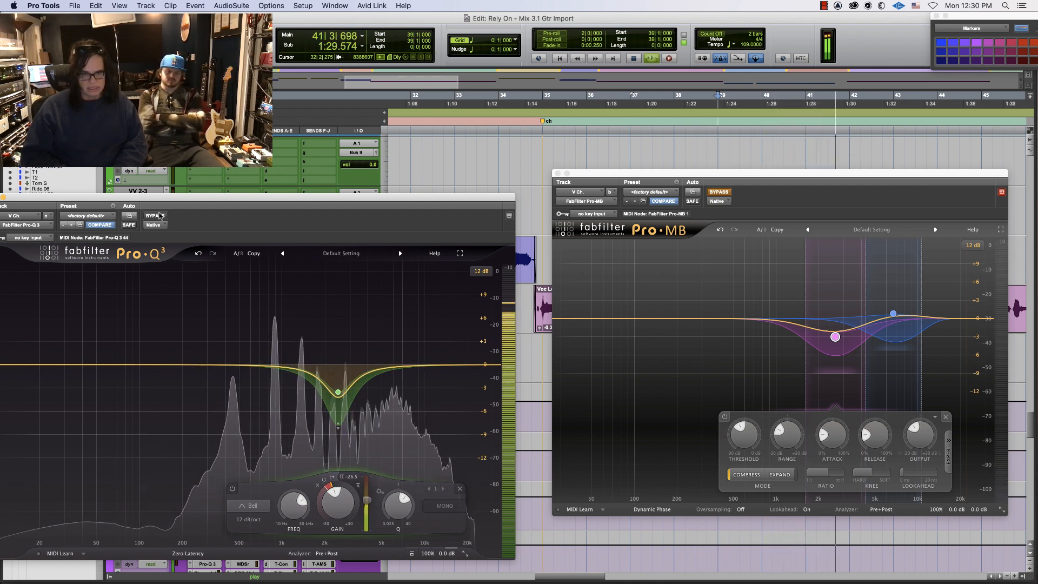
pyautogui.click(160, 216)
pyautogui.press('space')
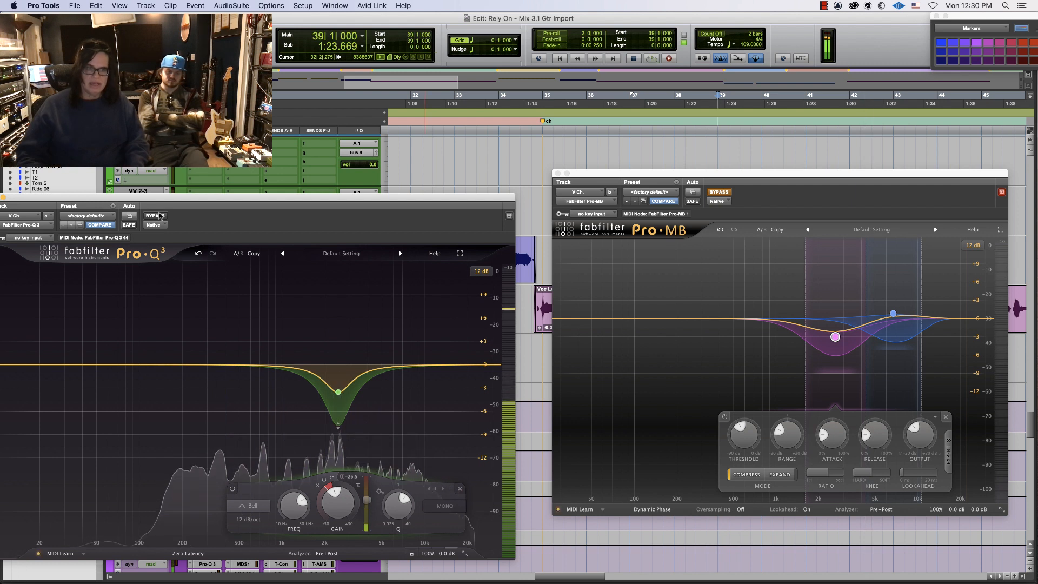
pyautogui.click(719, 193)
pyautogui.press('space')
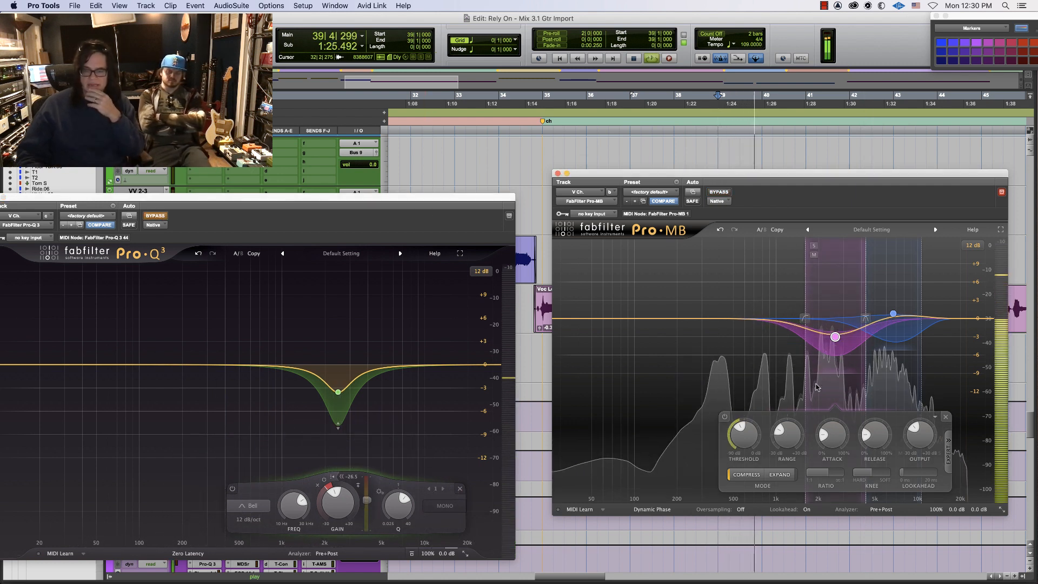
pyautogui.moveTo(819, 377)
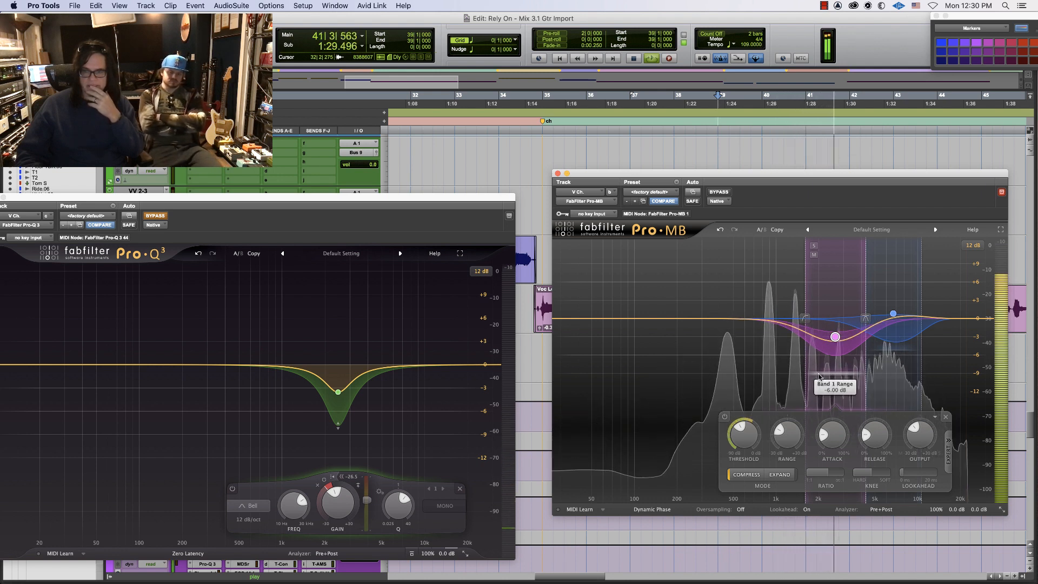
pyautogui.press('space')
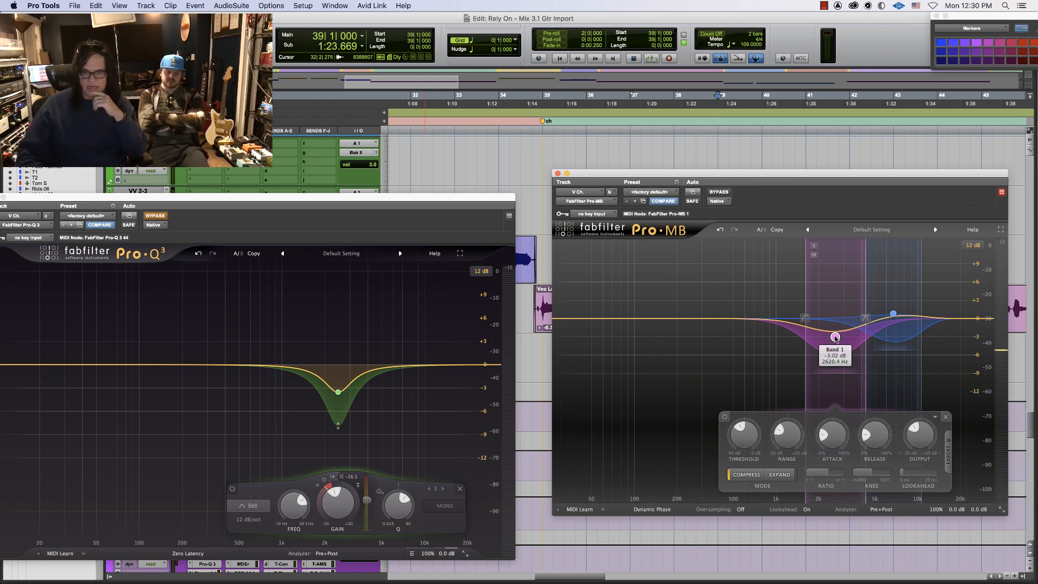
# Tighten the crossovers of both Pro-MB bands and raise Band 1's level slightly while auditioning the chorus vocal
pyautogui.moveTo(802, 319); pyautogui.dragTo(807, 320)
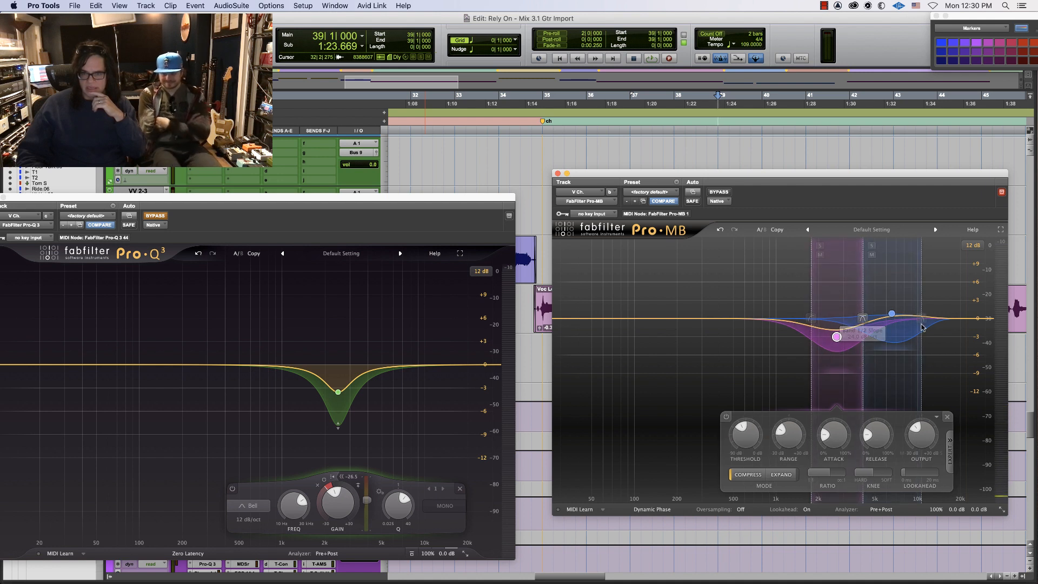
pyautogui.click(890, 314)
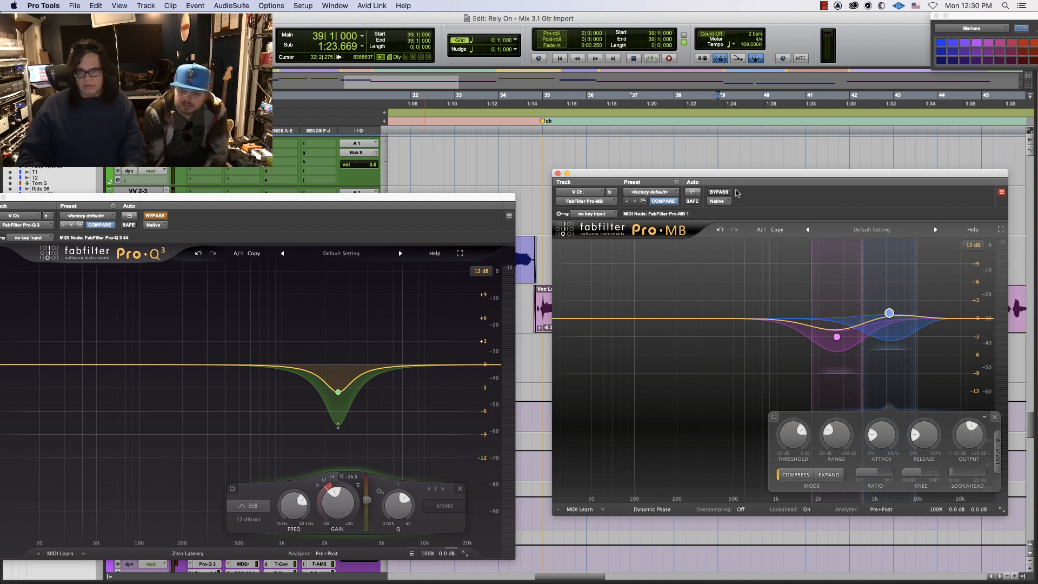
pyautogui.press('space')
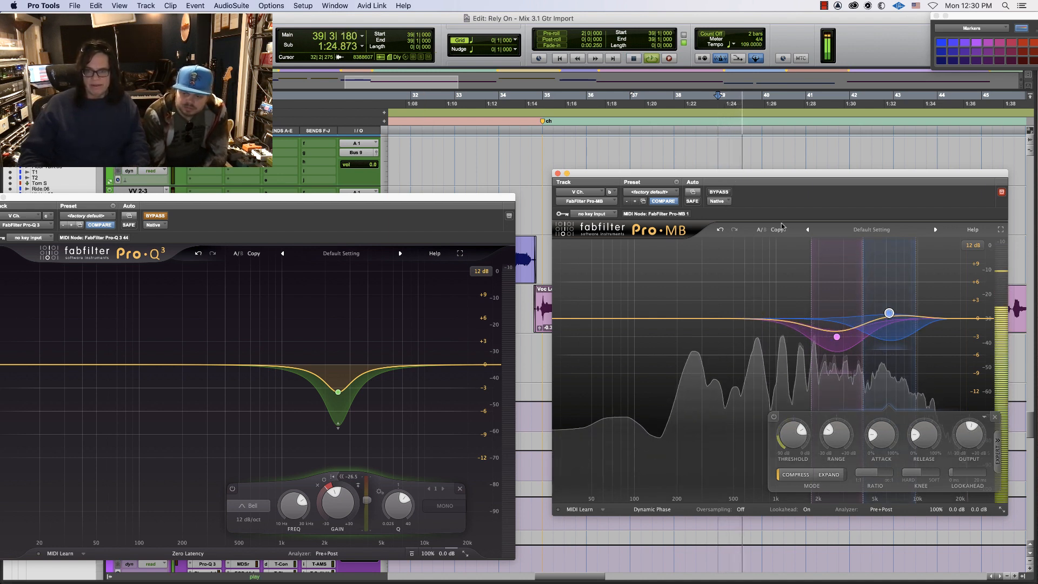
pyautogui.moveTo(843, 336)
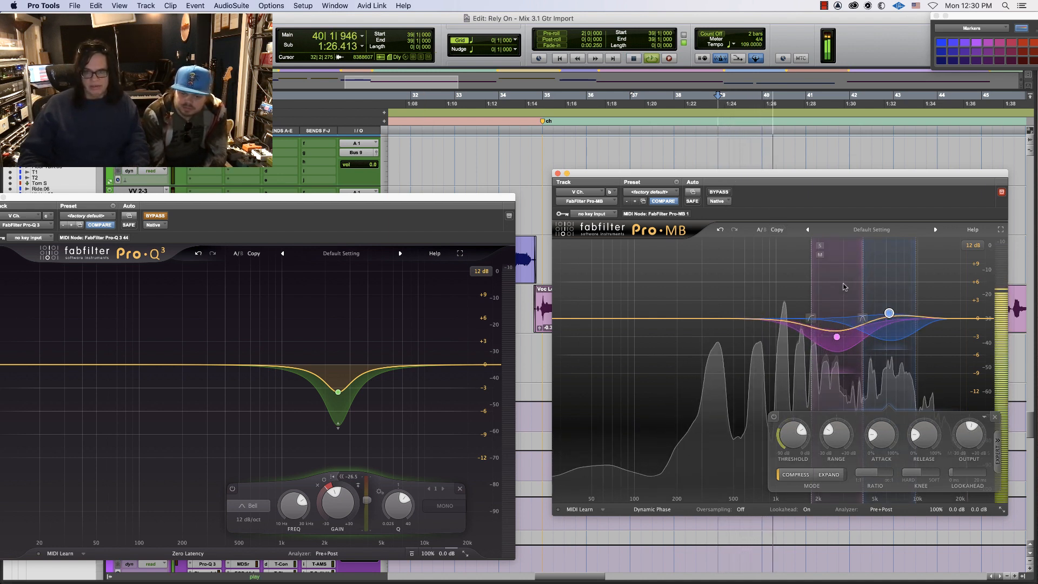
pyautogui.press('space')
pyautogui.click(837, 336)
pyautogui.press('space')
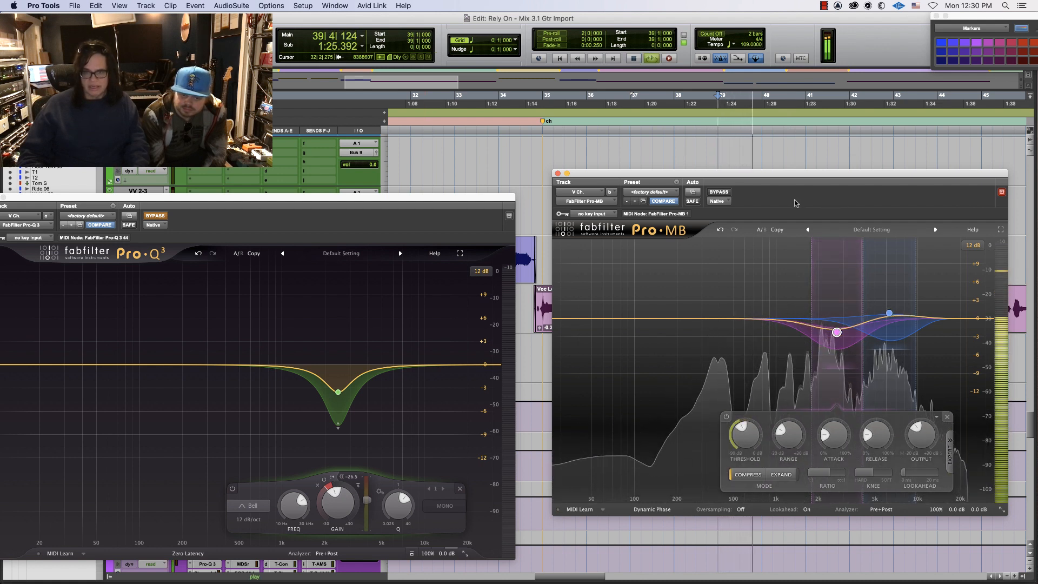
# Bypass Pro-MB, reactivate Pro-Q 3 to play the chorus vocal through it, and return to the mix window
pyautogui.press('space')
pyautogui.click(723, 192)
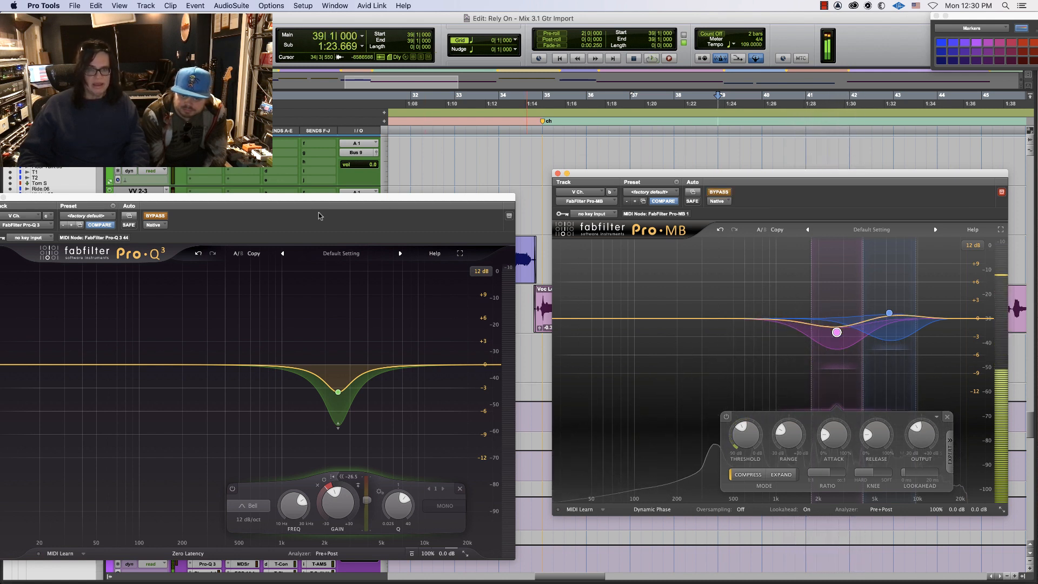
pyautogui.click(163, 214)
pyautogui.press('space')
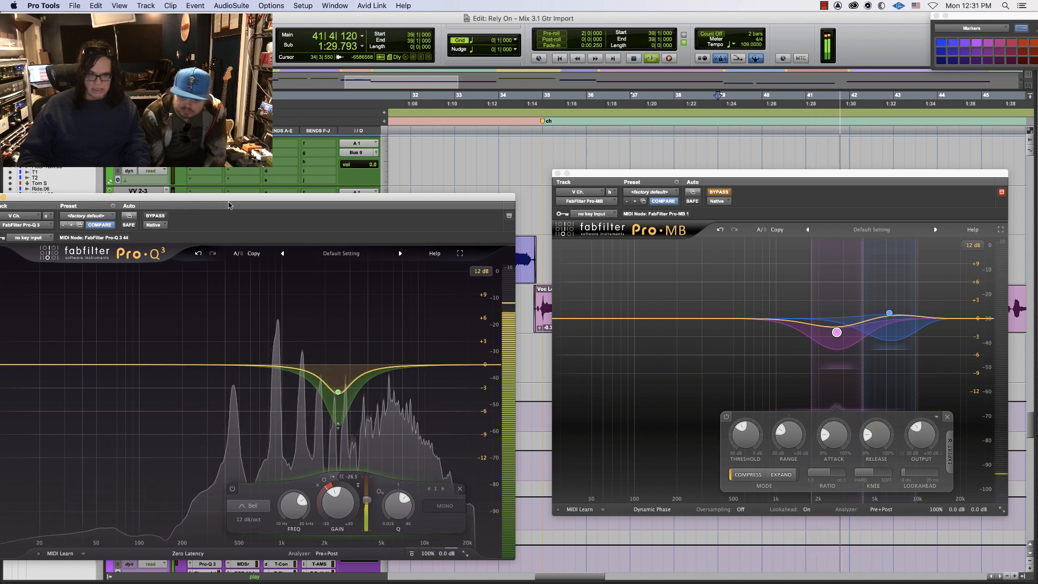
pyautogui.press('space')
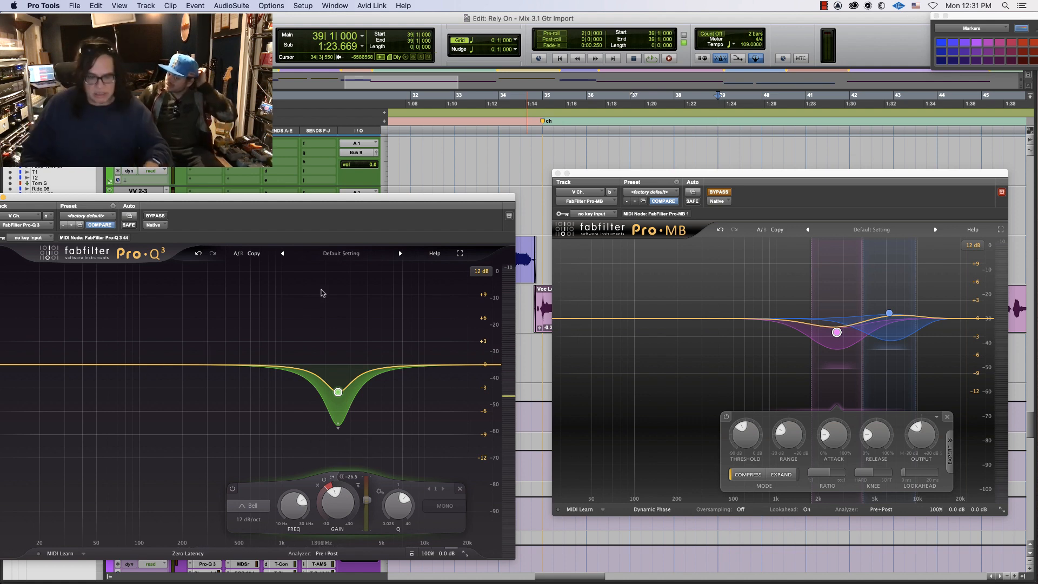
pyautogui.press('super+equal')
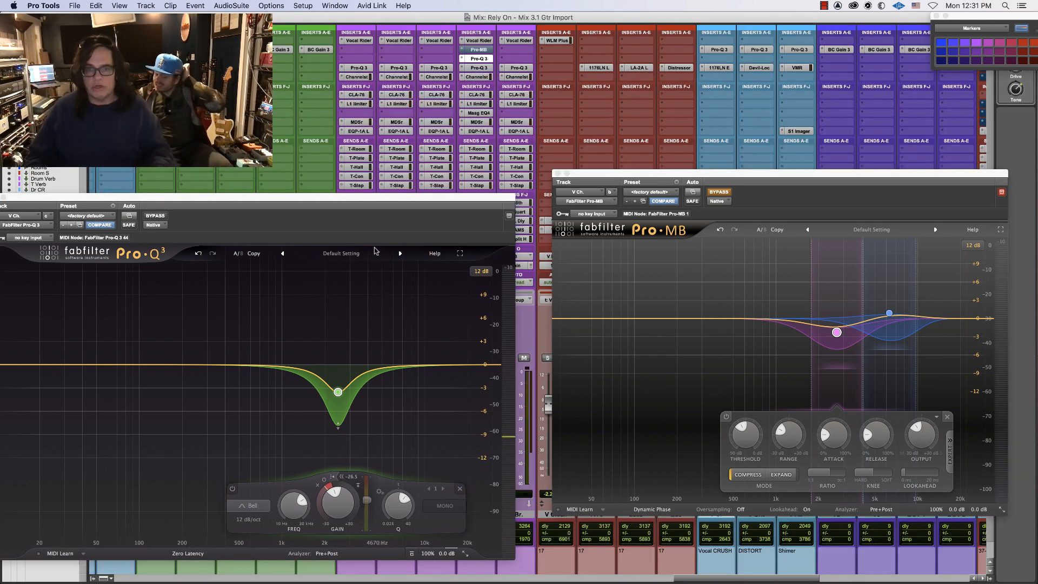
# Remove Pro-MB from the V Ch. track's inserts, close its emptied window and keep Pro-Q 3 open during playback
pyautogui.click(461, 52)
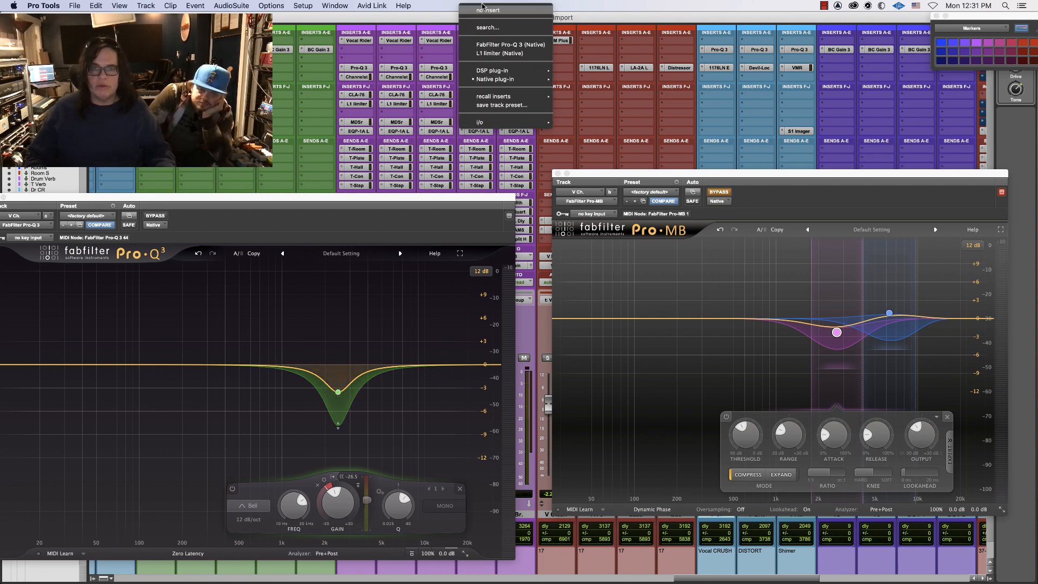
pyautogui.click(475, 16)
pyautogui.press('space')
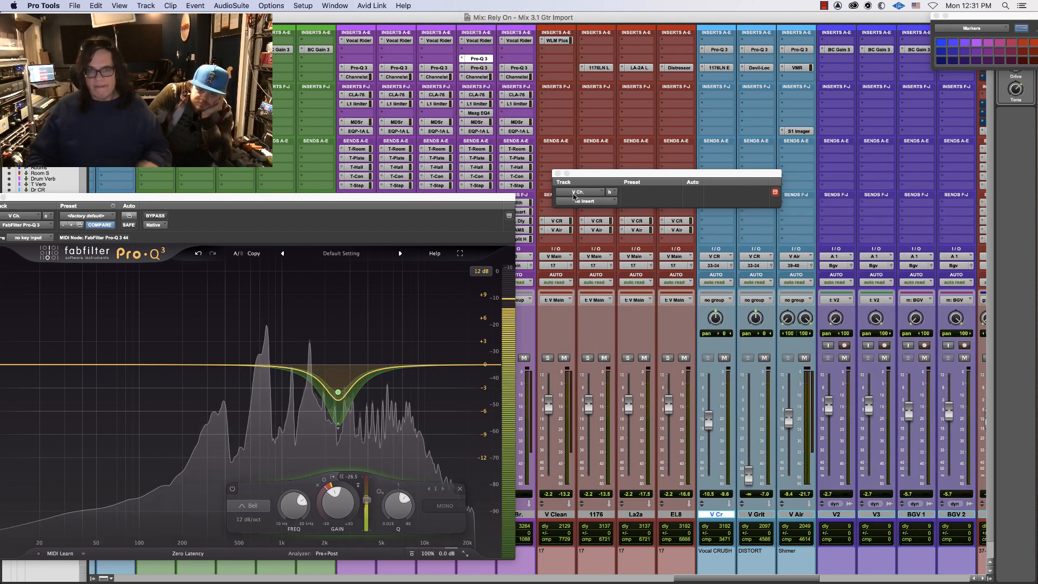
pyautogui.click(557, 173)
pyautogui.moveTo(431, 199); pyautogui.dragTo(691, 159)
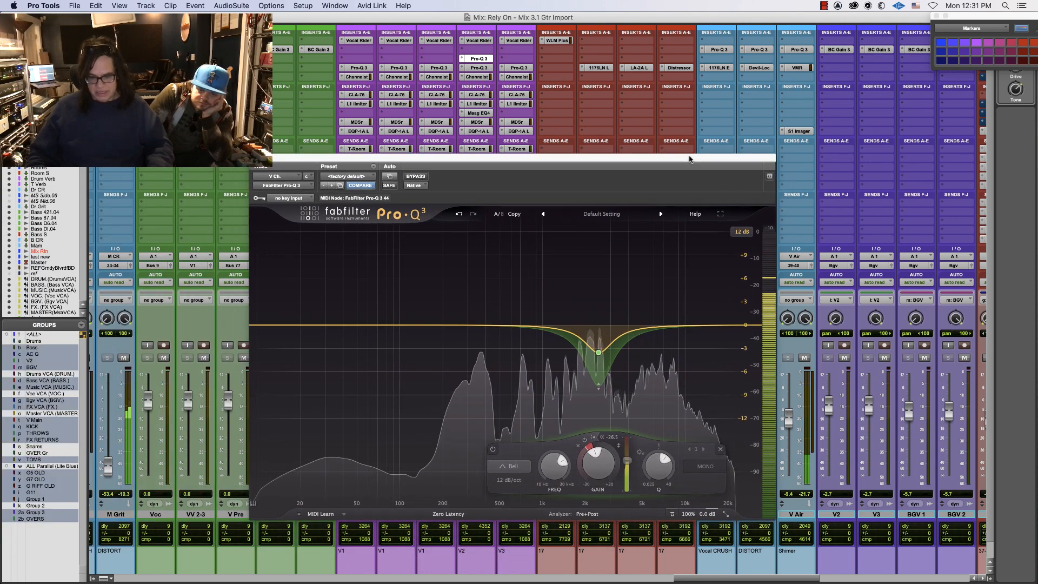
# In the Edit window, select the V Ch chorus vocal from bar 35 to bar 51
pyautogui.press('super+equal')
pyautogui.press('space')
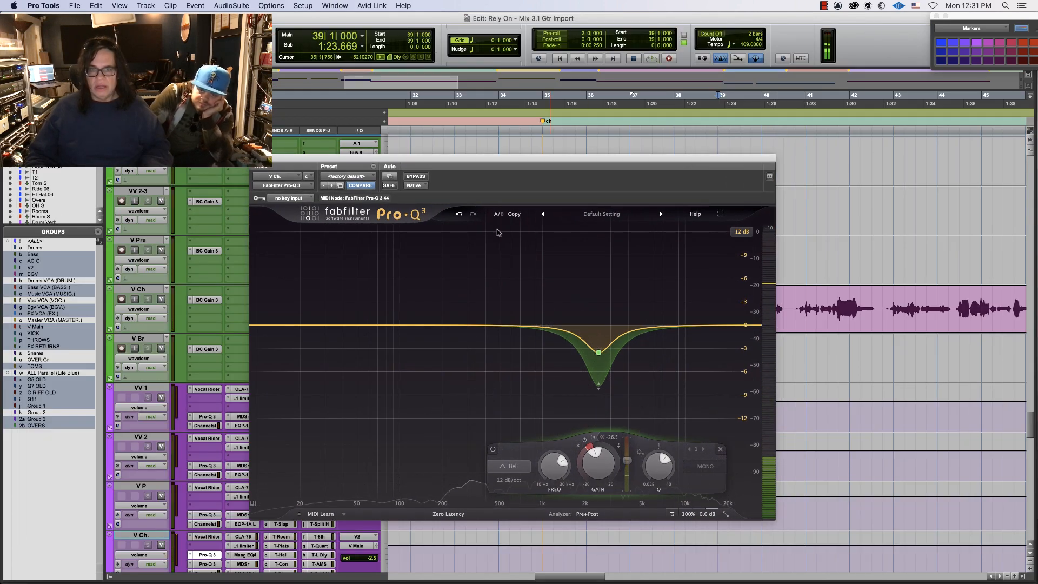
pyautogui.moveTo(493, 159); pyautogui.dragTo(245, 184)
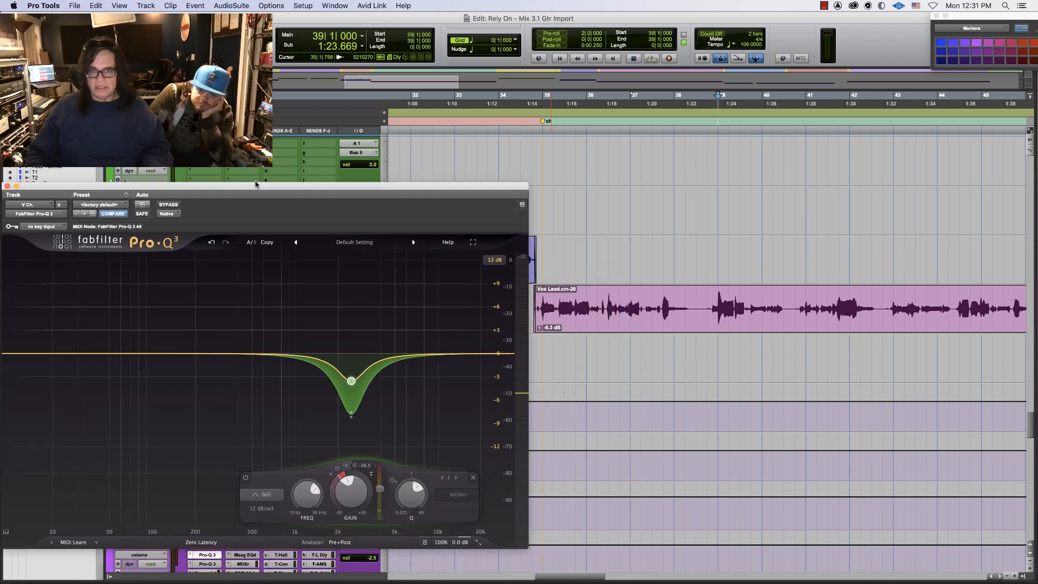
pyautogui.moveTo(541, 304); pyautogui.dragTo(597, 307)
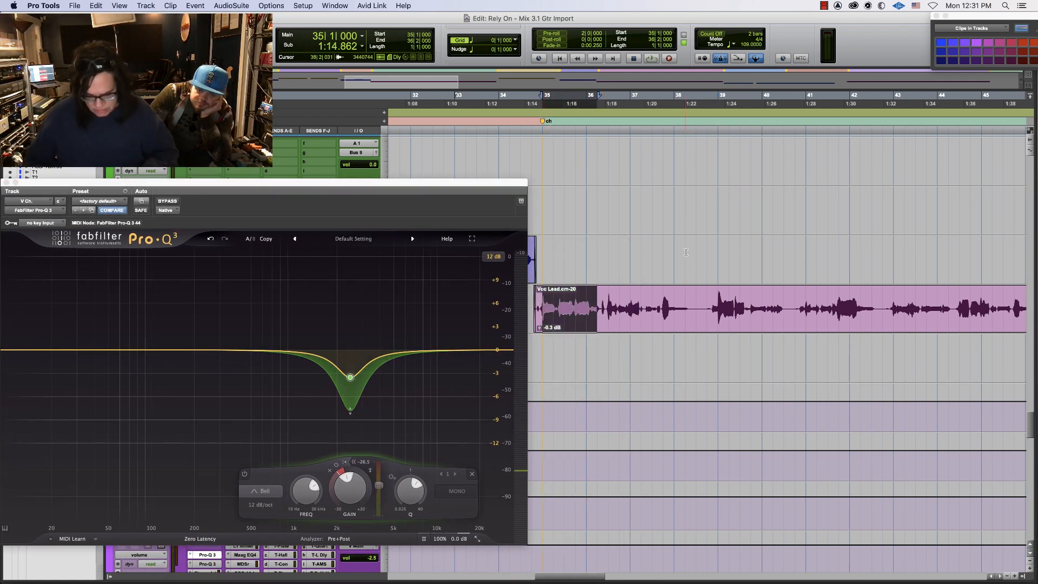
pyautogui.press('super+bracketleft')
pyautogui.keyDown('shift'); pyautogui.click(966, 301); pyautogui.keyUp('shift')
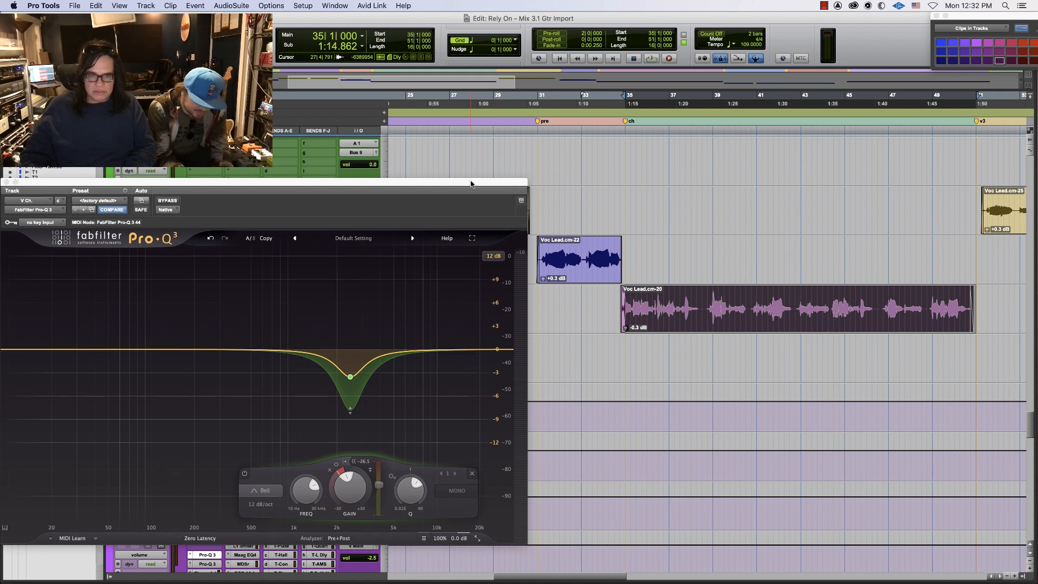
# Audition the chorus vocal with the Pro-Q 3 notch active and with it bypassed
pyautogui.moveTo(471, 184); pyautogui.dragTo(550, 188)
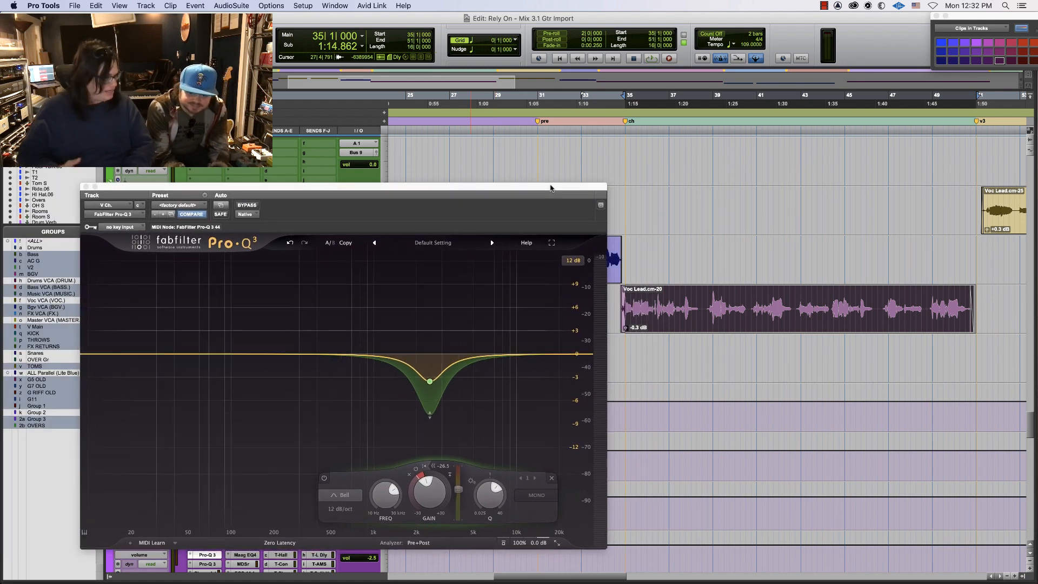
pyautogui.press('space')
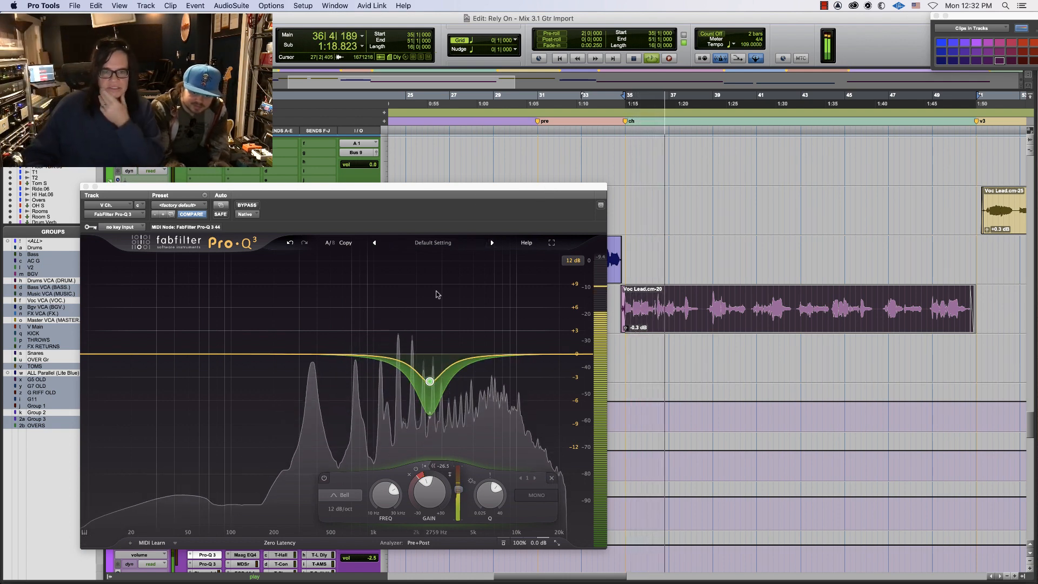
pyautogui.click(246, 204)
pyautogui.press('space')
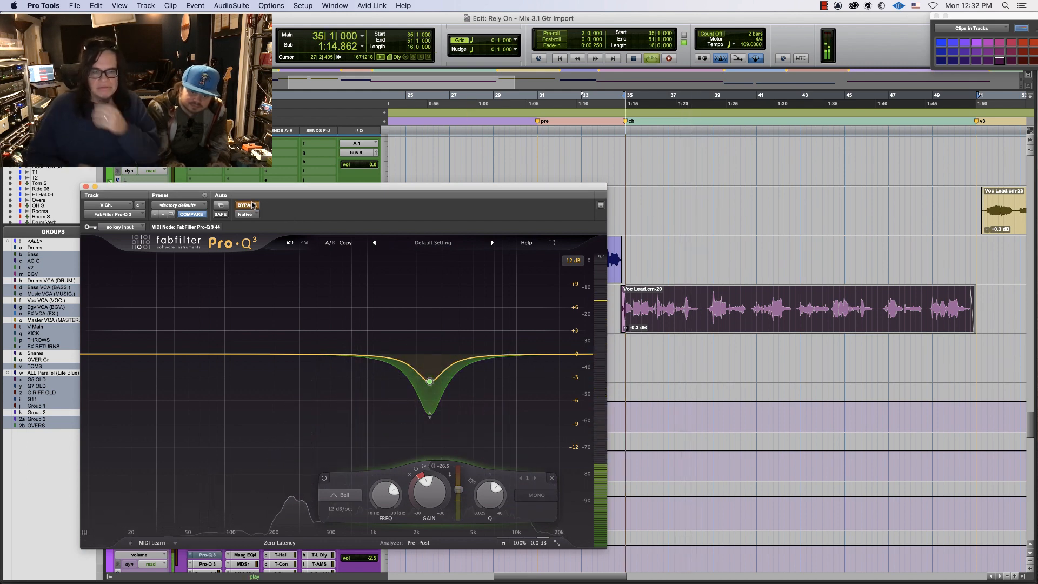
pyautogui.press('space')
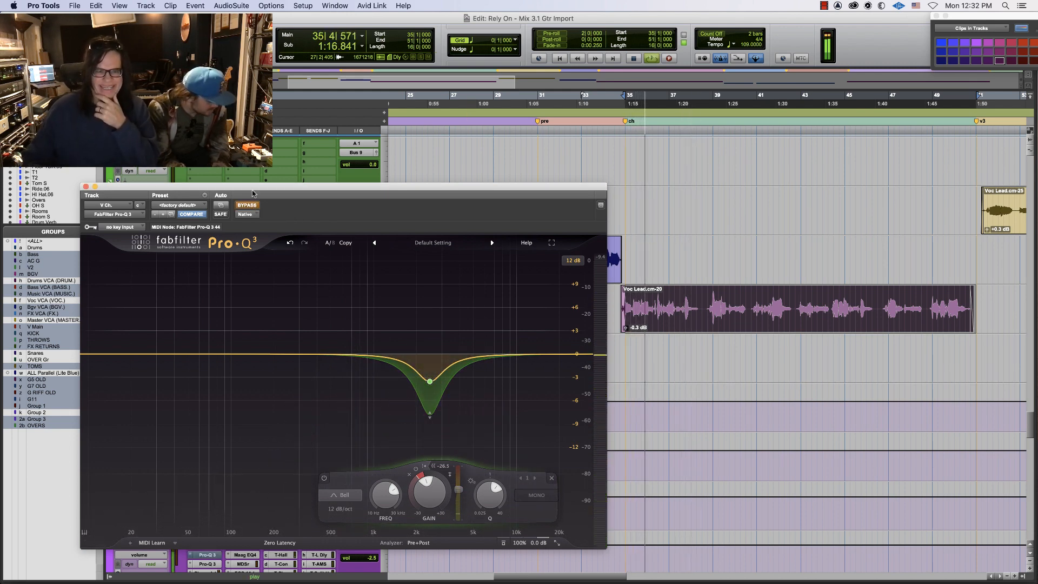
pyautogui.moveTo(253, 193); pyautogui.dragTo(334, 203)
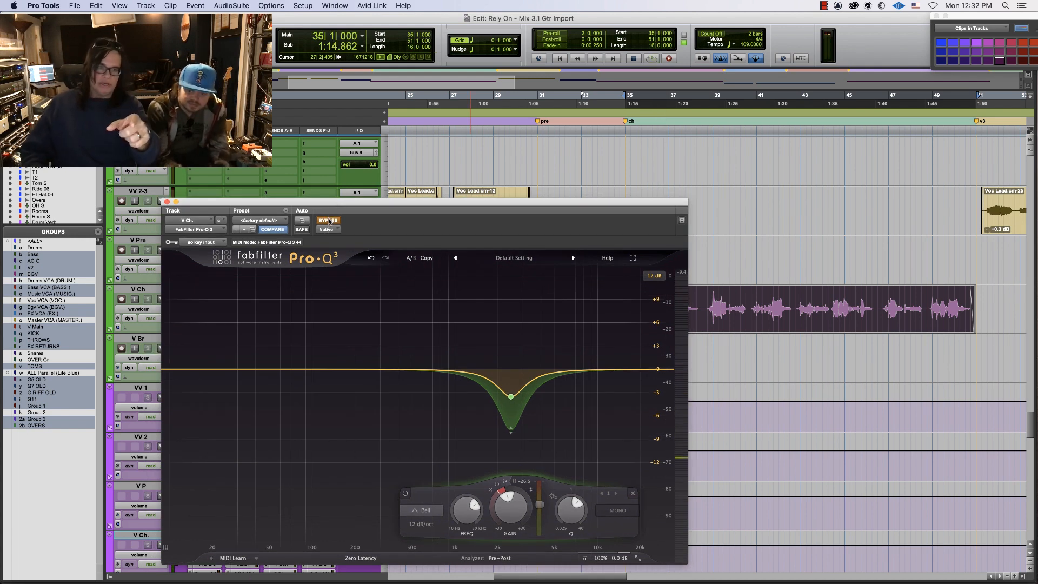
# Play the chorus vocal through the reactivated Pro-Q 3, check Band 1's Q, and close the plug-in
pyautogui.press('space')
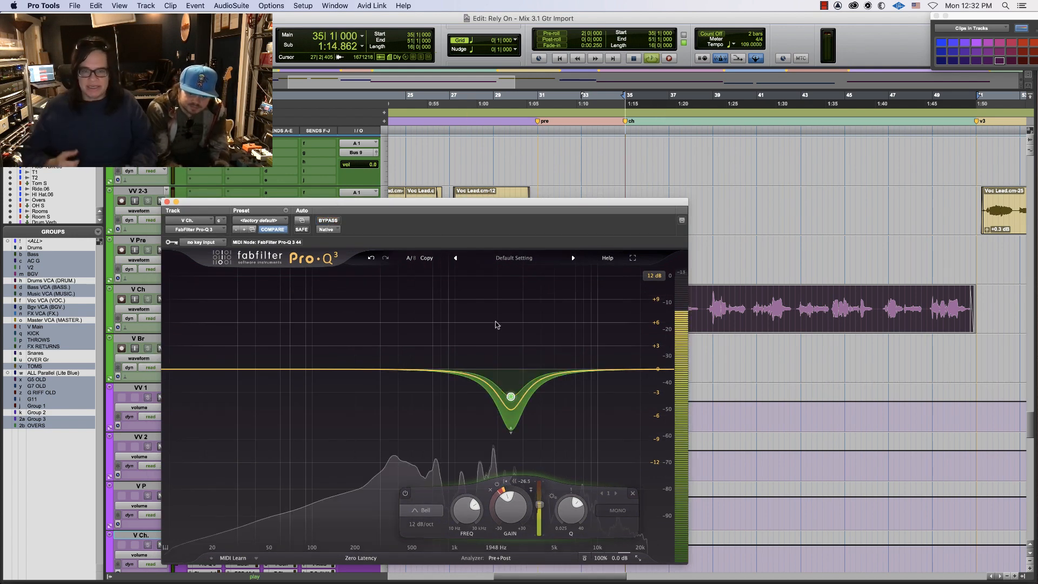
pyautogui.moveTo(527, 420)
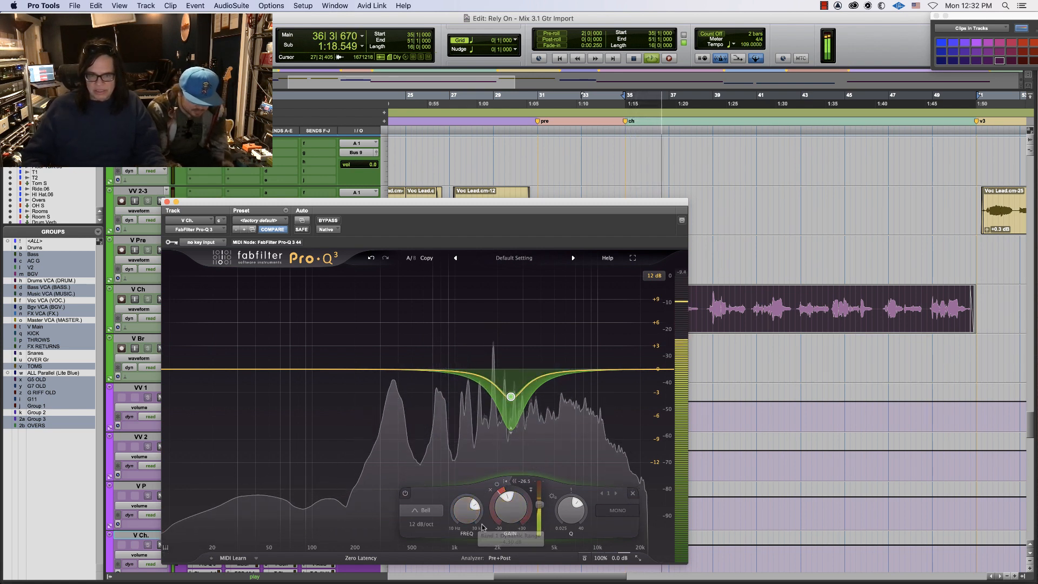
pyautogui.moveTo(572, 514)
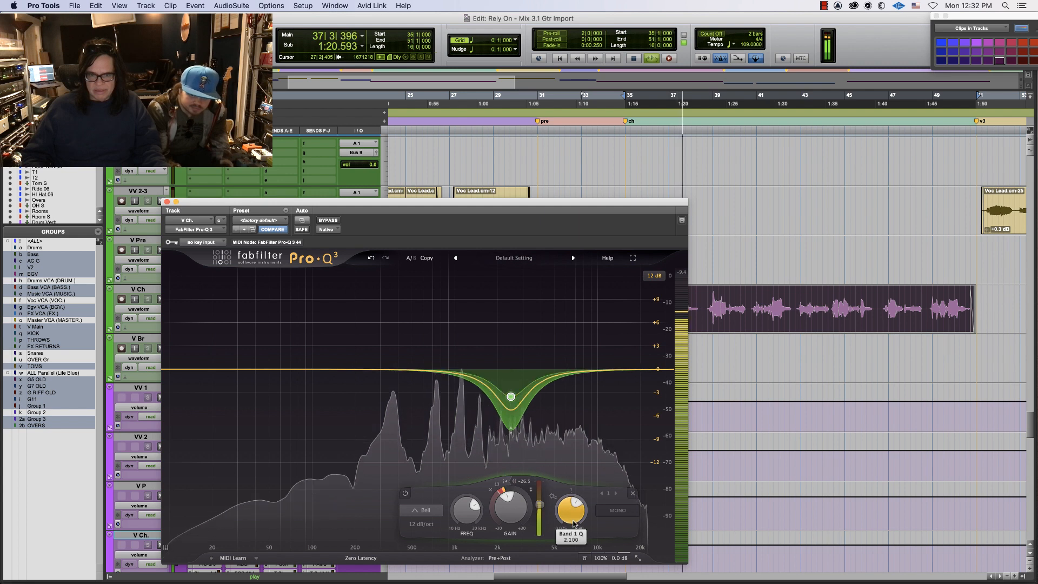
pyautogui.moveTo(574, 515); pyautogui.dragTo(575, 514)
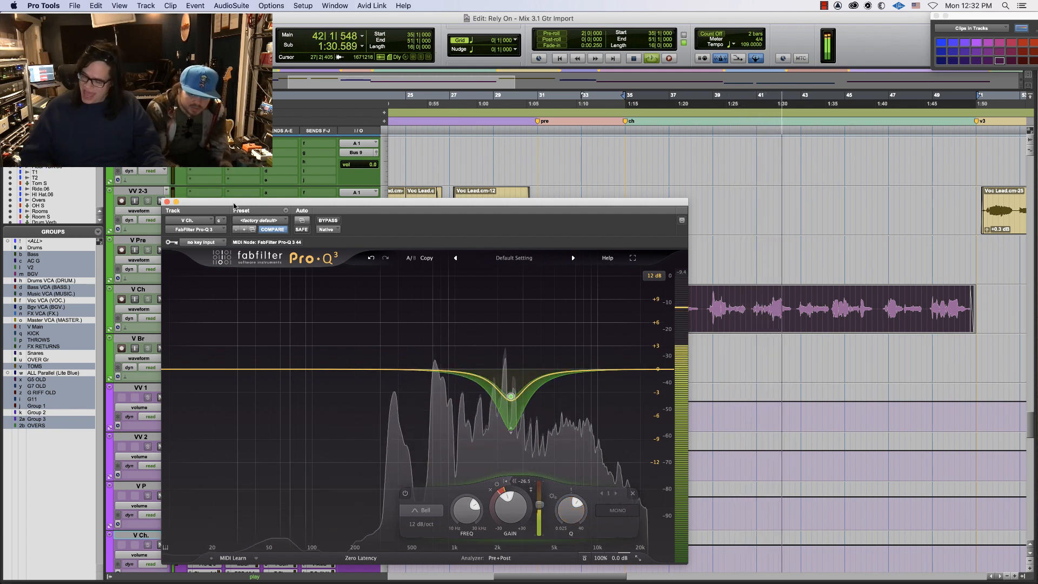
pyautogui.press('space')
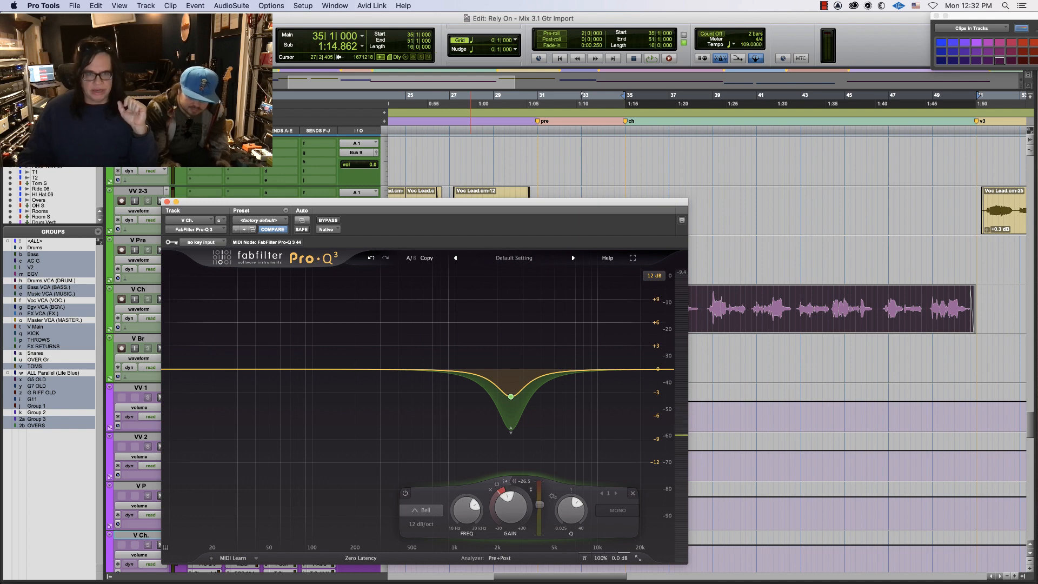
pyautogui.click(167, 202)
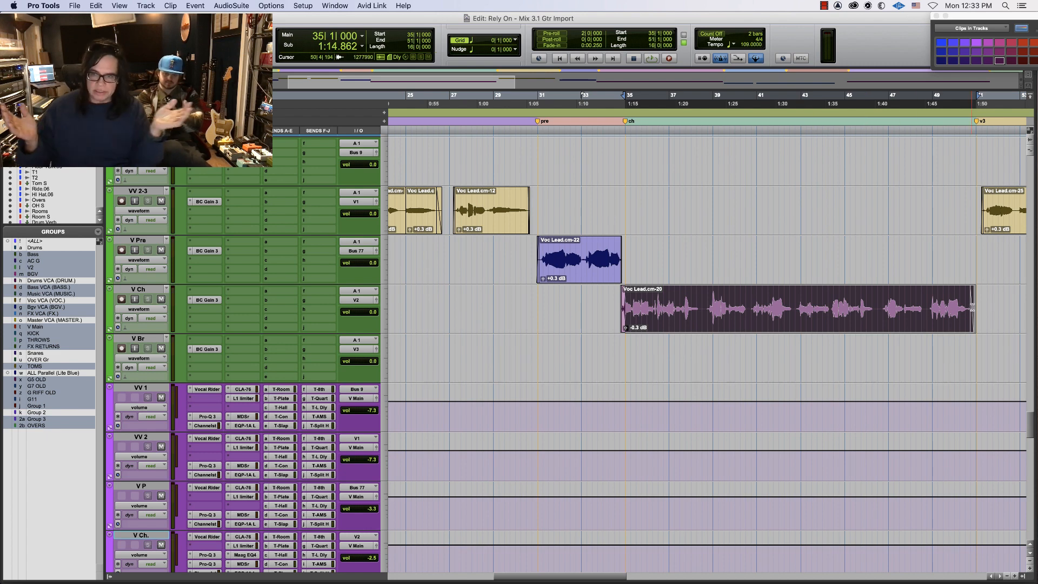
# Extend the chorus vocal selection back to start at 34|4|000 and play from there
pyautogui.press('super+bracketright')
pyautogui.press('super+bracketright')
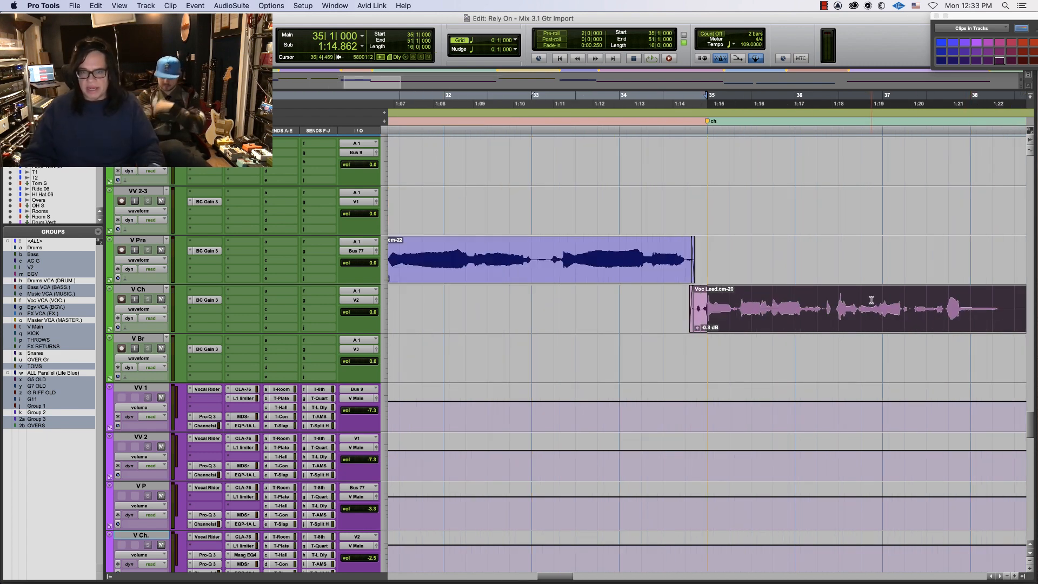
pyautogui.moveTo(705, 311); pyautogui.dragTo(689, 310)
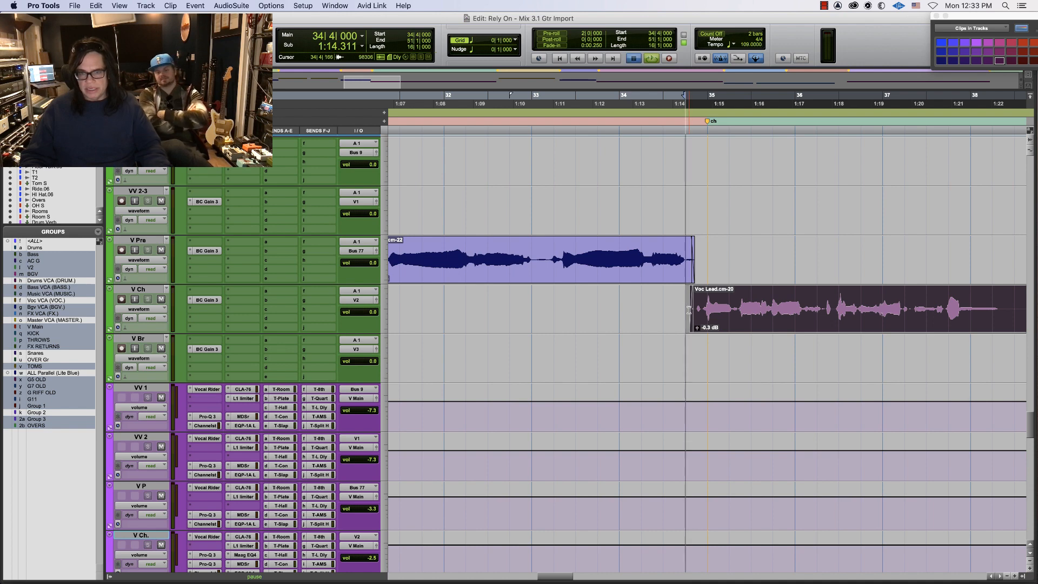
pyautogui.press('space')
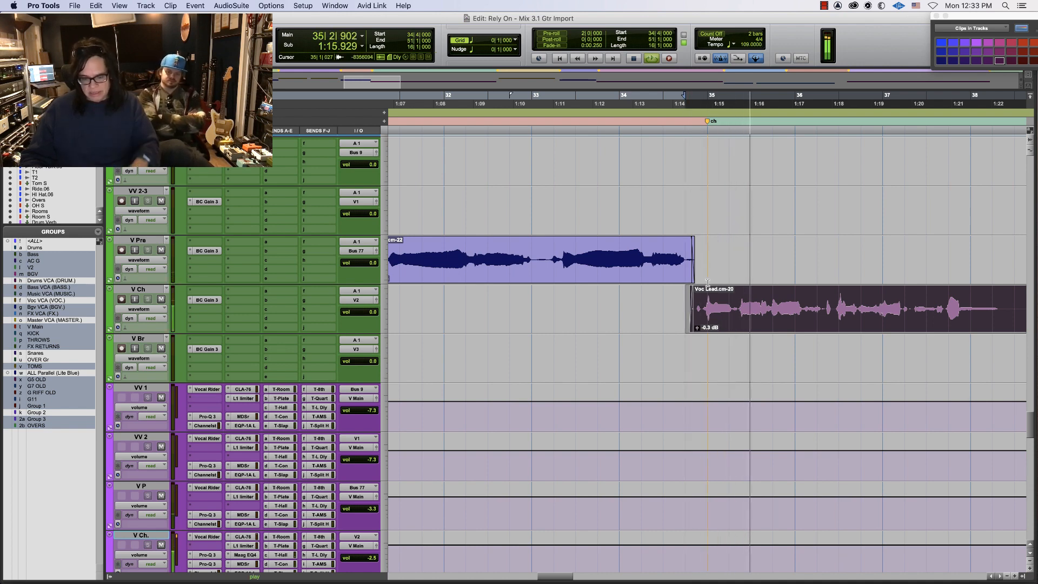
pyautogui.press('super+bracketleft')
pyautogui.press('super+bracketleft')
pyautogui.press('super+bracketleft')
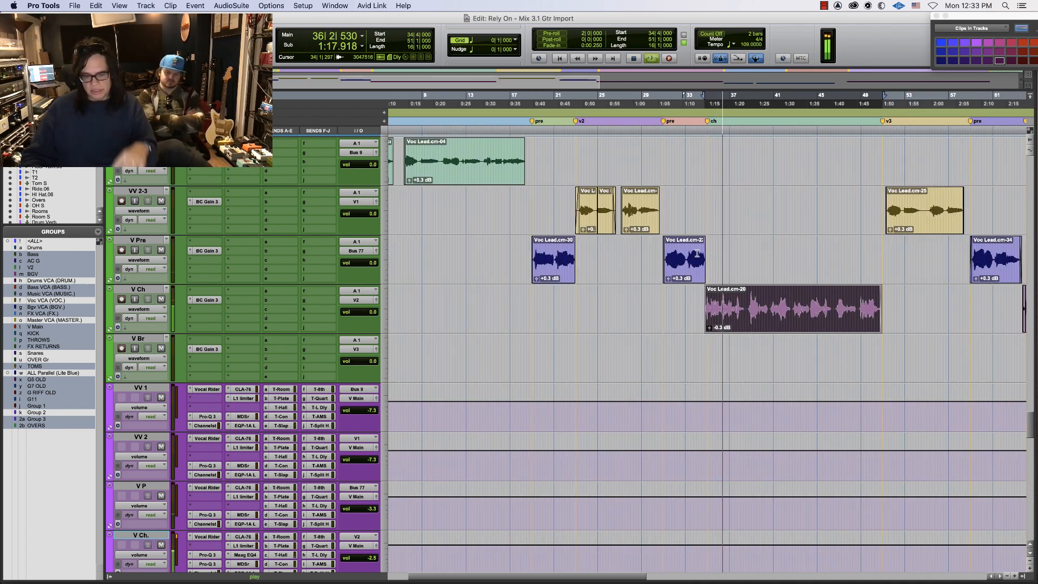
# In the Mix window, raise V Ch.'s T-Quart send to -22.3 dB and open its T-Hall send
pyautogui.press('super+equal')
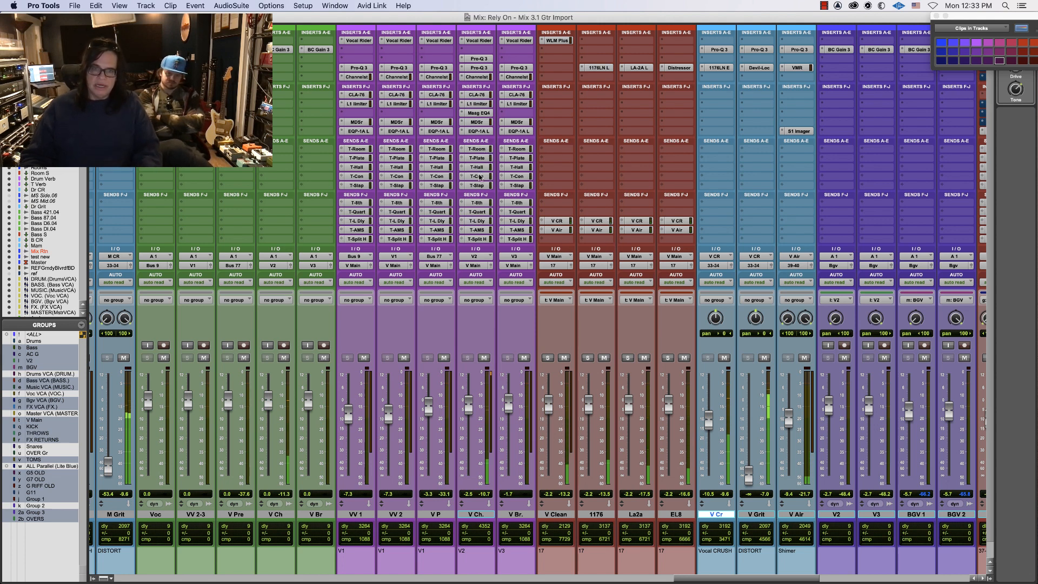
pyautogui.click(476, 212)
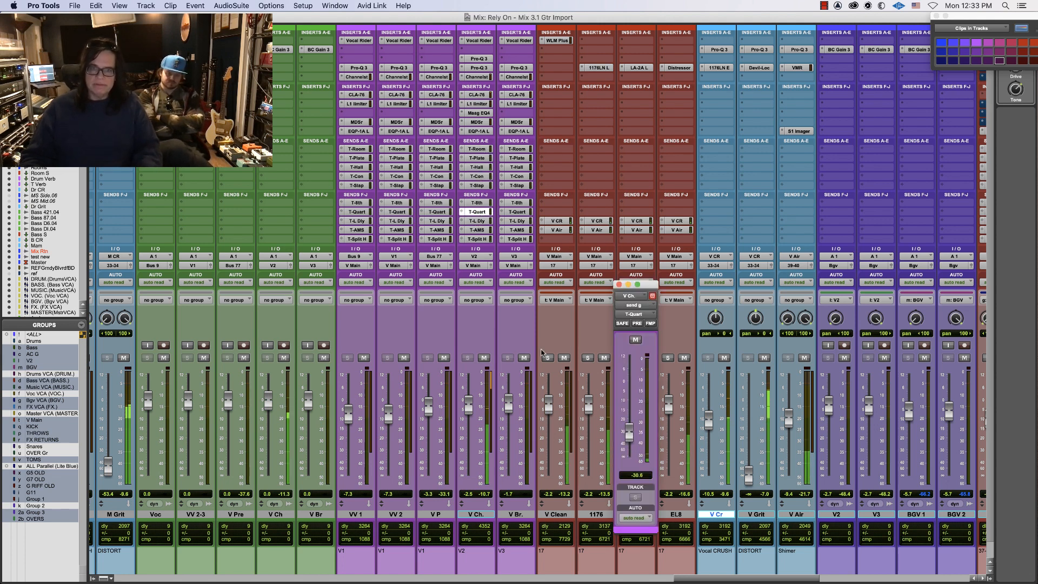
pyautogui.moveTo(631, 438)
pyautogui.mouseDown()
pyautogui.moveTo(629, 383)
pyautogui.moveTo(629, 425)
pyautogui.mouseUp()
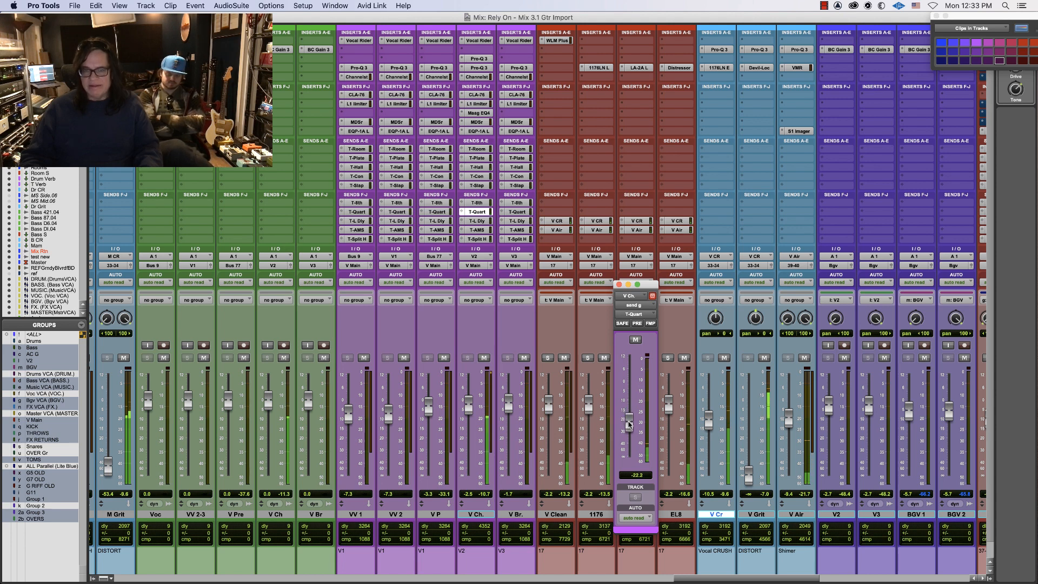
pyautogui.click(477, 167)
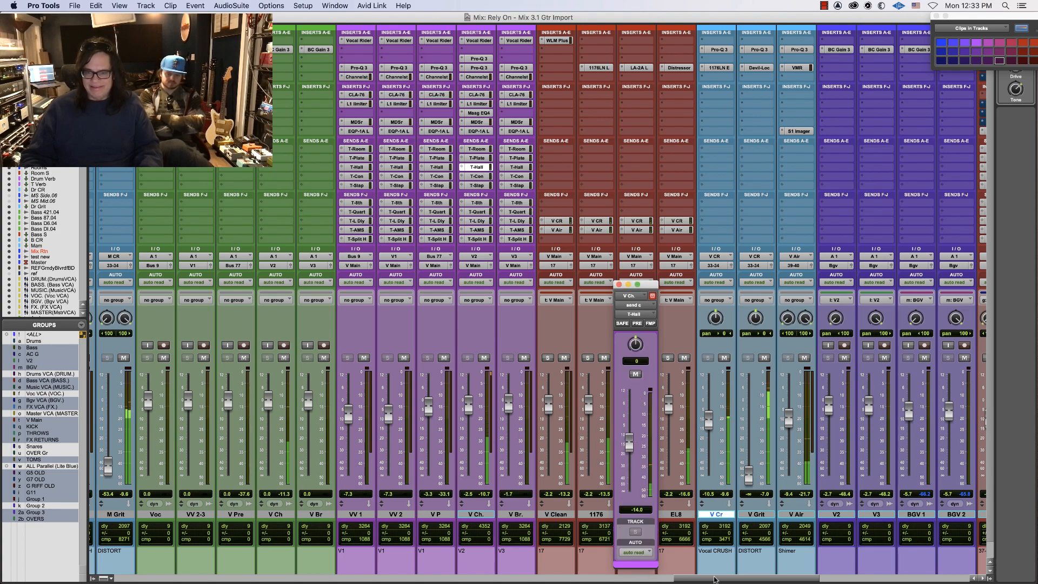
# Raise the Ac S acoustic guitar fader slightly while the chorus plays
pyautogui.moveTo(714, 578); pyautogui.dragTo(478, 578)
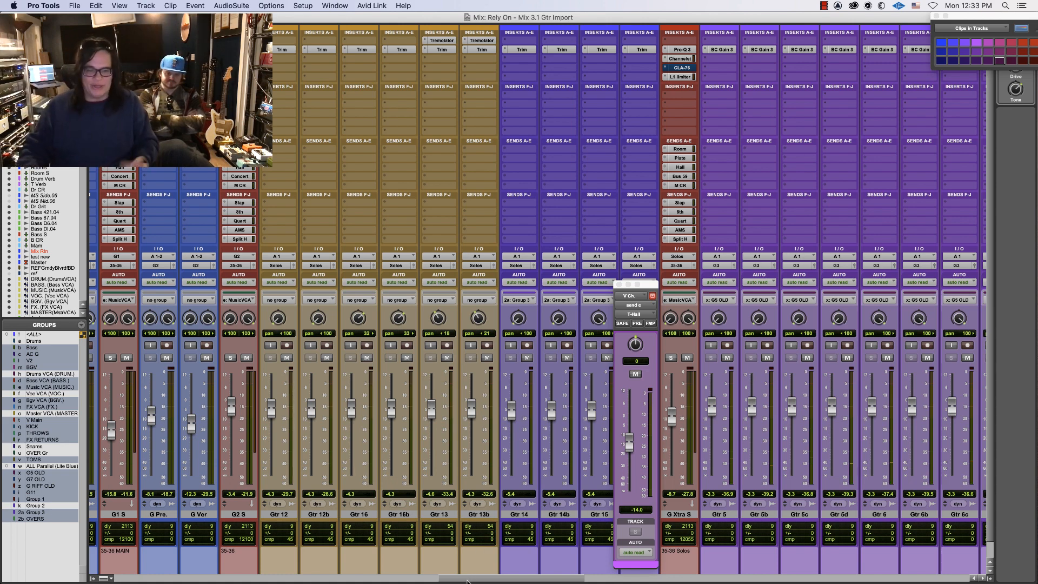
pyautogui.moveTo(468, 580); pyautogui.dragTo(386, 580)
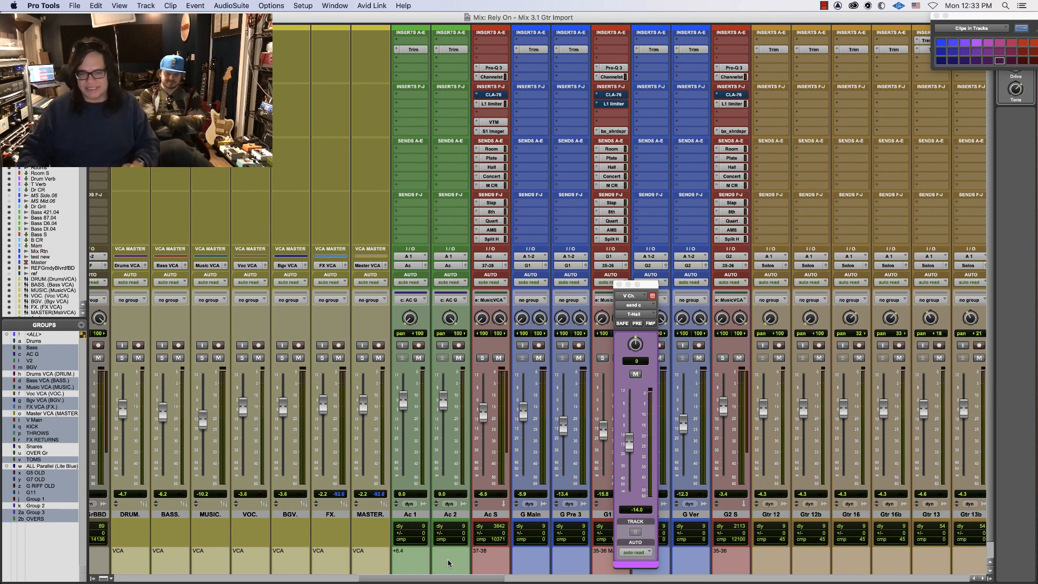
pyautogui.press('space')
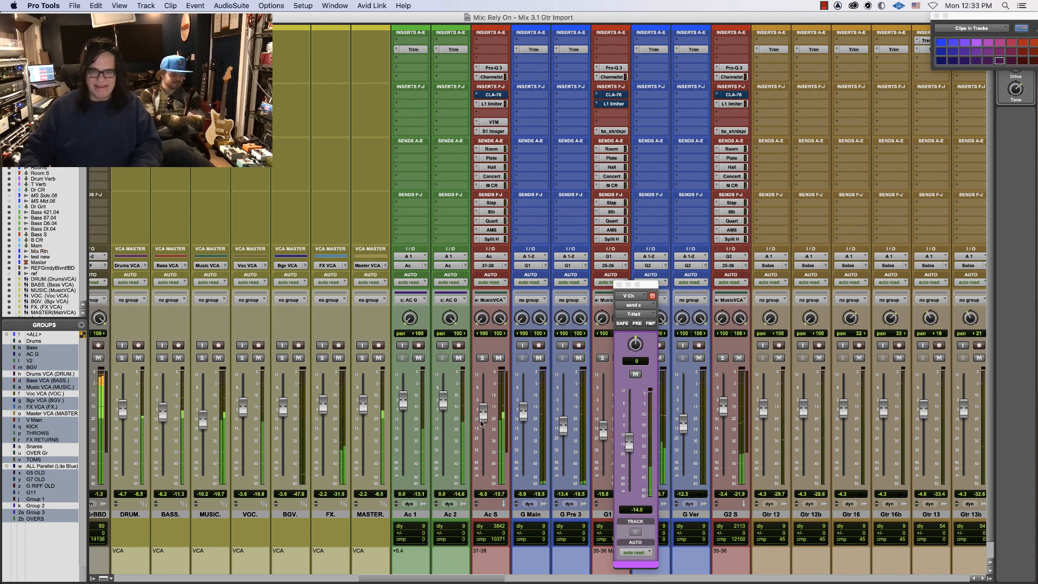
pyautogui.moveTo(483, 424); pyautogui.dragTo(483, 417)
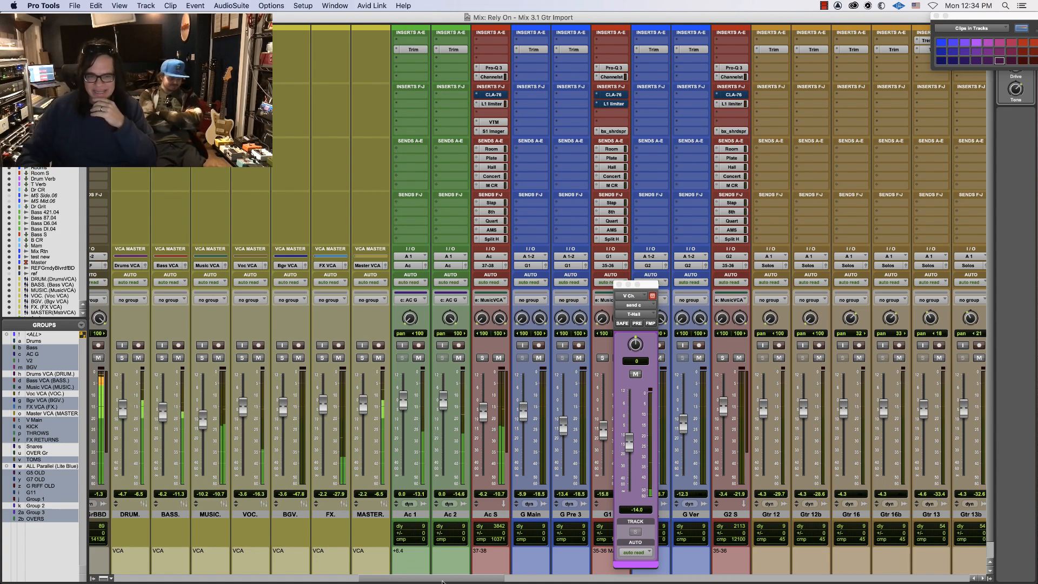
# Raise V Ch.'s T-Hall send to -11.5 dB and its T-8th send to -21.4 dB
pyautogui.moveTo(444, 580); pyautogui.dragTo(786, 583)
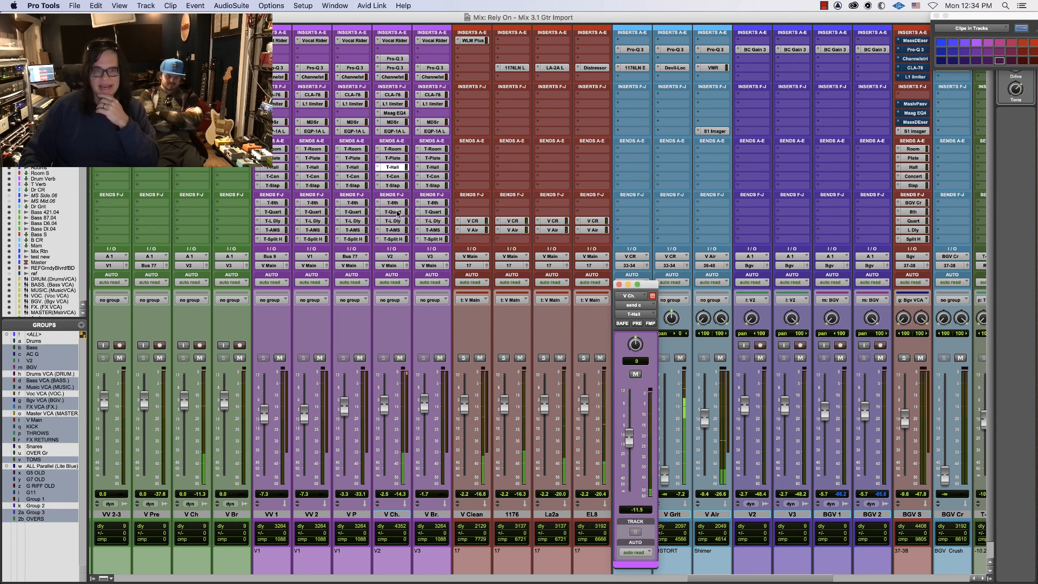
pyautogui.click(393, 202)
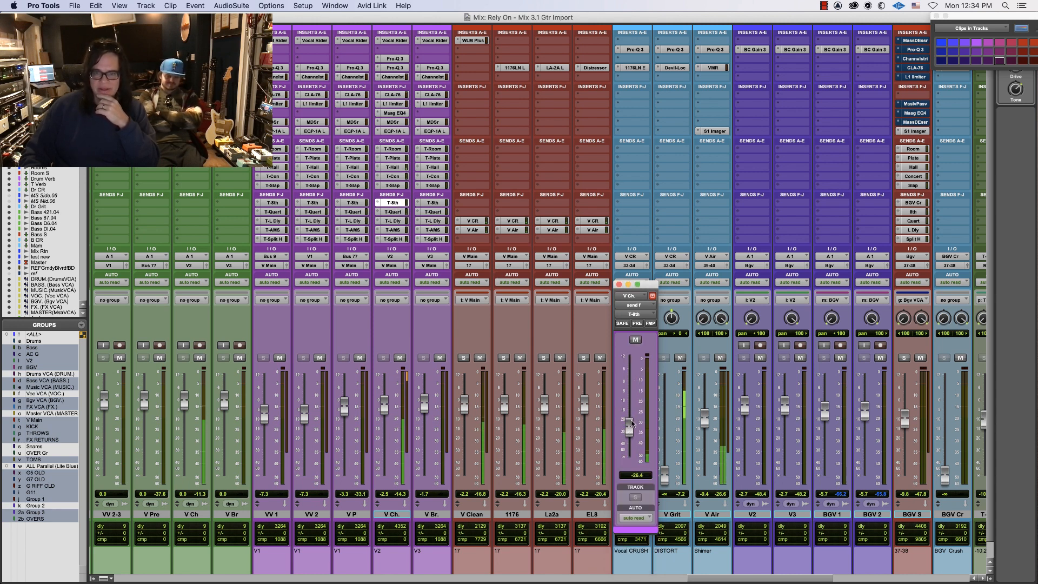
pyautogui.moveTo(632, 423); pyautogui.dragTo(632, 418)
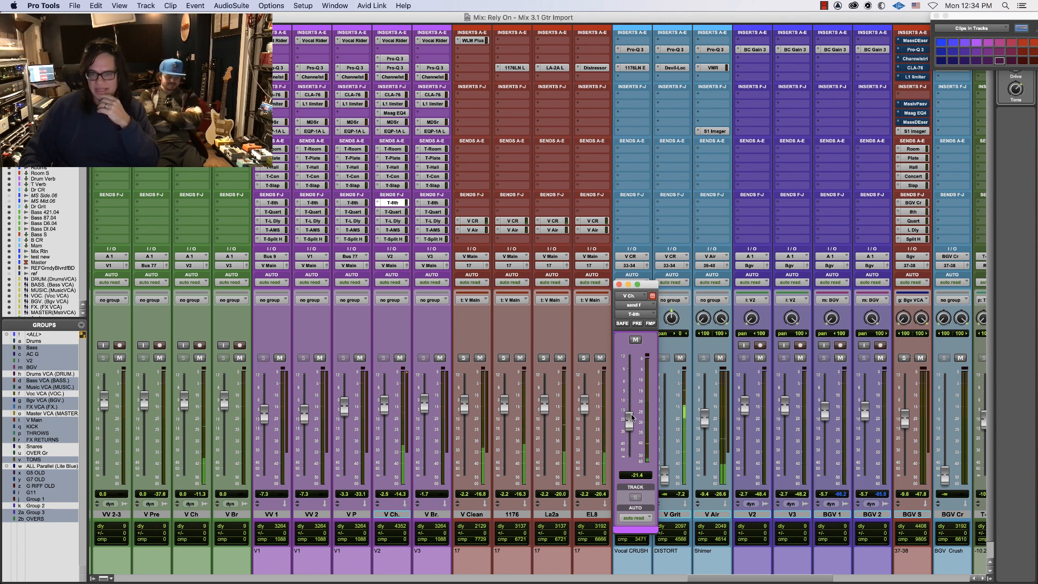
# Set the V Air fader to -9.1 dB and close the V Ch. send window
pyautogui.moveTo(705, 422); pyautogui.dragTo(704, 419)
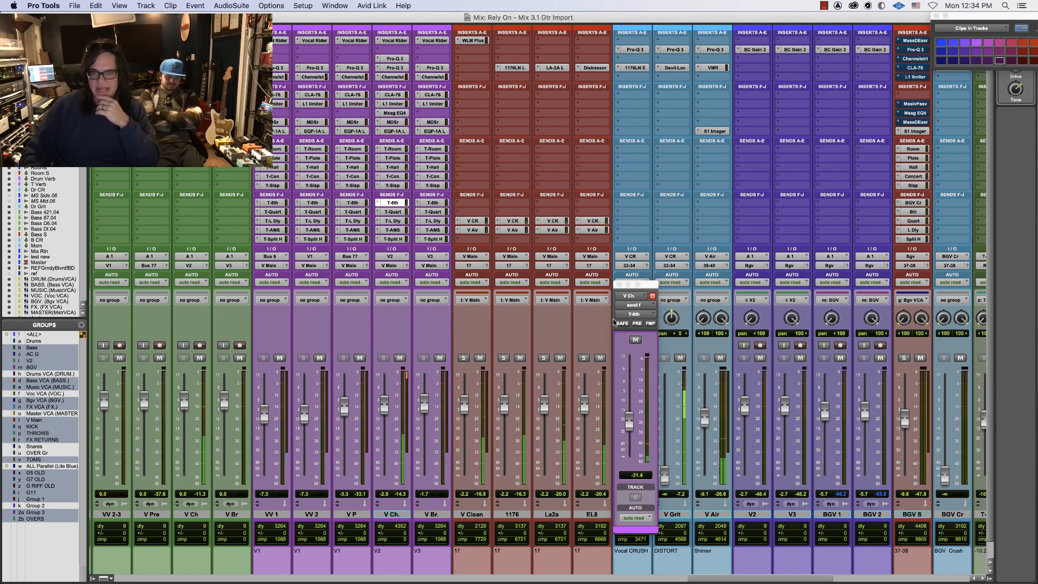
pyautogui.click(619, 285)
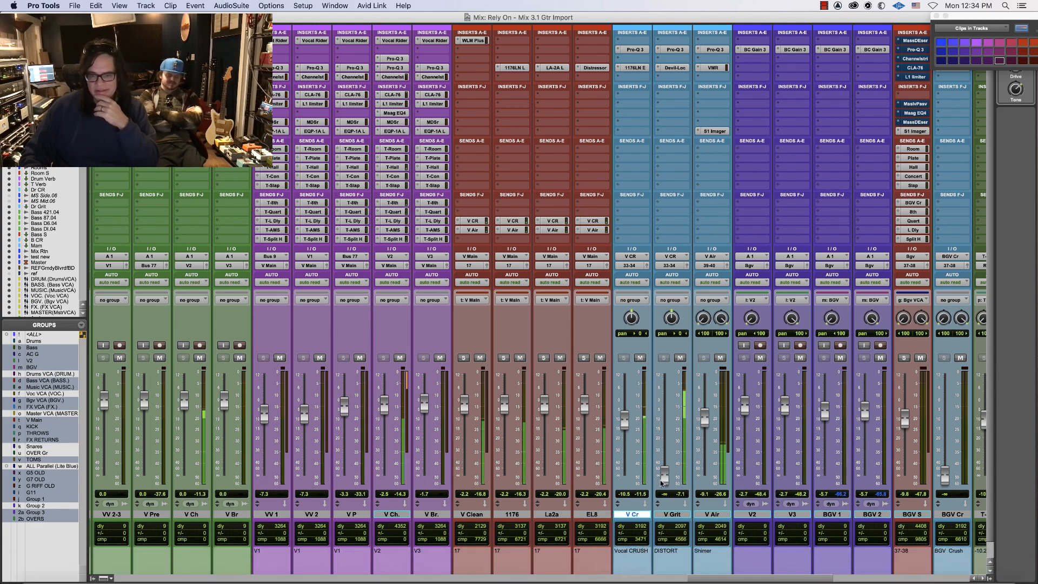
# Lower the Ac S acoustic guitar fader to -7.3 dB and raise its Hall send to -18.8 dB
pyautogui.moveTo(697, 575); pyautogui.dragTo(392, 565)
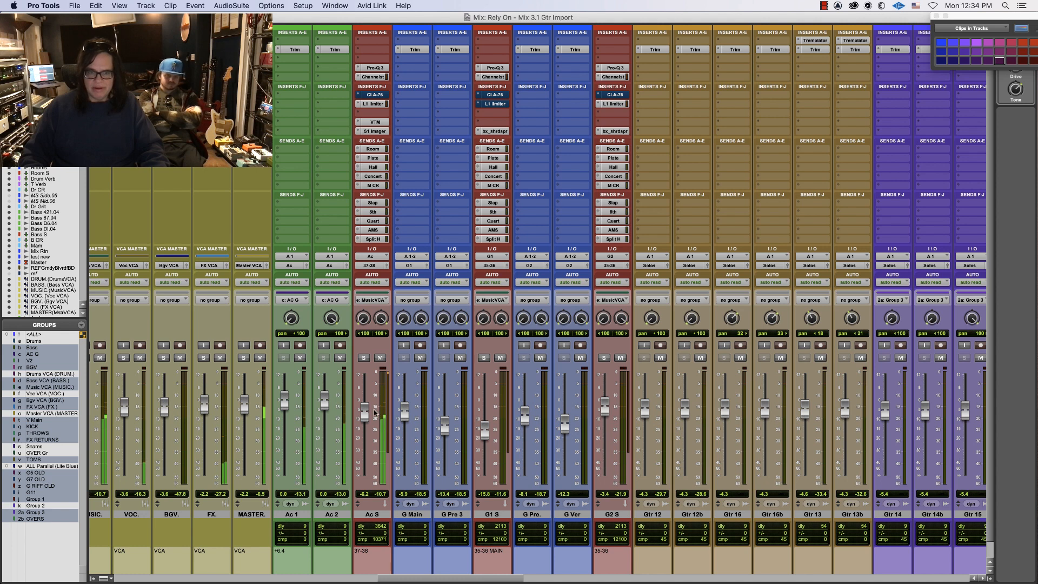
pyautogui.moveTo(365, 410); pyautogui.dragTo(364, 415)
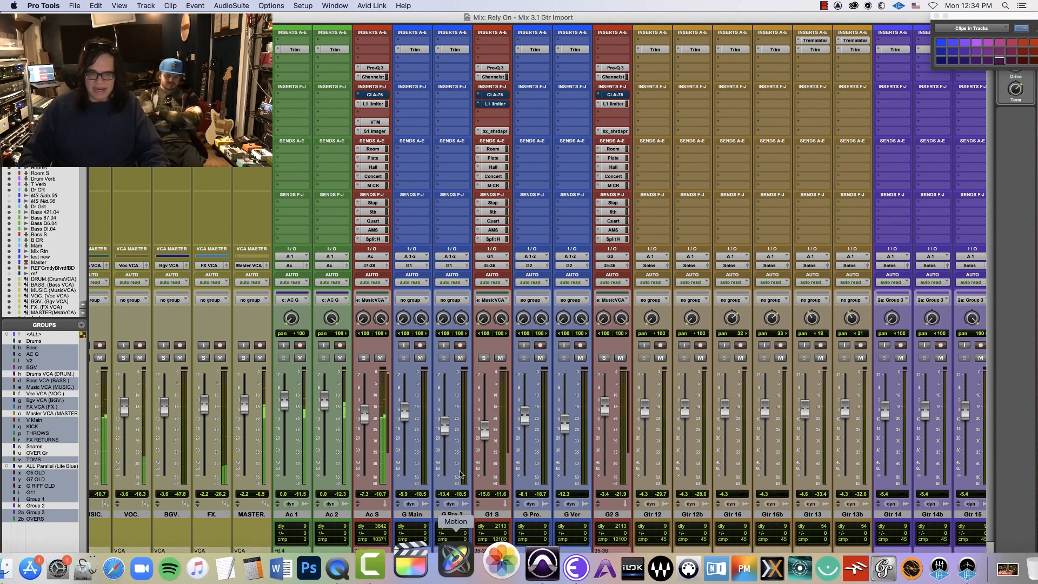
pyautogui.click(373, 167)
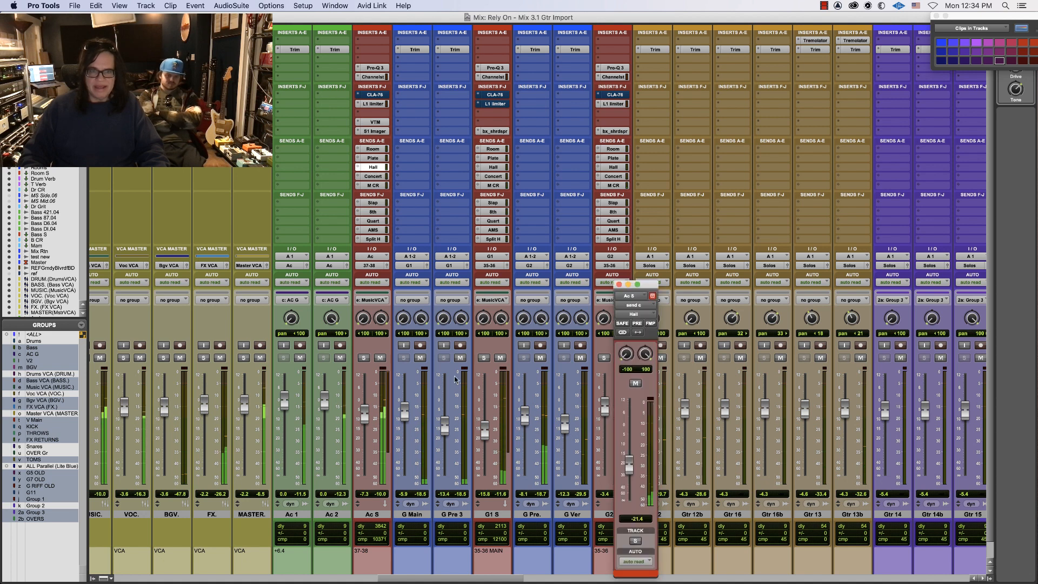
pyautogui.moveTo(629, 470); pyautogui.dragTo(631, 468)
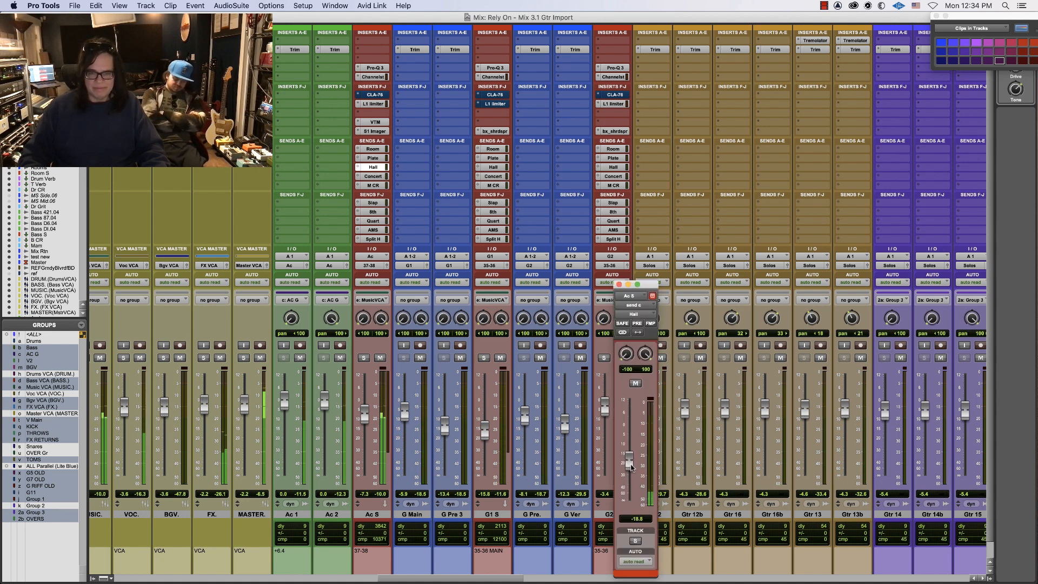
pyautogui.click(619, 284)
# In the Edit window, stop playback and clear the first chorus clip from the V Ch track
pyautogui.press('super+equal')
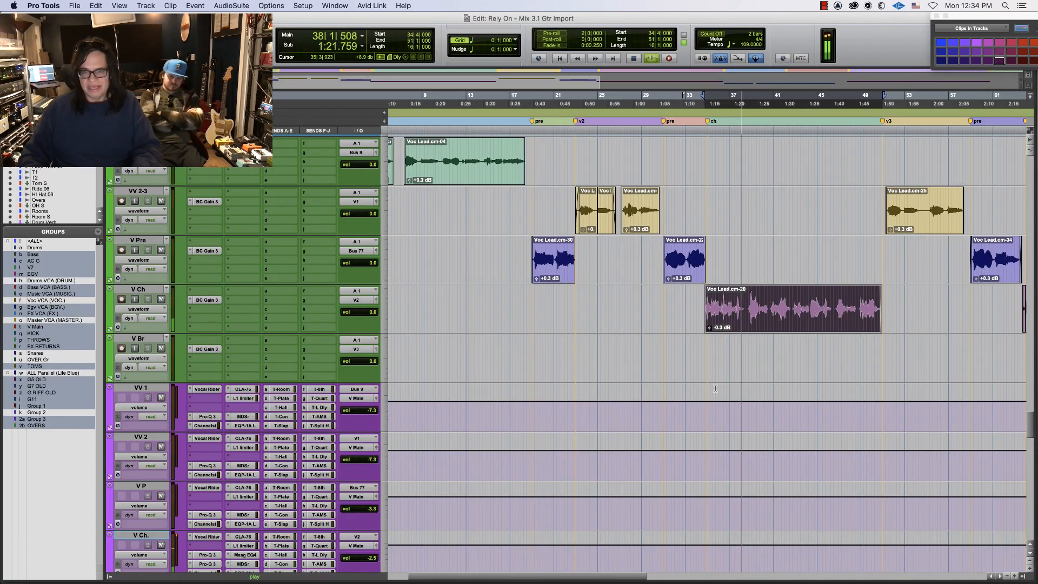
pyautogui.press('super+bracketleft')
pyautogui.press('space')
pyautogui.press('Return')
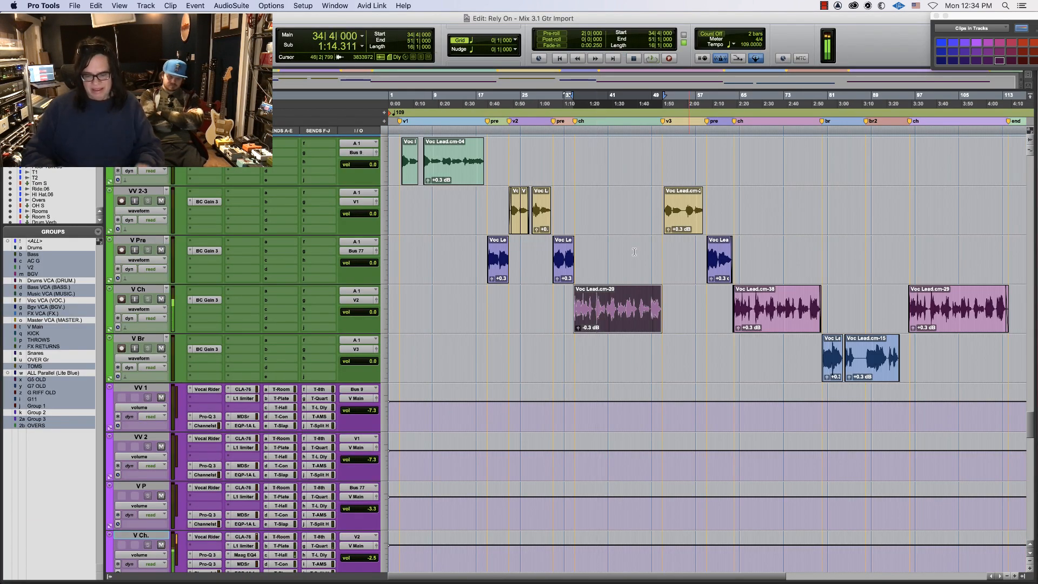
pyautogui.press('super+shift+b')
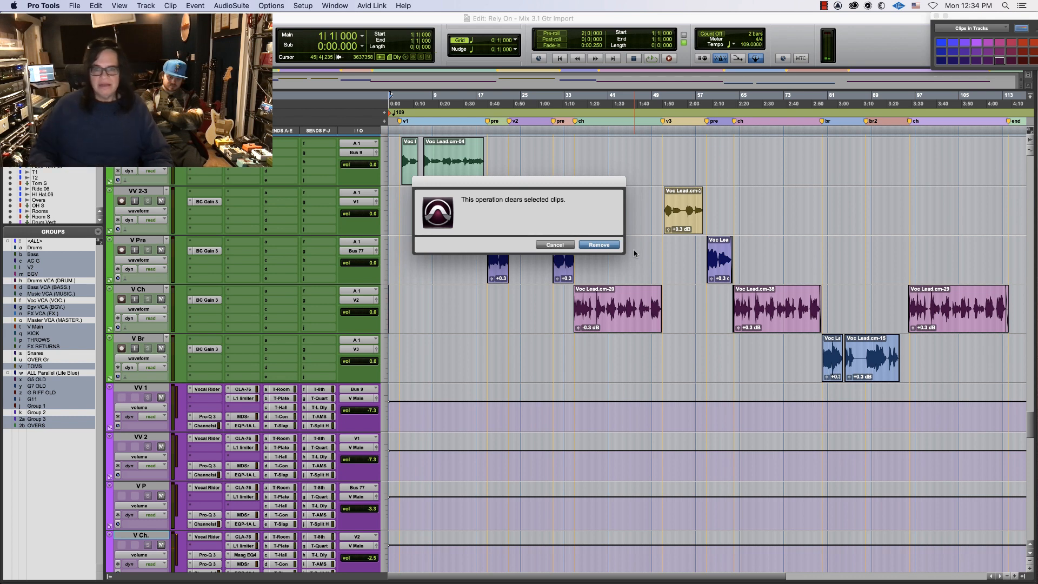
pyautogui.press('Return')
pyautogui.press('Return')
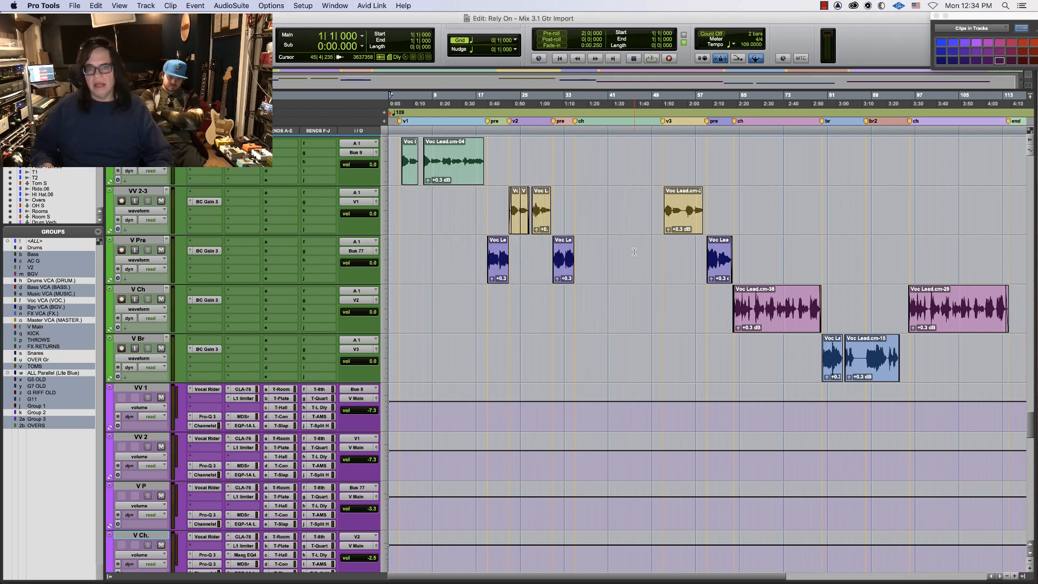
pyautogui.click(617, 303)
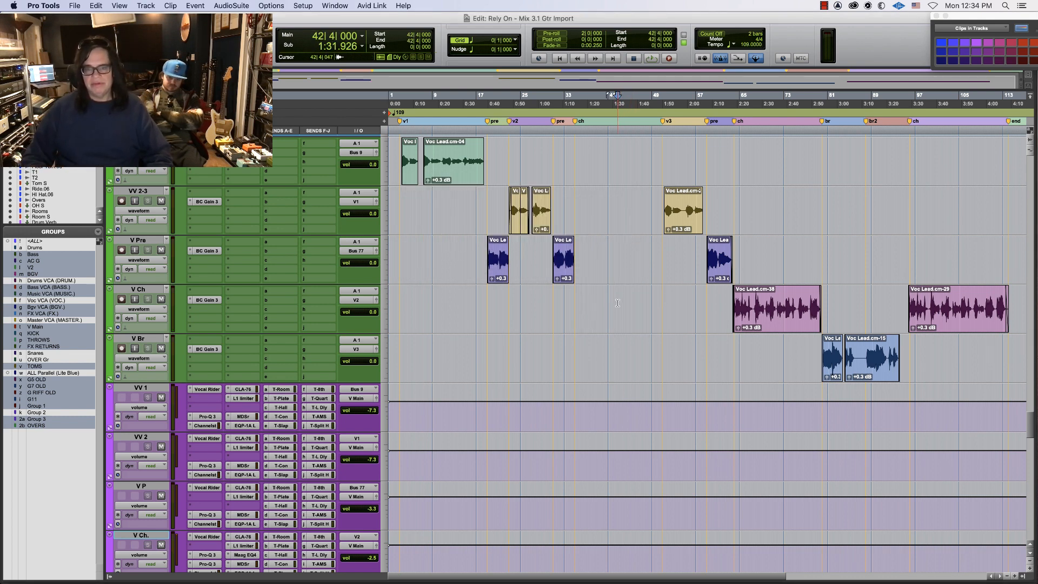
pyautogui.click(95, 5)
pyautogui.moveTo(76, 5)
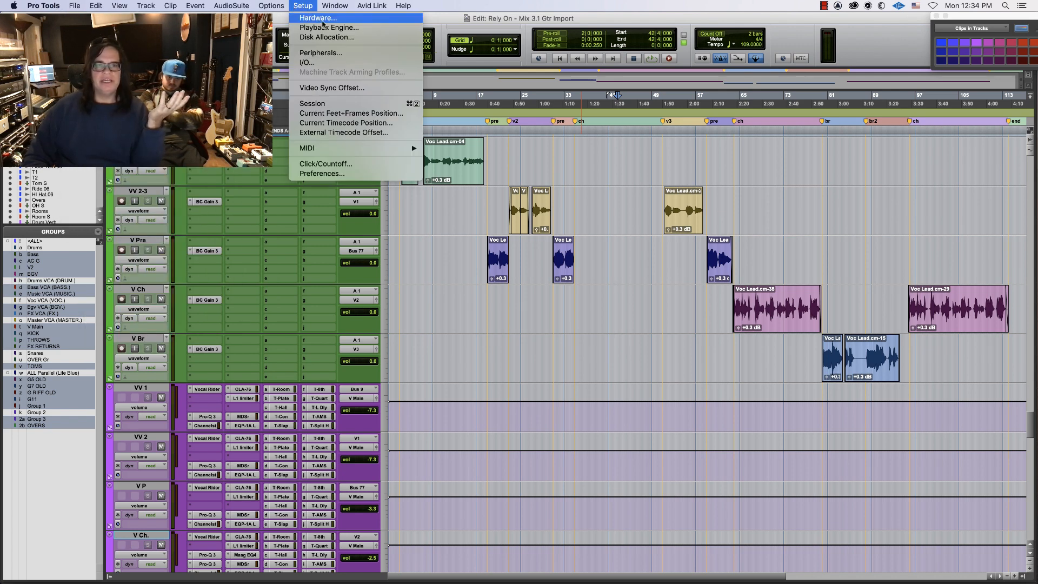
pyautogui.click(433, 20)
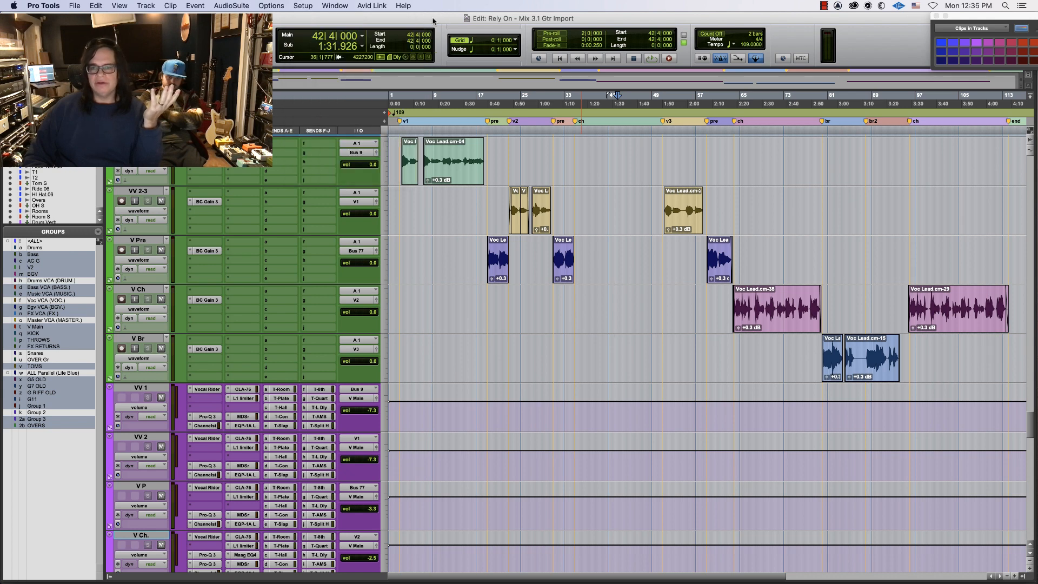
pyautogui.click(609, 322)
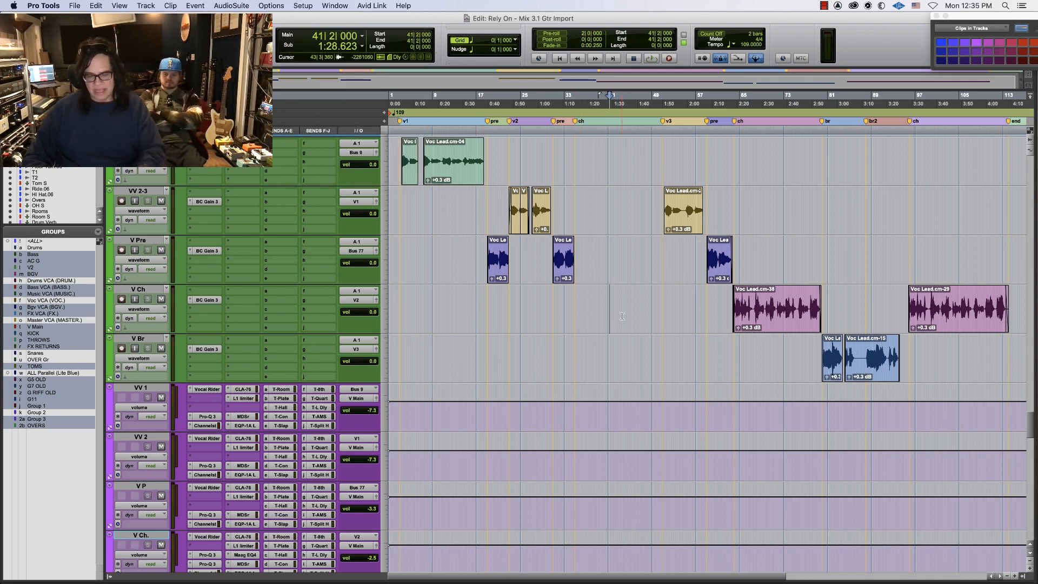
pyautogui.press('super+]')
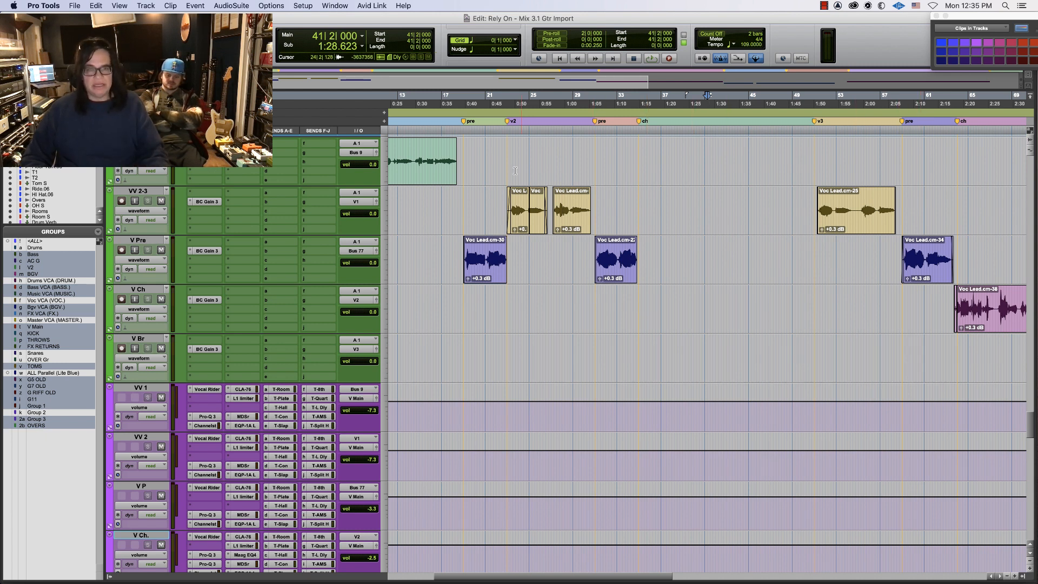
pyautogui.click(99, 5)
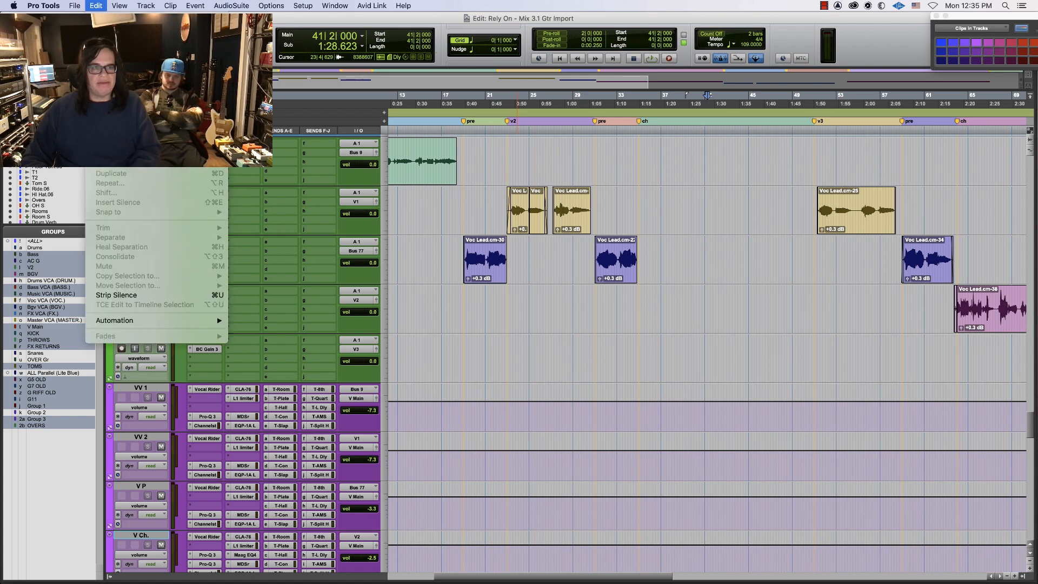
pyautogui.moveTo(372, 6)
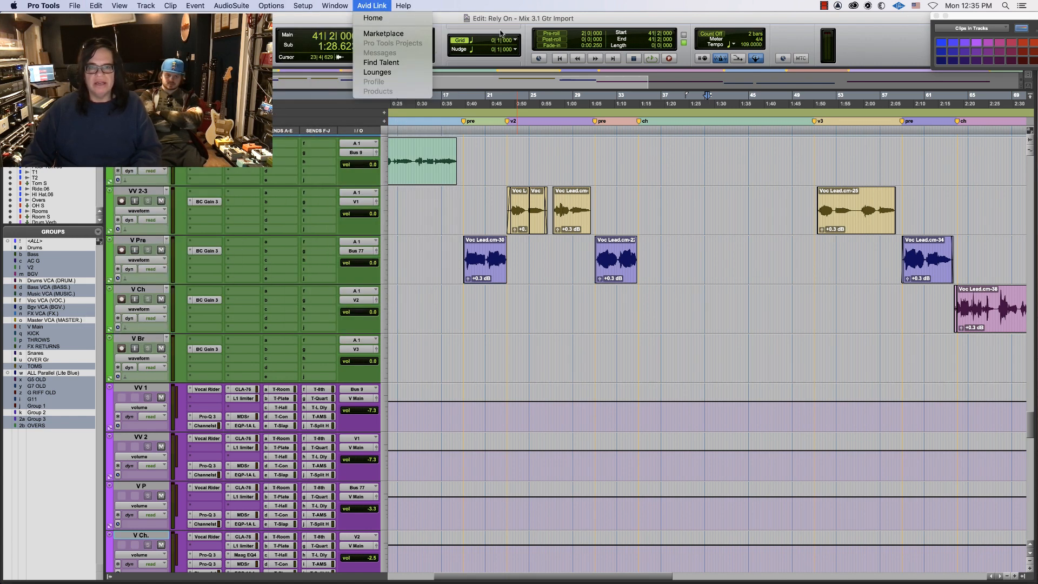
pyautogui.click(605, 32)
pyautogui.press('super+bracketleft')
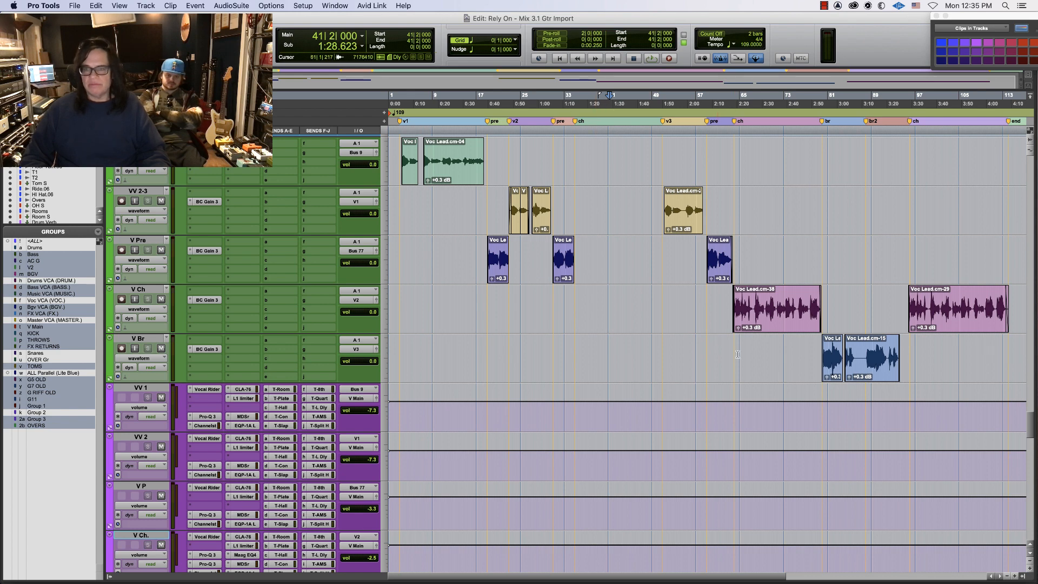
# Copy the second chorus vocal on the V Ch track, selecting 18 bars from 63|1|000
pyautogui.moveTo(731, 328); pyautogui.dragTo(826, 326)
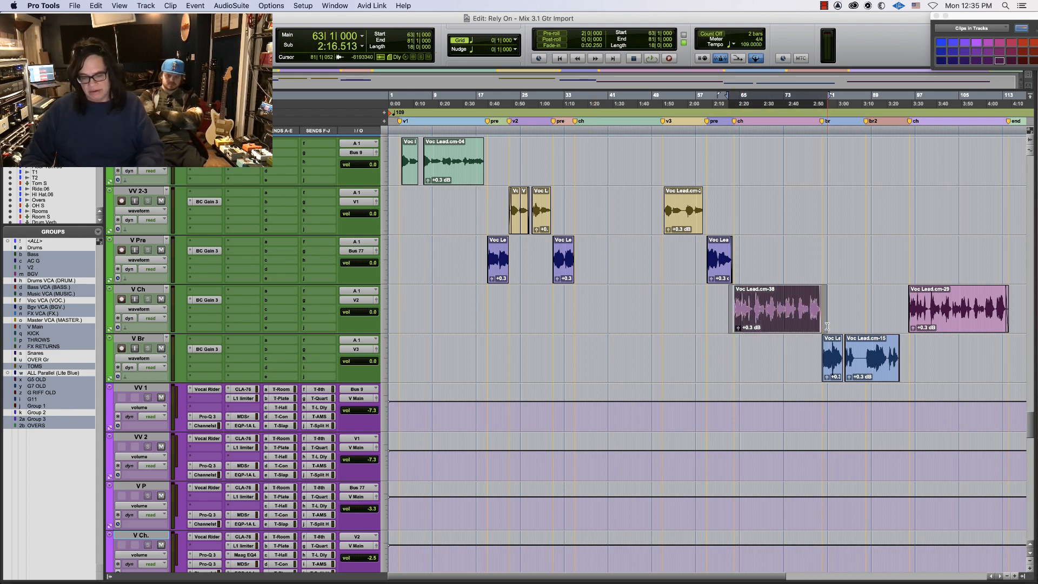
pyautogui.press('super+bracketright')
pyautogui.press('super+bracketright')
pyautogui.press('super+bracketright')
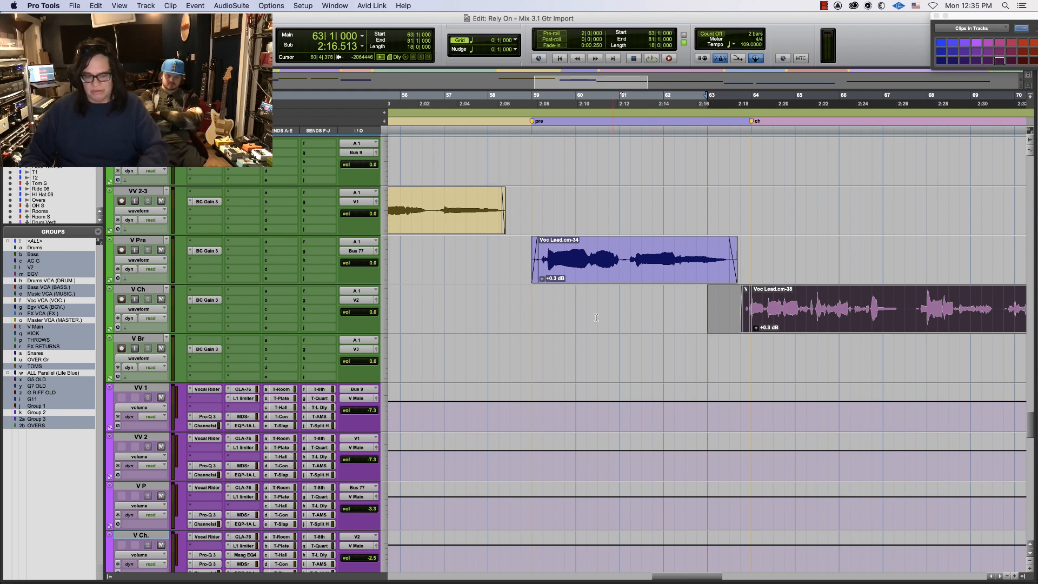
pyautogui.press('super+bracketleft')
pyautogui.press('super+bracketleft')
# Paste the copied chorus vocal on V Ch at 34|1|000, play it to check, and return to the session start
pyautogui.click(392, 303)
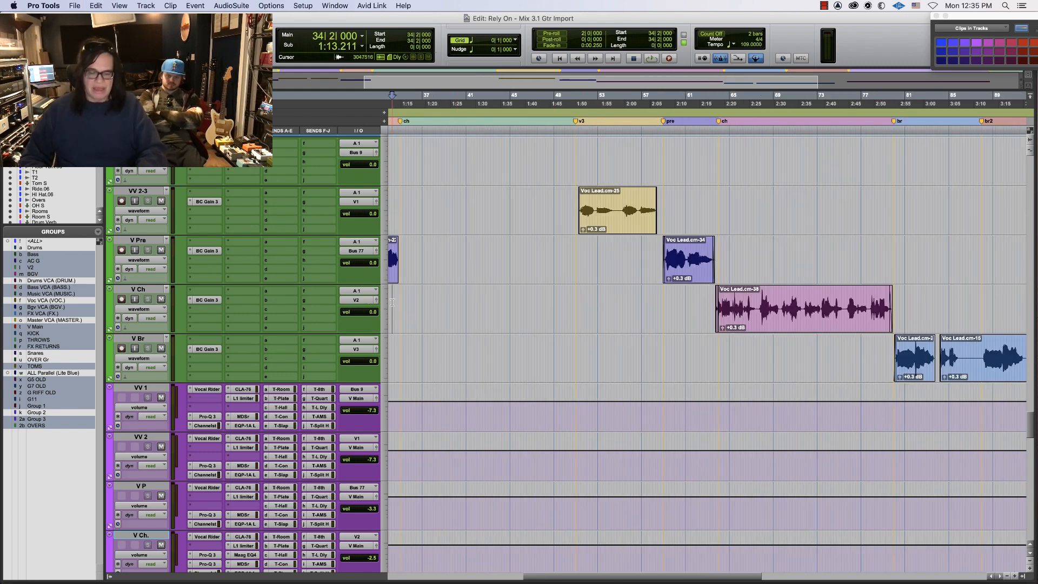
pyautogui.press('super+bracketright')
pyautogui.press('super+bracketright')
pyautogui.click(699, 299)
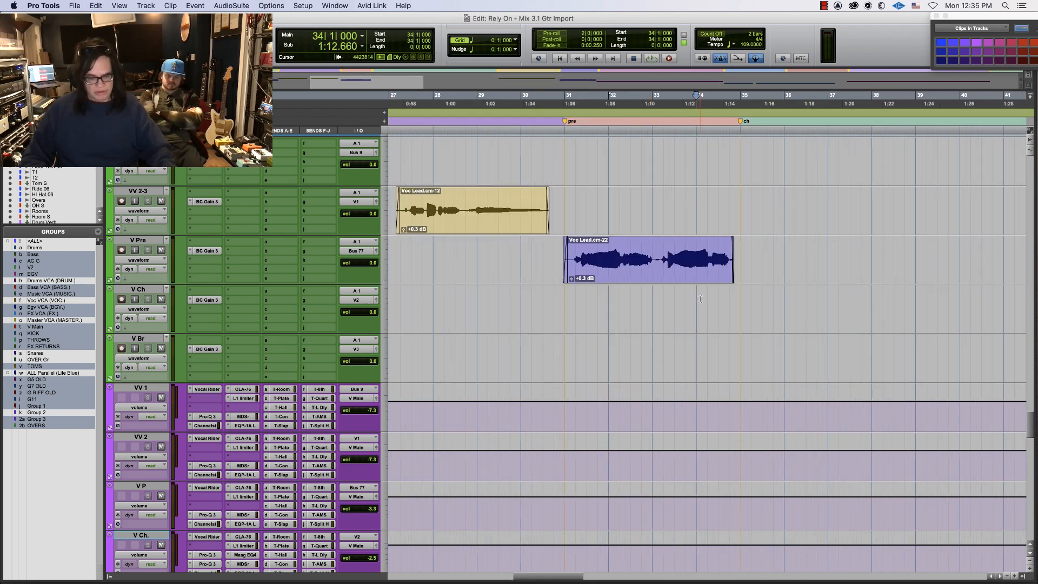
pyautogui.press('space')
pyautogui.press('super+bracketleft')
pyautogui.press('super+bracketleft')
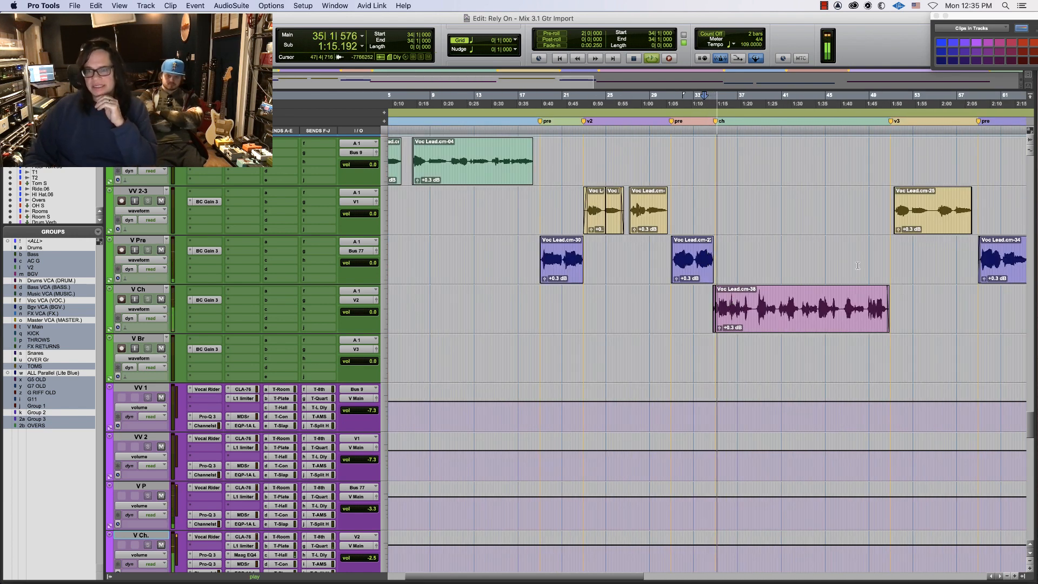
pyautogui.press('super+bracketleft')
pyautogui.press('space')
pyautogui.press('Return')
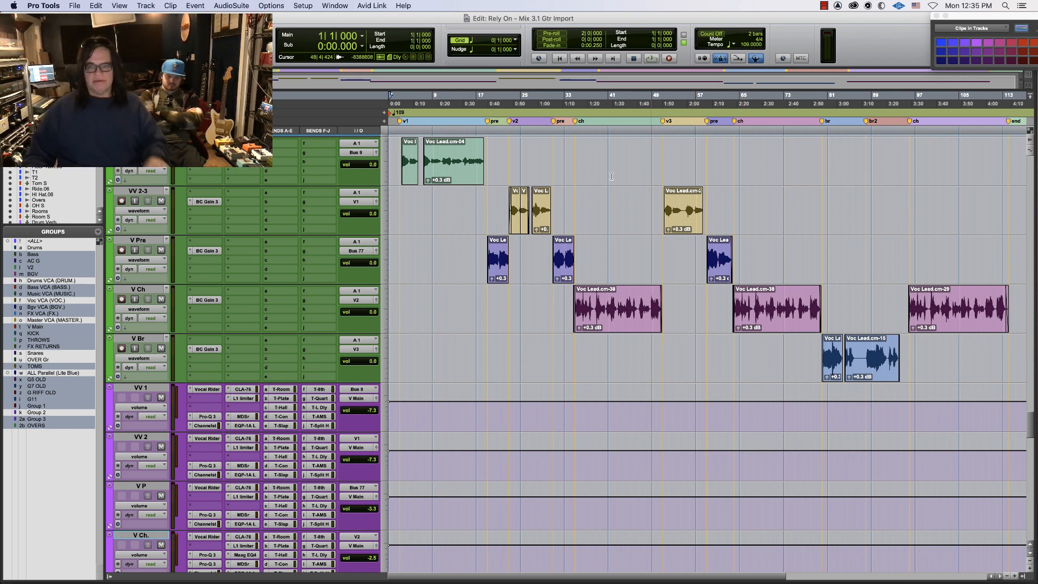
pyautogui.press('super+bracketright')
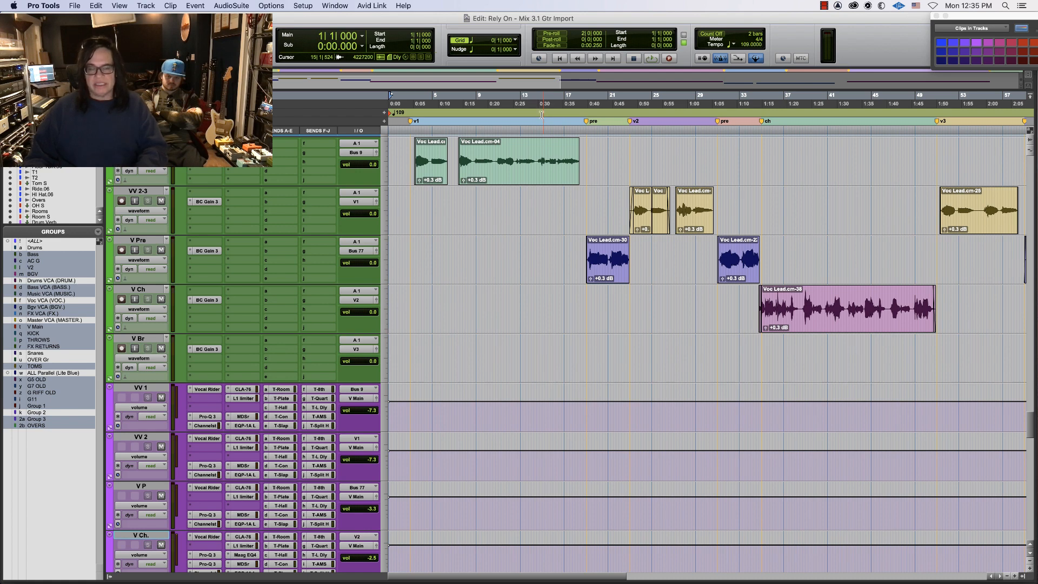
pyautogui.press('super+bracketleft')
pyautogui.press('super+equal')
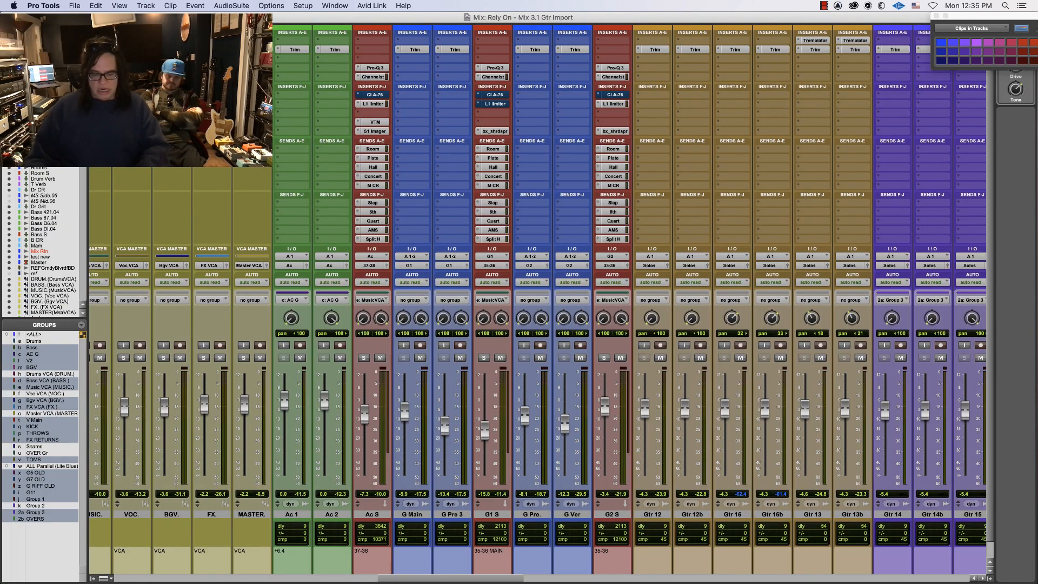
pyautogui.press('super+equal')
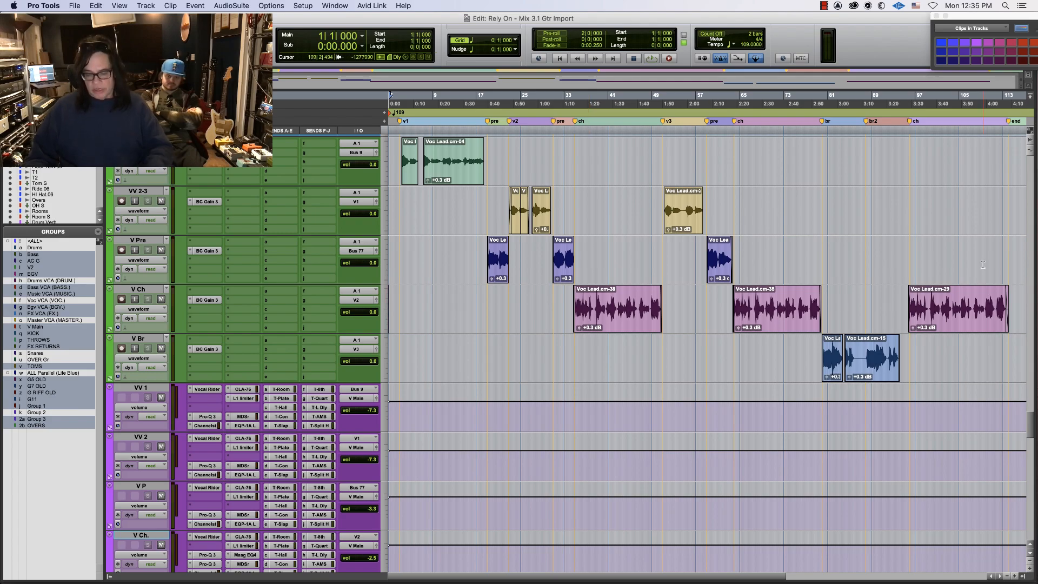
# In the Mix window, copy V Ch.'s upper Pro-Q 3 and Maag EQ4 inserts to the same slots on VV 1, VV 2, V P and V Br
pyautogui.press('super+equal')
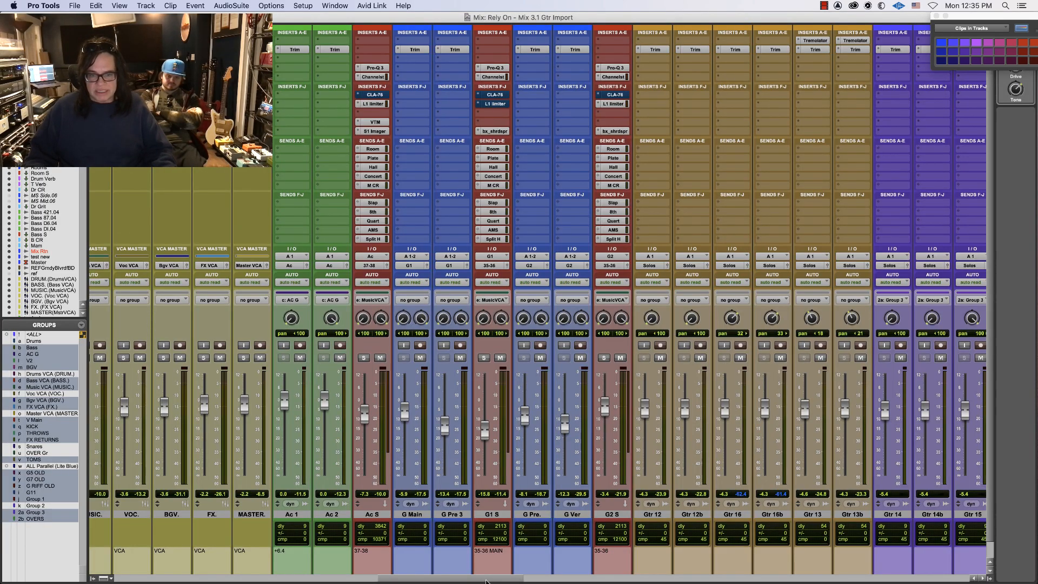
pyautogui.moveTo(486, 579); pyautogui.dragTo(772, 582)
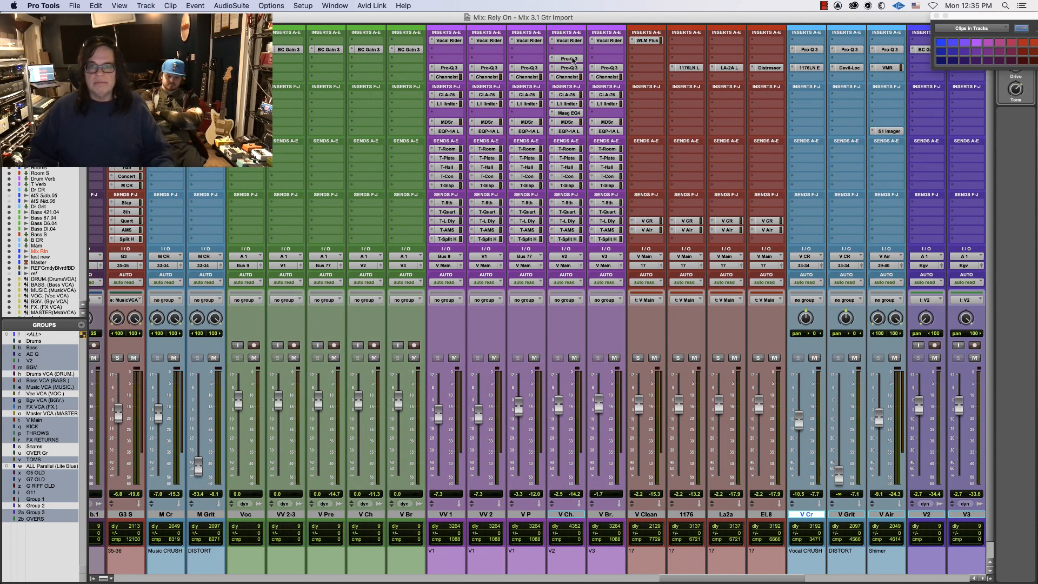
pyautogui.moveTo(573, 59); pyautogui.dragTo(449, 59)
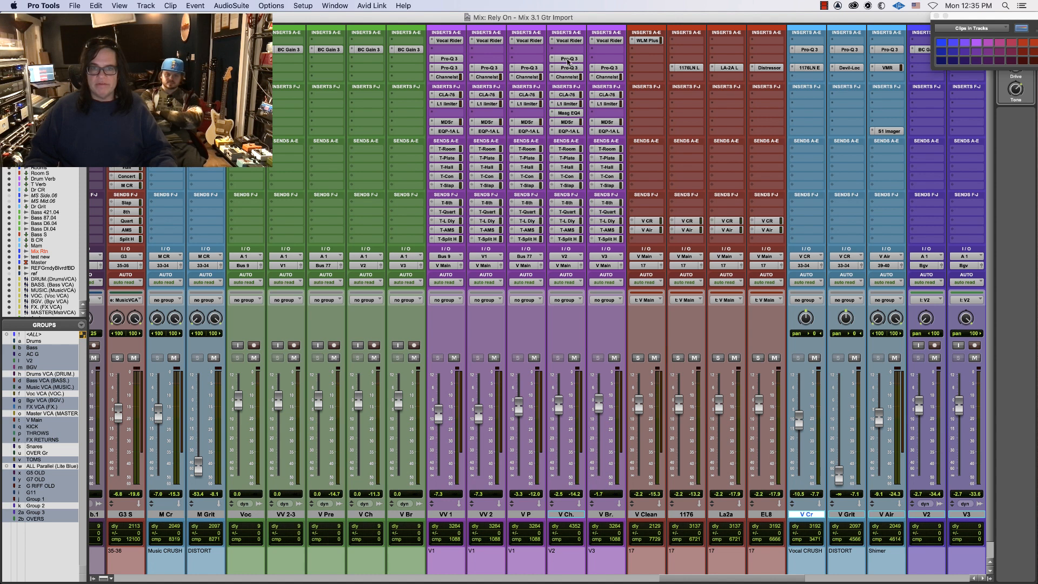
pyautogui.moveTo(568, 62); pyautogui.dragTo(603, 97)
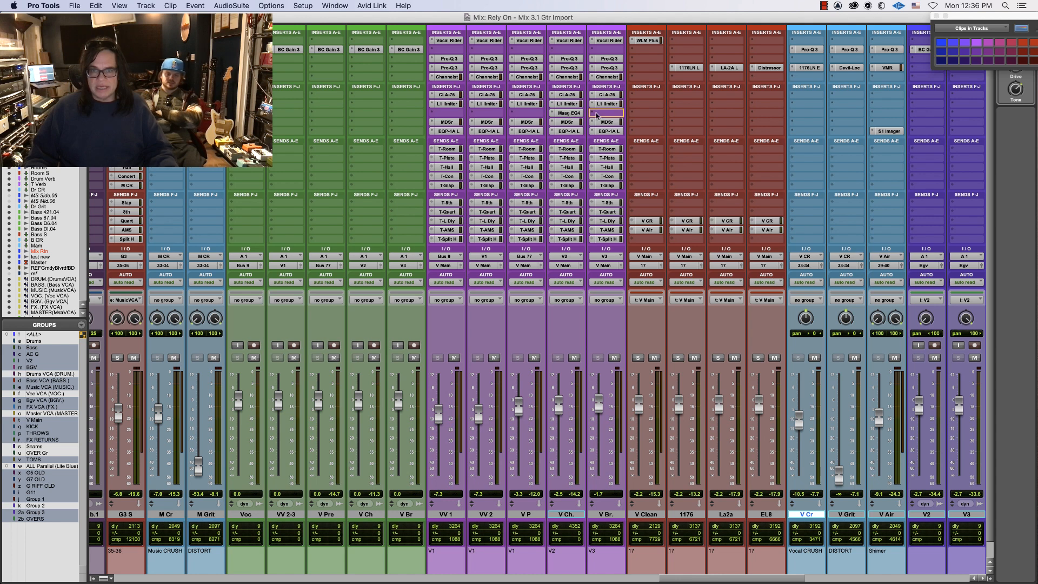
pyautogui.moveTo(597, 115); pyautogui.dragTo(488, 113)
pyautogui.moveTo(489, 113); pyautogui.dragTo(448, 113)
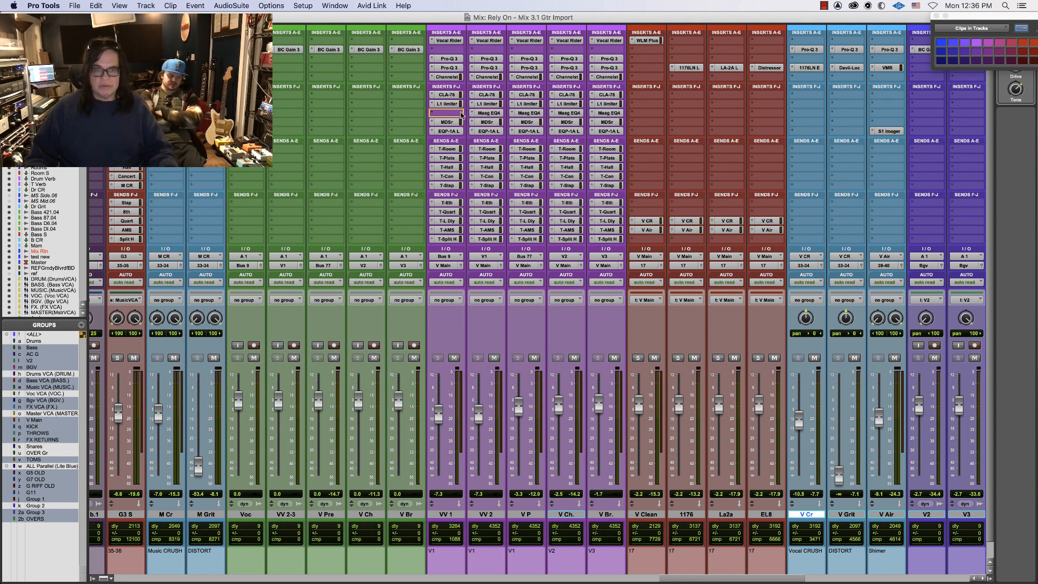
# Inspect the Massey De-Esser and Pultec EQP-1A settings on V Ch. and the EQP-1A settings on VV 1
pyautogui.click(569, 122)
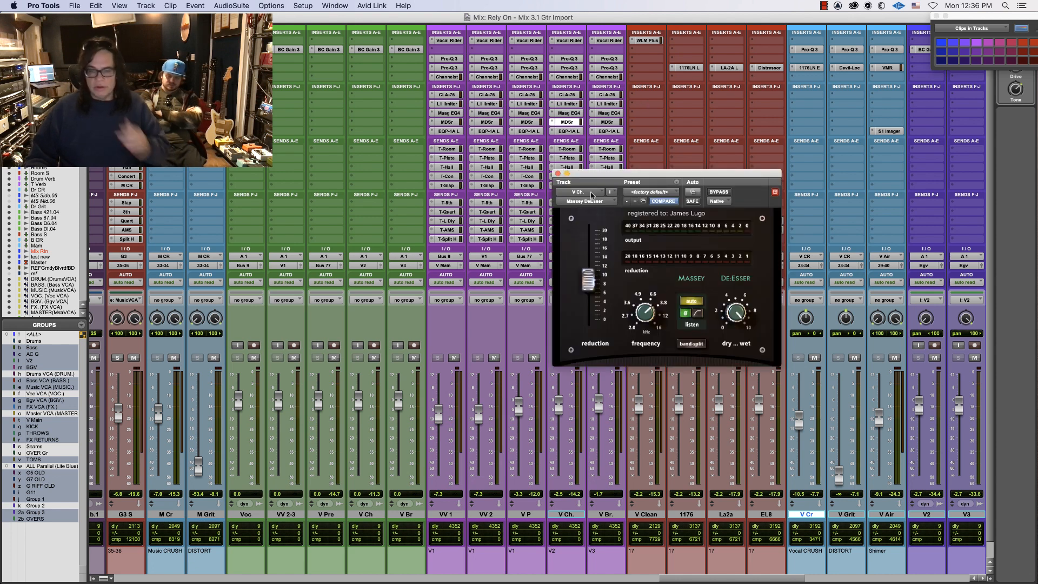
pyautogui.click(568, 131)
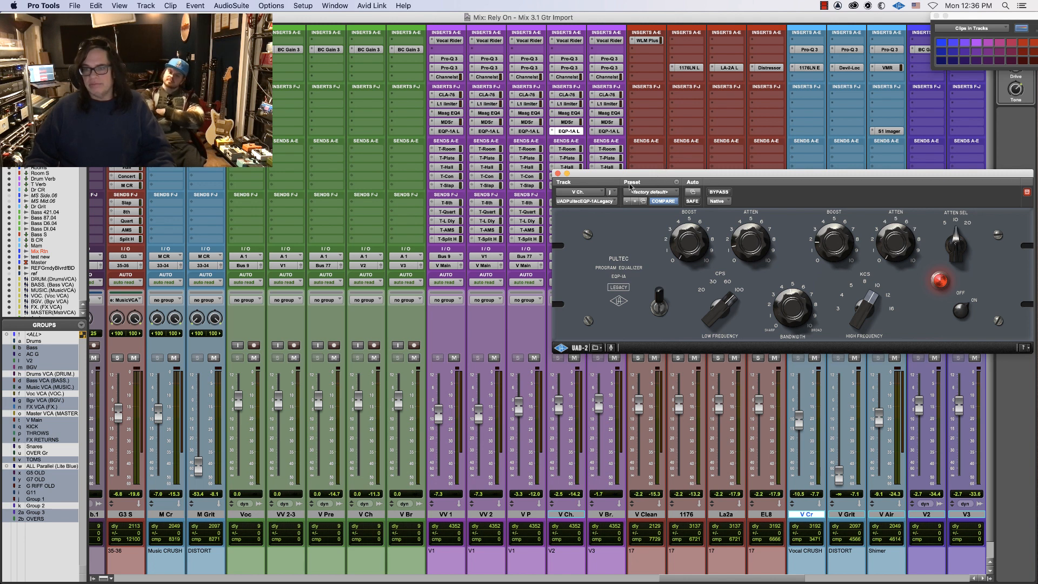
pyautogui.click(557, 173)
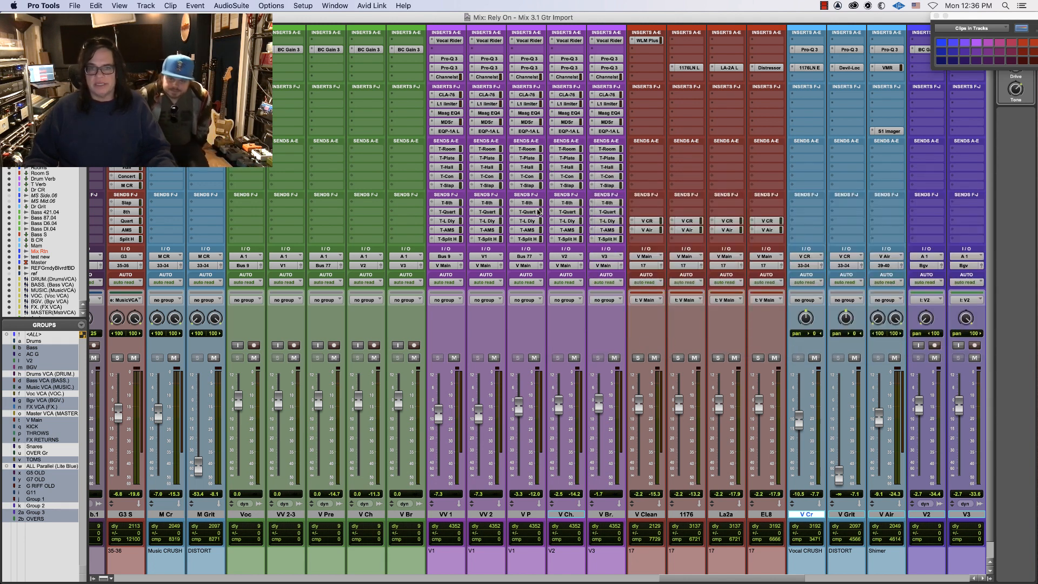
pyautogui.click(449, 131)
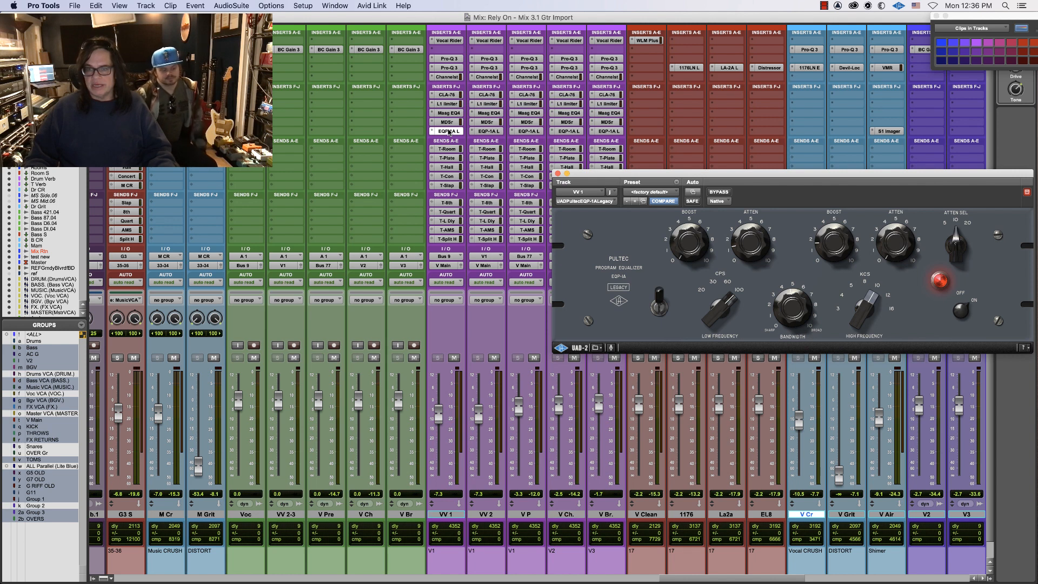
pyautogui.click(558, 173)
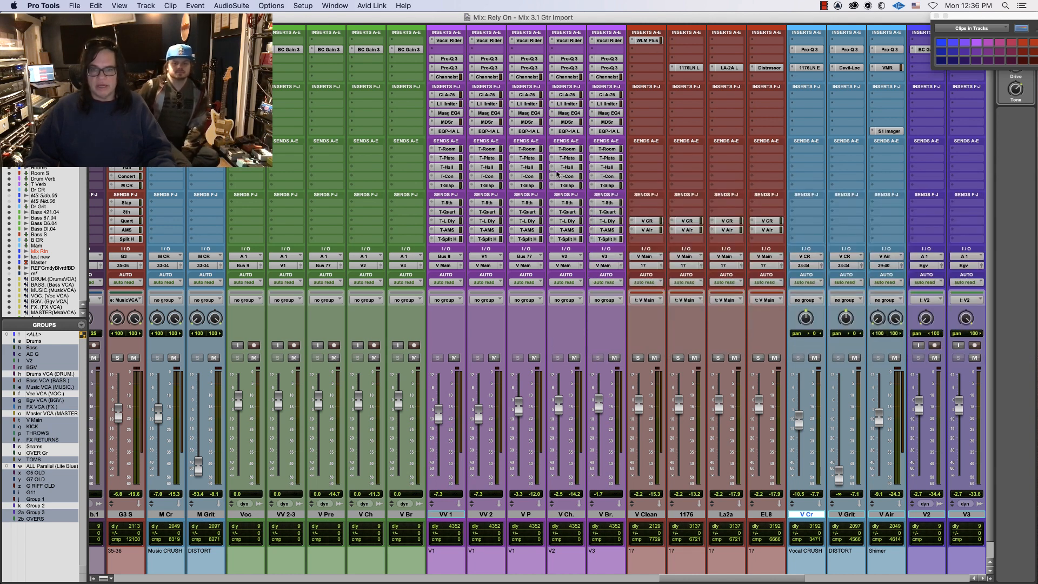
# Play the first verse from 2|4|000 and set the T-Hall send on VV 1 to about -19.8 dB
pyautogui.press('super+equal')
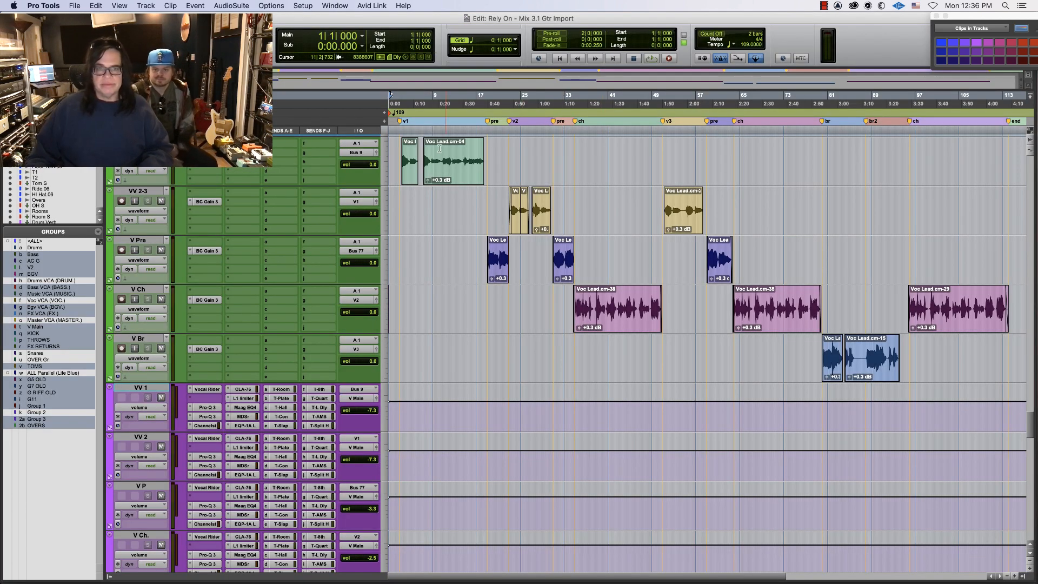
pyautogui.click(398, 156)
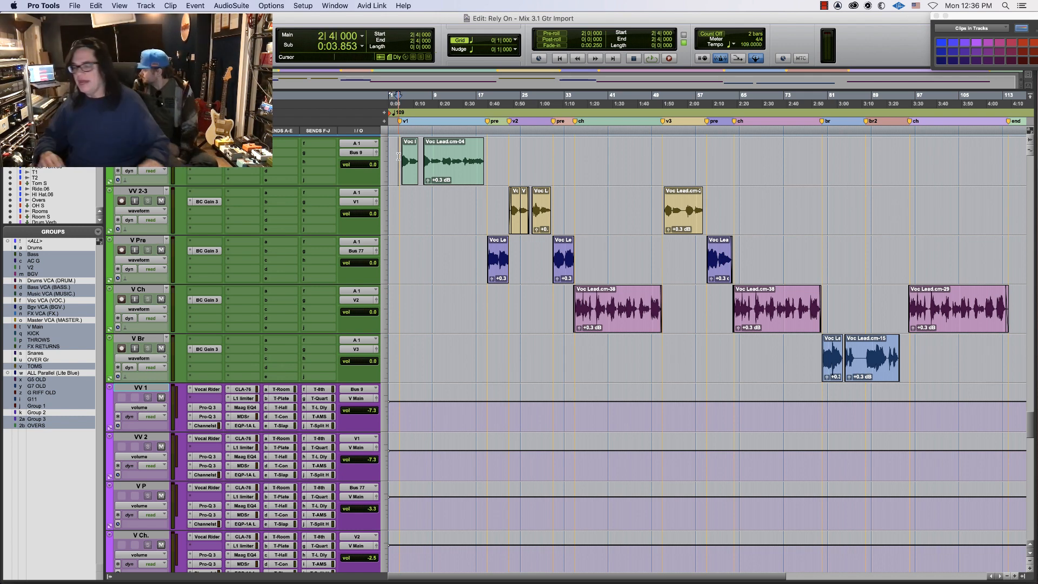
pyautogui.press('space')
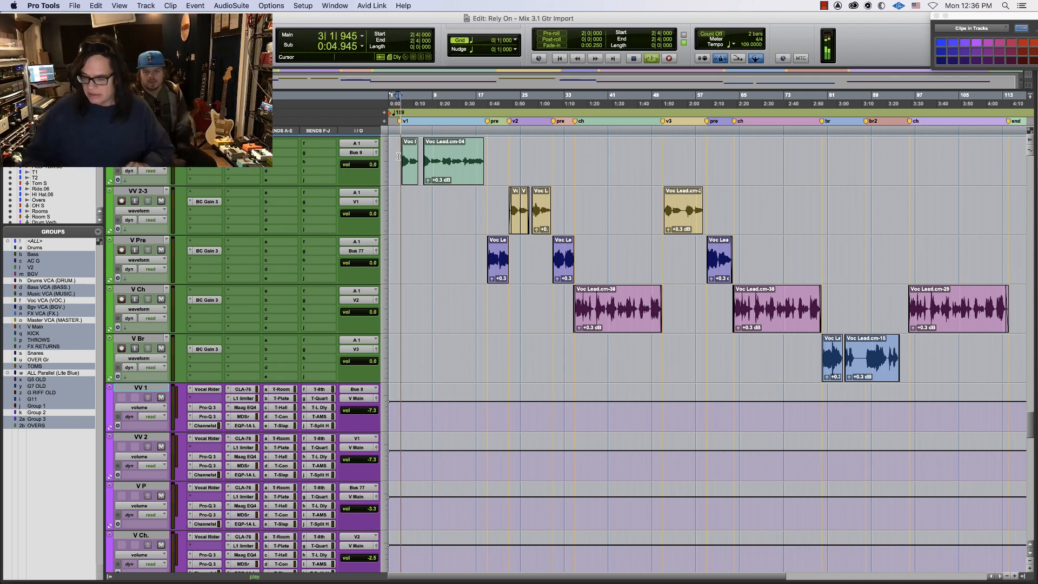
pyautogui.press('super+equal')
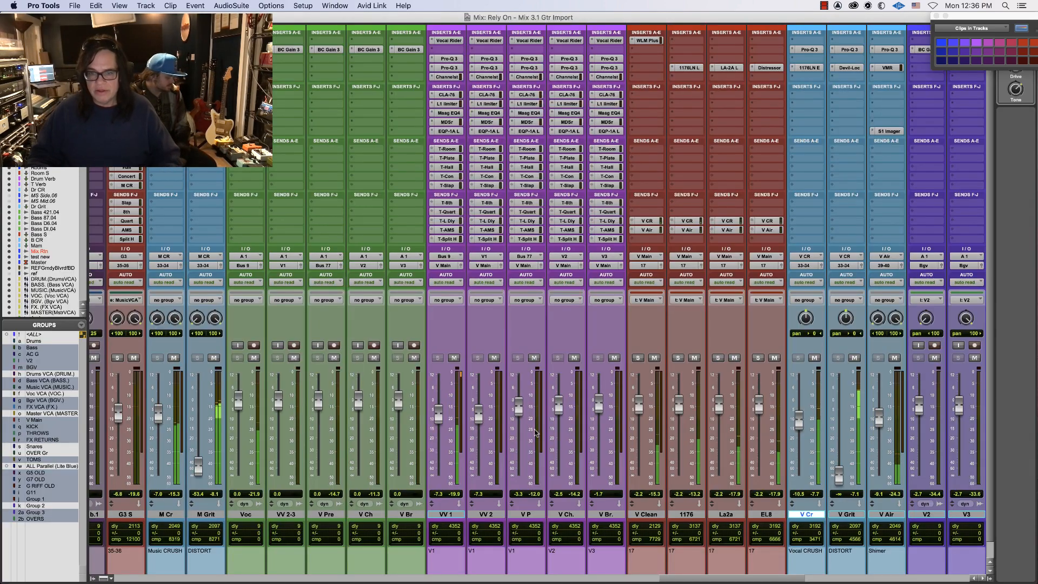
pyautogui.moveTo(684, 576); pyautogui.dragTo(639, 581)
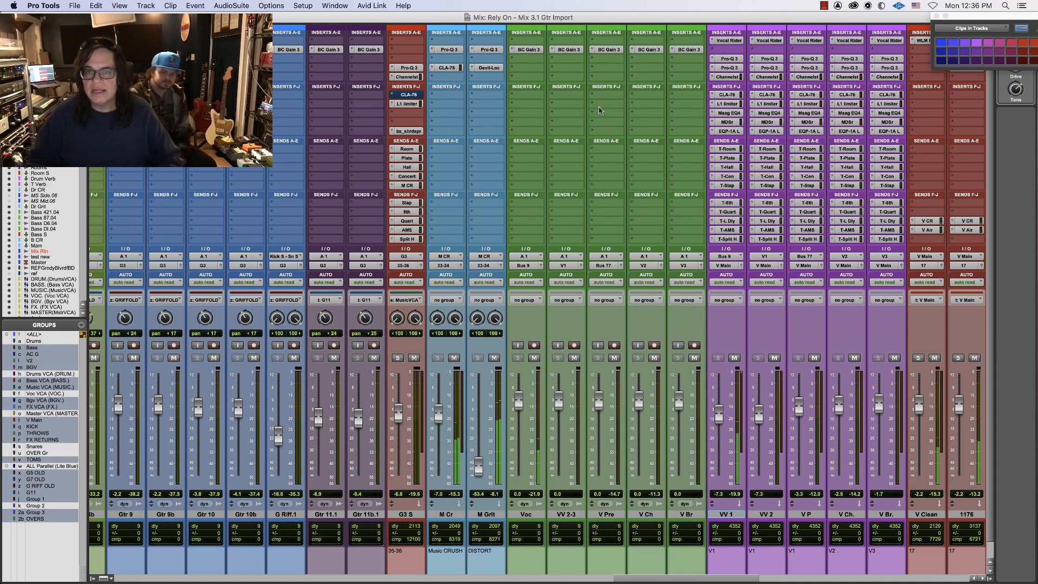
pyautogui.click(728, 167)
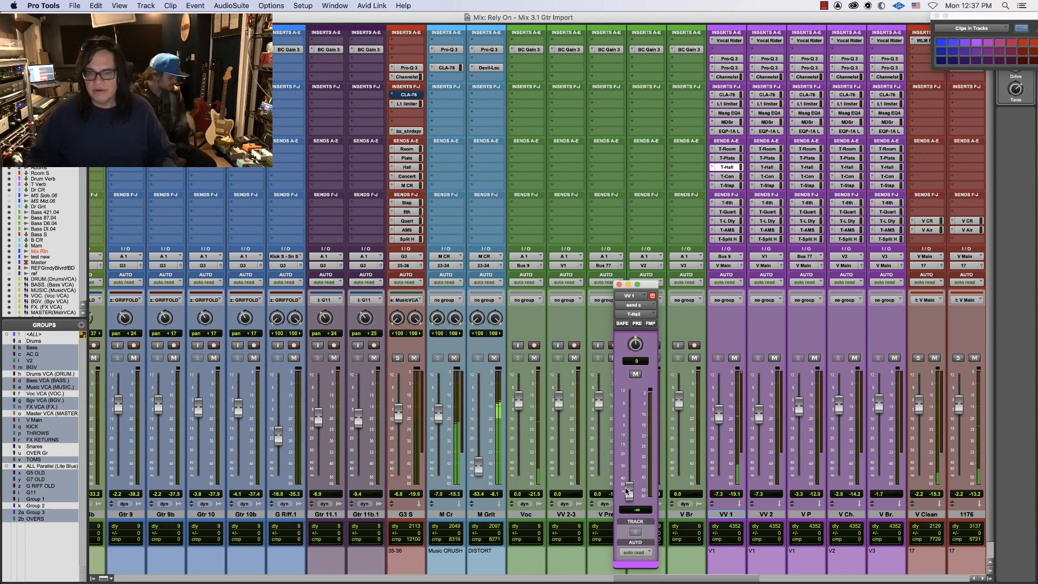
pyautogui.moveTo(632, 417); pyautogui.dragTo(628, 454)
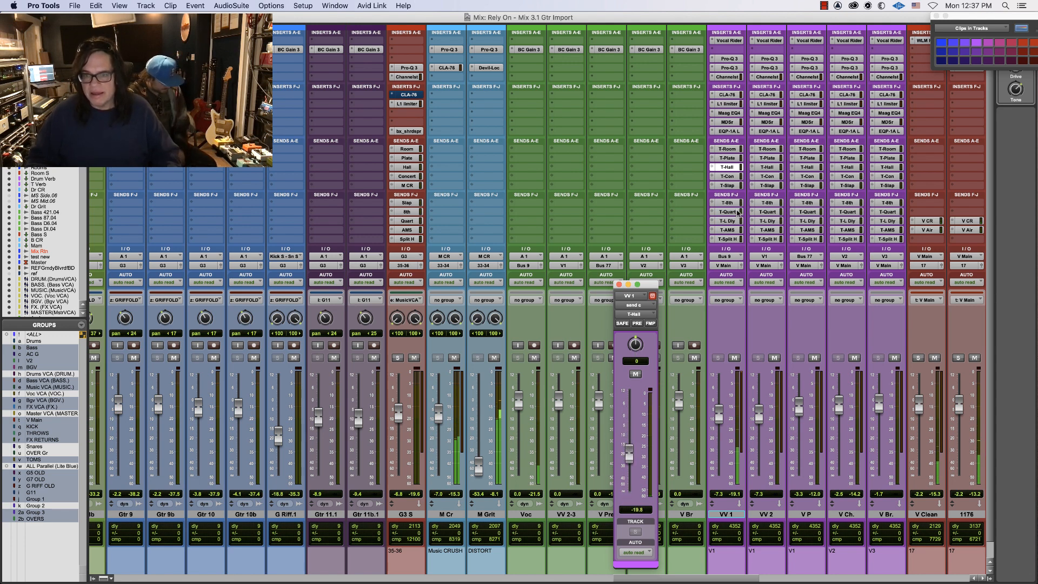
# Reposition playback within the first verse vocal and set the T-8th send on VV 1 to about -28.3 dB
pyautogui.press('super+equal')
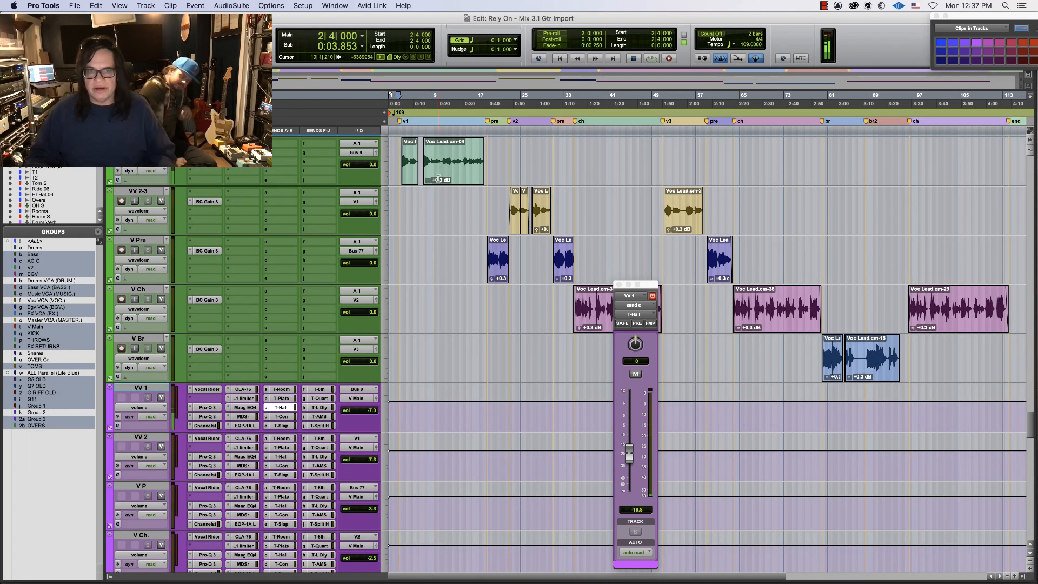
pyautogui.press('super+bracketright')
pyautogui.press('super+bracketright')
pyautogui.press('super+bracketright')
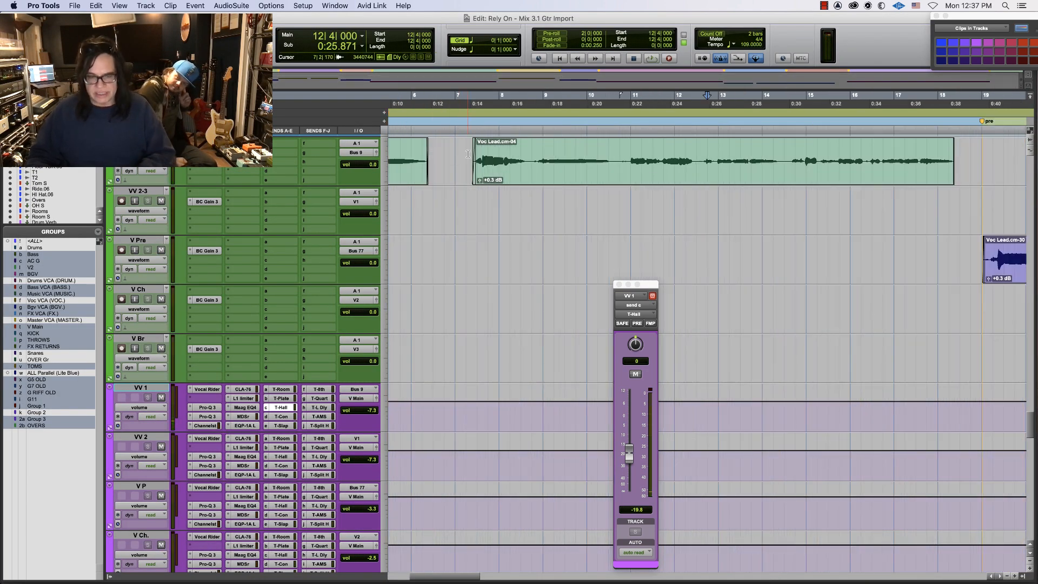
pyautogui.press('super+bracketleft')
pyautogui.press('super+equal')
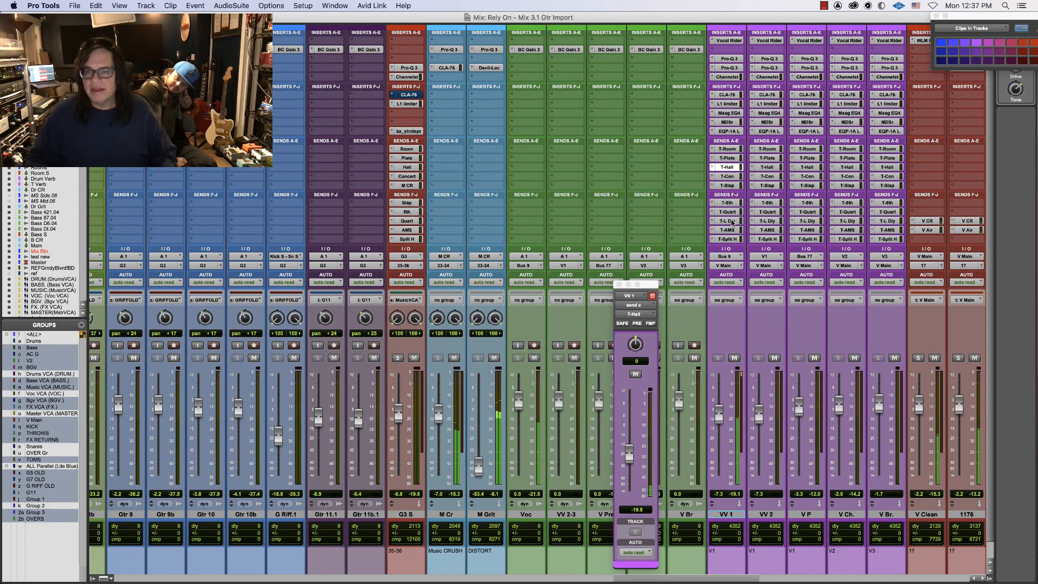
pyautogui.click(727, 202)
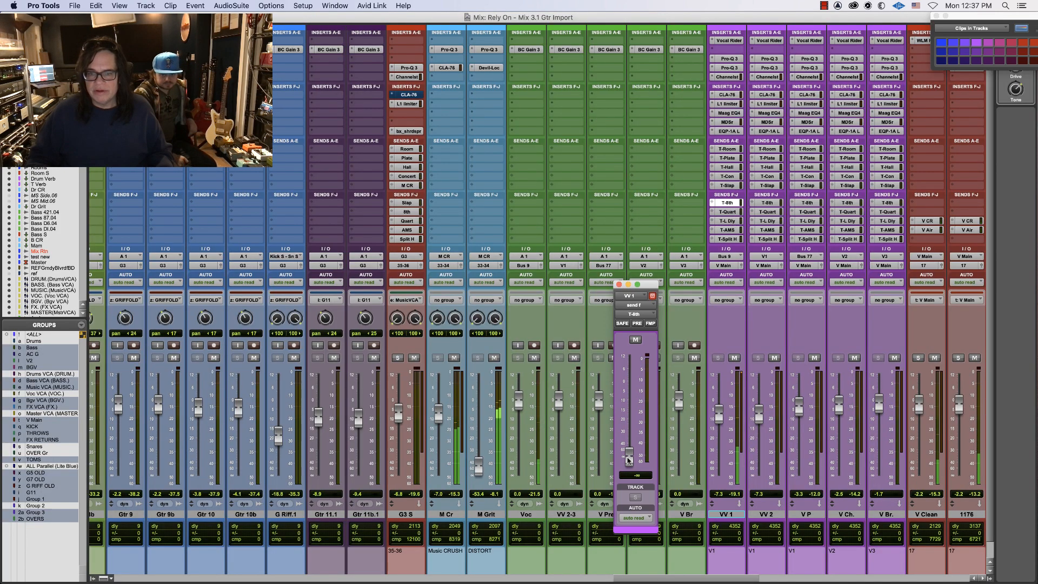
pyautogui.moveTo(627, 457); pyautogui.dragTo(628, 431)
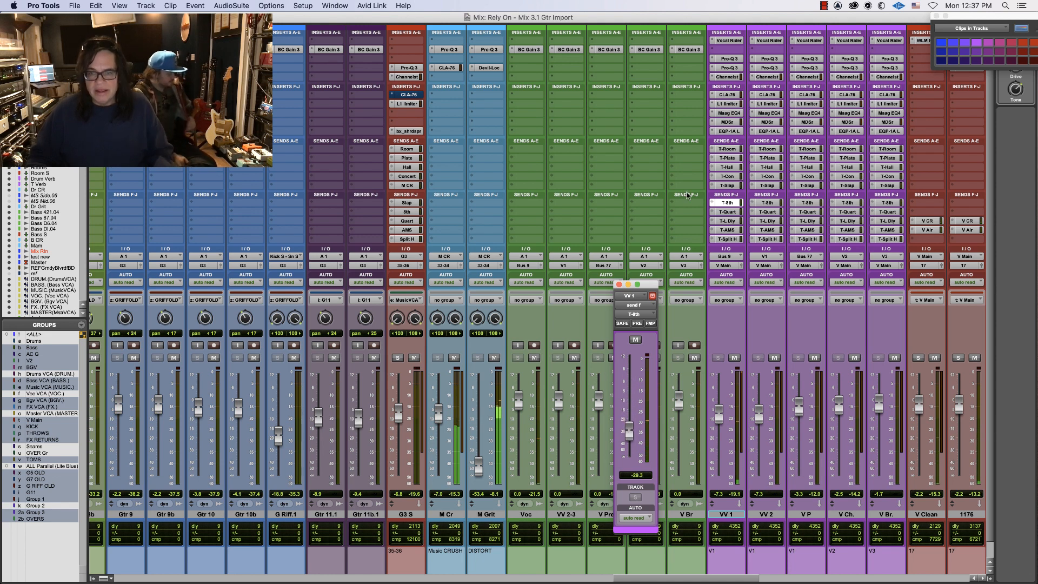
# Set the T-Split H send on VV 1 to about -26.8 dB and raise the track's volume to about -6.9 dB
pyautogui.click(727, 239)
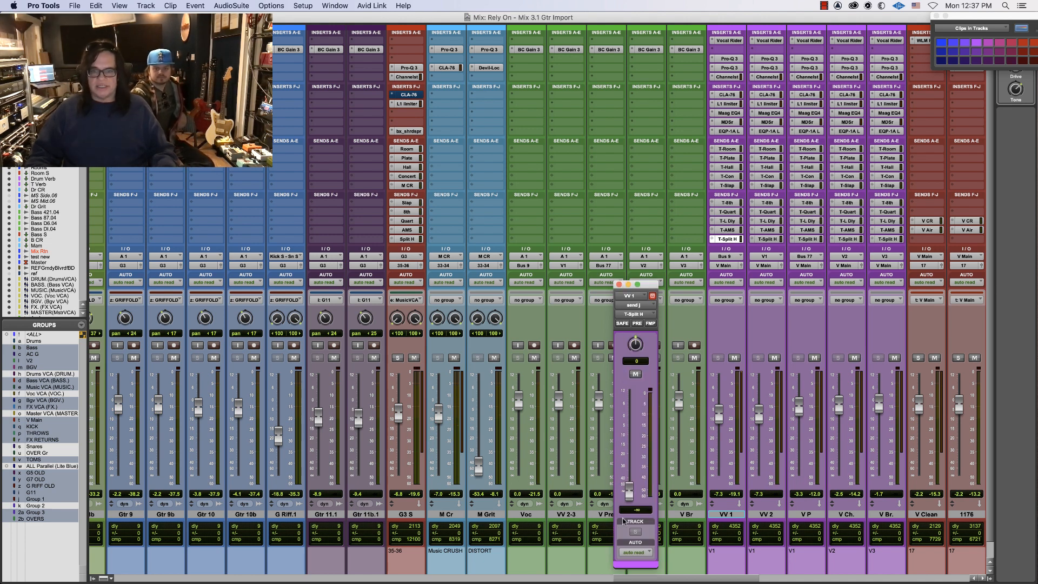
pyautogui.keyDown('alt'); pyautogui.click(629, 491); pyautogui.keyUp('alt')
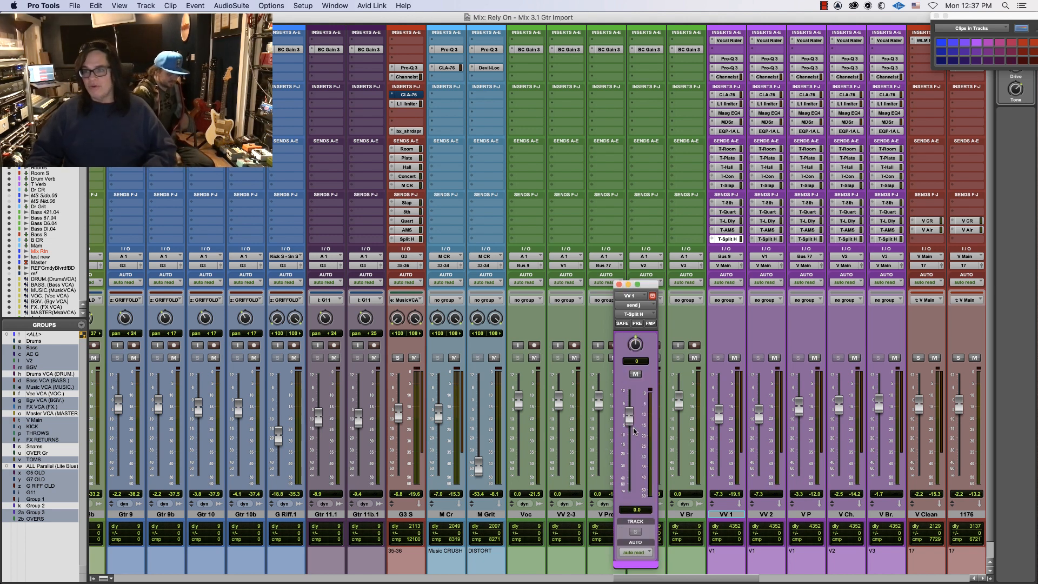
pyautogui.moveTo(631, 417); pyautogui.dragTo(629, 463)
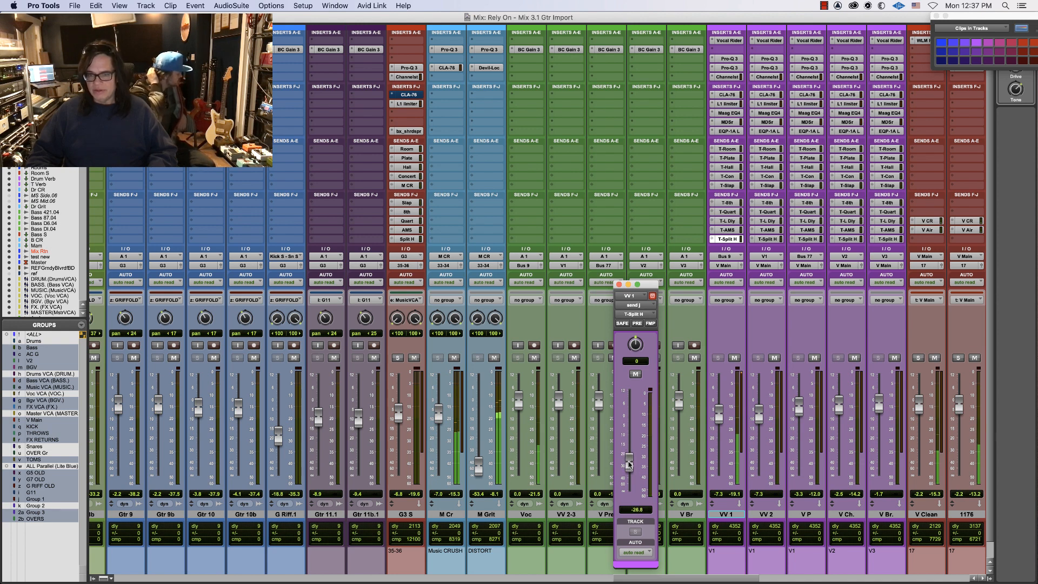
pyautogui.click(729, 494)
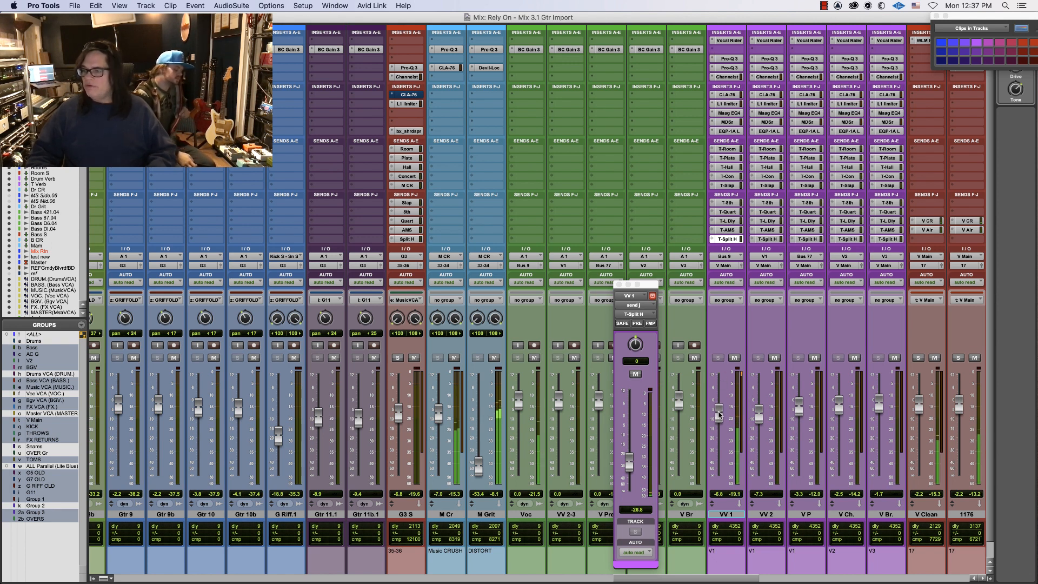
# Set the T-Plate send on VV 1 to about -19.0 dB and its T-Hall send to about -17.2 dB
pyautogui.click(730, 158)
pyautogui.moveTo(634, 479); pyautogui.dragTo(633, 443)
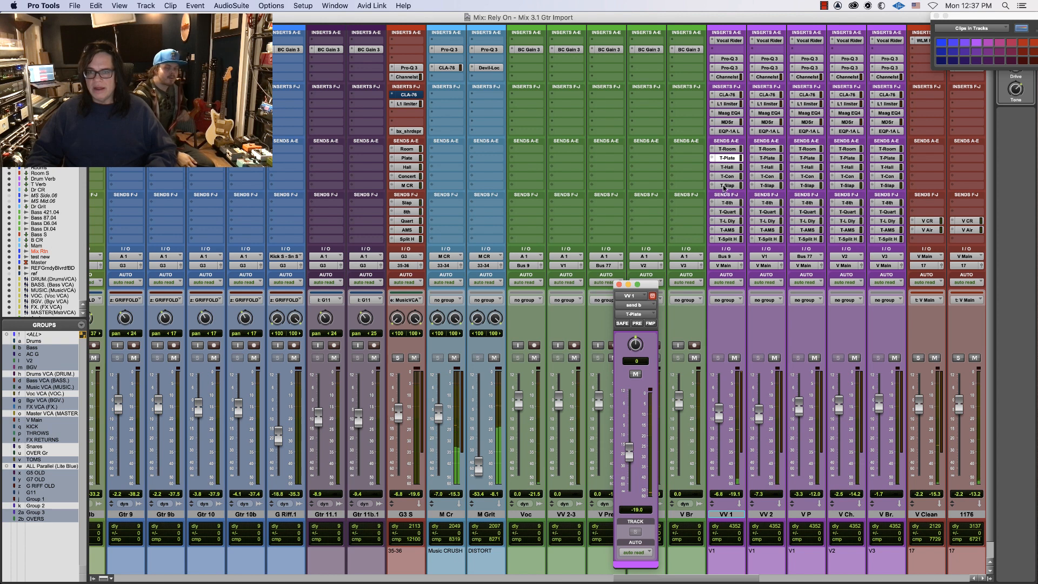
pyautogui.click(727, 167)
pyautogui.moveTo(625, 453)
pyautogui.mouseDown()
pyautogui.moveTo(628, 411)
pyautogui.moveTo(629, 445)
pyautogui.mouseUp()
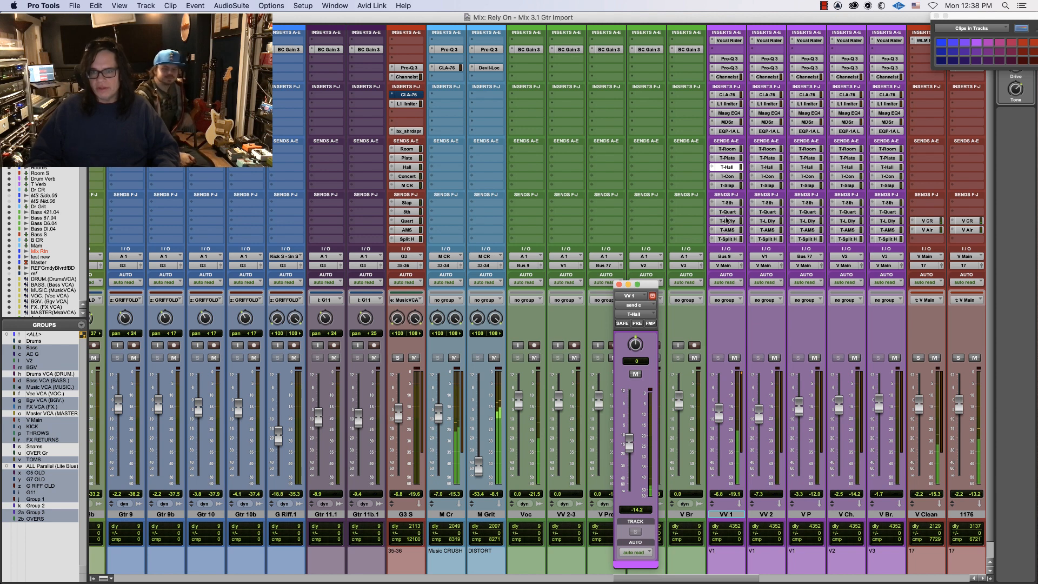
pyautogui.moveTo(630, 445); pyautogui.dragTo(631, 454)
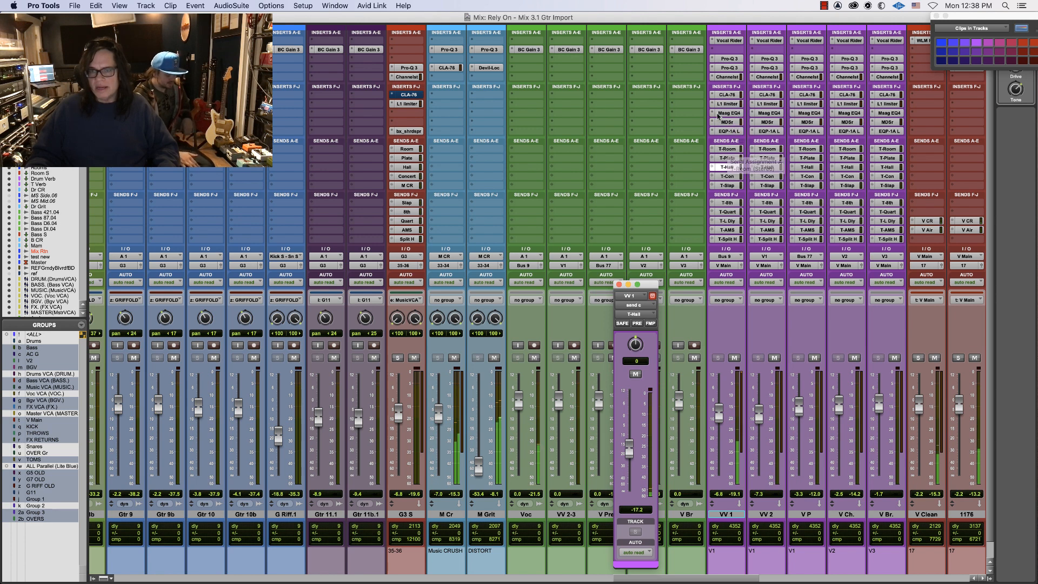
# Narrow the Vocal Rider range on VV 1 to about 9.9 by bringing in both the lower and upper limits
pyautogui.click(726, 43)
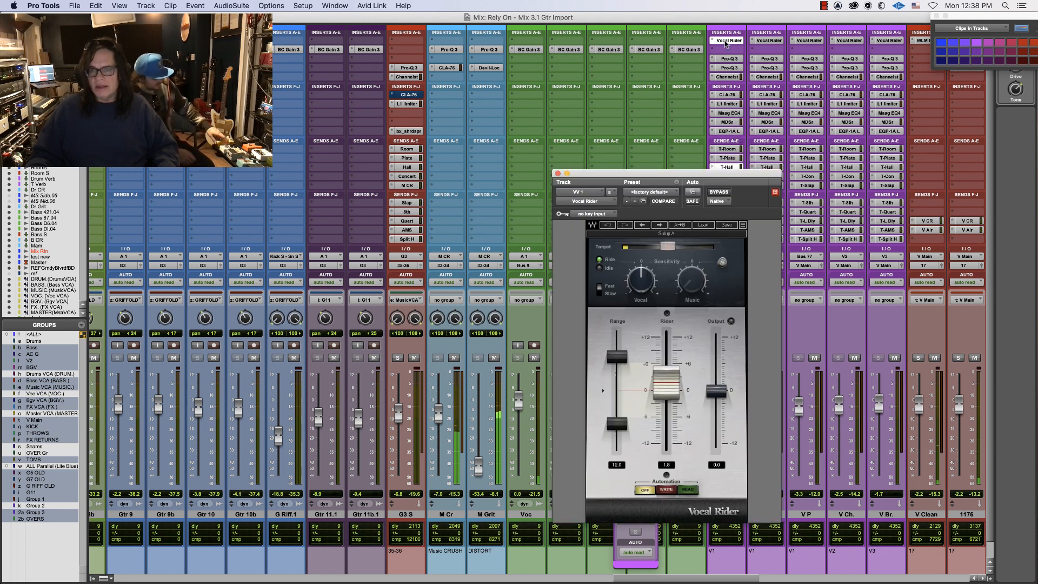
pyautogui.moveTo(625, 424); pyautogui.dragTo(624, 416)
pyautogui.moveTo(617, 357); pyautogui.dragTo(616, 360)
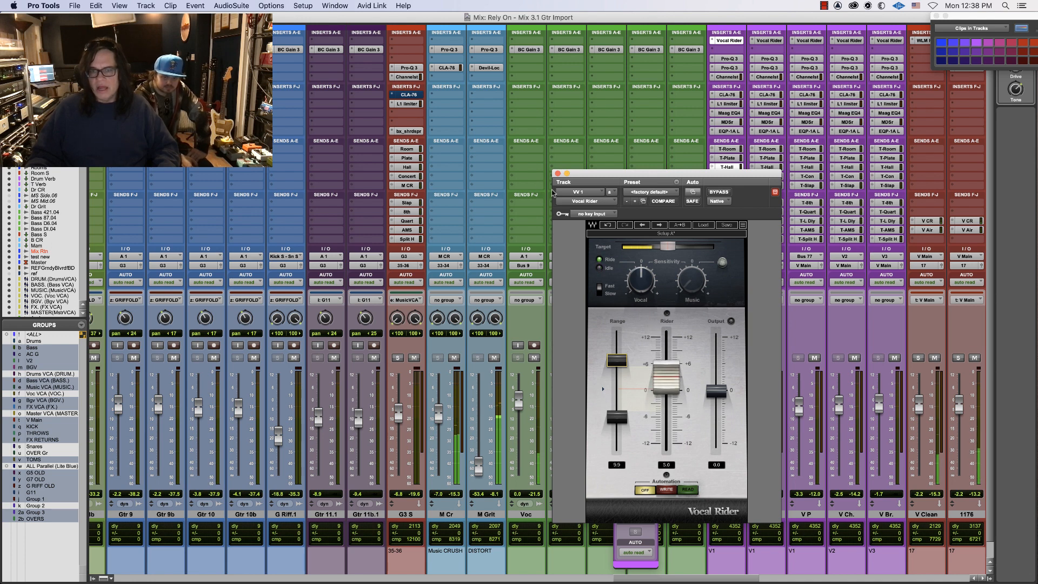
pyautogui.click(557, 173)
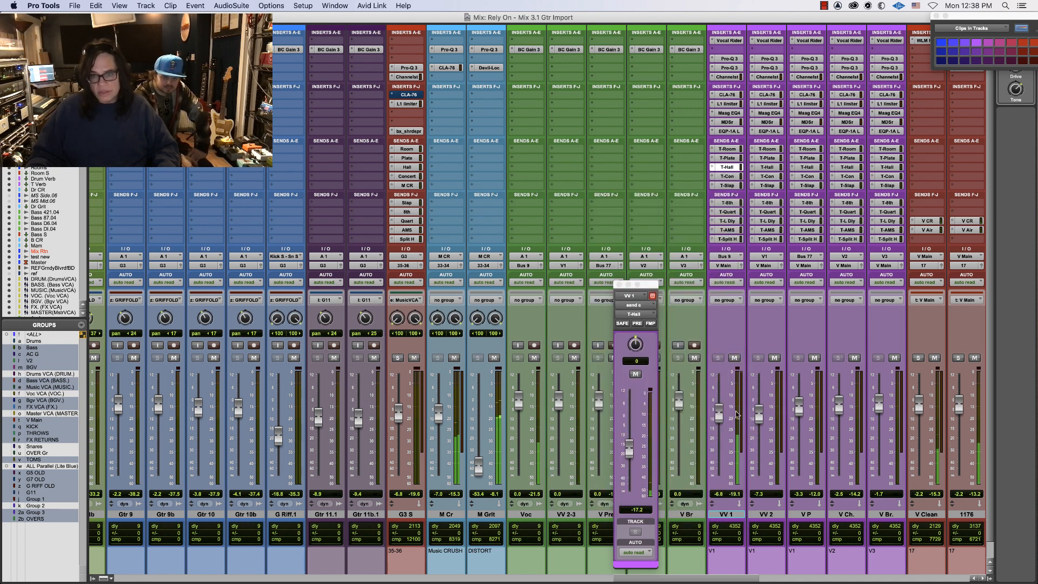
# Lower the VV 1 volume to about -7.0 dB and set its T-Quart send to about -22.8 dB
pyautogui.moveTo(719, 415); pyautogui.dragTo(719, 416)
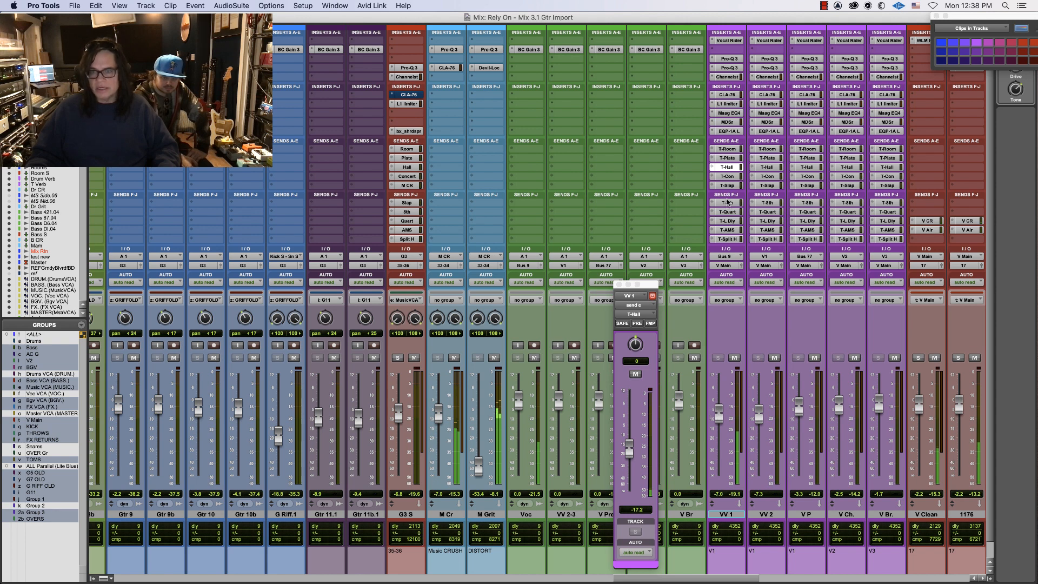
pyautogui.click(729, 212)
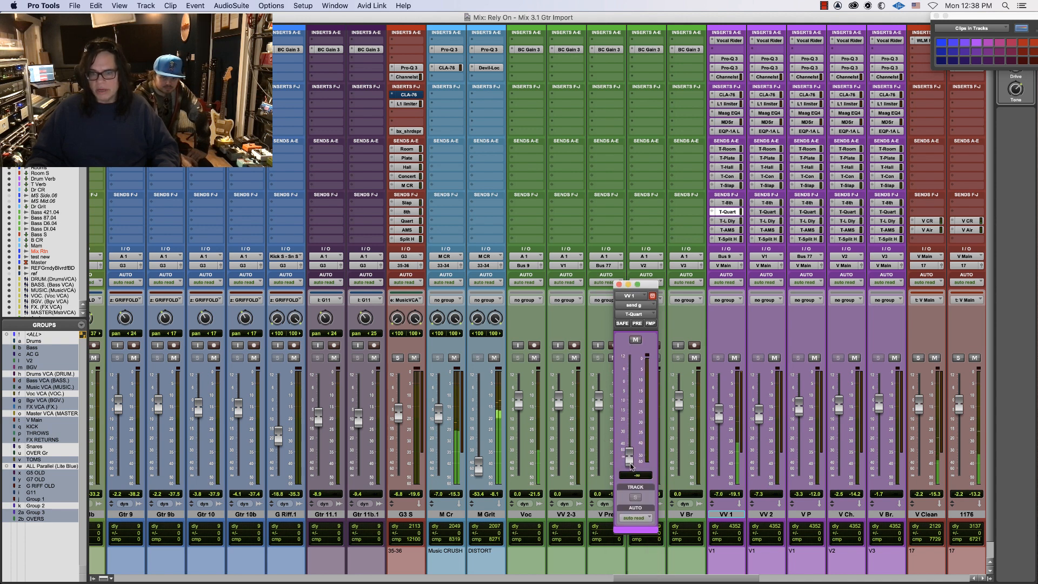
pyautogui.moveTo(632, 466); pyautogui.dragTo(635, 422)
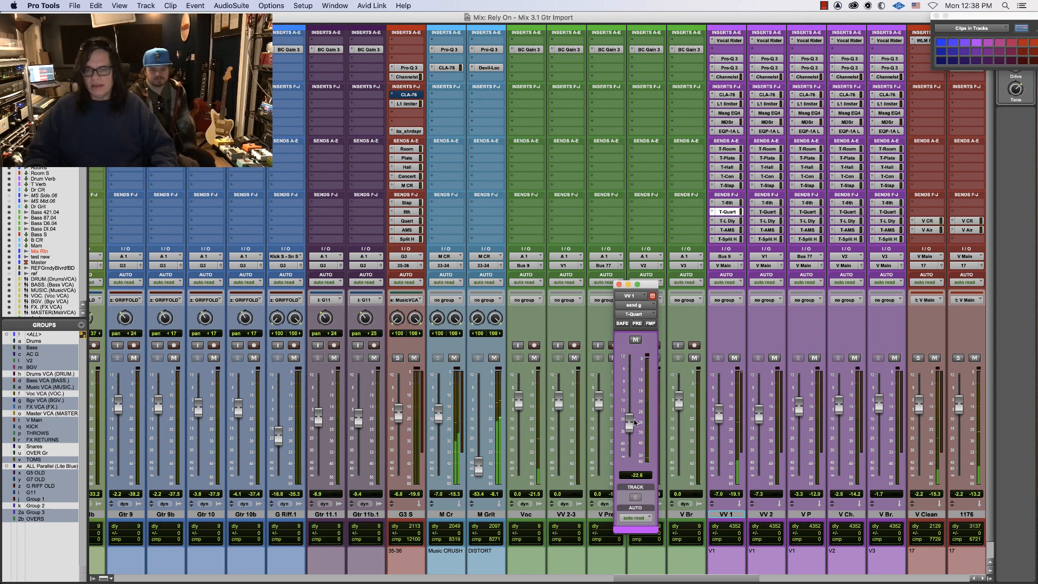
# Raise VV 1's T-AMS send level to about -32.2 dB and close the send fader
pyautogui.click(727, 230)
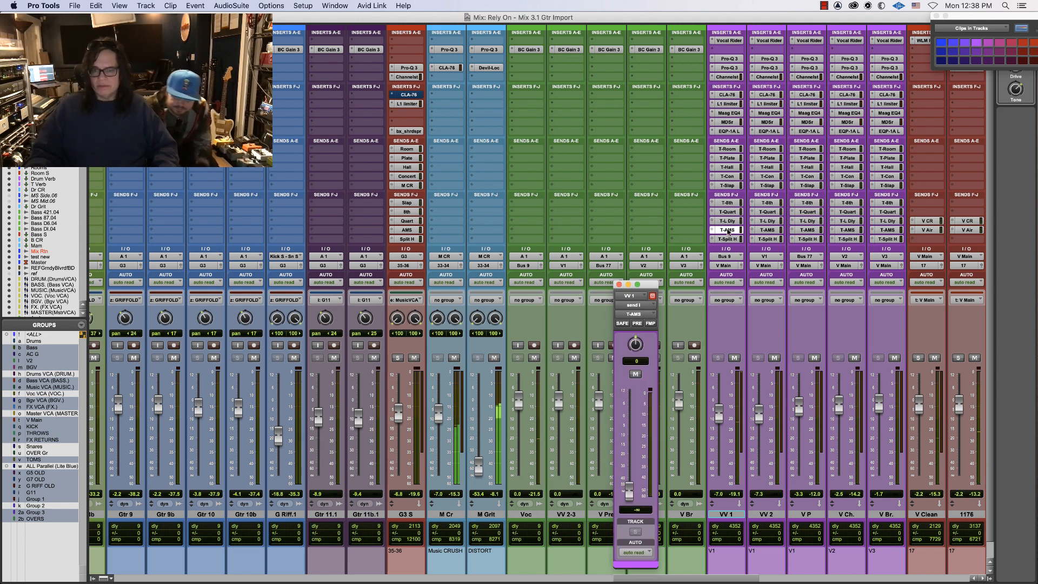
pyautogui.moveTo(633, 469)
pyautogui.mouseDown()
pyautogui.moveTo(635, 415)
pyautogui.moveTo(641, 476)
pyautogui.mouseUp()
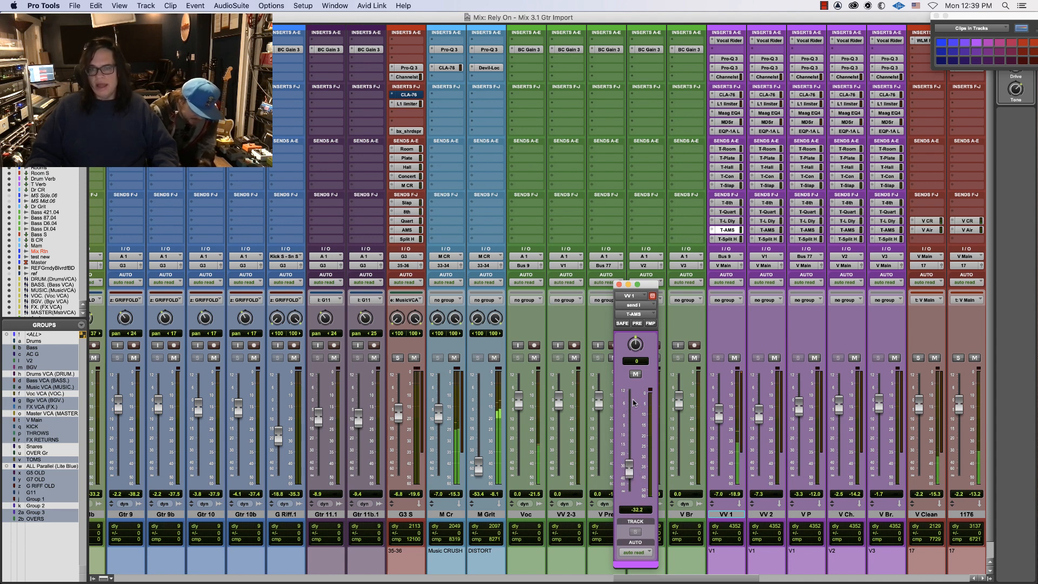
pyautogui.click(618, 285)
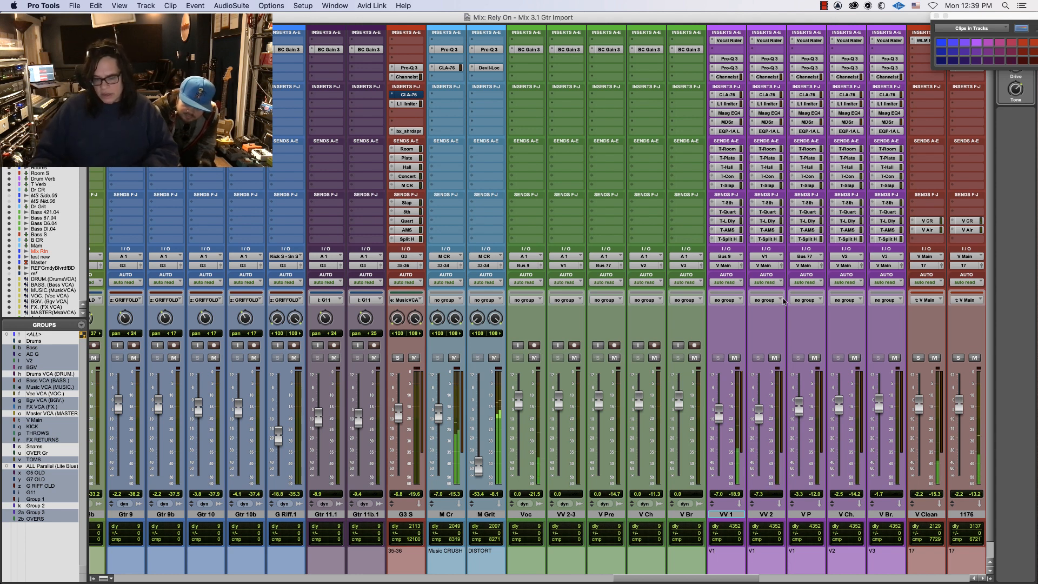
pyautogui.press('super+equal')
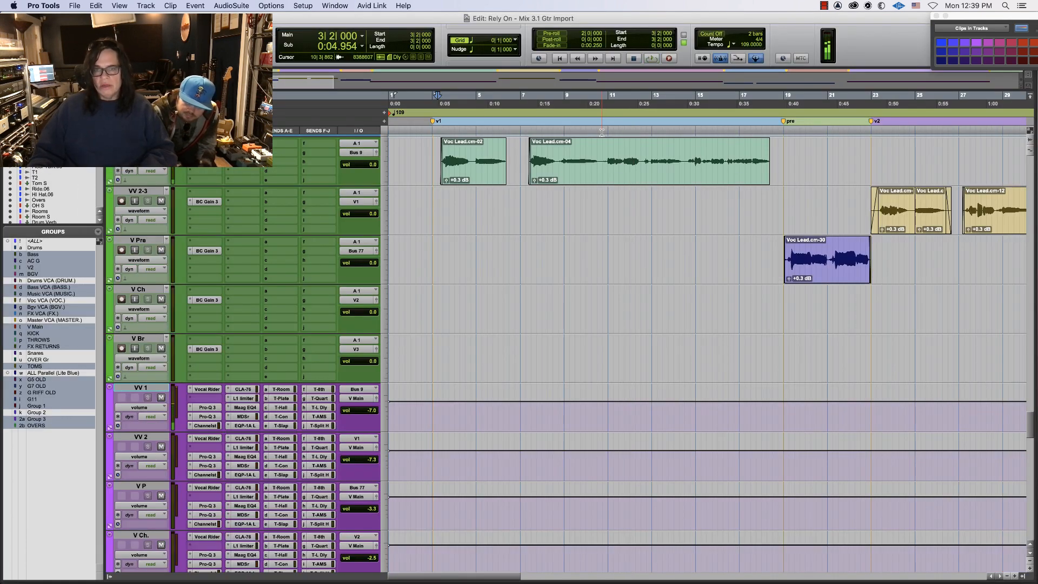
pyautogui.press('super+equal')
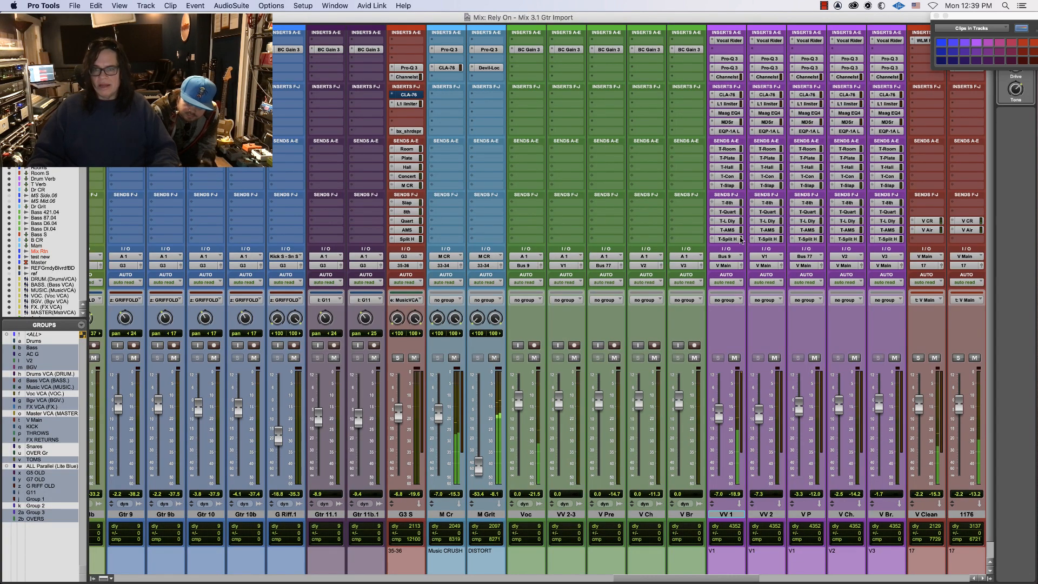
# Set VV 1's T-Quart send to about -34.3 dB and its T-Slap send to about -25.6 dB
pyautogui.click(727, 202)
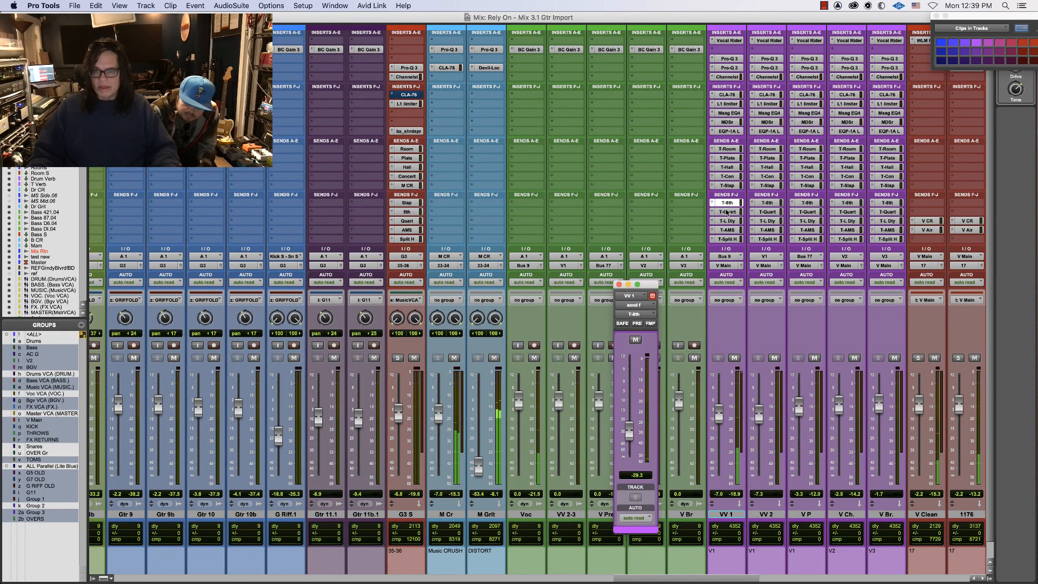
pyautogui.click(727, 212)
pyautogui.moveTo(630, 421); pyautogui.dragTo(627, 438)
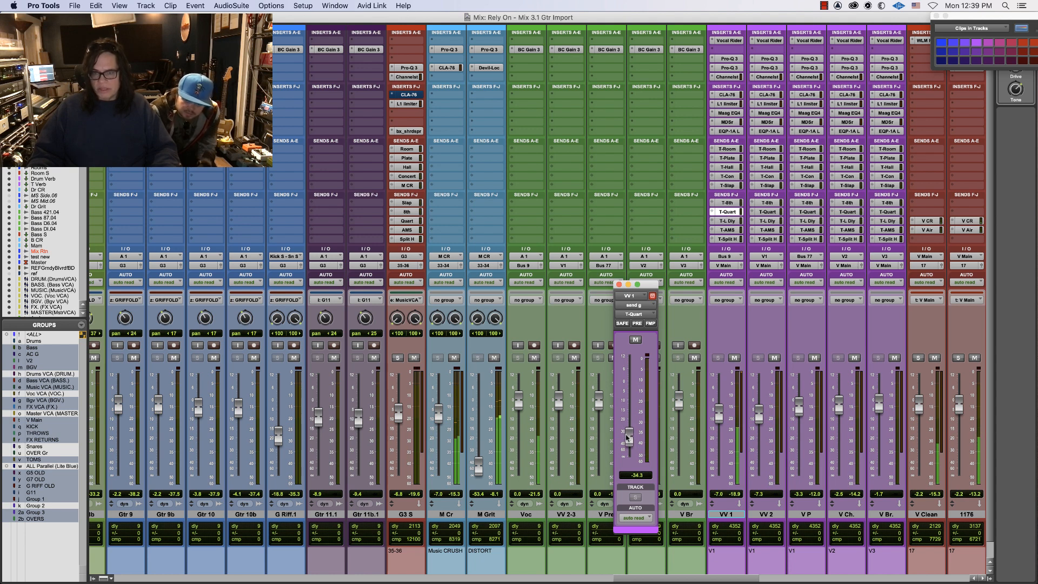
pyautogui.click(729, 221)
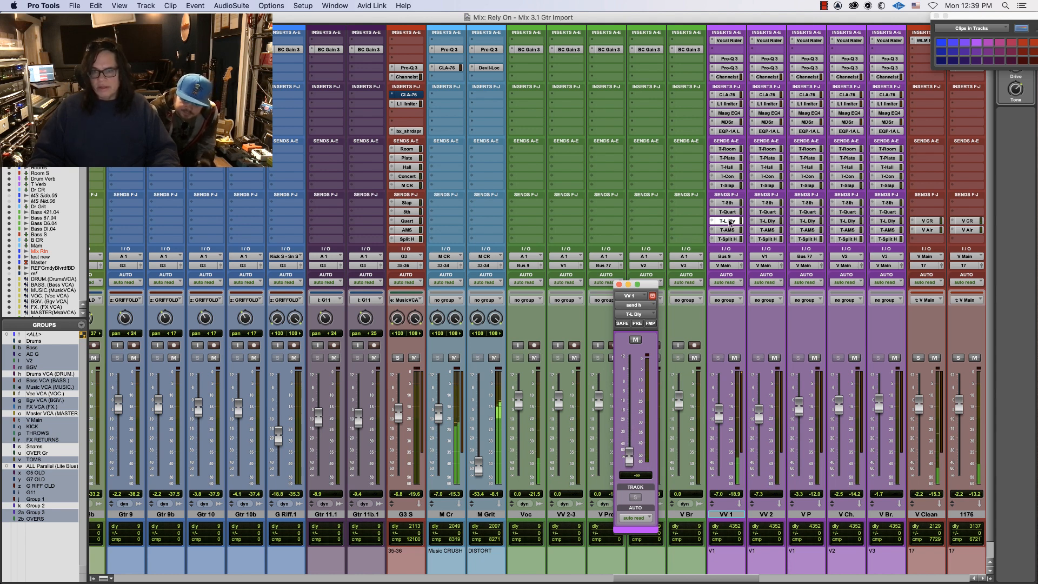
pyautogui.click(727, 185)
pyautogui.moveTo(629, 457); pyautogui.dragTo(639, 422)
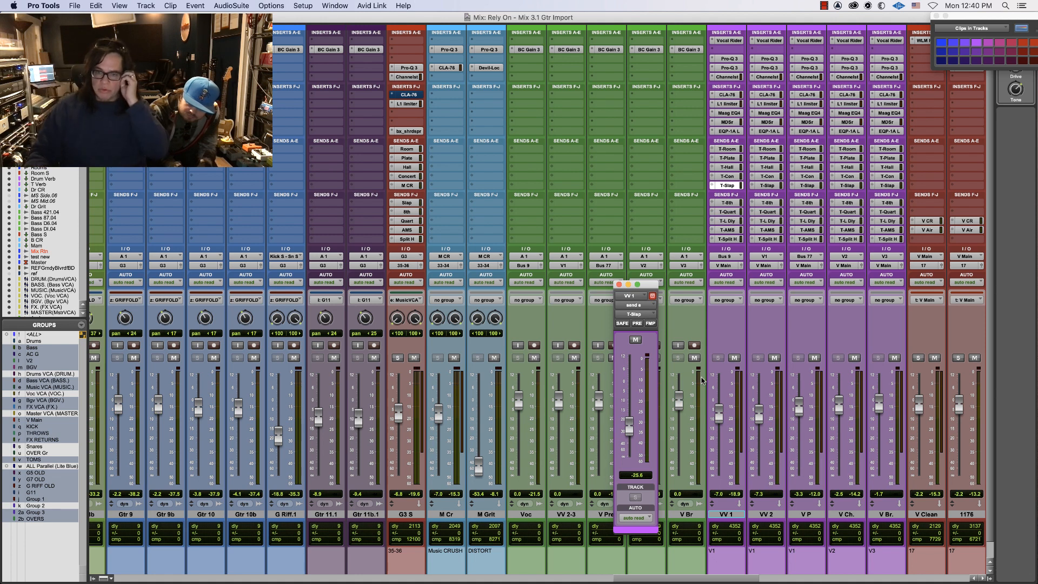
pyautogui.press('space')
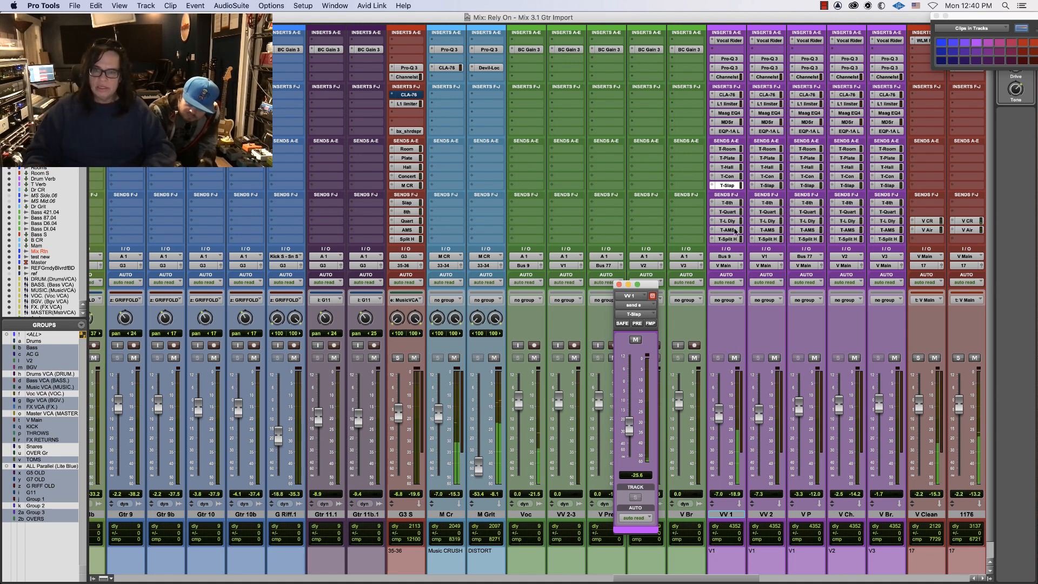
# Audition VV 1's T-AMS send at 0.0 dB, settle it at about -33.5 dB, and set the T-Room send to about -32.2 dB
pyautogui.click(727, 230)
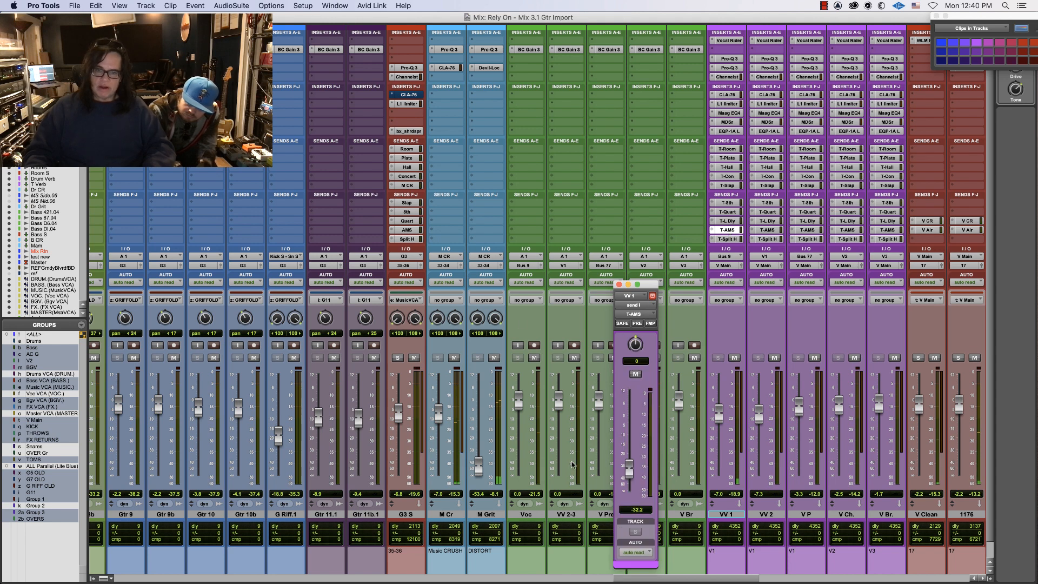
pyautogui.keyDown('alt'); pyautogui.click(629, 466); pyautogui.keyUp('alt')
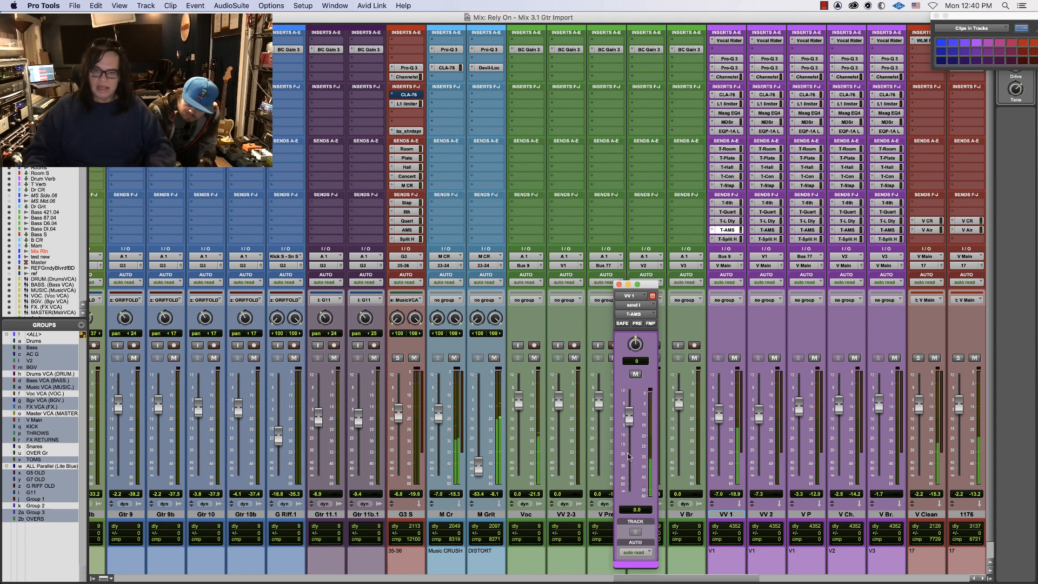
pyautogui.moveTo(631, 417); pyautogui.dragTo(627, 469)
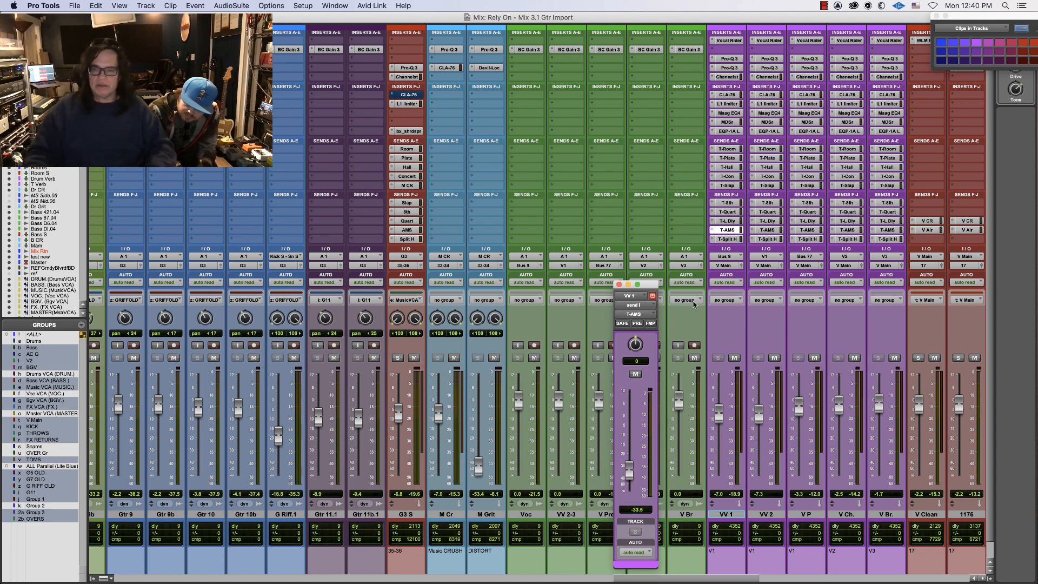
pyautogui.click(726, 149)
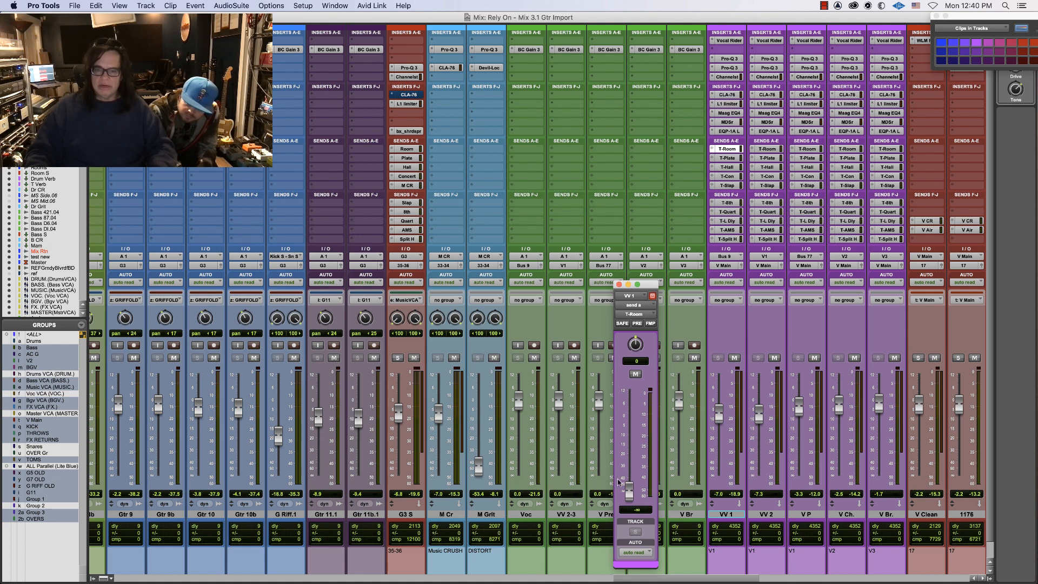
pyautogui.moveTo(630, 483); pyautogui.dragTo(629, 462)
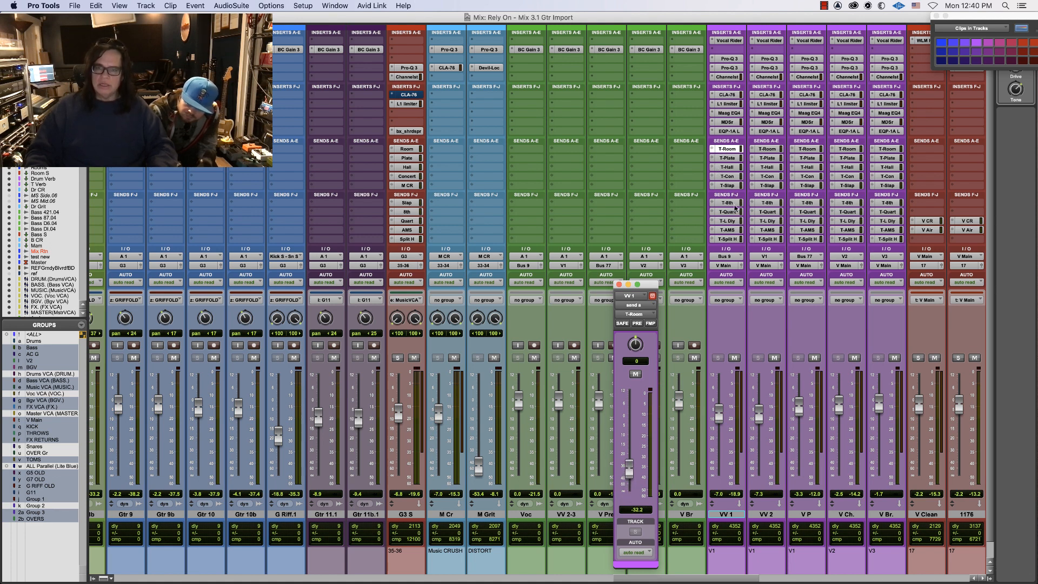
pyautogui.click(727, 186)
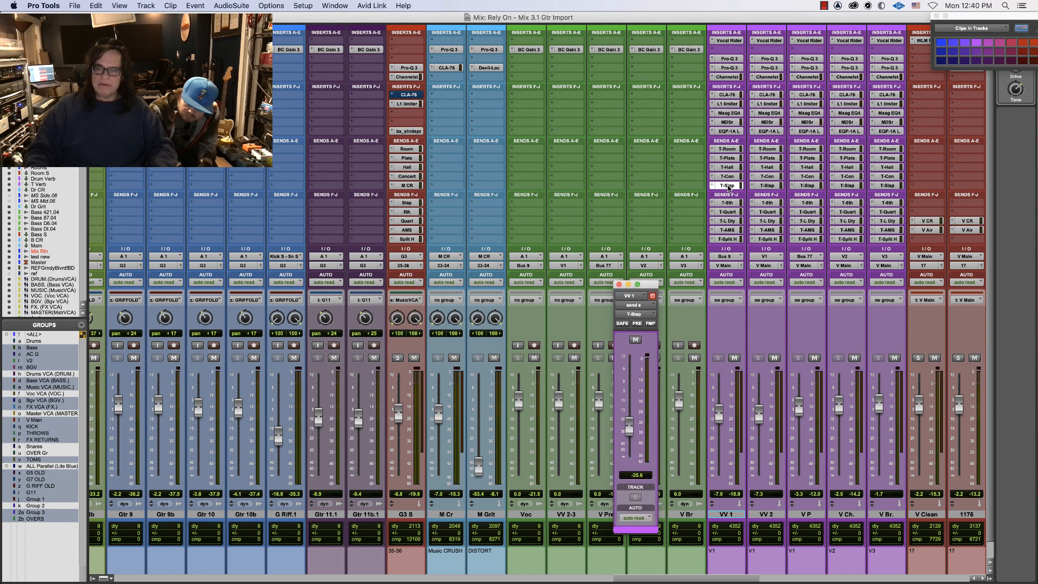
pyautogui.click(727, 230)
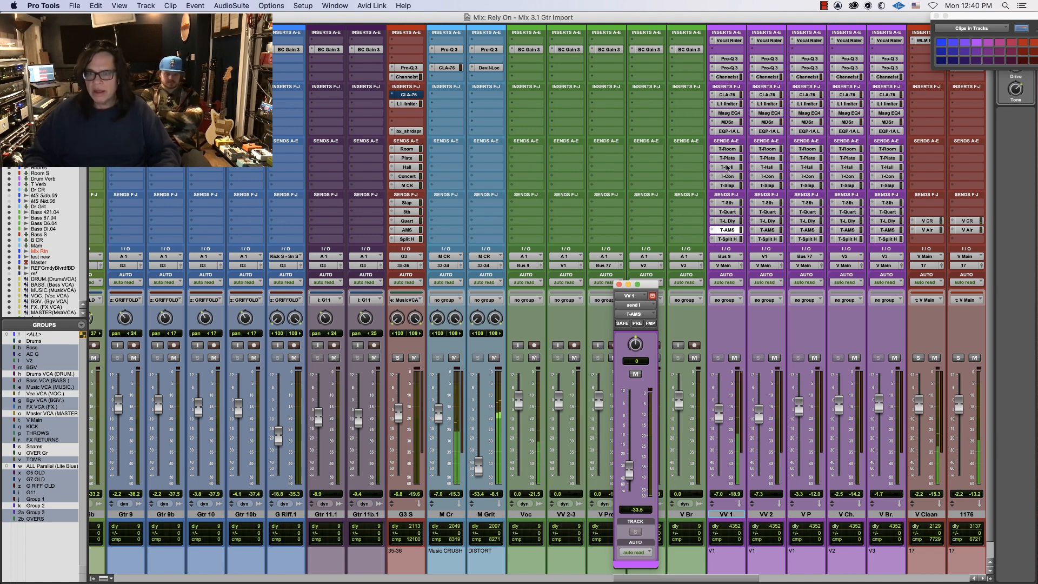
# Set VV 1's T-Hall send to about -19.8 dB and its track volume to -6.5 dB
pyautogui.click(727, 158)
pyautogui.click(728, 167)
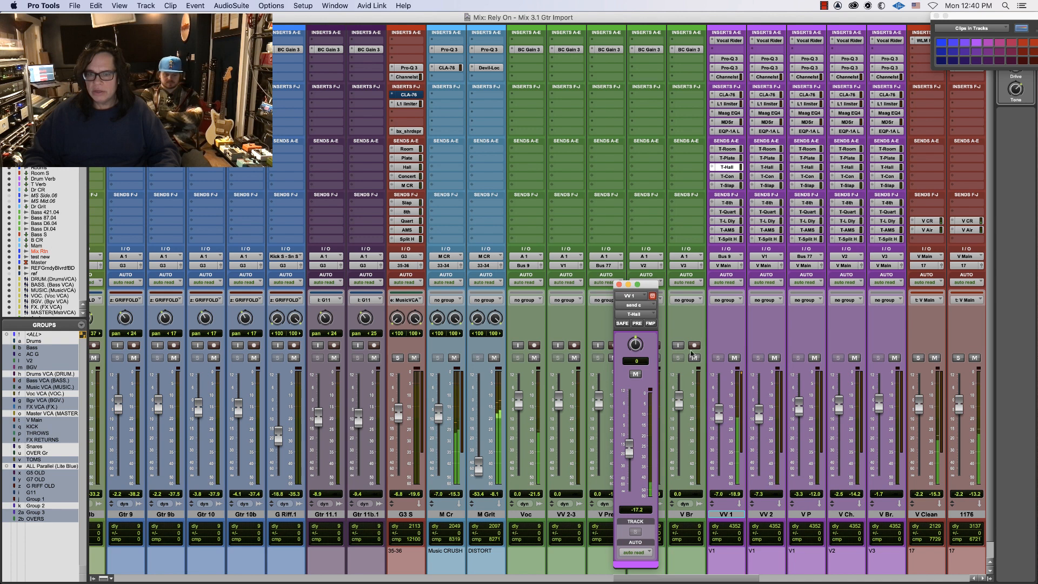
pyautogui.moveTo(628, 447); pyautogui.dragTo(630, 454)
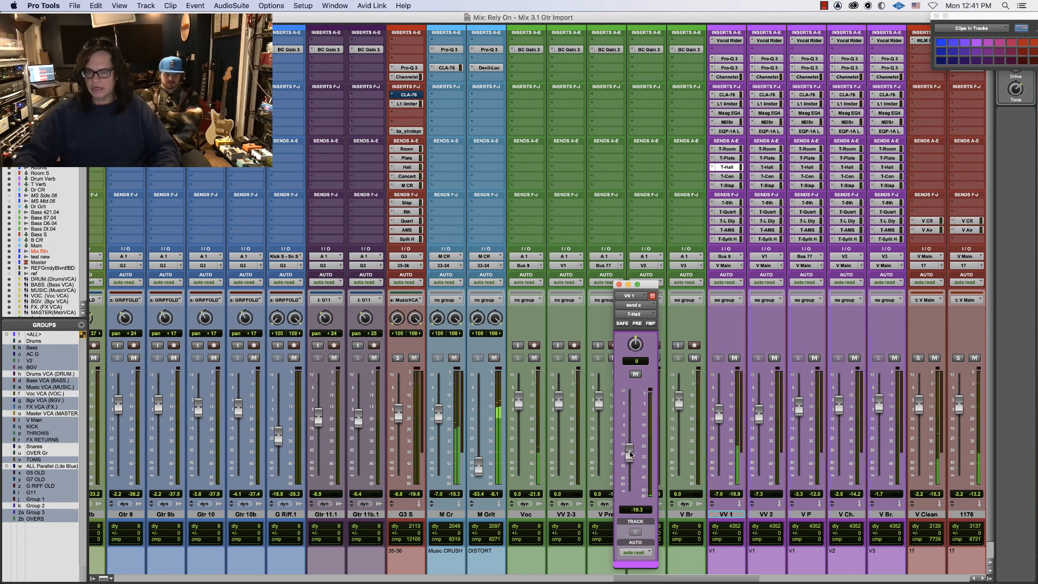
pyautogui.moveTo(720, 420); pyautogui.dragTo(721, 420)
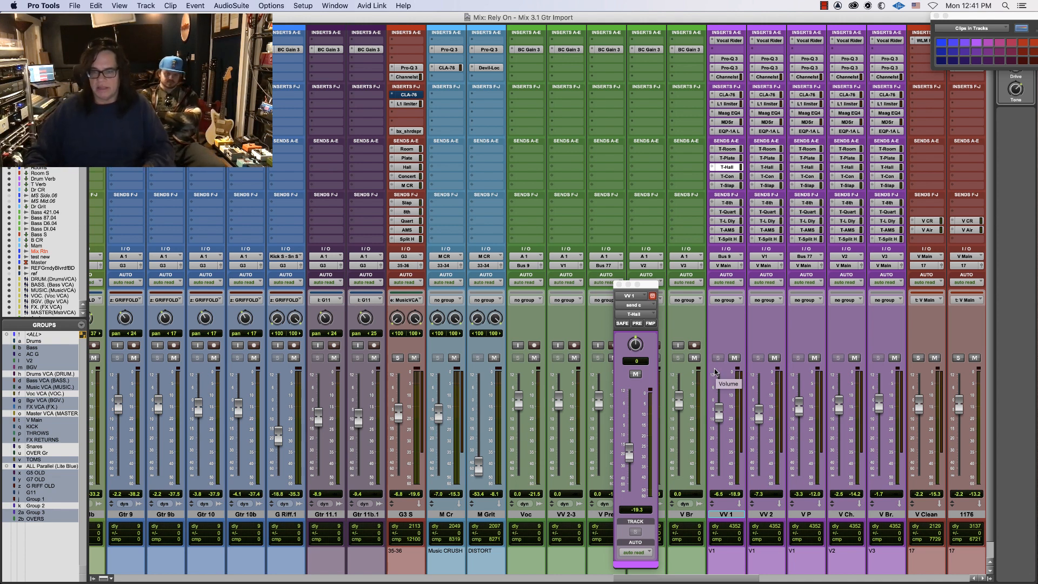
pyautogui.moveTo(647, 288); pyautogui.dragTo(526, 156)
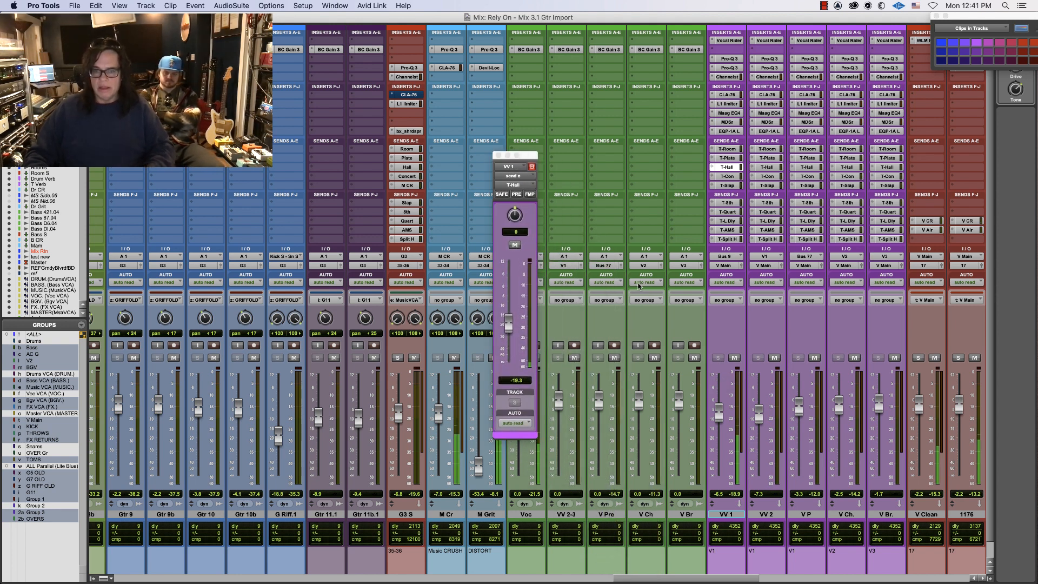
pyautogui.moveTo(511, 326)
pyautogui.mouseDown()
pyautogui.moveTo(511, 313)
pyautogui.moveTo(517, 325)
pyautogui.mouseUp()
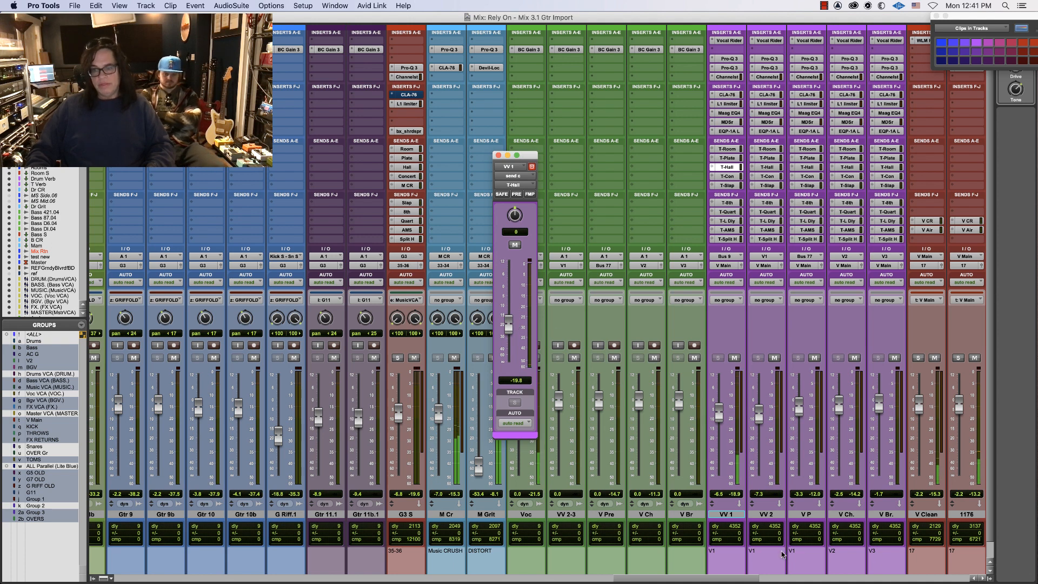
# Select the V P and V Pre tracks and set V P's volume to -4.3 dB
pyautogui.click(808, 514)
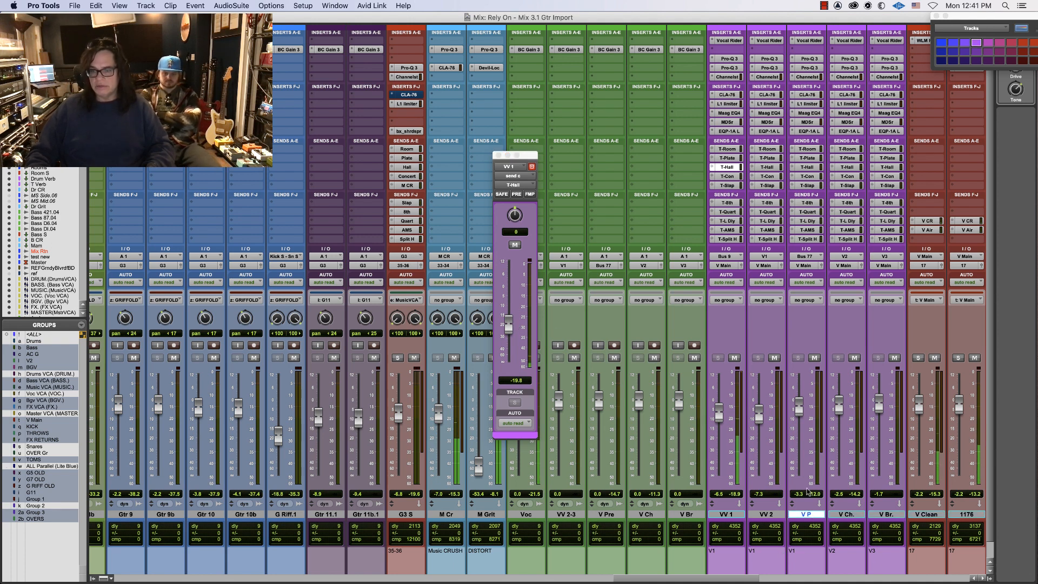
pyautogui.keyDown('shift'); pyautogui.click(609, 515); pyautogui.keyUp('shift')
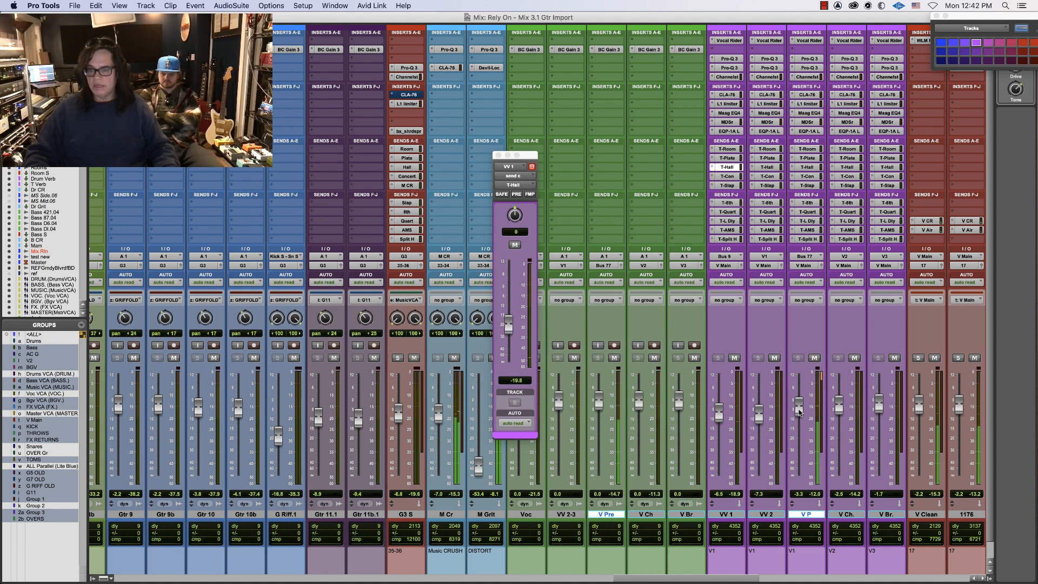
pyautogui.moveTo(799, 420); pyautogui.dragTo(800, 416)
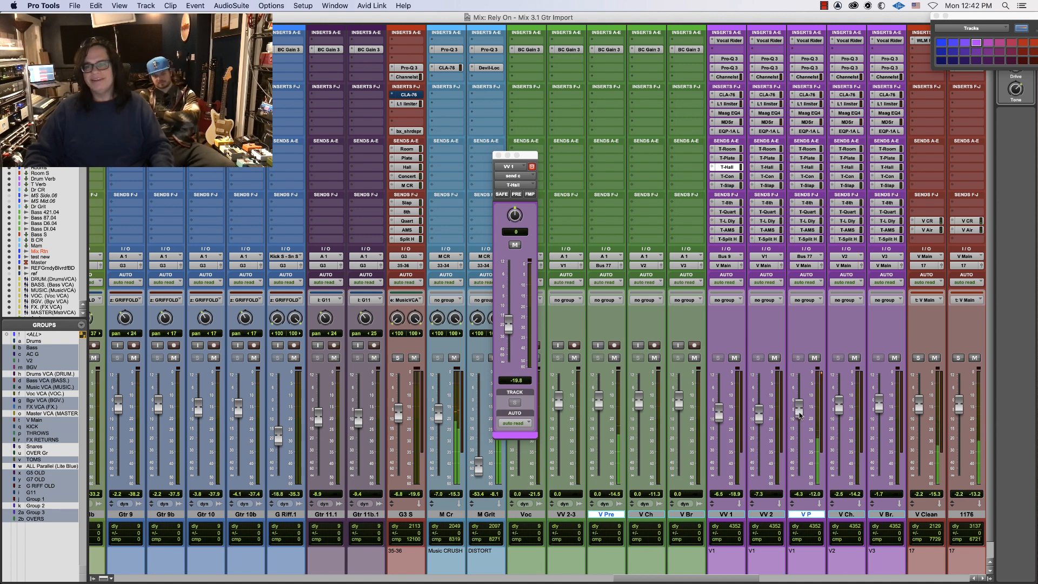
# Play from the vocal clip on V Pre and raise V P's T-Split H send to about -7.3 dB
pyautogui.press('super+equal')
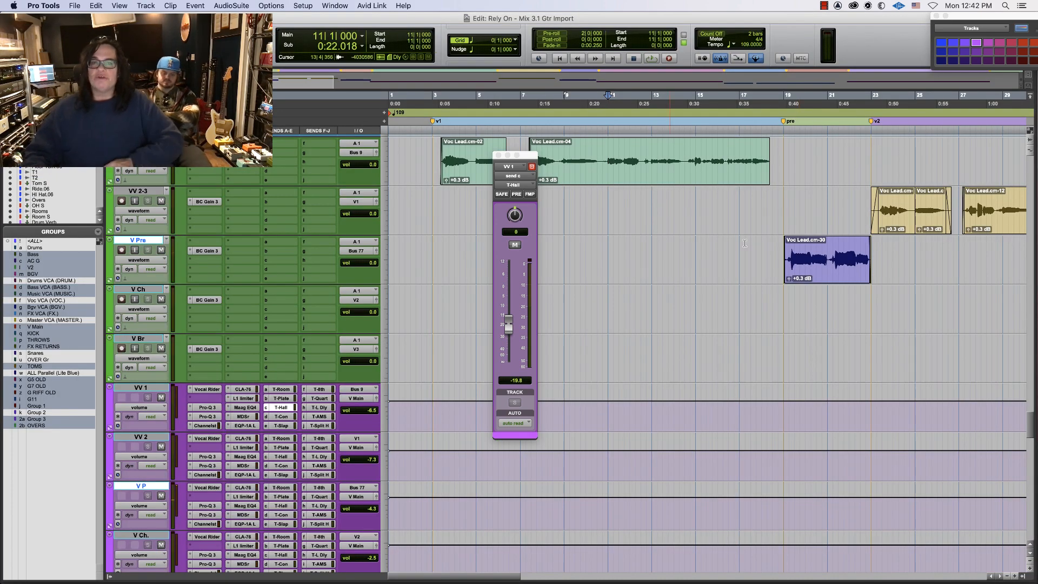
pyautogui.click(771, 248)
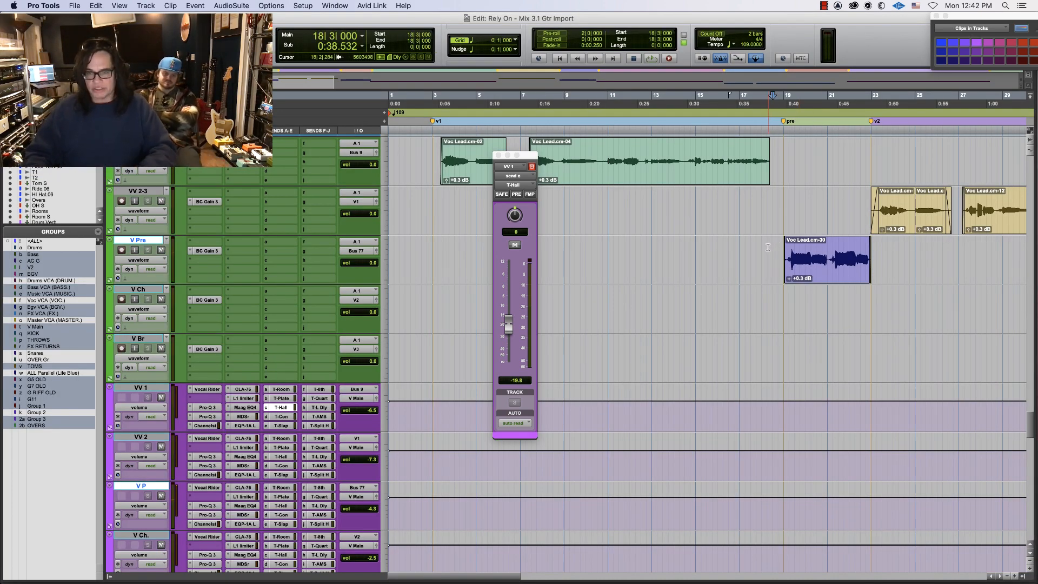
pyautogui.doubleClick(799, 263)
pyautogui.press('space')
pyautogui.press('super+equal')
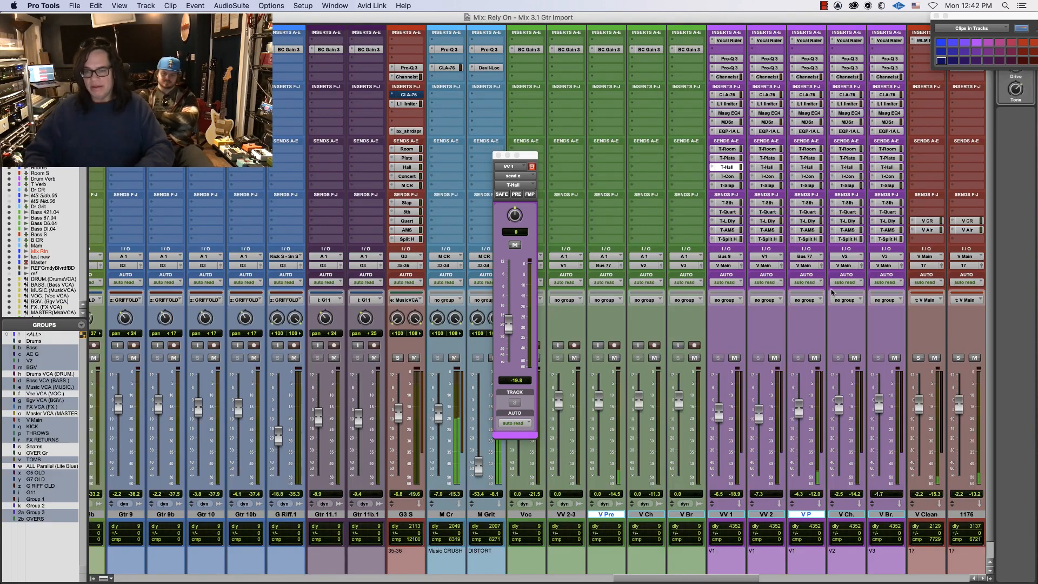
pyautogui.click(807, 239)
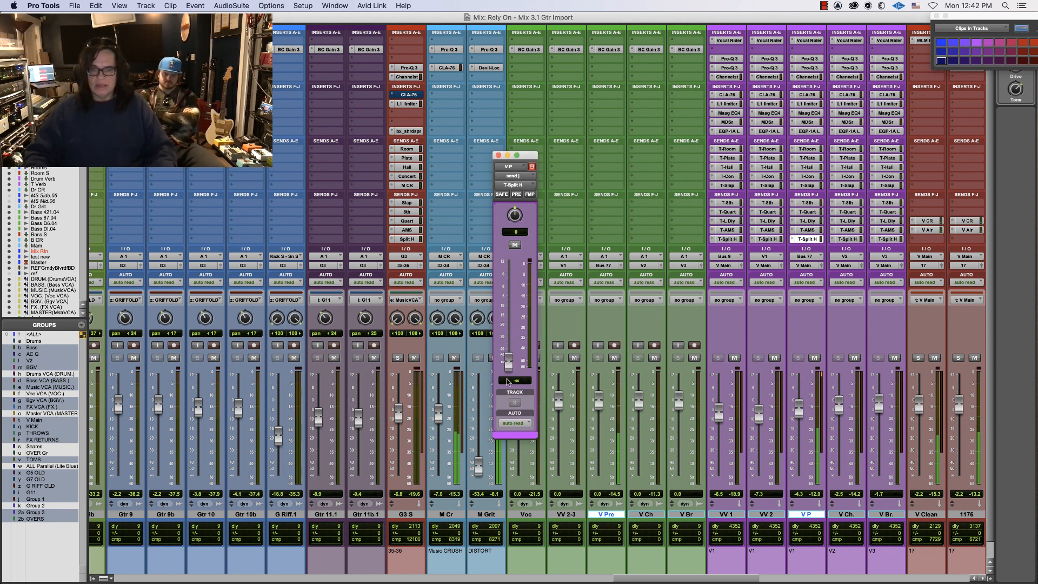
pyautogui.moveTo(508, 361); pyautogui.dragTo(511, 300)
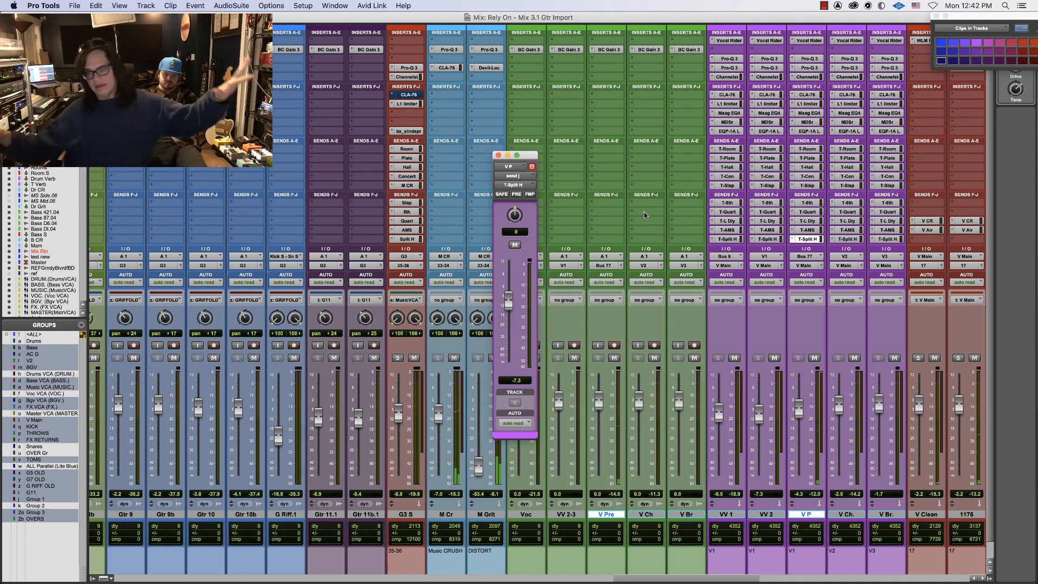
# Set V P's T-Con send to about -22.8 dB and its T-Quart send to about -17.2 dB
pyautogui.click(808, 176)
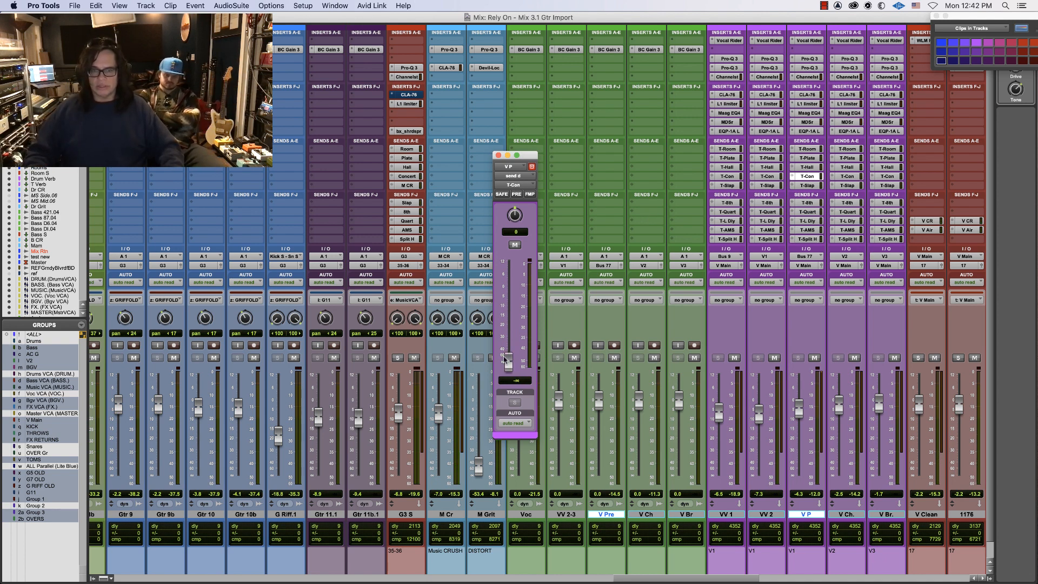
pyautogui.moveTo(507, 358); pyautogui.dragTo(515, 325)
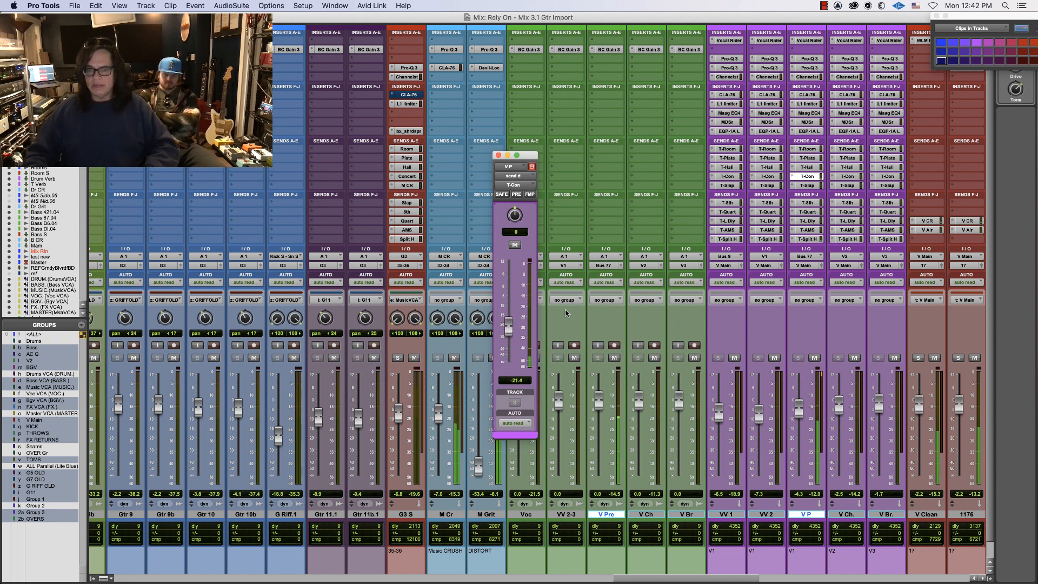
pyautogui.moveTo(513, 323)
pyautogui.mouseDown()
pyautogui.moveTo(512, 310)
pyautogui.moveTo(512, 329)
pyautogui.mouseUp()
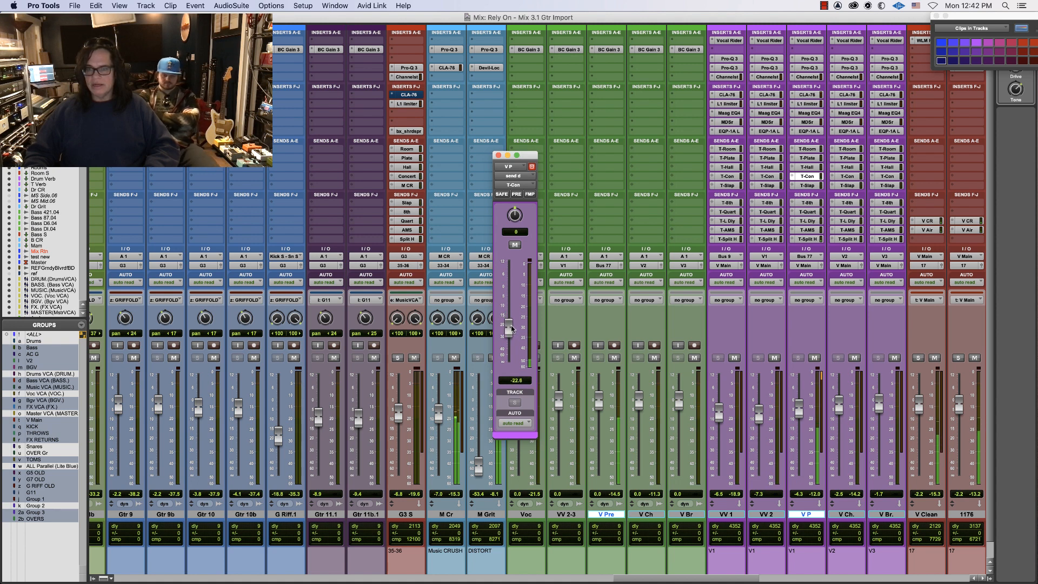
pyautogui.click(807, 211)
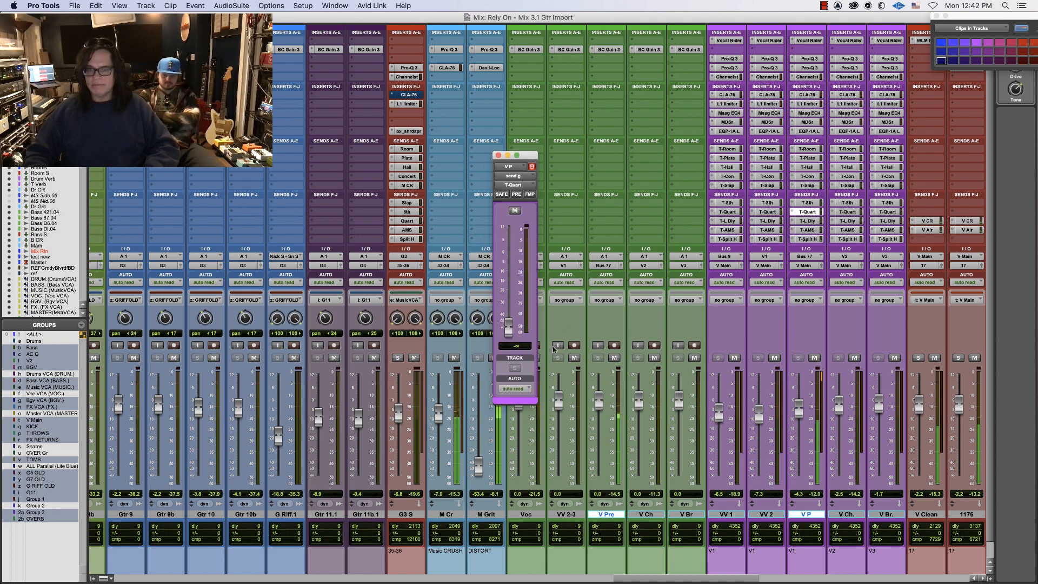
pyautogui.moveTo(514, 336); pyautogui.dragTo(514, 293)
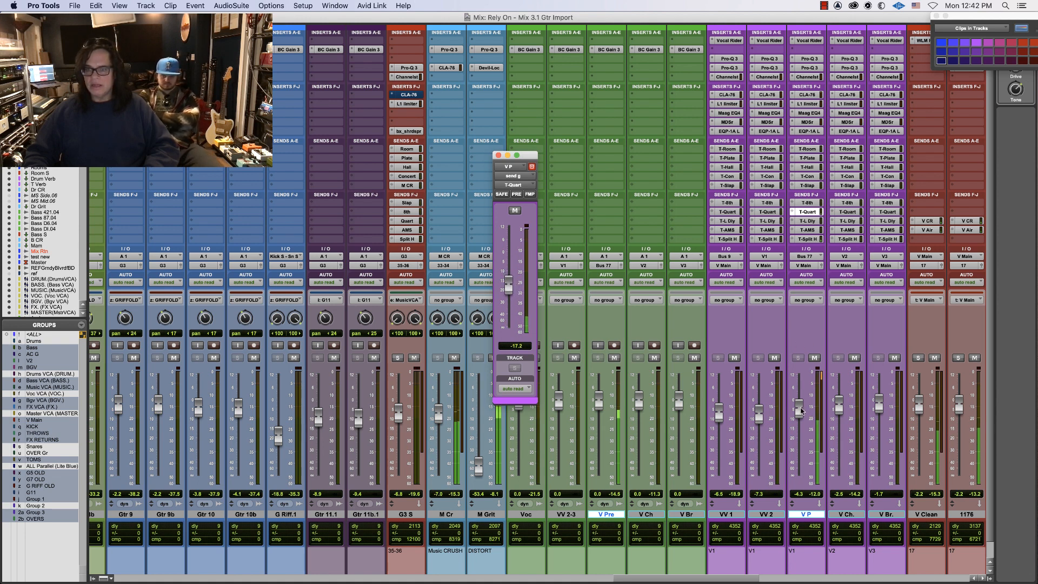
# In V P's first Pro-Q 3, add a slight dip near 570 Hz and a low shelf at about 142 Hz, -2.6 dB
pyautogui.moveTo(802, 411); pyautogui.dragTo(802, 412)
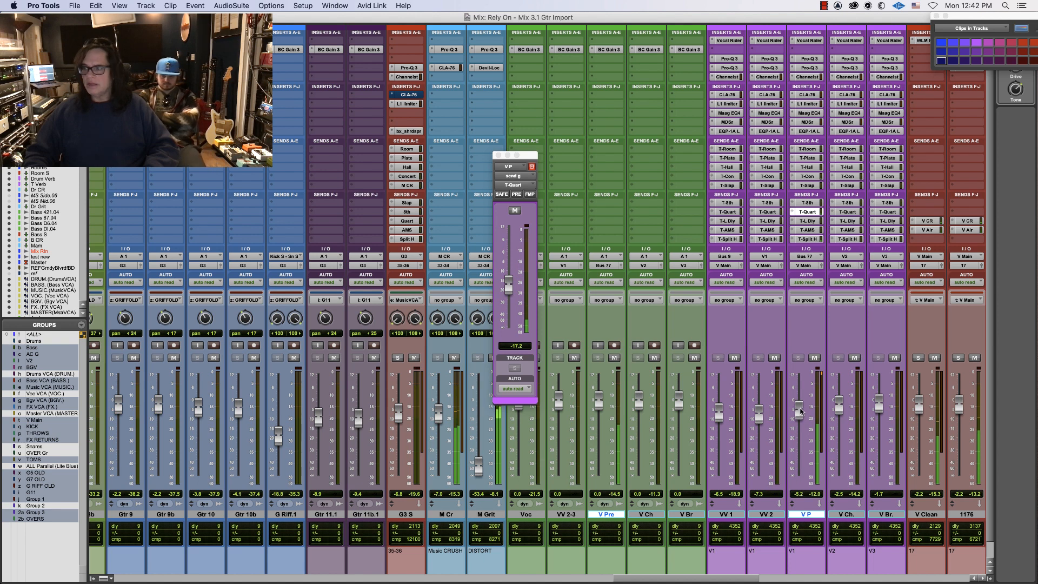
pyautogui.click(810, 58)
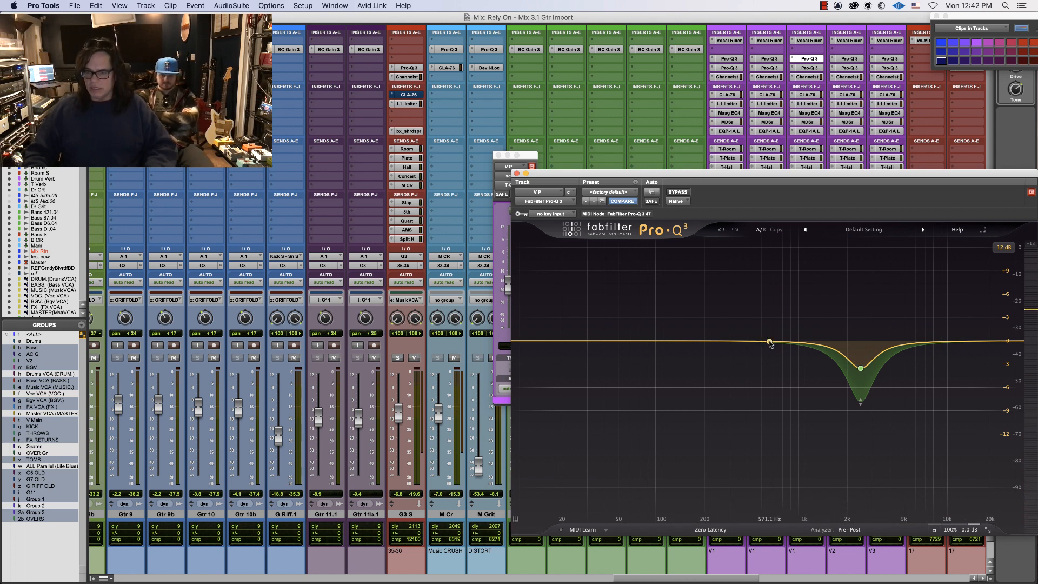
pyautogui.click(767, 345)
pyautogui.click(670, 348)
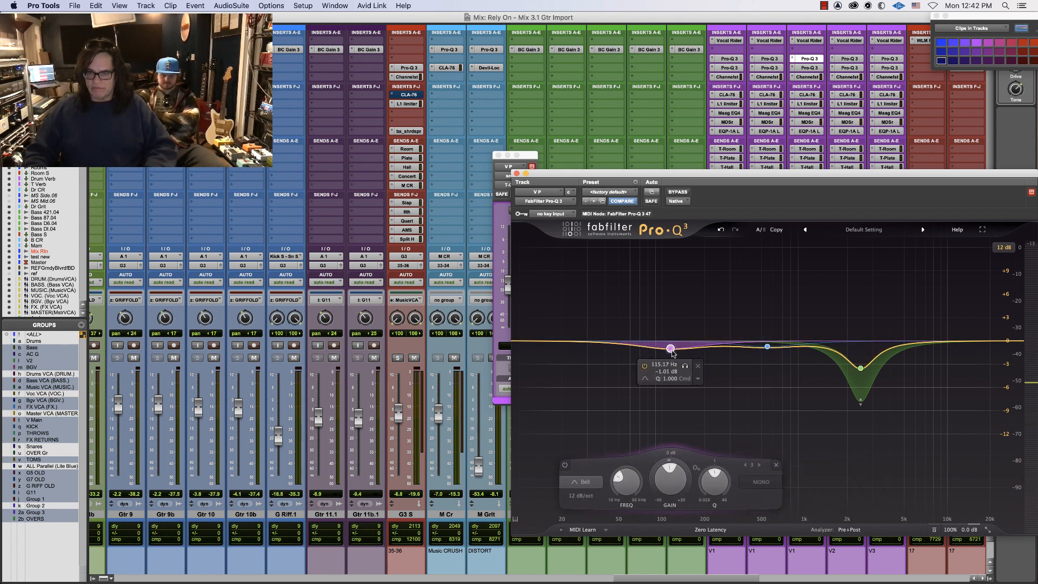
pyautogui.click(583, 481)
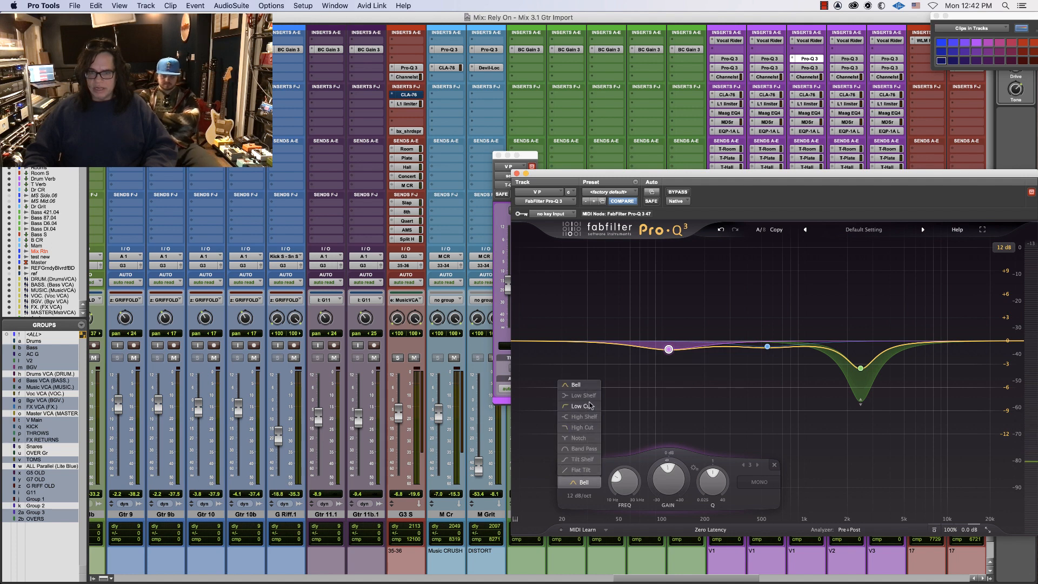
pyautogui.click(584, 395)
pyautogui.moveTo(669, 345); pyautogui.dragTo(684, 350)
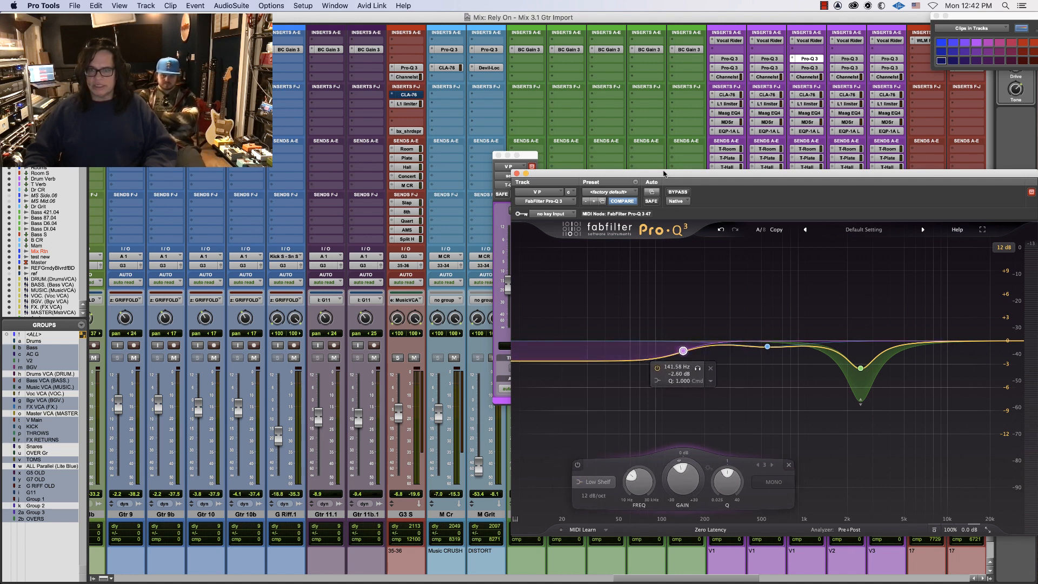
# Play from just before the pre-chorus and shift V P's low shelf in Pro-Q 3 slightly higher in frequency with a deeper cut
pyautogui.moveTo(664, 173); pyautogui.dragTo(238, 168)
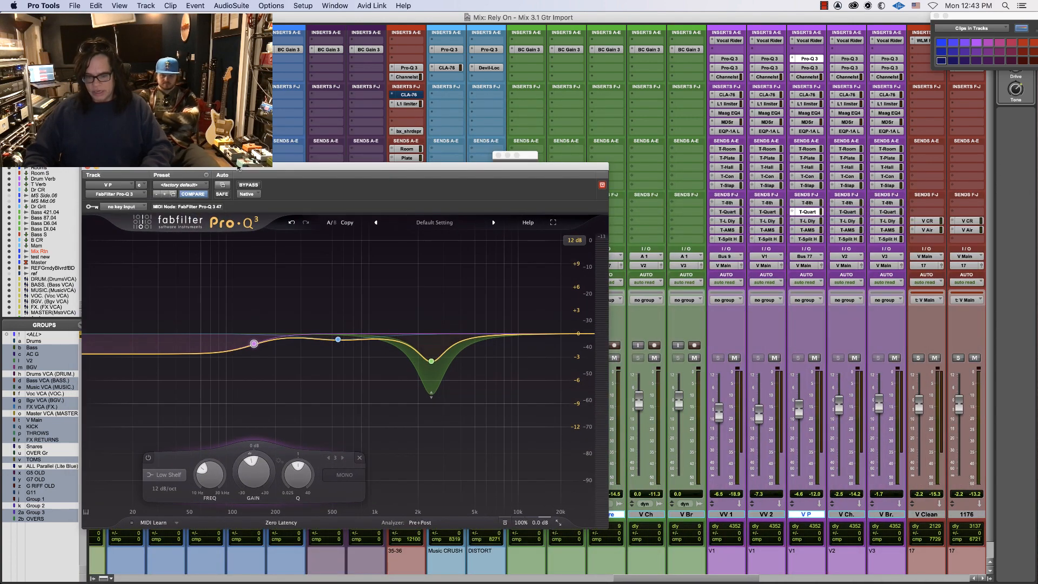
pyautogui.press('super+equal')
pyautogui.click(736, 138)
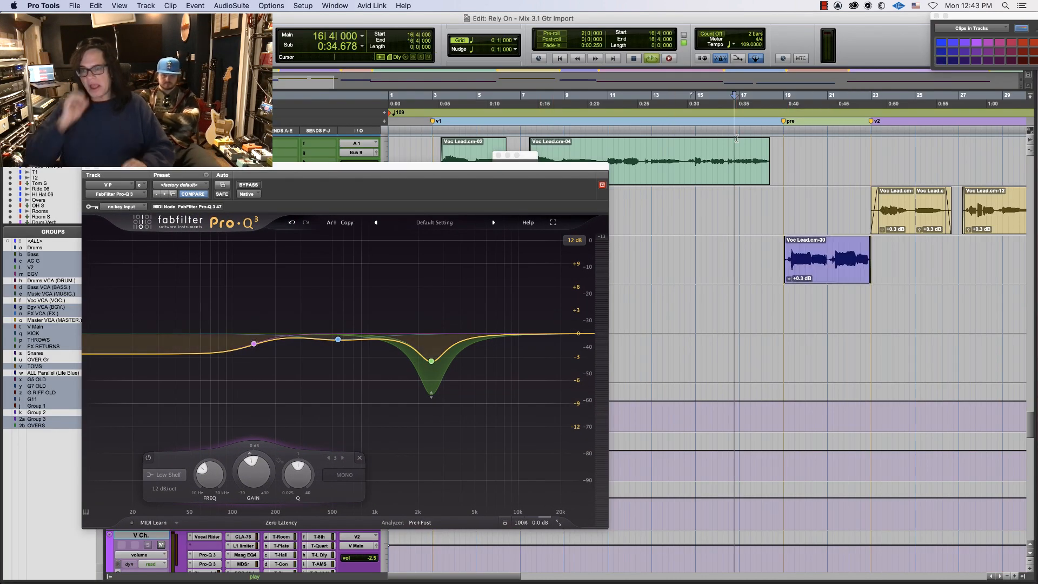
pyautogui.press('space')
pyautogui.press('super+equal')
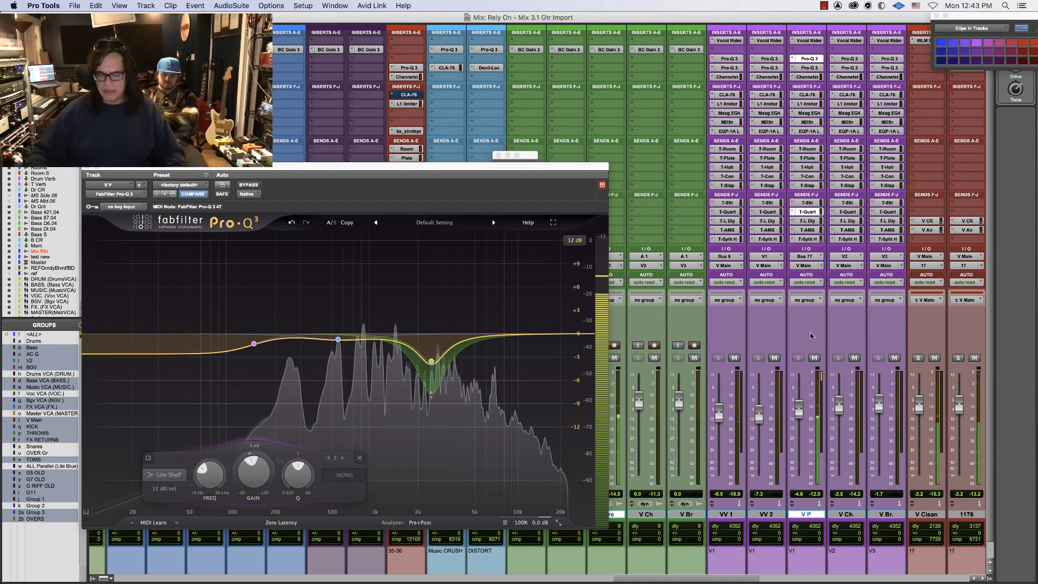
pyautogui.moveTo(254, 344)
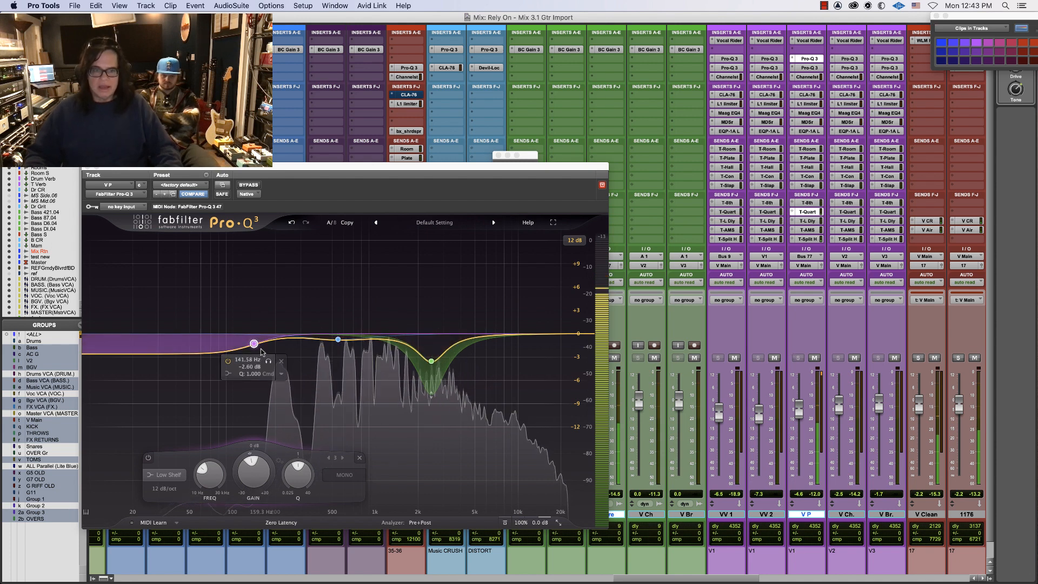
pyautogui.moveTo(255, 344); pyautogui.dragTo(271, 350)
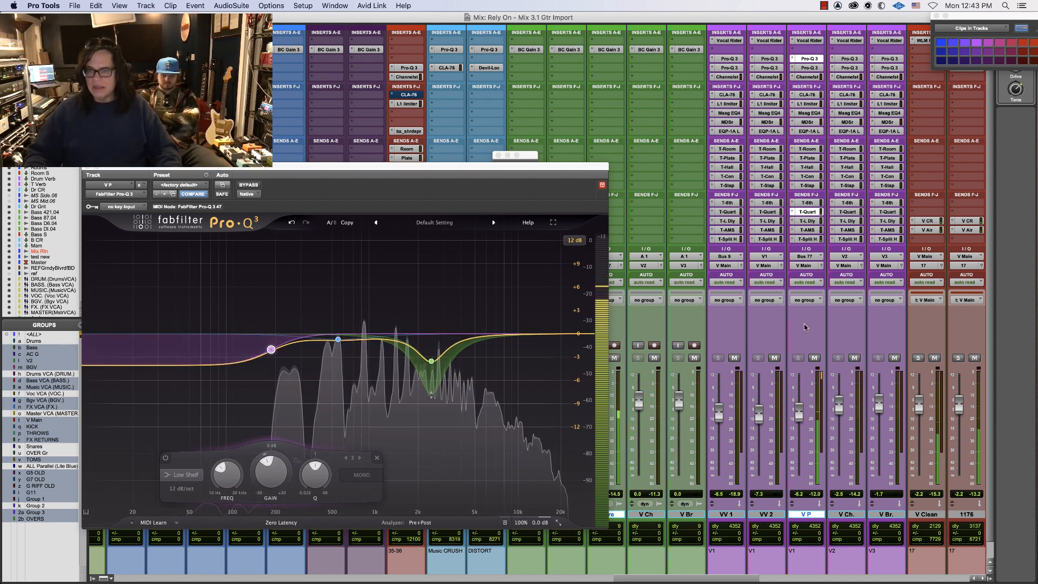
# In V P's second Pro-Q 3, lower the high shelf to about -2.4 dB and play the song
pyautogui.click(810, 68)
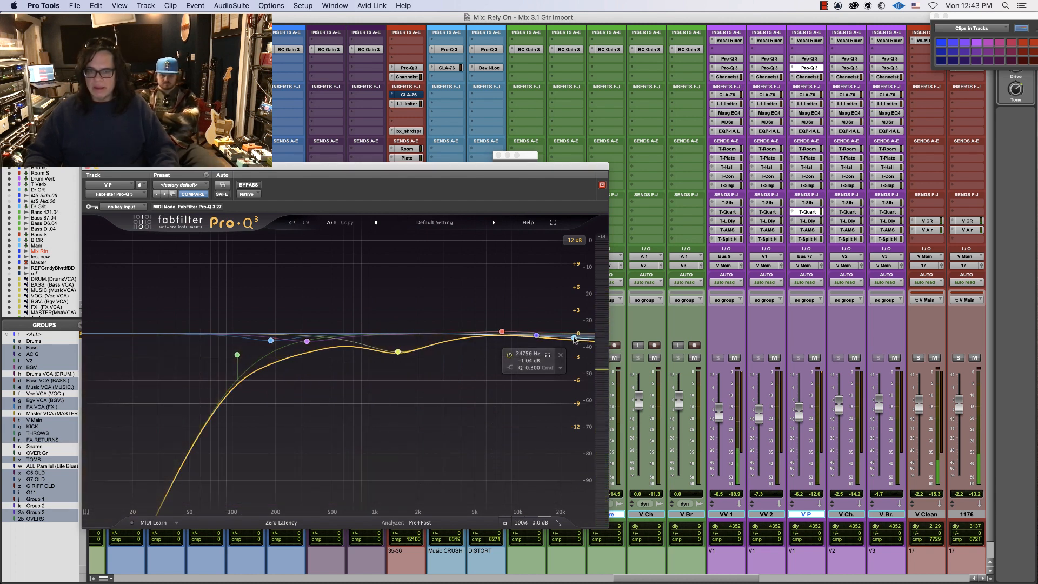
pyautogui.moveTo(574, 337); pyautogui.dragTo(574, 347)
pyautogui.press('space')
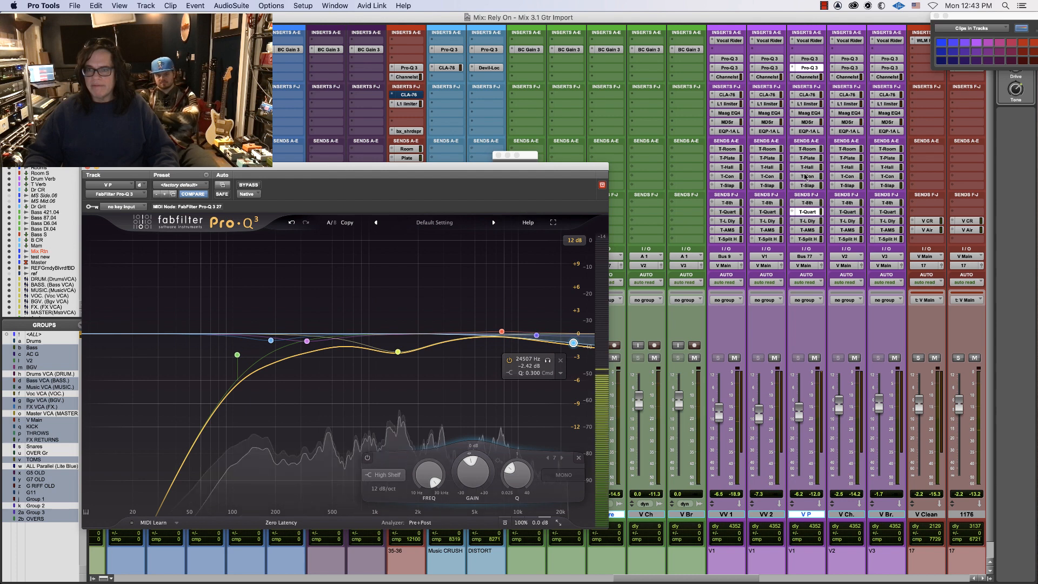
# Set V P's T-Con send to about -10.5 dB and its T-Quart send to about -15.6 dB
pyautogui.click(807, 177)
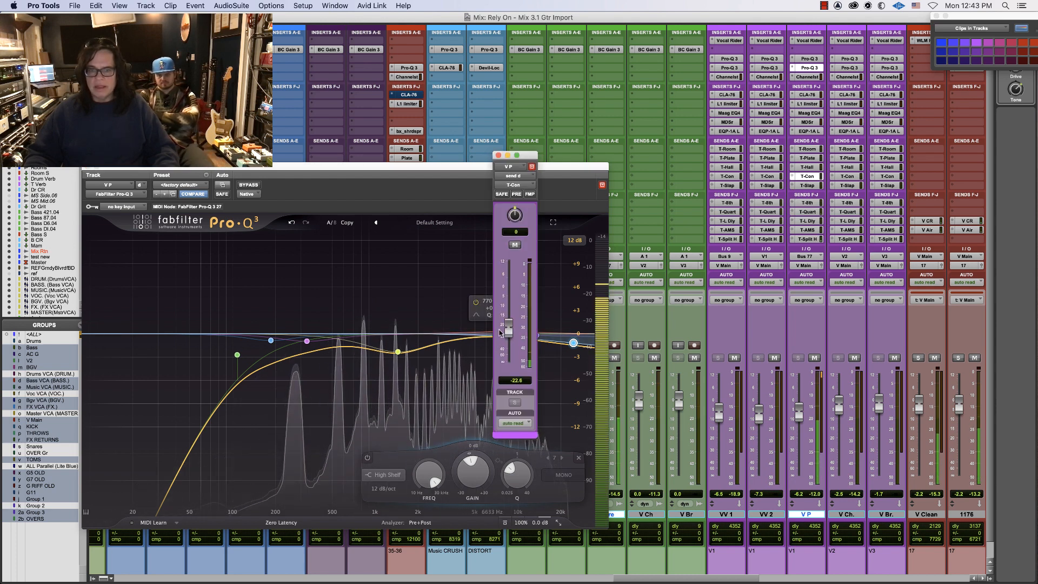
pyautogui.moveTo(508, 325); pyautogui.dragTo(508, 309)
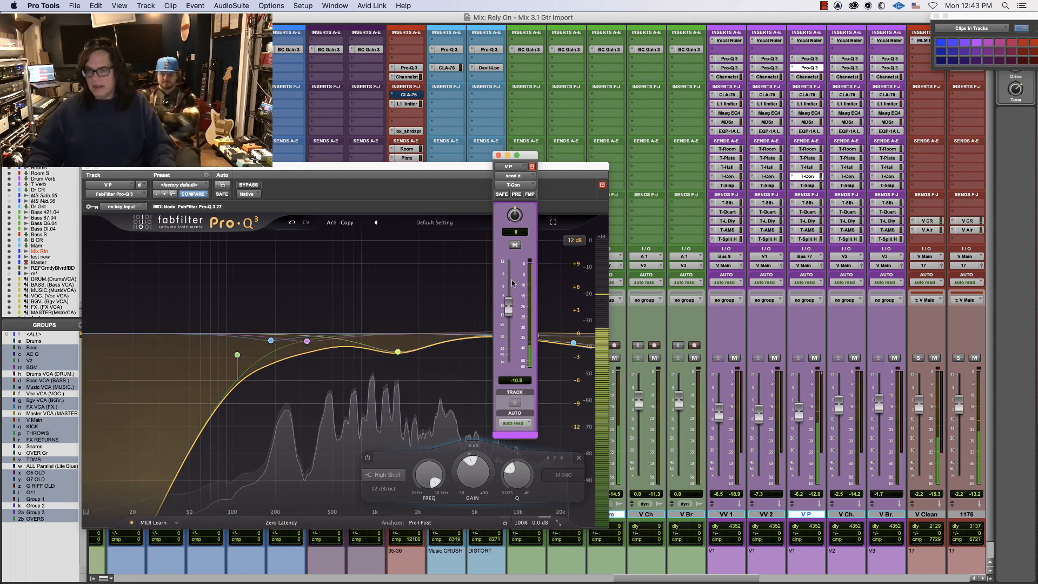
pyautogui.click(806, 211)
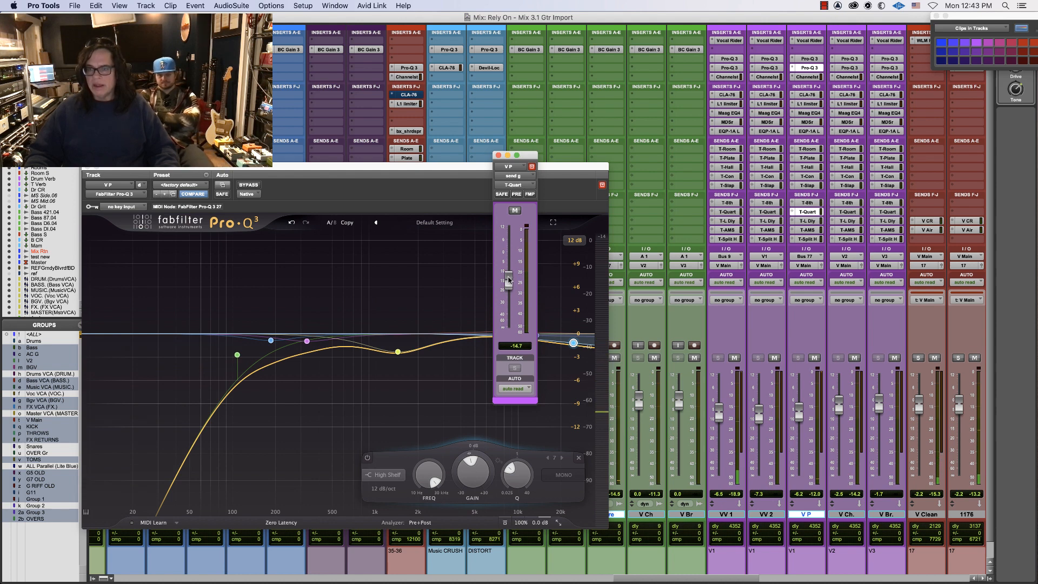
# Check V P's Maag EQ4 and set its L1 limiter's linked threshold and output ceiling to -23.9
pyautogui.click(808, 113)
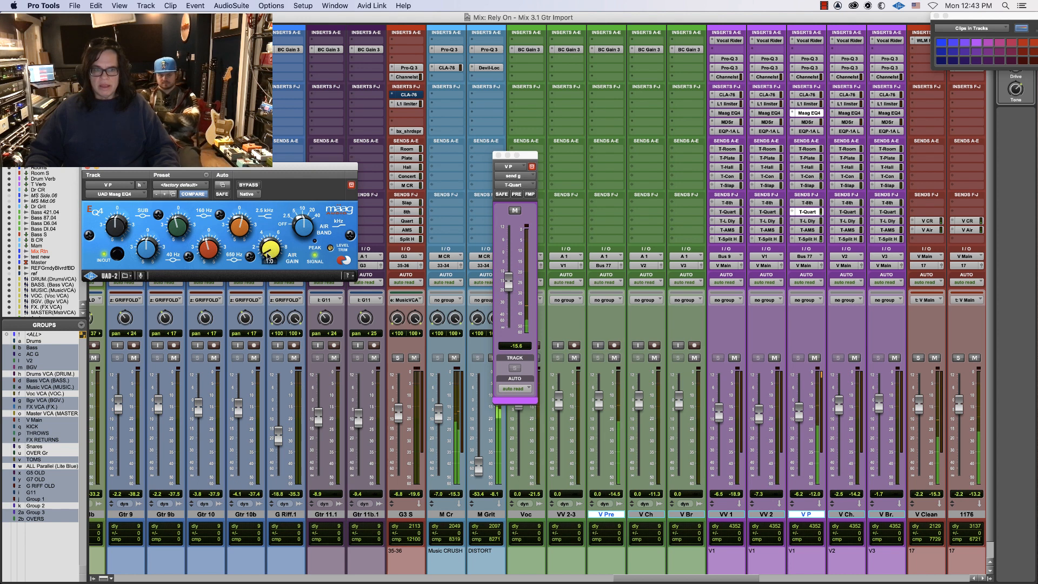
pyautogui.click(88, 169)
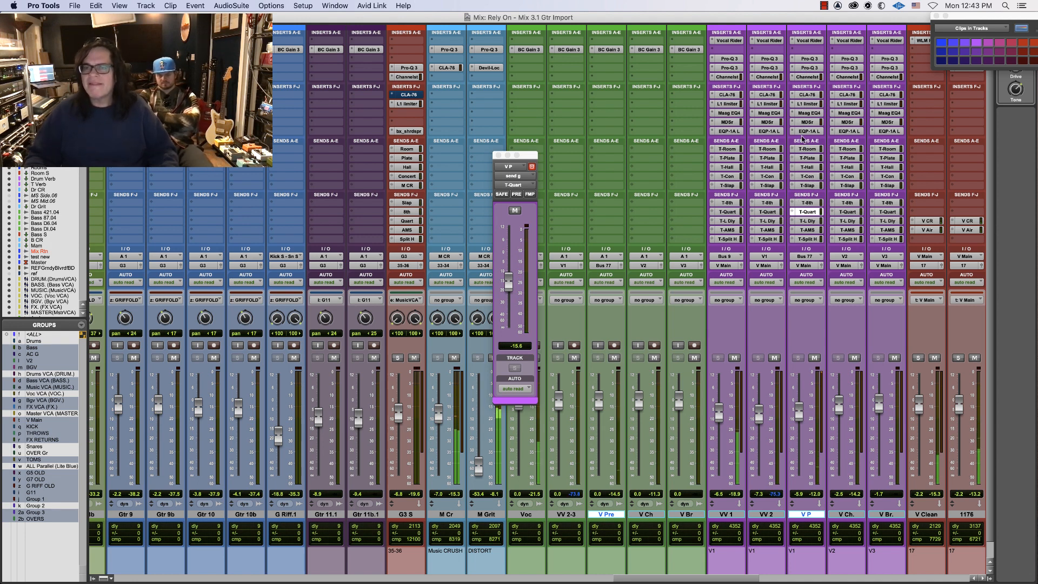
pyautogui.click(808, 104)
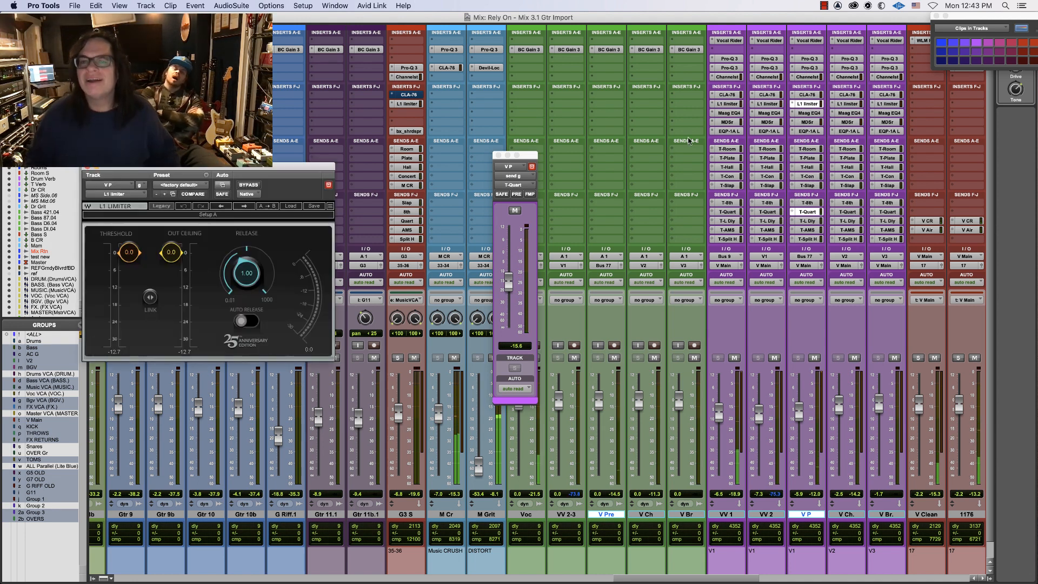
pyautogui.moveTo(150, 299)
pyautogui.mouseDown()
pyautogui.moveTo(150, 326)
pyautogui.moveTo(150, 296)
pyautogui.mouseUp()
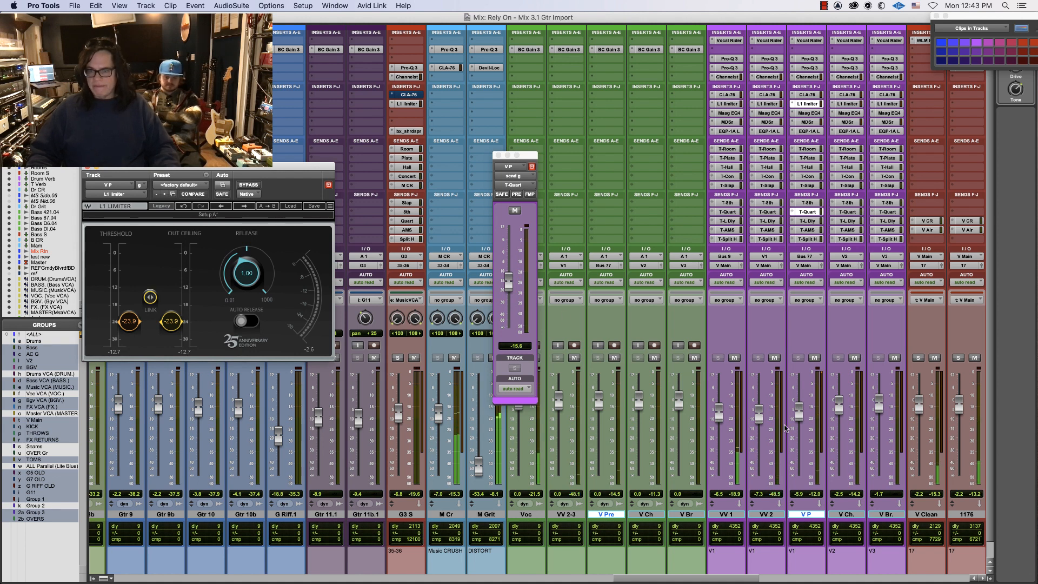
# Lower V P's volume to about -7.3 dB and move its first Pro-Q 3's low shelf higher in frequency with slightly more cut
pyautogui.moveTo(796, 411); pyautogui.dragTo(798, 414)
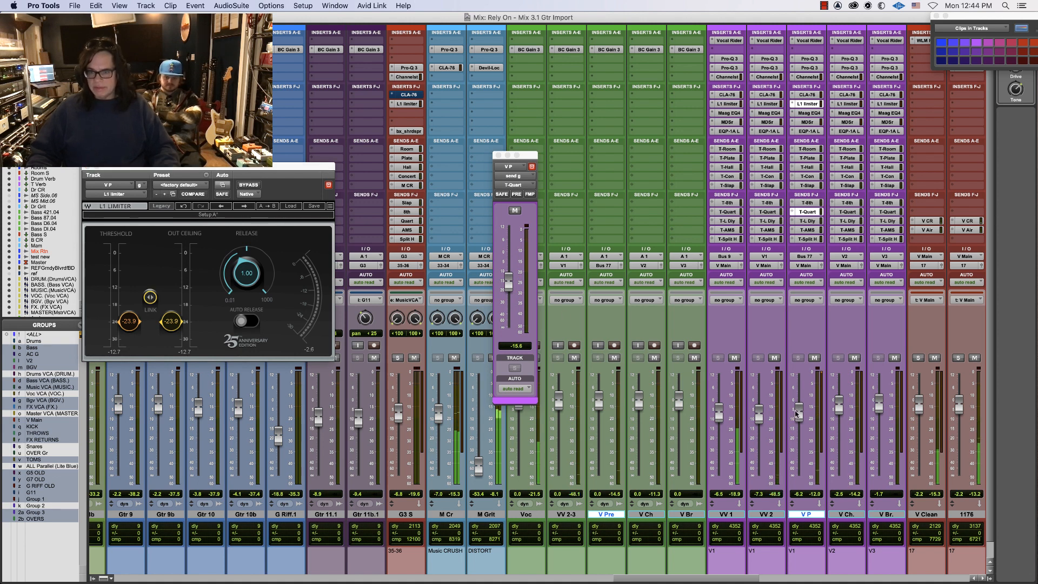
pyautogui.click(812, 59)
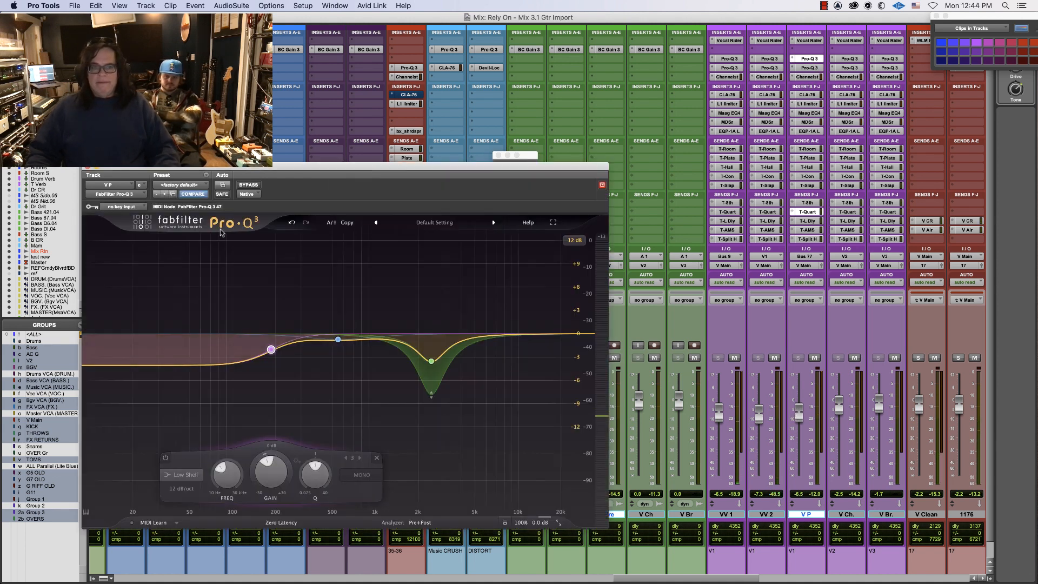
pyautogui.press('space')
pyautogui.moveTo(270, 350); pyautogui.dragTo(281, 352)
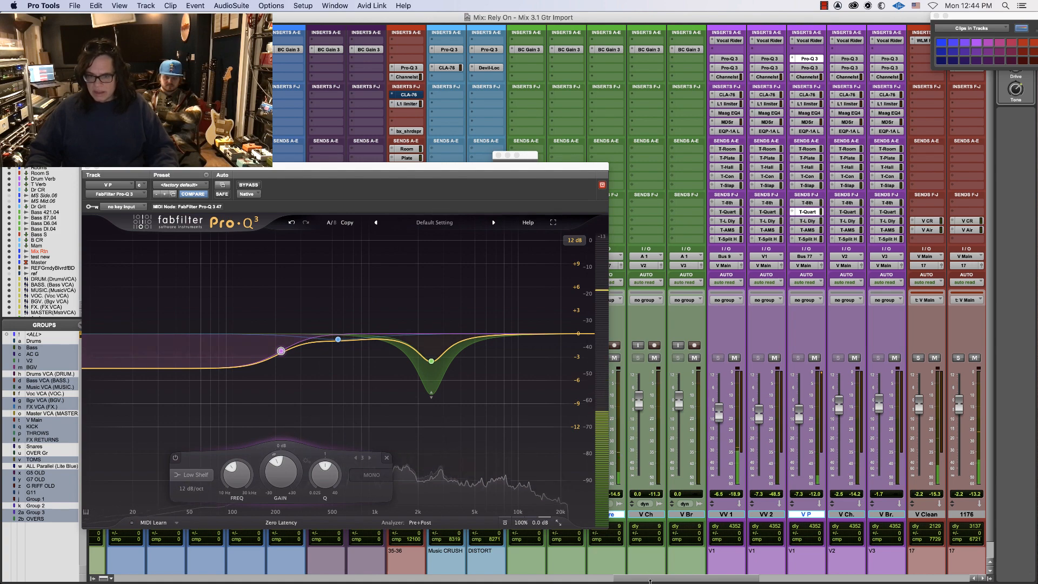
# Raise the BGV S track's volume to about -7.3 dB
pyautogui.moveTo(650, 580); pyautogui.dragTo(745, 581)
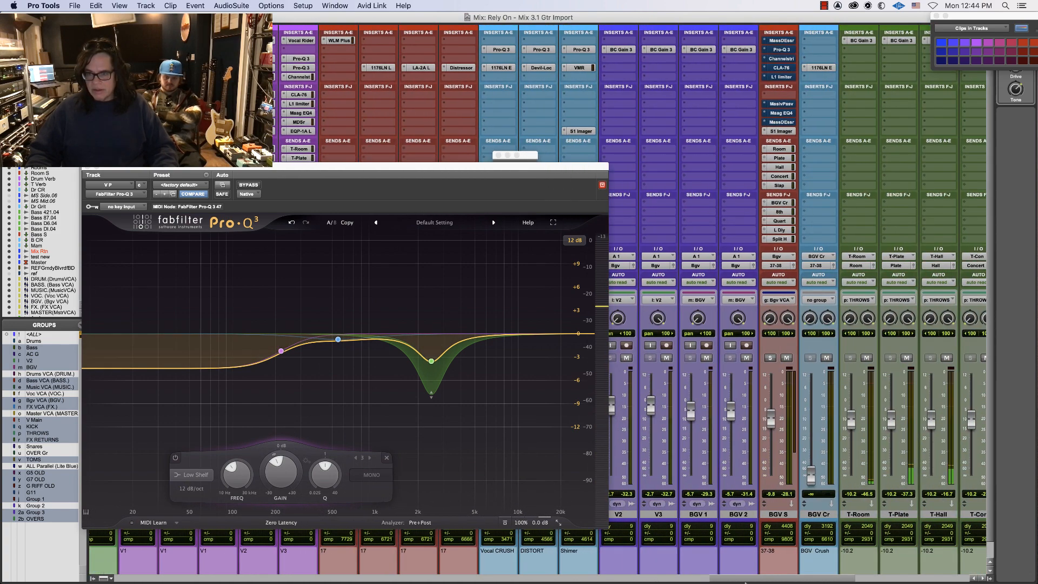
pyautogui.hscroll(2, 723, 431)
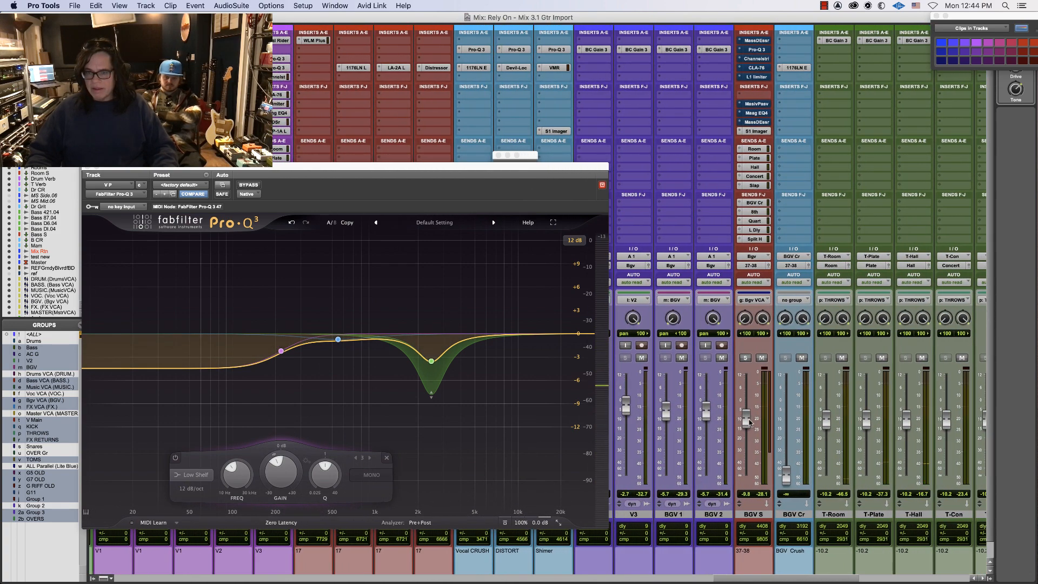
pyautogui.moveTo(746, 419); pyautogui.dragTo(749, 412)
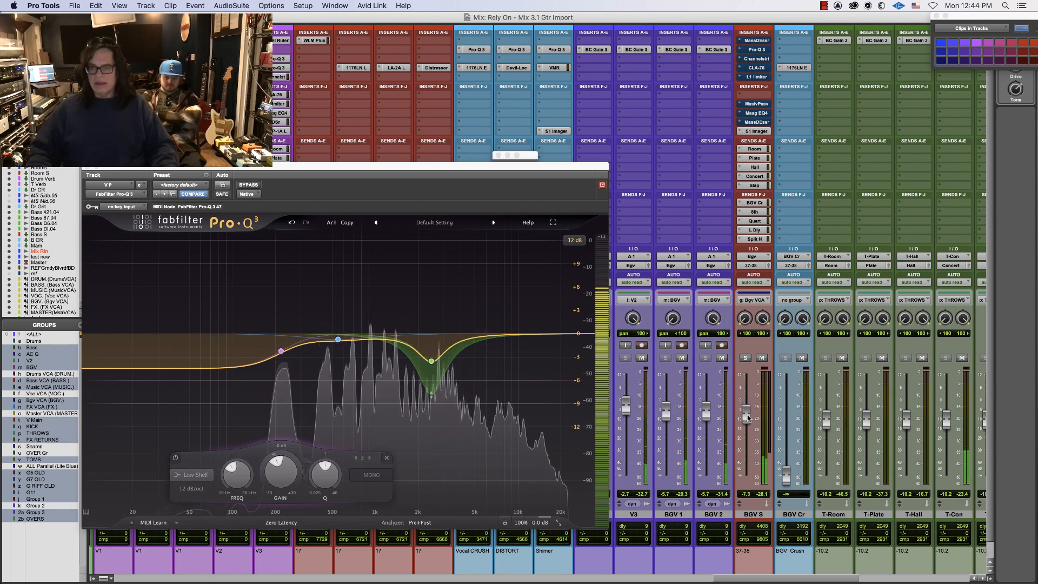
# On BGV S, enable the first Massey De-Esser, Pro-Q 3 and SSL Channel Strip inserts, and check the CLA-76 and L1 limiter
pyautogui.click(757, 41)
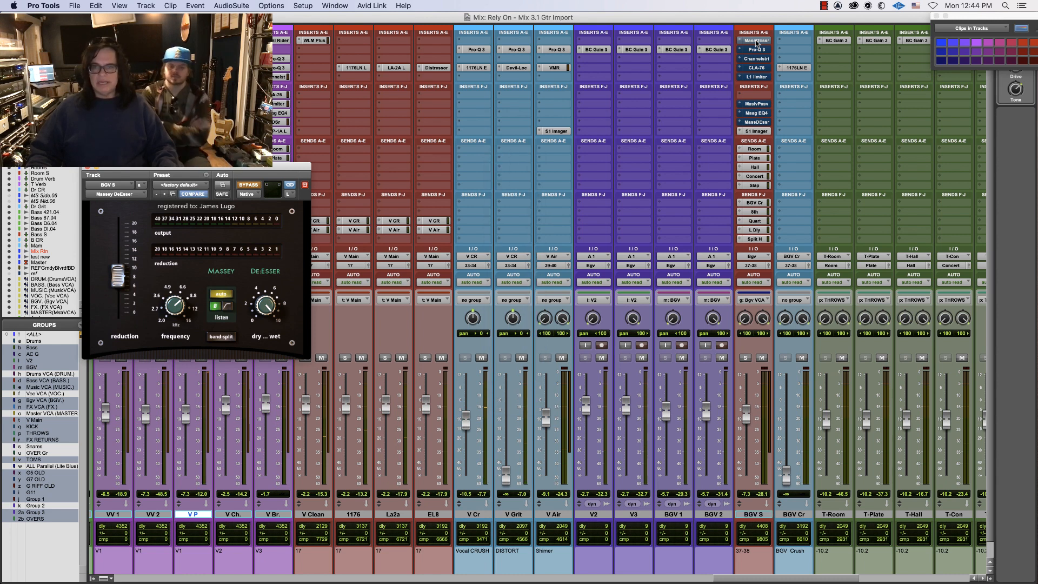
pyautogui.keyDown('super'); pyautogui.click(757, 41); pyautogui.keyUp('super')
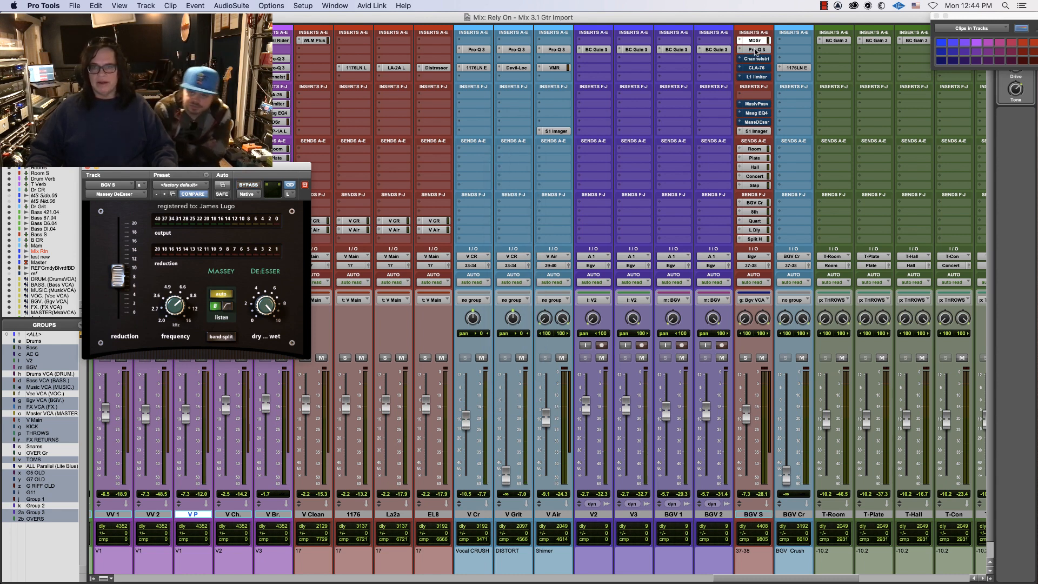
pyautogui.click(756, 50)
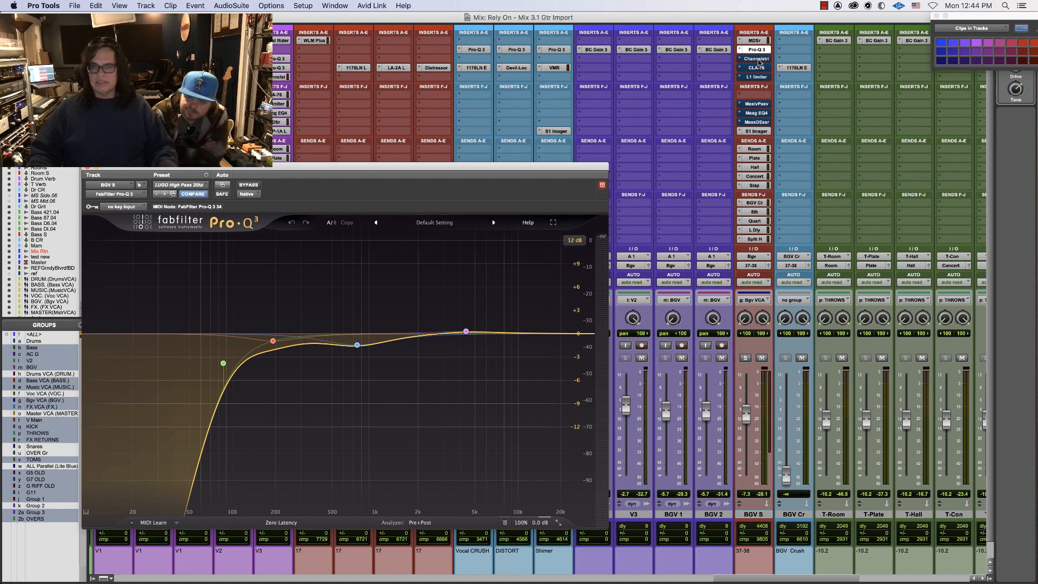
pyautogui.click(756, 59)
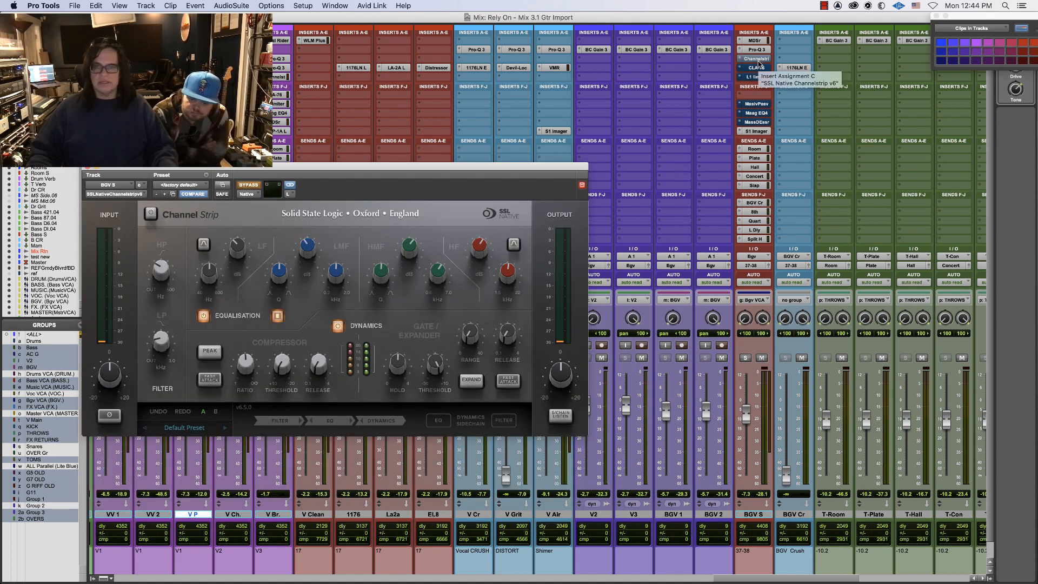
pyautogui.click(757, 68)
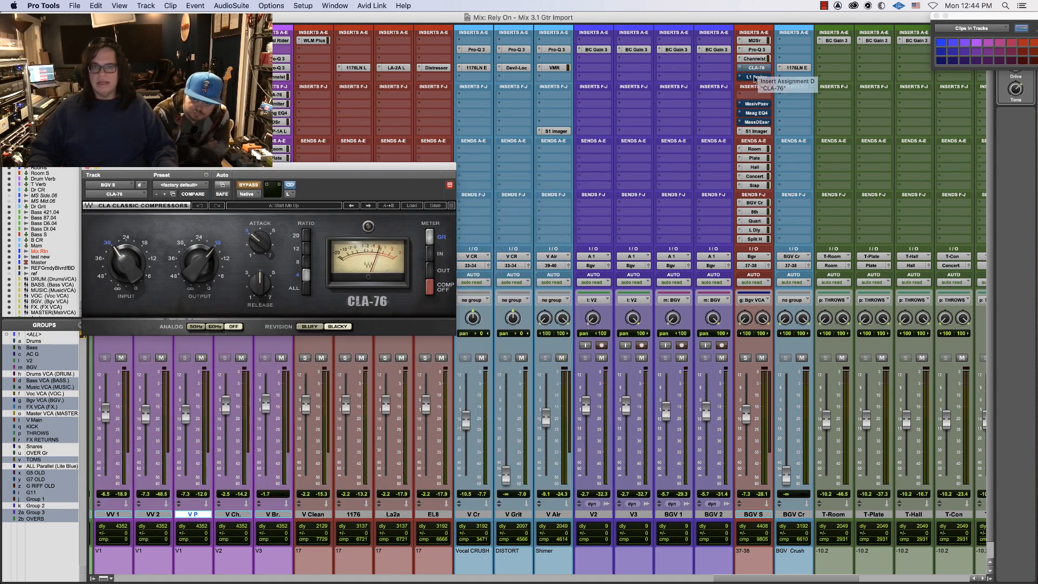
pyautogui.click(756, 77)
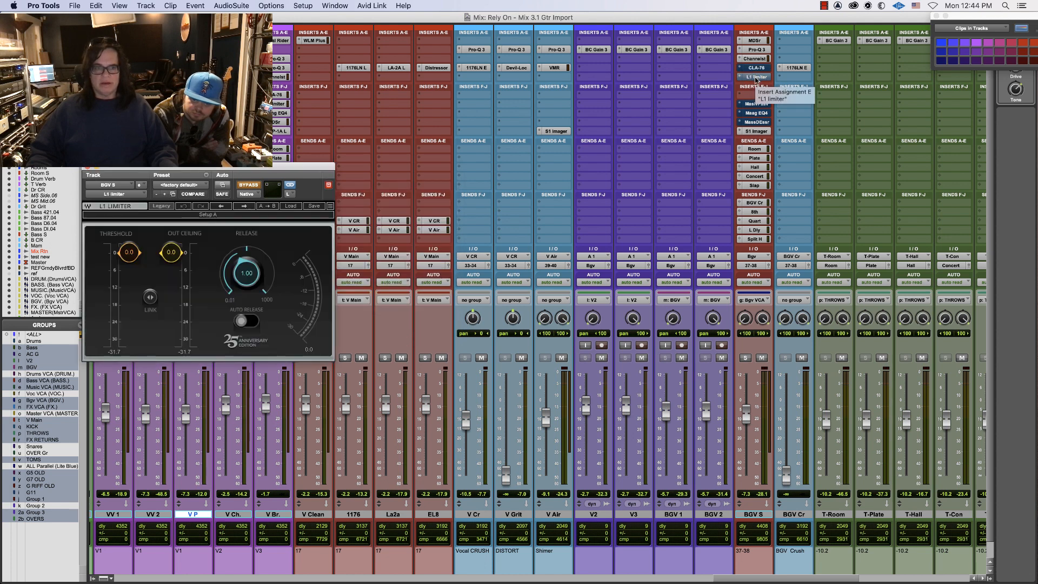
# Enable BGV S's Manley Massive Passive and second Massey De-Esser inserts, check the Maag EQ4 and open the Concert send
pyautogui.click(756, 103)
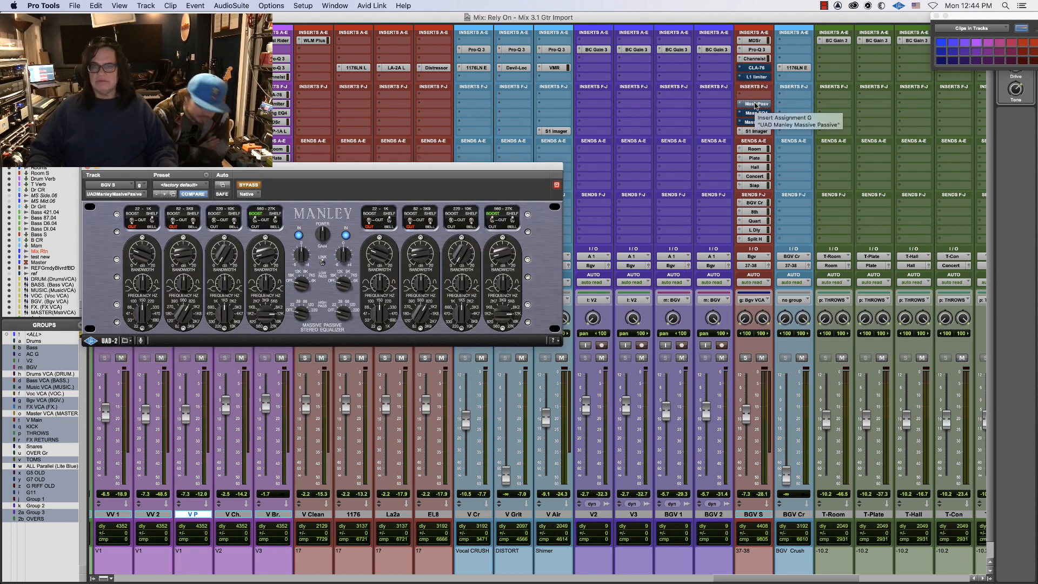
pyautogui.click(756, 113)
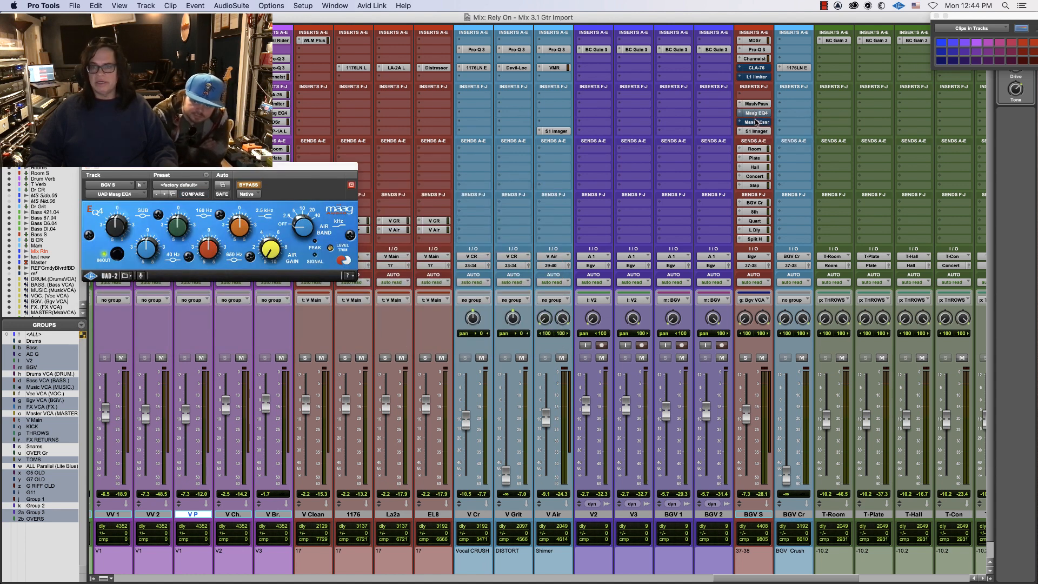
pyautogui.click(756, 122)
pyautogui.click(757, 123)
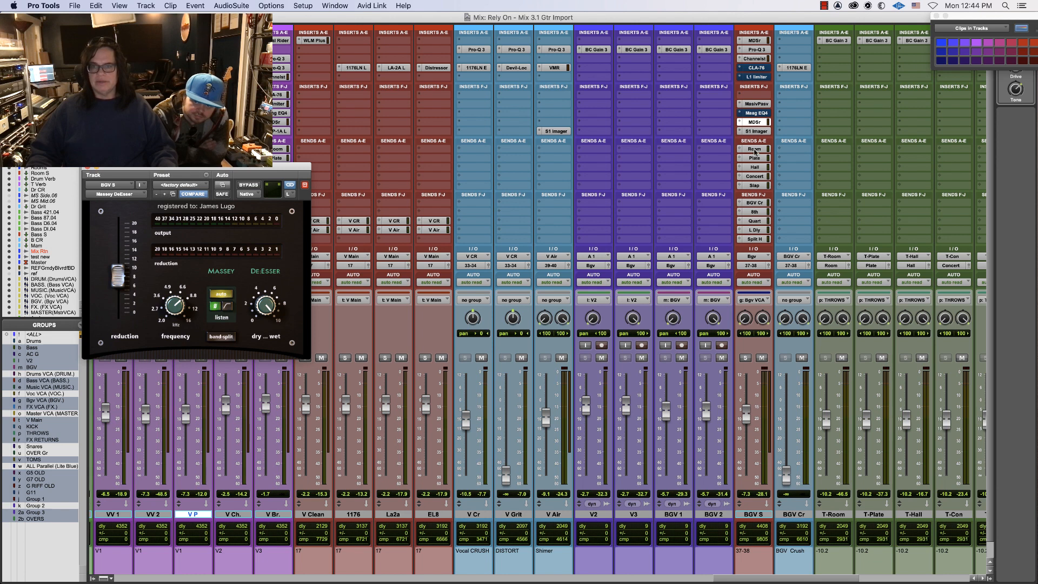
pyautogui.click(753, 176)
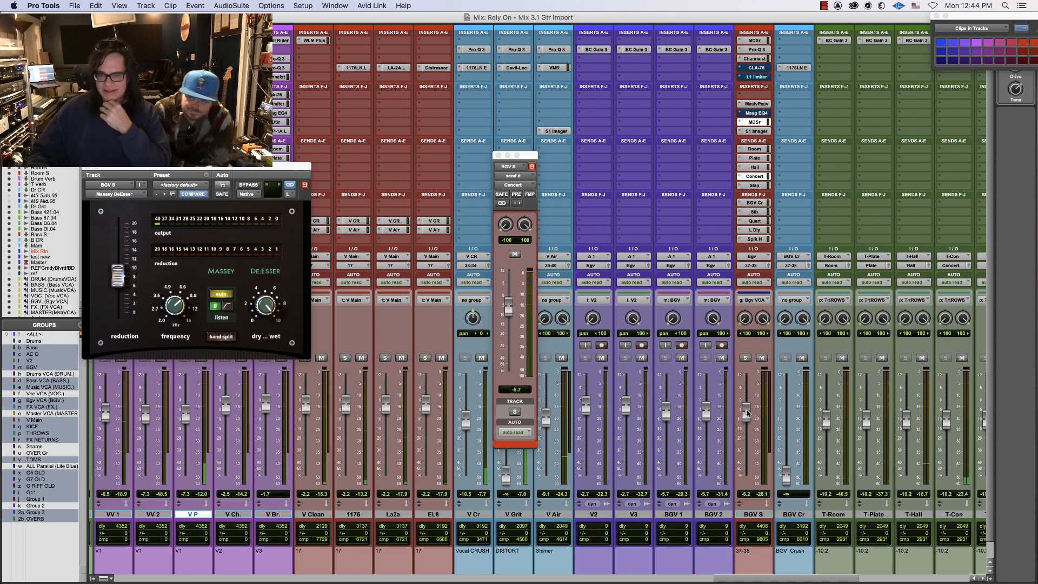
# Raise BGV S's volume to about -4.8 dB and lower its Concert send to about -12.6 dB
pyautogui.moveTo(749, 413); pyautogui.dragTo(747, 418)
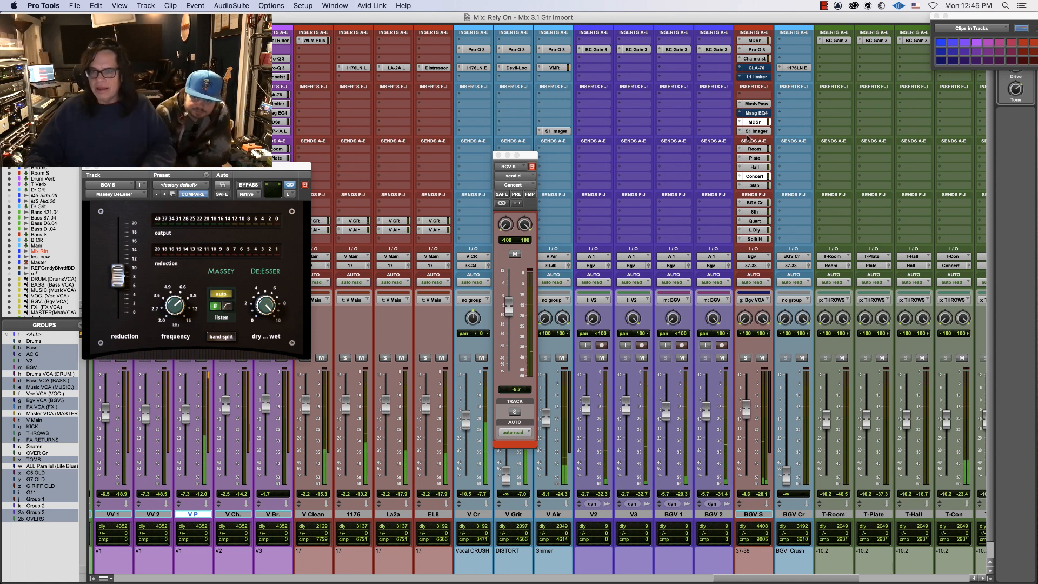
pyautogui.moveTo(508, 314); pyautogui.dragTo(508, 325)
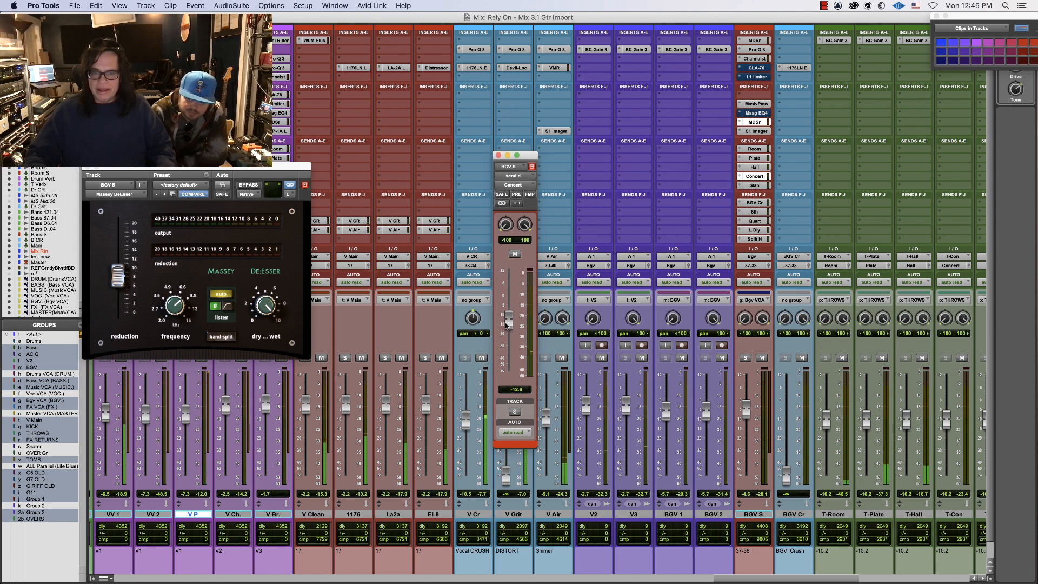
# In BGV S's Pro-Q 3, cut the high shelf slightly and deepen the low-mid bell cut a little
pyautogui.click(756, 49)
pyautogui.moveTo(567, 335); pyautogui.dragTo(569, 340)
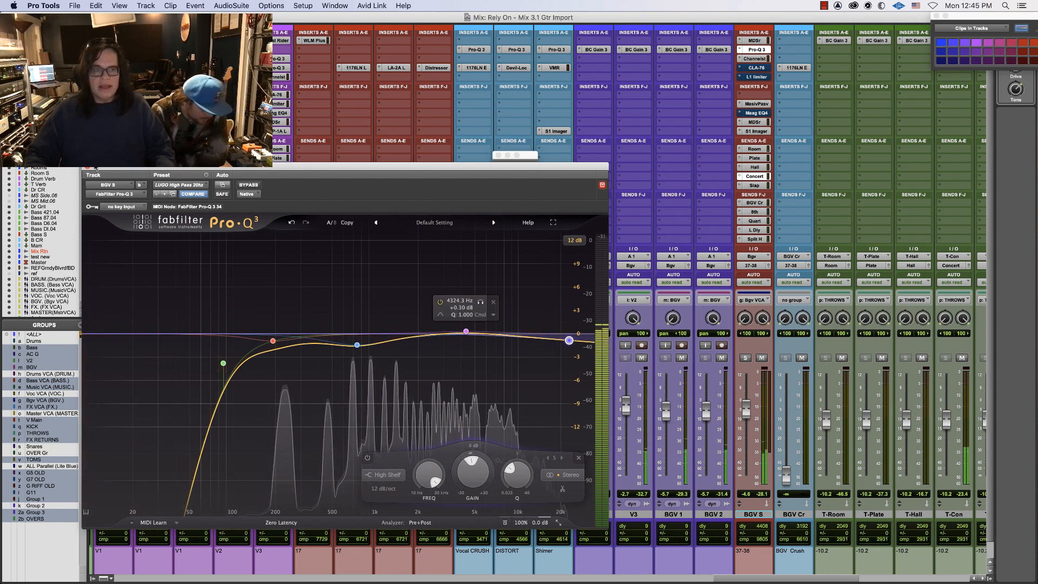
pyautogui.moveTo(357, 345); pyautogui.dragTo(358, 348)
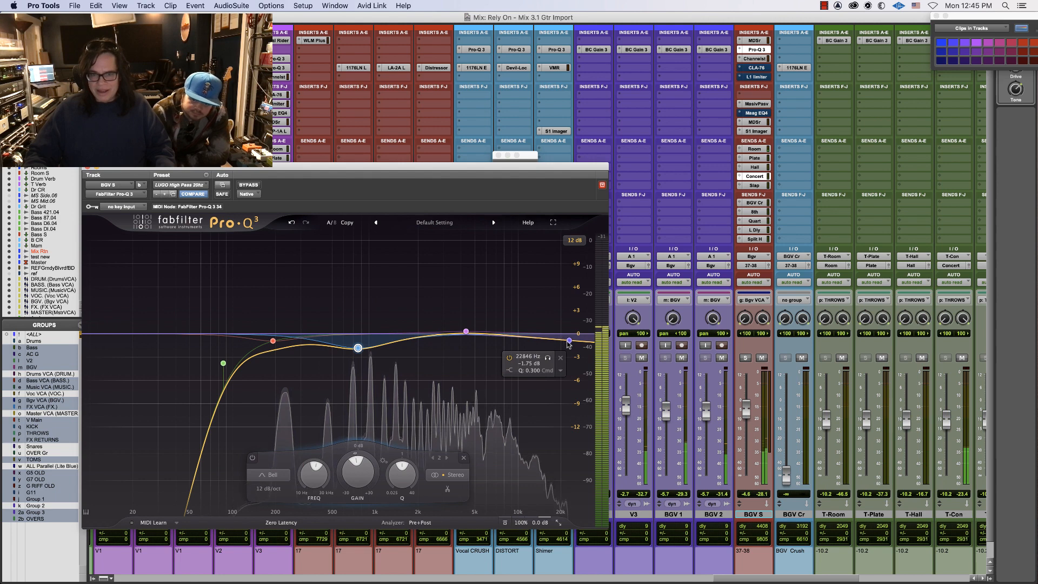
pyautogui.moveTo(567, 341); pyautogui.dragTo(569, 351)
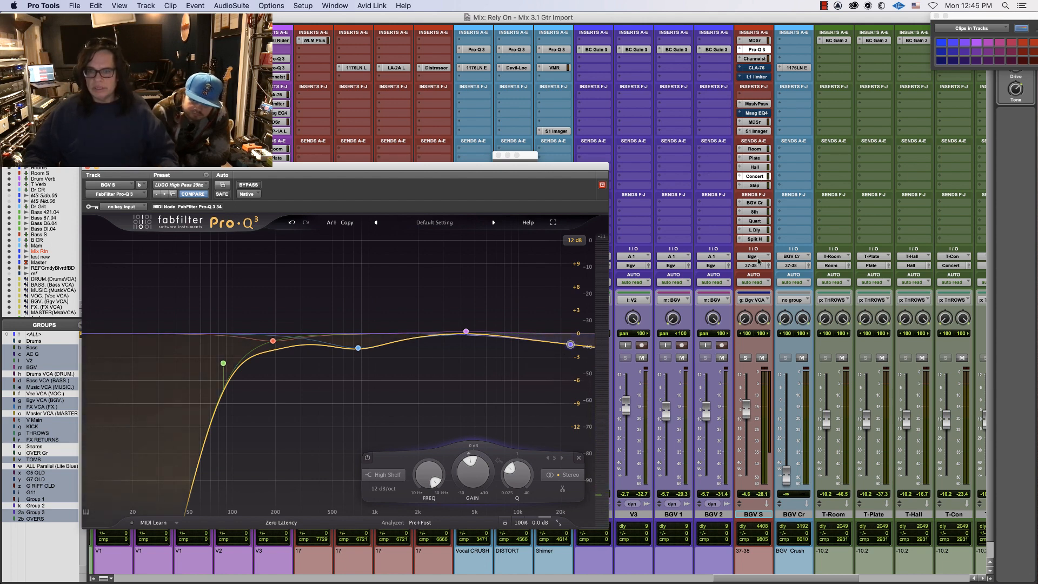
# Set BGV S's Quart send to about -13.1 dB and its Split H send to about -6.5 dB
pyautogui.click(755, 220)
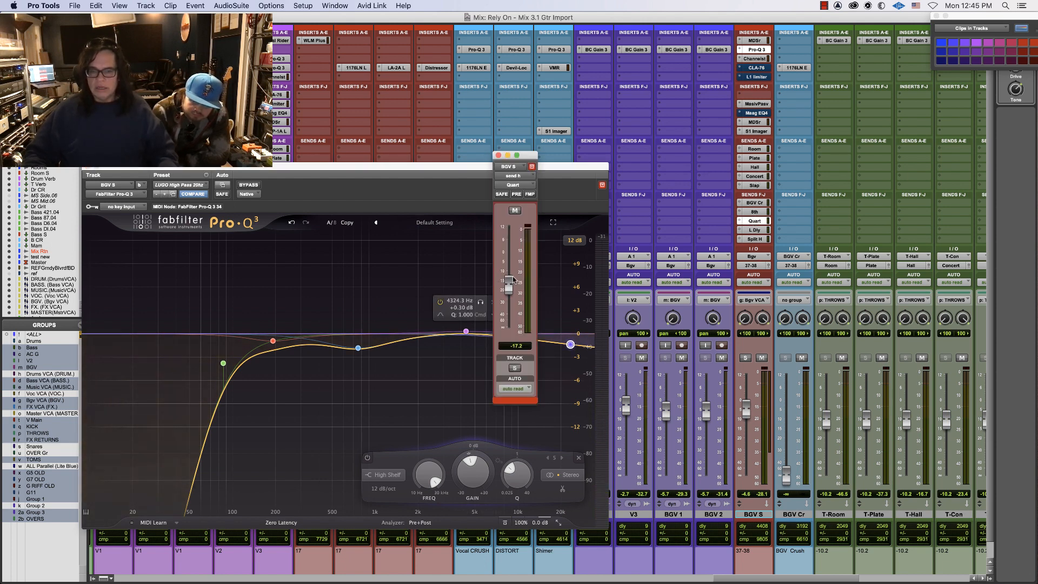
pyautogui.moveTo(511, 286); pyautogui.dragTo(512, 275)
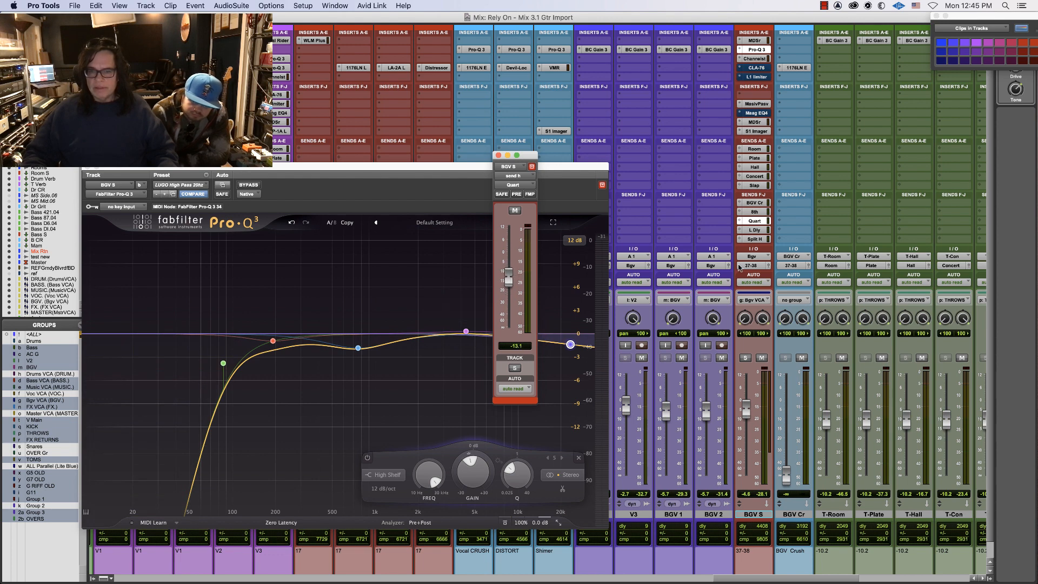
pyautogui.click(755, 239)
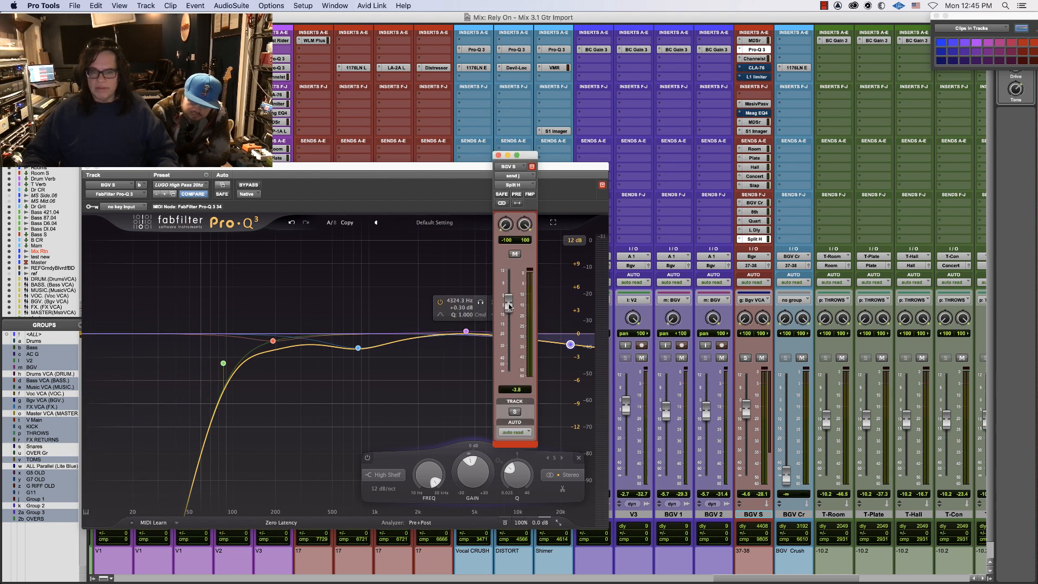
pyautogui.moveTo(509, 306); pyautogui.dragTo(509, 311)
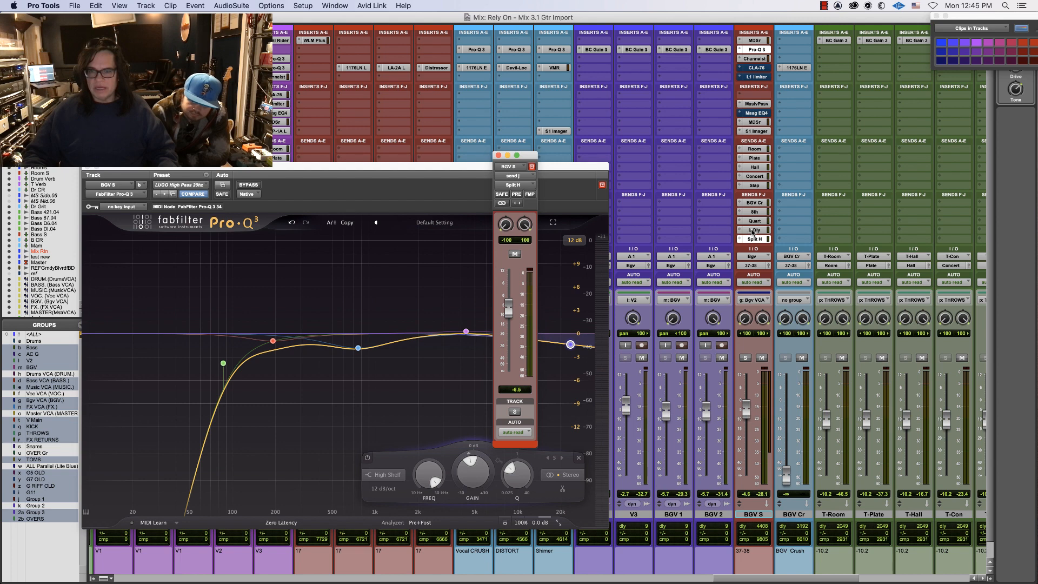
# Set BGV S's BGV Cr send to 0 dB and check the 1176LN limiter on the BGV Cr track during playback
pyautogui.click(758, 204)
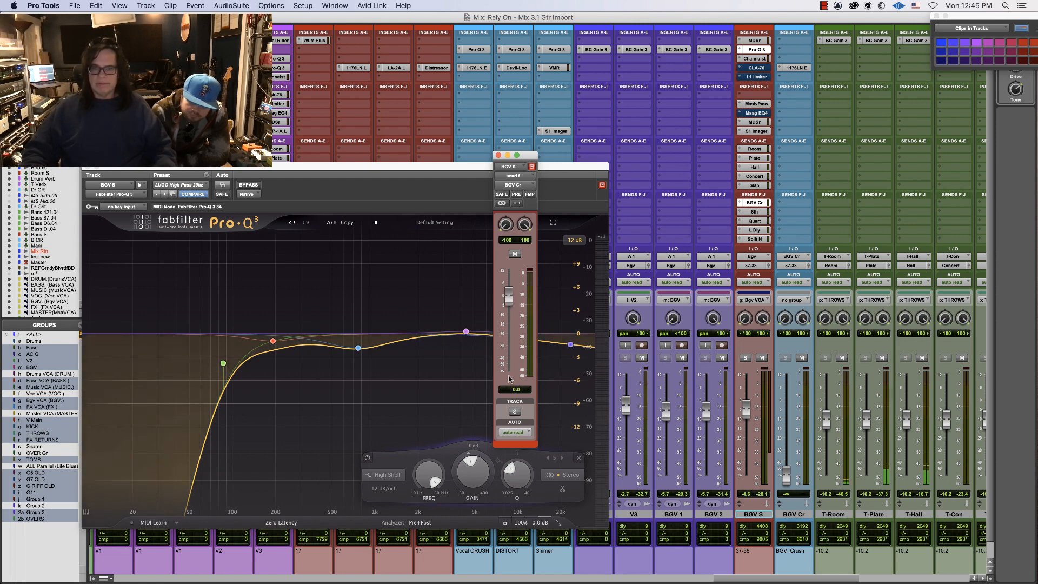
pyautogui.click(799, 68)
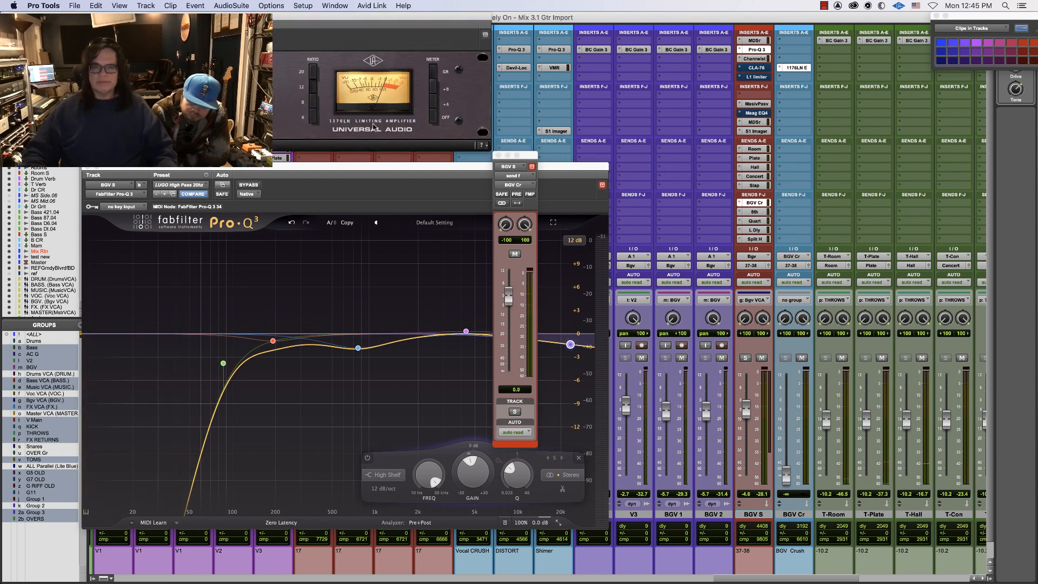
pyautogui.moveTo(178, 16); pyautogui.dragTo(331, 63)
pyautogui.press('space')
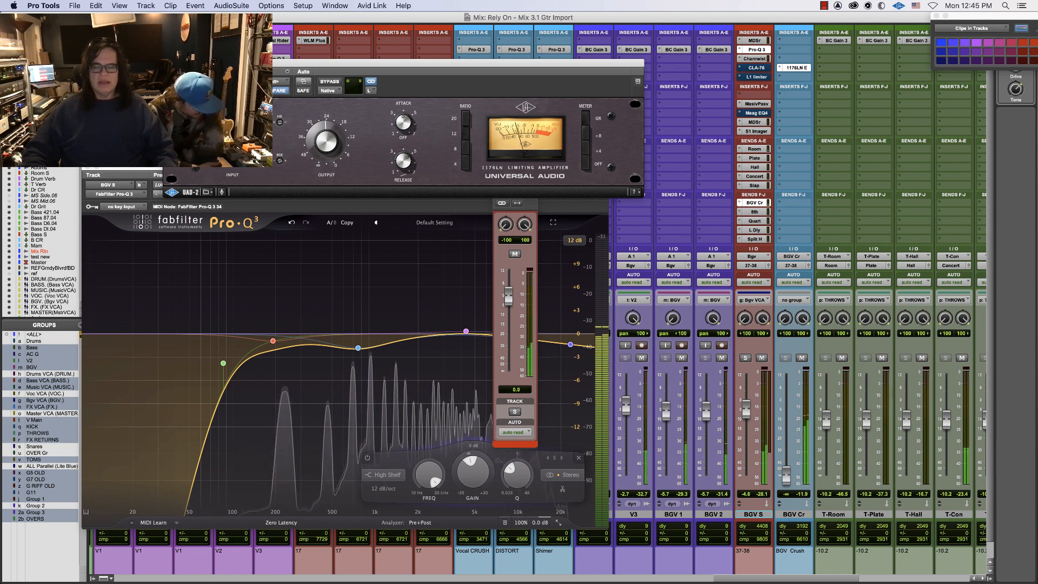
# Raise BGV Cr's volume to about -25.2 dB, trim BGV S to about -4.9 dB and close the open plug-in and send windows
pyautogui.moveTo(786, 475); pyautogui.dragTo(787, 444)
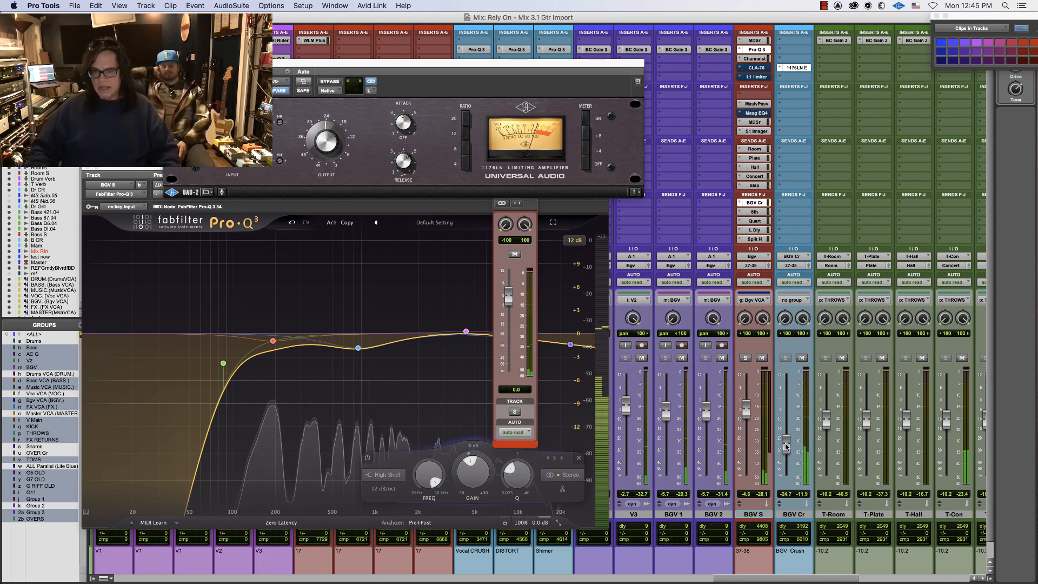
pyautogui.moveTo(746, 412); pyautogui.dragTo(746, 411)
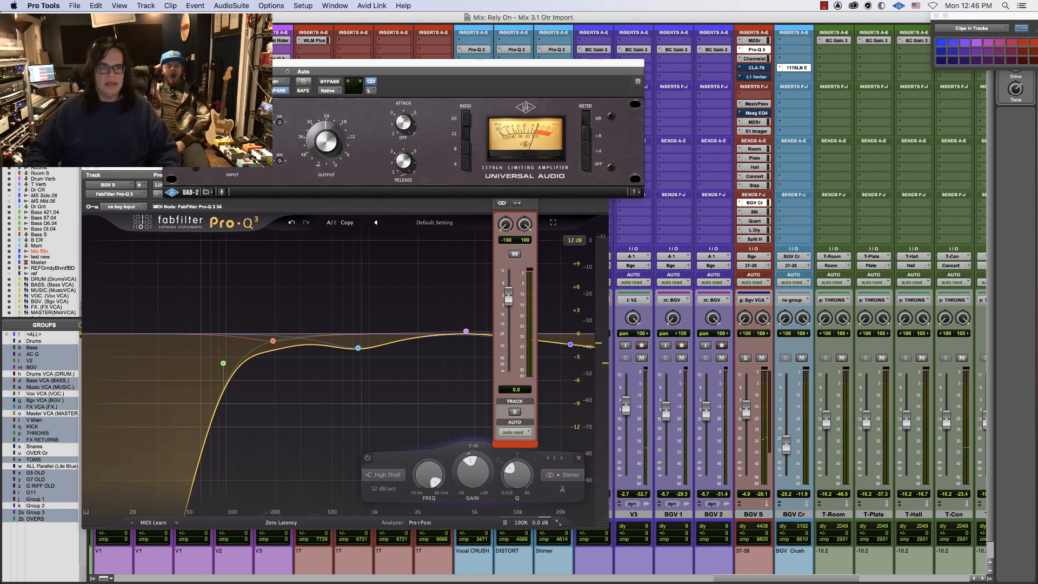
pyautogui.press('super+w')
pyautogui.click(498, 156)
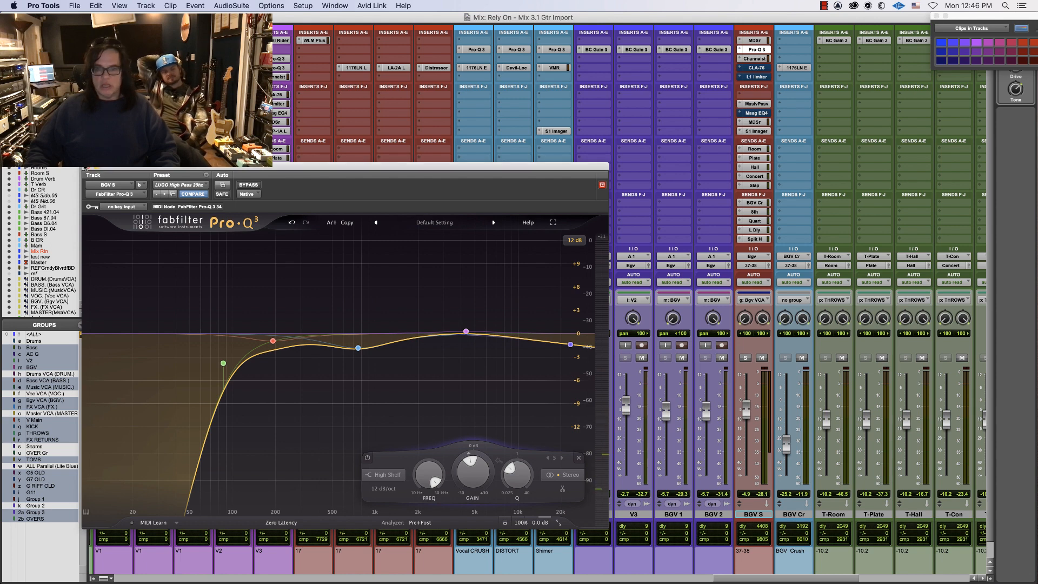
pyautogui.press('super+w')
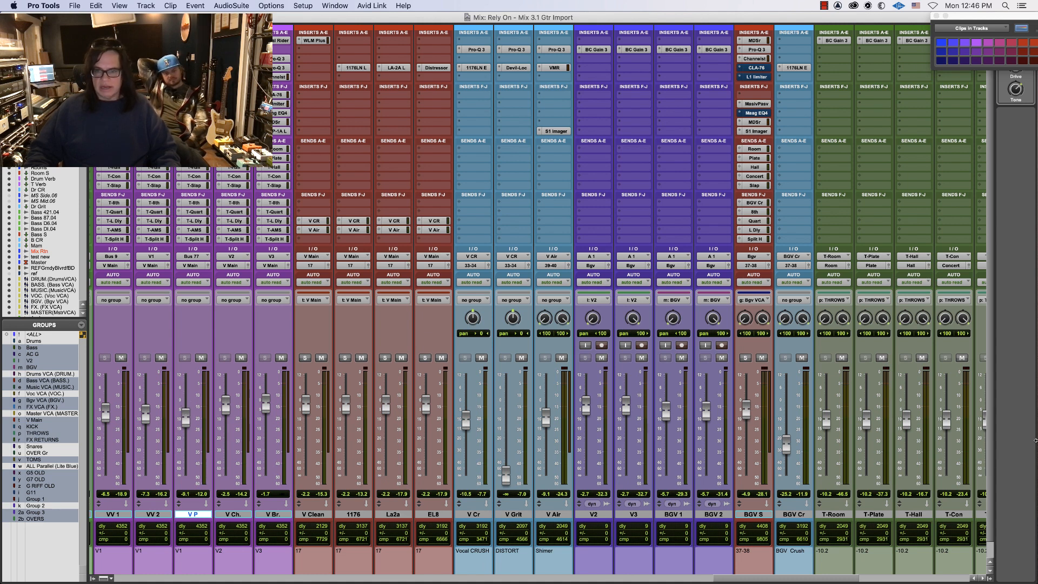
# Rebalance the vocals during playback, setting BGV S to about -3.8 dB and V P to about -7.8 dB
pyautogui.moveTo(748, 413); pyautogui.dragTo(747, 411)
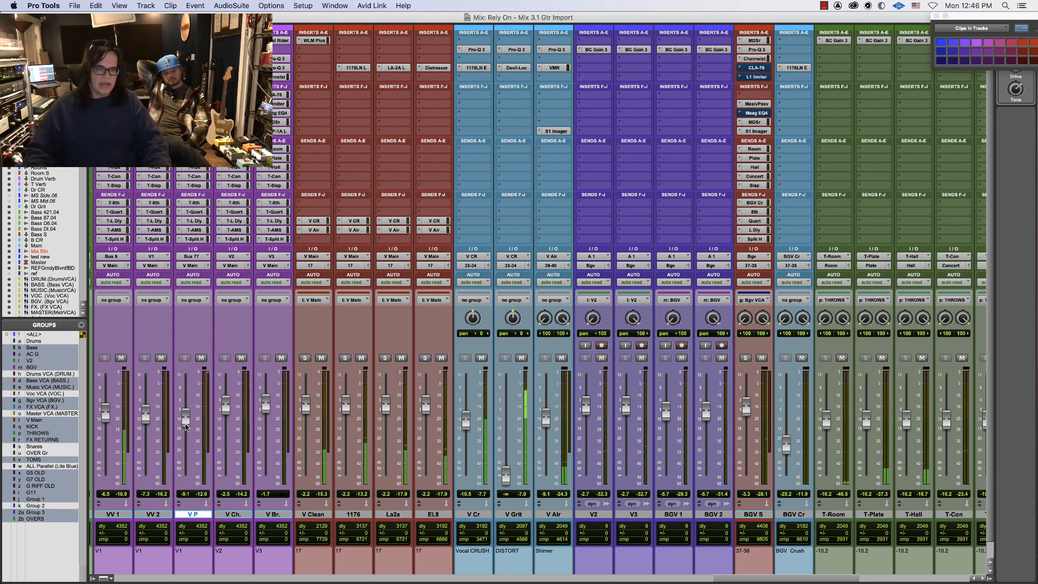
pyautogui.moveTo(186, 426); pyautogui.dragTo(186, 424)
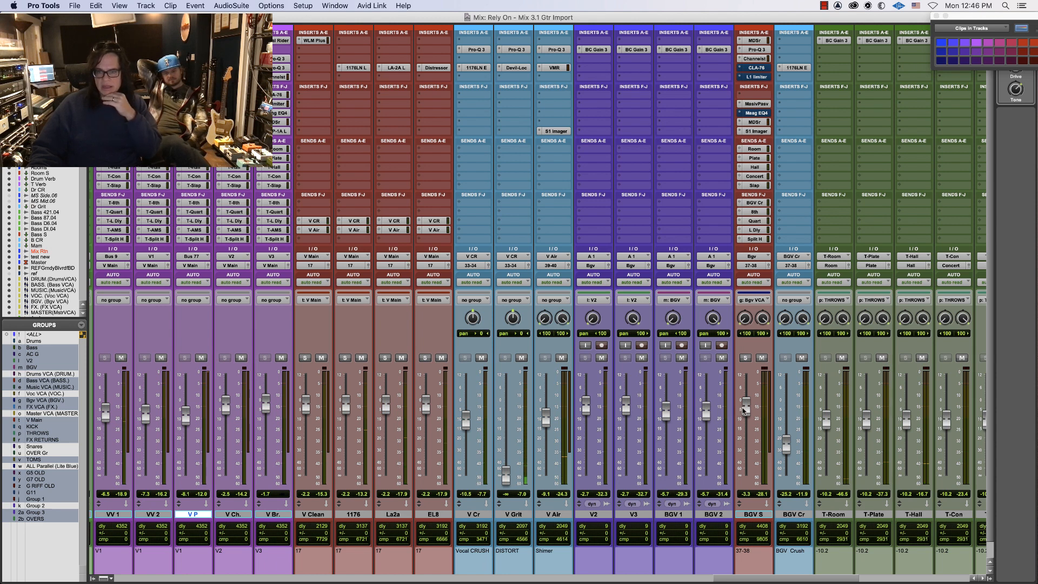
pyautogui.moveTo(743, 411); pyautogui.dragTo(744, 412)
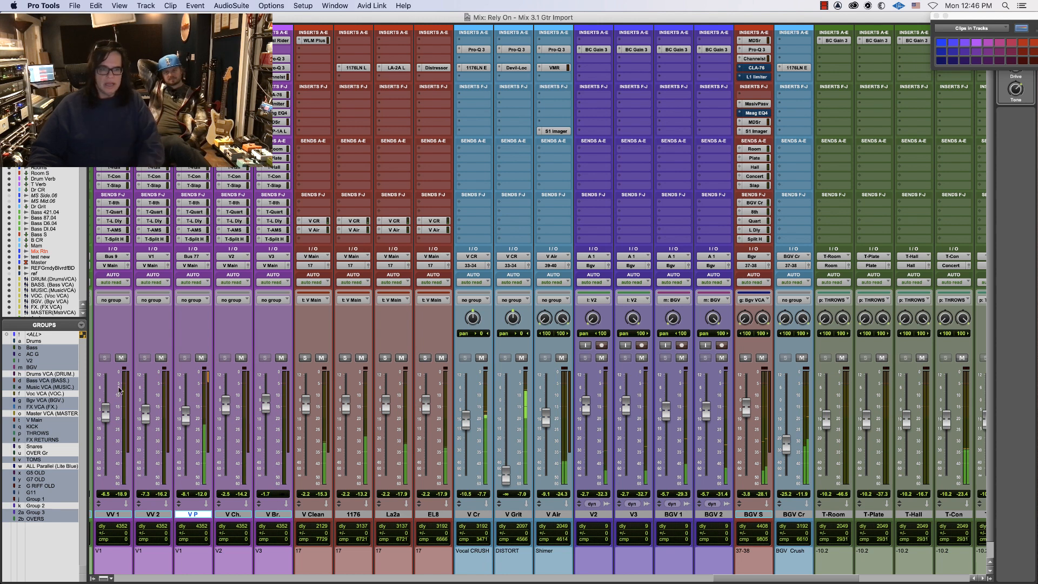
pyautogui.moveTo(184, 420); pyautogui.dragTo(185, 423)
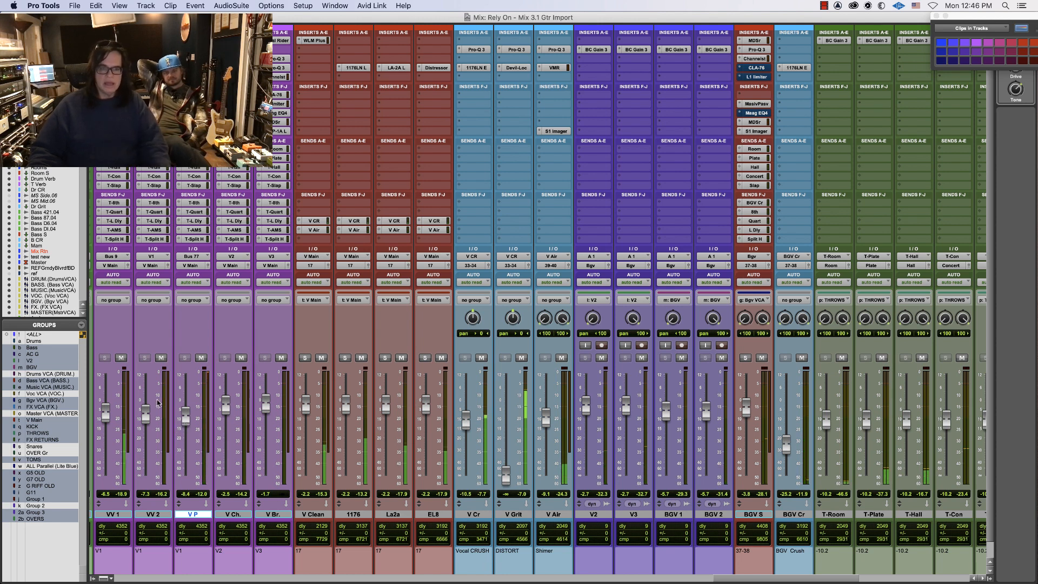
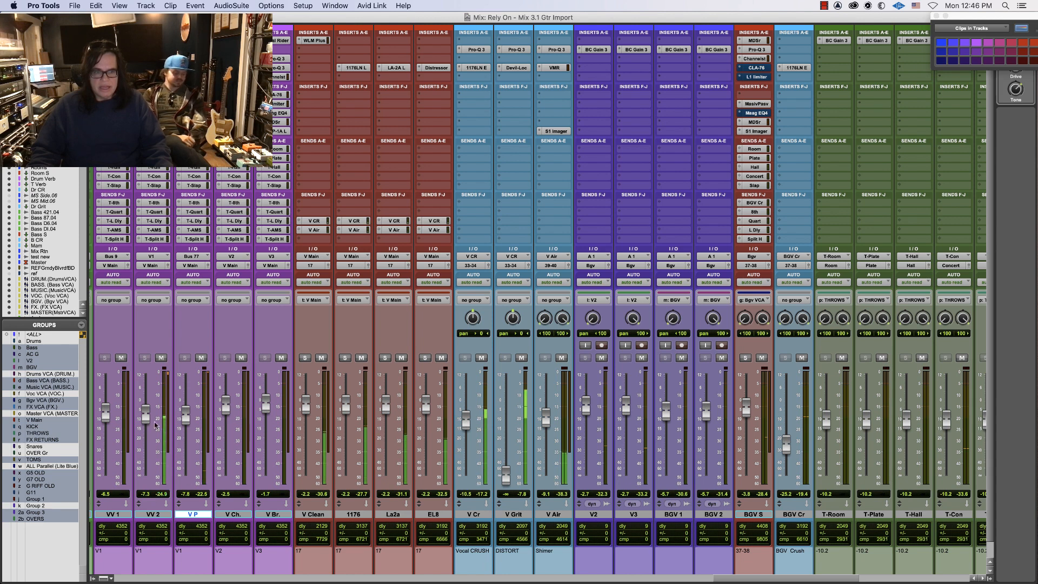
# Raise VV 2's T-Hall send to about -16.1 dB and its T-8th send to about -21.8 dB
pyautogui.click(153, 168)
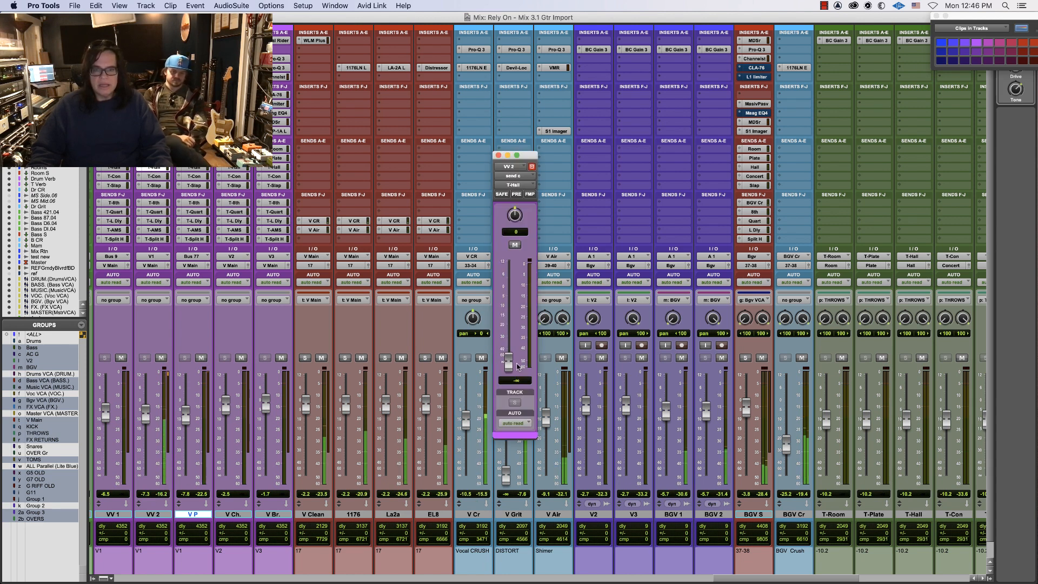
pyautogui.moveTo(517, 367); pyautogui.dragTo(509, 324)
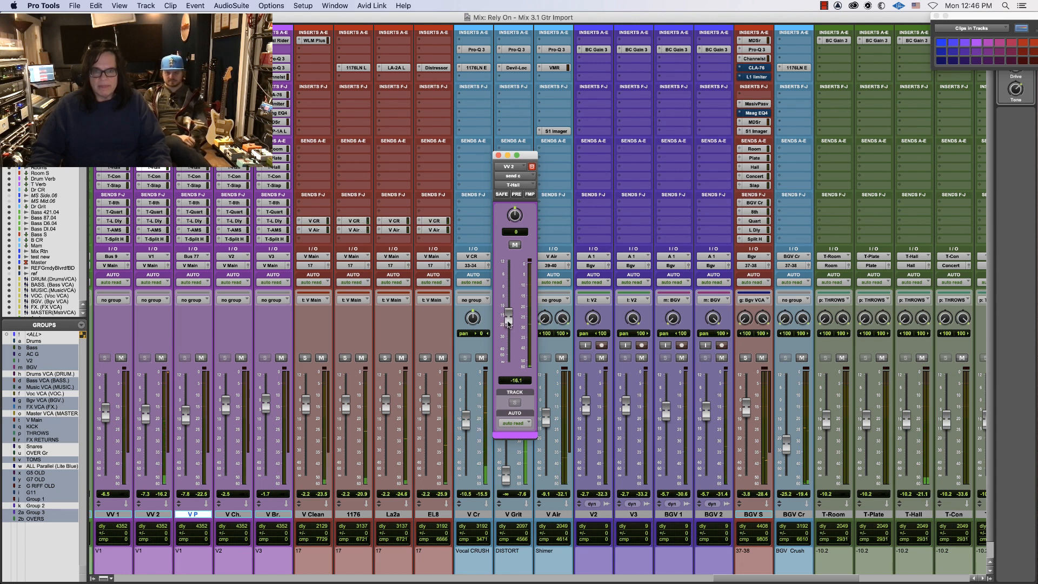
pyautogui.click(154, 202)
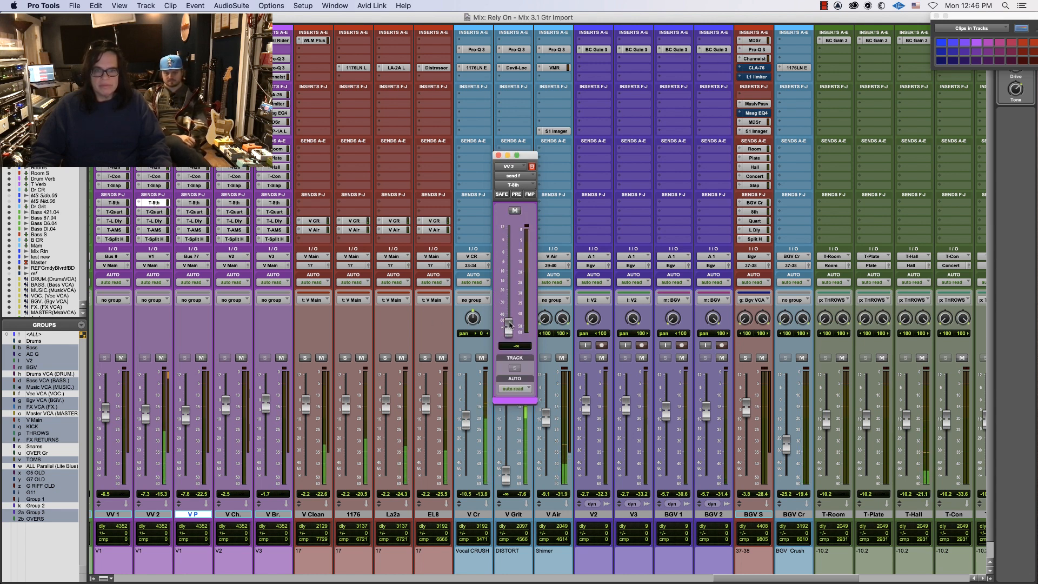
pyautogui.moveTo(509, 324); pyautogui.dragTo(515, 252)
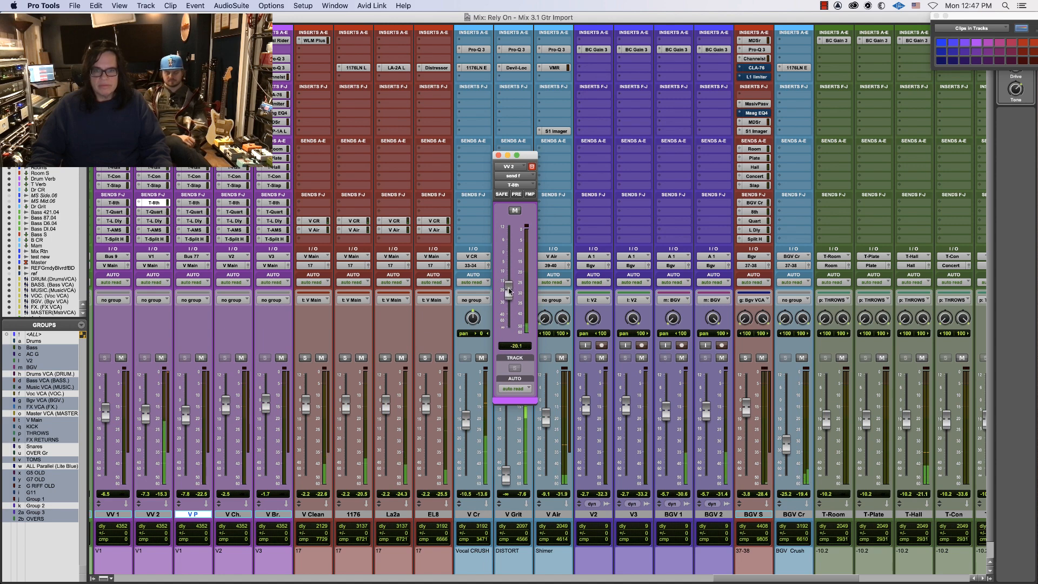
# Play from late in the pre section and set VV 2's T-Quart send to about -32.7 dB and T-Split H send to about -17.4 dB
pyautogui.press('super+equal')
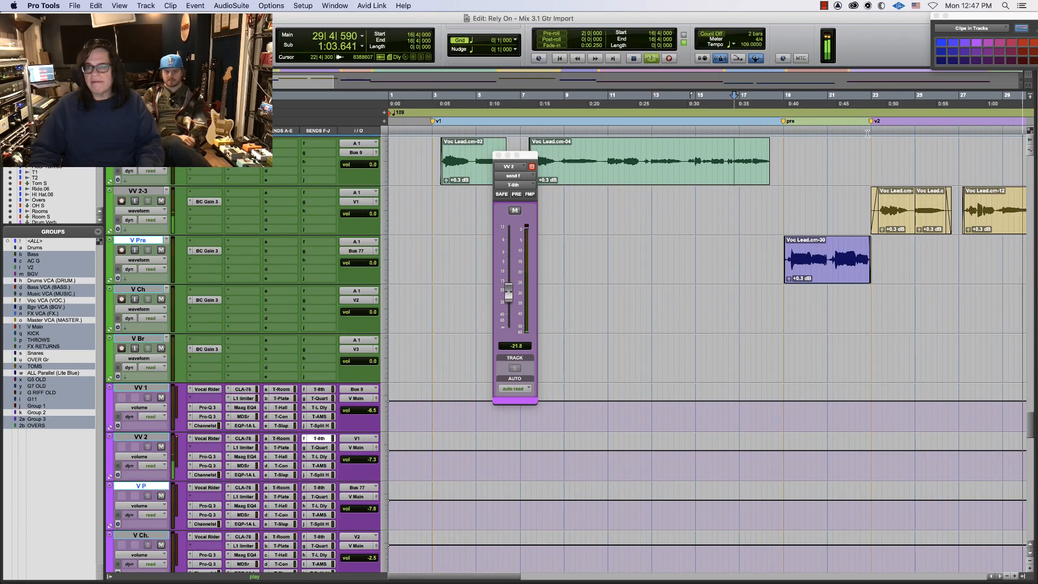
pyautogui.click(843, 132)
pyautogui.press('space')
pyautogui.press('super+equal')
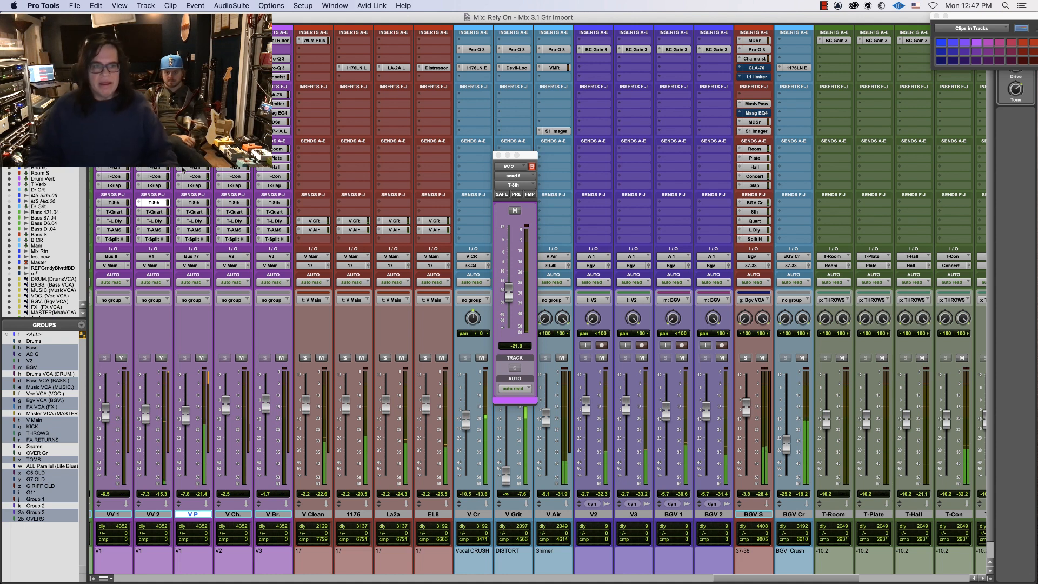
pyautogui.click(154, 211)
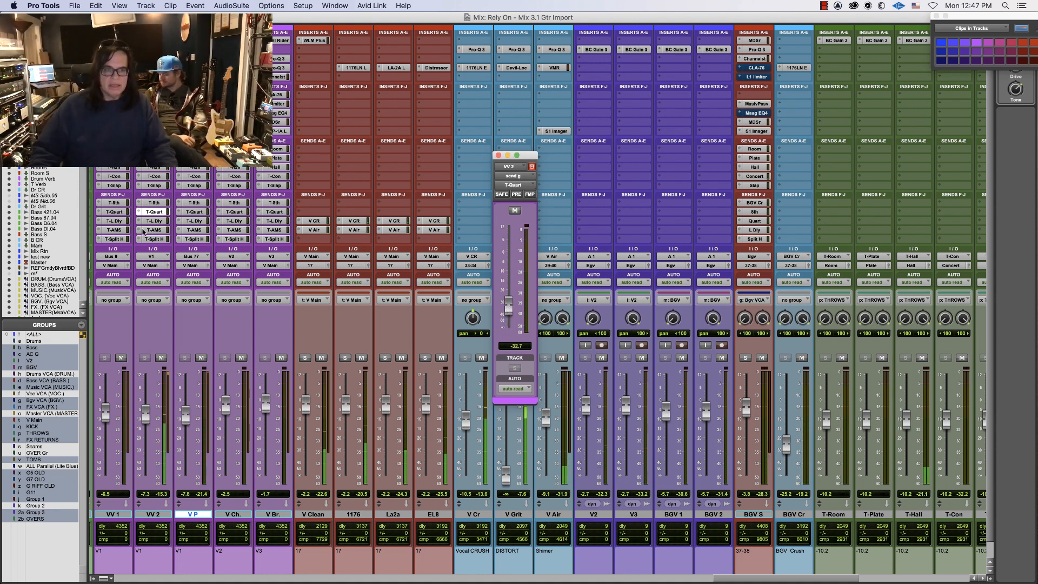
pyautogui.click(163, 240)
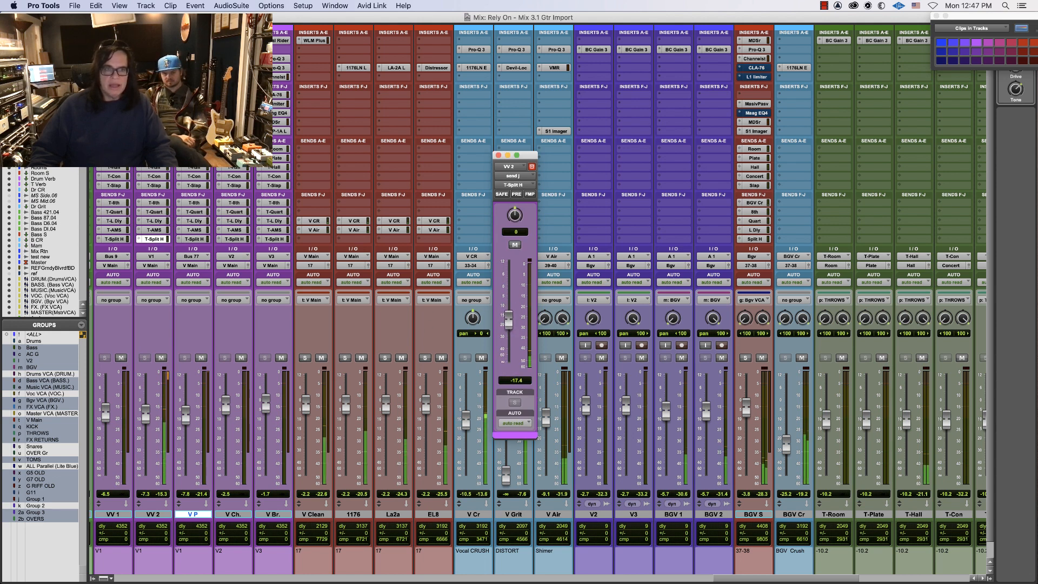
# Set VV 2's T-Room send to about -18.8 dB and bring the bass tracks into the mixer view
pyautogui.click(153, 149)
pyautogui.keyDown('alt'); pyautogui.click(508, 357); pyautogui.keyUp('alt')
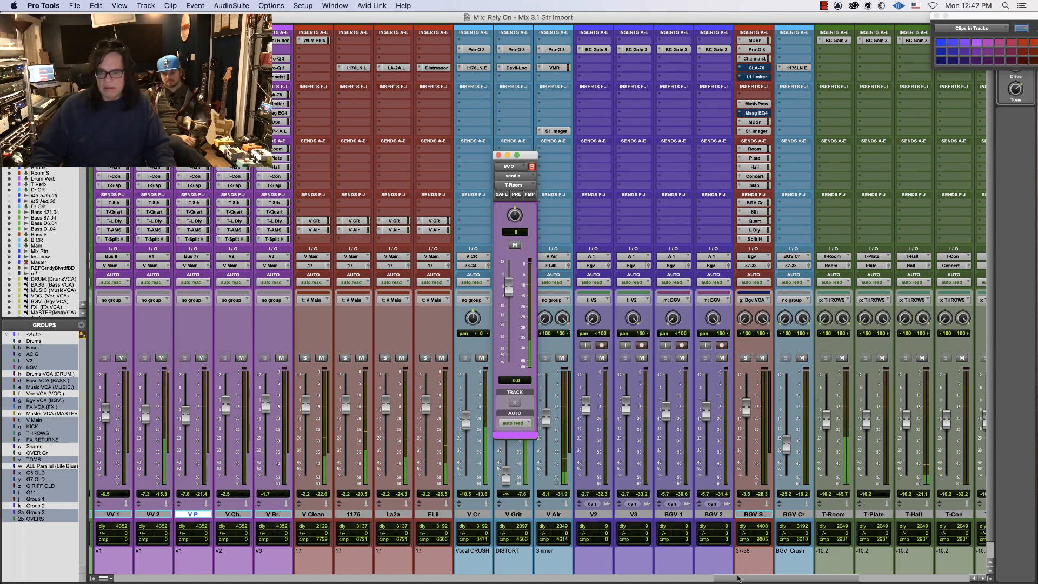
pyautogui.moveTo(740, 568); pyautogui.dragTo(316, 554)
pyautogui.click(315, 554)
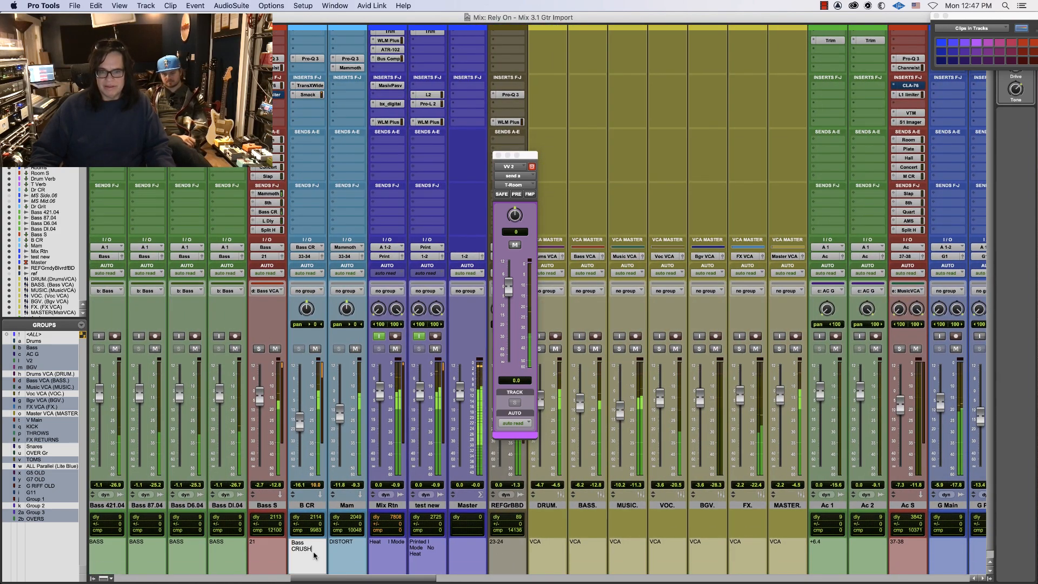
pyautogui.moveTo(501, 285); pyautogui.dragTo(402, 309)
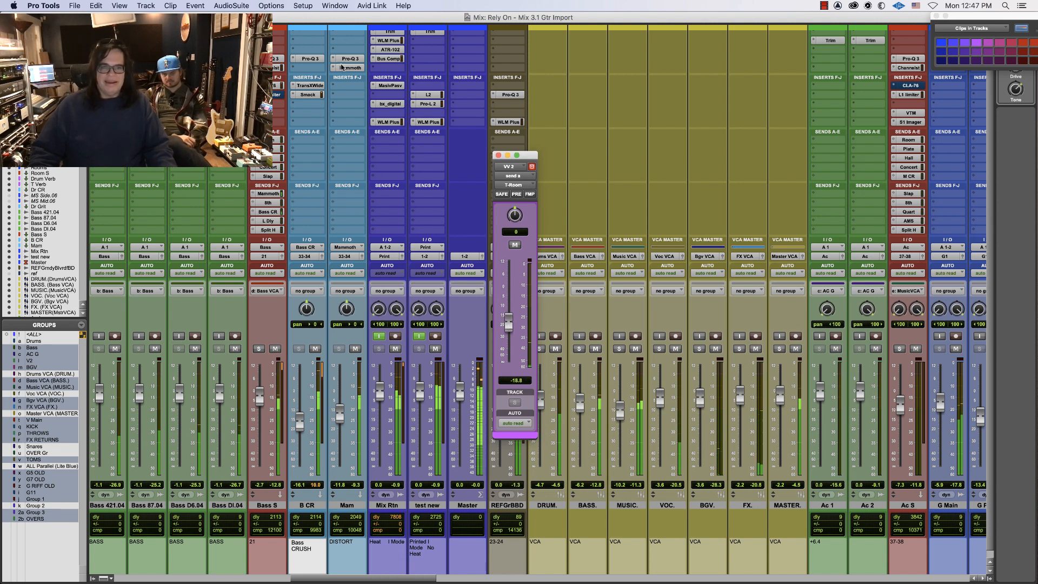
# Reduce the 5 kHz and 2 kHz boosts in B CR's Pro-Q 3 and lower B CR's volume to about -16.9 dB
pyautogui.click(317, 549)
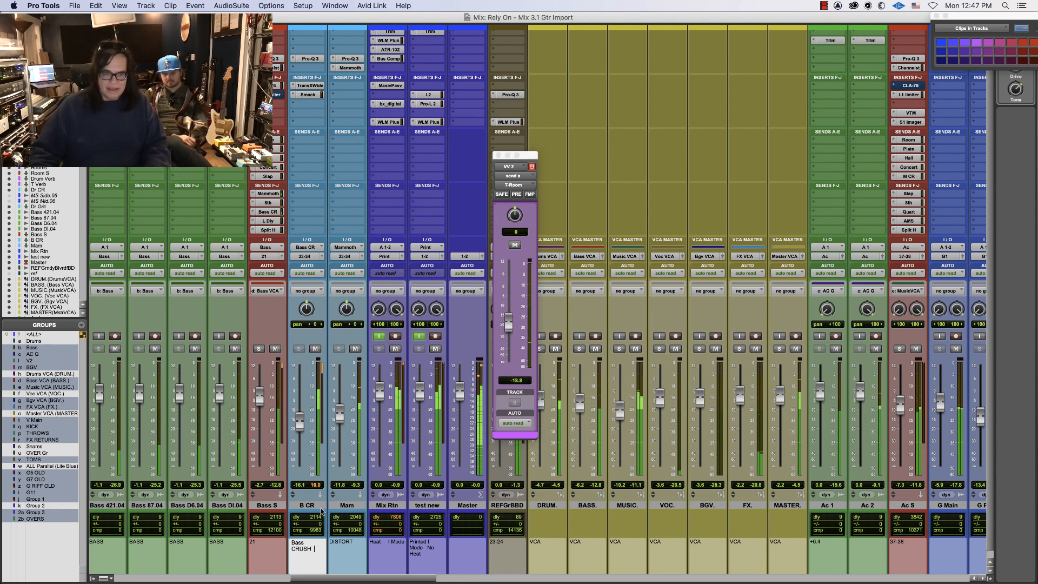
pyautogui.click(321, 507)
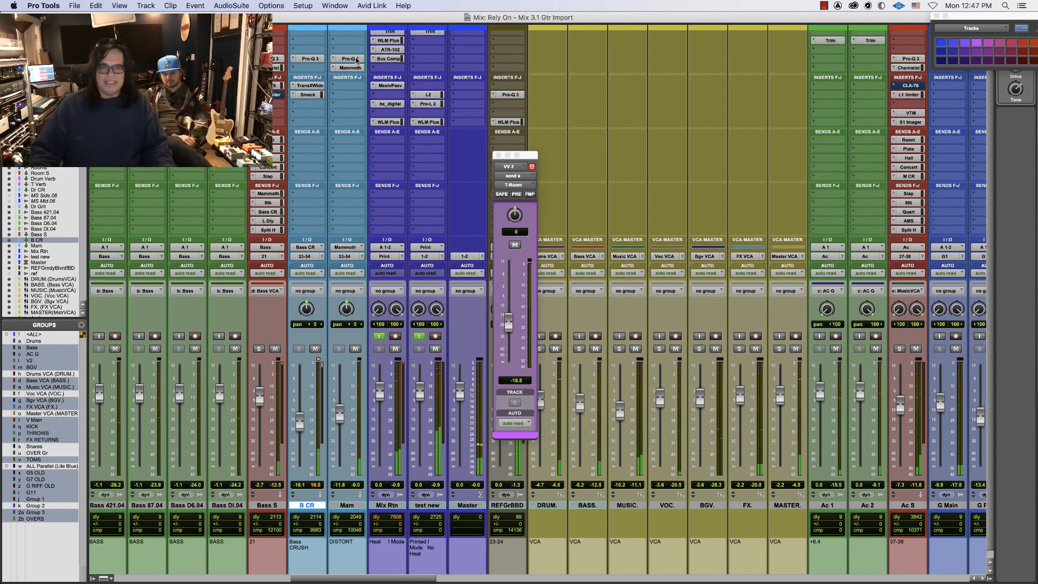
pyautogui.click(350, 59)
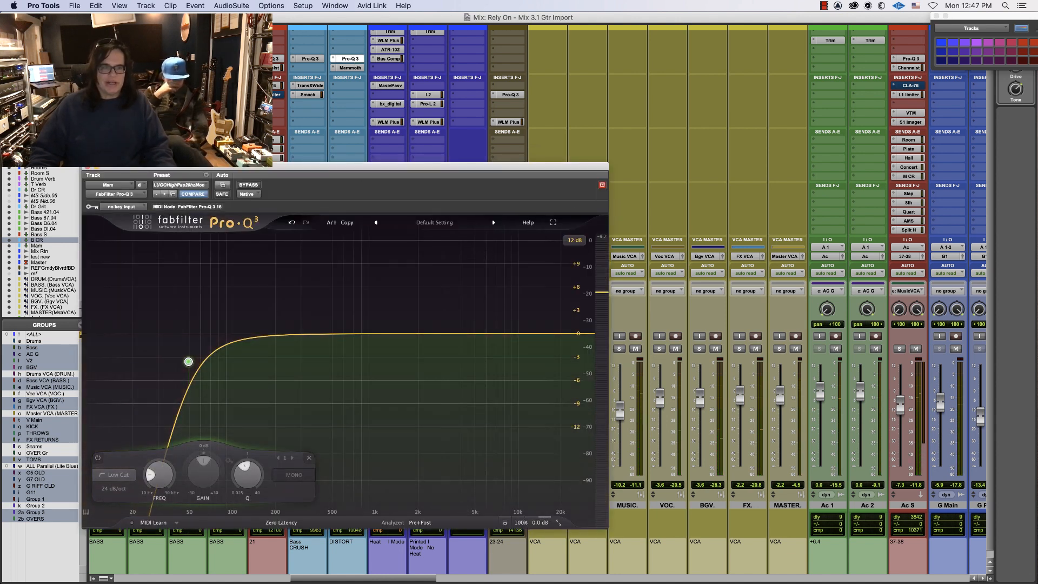
pyautogui.click(310, 58)
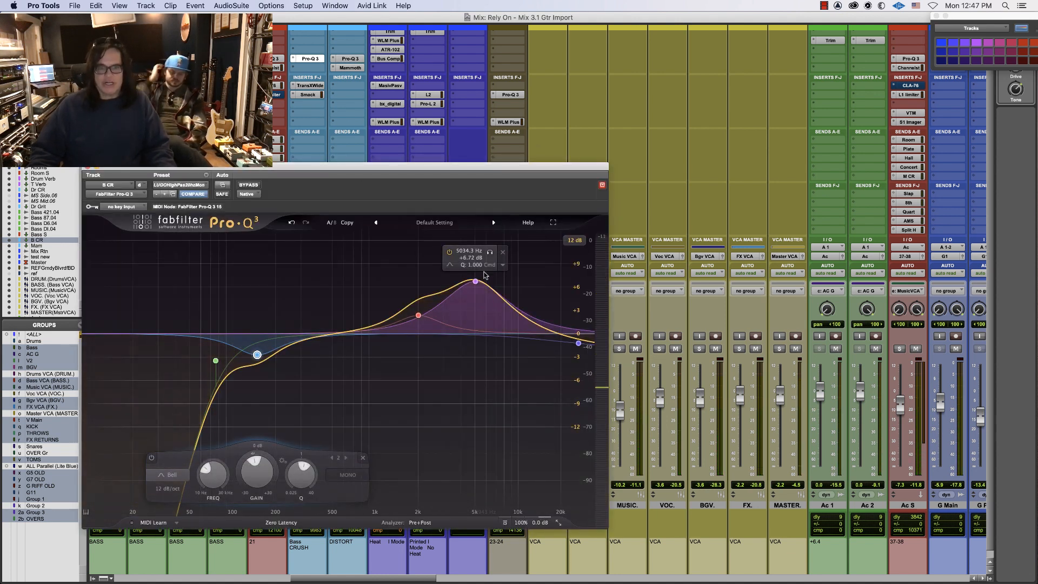
pyautogui.moveTo(475, 281); pyautogui.dragTo(481, 292)
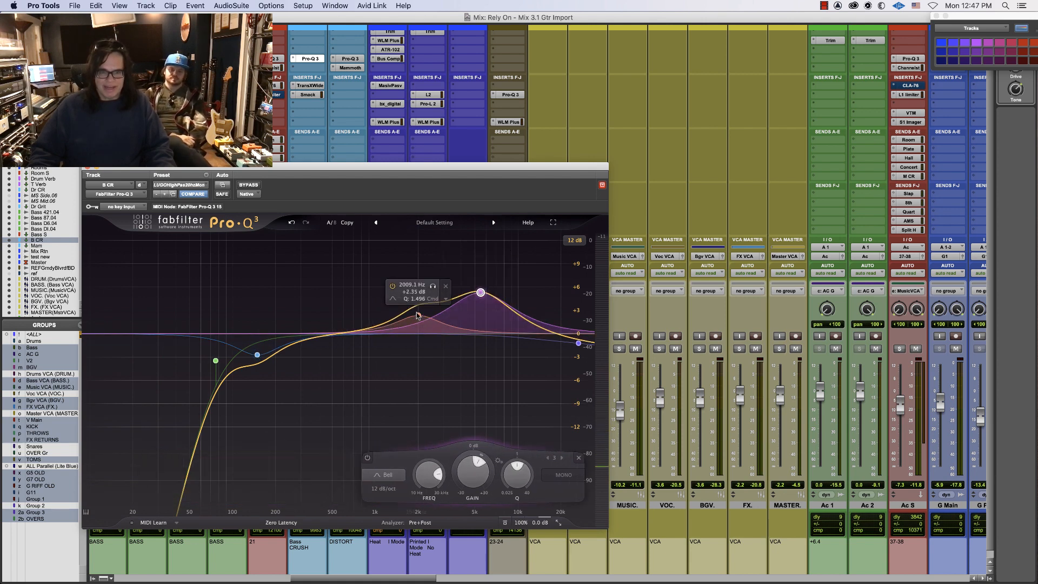
pyautogui.moveTo(417, 315); pyautogui.dragTo(422, 322)
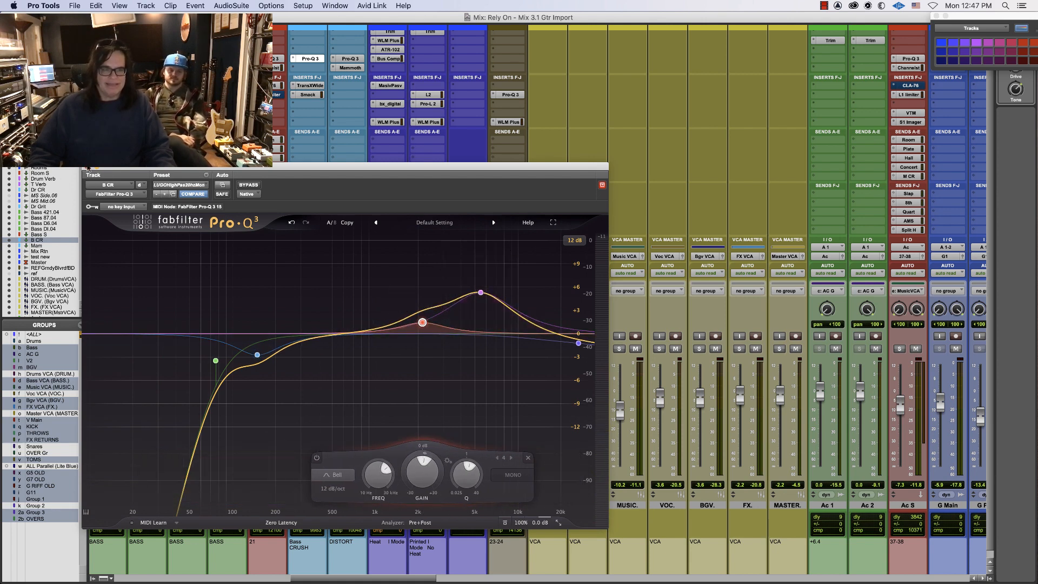
pyautogui.press('super+alt+w')
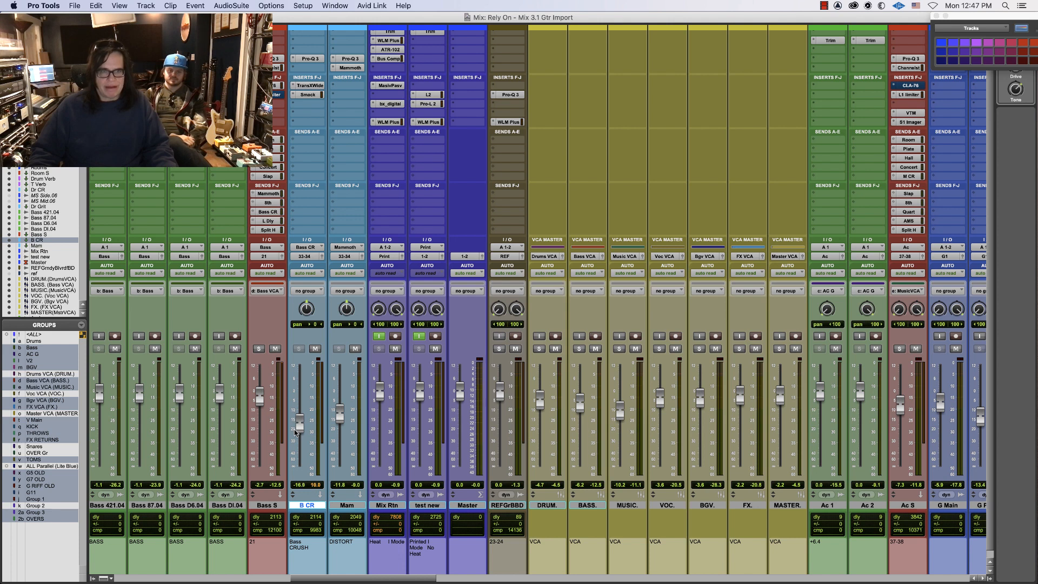
# In Bass S's Pro-Q 3, reduce the upper high-frequency boost and set the 2.4 kHz bell to about +3.35 dB, and start playback
pyautogui.press('ctrl+alt+super+w')
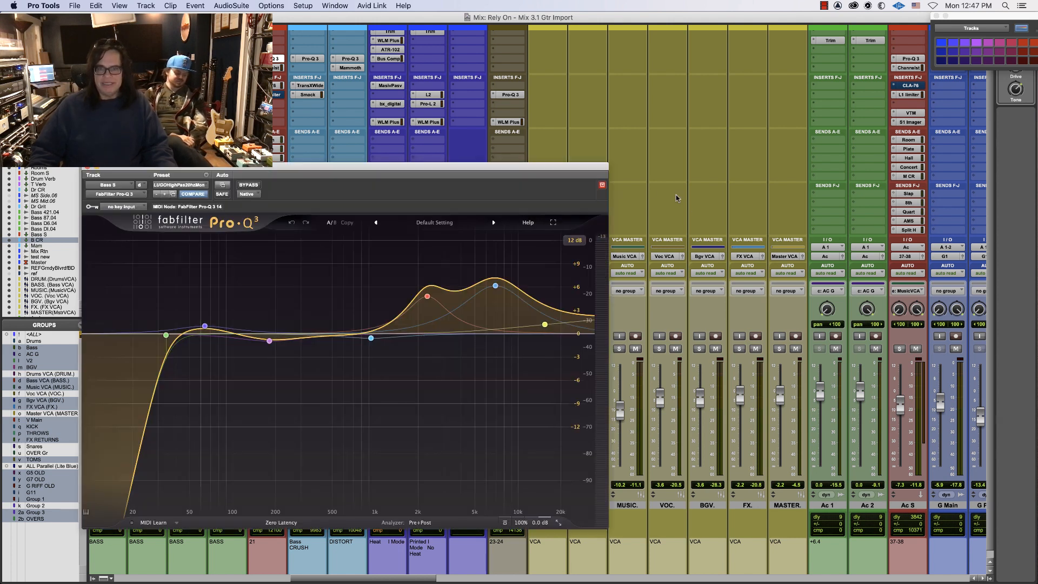
pyautogui.click(498, 290)
pyautogui.moveTo(427, 296); pyautogui.dragTo(429, 307)
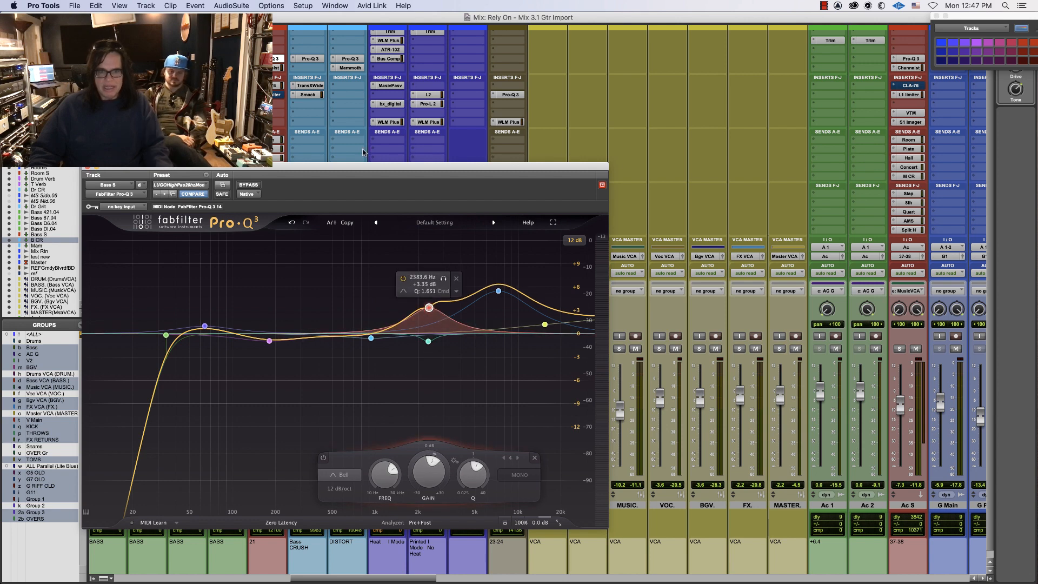
pyautogui.press('space')
pyautogui.press('super+alt+w')
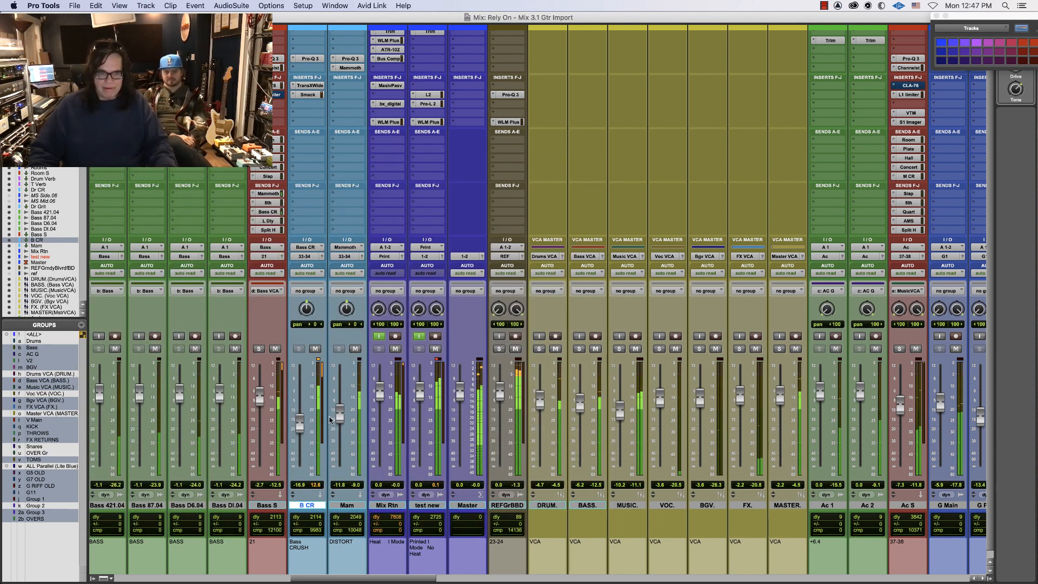
# Compare the mix with the BASS VCA muted and unmuted, and set Mam to about -15.8 dB and Bass S to about -0.9 dB
pyautogui.click(351, 69)
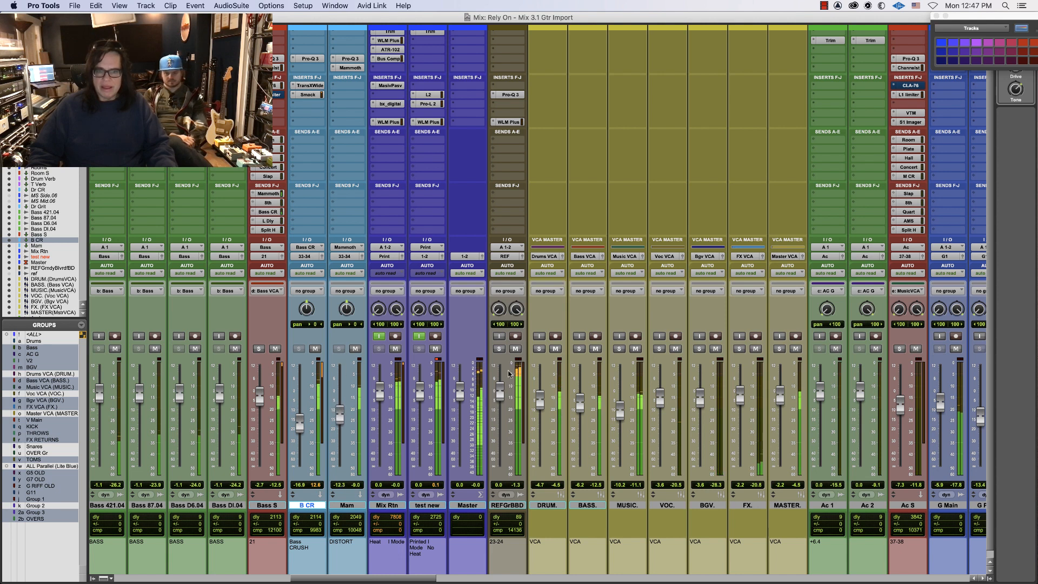
pyautogui.click(595, 348)
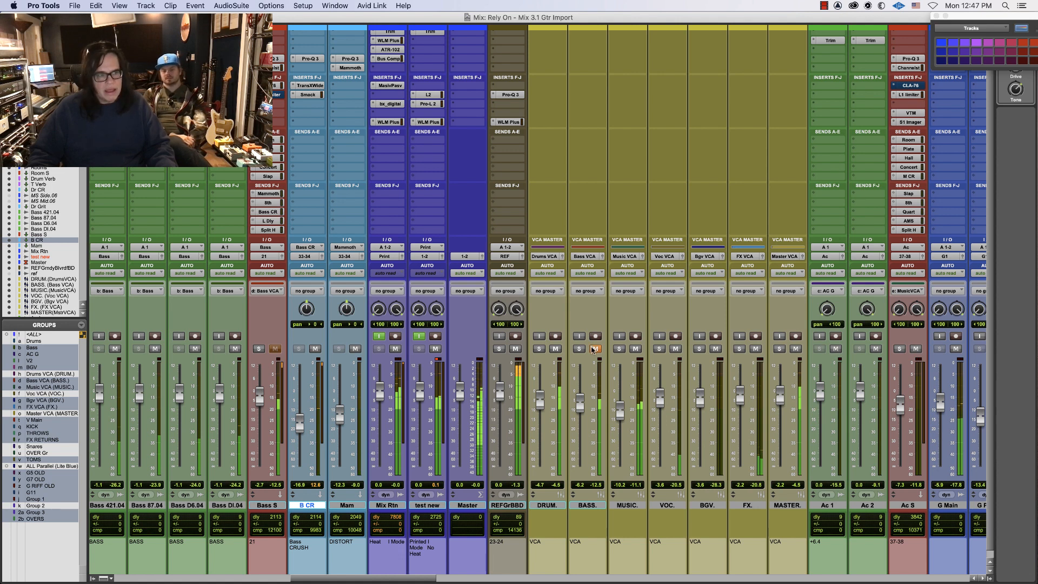
pyautogui.click(594, 348)
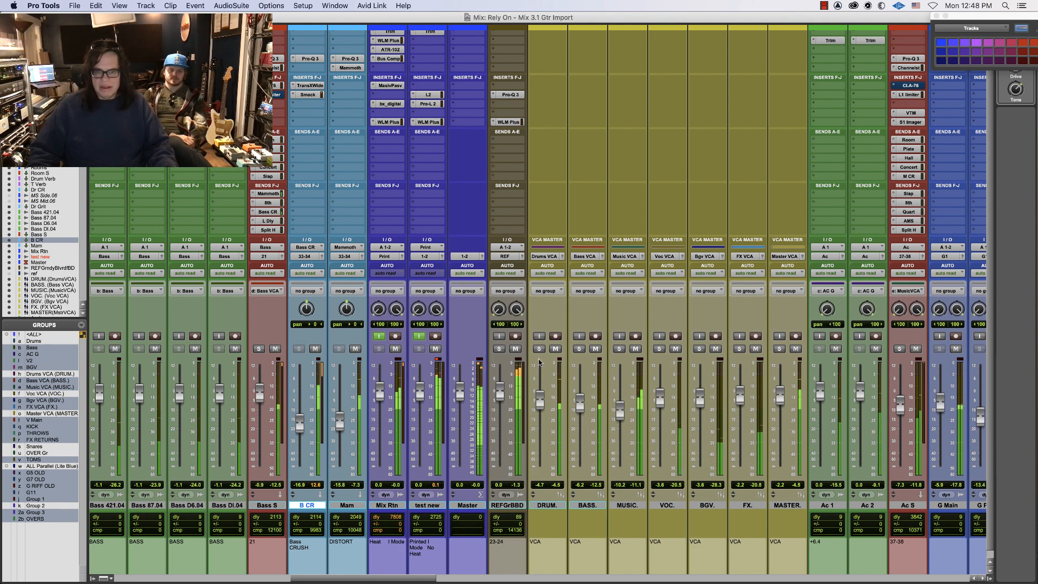
# Return to the vocal tracks and, during playback, set VV 2's T-Quart send to about -23.1 dB and its T-Con send to about -23.5 dB
pyautogui.moveTo(403, 581)
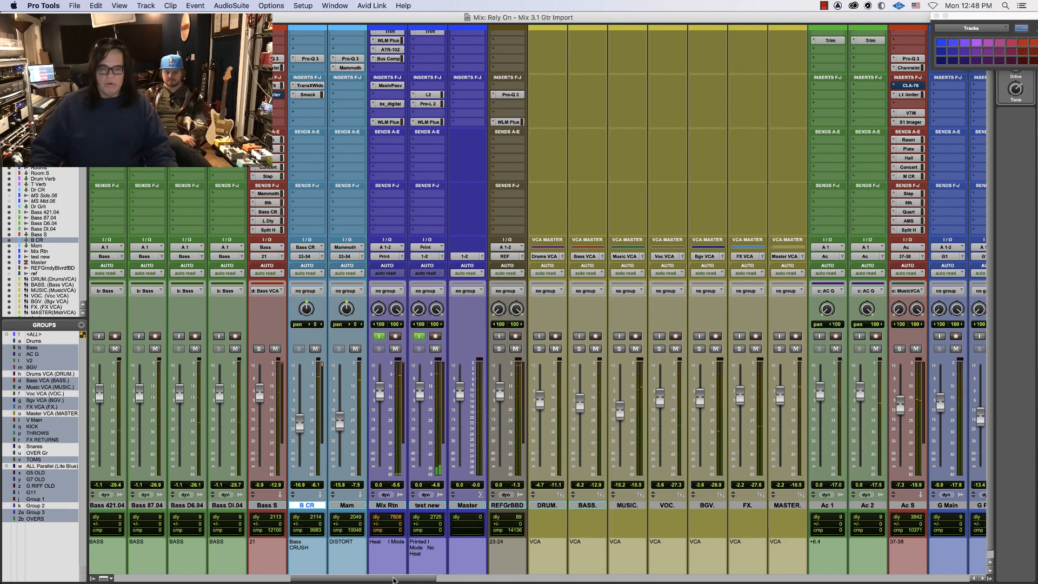
pyautogui.moveTo(395, 580); pyautogui.dragTo(800, 583)
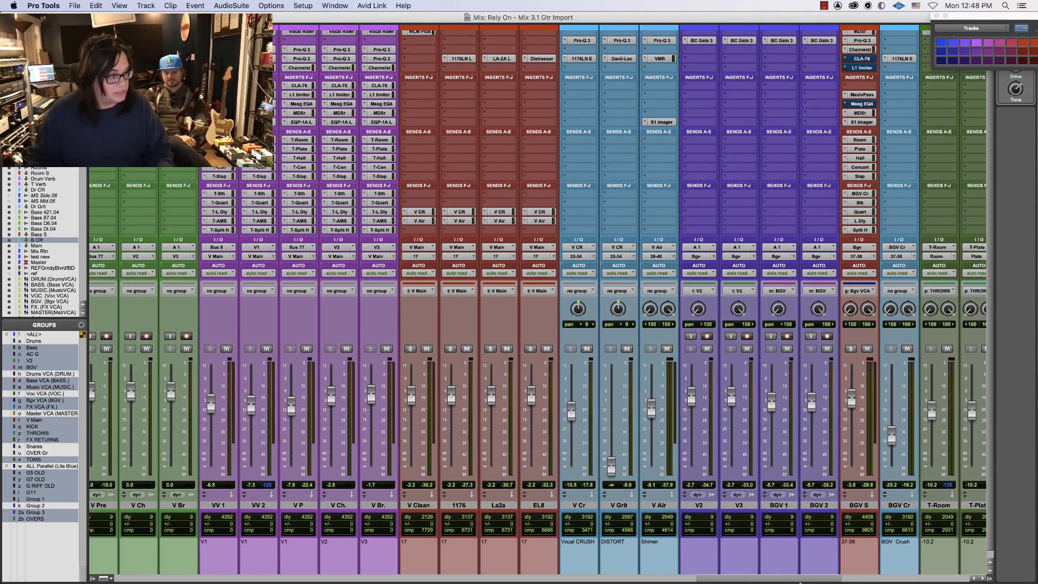
pyautogui.press('space')
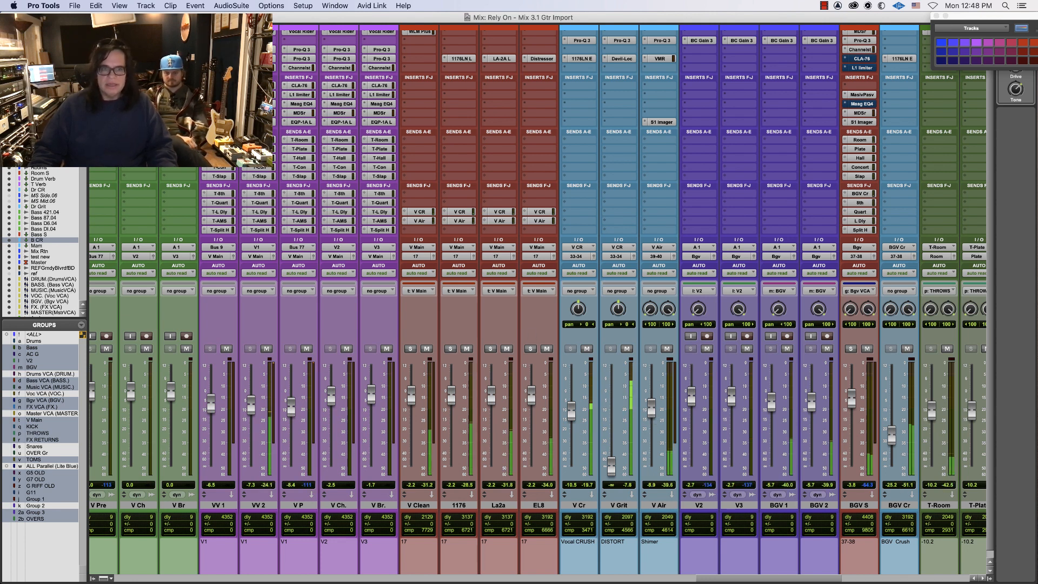
pyautogui.click(260, 202)
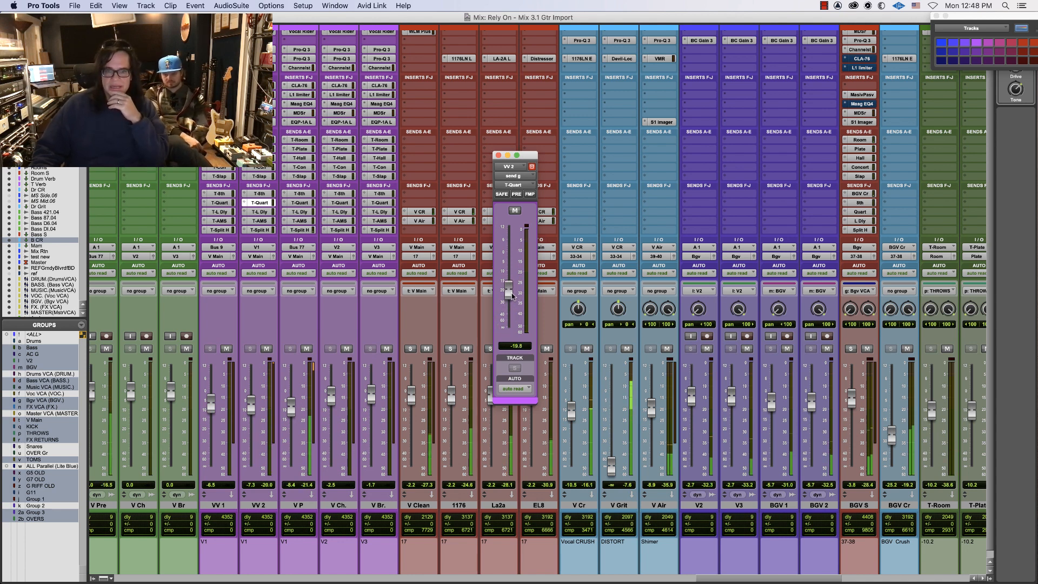
pyautogui.moveTo(514, 299)
pyautogui.mouseDown()
pyautogui.moveTo(513, 290)
pyautogui.moveTo(510, 298)
pyautogui.mouseUp()
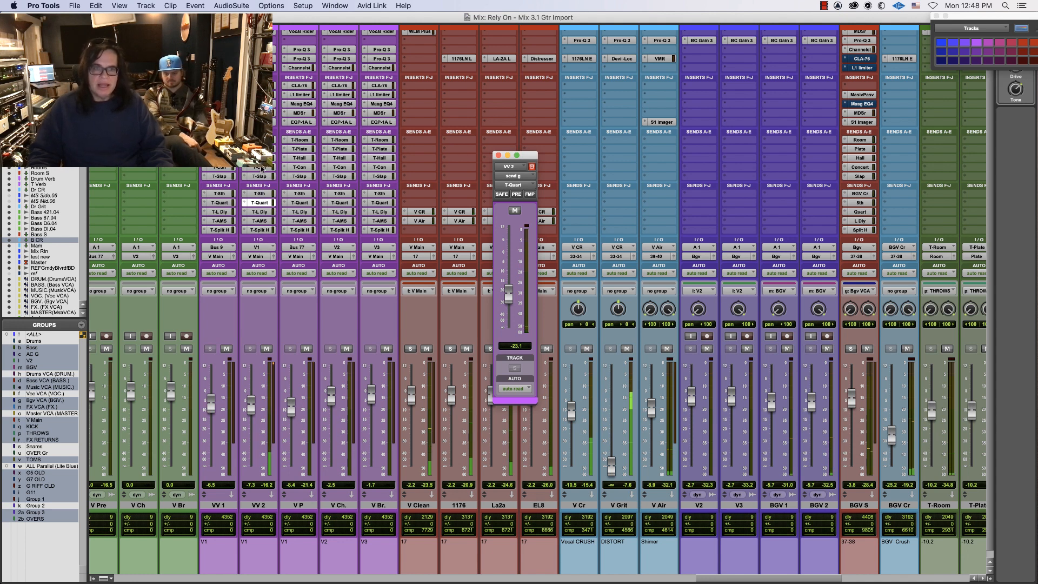
pyautogui.click(260, 167)
pyautogui.moveTo(510, 345)
pyautogui.mouseDown()
pyautogui.moveTo(513, 292)
pyautogui.moveTo(514, 330)
pyautogui.mouseUp()
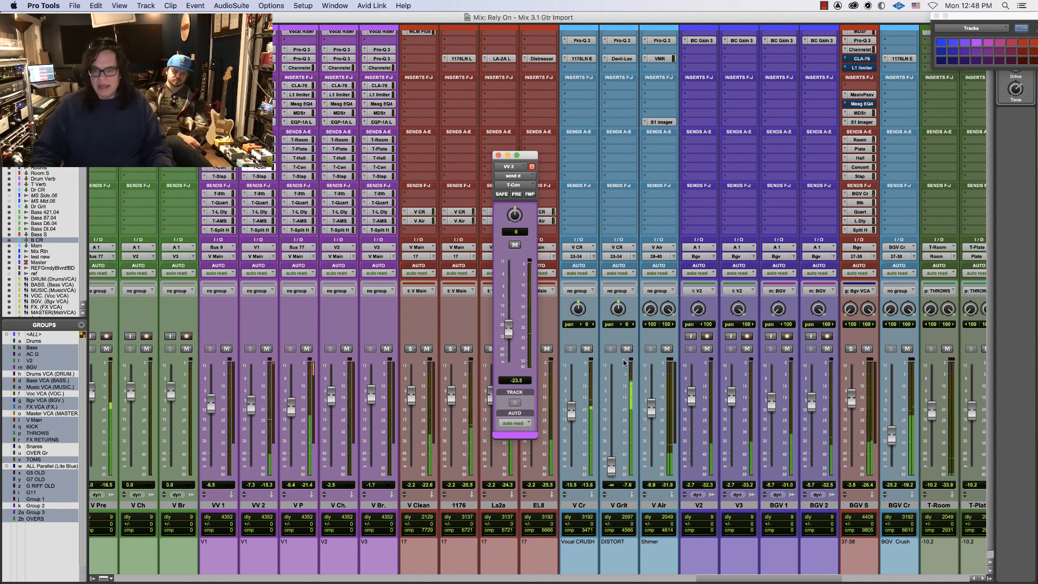
pyautogui.click(629, 361)
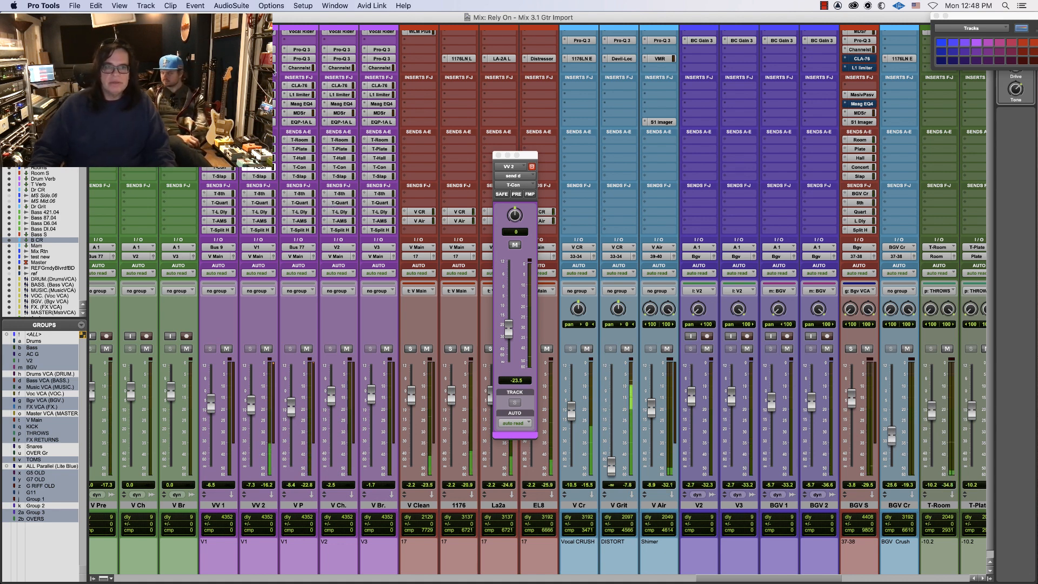
# Add a slight high-shelf cut at the extreme top end in VV 2's Pro-Q 3
pyautogui.click(259, 50)
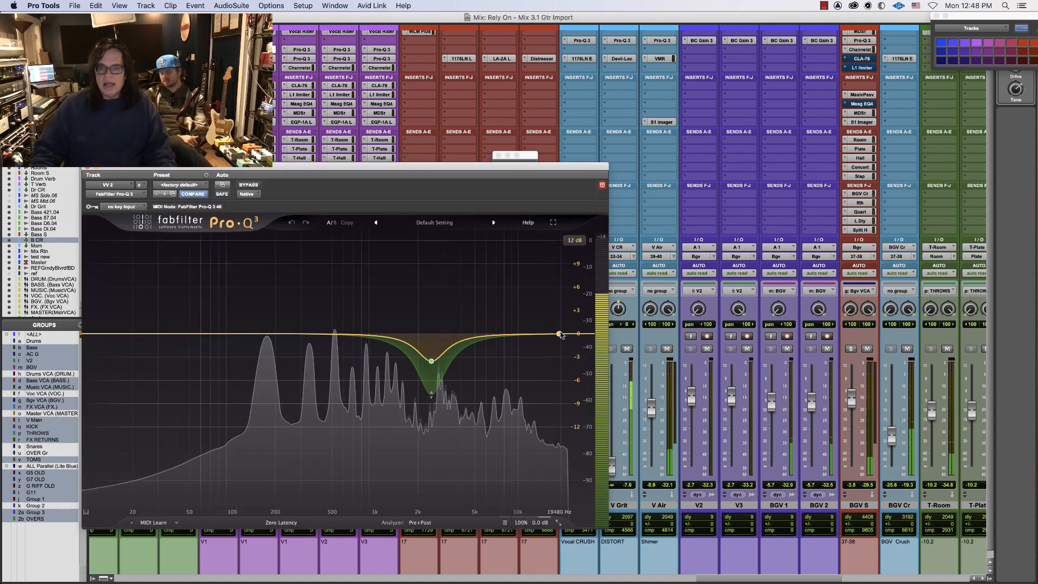
pyautogui.moveTo(563, 333); pyautogui.dragTo(568, 339)
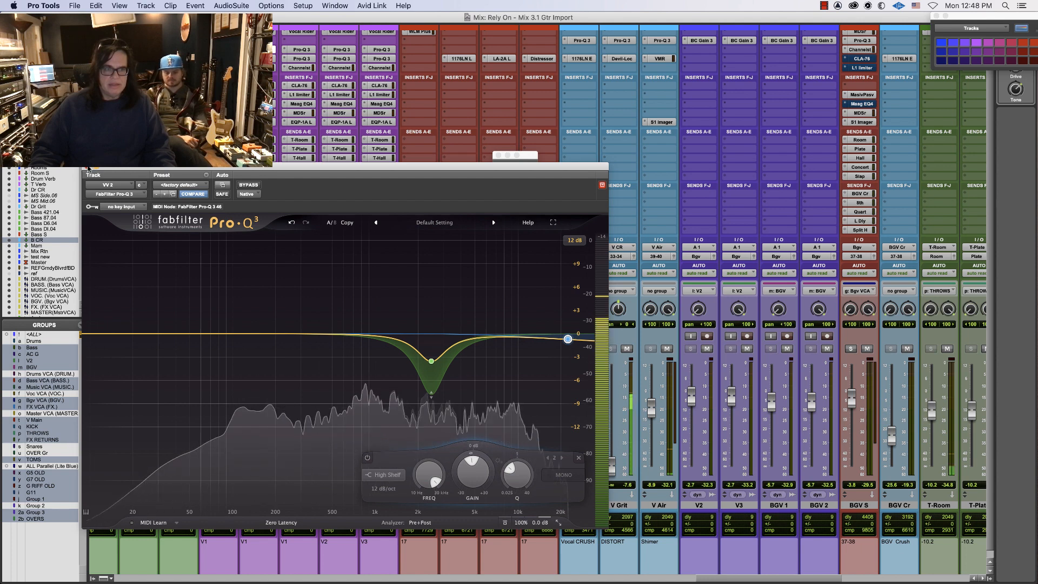
pyautogui.press('super+w')
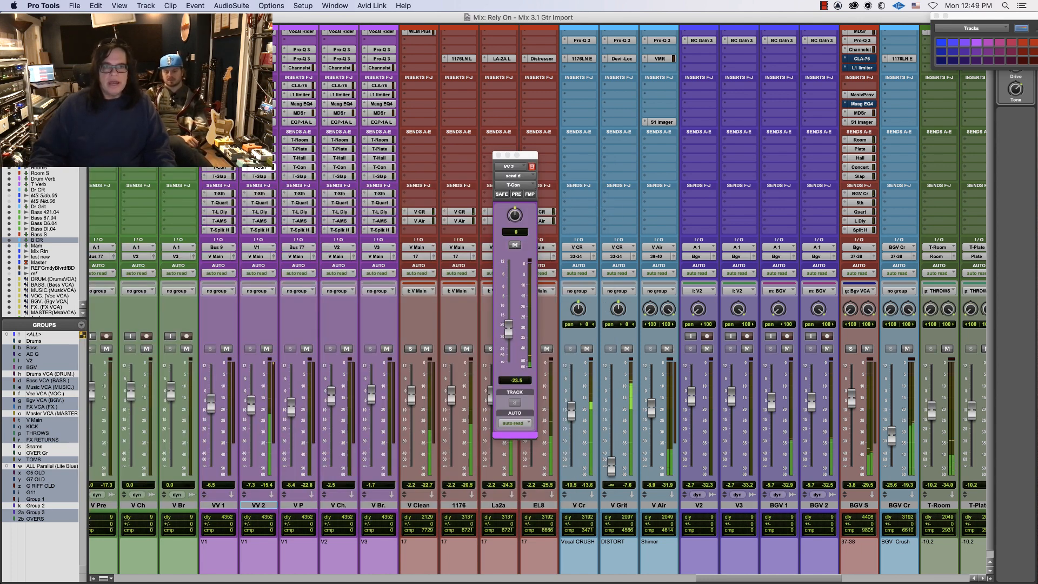
# Add a shallow bell cut near 119 Hz and a low shelf of about -1.8 dB at 58 Hz in VV 2's Pro-Q 3
pyautogui.click(261, 49)
pyautogui.doubleClick(242, 341)
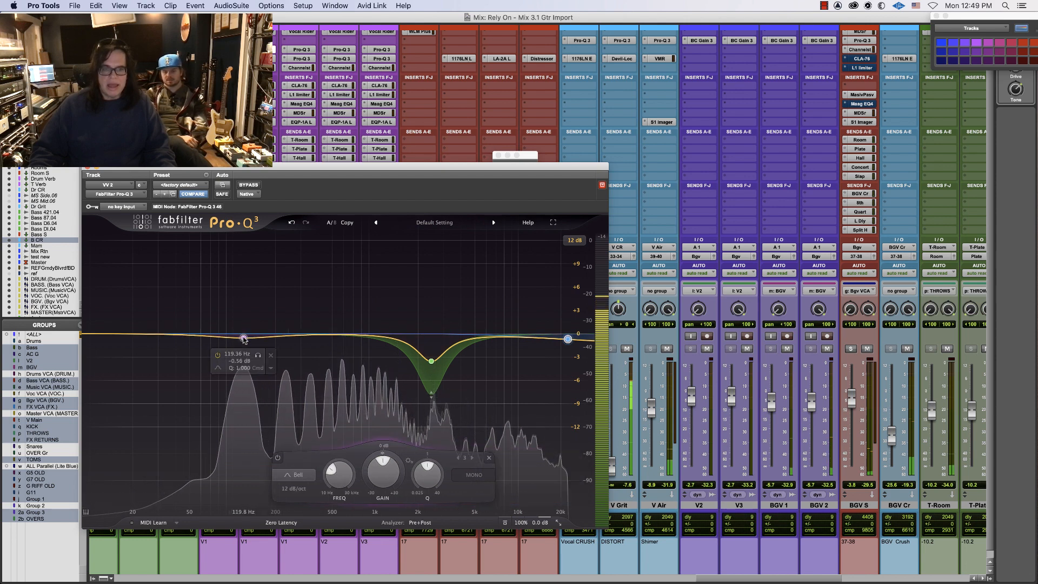
pyautogui.moveTo(196, 340); pyautogui.dragTo(184, 341)
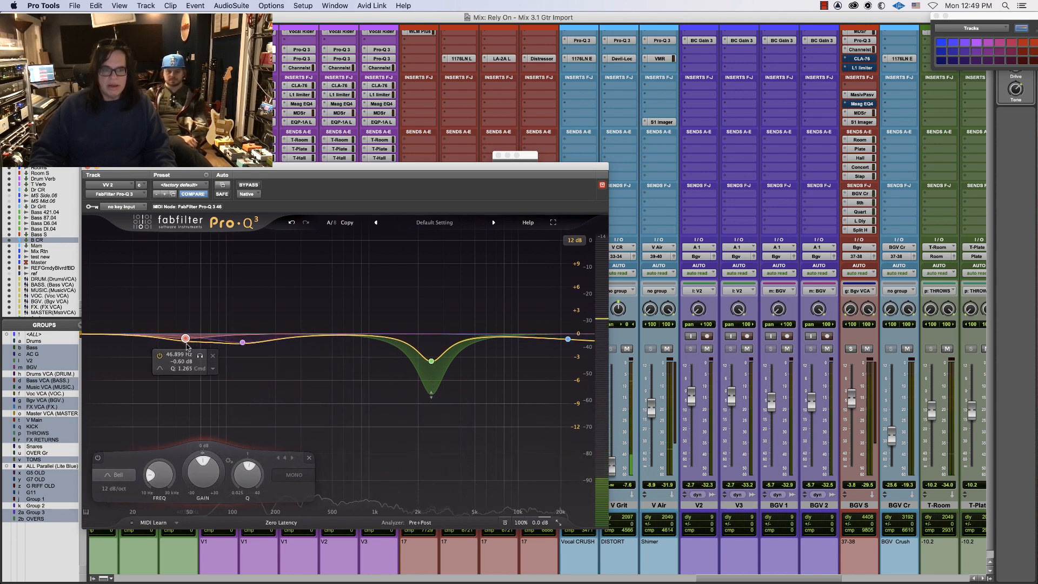
pyautogui.click(114, 475)
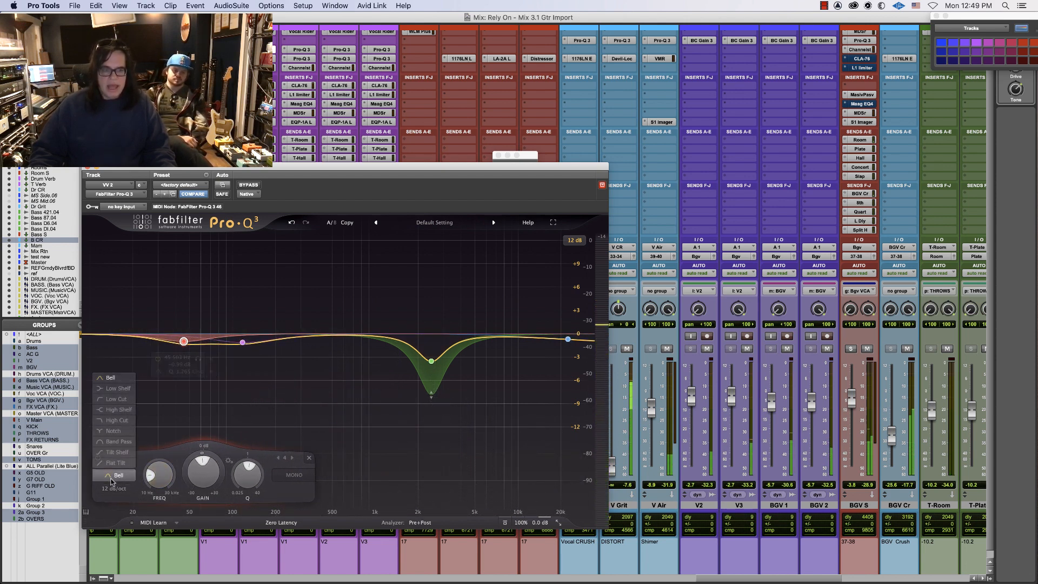
pyautogui.click(125, 389)
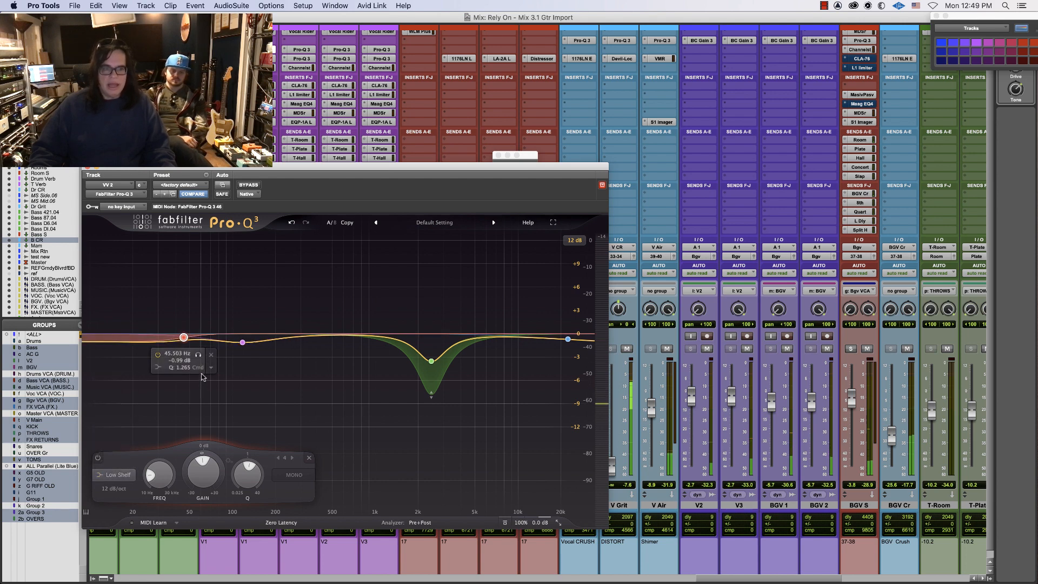
pyautogui.moveTo(184, 341); pyautogui.dragTo(200, 340)
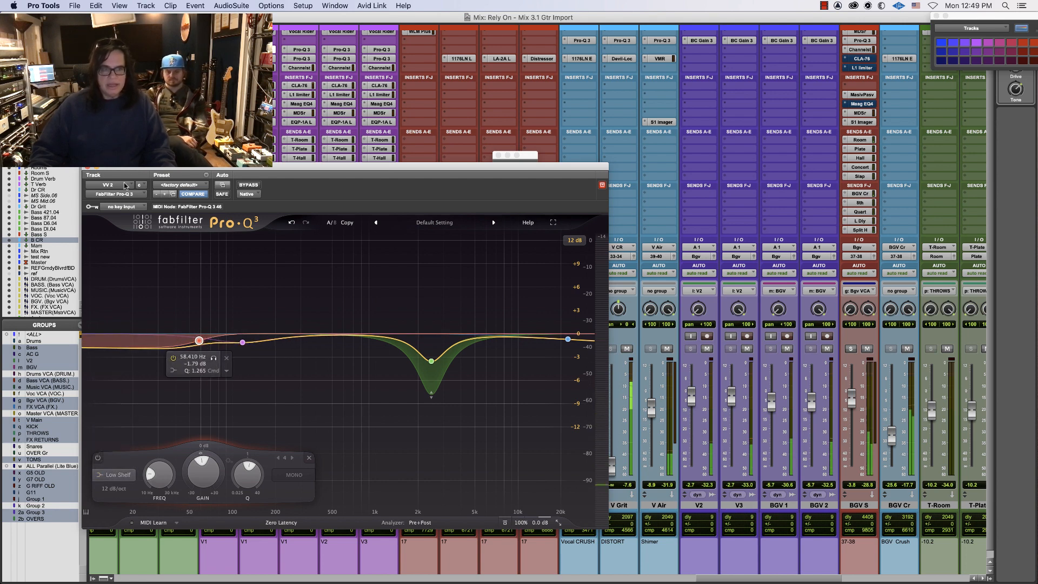
pyautogui.click(88, 168)
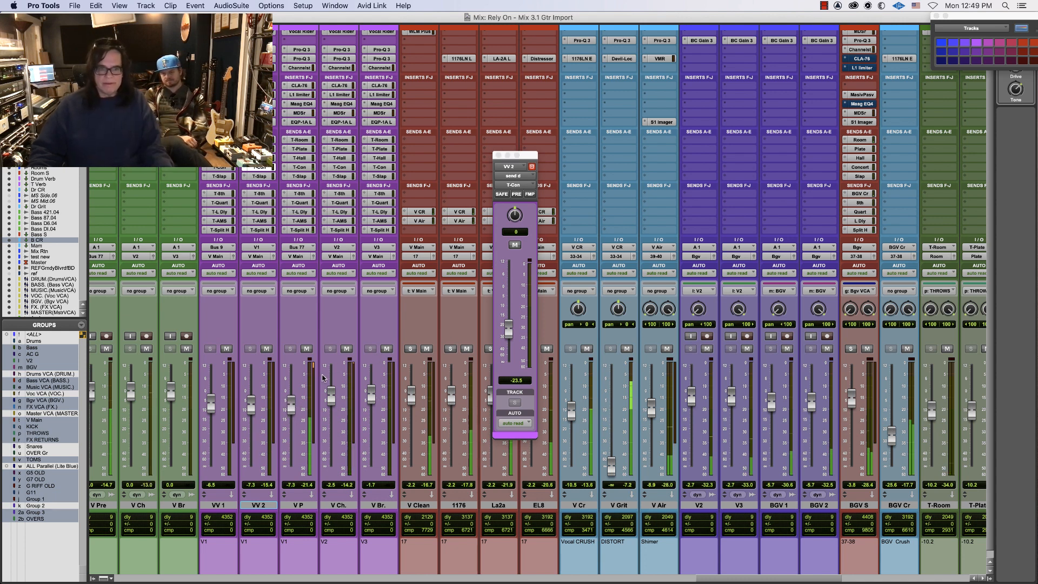
# Set V P to about -6.8 dB and VV 2 to about -7.0 dB, and check the vocal clips in the Edit window
pyautogui.moveTo(293, 412); pyautogui.dragTo(252, 402)
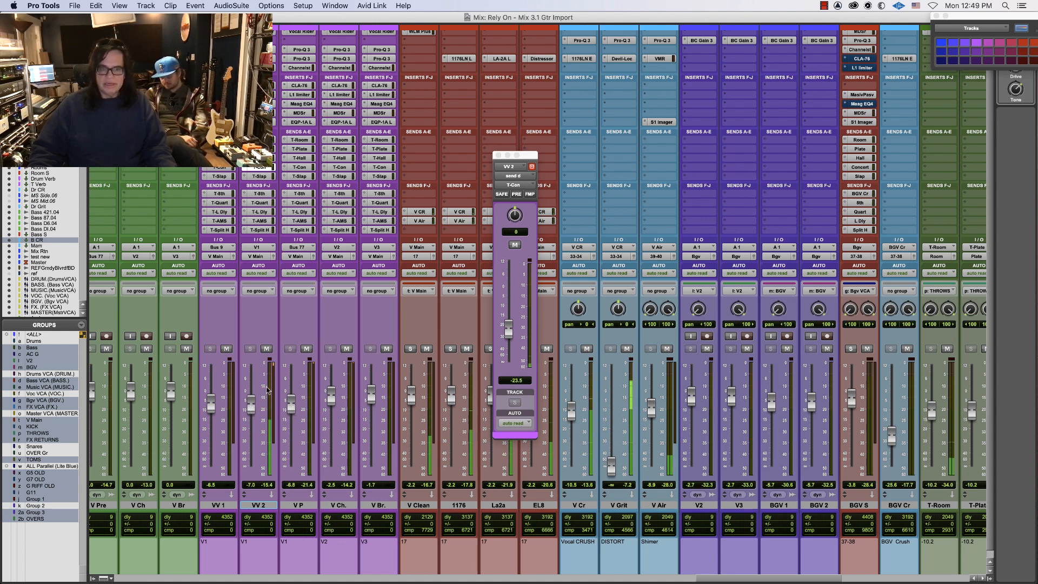
pyautogui.press('super+equal')
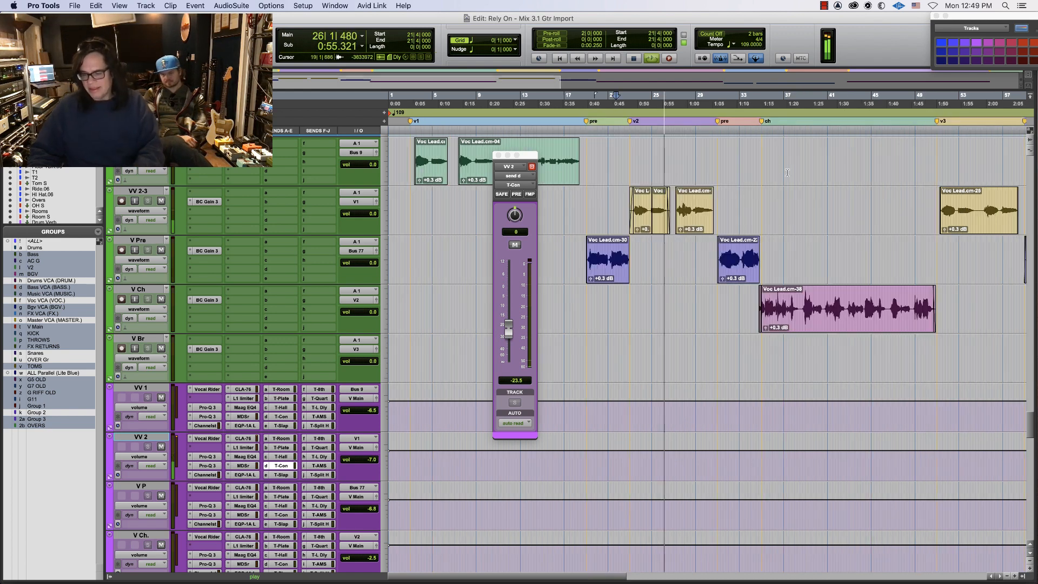
pyautogui.press('super+equal')
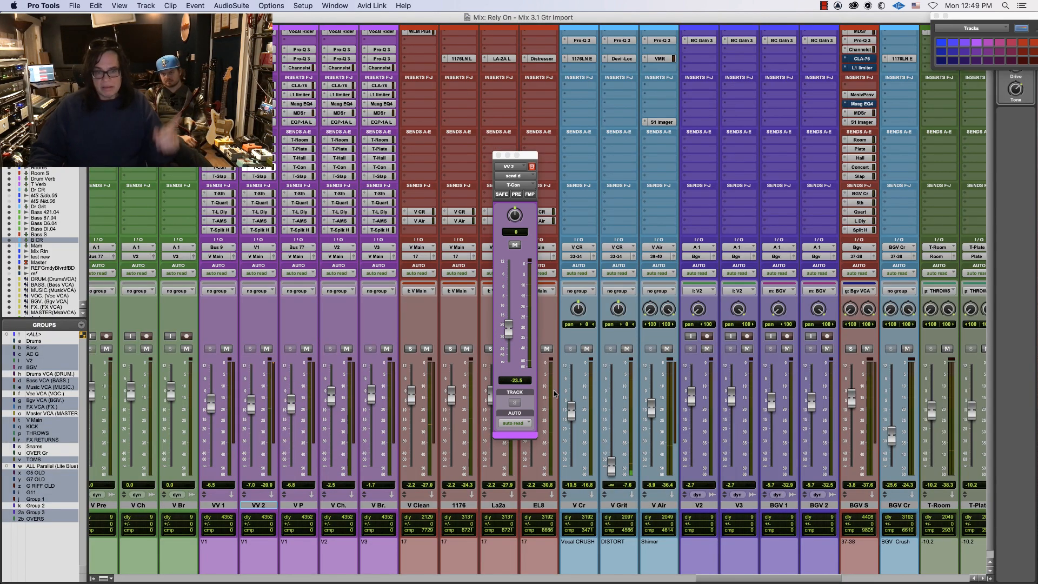
# Check the mix loudness during playback on the test new track's WLM Plus meter
pyautogui.moveTo(714, 577); pyautogui.dragTo(379, 574)
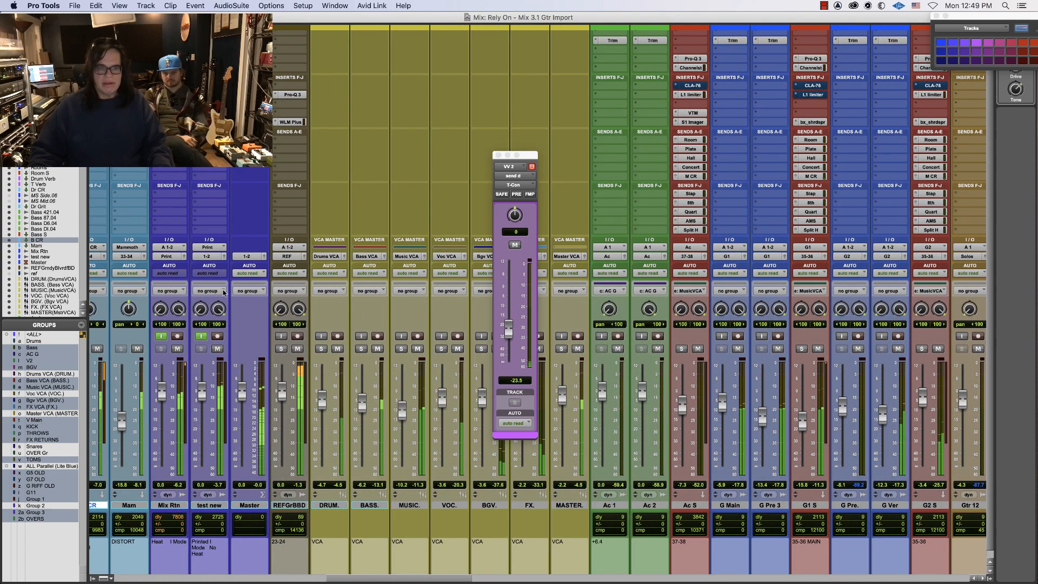
pyautogui.click(210, 122)
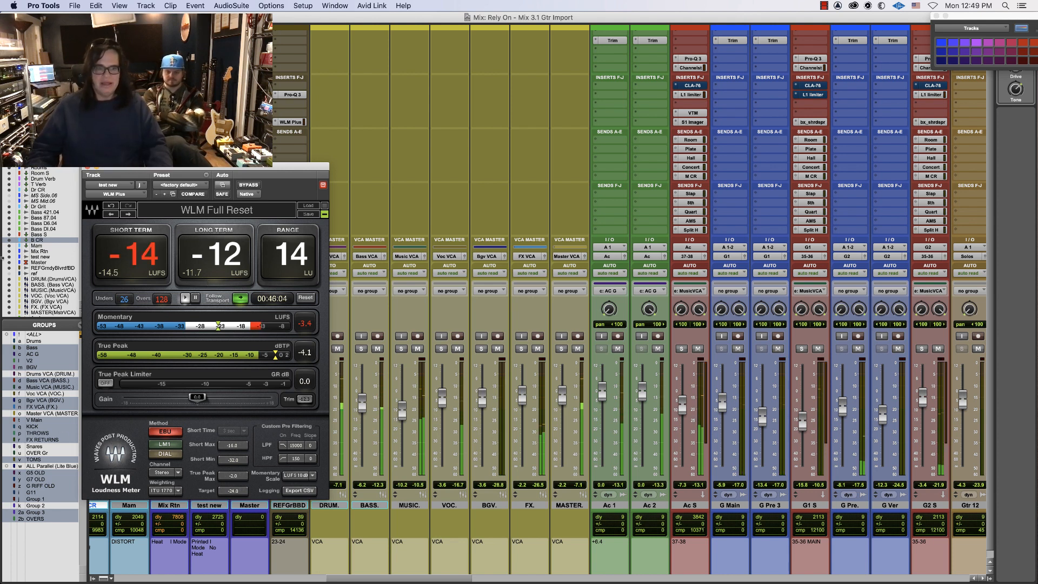
pyautogui.click(87, 169)
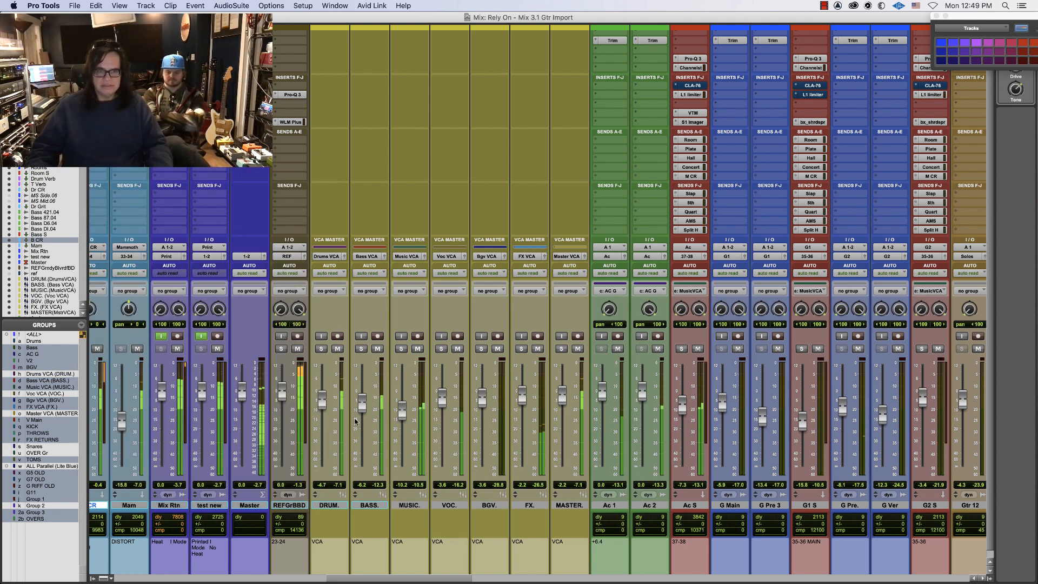
# In Bass S's Pro-Q 3, set the high bell to about +4.3 dB at 7650 Hz and slightly lower the boosted upper-mid bell
pyautogui.hscroll(-2, 370, 579)
pyautogui.hscroll(-10, 370, 578)
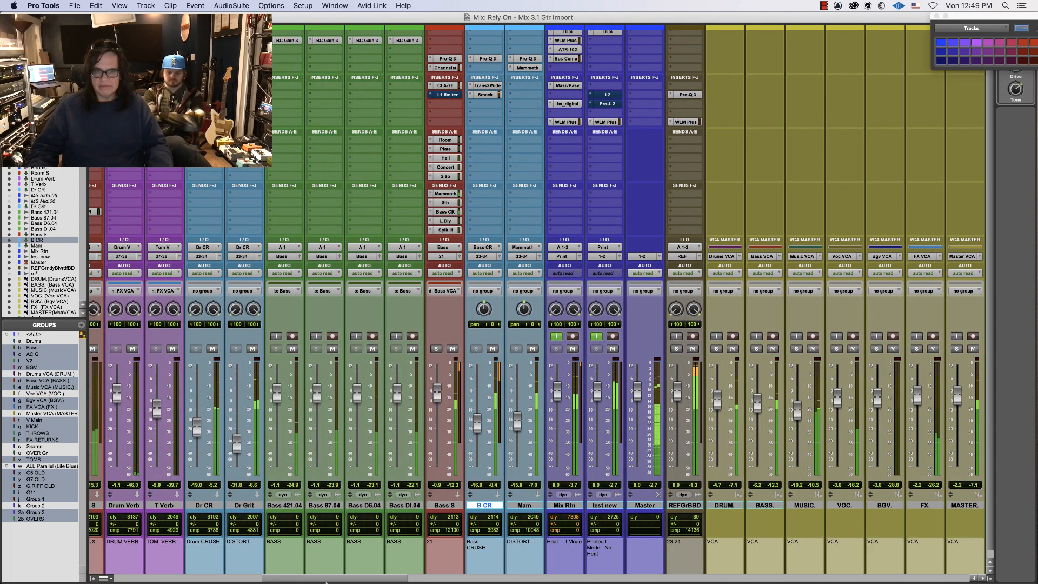
pyautogui.click(447, 54)
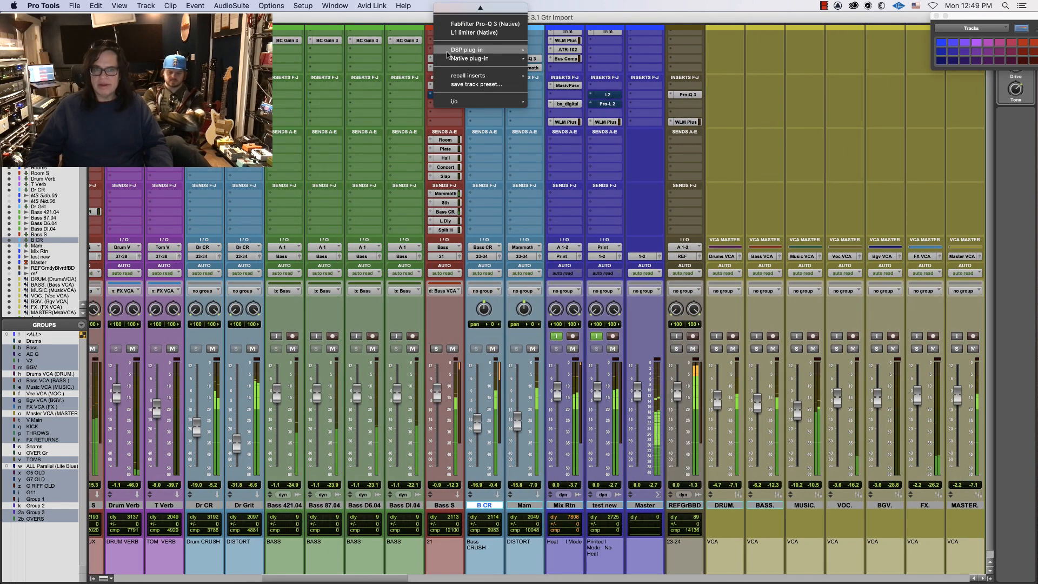
pyautogui.press('Escape')
pyautogui.click(454, 59)
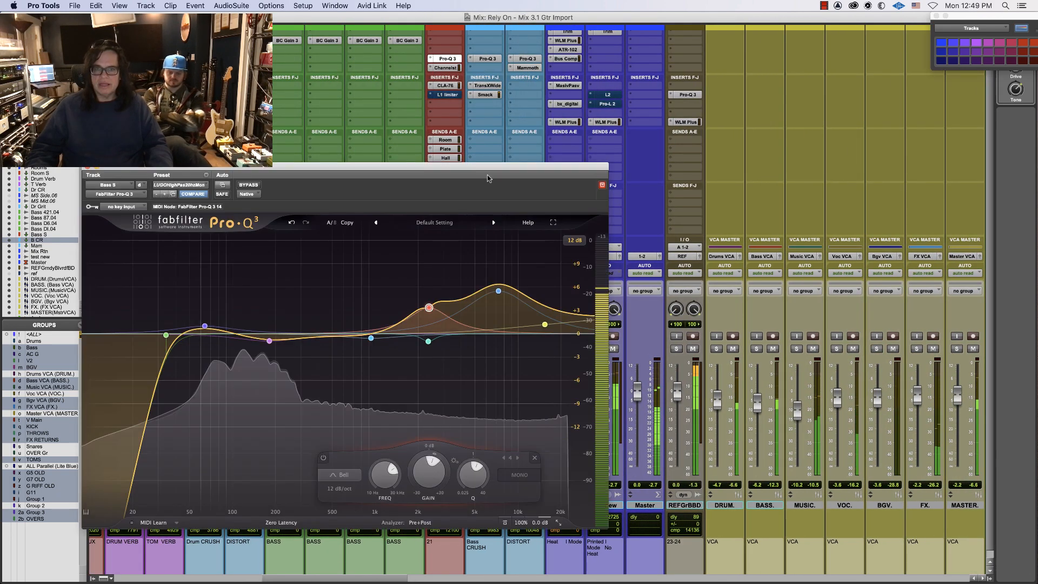
pyautogui.moveTo(498, 297); pyautogui.dragTo(499, 301)
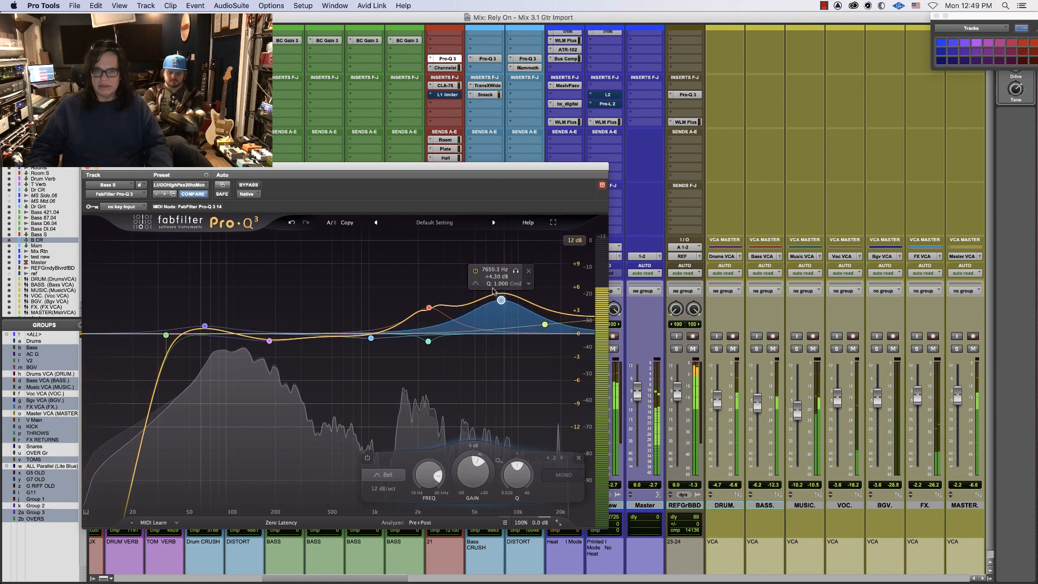
pyautogui.moveTo(431, 310); pyautogui.dragTo(431, 313)
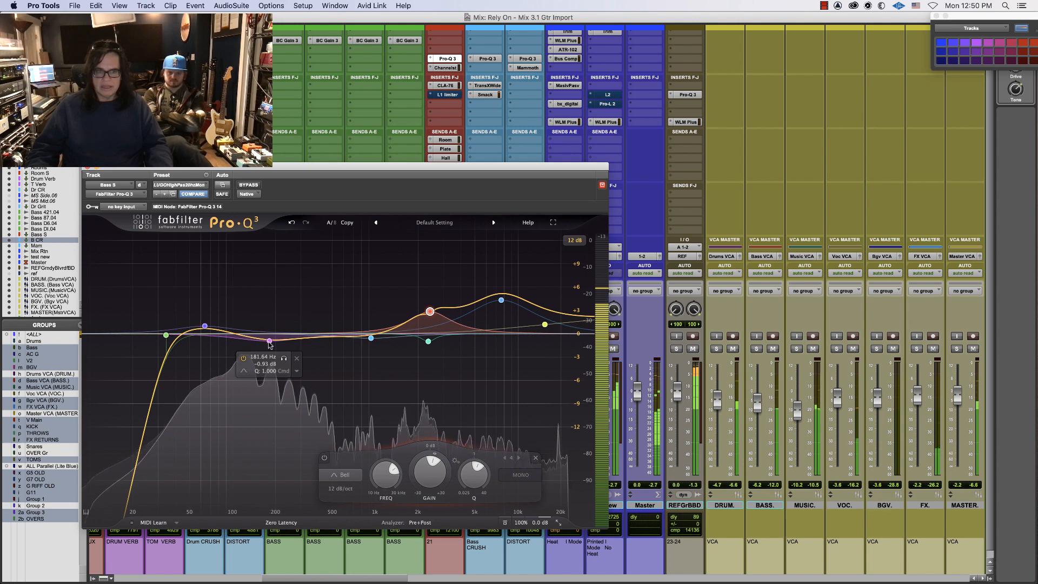
# Raise the 182 Hz bell in Bass S's Pro-Q 3 slightly above 0 dB and set the BASS. VCA to about -5.9 dB
pyautogui.moveTo(270, 340); pyautogui.dragTo(270, 331)
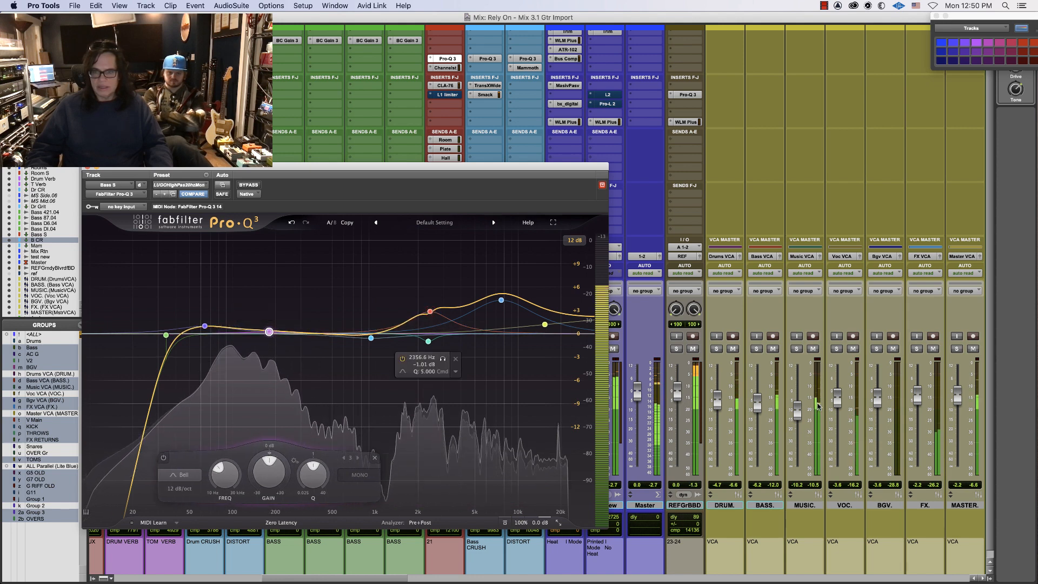
pyautogui.click(757, 405)
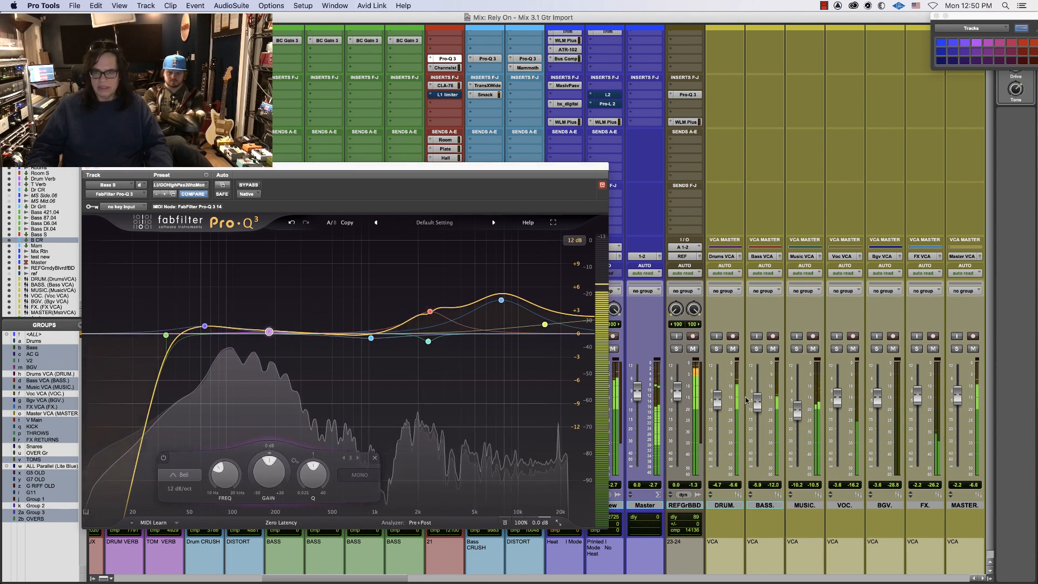
# Close the bass EQ, then set VV 2-3 to about -0.6 dB, M Grit to about -52.6 dB and M Cr to about -7.3 dB
pyautogui.moveTo(371, 580); pyautogui.dragTo(417, 580)
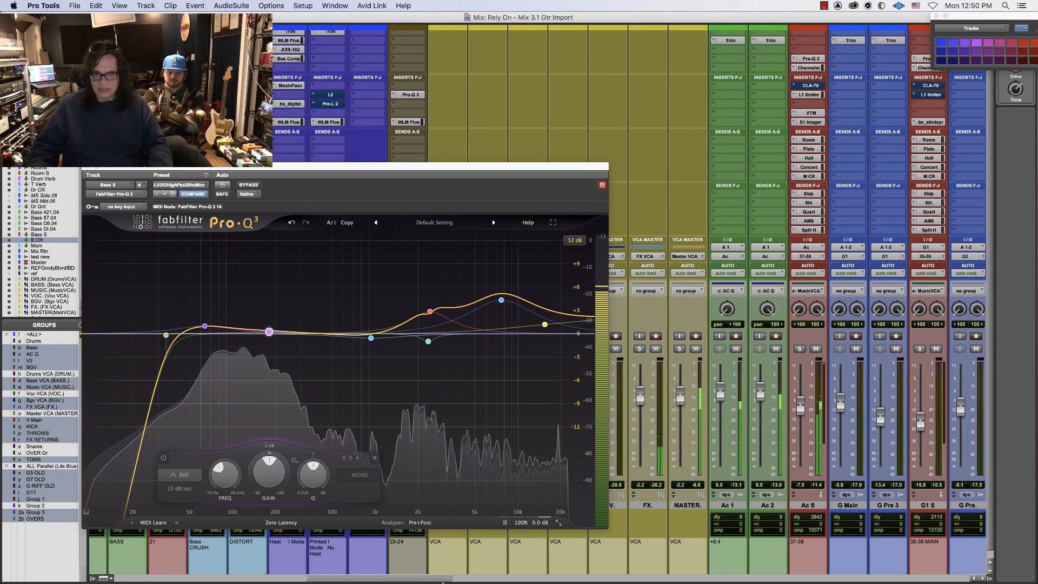
pyautogui.moveTo(632, 579); pyautogui.dragTo(741, 582)
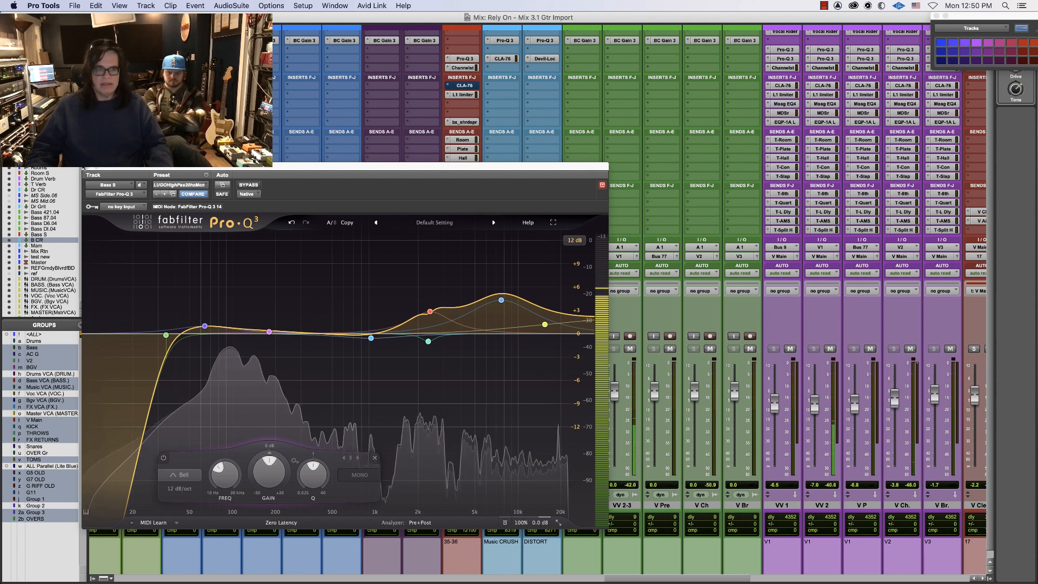
pyautogui.press('super+w')
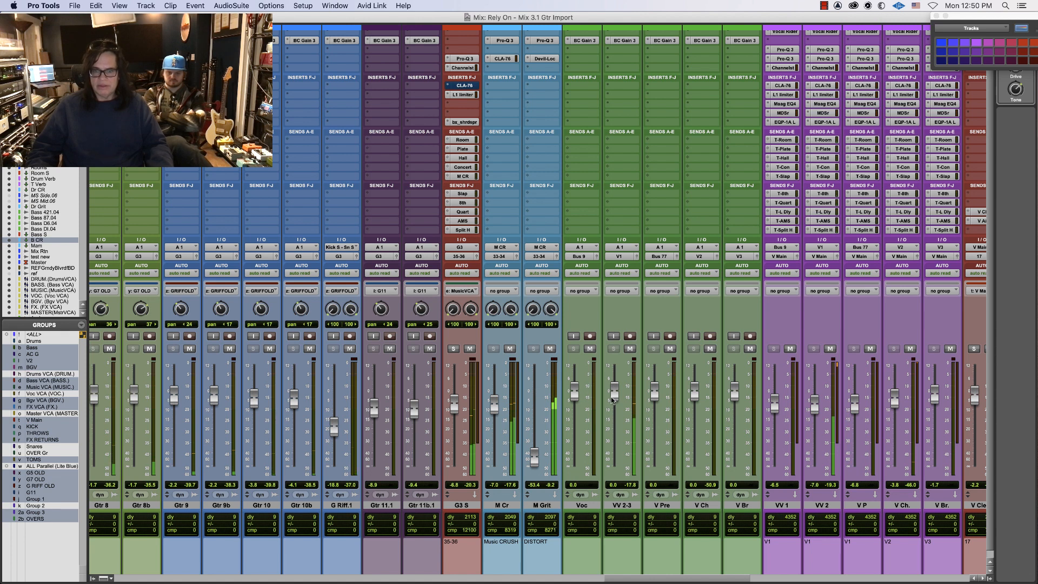
pyautogui.moveTo(615, 393); pyautogui.dragTo(615, 396)
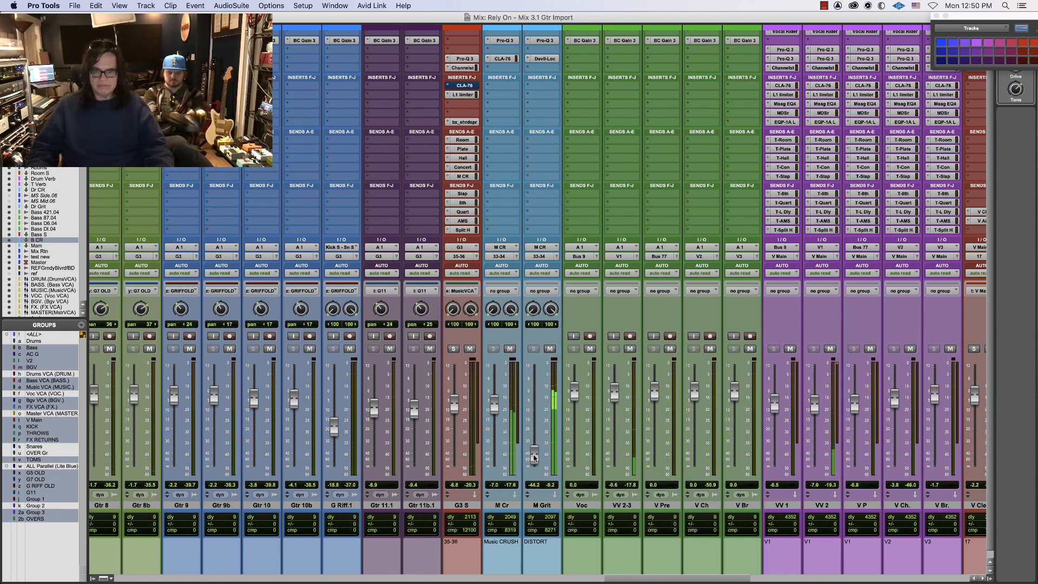
pyautogui.moveTo(537, 460); pyautogui.dragTo(535, 457)
pyautogui.moveTo(493, 406); pyautogui.dragTo(493, 408)
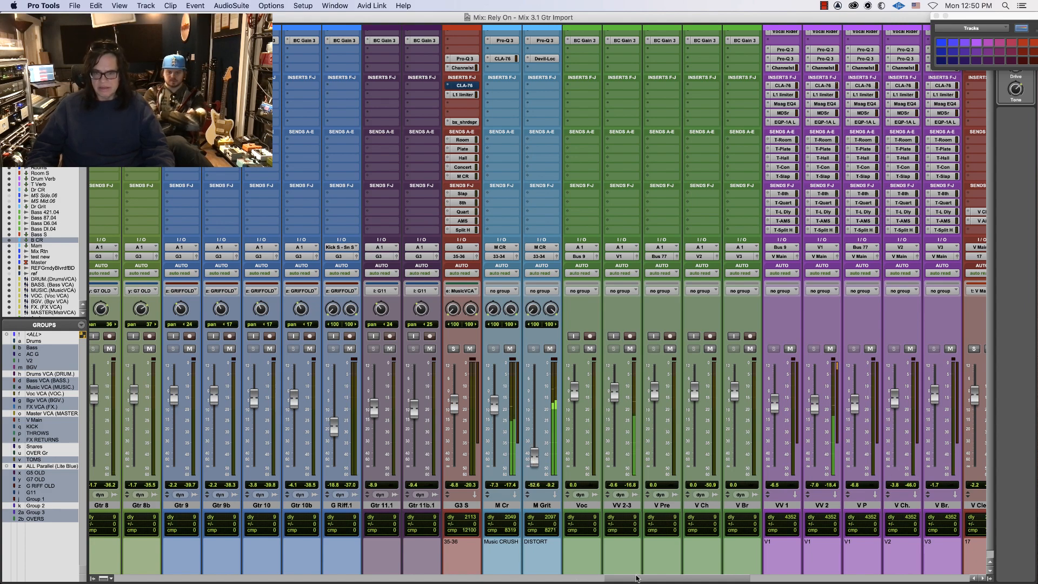
# Solo the bass to audition it, and set Drive to 9.8 and Bass to 3.5 in the Mam track's Mammoth plug-in
pyautogui.moveTo(638, 577); pyautogui.dragTo(315, 503)
pyautogui.click(644, 349)
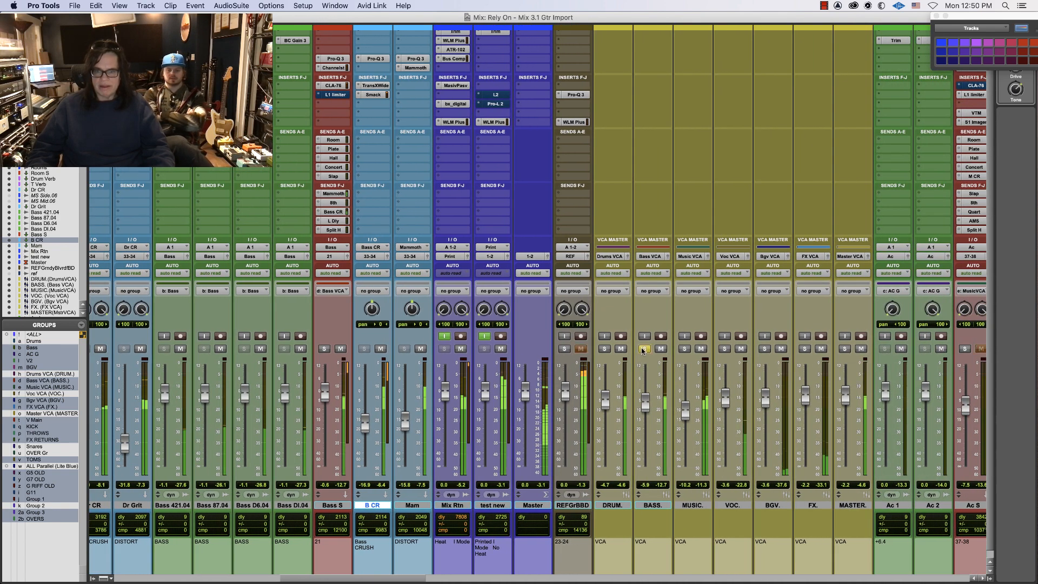
pyautogui.click(407, 68)
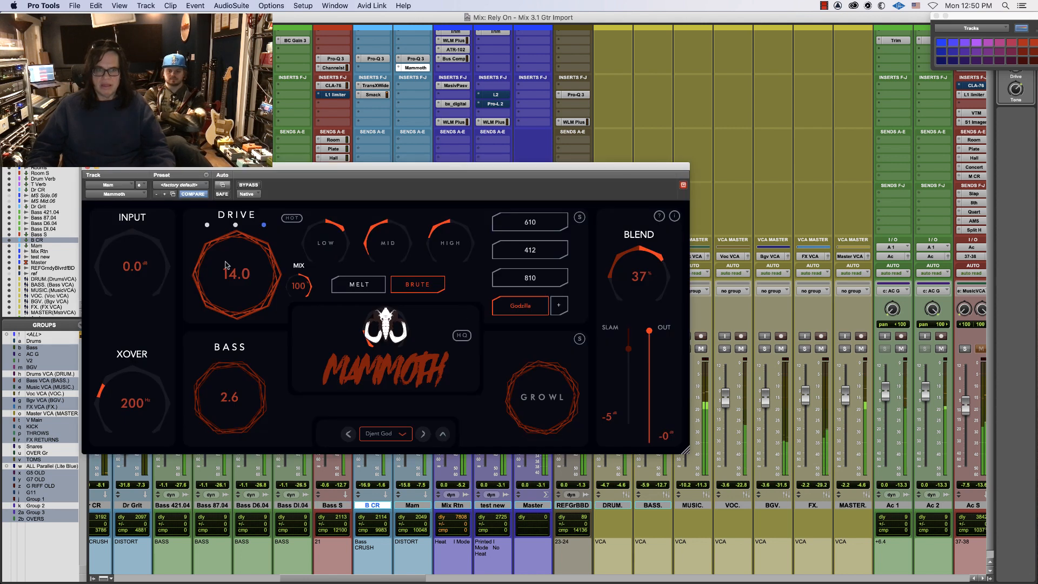
pyautogui.moveTo(226, 265); pyautogui.dragTo(219, 374)
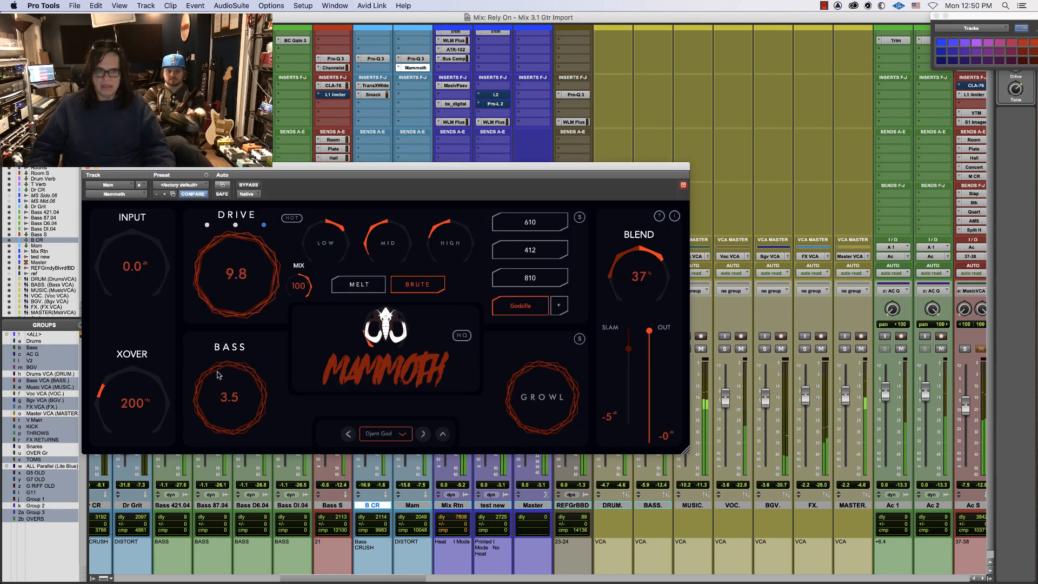
pyautogui.click(87, 168)
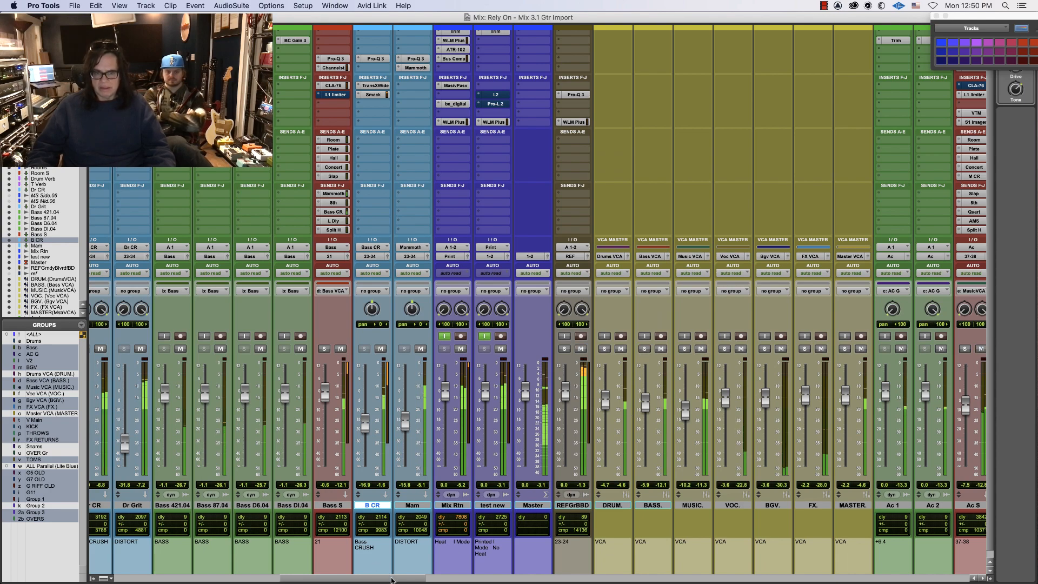
# Lower the V Ch. vocal track's volume to about -4.3 dB
pyautogui.moveTo(390, 578); pyautogui.dragTo(780, 582)
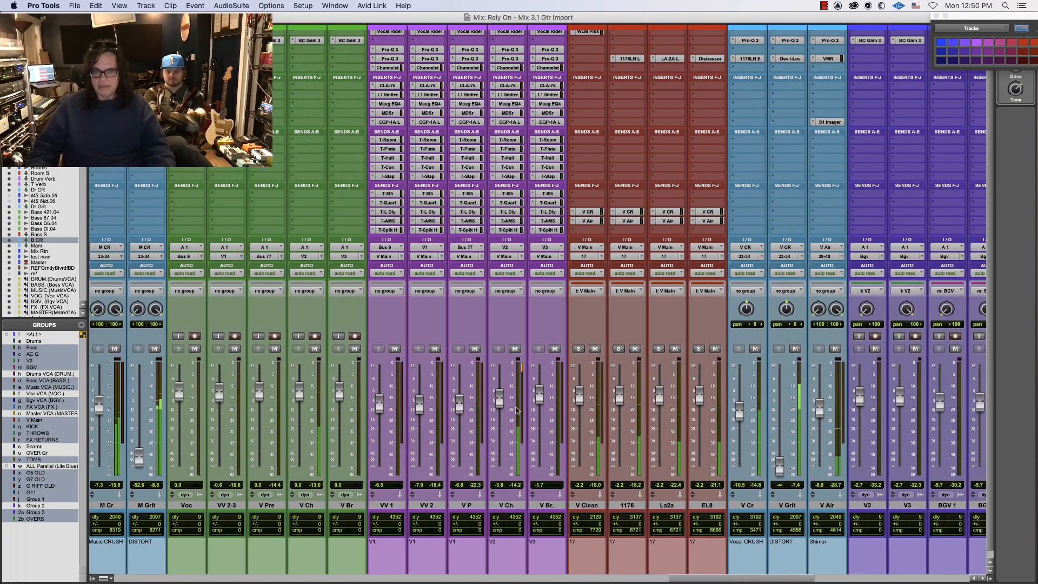
pyautogui.moveTo(501, 406); pyautogui.dragTo(501, 407)
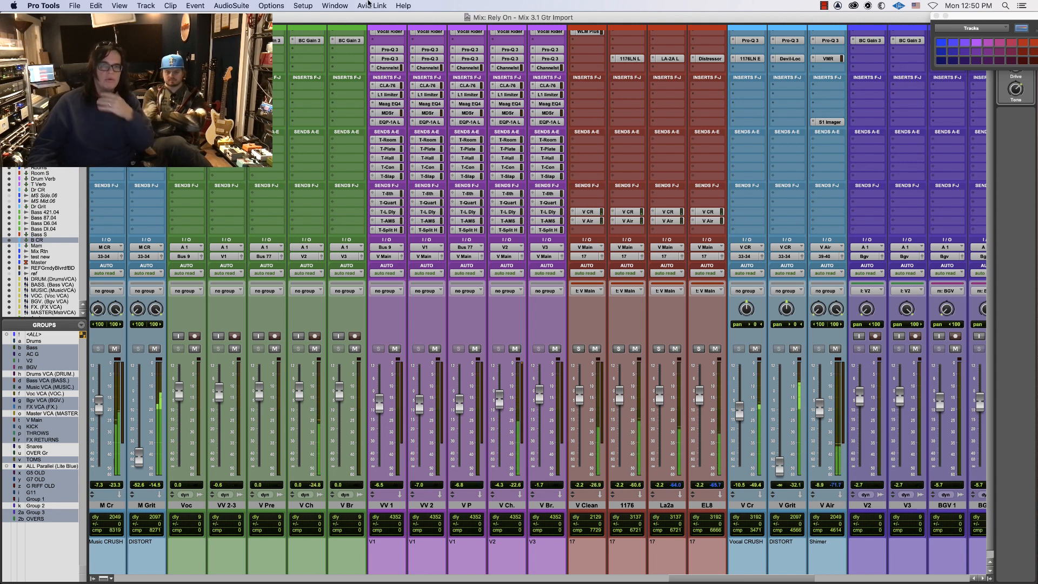
pyautogui.click(325, 5)
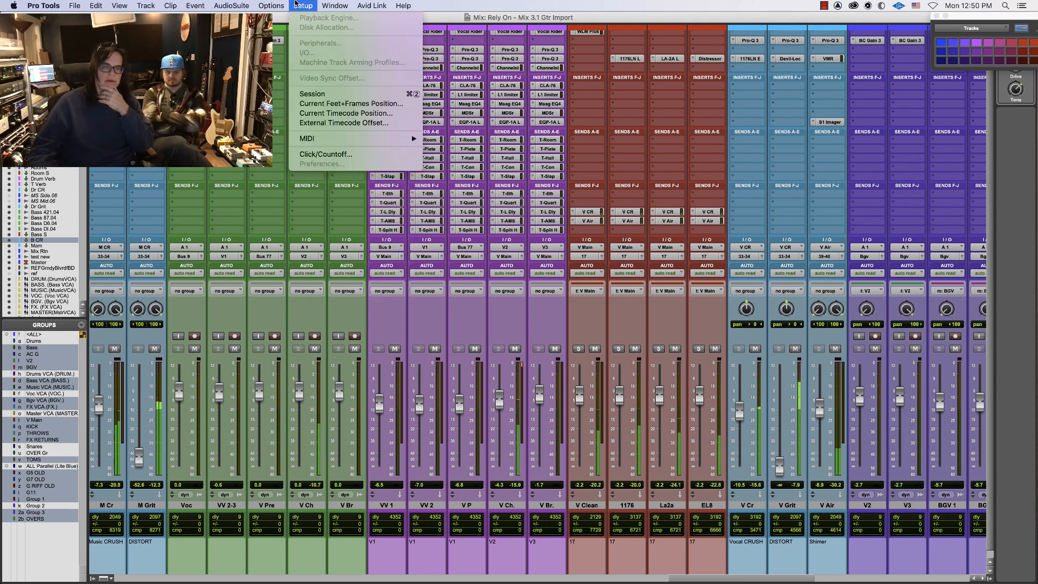
pyautogui.moveTo(298, 4)
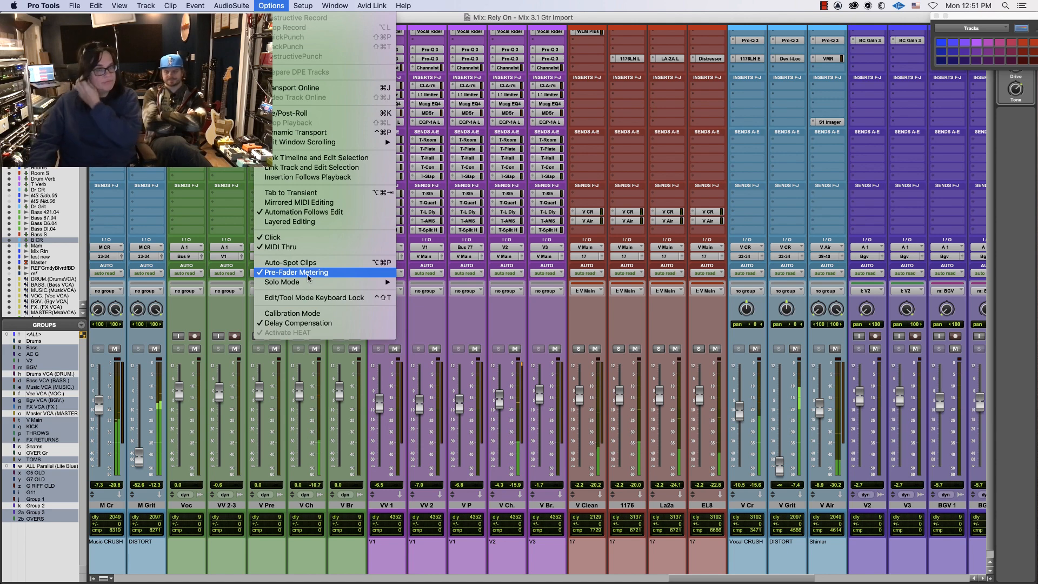
pyautogui.click(696, 12)
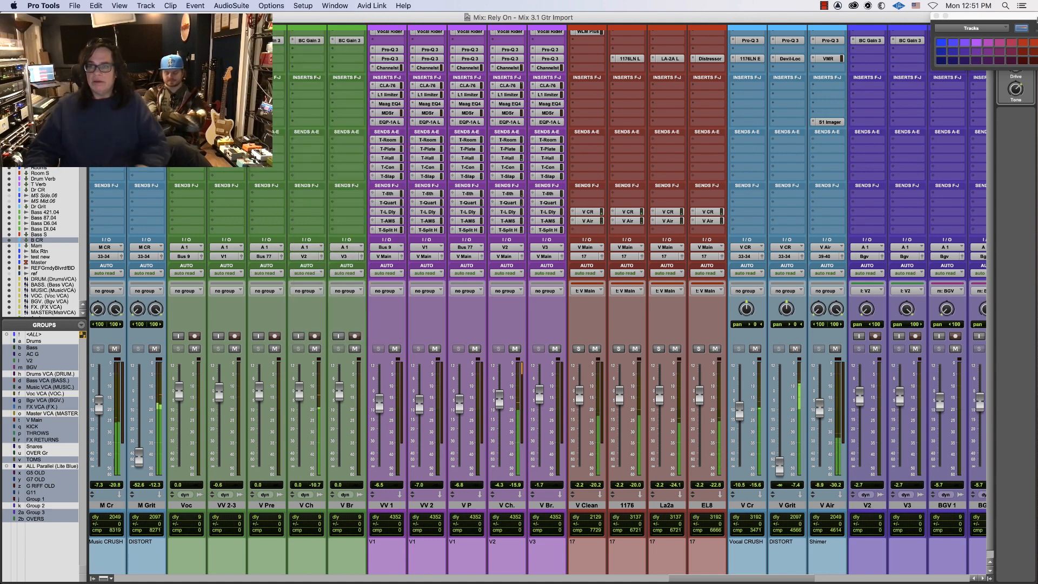
# Check the vocal clips across the whole song arrangement in the Edit window and return to the Mix window
pyautogui.press('super+equal')
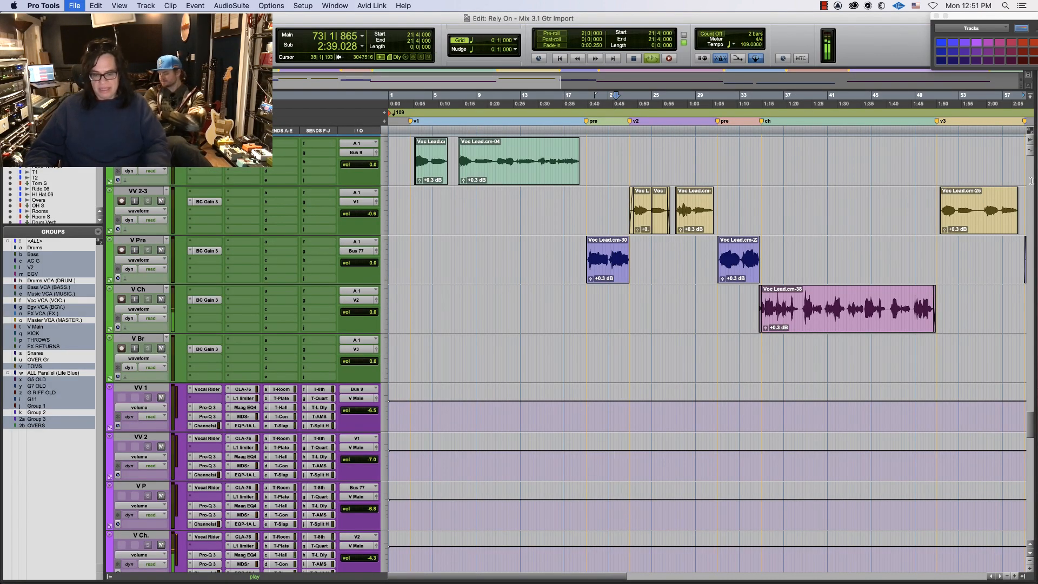
pyautogui.press('super+equal')
pyautogui.press('super+equal')
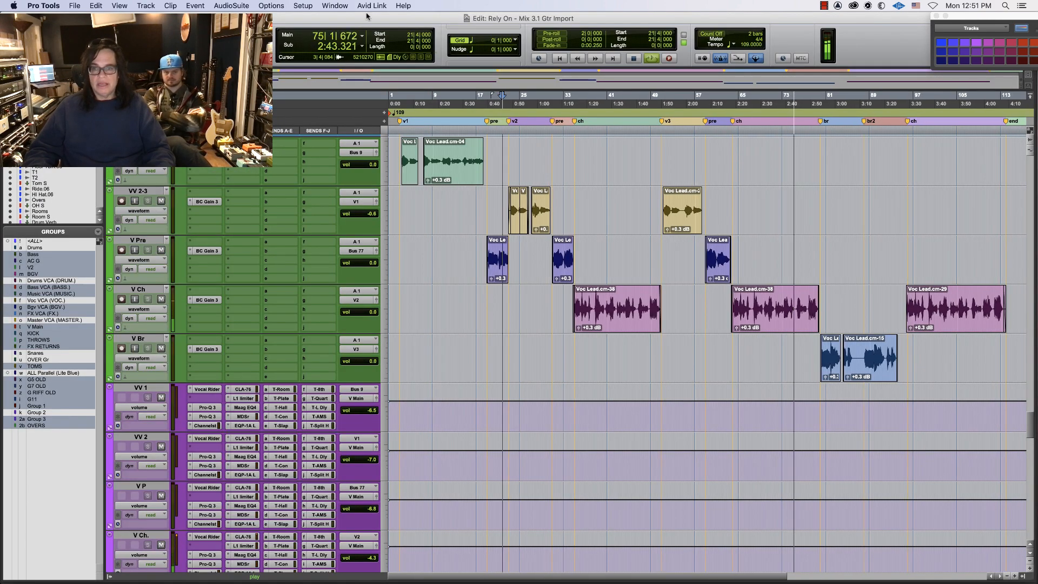
pyautogui.press('super+equal')
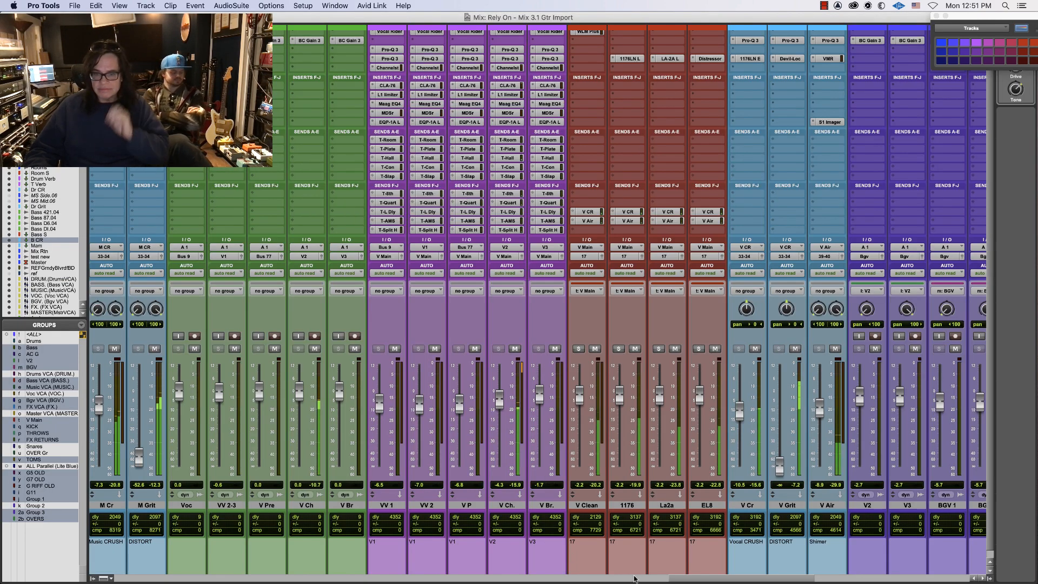
# Select V Br., review its reverb sends and set its T-Plate send to about -17.2 dB
pyautogui.moveTo(707, 580); pyautogui.dragTo(751, 581)
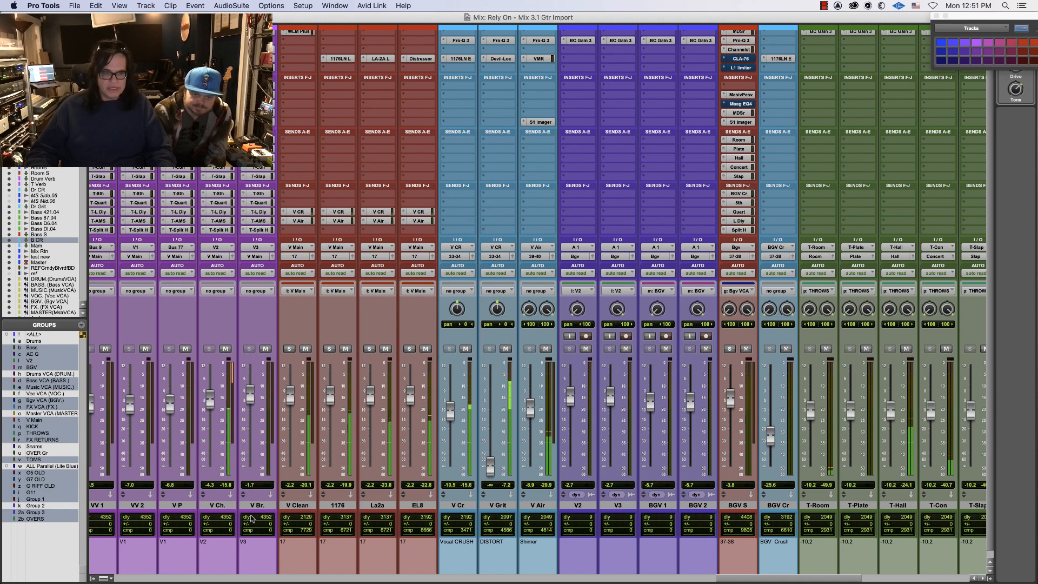
pyautogui.click(257, 505)
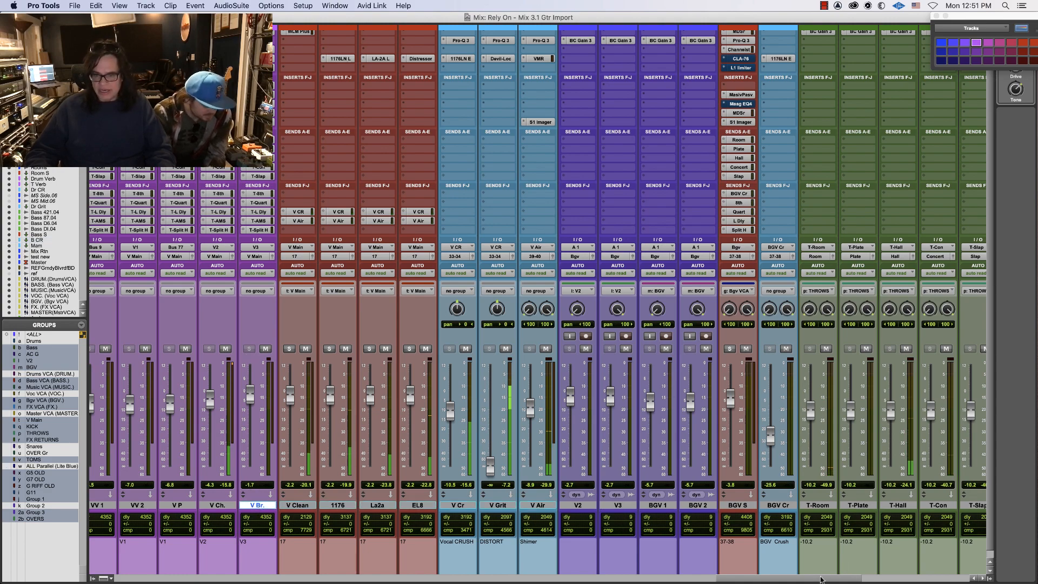
pyautogui.hscroll(-10, 694, 349)
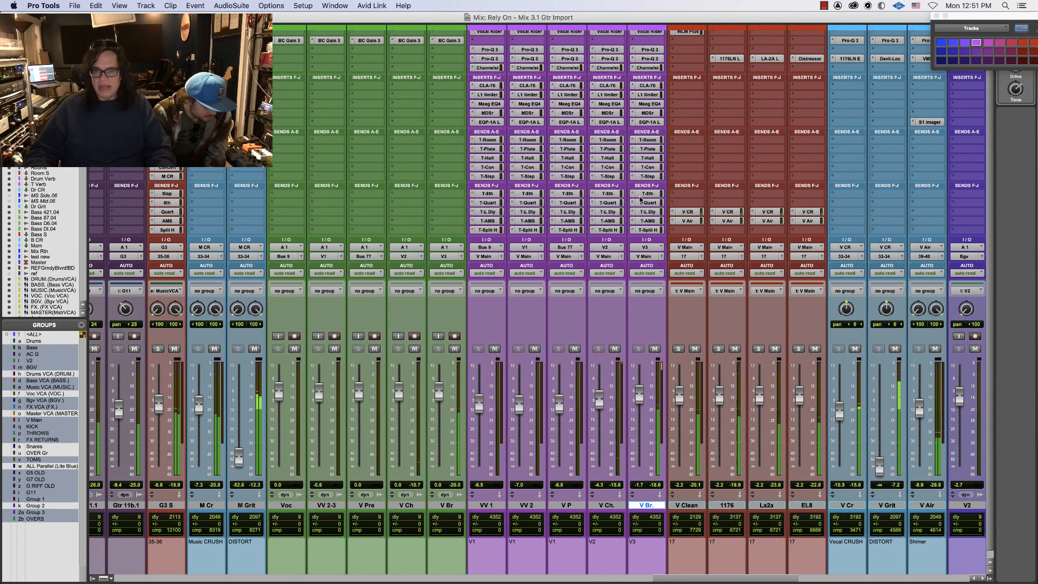
pyautogui.click(649, 167)
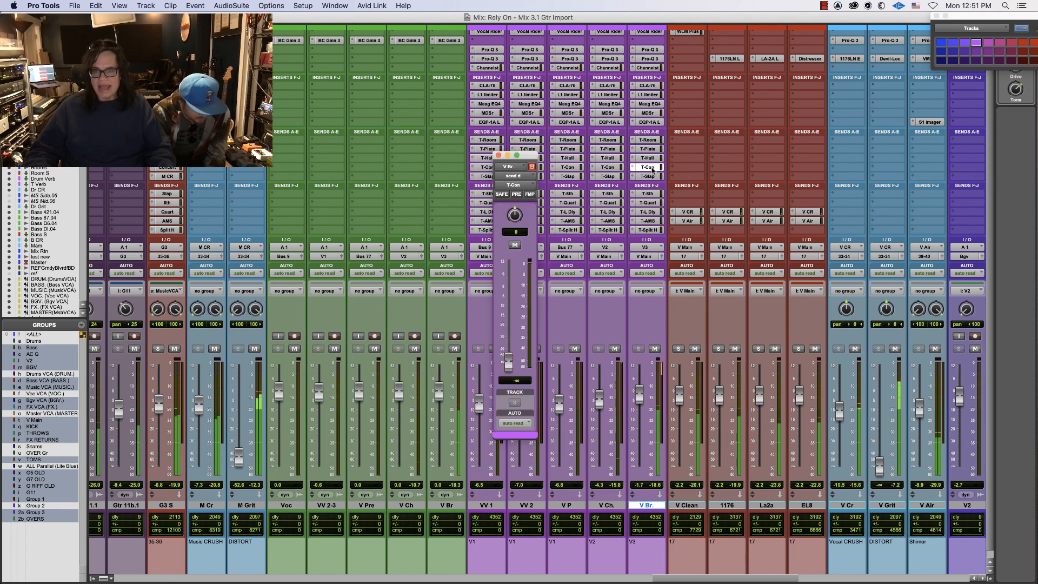
pyautogui.click(651, 159)
pyautogui.click(653, 150)
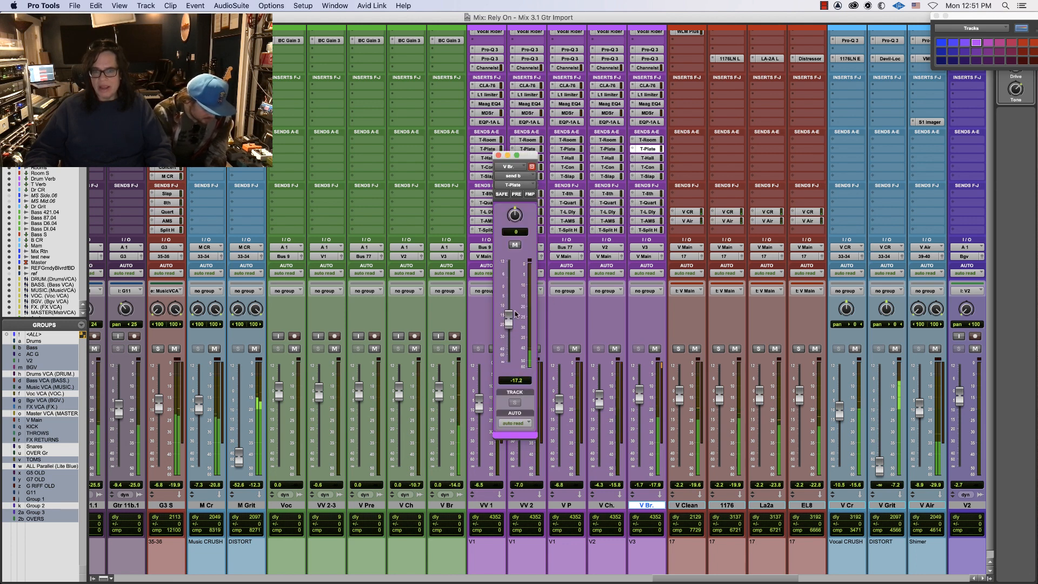
pyautogui.press('super+equal')
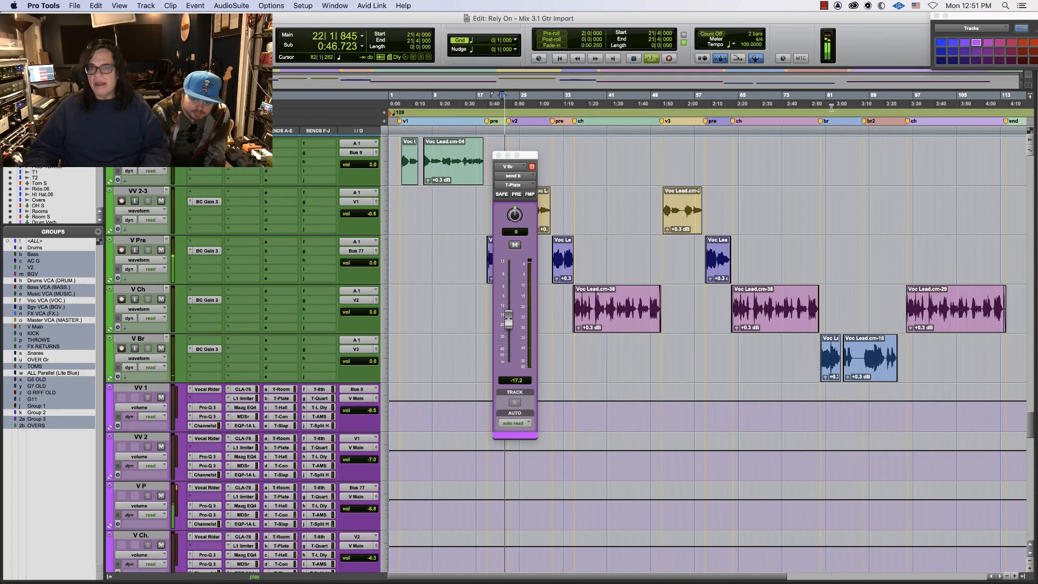
pyautogui.press('super+equal')
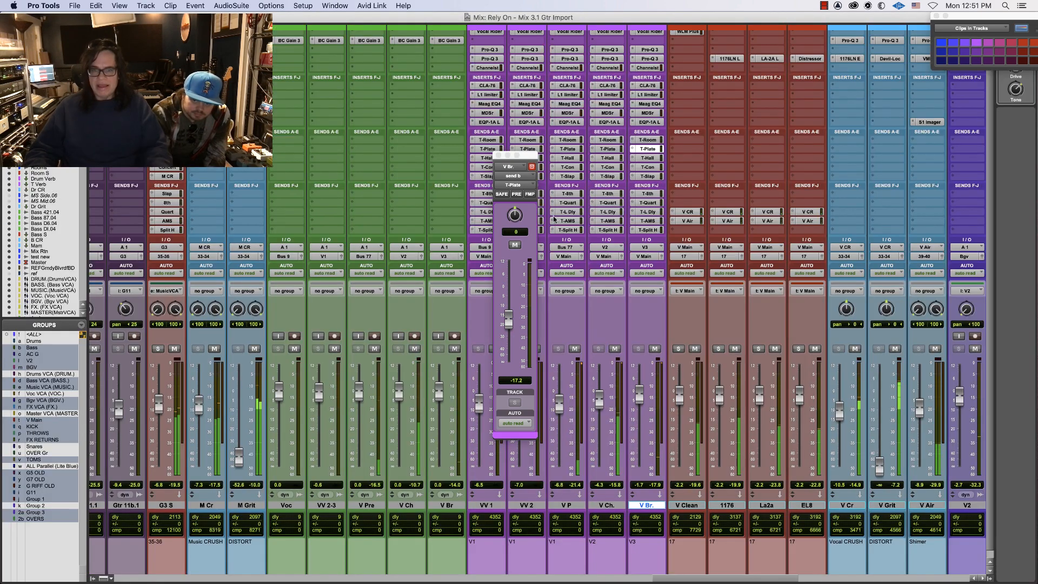
# Set V Br.'s T-Quart send to about -17.2 dB and its T-Split H send to about -15.0 dB
pyautogui.click(649, 203)
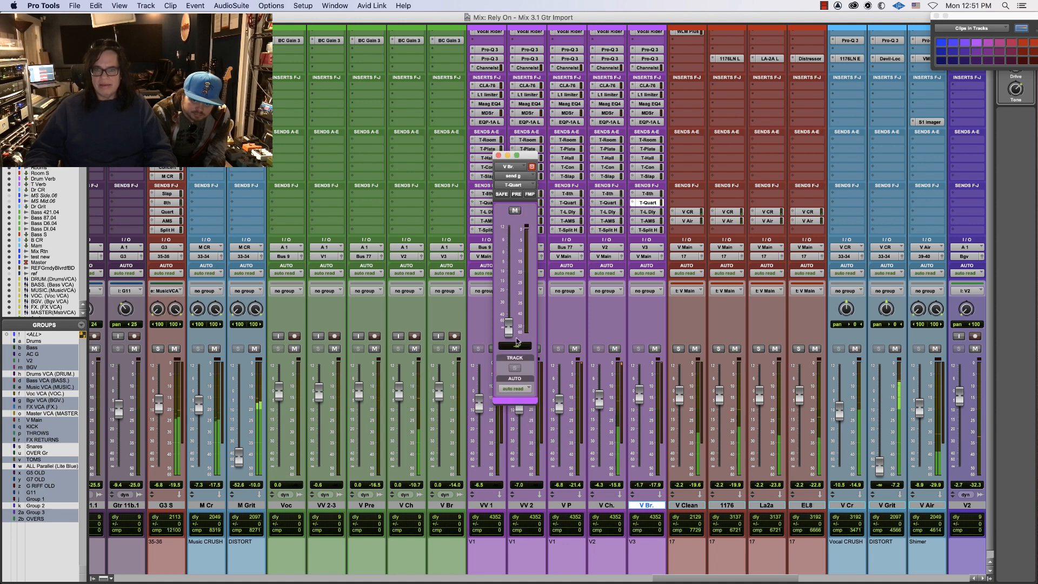
pyautogui.moveTo(508, 322); pyautogui.dragTo(508, 284)
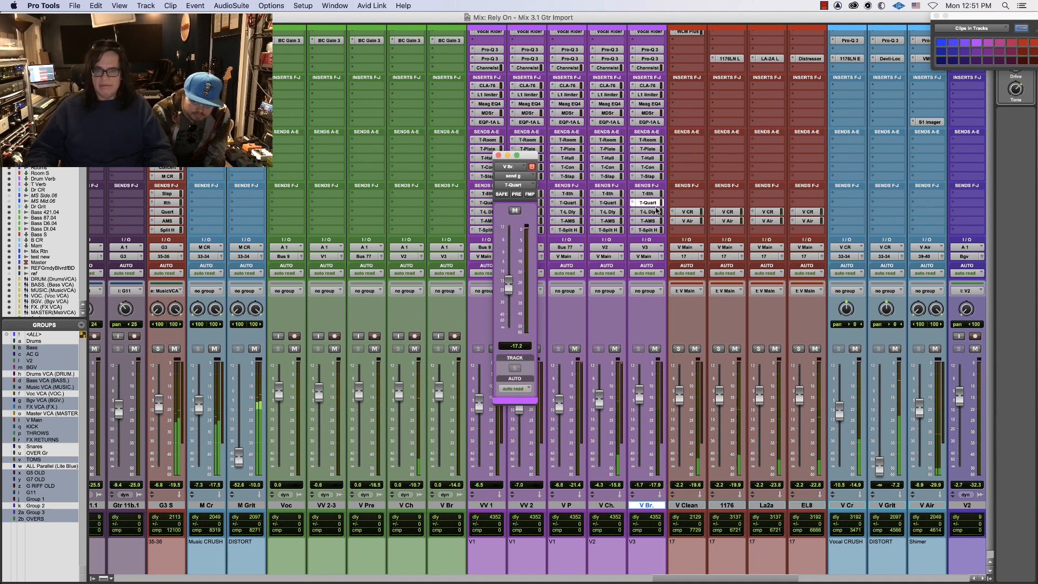
pyautogui.click(649, 231)
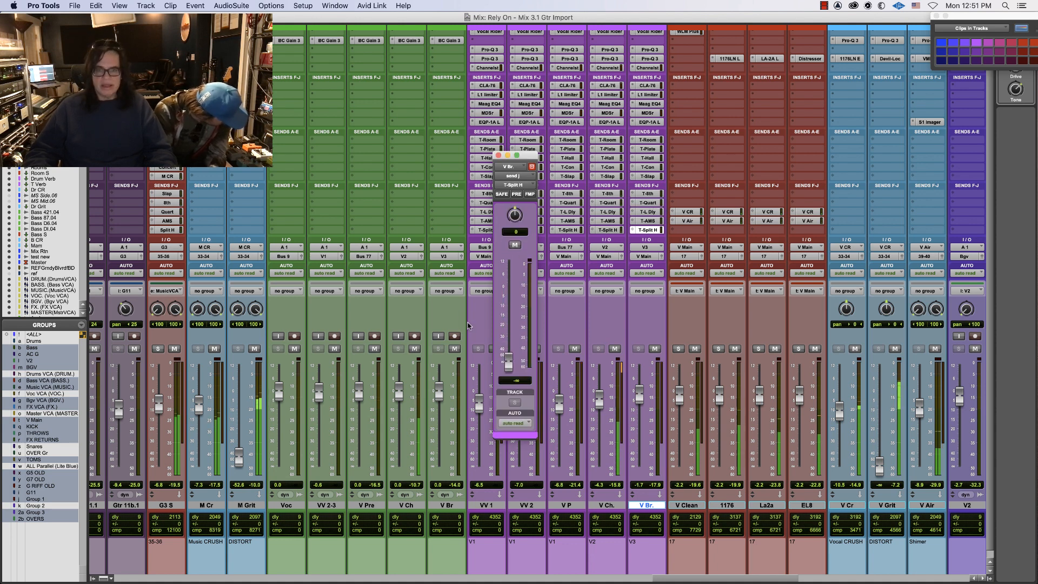
pyautogui.moveTo(509, 361); pyautogui.dragTo(516, 316)
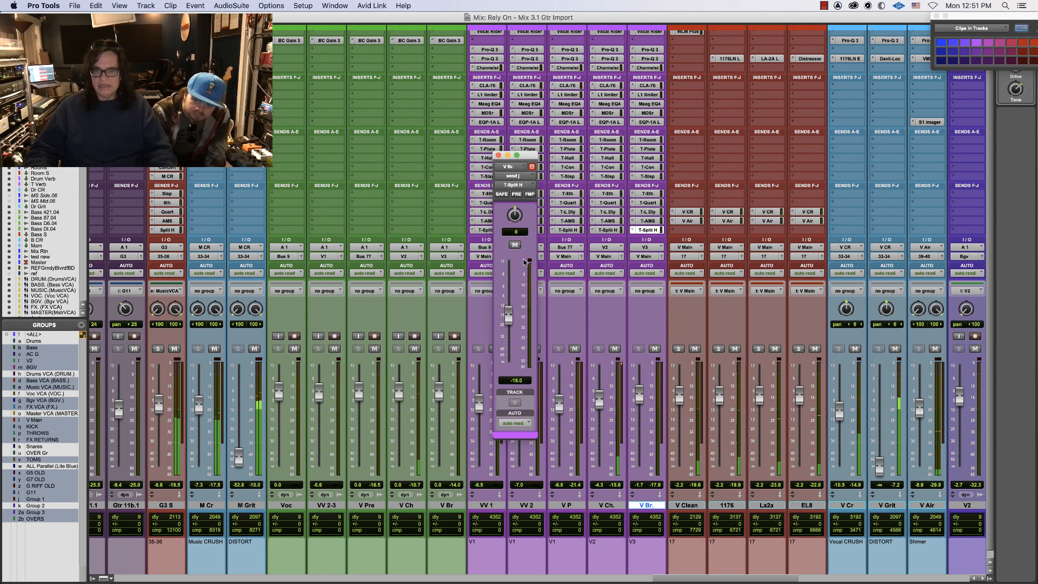
# Lower V Br.'s T-L Dly send to about -33.5 dB and set its T-Hall send to about -19.5 dB
pyautogui.click(649, 212)
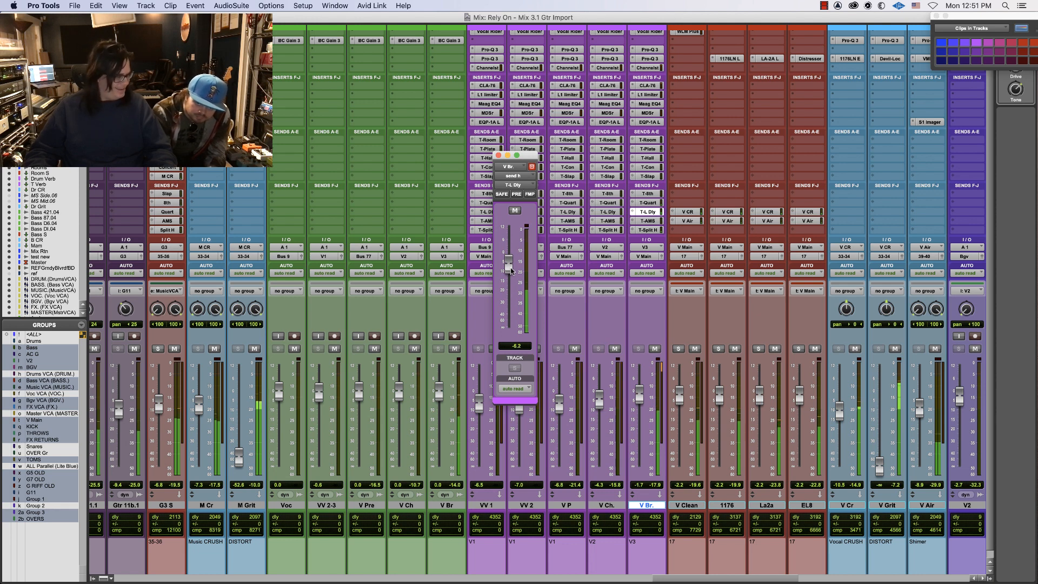
pyautogui.moveTo(511, 271); pyautogui.dragTo(511, 313)
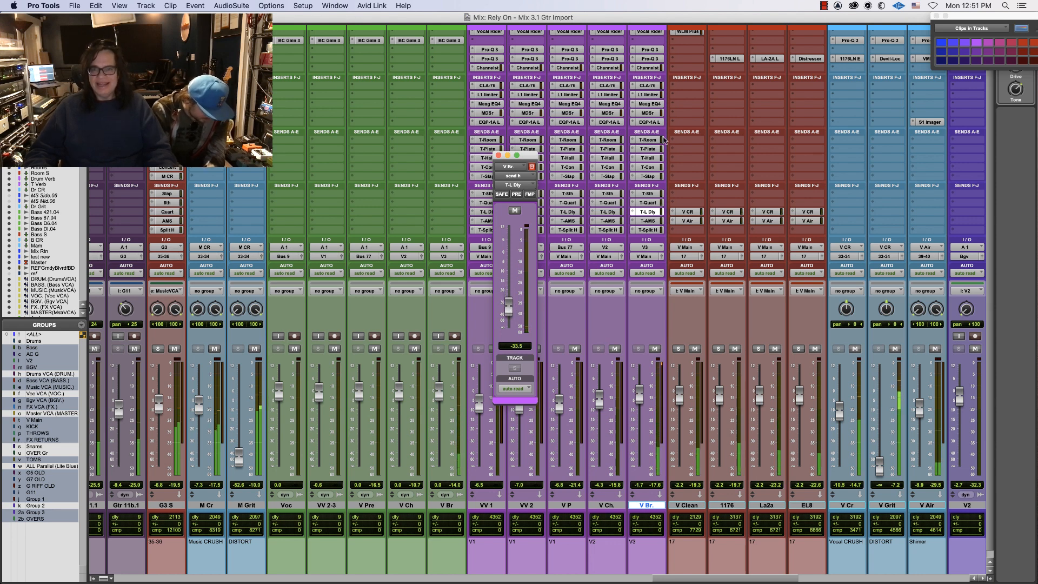
pyautogui.click(653, 156)
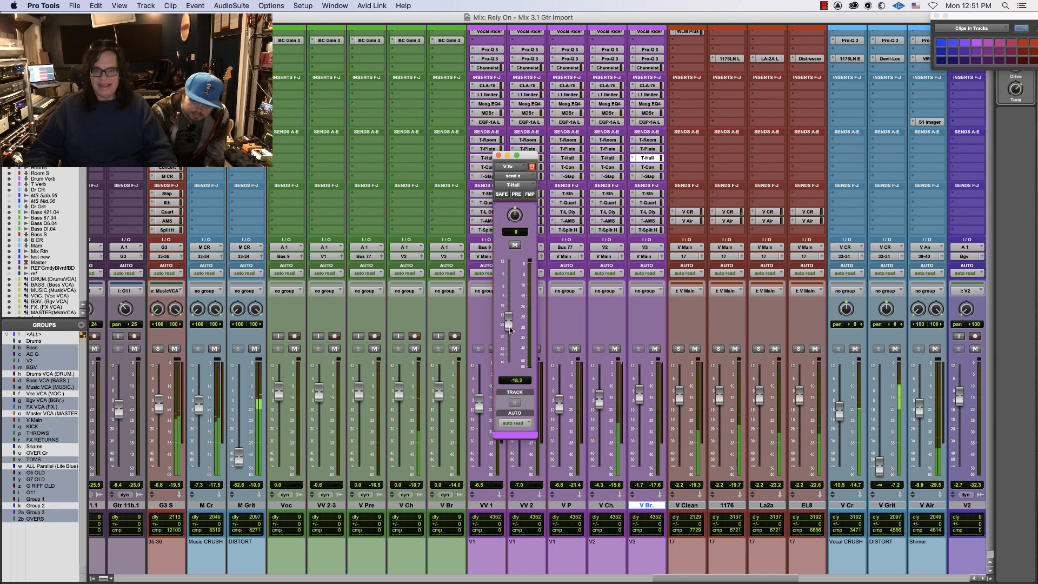
pyautogui.moveTo(509, 331); pyautogui.dragTo(509, 327)
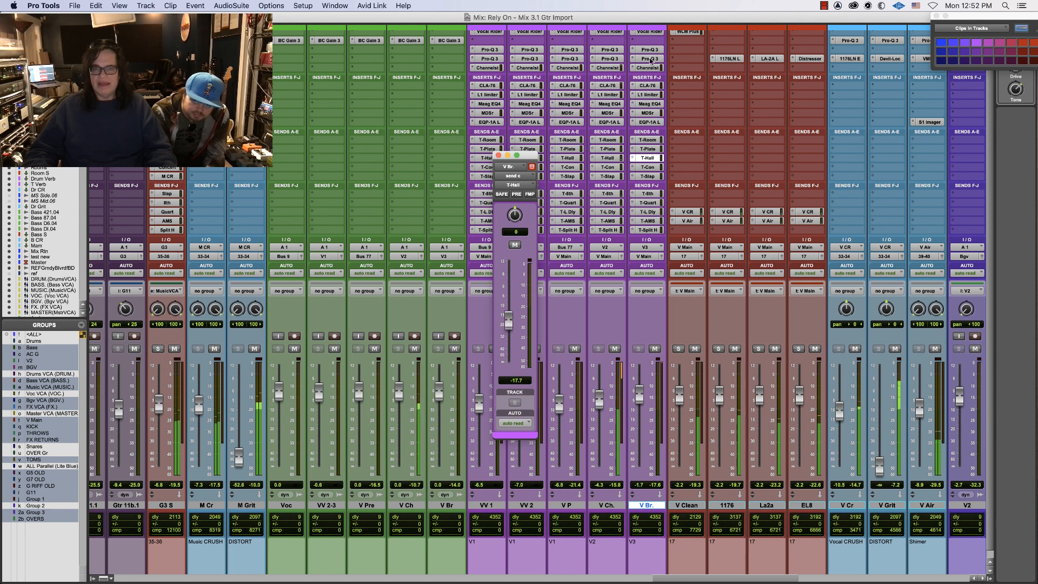
pyautogui.moveTo(507, 316); pyautogui.dragTo(510, 319)
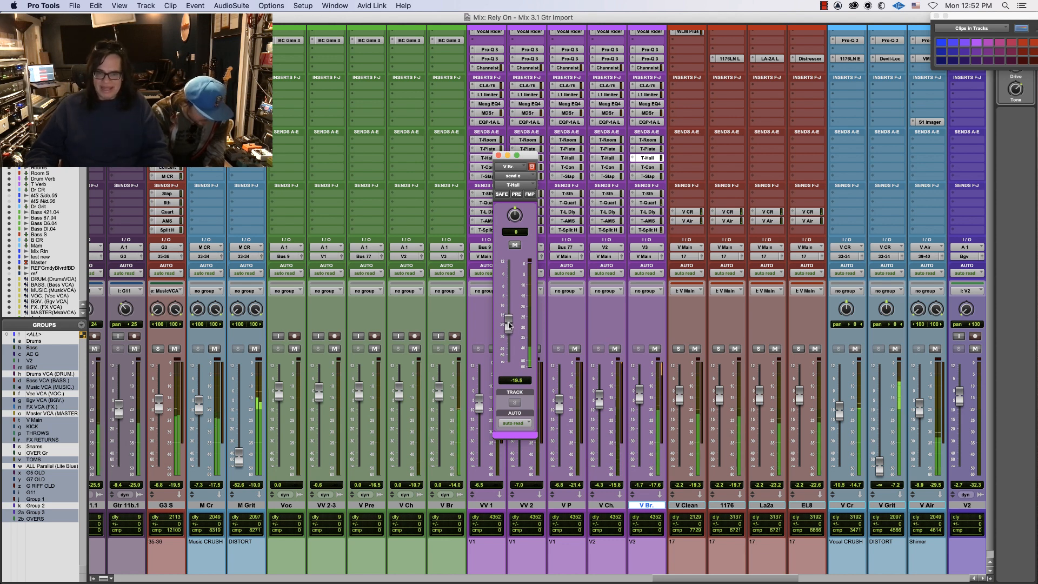
# Set V Br.'s T-L Dly send to about -26.4 dB and add a Pro-Q 3 bell cut of about -0.9 dB near 266 Hz
pyautogui.click(648, 230)
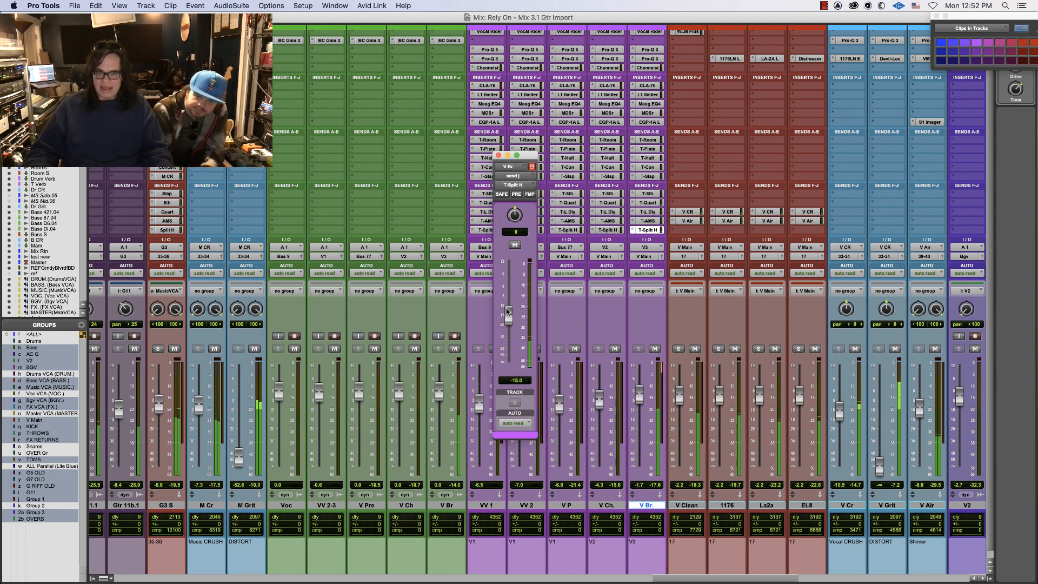
pyautogui.click(647, 212)
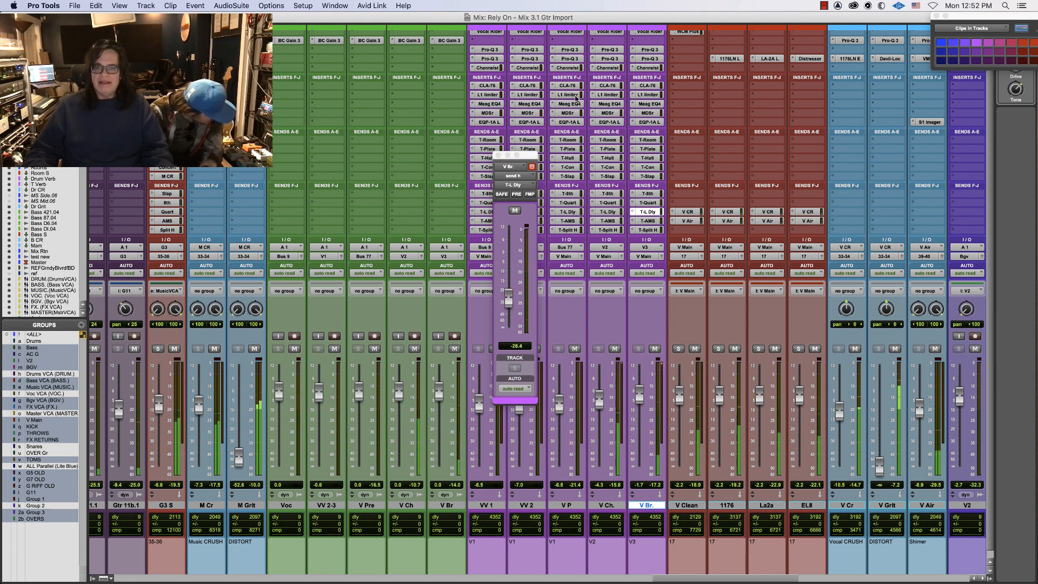
pyautogui.click(649, 50)
pyautogui.moveTo(309, 335); pyautogui.dragTo(294, 340)
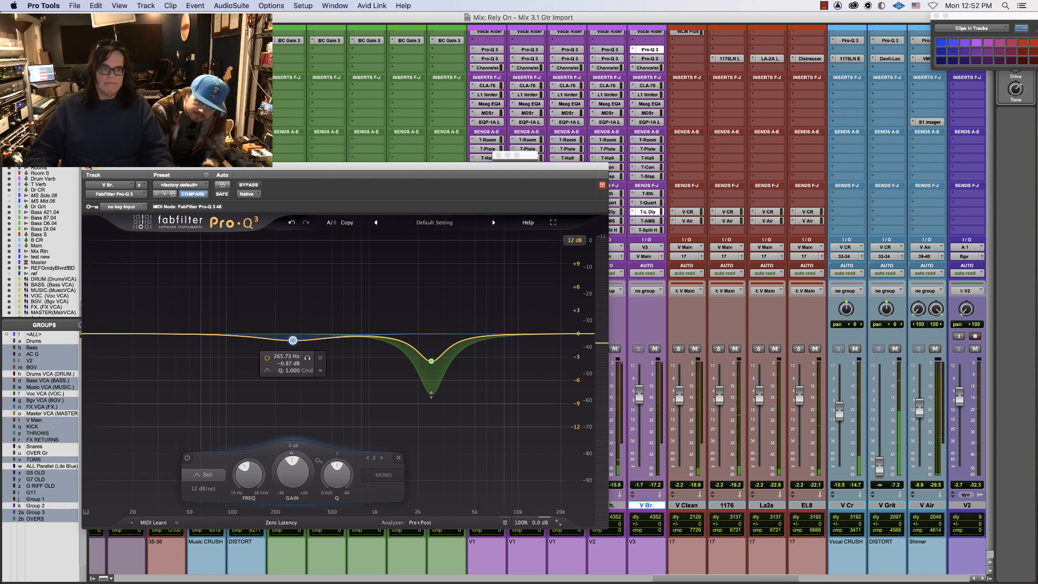
pyautogui.press('super+w')
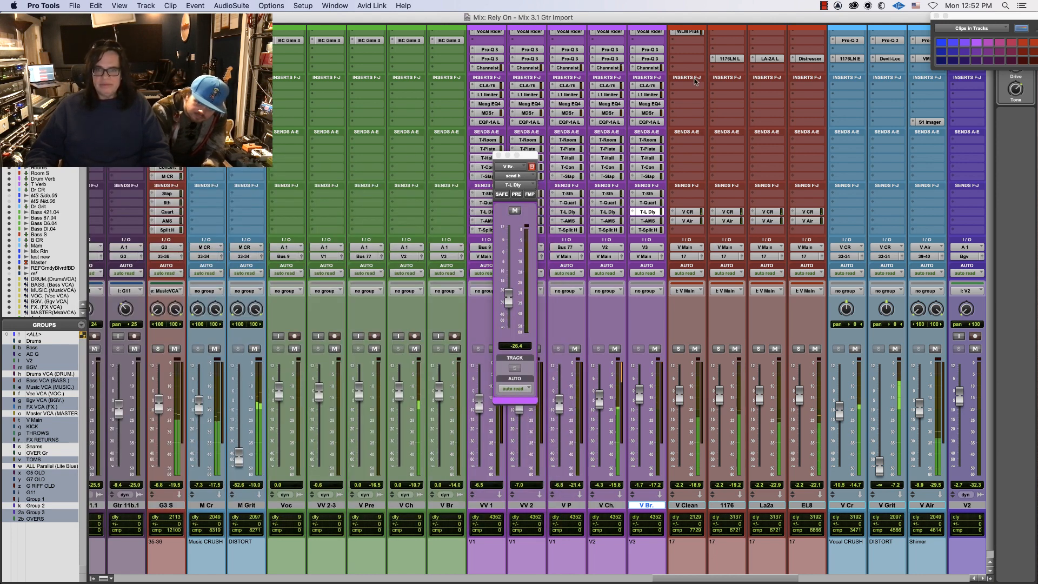
# Review V Br.'s SSL Channel Strip and set its T-Split H send to about -18.8 dB and T-Hall send to about -15.0 dB
pyautogui.click(647, 67)
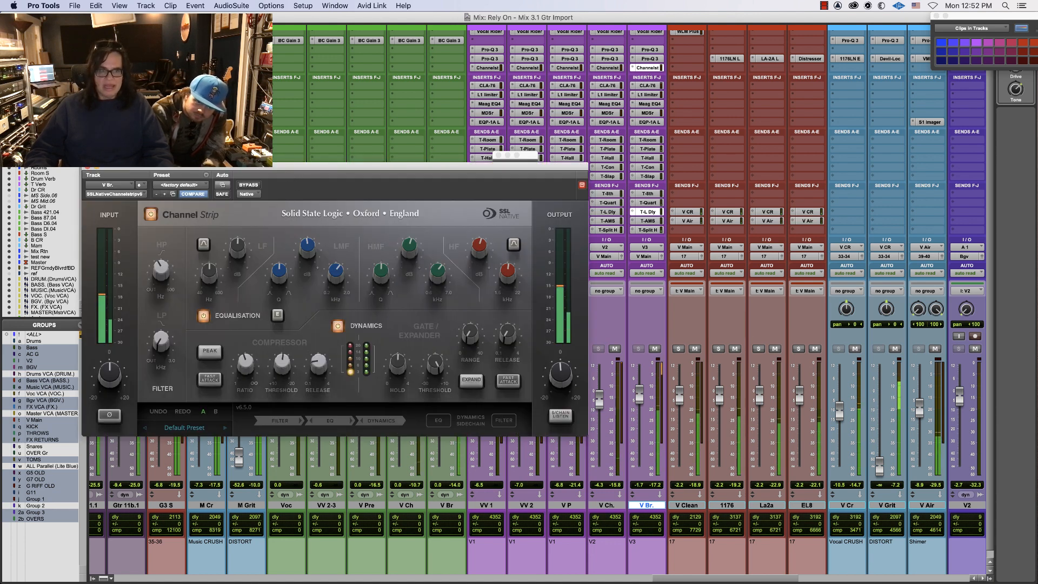
pyautogui.press('super+w')
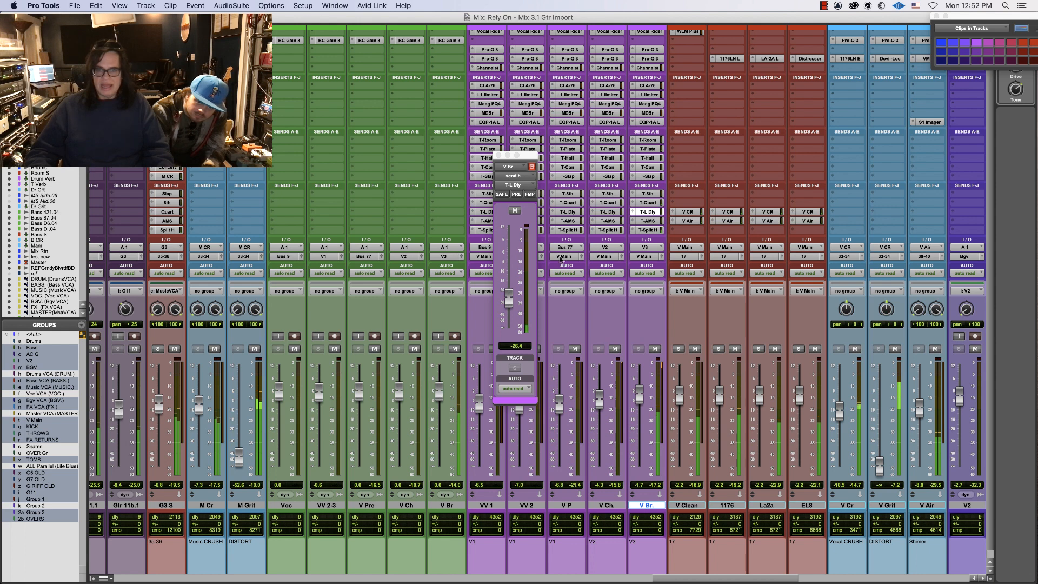
pyautogui.click(651, 230)
pyautogui.moveTo(508, 303); pyautogui.dragTo(508, 319)
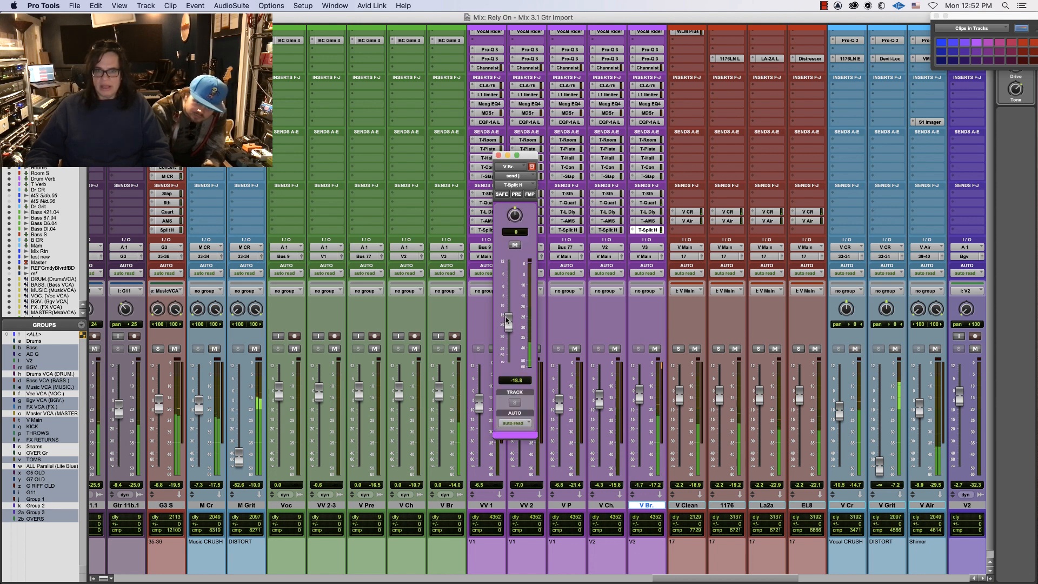
pyautogui.click(648, 158)
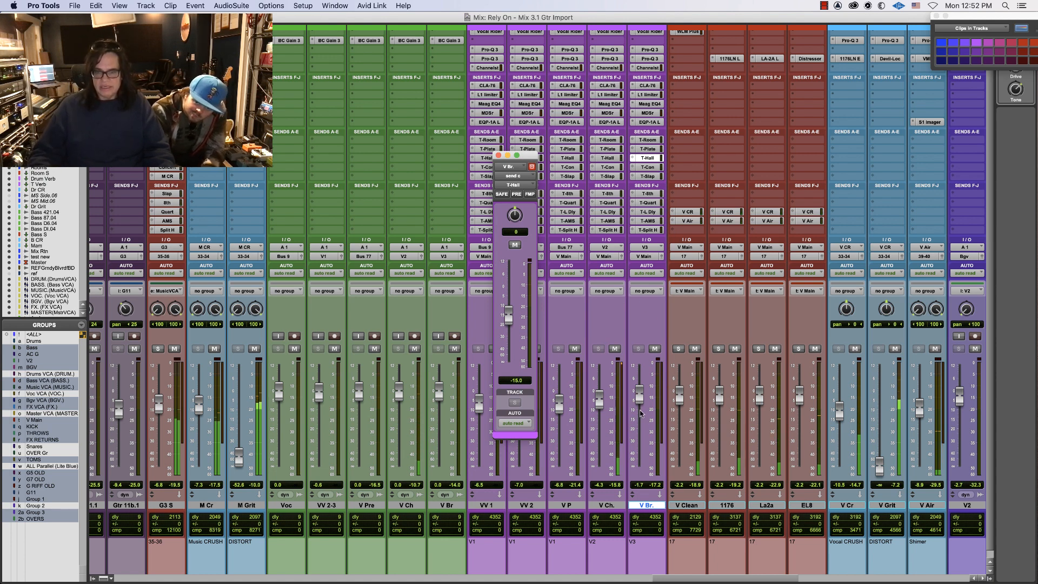
# Lower V Br.'s volume to about -5.2 dB and check the 1176 parallel track's limiter settings
pyautogui.moveTo(640, 400); pyautogui.dragTo(641, 403)
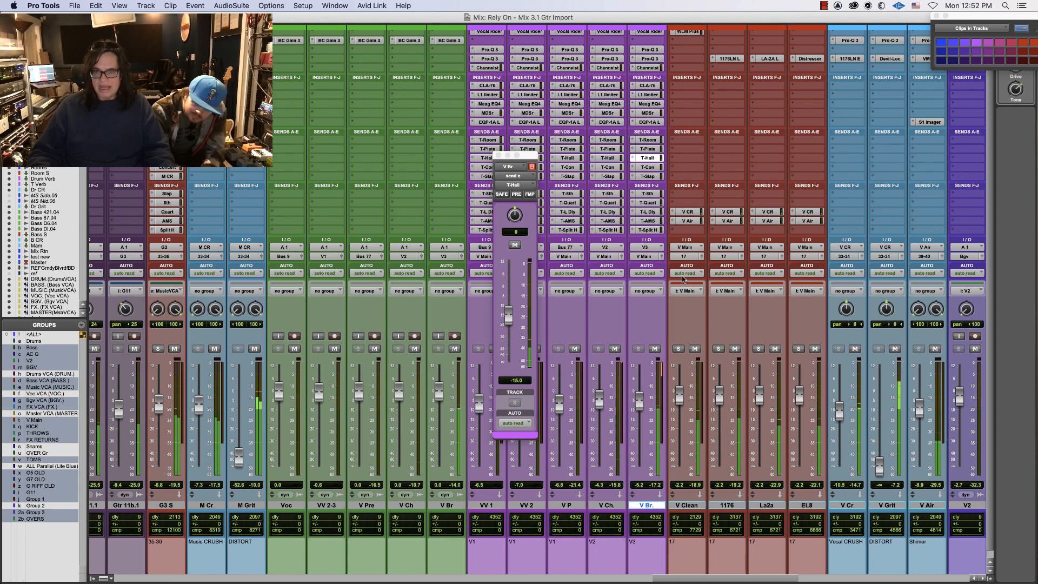
pyautogui.click(732, 59)
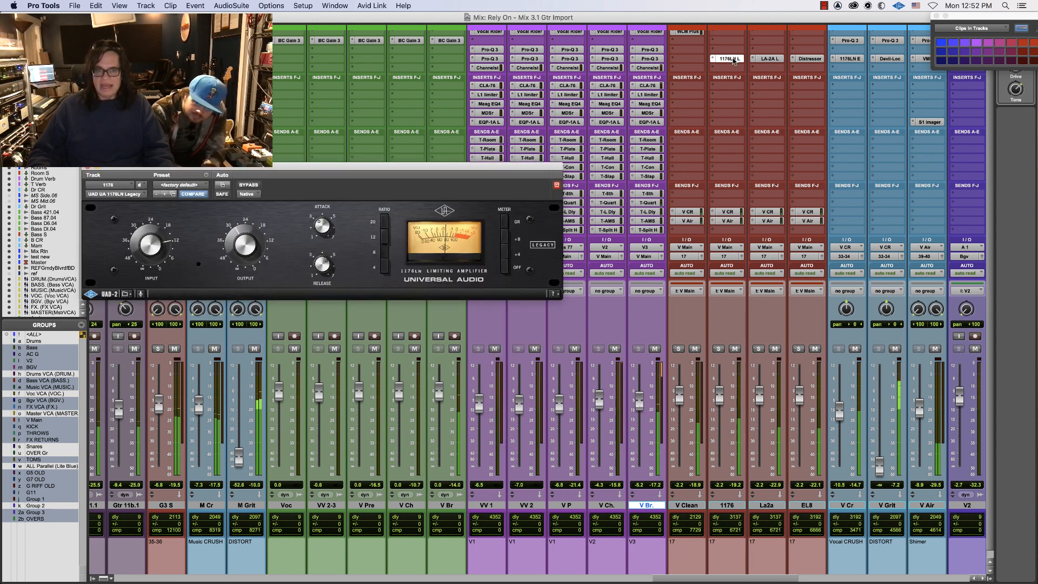
pyautogui.click(88, 169)
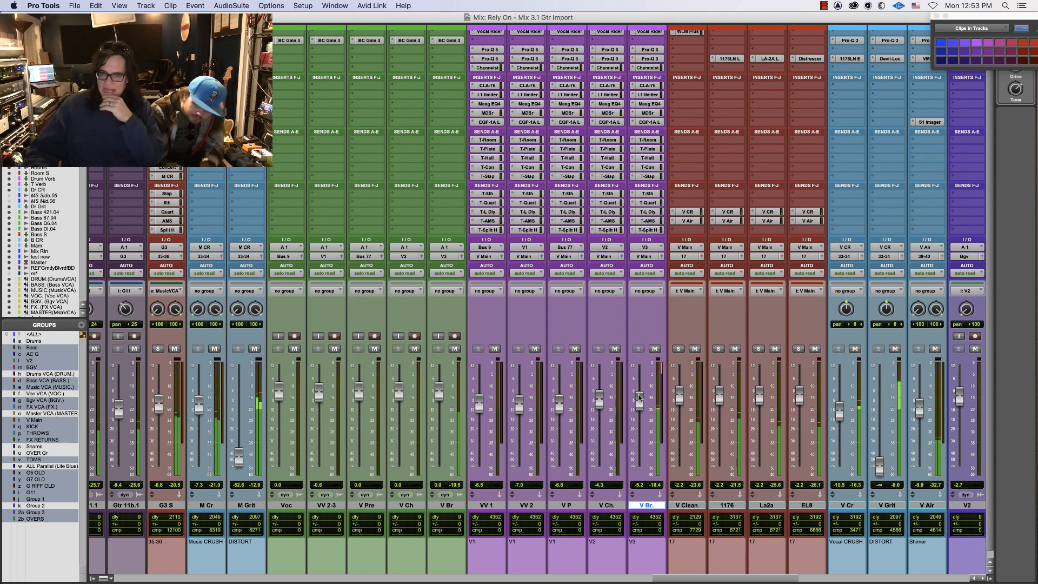
# Add a 12 dB/oct low cut at about 99 Hz in V Br.'s Pro-Q 3 and slightly deepen the low-mid bell cut
pyautogui.click(651, 50)
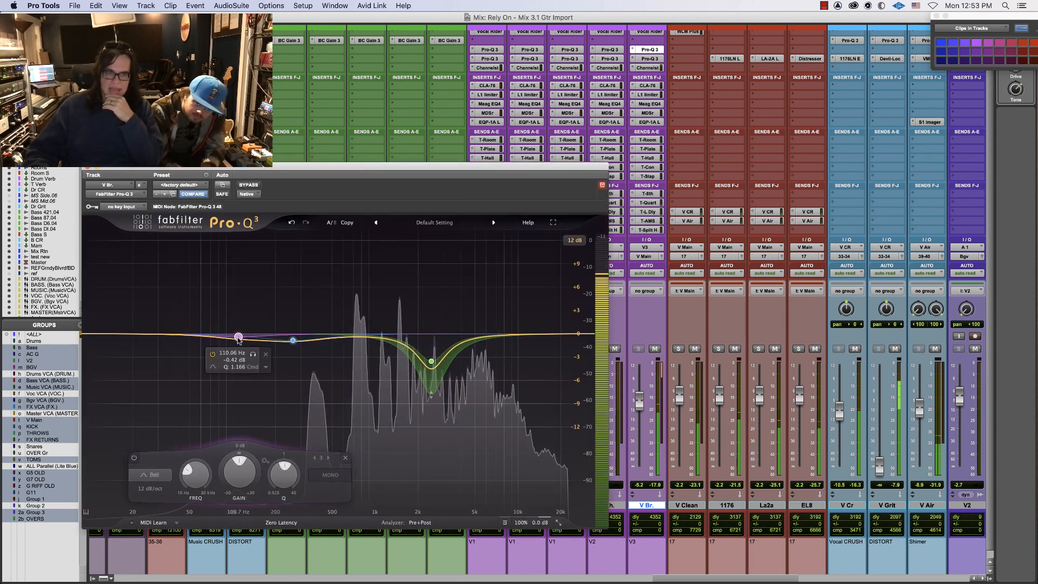
pyautogui.click(151, 475)
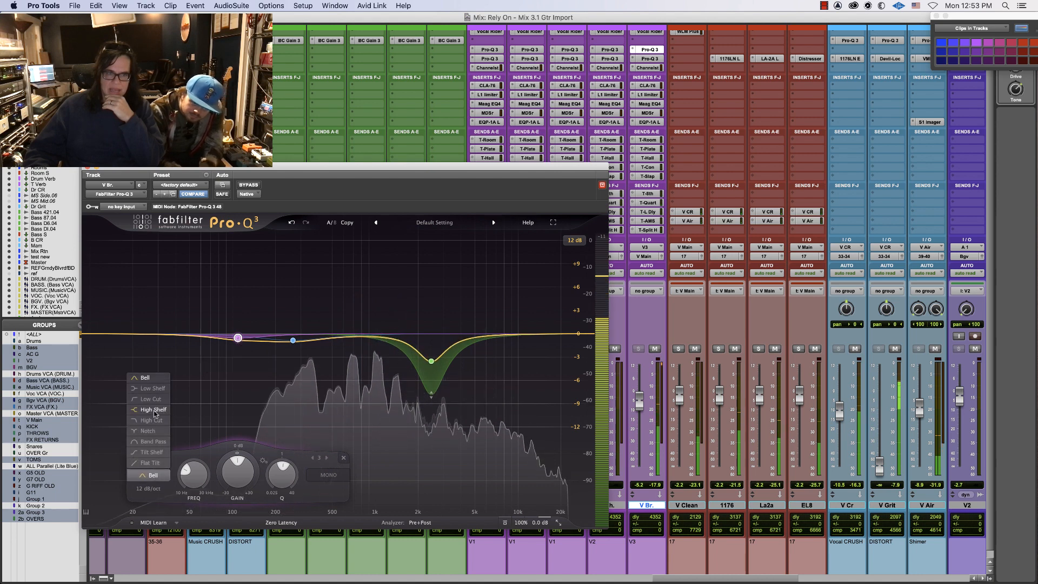
pyautogui.click(151, 399)
pyautogui.moveTo(238, 338); pyautogui.dragTo(293, 343)
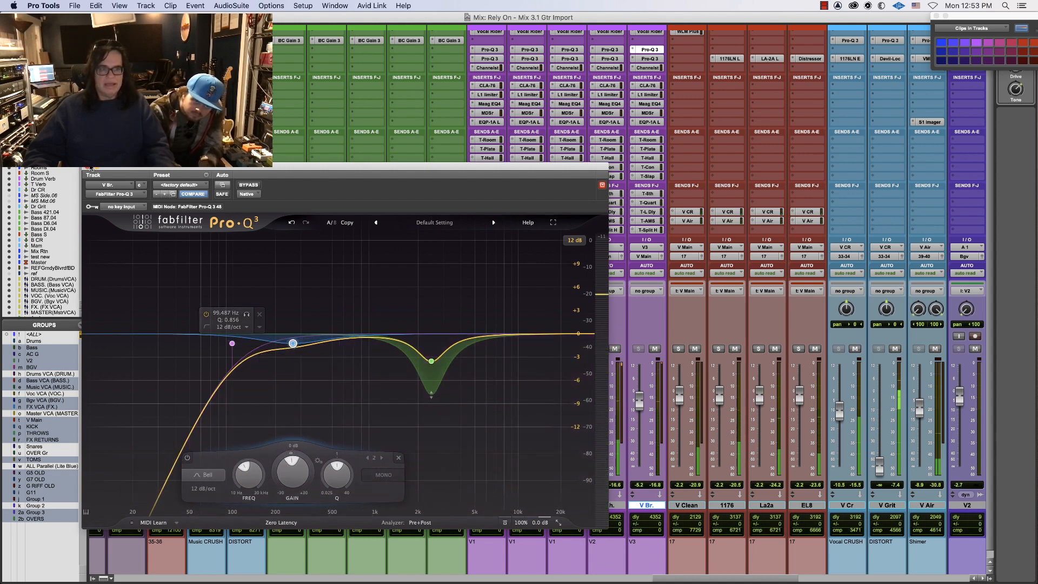
pyautogui.click(88, 169)
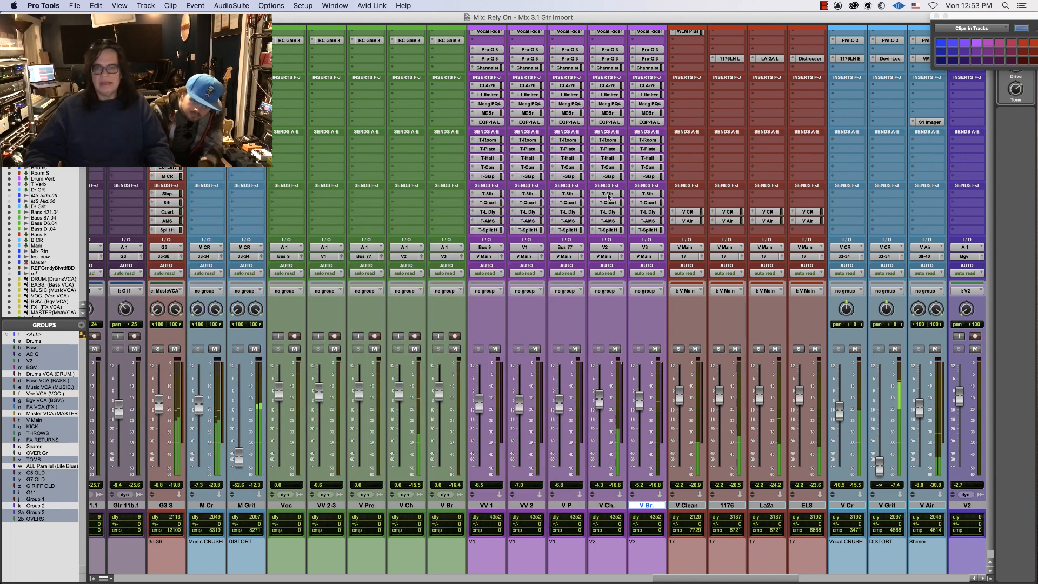
# Set V Br.'s T-Con send to about -21.4 dB and add a slight high-shelf cut at the top of its Pro-Q 3
pyautogui.click(647, 167)
pyautogui.moveTo(514, 367); pyautogui.dragTo(516, 343)
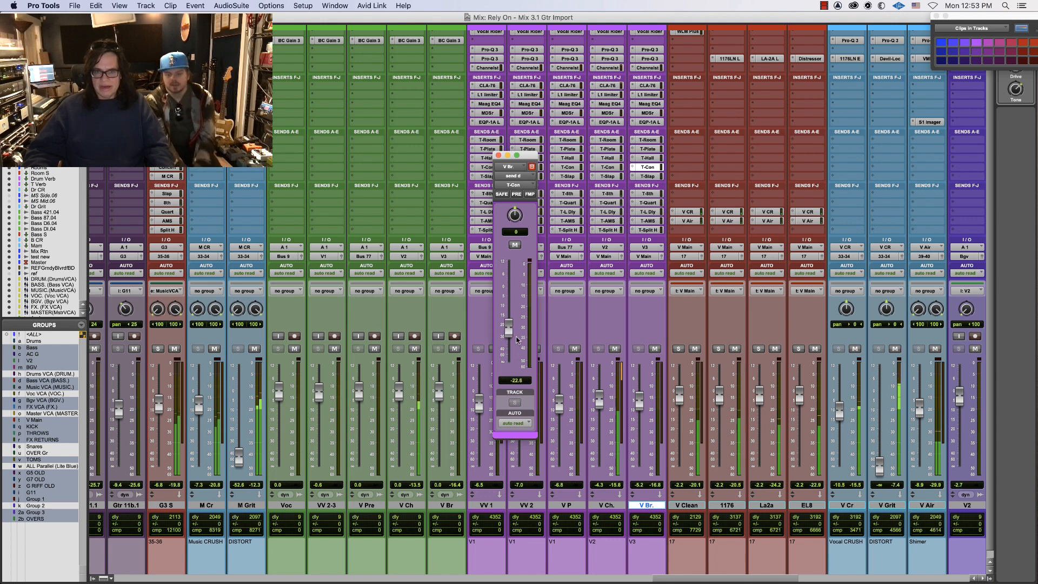
pyautogui.click(650, 50)
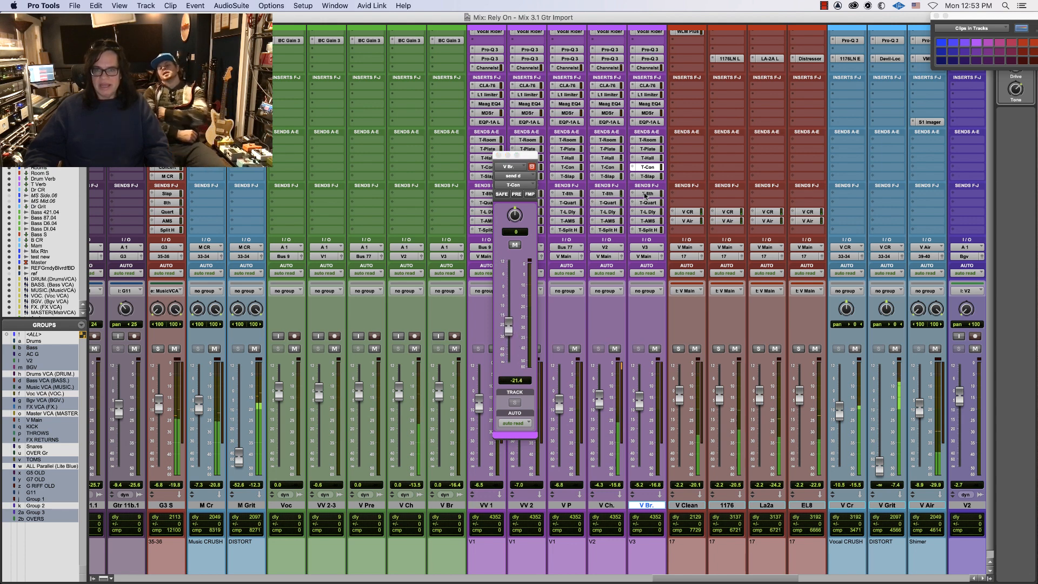
pyautogui.moveTo(581, 337); pyautogui.dragTo(582, 339)
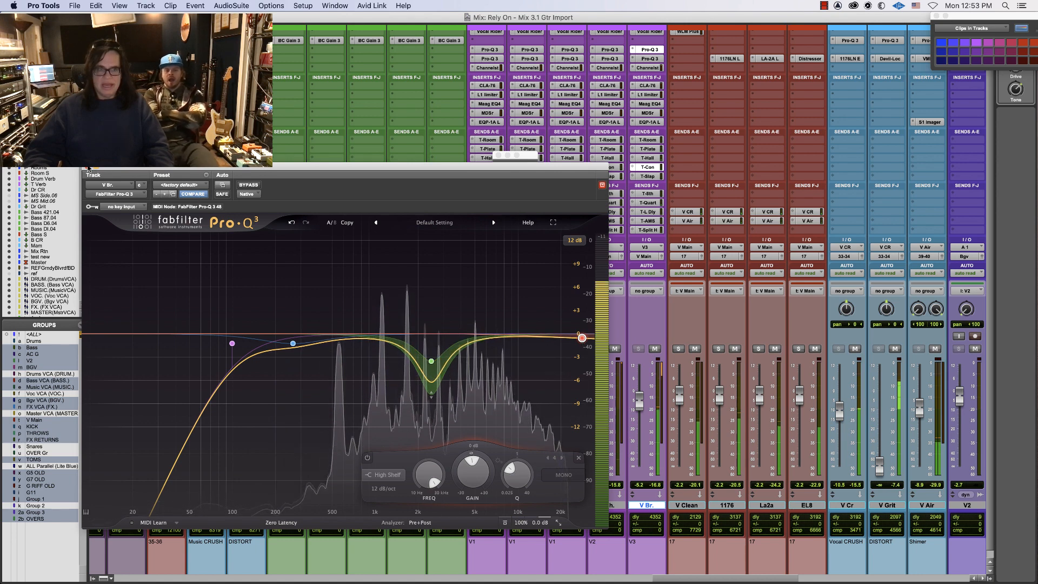
pyautogui.click(91, 170)
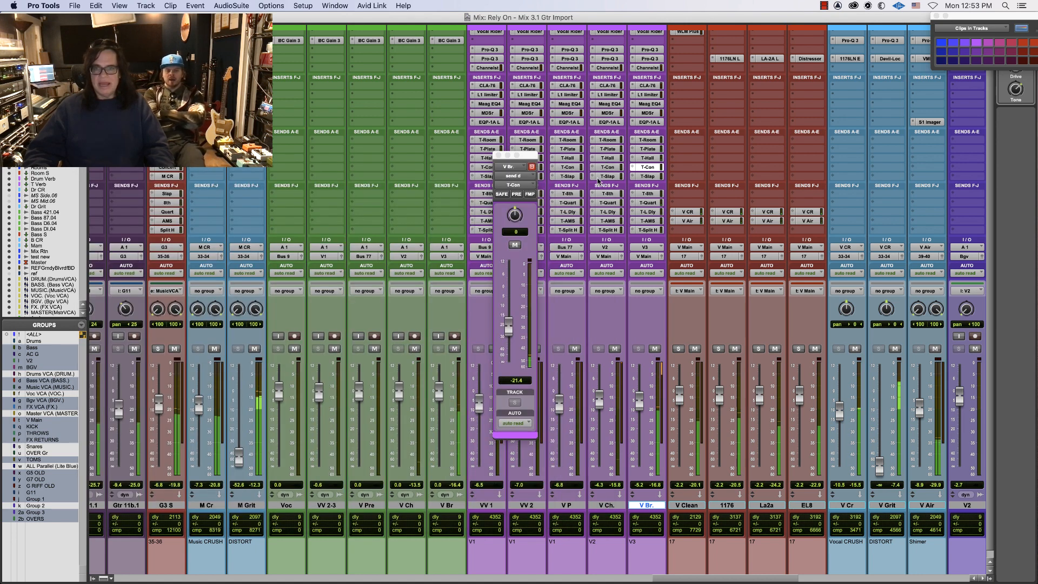
# Check the air gain in V Br.'s Maag EQ4 and raise its T-Room send to about -11.8 dB
pyautogui.click(651, 104)
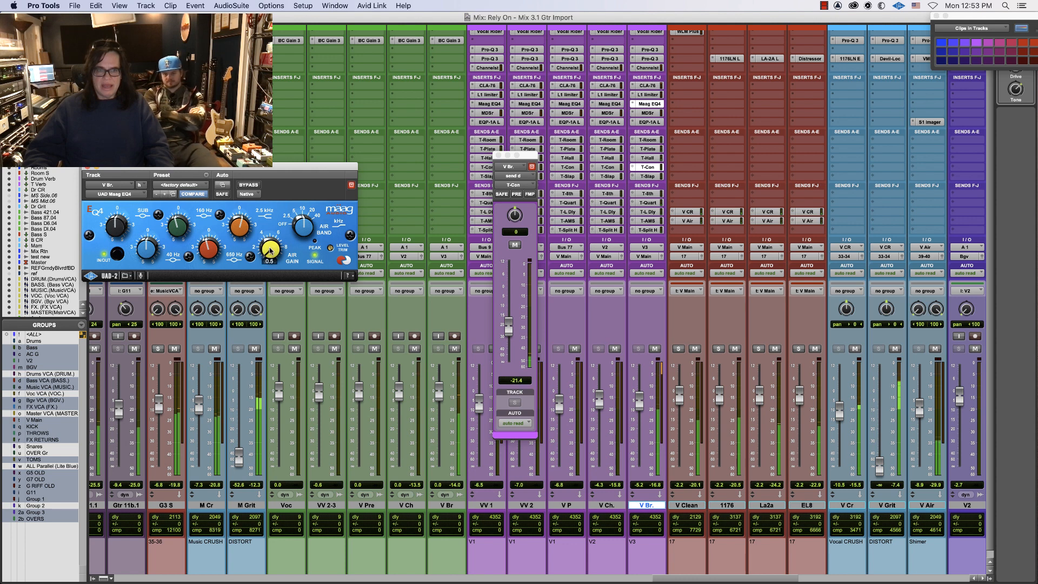
pyautogui.moveTo(270, 251)
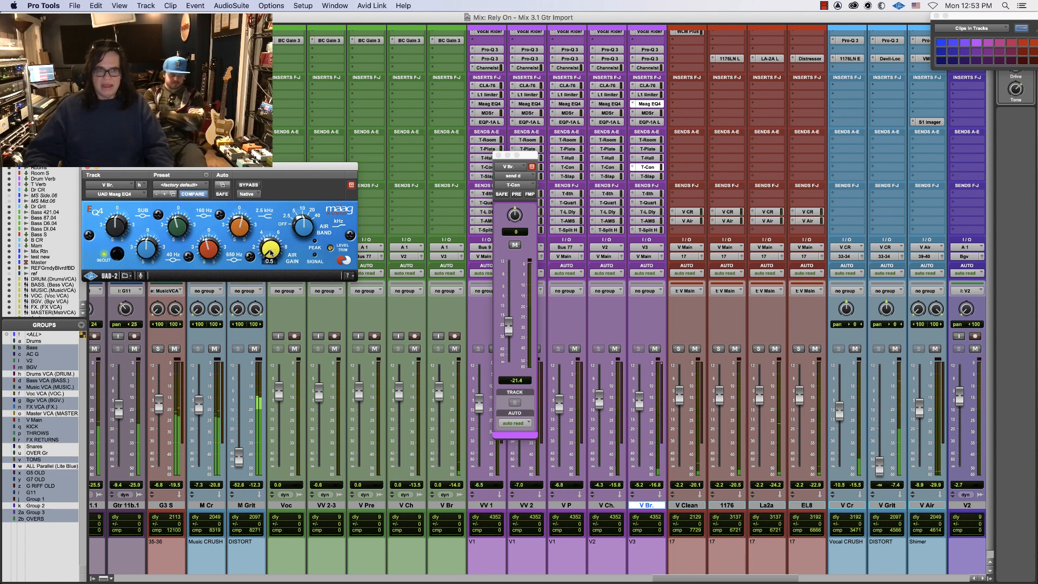
pyautogui.click(650, 104)
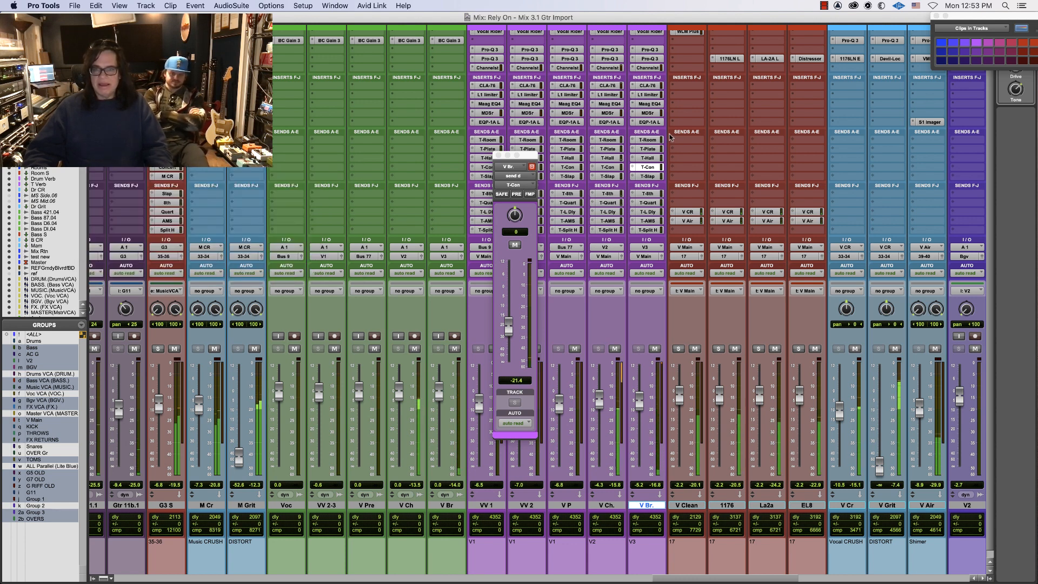
pyautogui.click(652, 140)
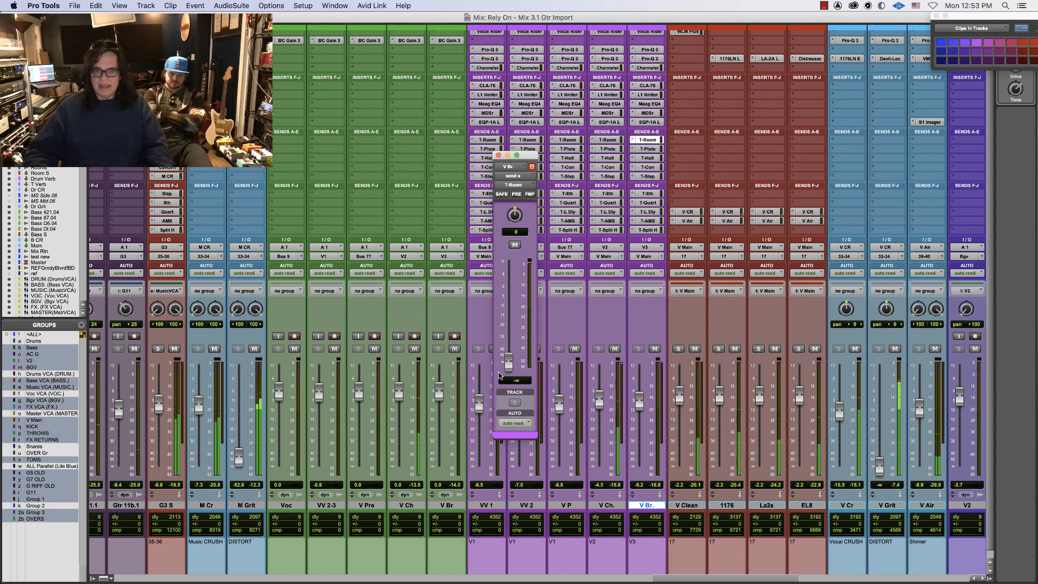
pyautogui.moveTo(506, 372); pyautogui.dragTo(517, 319)
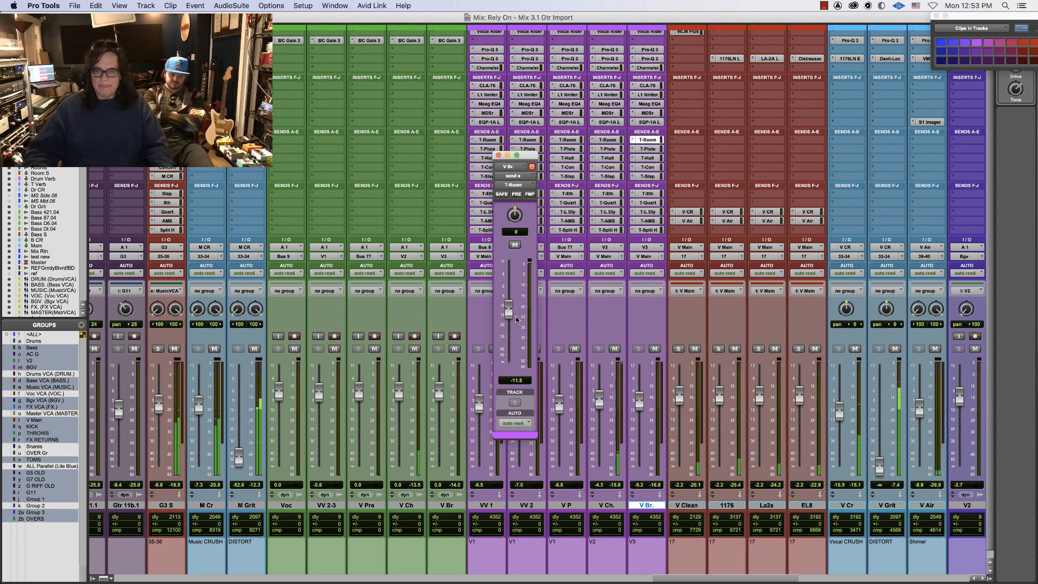
# Raise V Br.'s T-Quart delay send to about -15.8 dB
pyautogui.click(649, 202)
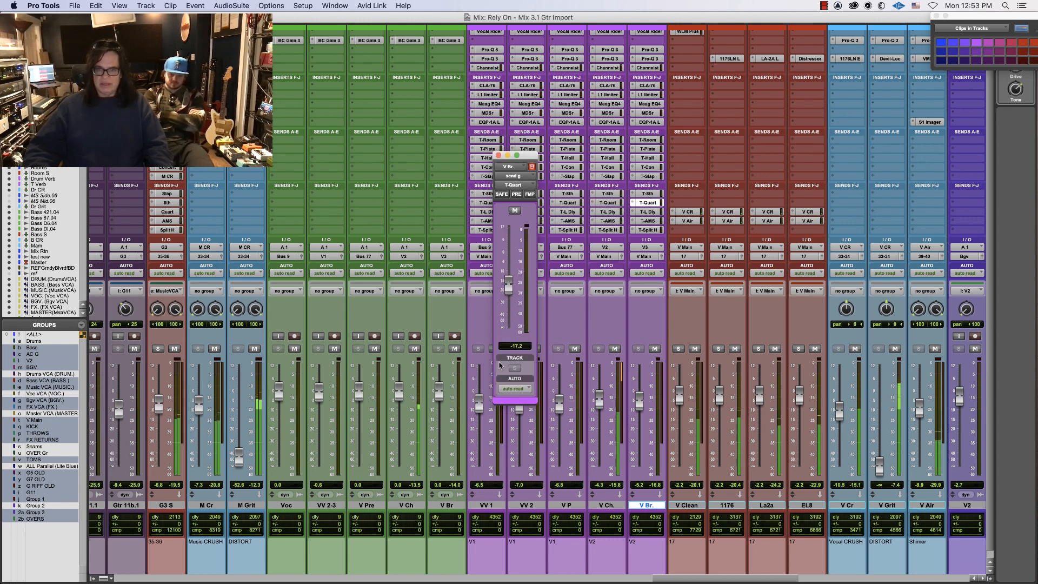
pyautogui.moveTo(509, 272); pyautogui.dragTo(510, 275)
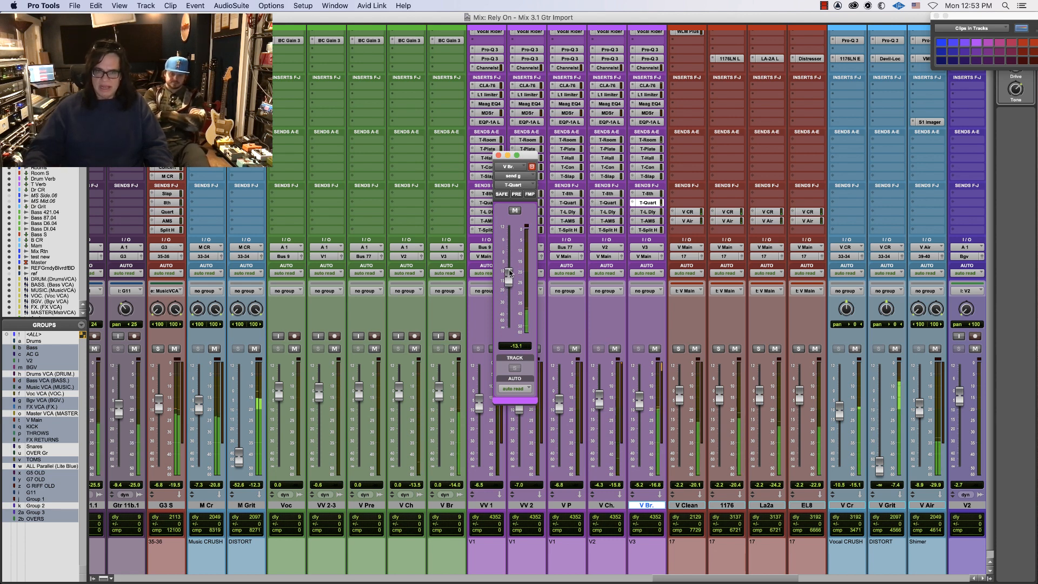
pyautogui.moveTo(509, 272)
pyautogui.mouseDown()
pyautogui.moveTo(510, 235)
pyautogui.moveTo(508, 263)
pyautogui.mouseUp()
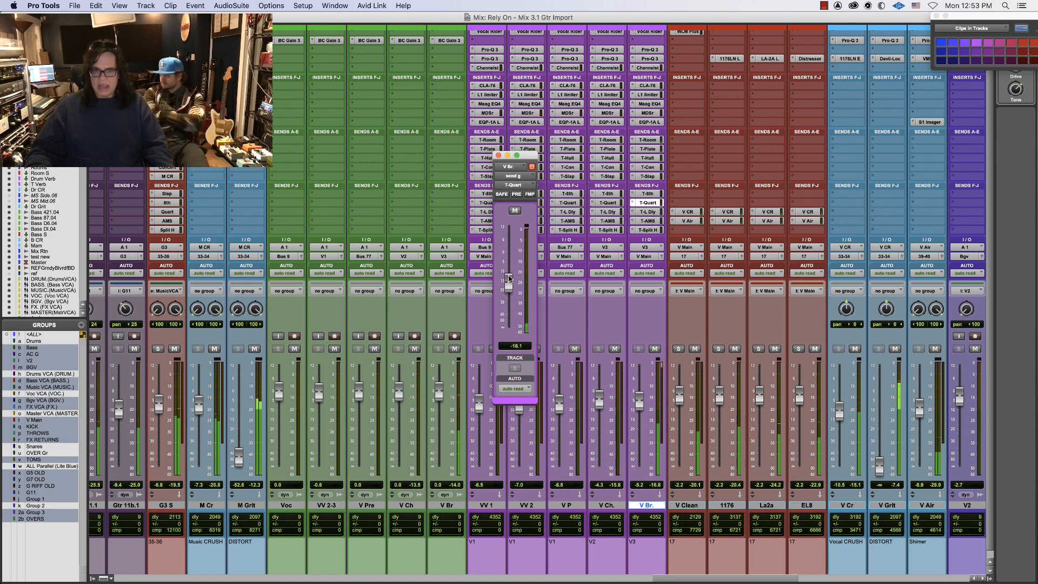
pyautogui.moveTo(509, 278); pyautogui.dragTo(511, 277)
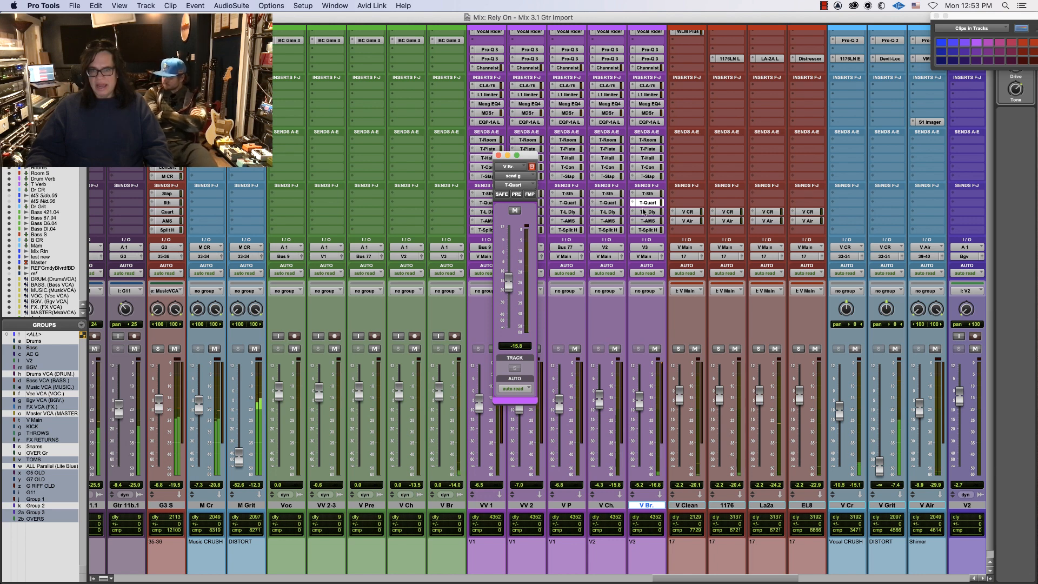
# Raise V Br.'s T-L Dly send to about -24.7 dB and check its T-AMS and T-Split H sends
pyautogui.click(646, 211)
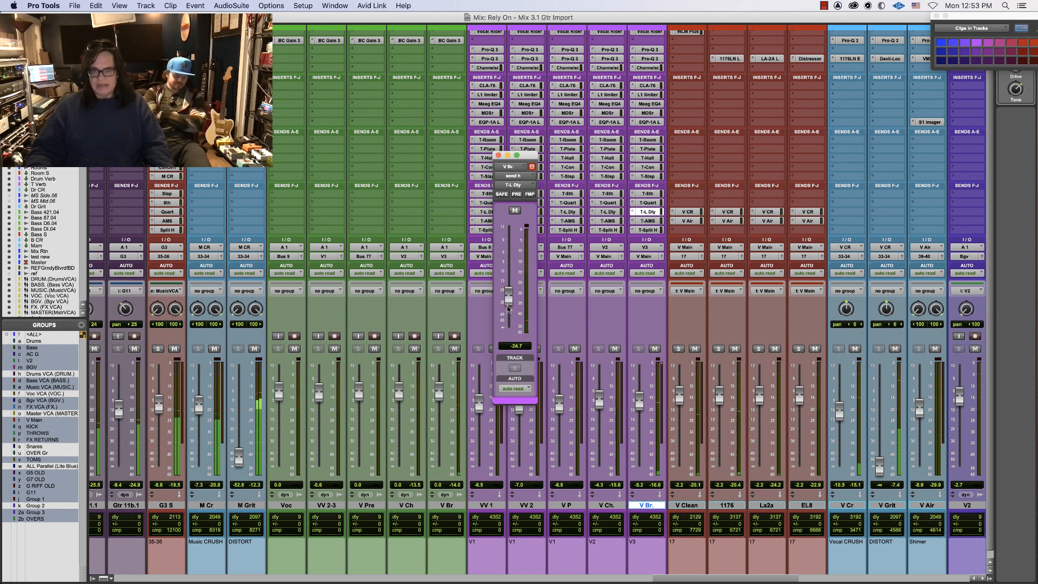
pyautogui.click(653, 221)
pyautogui.click(651, 230)
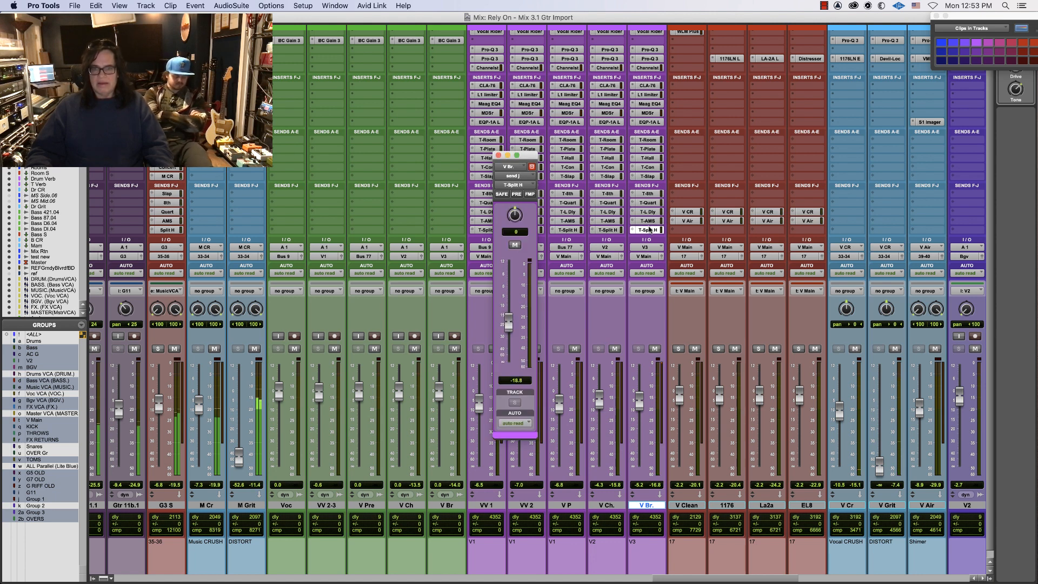
# Raise V Br.'s T-Split H send to about -18.2 dB and check the level of its T-Hall send
pyautogui.moveTo(506, 333); pyautogui.dragTo(507, 329)
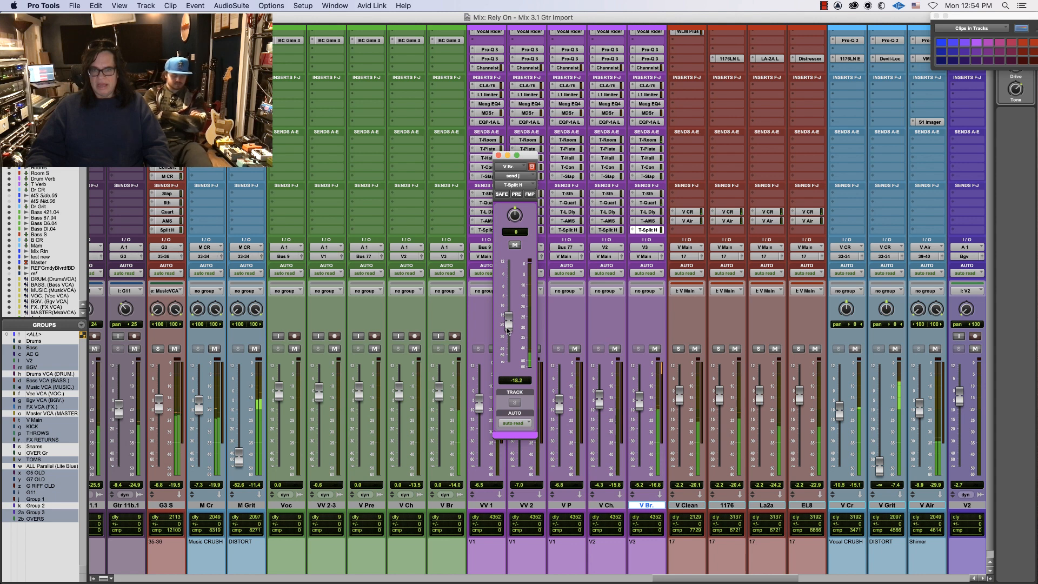
pyautogui.click(498, 156)
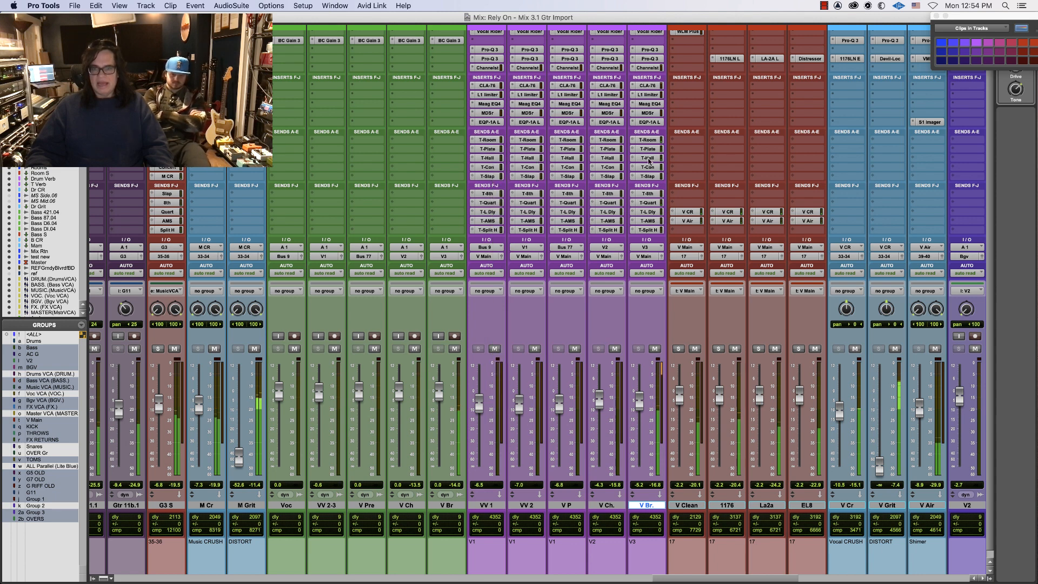
pyautogui.click(649, 159)
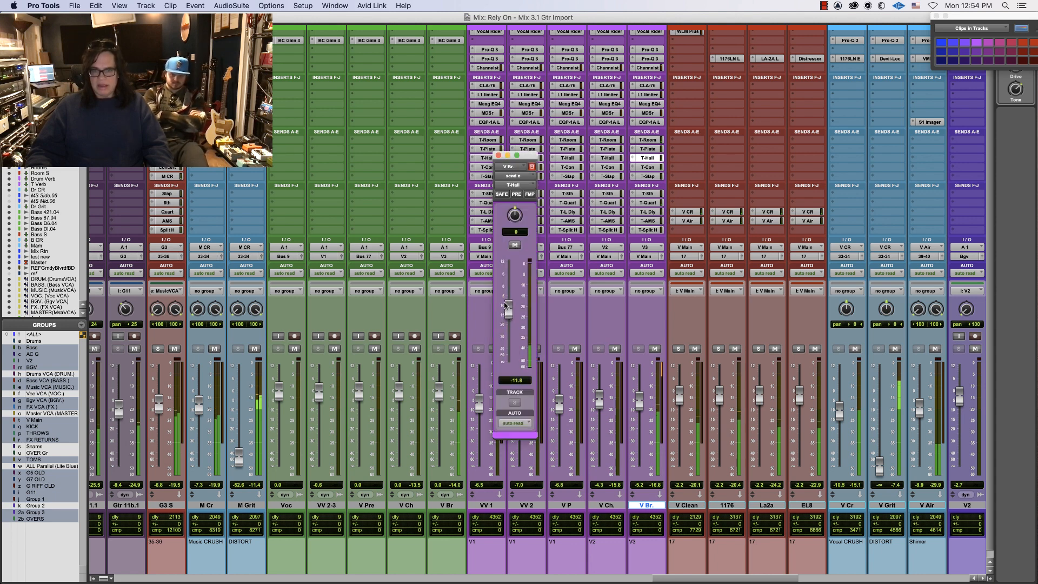
pyautogui.click(498, 156)
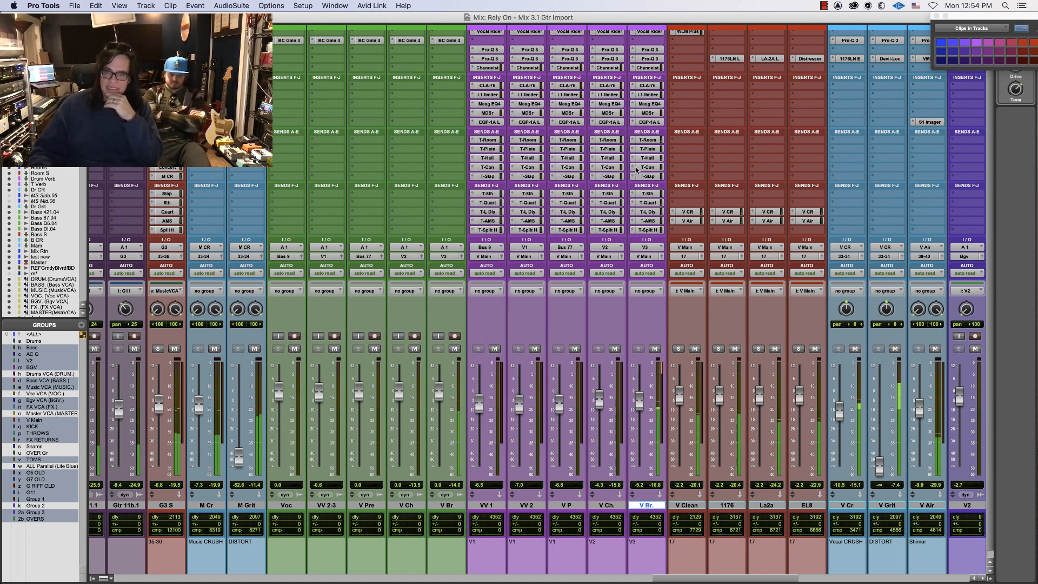
# Stop playback and place the edit cursor at 2|4|000, just before the v1 marker
pyautogui.press('super+equal')
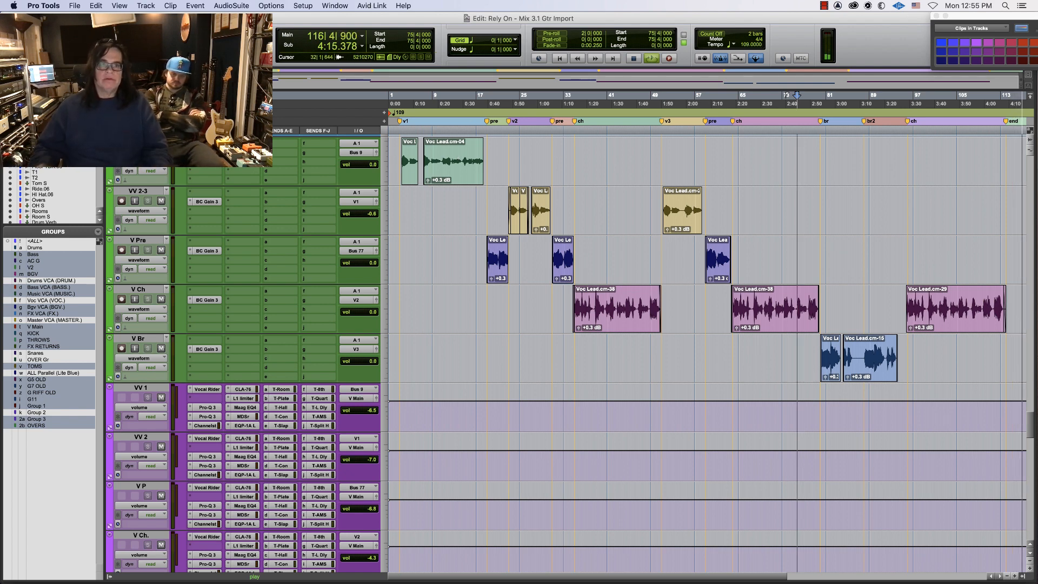
pyautogui.press('space')
pyautogui.press('Return')
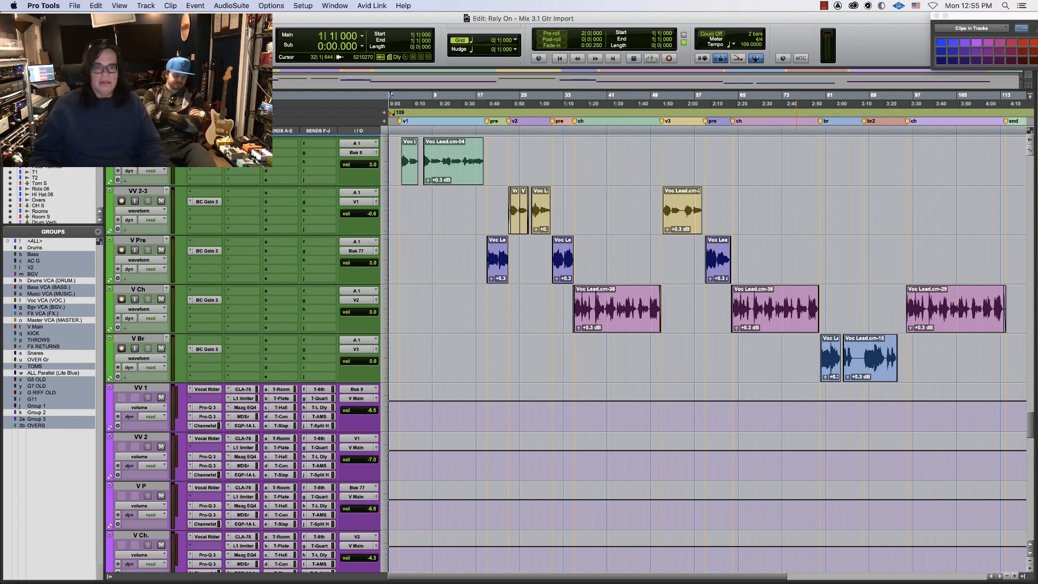
pyautogui.click(398, 130)
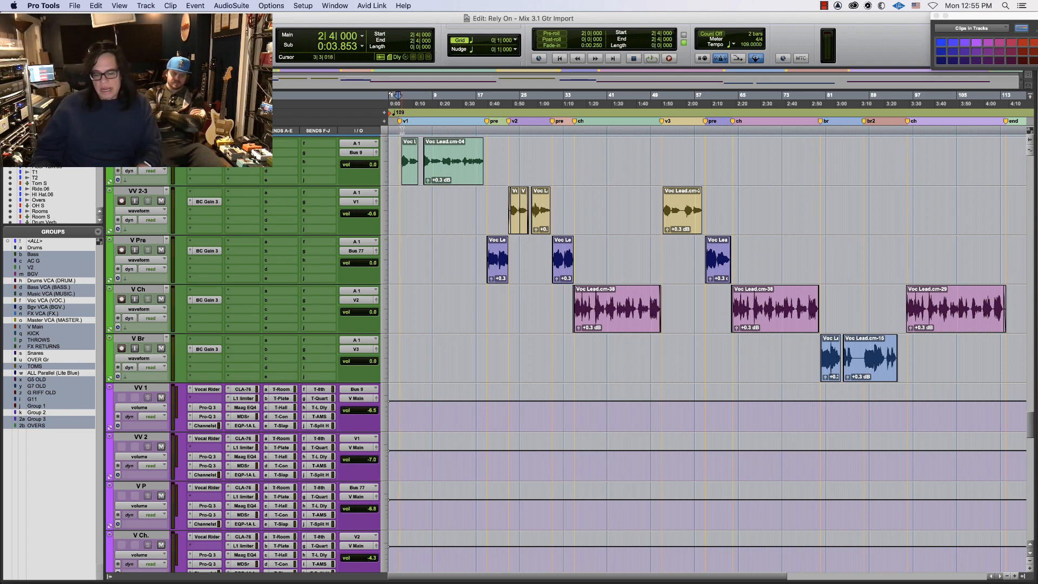
# Play the song from the start and review the drum, bass, master and VCA channels in the mixer
pyautogui.press('super+equal')
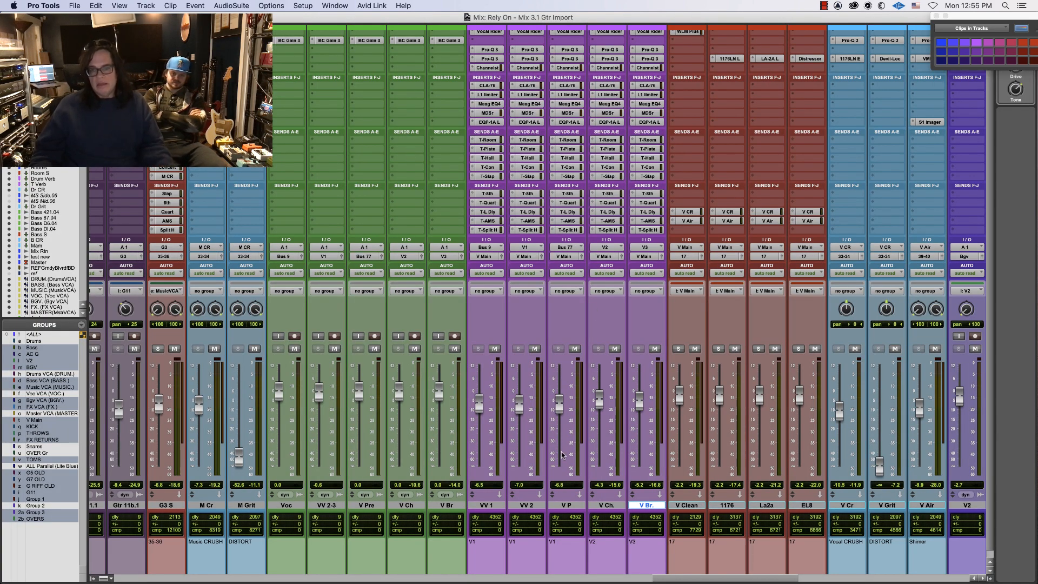
pyautogui.scroll(3, 987, 517)
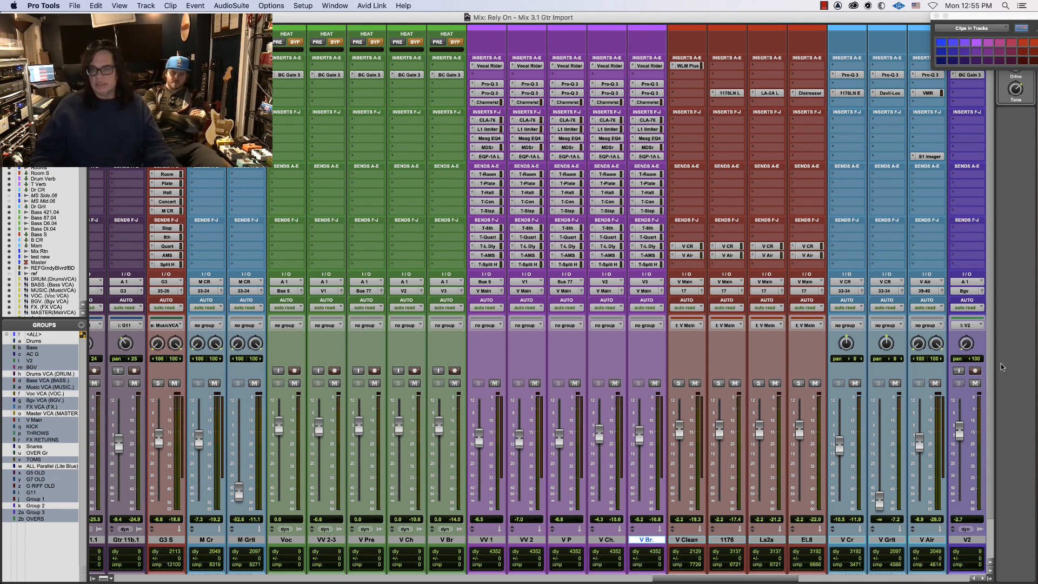
pyautogui.scroll(-1, 991, 383)
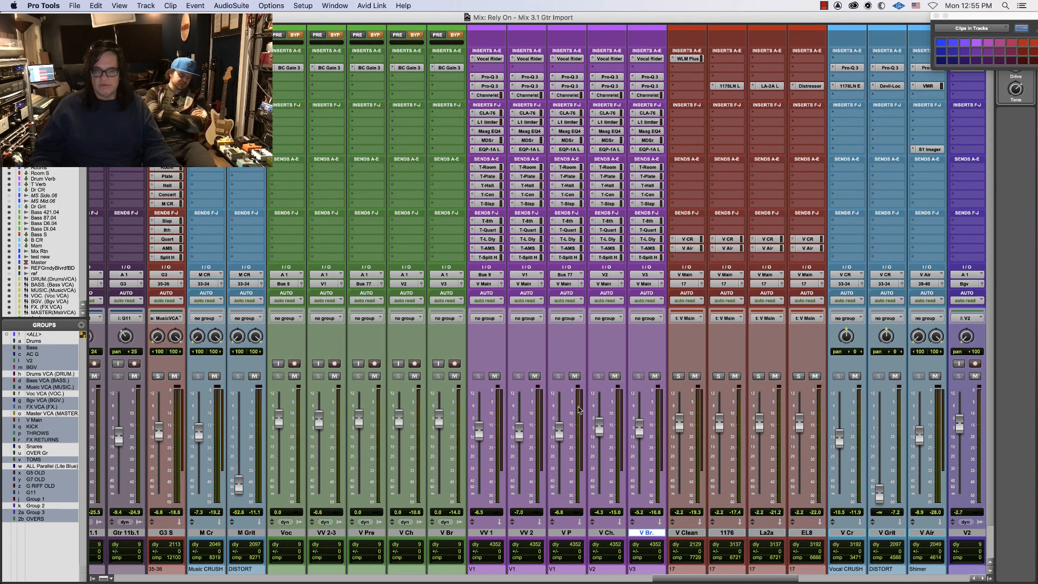
pyautogui.moveTo(683, 578); pyautogui.dragTo(330, 270)
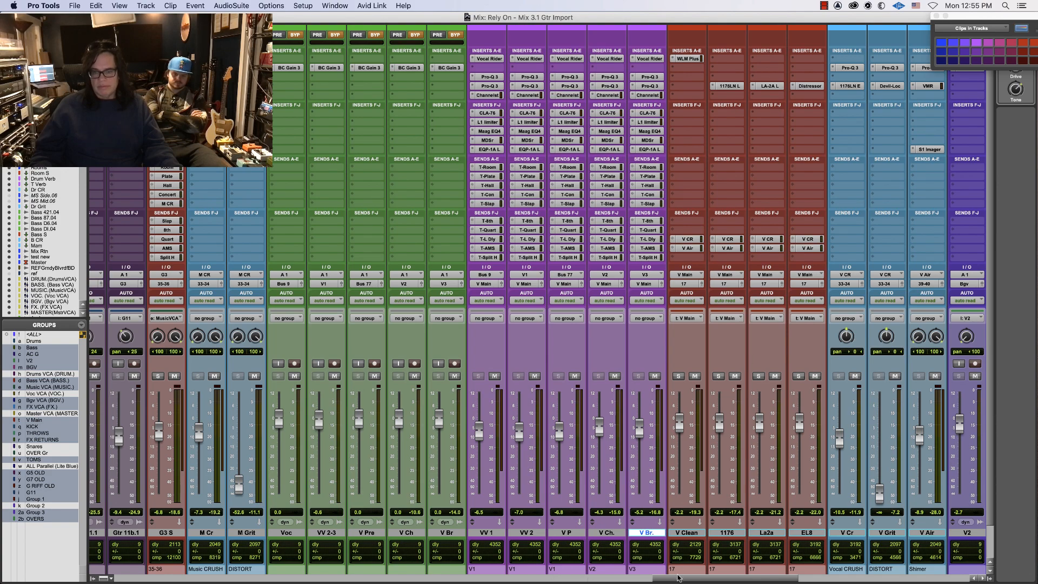
pyautogui.moveTo(679, 579); pyautogui.dragTo(69, 536)
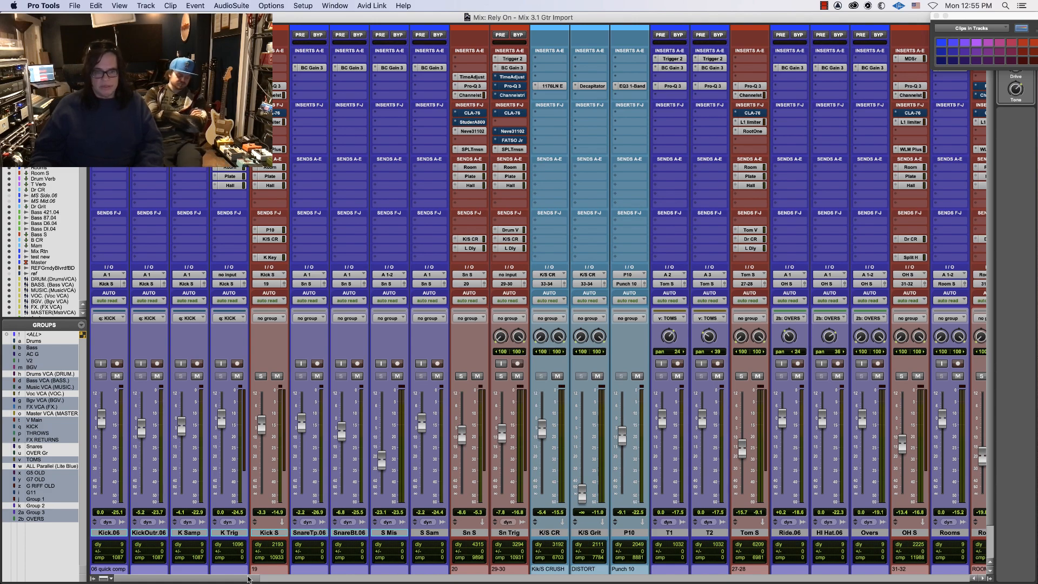
pyautogui.click(352, 579)
pyautogui.moveTo(353, 581); pyautogui.dragTo(389, 582)
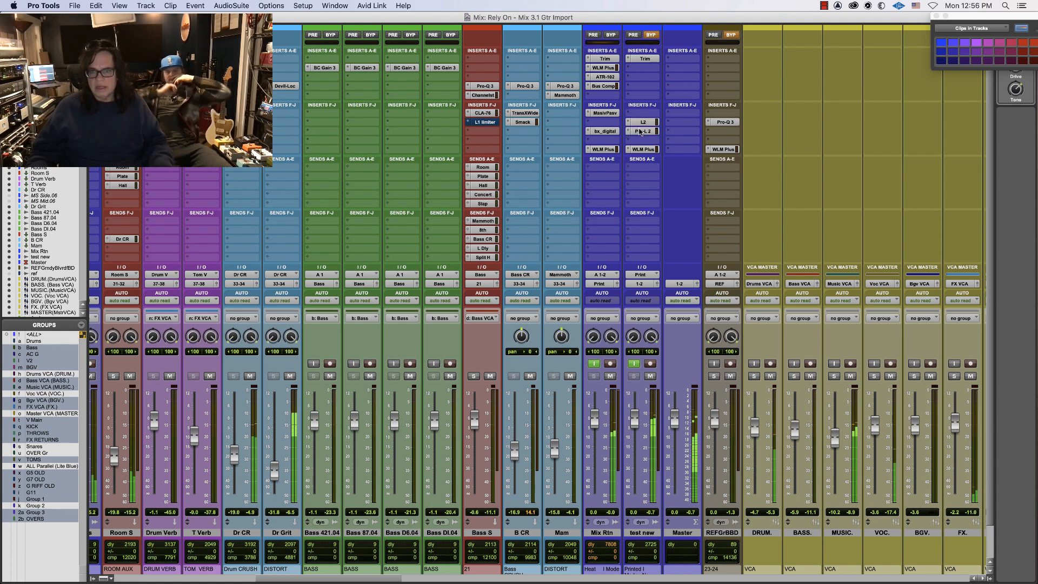
# Enlarge the AMS track in the Edit window to the same height as the other effects return tracks
pyautogui.press('super+equal')
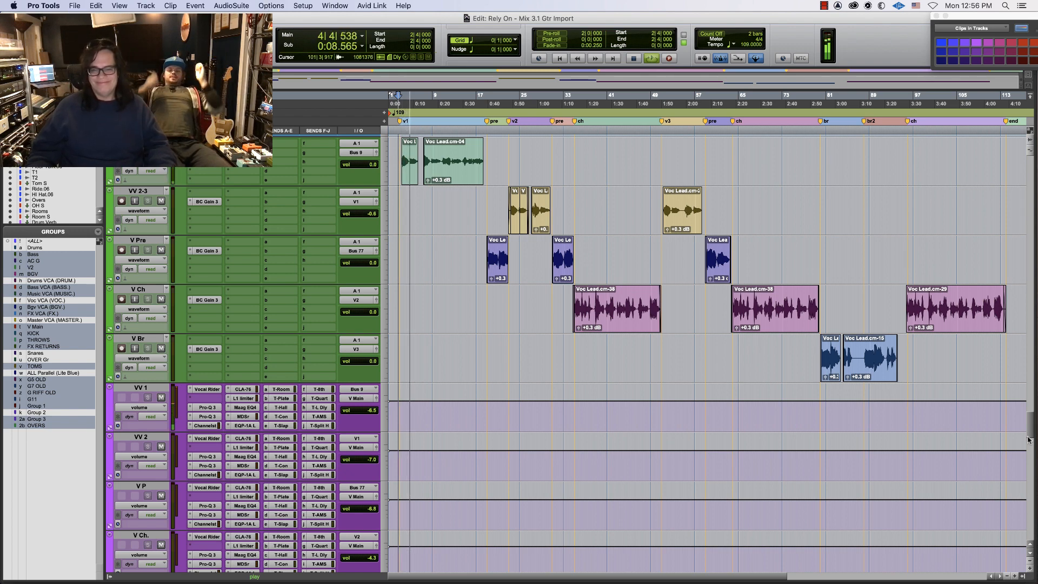
pyautogui.moveTo(1029, 439); pyautogui.dragTo(1033, 546)
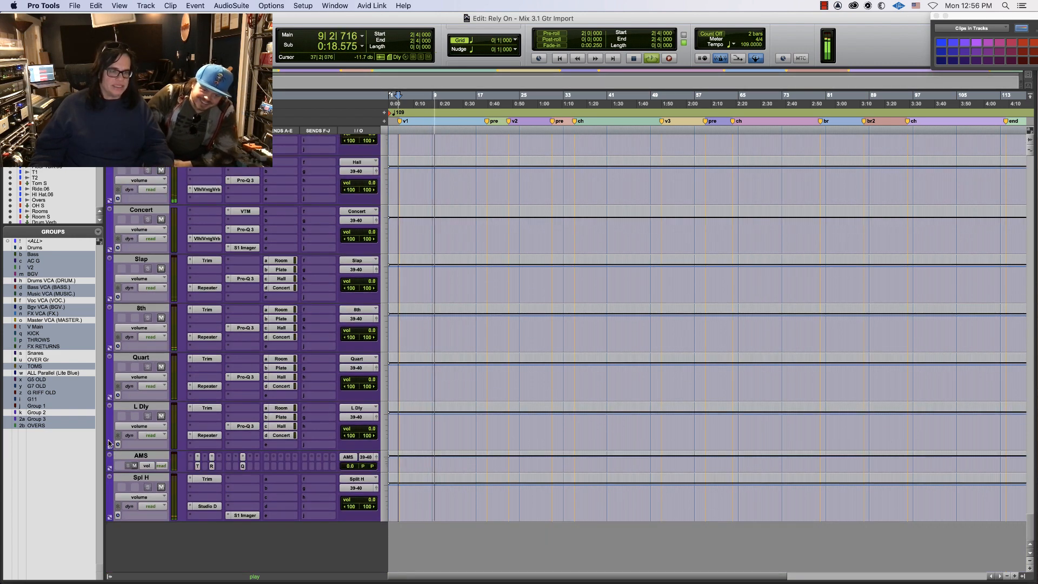
pyautogui.click(113, 407)
pyautogui.click(115, 407)
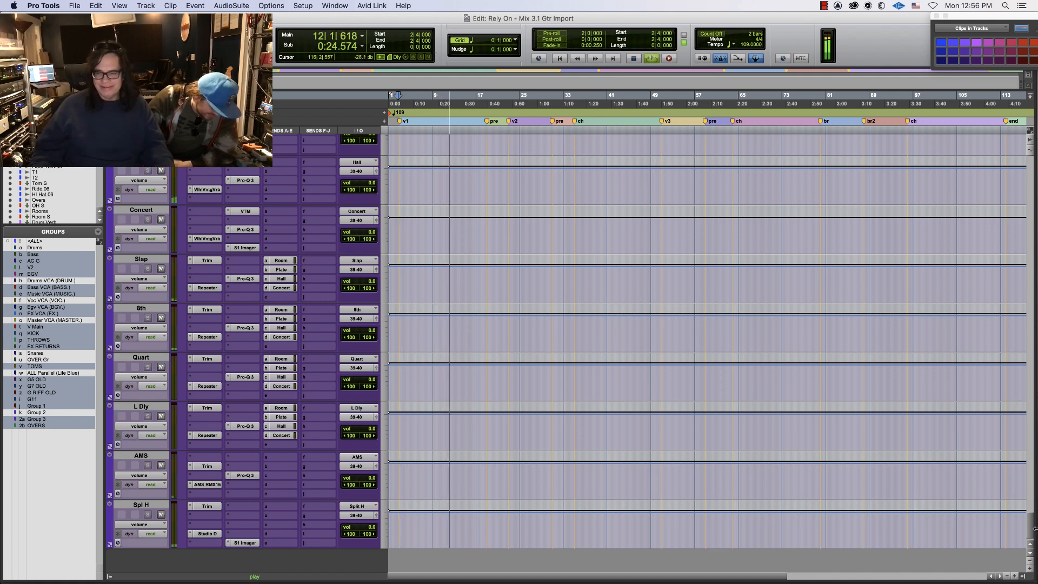
# Check VV 1's T-Plate send in the mixer and set its T-Hall send to about -17.2 dB
pyautogui.scroll(-15, 1015, 535)
pyautogui.scroll(-10, 703, 378)
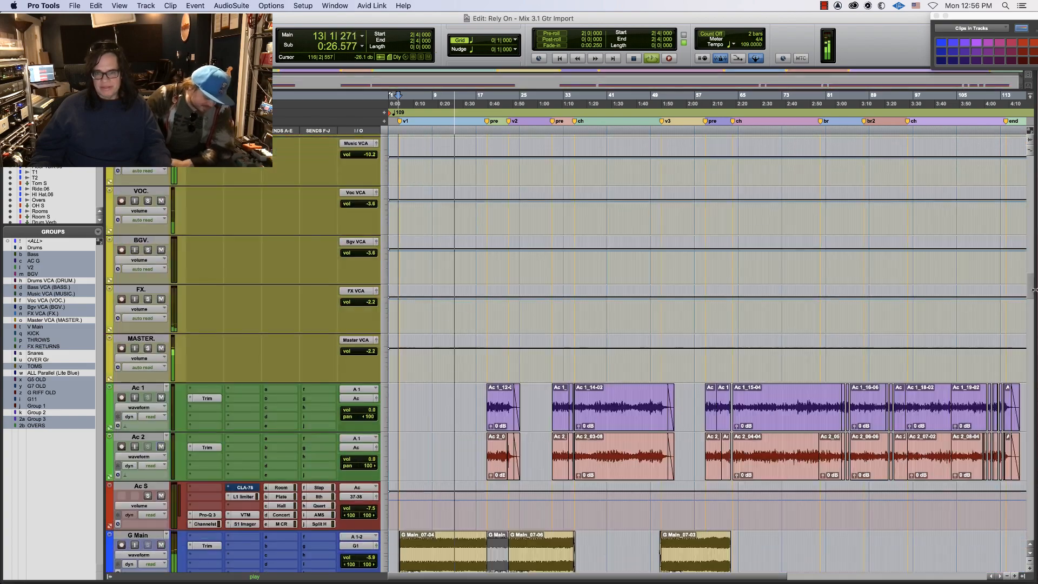
pyautogui.press('super+equal')
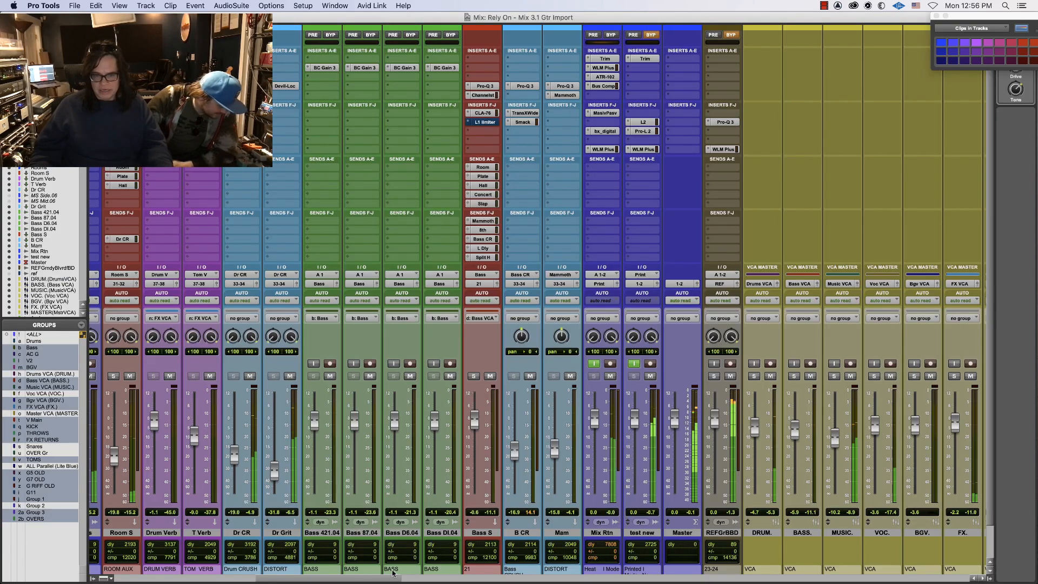
pyautogui.hscroll(10, 658, 566)
pyautogui.moveTo(604, 581); pyautogui.dragTo(739, 581)
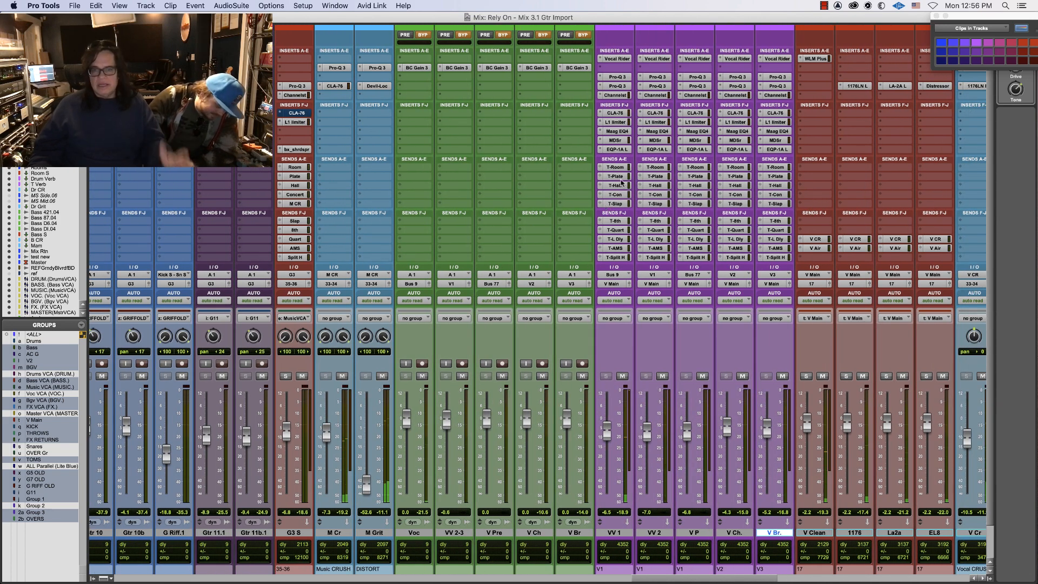
pyautogui.click(617, 176)
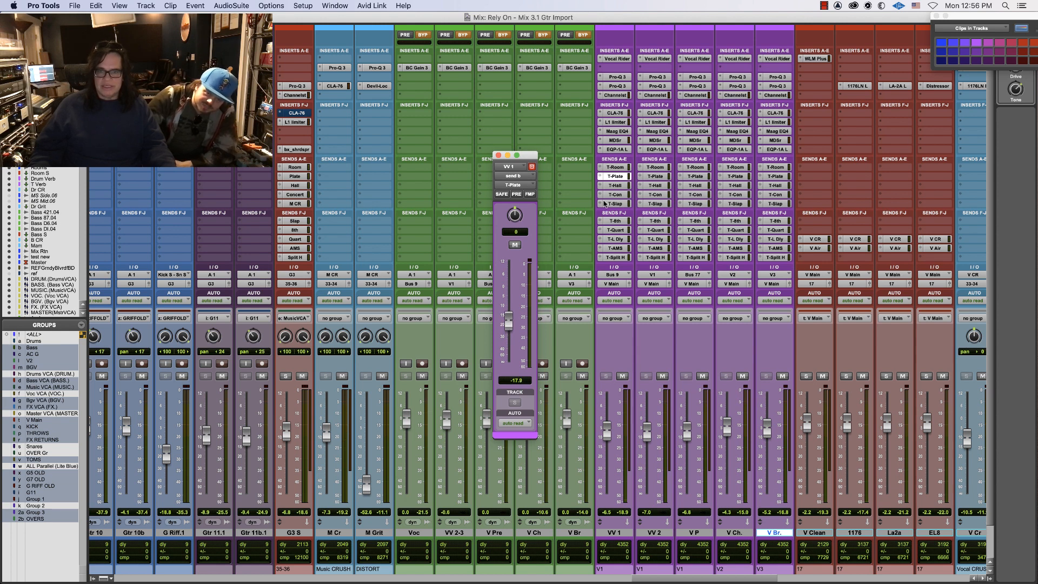
pyautogui.click(614, 186)
pyautogui.moveTo(516, 320); pyautogui.dragTo(513, 318)
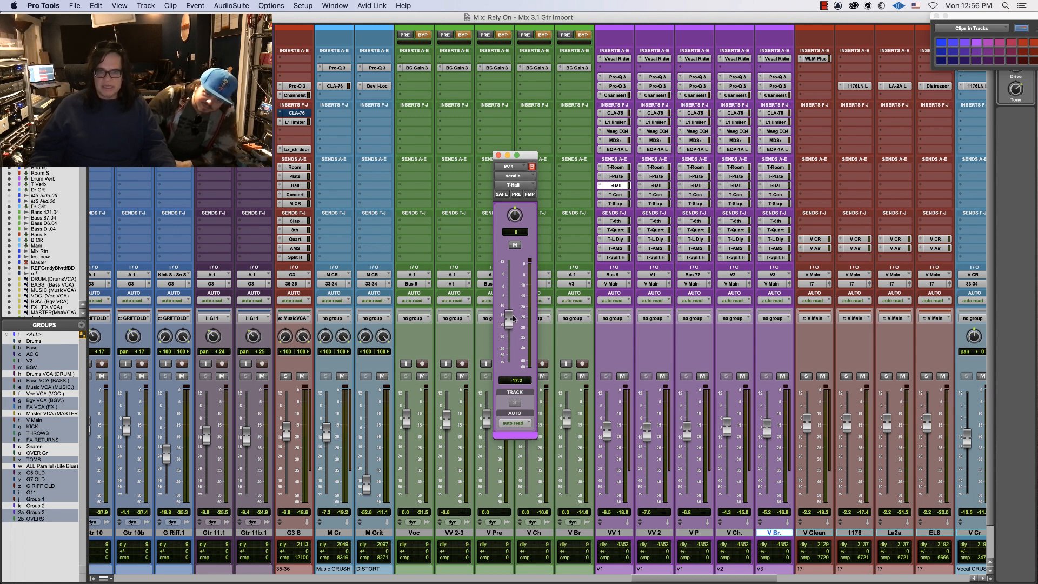
# Set VV 1's T-Con send to about -33.9 dB and replay the song from 2|4|000
pyautogui.click(618, 195)
pyautogui.moveTo(509, 369); pyautogui.dragTo(509, 345)
pyautogui.press('super+equal')
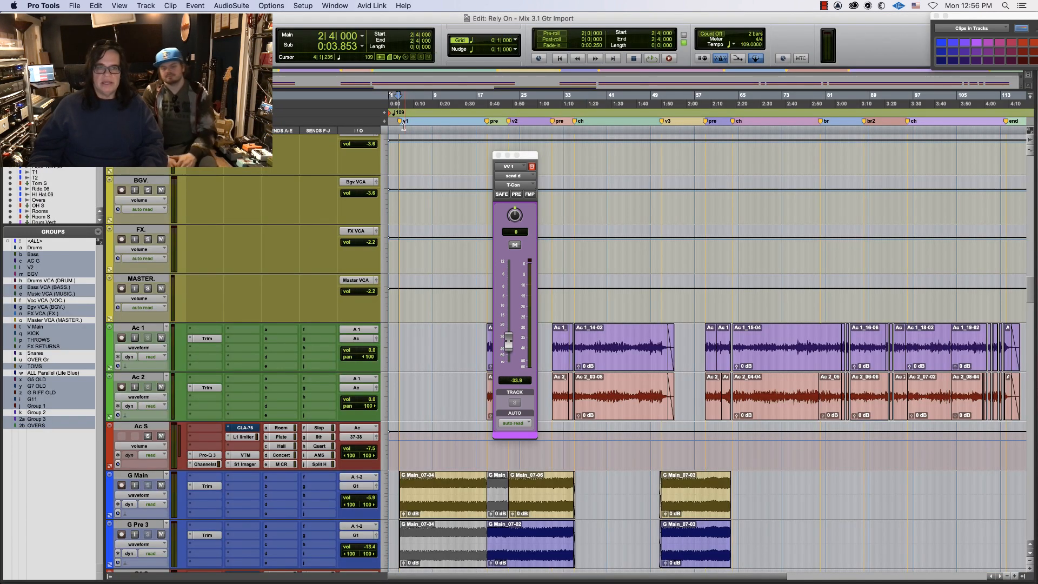
pyautogui.press('super+equal')
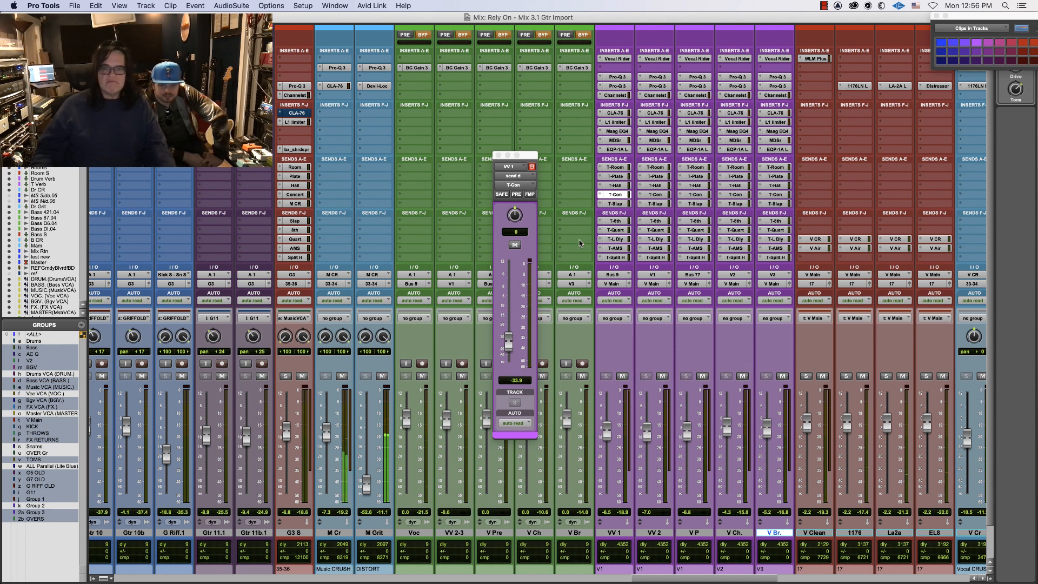
# Check VV 1's T-8th send and set its T-Split H send to about -26.4 dB
pyautogui.click(614, 221)
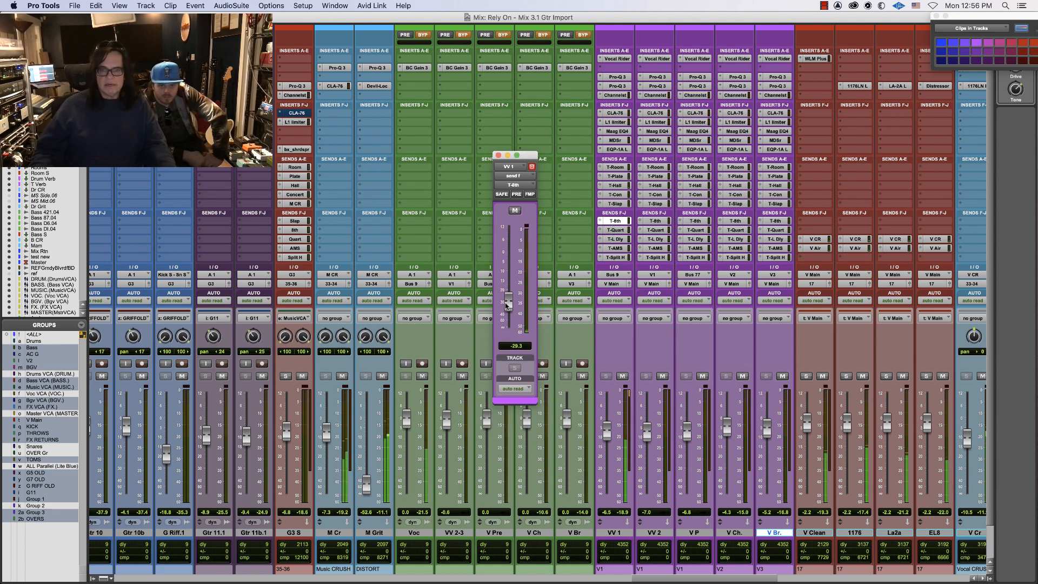
pyautogui.click(499, 155)
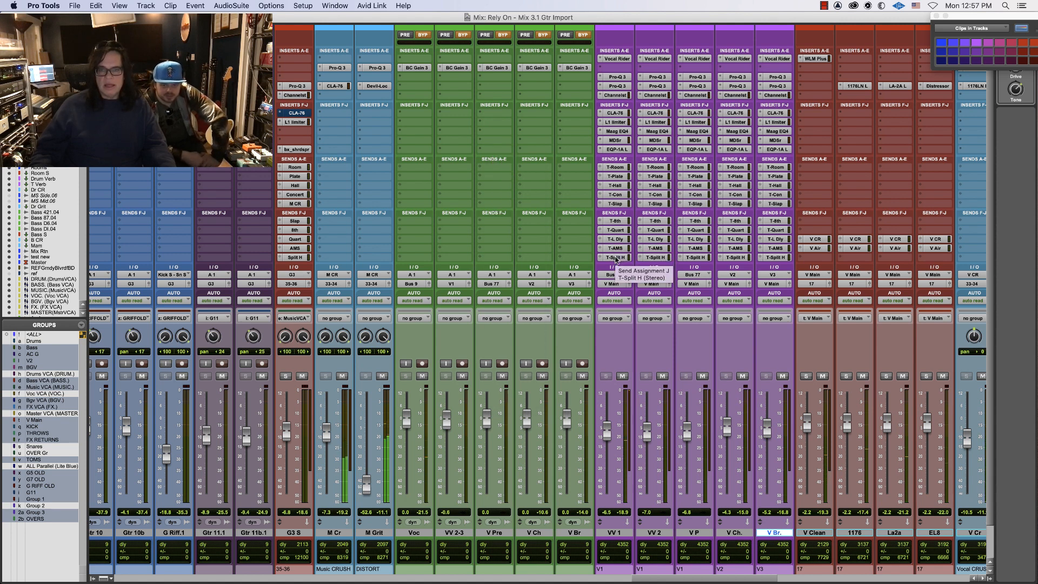
pyautogui.click(615, 257)
pyautogui.moveTo(508, 342)
pyautogui.mouseDown()
pyautogui.moveTo(511, 304)
pyautogui.moveTo(512, 343)
pyautogui.mouseUp()
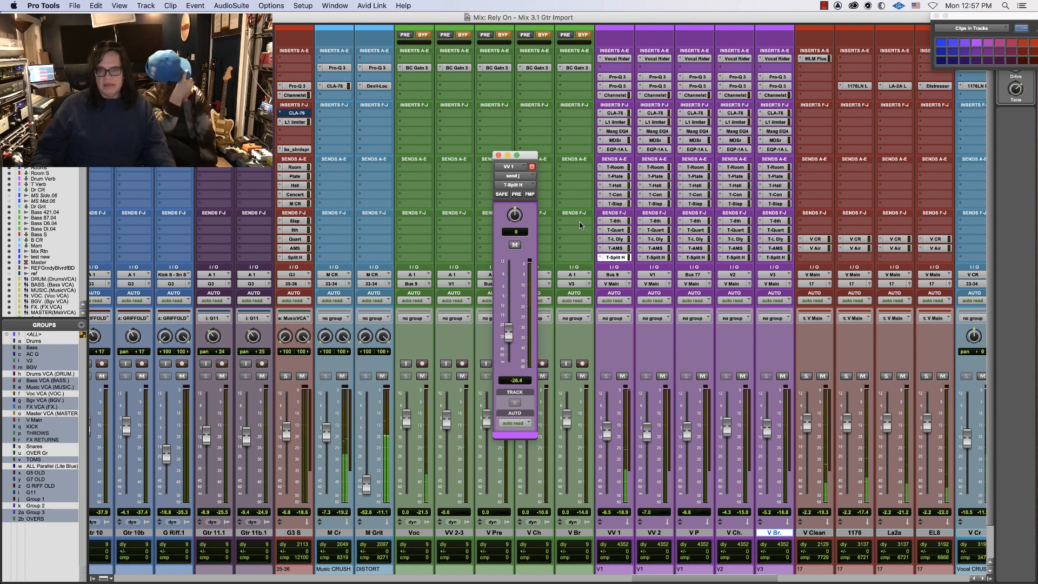
# Raise VV 1's T-Con send to about -27.7 dB
pyautogui.click(616, 196)
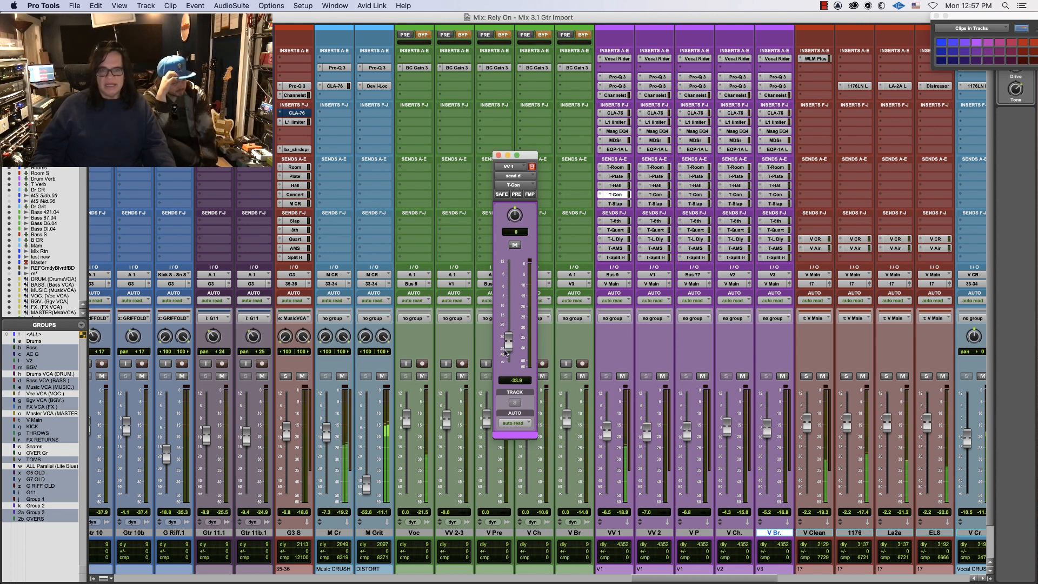
pyautogui.moveTo(506, 352)
pyautogui.mouseDown()
pyautogui.moveTo(508, 306)
pyautogui.moveTo(510, 347)
pyautogui.mouseUp()
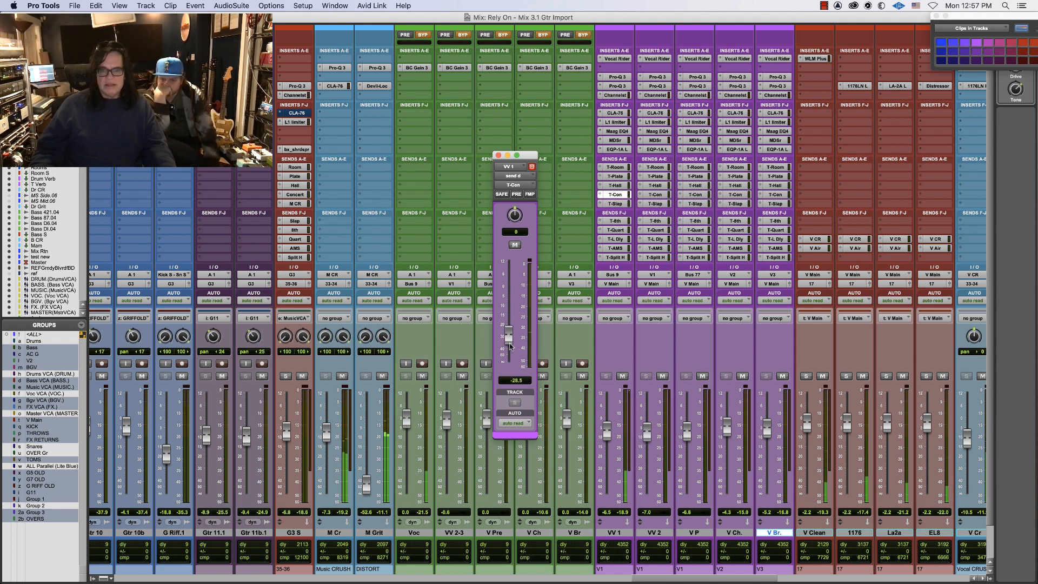
pyautogui.click(604, 425)
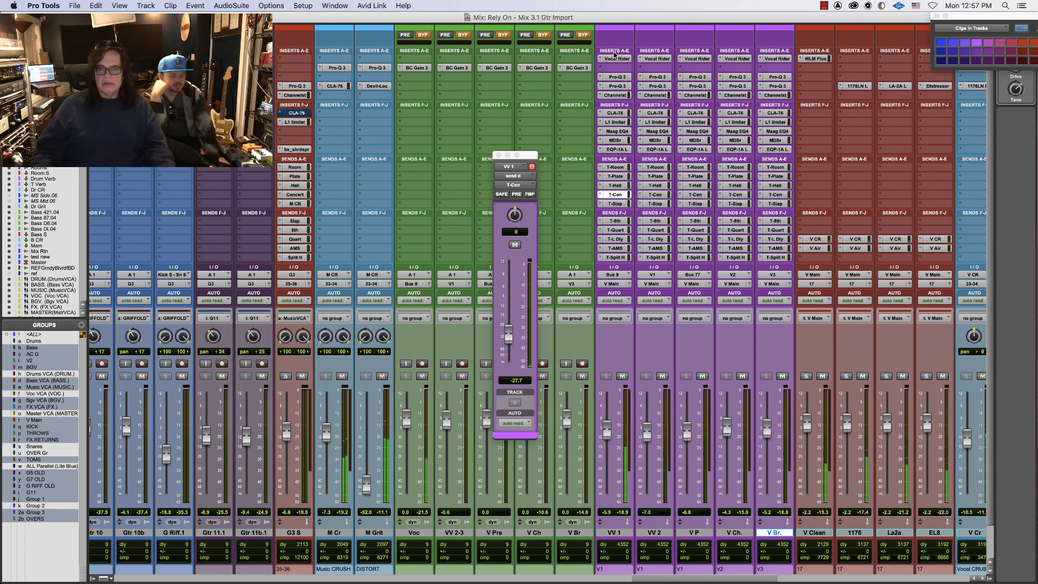
# Inspect the Vocal Rider settings on VV 1 and close the plug-in and send windows
pyautogui.click(614, 59)
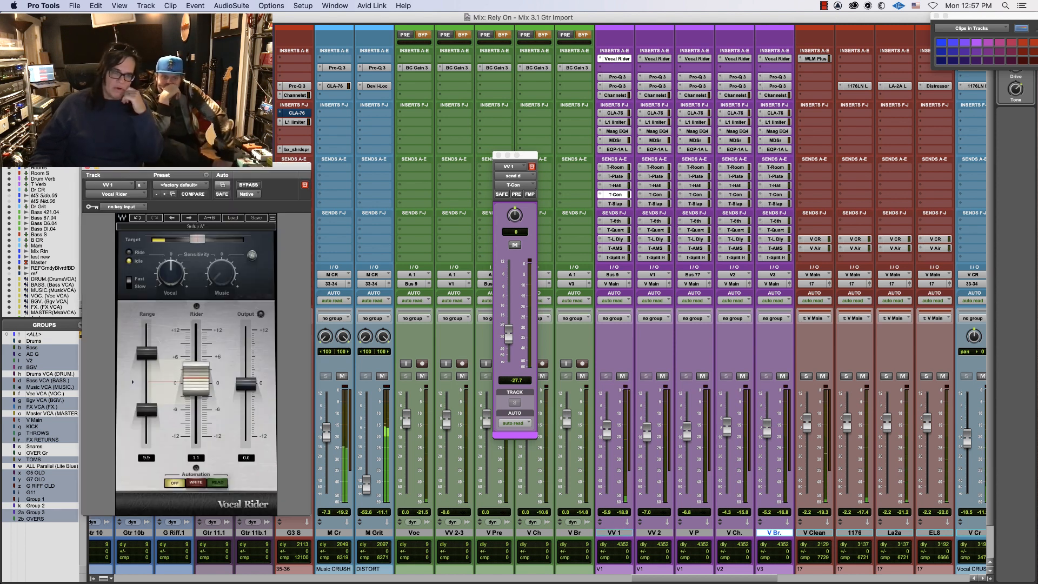
pyautogui.click(100, 177)
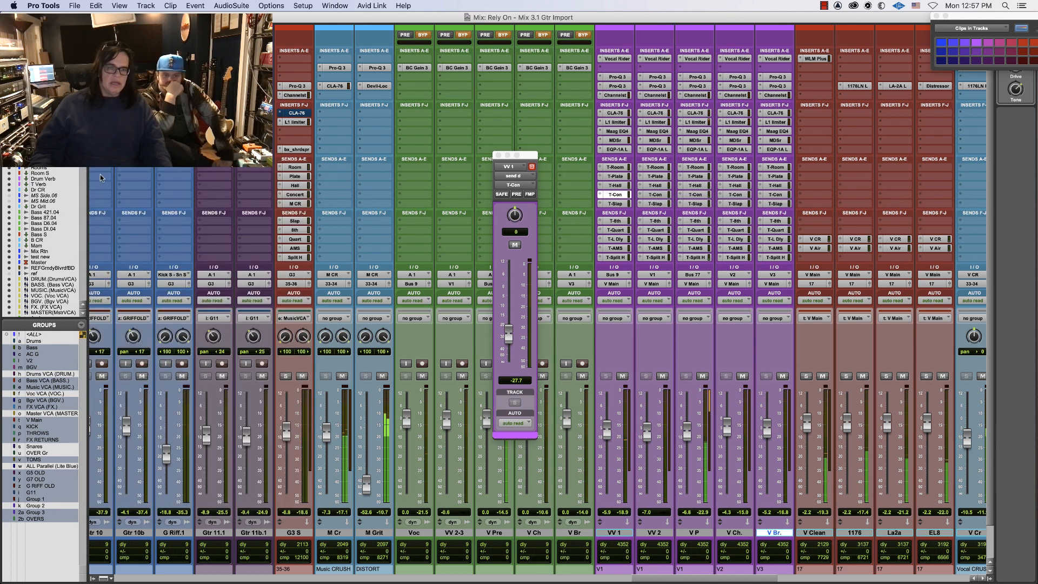
pyautogui.click(498, 156)
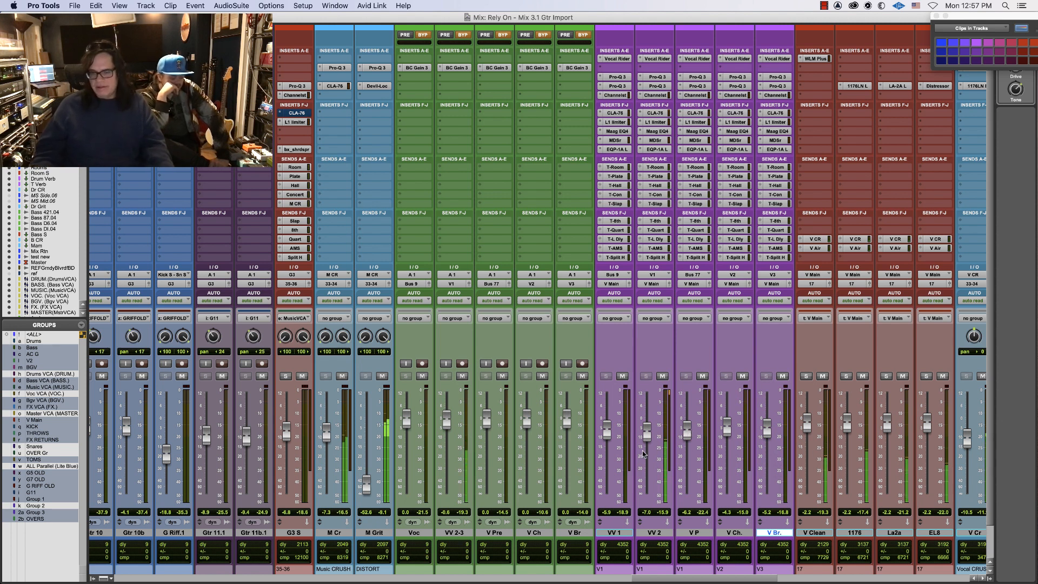
# Examine the SSL Stereo Bus Compressor on the Mix Rtn track, with its window moved to the middle of the mixer
pyautogui.moveTo(657, 578); pyautogui.dragTo(425, 558)
pyautogui.hscroll(-15, 425, 558)
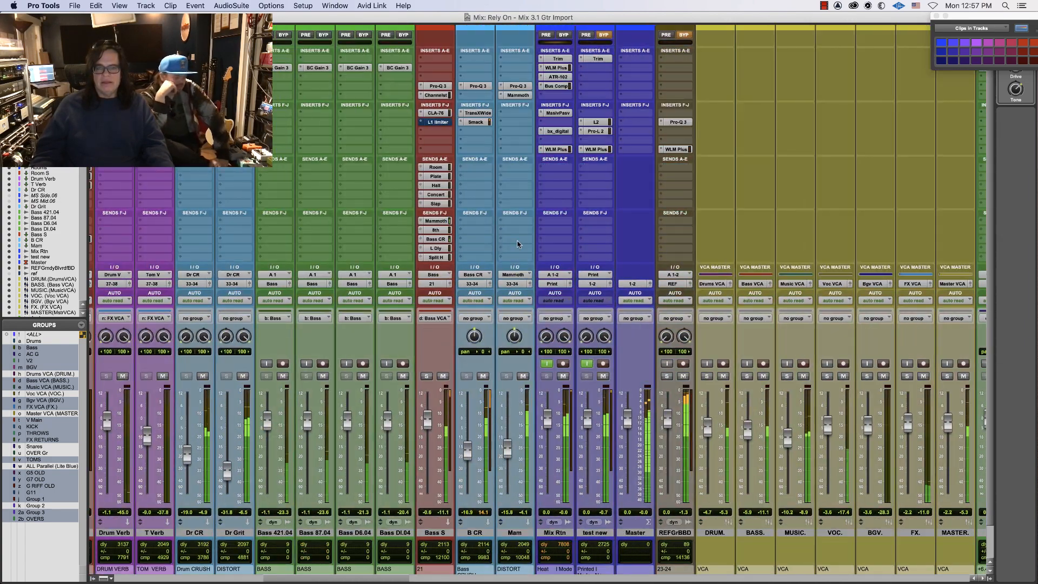
pyautogui.click(557, 85)
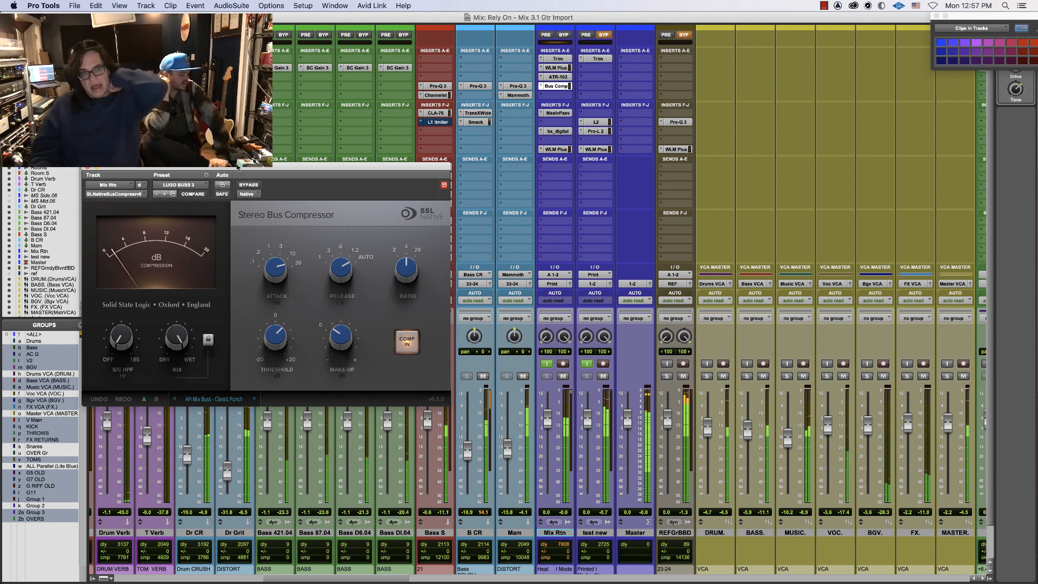
pyautogui.moveTo(238, 167); pyautogui.dragTo(525, 128)
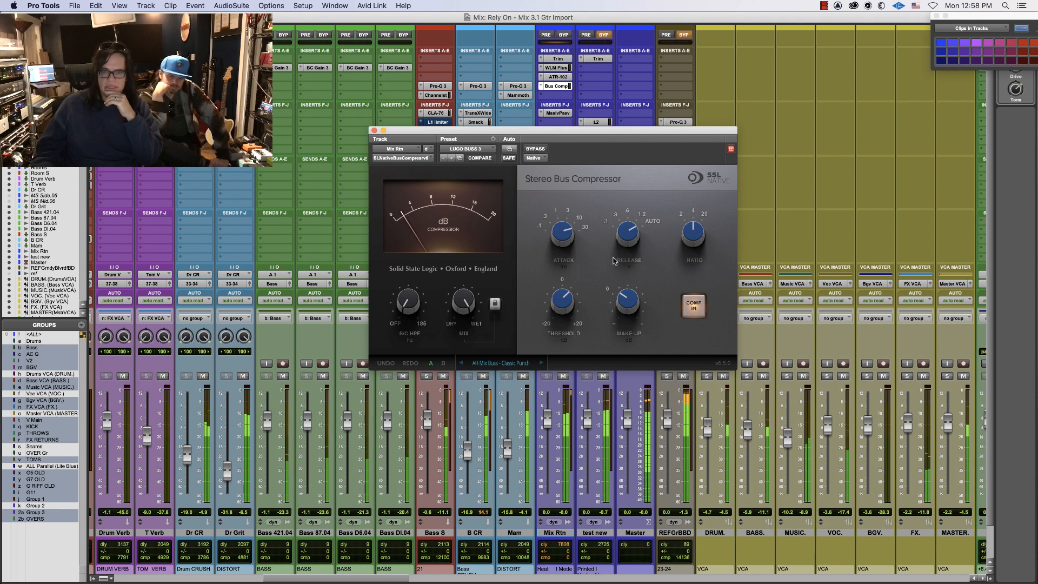
# Compare the mix with the SSL Stereo Bus Compressor bypassed and engaged, leave it engaged and close its window
pyautogui.click(564, 242)
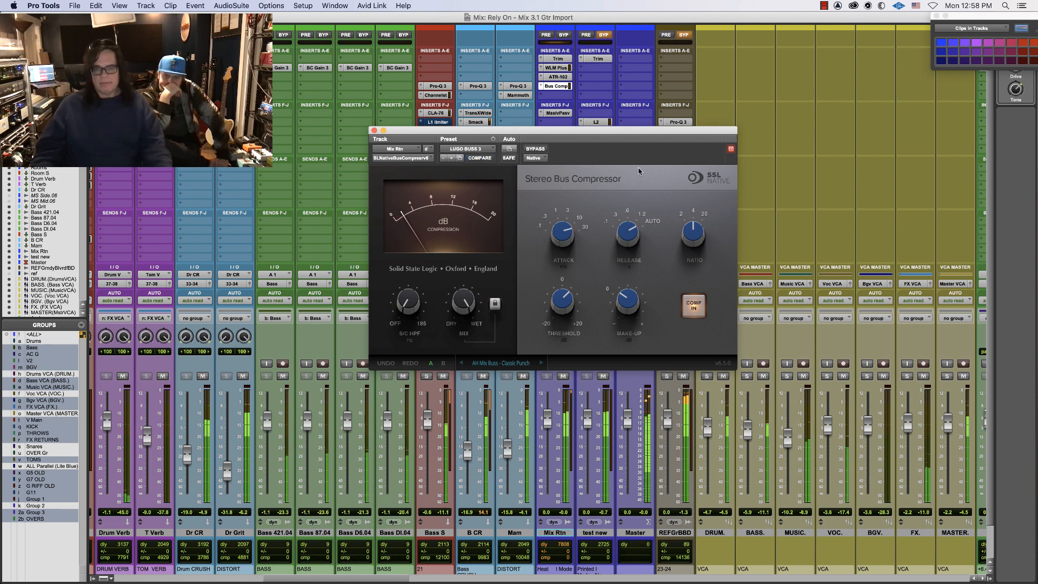
pyautogui.click(536, 149)
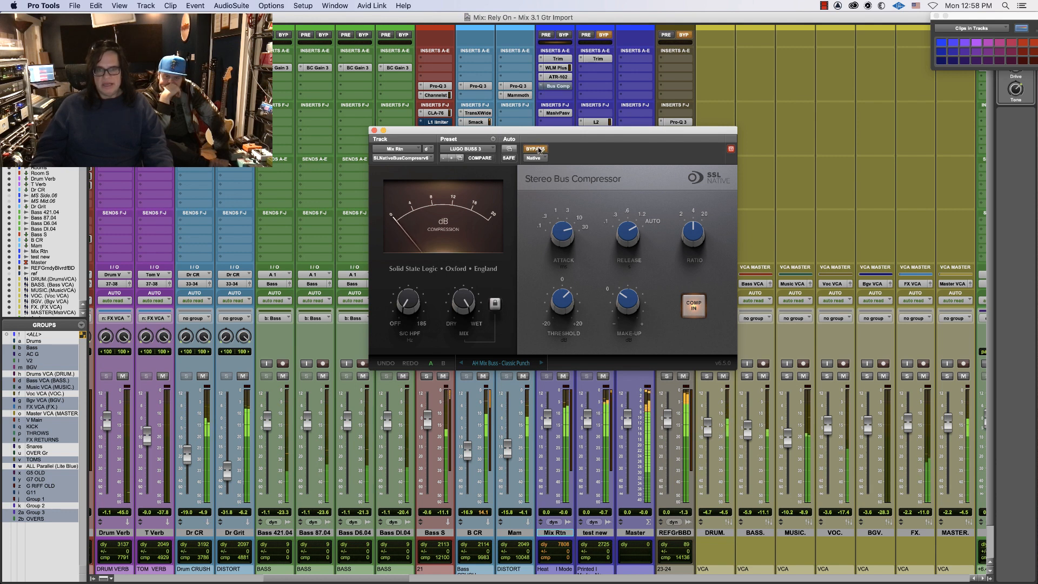
pyautogui.click(536, 149)
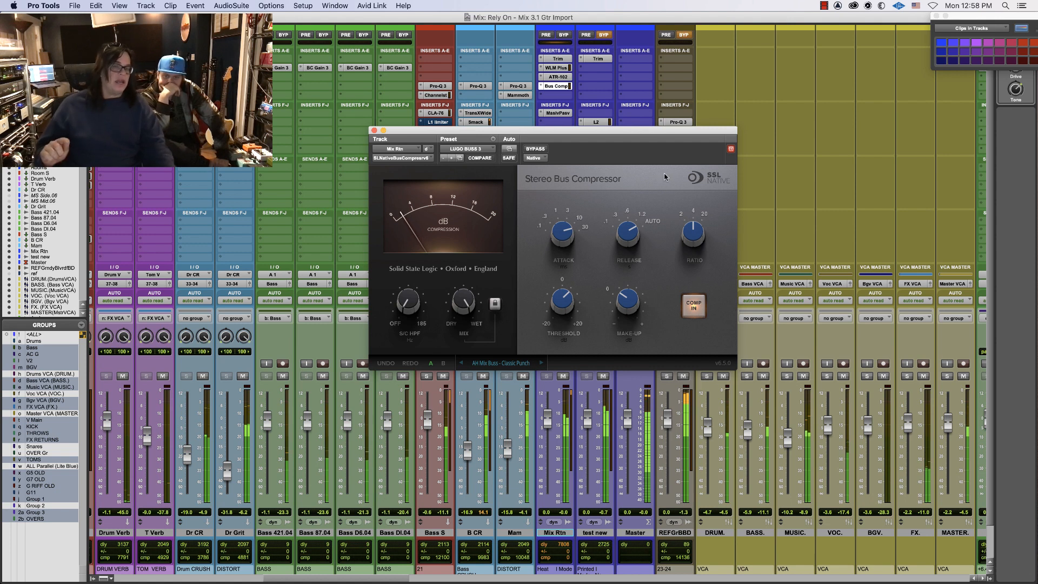
pyautogui.moveTo(544, 131); pyautogui.dragTo(605, 144)
pyautogui.click(435, 143)
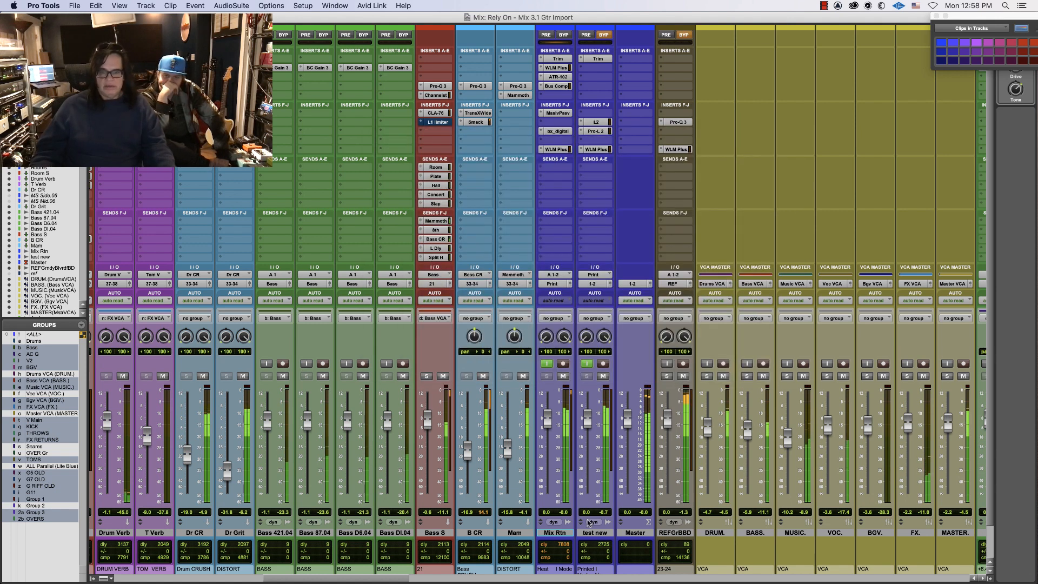
# Restart playback from bar 30, just before the second pre-chorus, and return to the mixer
pyautogui.press('super+equal')
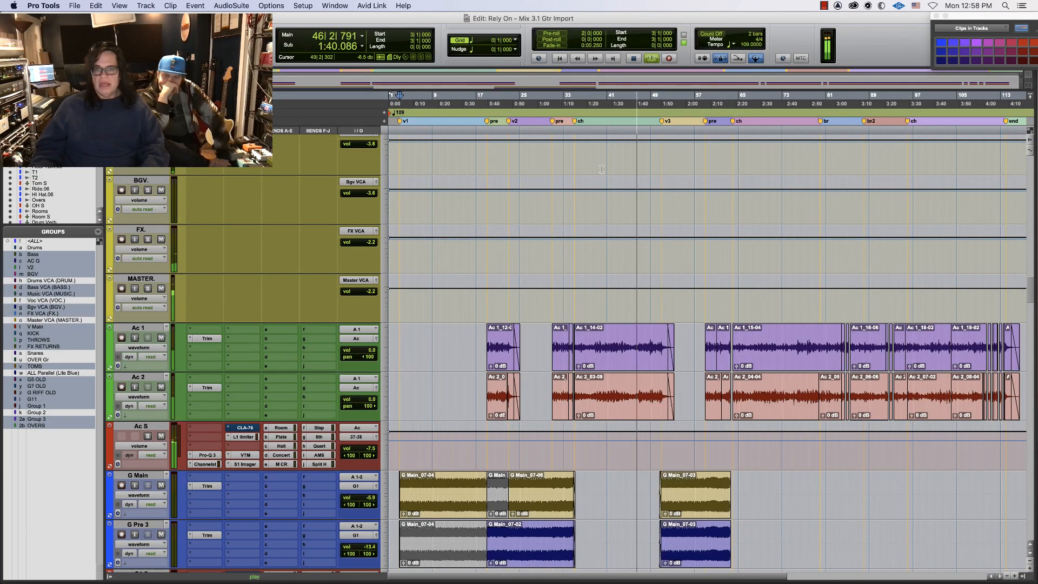
pyautogui.click(549, 104)
pyautogui.press('space')
pyautogui.press('super+equal')
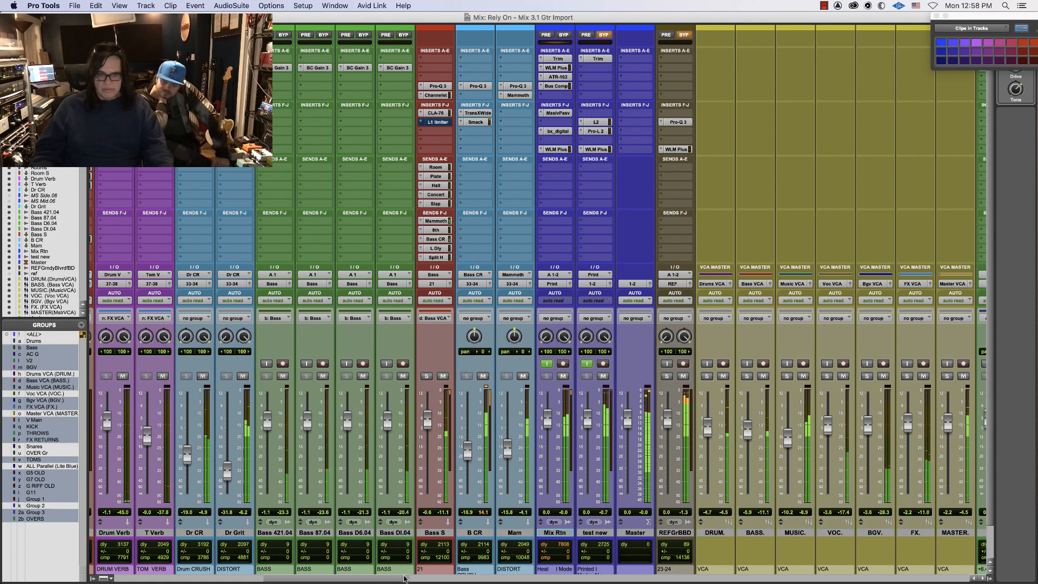
# Add a high-shelf cut of about 1.3 dB near 23.5 kHz in the Pro-Q 3 on V Ch. and close the EQ
pyautogui.moveTo(404, 570); pyautogui.dragTo(771, 582)
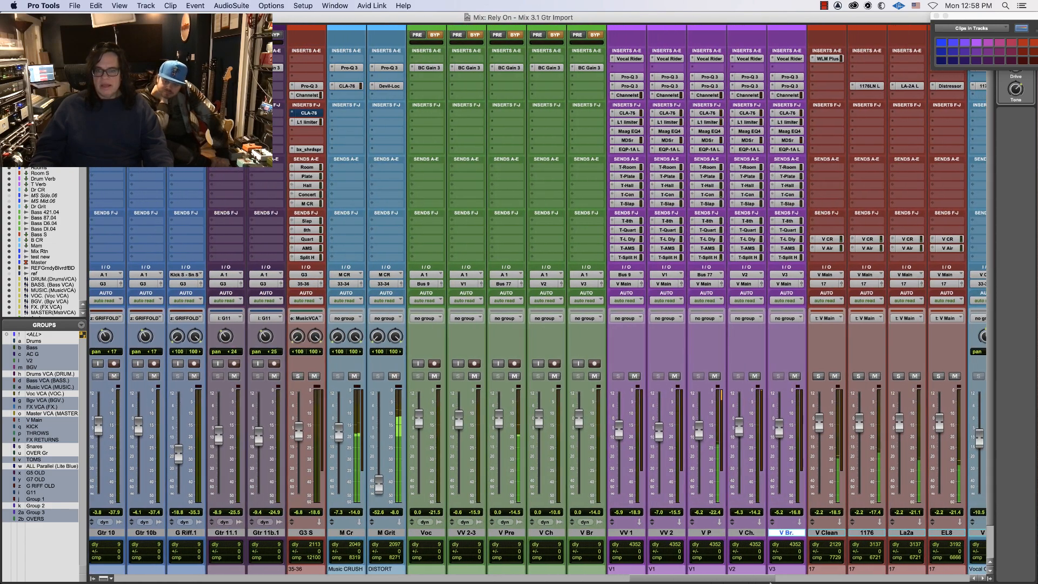
pyautogui.click(748, 77)
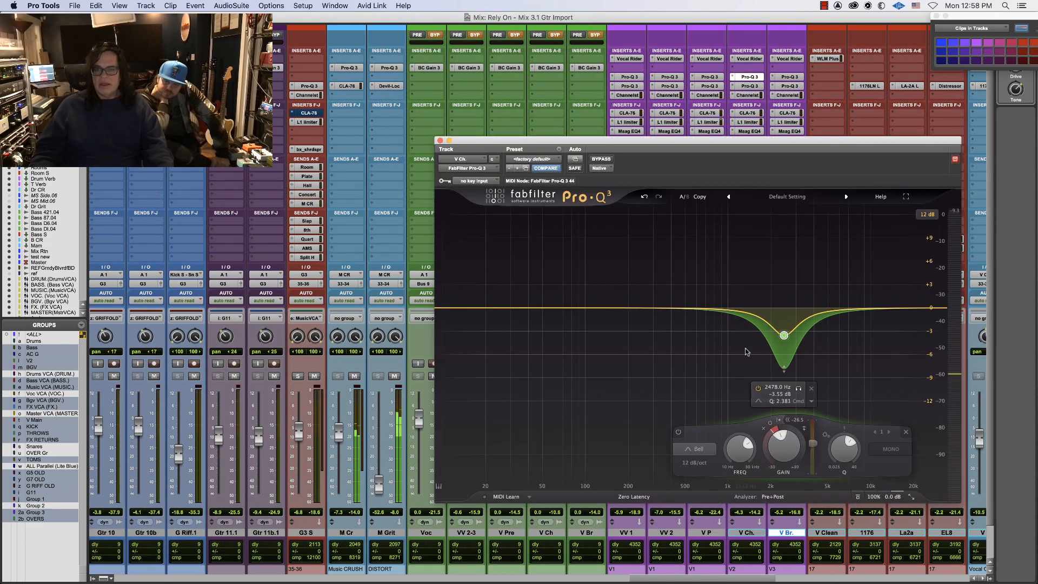
pyautogui.moveTo(924, 311); pyautogui.dragTo(924, 320)
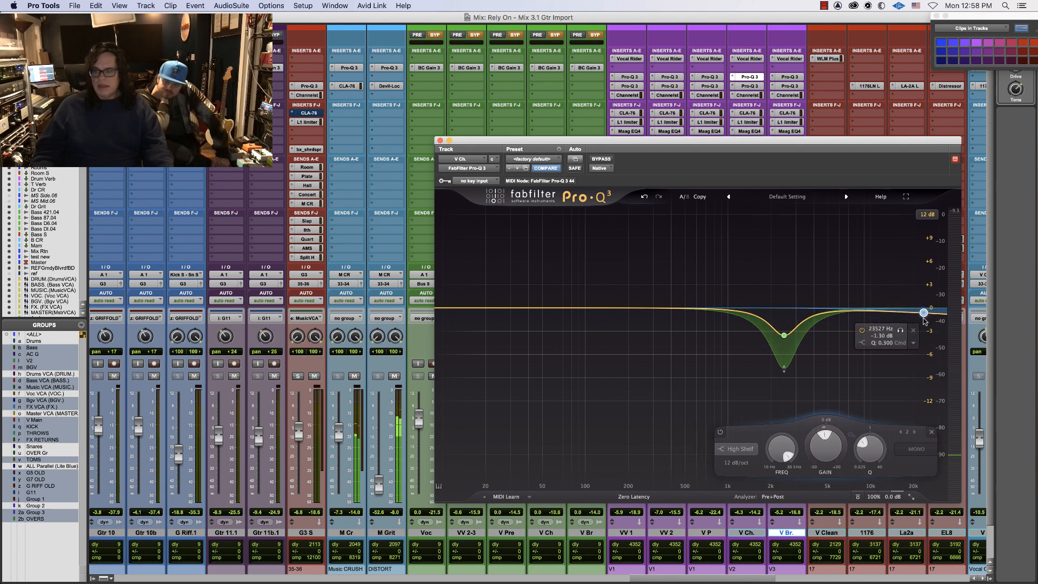
pyautogui.press('space')
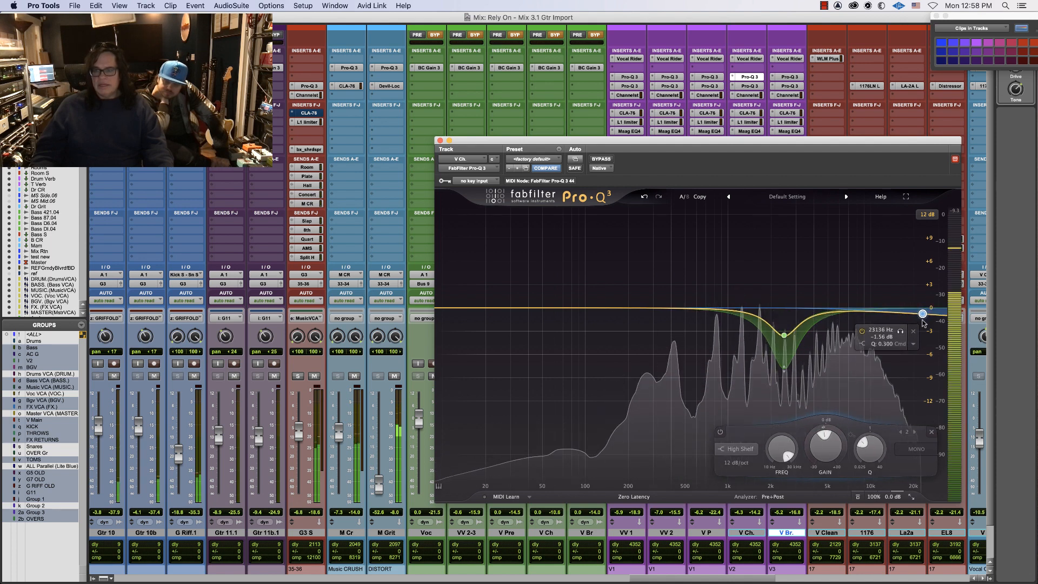
pyautogui.moveTo(923, 319); pyautogui.dragTo(924, 317)
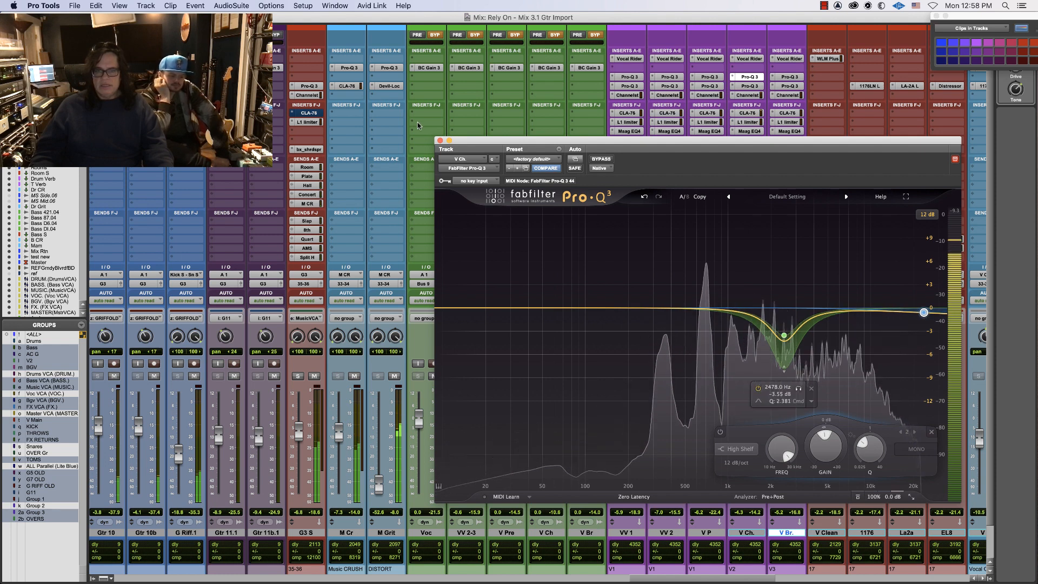
pyautogui.click(438, 140)
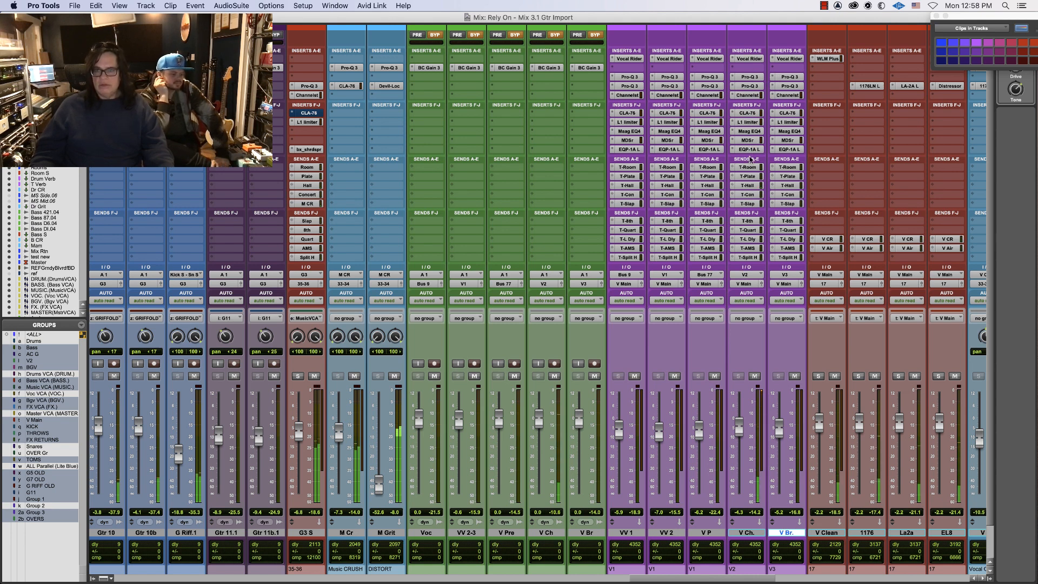
# Raise V Ch.'s T-Hall send to about -10.2 dB
pyautogui.click(747, 185)
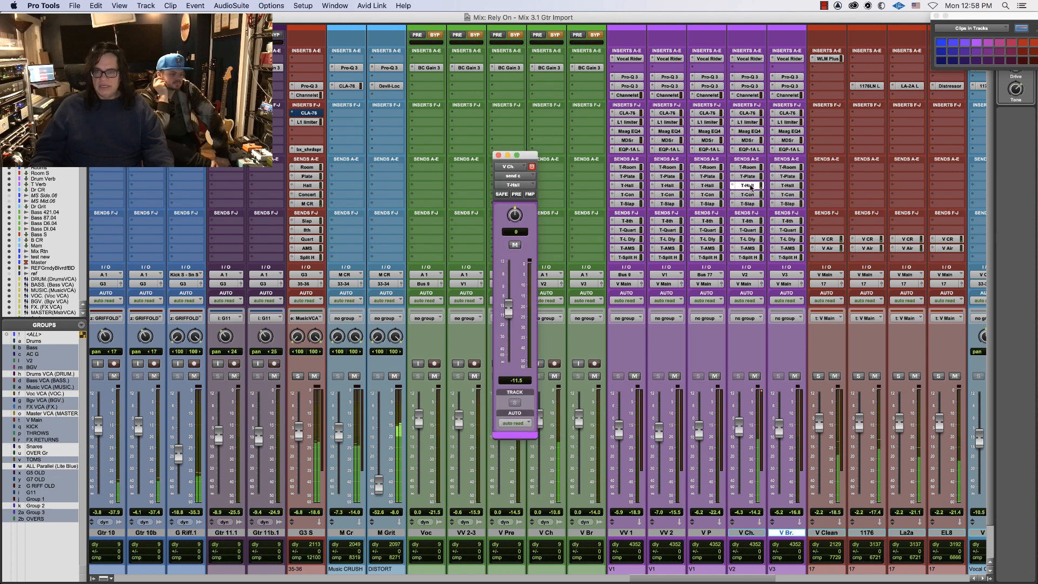
pyautogui.moveTo(507, 309); pyautogui.dragTo(508, 302)
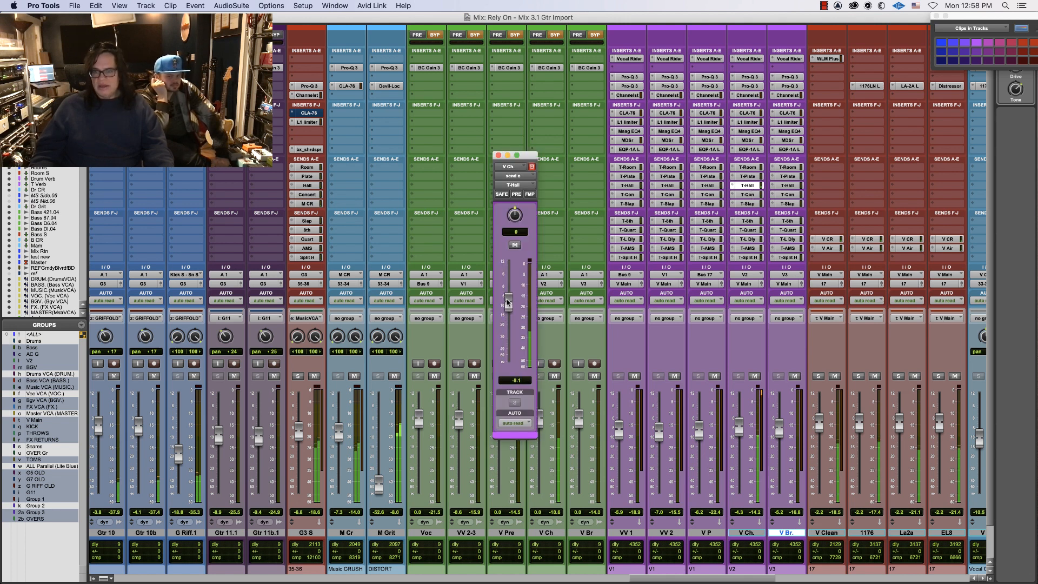
pyautogui.moveTo(509, 301); pyautogui.dragTo(507, 307)
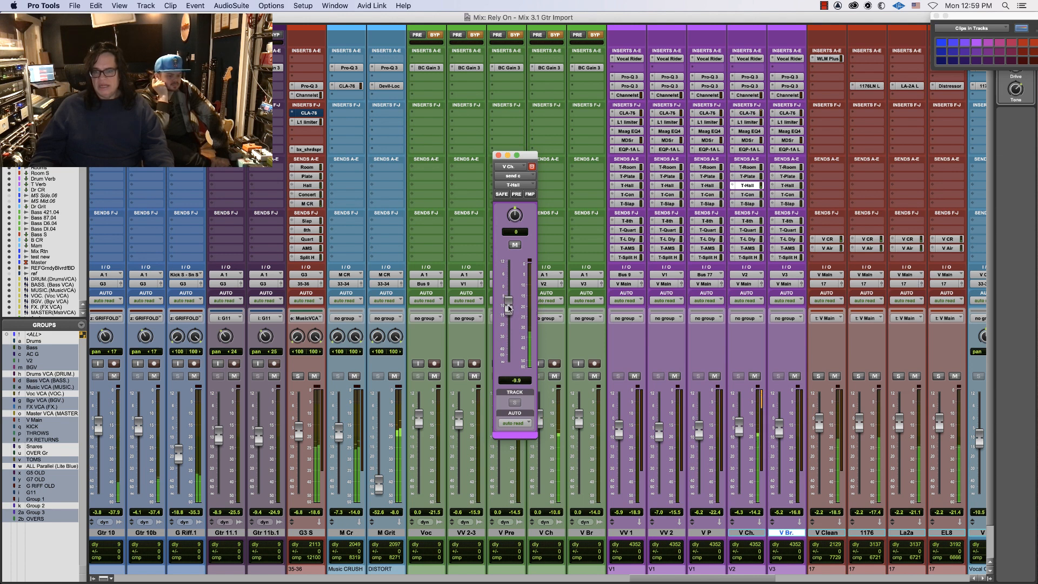
pyautogui.keyDown('alt'); pyautogui.click(797, 388); pyautogui.keyUp('alt')
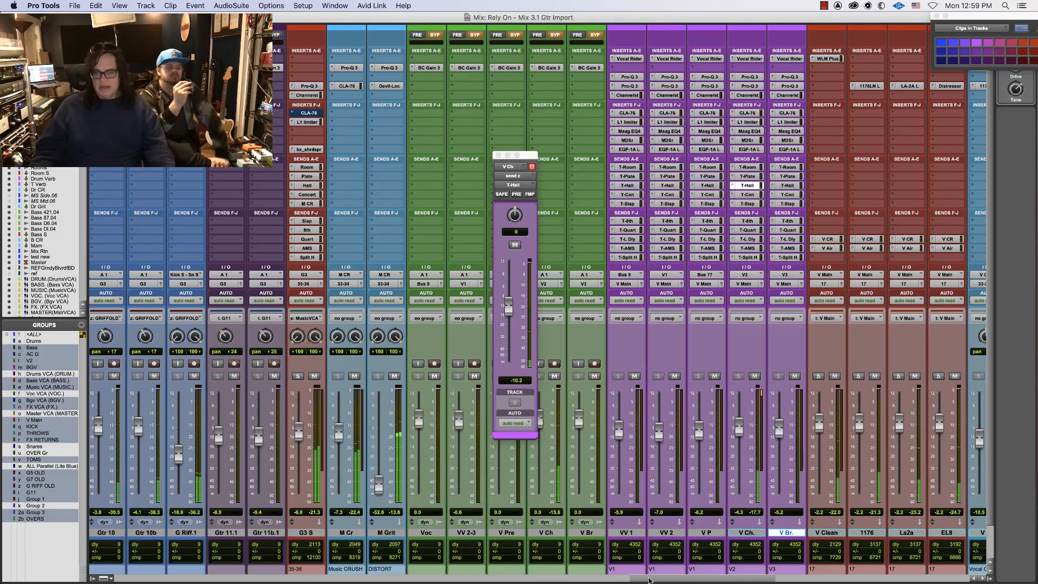
# Raise the G3 S guitar submix fader to about -5.2 dB
pyautogui.moveTo(644, 576); pyautogui.dragTo(593, 571)
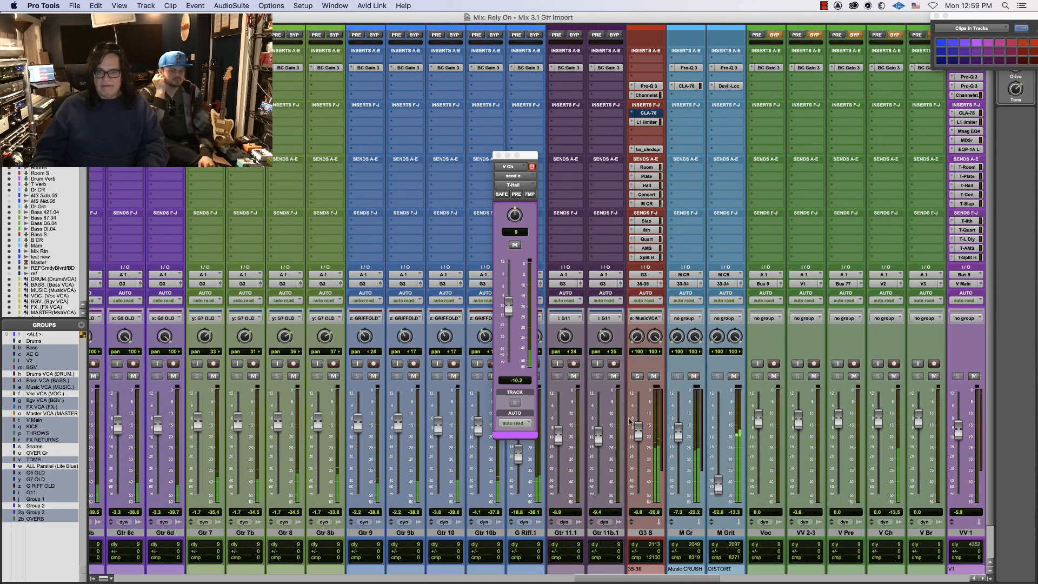
pyautogui.moveTo(639, 432); pyautogui.dragTo(638, 425)
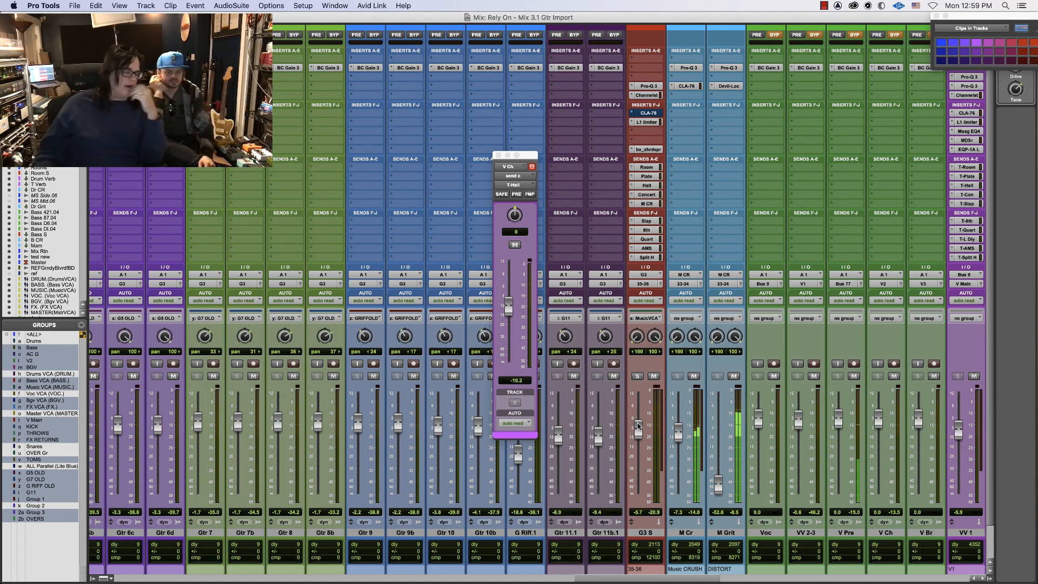
pyautogui.moveTo(638, 425); pyautogui.dragTo(639, 424)
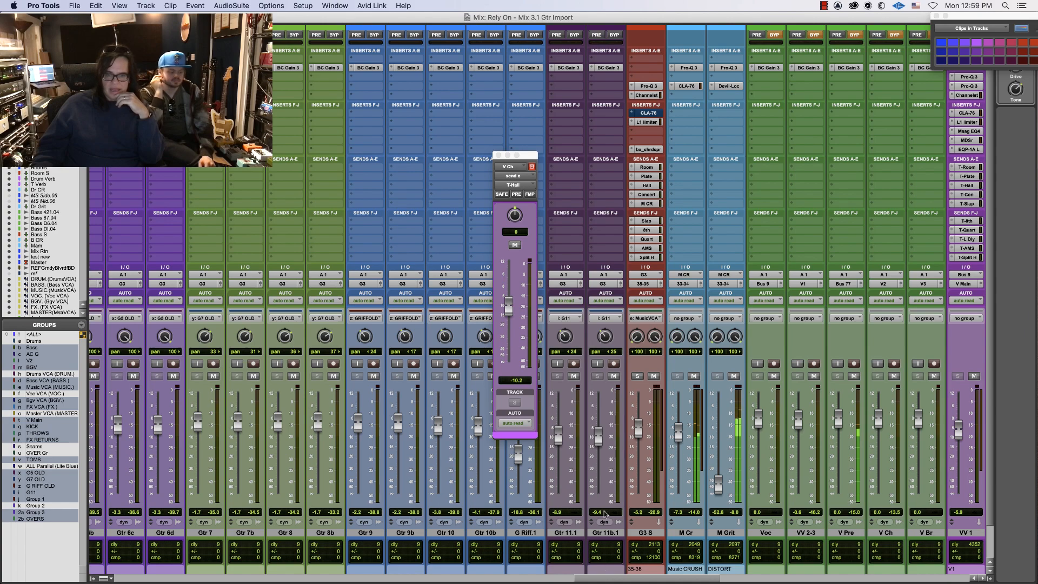
# Raise the grouped V Main parallel vocal faders slightly from La2a, and raise the V Cr vocal crush fader
pyautogui.moveTo(614, 580); pyautogui.dragTo(685, 580)
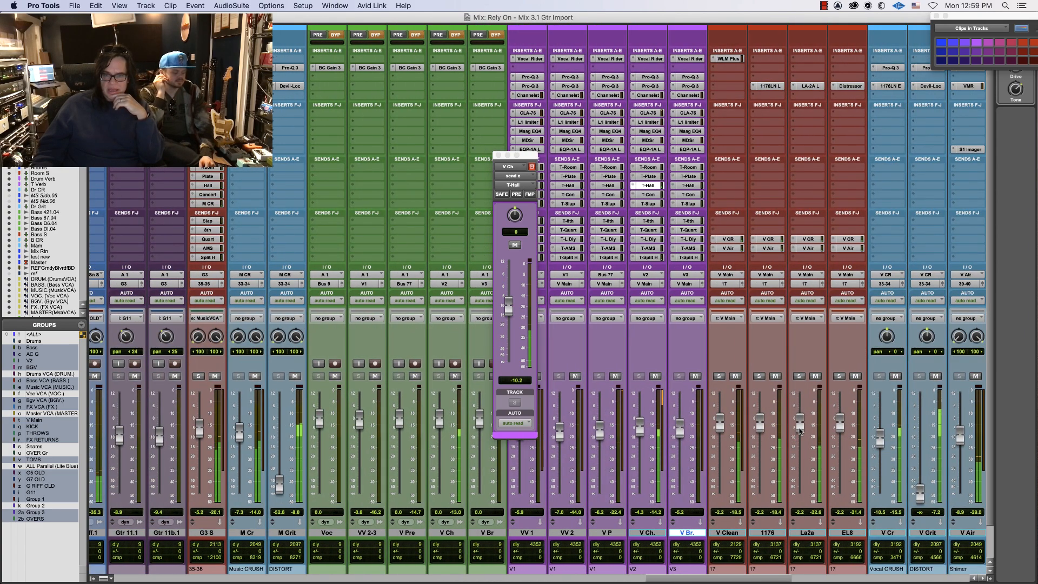
pyautogui.moveTo(800, 431); pyautogui.dragTo(800, 429)
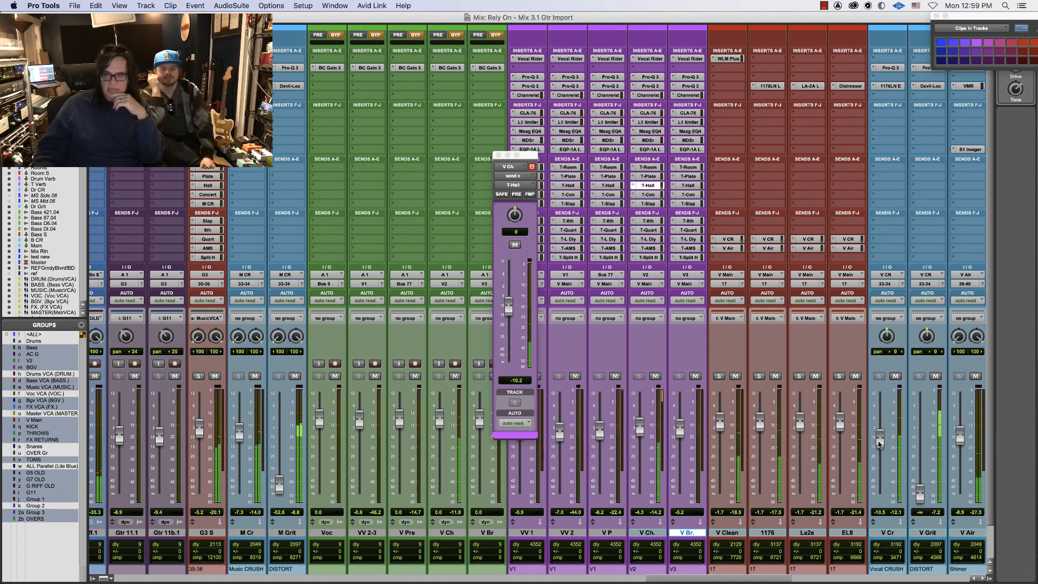
pyautogui.moveTo(879, 443); pyautogui.dragTo(880, 439)
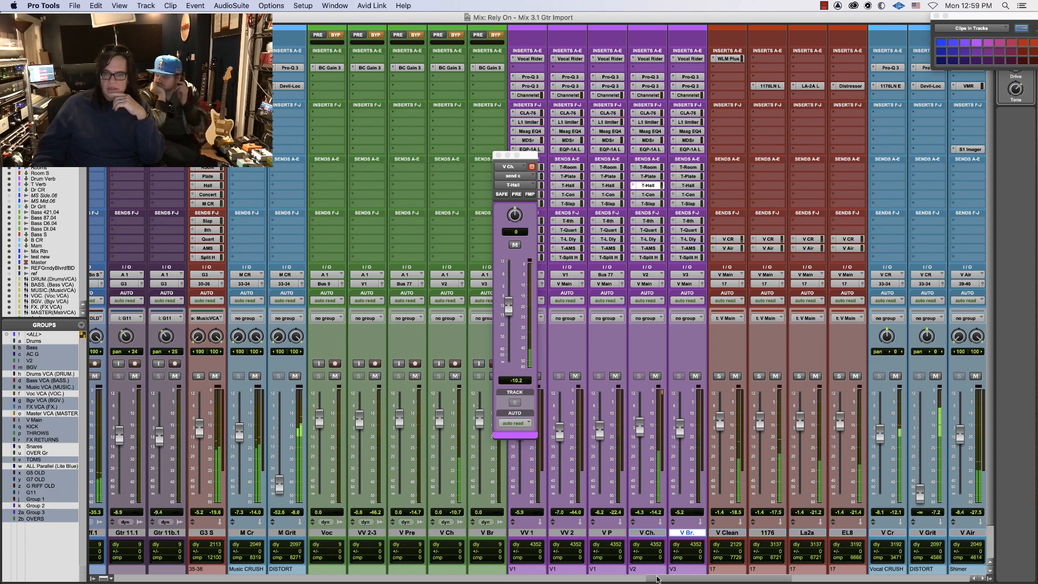
# Raise the grouped Gtr 5 and Gtr 6 faders by about 0.8 dB to -2.5 dB, and nudge the Gtr 7 group up
pyautogui.moveTo(657, 578); pyautogui.dragTo(479, 581)
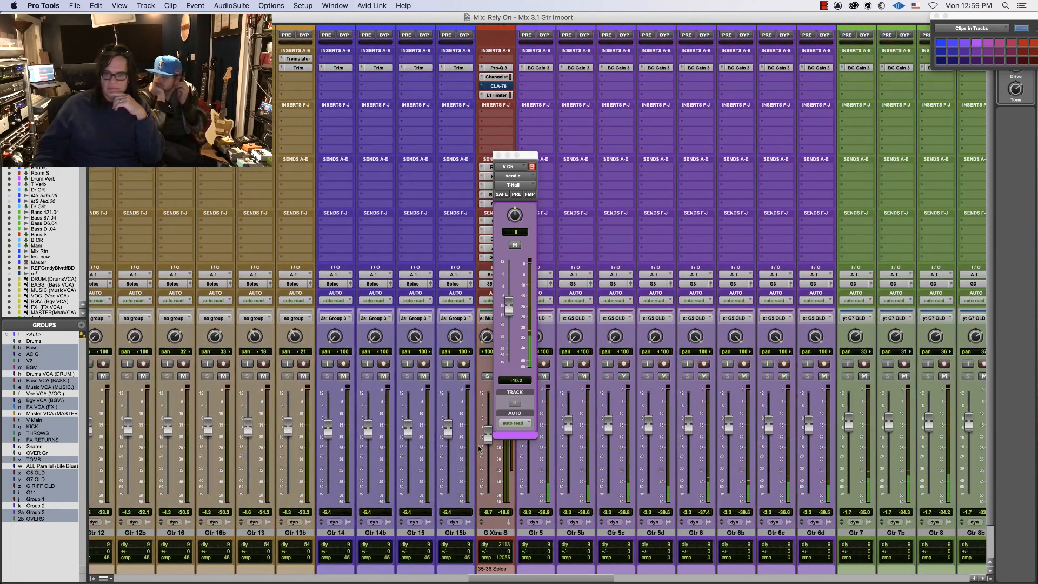
pyautogui.moveTo(649, 433); pyautogui.dragTo(651, 431)
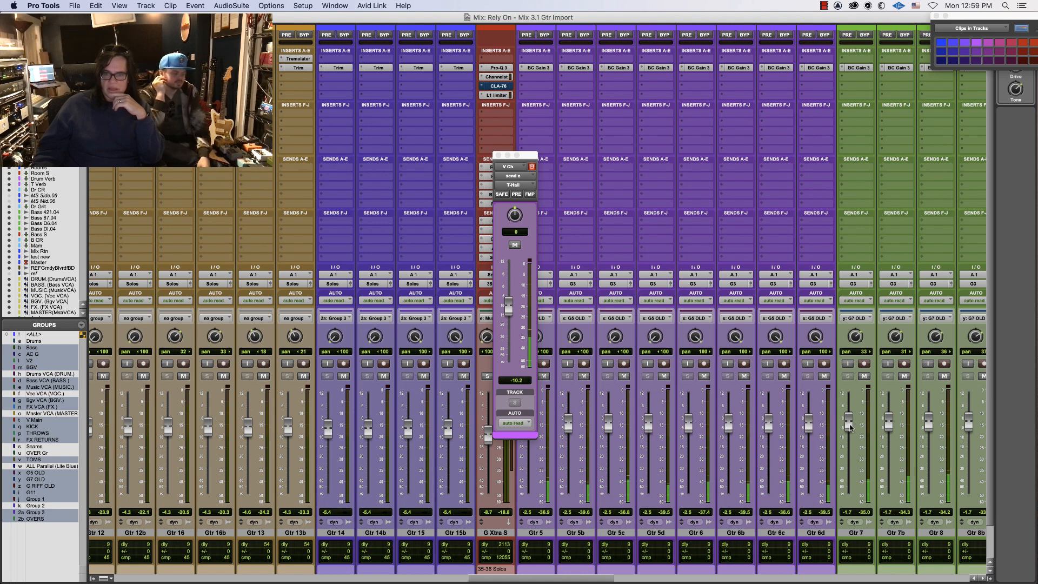
pyautogui.moveTo(850, 426); pyautogui.dragTo(850, 425)
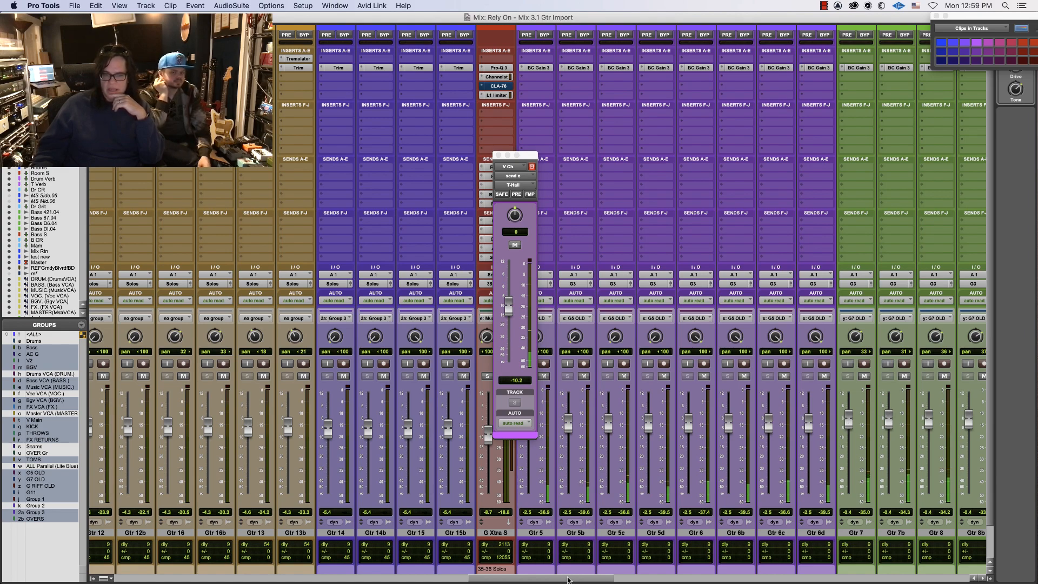
# Lower the Ac S acoustic submix fader to about -8.1 dB and close the open T-Hall send window
pyautogui.moveTo(568, 580); pyautogui.dragTo(485, 551)
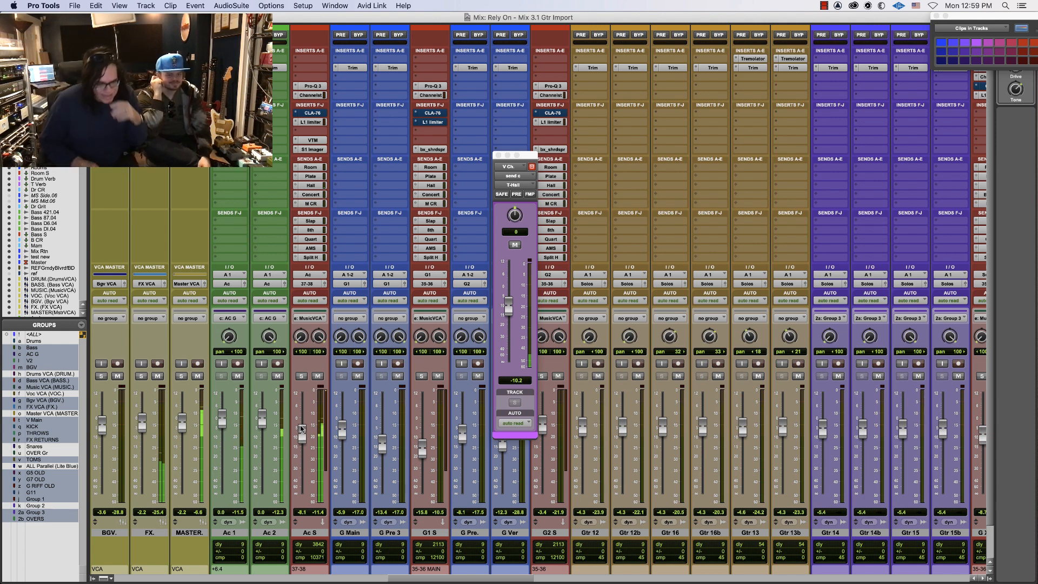
pyautogui.press('super+equal')
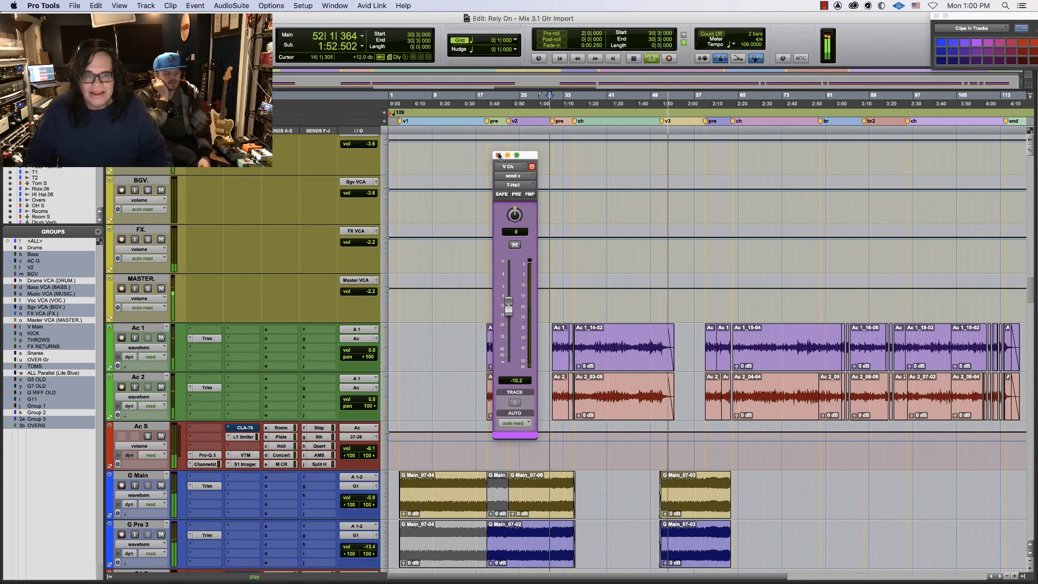
pyautogui.click(497, 155)
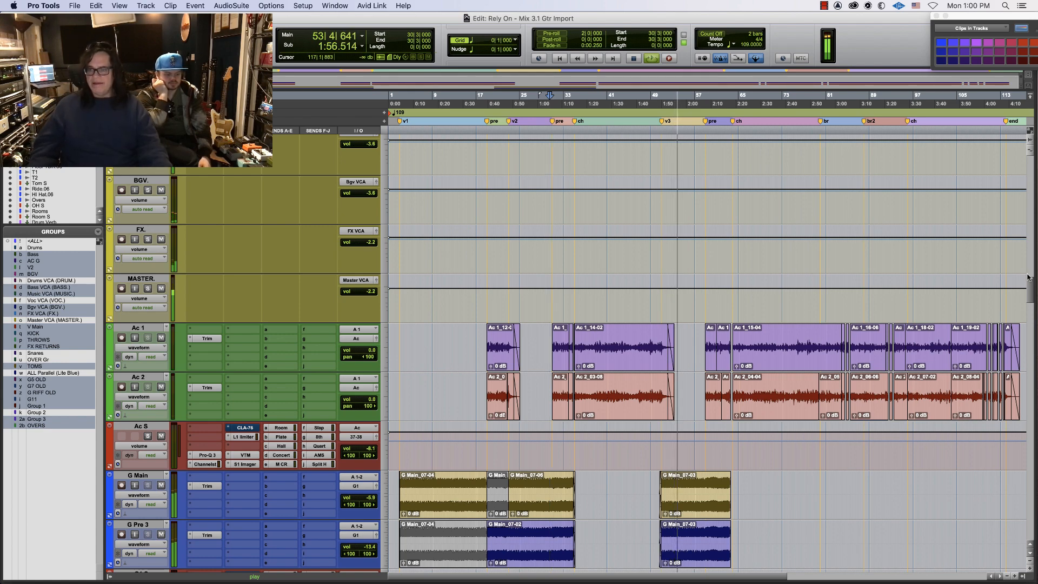
# Raise the Sn S snare fader to about -3.6 dB, and raise the Sn Trig and K/S CR faders slightly
pyautogui.moveTo(1032, 285); pyautogui.dragTo(1033, 304)
pyautogui.press('super+equal')
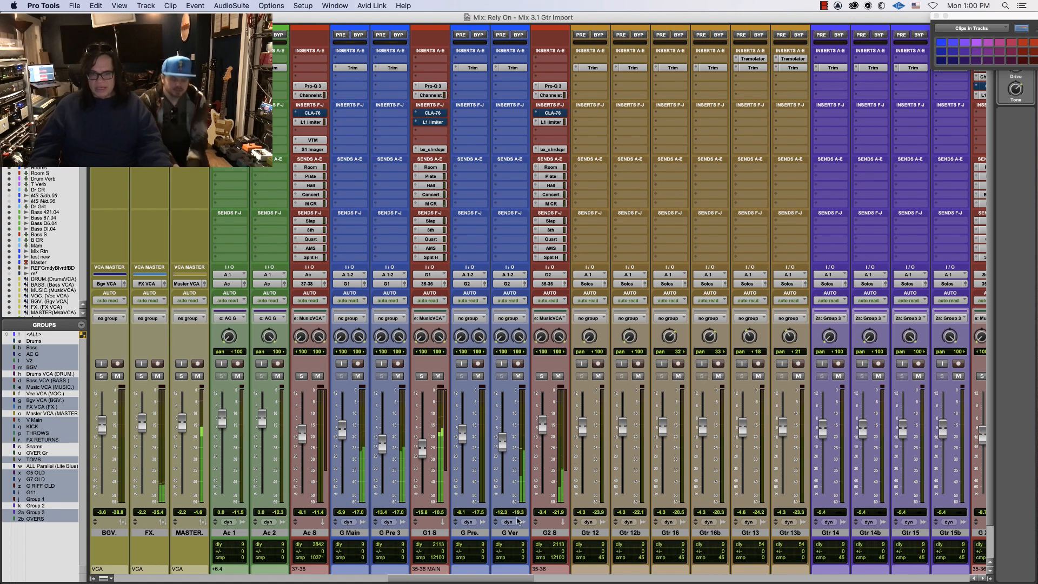
pyautogui.moveTo(471, 581); pyautogui.dragTo(199, 582)
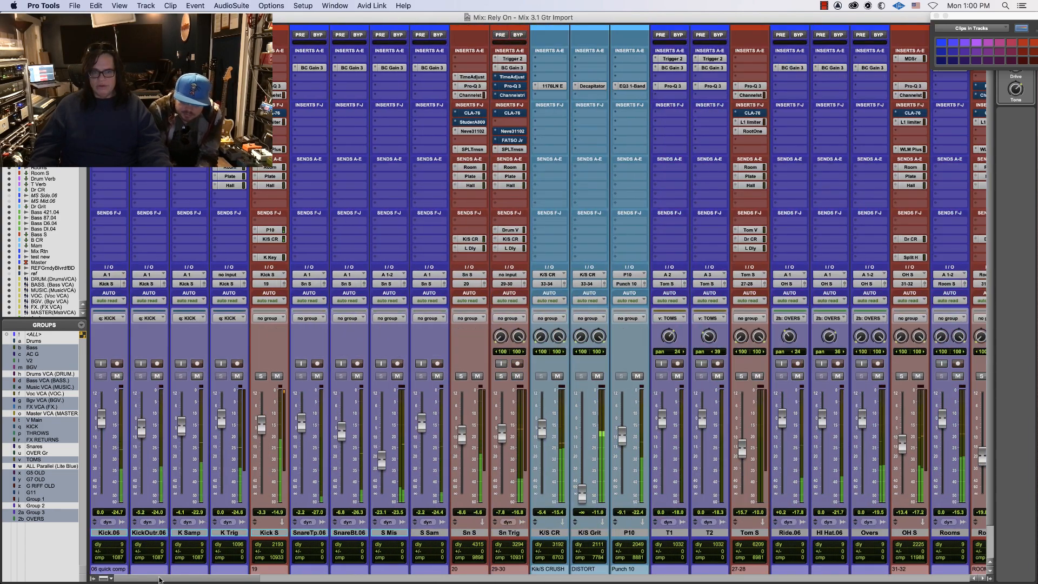
pyautogui.moveTo(461, 437); pyautogui.dragTo(461, 431)
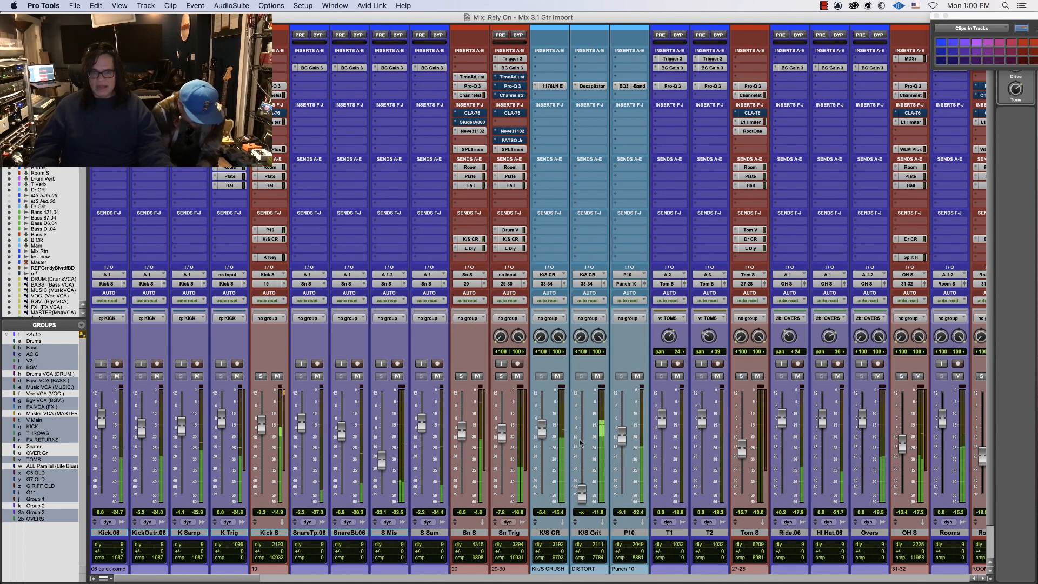
pyautogui.moveTo(542, 435); pyautogui.dragTo(501, 432)
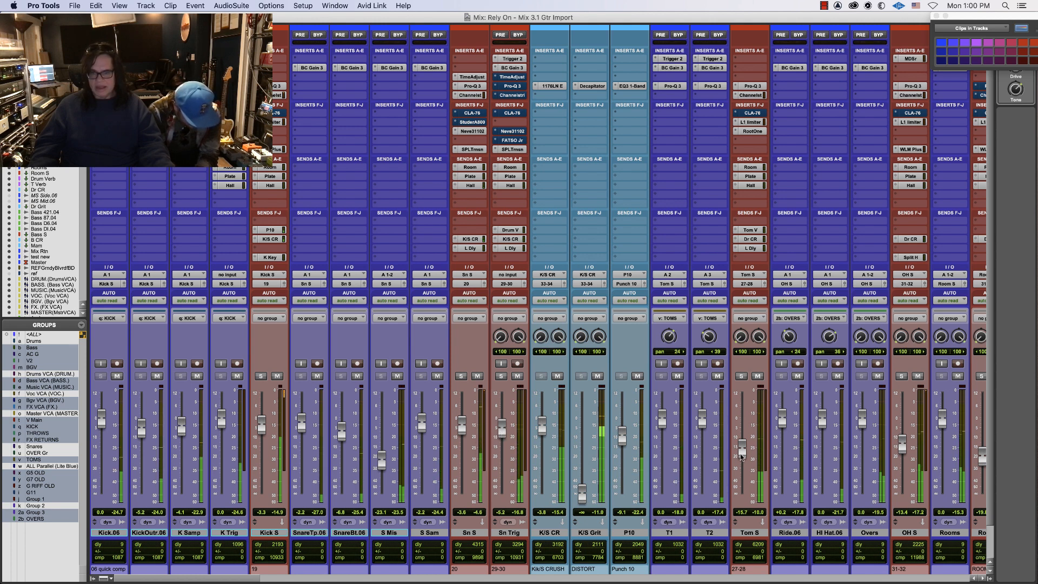
# Raise the Tom S submix fader to about -11.3 dB
pyautogui.press('super+equal')
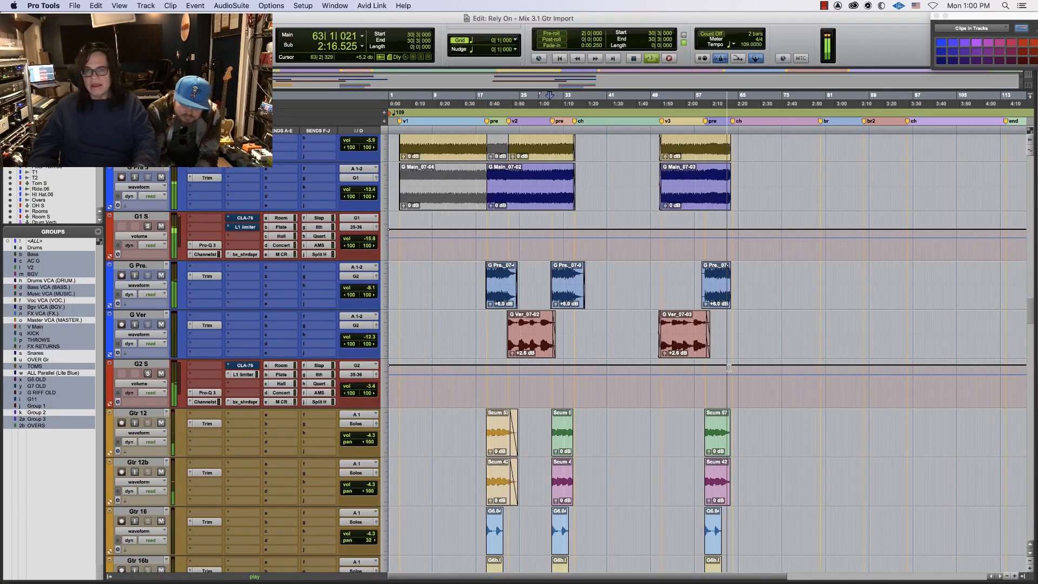
pyautogui.press('super+equal')
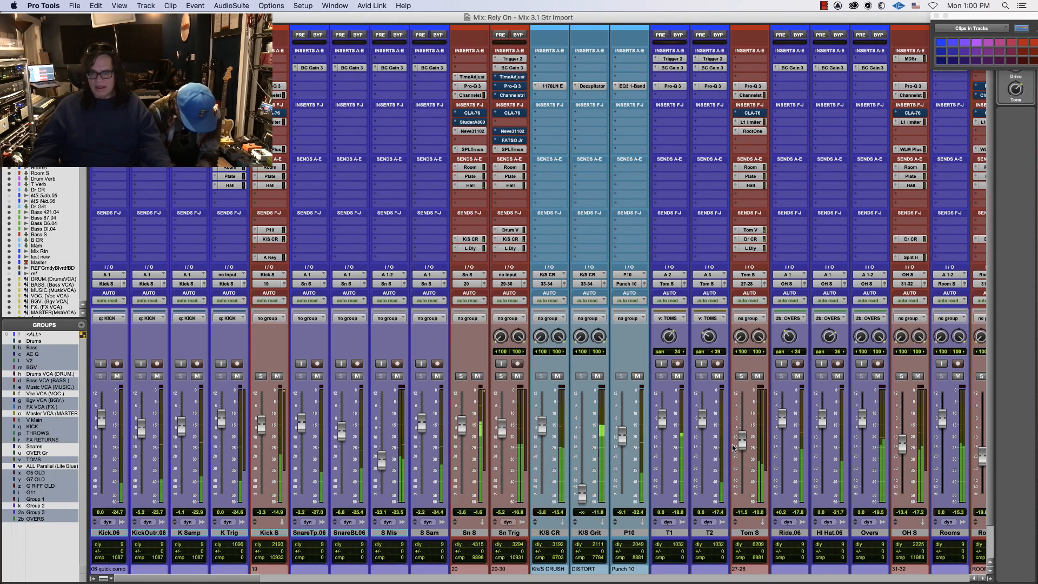
pyautogui.moveTo(742, 447); pyautogui.dragTo(742, 448)
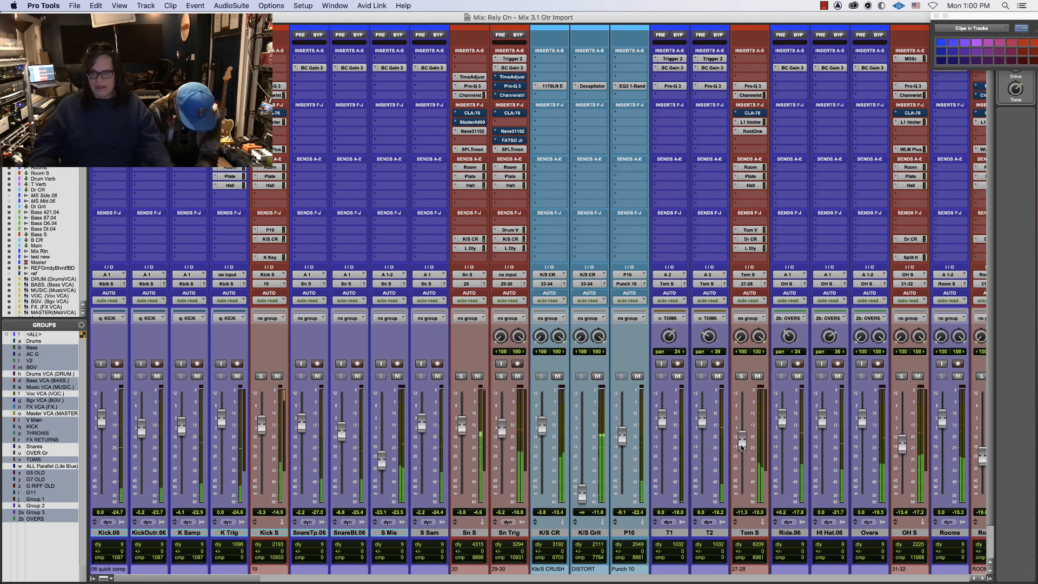
# Audition the Tom S submix in solo, and lower the Sn S fader to about -6.2 dB and Sn Trig to about -7.5 dB
pyautogui.click(742, 378)
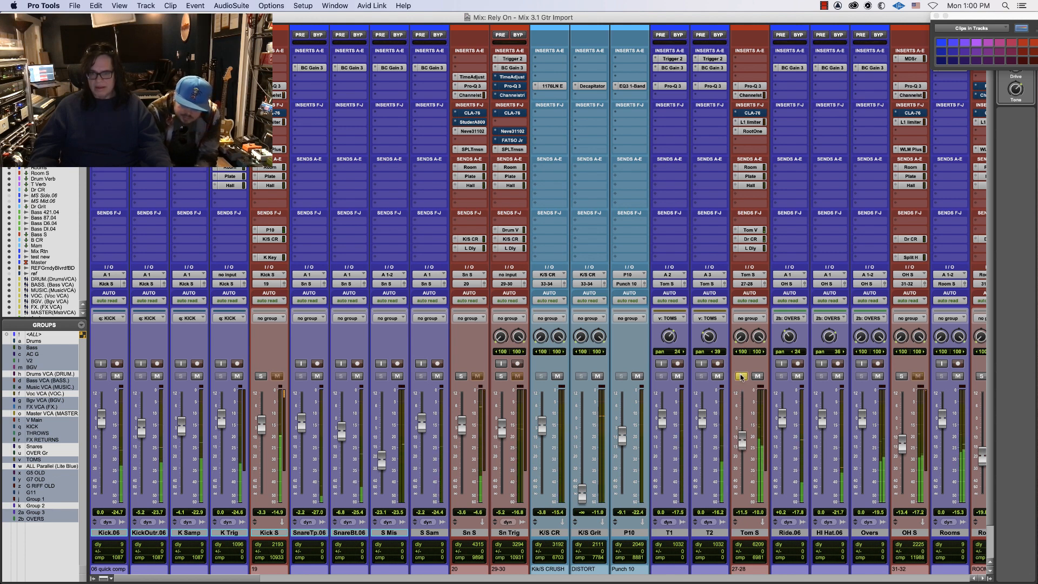
pyautogui.click(743, 377)
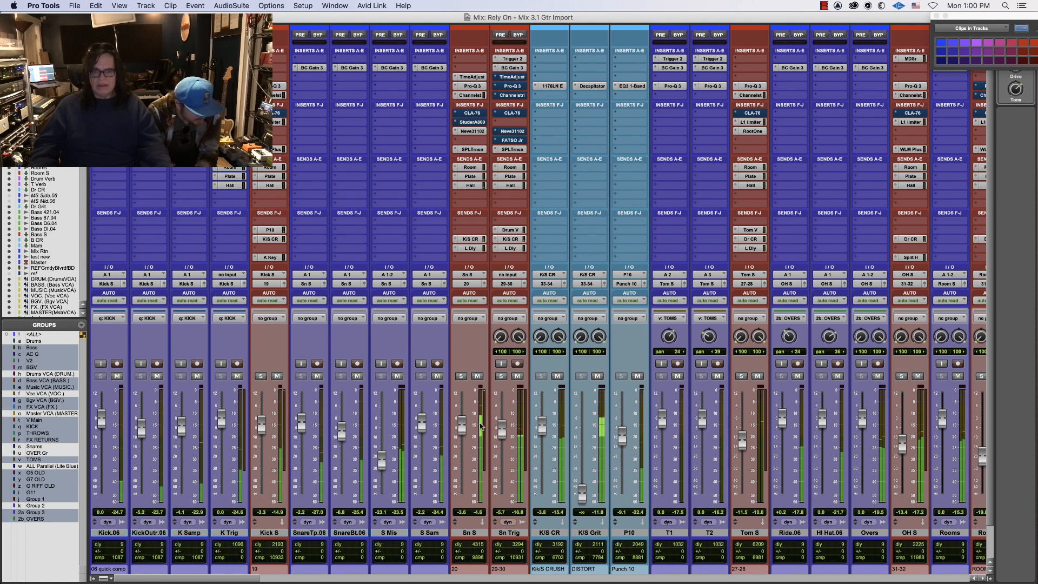
pyautogui.moveTo(462, 426); pyautogui.dragTo(462, 432)
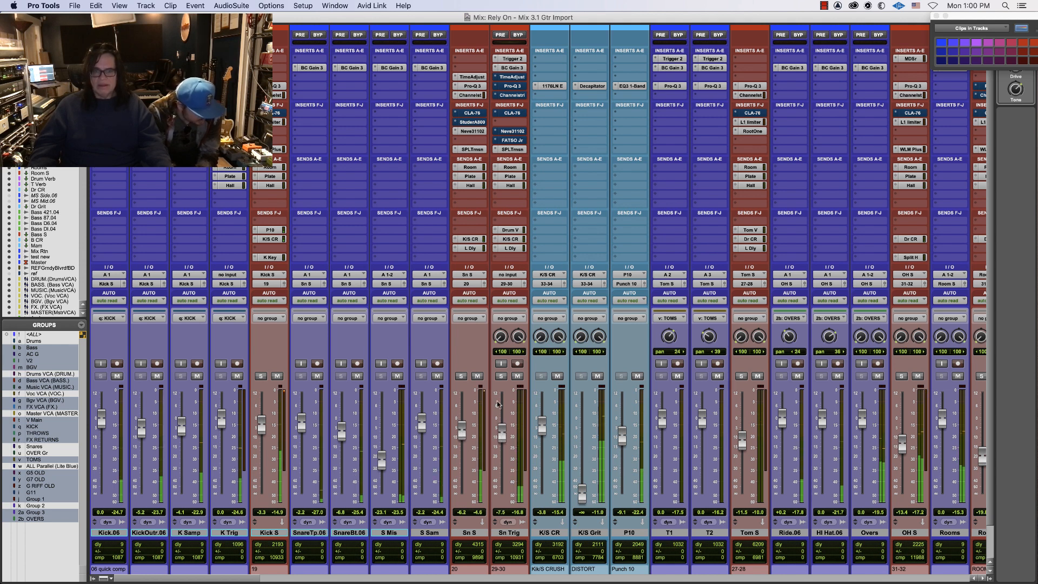
# Raise the Sn S send to Hall to about -14.2 dB, and check the Sn Trig Hall send before closing its window
pyautogui.click(464, 185)
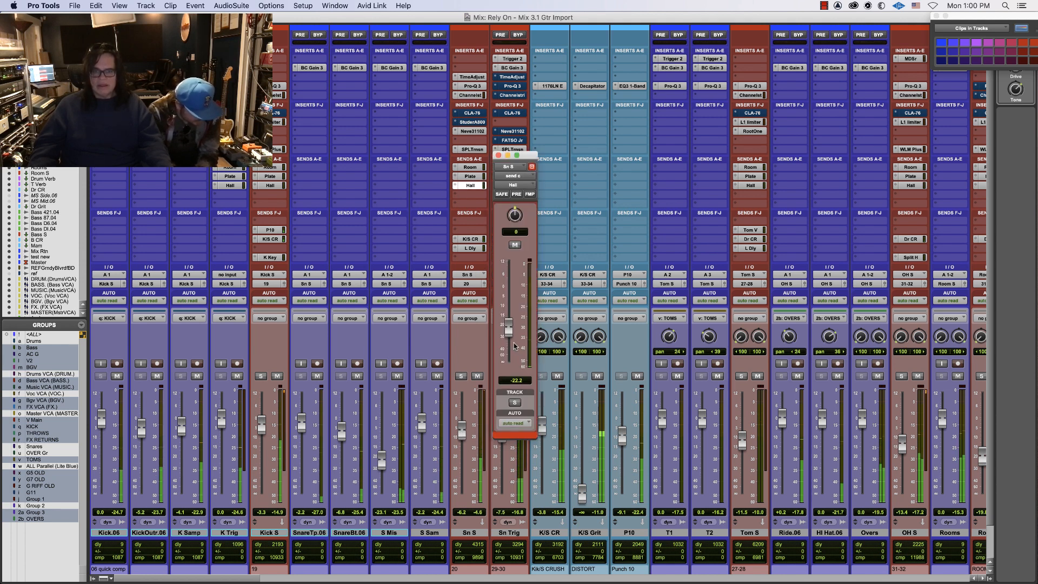
pyautogui.moveTo(509, 311); pyautogui.dragTo(510, 326)
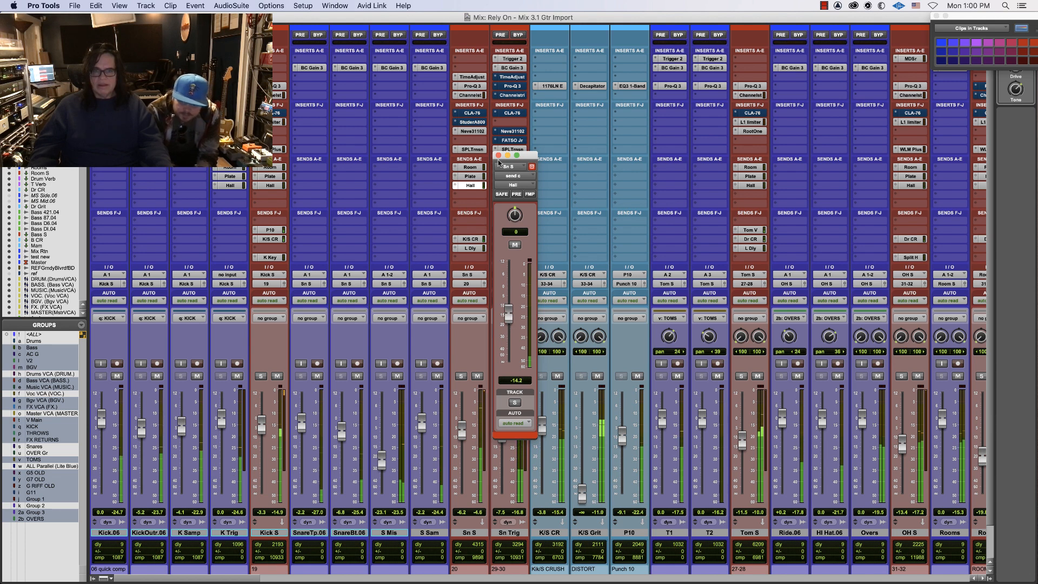
pyautogui.moveTo(521, 156); pyautogui.dragTo(567, 153)
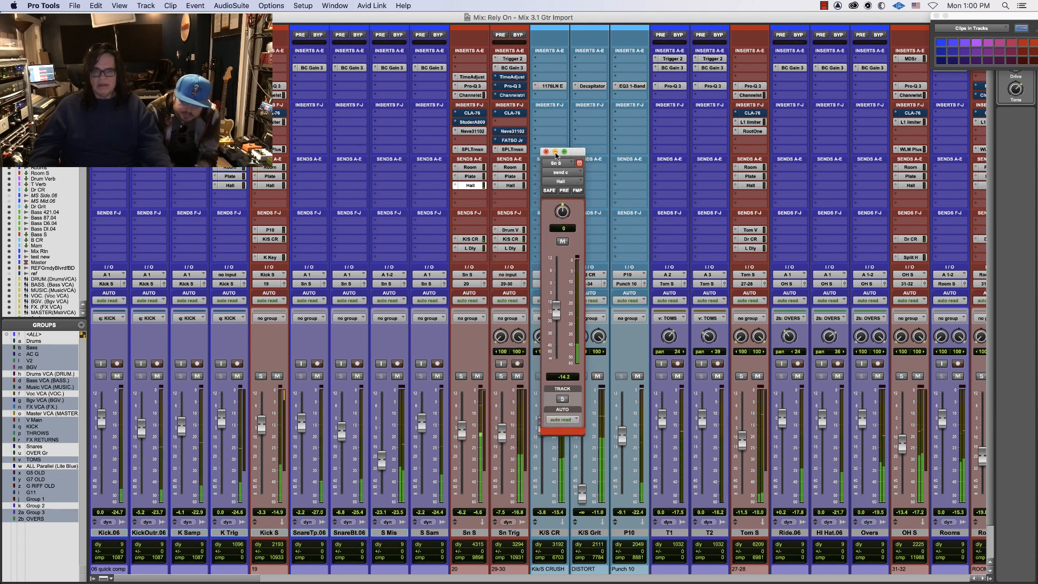
pyautogui.click(511, 185)
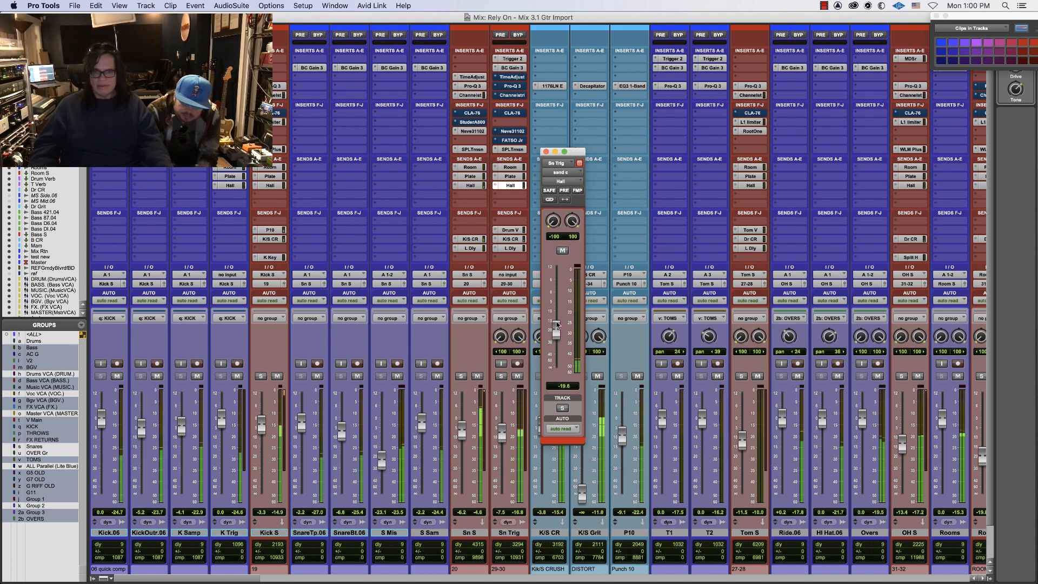
pyautogui.click(546, 151)
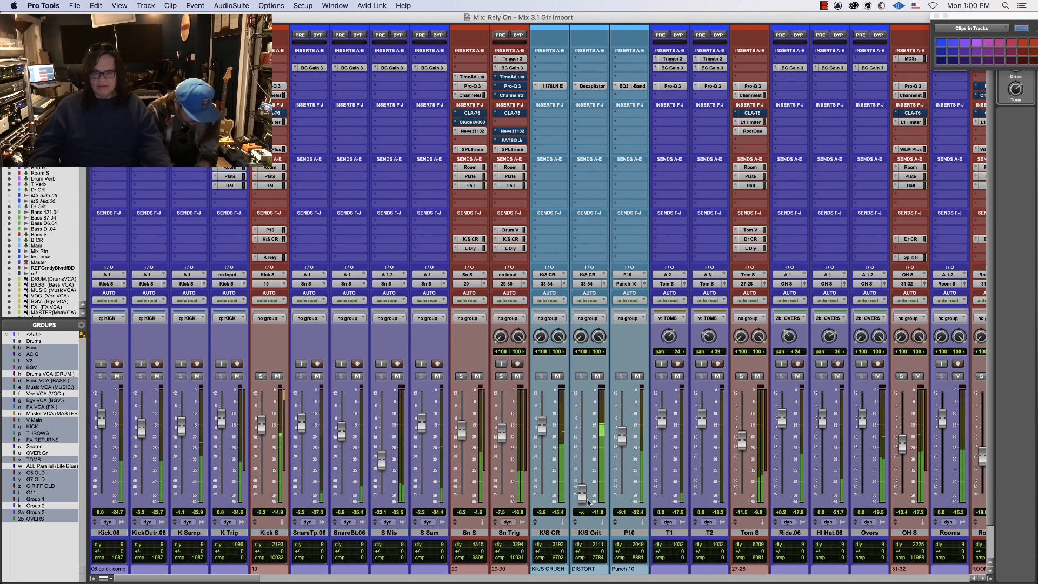
# Bring up the K/S Grit parallel fader, and raise the Dr CR and Dr Grit drum parallels to about -16.1 and -29.7 dB
pyautogui.moveTo(582, 498); pyautogui.dragTo(583, 472)
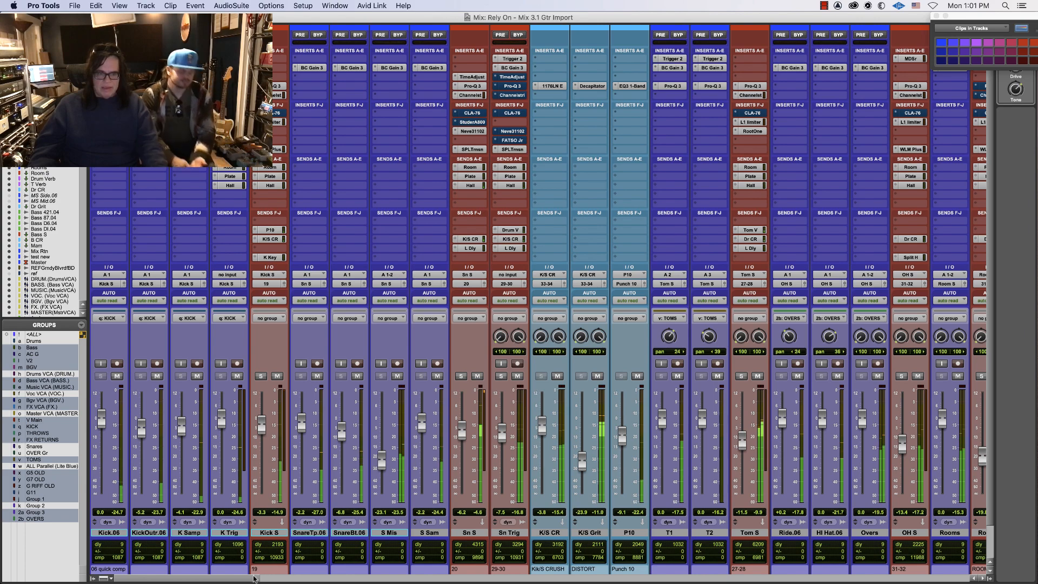
pyautogui.click(405, 580)
pyautogui.hscroll(-5, 402, 581)
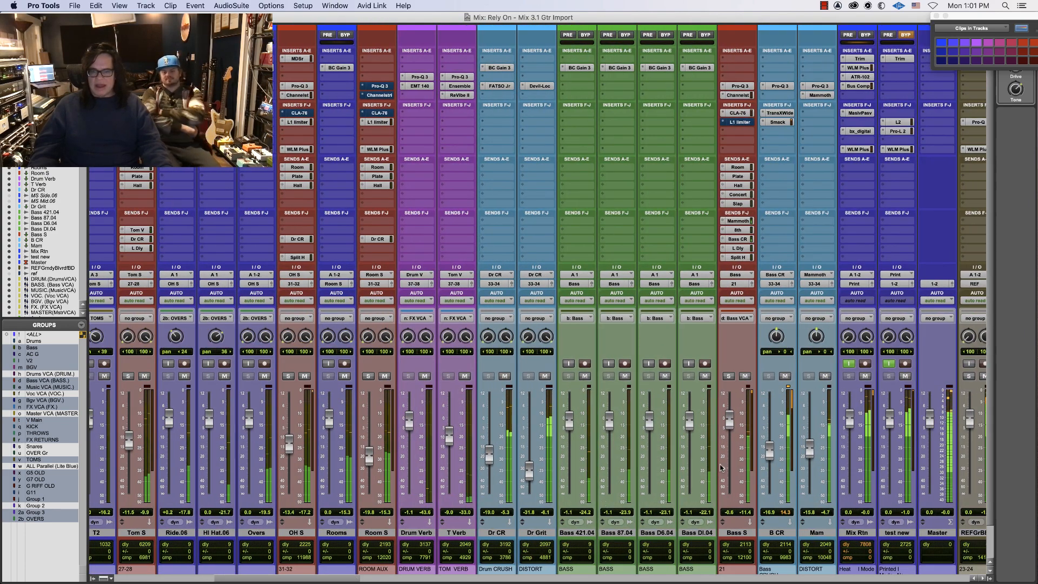
pyautogui.moveTo(488, 453); pyautogui.dragTo(528, 469)
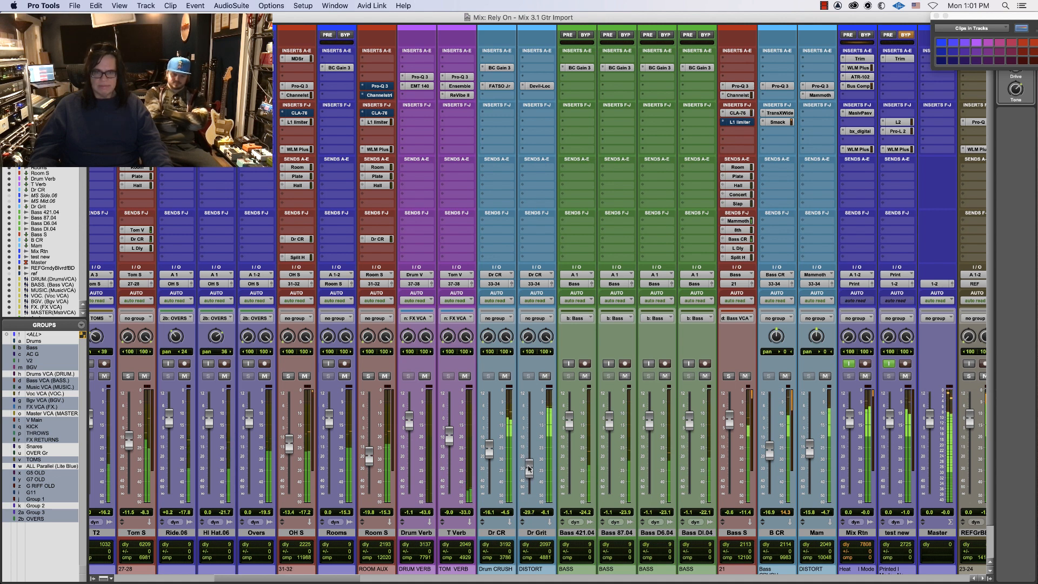
# Check the FATSO Jr on Dr CR while fine-tuning its fader to about -15.9 dB, and lower the K/S CR fader to about -5.9 dB
pyautogui.click(497, 86)
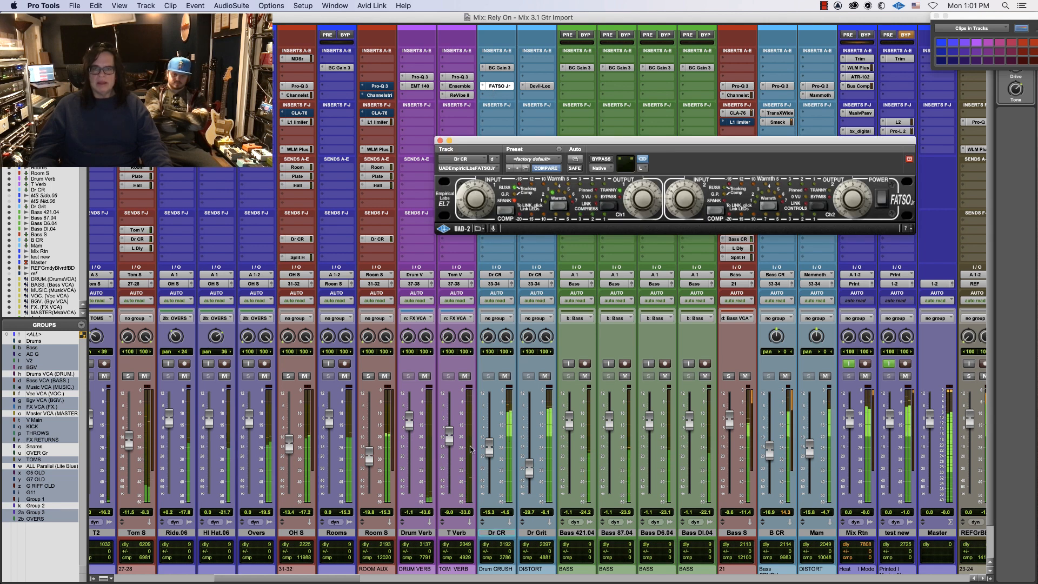
pyautogui.moveTo(489, 447); pyautogui.dragTo(488, 454)
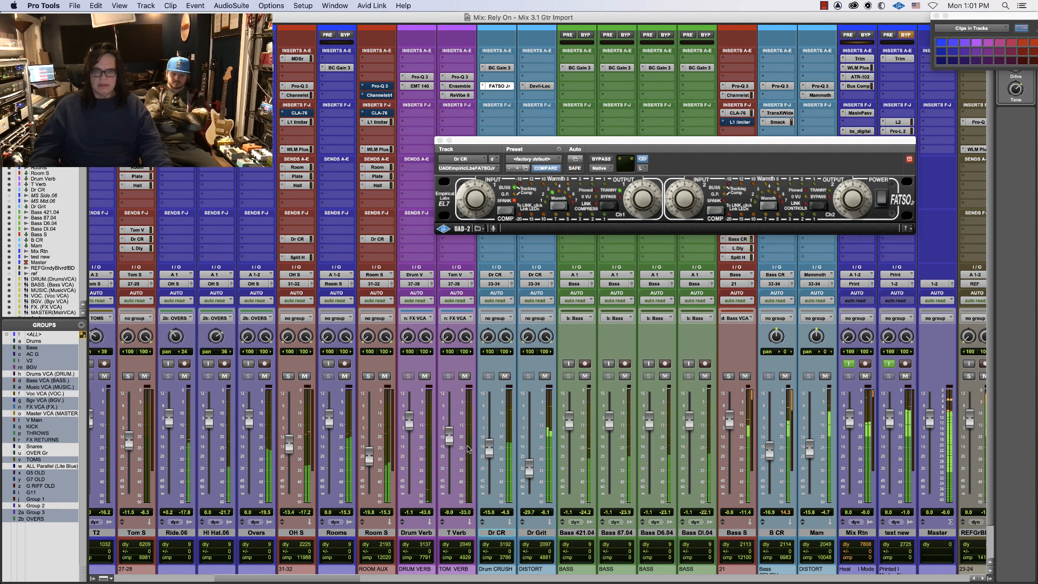
pyautogui.moveTo(489, 452); pyautogui.dragTo(491, 454)
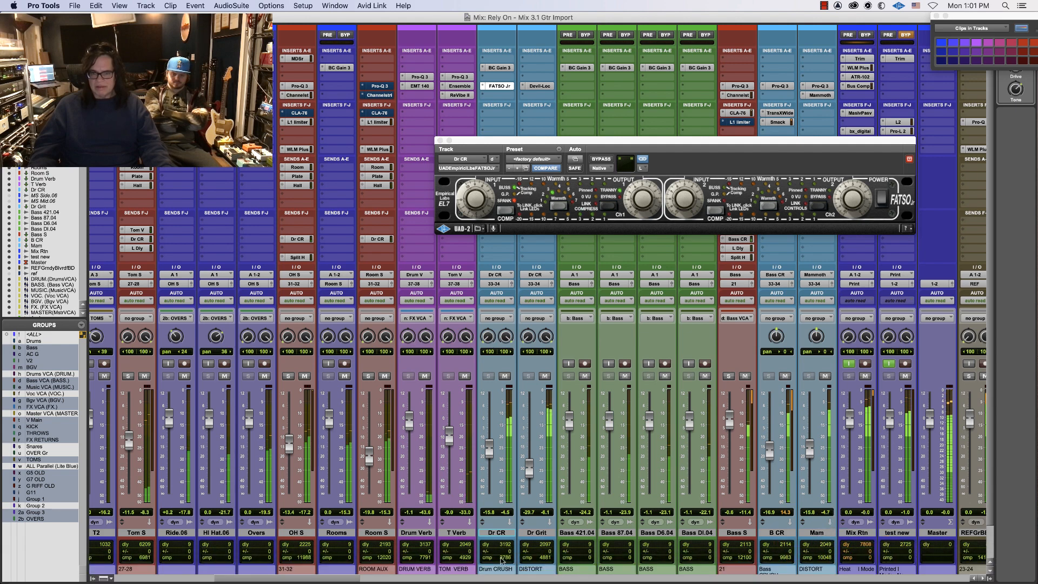
pyautogui.hscroll(-10, 460, 530)
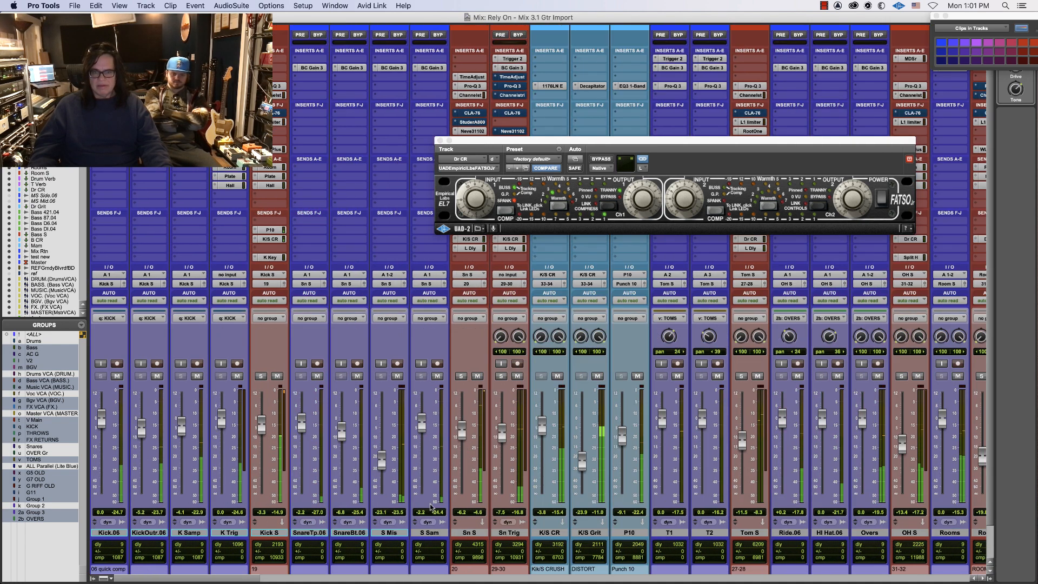
pyautogui.moveTo(543, 429); pyautogui.dragTo(545, 435)
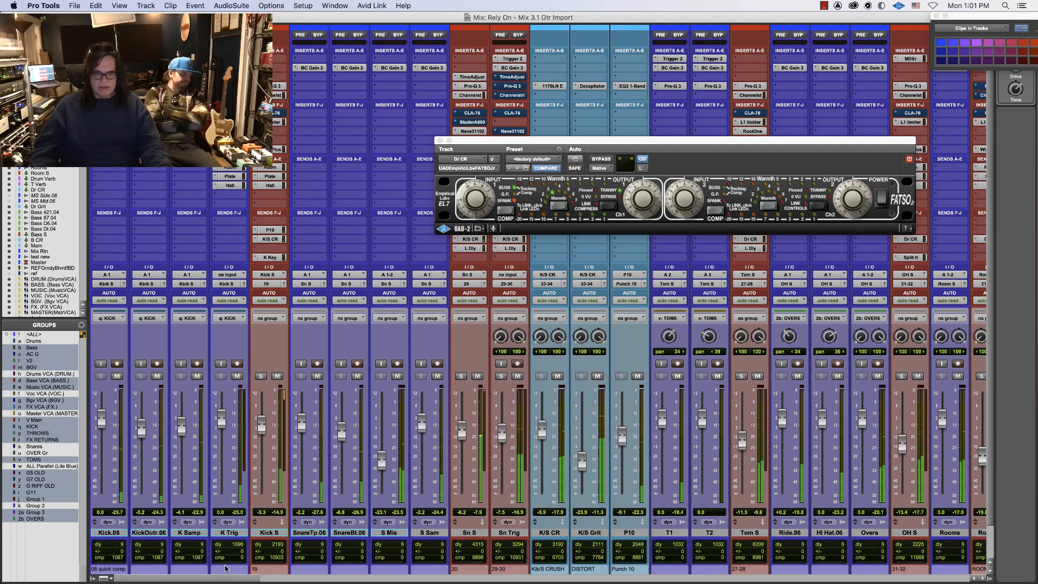
# Adjust the V Ch. vocal fader to about -4.6 dB and V Br. to about -3.8 dB, and close the FATSO Jr window
pyautogui.moveTo(226, 577); pyautogui.dragTo(812, 582)
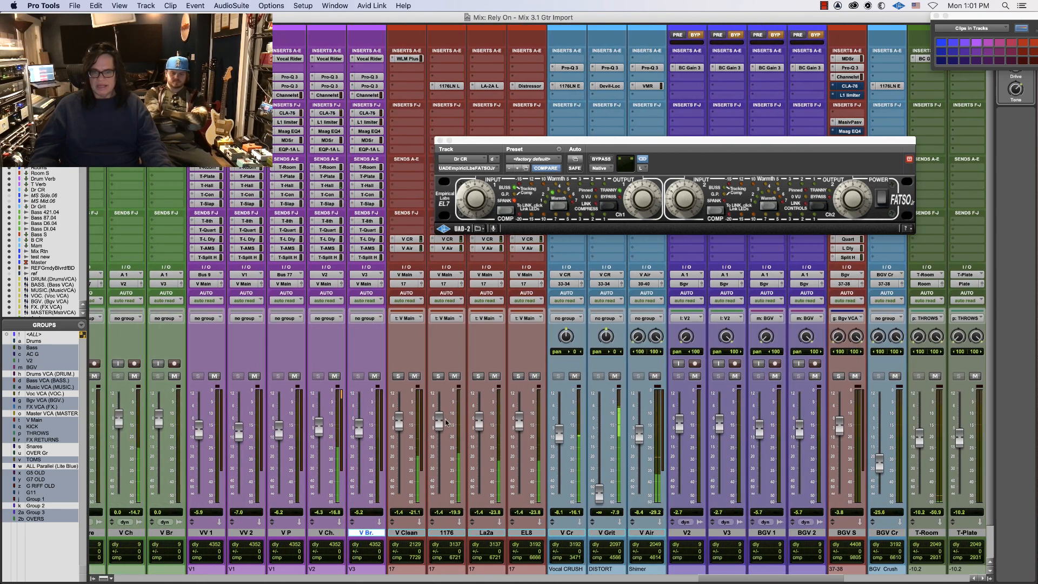
pyautogui.moveTo(319, 425); pyautogui.dragTo(319, 428)
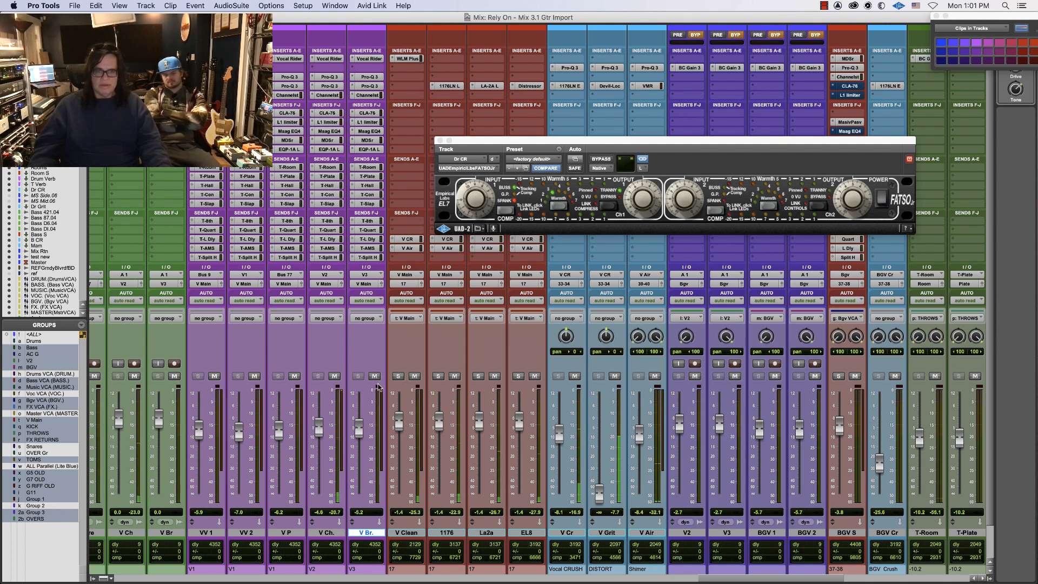
pyautogui.click(440, 141)
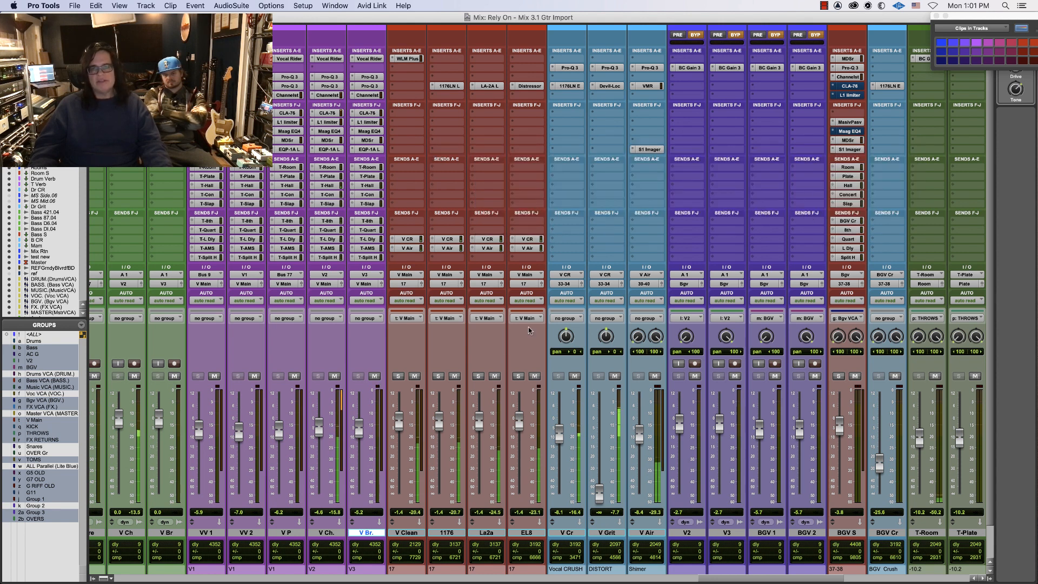
pyautogui.moveTo(964, 16); pyautogui.dragTo(990, 17)
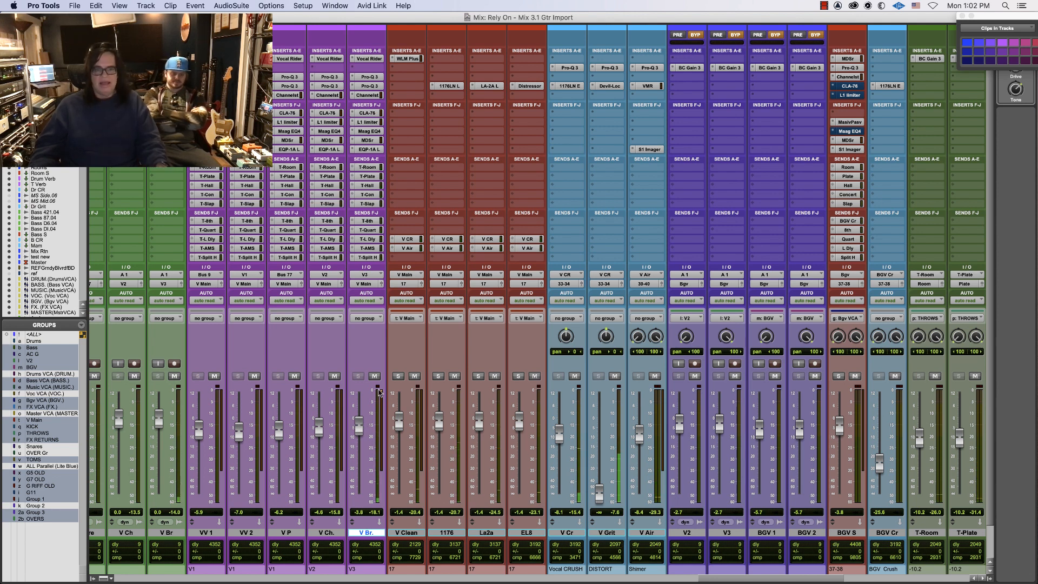
# Play the song from about bar 72 in the chorus after v3, check the lead vocal clips in the timeline, and return to the mixer
pyautogui.press('super+equal')
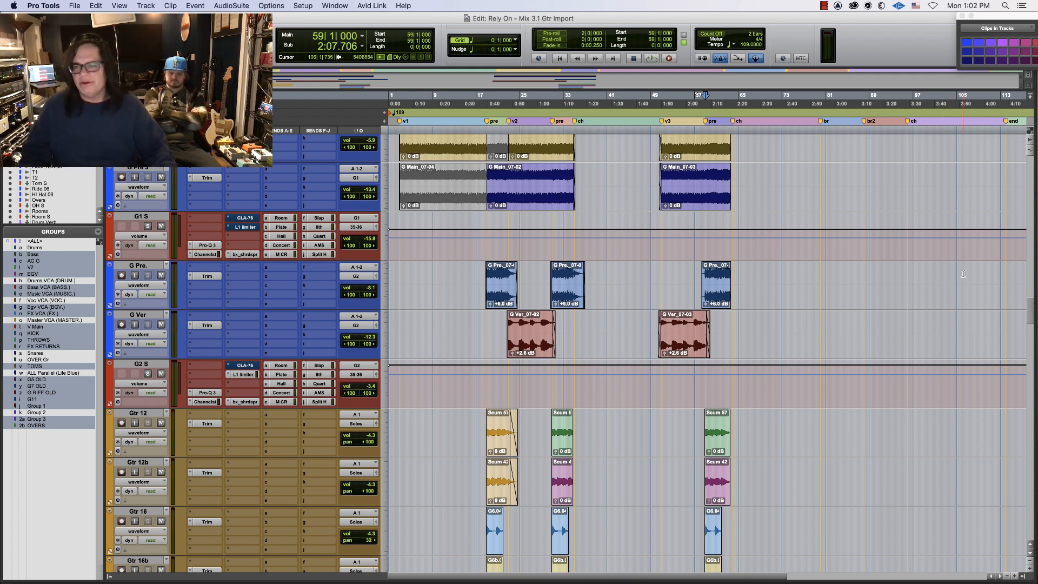
pyautogui.click(773, 174)
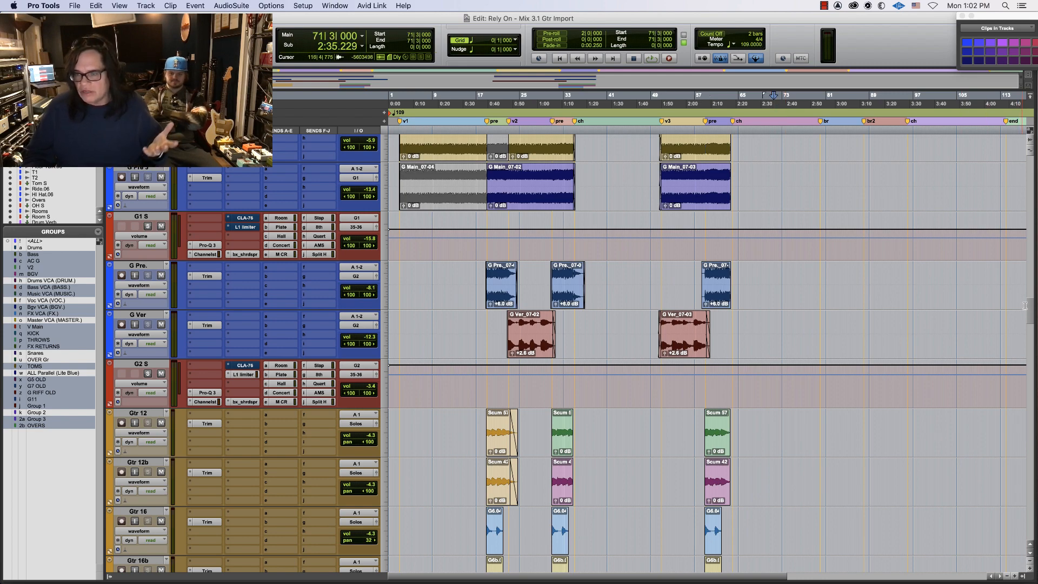
pyautogui.moveTo(1030, 310); pyautogui.dragTo(1018, 421)
pyautogui.press('space')
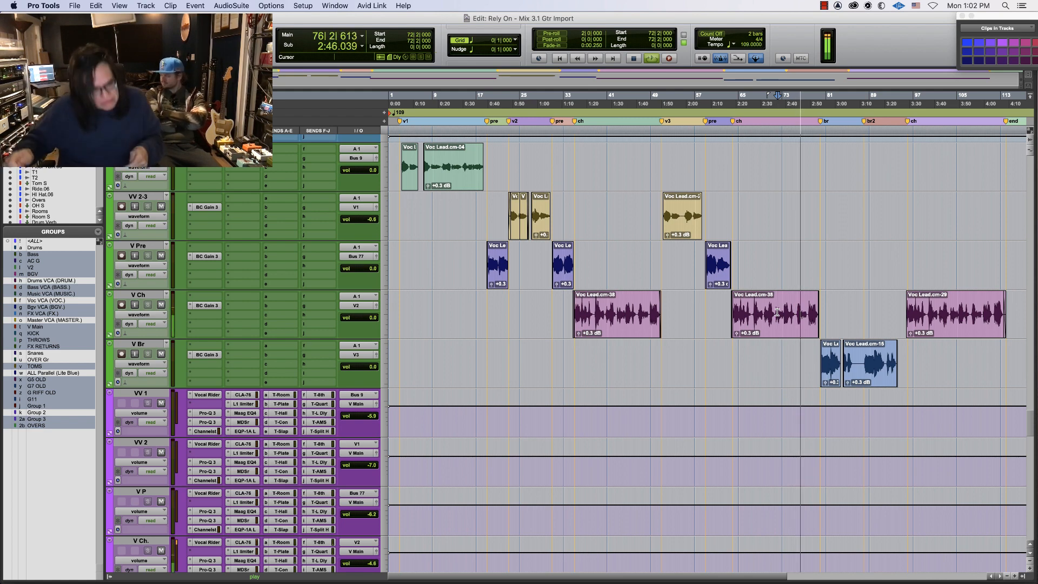
pyautogui.press('super+equal')
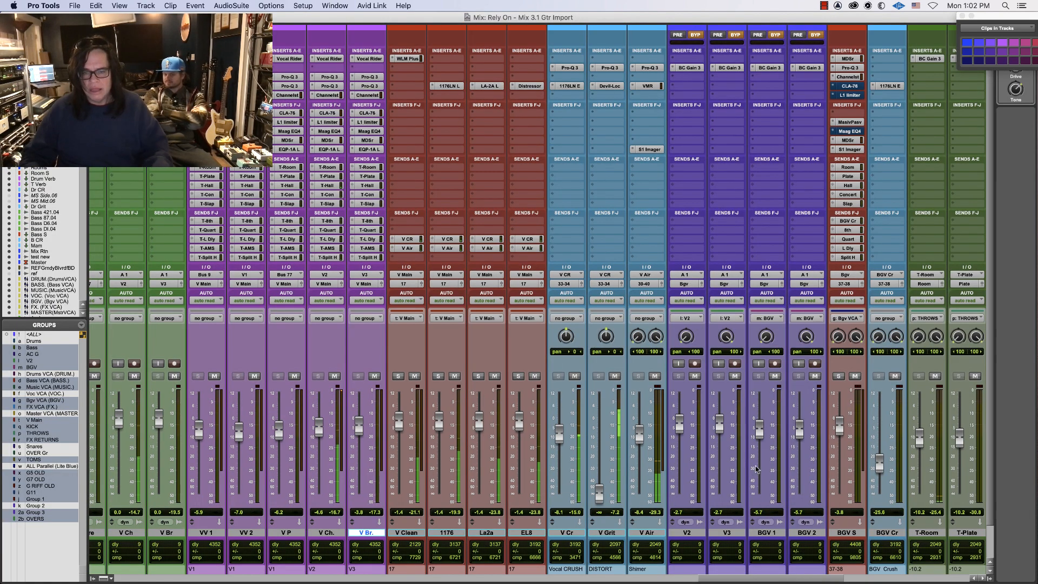
# Nudge the BASS VCA master fader up slightly
pyautogui.moveTo(724, 581); pyautogui.dragTo(286, 575)
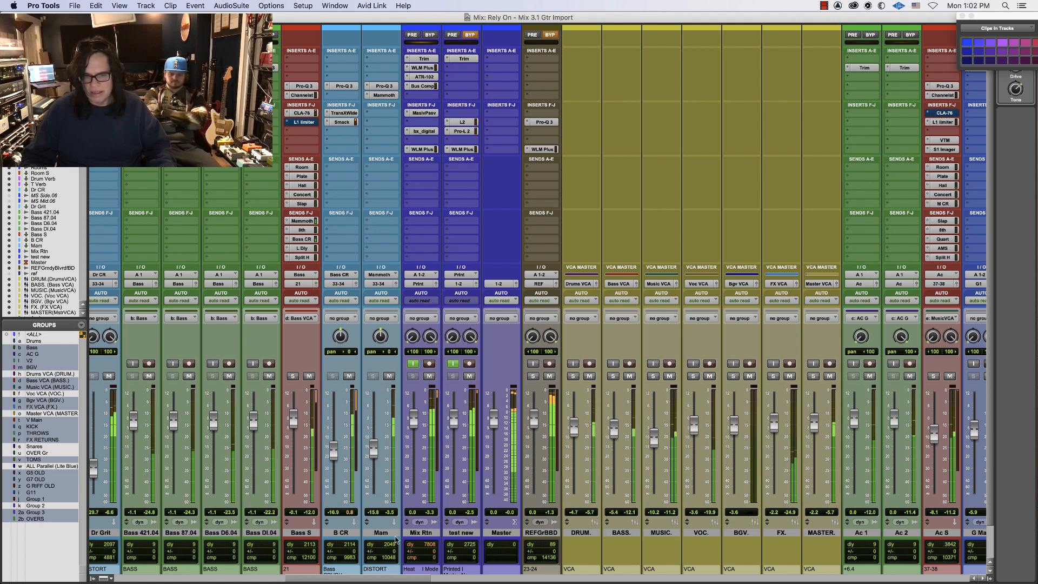
pyautogui.moveTo(613, 431); pyautogui.dragTo(613, 429)
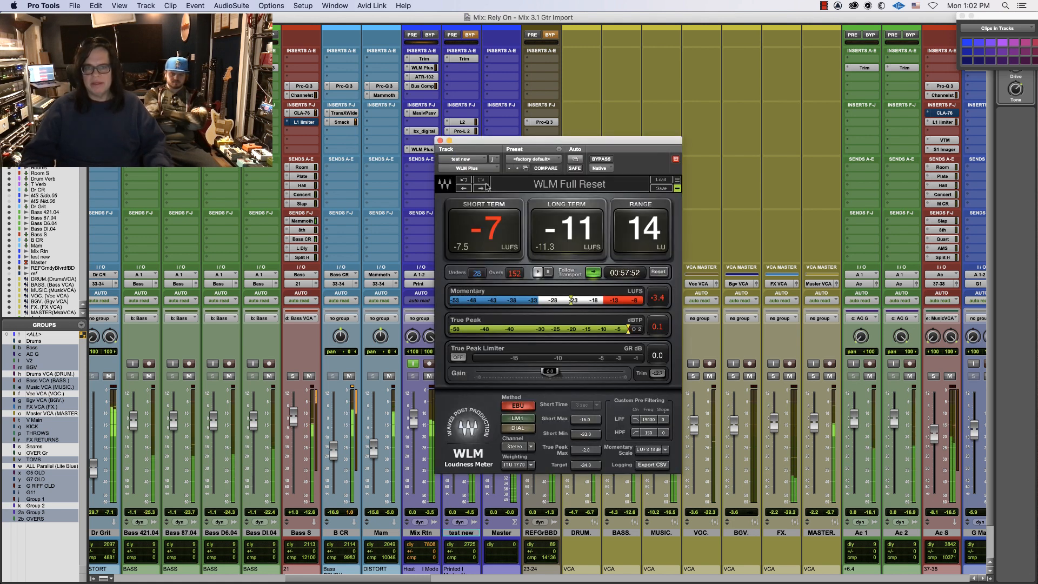
# Place the WLM Plus loudness meters of the test new and Green Day reference tracks side by side and reset both true peak readings
pyautogui.moveTo(522, 142); pyautogui.dragTo(292, 127)
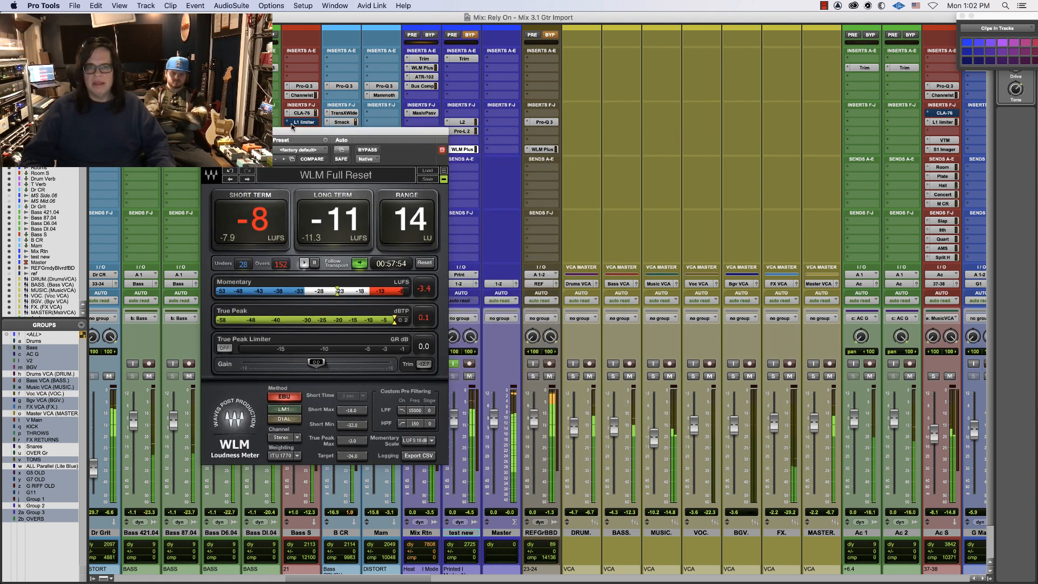
pyautogui.click(535, 149)
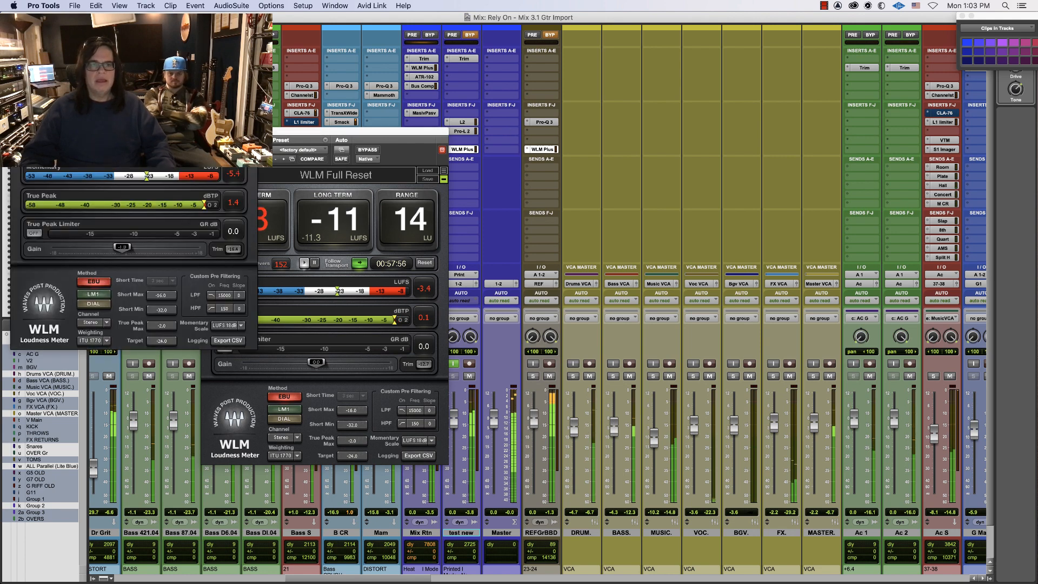
pyautogui.moveTo(244, 17); pyautogui.dragTo(863, 194)
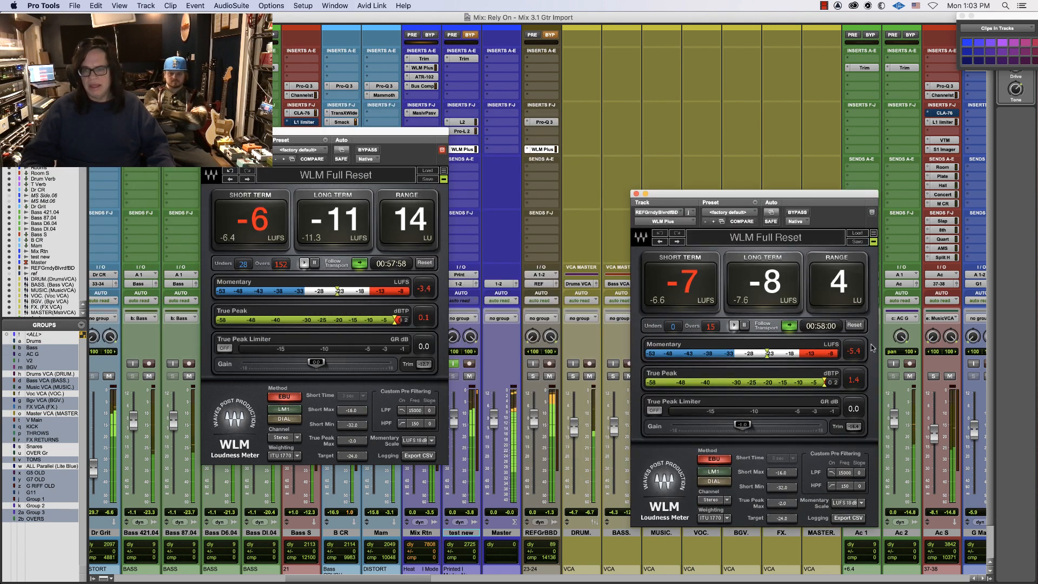
pyautogui.click(853, 379)
pyautogui.click(423, 318)
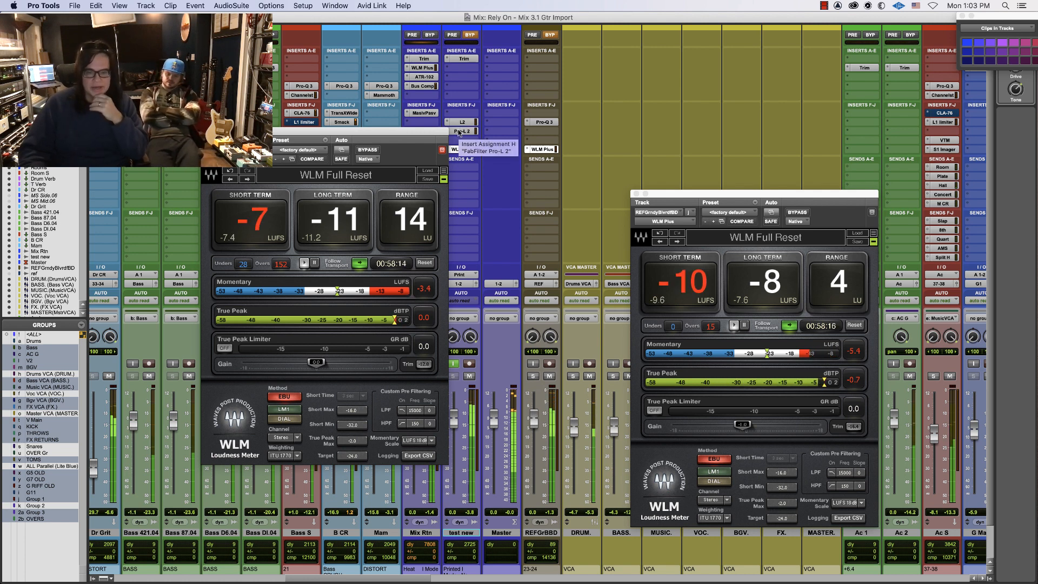
# Check the reference track's full name and the Pro-L 2 limiter on test new, and reopen that track's WLM Plus meter for comparison
pyautogui.doubleClick(542, 531)
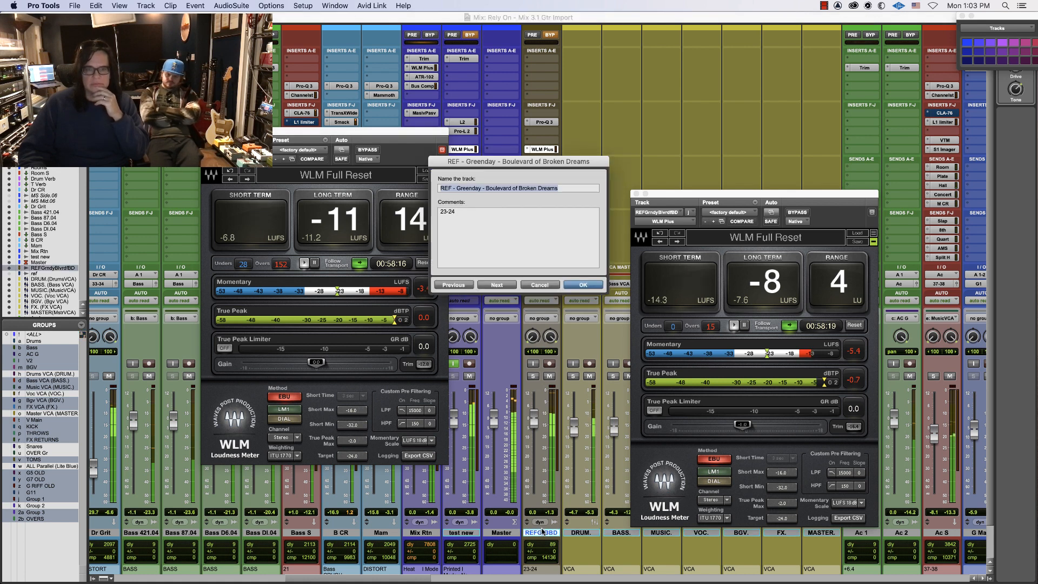
pyautogui.click(564, 285)
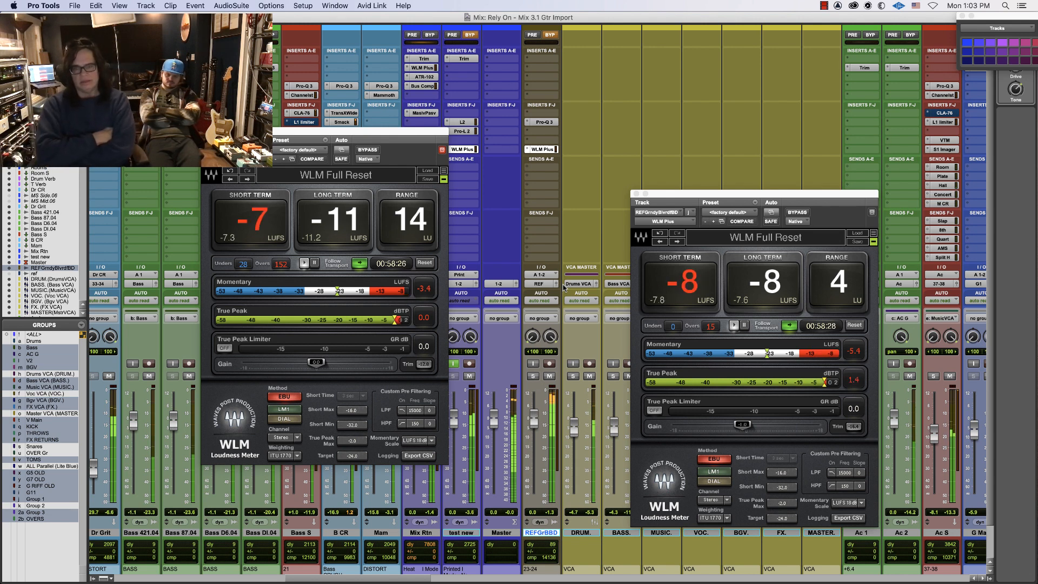
pyautogui.click(466, 131)
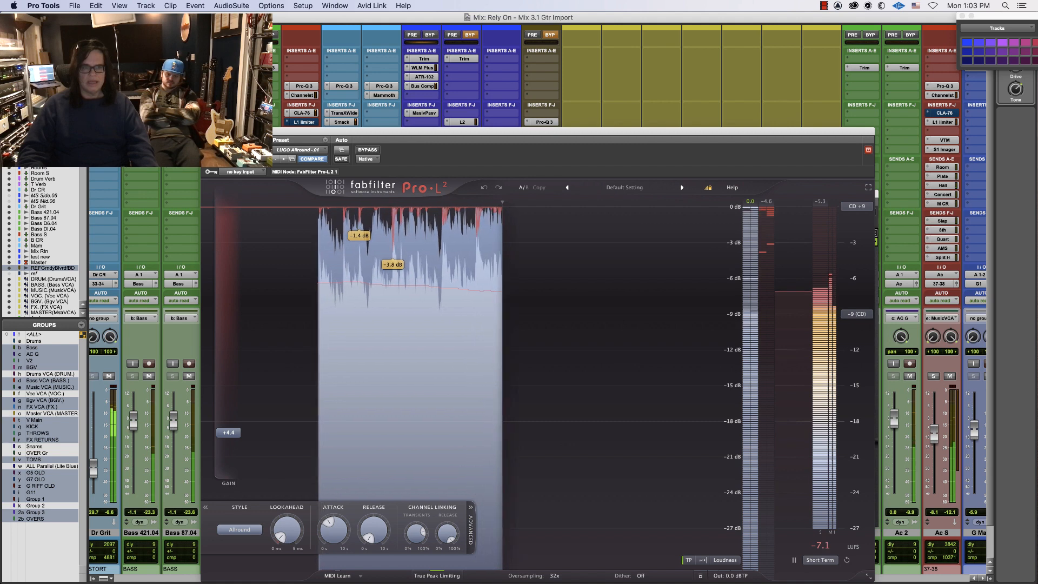
pyautogui.click(206, 132)
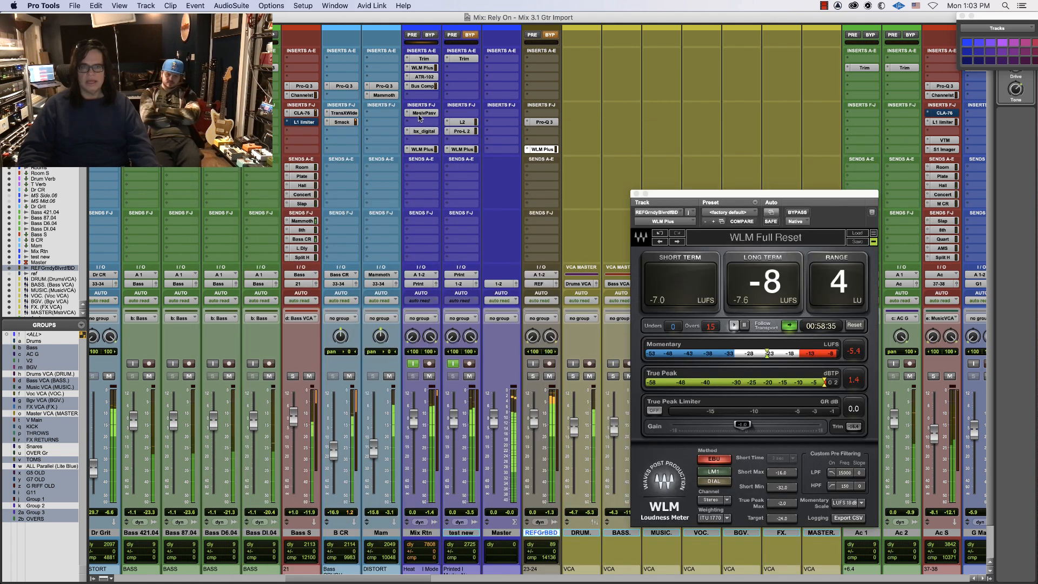
pyautogui.click(454, 149)
pyautogui.moveTo(134, 18); pyautogui.dragTo(295, 167)
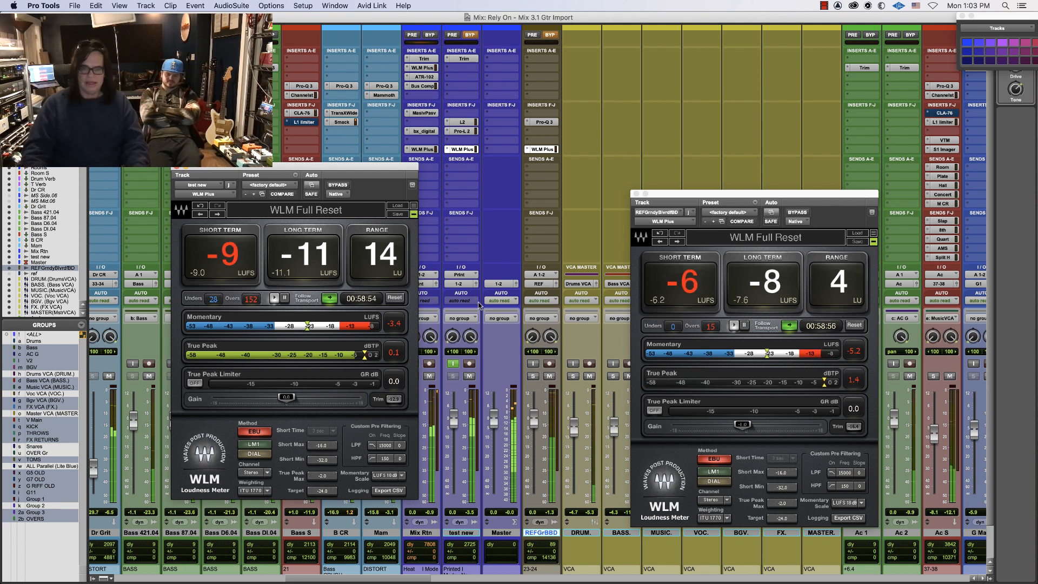
# Mute the Green Day reference track, switch to the Edit window, and close both WLM Plus meters
pyautogui.click(549, 376)
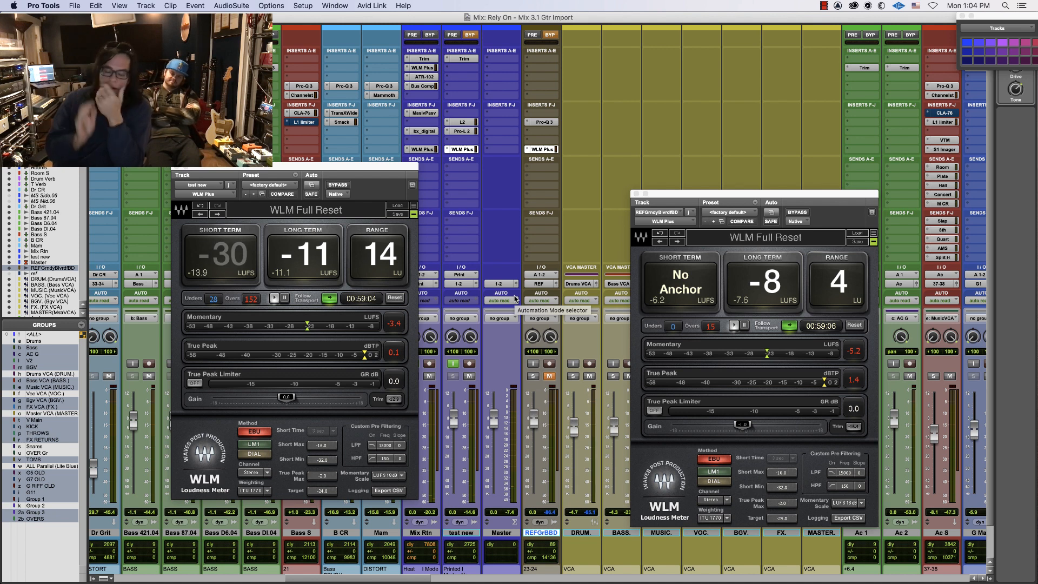
pyautogui.press('super+equal')
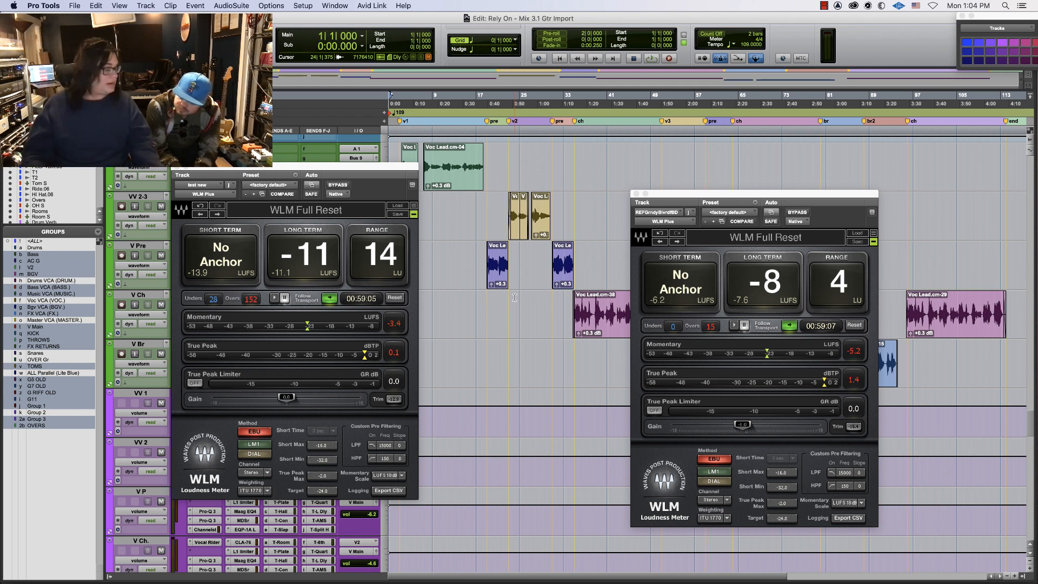
pyautogui.click(636, 194)
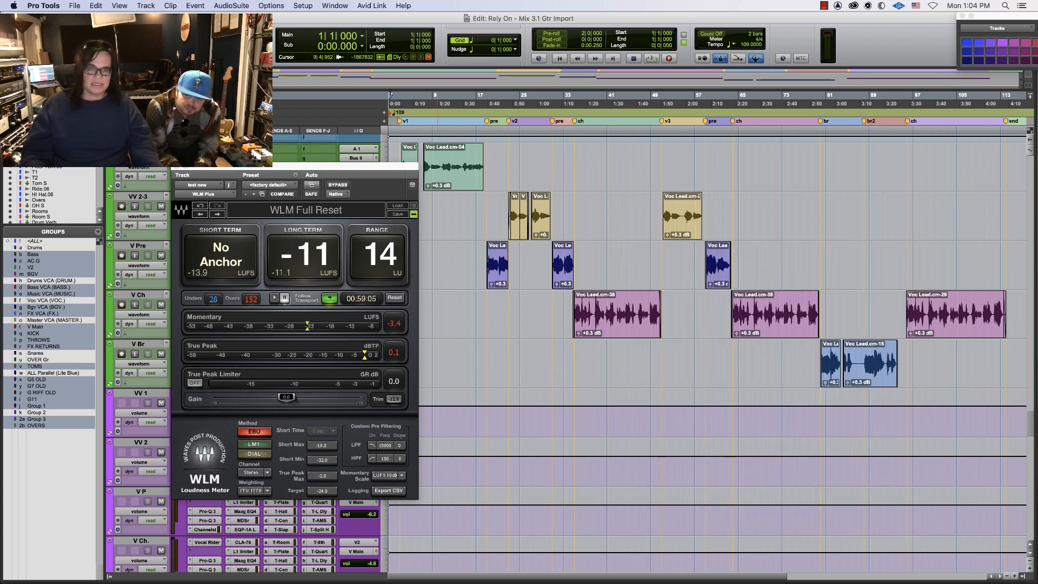
pyautogui.click(178, 168)
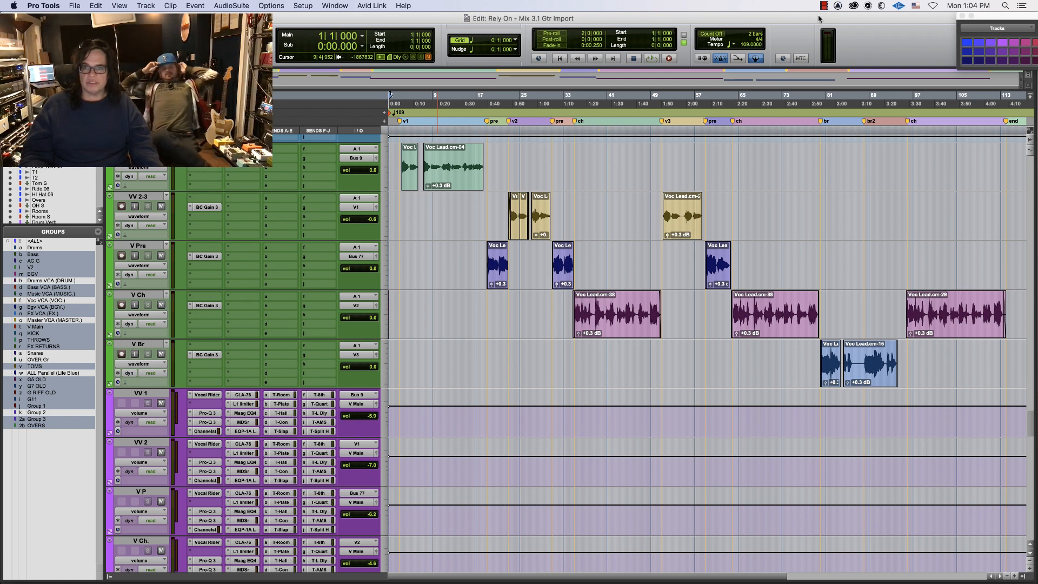
# Fit the Edit window to the screen and play the start of the first chorus around bar 35 with the kick and snare tracks in view
pyautogui.moveTo(819, 19); pyautogui.dragTo(818, 18)
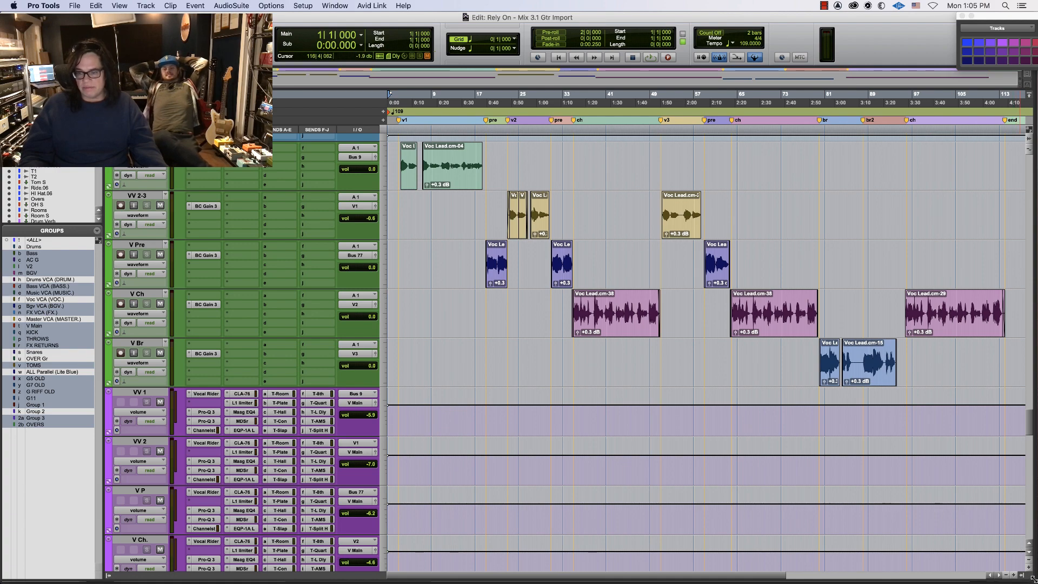
pyautogui.moveTo(1035, 579); pyautogui.dragTo(1037, 582)
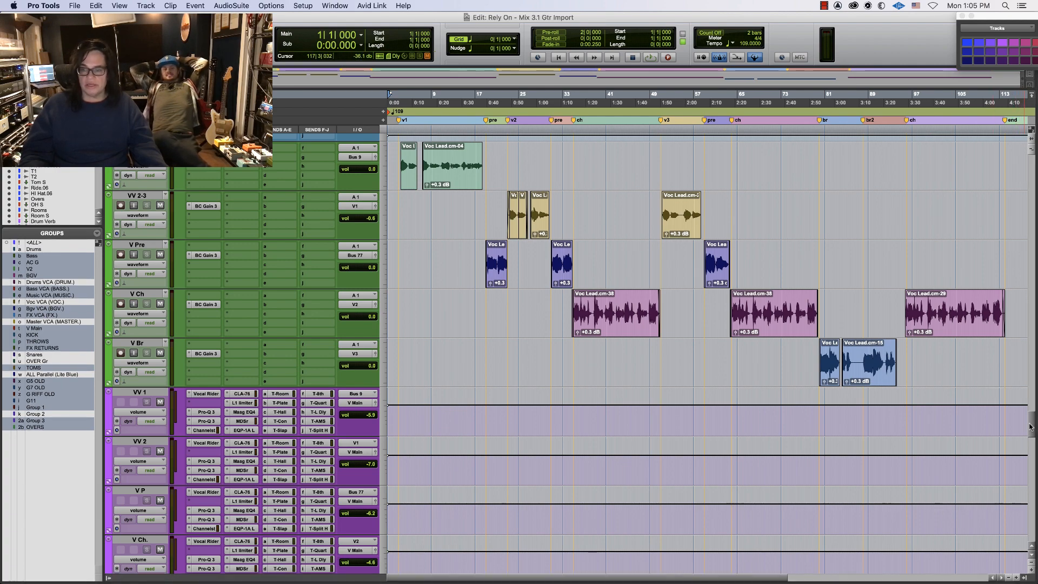
pyautogui.moveTo(1032, 425); pyautogui.dragTo(1030, 58)
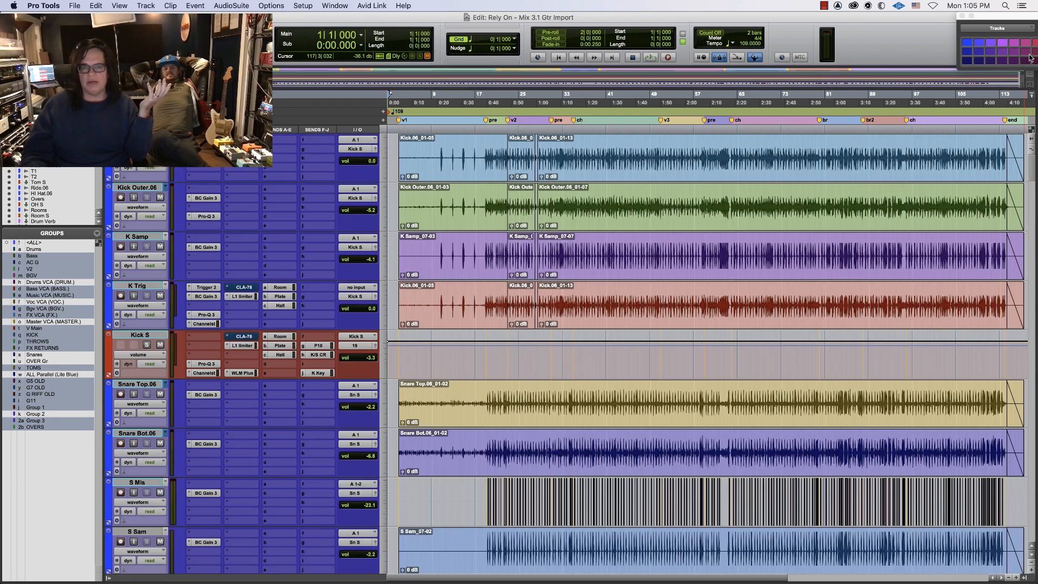
pyautogui.click(573, 132)
pyautogui.press('space')
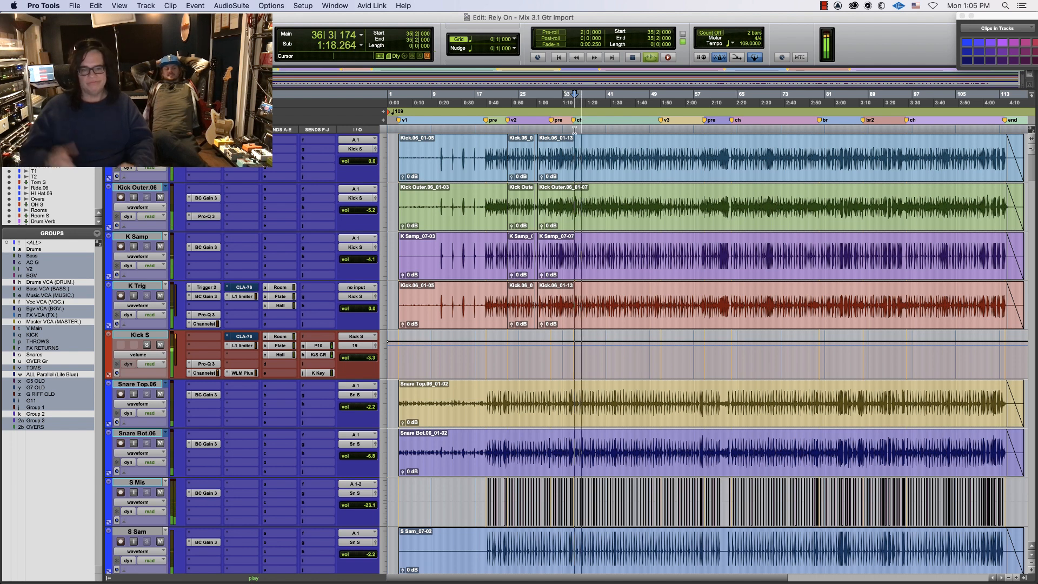
pyautogui.press('space')
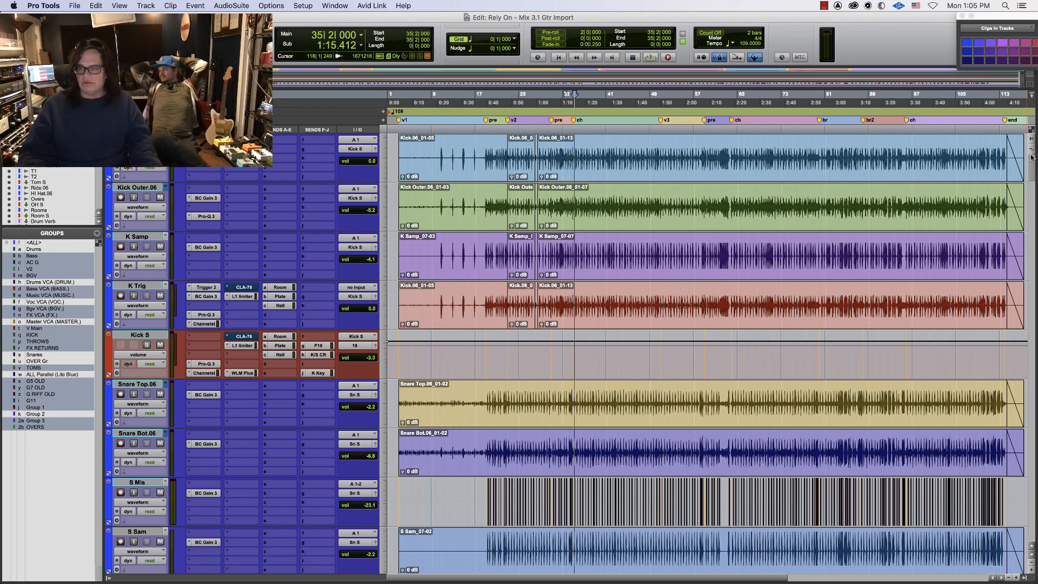
# Delete the quiet lead-in of the first Gtr 11.1 and Gtr 11b.1 clips just before the br marker at bar 80
pyautogui.moveTo(1031, 159); pyautogui.dragTo(1028, 395)
pyautogui.click(831, 351)
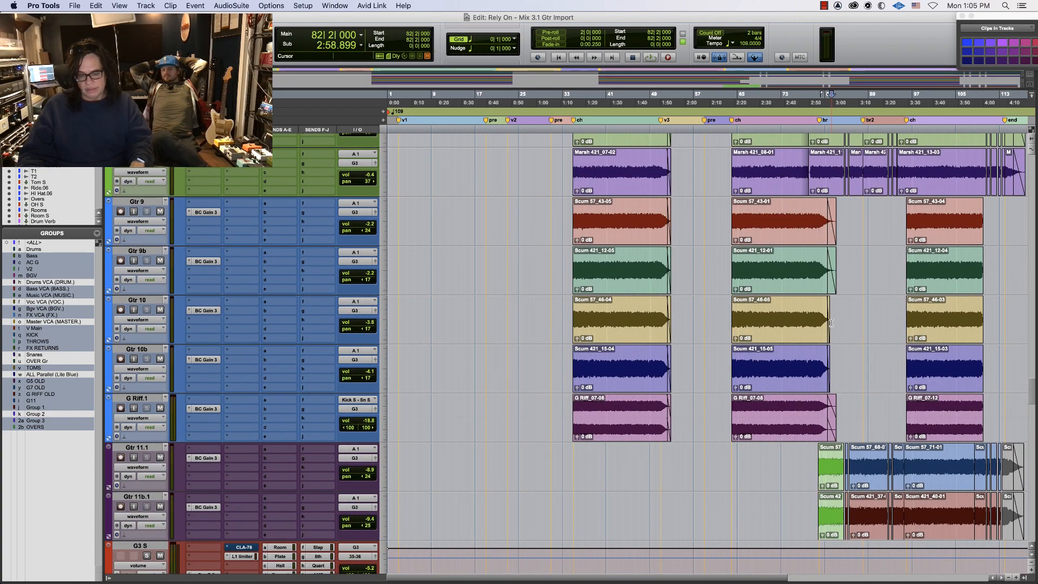
pyautogui.press('super+bracketright')
pyautogui.press('super+bracketright')
pyautogui.press('super+bracketright')
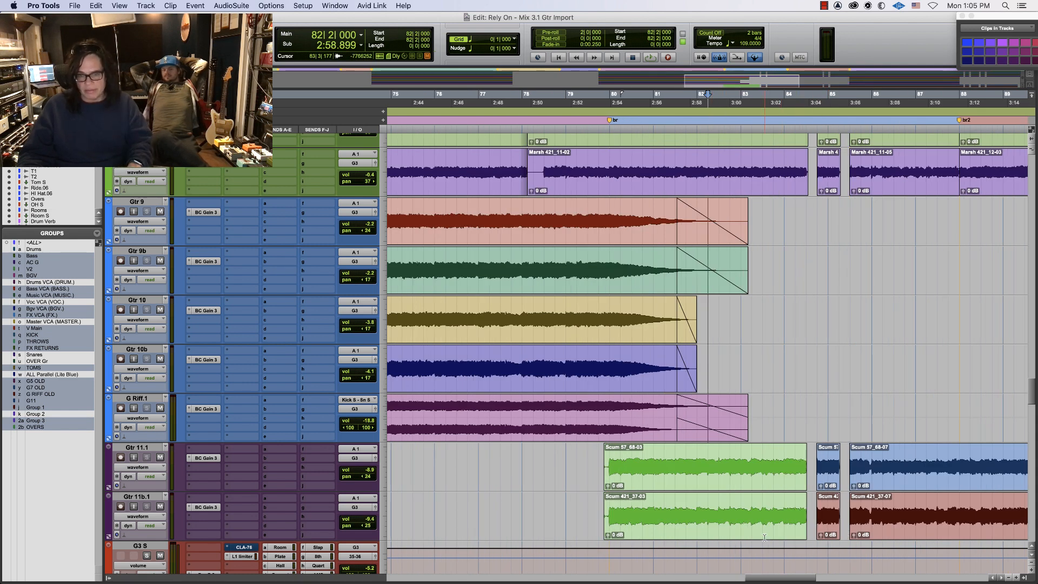
pyautogui.doubleClick(656, 519)
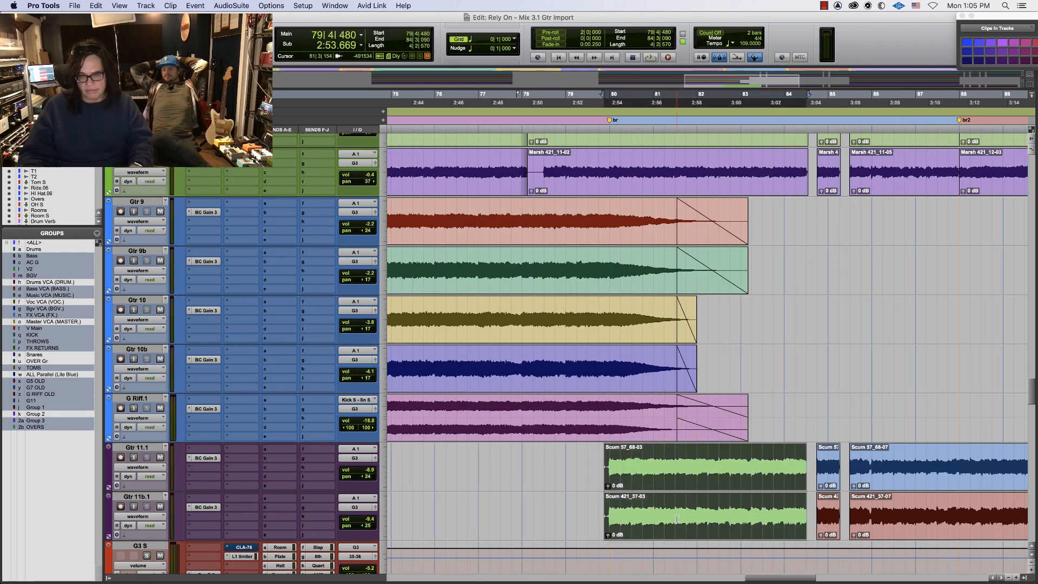
pyautogui.press('super+bracketright')
pyautogui.press('super+bracketright')
pyautogui.press('super+bracketright')
pyautogui.press('super+bracketright')
pyautogui.press('super+bracketright')
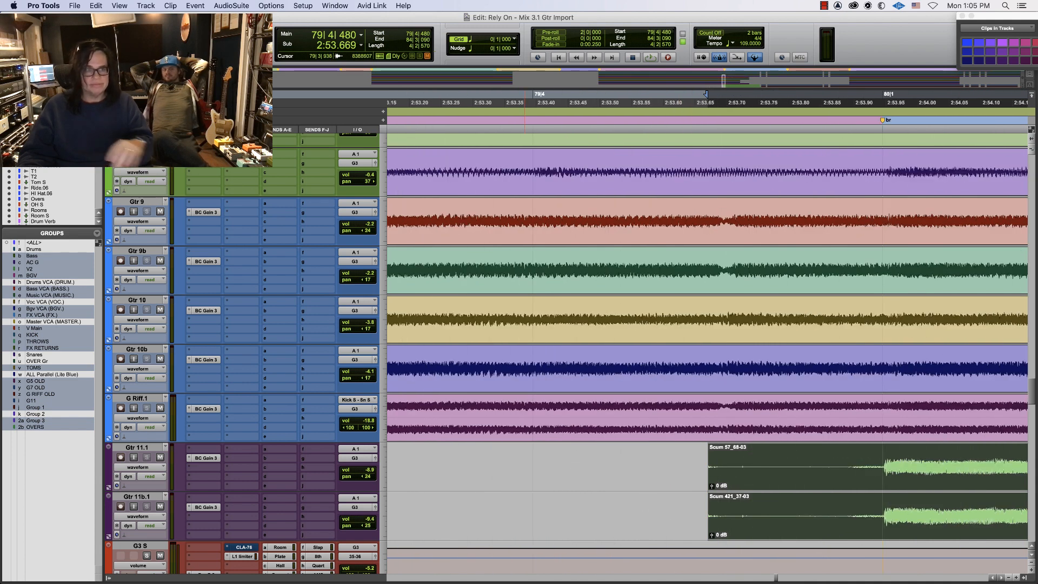
pyautogui.moveTo(642, 496); pyautogui.dragTo(878, 536)
pyautogui.press('Delete')
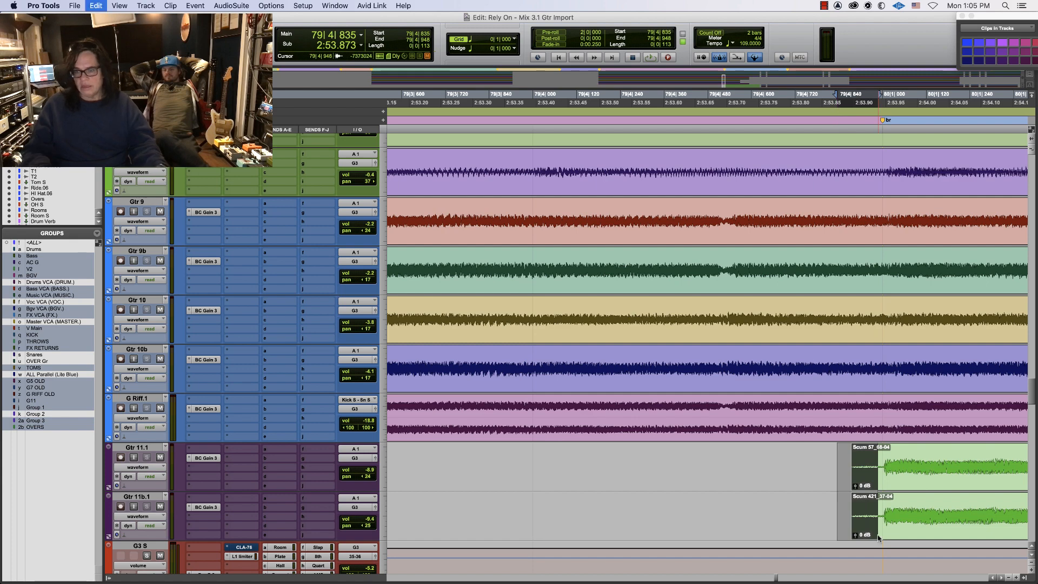
# Add fade-ins over the start of the trimmed Gtr 11.1 and Gtr 11b.1 clips
pyautogui.press('super+f')
pyautogui.press('Return')
pyautogui.press('super+bracketleft')
pyautogui.press('super+bracketleft')
pyautogui.press('super+bracketleft')
pyautogui.press('super+bracketleft')
pyautogui.press('super+bracketleft')
pyautogui.press('super+bracketleft')
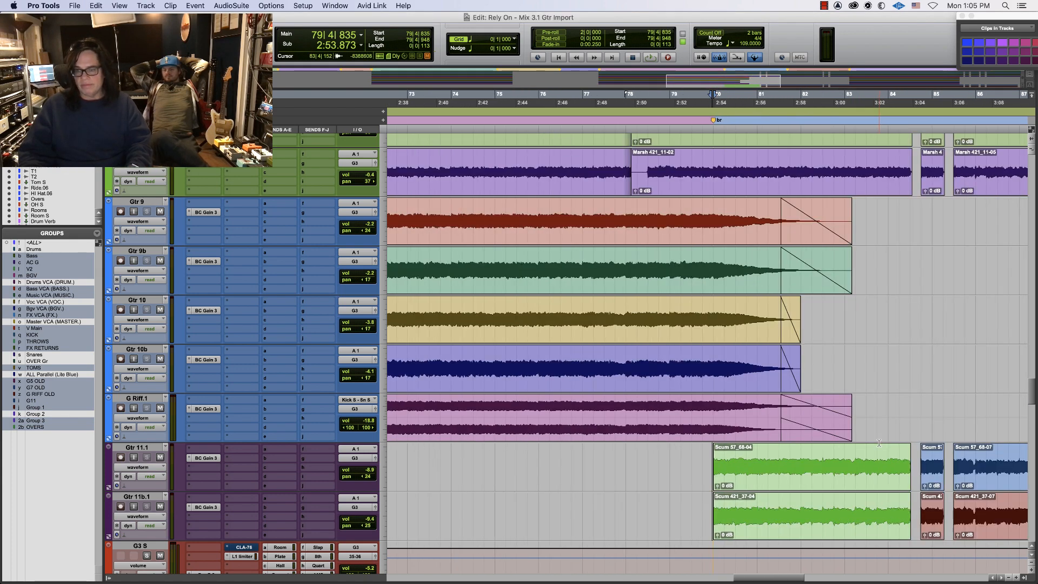
# Inspect the end of the first Gtr 11.1 and Gtr 11b.1 clips near bar 84, and return to the song start
pyautogui.click(807, 466)
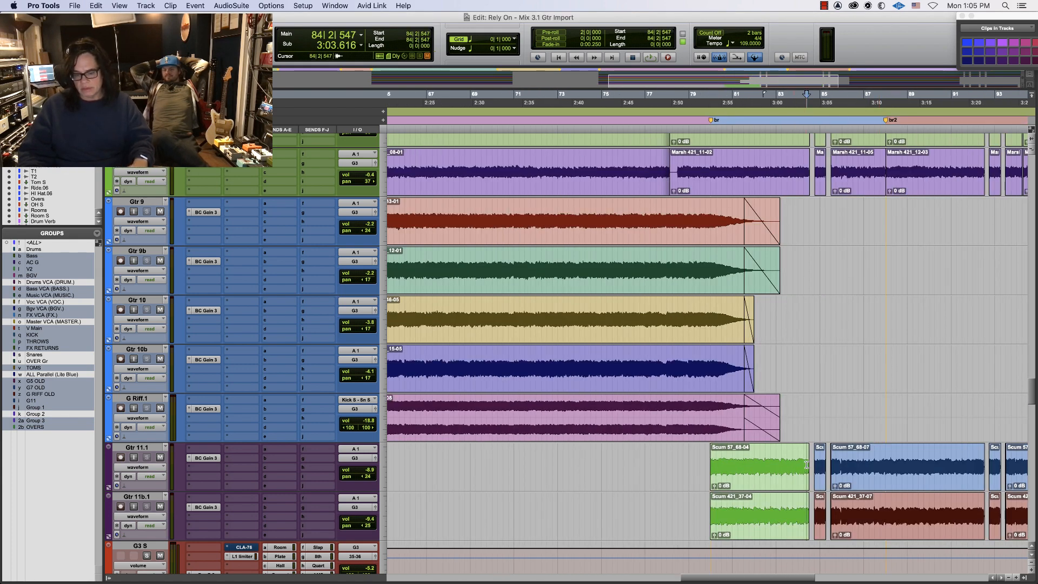
pyautogui.press('super+bracketright')
pyautogui.press('super+bracketright')
pyautogui.press('super+bracketright')
pyautogui.press('super+bracketright')
pyautogui.press('super+bracketright')
pyautogui.press('super+bracketleft')
pyautogui.press('super+bracketleft')
pyautogui.press('super+bracketleft')
pyautogui.press('super+bracketleft')
pyautogui.press('super+bracketleft')
pyautogui.press('super+bracketleft')
pyautogui.press('super+bracketleft')
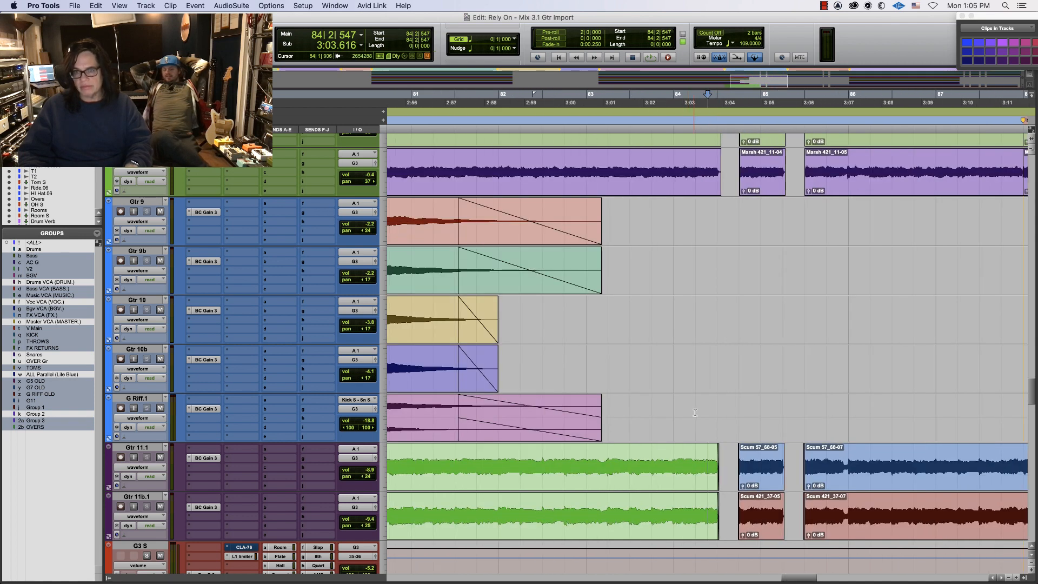
pyautogui.press('Return')
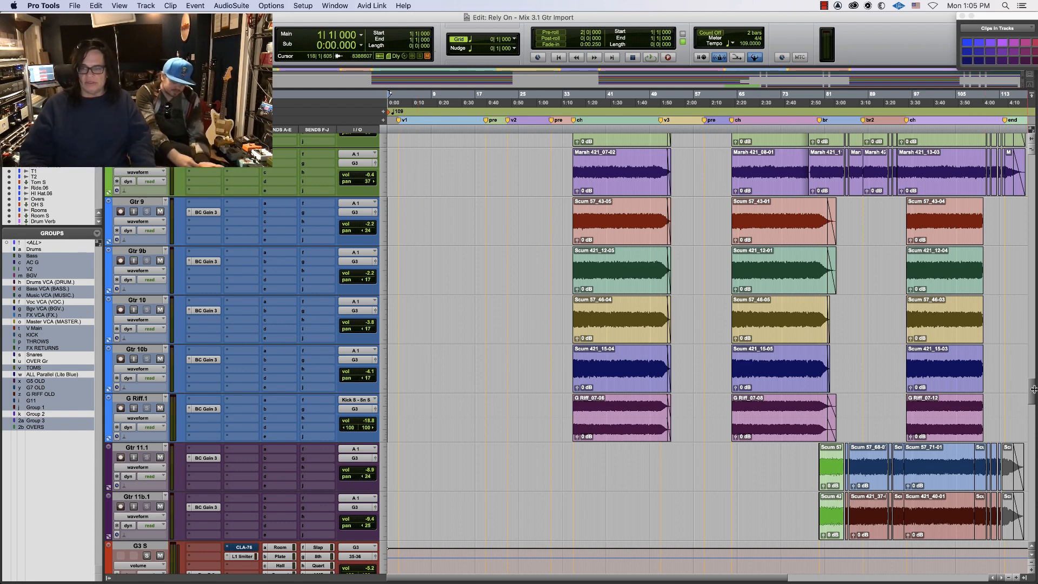
# Select the test new track, start playback from the first chorus marker, and switch to the mixer
pyautogui.moveTo(1032, 393); pyautogui.dragTo(1036, 263)
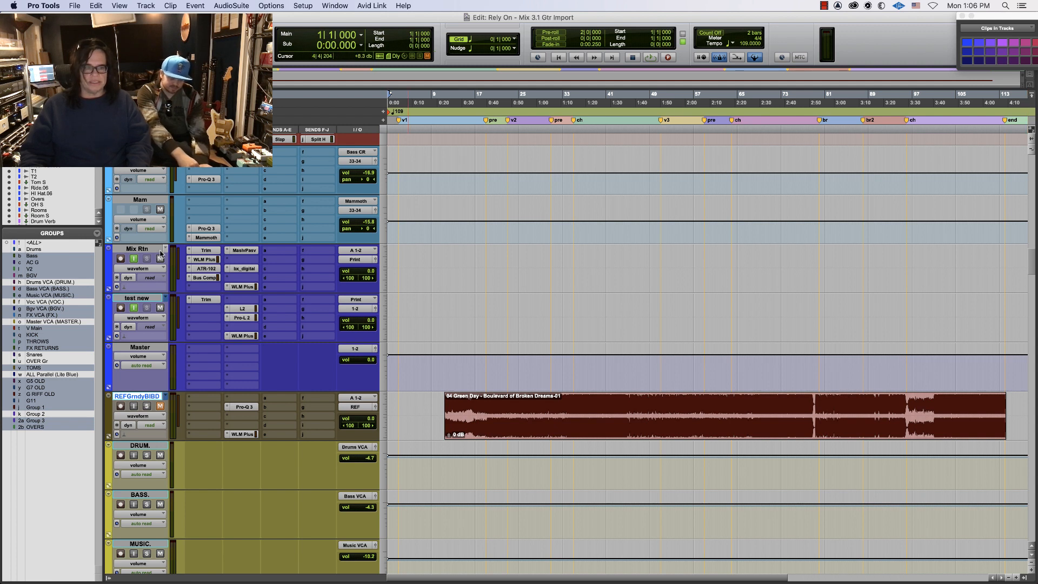
pyautogui.click(128, 298)
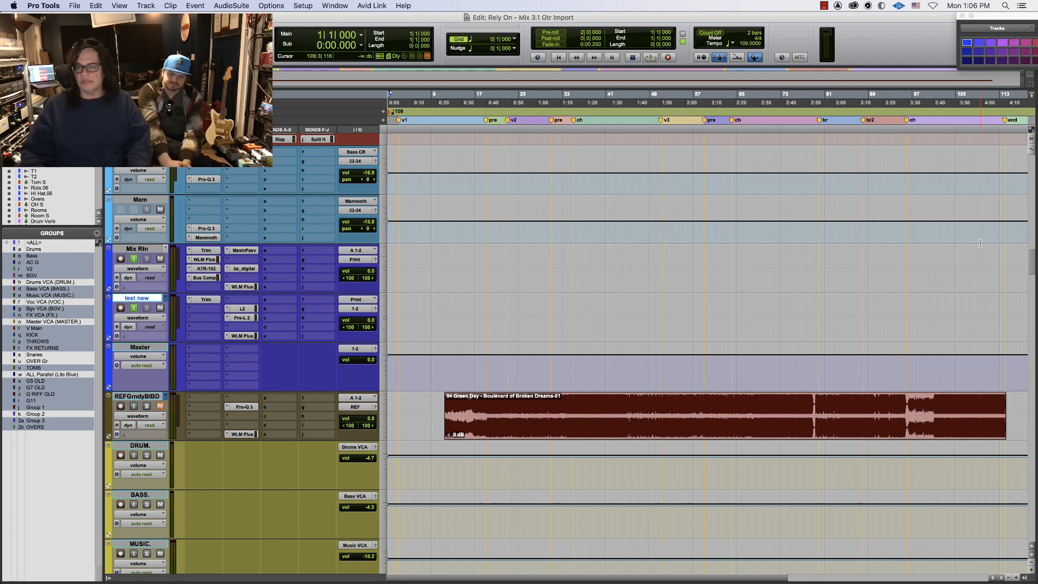
pyautogui.click(574, 123)
pyautogui.press('space')
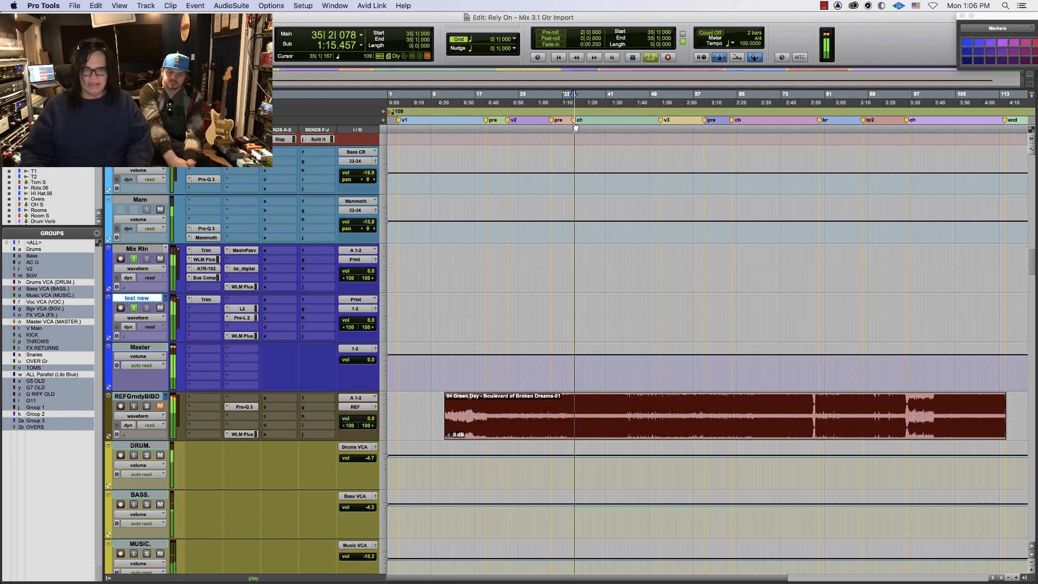
pyautogui.press('super+equal')
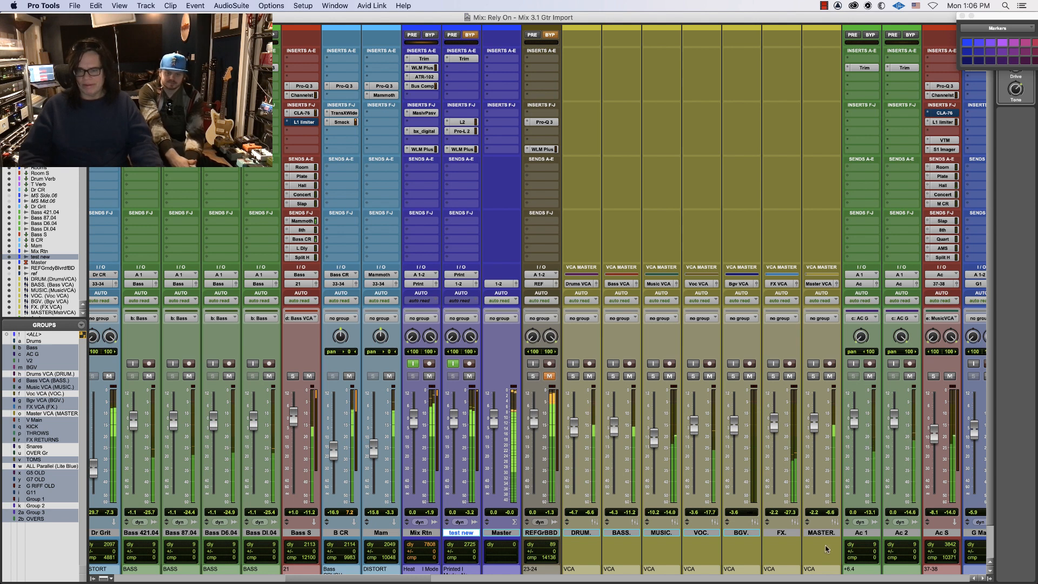
# Solo the Ac S track briefly, set its volume to -7.3 dB, and open its L1 limiter
pyautogui.click(933, 376)
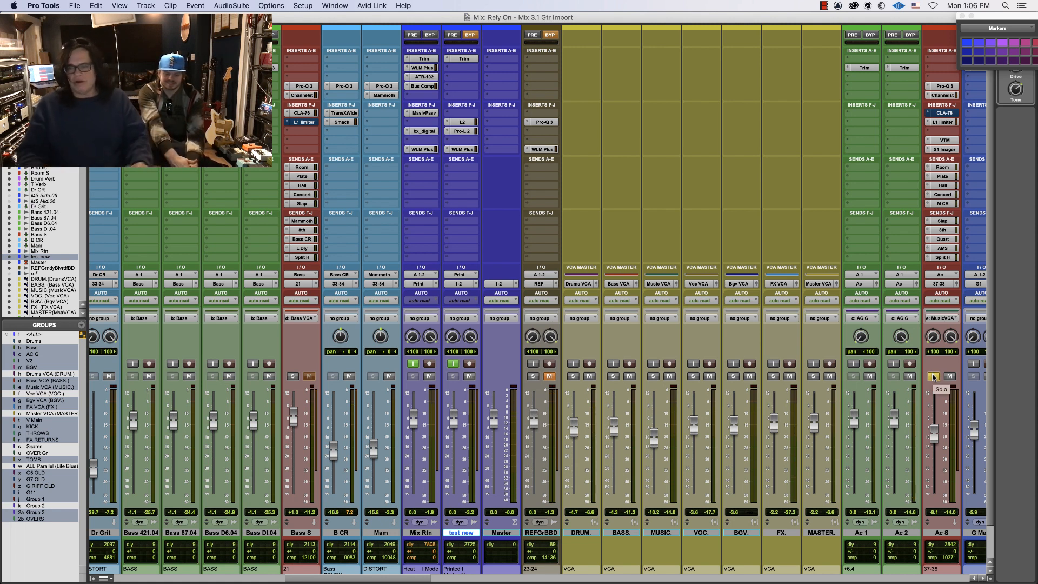
pyautogui.click(933, 376)
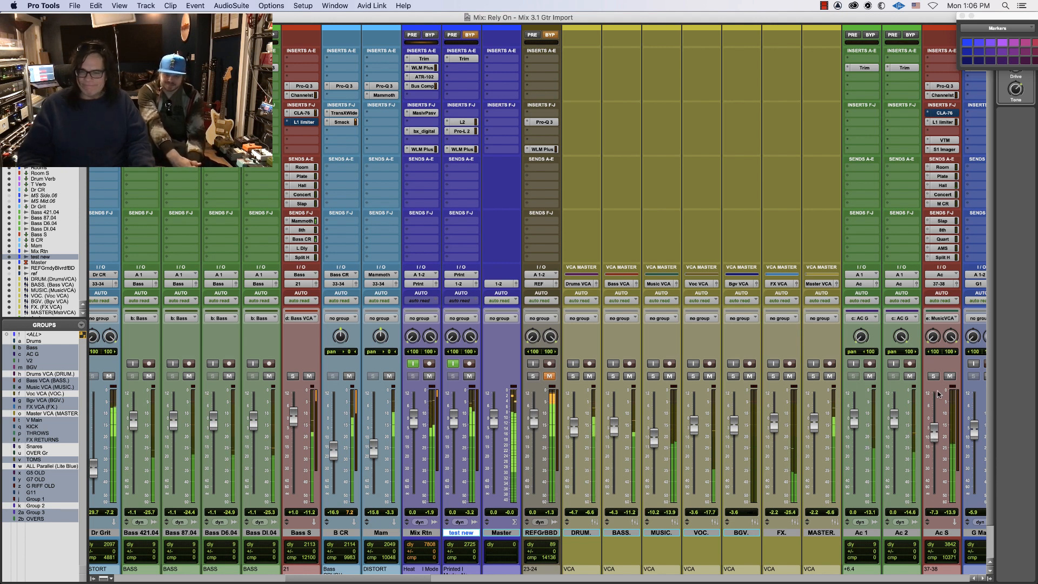
pyautogui.click(943, 122)
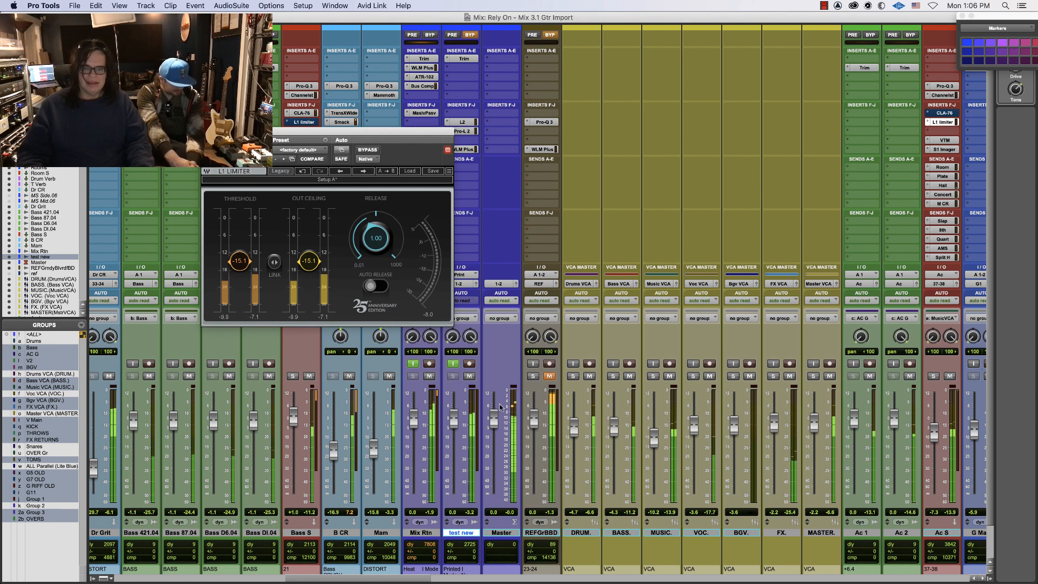
# Set the Pro-L 2 gain on test new to +3.9 dB, and check the L2 Ultramaximizer on the same track
pyautogui.click(460, 131)
pyautogui.moveTo(228, 432); pyautogui.dragTo(228, 437)
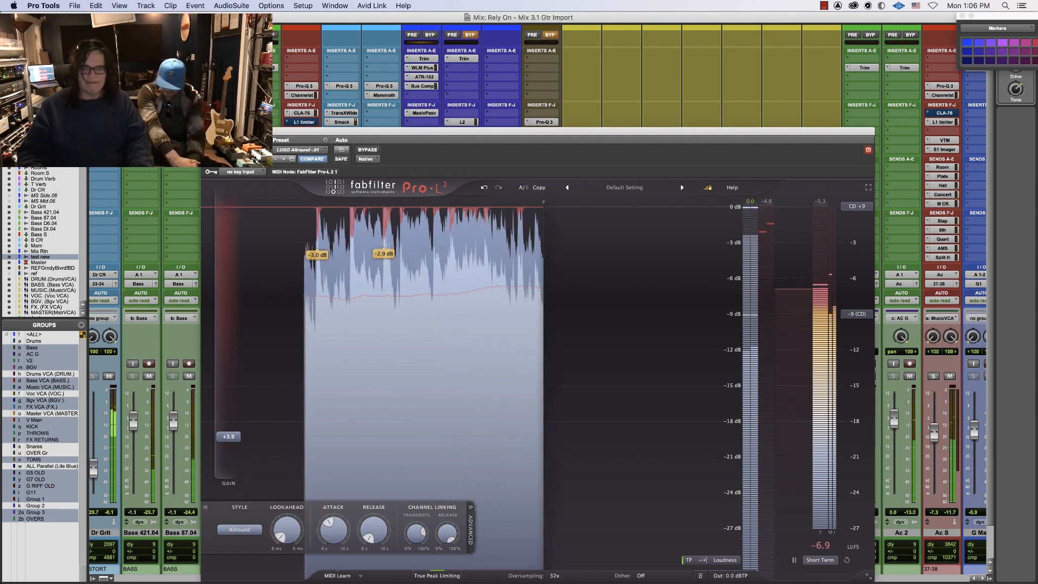
pyautogui.press('super+w')
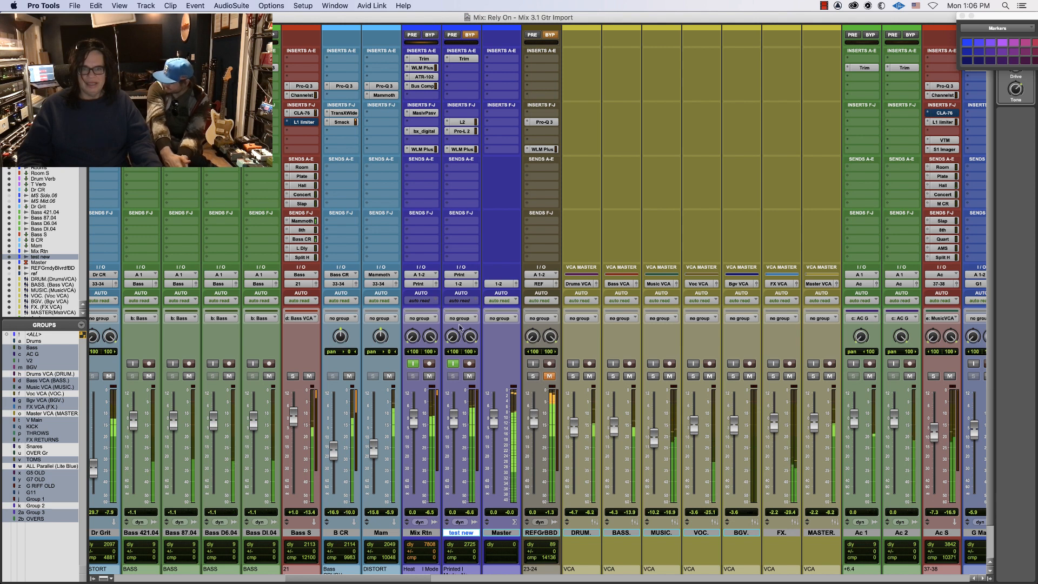
pyautogui.click(460, 122)
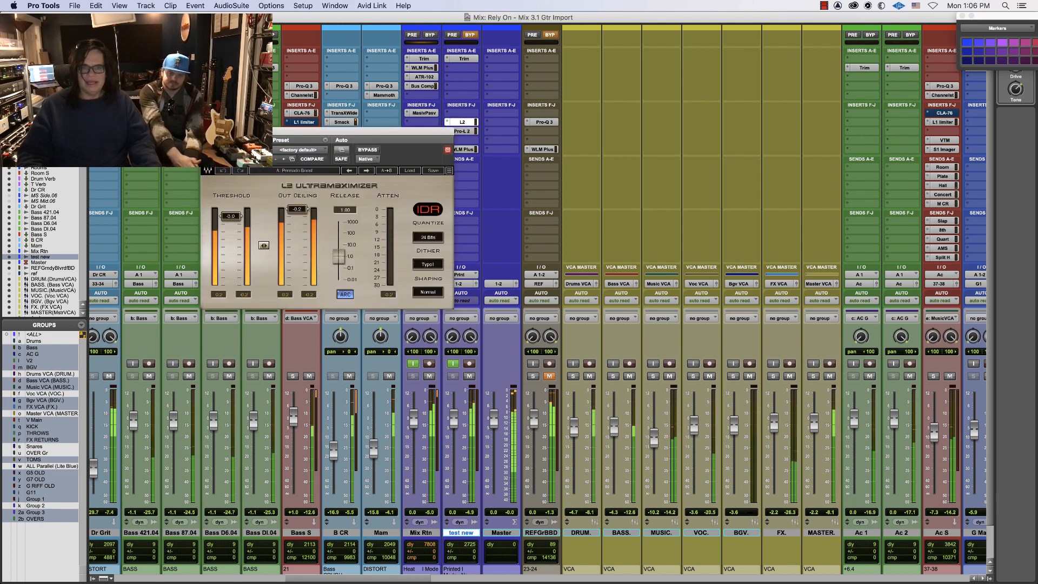
pyautogui.press('super+w')
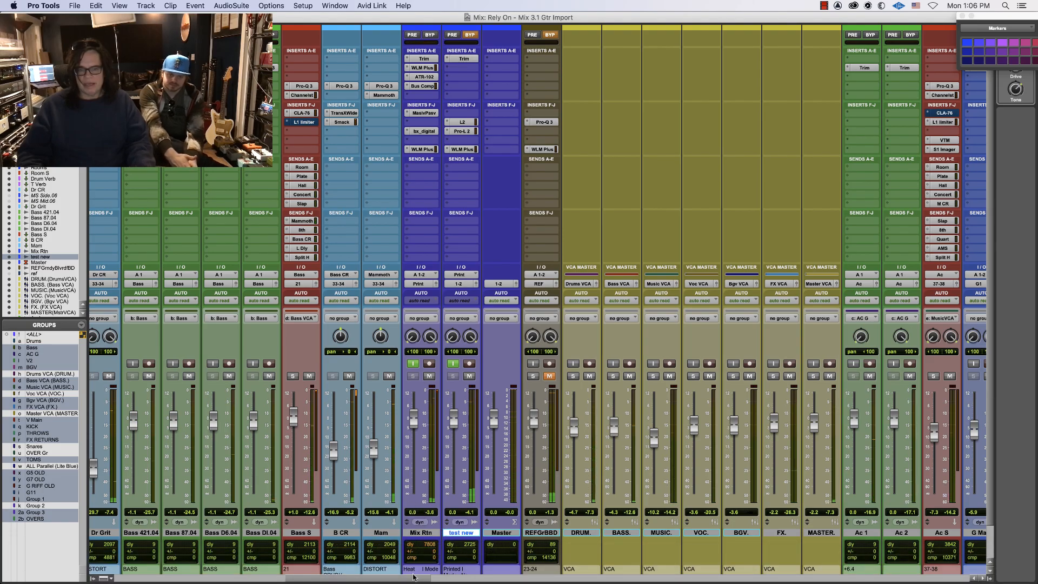
# Return to the Edit window and close the Rely On - Mix 3.1 Gtr Import session, saving its changes
pyautogui.moveTo(414, 578); pyautogui.dragTo(217, 582)
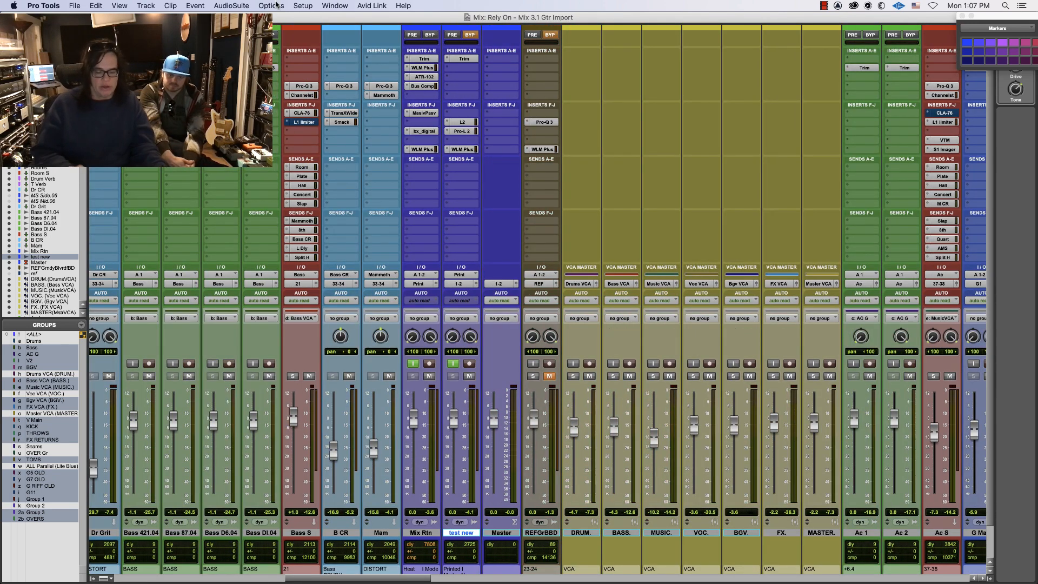
pyautogui.press('super+equal')
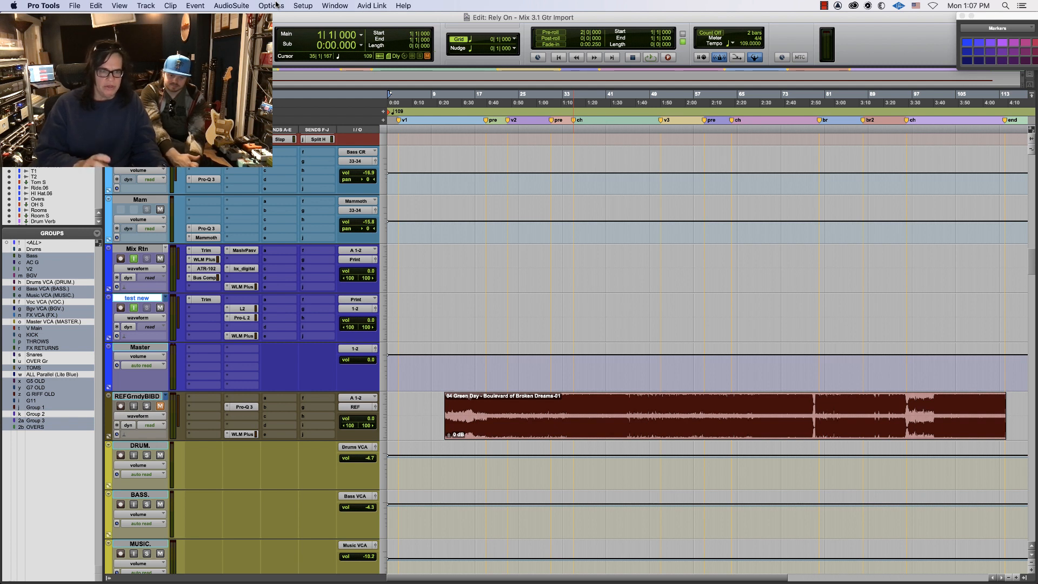
pyautogui.press('super+shift+w')
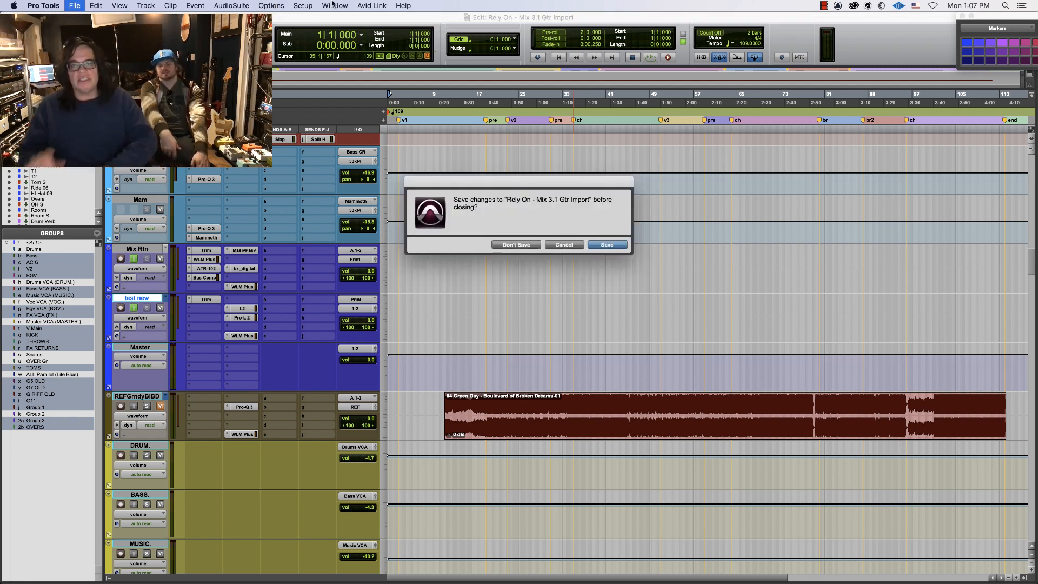
pyautogui.press('Return')
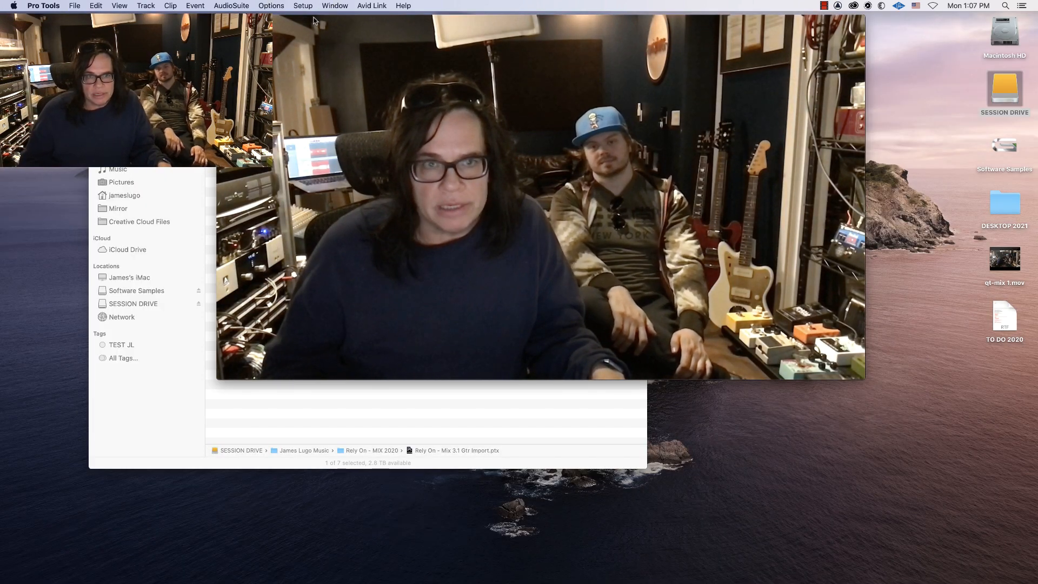
# Move the QuickTime Player movie recording window down the desktop to uncover the Rely On - MIX 2020 folder
pyautogui.moveTo(315, 50); pyautogui.dragTo(349, 553)
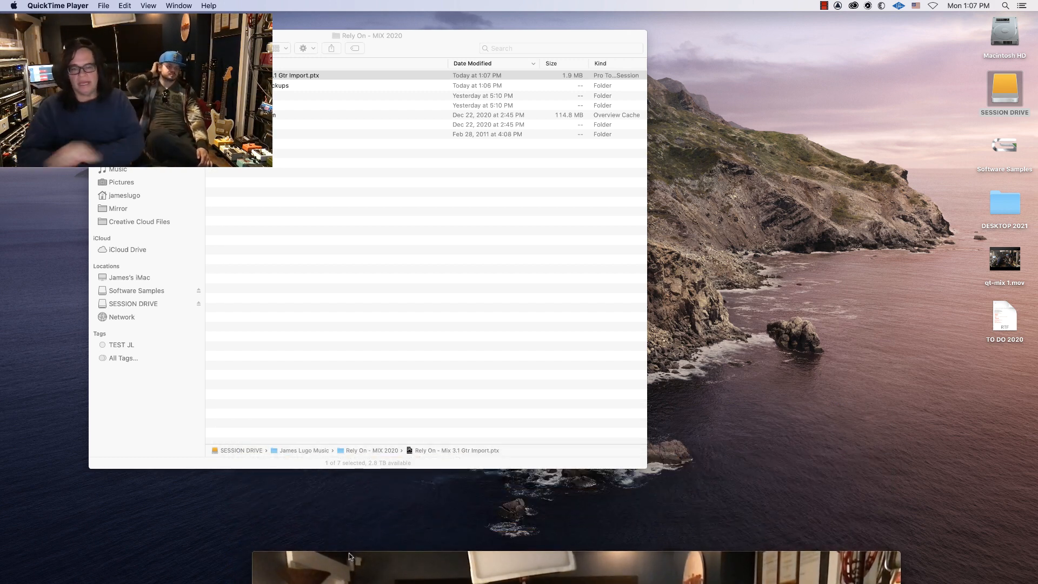
pyautogui.moveTo(385, 558)
pyautogui.mouseDown()
pyautogui.moveTo(330, 265)
pyautogui.moveTo(329, 164)
pyautogui.moveTo(351, 227)
pyautogui.moveTo(341, 120)
pyautogui.moveTo(362, 238)
pyautogui.moveTo(359, 504)
pyautogui.moveTo(372, 570)
pyautogui.mouseUp()
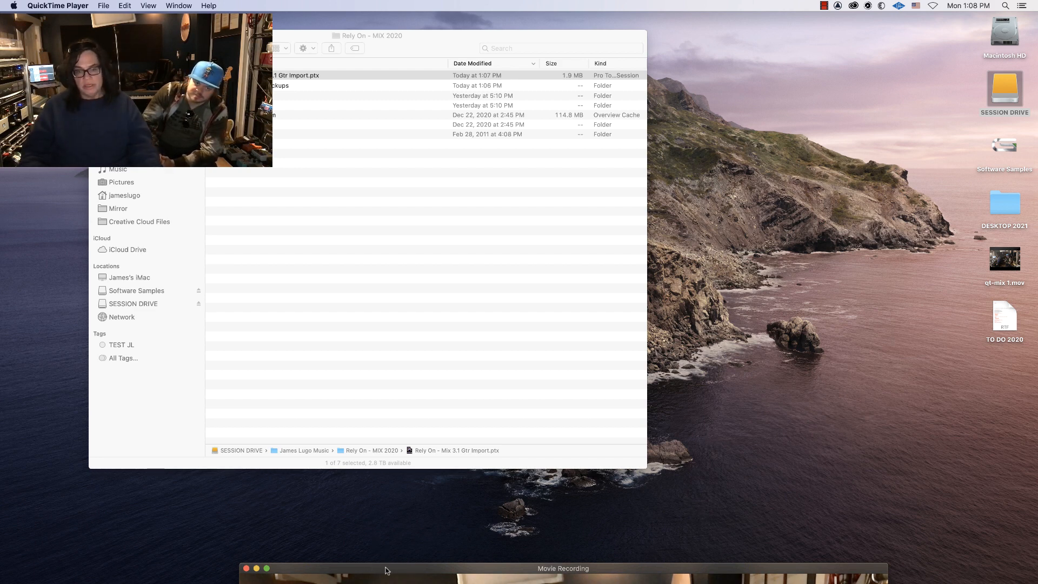
# Cancel the iTunes Store sign-in and quit the Music app
pyautogui.moveTo(387, 568); pyautogui.dragTo(394, 533)
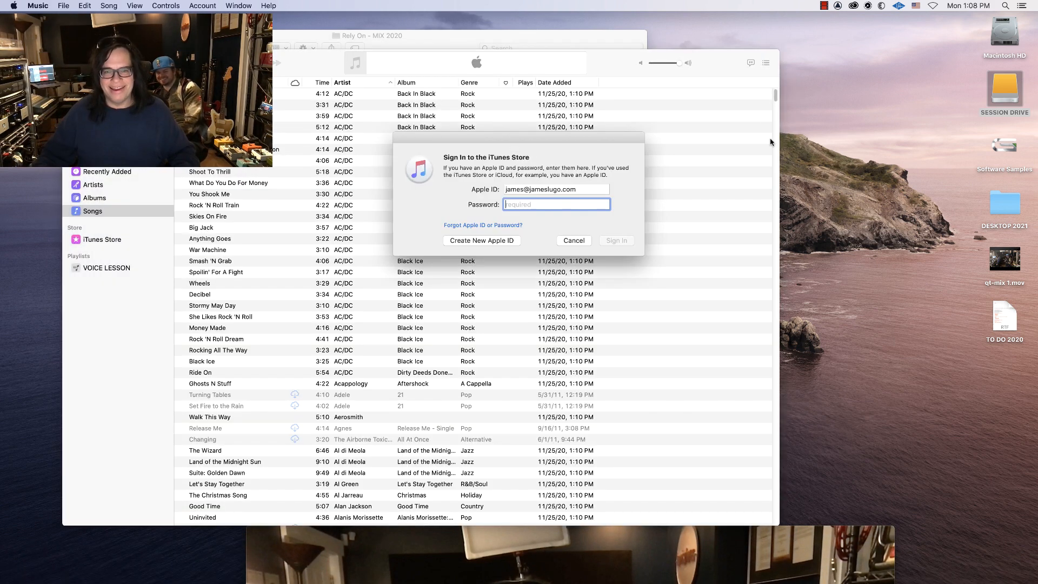
pyautogui.click(574, 240)
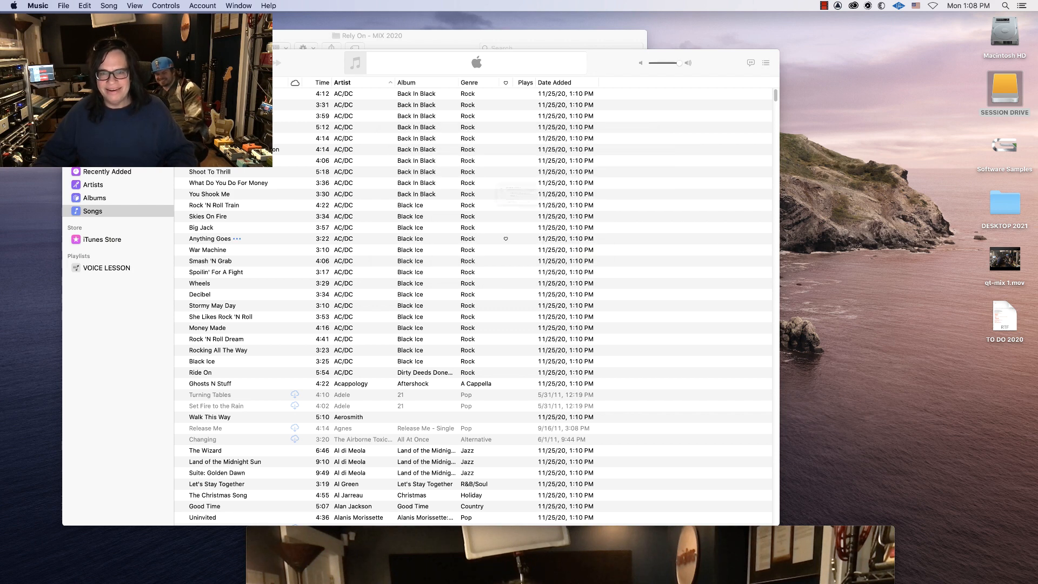
pyautogui.click(573, 240)
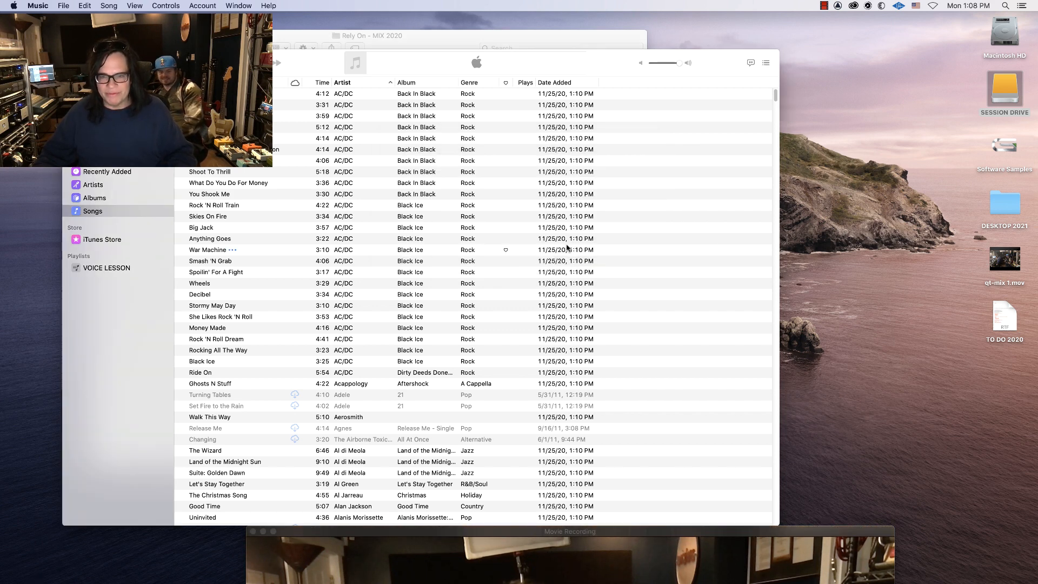
pyautogui.press('super+q')
# Switch to Safari, search the web for "cacophny", and read the dictionary definition
pyautogui.moveTo(373, 563)
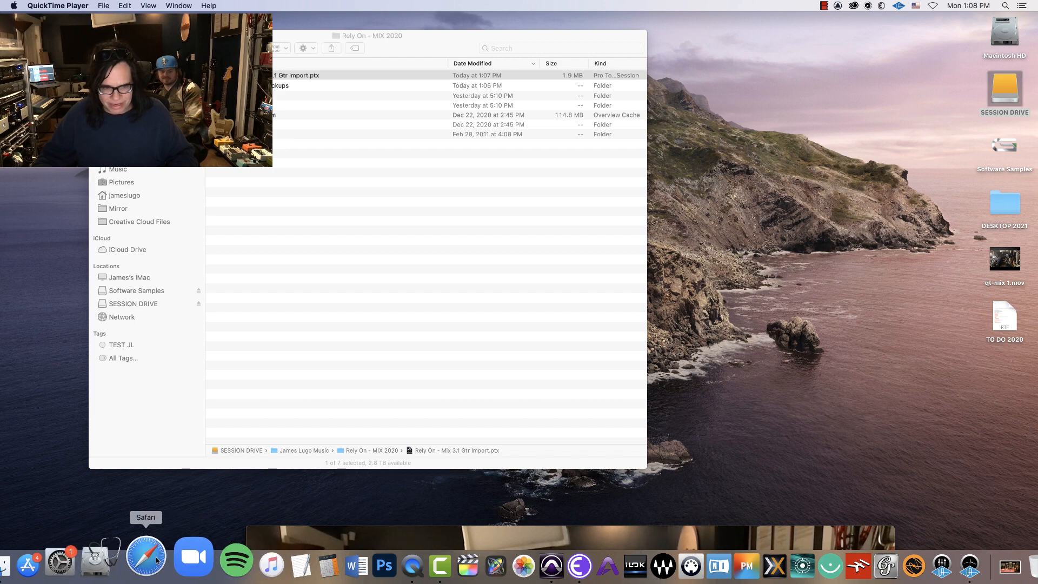
pyautogui.click(154, 560)
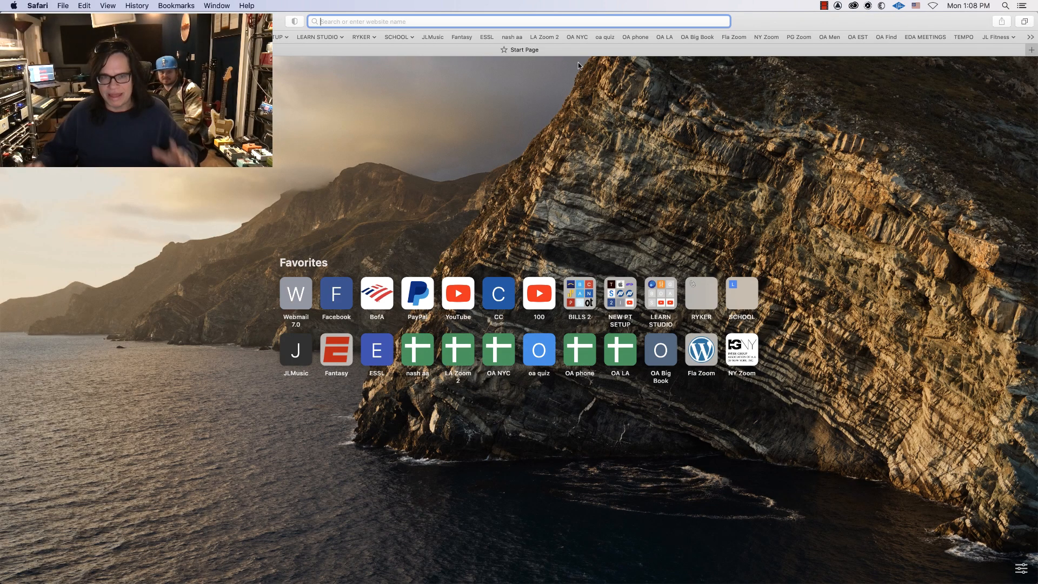
pyautogui.write('ca')
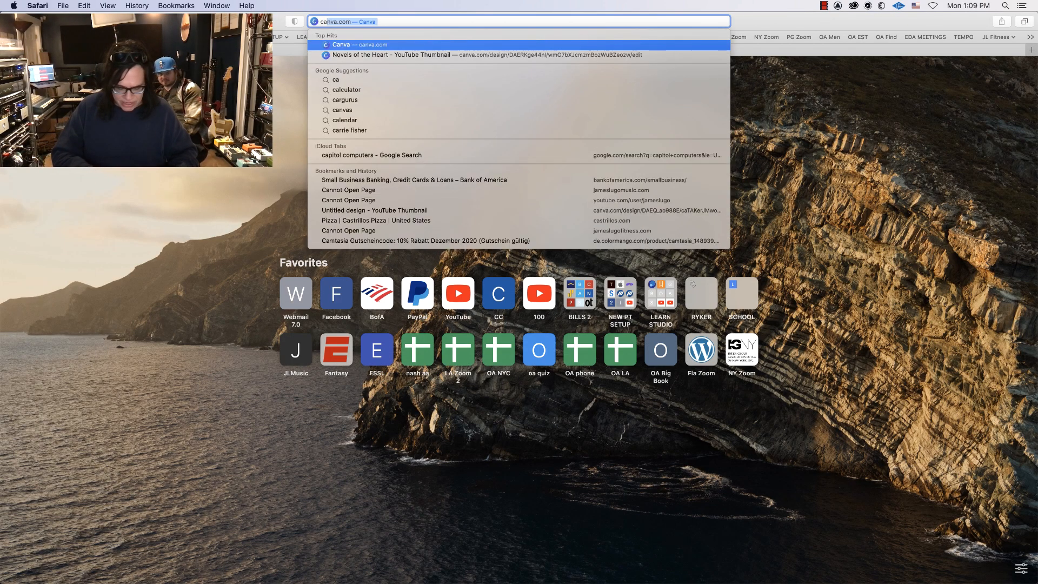
pyautogui.write('cophny')
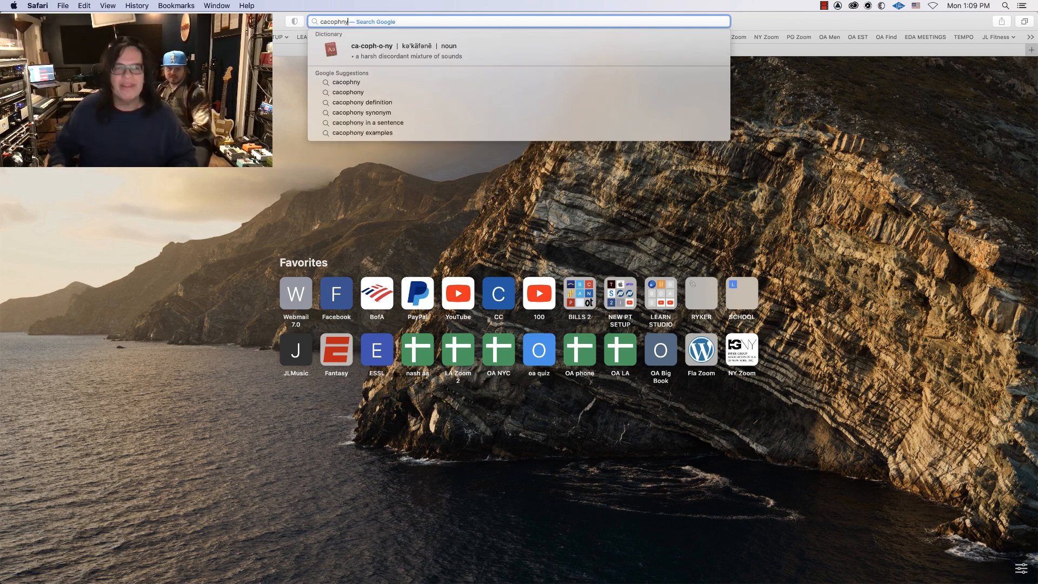
pyautogui.press('Return')
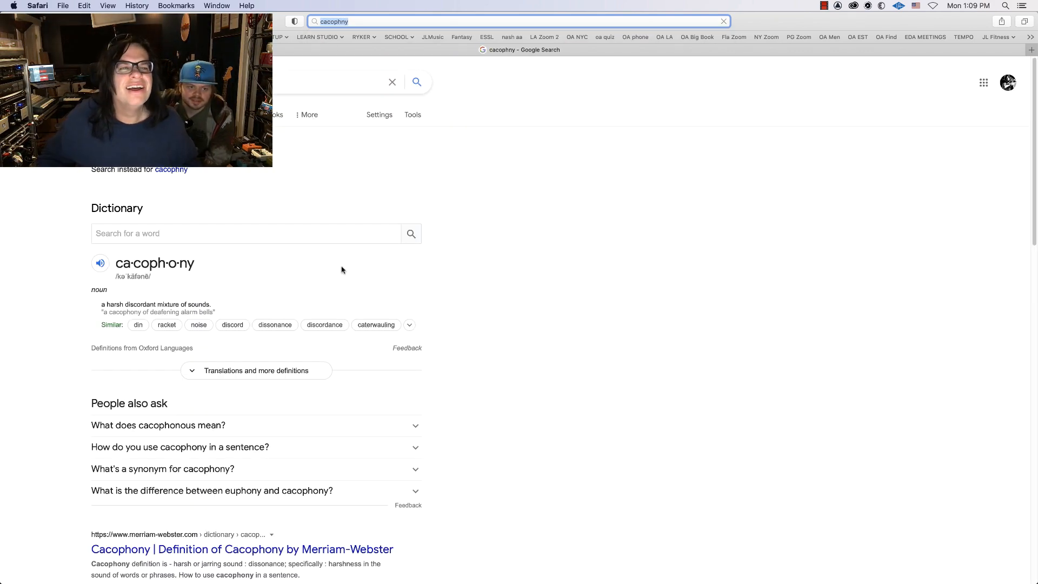
pyautogui.scroll(-2, 359, 297)
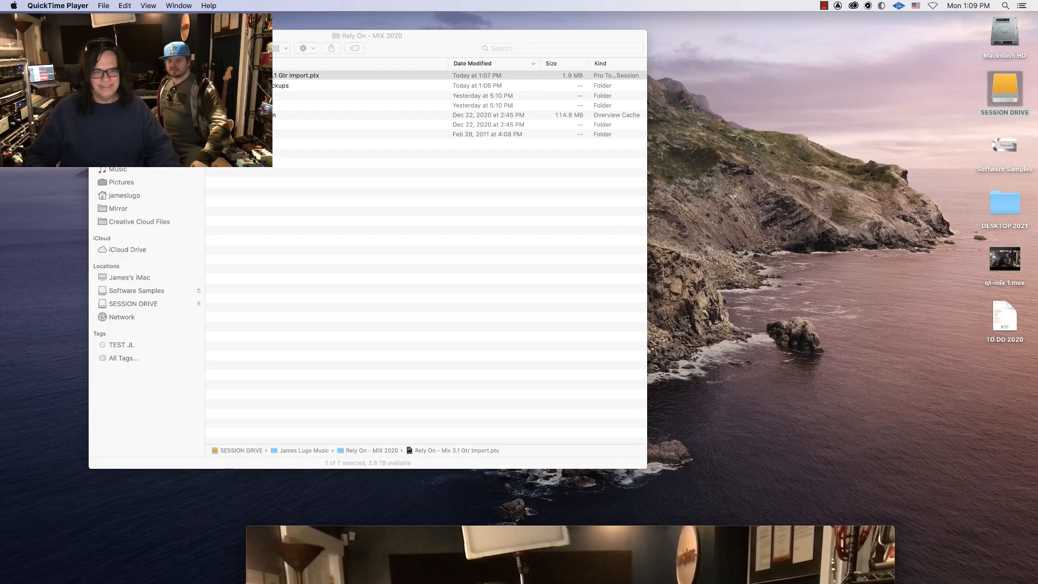
# Switch to Finder and move the Movie Recording window down, clear of the Rely On - MIX 2020 folder window
pyautogui.press('super+Tab')
pyautogui.moveTo(470, 535)
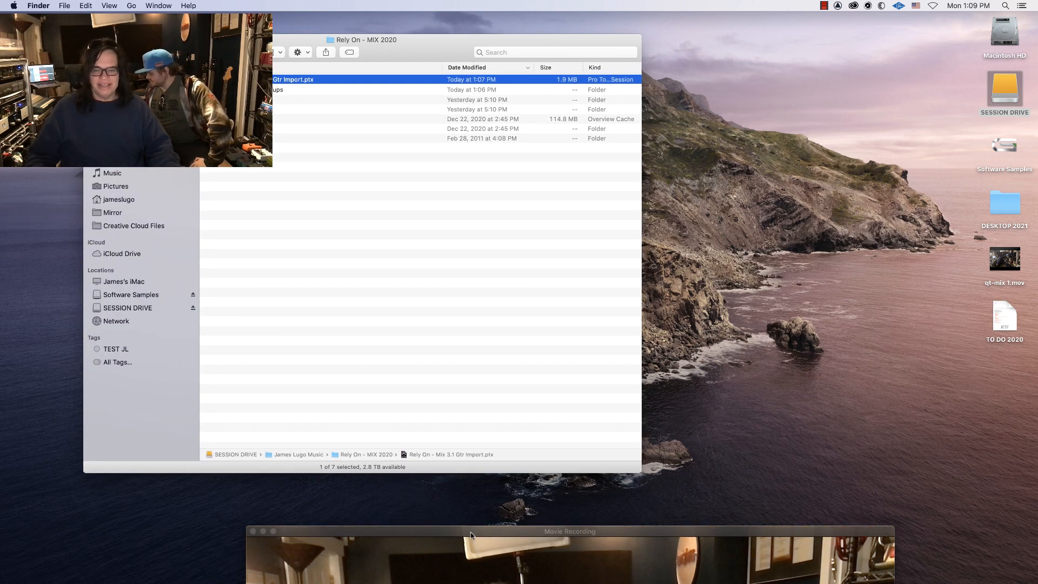
pyautogui.moveTo(649, 532); pyautogui.dragTo(606, 570)
pyautogui.click(926, 334)
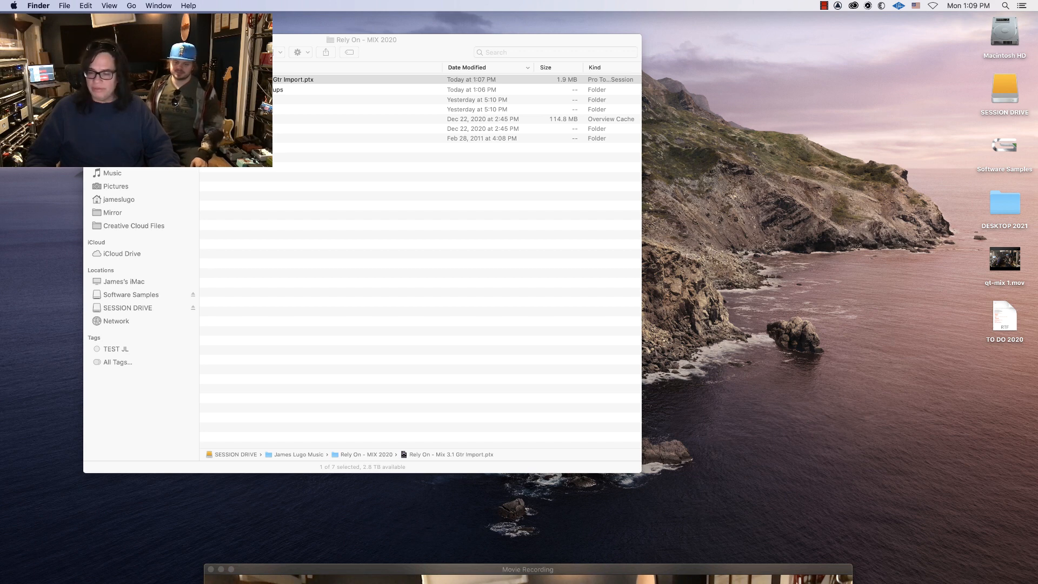
# Switch to QuickTime Player and enlarge its Movie Recording window
pyautogui.moveTo(877, 546)
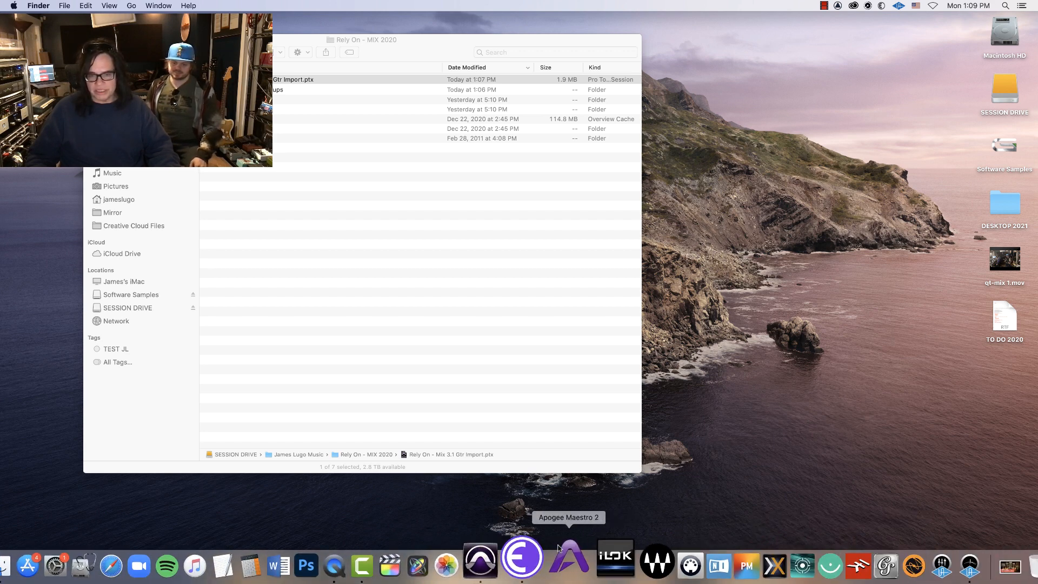
pyautogui.moveTo(479, 582)
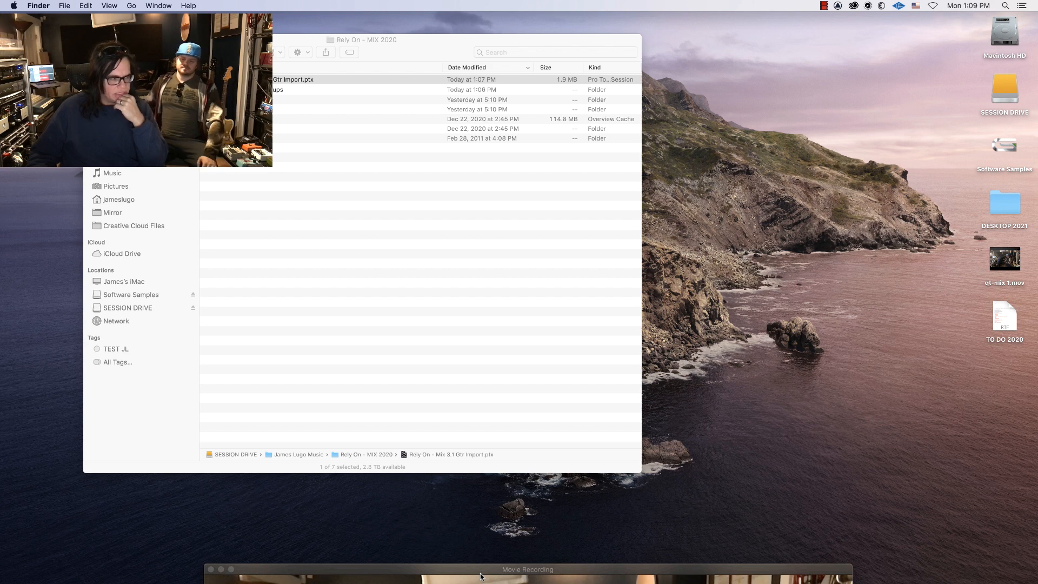
pyautogui.moveTo(427, 573)
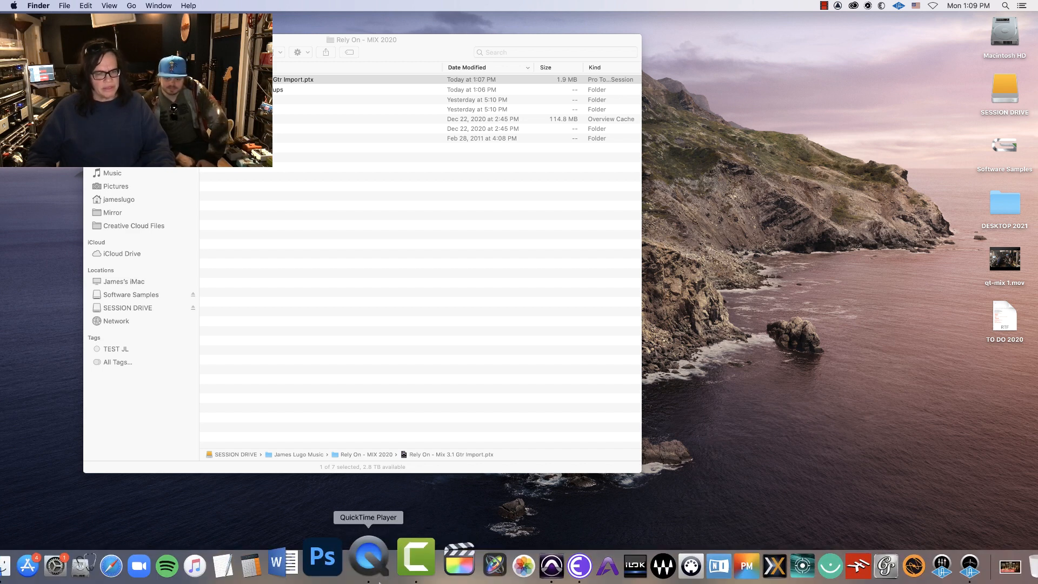
pyautogui.click(381, 550)
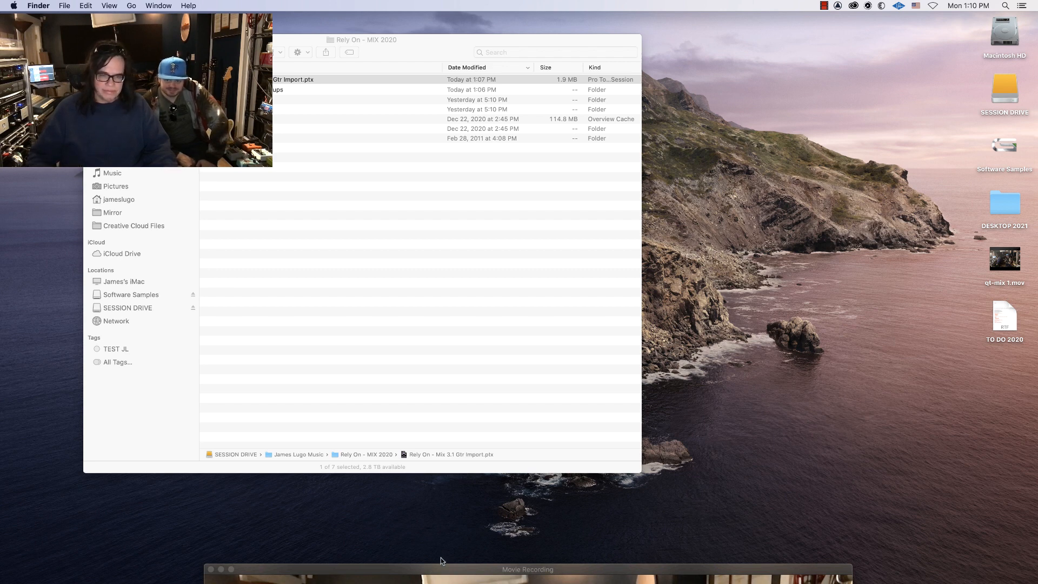
pyautogui.doubleClick(442, 566)
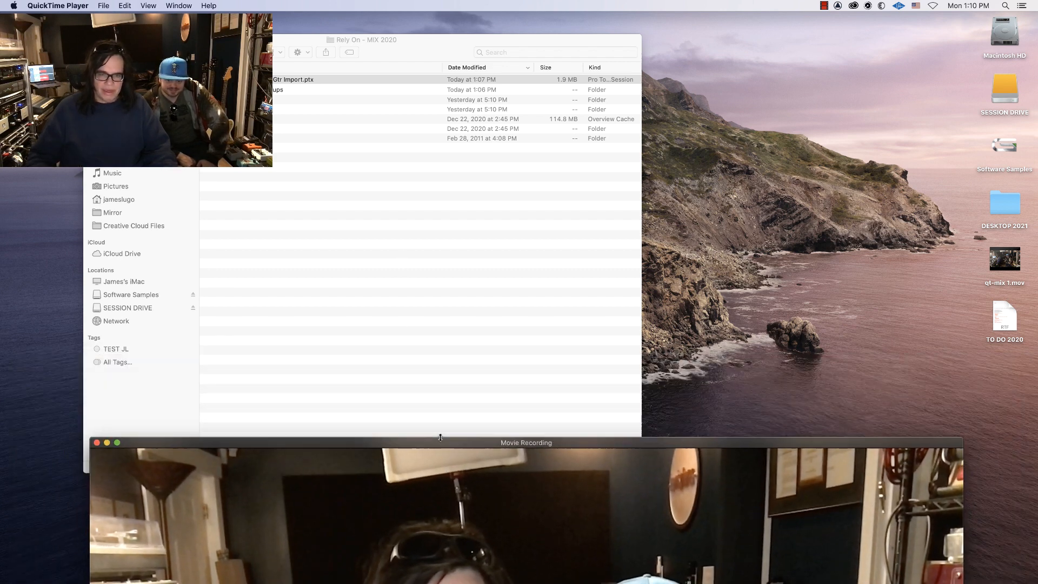